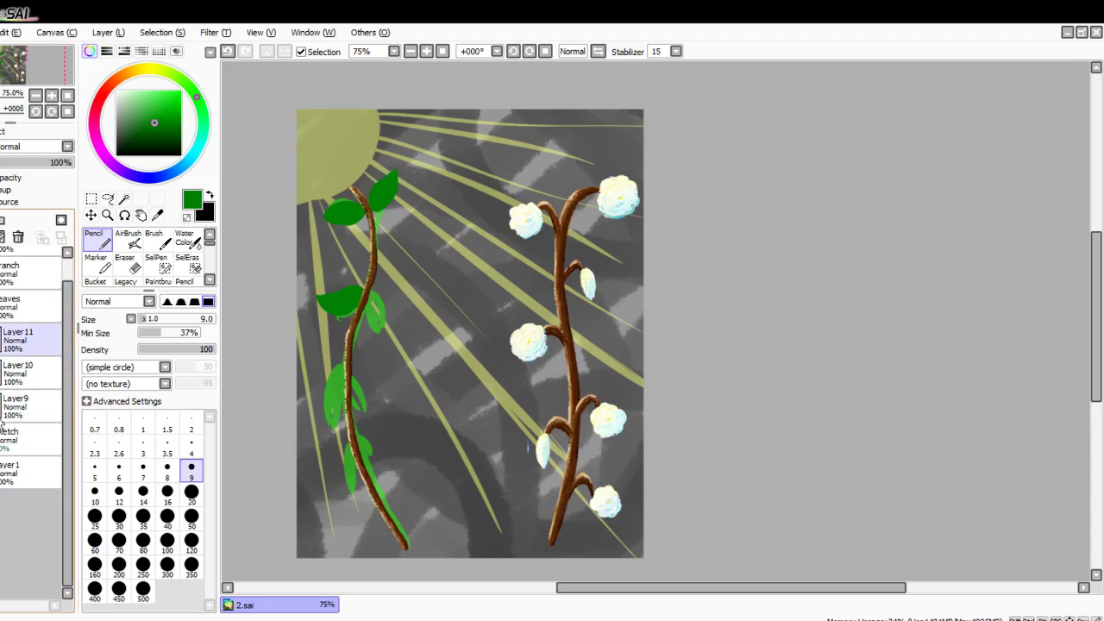
Step: On Layer11, extend the dark green leaf on the left of the stem's middle over the brown stem with the size 9 Pencil
scroll(332, 254, up, 2)
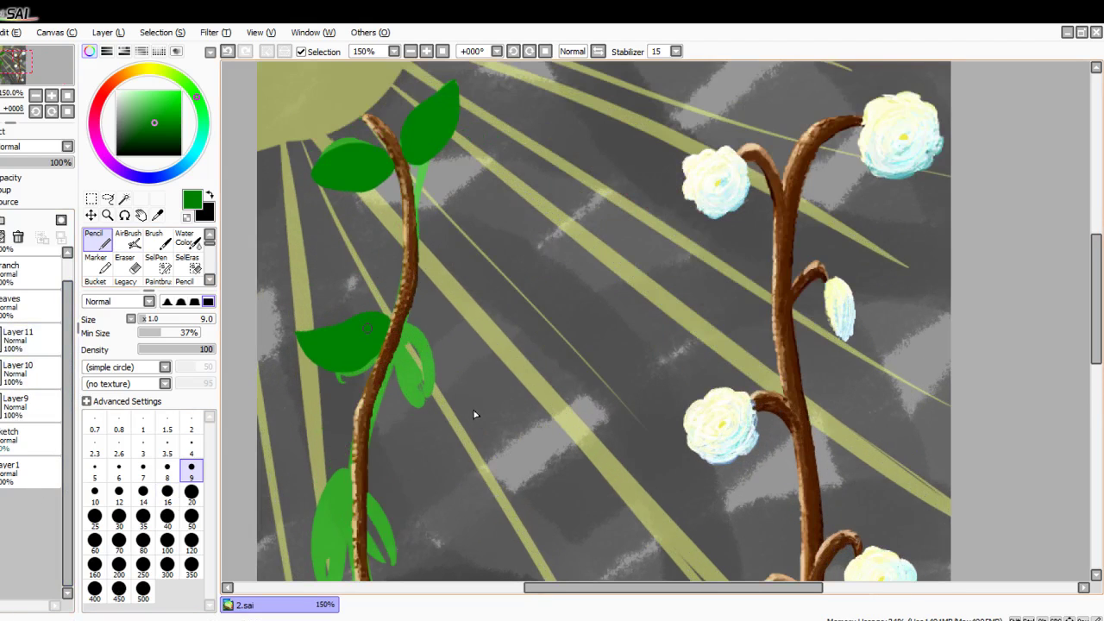
key(Down)
key(Left)
key(Left)
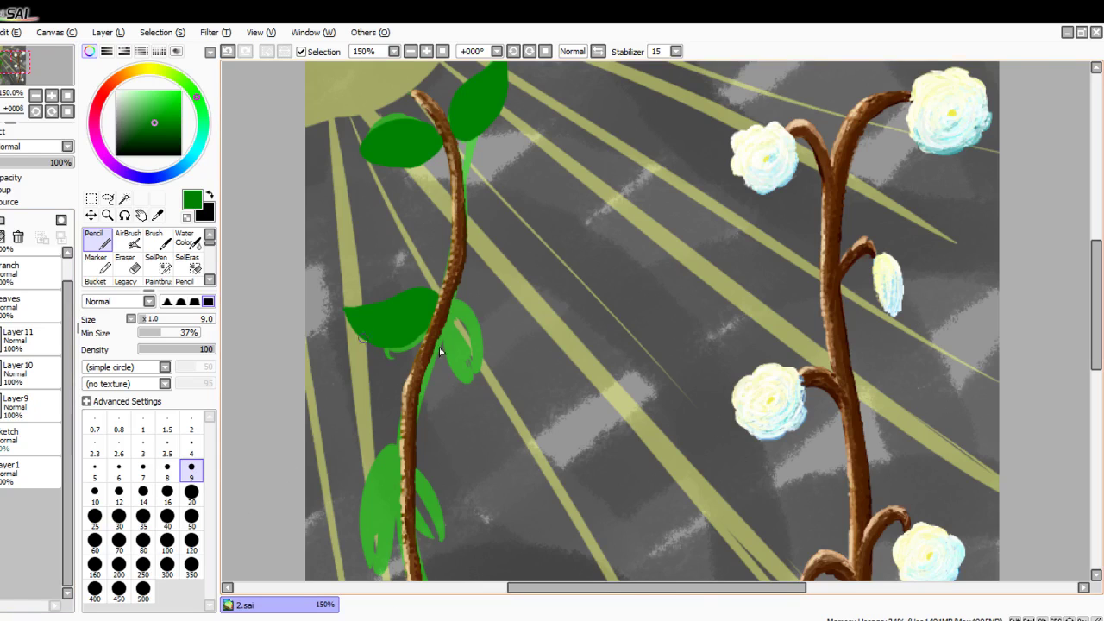
scroll(440, 352, up, 4)
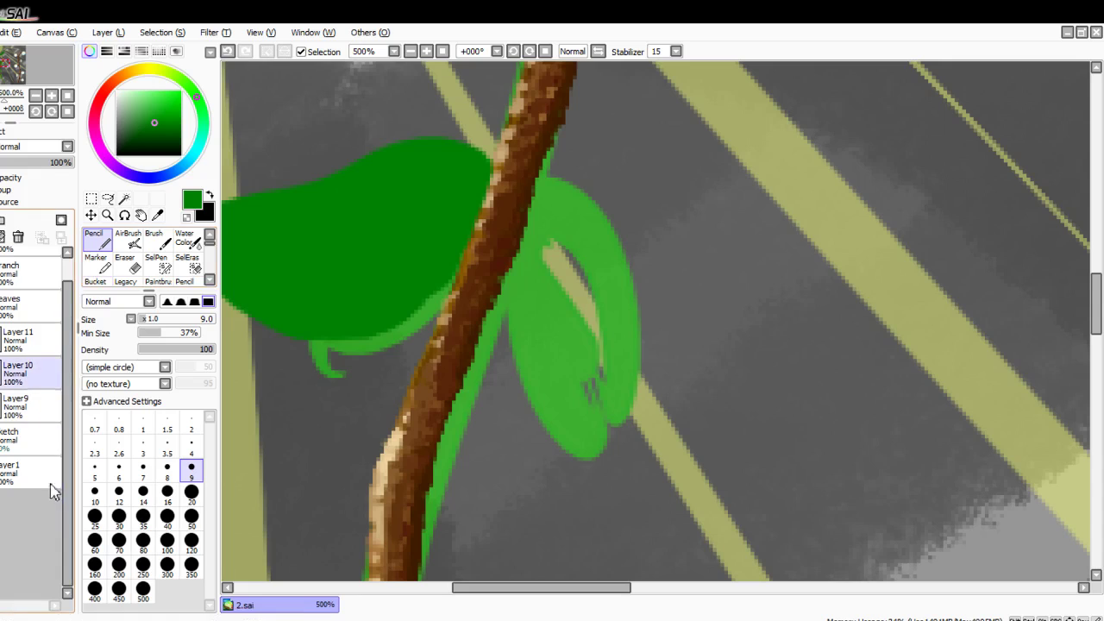
click(26, 339)
scroll(636, 147, up, 3)
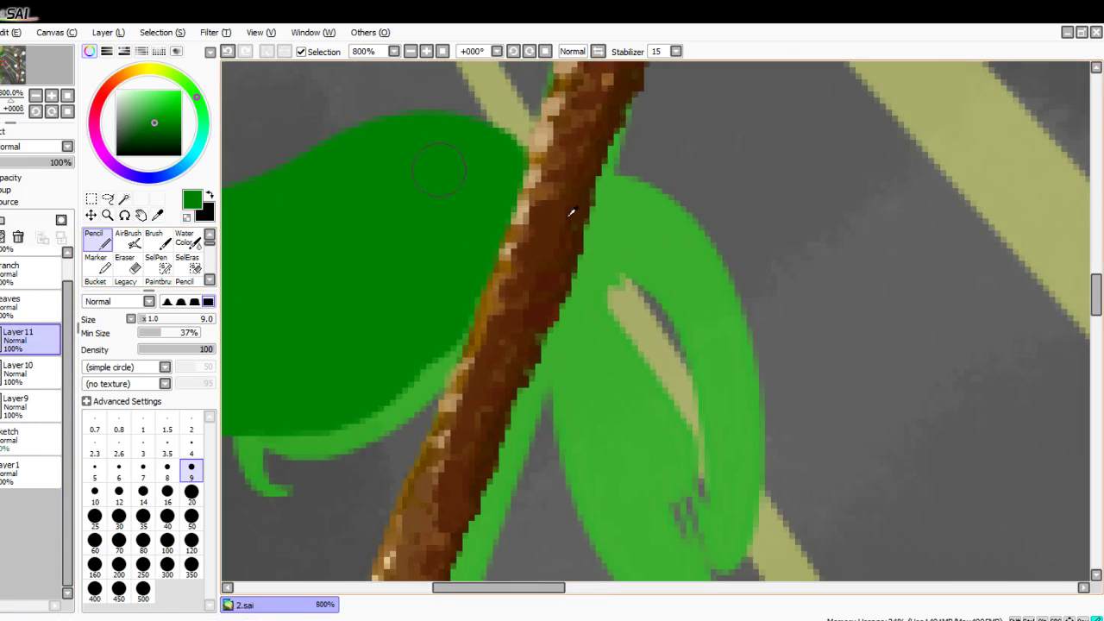
mouse_move(507, 153)
mouse_down()
mouse_move(552, 203)
mouse_move(521, 271)
mouse_move(483, 304)
mouse_up()
mouse_move(359, 396)
mouse_down()
mouse_move(492, 320)
mouse_move(523, 205)
mouse_up()
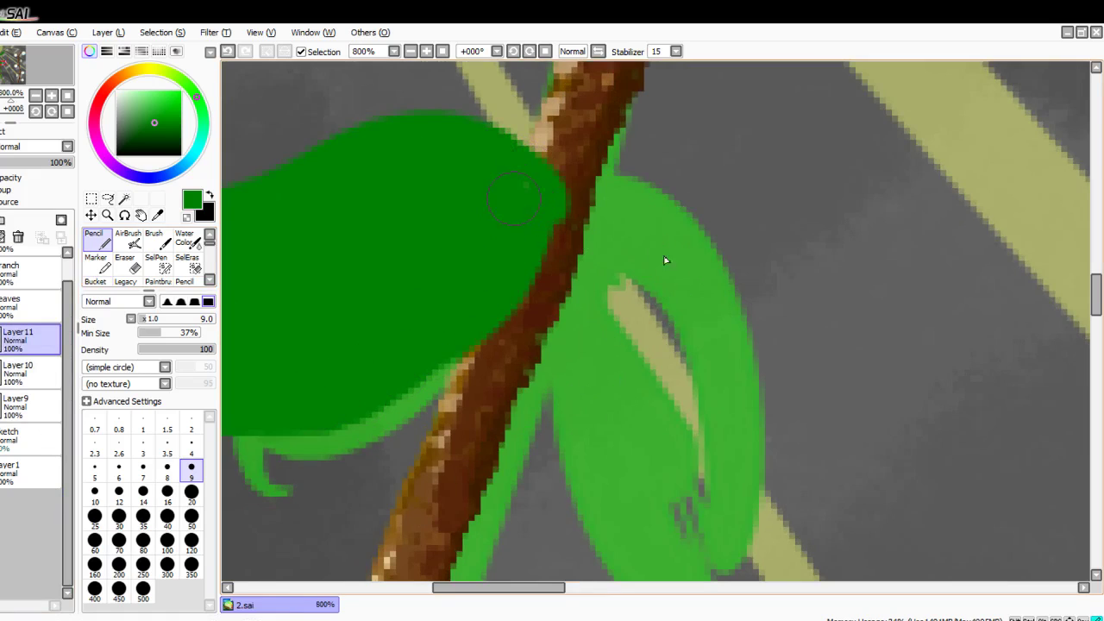
Step: Outline and fill the opposite leaf, on the right of the stem's middle, in dark green with a pointed lower tip
scroll(514, 199, down, 6)
scroll(493, 250, up, 7)
scroll(514, 199, down, 1)
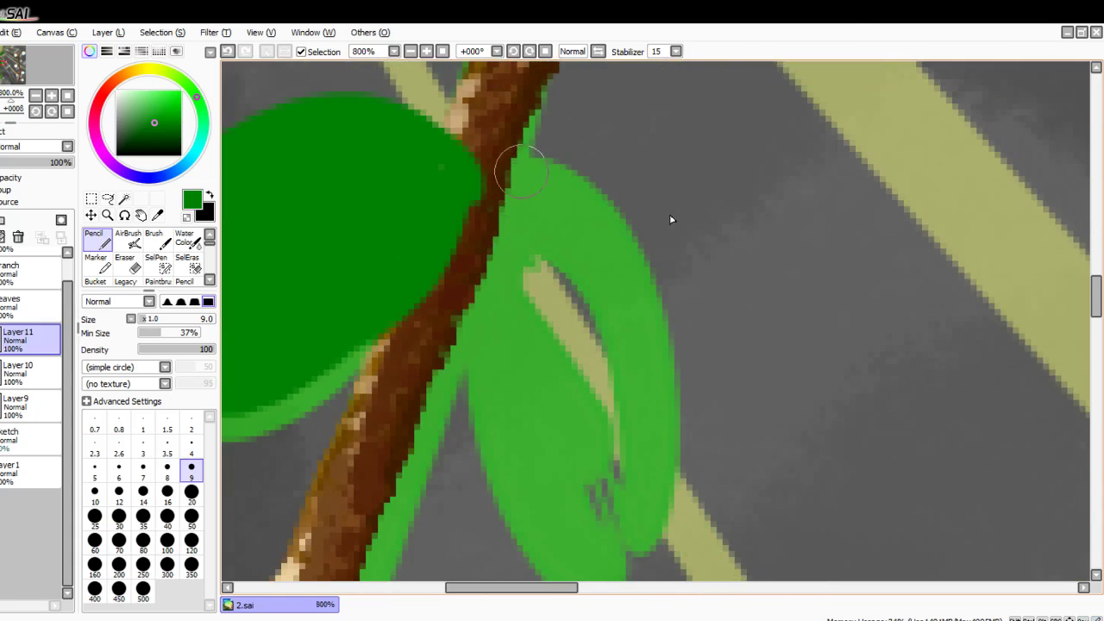
mouse_move(518, 169)
mouse_down()
mouse_move(653, 217)
mouse_move(690, 555)
mouse_move(673, 518)
mouse_up()
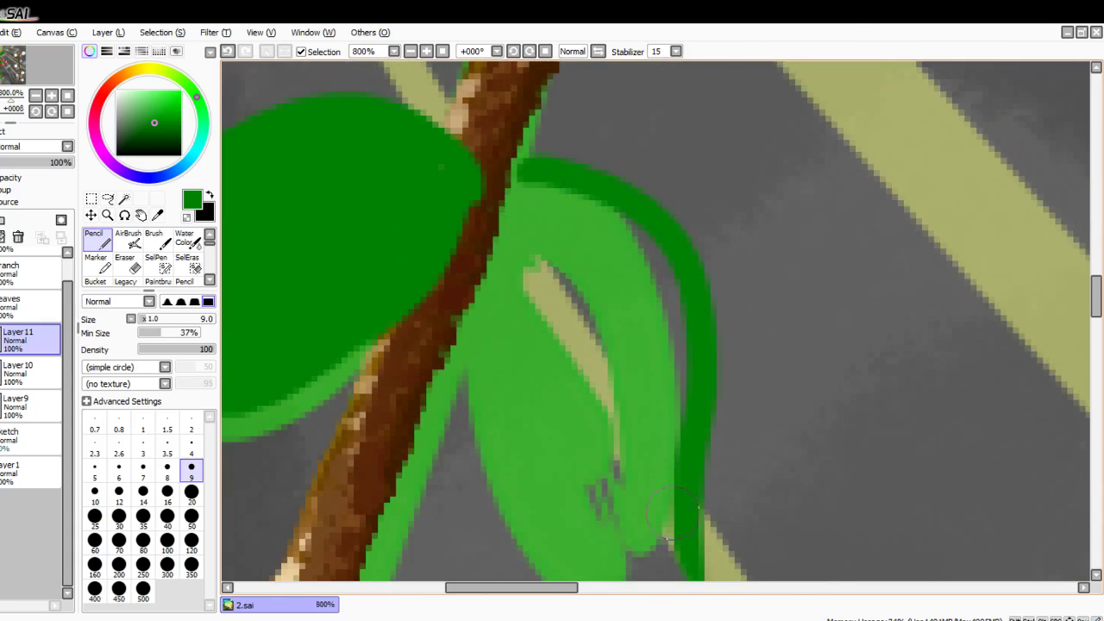
scroll(672, 517, down, 2)
mouse_move(665, 463)
mouse_down()
mouse_move(710, 515)
mouse_move(636, 525)
mouse_move(506, 446)
mouse_move(476, 377)
mouse_move(466, 246)
mouse_move(470, 369)
mouse_move(638, 498)
mouse_up()
mouse_move(486, 358)
mouse_down()
mouse_move(521, 440)
mouse_move(590, 452)
mouse_move(537, 446)
mouse_move(662, 491)
mouse_move(560, 489)
mouse_move(640, 505)
mouse_move(705, 501)
mouse_move(583, 492)
mouse_move(693, 513)
mouse_move(665, 351)
mouse_move(650, 446)
mouse_move(669, 365)
mouse_move(647, 204)
mouse_move(605, 204)
mouse_move(684, 225)
mouse_move(579, 150)
mouse_move(657, 188)
mouse_move(529, 122)
mouse_move(549, 119)
mouse_move(550, 103)
mouse_move(529, 101)
mouse_move(487, 251)
mouse_move(531, 119)
mouse_move(514, 97)
mouse_move(570, 112)
mouse_move(590, 222)
mouse_move(564, 241)
mouse_move(517, 182)
mouse_move(554, 373)
mouse_move(635, 469)
mouse_move(590, 446)
mouse_move(500, 265)
mouse_move(604, 279)
mouse_move(522, 270)
mouse_move(557, 331)
mouse_move(557, 370)
mouse_move(603, 286)
mouse_move(650, 372)
mouse_move(615, 342)
mouse_up()
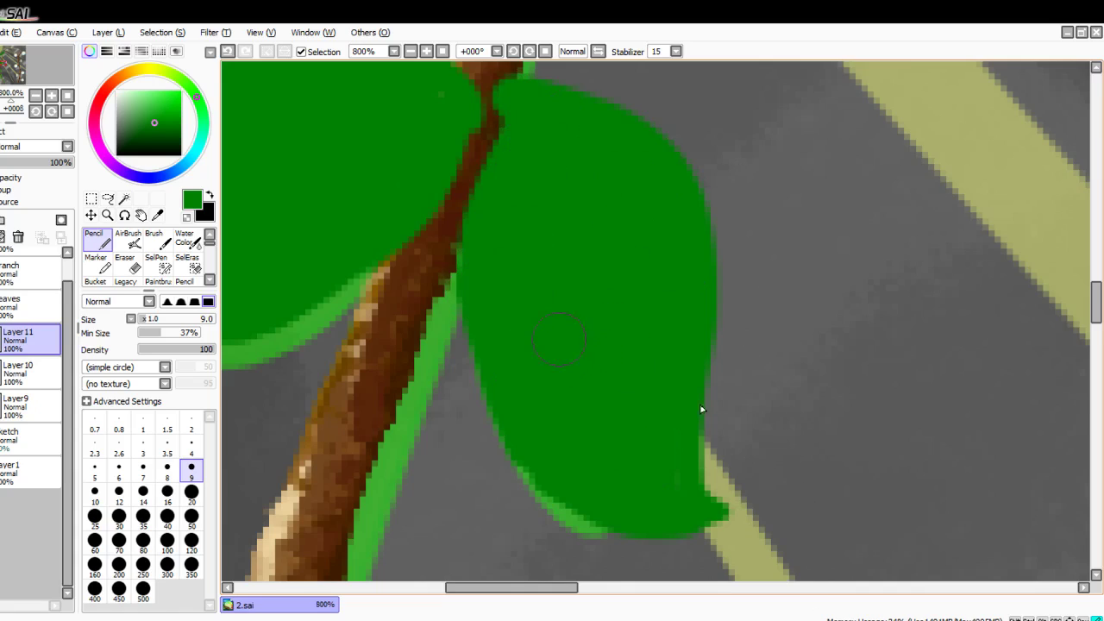
Step: Erase the right middle leaf's overlap along the brown stem with a size 2 Eraser
key(e)
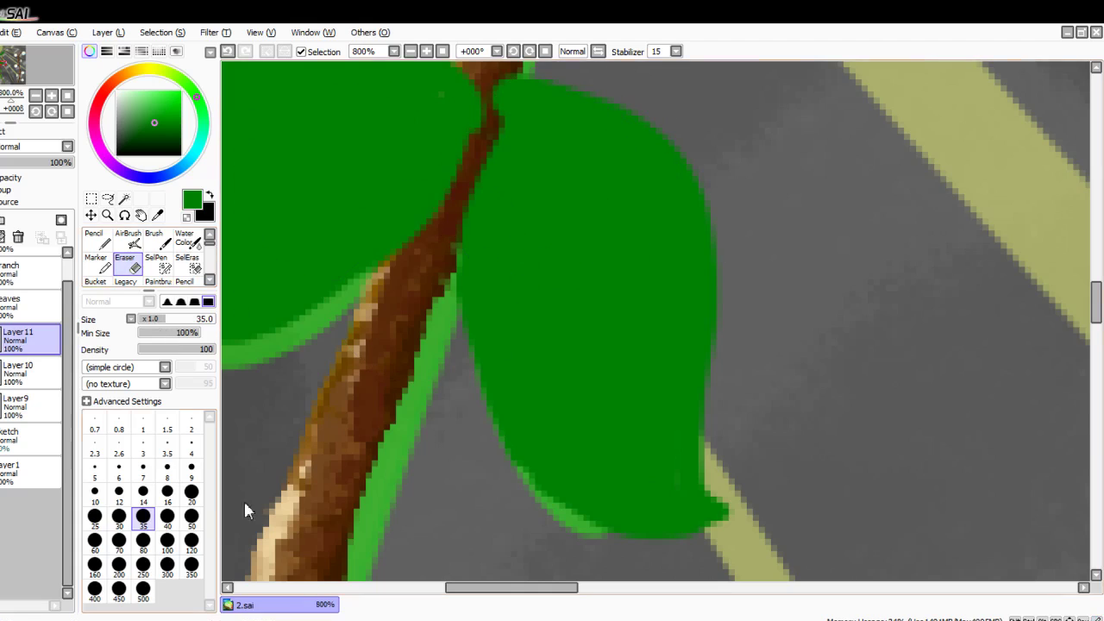
click(191, 429)
scroll(638, 229, up, 2)
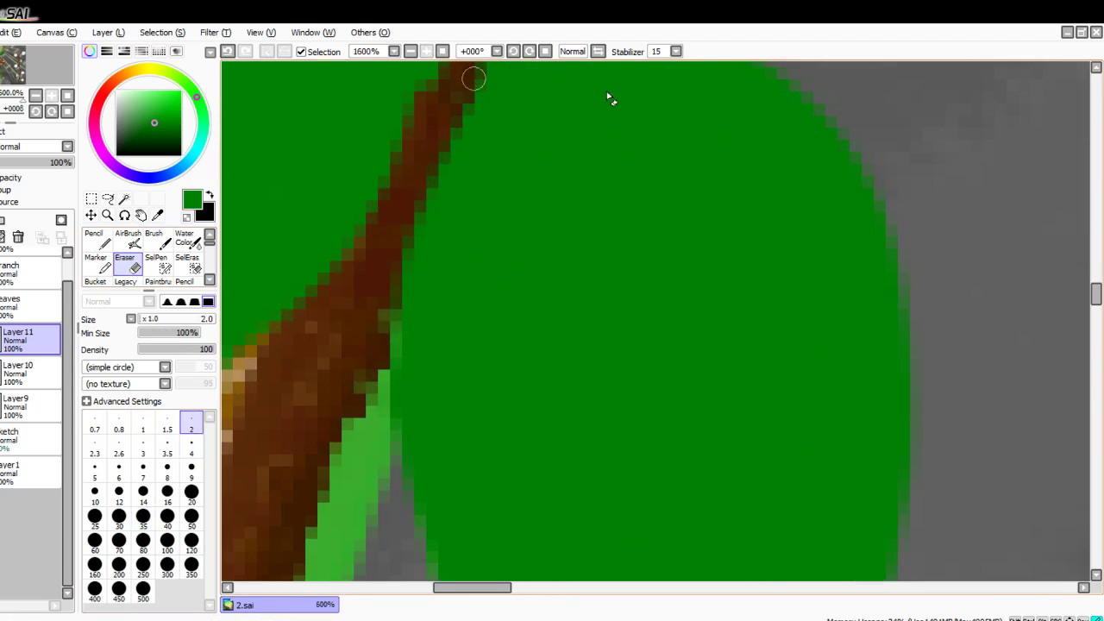
drag(461, 127, 404, 306)
drag(429, 190, 390, 304)
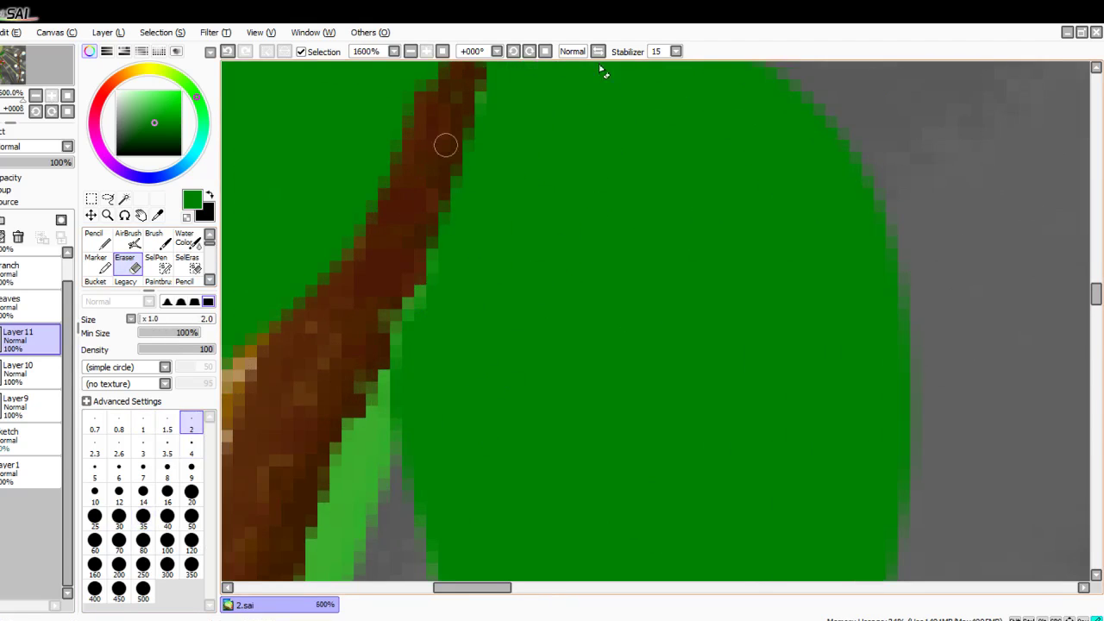
scroll(562, 324, up, 3)
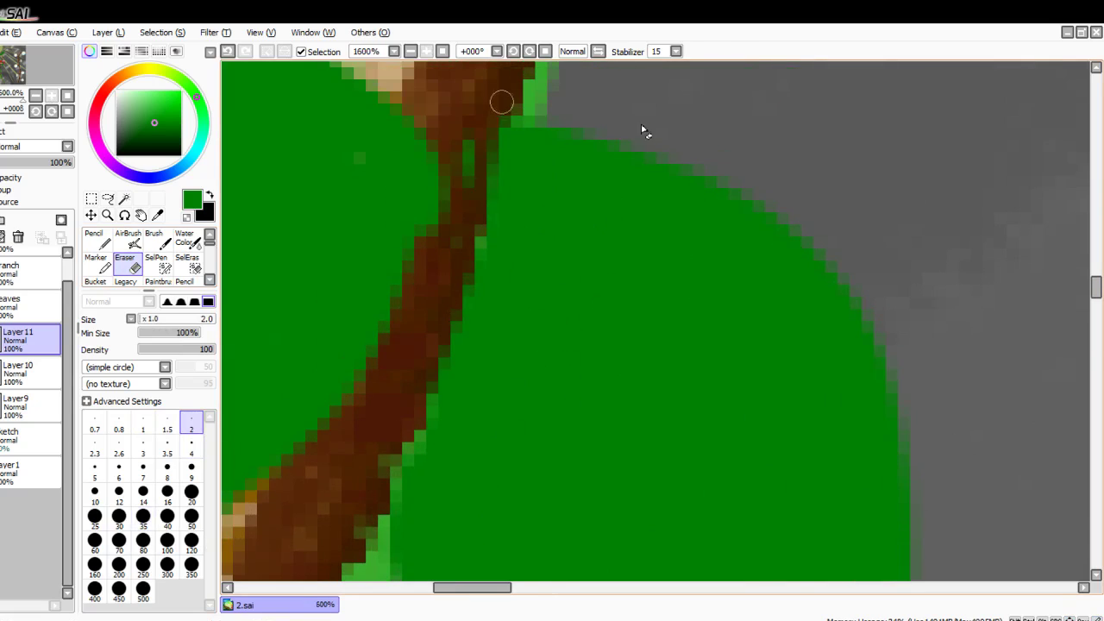
mouse_move(511, 130)
mouse_down()
mouse_move(506, 168)
mouse_move(472, 199)
mouse_up()
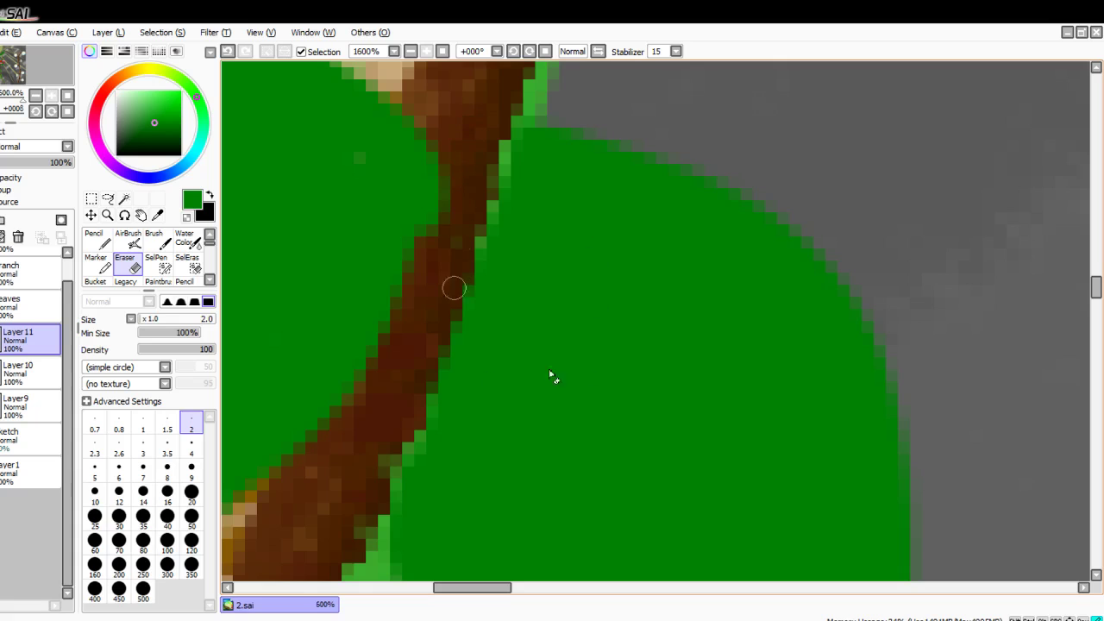
Step: Trim the left middle leaf's edge where it covers the stem, using the size 2 Eraser
scroll(757, 506, down, 10)
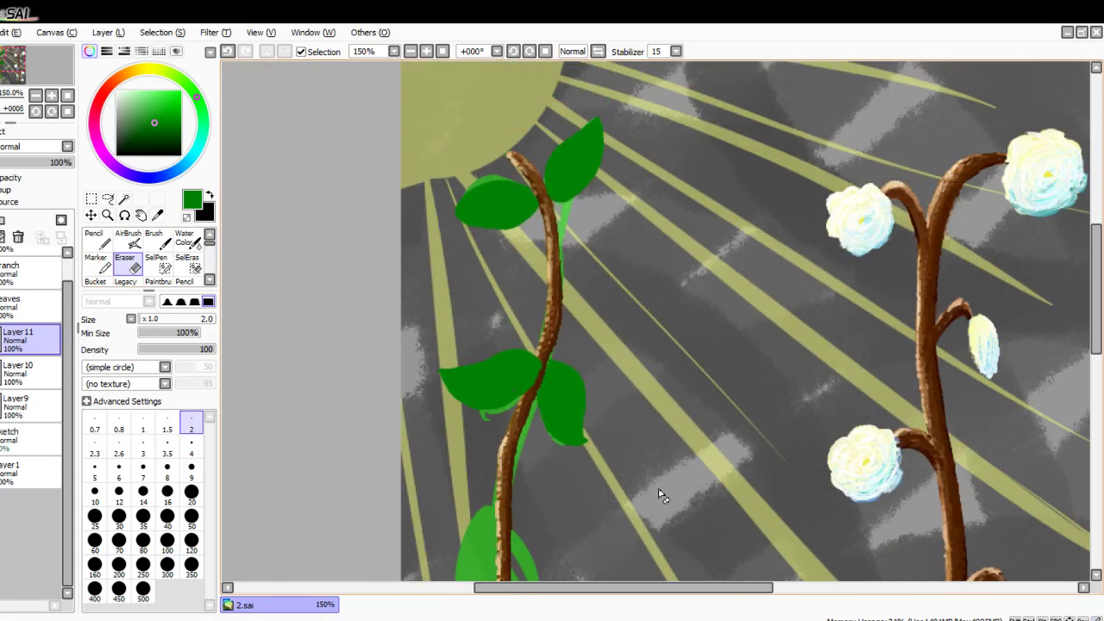
scroll(653, 529, down, 4)
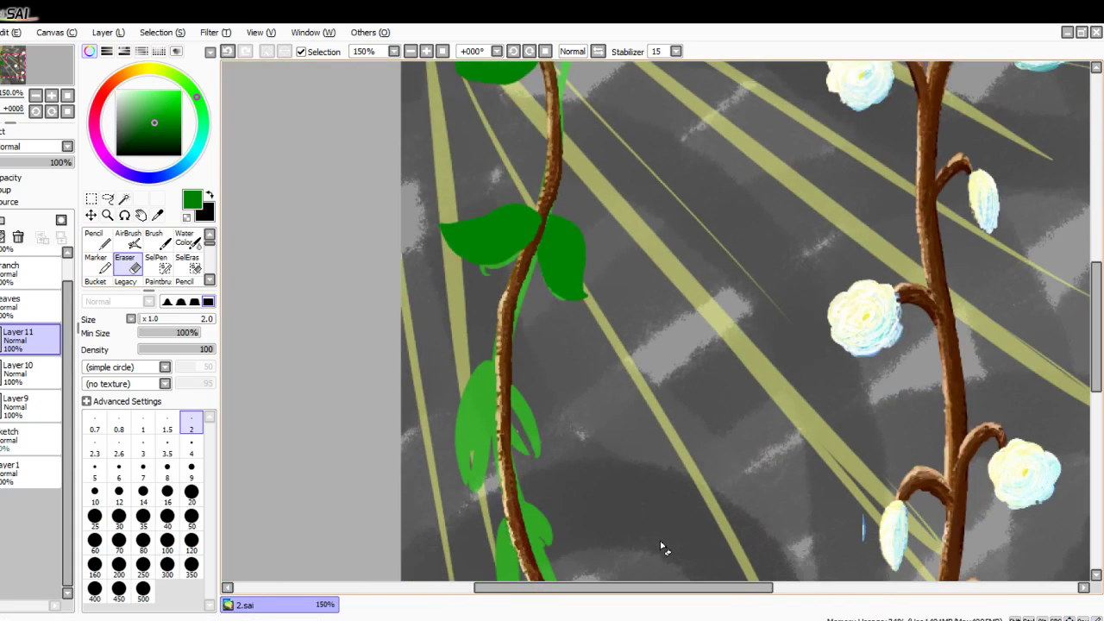
scroll(666, 562, down, 2)
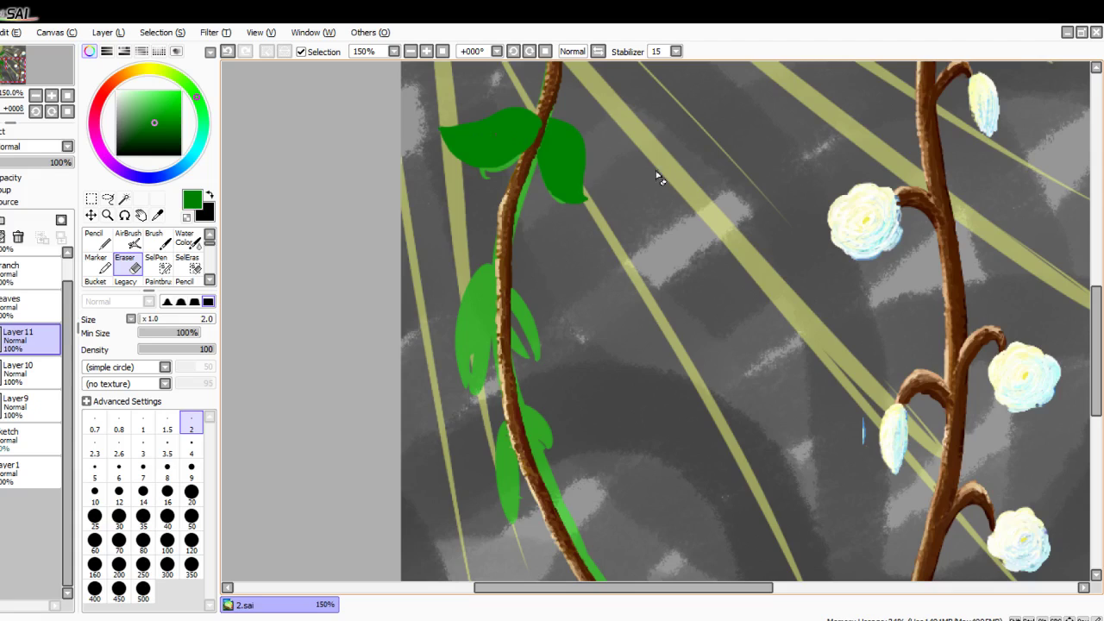
scroll(657, 178, up, 6)
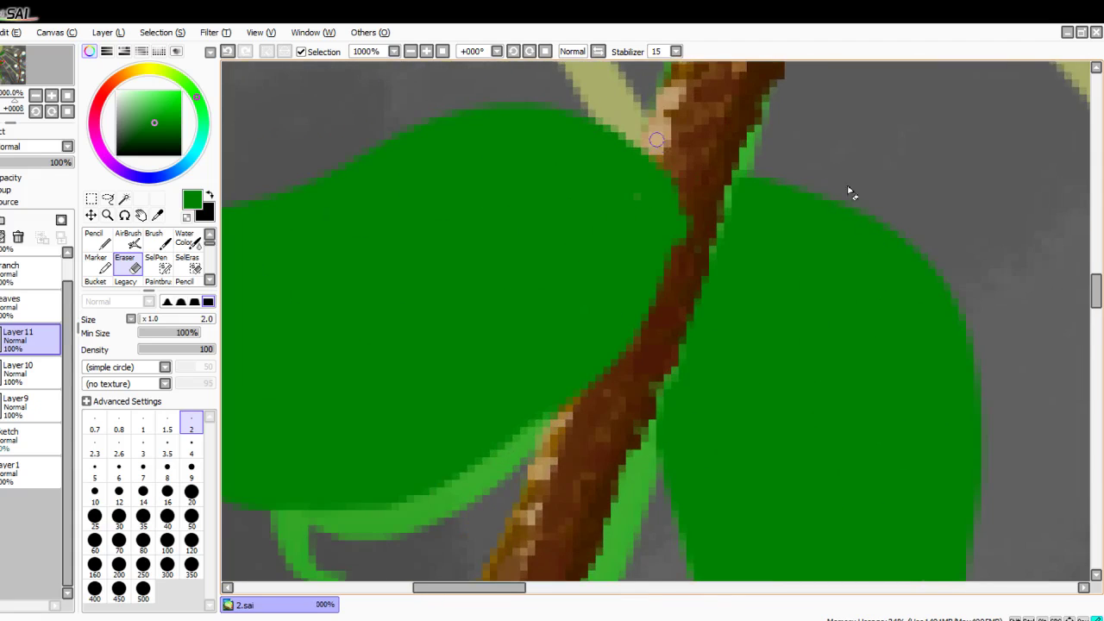
mouse_move(657, 140)
mouse_down()
mouse_move(693, 207)
mouse_move(603, 385)
mouse_up()
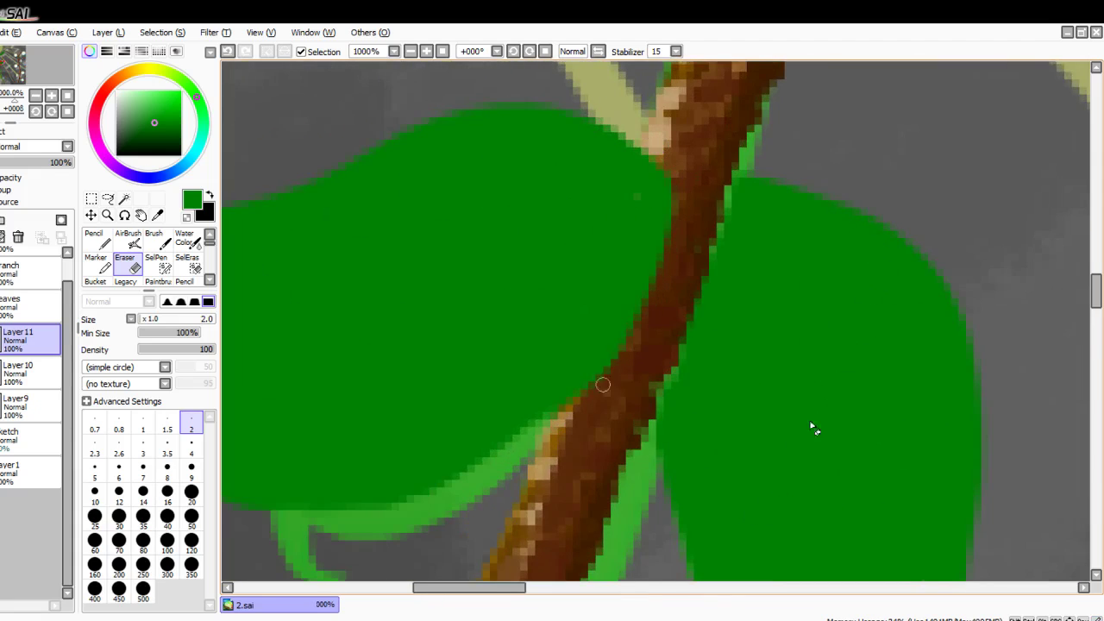
drag(681, 243, 558, 412)
Step: Switch back to the size 9 Pencil for painting the light green sketched leaf on the left of the lower stem
scroll(583, 455, down, 6)
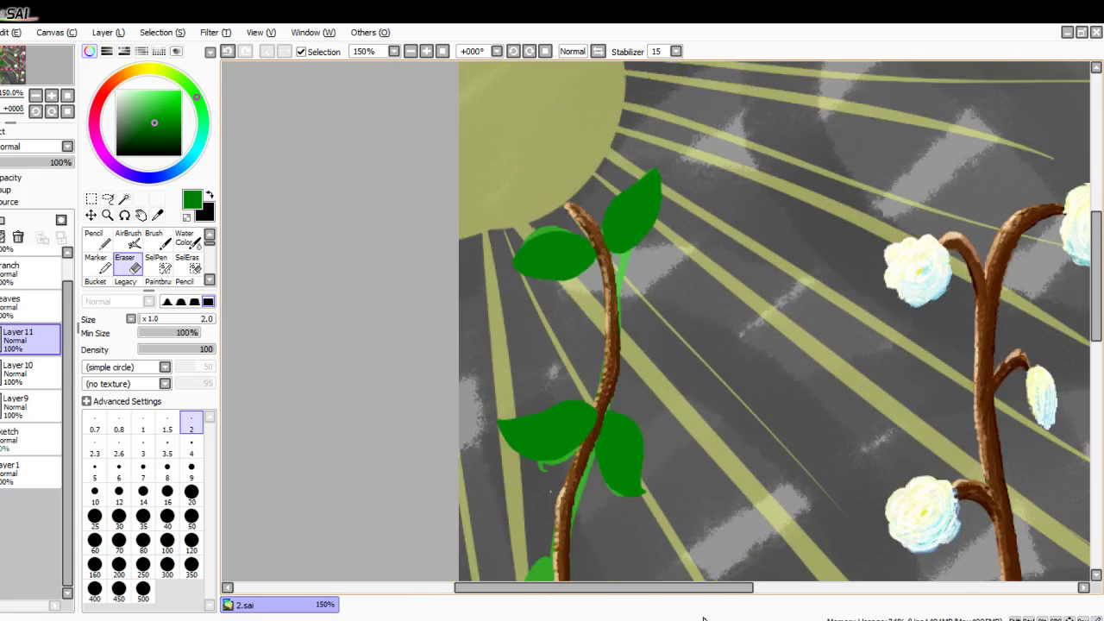
scroll(720, 562, down, 4)
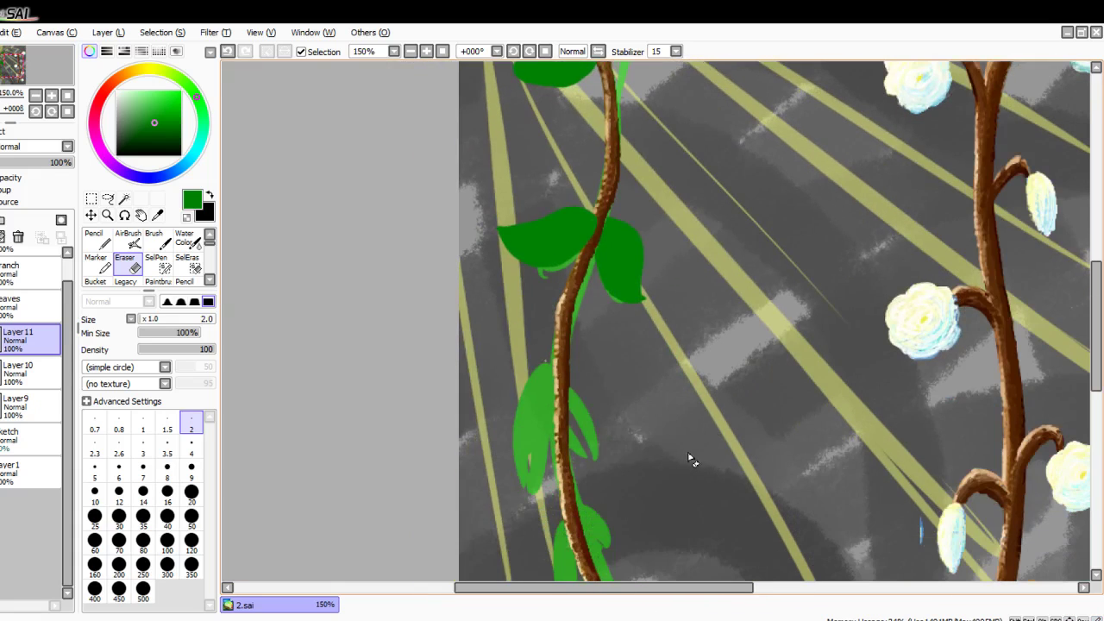
scroll(750, 464, down, 1)
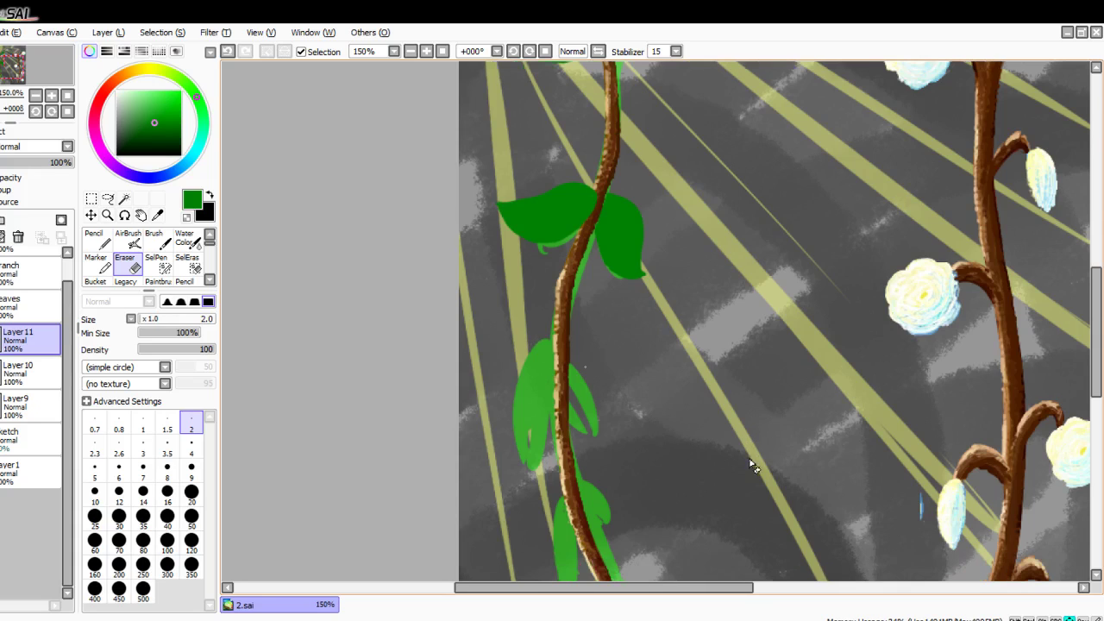
scroll(775, 313, down, 2)
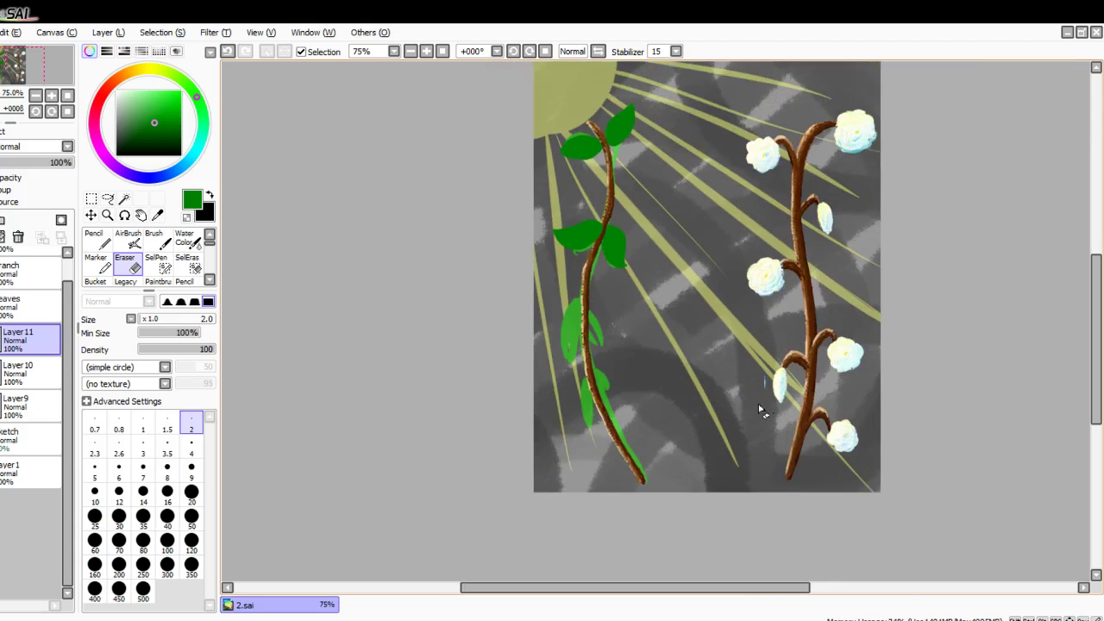
scroll(677, 383, up, 5)
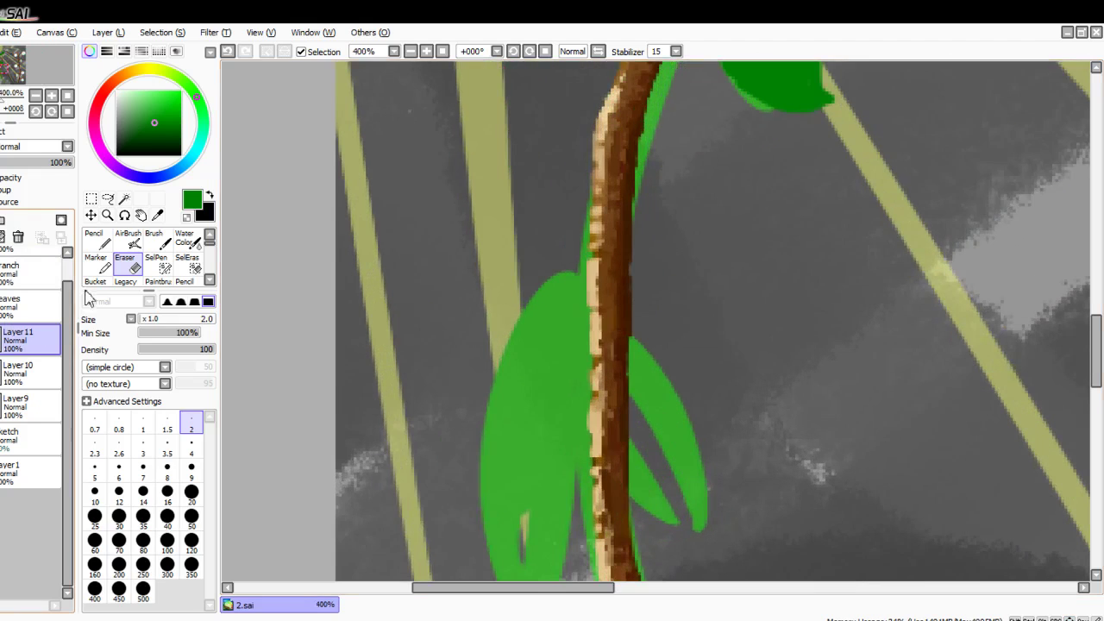
click(99, 241)
scroll(735, 357, down, 3)
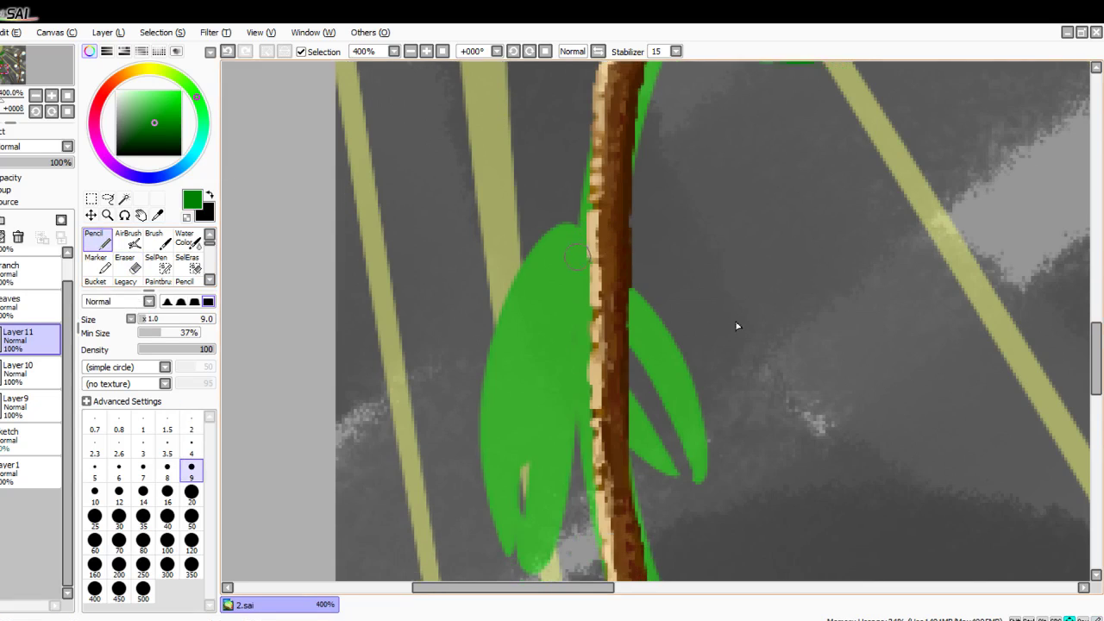
mouse_move(594, 209)
mouse_down()
mouse_move(543, 216)
mouse_move(490, 362)
mouse_move(499, 492)
mouse_move(533, 539)
mouse_up()
key(ctrl+z)
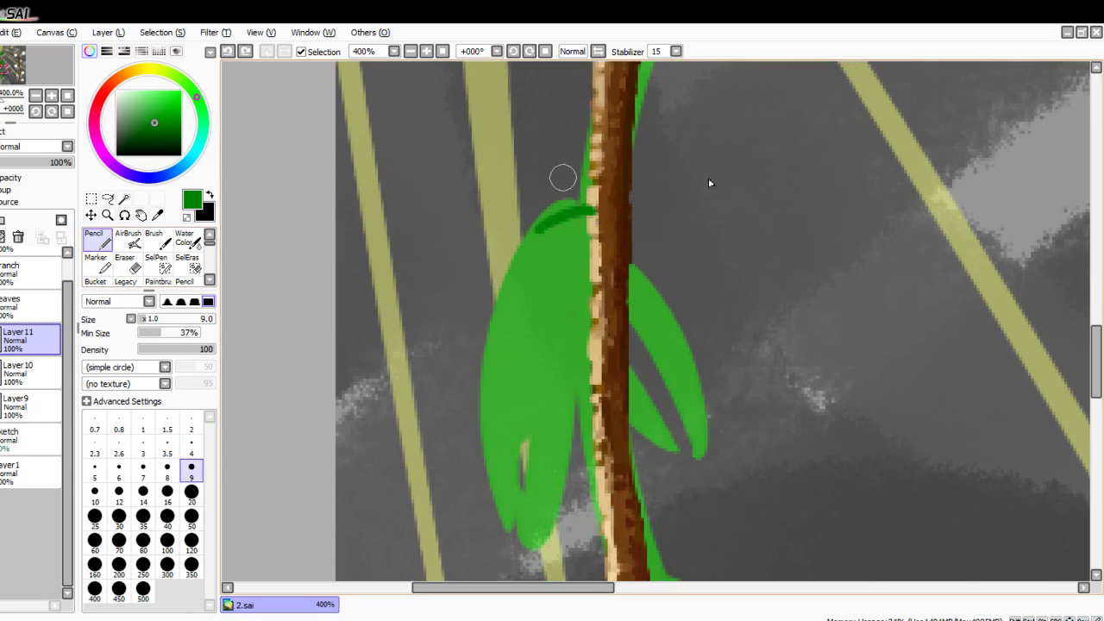
mouse_move(595, 211)
mouse_down()
mouse_move(537, 230)
mouse_move(501, 361)
mouse_up()
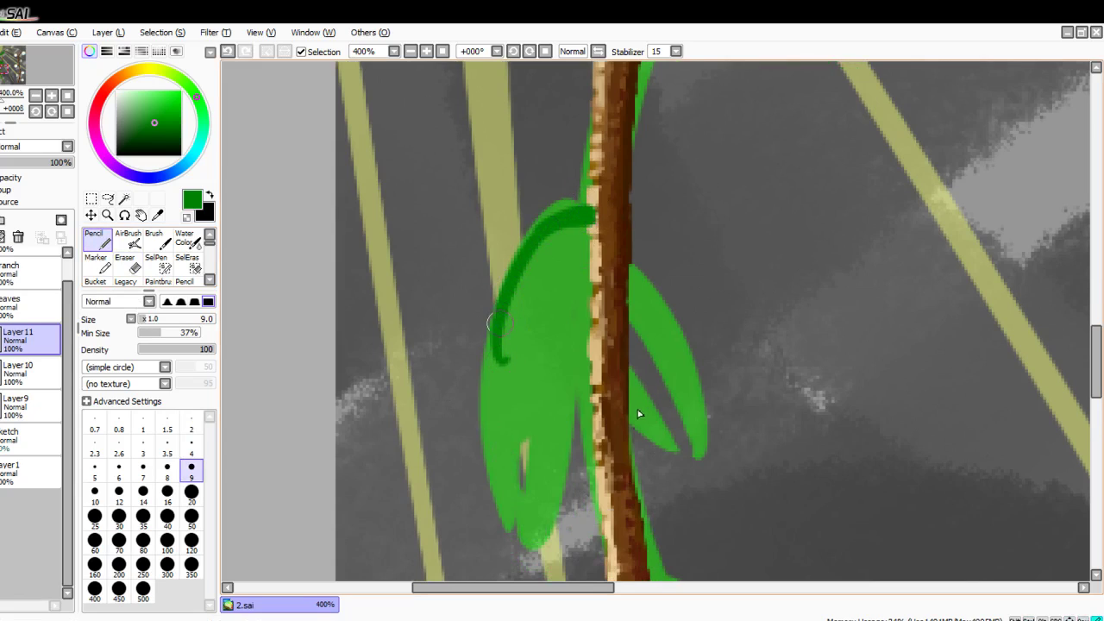
mouse_move(498, 322)
mouse_down()
mouse_move(492, 443)
mouse_move(527, 570)
mouse_up()
scroll(506, 505, down, 1)
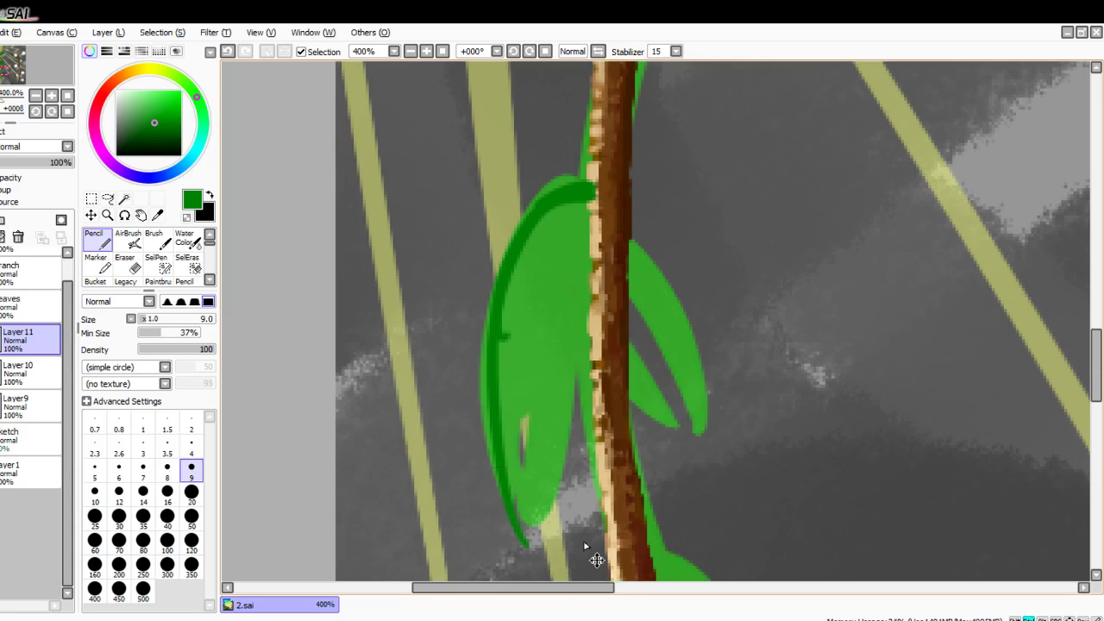
key(ctrl+z)
key(ctrl+z)
key(ctrl+z)
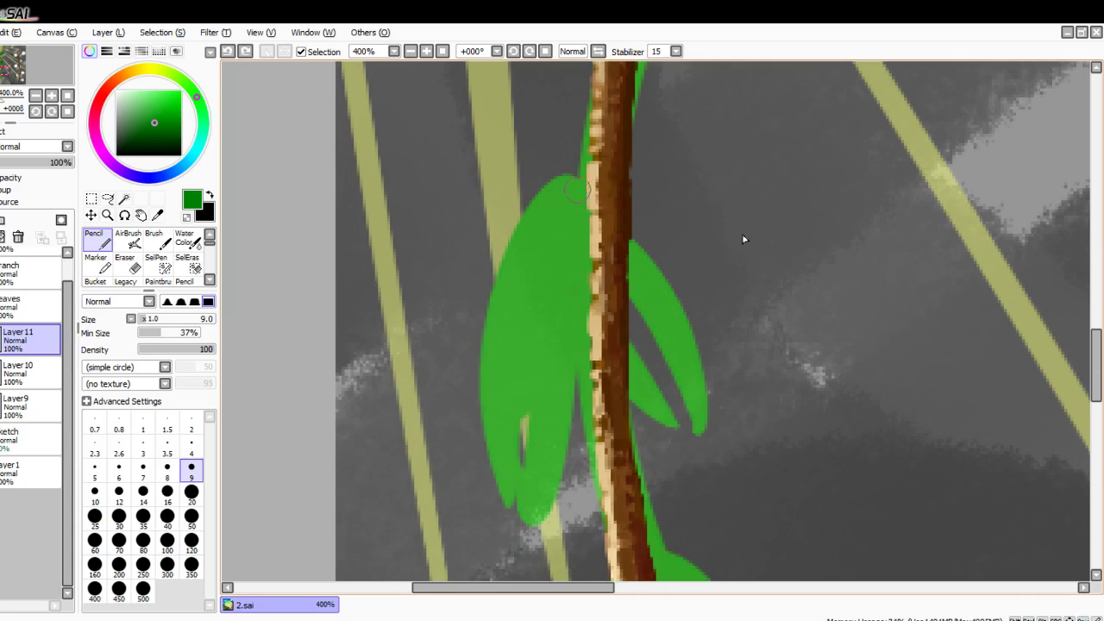
Step: Outline the lower-left leaf with its tip curving outward to the left and fill it in dark green up to the stem
mouse_move(588, 179)
mouse_down()
mouse_move(559, 177)
mouse_move(468, 338)
mouse_move(432, 451)
mouse_move(464, 464)
mouse_move(543, 453)
mouse_move(573, 370)
mouse_up()
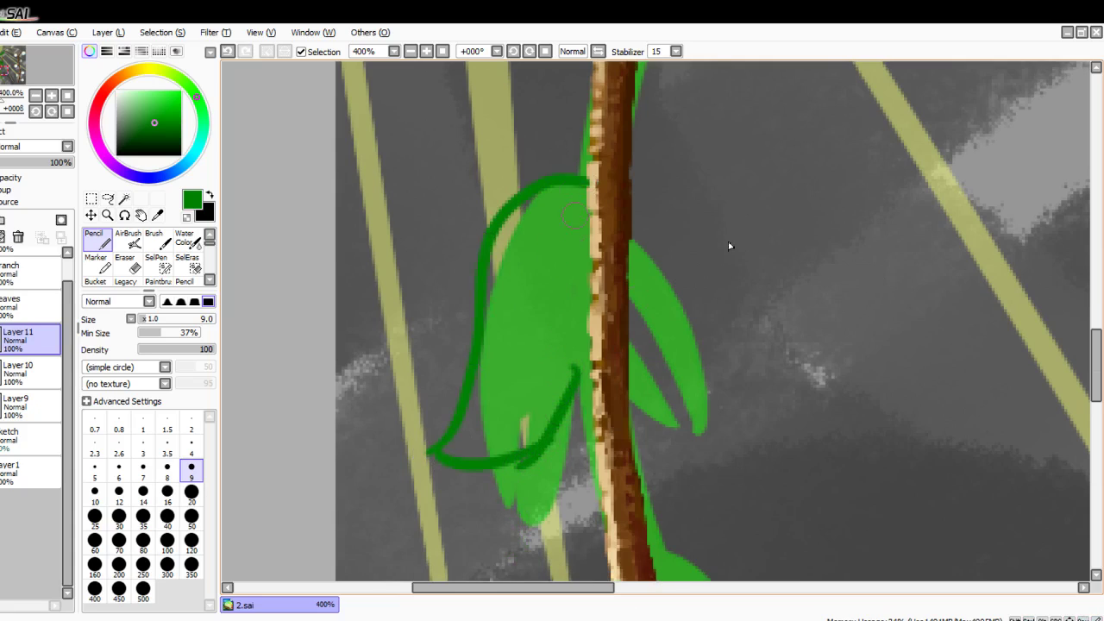
mouse_move(583, 183)
mouse_down()
mouse_move(605, 295)
mouse_move(588, 401)
mouse_move(606, 289)
mouse_move(572, 426)
mouse_move(589, 393)
mouse_move(498, 472)
mouse_move(489, 457)
mouse_move(488, 469)
mouse_move(437, 473)
mouse_move(510, 455)
mouse_move(568, 405)
mouse_move(594, 329)
mouse_move(564, 219)
mouse_move(581, 311)
mouse_move(581, 207)
mouse_move(600, 299)
mouse_move(594, 235)
mouse_move(570, 201)
mouse_move(554, 200)
mouse_move(578, 200)
mouse_move(553, 194)
mouse_move(497, 236)
mouse_move(518, 215)
mouse_move(493, 300)
mouse_move(495, 356)
mouse_move(443, 442)
mouse_move(478, 376)
mouse_move(486, 295)
mouse_move(526, 228)
mouse_move(562, 238)
mouse_move(522, 330)
mouse_move(545, 426)
mouse_move(580, 298)
mouse_move(500, 328)
mouse_up()
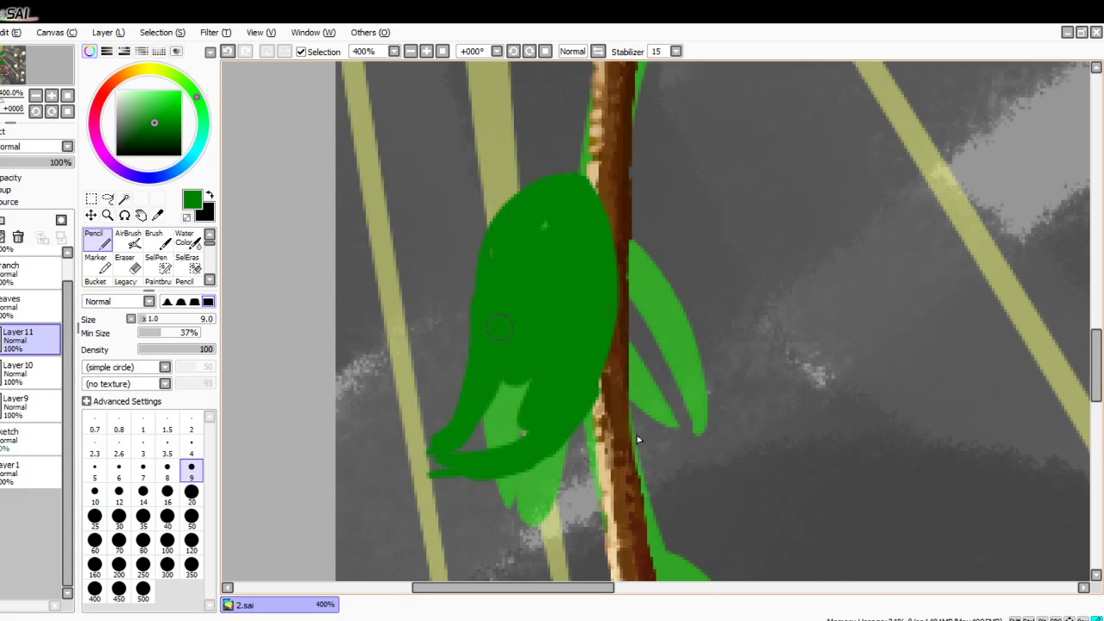
mouse_move(544, 237)
mouse_down()
mouse_move(534, 407)
mouse_move(490, 454)
mouse_move(476, 447)
mouse_move(516, 369)
mouse_up()
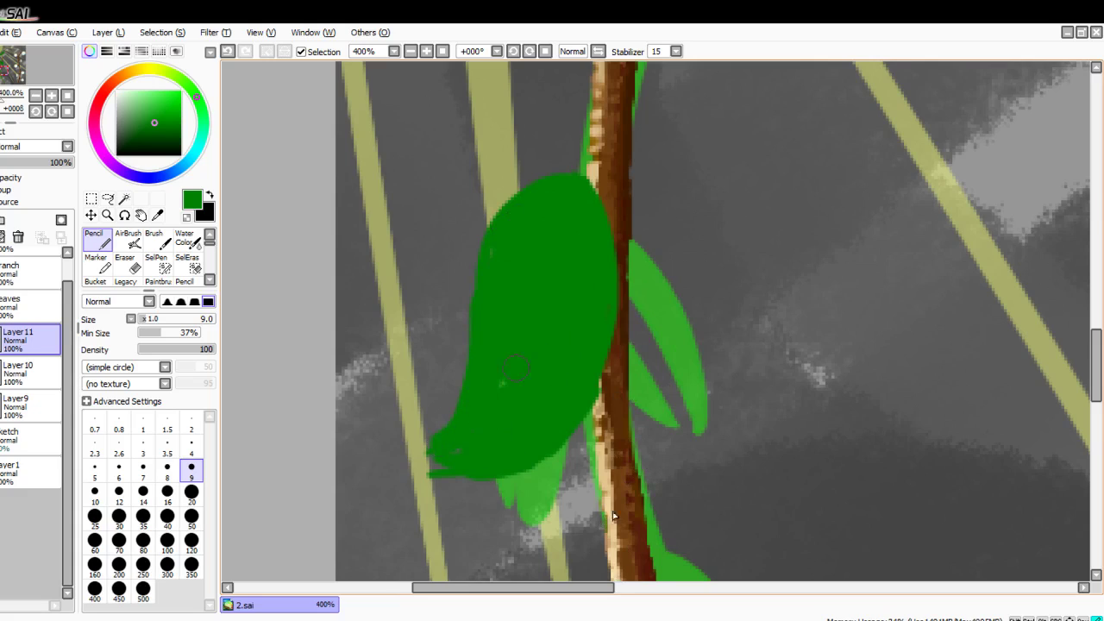
Step: Erase the stray spike beneath the lower-left leaf's tip with the size 2 Eraser
key(e)
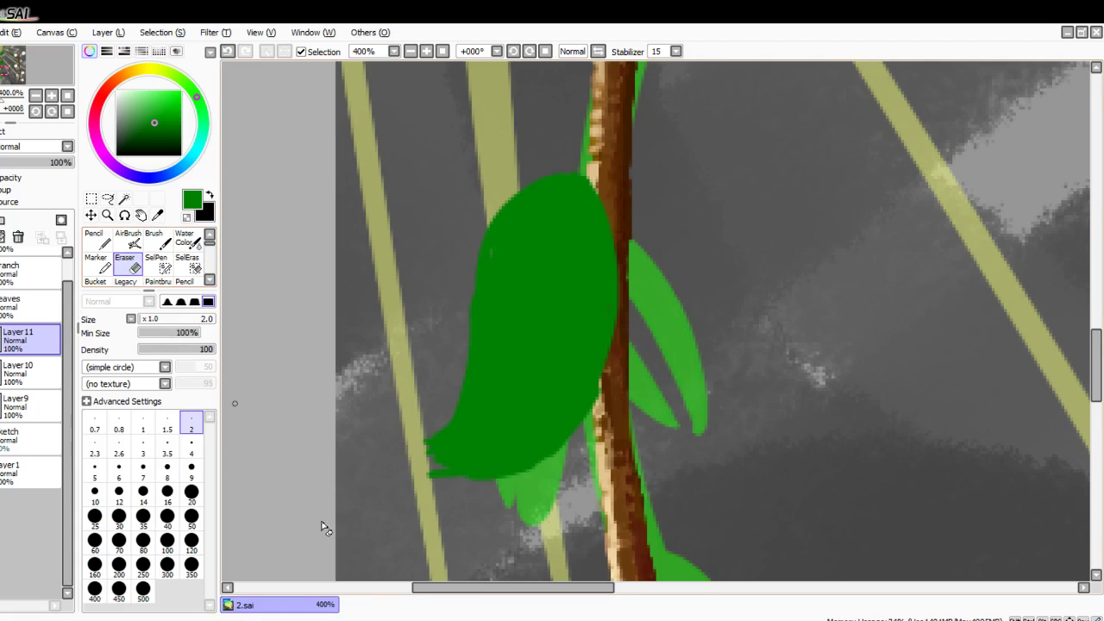
scroll(453, 496, up, 1)
scroll(297, 561, up, 2)
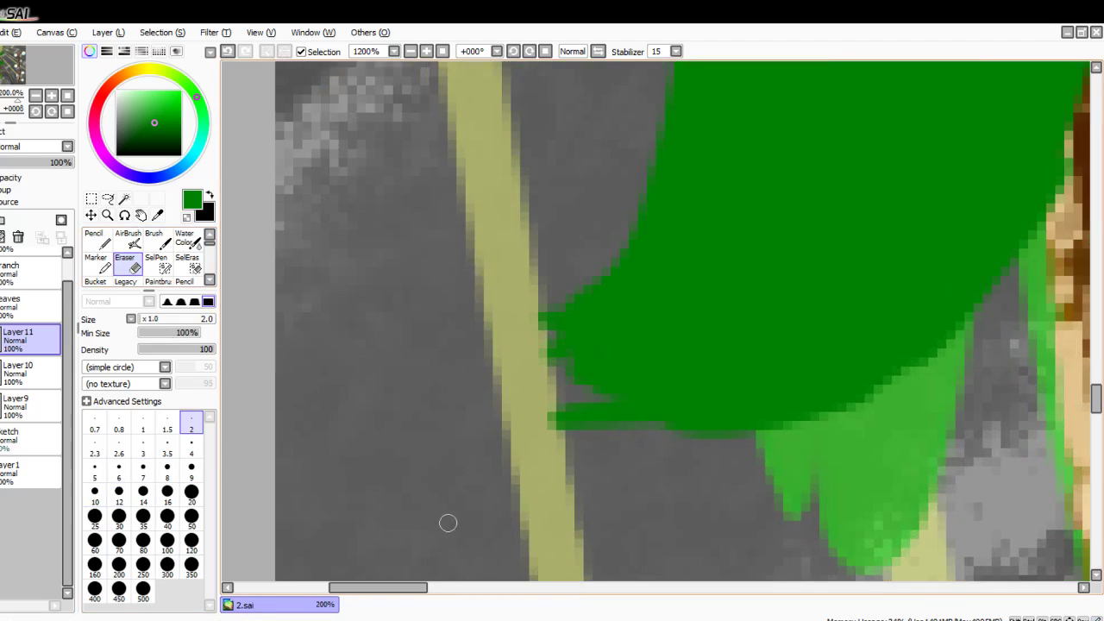
mouse_move(667, 445)
mouse_down()
mouse_move(493, 350)
mouse_move(559, 421)
mouse_up()
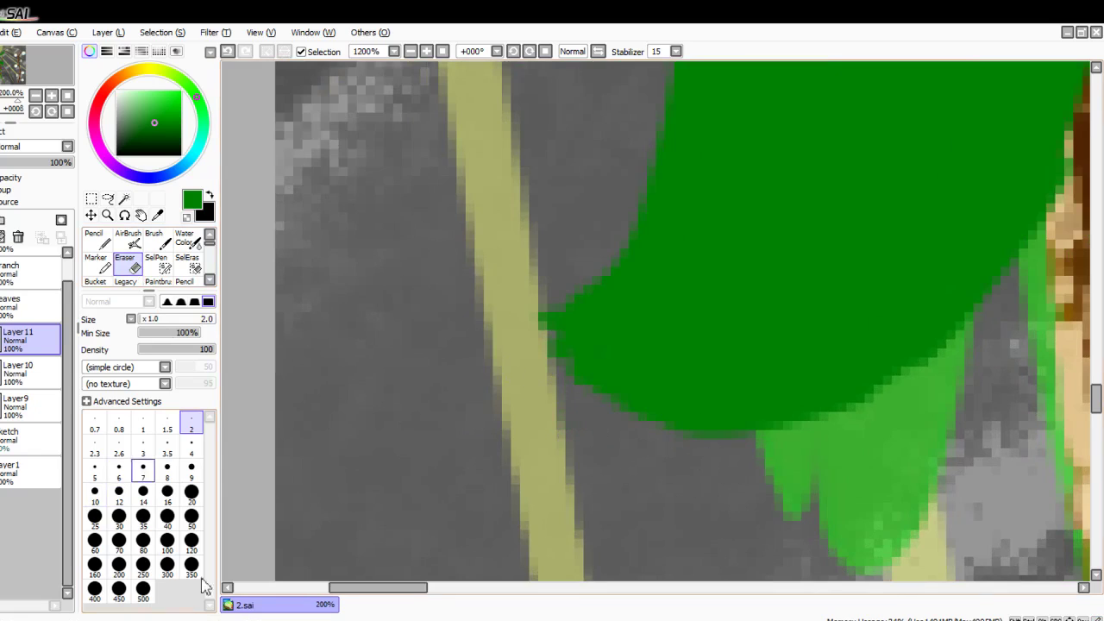
Step: Smooth the lower-left leaf's outward tip and curved edges with the Eraser at size 3
key(bracketright)
key(bracketright)
key(bracketright)
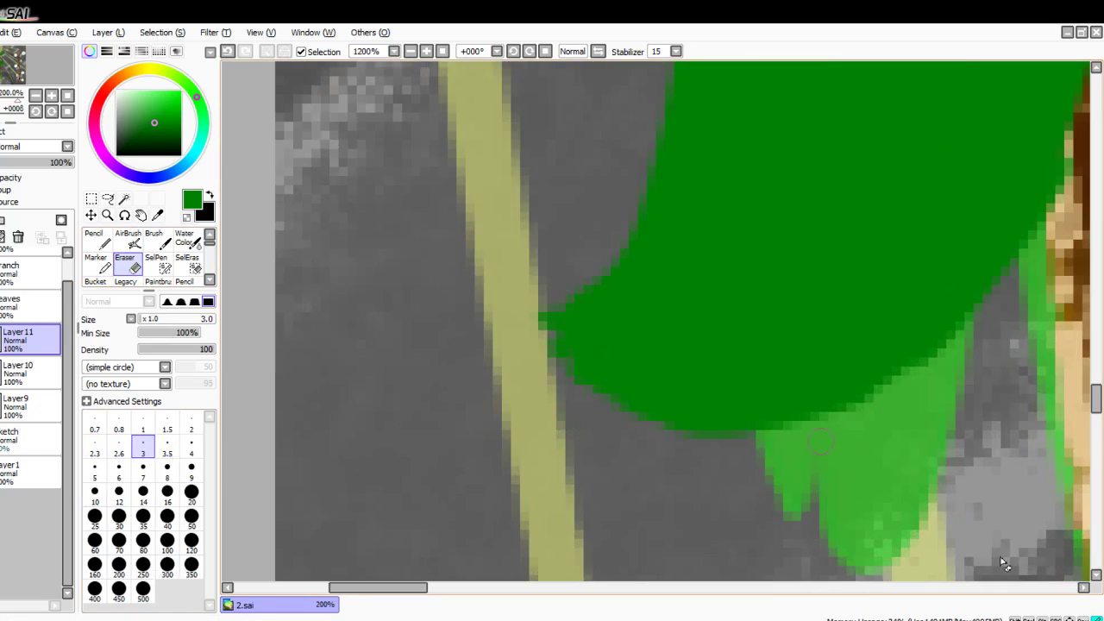
mouse_move(820, 442)
mouse_down()
mouse_move(684, 429)
mouse_move(505, 312)
mouse_move(366, 251)
mouse_move(465, 311)
mouse_move(626, 239)
mouse_up()
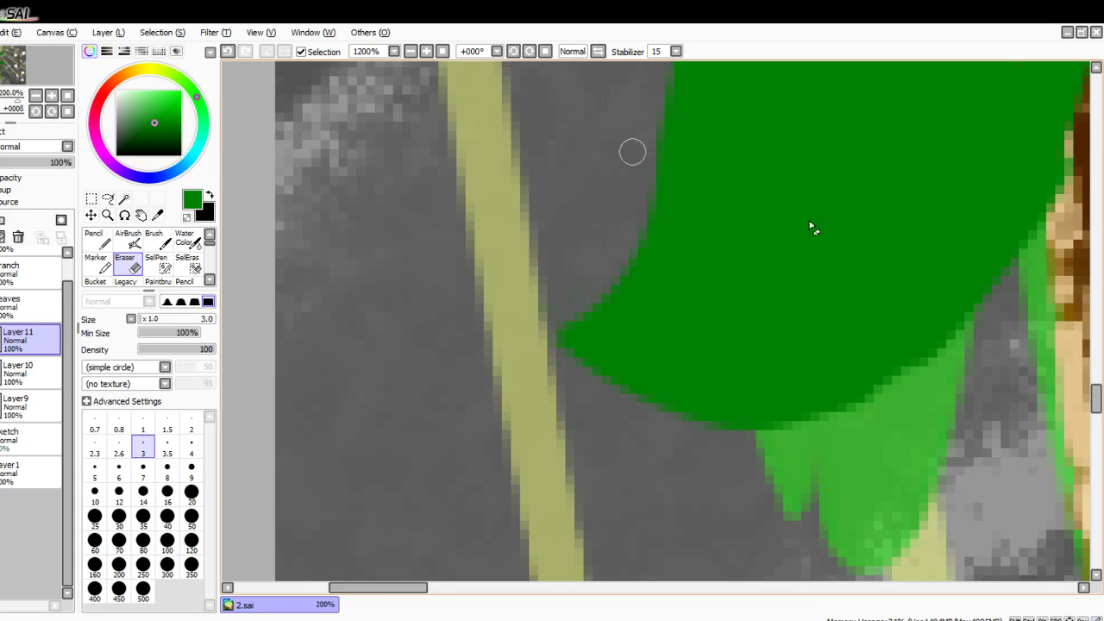
Step: Erase the dark green overlapping the stem along the upper part of the lower-left leaf
scroll(638, 151, down, 3)
scroll(824, 129, down, 2)
scroll(828, 131, up, 2)
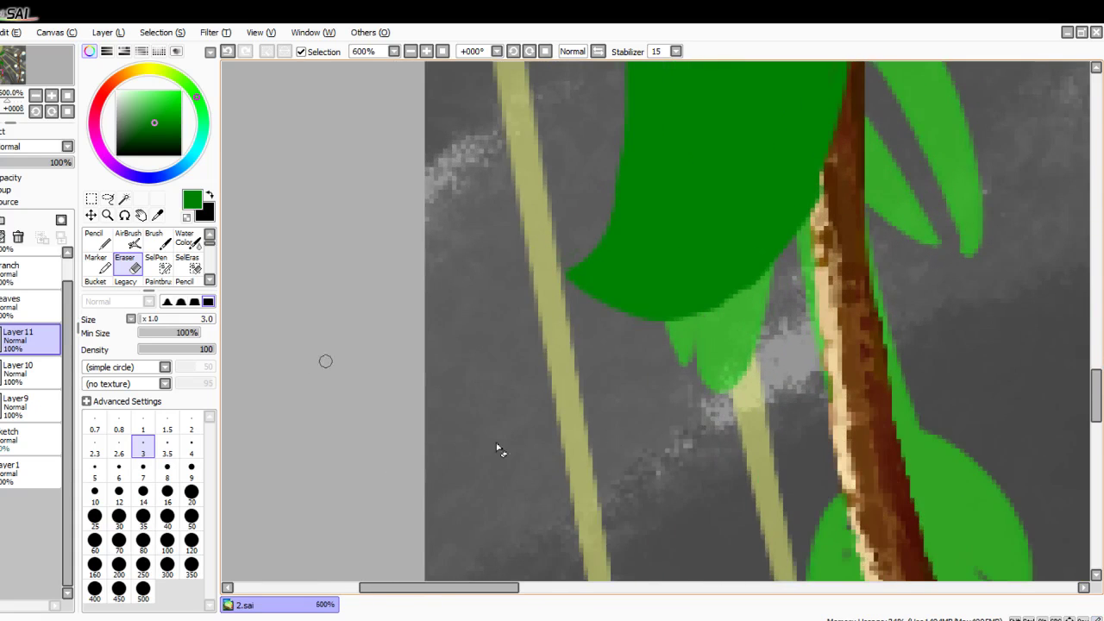
scroll(1062, 203, up, 3)
mouse_move(833, 104)
mouse_down()
mouse_move(829, 222)
mouse_move(846, 314)
mouse_move(845, 243)
mouse_up()
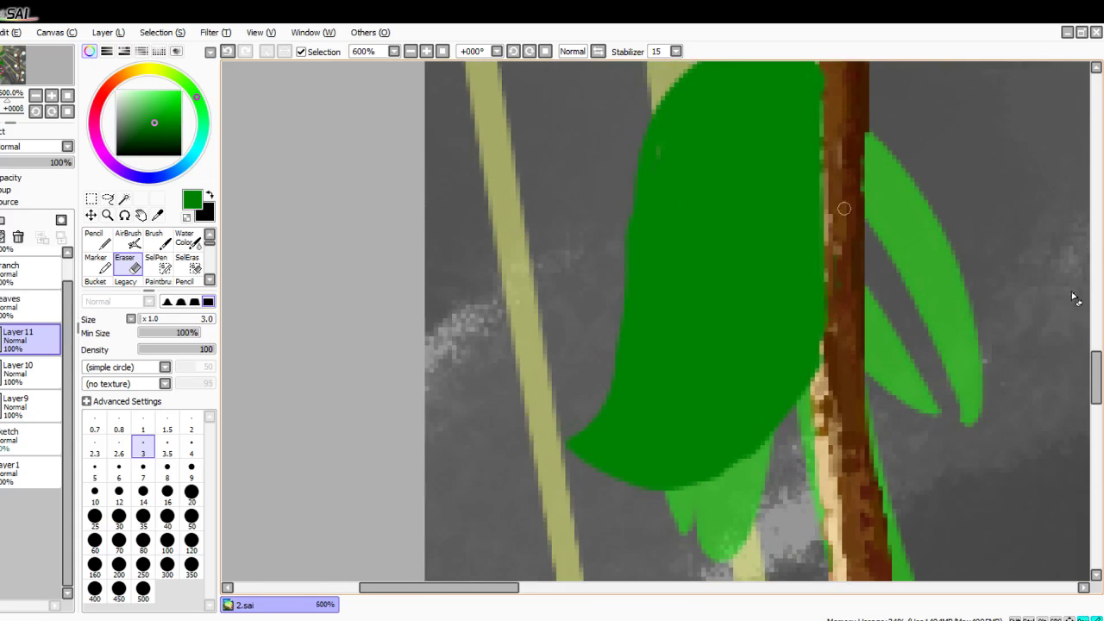
scroll(843, 208, up, 2)
drag(832, 185, 826, 315)
drag(827, 112, 821, 296)
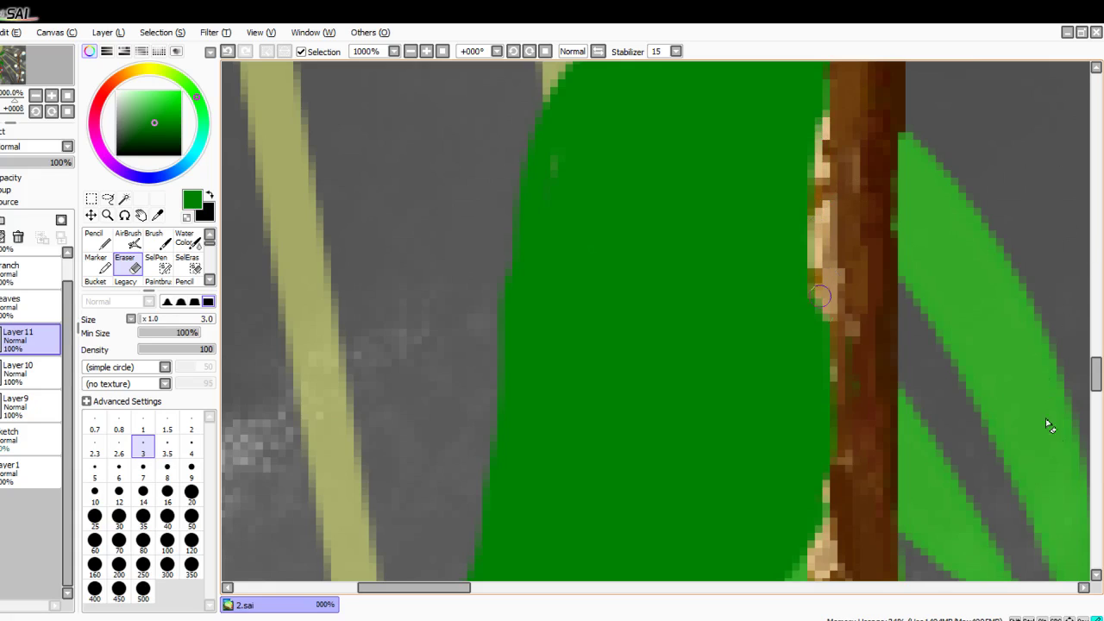
drag(824, 354, 804, 95)
scroll(820, 233, up, 3)
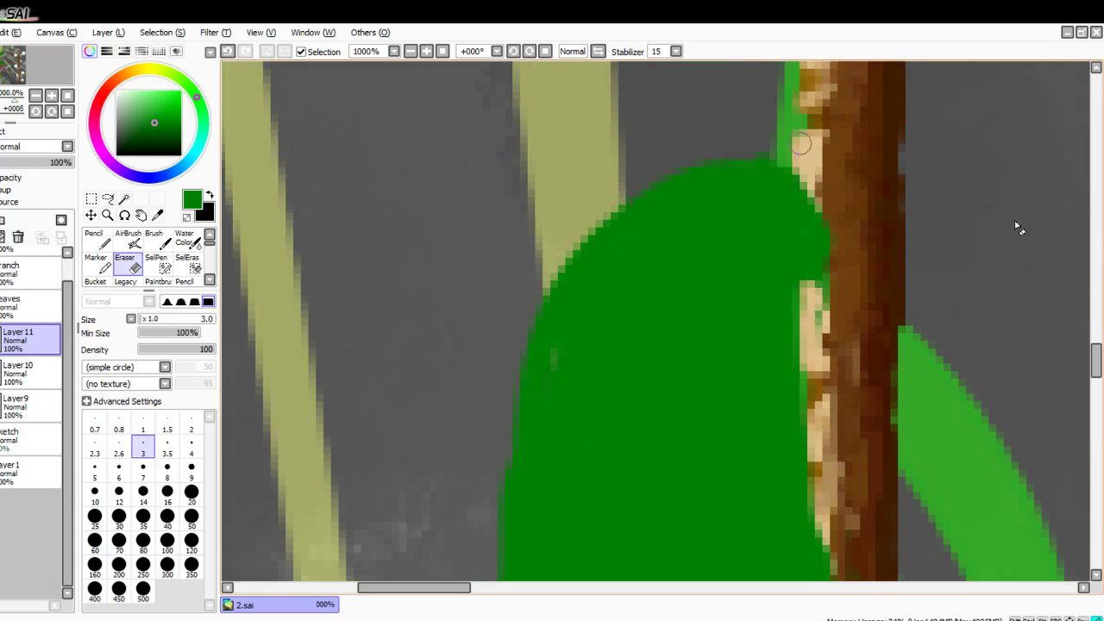
drag(801, 143, 811, 302)
drag(815, 194, 821, 328)
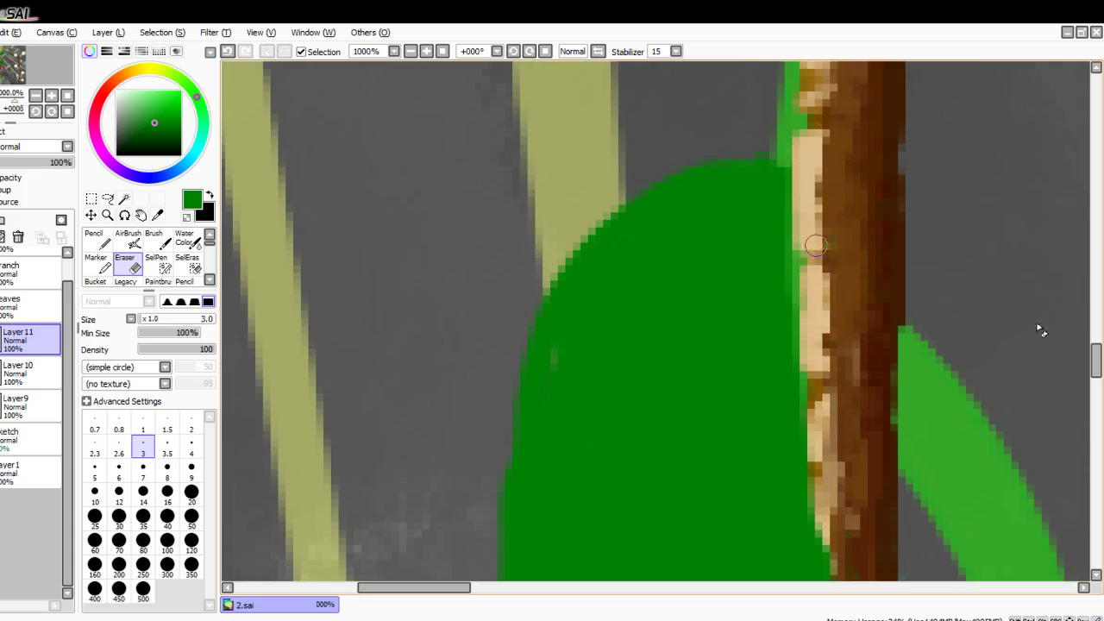
Step: Erase the remaining dark green overlap on the stem along the middle and lower part of the lower-left leaf
scroll(816, 241, down, 4)
drag(819, 259, 825, 392)
drag(805, 207, 815, 464)
scroll(821, 263, down, 1)
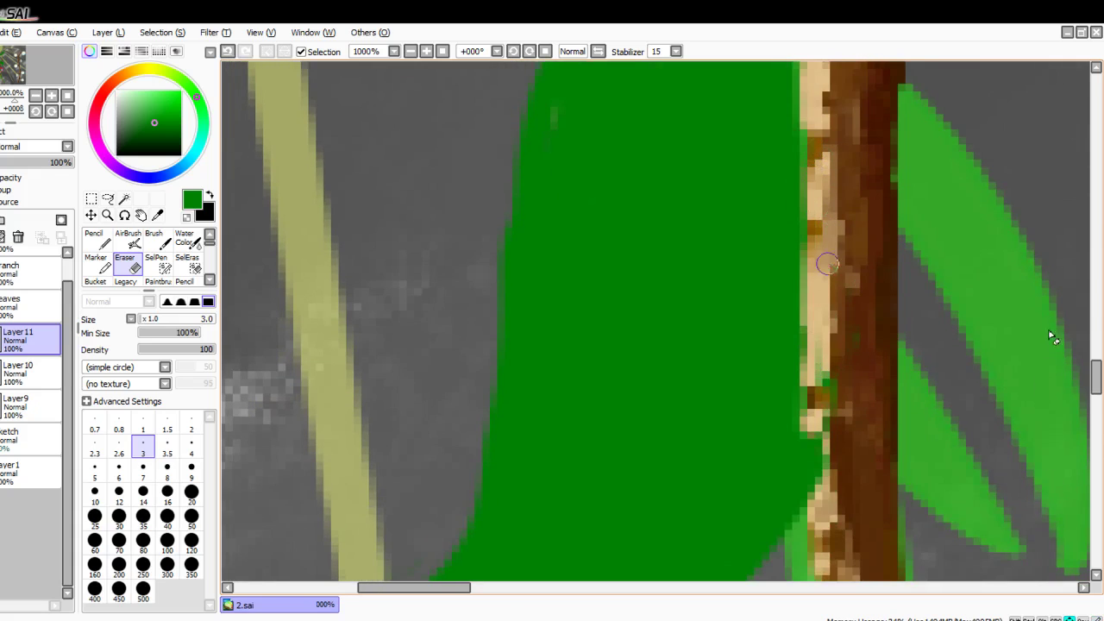
scroll(828, 262, down, 1)
drag(826, 276, 821, 458)
drag(818, 388, 813, 489)
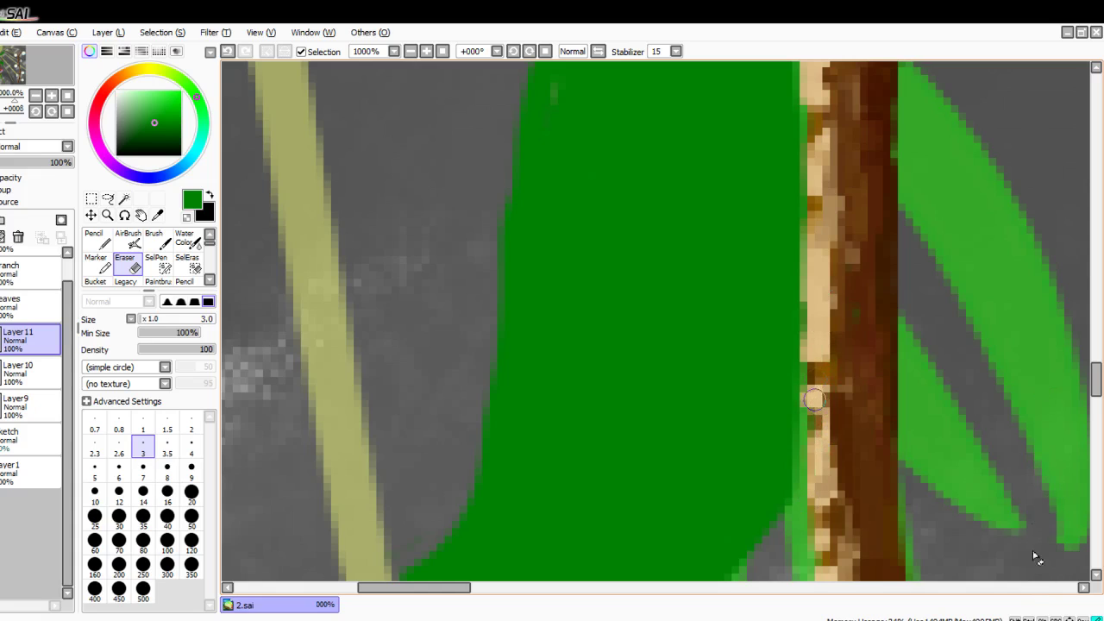
Step: Try trimming the lower-left leaf's stem-side edge further back and undo the extra eraser strokes
mouse_move(820, 261)
mouse_down()
mouse_move(748, 274)
mouse_move(830, 272)
mouse_move(759, 297)
mouse_up()
key(ctrl+z)
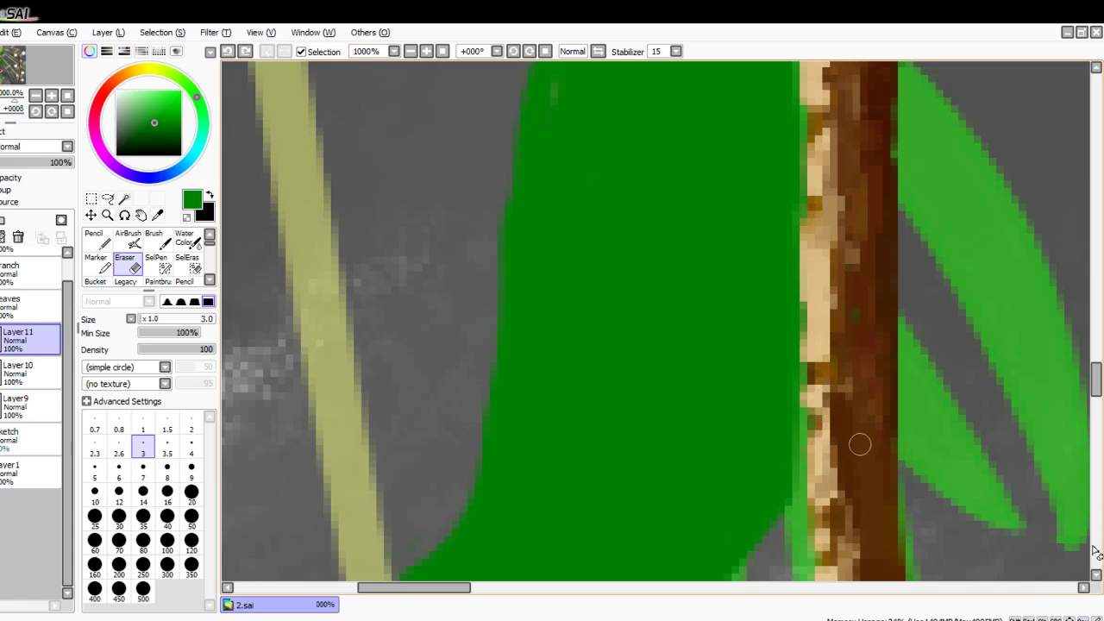
scroll(807, 222, up, 4)
mouse_move(811, 88)
mouse_down()
mouse_move(797, 214)
mouse_move(821, 247)
mouse_move(811, 177)
mouse_move(797, 504)
mouse_up()
scroll(797, 504, down, 4)
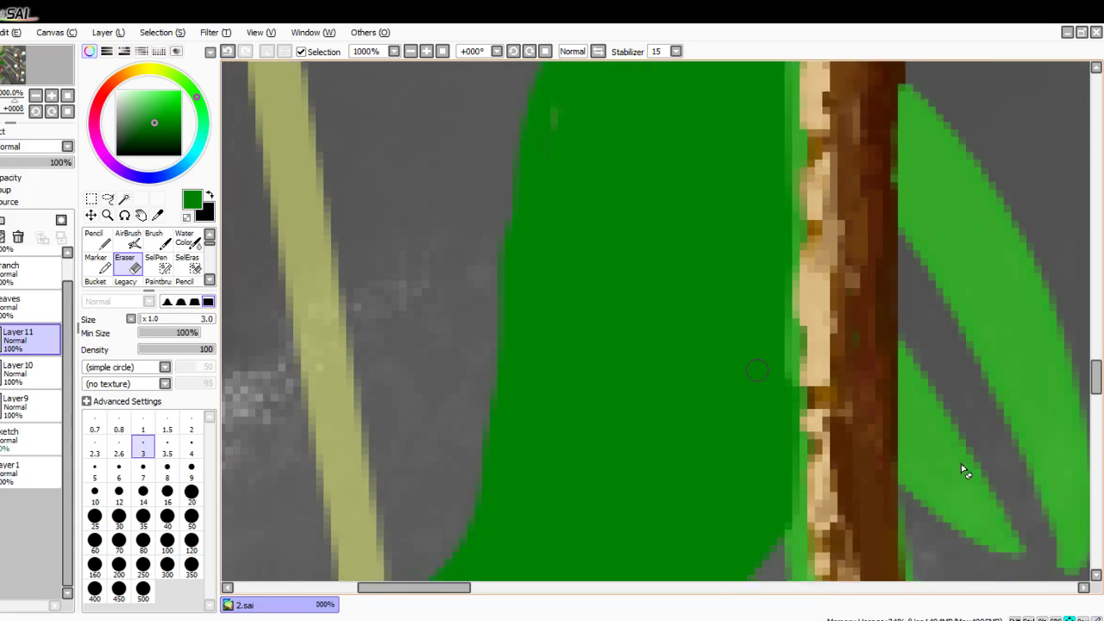
scroll(962, 470, down, 4)
key(ctrl+z)
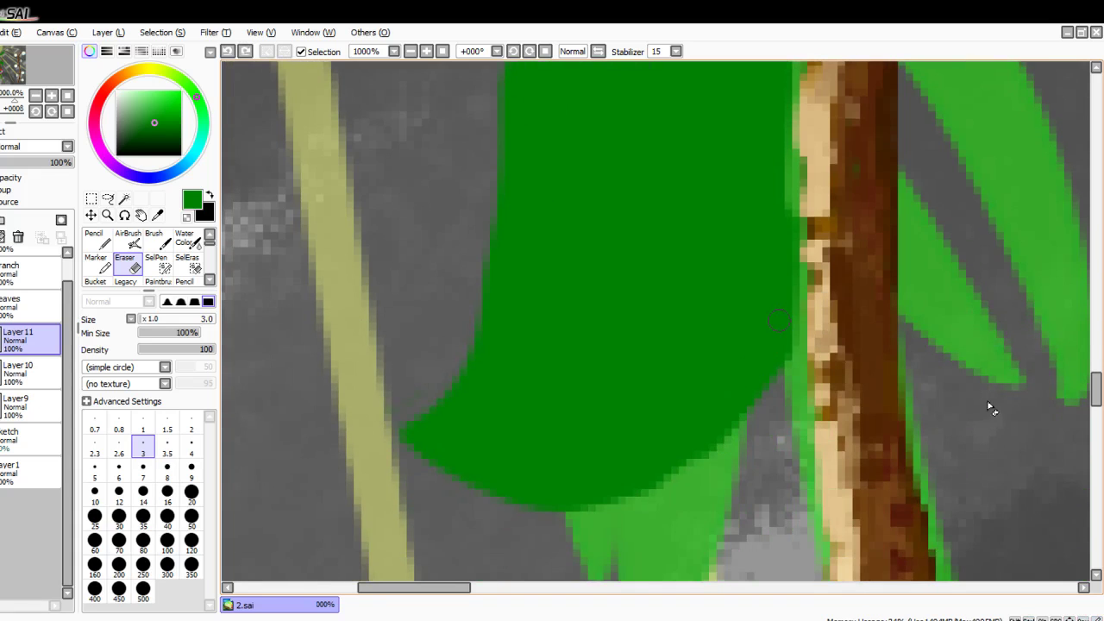
key(ctrl+z)
Step: Examine the left vine's painted leaves up close and within the whole painting
scroll(799, 265, down, 8)
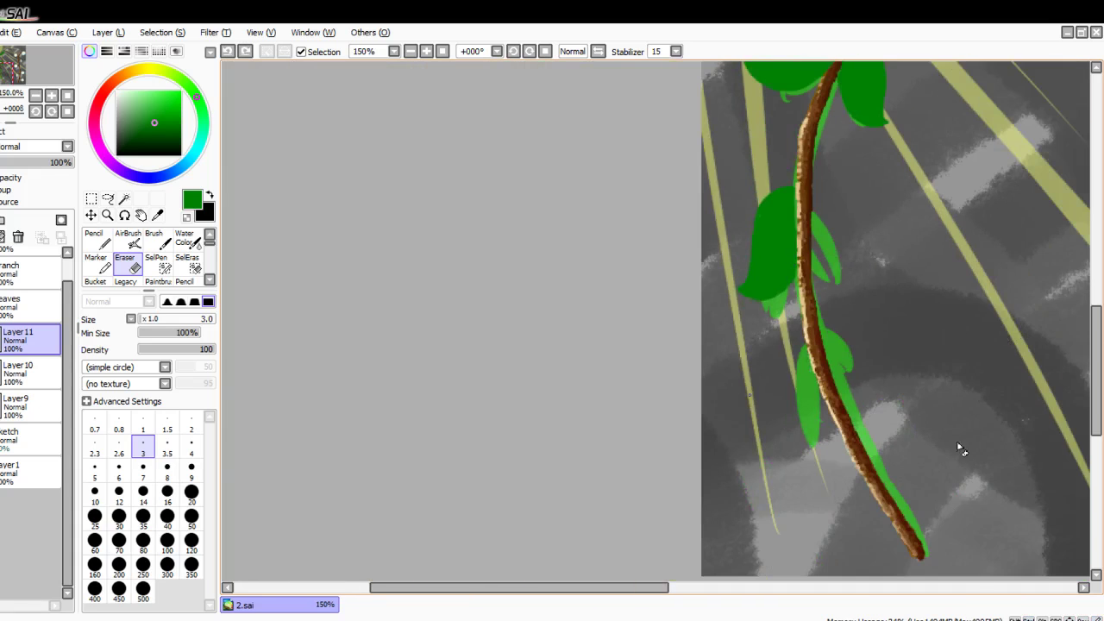
scroll(798, 207, down, 4)
scroll(795, 190, up, 9)
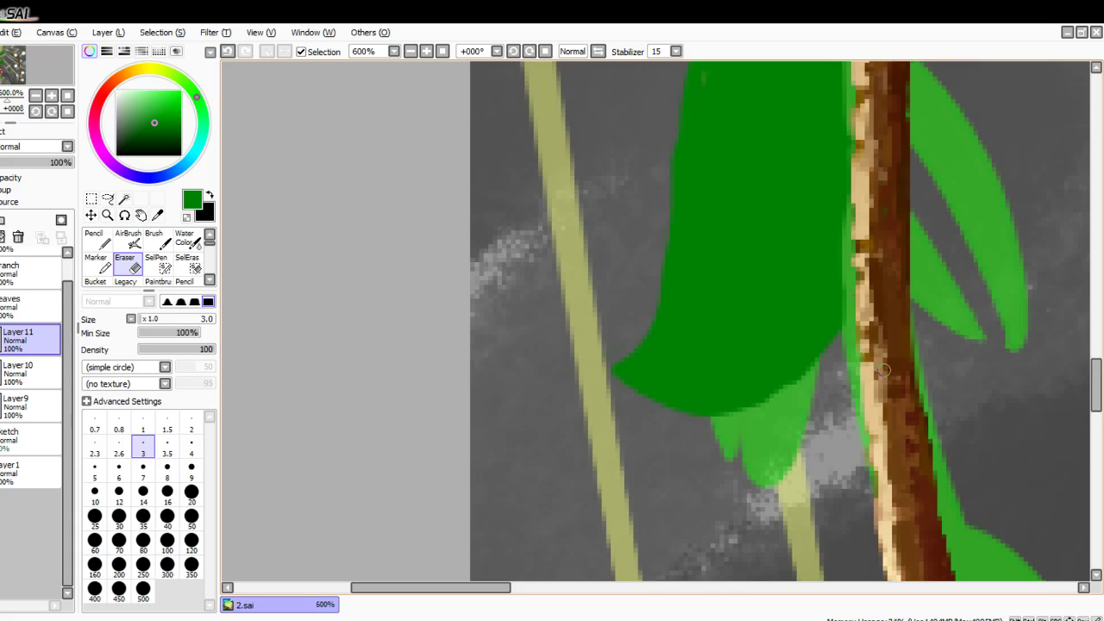
key(ctrl+minus)
key(ctrl+minus)
key(ctrl+minus)
key(ctrl+minus)
key(ctrl+minus)
key(ctrl+minus)
key(ctrl+minus)
key(ctrl+minus)
key(ctrl+plus)
key(ctrl+plus)
key(ctrl+plus)
key(ctrl+plus)
key(ctrl+plus)
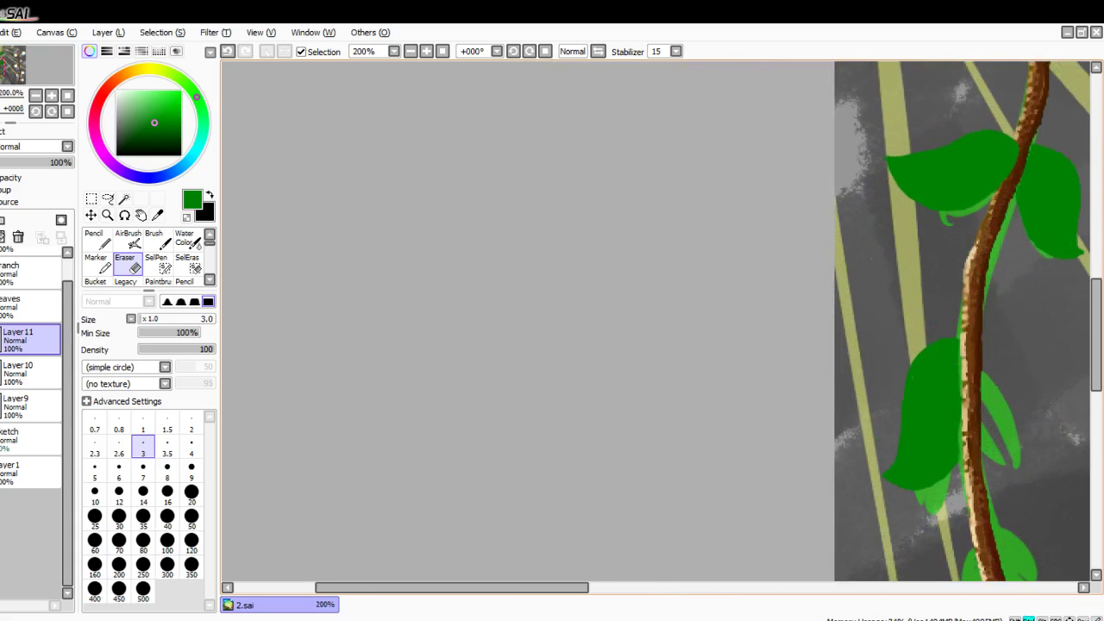
key(ctrl+minus)
key(ctrl+minus)
key(ctrl+minus)
key(ctrl+minus)
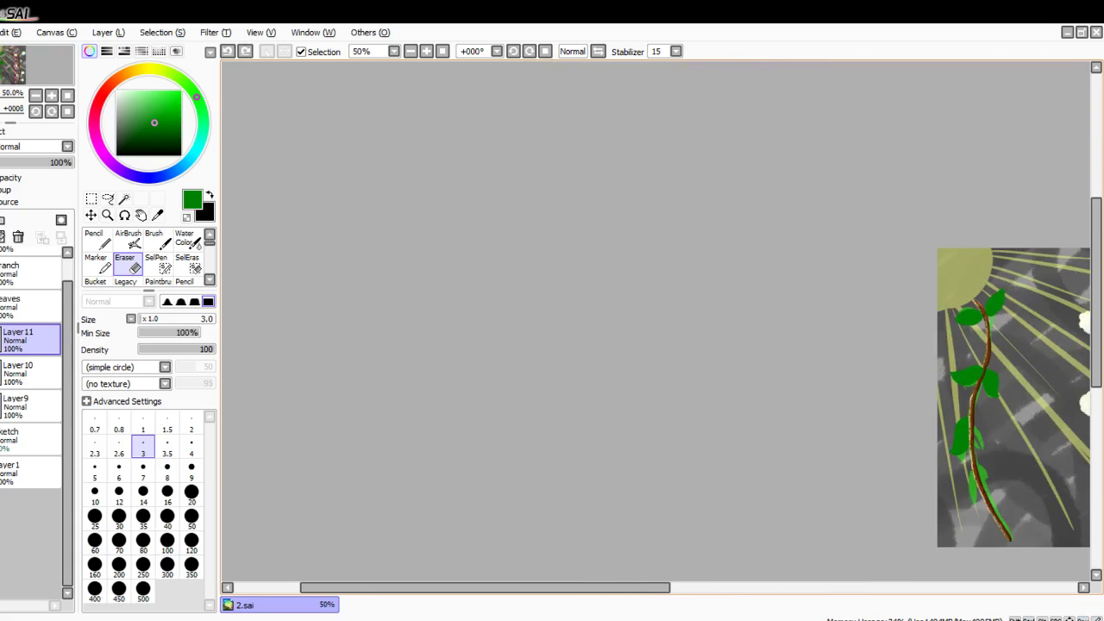
drag(802, 537, 583, 512)
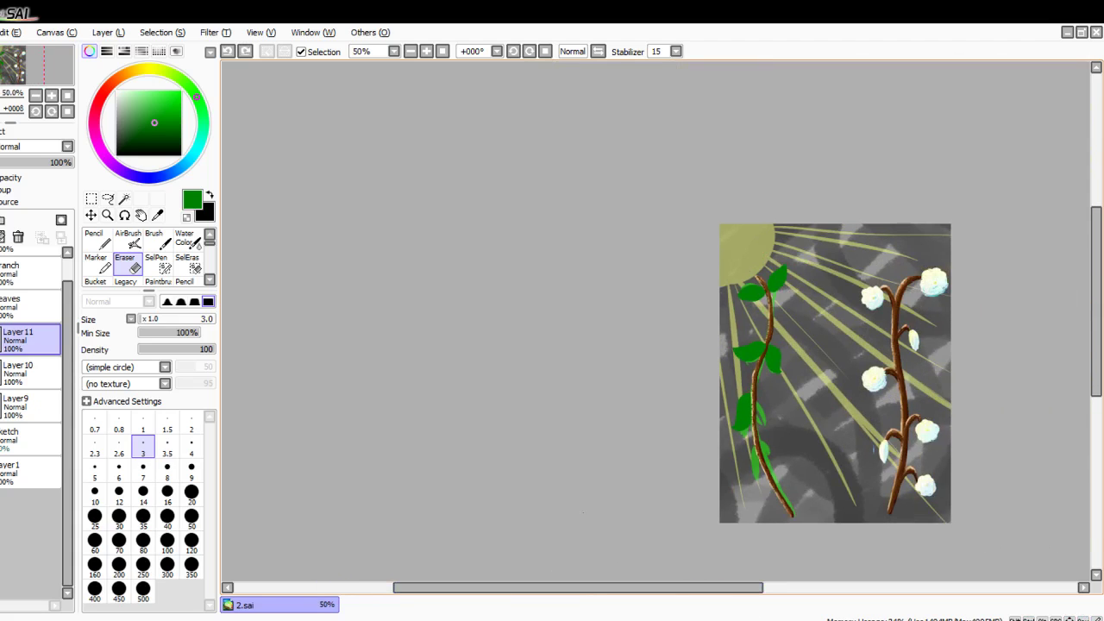
key(ctrl+plus)
key(ctrl+plus)
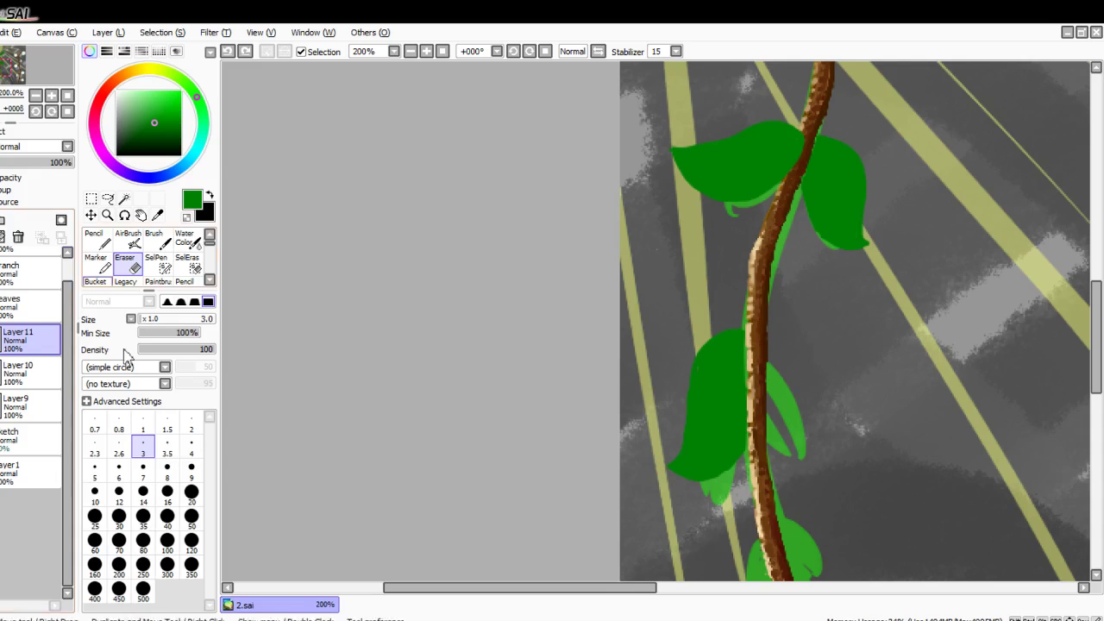
Step: Outline a narrow, downward-hanging dark green leaf to the right of the lower stem with the size 9 Pencil
key(n)
key(Right)
key(Right)
key(Right)
key(Right)
key(Right)
key(Right)
key(Right)
key(Right)
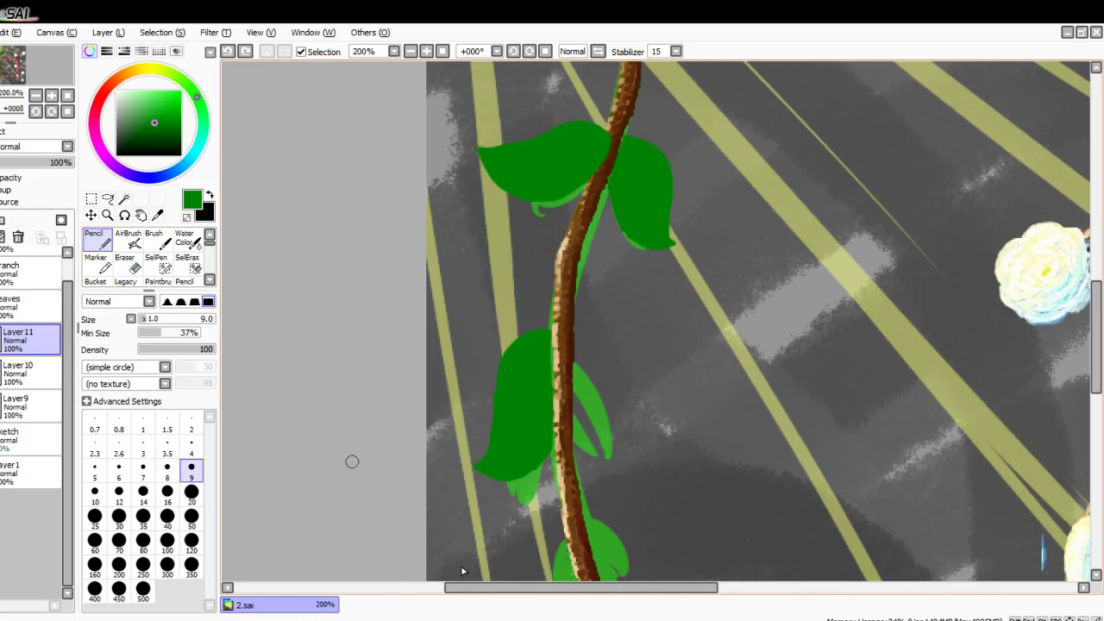
key(Down)
key(Down)
key(Down)
scroll(550, 500, down, 5)
key(ctrl+plus)
key(ctrl+plus)
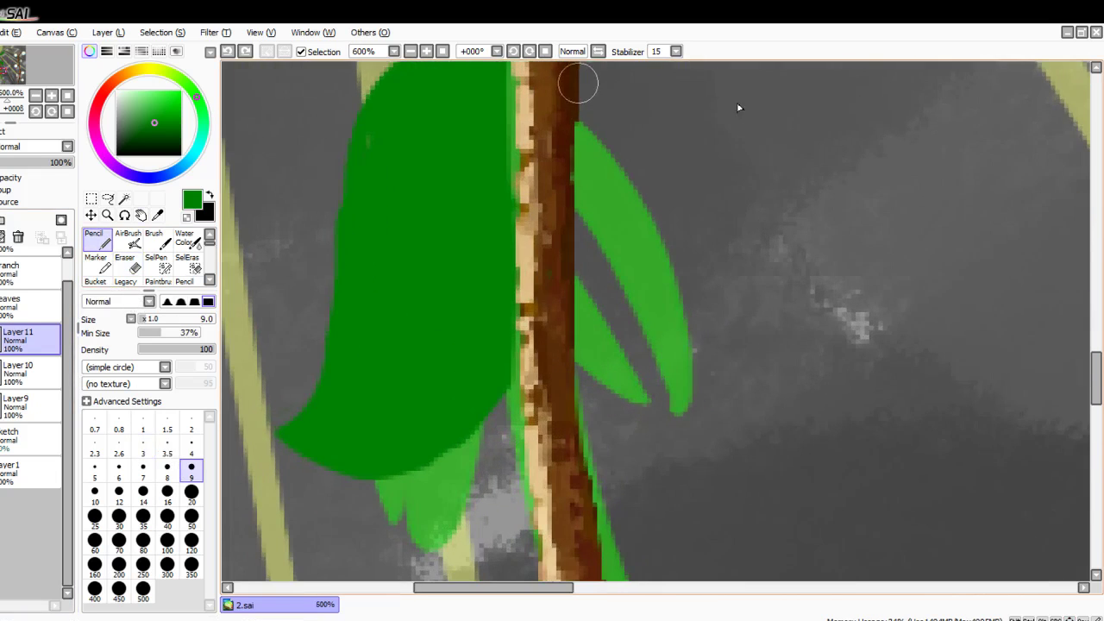
mouse_move(581, 128)
mouse_down()
mouse_move(611, 179)
mouse_move(635, 466)
mouse_move(591, 446)
mouse_move(573, 362)
mouse_move(578, 400)
mouse_move(576, 138)
mouse_up()
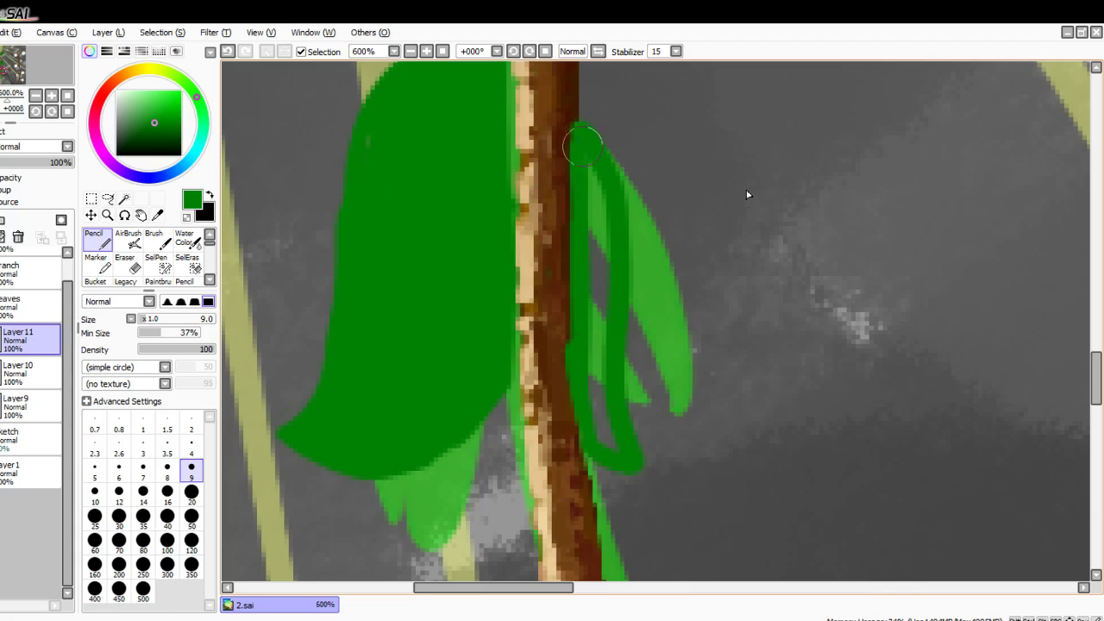
Step: Fill in the leaf to the right of the lower stem in dark green and widen its outer edge
mouse_move(583, 145)
mouse_down()
mouse_move(604, 431)
mouse_move(604, 414)
mouse_up()
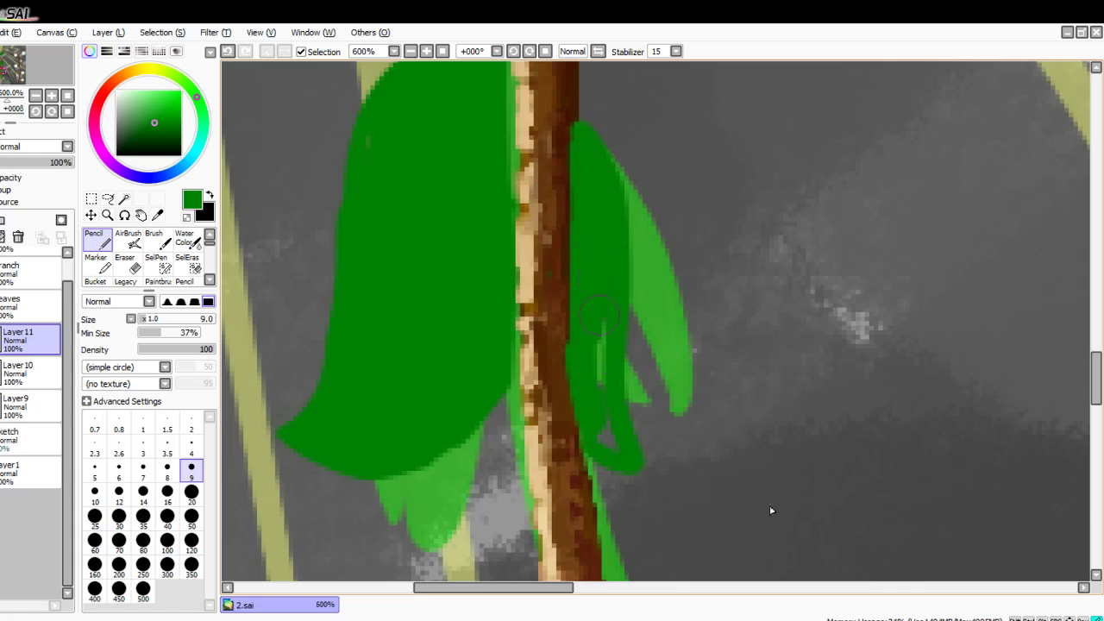
drag(598, 315, 603, 406)
scroll(590, 418, down, 4)
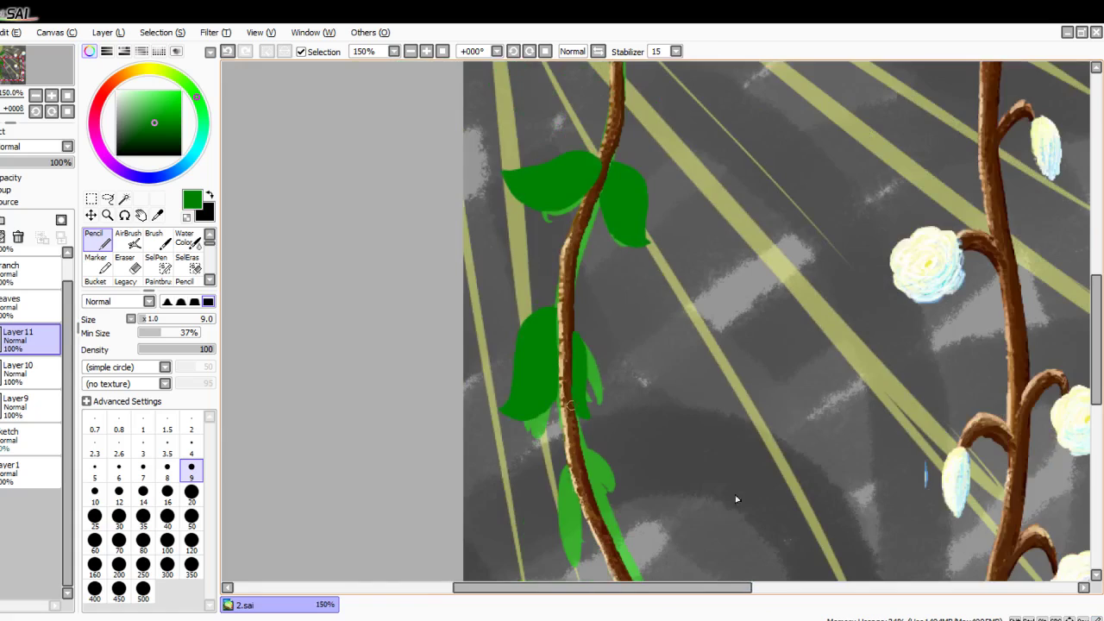
scroll(583, 379, up, 5)
mouse_move(558, 293)
mouse_down()
mouse_move(546, 216)
mouse_move(540, 349)
mouse_move(540, 190)
mouse_move(577, 345)
mouse_move(581, 443)
mouse_move(557, 255)
mouse_move(525, 201)
mouse_move(566, 225)
mouse_move(611, 576)
mouse_up()
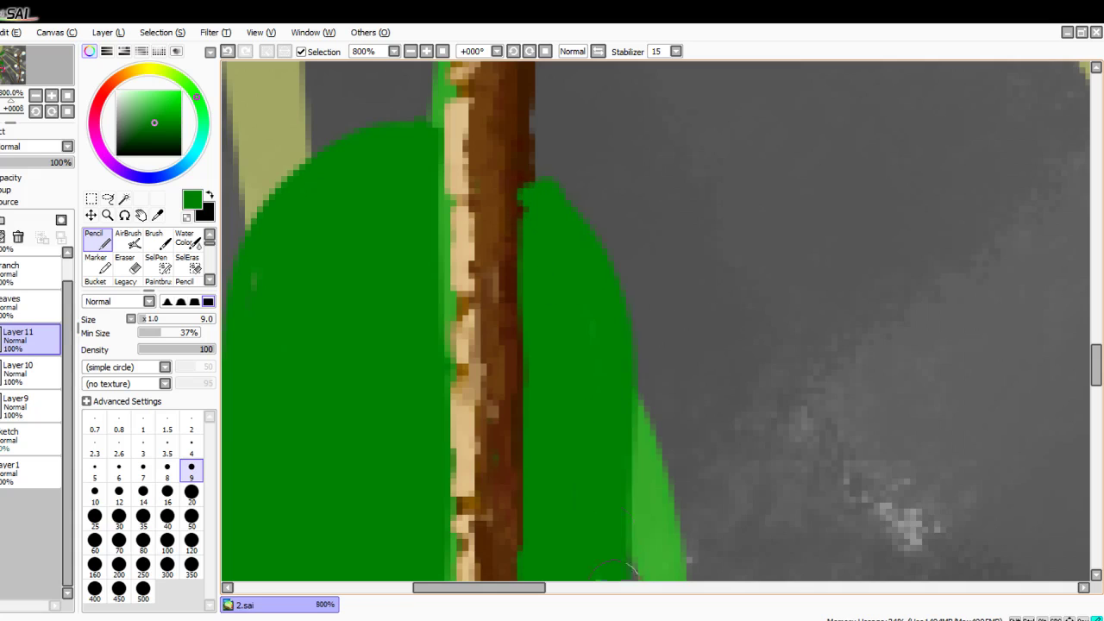
scroll(614, 475, down, 2)
scroll(617, 483, down, 3)
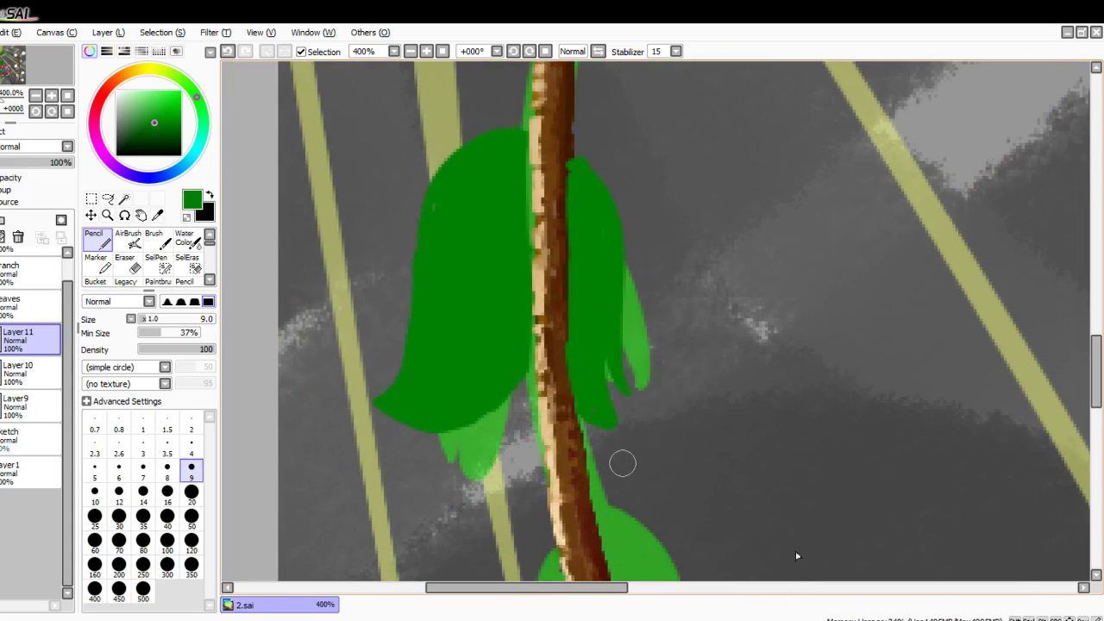
scroll(785, 470, up, 1)
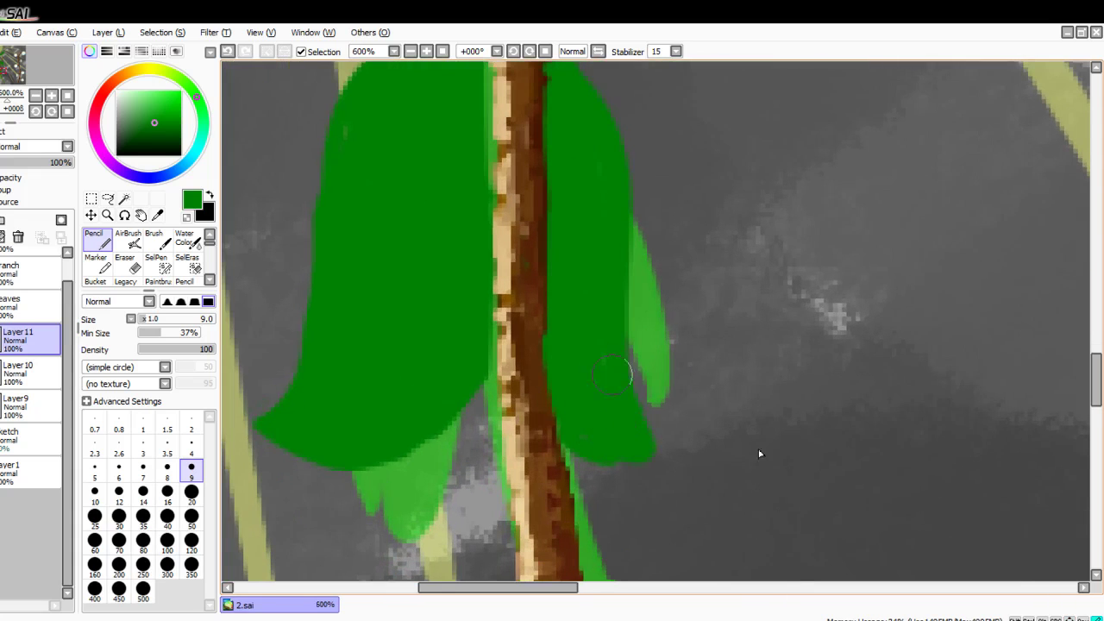
Step: Undo the dark green leaf painted to the right of the lower stem
scroll(756, 451, down, 10)
scroll(656, 302, up, 9)
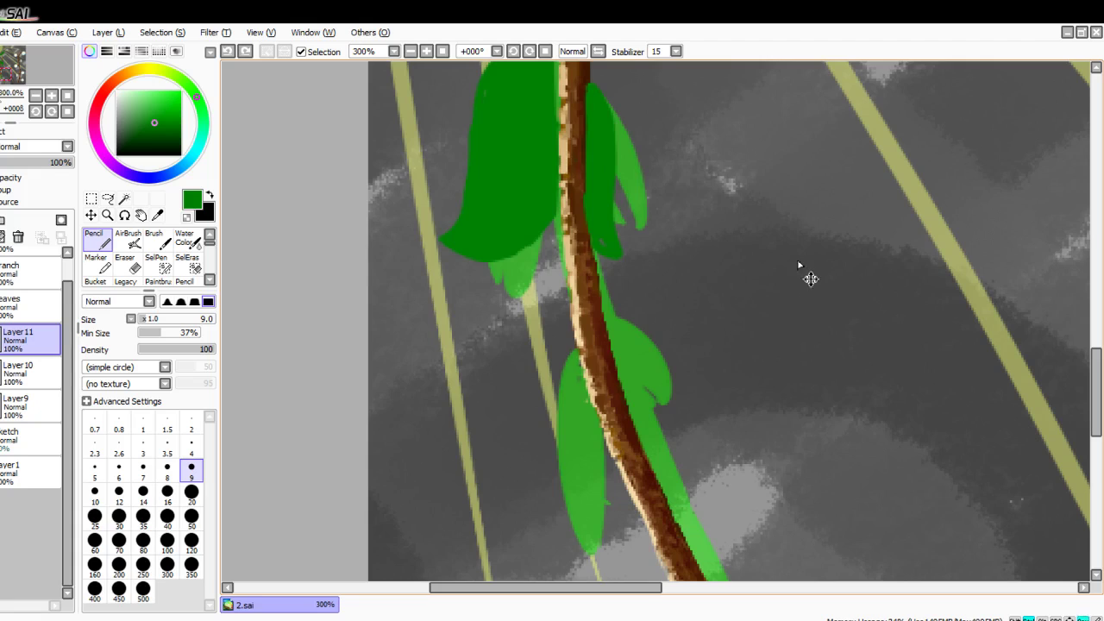
scroll(770, 253, down, 4)
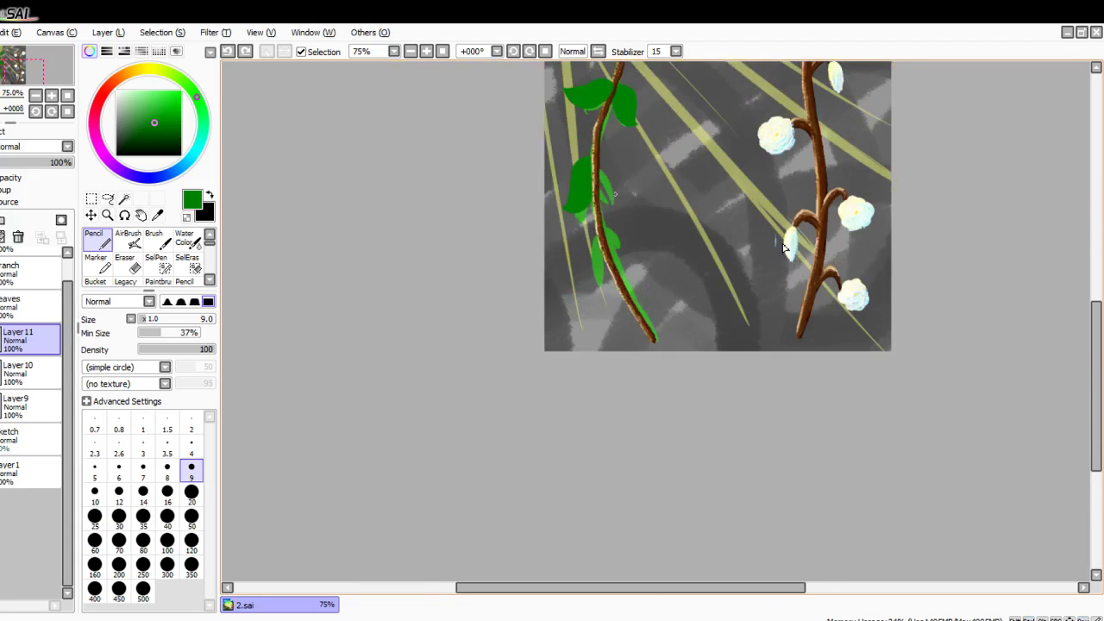
scroll(784, 248, down, 2)
scroll(784, 247, up, 4)
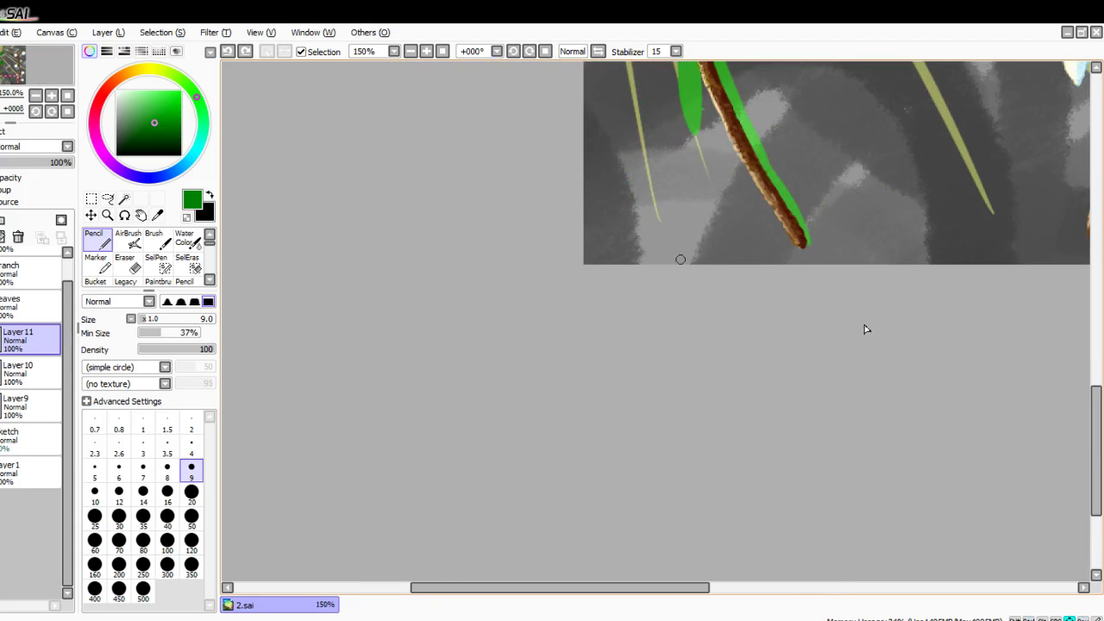
Step: Erase the entire dark green lower-left leaf with the Eraser at size 40, uncovering the light green sketch
key(Up)
key(Up)
key(Up)
key(Up)
key(Up)
key(Up)
key(Up)
key(Up)
key(Up)
key(Up)
key(Up)
key(Up)
key(Up)
key(Up)
key(Right)
key(Right)
key(Right)
key(Right)
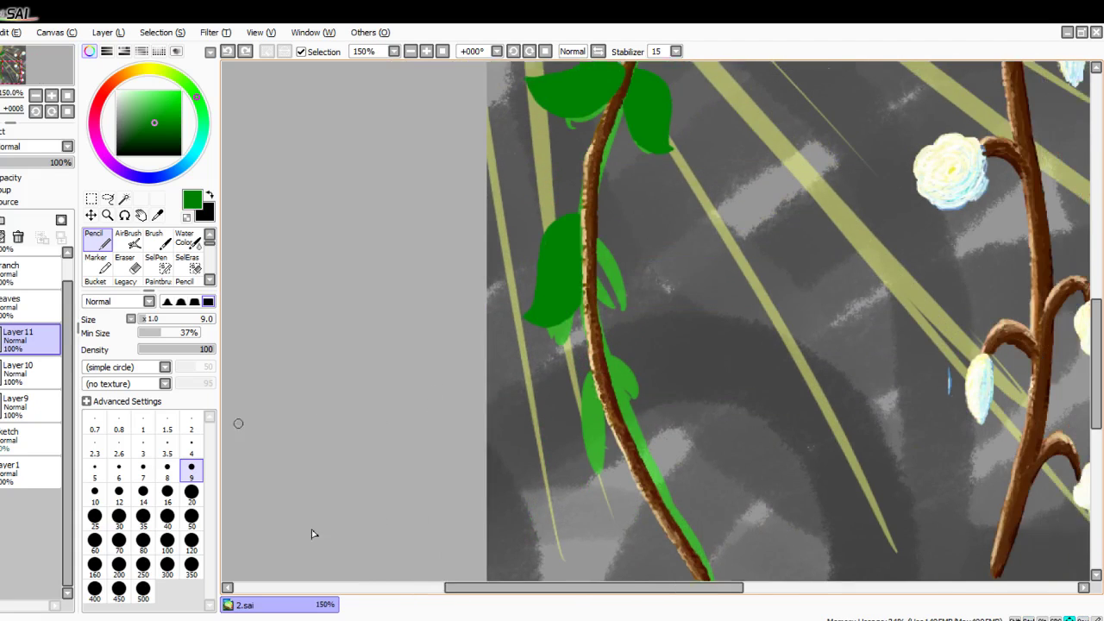
key(Right)
key(Right)
key(Right)
key(Up)
click(126, 264)
click(168, 519)
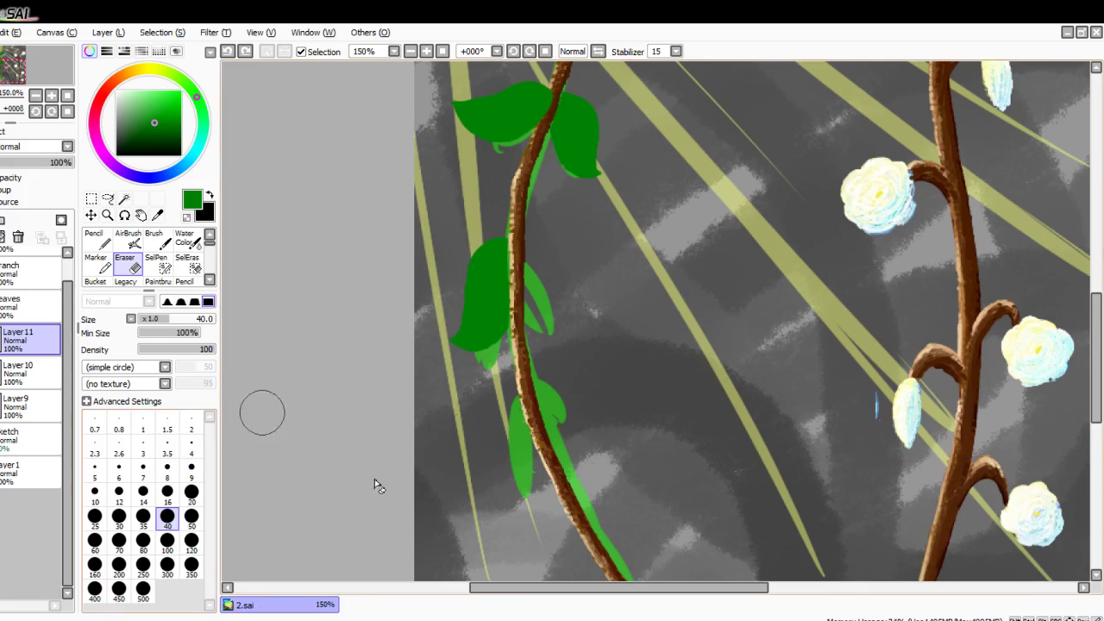
mouse_move(497, 226)
mouse_down()
mouse_move(508, 314)
mouse_move(484, 332)
mouse_move(433, 333)
mouse_up()
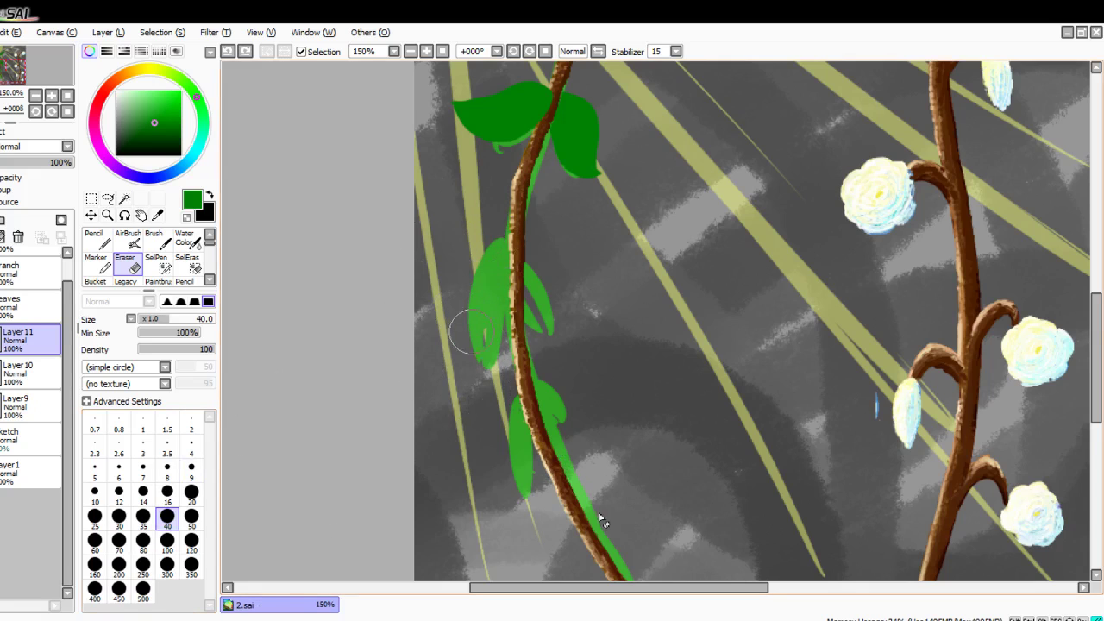
Step: Outline a broader dark green leaf left of the lower stem with the size 9 Pencil, its tip pointing outward to the left
click(95, 239)
scroll(654, 261, up, 2)
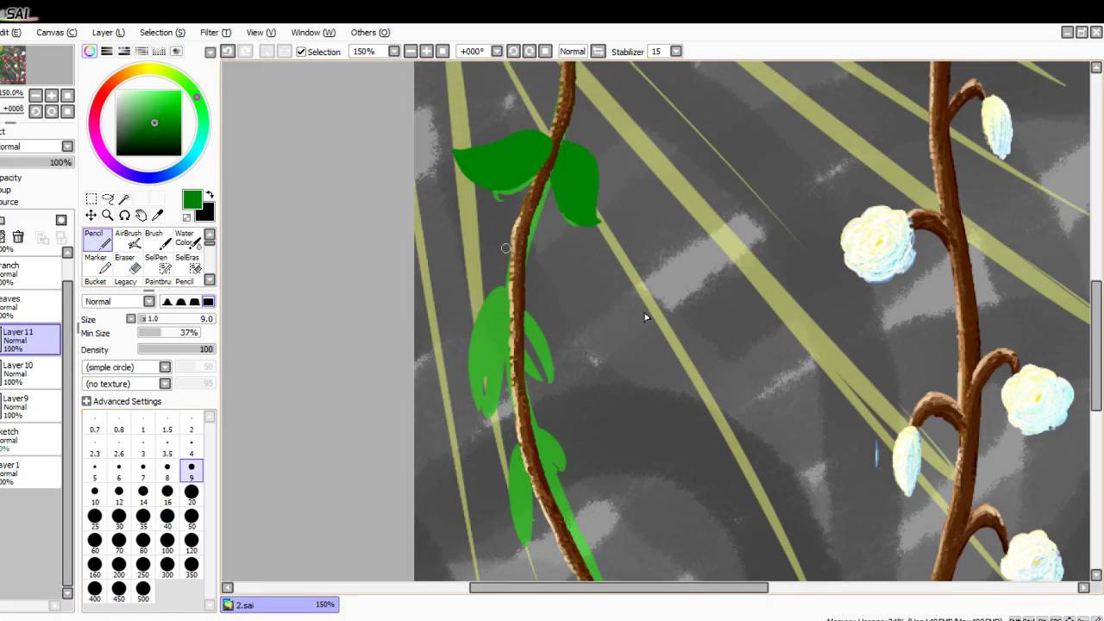
scroll(487, 272, up, 2)
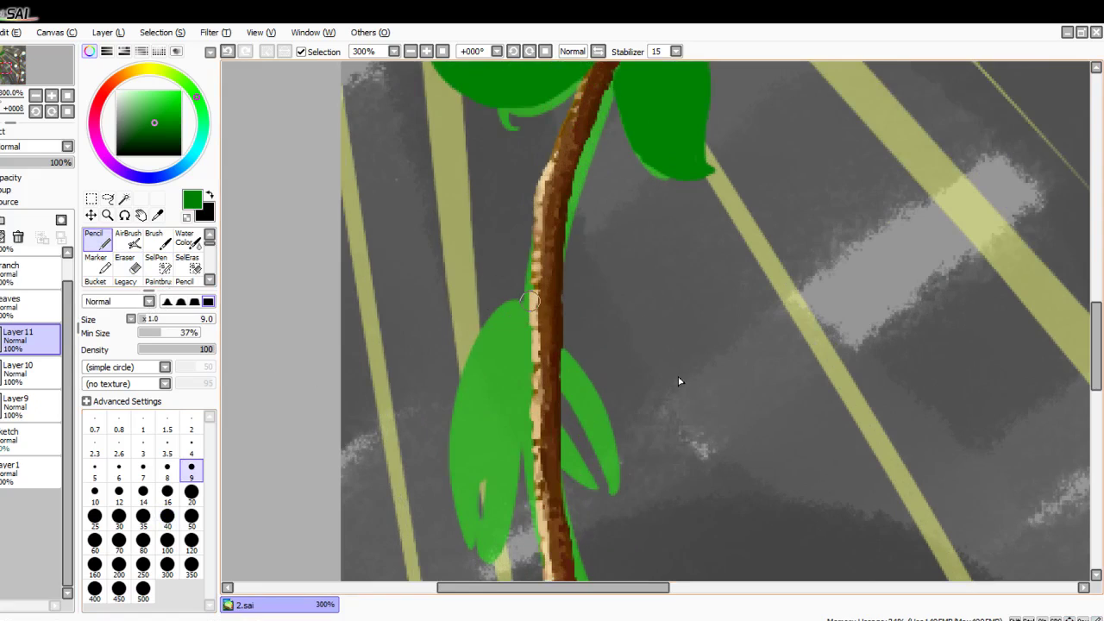
mouse_move(529, 300)
mouse_down()
mouse_move(414, 298)
mouse_move(346, 373)
mouse_move(488, 462)
mouse_move(536, 427)
mouse_up()
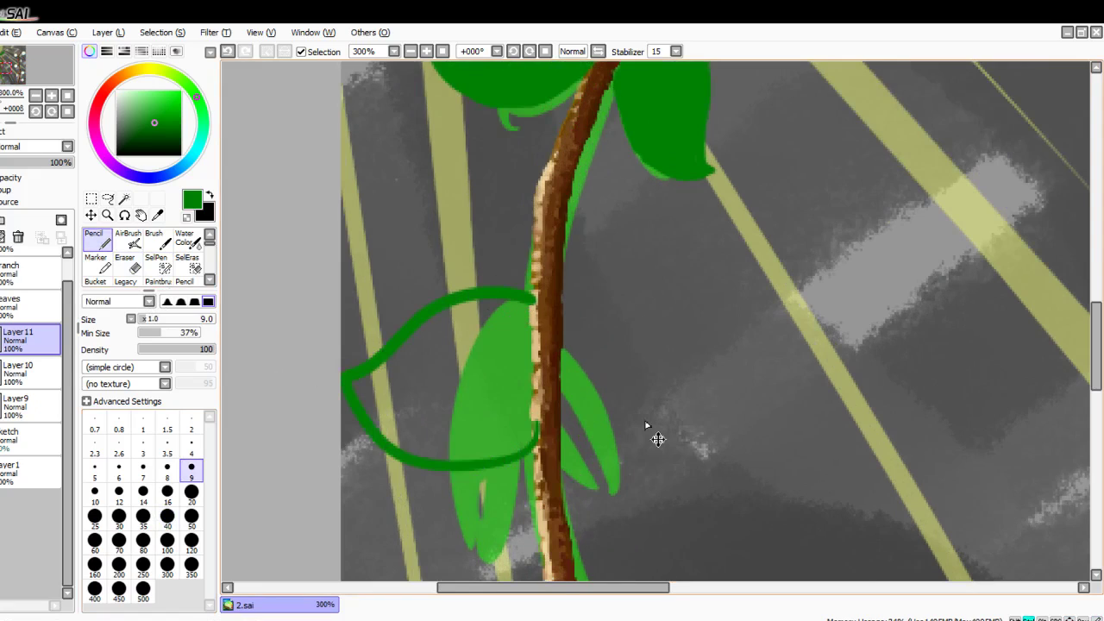
Step: Undo the broad outline left of the lower stem and try two smaller outward-pointing leaf outlines in its place
key(ctrl+z)
mouse_move(532, 317)
mouse_down()
mouse_move(398, 331)
mouse_move(413, 389)
mouse_move(483, 417)
mouse_up()
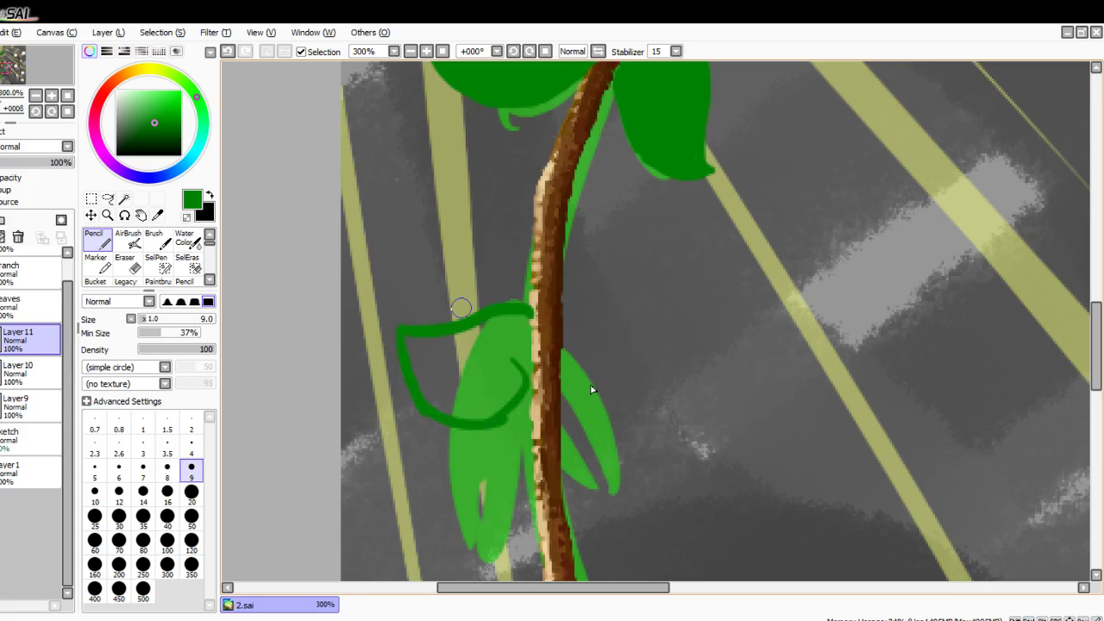
key(ctrl+z)
key(ctrl+z)
key(ctrl+z)
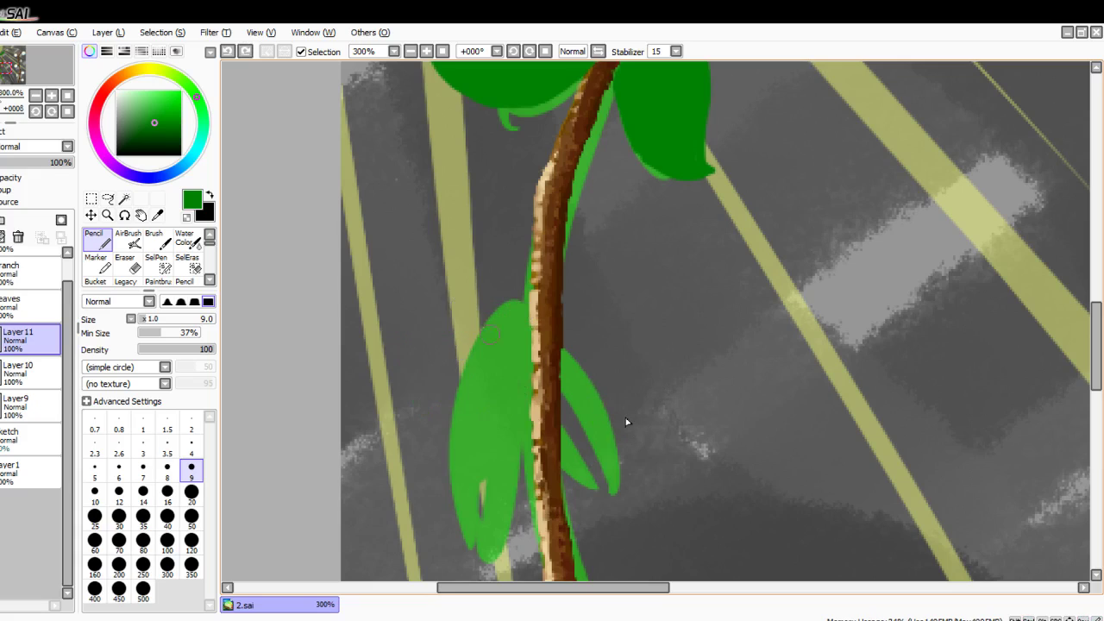
mouse_move(533, 297)
mouse_down()
mouse_move(490, 286)
mouse_move(423, 287)
mouse_move(432, 347)
mouse_move(422, 313)
mouse_move(476, 395)
mouse_up()
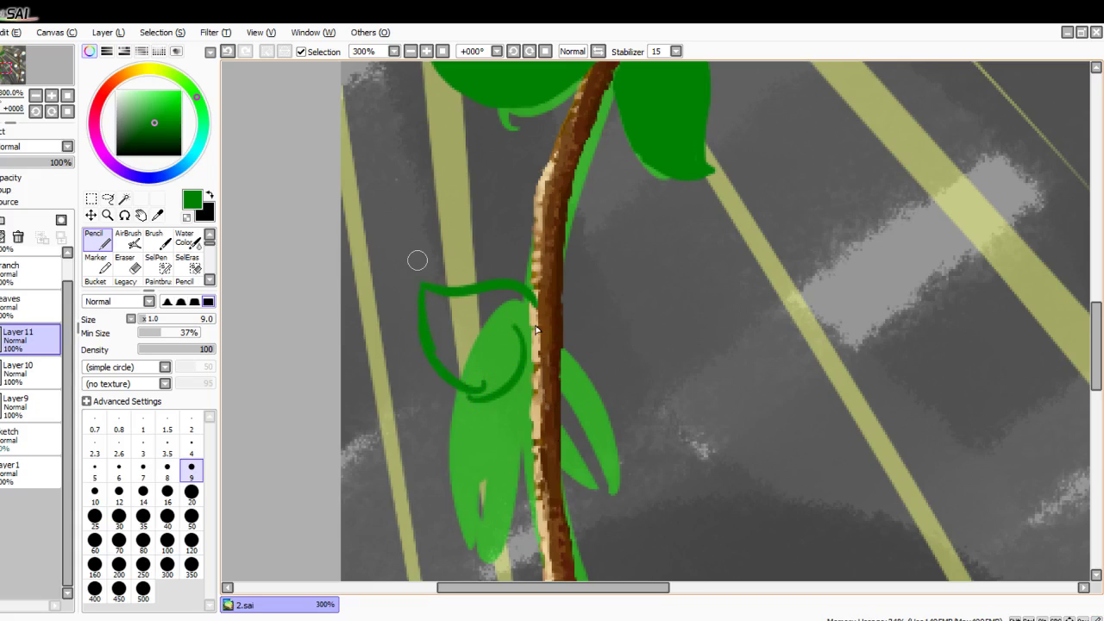
key(ctrl+z)
key(ctrl+z)
key(ctrl+z)
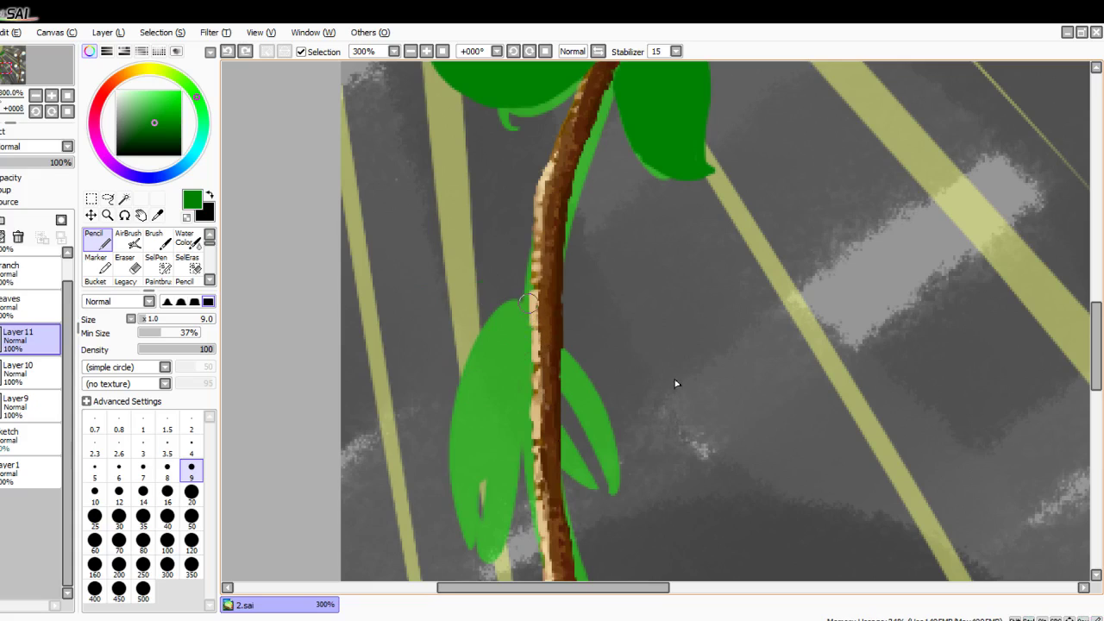
Step: Outline a downward-pointing dark green leaf over the sketch left of the lower stem, fill it in and smooth its stem-side edge
mouse_move(527, 302)
mouse_down()
mouse_move(478, 304)
mouse_move(449, 403)
mouse_move(445, 515)
mouse_move(520, 470)
mouse_move(515, 489)
mouse_move(550, 384)
mouse_move(540, 406)
mouse_move(538, 303)
mouse_move(510, 297)
mouse_up()
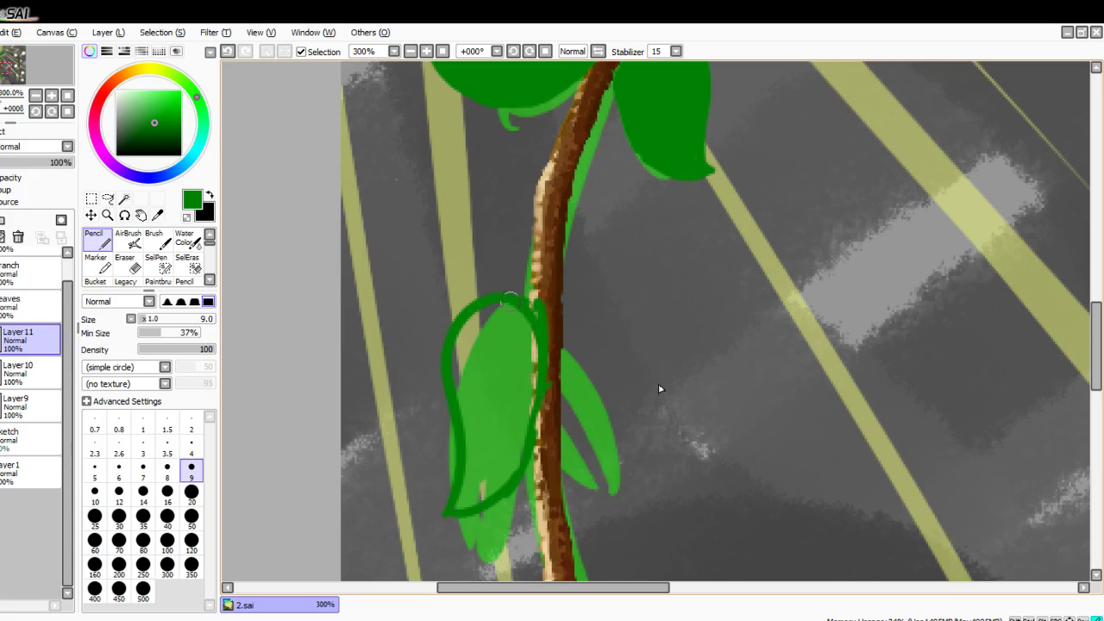
mouse_move(542, 336)
mouse_down()
mouse_move(538, 393)
mouse_move(521, 446)
mouse_move(460, 500)
mouse_move(499, 481)
mouse_move(520, 453)
mouse_move(522, 319)
mouse_move(490, 308)
mouse_move(452, 352)
mouse_move(483, 477)
mouse_up()
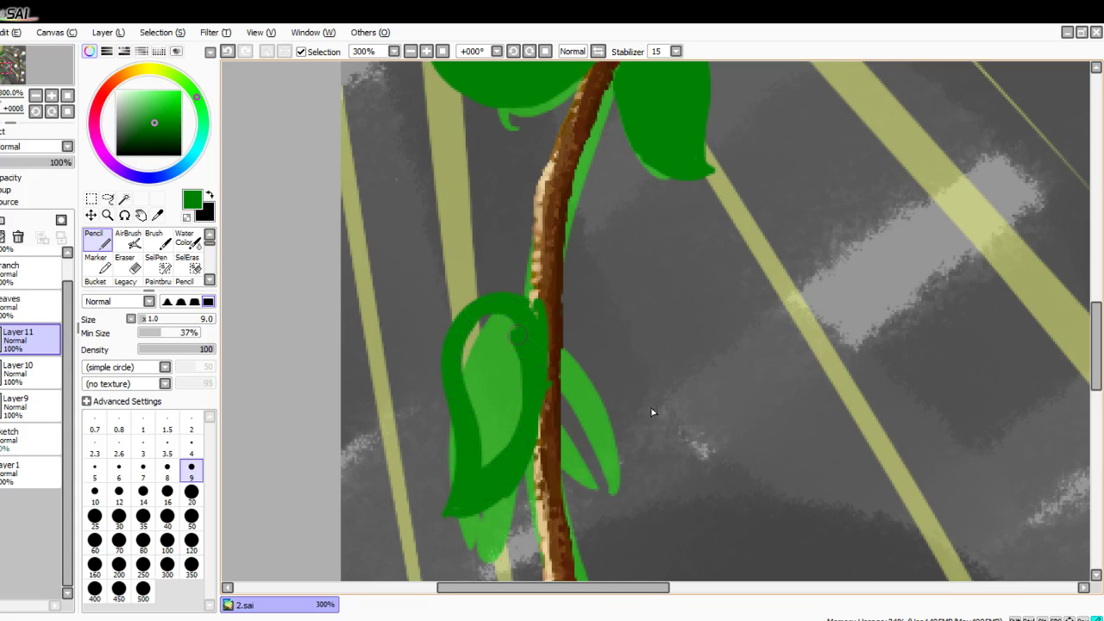
mouse_move(517, 335)
mouse_down()
mouse_move(477, 325)
mouse_move(468, 403)
mouse_move(476, 480)
mouse_move(508, 444)
mouse_move(528, 352)
mouse_move(487, 313)
mouse_move(463, 361)
mouse_move(481, 451)
mouse_move(502, 430)
mouse_move(507, 335)
mouse_move(469, 346)
mouse_move(494, 438)
mouse_move(502, 378)
mouse_move(480, 339)
mouse_move(487, 400)
mouse_move(487, 332)
mouse_up()
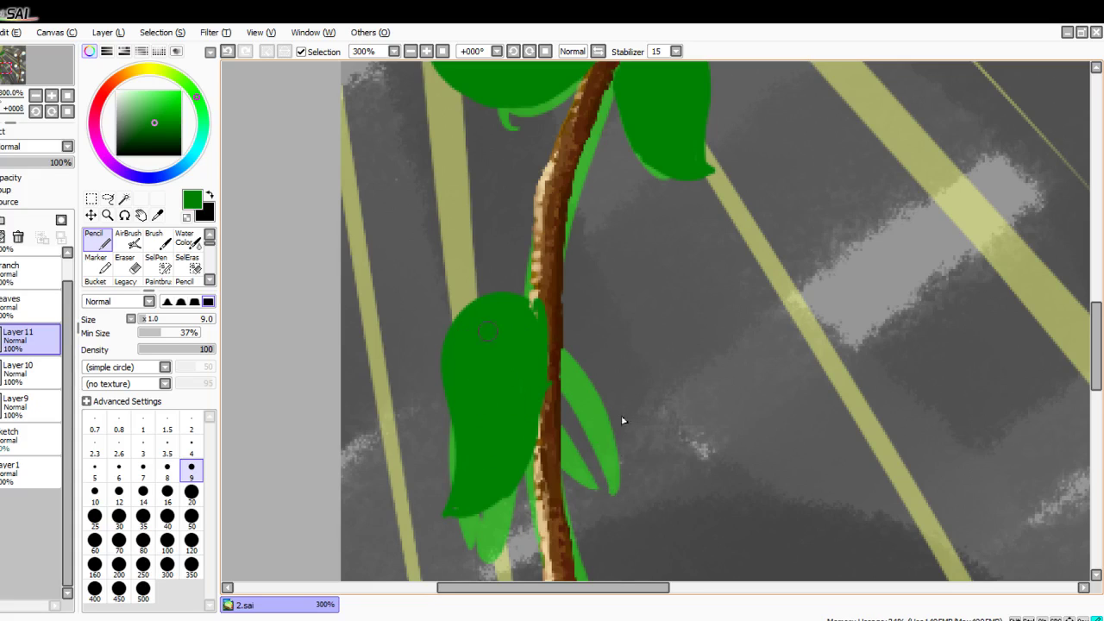
mouse_move(547, 364)
mouse_down()
mouse_move(528, 440)
mouse_move(493, 480)
mouse_up()
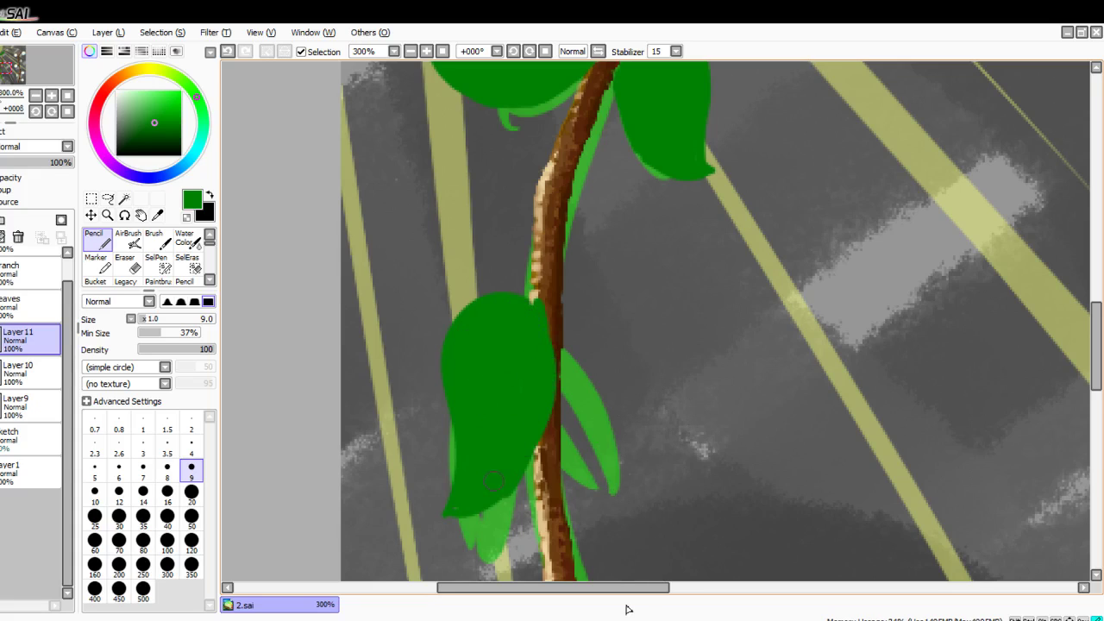
Step: Paint the small inner sketch leaf right of the lower stem dark green and trim its edges with the size 3 Eraser
mouse_move(555, 455)
mouse_down()
mouse_move(564, 419)
mouse_move(575, 472)
mouse_move(562, 485)
mouse_move(562, 422)
mouse_up()
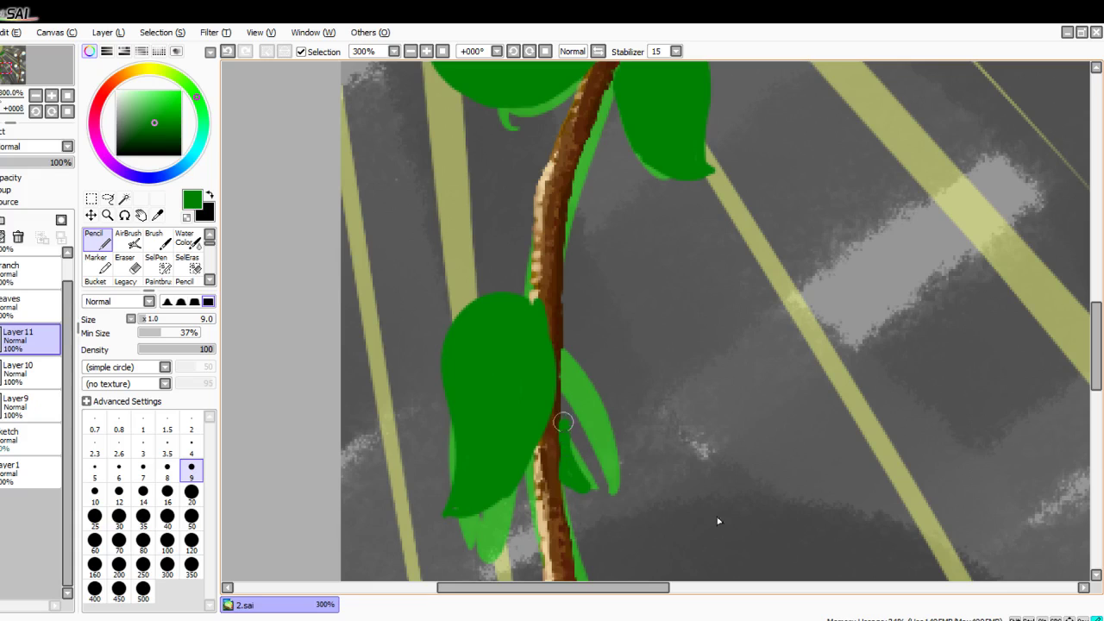
click(126, 263)
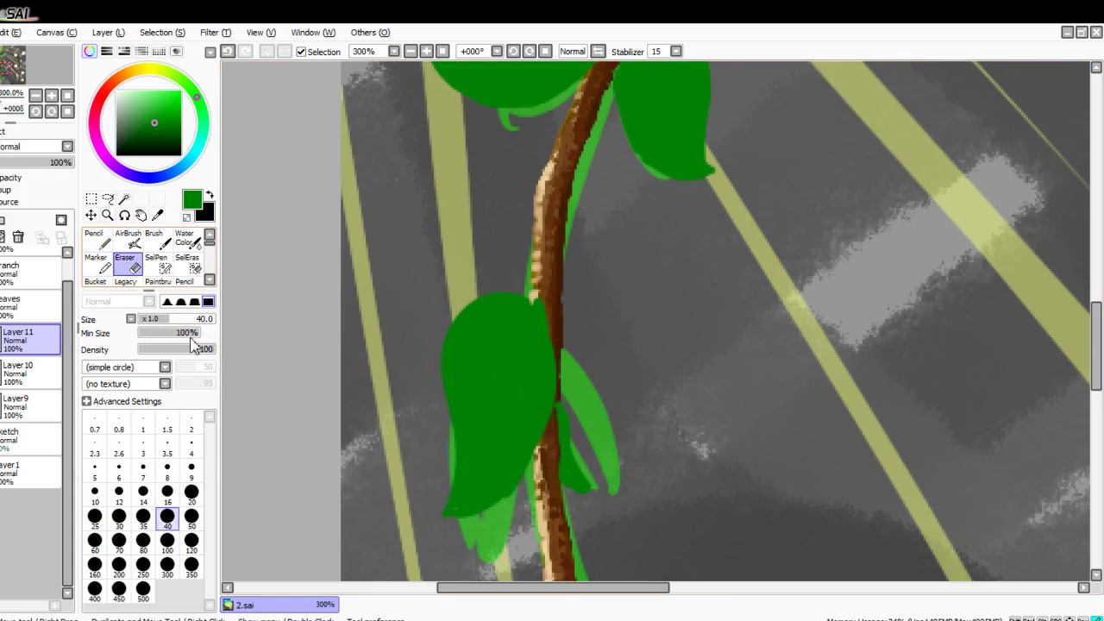
click(143, 447)
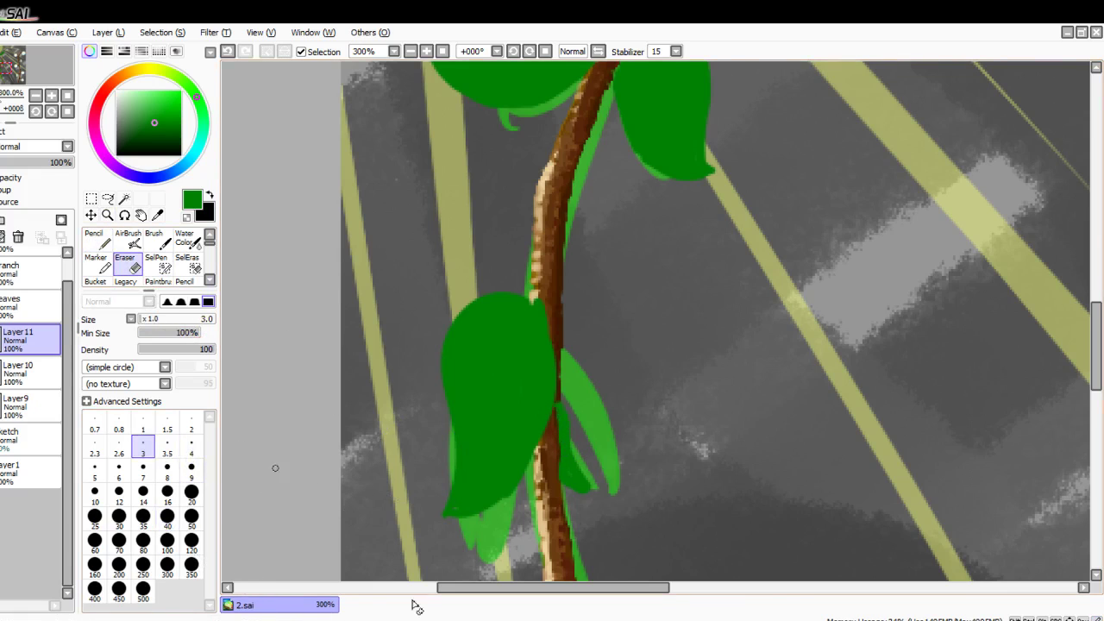
scroll(676, 551, up, 3)
scroll(675, 550, up, 1)
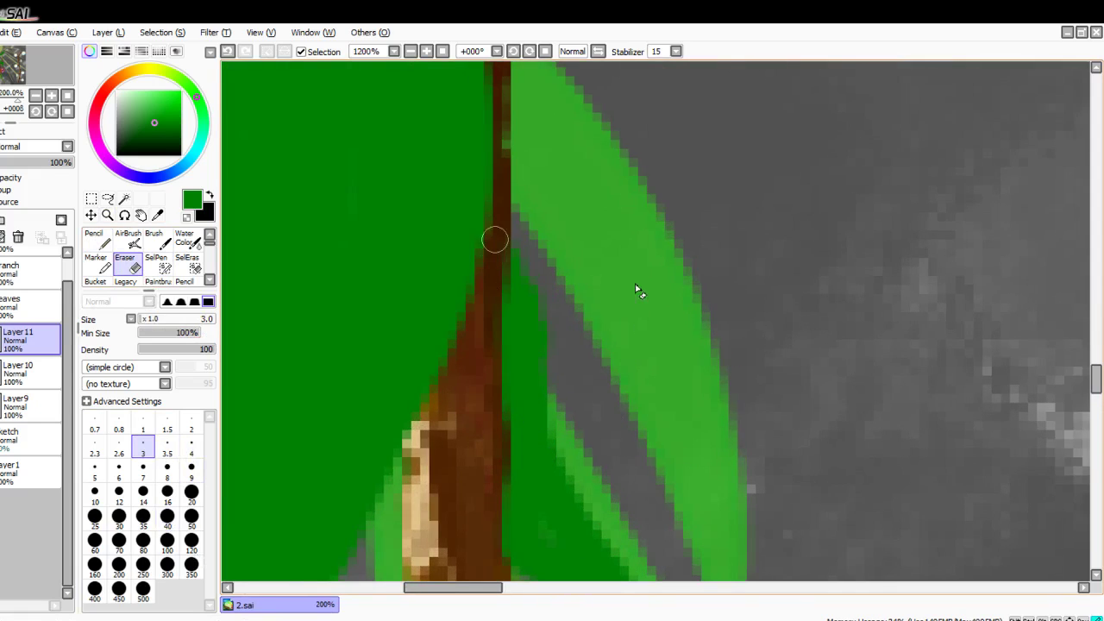
drag(499, 390, 506, 349)
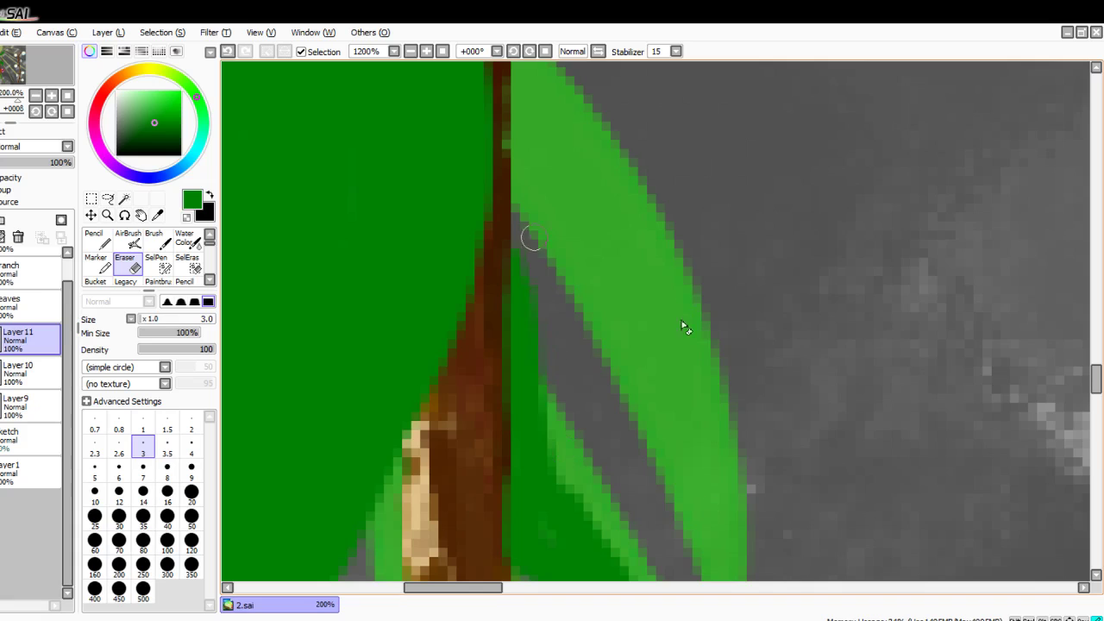
scroll(685, 518, down, 5)
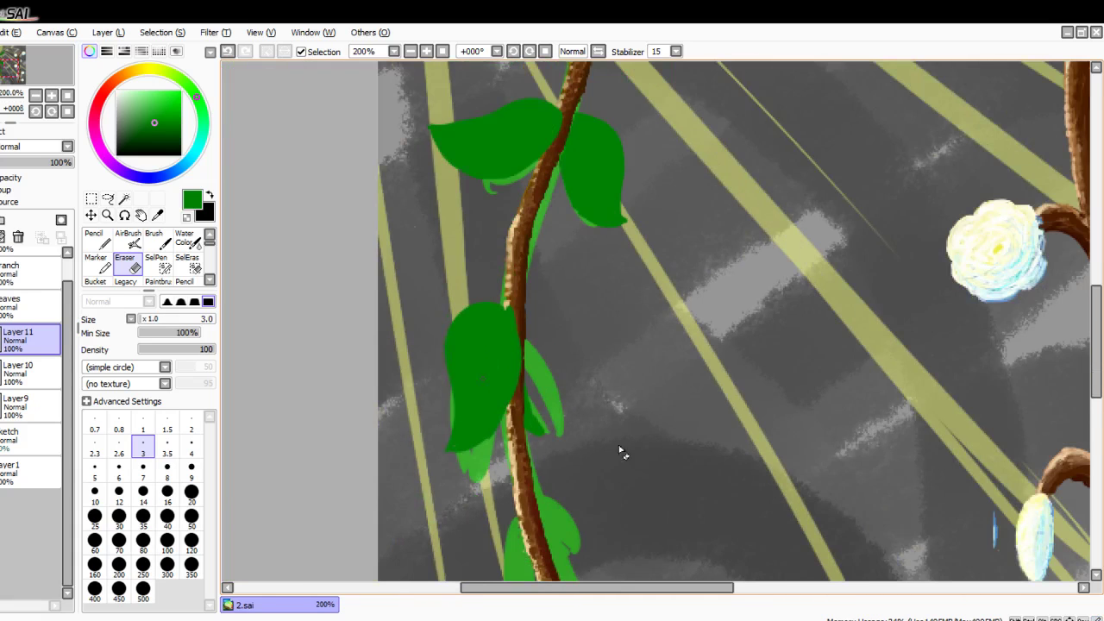
Step: Trim the lower edge and tip of the dark green leaf left of the lower stem with the size 3 Eraser
scroll(621, 452, up, 4)
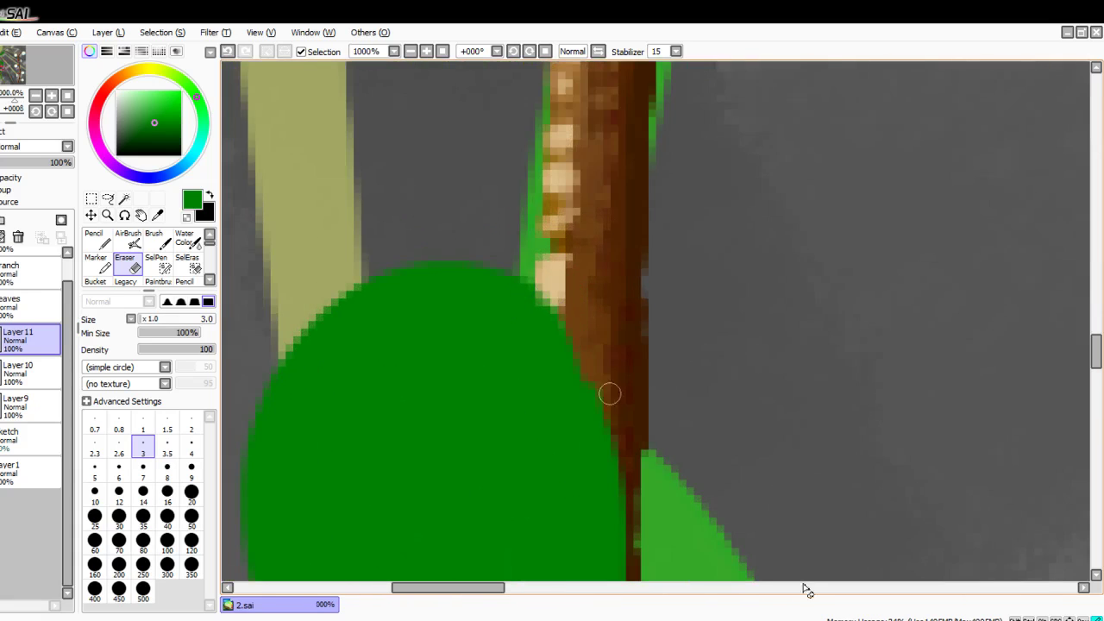
scroll(804, 586, down, 8)
scroll(709, 618, down, 7)
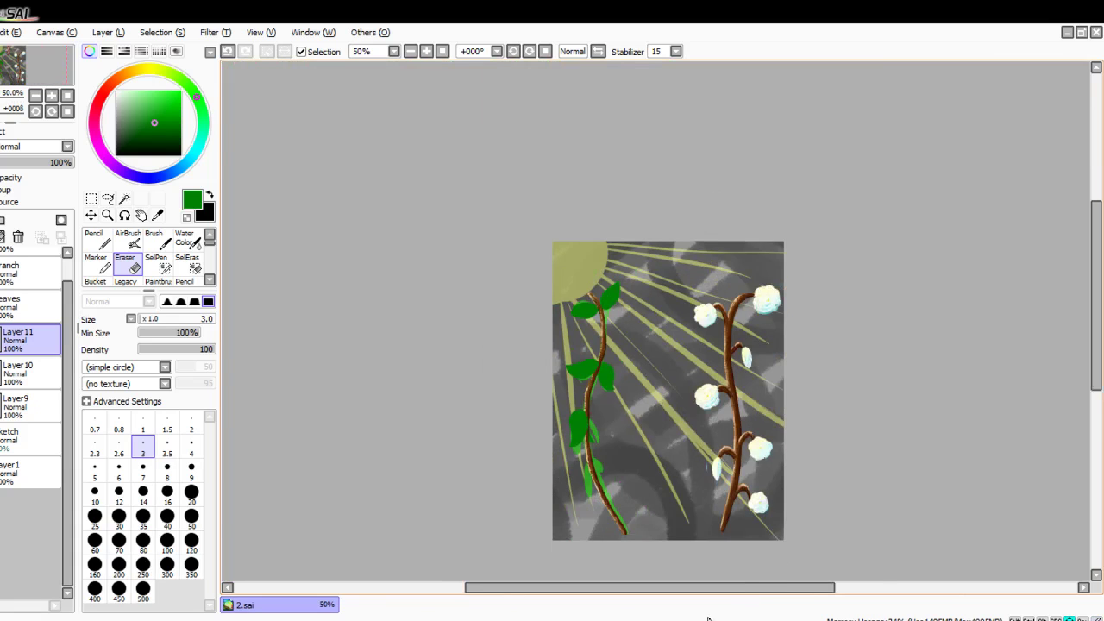
scroll(746, 414, up, 3)
scroll(831, 512, down, 3)
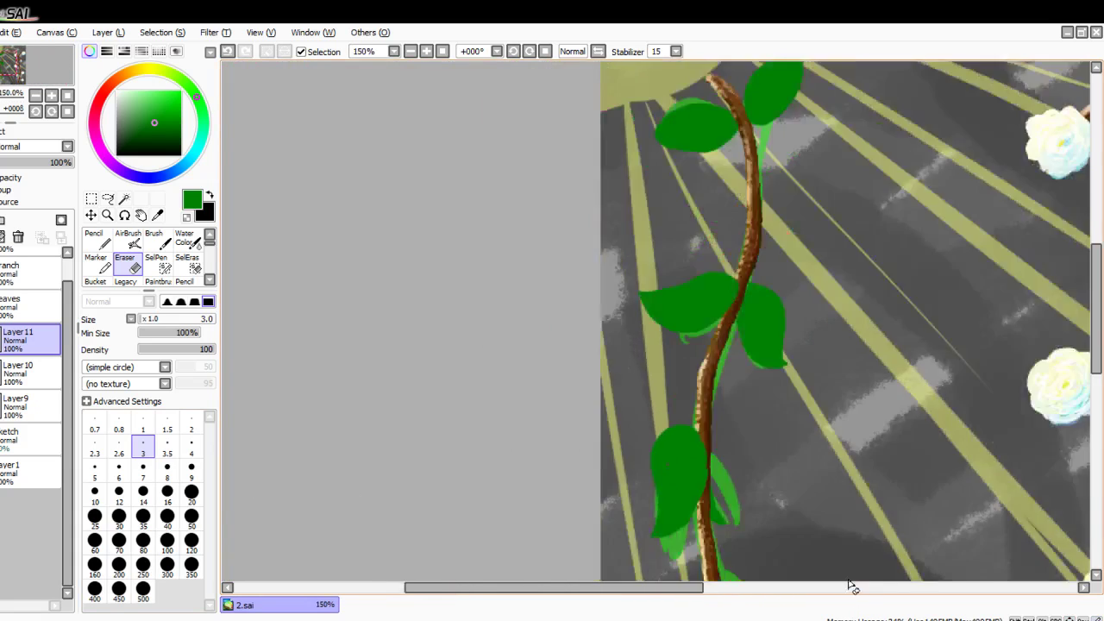
scroll(852, 591, down, 4)
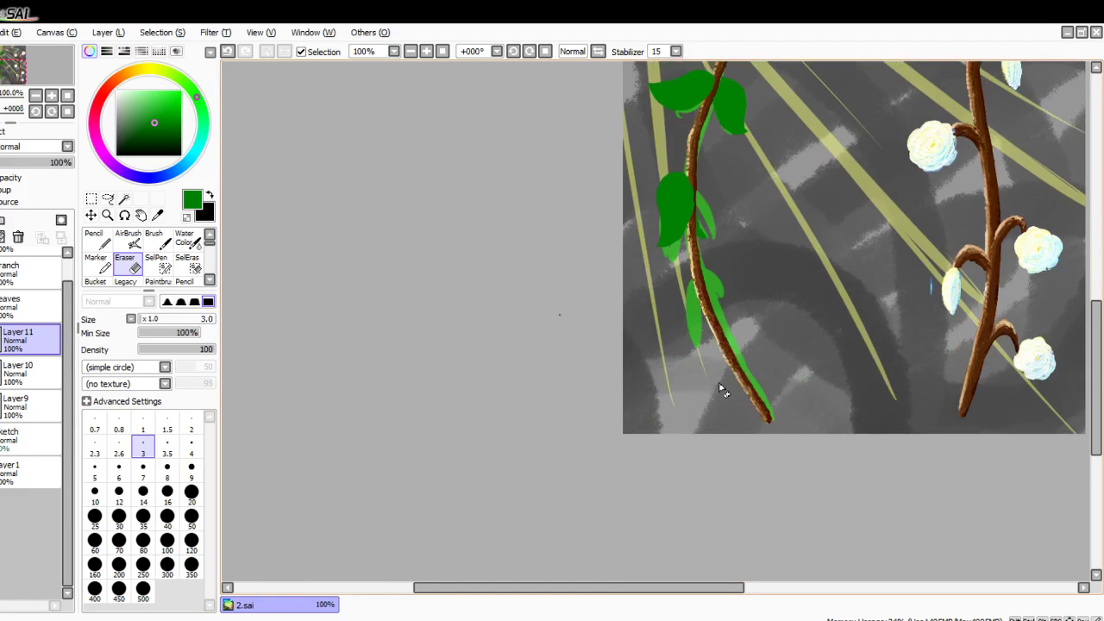
scroll(722, 387, up, 4)
scroll(1068, 202, up, 2)
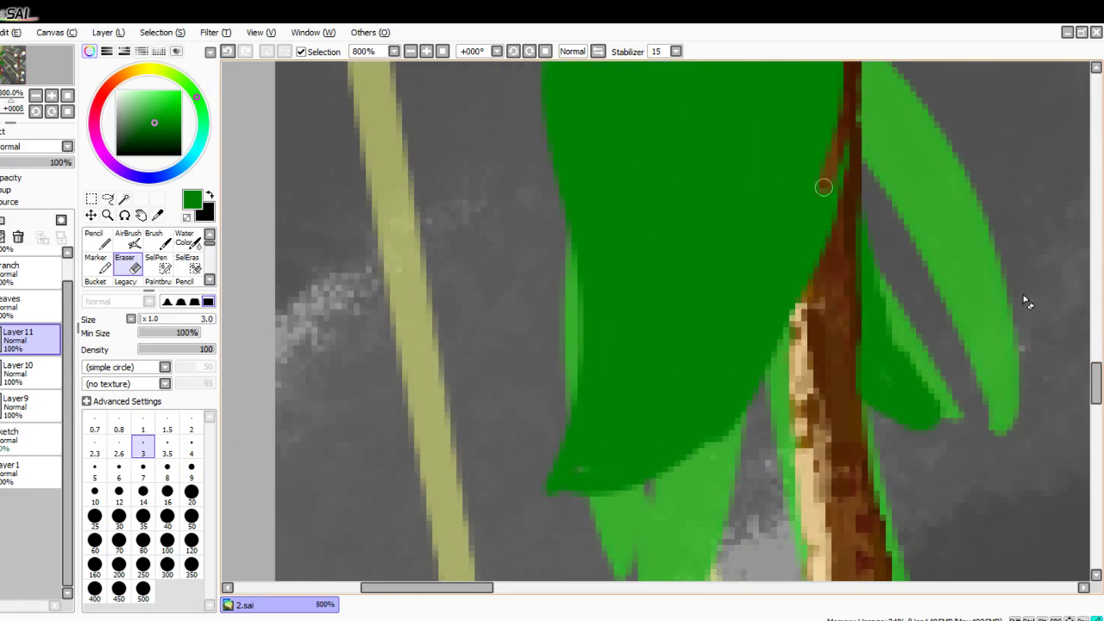
mouse_move(807, 254)
mouse_down()
mouse_move(652, 430)
mouse_move(756, 346)
mouse_move(568, 477)
mouse_up()
mouse_move(720, 401)
mouse_down()
mouse_move(527, 490)
mouse_move(750, 386)
mouse_up()
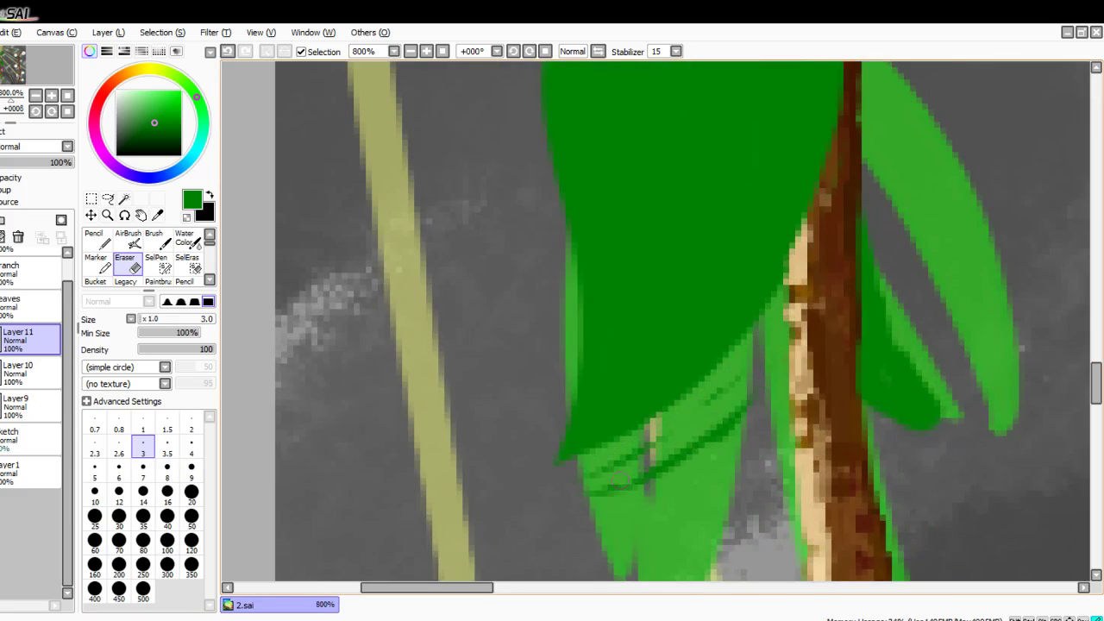
mouse_move(617, 485)
mouse_down()
mouse_move(763, 390)
mouse_move(593, 479)
mouse_move(572, 469)
mouse_up()
scroll(569, 490, down, 5)
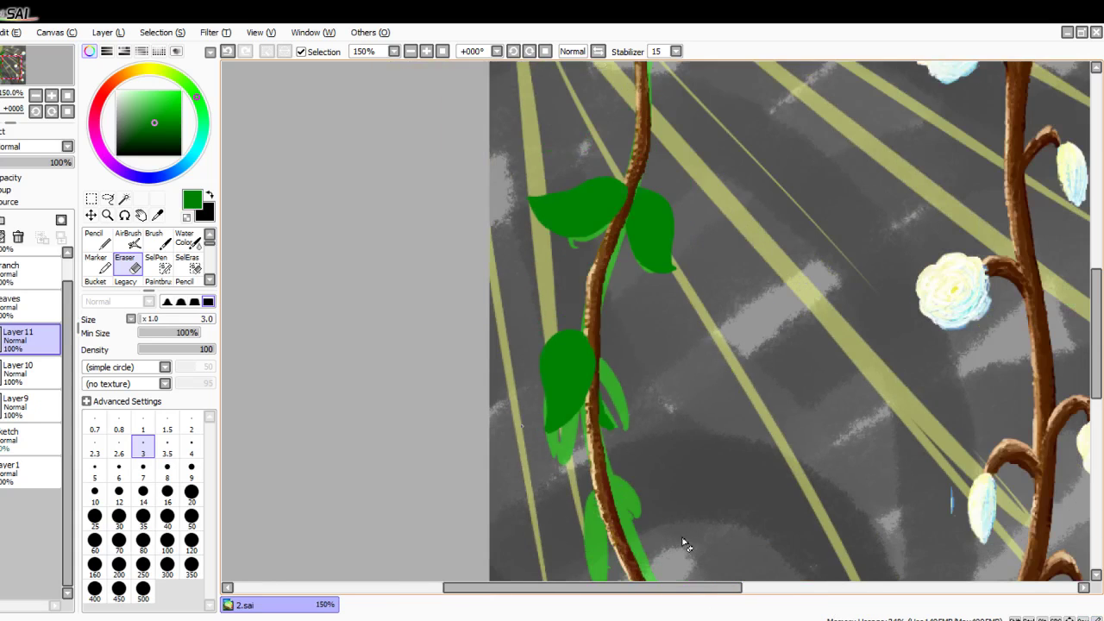
Step: Try to outline a long, downward-pointing leaf beside the lowest left sketch leaf with the size 9 Pencil
scroll(734, 284, down, 3)
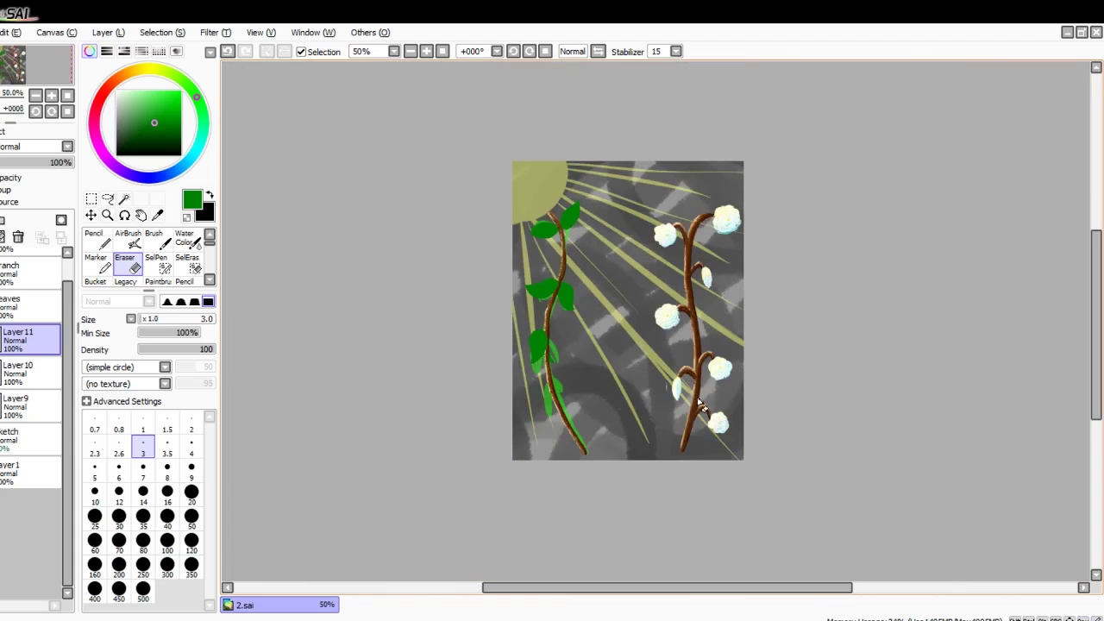
scroll(1096, 415, down, 3)
scroll(505, 591, right, 2)
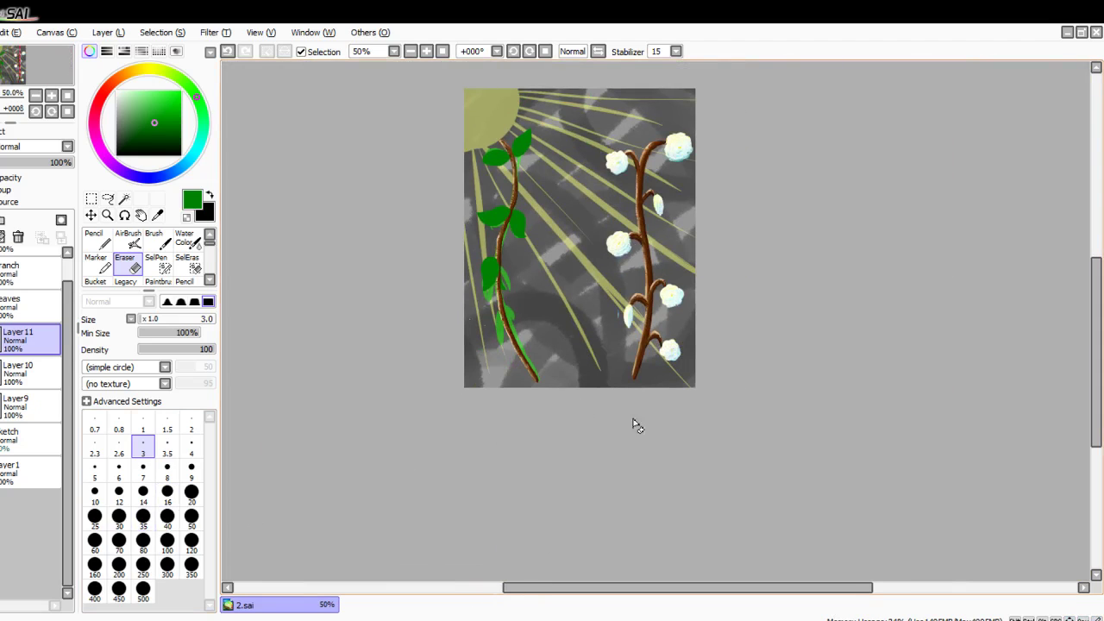
scroll(638, 409, up, 3)
scroll(641, 410, up, 3)
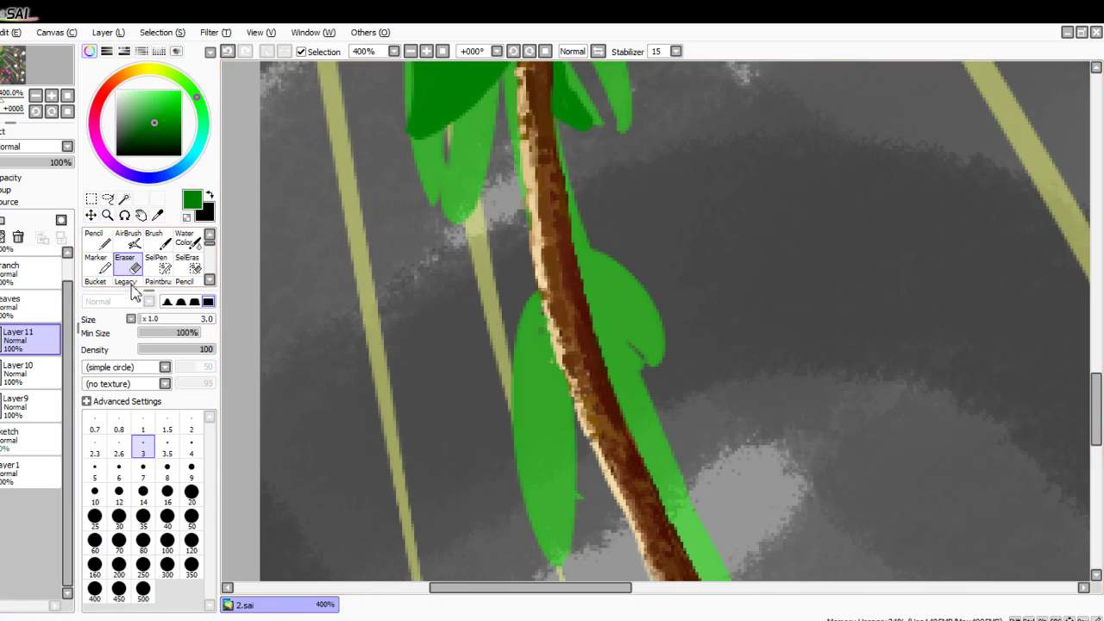
click(93, 239)
scroll(716, 282, down, 1)
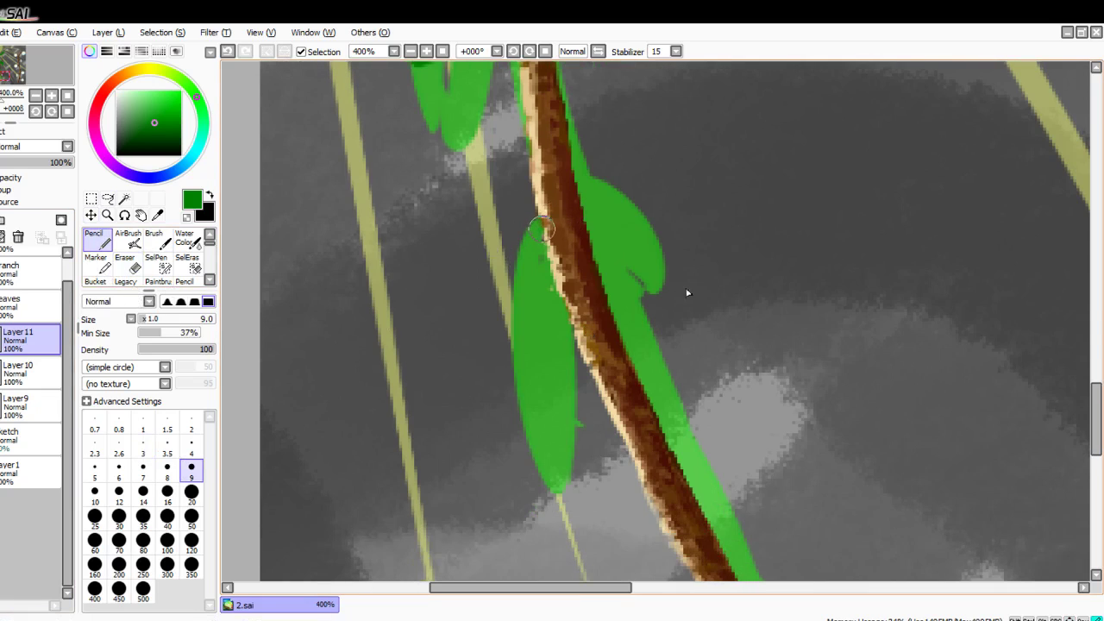
mouse_move(541, 228)
mouse_down()
mouse_move(461, 441)
mouse_move(476, 546)
mouse_move(508, 375)
mouse_up()
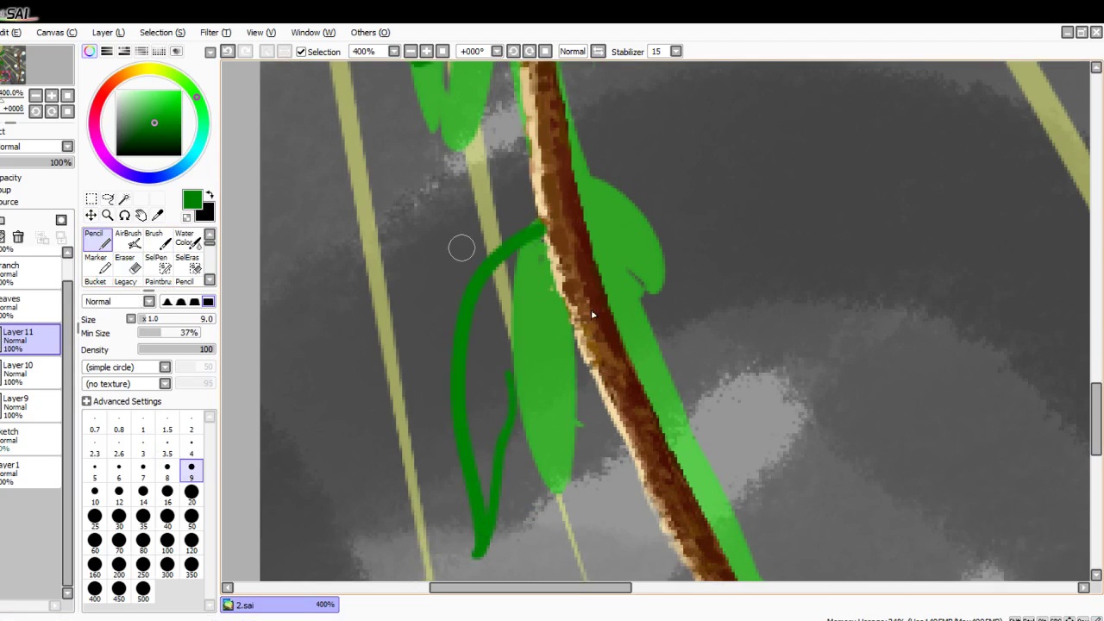
key(ctrl+z)
key(ctrl+z)
drag(498, 435, 518, 345)
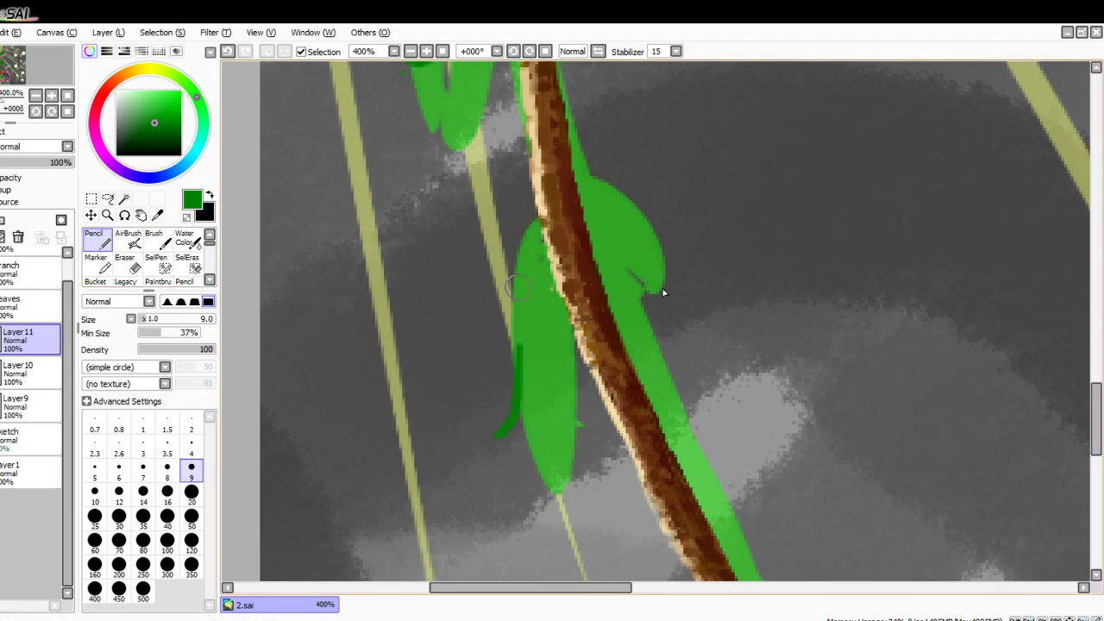
scroll(492, 408, down, 2)
scroll(535, 136, up, 2)
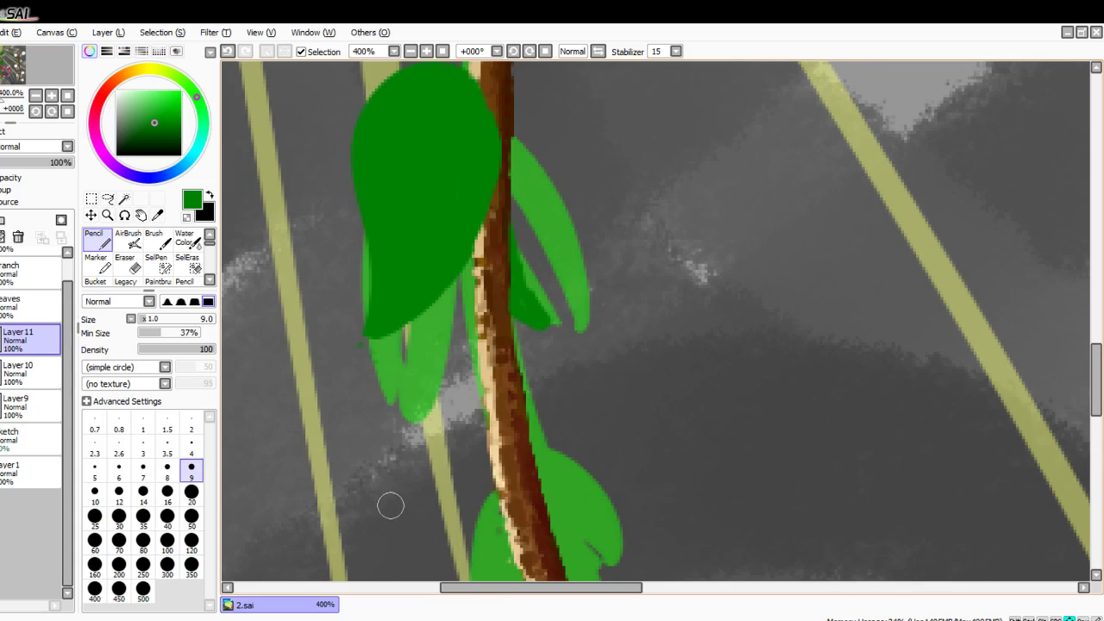
scroll(389, 503, down, 3)
key(ctrl+z)
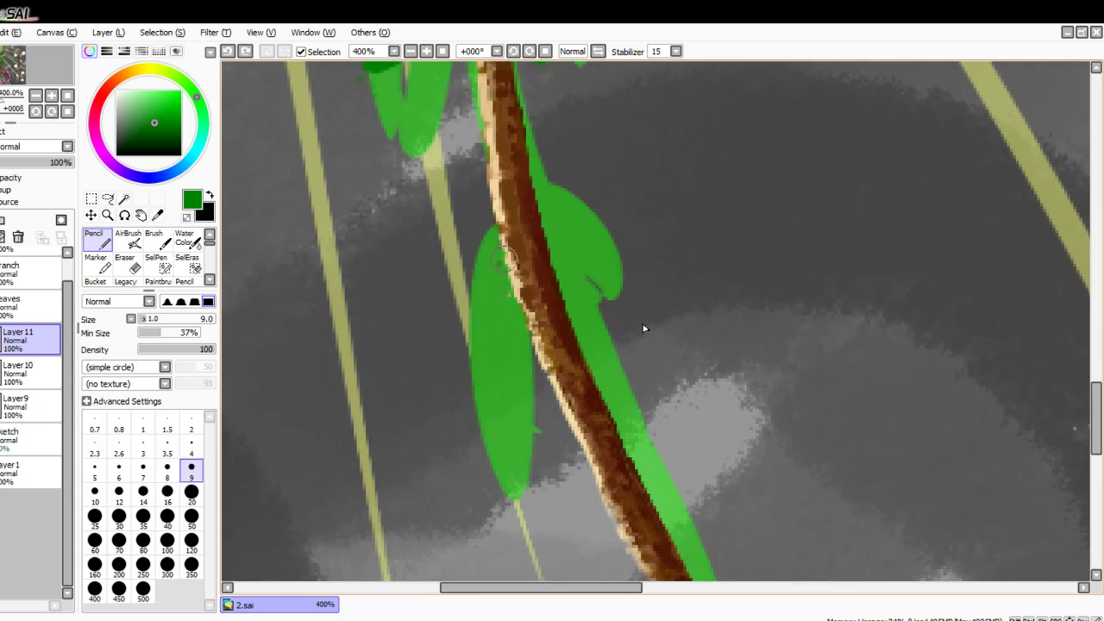
Step: Try a small, curved dark green leaf outline over the upper part of the lowest left sketch leaf
mouse_move(503, 257)
mouse_down()
mouse_move(478, 268)
mouse_move(440, 377)
mouse_move(447, 352)
mouse_move(415, 361)
mouse_move(459, 373)
mouse_move(493, 341)
mouse_move(513, 273)
mouse_move(462, 308)
mouse_move(476, 277)
mouse_move(429, 339)
mouse_up()
drag(496, 315, 476, 363)
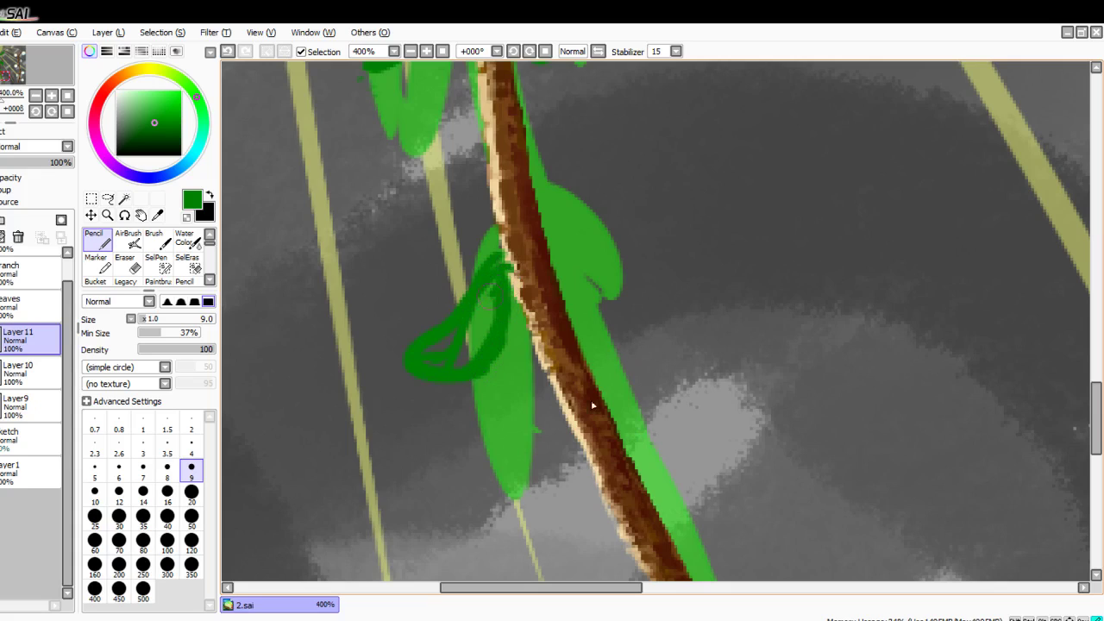
key(ctrl+z)
key(ctrl+z)
key(ctrl+z)
key(ctrl+z)
key(ctrl+z)
key(ctrl+z)
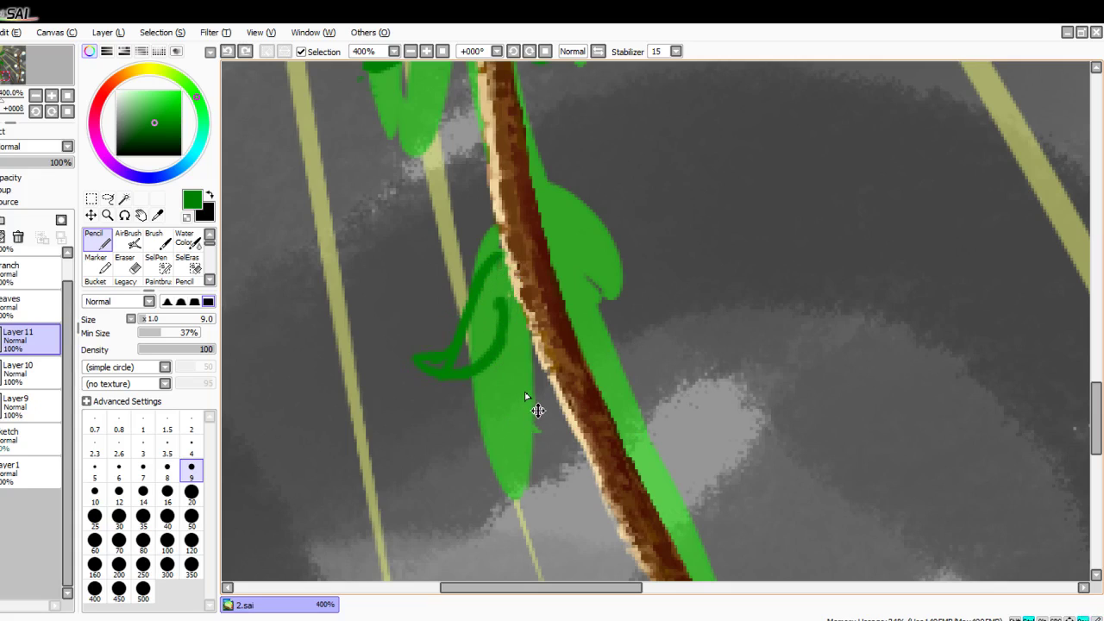
key(ctrl+z)
key(ctrl+z)
key(ctrl+z)
key(ctrl+z)
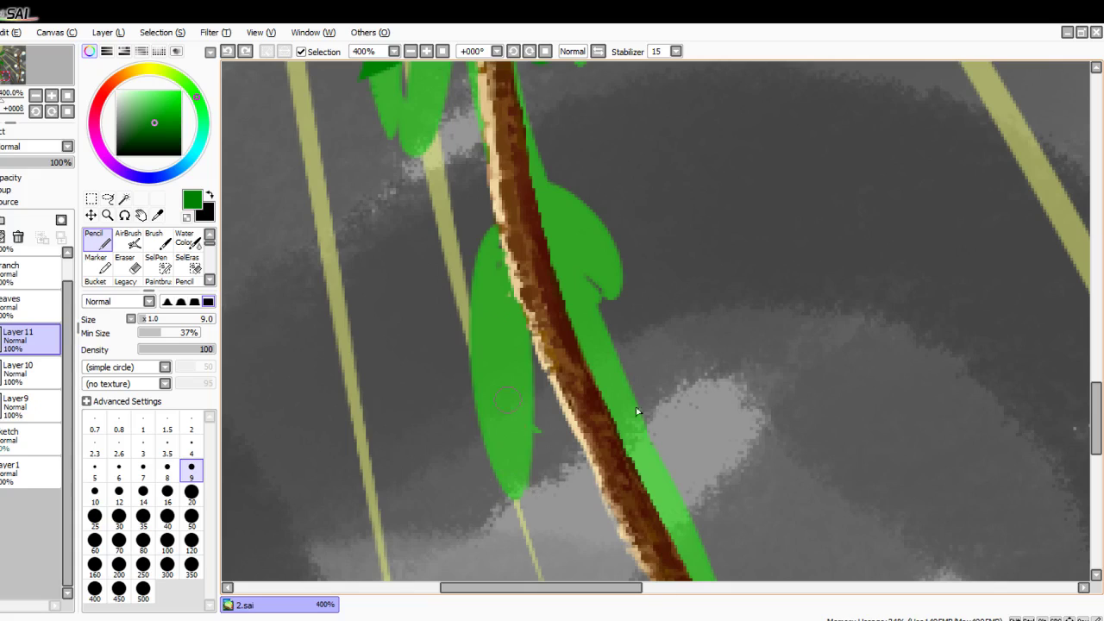
Step: Outline a dark green leaf across the lowest left sketch leaf, its tip pointing up and away from the stem
mouse_move(524, 312)
mouse_down()
mouse_move(411, 228)
mouse_move(461, 327)
mouse_move(449, 322)
mouse_move(538, 353)
mouse_up()
Step: Try to outline a matching upward-pointing leaf on the right side of the stem
mouse_move(565, 296)
mouse_down()
mouse_move(597, 250)
mouse_move(598, 172)
mouse_move(634, 251)
mouse_up()
key(ctrl+z)
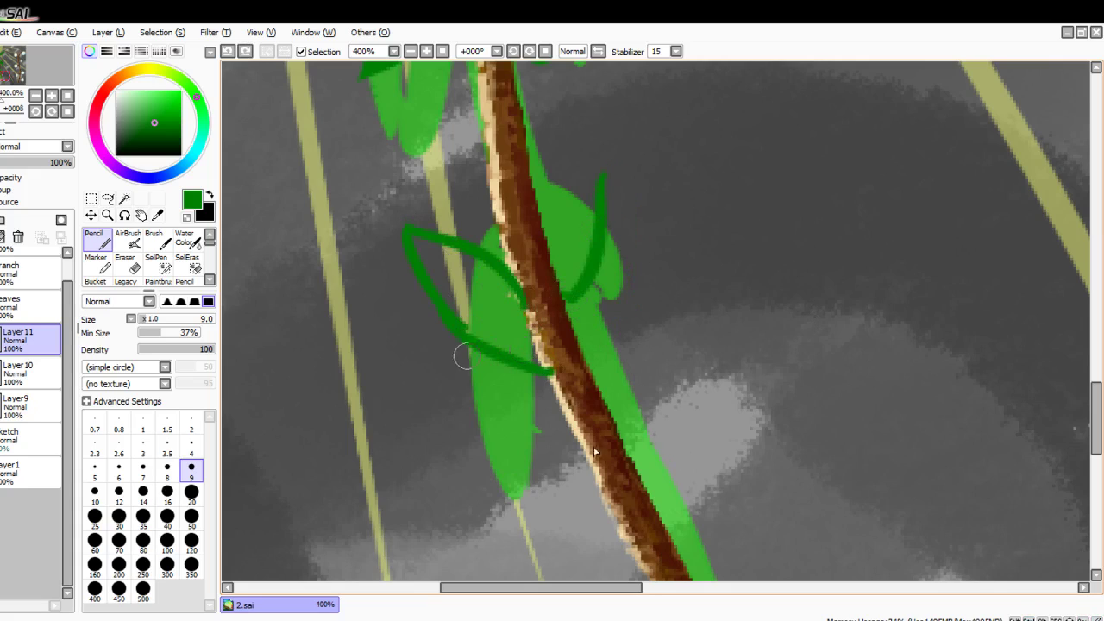
drag(602, 177, 628, 153)
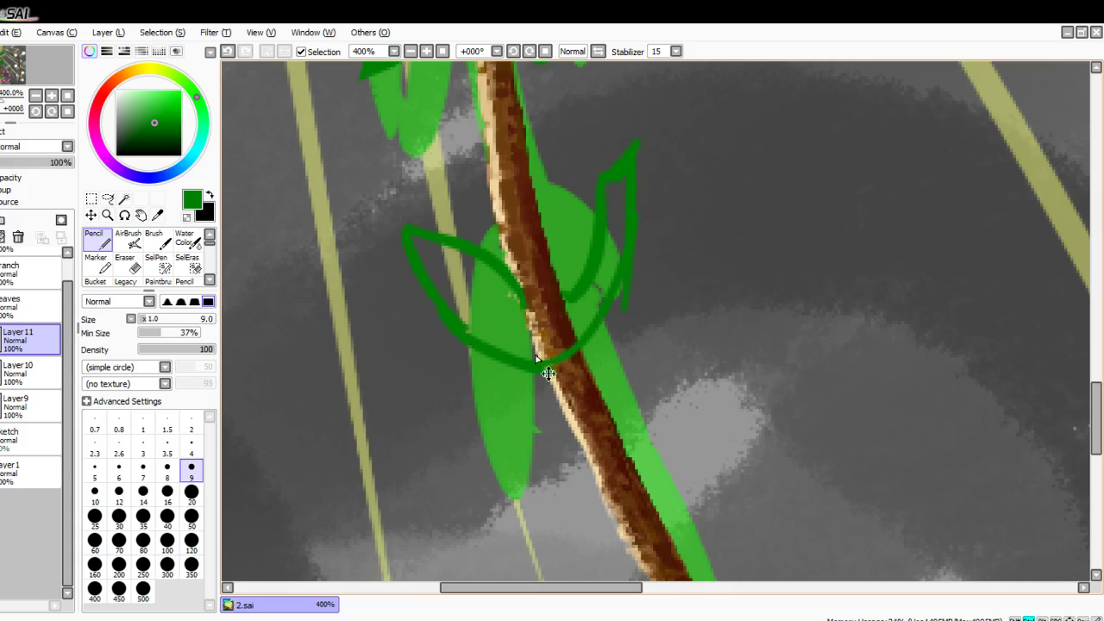
key(ctrl+z)
key(ctrl+z)
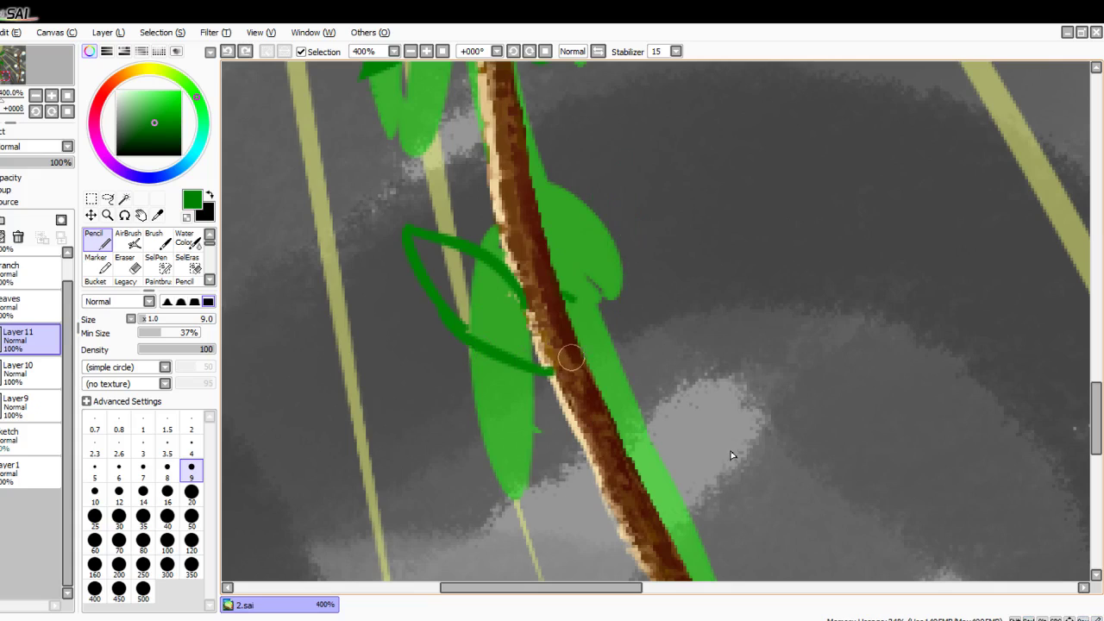
Step: Outline the upward-pointing right leaf of the lowest pair and fill both leaves with solid dark green
mouse_move(567, 297)
mouse_down()
mouse_move(663, 167)
mouse_move(662, 187)
mouse_move(674, 180)
mouse_move(655, 317)
mouse_move(674, 249)
mouse_move(612, 333)
mouse_move(639, 309)
mouse_move(615, 353)
mouse_move(590, 368)
mouse_move(617, 330)
mouse_move(572, 333)
mouse_move(628, 328)
mouse_up()
mouse_move(679, 211)
mouse_down()
mouse_move(589, 274)
mouse_move(583, 321)
mouse_up()
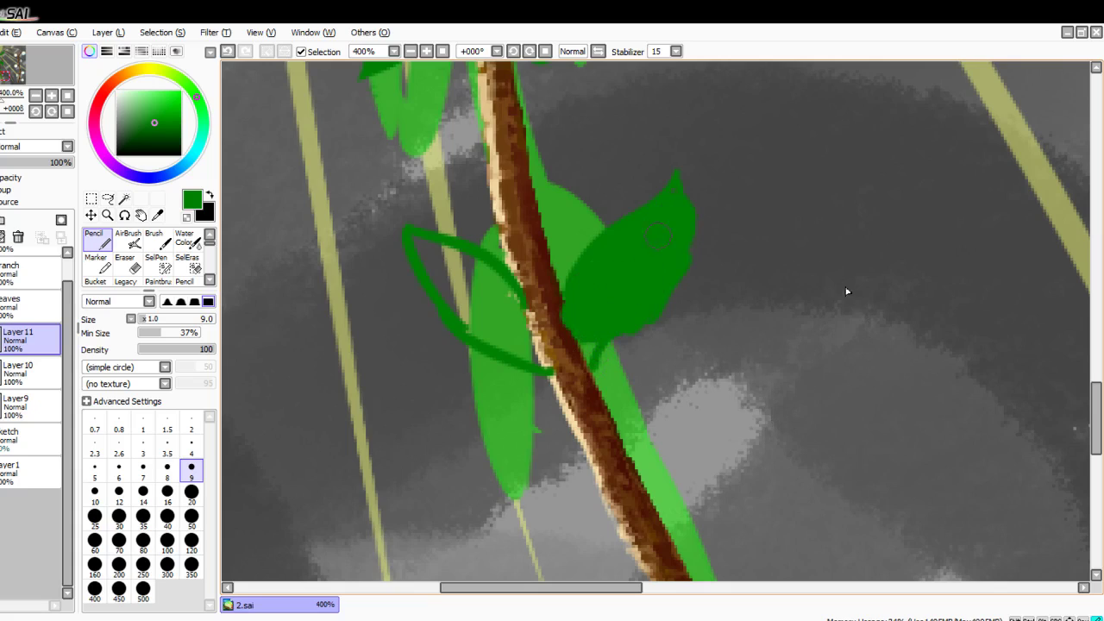
mouse_move(552, 367)
mouse_down()
mouse_move(505, 296)
mouse_move(518, 311)
mouse_move(502, 334)
mouse_move(437, 270)
mouse_move(468, 288)
mouse_up()
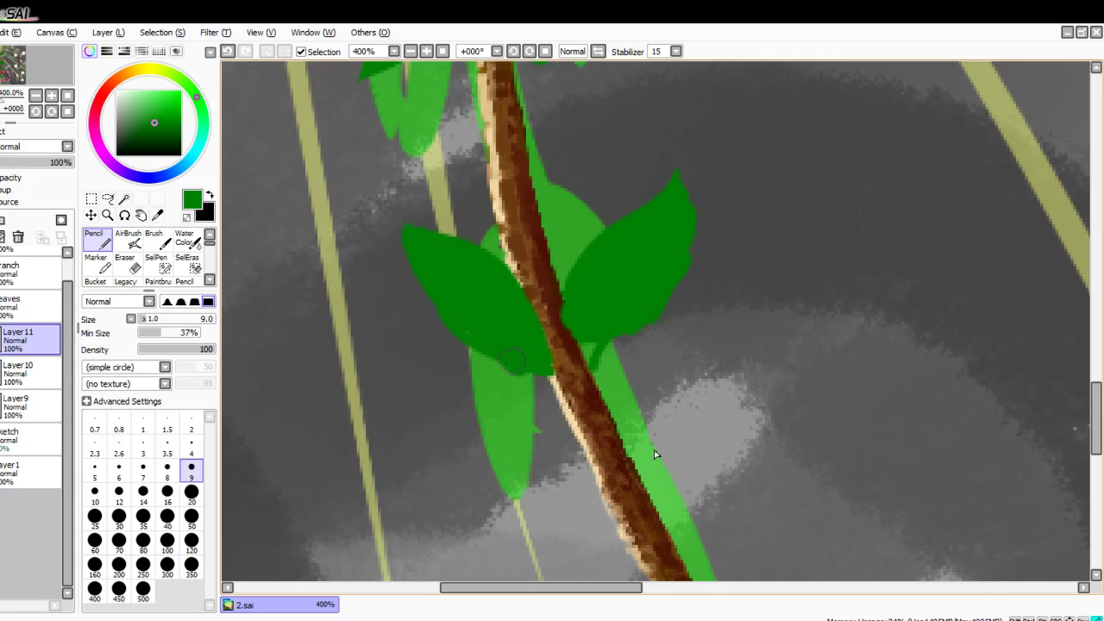
Step: Smooth the outer edges of both lowest leaves with the size 5 Eraser and remove the stray paint below the right leaf
click(125, 263)
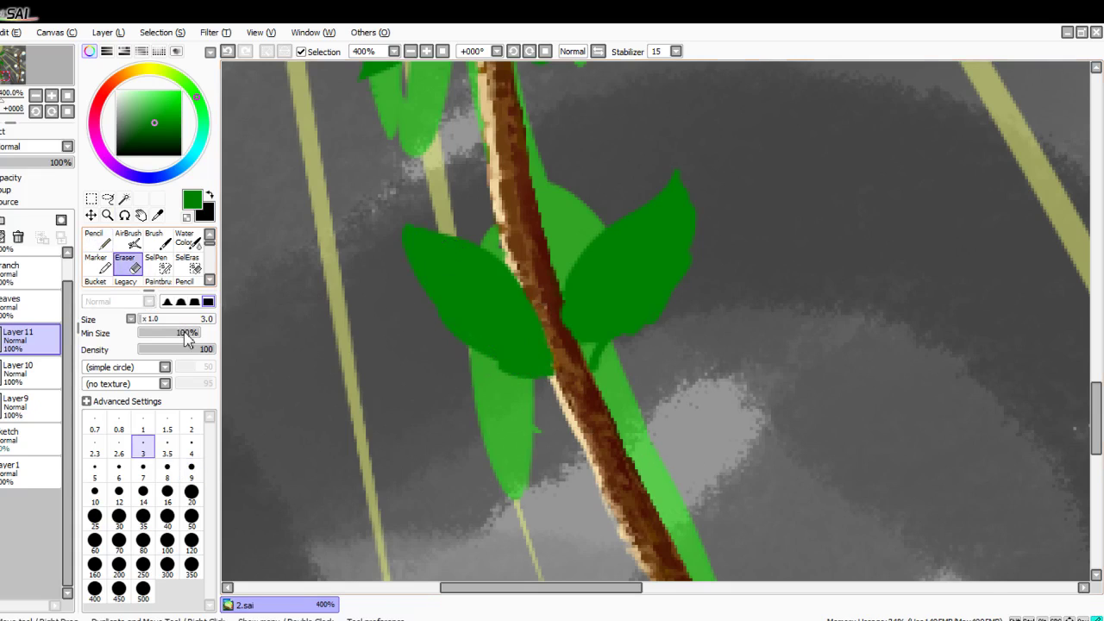
click(167, 447)
click(191, 446)
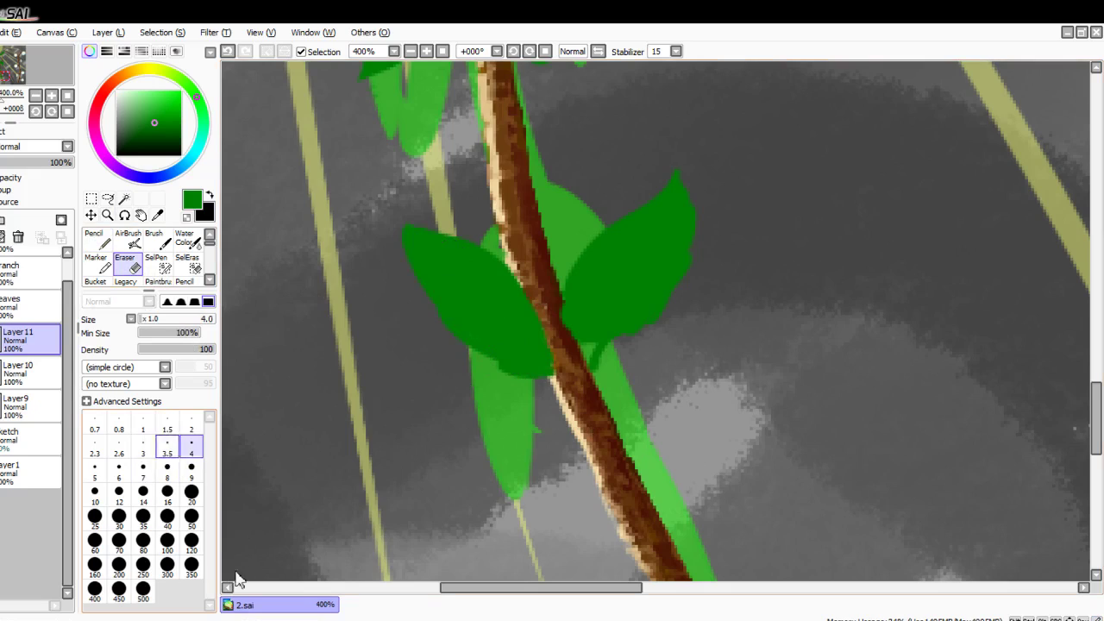
click(95, 471)
mouse_move(404, 270)
mouse_down()
mouse_move(537, 371)
mouse_move(588, 388)
mouse_up()
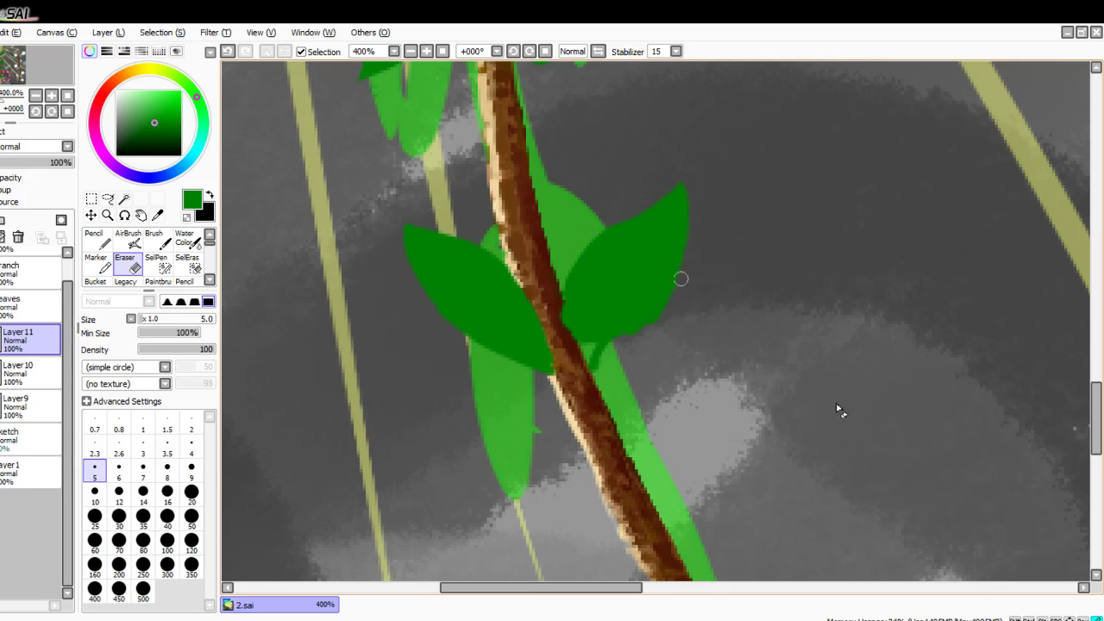
mouse_move(694, 257)
mouse_down()
mouse_move(624, 330)
mouse_move(532, 342)
mouse_up()
drag(595, 349, 604, 376)
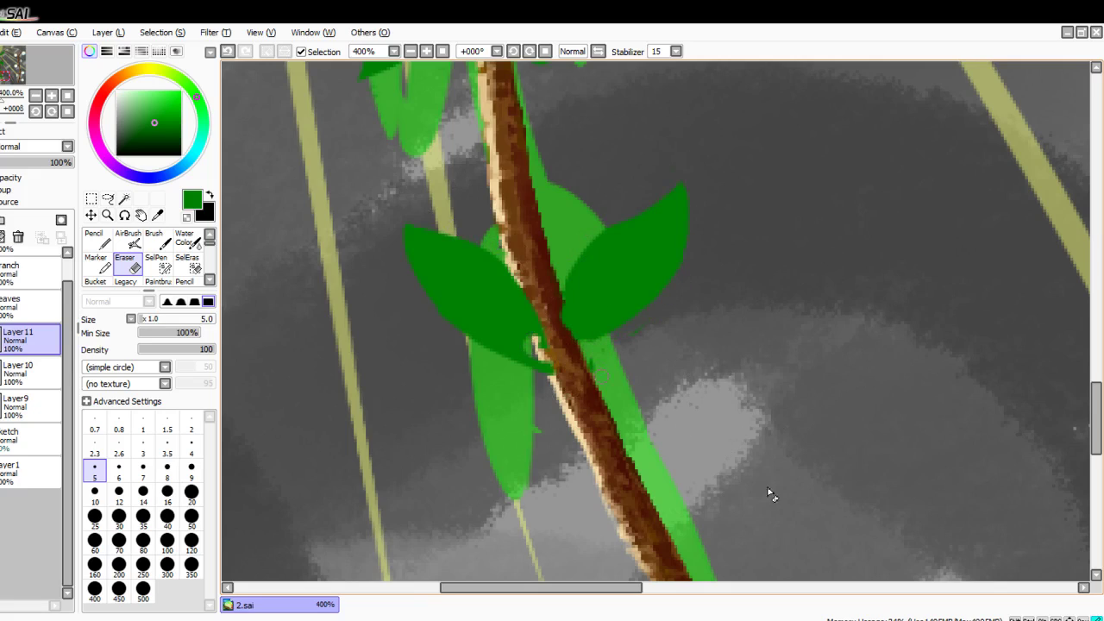
Step: Refill the erased gap in the lowest left leaf beside the stem with the size 9 dark green Pencil
click(98, 240)
scroll(386, 377, up, 5)
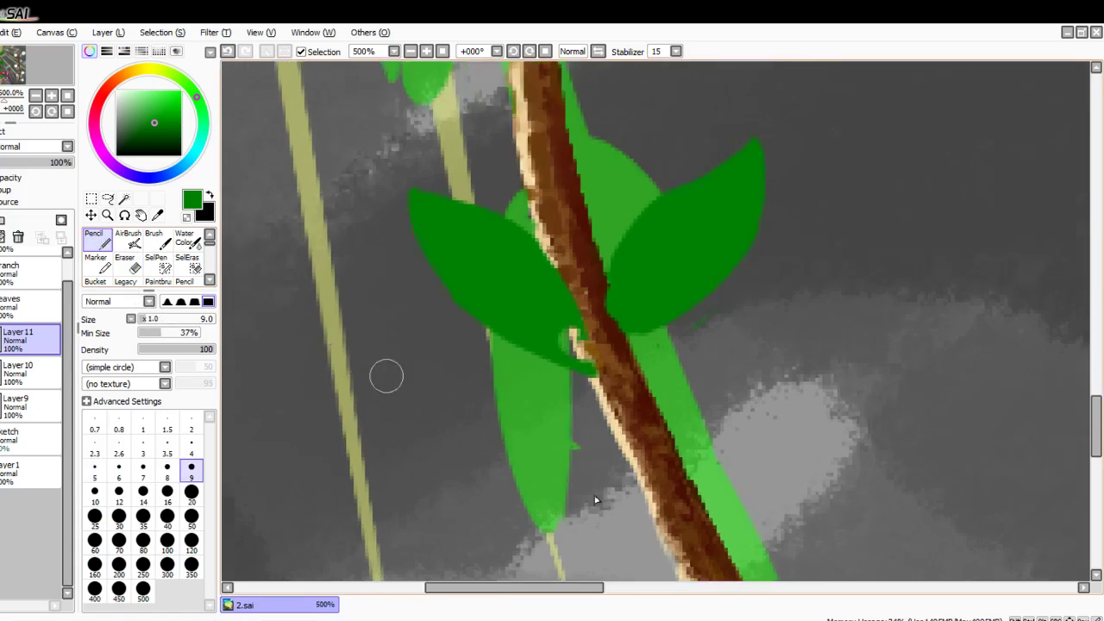
mouse_move(634, 283)
mouse_down()
mouse_move(640, 299)
mouse_move(671, 294)
mouse_move(628, 270)
mouse_up()
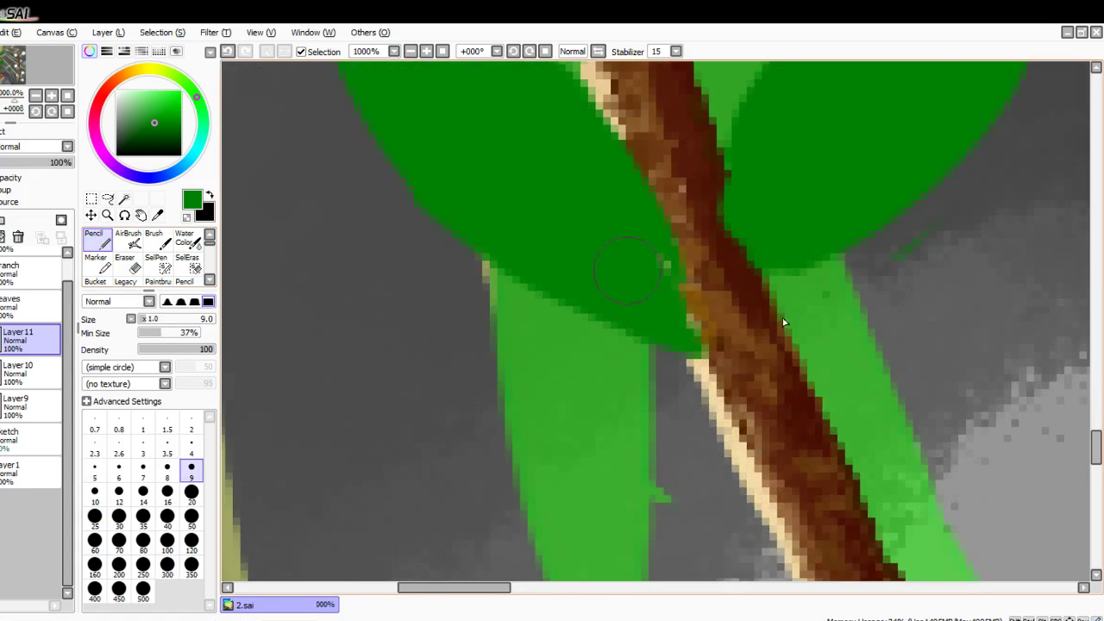
Step: Hide the light green leaf sketch inside the sketch folder and collapse the folder
scroll(835, 379, down, 12)
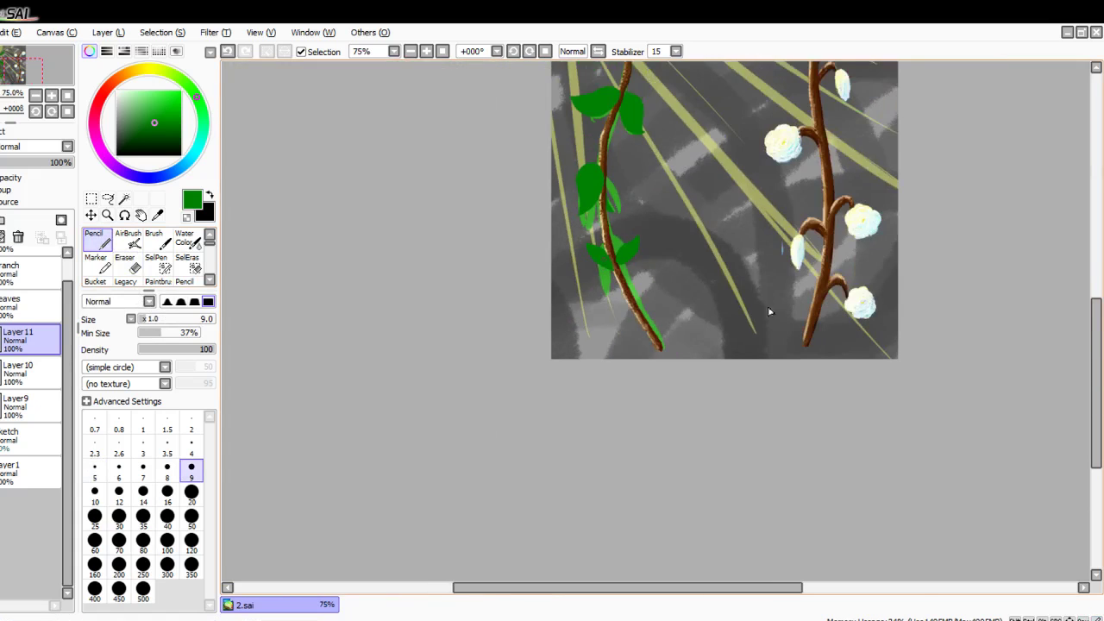
click(1, 439)
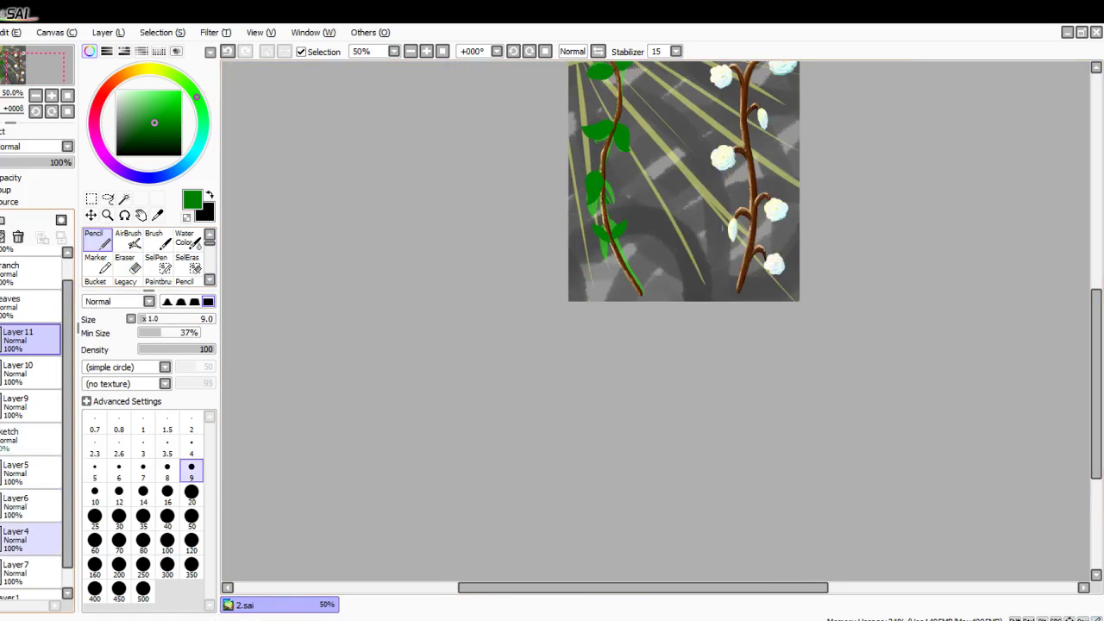
click(2, 473)
click(8, 436)
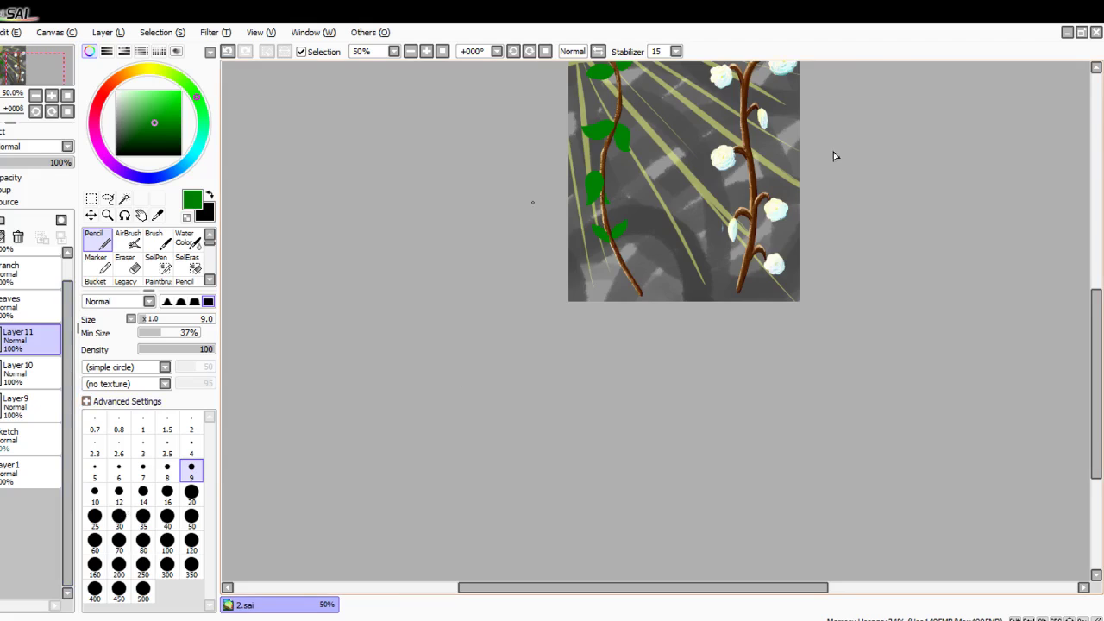
Step: Examine the dark green leaves along the whole left vine without the sketch
scroll(937, 167, up, 2)
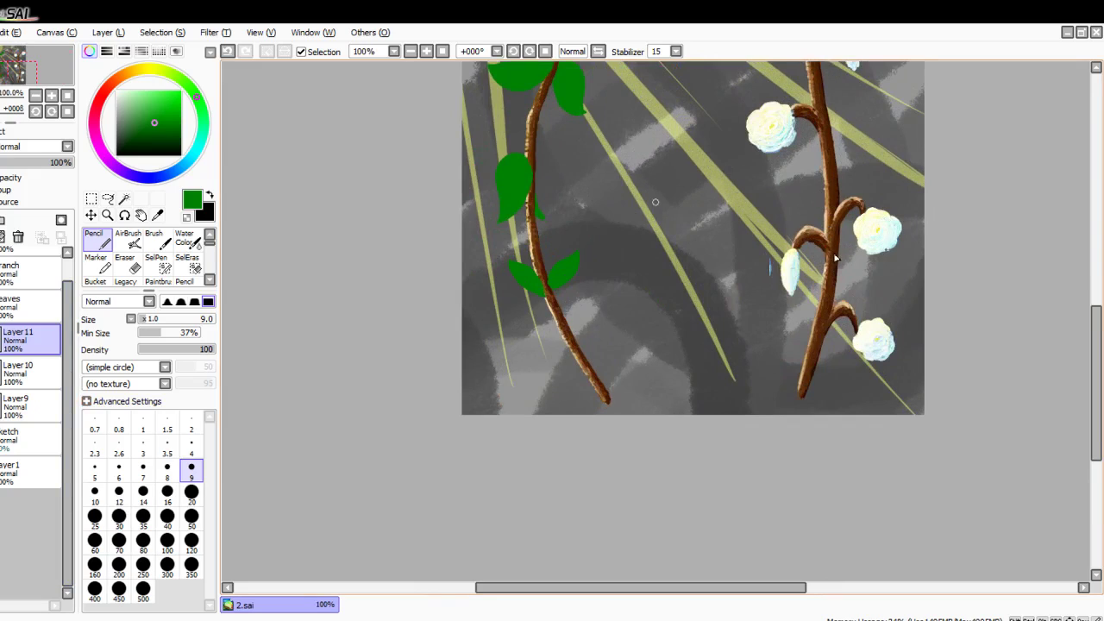
key(Left)
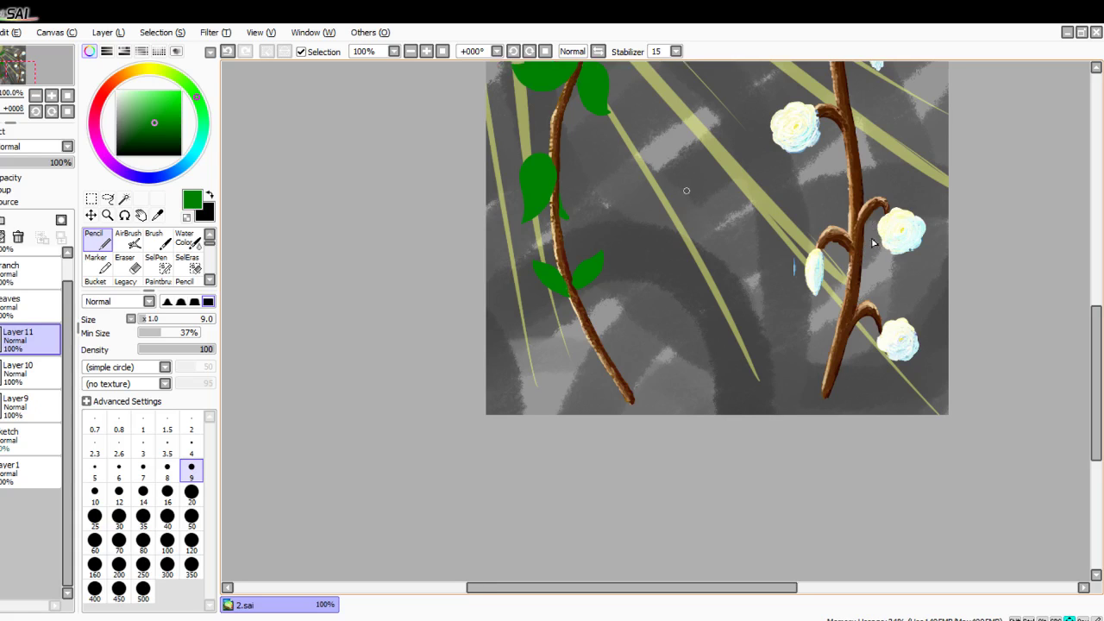
key(Right)
key(Right)
key(Right)
key(Right)
key(Right)
key(Right)
key(Right)
key(Right)
key(Right)
key(Up)
scroll(603, 388, up, 5)
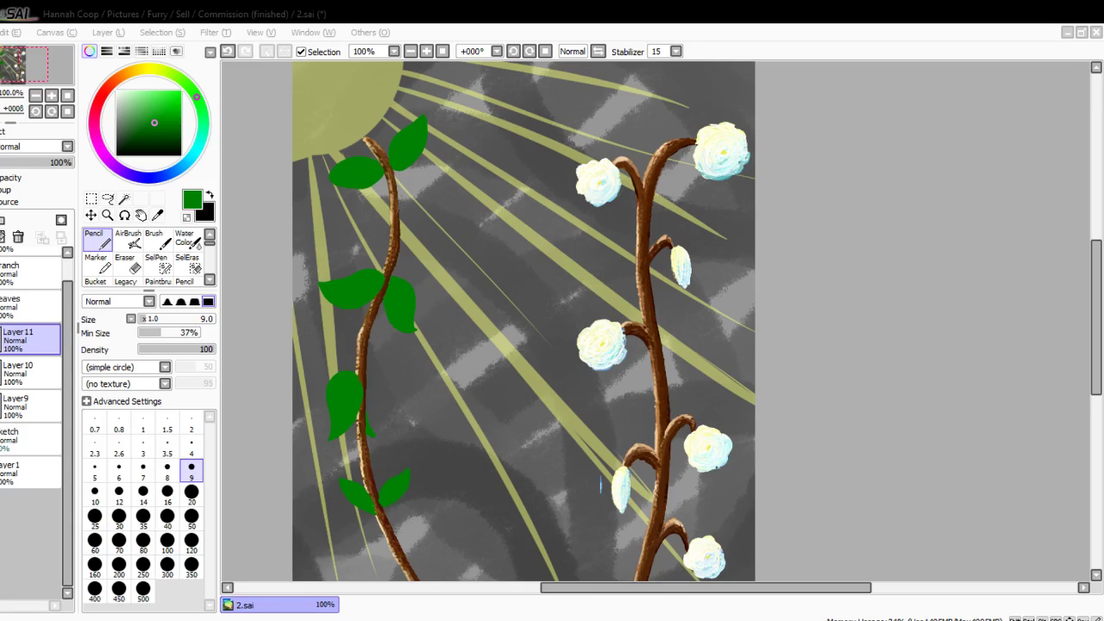
Step: Add a new layer above Layer11 and choose a lighter green as the painting colour
click(487, 150)
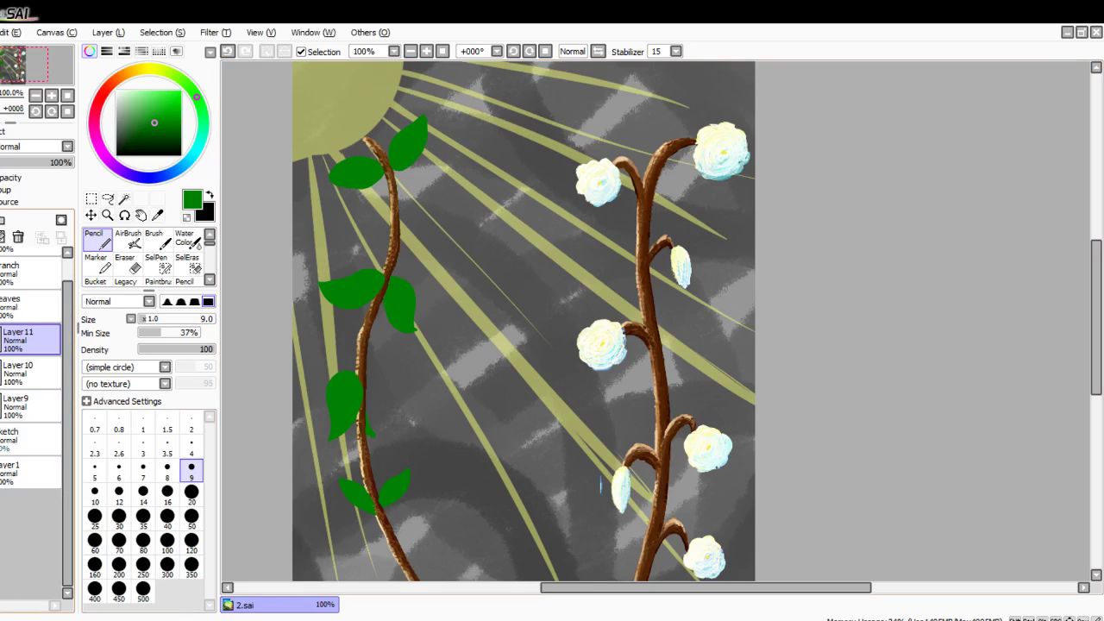
click(1, 220)
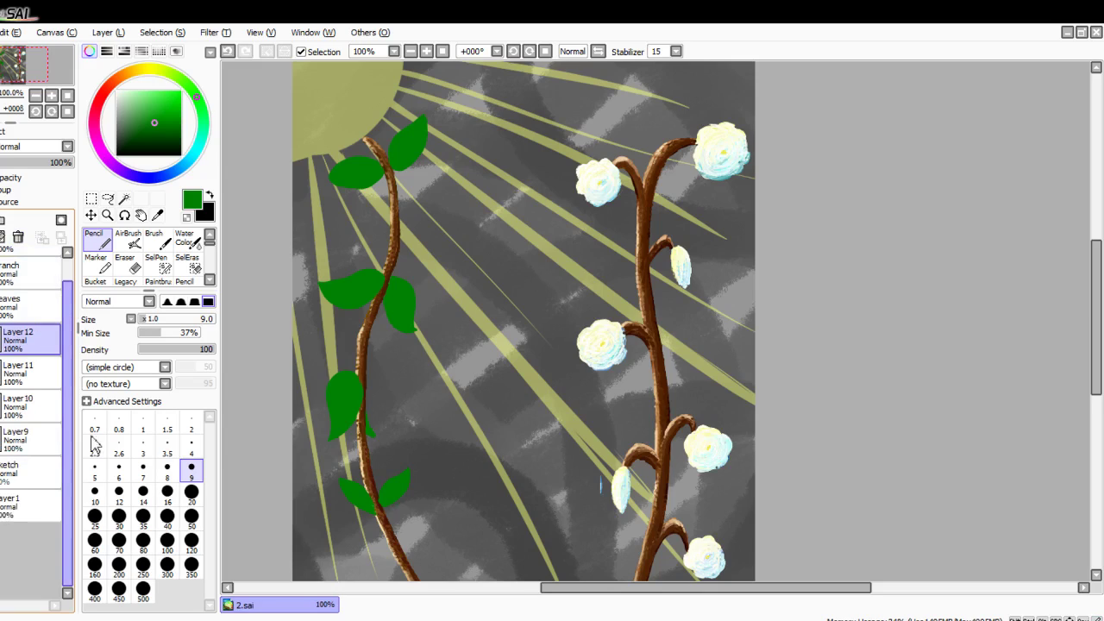
click(144, 108)
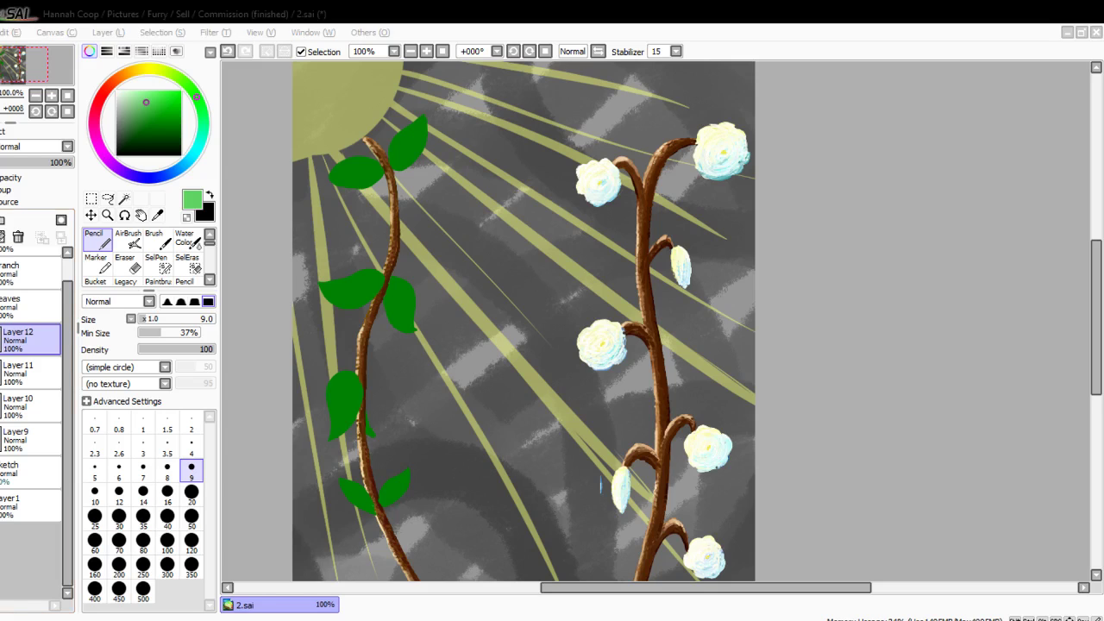
Step: Paint a thin light green highlight along the upper-left edge of the top right leaf with the size 3 Paintbrush
scroll(496, 81, up, 5)
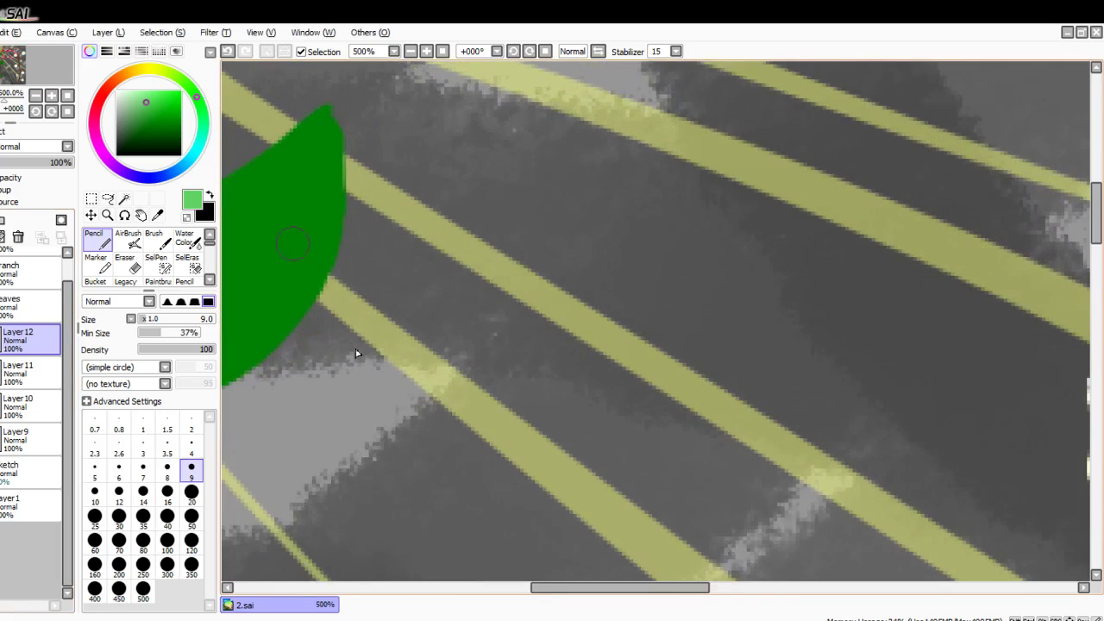
drag(263, 270, 346, 272)
scroll(188, 262, down, 3)
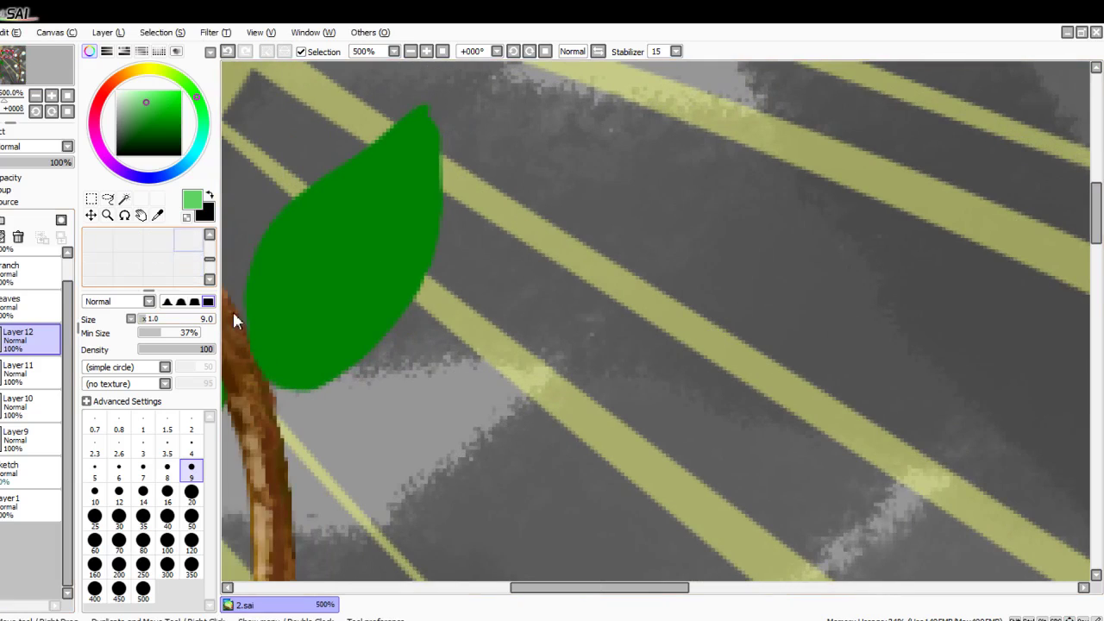
scroll(151, 255, up, 1)
click(158, 263)
scroll(158, 263, up, 3)
scroll(158, 263, down, 1)
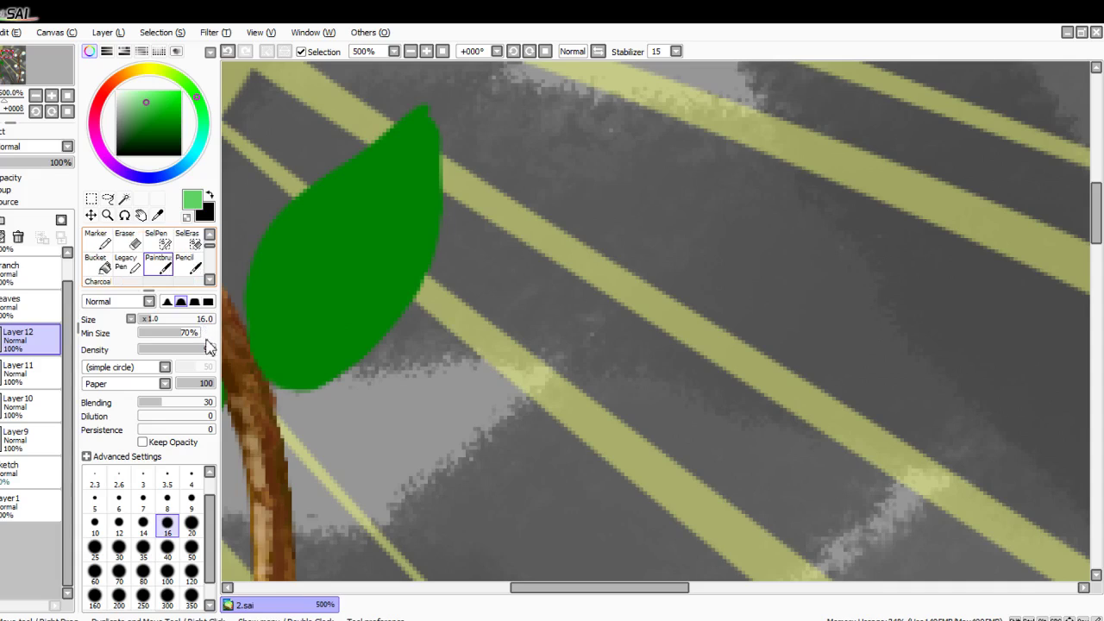
click(158, 264)
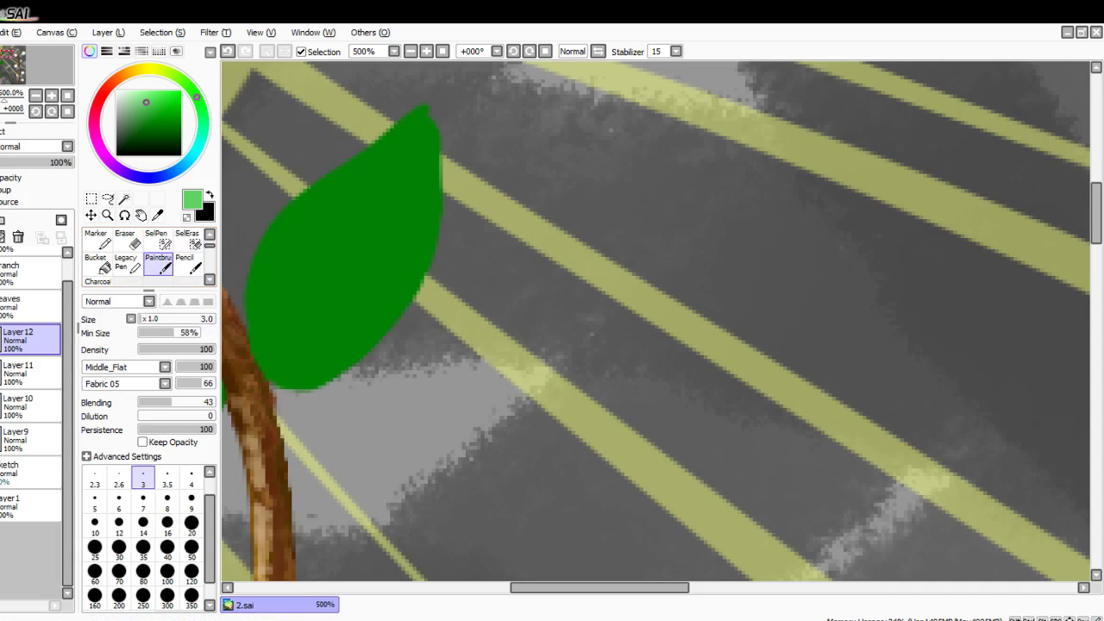
key(Left)
key(Left)
key(Left)
key(Left)
key(Left)
key(Left)
key(Left)
key(Left)
key(Left)
key(Left)
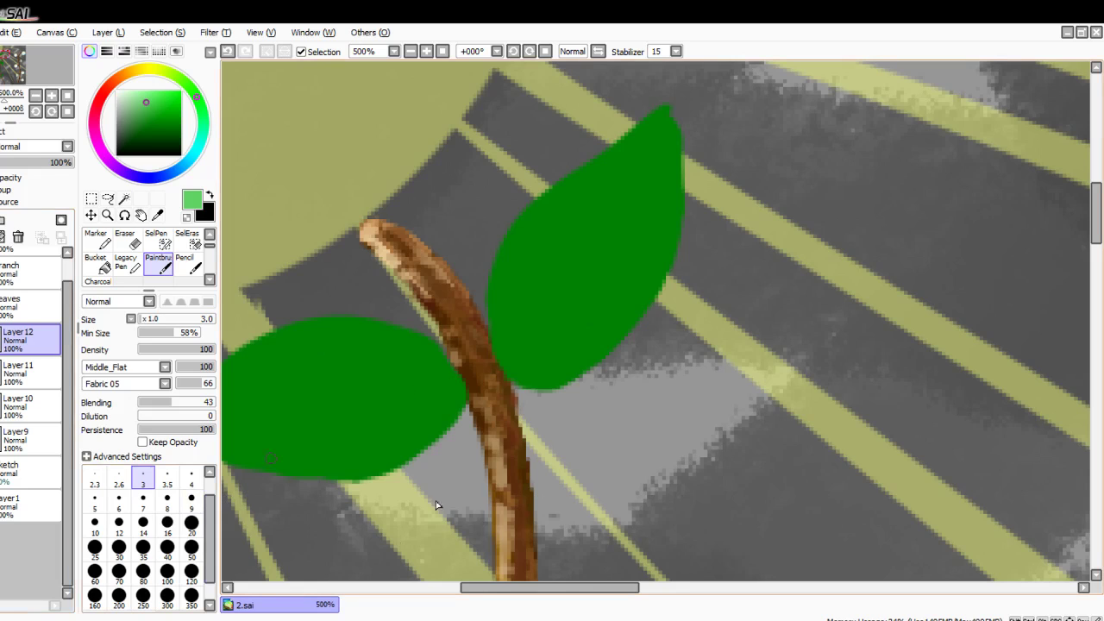
scroll(688, 354, up, 2)
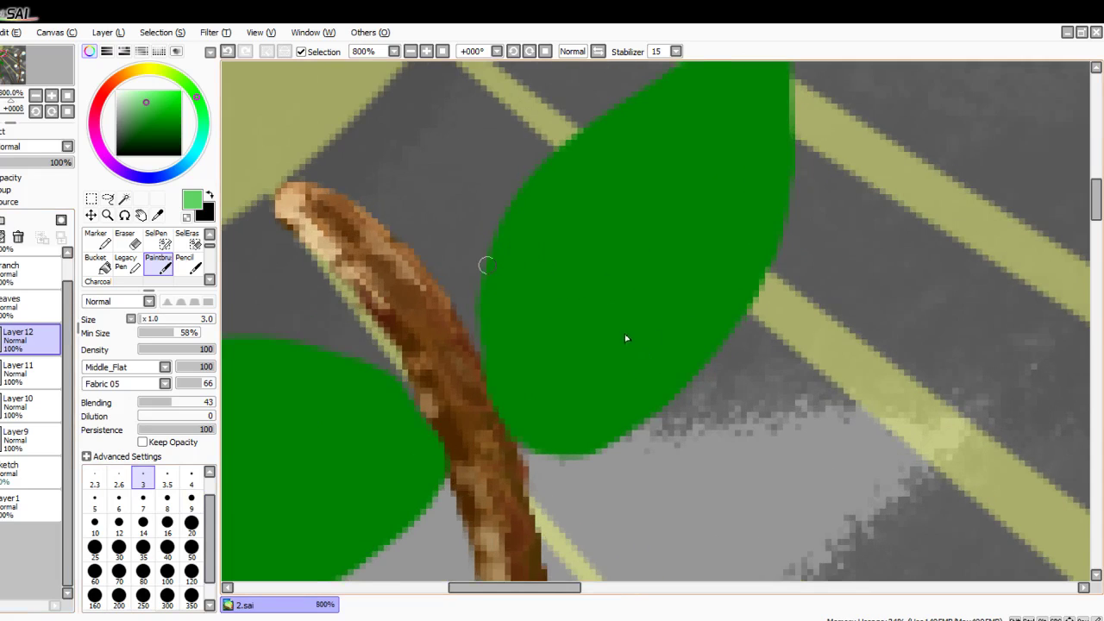
scroll(647, 343, up, 2)
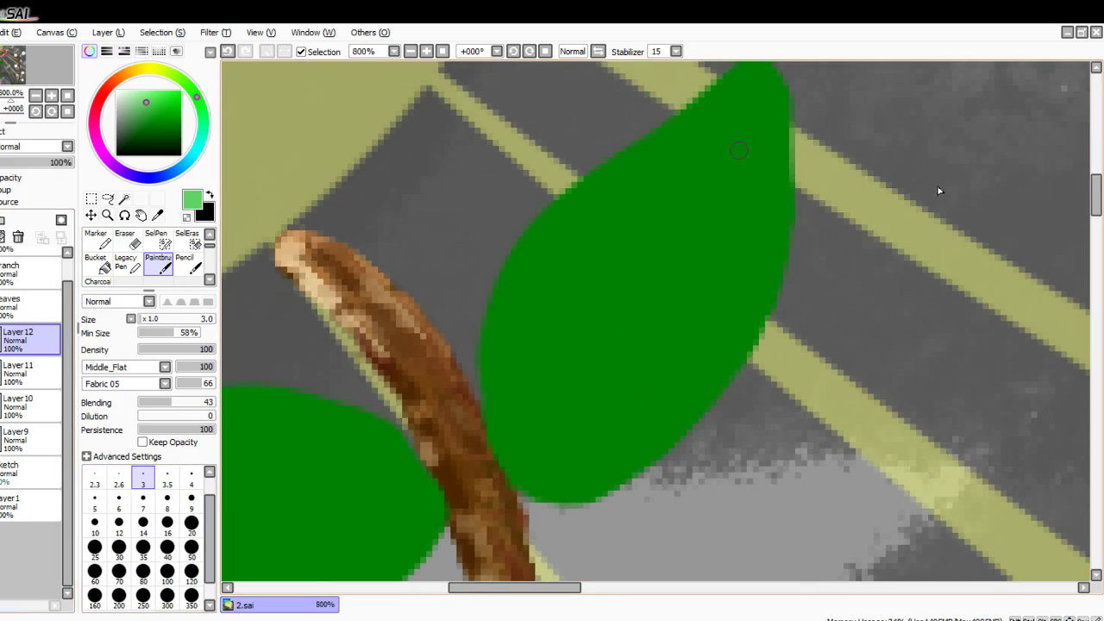
scroll(940, 190, up, 2)
mouse_move(756, 104)
mouse_down()
mouse_move(609, 207)
mouse_move(518, 311)
mouse_move(497, 358)
mouse_move(488, 504)
mouse_up()
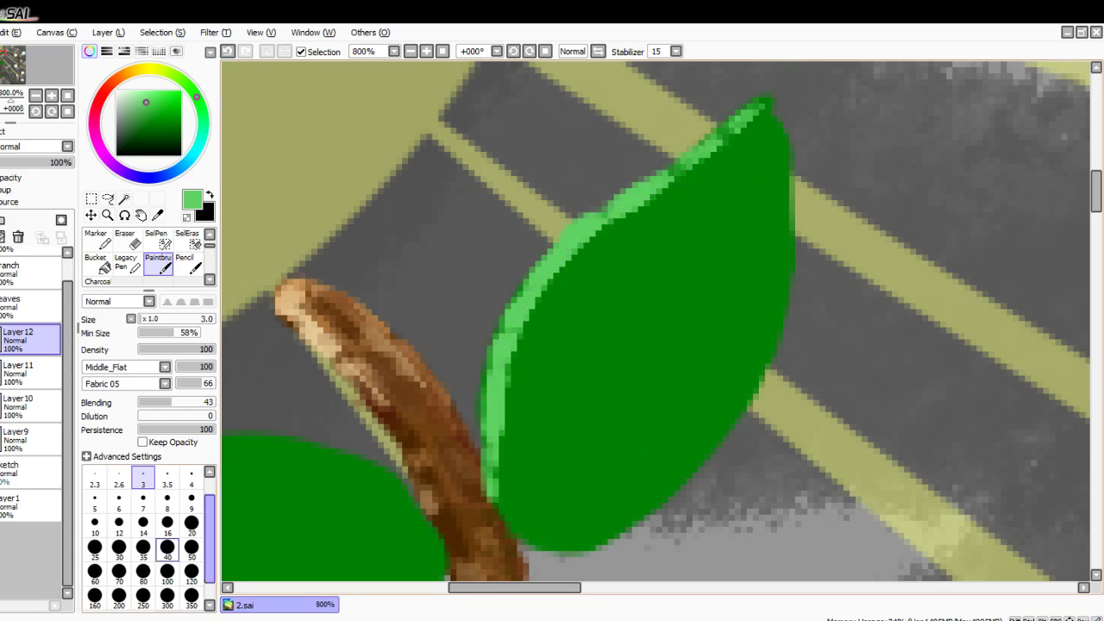
Step: Widen the top right leaf's highlight inward from tip to base with the size 5 Paintbrush
click(95, 499)
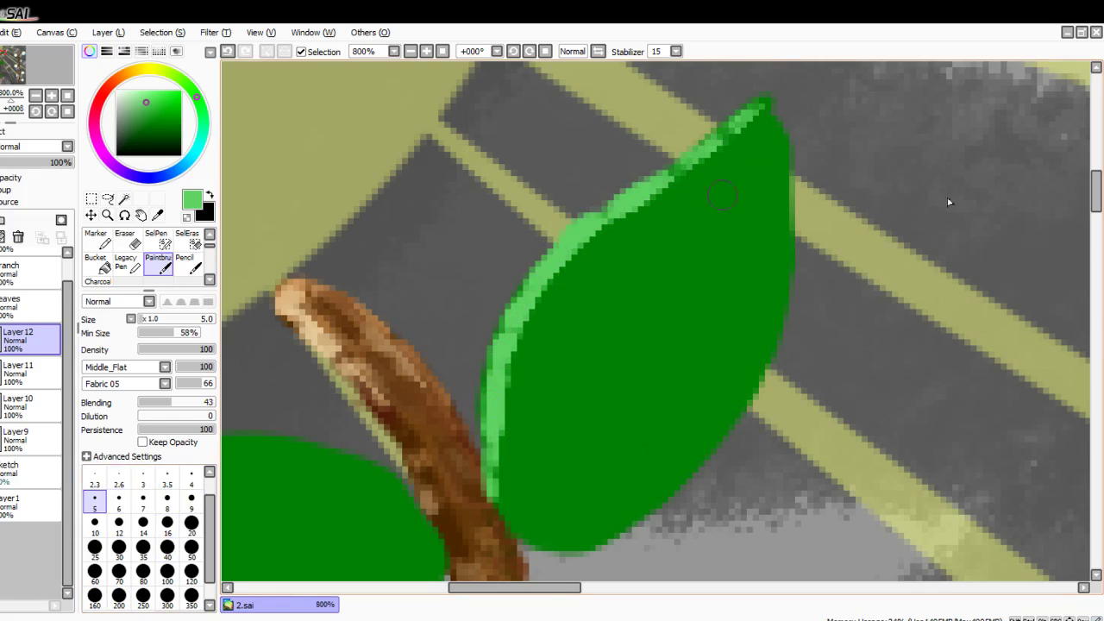
mouse_move(756, 121)
mouse_down()
mouse_move(647, 198)
mouse_move(708, 155)
mouse_move(569, 277)
mouse_move(509, 431)
mouse_up()
drag(517, 353, 501, 470)
drag(516, 431, 488, 490)
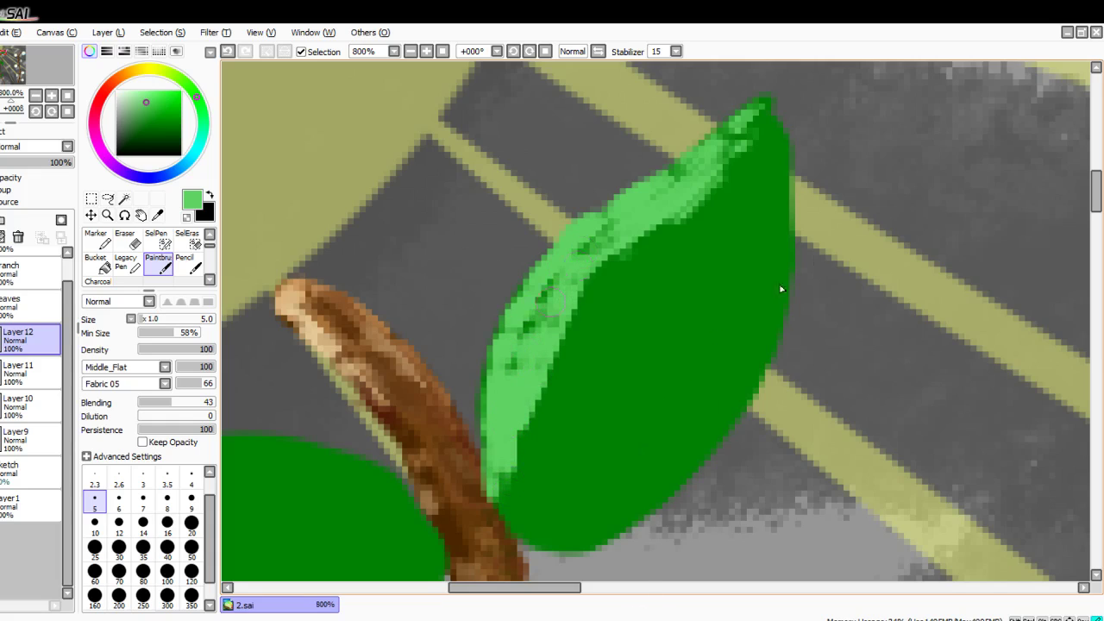
drag(761, 102, 716, 185)
drag(597, 294, 500, 509)
Step: Paint a broad light green highlight along the upper edge of the top left leaf, from the stem to the tip
drag(403, 491, 644, 249)
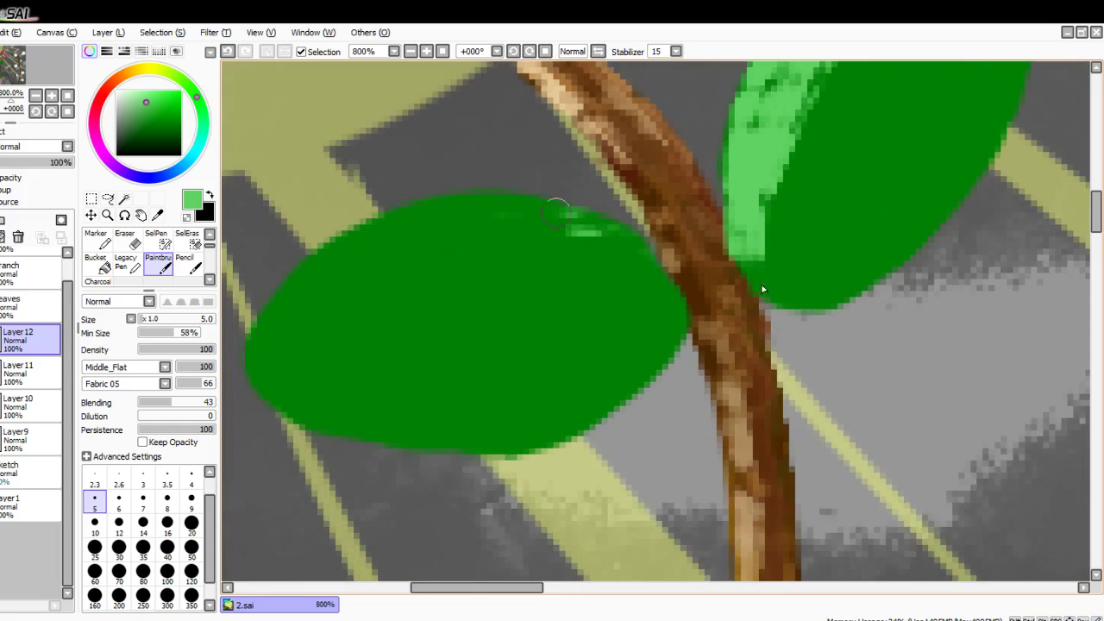
drag(654, 264, 416, 215)
mouse_move(582, 216)
mouse_down()
mouse_move(483, 212)
mouse_move(316, 252)
mouse_move(258, 334)
mouse_move(266, 303)
mouse_move(245, 341)
mouse_move(274, 345)
mouse_up()
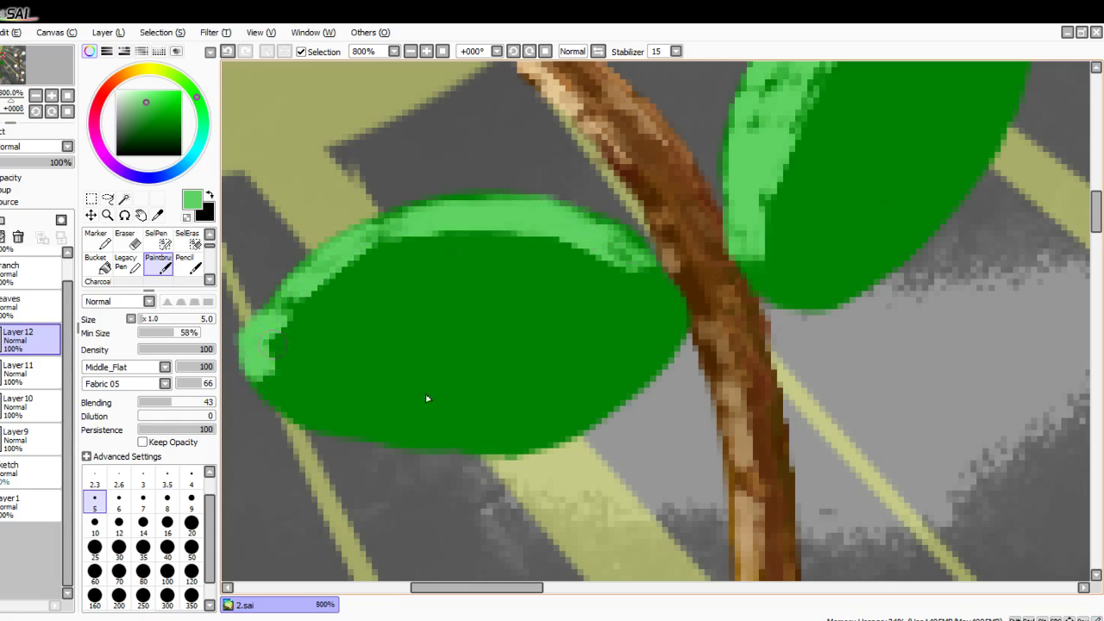
mouse_move(632, 267)
mouse_down()
mouse_move(668, 274)
mouse_move(526, 240)
mouse_move(345, 274)
mouse_move(447, 262)
mouse_move(383, 289)
mouse_move(477, 251)
mouse_move(358, 226)
mouse_move(260, 326)
mouse_up()
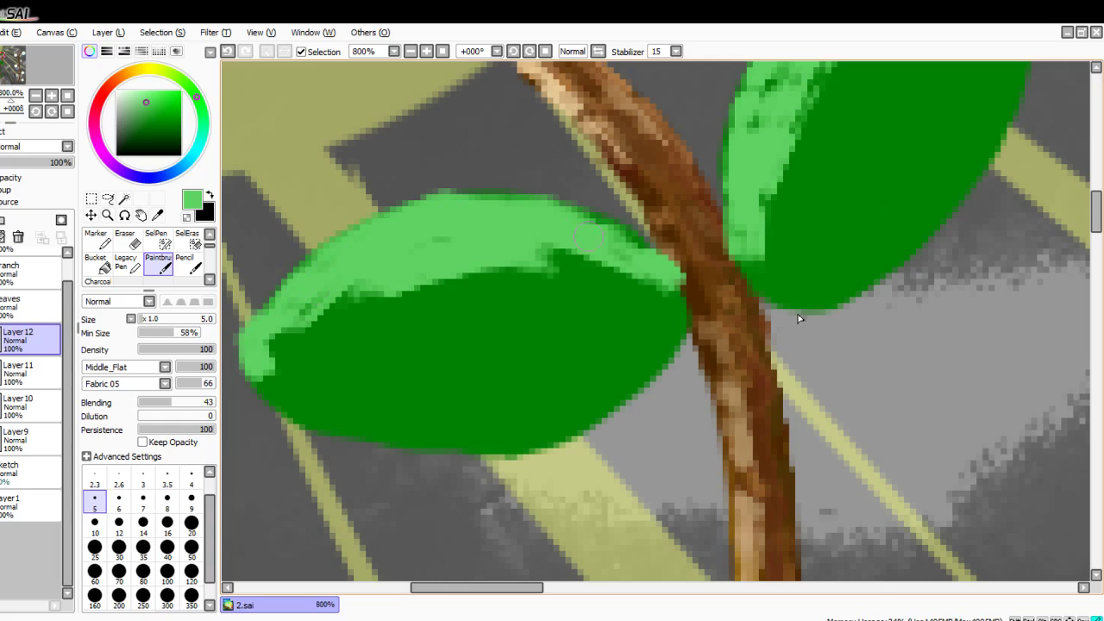
drag(589, 237, 677, 267)
Step: Clean up the top left leaf's highlight along its edge near the stem with the size 5 Eraser
key(e)
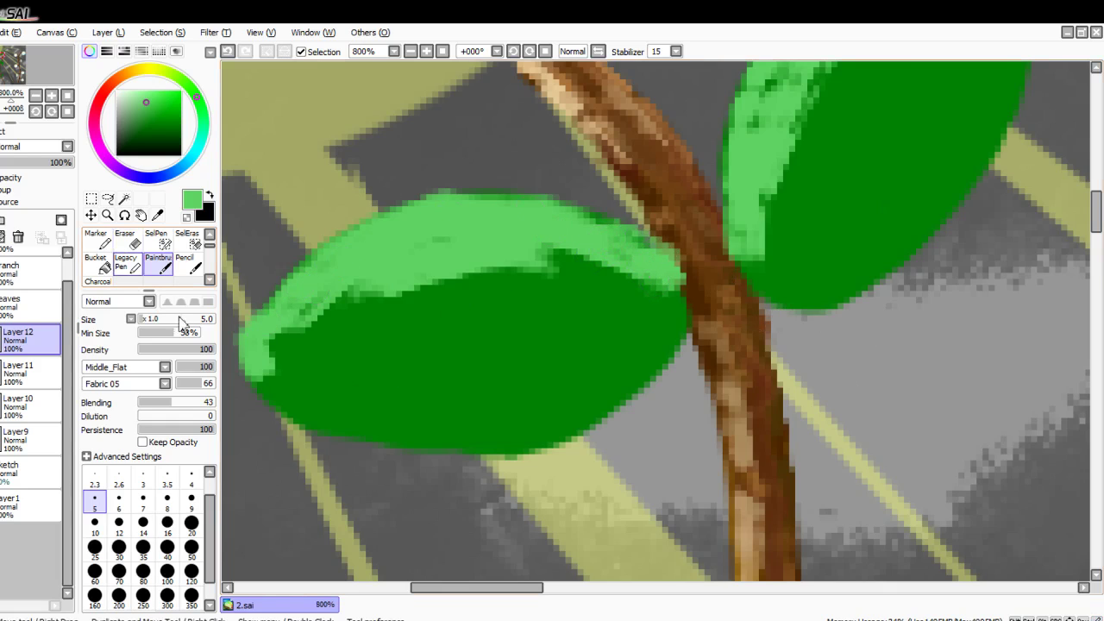
scroll(897, 319, up, 2)
drag(635, 258, 730, 415)
drag(597, 170, 721, 490)
scroll(188, 241, up, 1)
scroll(147, 259, down, 2)
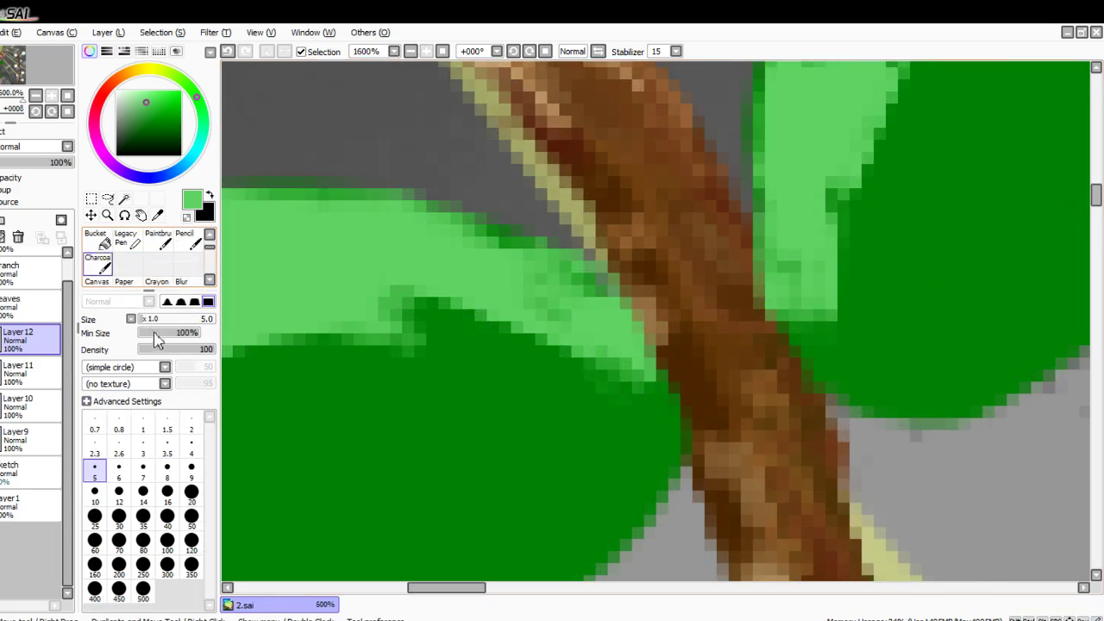
Step: Paint a light green highlight along the upper edge of the second pair's left leaf, from stem to tip, with the size 5 Paintbrush
click(158, 240)
scroll(528, 475, down, 7)
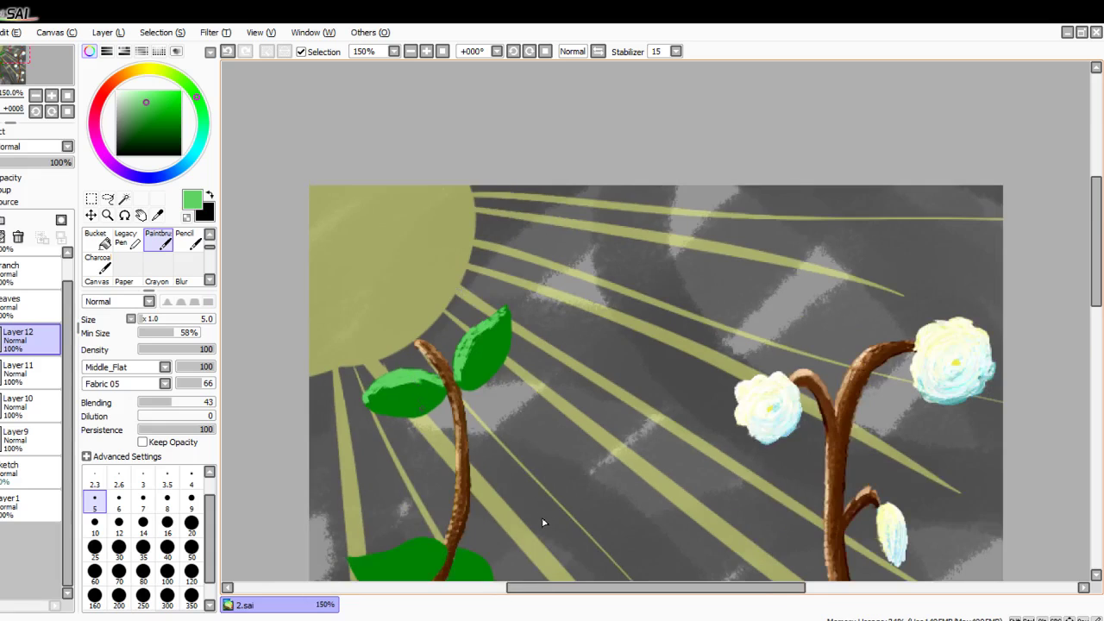
scroll(540, 558, down, 5)
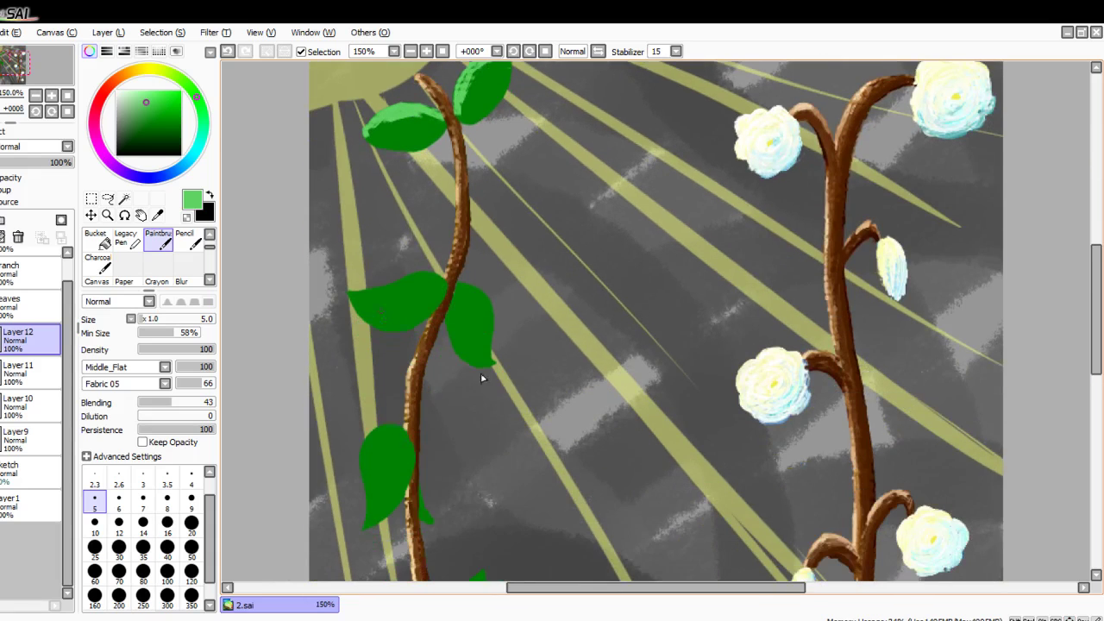
scroll(480, 372, up, 6)
mouse_move(788, 248)
mouse_down()
mouse_move(691, 201)
mouse_move(556, 231)
mouse_move(349, 331)
mouse_up()
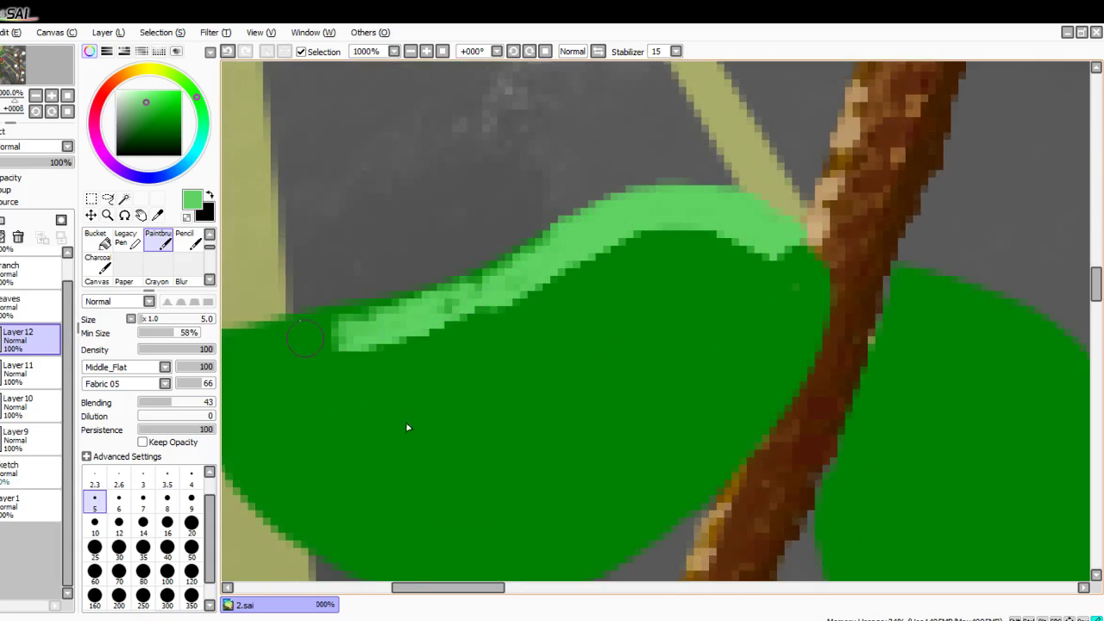
key(Left)
key(Left)
key(Left)
key(Left)
mouse_move(470, 327)
mouse_down()
mouse_move(426, 329)
mouse_move(269, 335)
mouse_up()
Step: Widen the second pair's left leaf highlight inward with light green strokes between the stem and the tip
mouse_move(752, 223)
mouse_down()
mouse_move(578, 327)
mouse_move(431, 393)
mouse_up()
mouse_move(614, 321)
mouse_down()
mouse_move(318, 392)
mouse_move(557, 349)
mouse_move(654, 286)
mouse_move(869, 255)
mouse_up()
drag(747, 281, 554, 373)
drag(597, 339, 902, 317)
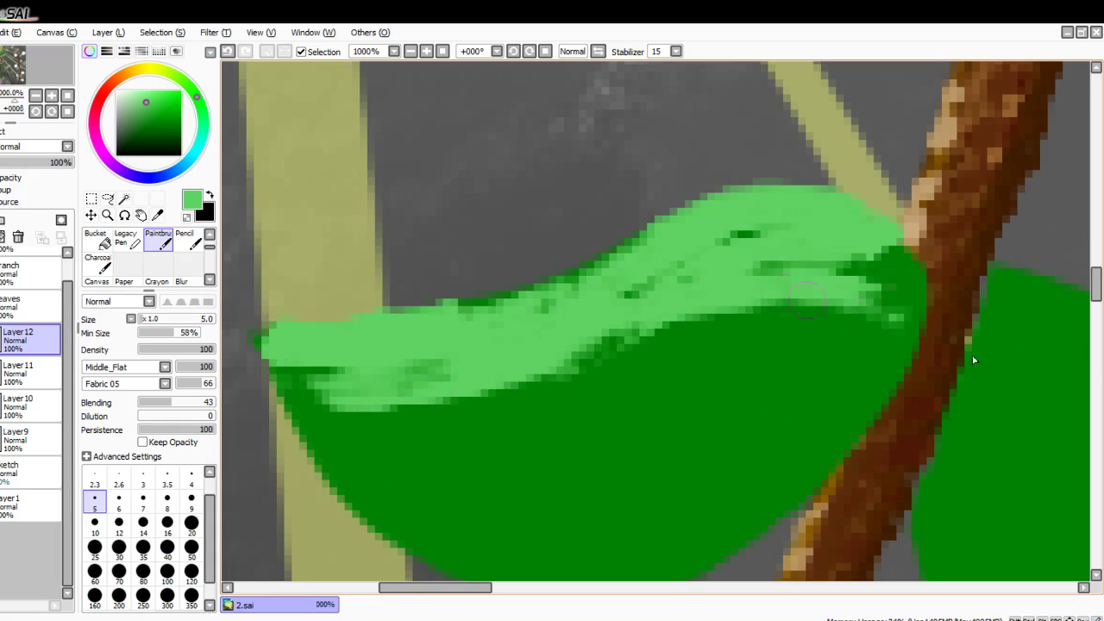
mouse_move(783, 273)
mouse_down()
mouse_move(863, 294)
mouse_move(871, 248)
mouse_move(864, 331)
mouse_move(659, 388)
mouse_move(773, 285)
mouse_move(551, 383)
mouse_move(644, 331)
mouse_move(449, 350)
mouse_move(469, 431)
mouse_move(347, 365)
mouse_move(305, 362)
mouse_move(316, 413)
mouse_move(309, 393)
mouse_move(539, 410)
mouse_move(659, 377)
mouse_move(644, 378)
mouse_move(876, 330)
mouse_up()
drag(547, 334, 361, 335)
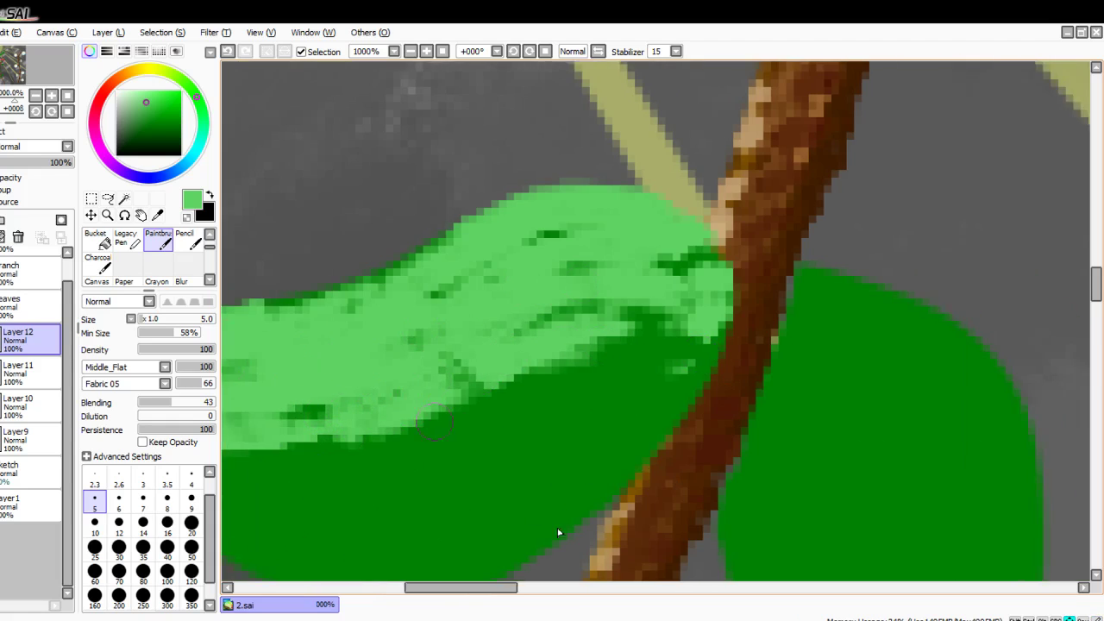
drag(639, 438, 442, 418)
Step: Paint streaky light green highlights on the second pair's right leaf, fanning from the stem down its outer edge
drag(630, 328, 630, 159)
mouse_move(608, 89)
mouse_down()
mouse_move(811, 185)
mouse_move(742, 112)
mouse_move(832, 306)
mouse_move(824, 345)
mouse_up()
mouse_move(681, 129)
mouse_down()
mouse_move(759, 284)
mouse_move(743, 360)
mouse_up()
mouse_move(643, 107)
mouse_down()
mouse_move(656, 207)
mouse_move(694, 324)
mouse_up()
mouse_move(604, 104)
mouse_down()
mouse_move(603, 259)
mouse_move(643, 341)
mouse_up()
drag(681, 117, 801, 293)
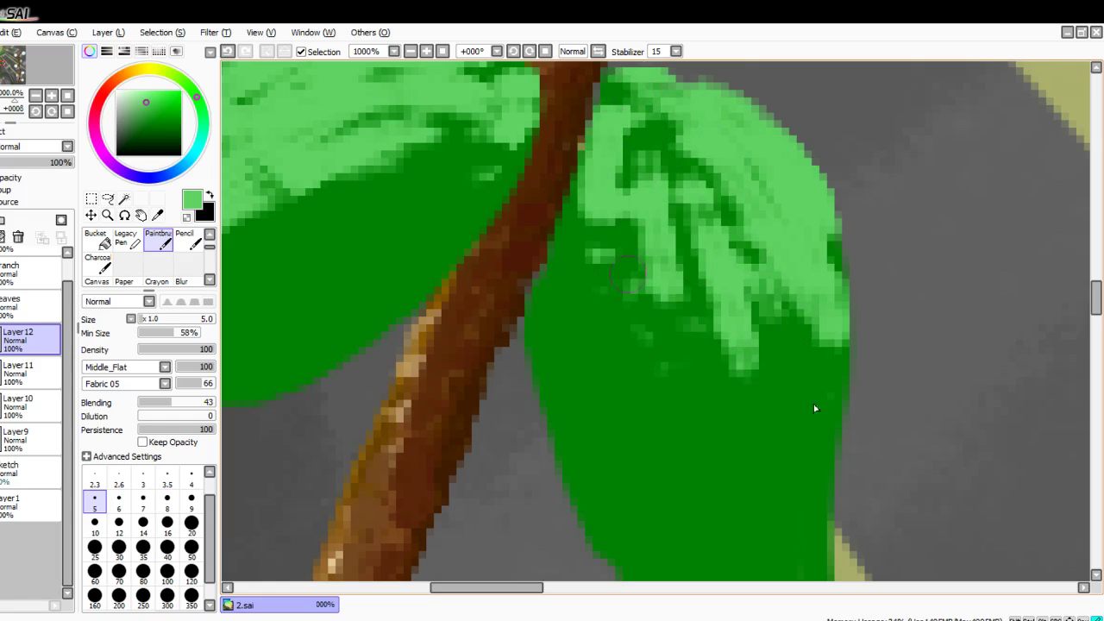
drag(811, 387, 804, 450)
Step: Make Layer11 active and switch to the Pencil with the leaves' dark green for reworking the third leaf pair
scroll(981, 308, down, 7)
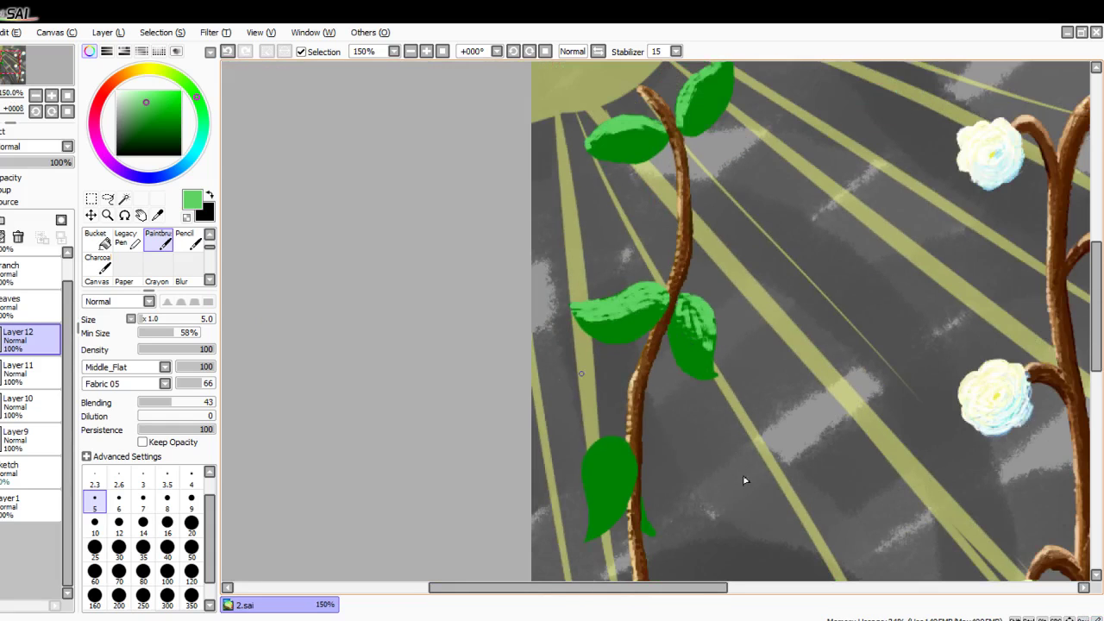
key(Right)
key(Down)
key(Down)
key(Down)
key(Down)
key(Down)
key(Down)
key(Down)
key(Down)
key(Down)
key(Down)
key(Down)
scroll(777, 322, up, 2)
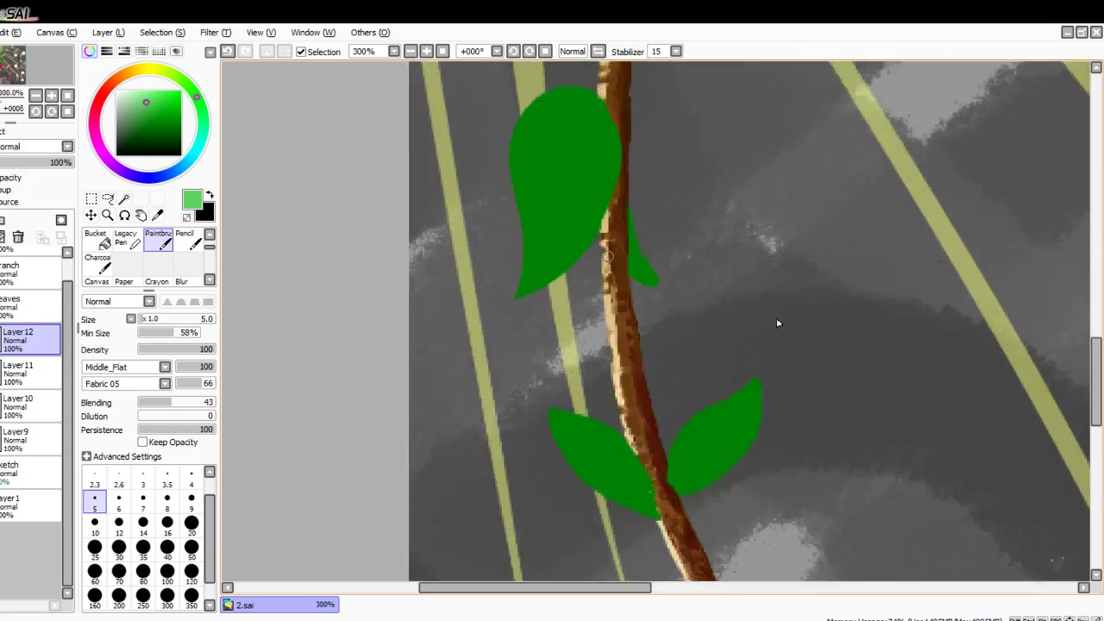
scroll(777, 324, up, 6)
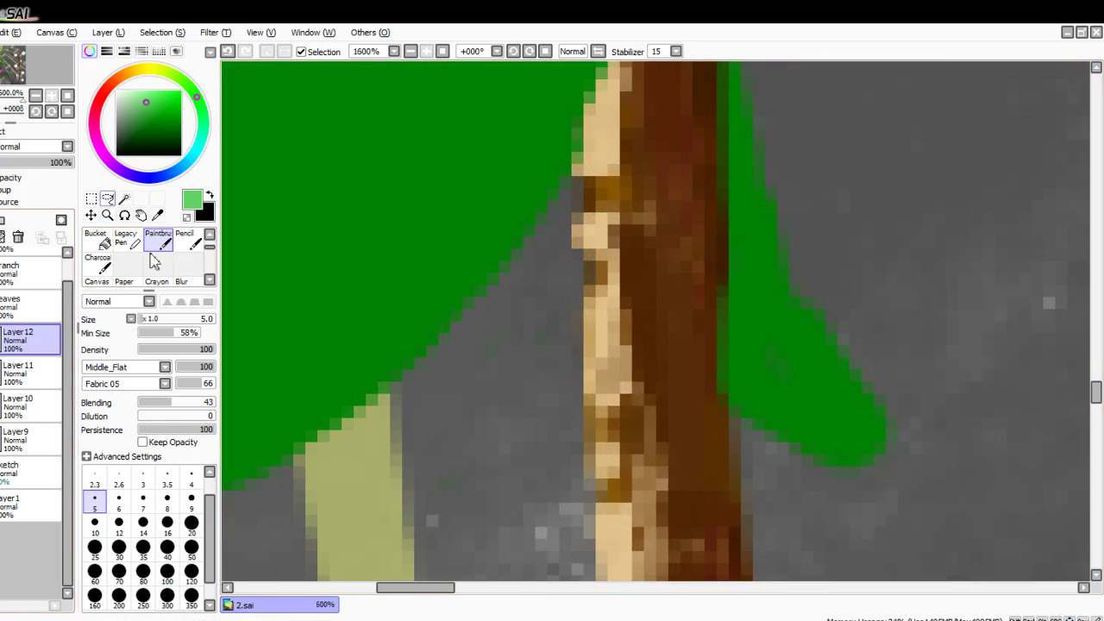
scroll(38, 348, up, 1)
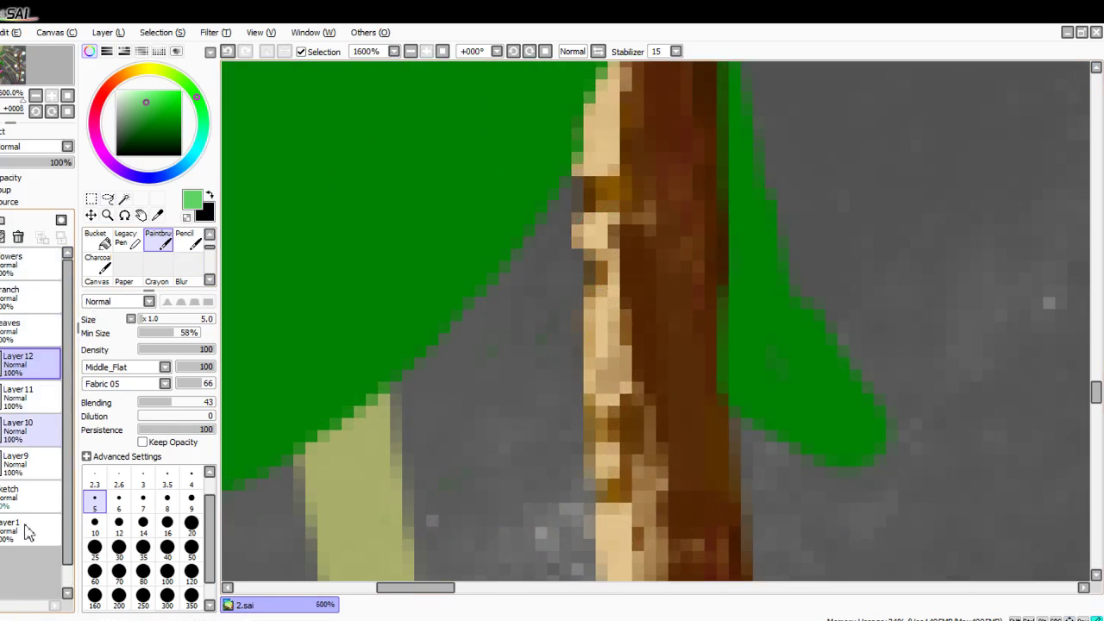
click(26, 397)
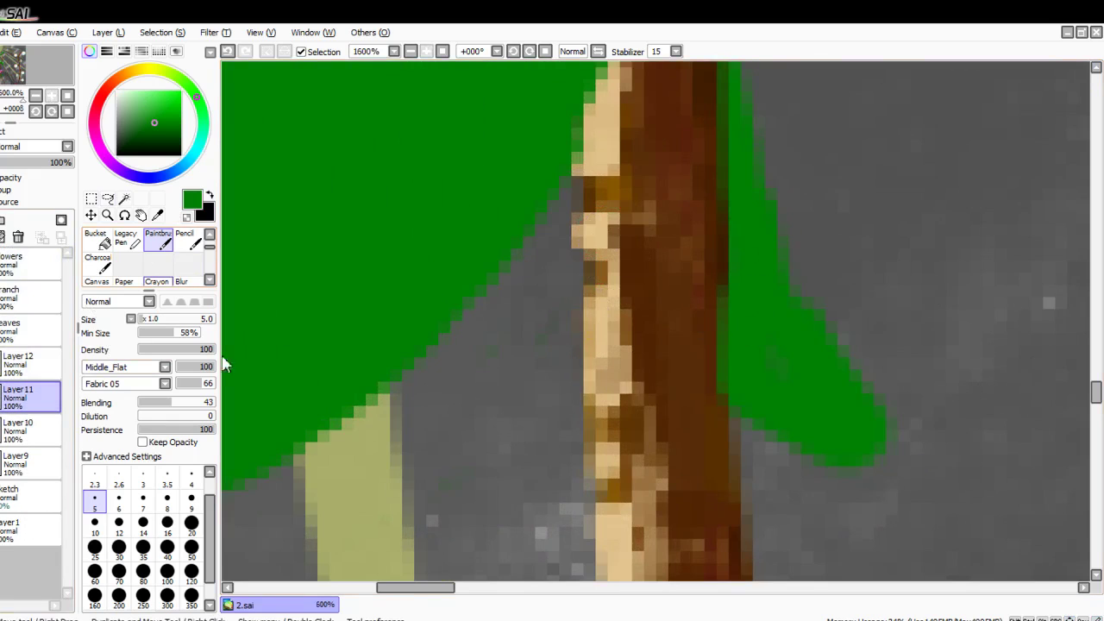
scroll(129, 269, up, 2)
click(92, 215)
click(97, 239)
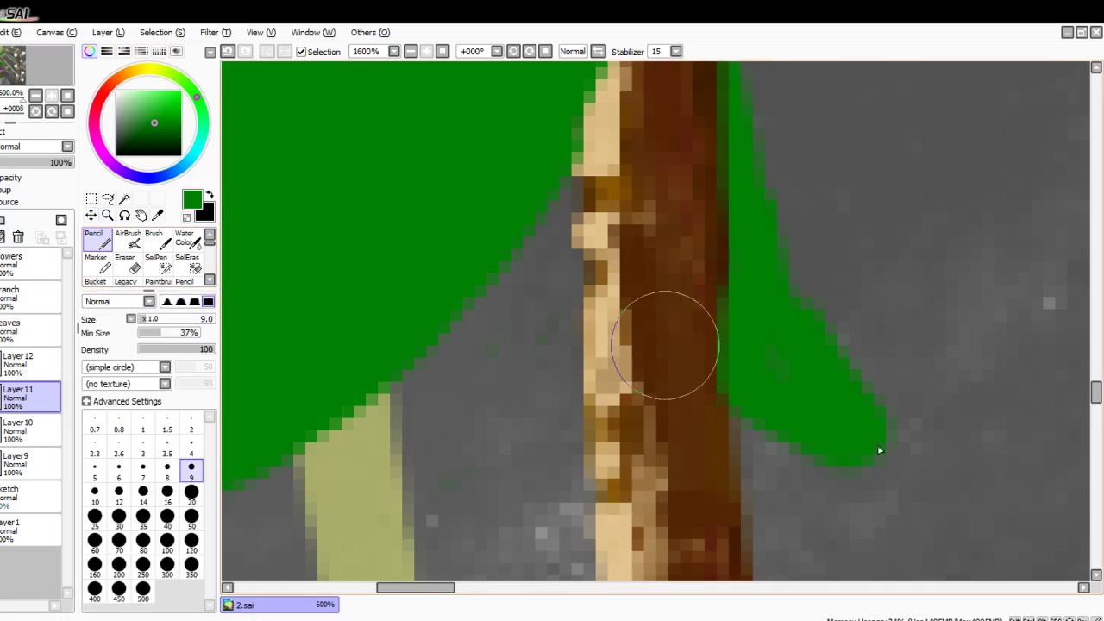
Step: Try to extend the third pair's right leaf across the stem with the size 9 Pencil, and undo the strokes
mouse_move(682, 354)
mouse_down()
mouse_move(574, 313)
mouse_move(567, 259)
mouse_move(594, 197)
mouse_move(572, 205)
mouse_move(544, 261)
mouse_move(570, 182)
mouse_move(552, 216)
mouse_up()
drag(639, 342, 733, 363)
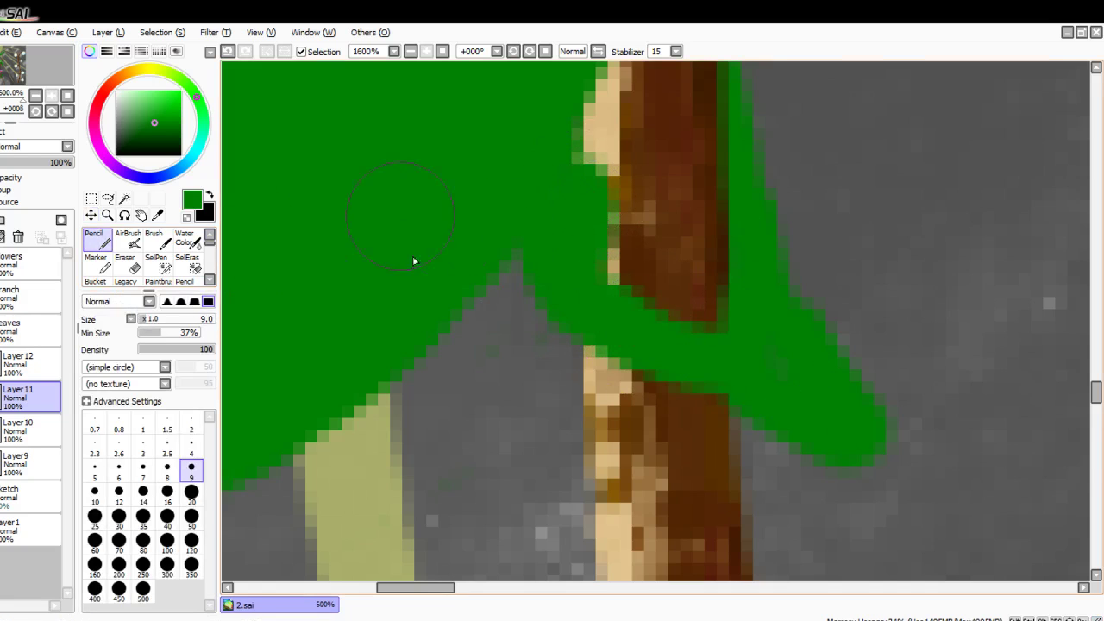
key(ctrl+z)
key(ctrl+z)
key(ctrl+z)
key(ctrl+z)
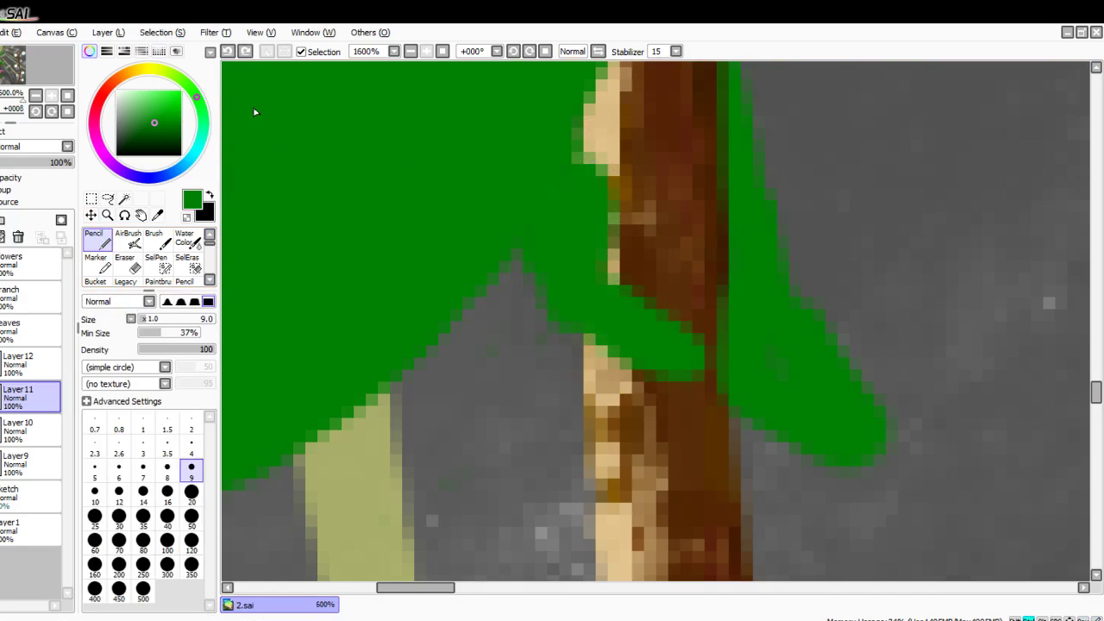
key(ctrl+z)
key(ctrl+z)
key(ctrl+z)
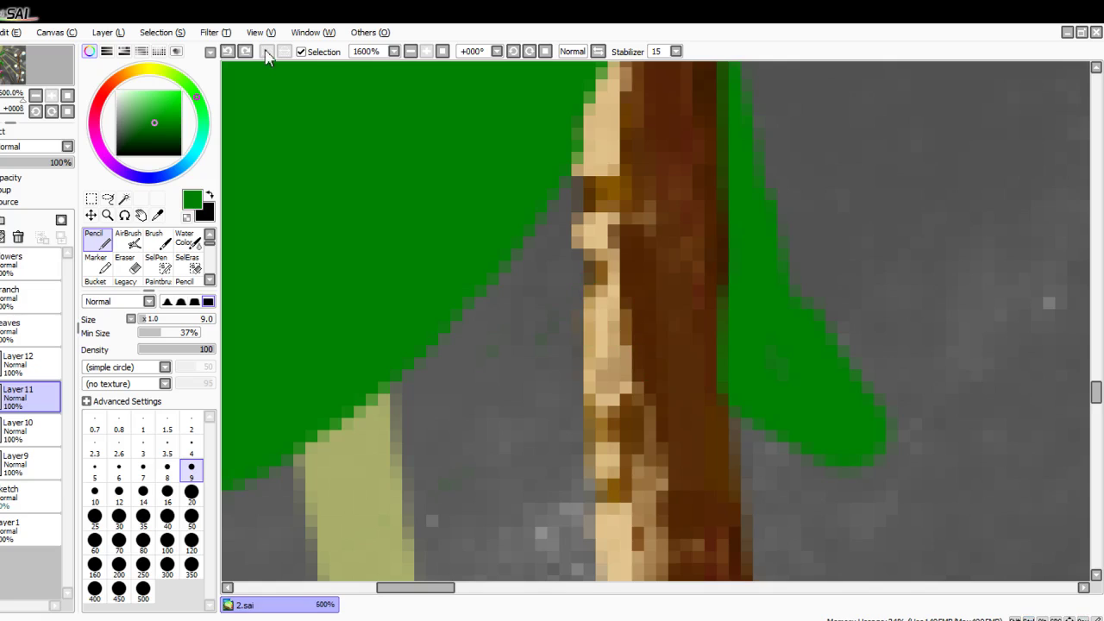
Step: Paint a darker green patch between the third left leaf and the stem with the size 6 Pencil, erasing its overlap on the stem
click(177, 130)
click(119, 470)
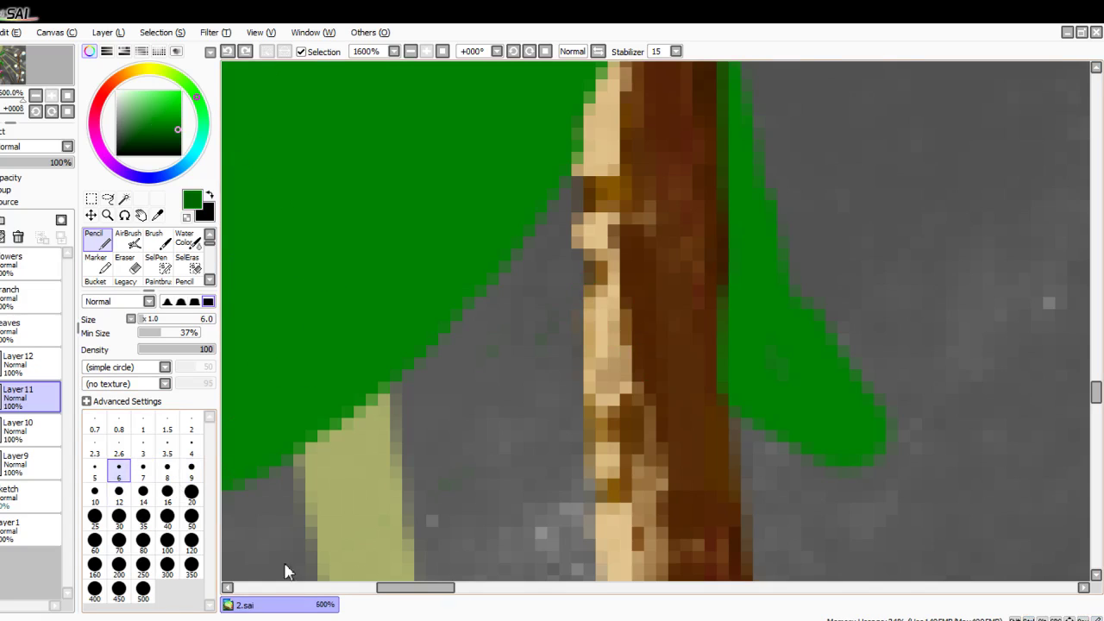
mouse_move(566, 287)
mouse_down()
mouse_move(576, 194)
mouse_move(523, 265)
mouse_move(584, 293)
mouse_move(518, 207)
mouse_up()
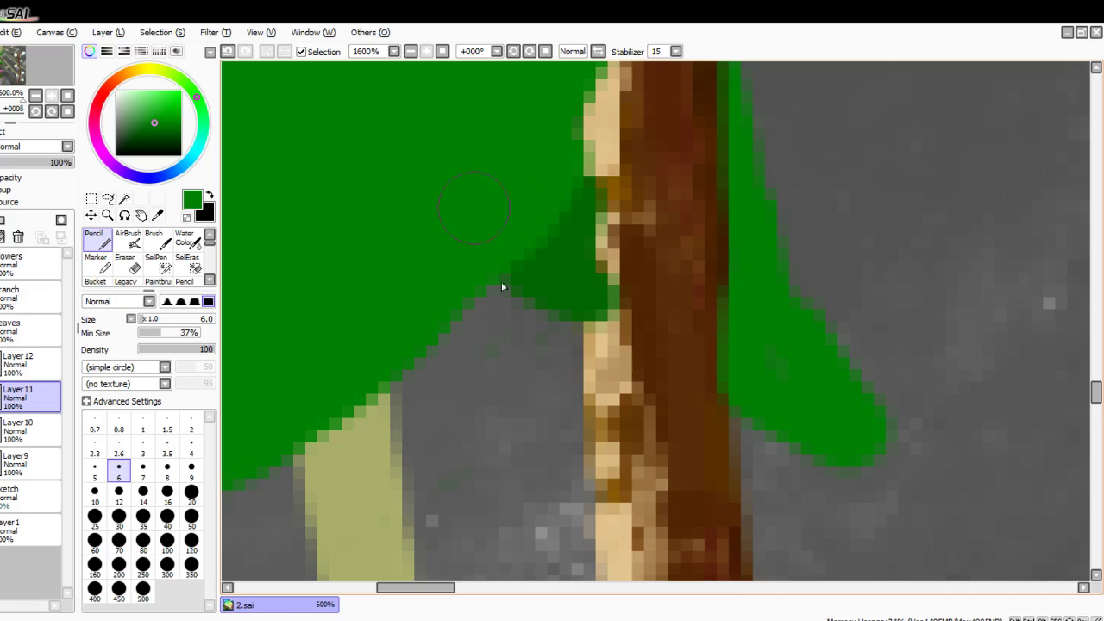
click(125, 263)
mouse_move(611, 172)
mouse_down()
mouse_move(602, 227)
mouse_move(611, 352)
mouse_up()
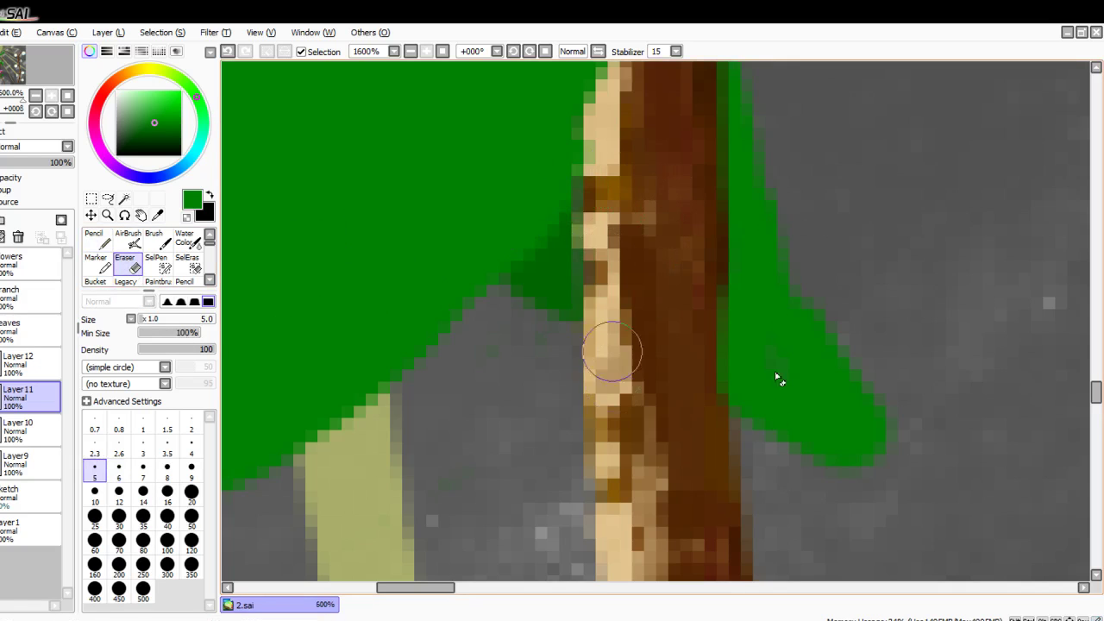
drag(605, 235, 598, 414)
Step: Erase the darker green patch and the small leaf on the stem's right side with the size 5 Eraser
scroll(579, 382, down, 6)
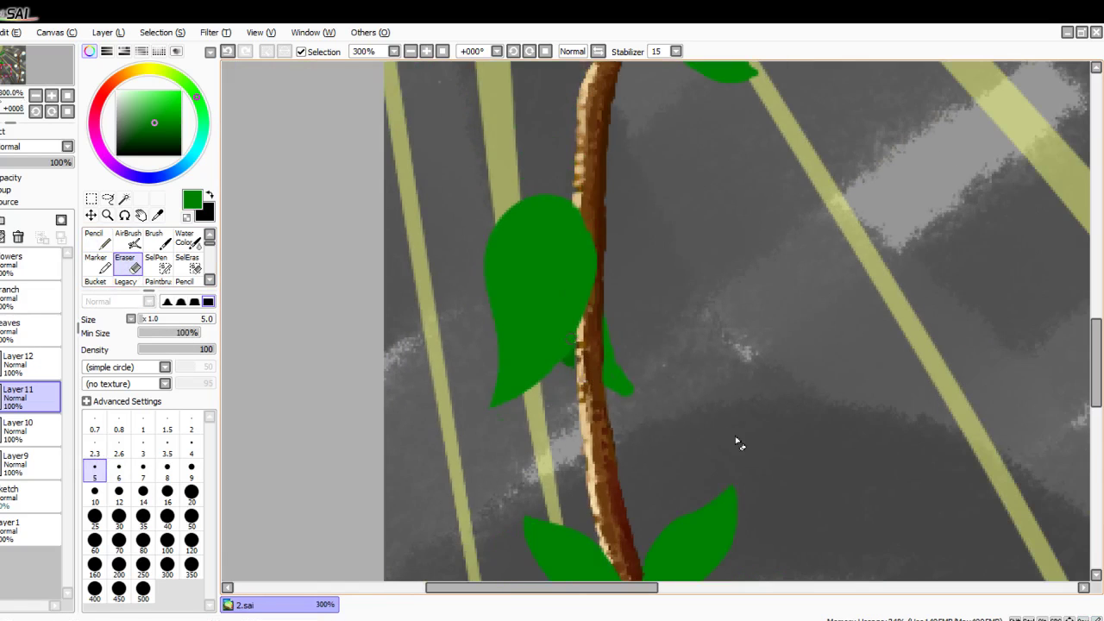
scroll(672, 440, down, 5)
scroll(768, 345, up, 3)
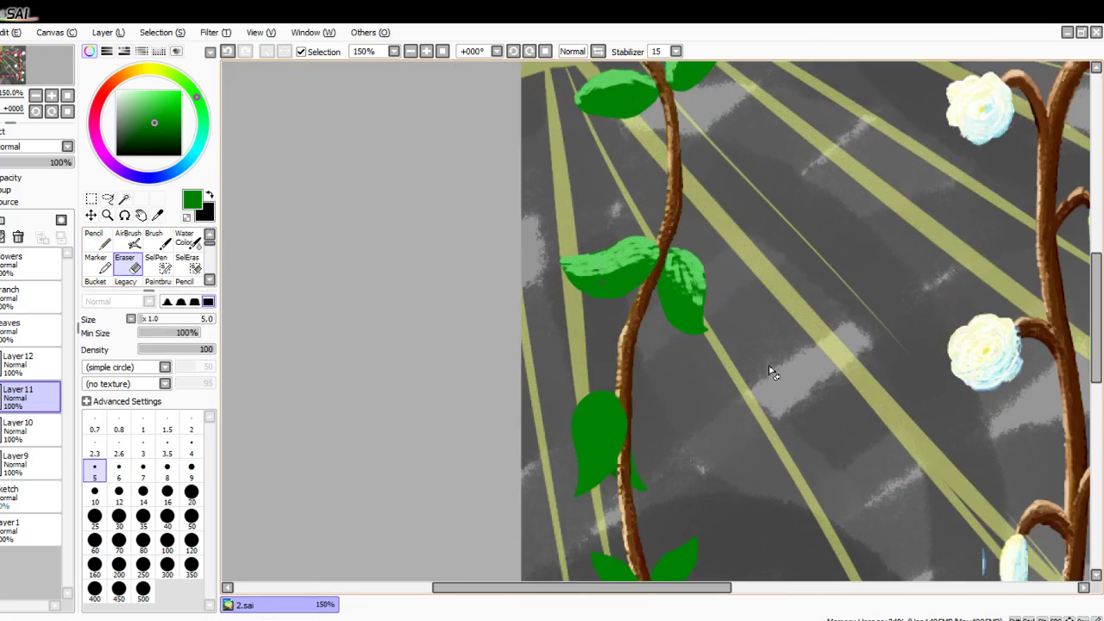
scroll(595, 371, down, 4)
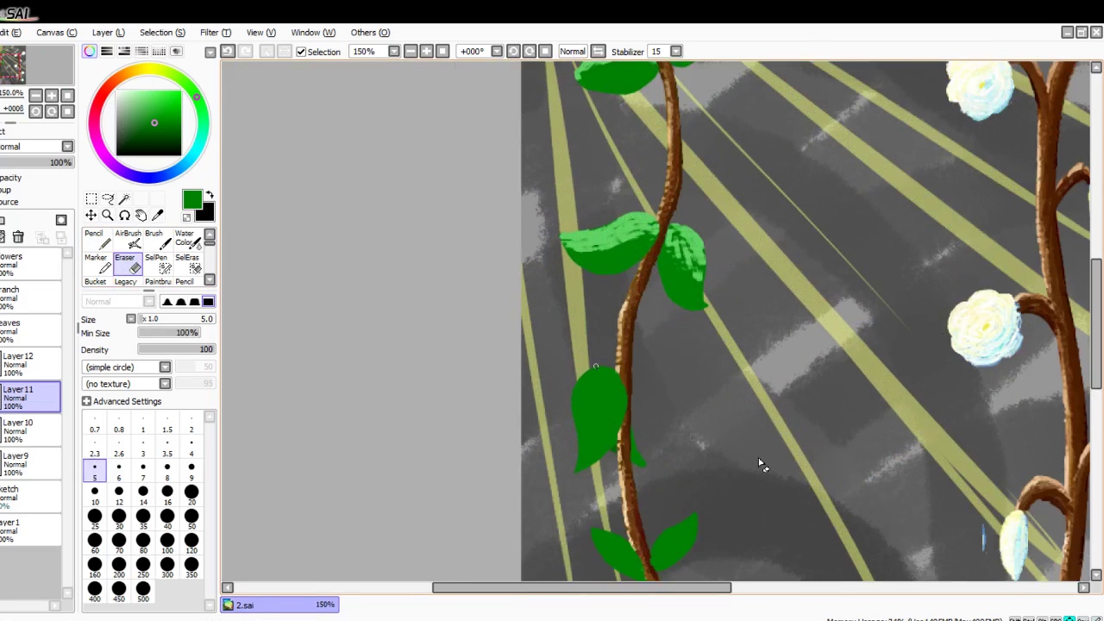
scroll(615, 401, up, 4)
scroll(787, 439, up, 4)
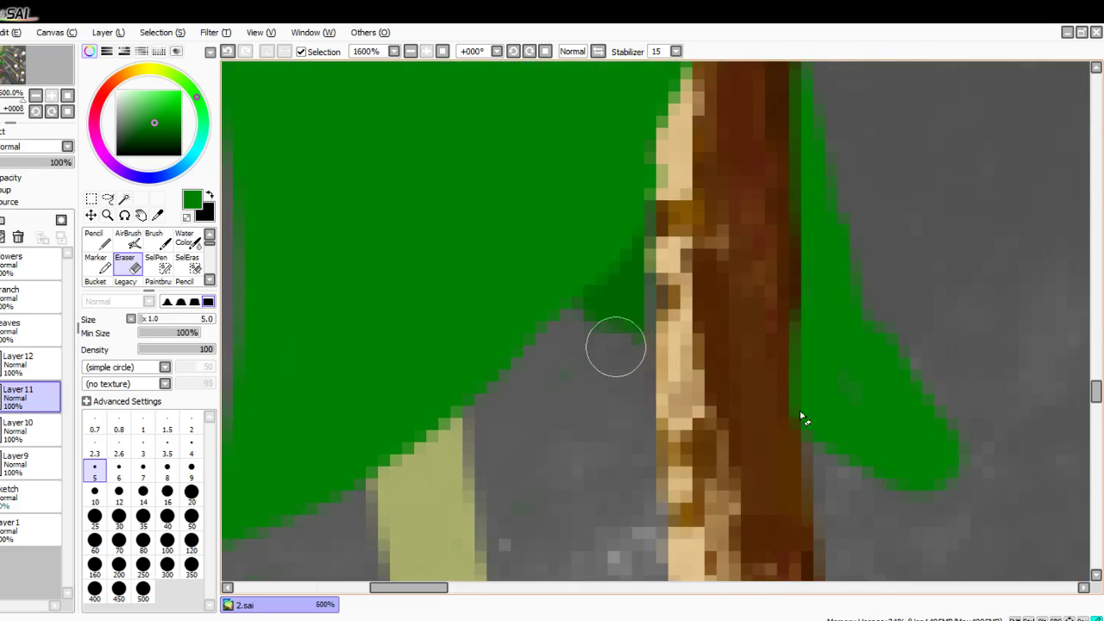
scroll(726, 240, down, 1)
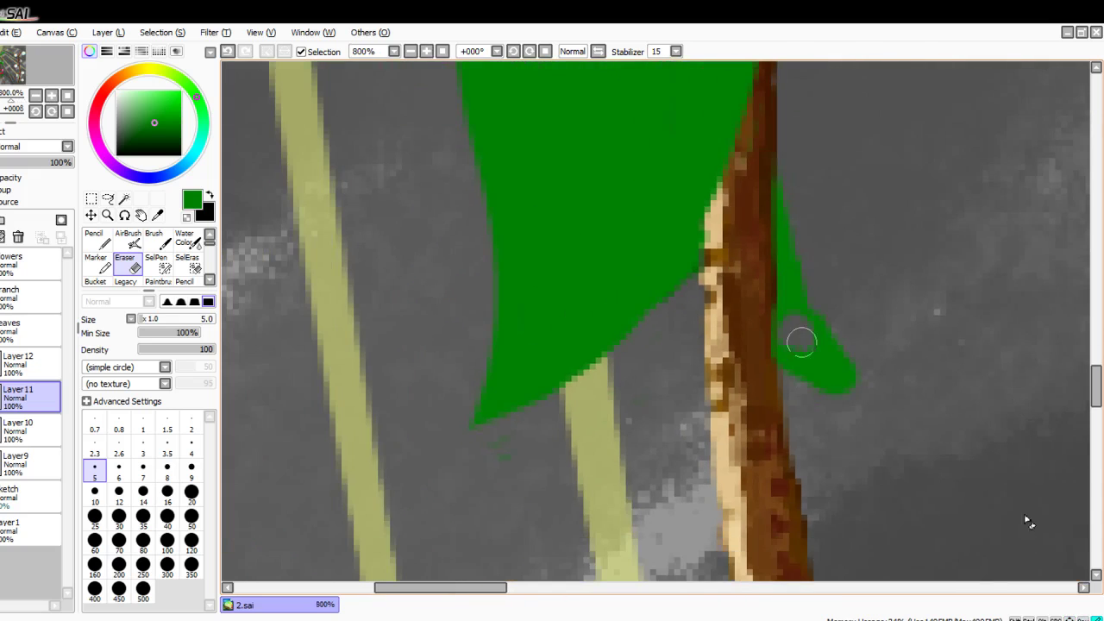
mouse_move(802, 338)
mouse_down()
mouse_move(833, 357)
mouse_move(842, 387)
mouse_move(842, 359)
mouse_move(808, 341)
mouse_up()
mouse_move(790, 256)
mouse_down()
mouse_move(788, 291)
mouse_move(788, 187)
mouse_move(833, 379)
mouse_up()
drag(751, 351, 727, 351)
Step: Outline and fill a new larger dark green leaf on the stem's right side with the size 6 Pencil
key(Right)
key(Right)
key(Right)
key(Right)
key(Right)
key(Right)
key(Right)
key(Right)
key(Right)
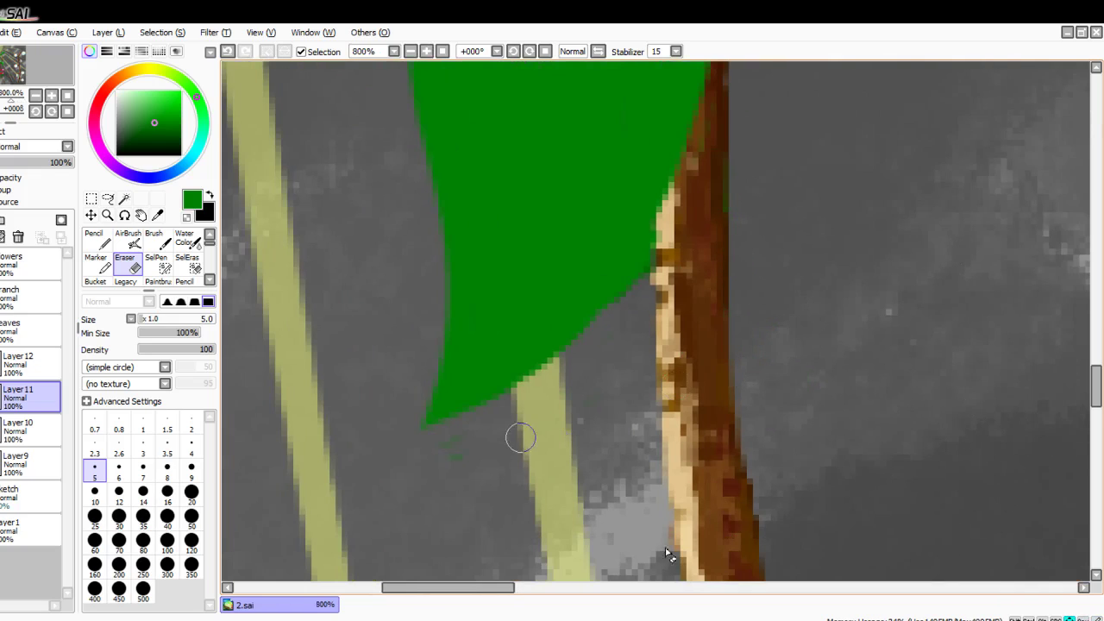
key(Up)
key(Up)
key(Up)
key(Up)
key(Up)
click(105, 236)
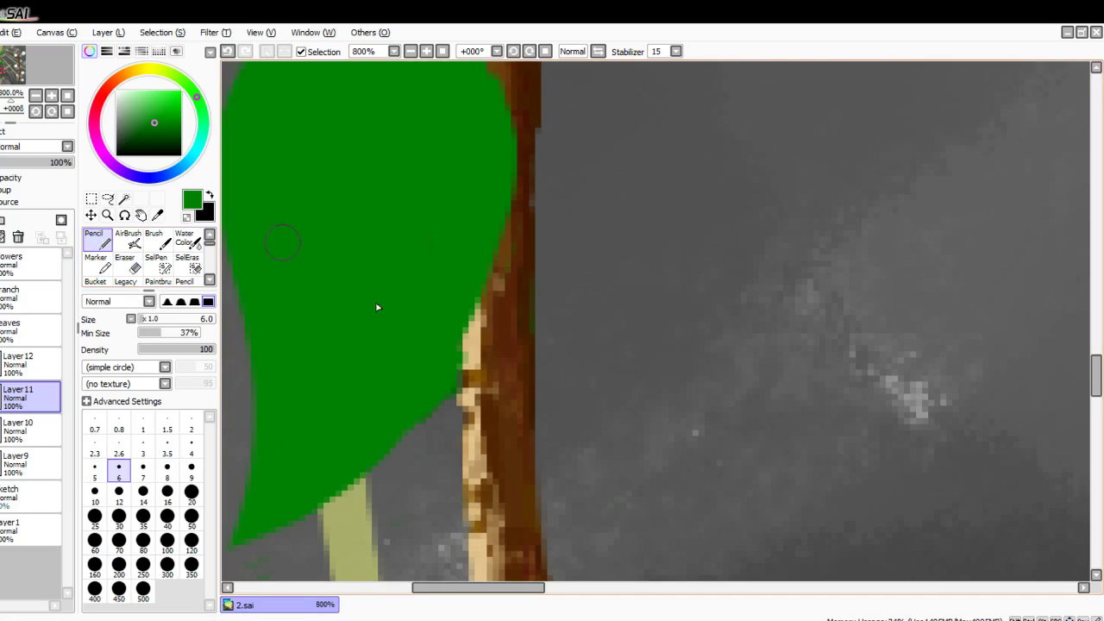
scroll(636, 167, down, 2)
scroll(584, 138, up, 1)
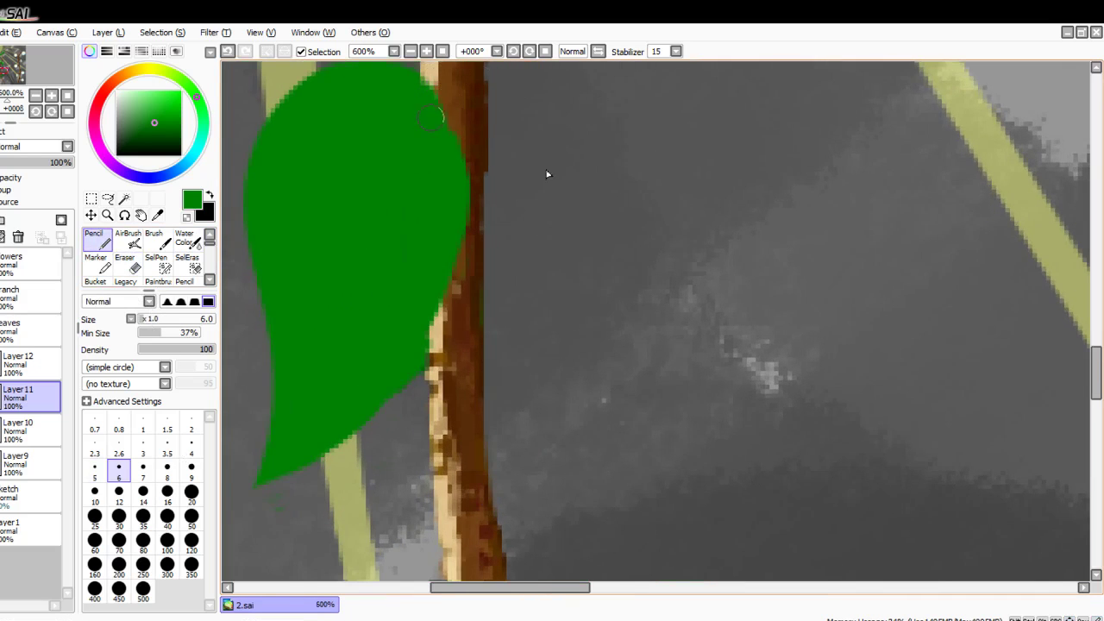
mouse_move(473, 369)
mouse_down()
mouse_move(596, 454)
mouse_move(557, 369)
mouse_up()
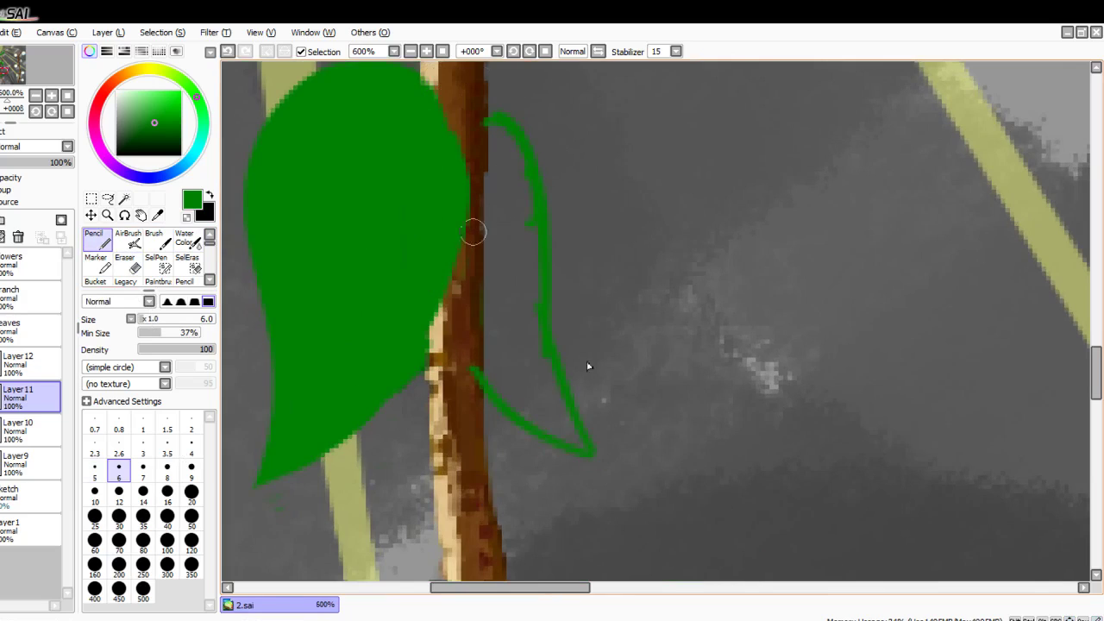
mouse_move(494, 141)
mouse_down()
mouse_move(488, 248)
mouse_move(493, 182)
mouse_move(505, 296)
mouse_move(485, 283)
mouse_move(488, 394)
mouse_move(483, 339)
mouse_move(577, 447)
mouse_up()
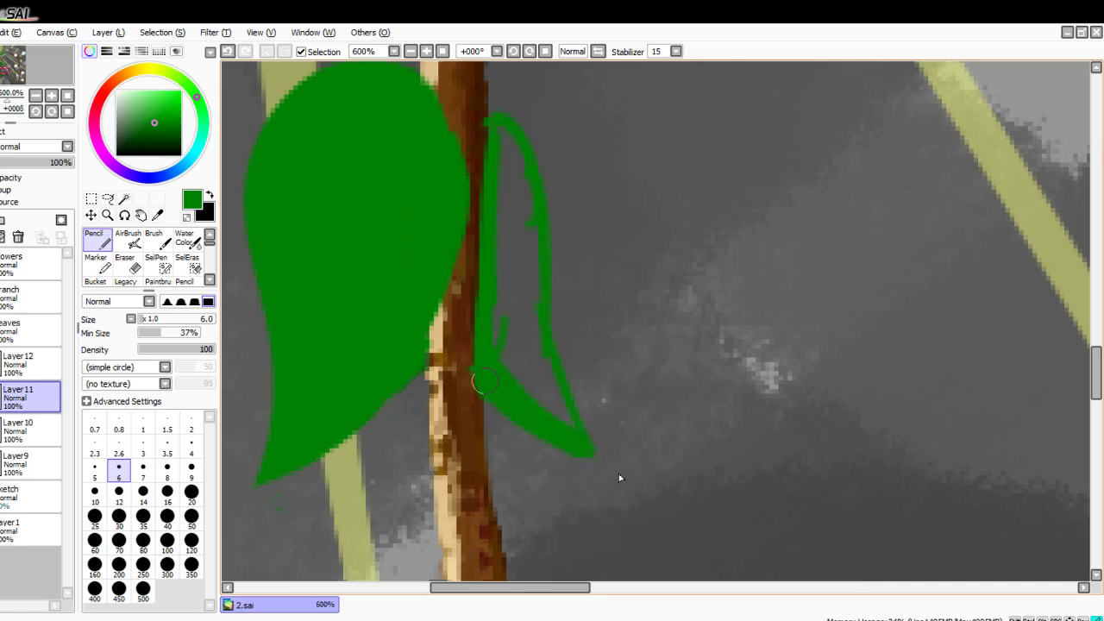
mouse_move(521, 128)
mouse_down()
mouse_move(490, 158)
mouse_move(485, 380)
mouse_up()
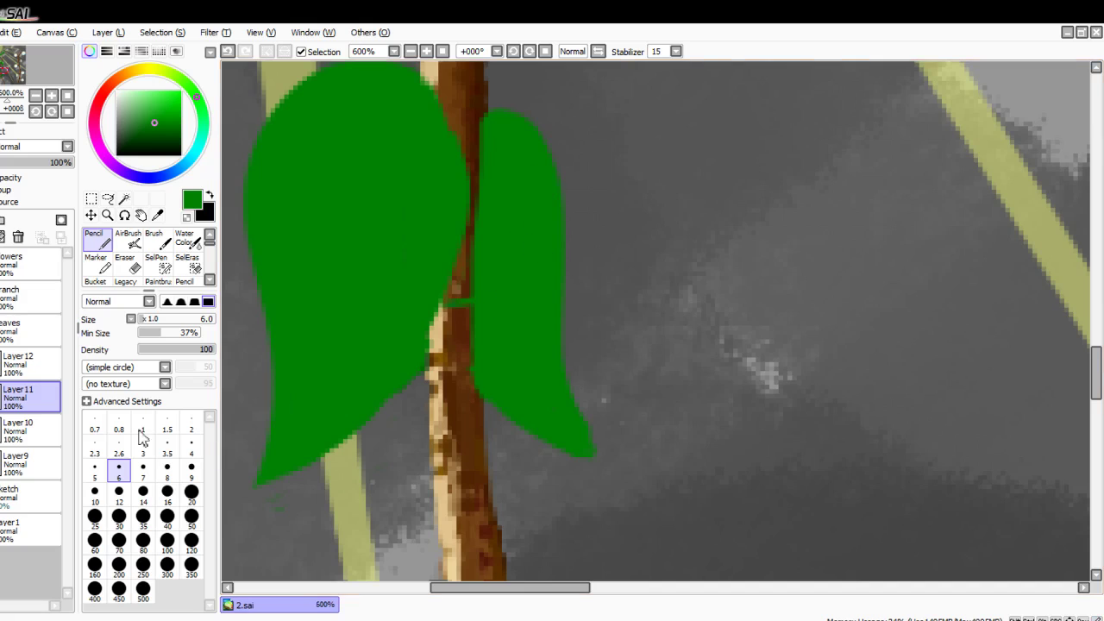
Step: Erase the new leaf's green overlap from the stem with the size 5 Eraser
key(e)
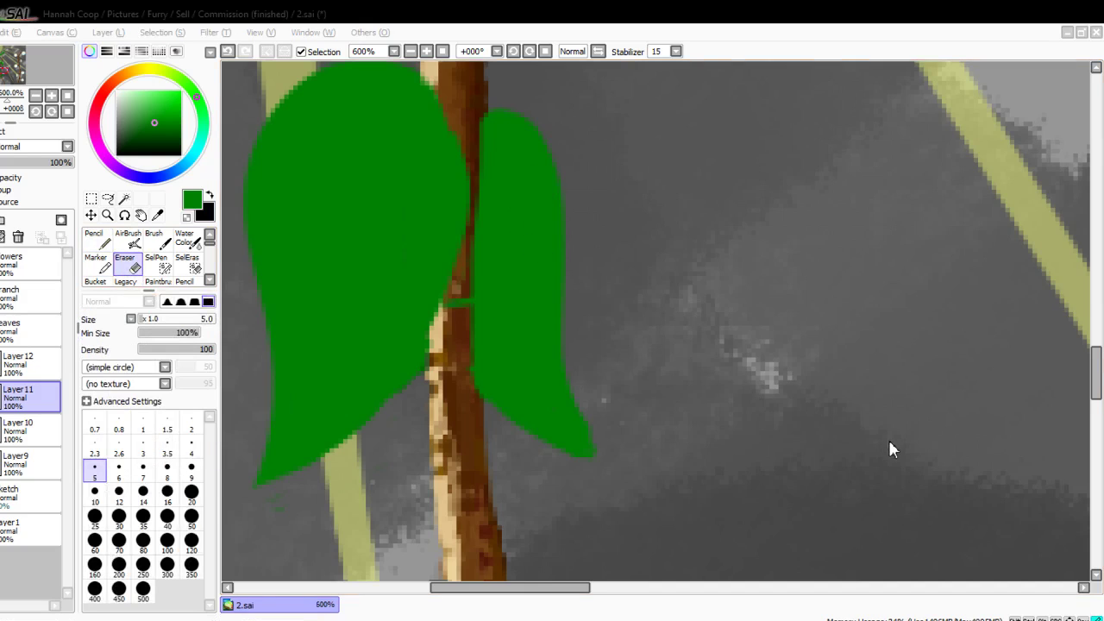
scroll(487, 138, up, 2)
drag(469, 98, 477, 279)
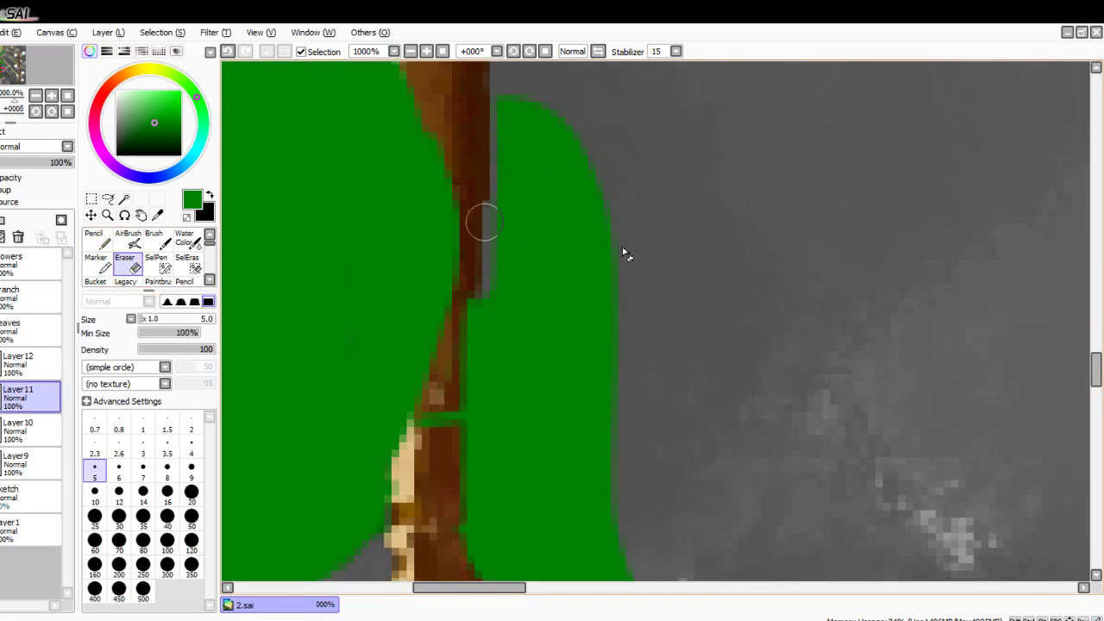
mouse_move(484, 223)
mouse_down()
mouse_move(451, 397)
mouse_move(457, 374)
mouse_move(419, 471)
mouse_move(448, 507)
mouse_move(452, 573)
mouse_up()
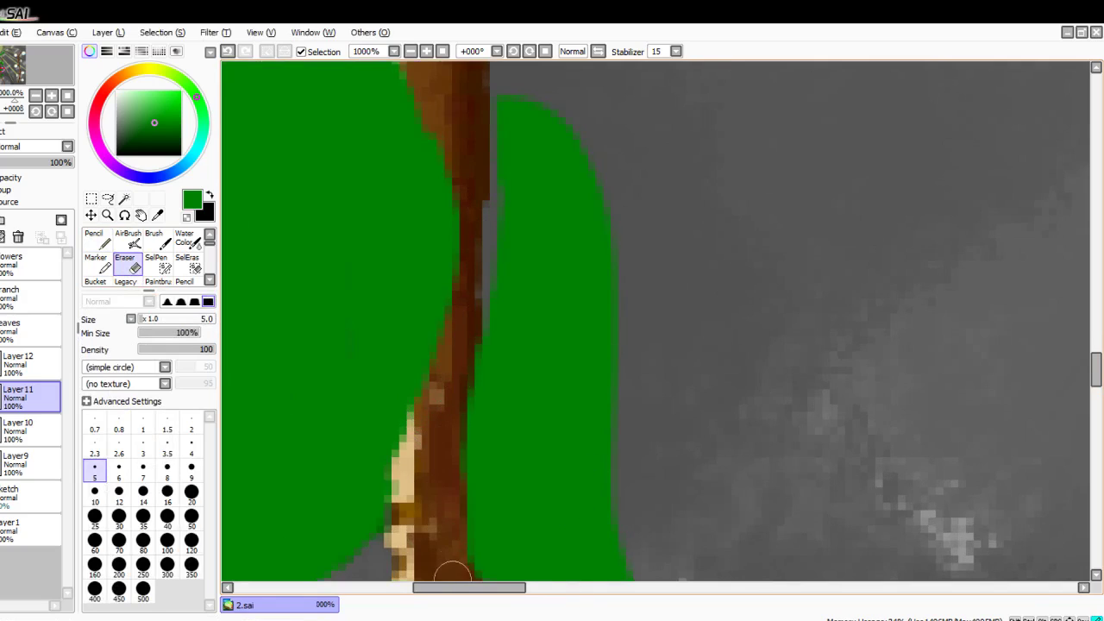
Step: Fill the gap between the new leaf and the stem in dark green with the size 2 Pencil
key(n)
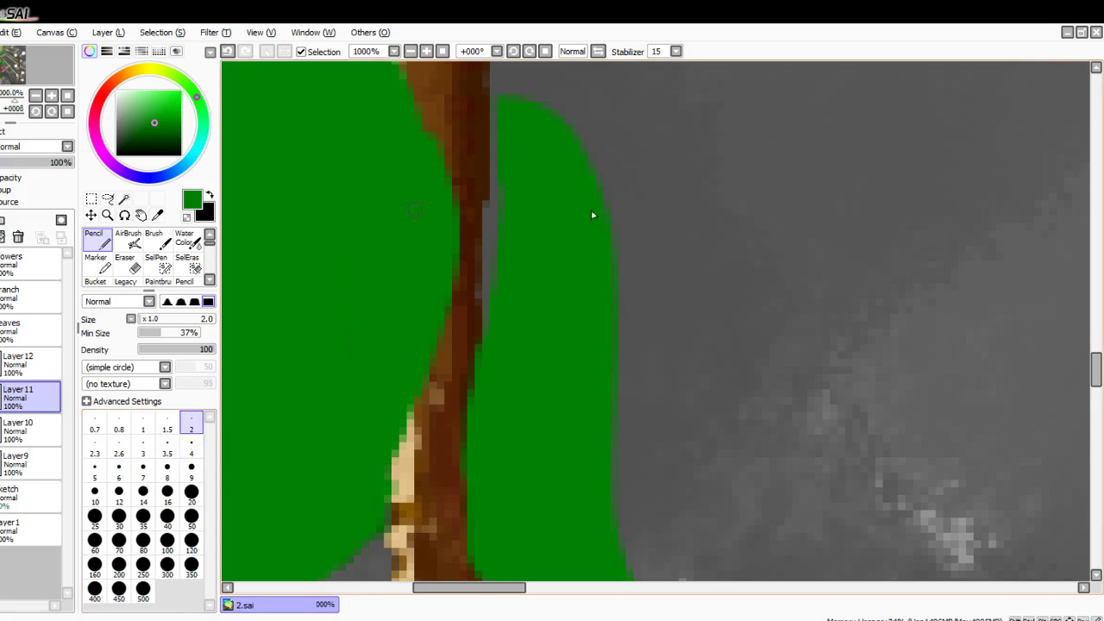
scroll(593, 215, up, 2)
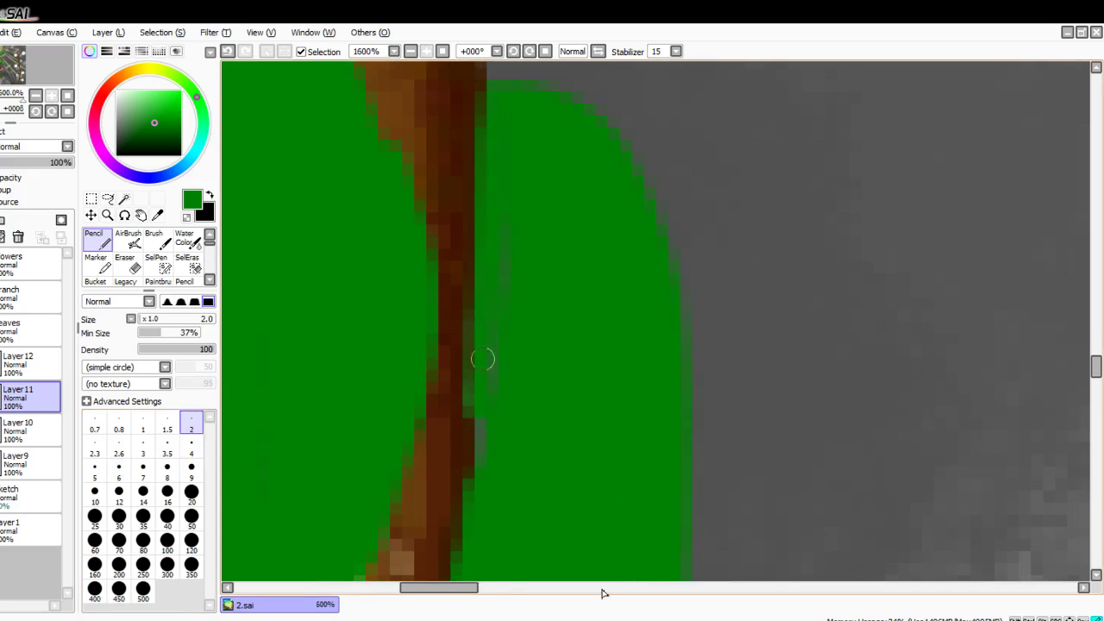
scroll(635, 458, down, 8)
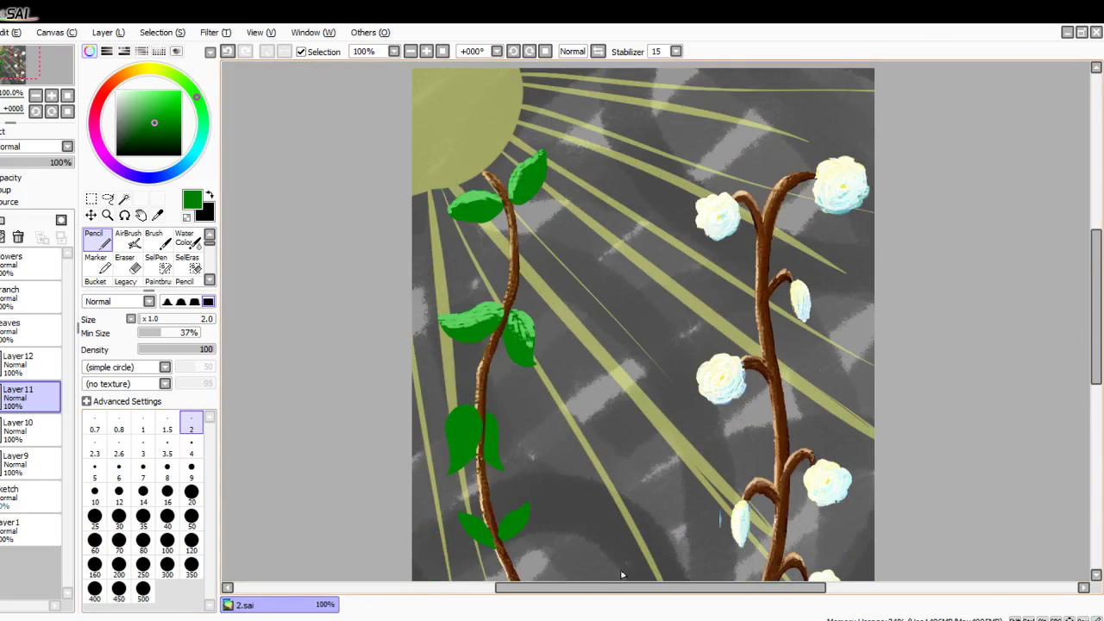
Step: Set up the size 5 Paintbrush on Layer12 with the light green picked from the top left leaf's highlight
scroll(604, 590, down, 4)
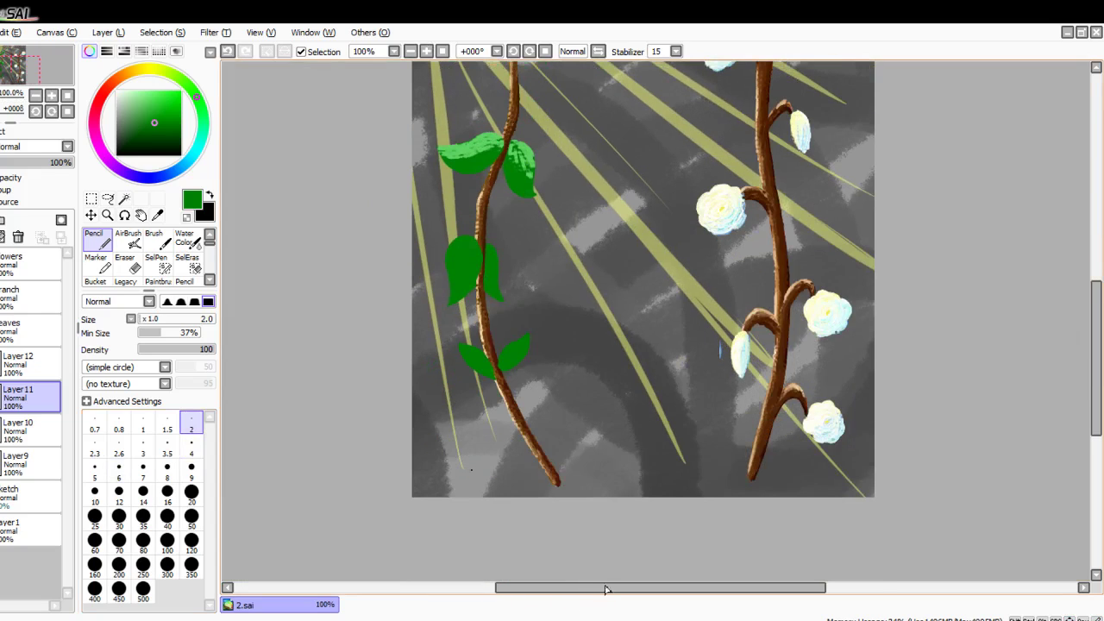
scroll(596, 576, up, 4)
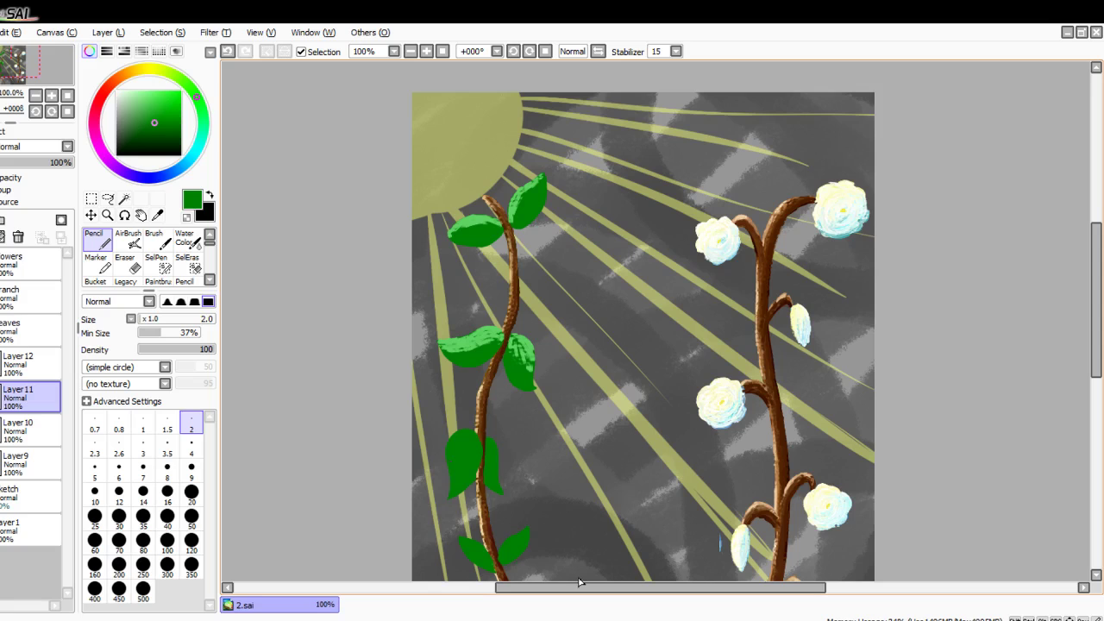
click(26, 362)
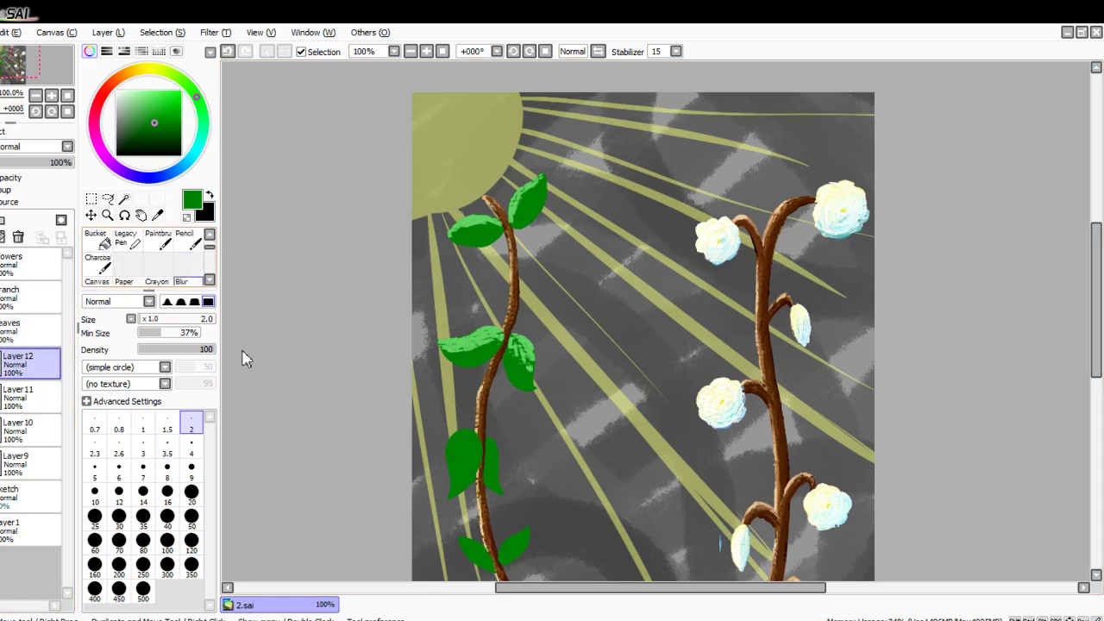
click(158, 241)
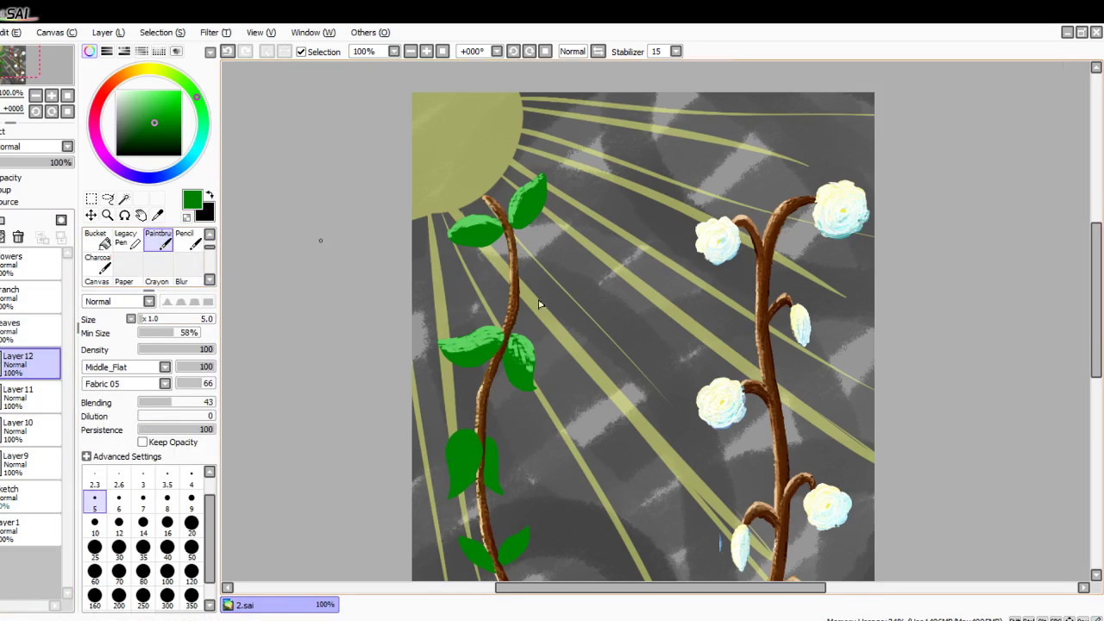
scroll(512, 221, up, 6)
right_click(310, 216)
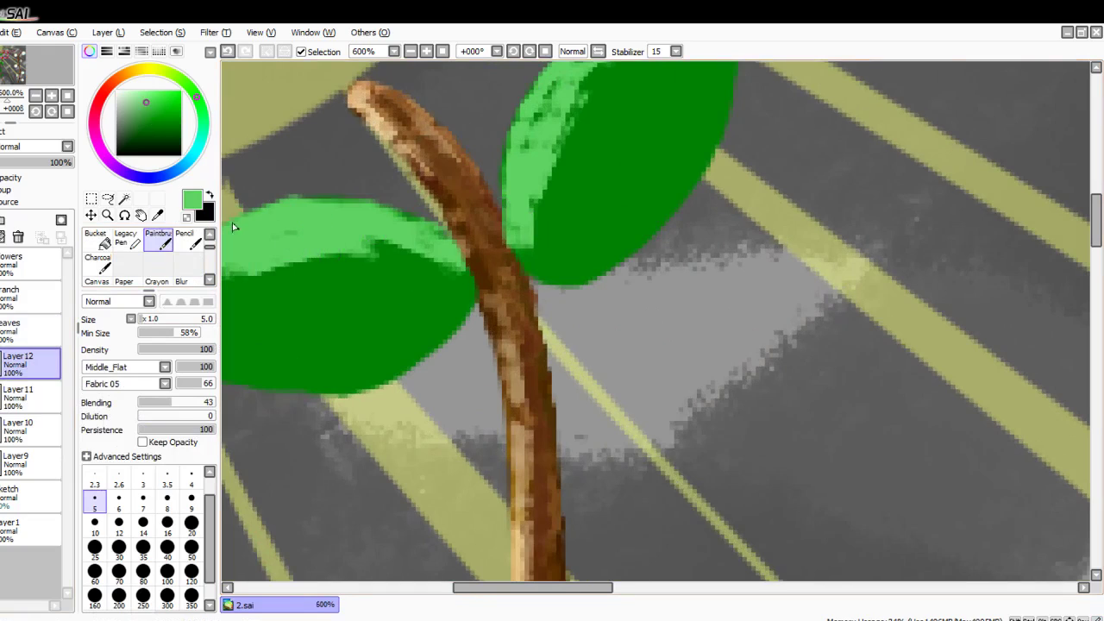
drag(292, 274, 397, 269)
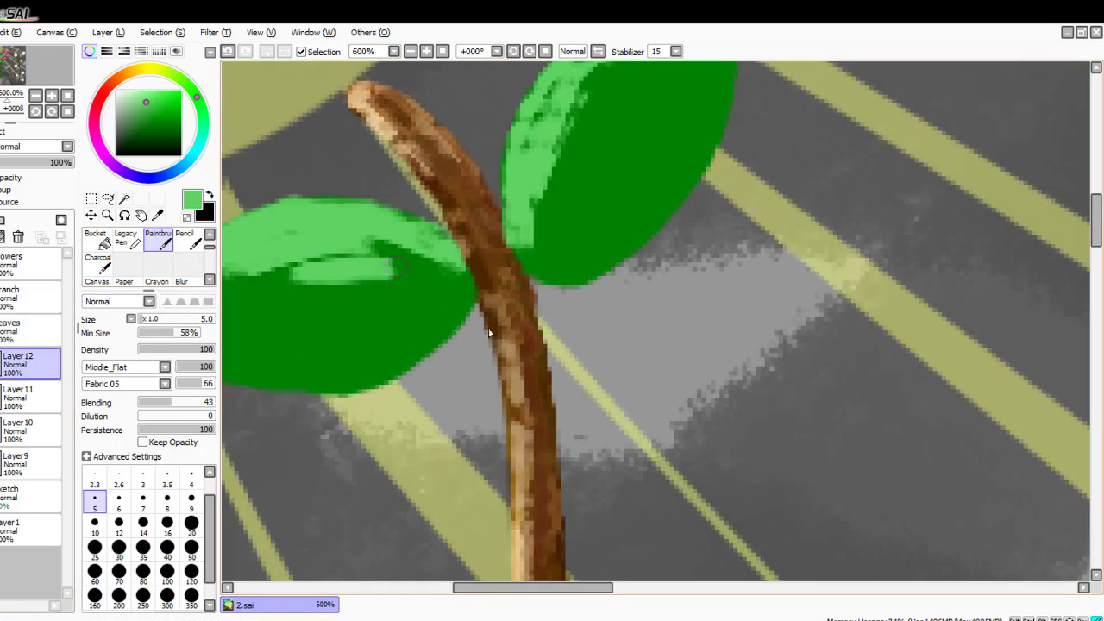
key(ctrl+z)
Step: Paint a light green rim around the top and down the outer edge of the left vine's third-pair left leaf
key(Down)
key(Down)
key(Down)
key(Down)
key(Down)
key(Down)
key(Down)
key(Down)
key(Down)
key(Down)
key(Down)
key(Down)
key(Down)
key(Down)
key(Down)
key(Down)
key(Down)
key(Down)
key(Down)
key(Down)
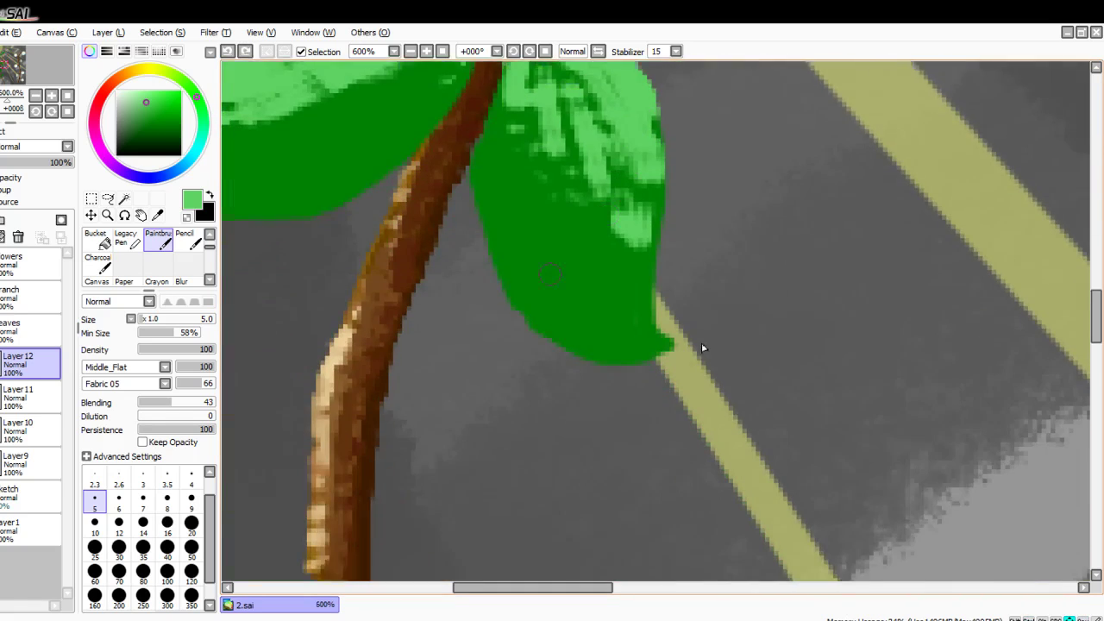
drag(528, 517, 554, 151)
drag(380, 358, 544, 358)
drag(455, 247, 554, 224)
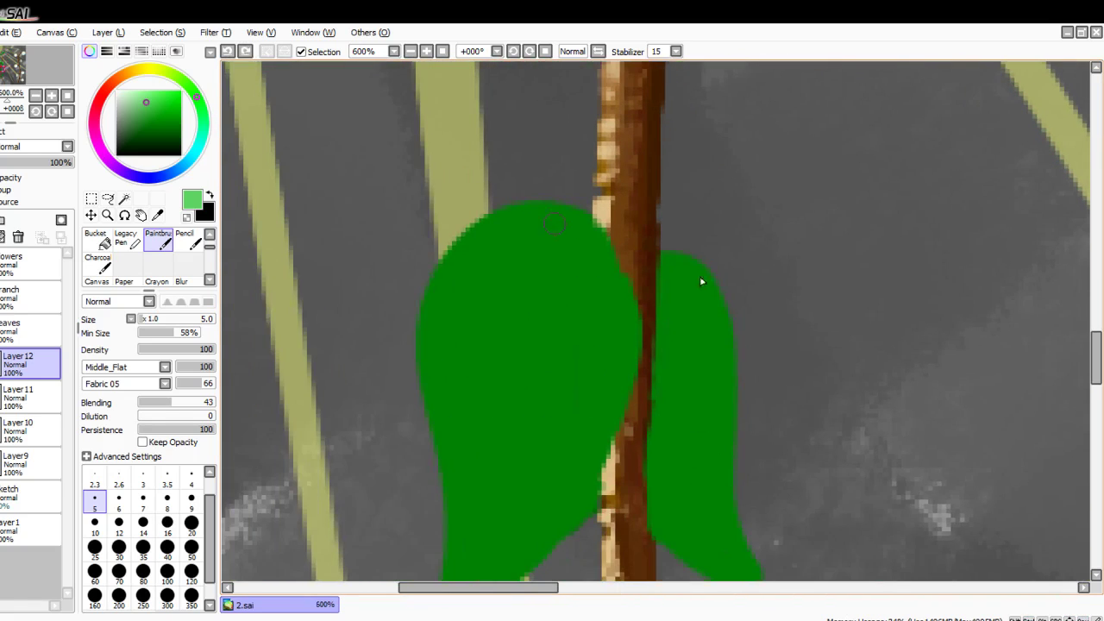
mouse_move(621, 313)
mouse_down()
mouse_move(593, 226)
mouse_move(561, 209)
mouse_move(470, 246)
mouse_up()
mouse_move(548, 222)
mouse_down()
mouse_move(464, 250)
mouse_move(434, 322)
mouse_move(438, 394)
mouse_up()
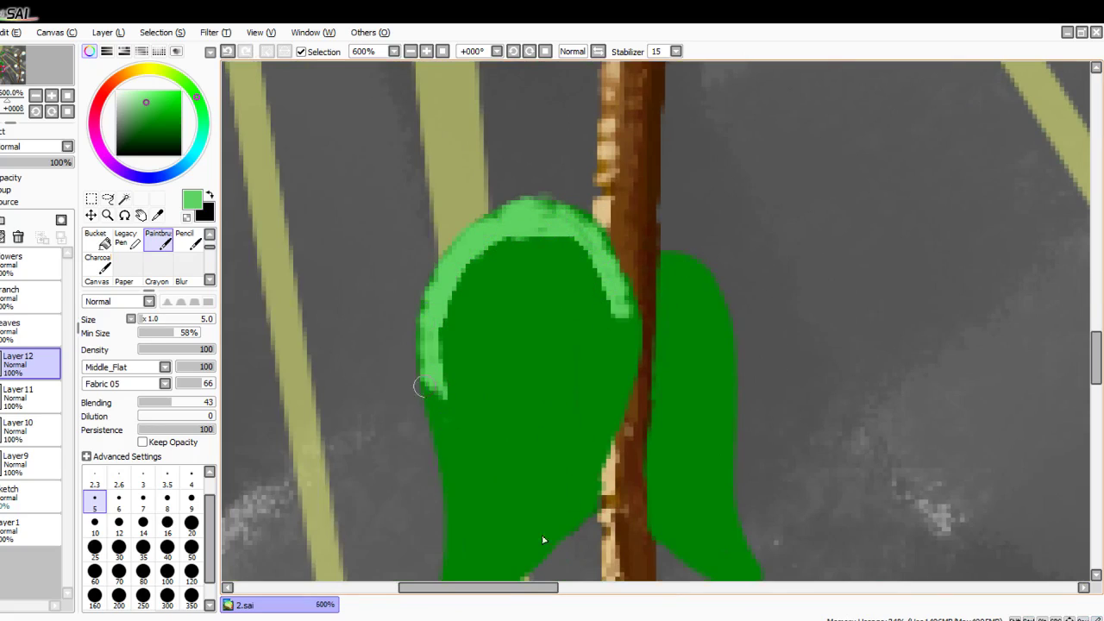
key(Down)
scroll(438, 501, up, 1)
scroll(414, 431, down, 1)
scroll(432, 440, down, 4)
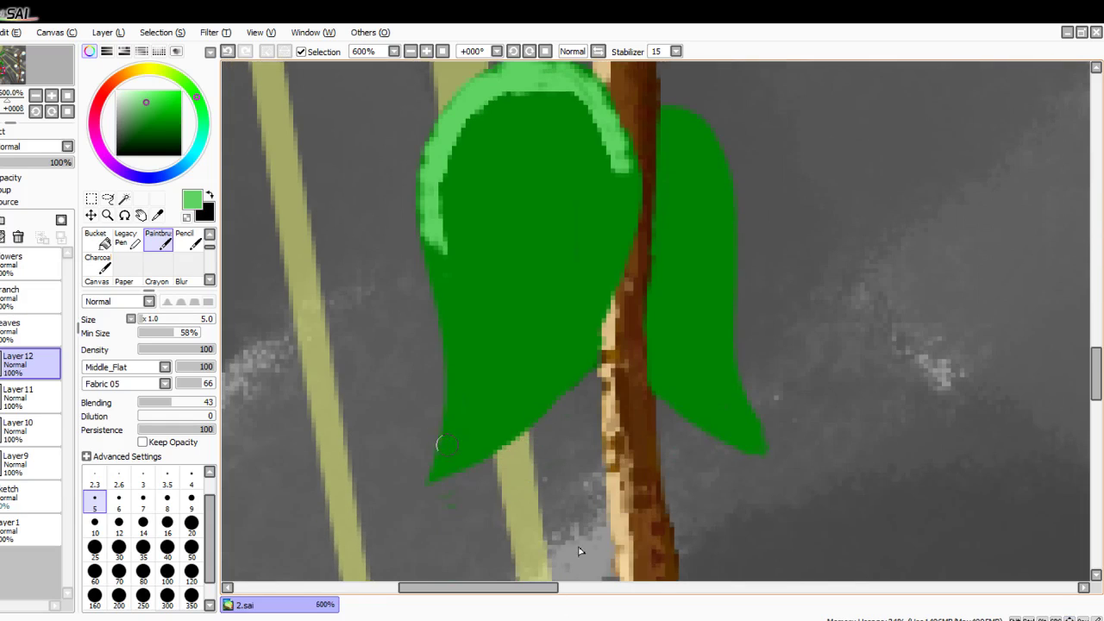
mouse_move(429, 457)
mouse_down()
mouse_move(453, 389)
mouse_move(427, 250)
mouse_move(438, 483)
mouse_up()
drag(436, 469, 526, 359)
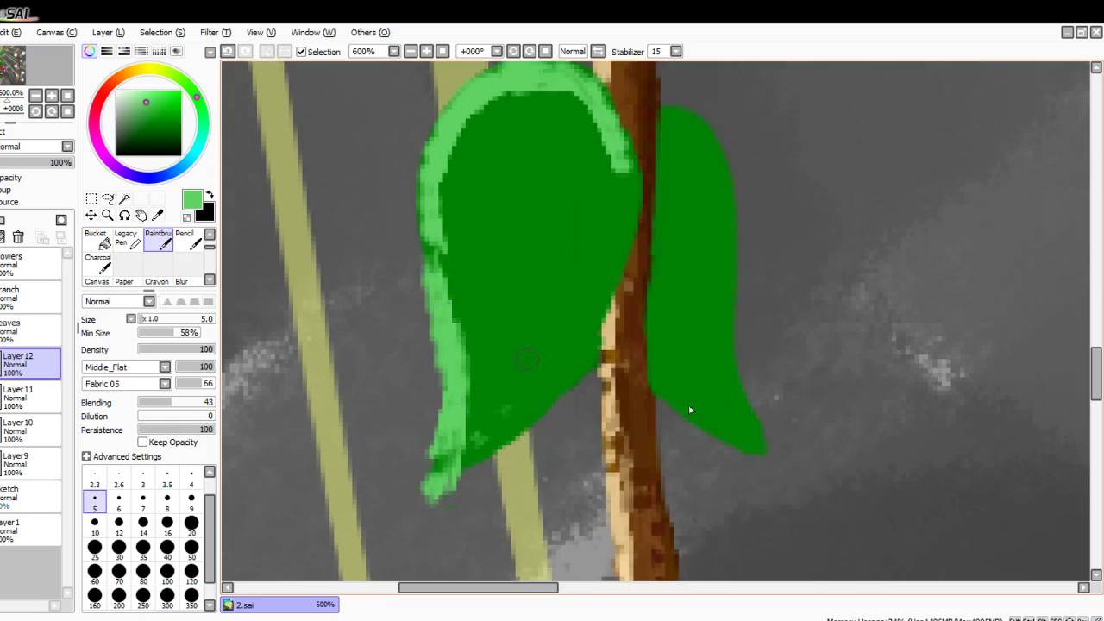
Step: Widen the light green highlight across the upper and outer part of the third pair's left leaf
mouse_move(554, 123)
mouse_down()
mouse_move(516, 187)
mouse_move(471, 377)
mouse_up()
mouse_move(457, 297)
mouse_down()
mouse_move(557, 114)
mouse_move(492, 131)
mouse_up()
drag(533, 100, 443, 228)
mouse_move(459, 158)
mouse_down()
mouse_move(573, 106)
mouse_move(444, 248)
mouse_move(479, 366)
mouse_up()
Step: Paint a light green highlight over the upper half of the third pair's right leaf
mouse_move(678, 102)
mouse_down()
mouse_move(703, 143)
mouse_move(732, 209)
mouse_up()
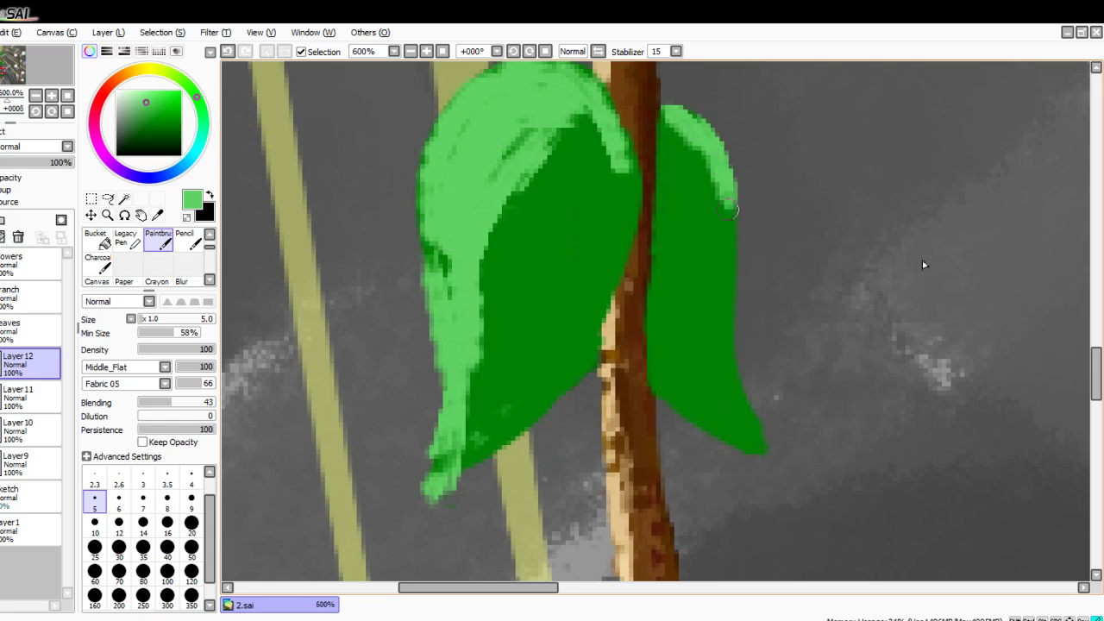
drag(680, 106, 659, 195)
drag(681, 153, 730, 283)
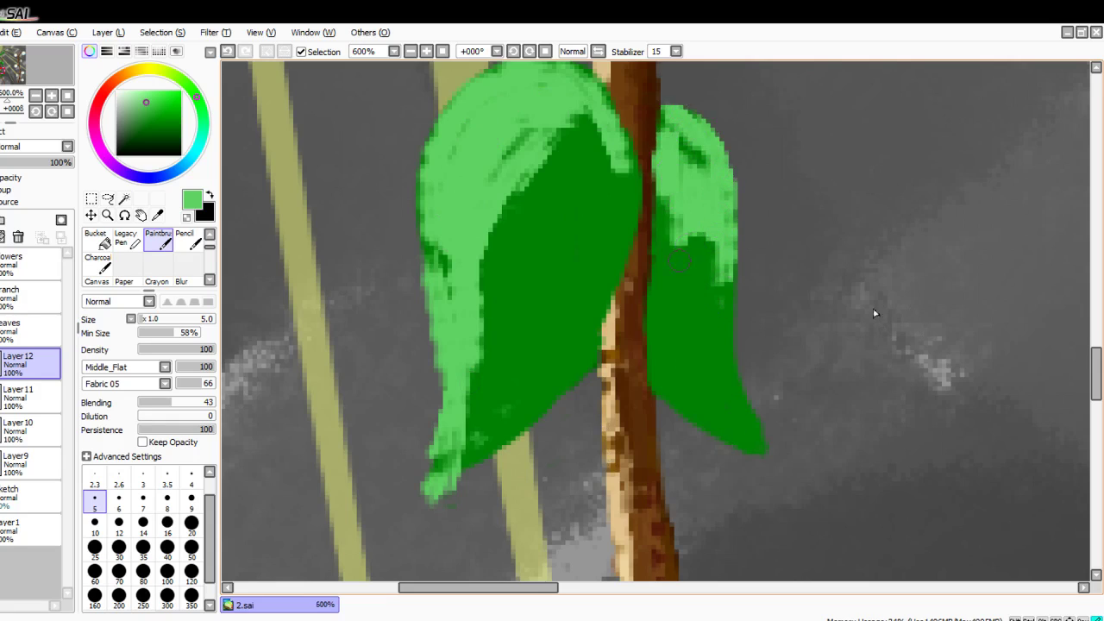
Step: Paint a light green highlight along the upper half of the lowest pair's left leaf, from tip to stem
scroll(873, 309, down, 8)
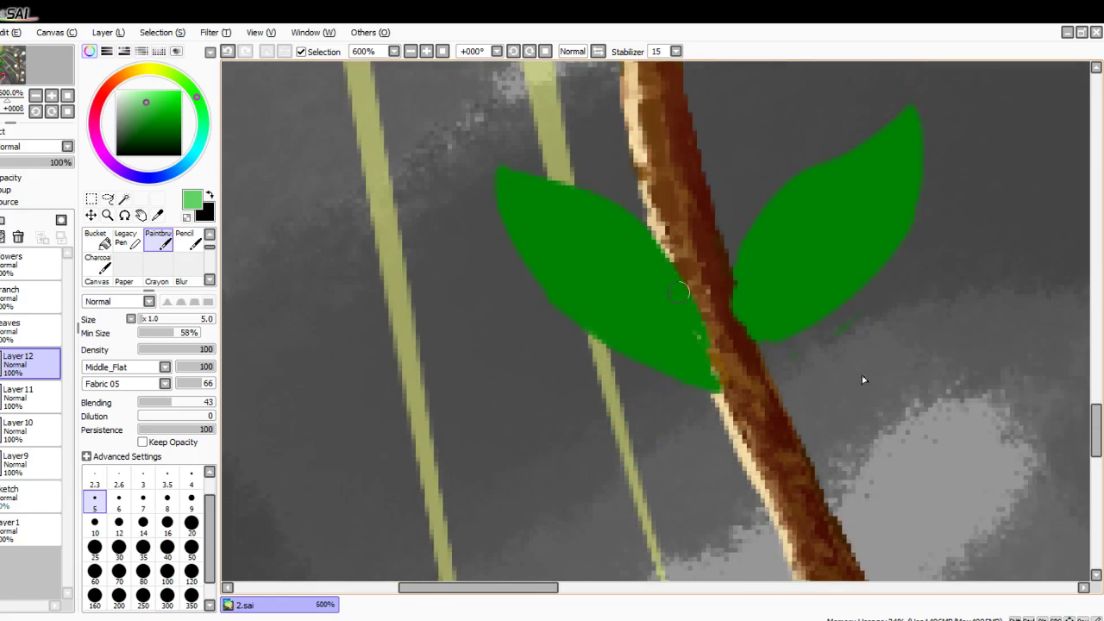
mouse_move(707, 337)
mouse_down()
mouse_move(601, 208)
mouse_move(647, 228)
mouse_move(541, 176)
mouse_up()
mouse_move(635, 229)
mouse_down()
mouse_move(500, 169)
mouse_move(513, 169)
mouse_move(571, 244)
mouse_move(509, 165)
mouse_move(643, 280)
mouse_up()
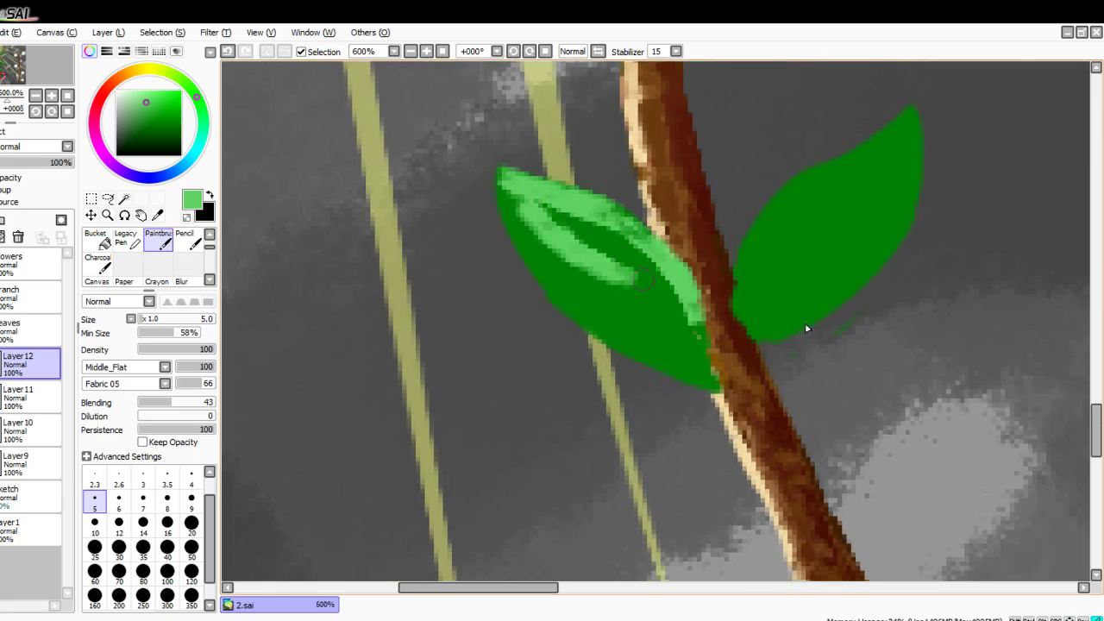
drag(507, 211, 664, 285)
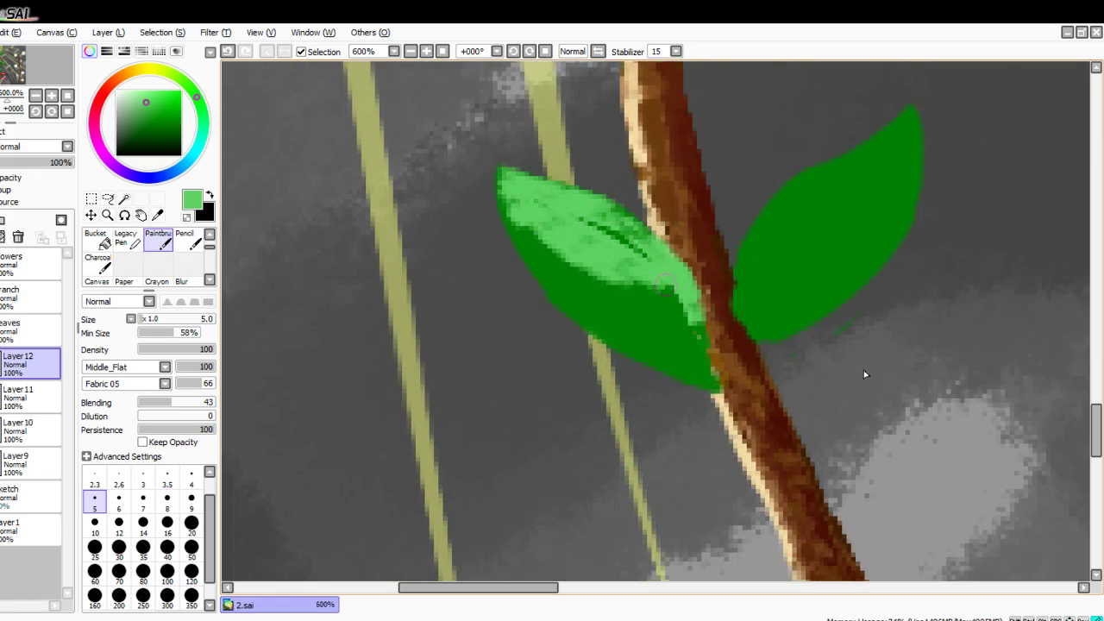
drag(630, 250, 688, 328)
drag(590, 222, 673, 333)
mouse_move(682, 323)
mouse_down()
mouse_move(706, 355)
mouse_move(697, 361)
mouse_up()
Step: Paint a light green highlight along the upper edge of the lowest pair's right leaf
key(Right)
mouse_move(704, 282)
mouse_down()
mouse_move(776, 172)
mouse_move(888, 114)
mouse_move(854, 180)
mouse_move(766, 236)
mouse_move(731, 283)
mouse_up()
mouse_move(850, 168)
mouse_down()
mouse_move(791, 198)
mouse_move(731, 271)
mouse_up()
Step: Change the drawing colour to a darker green
scroll(916, 390, down, 10)
scroll(875, 239, up, 3)
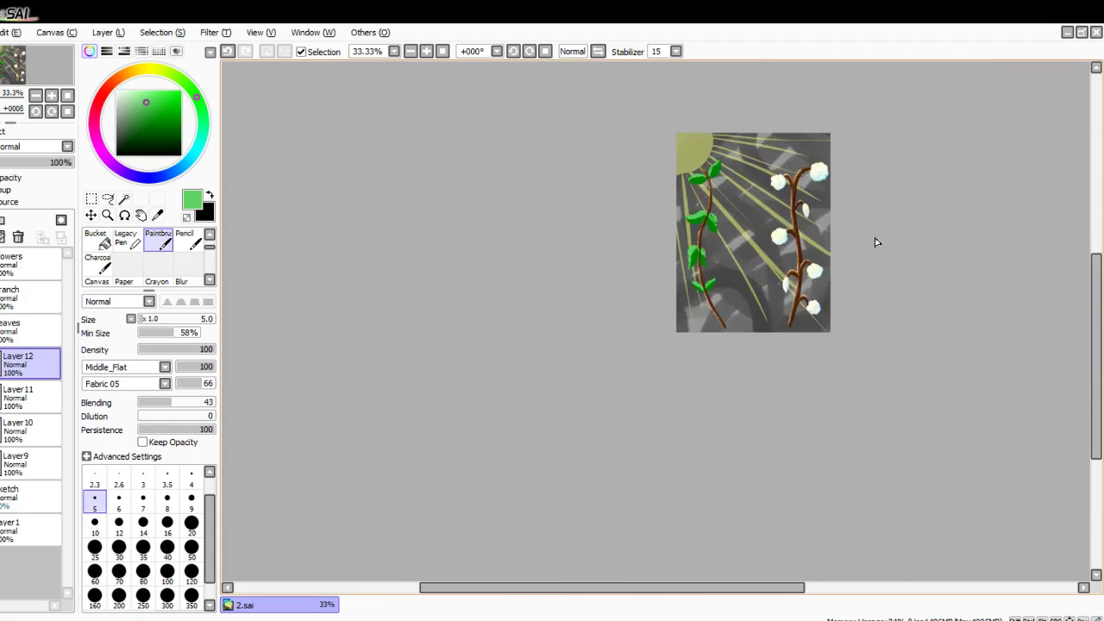
scroll(861, 186, right, 4)
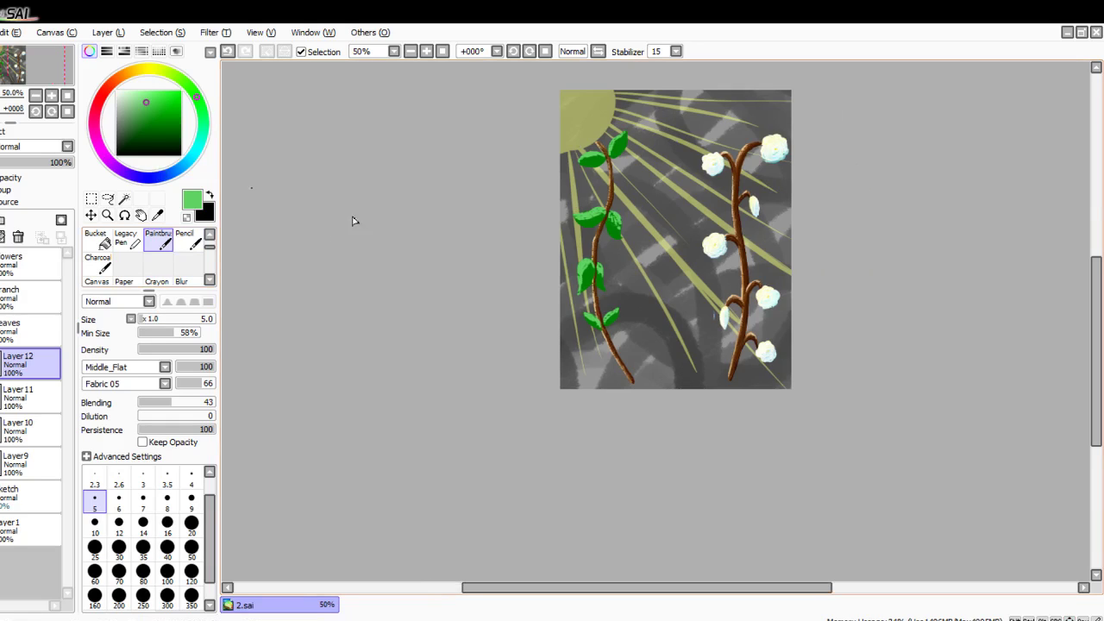
drag(151, 132, 156, 114)
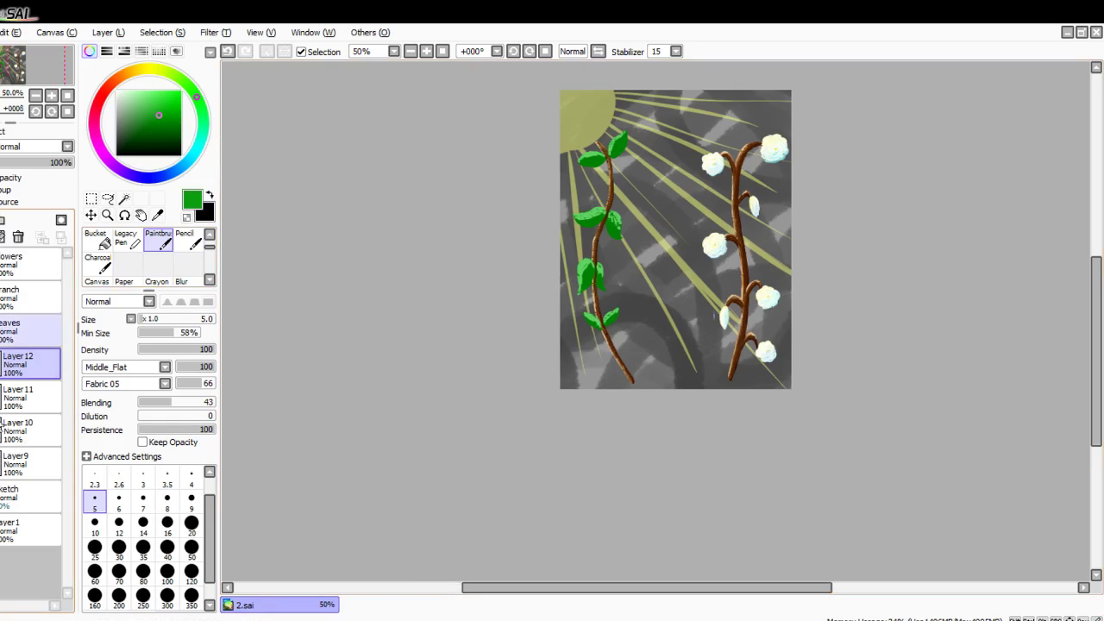
Step: Collapse the Leaves folder and shift the Branch folder slightly to the left with the Move tool
click(2, 330)
click(1, 298)
click(2, 298)
click(34, 299)
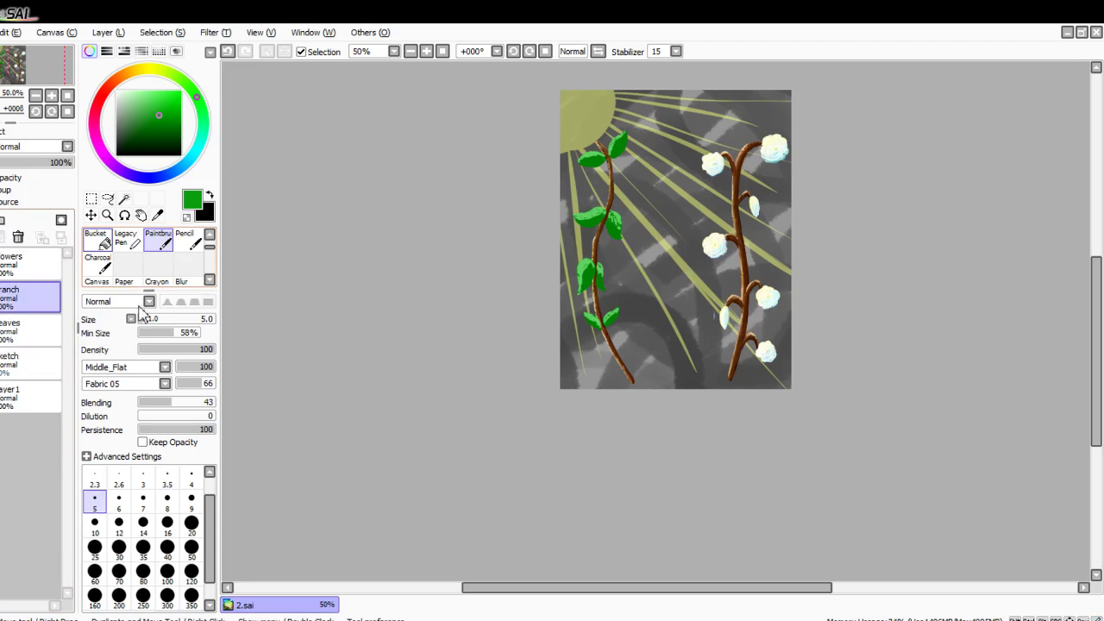
click(92, 215)
scroll(973, 305, up, 2)
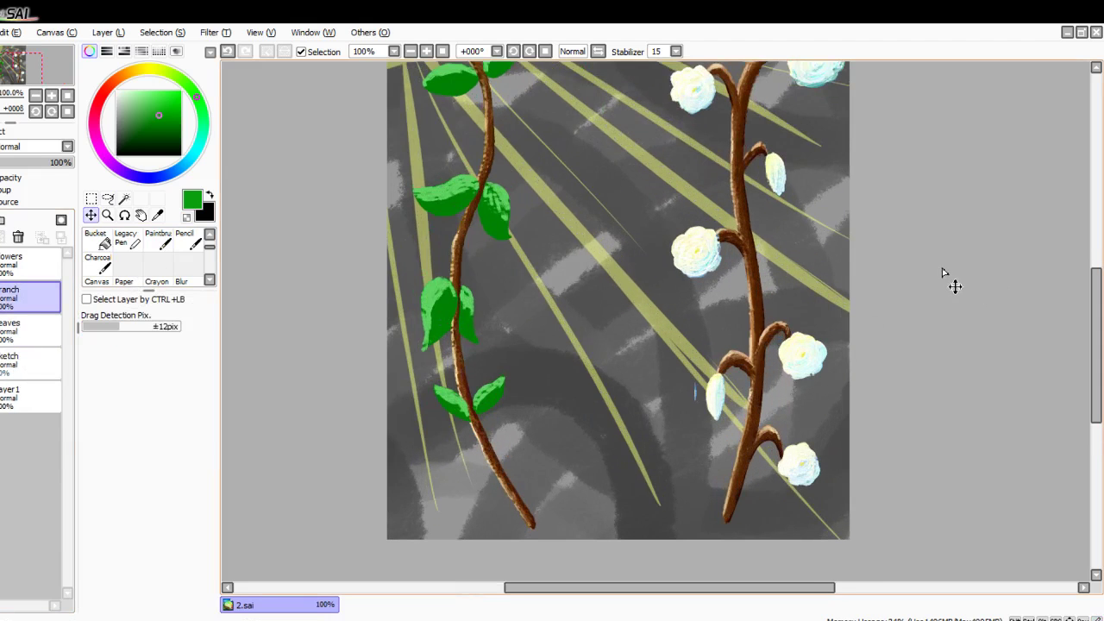
drag(914, 273, 918, 279)
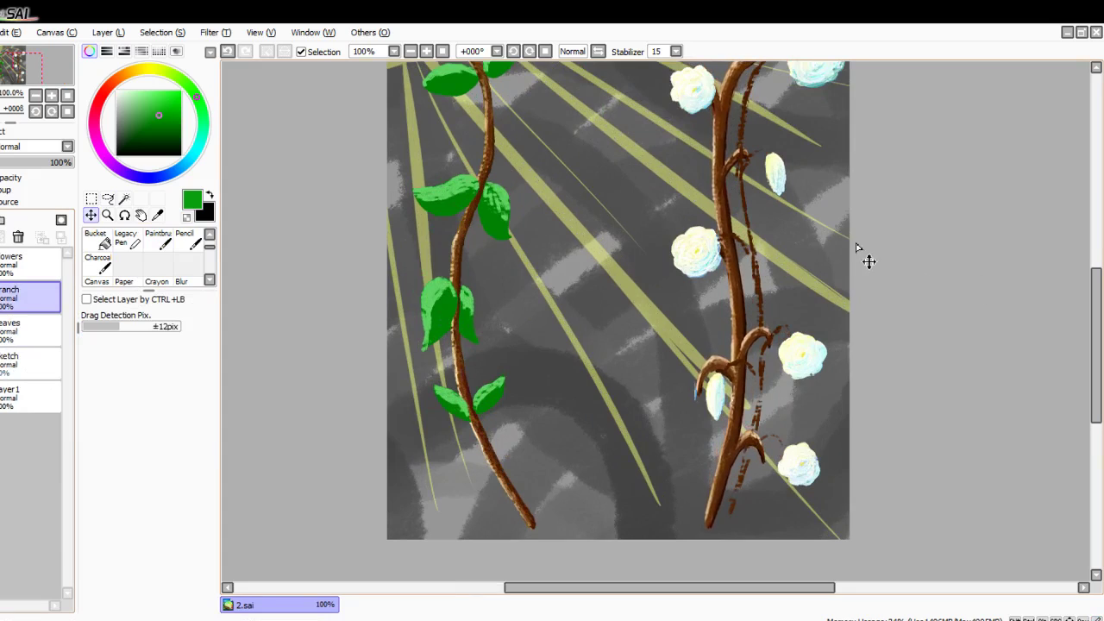
Step: Move the Flowers folder left onto the shifted branch and nudge it slightly to line up with the stem ends
click(38, 265)
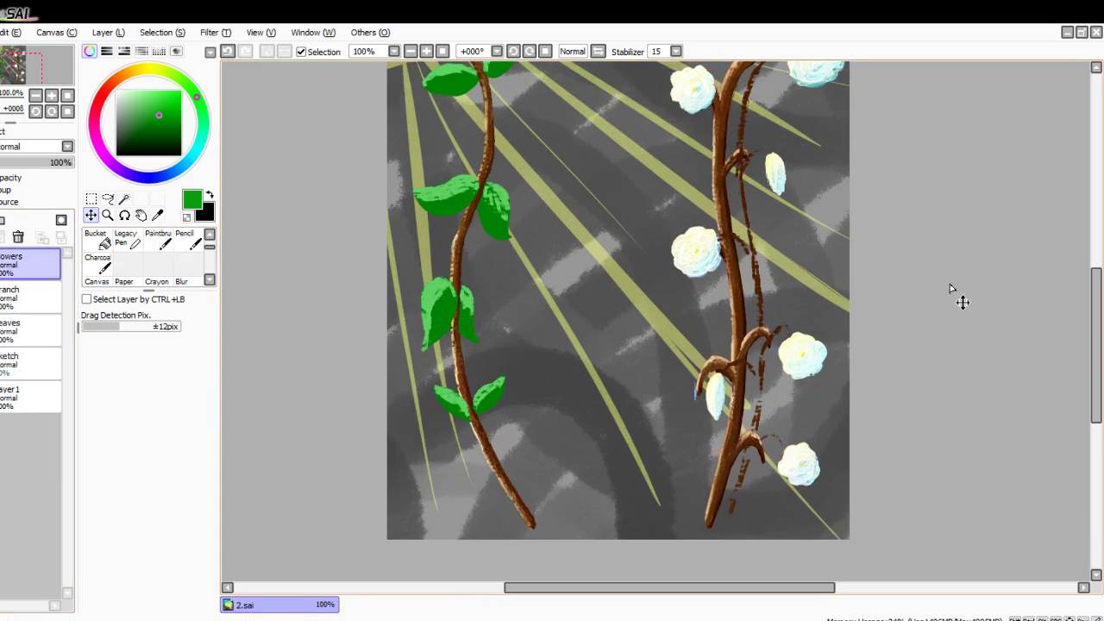
drag(949, 284, 928, 290)
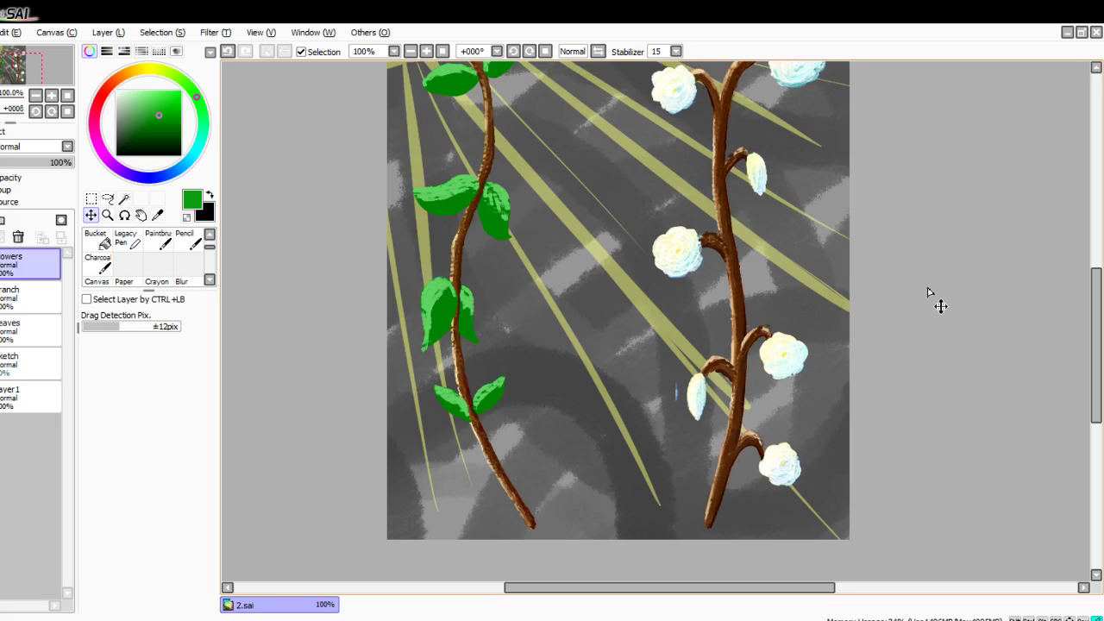
scroll(942, 285, up, 2)
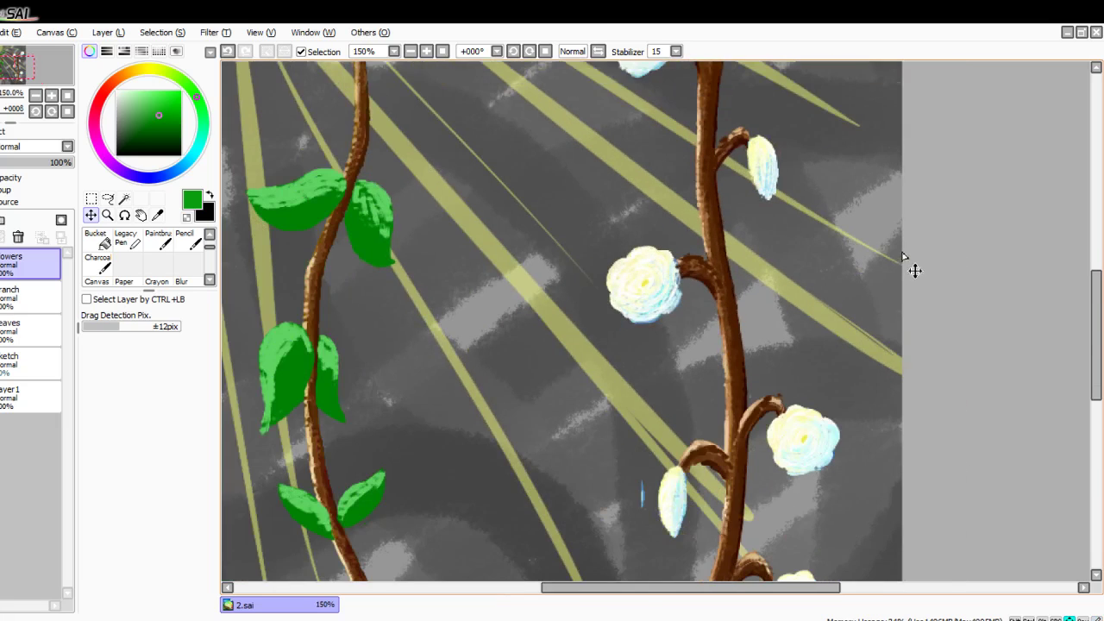
scroll(915, 267, up, 3)
mouse_move(952, 338)
mouse_down()
mouse_move(983, 354)
mouse_move(956, 354)
mouse_up()
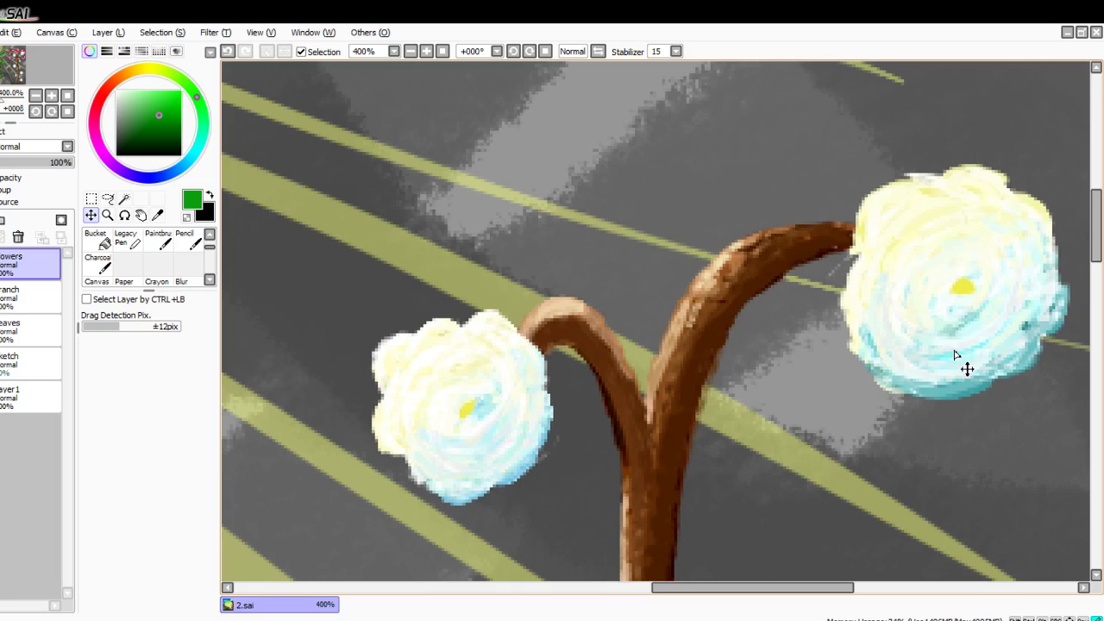
Step: Examine the whole painting and the details of both vines, their leaves, stems and flowers
scroll(922, 366, down, 7)
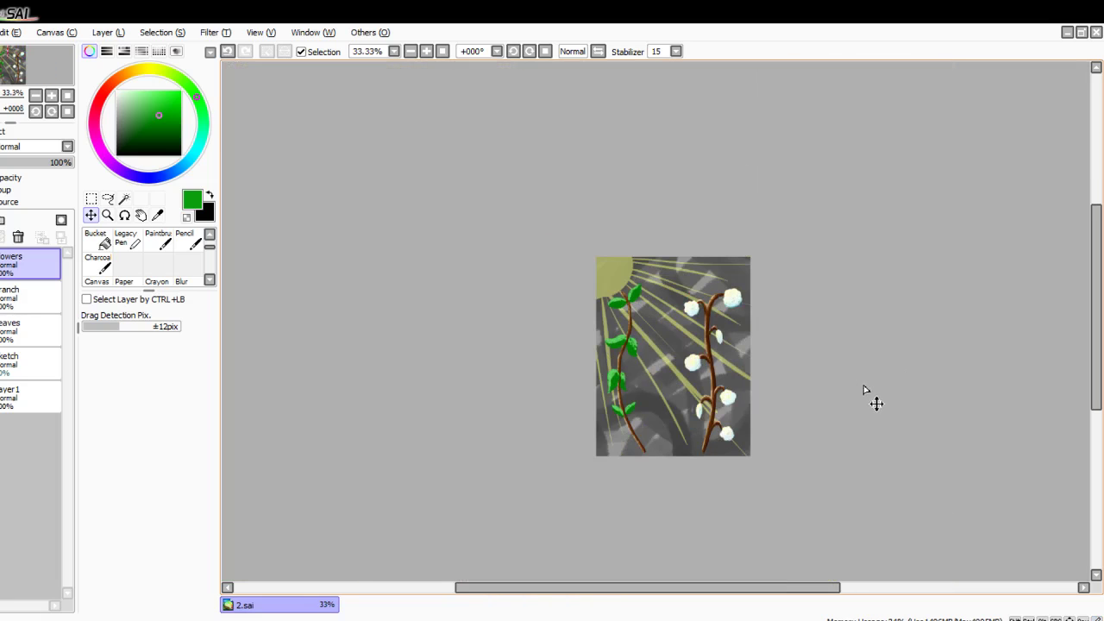
scroll(849, 423, up, 4)
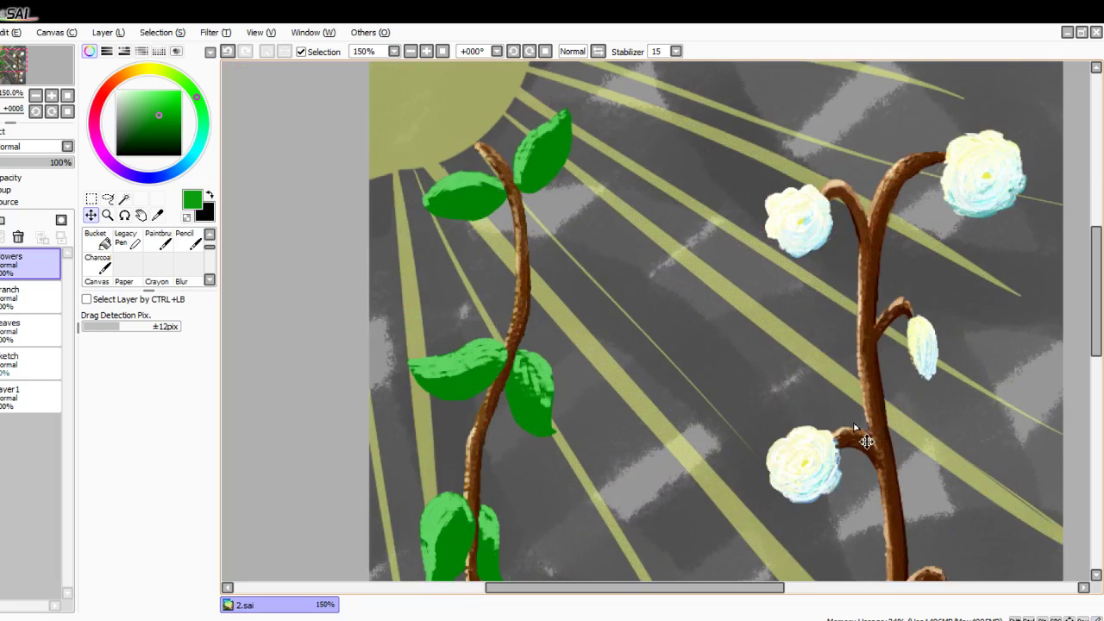
scroll(853, 422, down, 5)
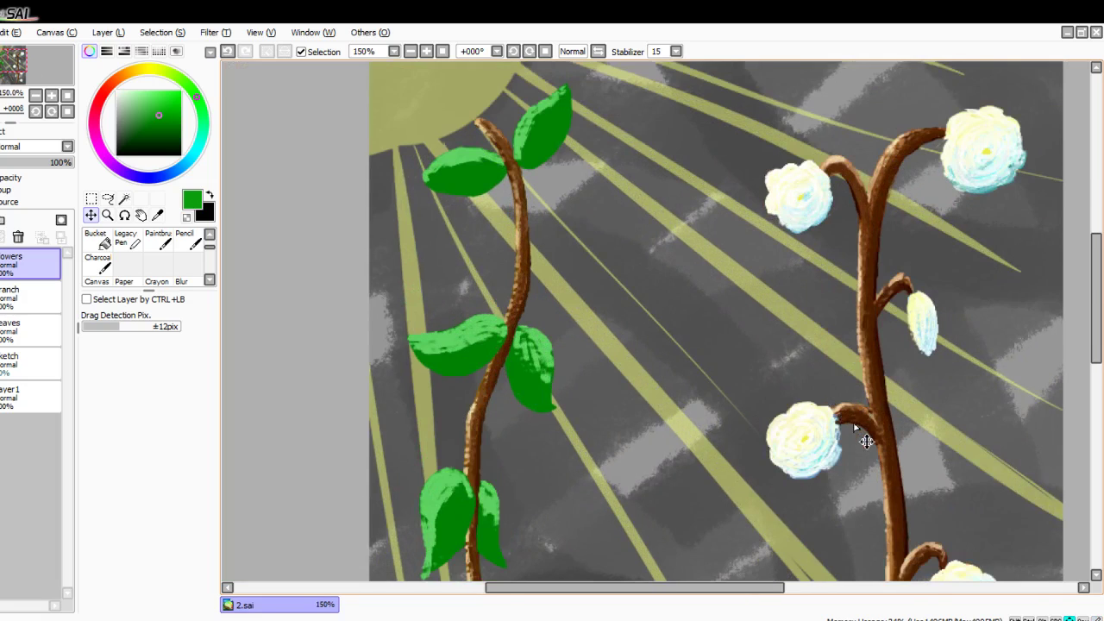
scroll(855, 427, up, 2)
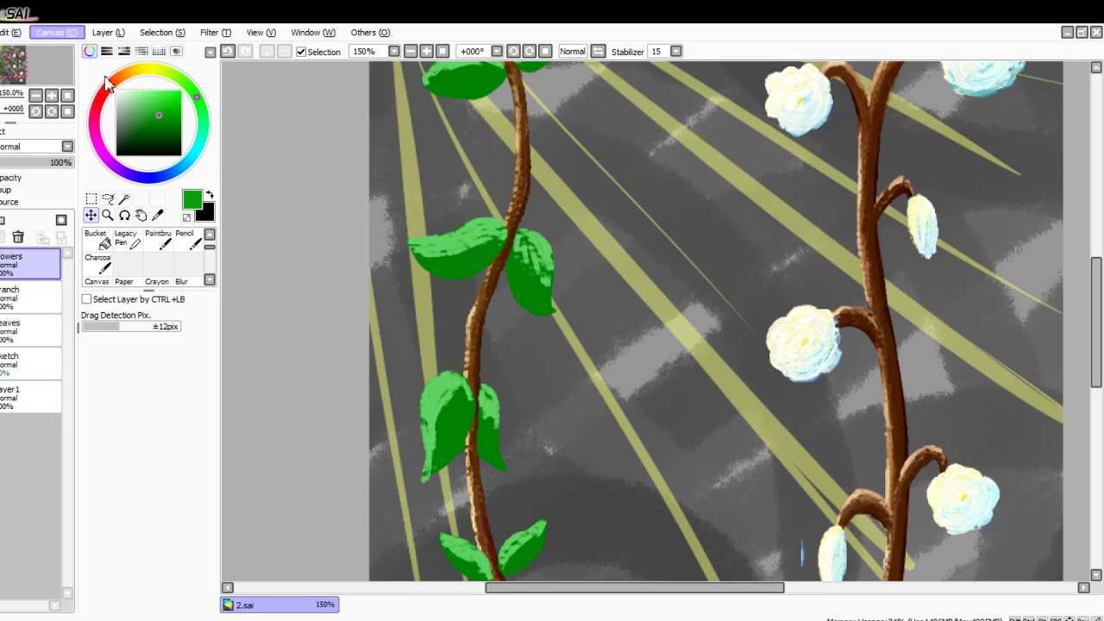
click(121, 74)
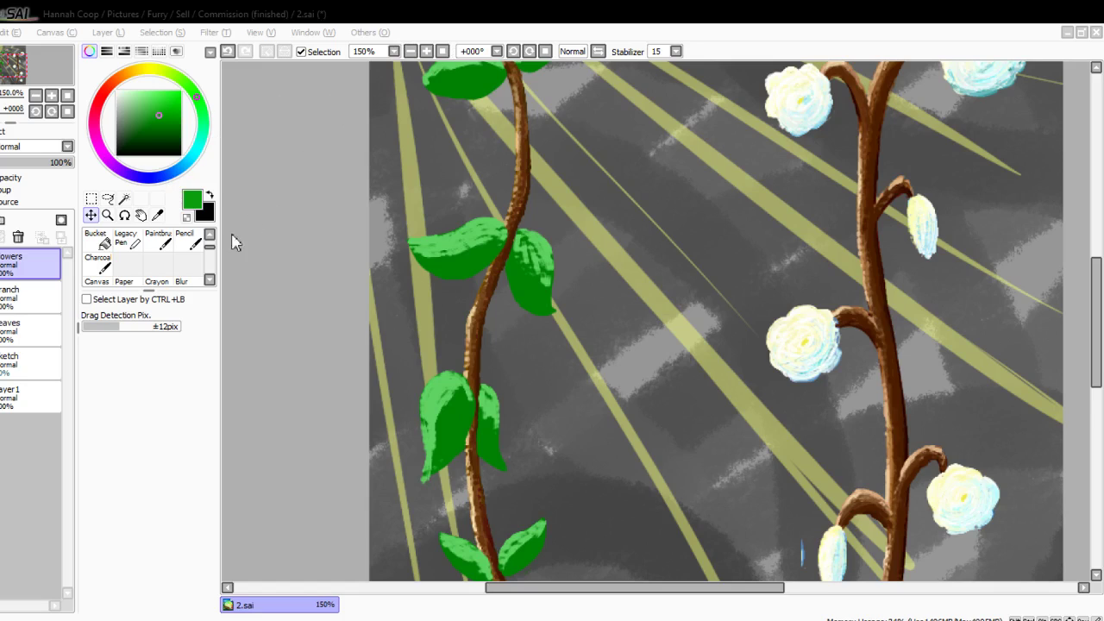
click(457, 25)
scroll(715, 254, down, 4)
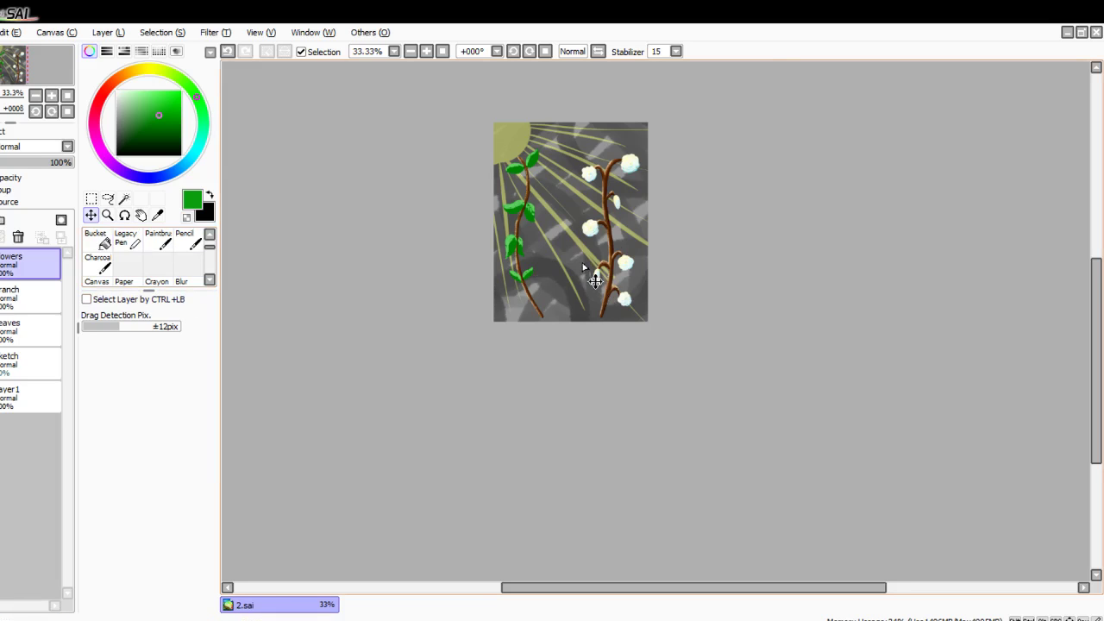
scroll(595, 281, up, 3)
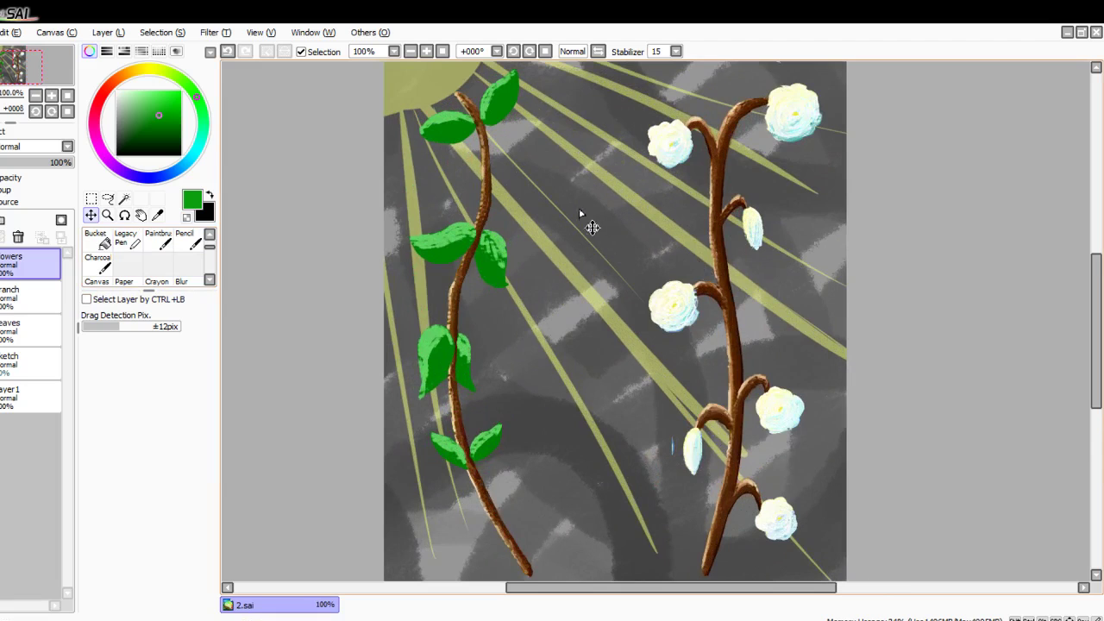
scroll(602, 115, up, 4)
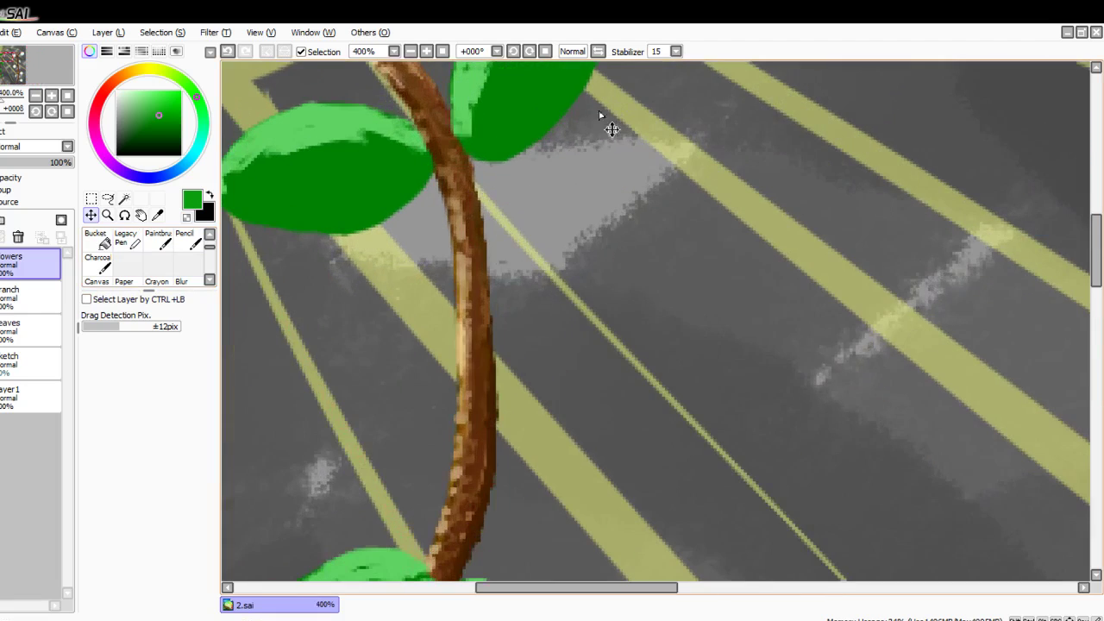
key(Up)
key(Up)
key(Up)
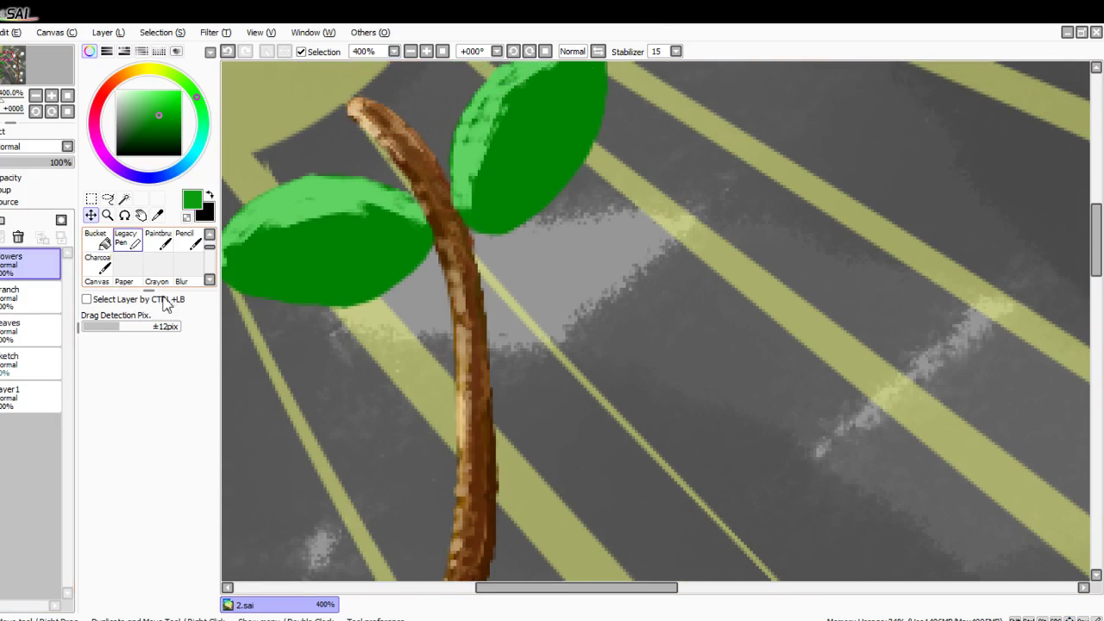
Step: Switch to the Paintbrush, pick a slightly darker green and start shading the lower edge of the leaf on the stem's right on Layer12
key(b)
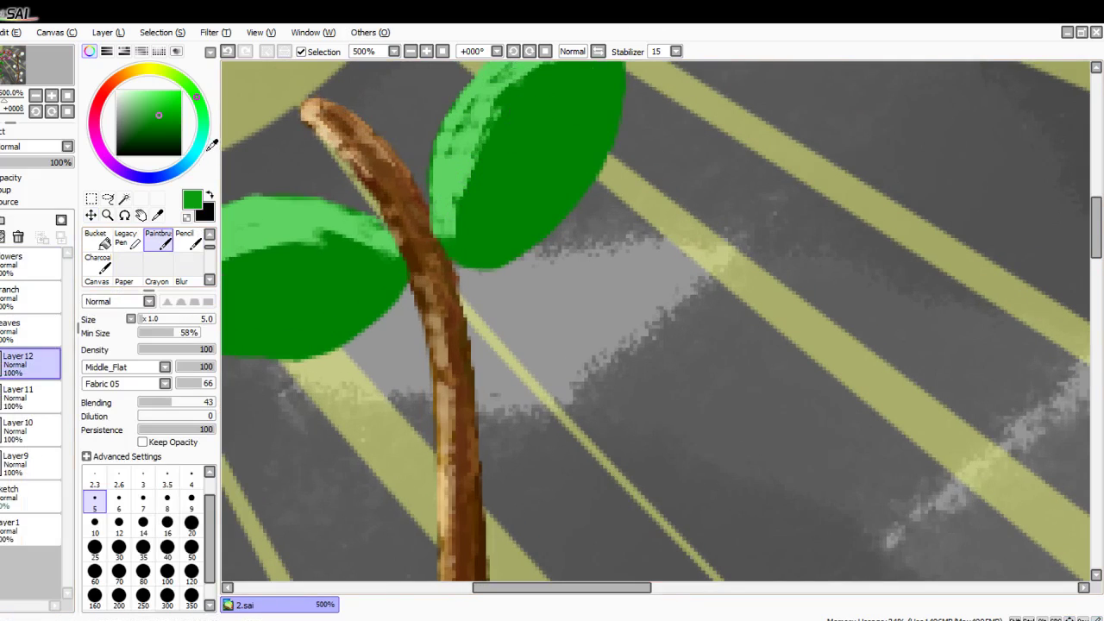
scroll(503, 239, up, 2)
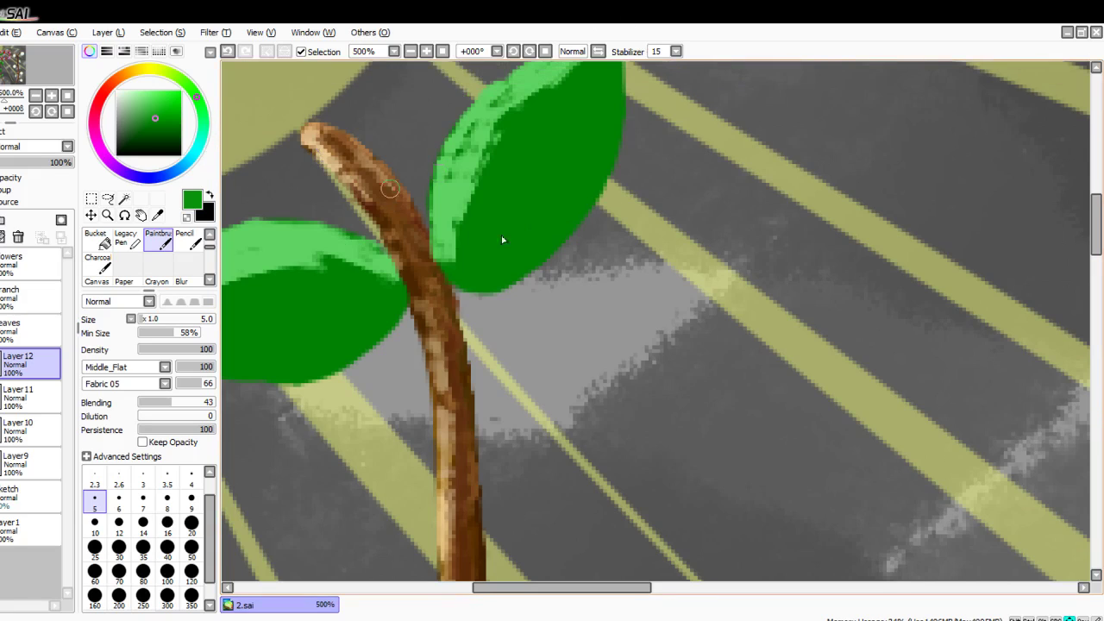
click(162, 135)
click(154, 124)
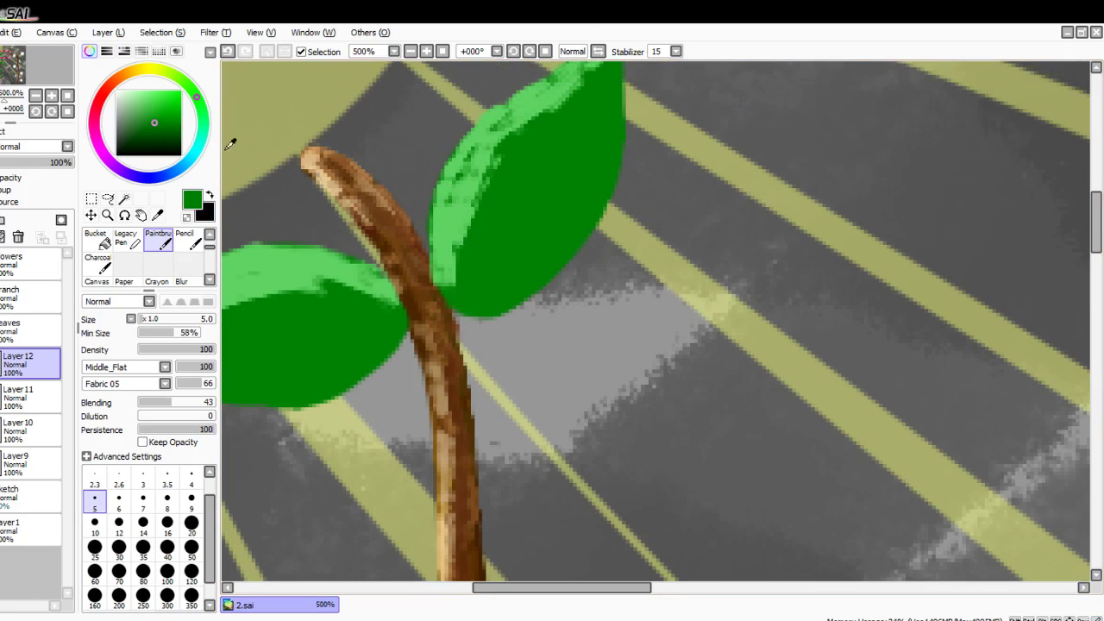
click(155, 131)
scroll(464, 287, up, 2)
drag(459, 314, 531, 327)
mouse_move(440, 318)
mouse_down()
mouse_move(517, 322)
mouse_move(673, 171)
mouse_up()
Step: Change the colour to a much darker green and shade the same leaf's lower and outer edge up to its tip
click(168, 138)
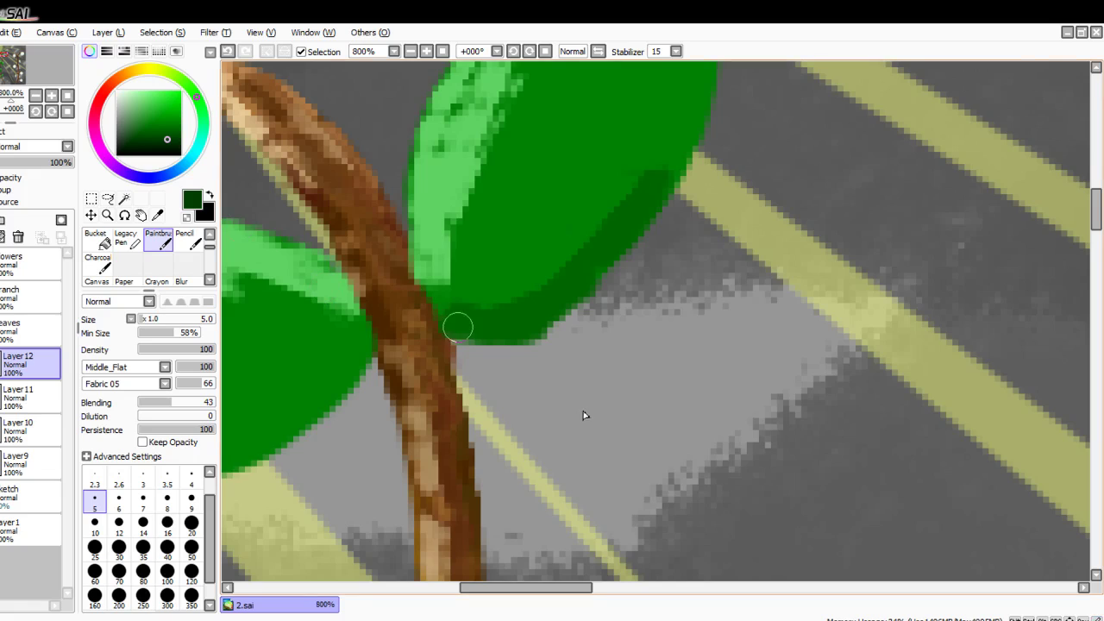
mouse_move(458, 328)
mouse_down()
mouse_move(507, 333)
mouse_move(559, 296)
mouse_up()
mouse_move(503, 331)
mouse_down()
mouse_move(616, 215)
mouse_move(594, 254)
mouse_move(690, 121)
mouse_up()
drag(569, 268, 606, 257)
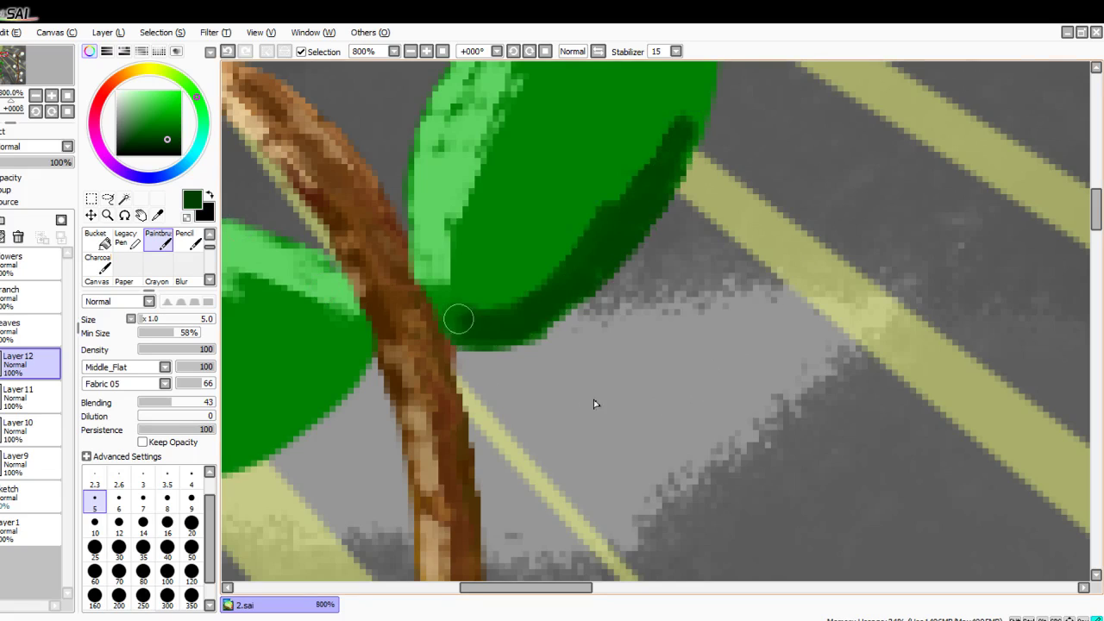
scroll(520, 326, up, 3)
scroll(520, 326, up, 1)
mouse_move(670, 344)
mouse_down()
mouse_move(715, 228)
mouse_move(689, 286)
mouse_move(703, 121)
mouse_up()
drag(697, 236, 687, 295)
drag(624, 369, 609, 394)
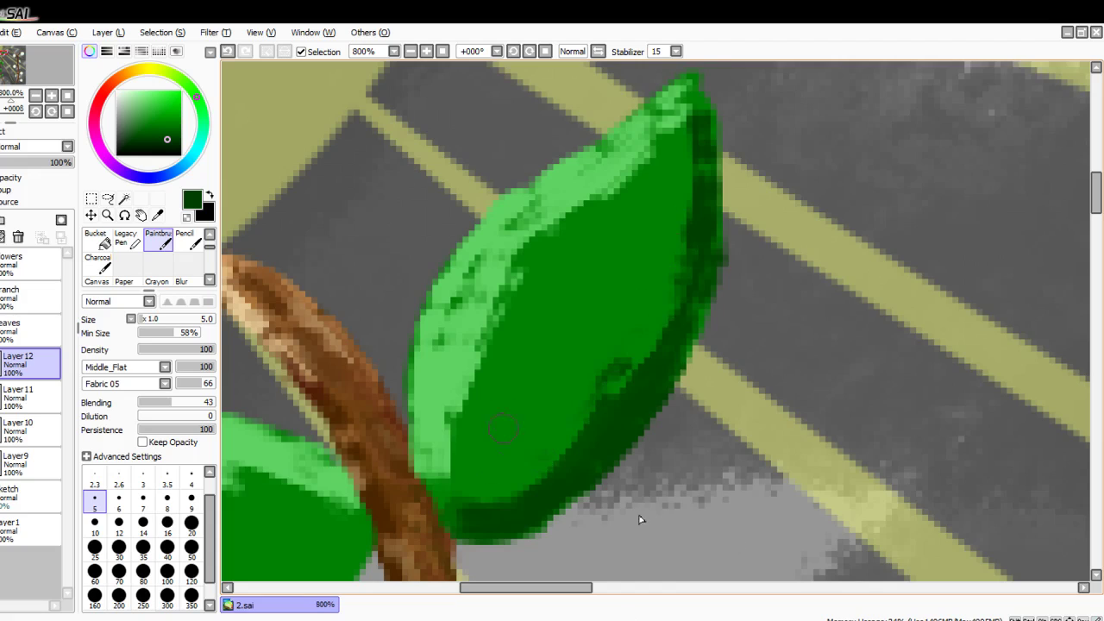
Step: Shade the lower edge of the opposite leaf, on the stem's left, in the same dark green
key(Down)
key(Down)
key(Down)
key(Down)
key(Down)
key(Down)
key(Down)
key(Down)
key(Down)
key(Down)
key(Left)
scroll(491, 426, left, 8)
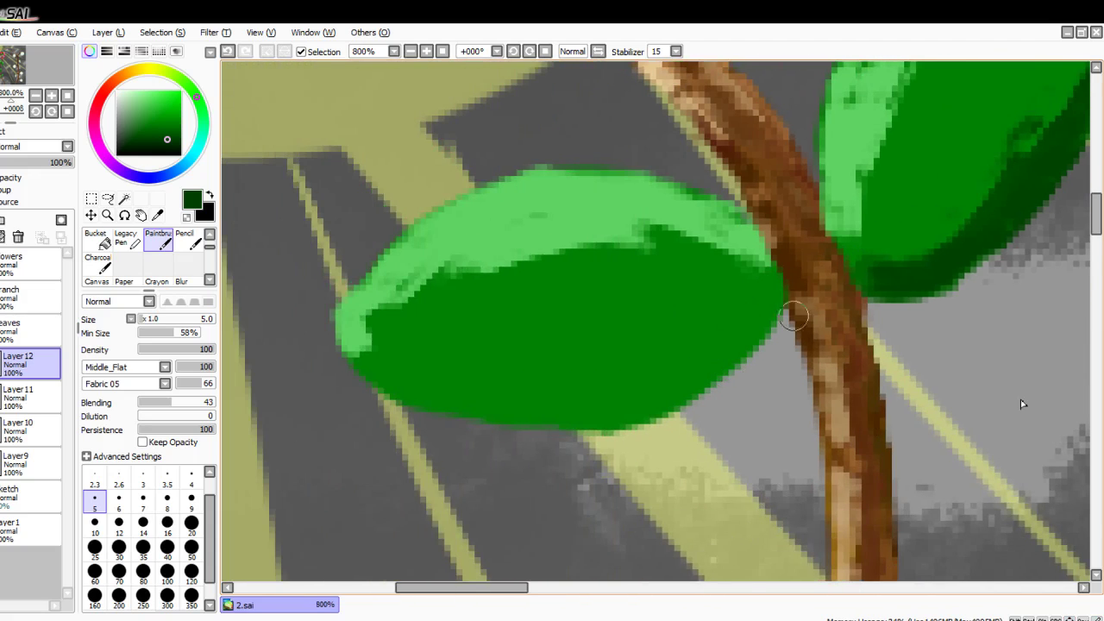
mouse_move(792, 298)
mouse_down()
mouse_move(622, 410)
mouse_move(540, 426)
mouse_move(427, 398)
mouse_up()
key(ctrl+z)
key(Left)
key(Left)
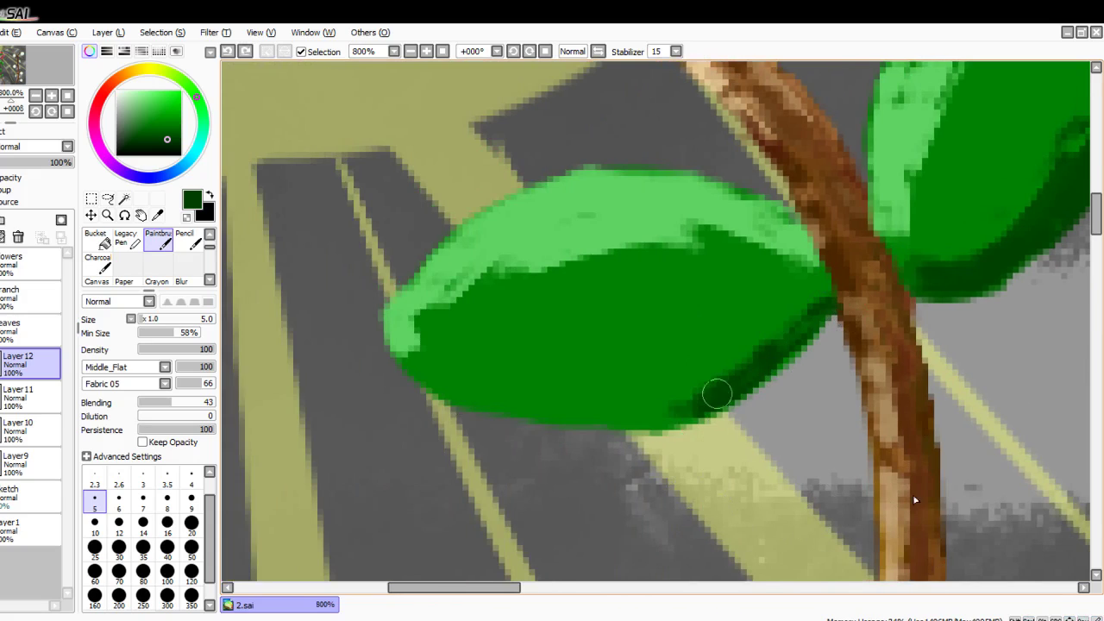
mouse_move(720, 394)
mouse_down()
mouse_move(589, 423)
mouse_move(523, 411)
mouse_move(399, 356)
mouse_move(617, 415)
mouse_up()
mouse_move(780, 333)
mouse_down()
mouse_move(656, 342)
mouse_move(784, 345)
mouse_move(492, 359)
mouse_move(555, 385)
mouse_up()
mouse_move(439, 347)
mouse_down()
mouse_move(643, 419)
mouse_move(681, 406)
mouse_up()
drag(767, 333, 604, 364)
mouse_move(476, 358)
mouse_down()
mouse_move(658, 349)
mouse_move(821, 302)
mouse_up()
Step: Paint dark green shading across the lower half of the left leaf in the next pair down the stem
mouse_move(896, 313)
mouse_down()
mouse_move(888, 226)
mouse_move(856, 276)
mouse_move(783, 324)
mouse_move(852, 349)
mouse_move(777, 372)
mouse_move(878, 333)
mouse_move(807, 389)
mouse_up()
scroll(863, 294, right, 3)
scroll(914, 345, up, 3)
mouse_move(933, 234)
mouse_down()
mouse_move(818, 354)
mouse_move(917, 239)
mouse_move(923, 147)
mouse_up()
key(Up)
key(Up)
key(Up)
key(Up)
key(Up)
key(Right)
key(Right)
key(Right)
drag(578, 521, 535, 86)
drag(518, 517, 521, 115)
drag(557, 461, 581, 461)
scroll(607, 513, left, 3)
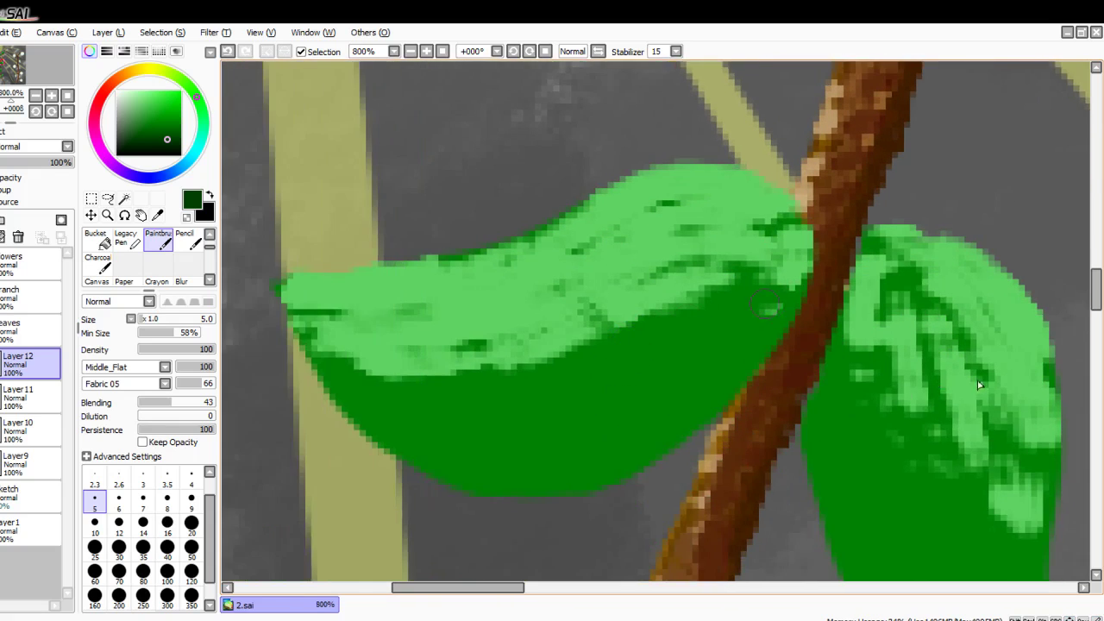
mouse_move(806, 277)
mouse_down()
mouse_move(753, 351)
mouse_move(763, 331)
mouse_move(626, 454)
mouse_move(699, 408)
mouse_move(529, 484)
mouse_move(629, 451)
mouse_move(544, 491)
mouse_move(466, 477)
mouse_move(524, 476)
mouse_move(487, 488)
mouse_move(392, 446)
mouse_move(294, 331)
mouse_move(376, 440)
mouse_move(373, 428)
mouse_move(387, 437)
mouse_move(310, 342)
mouse_move(414, 440)
mouse_move(482, 458)
mouse_move(377, 412)
mouse_up()
mouse_move(637, 404)
mouse_down()
mouse_move(413, 443)
mouse_move(641, 408)
mouse_move(417, 438)
mouse_move(573, 436)
mouse_move(634, 404)
mouse_move(515, 474)
mouse_move(709, 356)
mouse_move(511, 460)
mouse_move(744, 302)
mouse_move(680, 364)
mouse_move(441, 426)
mouse_move(396, 420)
mouse_move(504, 467)
mouse_move(377, 430)
mouse_move(603, 458)
mouse_move(694, 393)
mouse_move(496, 474)
mouse_move(608, 455)
mouse_move(409, 425)
mouse_move(453, 461)
mouse_move(420, 444)
mouse_up()
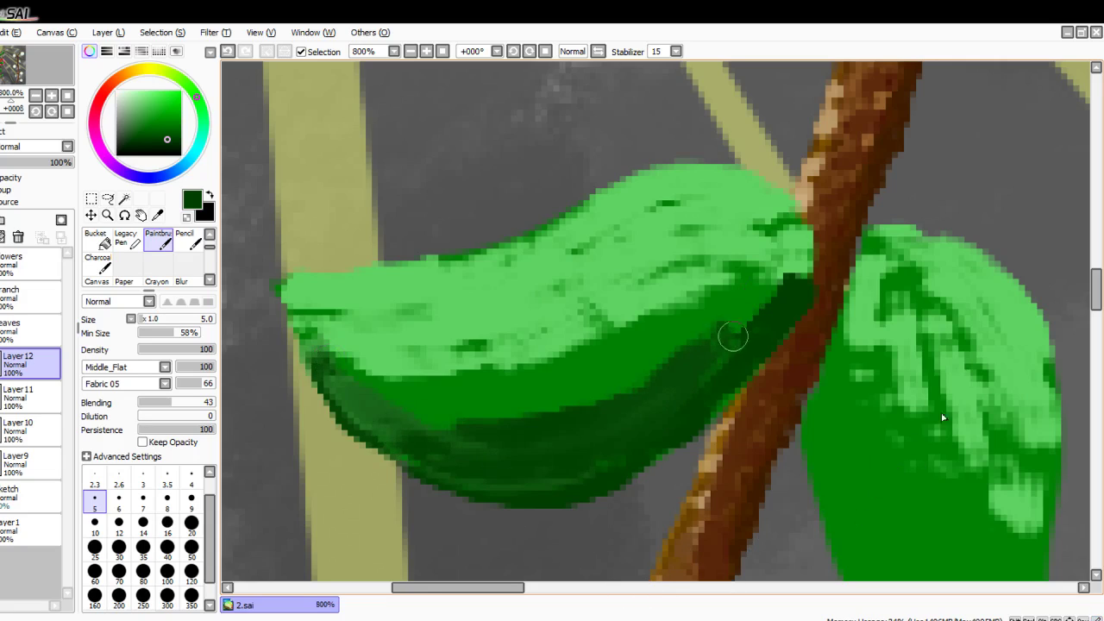
Step: Shade the right leaf of this pair in dark green along its inner side, lower edge and tip
drag(592, 409, 594, 381)
drag(609, 471, 579, 310)
drag(732, 234, 547, 228)
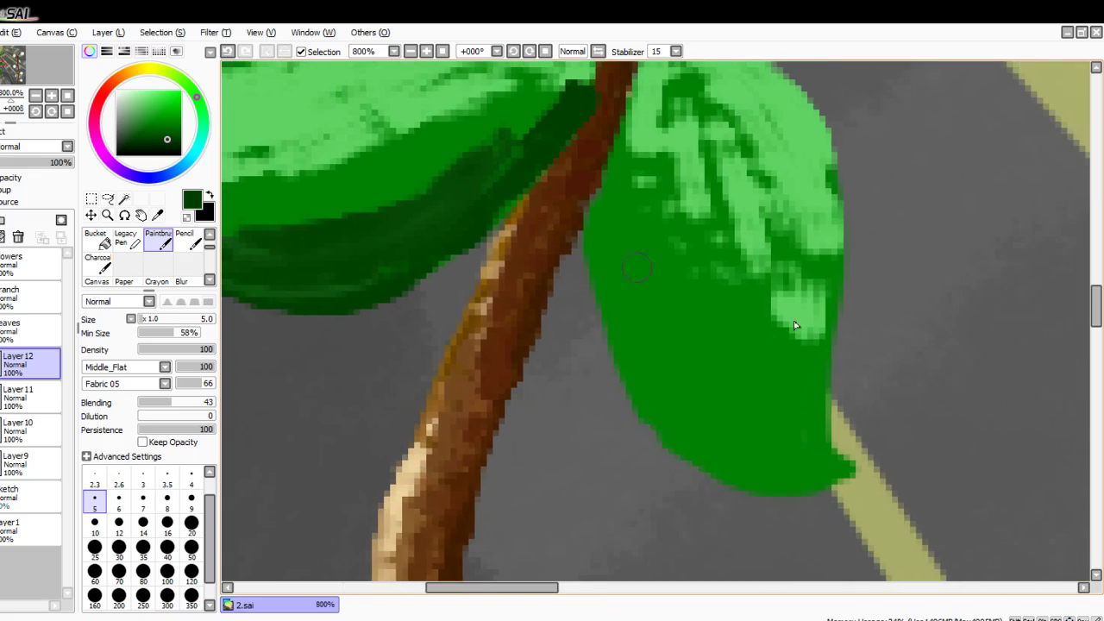
drag(618, 131, 591, 207)
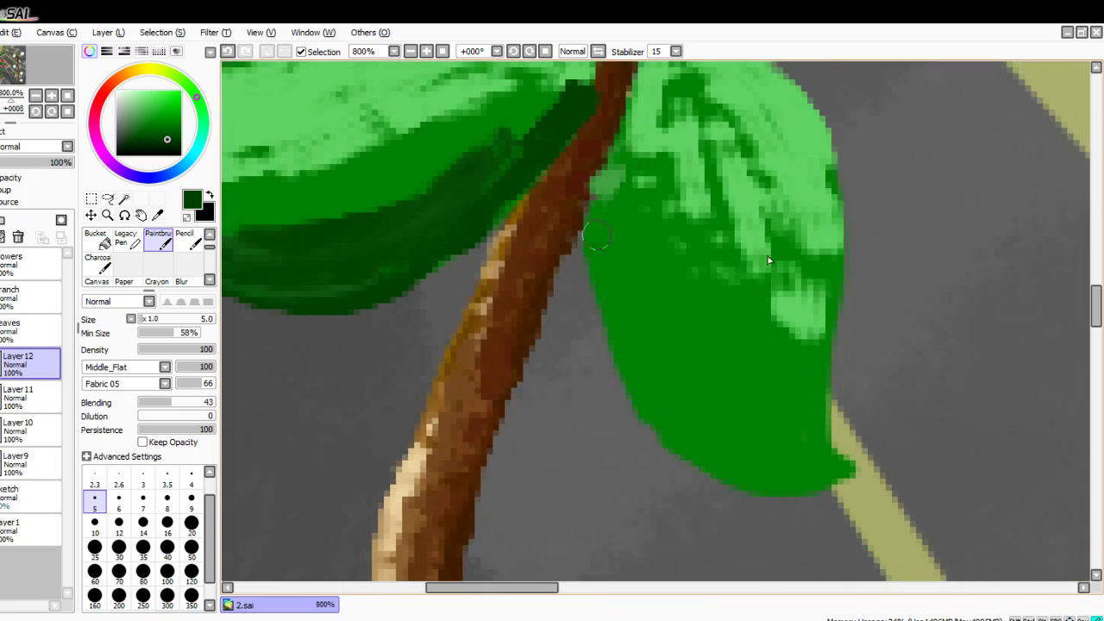
drag(617, 146, 606, 353)
mouse_move(592, 264)
mouse_down()
mouse_move(640, 420)
mouse_move(793, 458)
mouse_up()
mouse_move(719, 468)
mouse_down()
mouse_move(838, 458)
mouse_move(686, 466)
mouse_up()
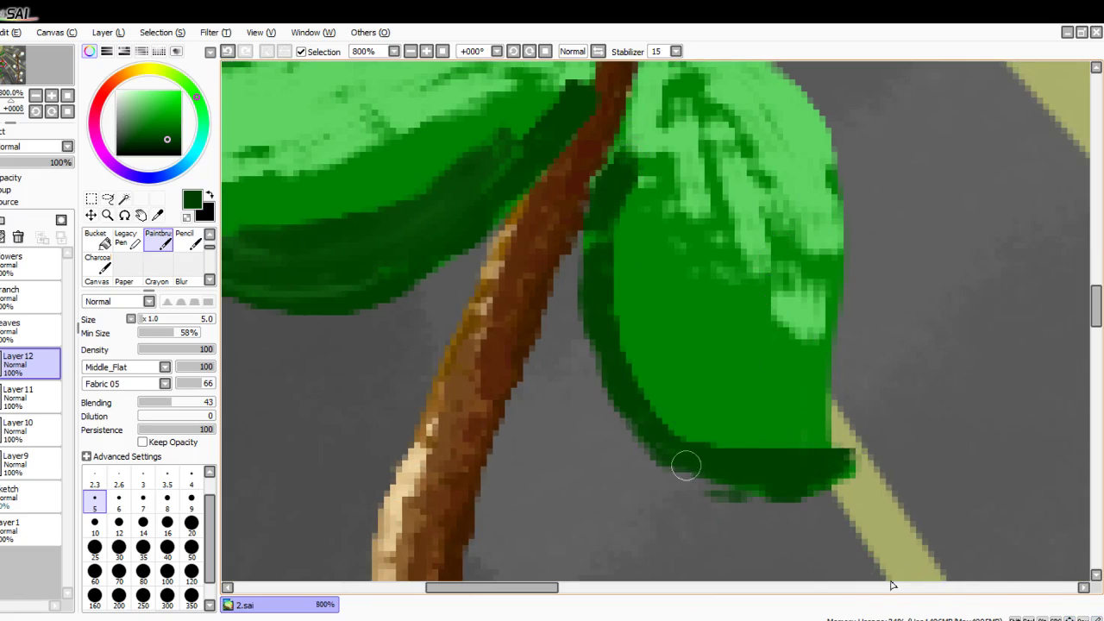
click(792, 410)
mouse_move(821, 466)
mouse_down()
mouse_move(803, 442)
mouse_move(729, 423)
mouse_up()
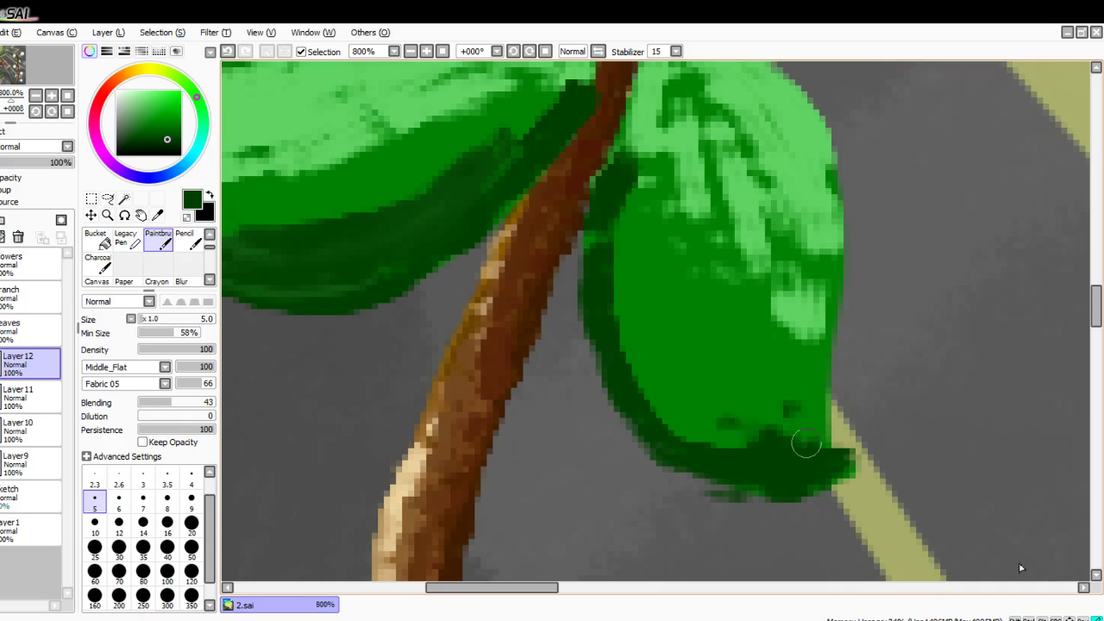
mouse_move(806, 443)
mouse_down()
mouse_move(673, 426)
mouse_move(816, 454)
mouse_move(725, 345)
mouse_move(646, 284)
mouse_move(685, 435)
mouse_move(670, 308)
mouse_move(771, 423)
mouse_move(822, 442)
mouse_move(687, 328)
mouse_move(648, 327)
mouse_move(601, 269)
mouse_up()
key(Down)
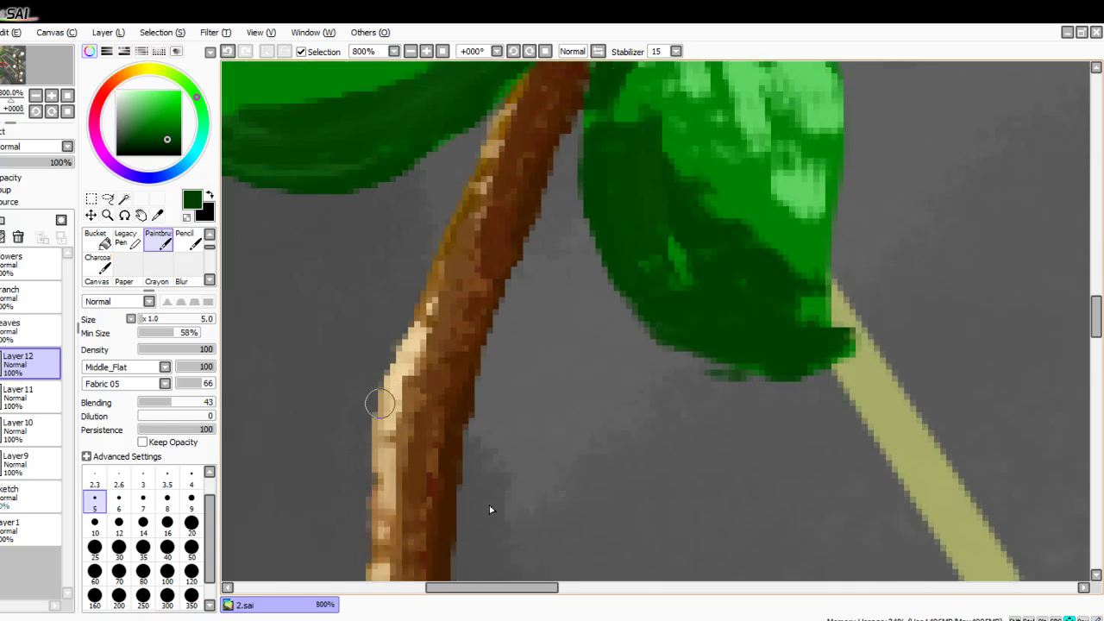
Step: Paint a dark green shadow down the inner side of the large left leaf in the following pair, reaching towards its tip
drag(380, 404, 395, 174)
drag(288, 192, 503, 218)
drag(439, 410, 439, 484)
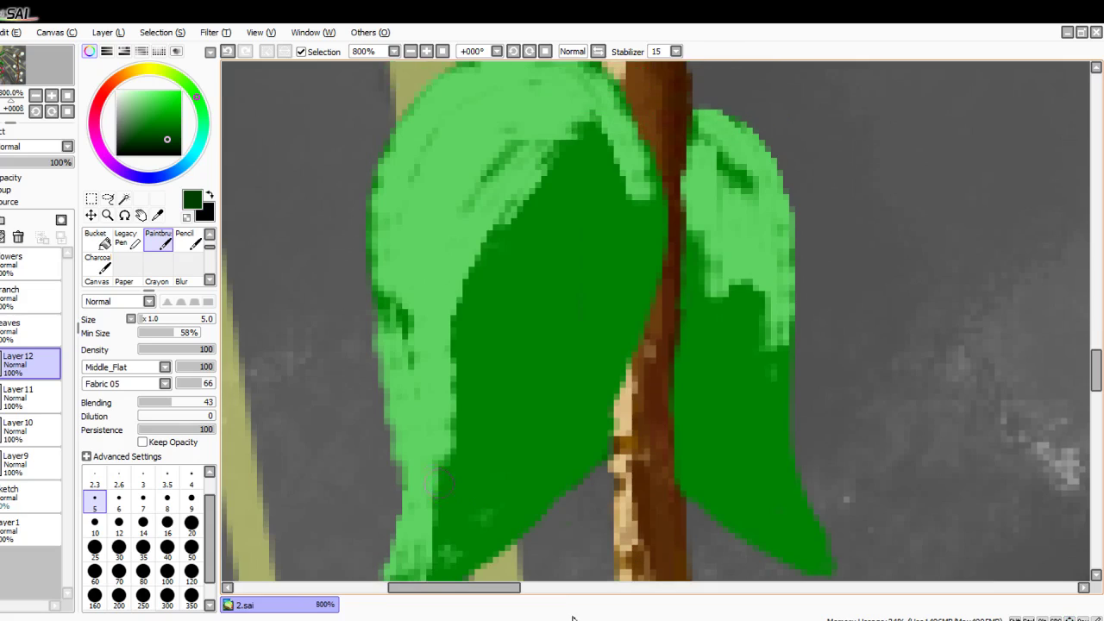
mouse_move(527, 501)
mouse_down()
mouse_move(642, 336)
mouse_move(630, 340)
mouse_move(647, 289)
mouse_move(626, 155)
mouse_up()
drag(635, 228, 553, 466)
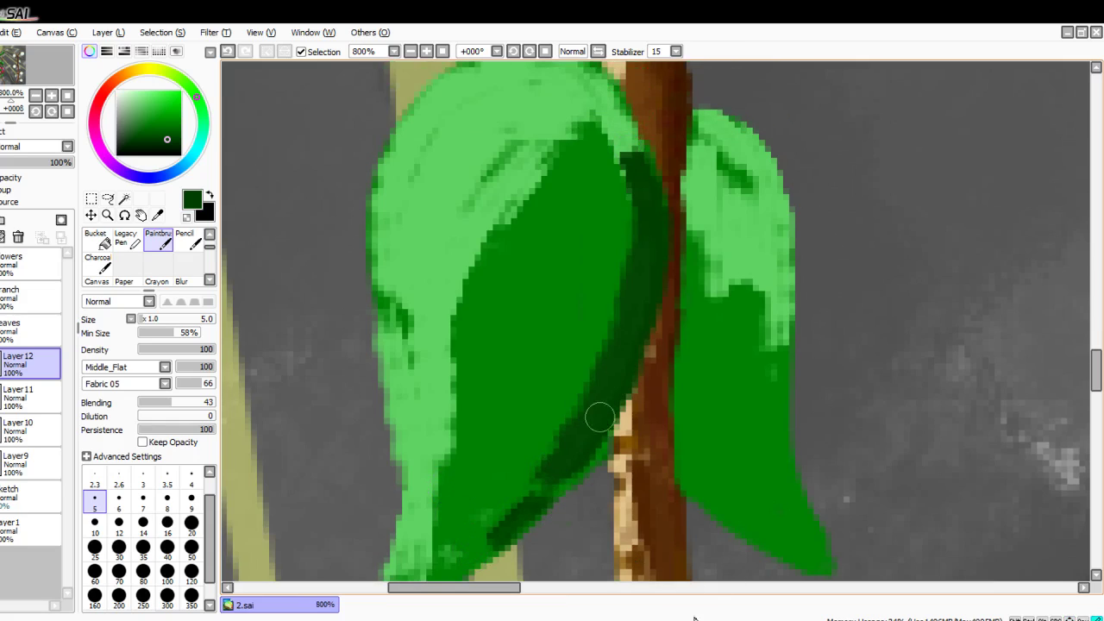
drag(608, 433, 508, 536)
key(Down)
key(Down)
key(Down)
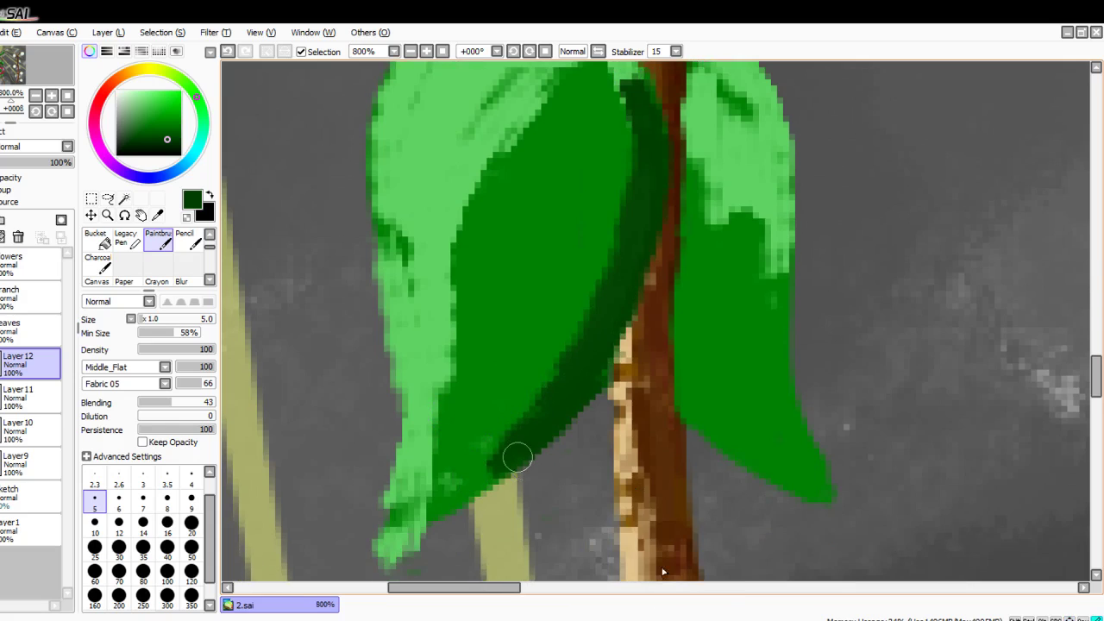
mouse_move(513, 461)
mouse_down()
mouse_move(438, 518)
mouse_move(589, 288)
mouse_move(596, 170)
mouse_move(480, 449)
mouse_up()
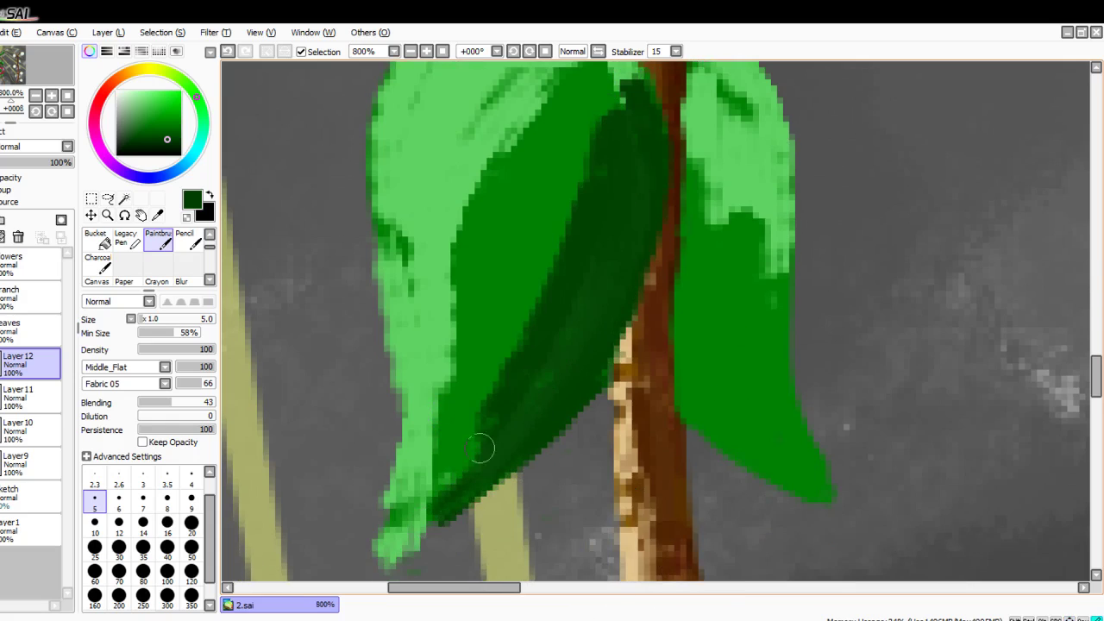
Step: Smooth the large left leaf's dark shading and cover the lower part of the small leaf beside it in dark green
key(Up)
key(Up)
key(Up)
mouse_move(607, 157)
mouse_down()
mouse_move(613, 250)
mouse_move(547, 411)
mouse_up()
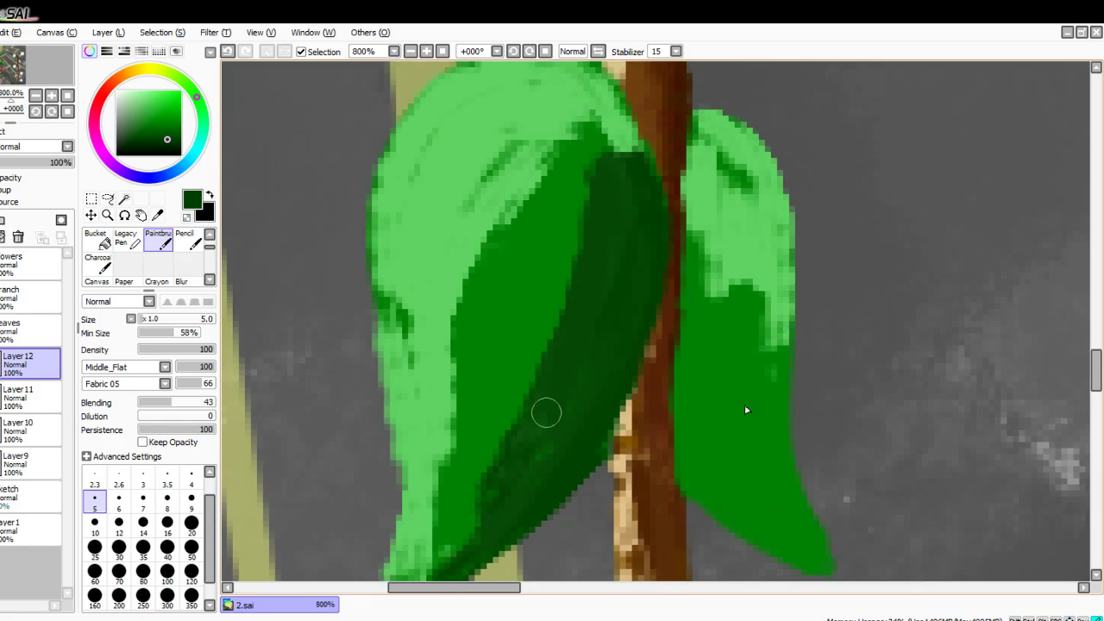
drag(581, 316, 536, 436)
mouse_move(641, 253)
mouse_down()
mouse_move(527, 467)
mouse_move(464, 545)
mouse_up()
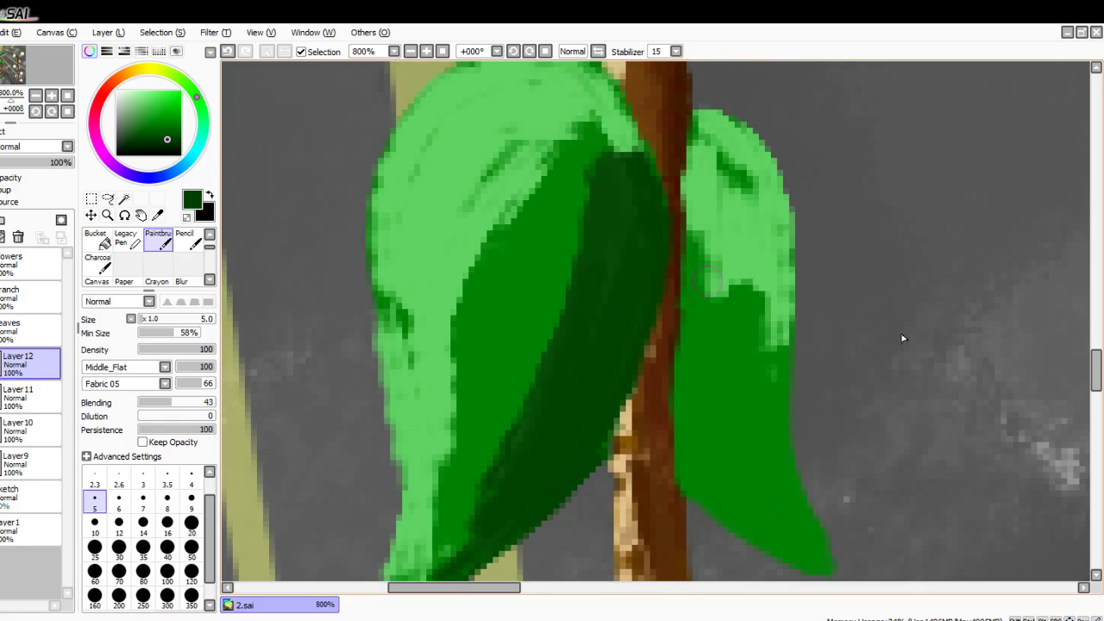
mouse_move(691, 249)
mouse_down()
mouse_move(687, 386)
mouse_move(695, 271)
mouse_move(671, 389)
mouse_move(673, 473)
mouse_move(802, 559)
mouse_move(787, 442)
mouse_move(816, 558)
mouse_move(771, 523)
mouse_move(785, 523)
mouse_move(696, 389)
mouse_move(732, 505)
mouse_move(739, 370)
mouse_move(719, 394)
mouse_up()
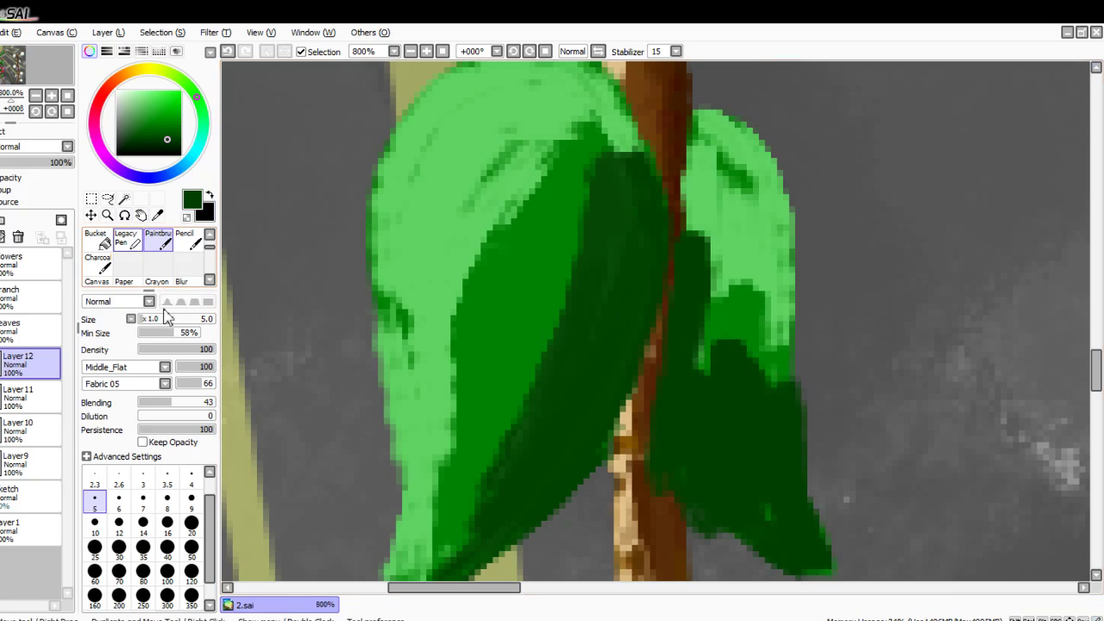
Step: Switch to the Eraser and try to remove the dark shading where the large left leaf meets the stem
scroll(175, 323, up, 2)
key(e)
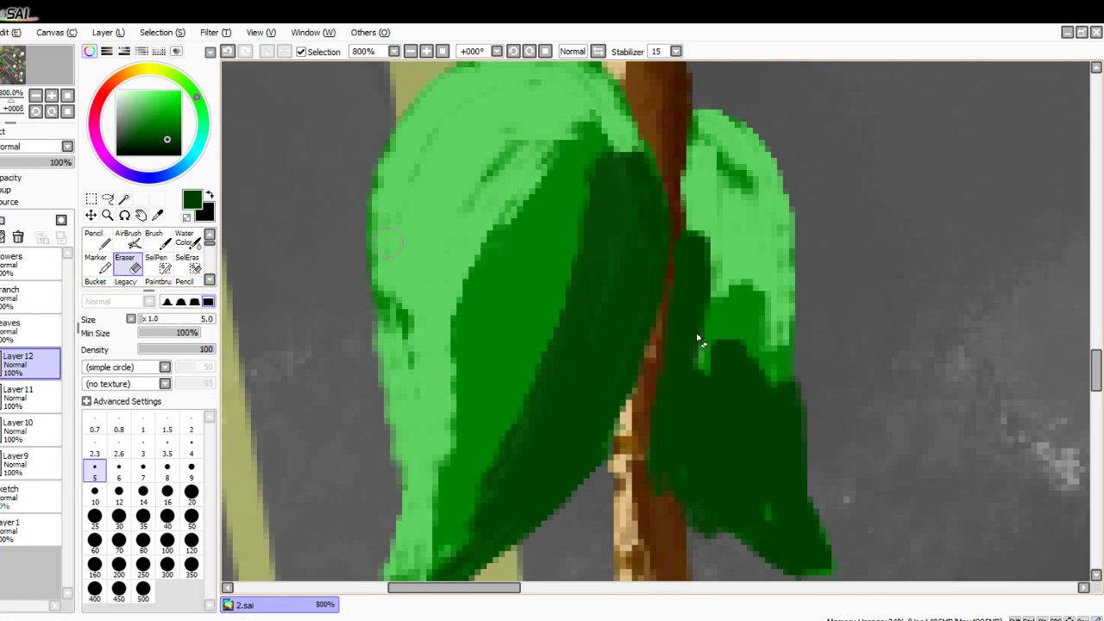
scroll(697, 337, up, 2)
drag(668, 129, 633, 473)
key(ctrl+z)
key(ctrl+z)
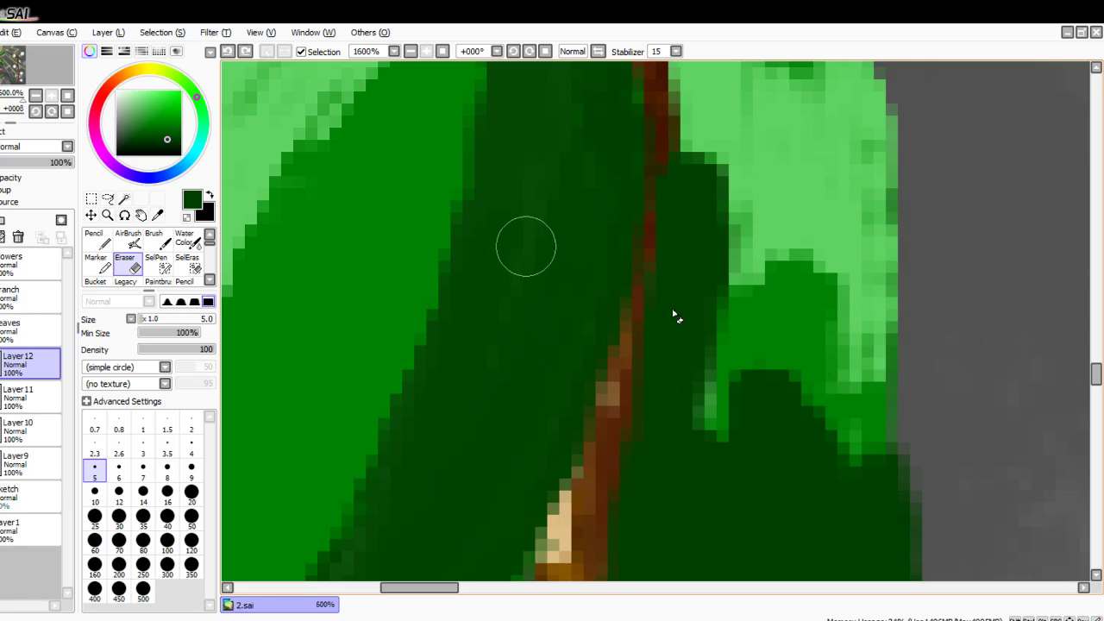
Step: Set the Eraser size to 3 and trim the dark shading along the large left leaf's edge beside the stem on Layer12
key(bracketleft)
key(bracketleft)
key(bracketleft)
key(bracketleft)
key(bracketleft)
key(bracketleft)
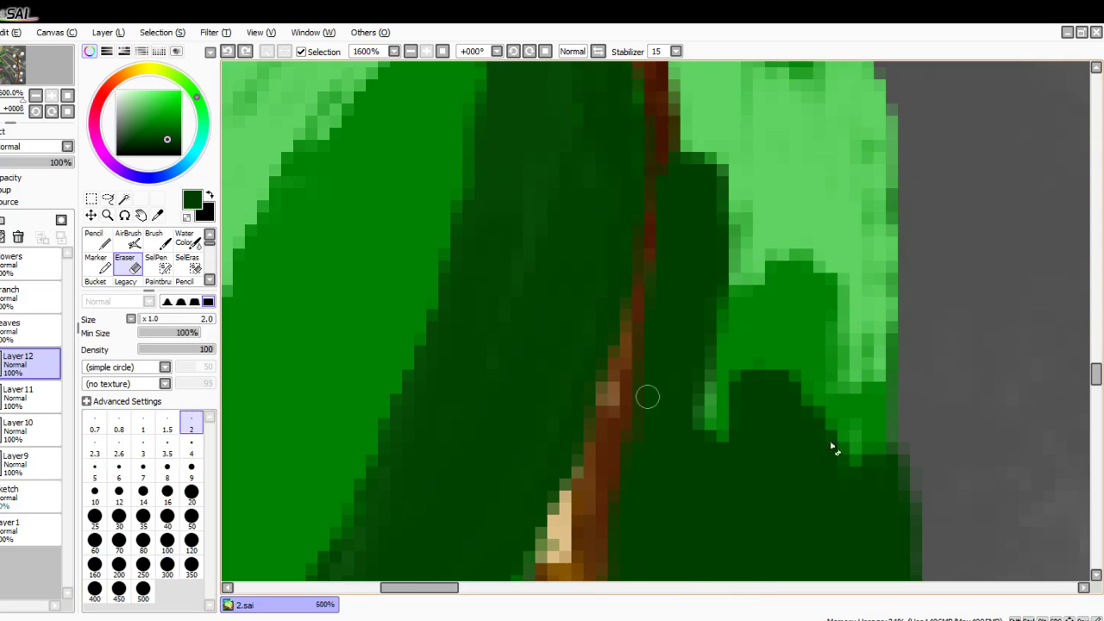
key(bracketright)
key(bracketright)
key(bracketright)
scroll(235, 552, up, 5)
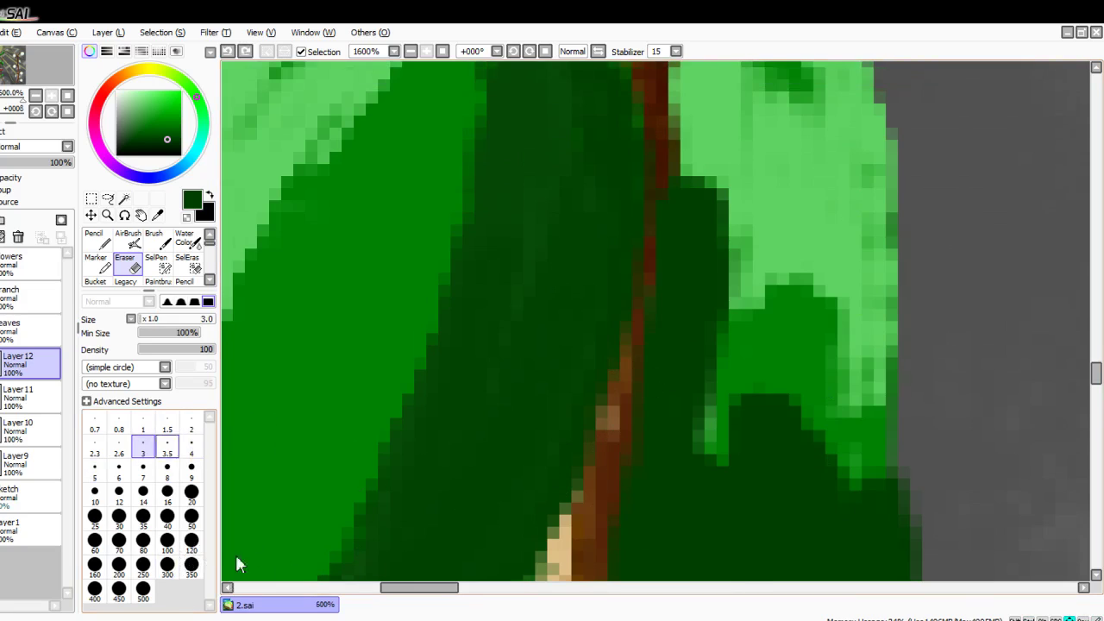
mouse_move(582, 87)
mouse_down()
mouse_move(635, 305)
mouse_move(604, 519)
mouse_move(590, 473)
mouse_up()
scroll(580, 457, down, 4)
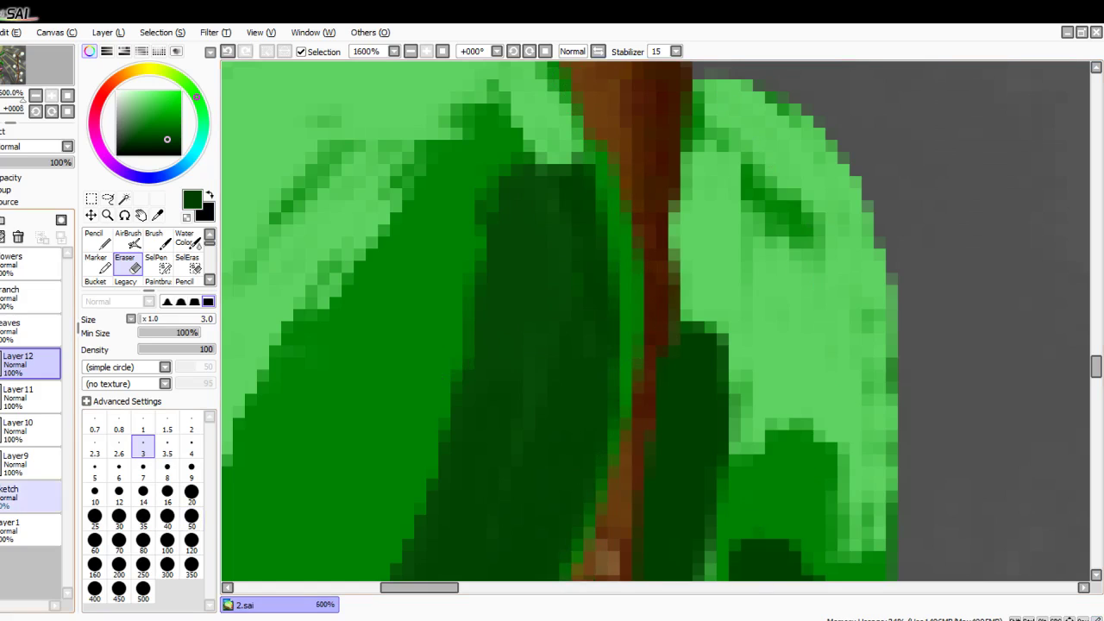
mouse_move(588, 346)
mouse_down()
mouse_move(597, 386)
mouse_move(506, 582)
mouse_move(581, 449)
mouse_move(543, 529)
mouse_up()
scroll(509, 518, down, 8)
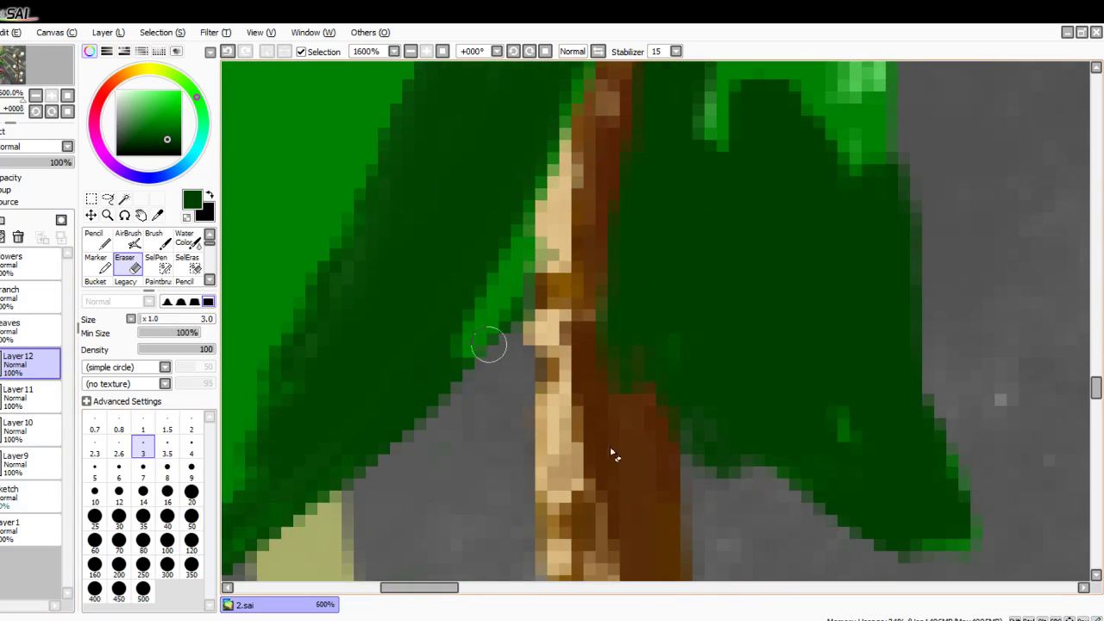
Step: Erase the bright green rim along the large left leaf's stem-side edge on Layer11, and reselect Layer12
click(30, 397)
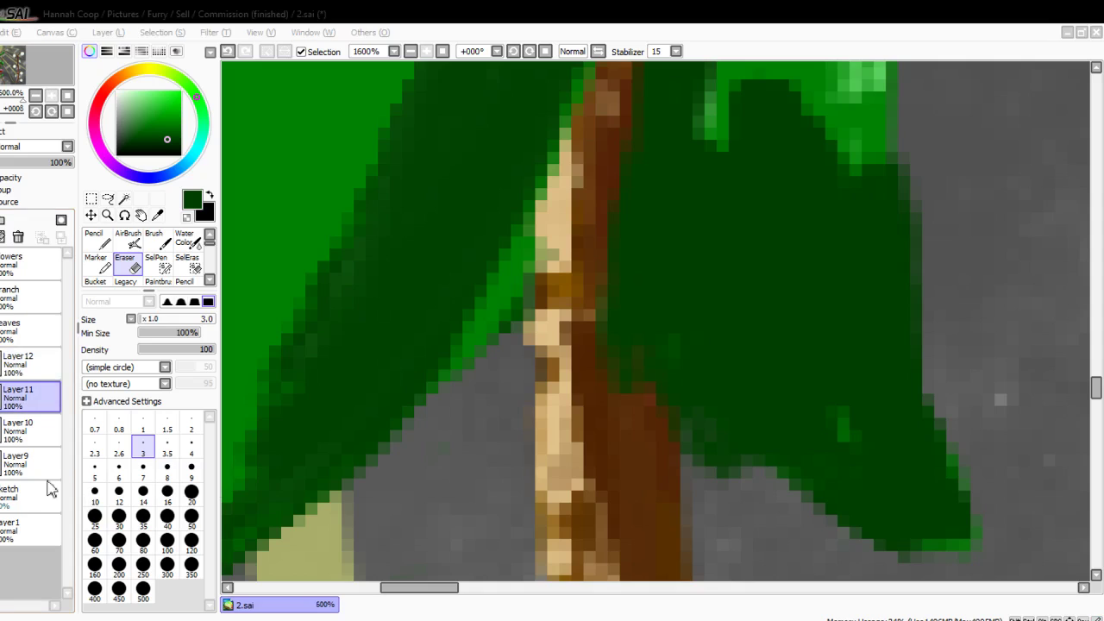
scroll(447, 371, up, 1)
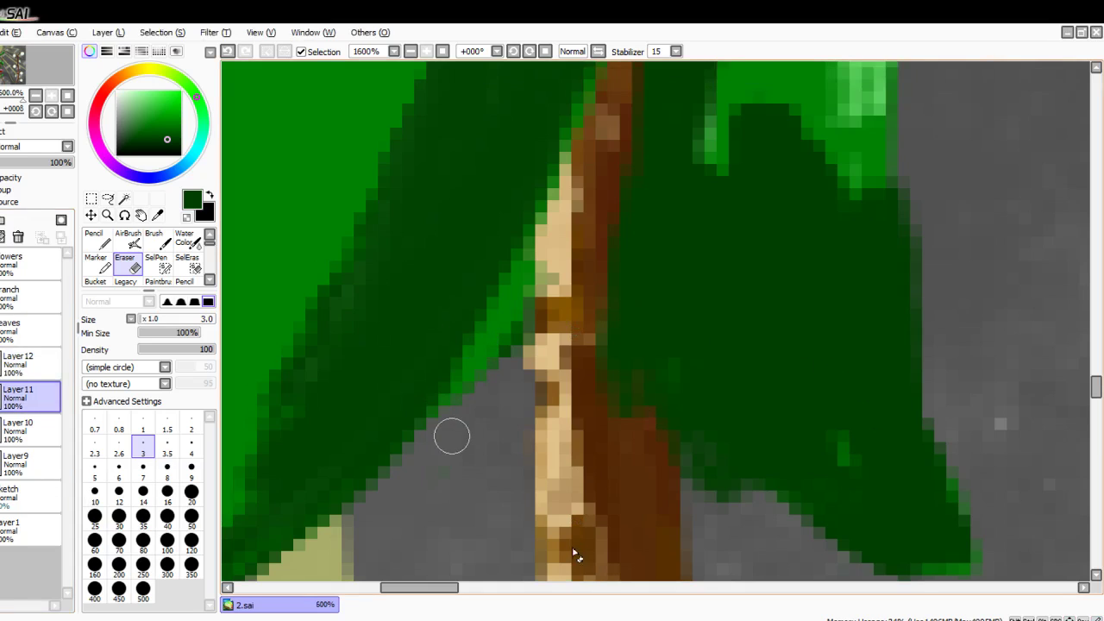
mouse_move(455, 428)
mouse_down()
mouse_move(516, 335)
mouse_move(541, 255)
mouse_up()
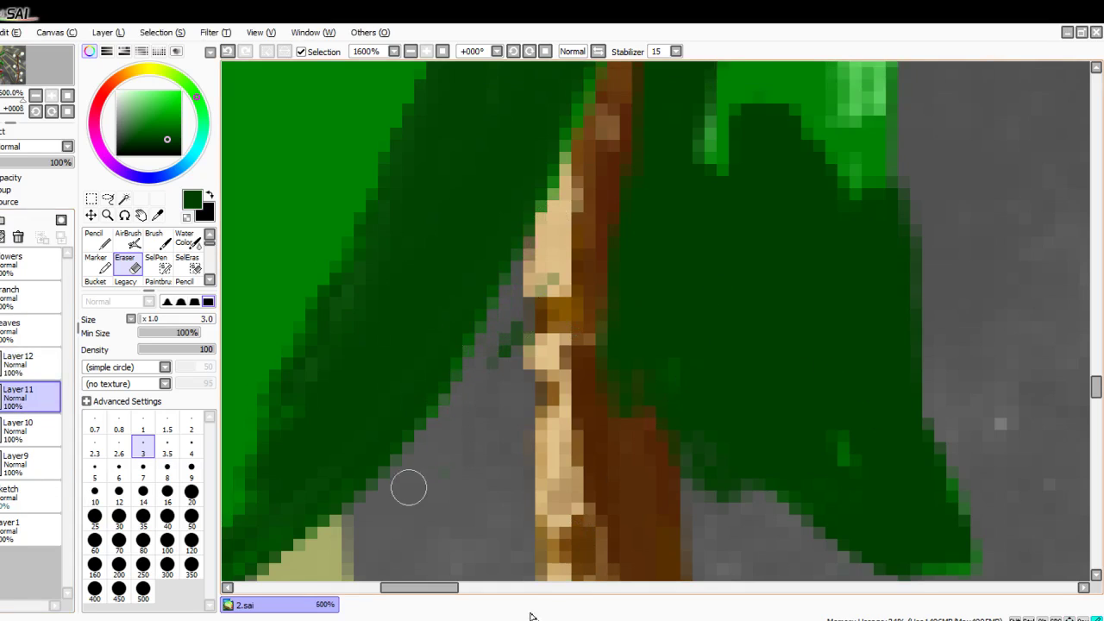
scroll(423, 483, up, 4)
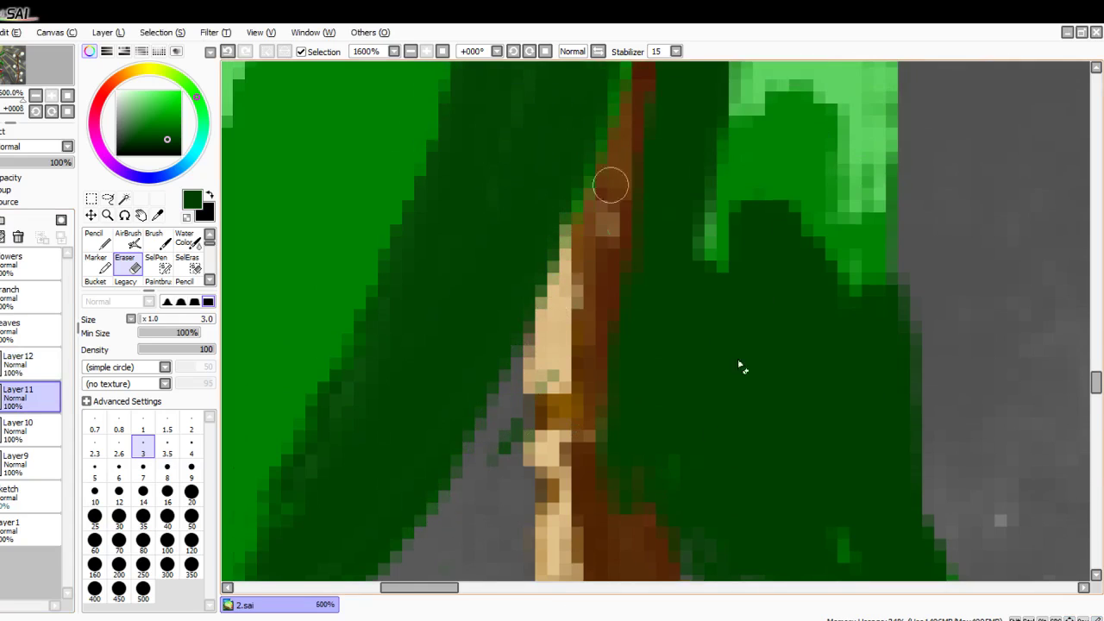
scroll(559, 421, up, 6)
scroll(569, 388, up, 8)
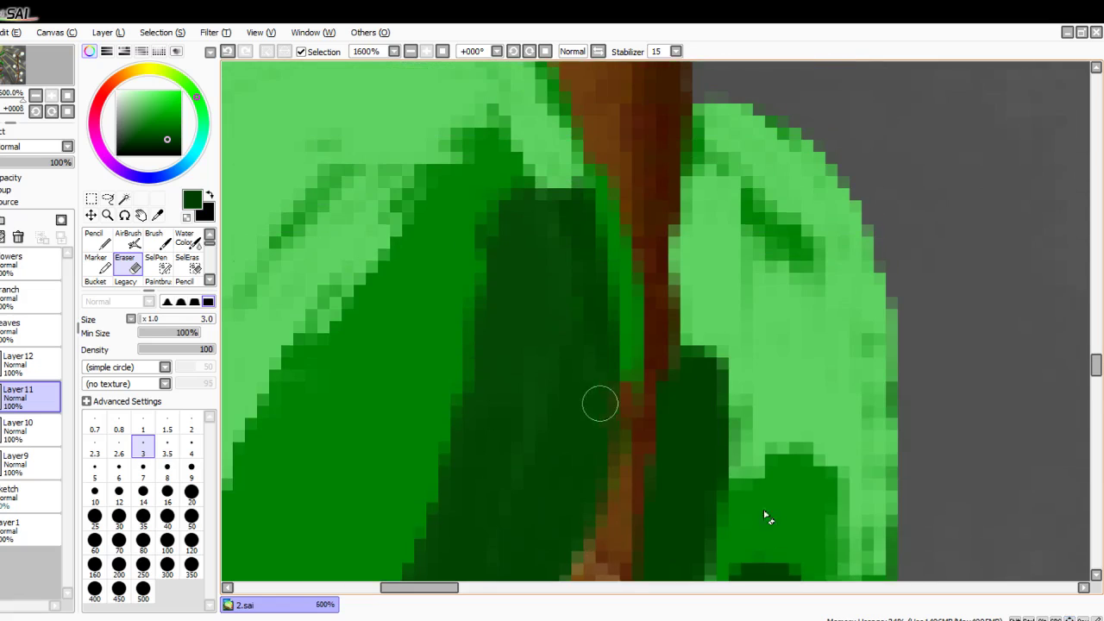
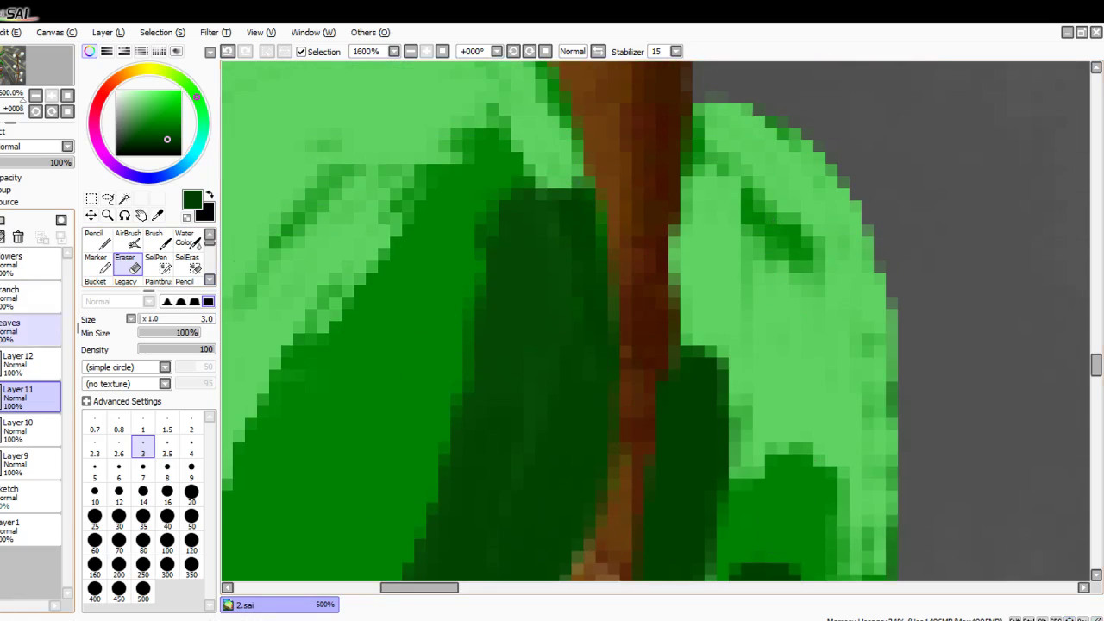
scroll(764, 284, up, 1)
click(26, 364)
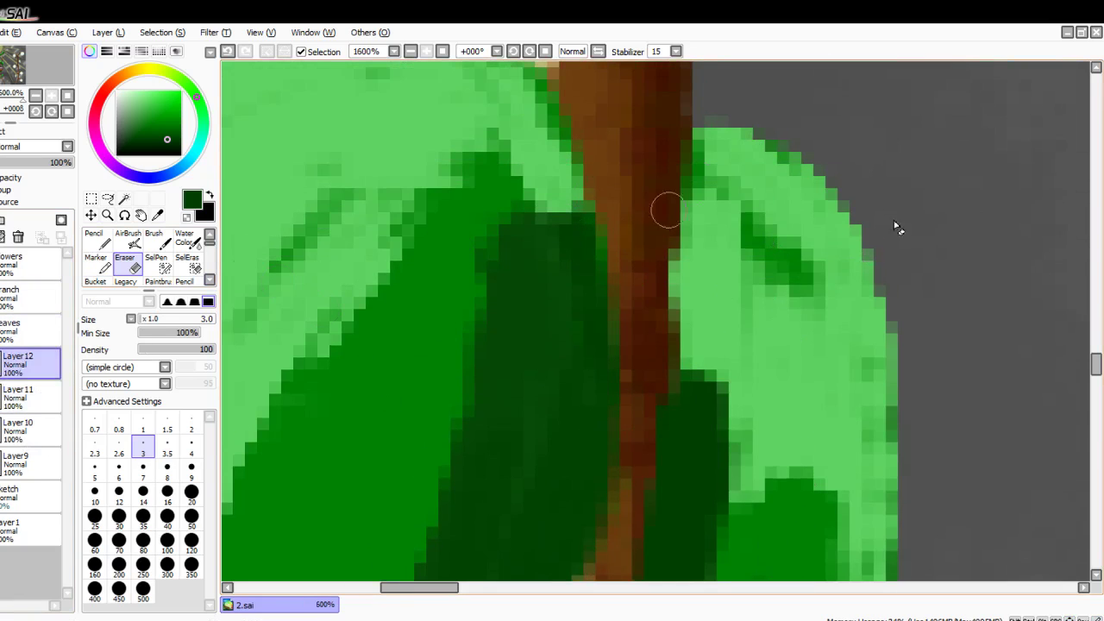
Step: Erase the dark green paint overlapping the stem along the small right leaf's inner edge on Layer12
drag(683, 190, 683, 324)
drag(682, 224, 681, 332)
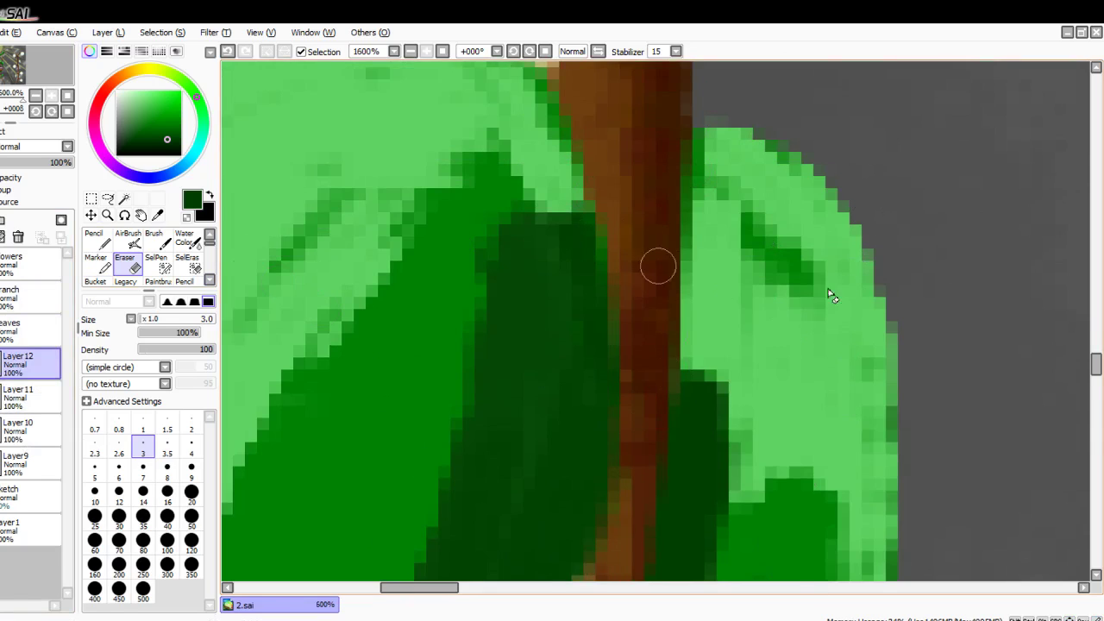
scroll(833, 296, down, 8)
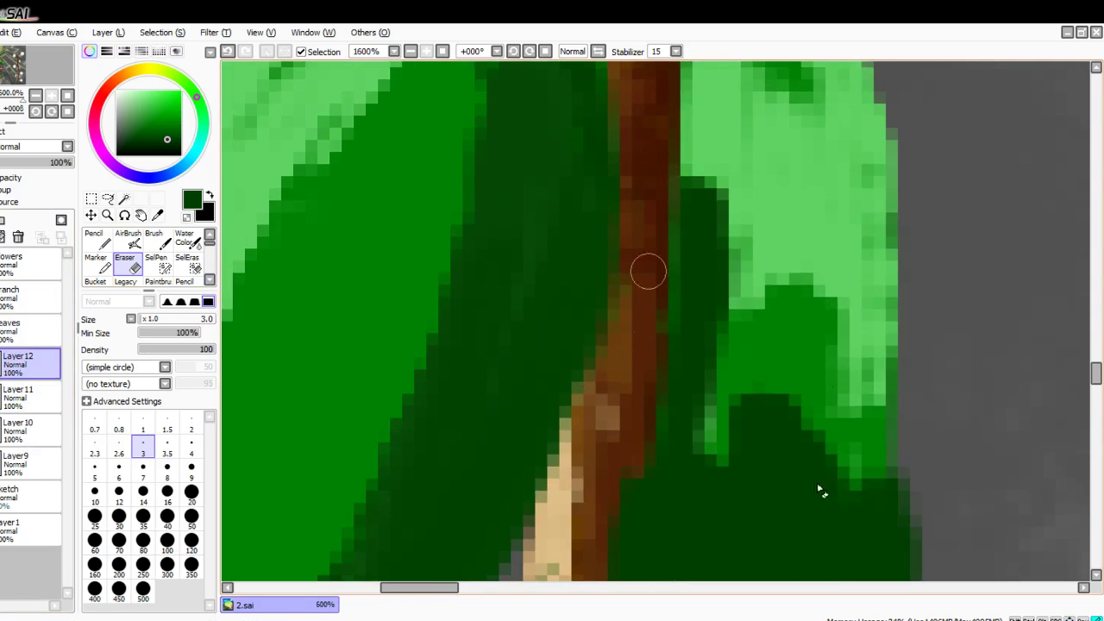
scroll(655, 259, down, 11)
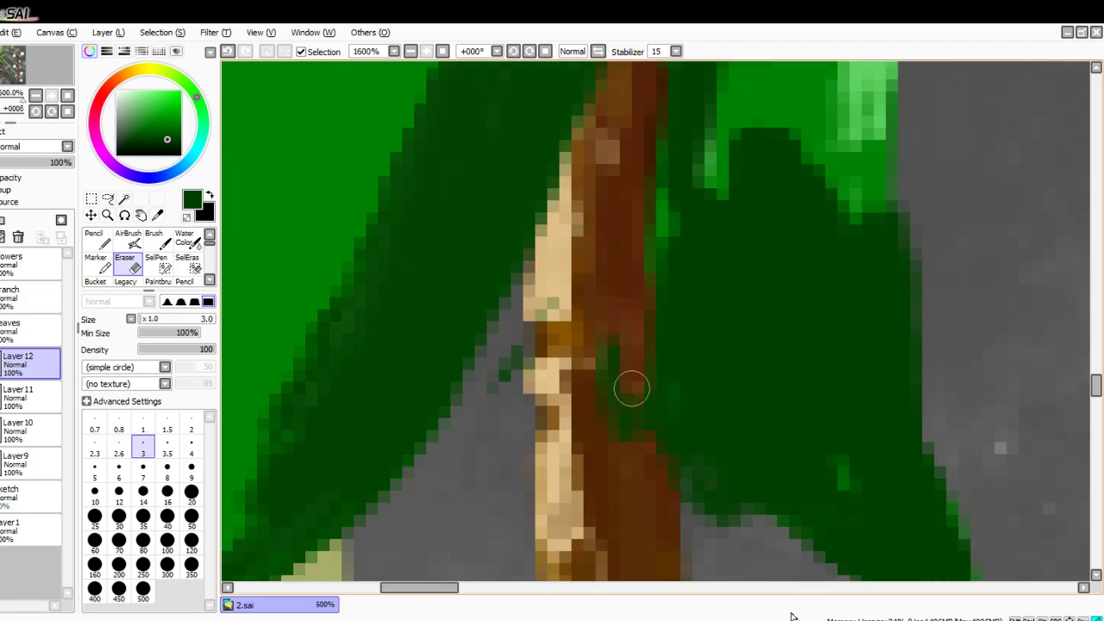
drag(654, 444, 643, 346)
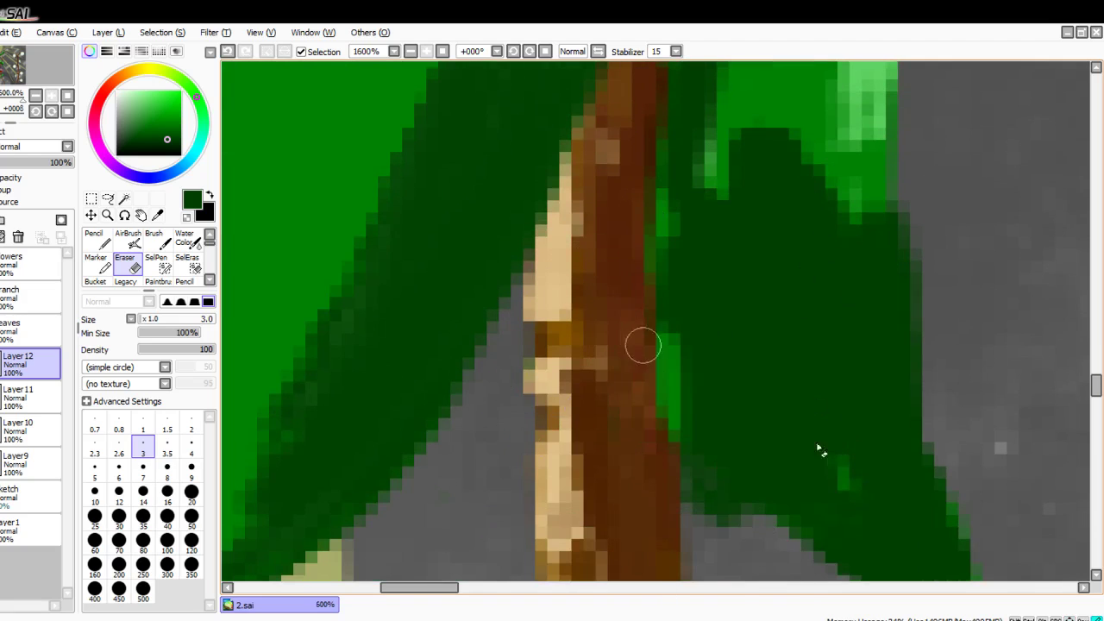
Step: Switch to the Paintbrush and cover the bright green strip along the small right leaf's stem-side edge in dark green
scroll(656, 440, down, 4)
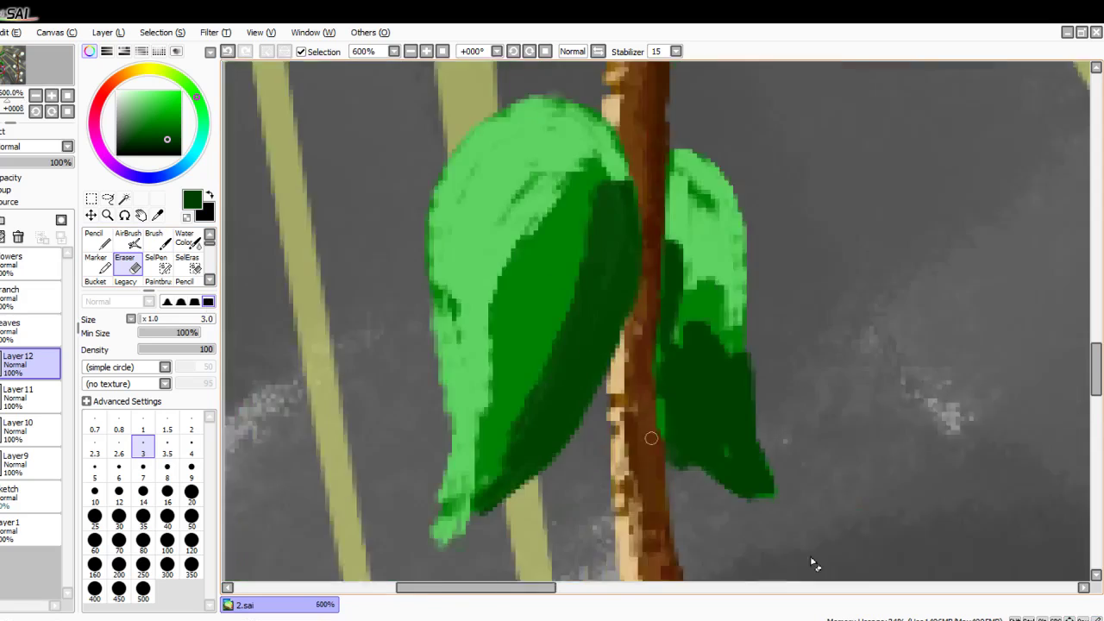
scroll(638, 420, up, 4)
scroll(146, 259, down, 2)
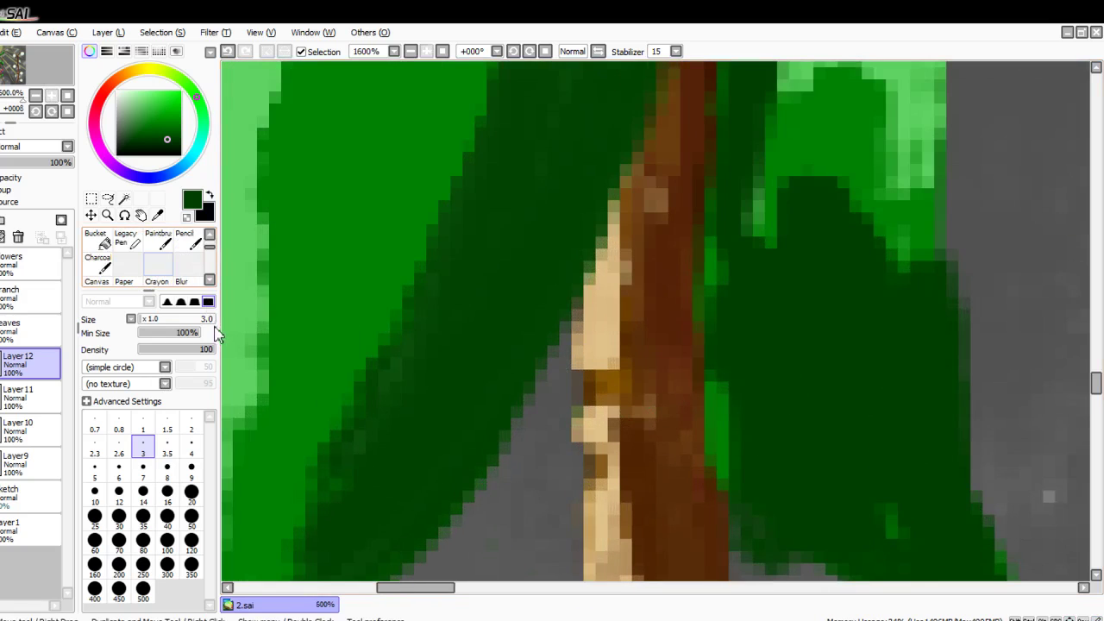
click(157, 242)
mouse_move(753, 478)
mouse_down()
mouse_move(719, 357)
mouse_move(745, 458)
mouse_move(710, 256)
mouse_up()
Step: Paint dark green shading along the lower edge of the right leaf in the vine's lowest pair, from stem to tip
scroll(722, 325, down, 8)
scroll(928, 267, down, 5)
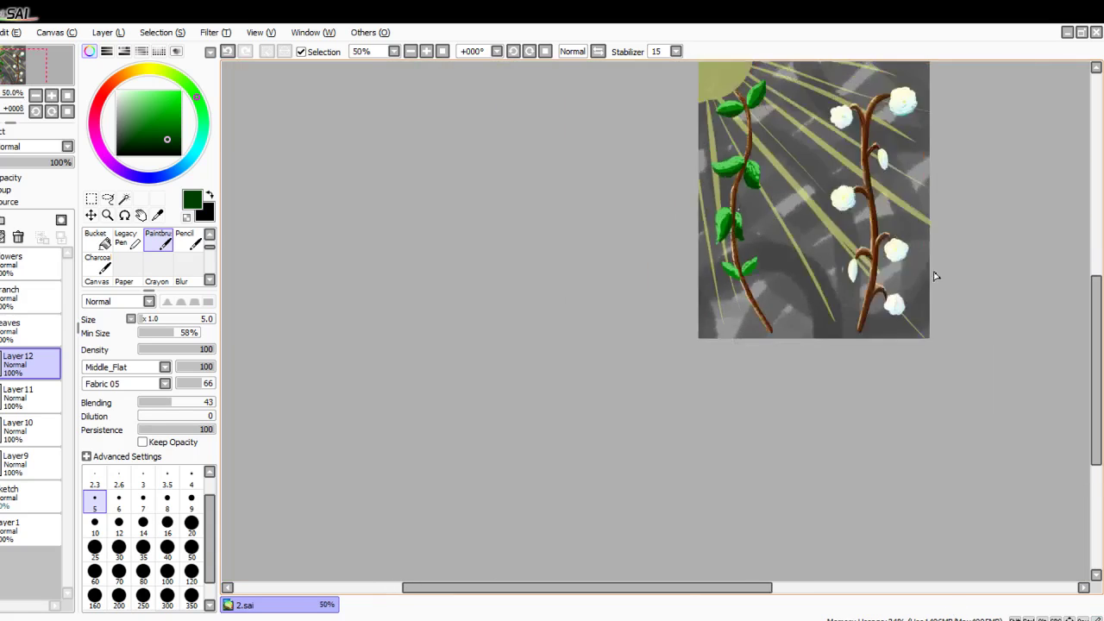
scroll(902, 499, up, 3)
scroll(949, 476, up, 8)
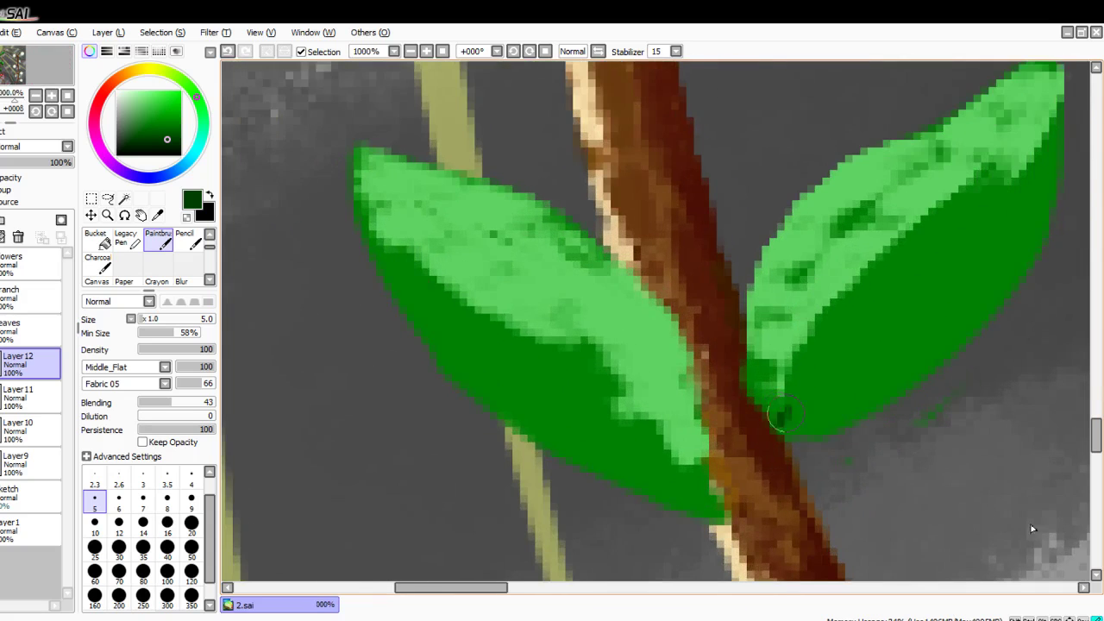
mouse_move(785, 413)
mouse_down()
mouse_move(875, 385)
mouse_move(982, 257)
mouse_up()
key(Right)
key(Right)
key(Right)
key(Right)
key(Right)
key(Right)
key(Right)
key(Right)
scroll(811, 336, up, 1)
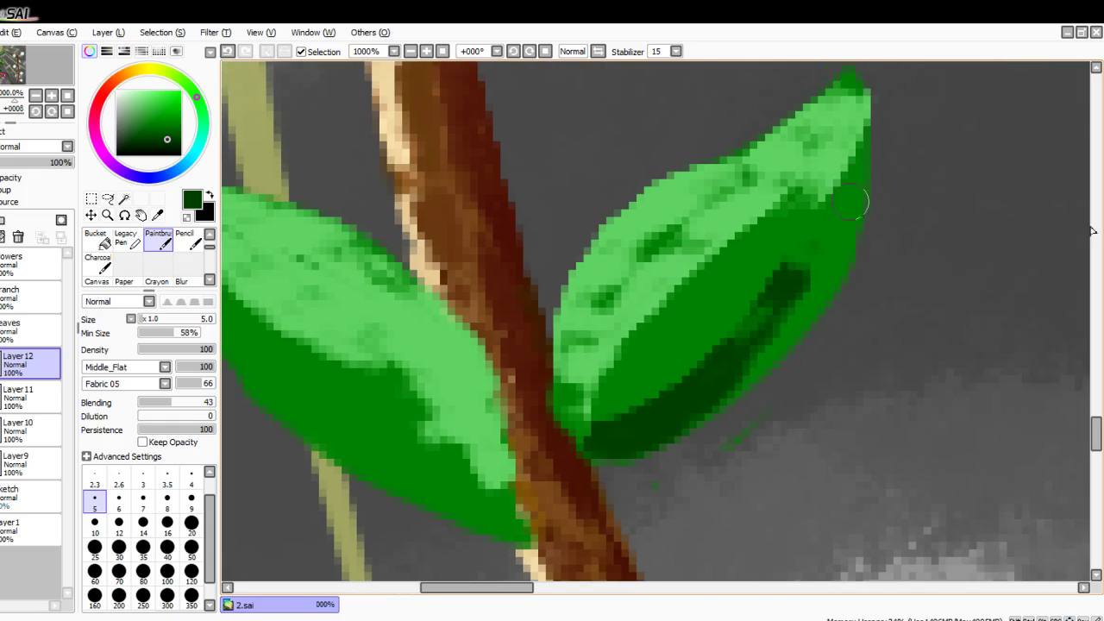
mouse_move(871, 125)
mouse_down()
mouse_move(830, 263)
mouse_move(856, 171)
mouse_move(792, 266)
mouse_move(777, 311)
mouse_move(859, 174)
mouse_move(769, 338)
mouse_move(854, 237)
mouse_move(733, 380)
mouse_move(756, 355)
mouse_move(653, 418)
mouse_move(811, 283)
mouse_move(823, 228)
mouse_move(664, 397)
mouse_move(640, 438)
mouse_move(831, 265)
mouse_move(787, 345)
mouse_move(851, 220)
mouse_move(722, 383)
mouse_up()
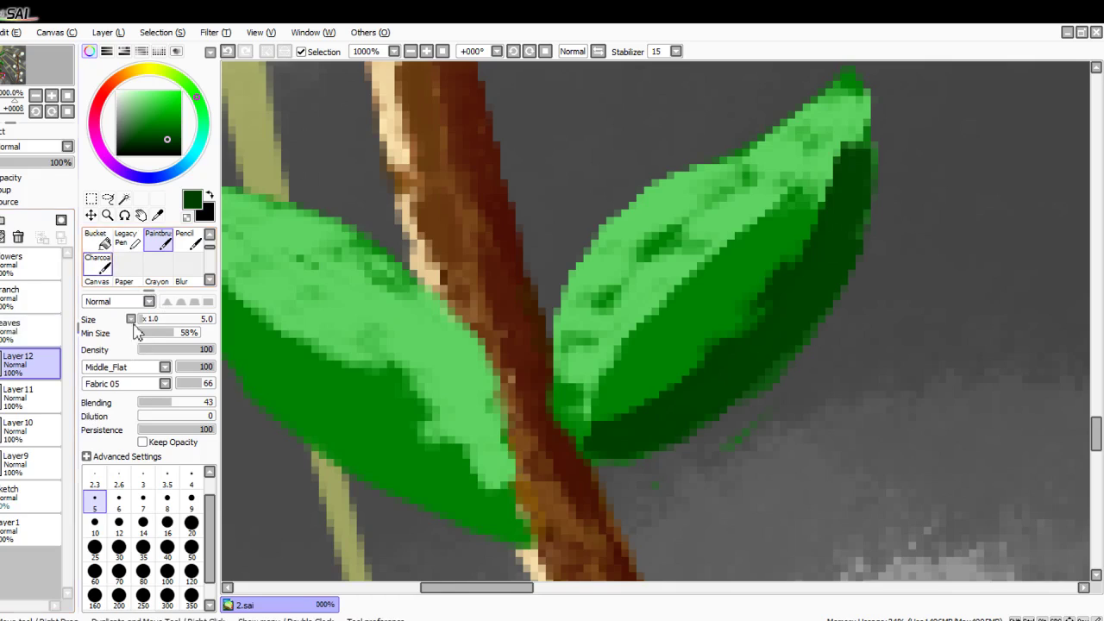
Step: Erase the stray green specks beneath the lowest right leaf on Layer11, and reselect Layer12
scroll(532, 511, down, 1)
scroll(532, 511, left, 1)
click(30, 397)
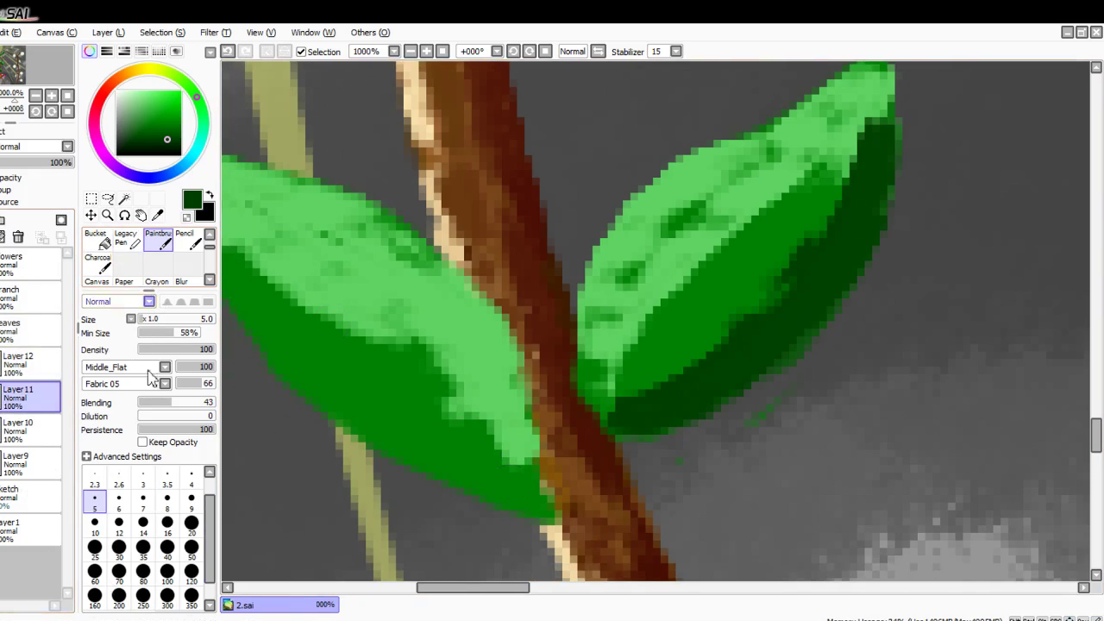
key(e)
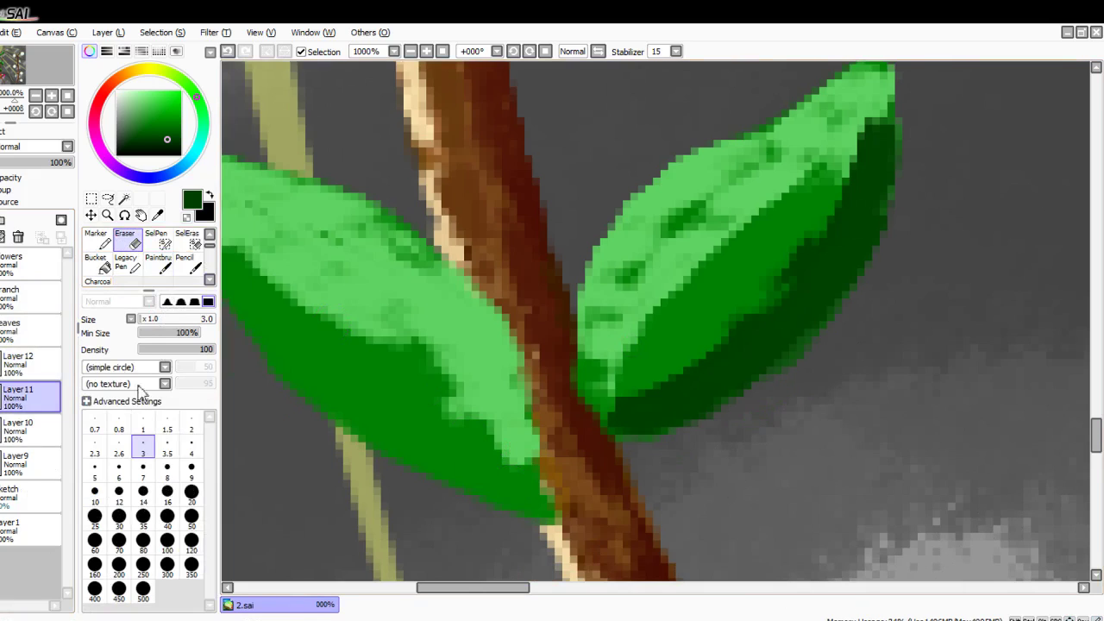
scroll(130, 259, down, 2)
click(157, 263)
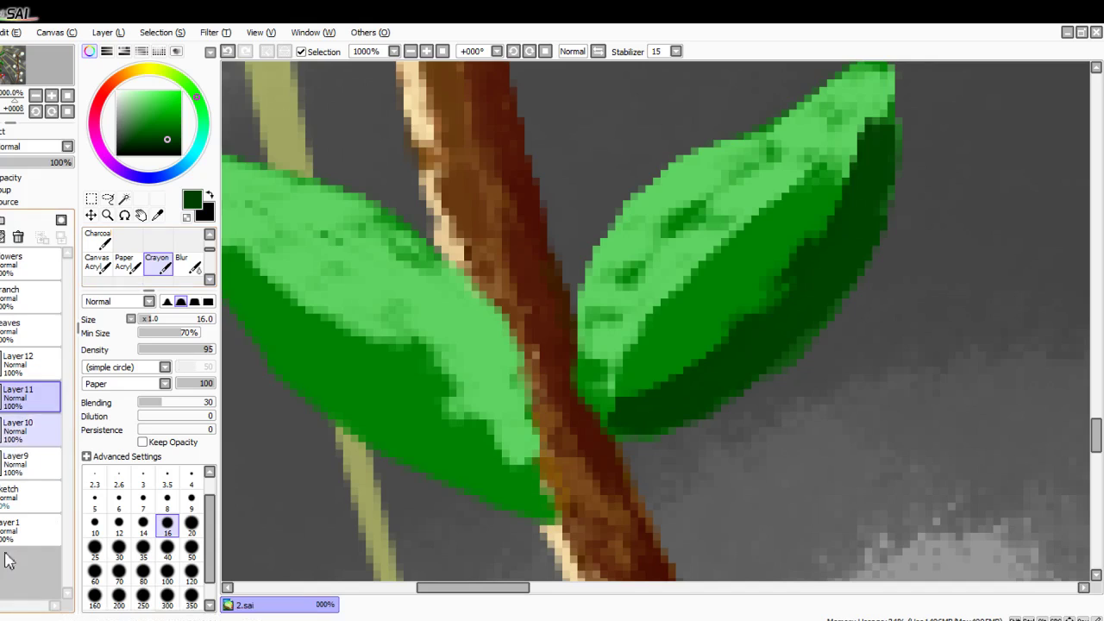
click(17, 364)
scroll(669, 289, up, 1)
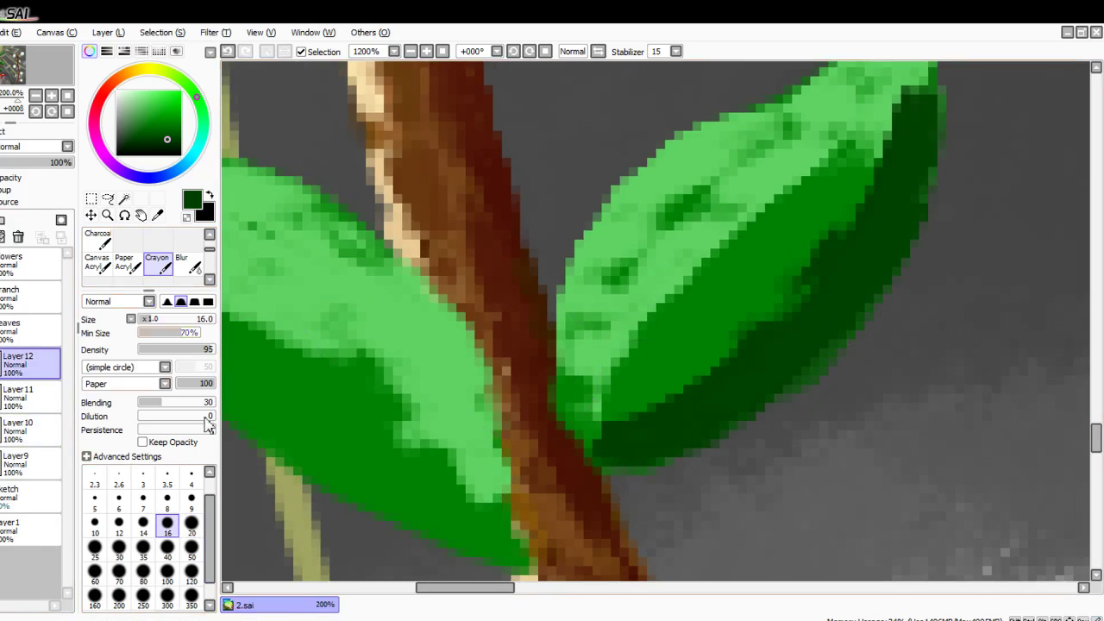
Step: Smooth the lowest right leaf's dark shading with the Paintbrush and shade the lower edge of the left leaf opposite in dark green
key(b)
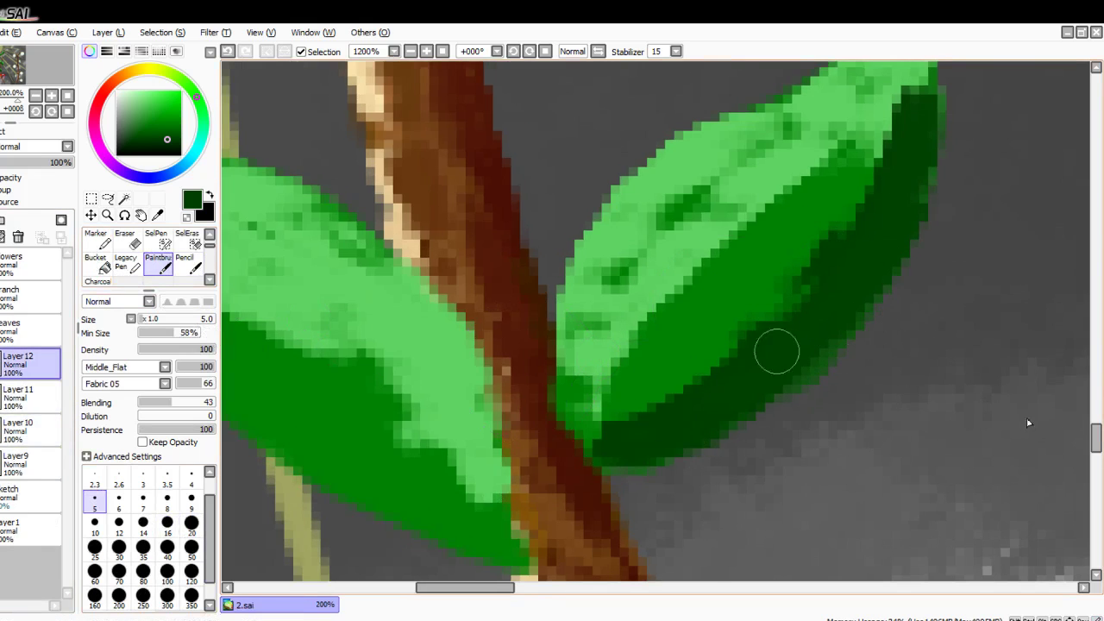
drag(772, 368, 597, 436)
drag(410, 397, 677, 369)
drag(691, 573, 695, 461)
mouse_move(778, 417)
mouse_down()
mouse_move(629, 320)
mouse_move(673, 370)
mouse_move(468, 229)
mouse_up()
scroll(468, 230, up, 2)
mouse_move(488, 313)
mouse_down()
mouse_move(418, 156)
mouse_move(402, 190)
mouse_move(364, 71)
mouse_move(369, 128)
mouse_move(386, 160)
mouse_up()
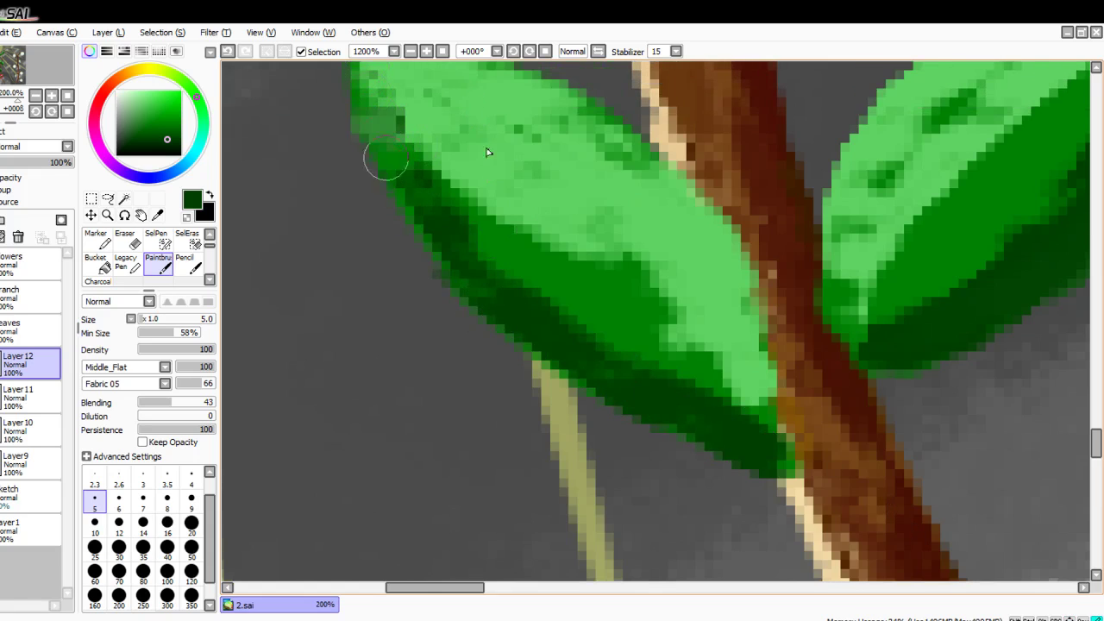
mouse_move(416, 203)
mouse_down()
mouse_move(389, 136)
mouse_move(534, 317)
mouse_move(628, 348)
mouse_move(466, 216)
mouse_move(693, 384)
mouse_up()
scroll(848, 303, down, 10)
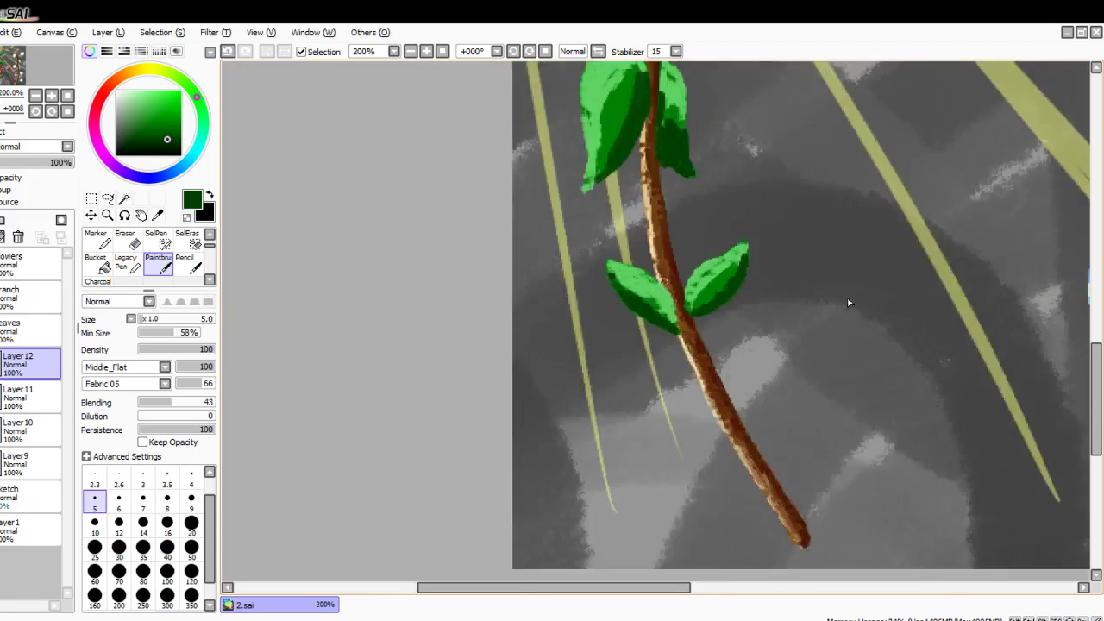
Step: Pick a brighter green and brush it over the middle of the vine's top right leaf, beside the dark shading
scroll(853, 103, up, 4)
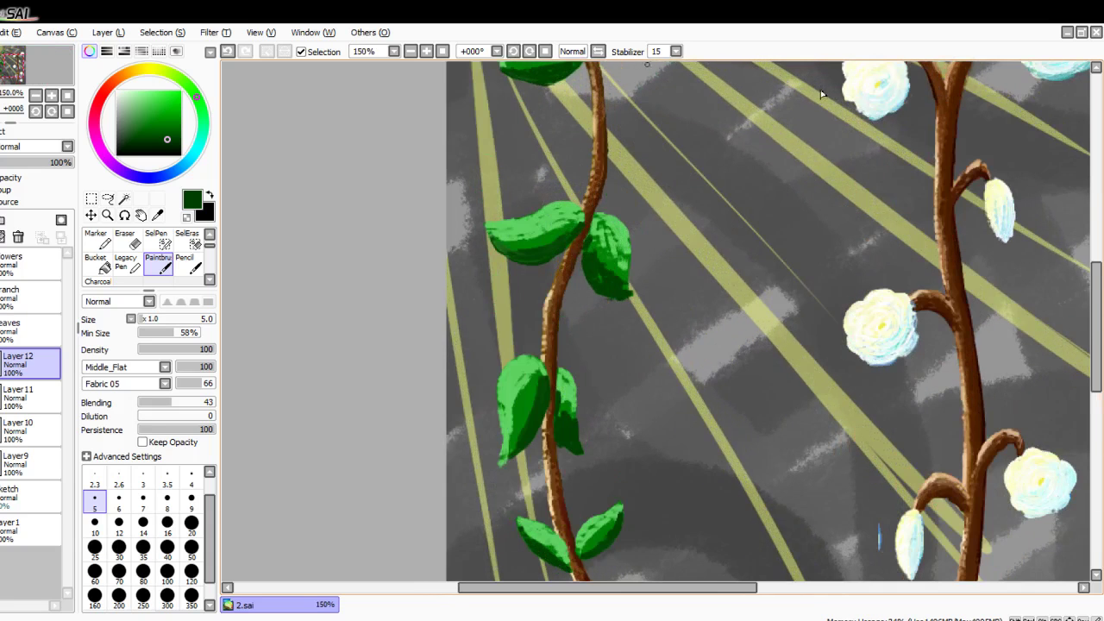
scroll(833, 260, up, 5)
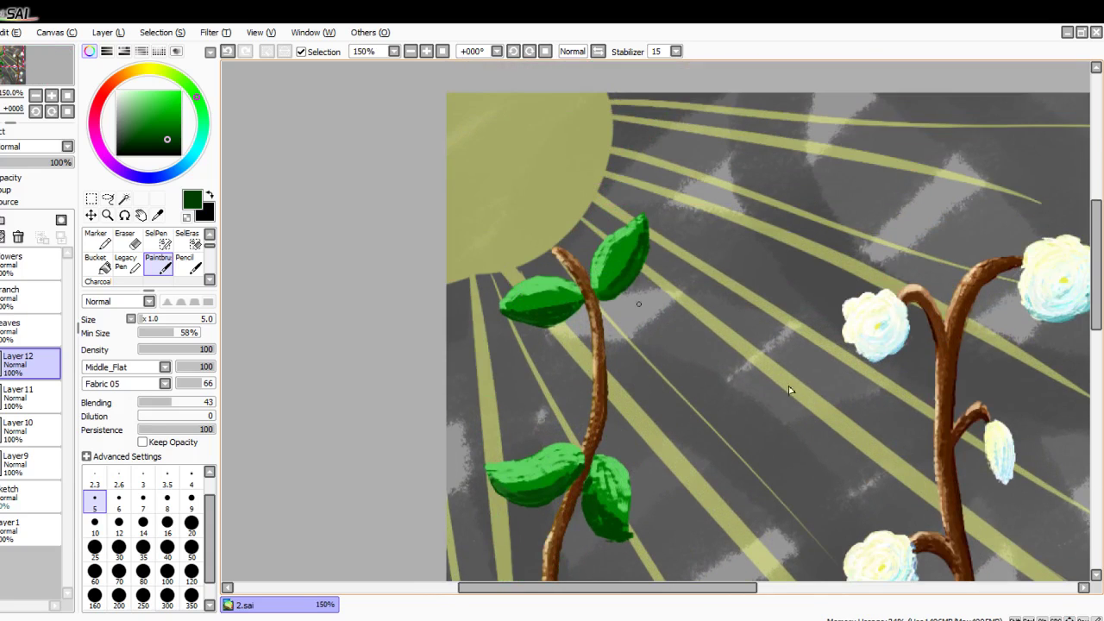
scroll(572, 308, up, 4)
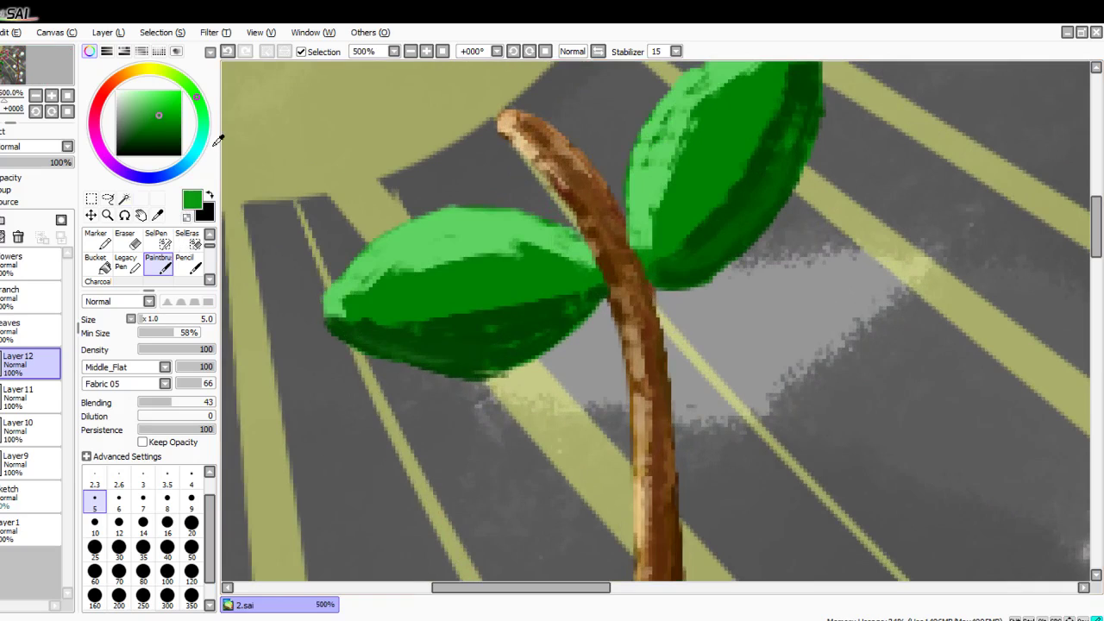
scroll(739, 193, up, 3)
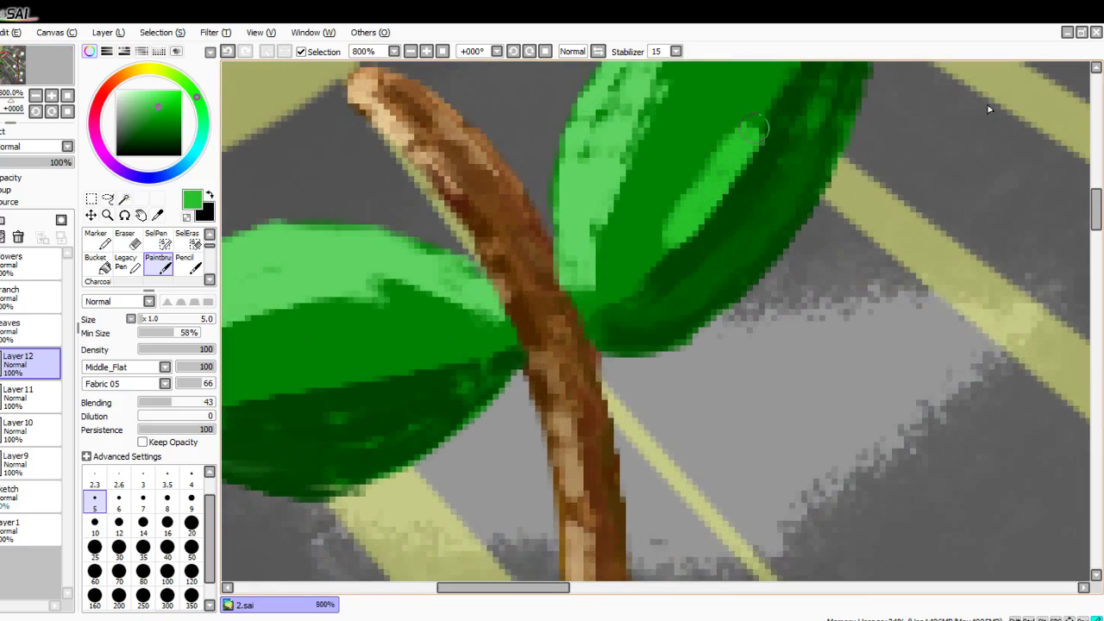
drag(679, 246, 729, 181)
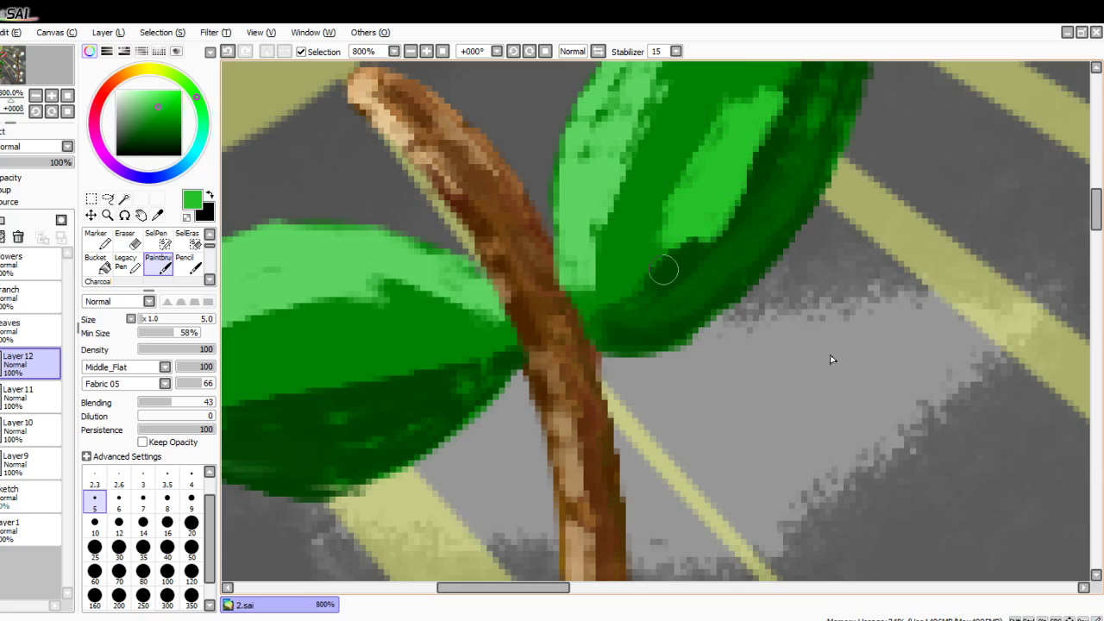
mouse_move(663, 270)
mouse_down()
mouse_move(703, 121)
mouse_move(645, 298)
mouse_move(729, 108)
mouse_move(711, 249)
mouse_move(713, 179)
mouse_up()
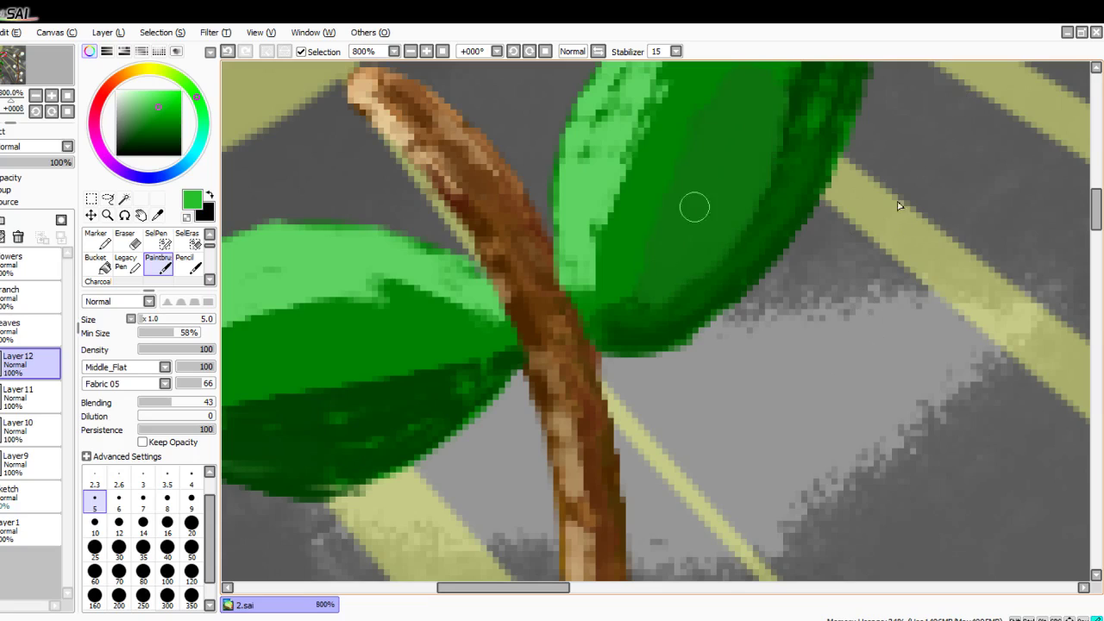
mouse_move(623, 284)
mouse_down()
mouse_move(673, 147)
mouse_move(621, 284)
mouse_move(627, 252)
mouse_move(688, 208)
mouse_move(681, 257)
mouse_move(694, 224)
mouse_move(622, 390)
mouse_move(762, 210)
mouse_move(801, 124)
mouse_up()
Step: Extend the brighter green up to the top right leaf's tip and blend it into the pale green side
scroll(707, 162, up, 2)
drag(749, 219, 826, 67)
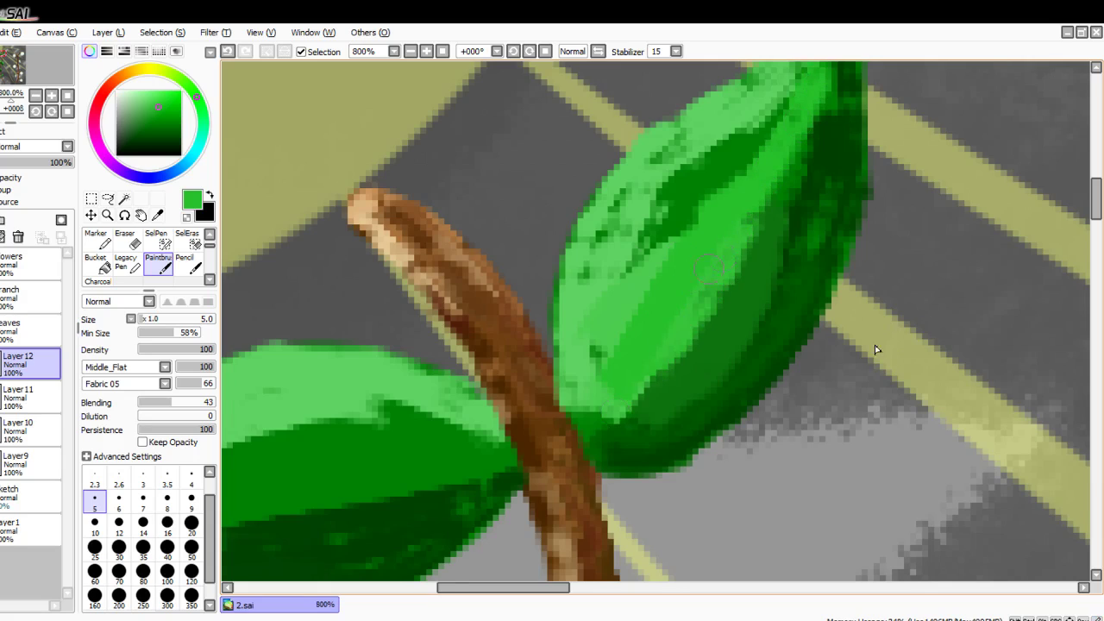
scroll(608, 320, up, 1)
mouse_move(607, 319)
mouse_down()
mouse_move(617, 293)
mouse_move(751, 204)
mouse_move(639, 237)
mouse_move(770, 170)
mouse_move(716, 177)
mouse_move(675, 274)
mouse_up()
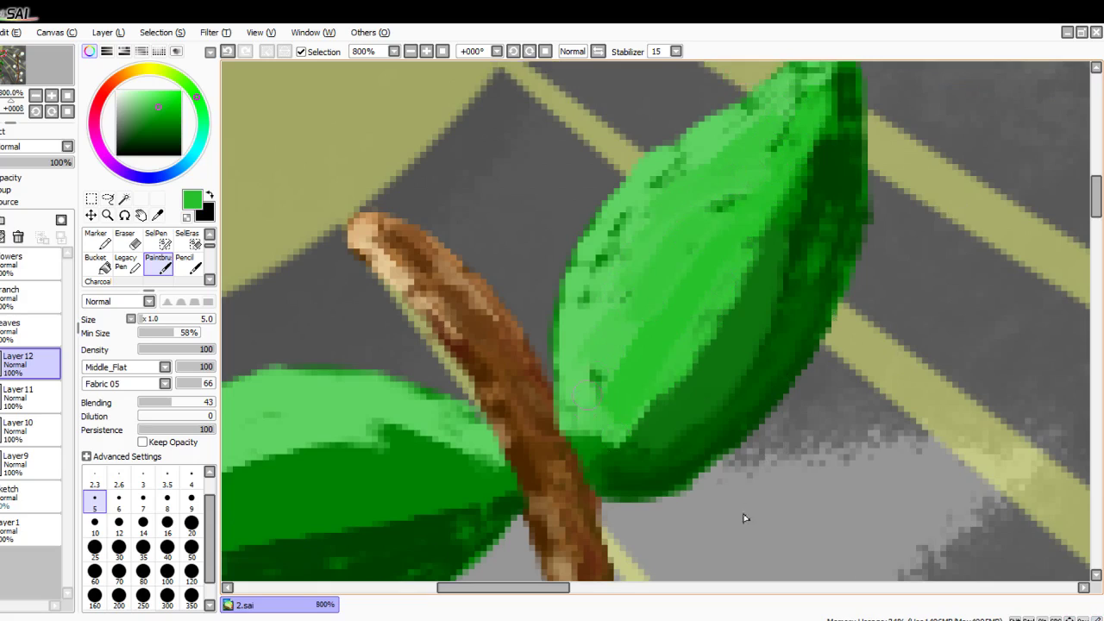
scroll(707, 291, up, 1)
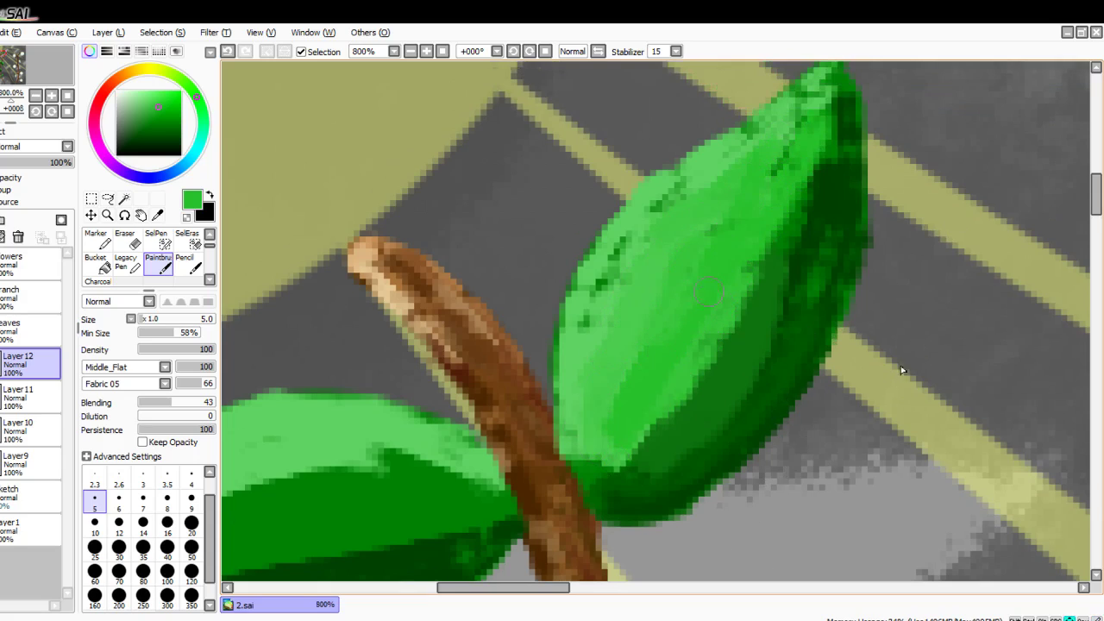
drag(609, 441, 629, 396)
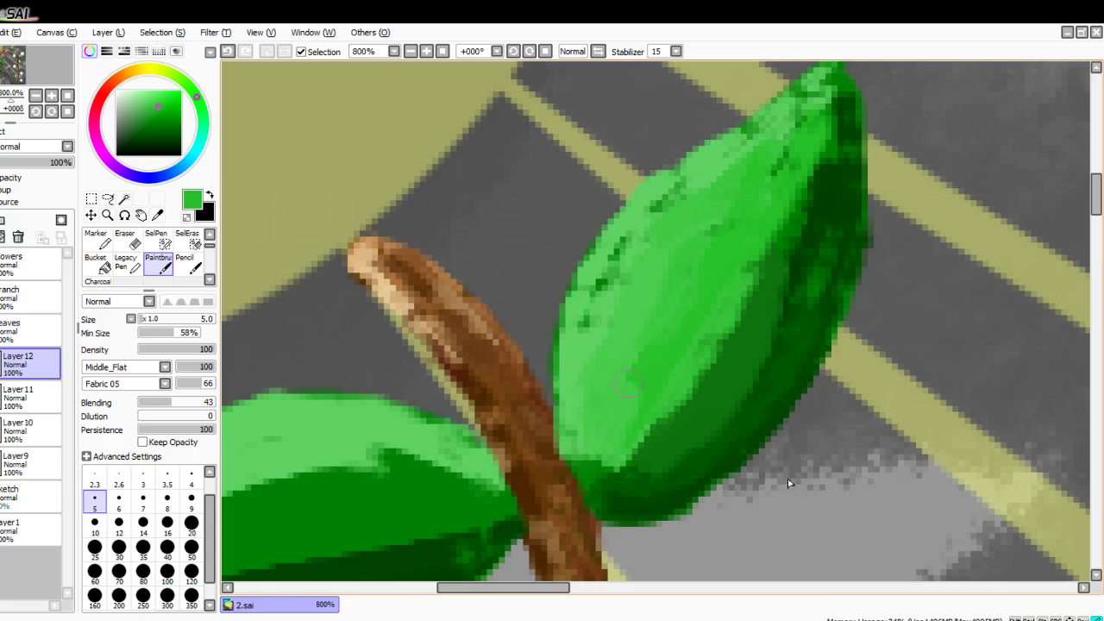
Step: Soften the top right leaf's dark lower side and touch up its pale outer edge with brighter green strokes
mouse_move(582, 483)
mouse_down()
mouse_move(594, 418)
mouse_move(596, 471)
mouse_move(613, 395)
mouse_move(598, 470)
mouse_move(619, 450)
mouse_move(594, 484)
mouse_move(683, 455)
mouse_move(686, 403)
mouse_move(635, 446)
mouse_move(779, 327)
mouse_move(742, 335)
mouse_move(683, 373)
mouse_move(729, 330)
mouse_move(731, 298)
mouse_move(798, 291)
mouse_move(720, 324)
mouse_move(816, 231)
mouse_move(834, 183)
mouse_move(765, 259)
mouse_move(826, 138)
mouse_move(729, 312)
mouse_move(750, 315)
mouse_move(819, 261)
mouse_move(682, 409)
mouse_move(683, 447)
mouse_move(754, 397)
mouse_move(613, 485)
mouse_move(725, 454)
mouse_move(646, 489)
mouse_move(638, 510)
mouse_move(750, 386)
mouse_up()
mouse_move(832, 244)
mouse_down()
mouse_move(803, 293)
mouse_move(817, 294)
mouse_up()
mouse_move(830, 222)
mouse_down()
mouse_move(835, 143)
mouse_move(751, 205)
mouse_move(820, 95)
mouse_move(717, 228)
mouse_up()
drag(638, 283, 579, 339)
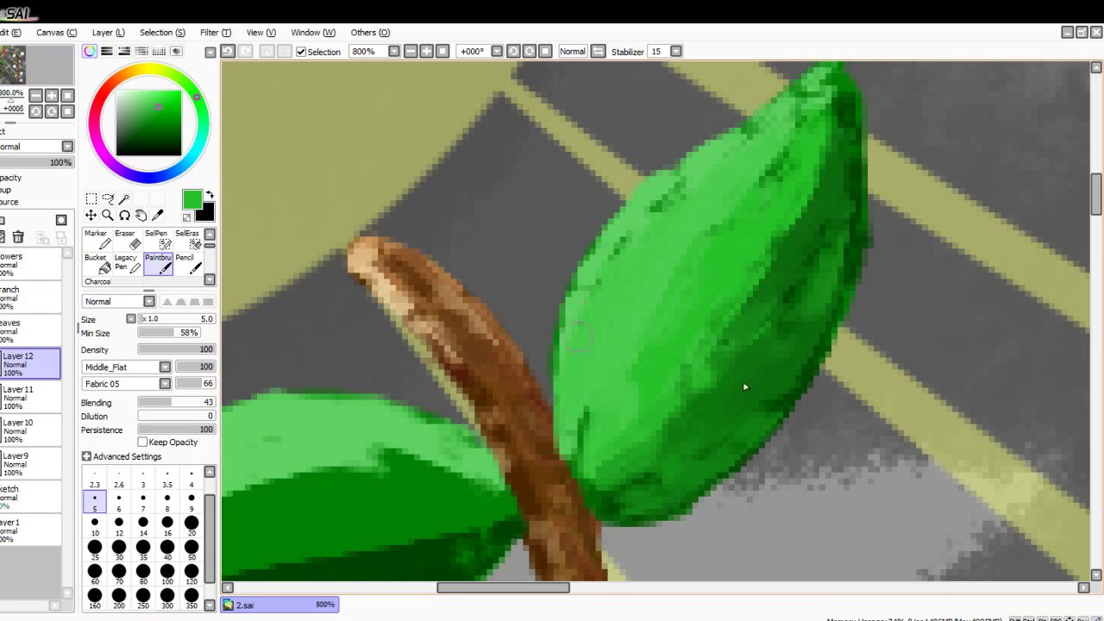
Step: Try to cover the dark specks along the top right leaf's pale outer edge with brighter green
mouse_move(736, 185)
mouse_down()
mouse_move(680, 199)
mouse_move(698, 191)
mouse_move(578, 328)
mouse_move(658, 226)
mouse_move(559, 458)
mouse_up()
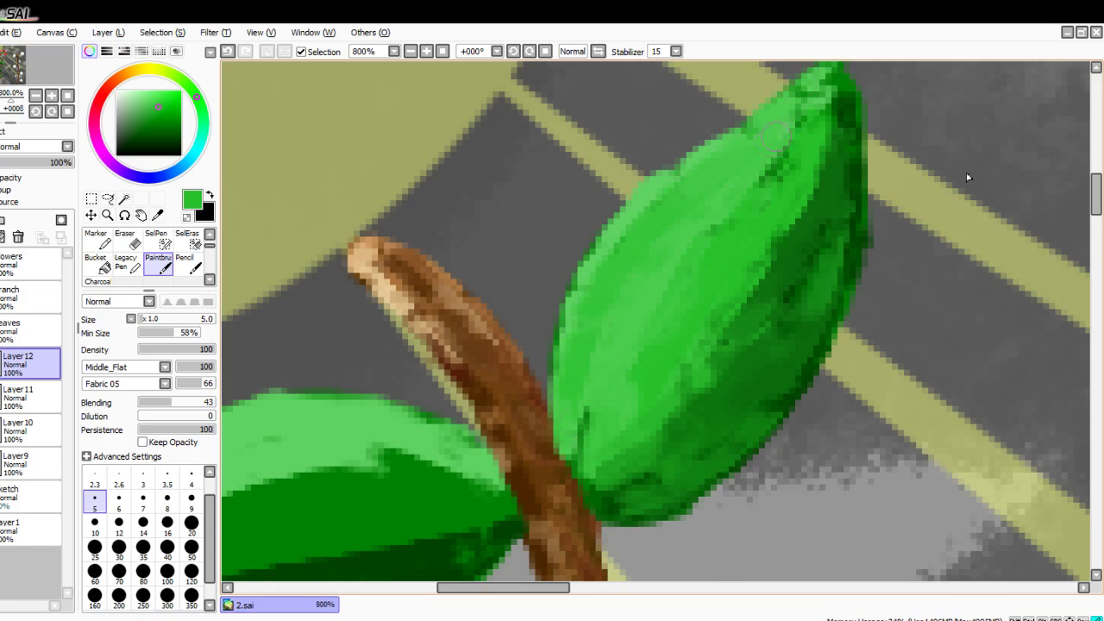
drag(775, 133, 614, 234)
drag(583, 310, 553, 456)
drag(808, 105, 733, 200)
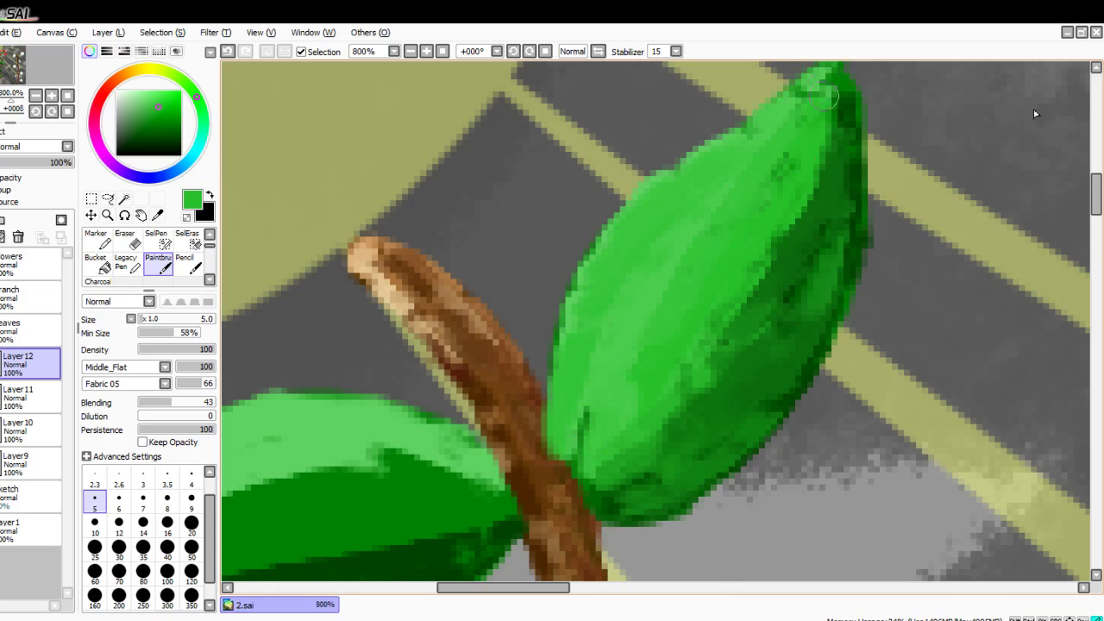
Step: Try to brush brighter green over the dark shading from the top right leaf's tip down its shaded side
mouse_move(826, 87)
mouse_down()
mouse_move(743, 190)
mouse_move(814, 82)
mouse_move(755, 142)
mouse_move(816, 73)
mouse_move(857, 217)
mouse_up()
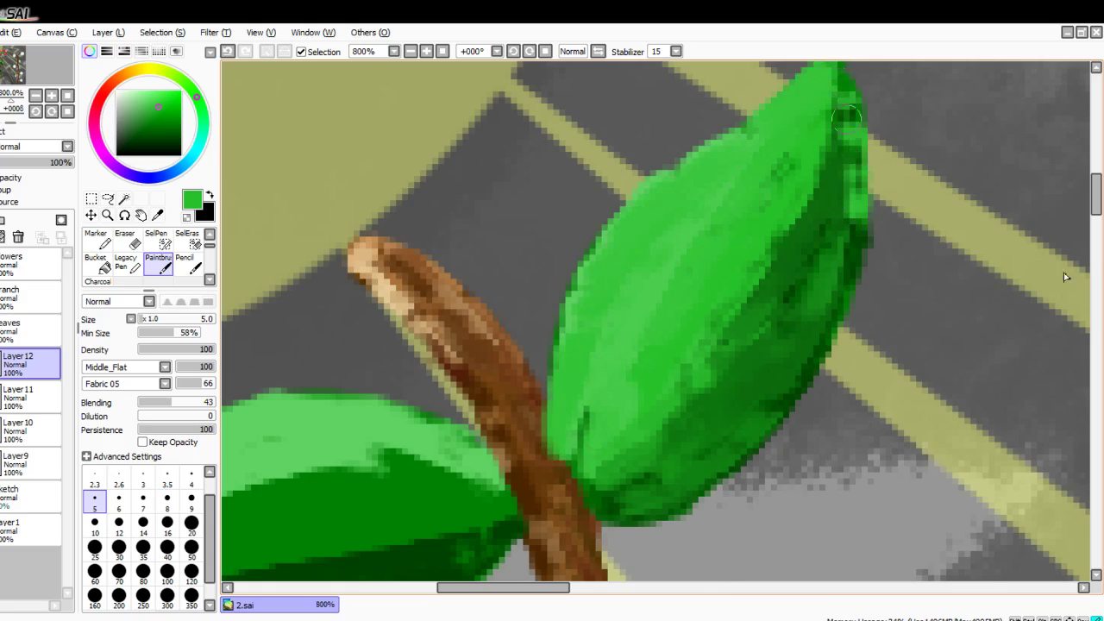
drag(847, 129, 823, 257)
drag(864, 131, 855, 218)
drag(850, 107, 825, 216)
mouse_move(826, 161)
mouse_down()
mouse_move(780, 281)
mouse_move(716, 382)
mouse_up()
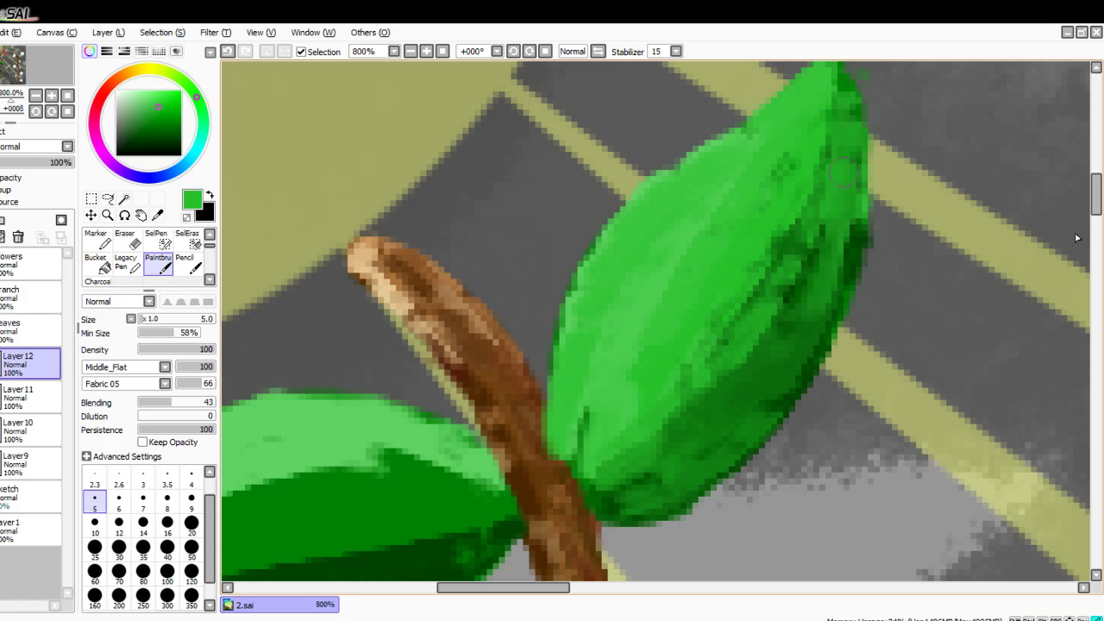
drag(835, 237, 691, 425)
scroll(863, 517, down, 4)
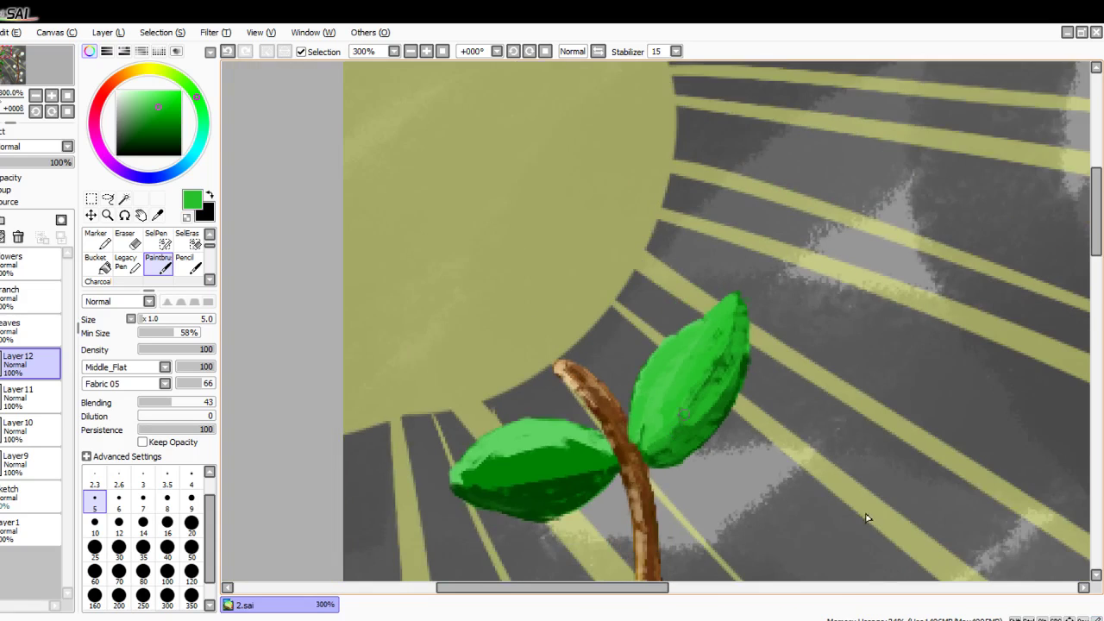
scroll(865, 509, up, 3)
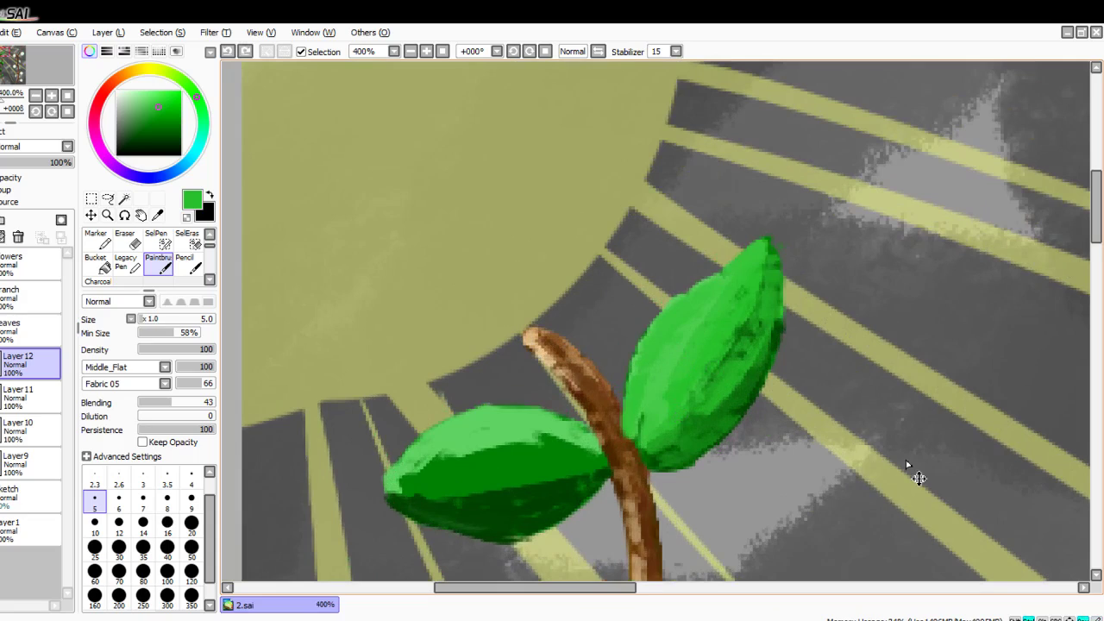
Step: Undo the last ten brush strokes on the top right leaf
key(ctrl+z)
key(ctrl+z)
key(ctrl+z)
key(ctrl+z)
key(ctrl+z)
key(ctrl+z)
key(ctrl+z)
key(ctrl+z)
key(ctrl+z)
key(ctrl+z)
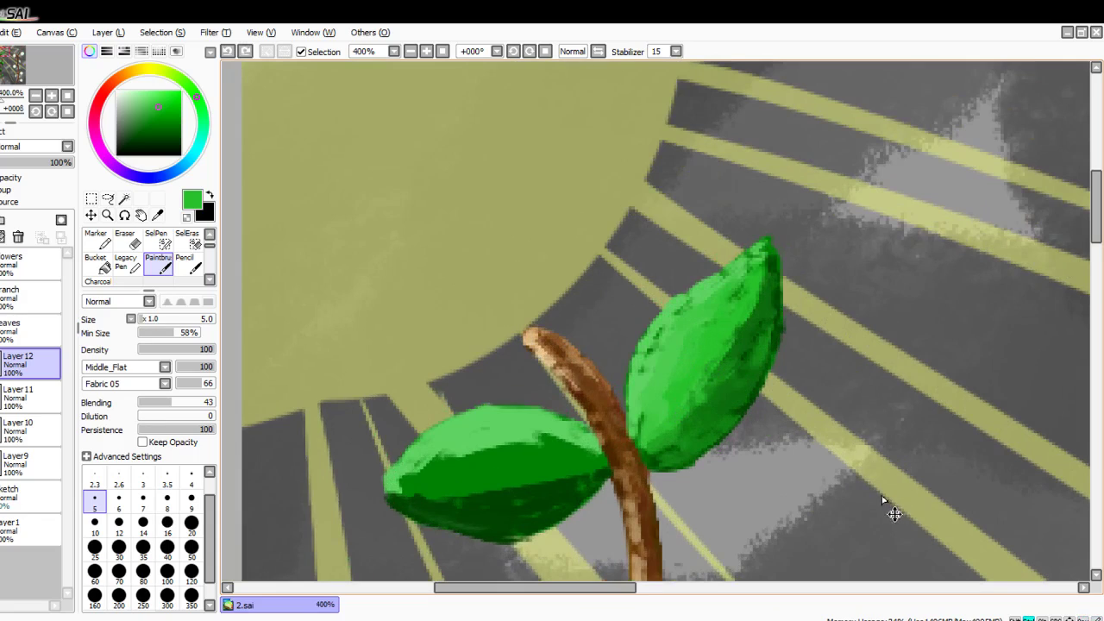
Step: Undo more of the earlier brush strokes, removing the brighter green from the top right leaf's middle and shaded side
key(ctrl+z)
key(ctrl+z)
key(ctrl+z)
key(ctrl+z)
key(ctrl+z)
key(ctrl+z)
key(ctrl+z)
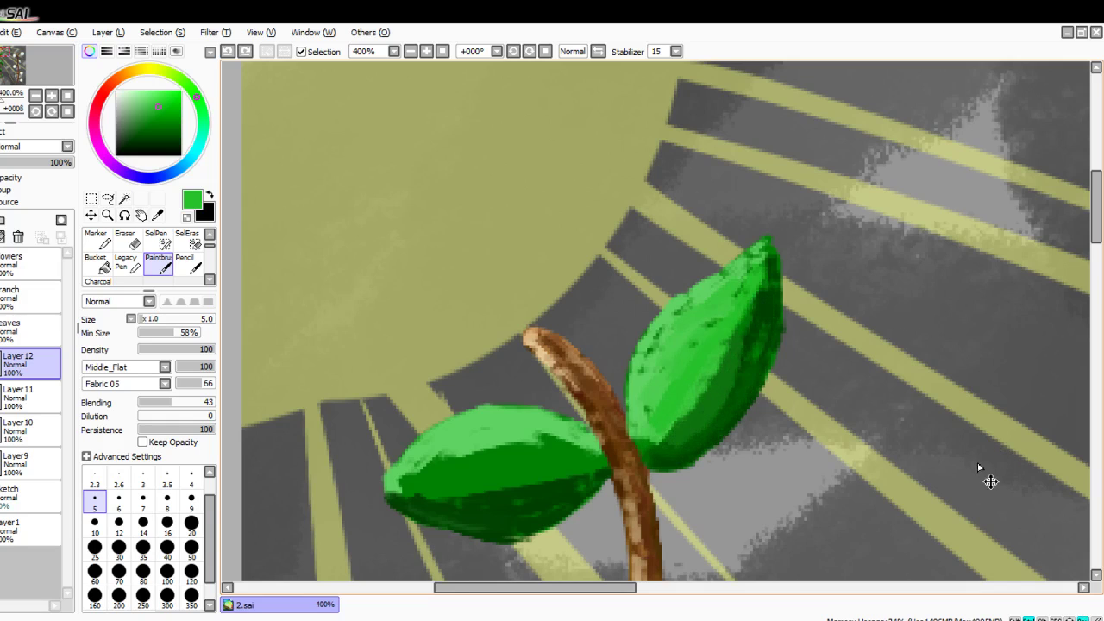
key(ctrl+z)
key(ctrl+z)
Step: Try brighter green streaks down the top right leaf's middle from the tip toward the stem, and undo them
scroll(459, 312, up, 2)
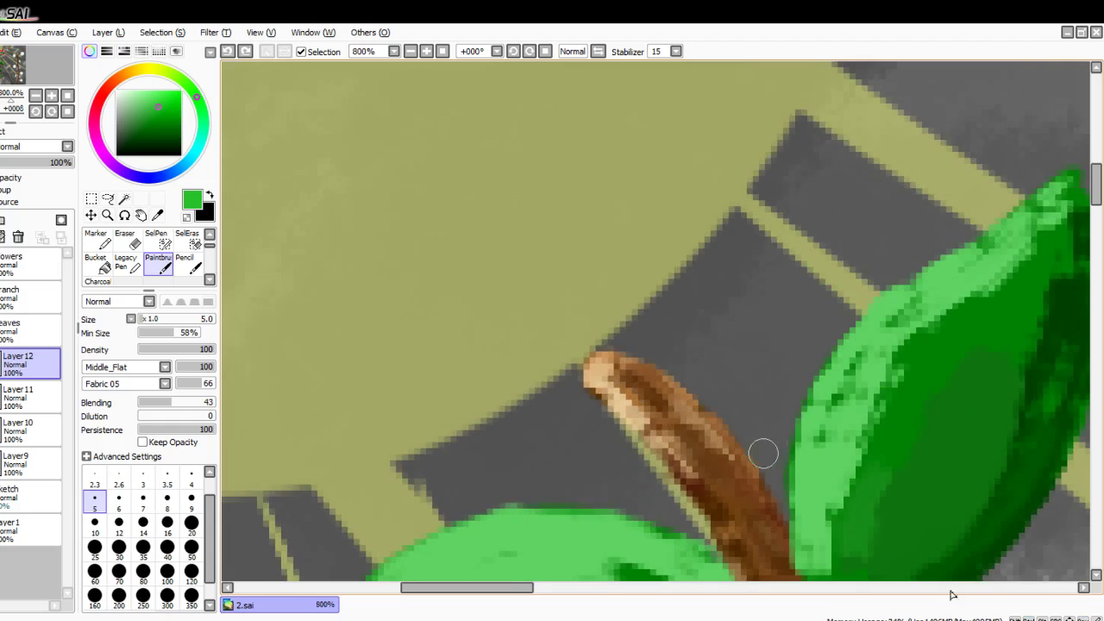
key(Right)
key(Right)
key(Right)
key(Right)
key(Right)
key(Right)
key(Right)
key(Right)
key(Right)
key(Right)
key(Down)
key(Down)
key(Down)
key(Down)
key(Down)
key(Down)
key(Down)
key(Down)
key(Down)
key(Down)
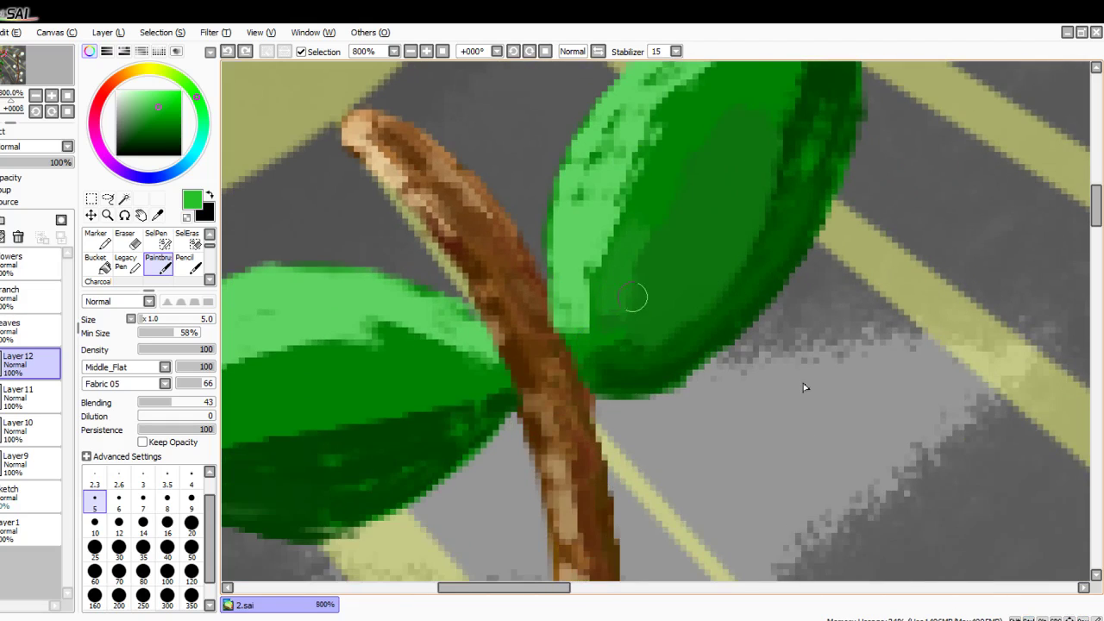
scroll(722, 524, up, 3)
scroll(702, 499, right, 2)
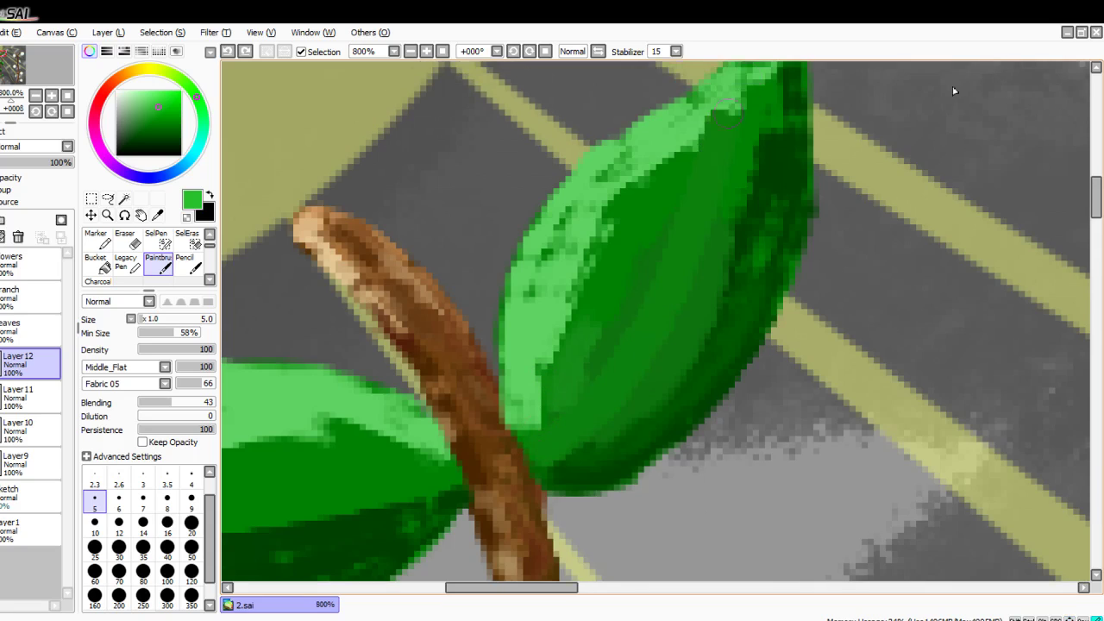
scroll(845, 490, up, 2)
key(Up)
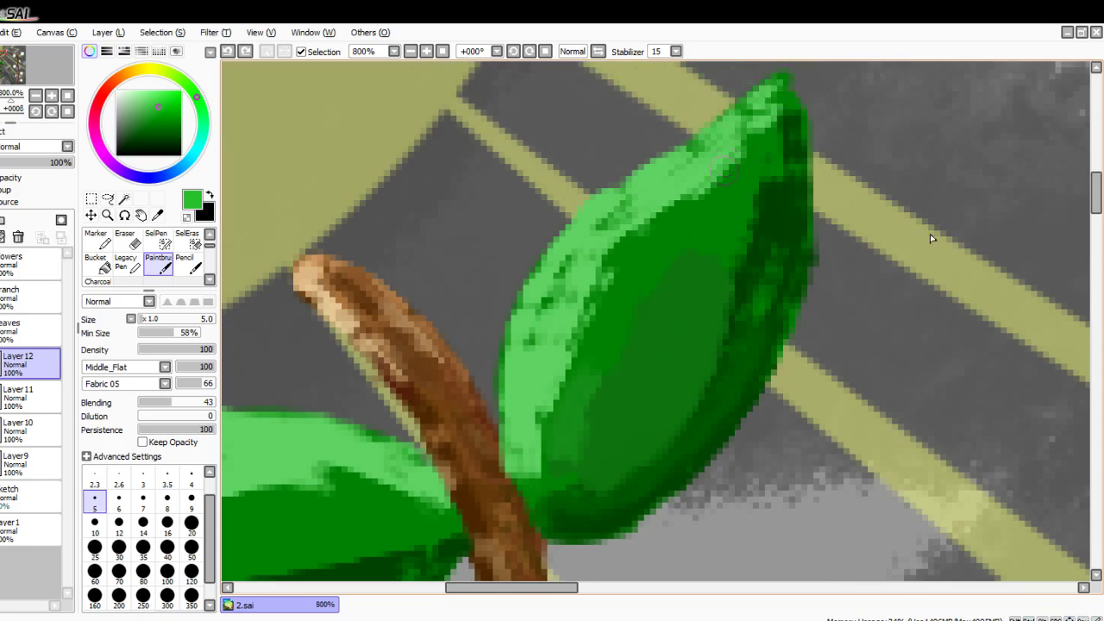
drag(759, 165, 674, 335)
drag(733, 255, 613, 415)
drag(678, 309, 552, 483)
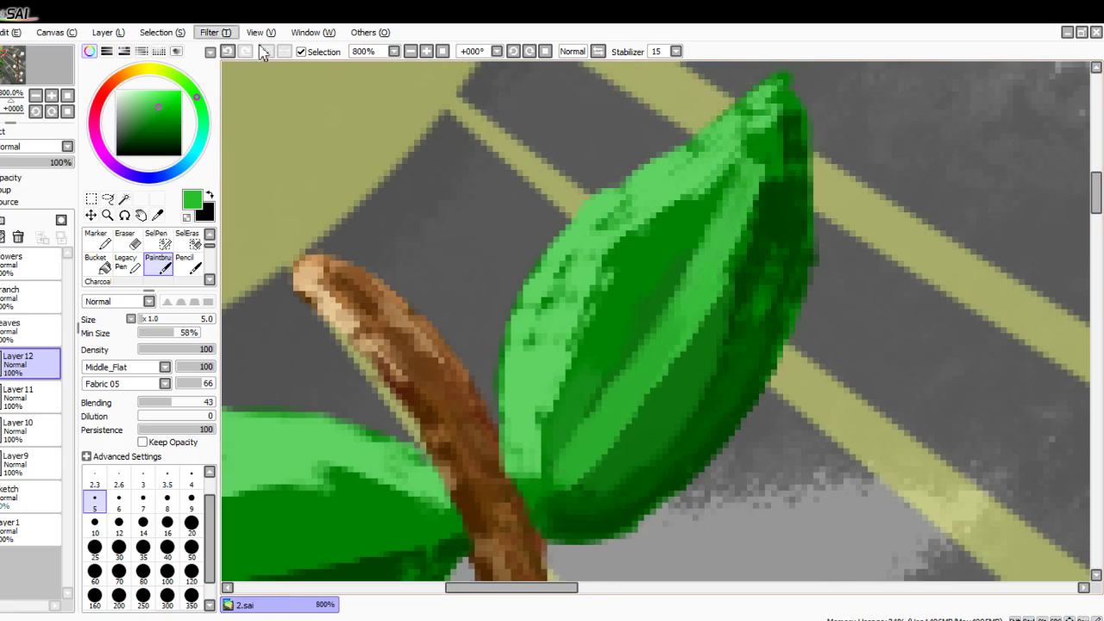
key(ctrl+z)
key(ctrl+z)
key(ctrl+z)
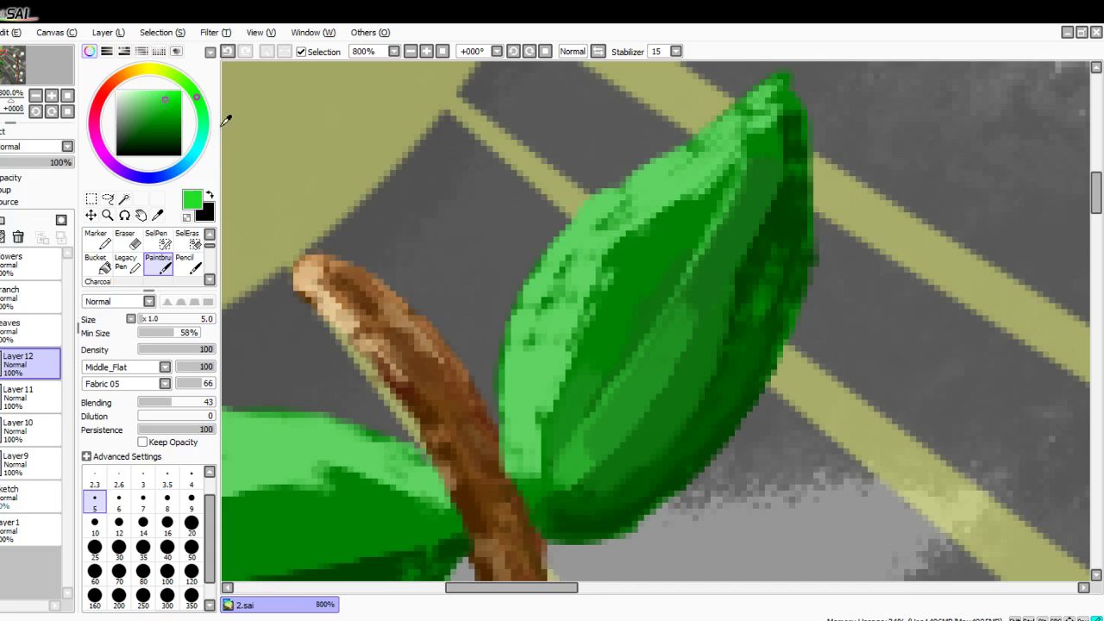
Step: Try to paint a vivid green midrib down the top right leaf with side veins branching toward both edges
drag(721, 246, 735, 207)
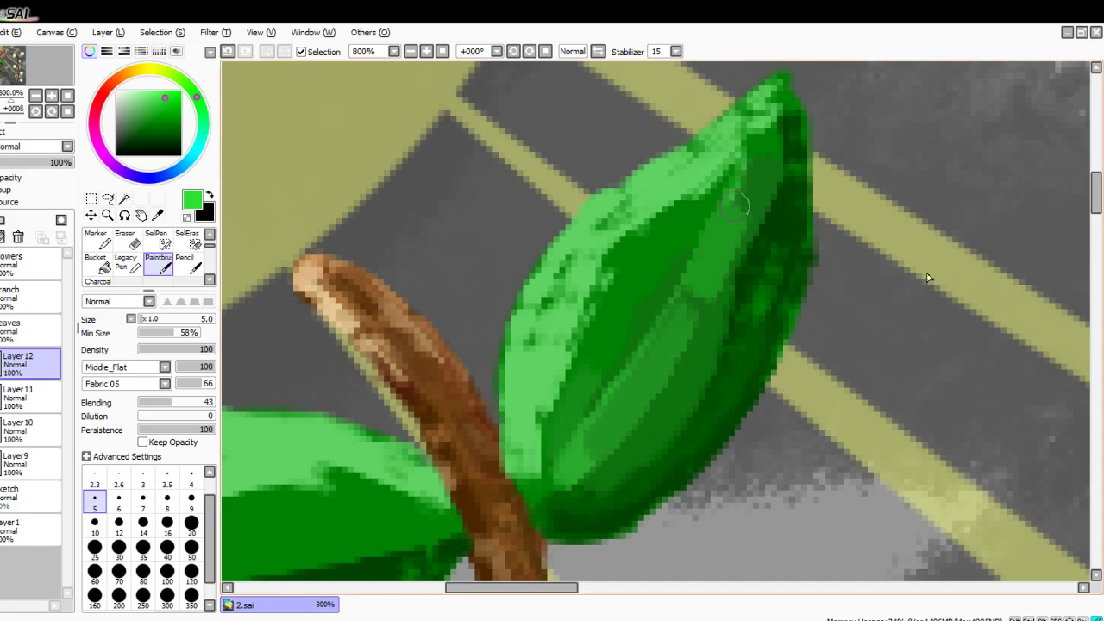
mouse_move(724, 246)
mouse_down()
mouse_move(727, 233)
mouse_move(702, 283)
mouse_move(761, 162)
mouse_move(682, 338)
mouse_move(548, 492)
mouse_up()
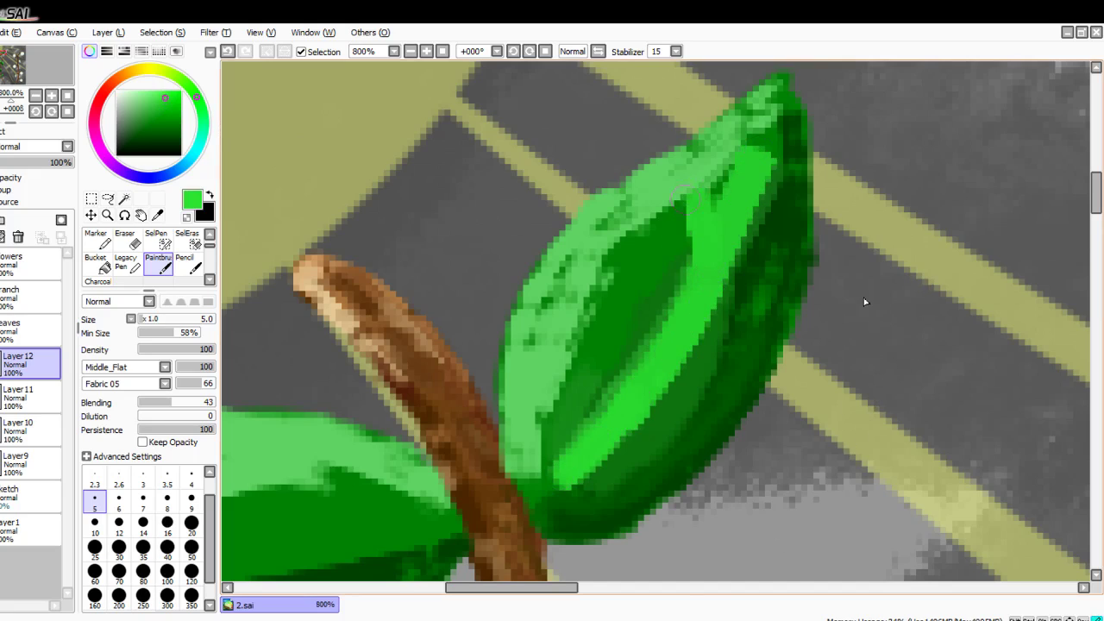
drag(648, 345, 662, 269)
drag(617, 410, 580, 343)
drag(570, 444, 538, 408)
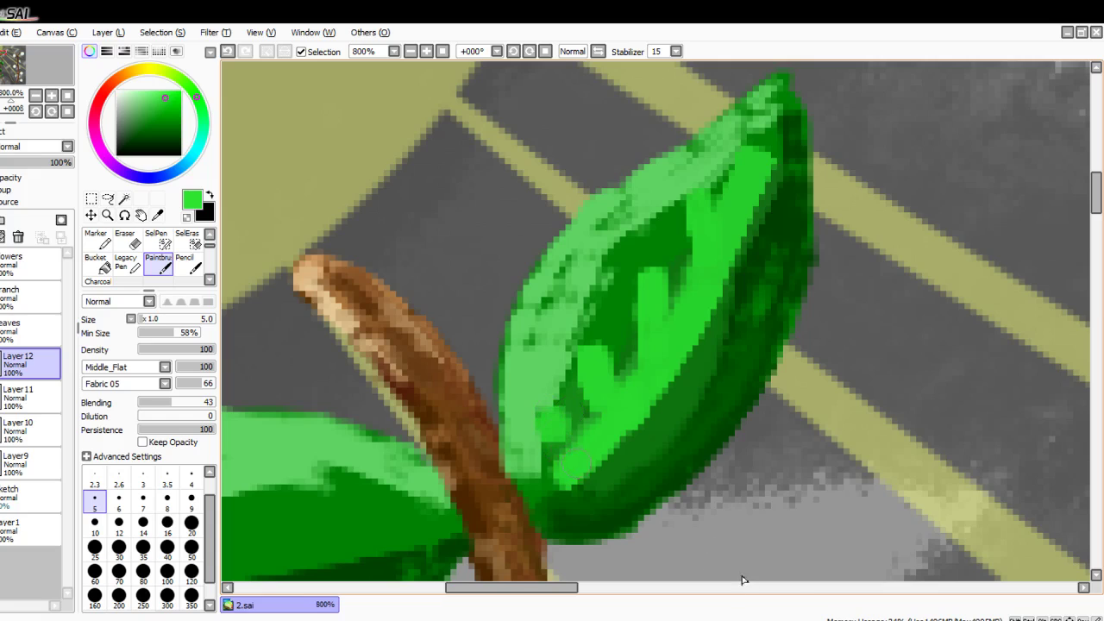
drag(595, 459, 685, 436)
mouse_move(656, 379)
mouse_down()
mouse_move(733, 302)
mouse_move(788, 197)
mouse_up()
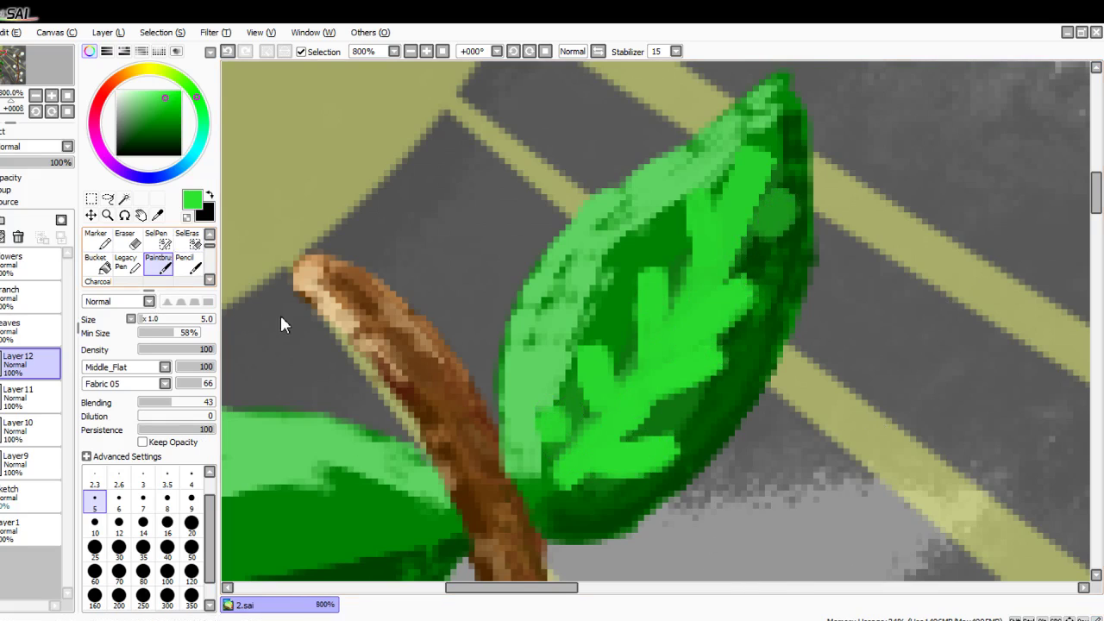
Step: Try to blend the vivid green veins into the leaf's middle, pale edge and base with the size 7 Water Color brush
click(209, 234)
click(188, 240)
scroll(778, 323, up, 2)
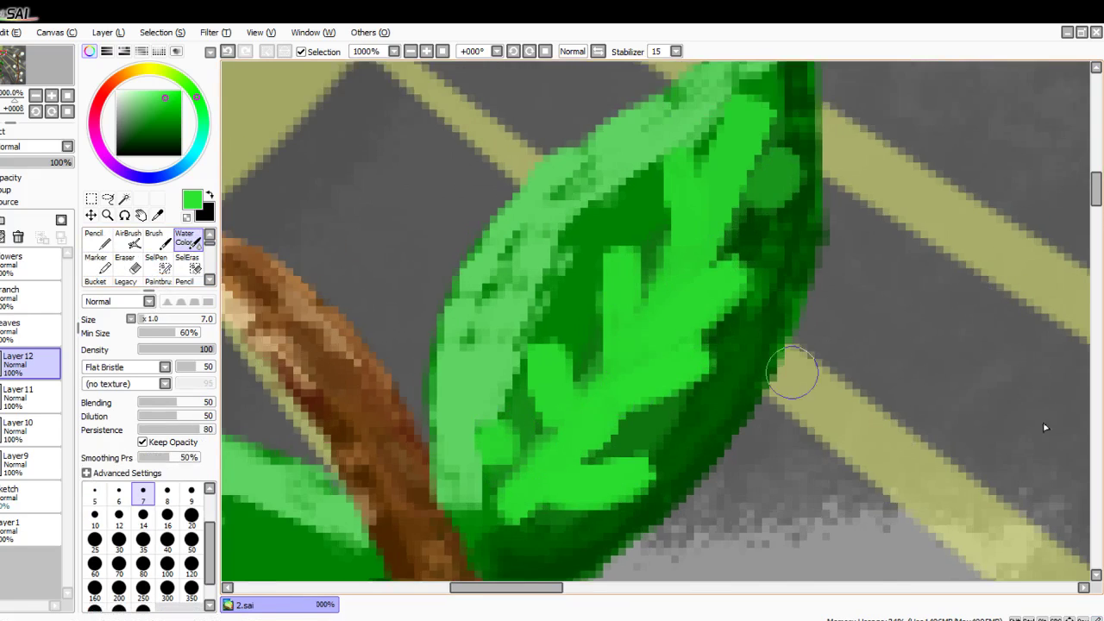
drag(741, 237, 683, 377)
drag(606, 445, 708, 292)
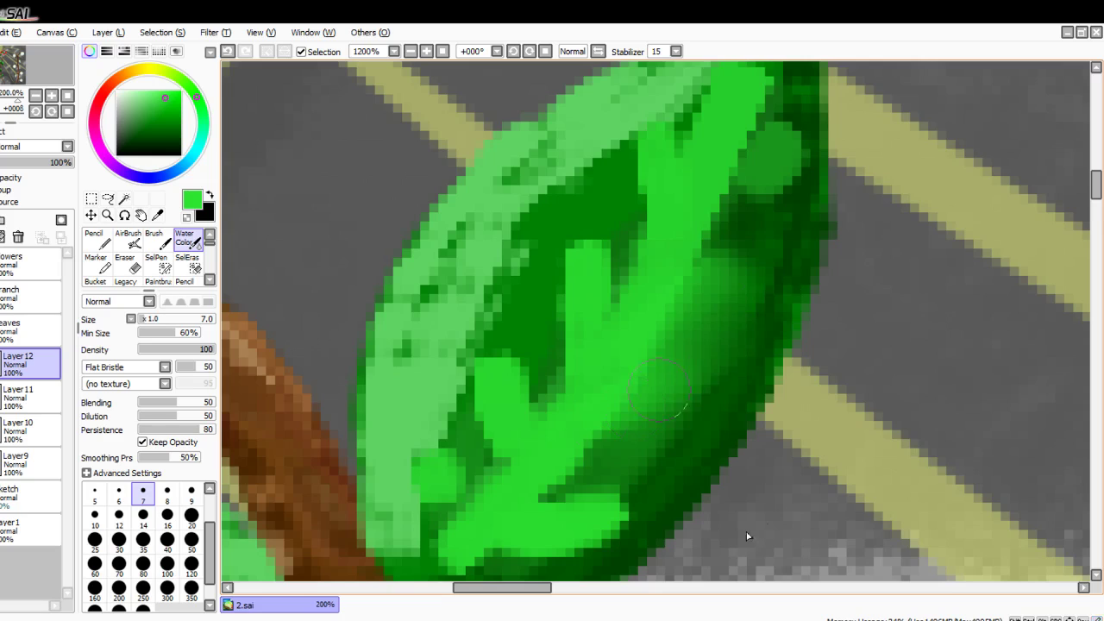
mouse_move(659, 390)
mouse_down()
mouse_move(705, 217)
mouse_move(651, 168)
mouse_move(584, 187)
mouse_move(470, 483)
mouse_move(416, 552)
mouse_up()
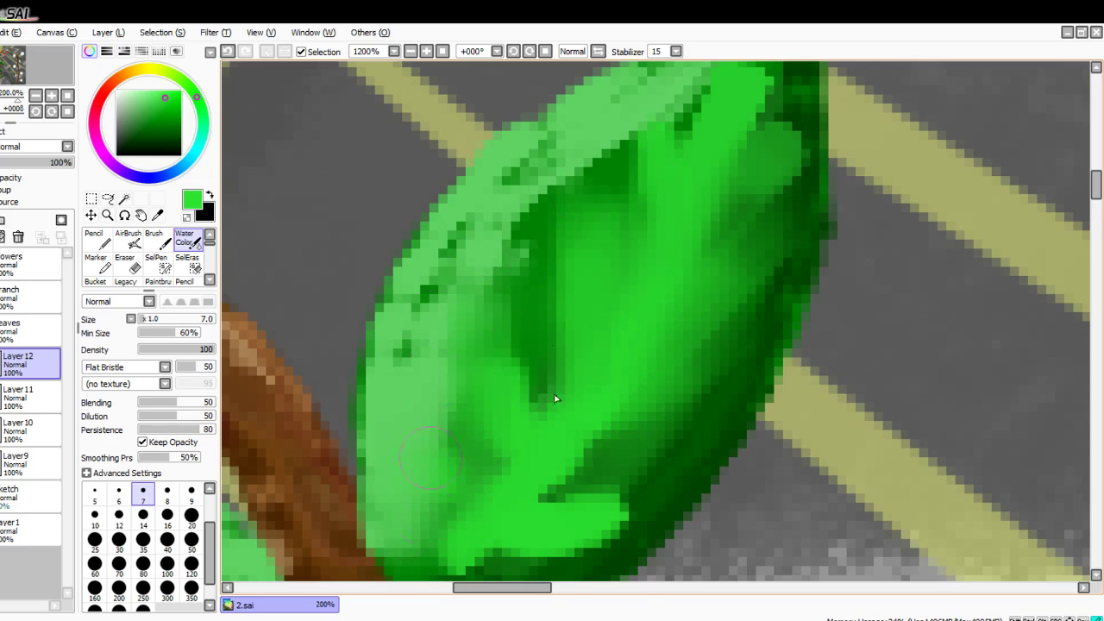
mouse_move(455, 256)
mouse_down()
mouse_move(515, 336)
mouse_move(552, 199)
mouse_move(457, 238)
mouse_move(404, 385)
mouse_up()
mouse_move(442, 541)
mouse_down()
mouse_move(500, 559)
mouse_move(552, 534)
mouse_move(455, 554)
mouse_move(656, 457)
mouse_up()
scroll(454, 552, down, 2)
drag(603, 517, 454, 574)
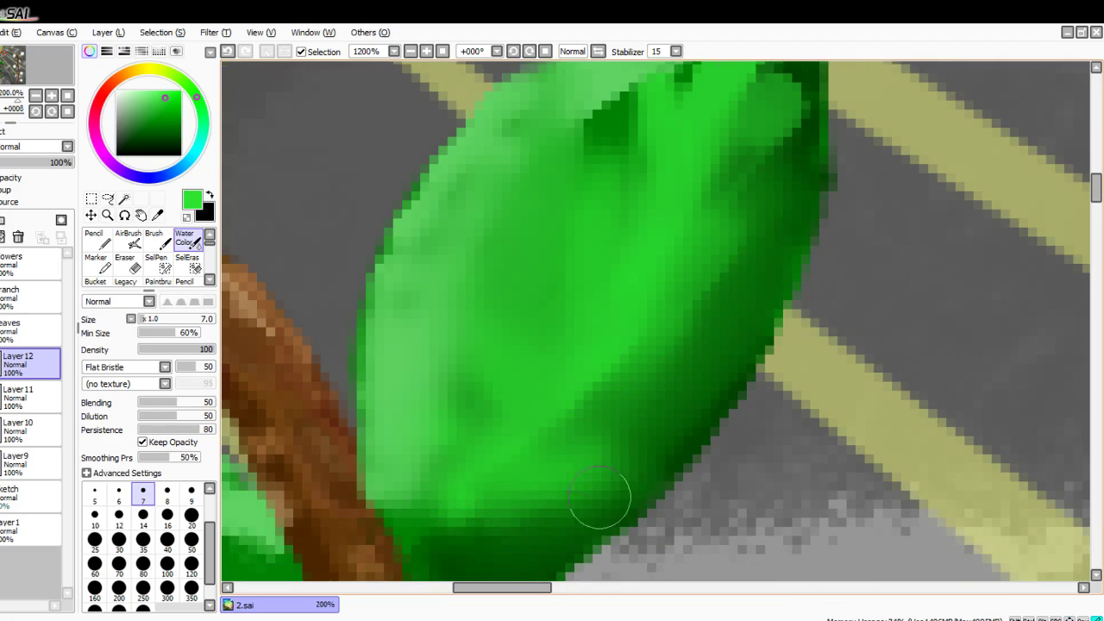
Step: Try to smooth the top right leaf's tip and pale outer edge into the bright green middle
scroll(627, 466, up, 6)
scroll(627, 466, up, 5)
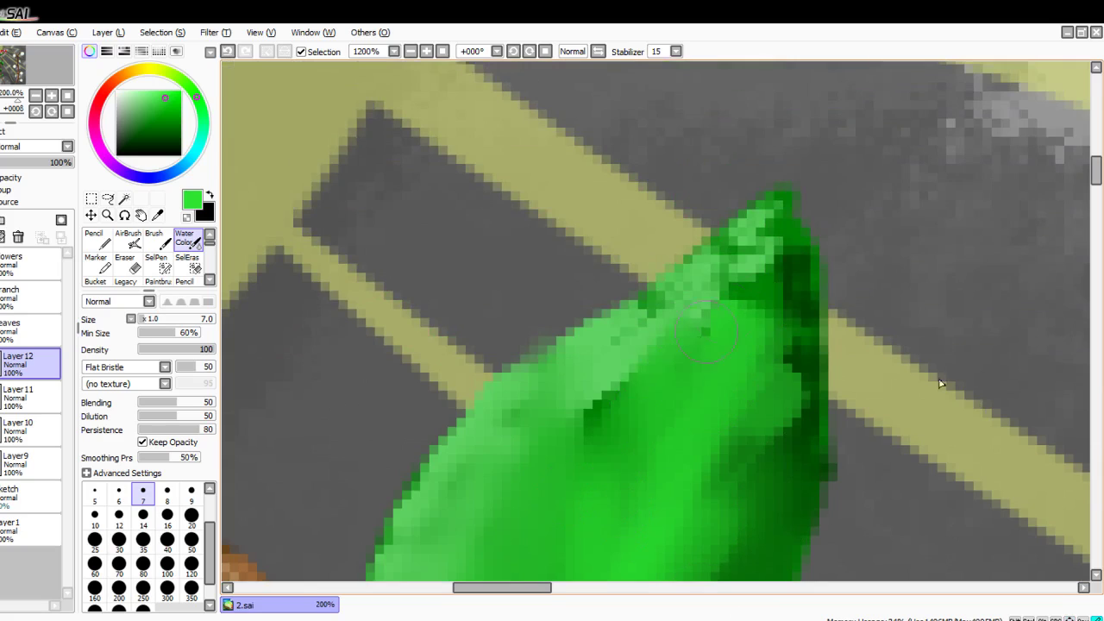
mouse_move(732, 259)
mouse_down()
mouse_move(796, 210)
mouse_move(789, 439)
mouse_move(747, 480)
mouse_move(750, 515)
mouse_up()
scroll(653, 490, down, 4)
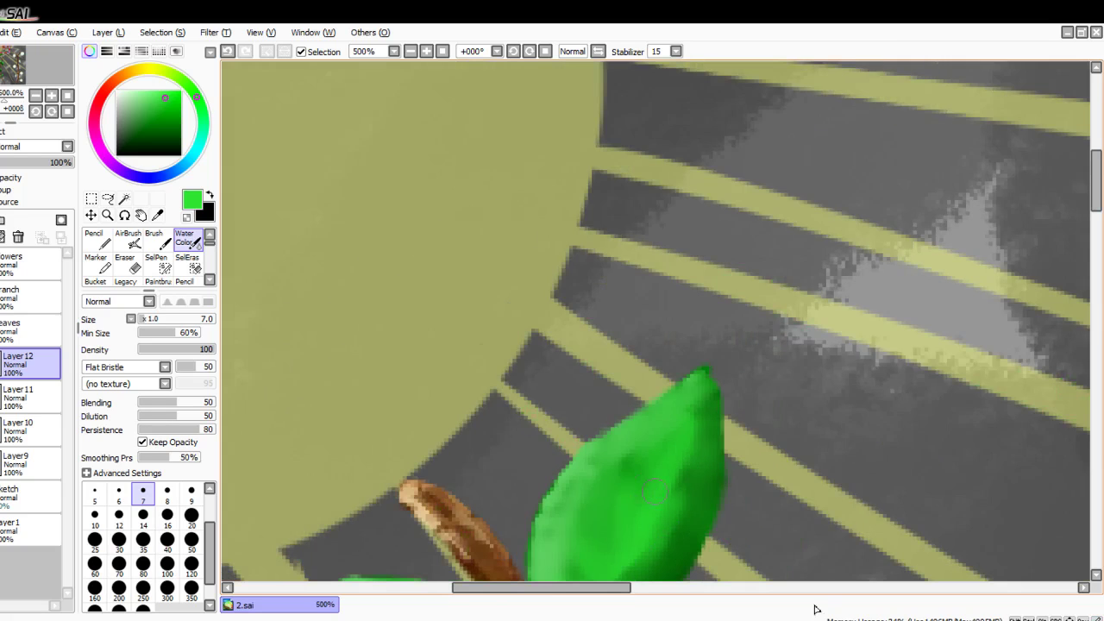
drag(565, 473, 534, 555)
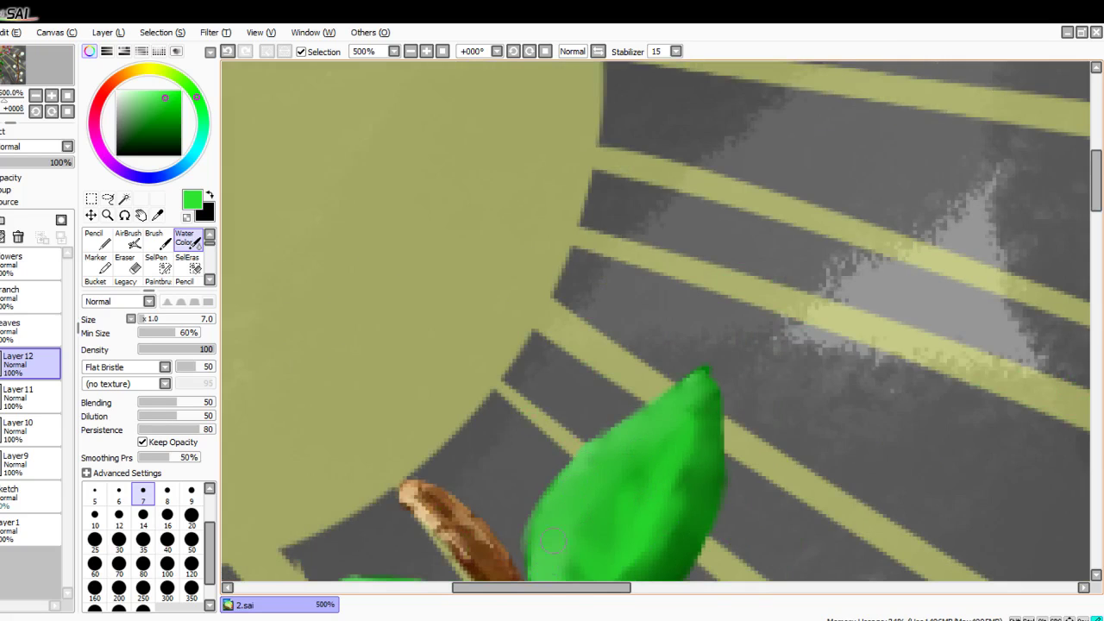
scroll(810, 466, down, 3)
mouse_move(567, 358)
mouse_down()
mouse_move(546, 379)
mouse_move(569, 351)
mouse_move(603, 337)
mouse_up()
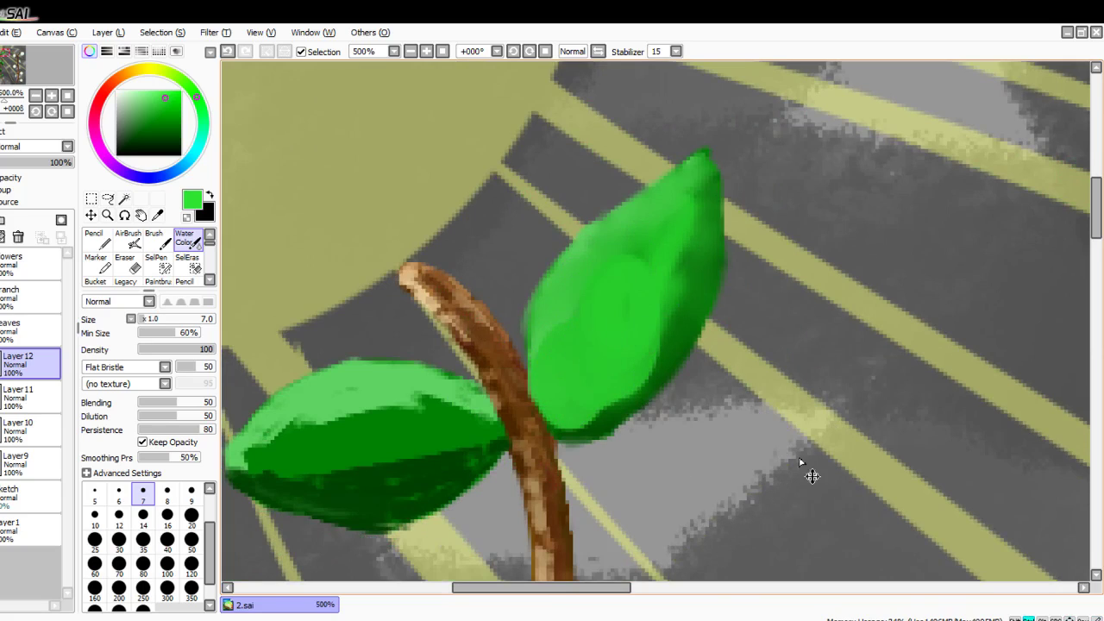
Step: Try to blend the bright green middle of the top right leaf outward over its dark shaded side
scroll(800, 483, down, 5)
scroll(771, 491, up, 4)
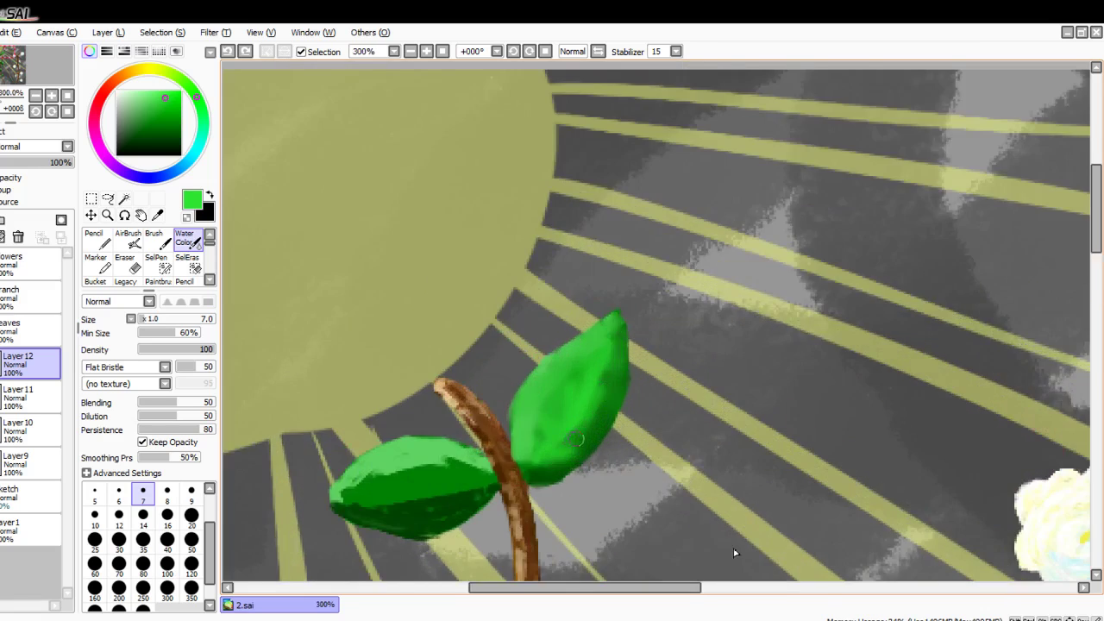
scroll(733, 548, down, 4)
scroll(569, 436, up, 8)
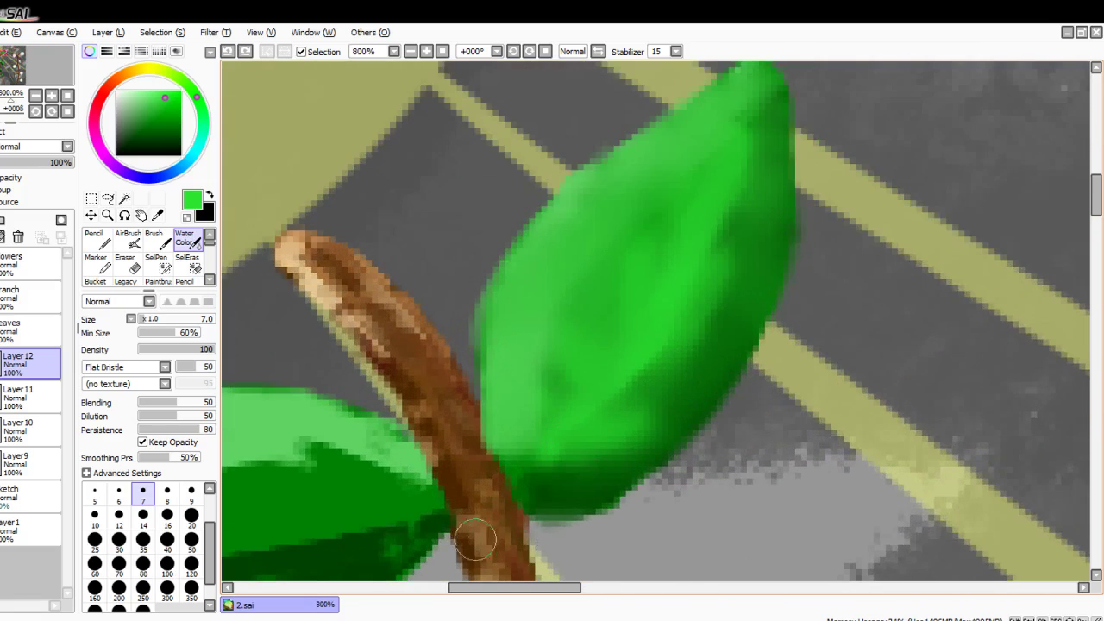
mouse_move(648, 391)
mouse_down()
mouse_move(718, 340)
mouse_move(760, 181)
mouse_up()
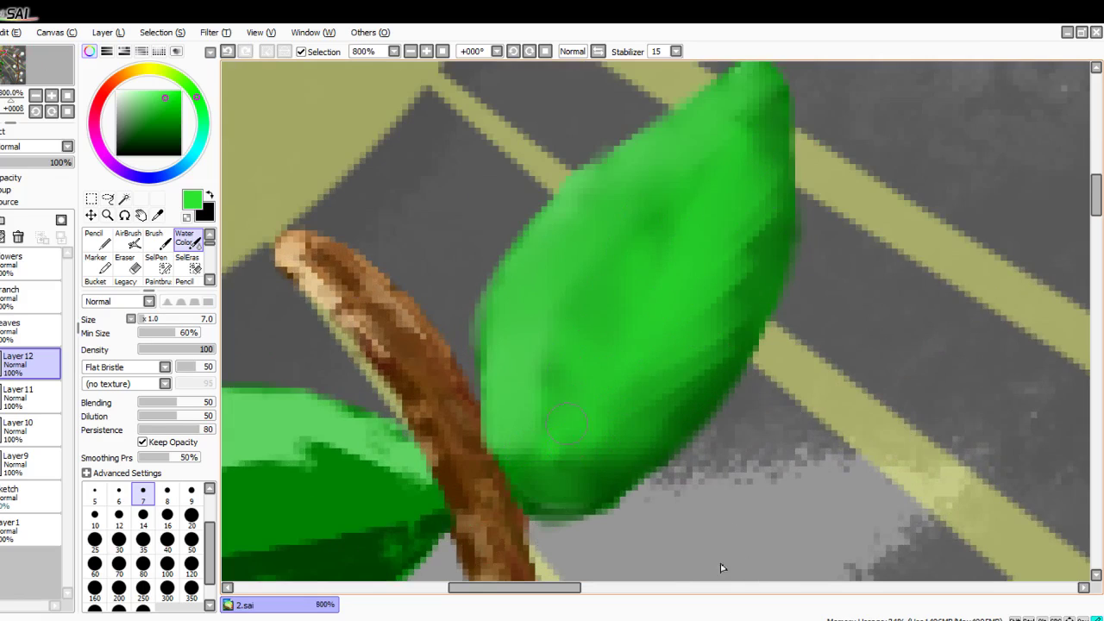
drag(707, 408, 628, 420)
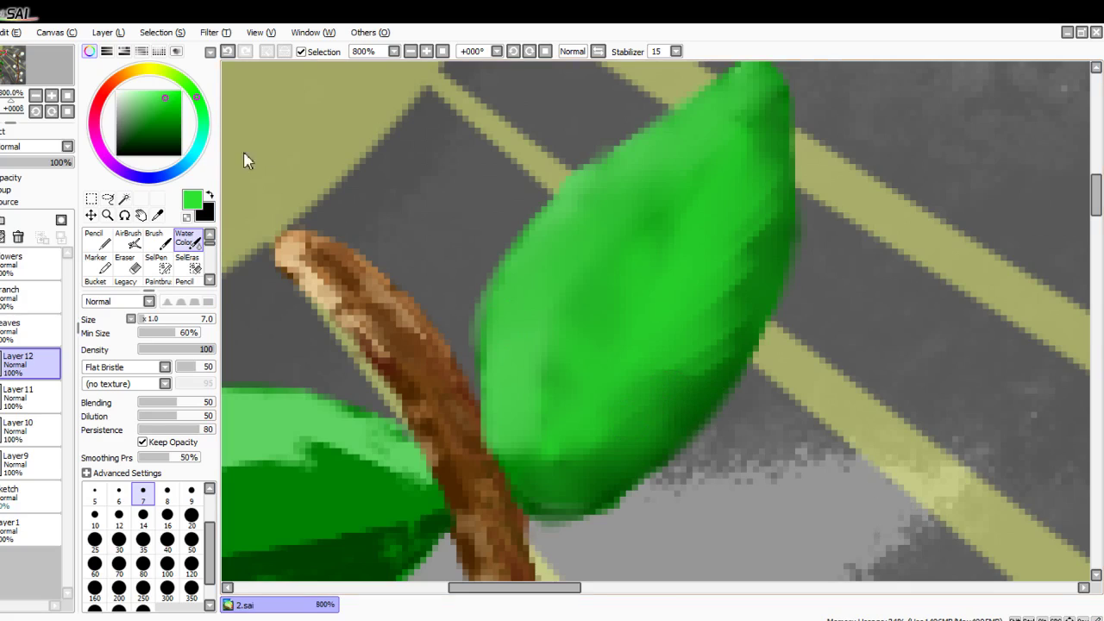
Step: Try to restore shading on the top right leaf's lower side, base and upper middle with two darker greens
click(179, 126)
drag(696, 342, 704, 299)
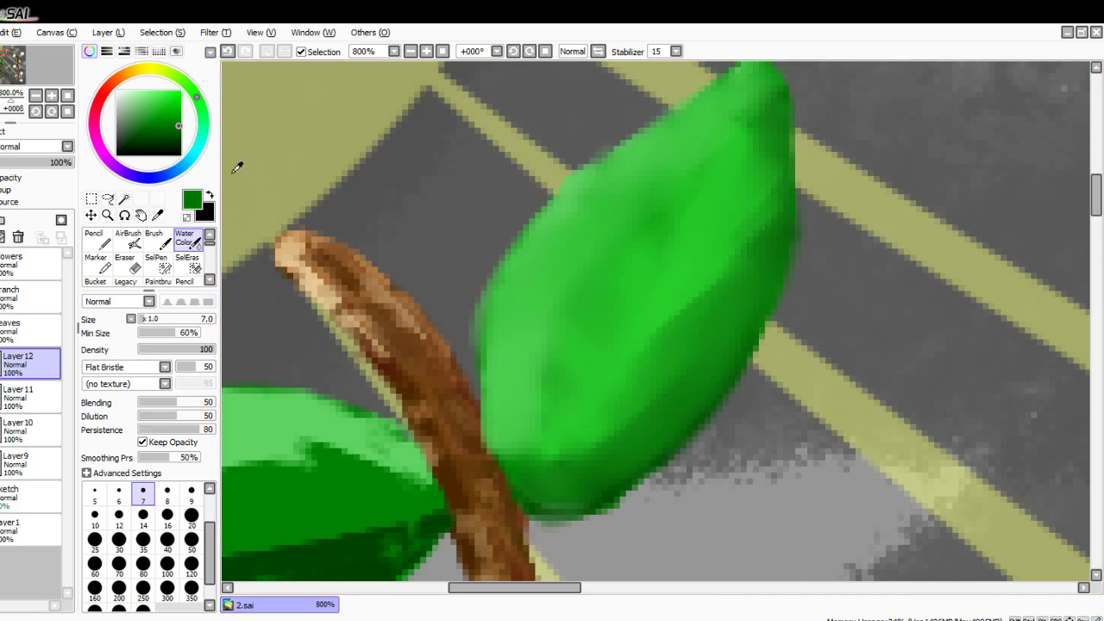
click(180, 142)
drag(557, 491, 535, 500)
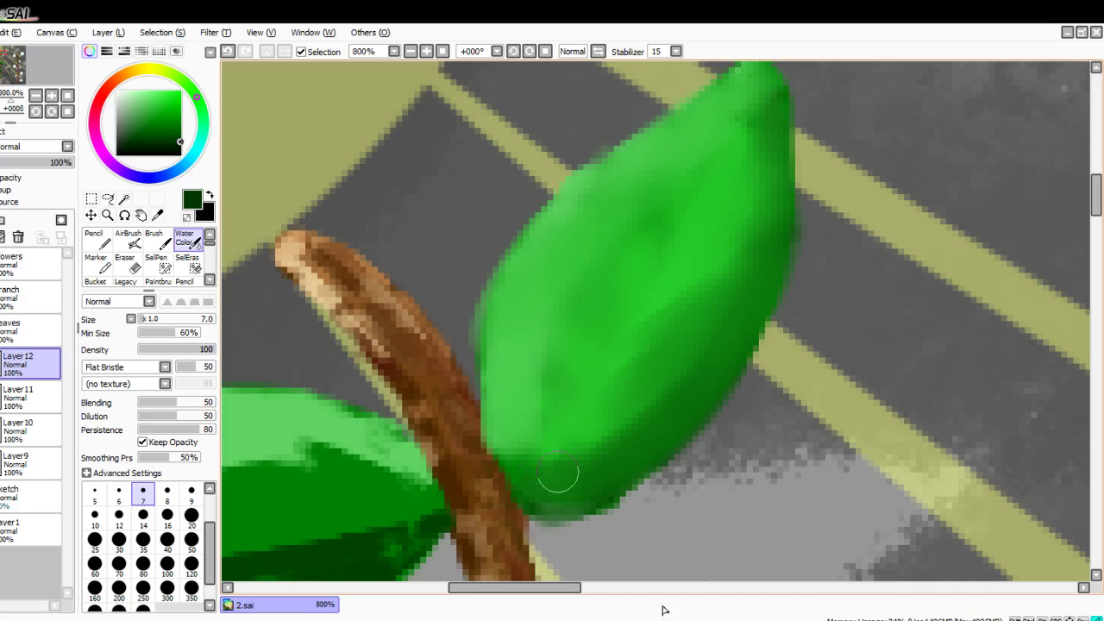
drag(751, 132, 669, 205)
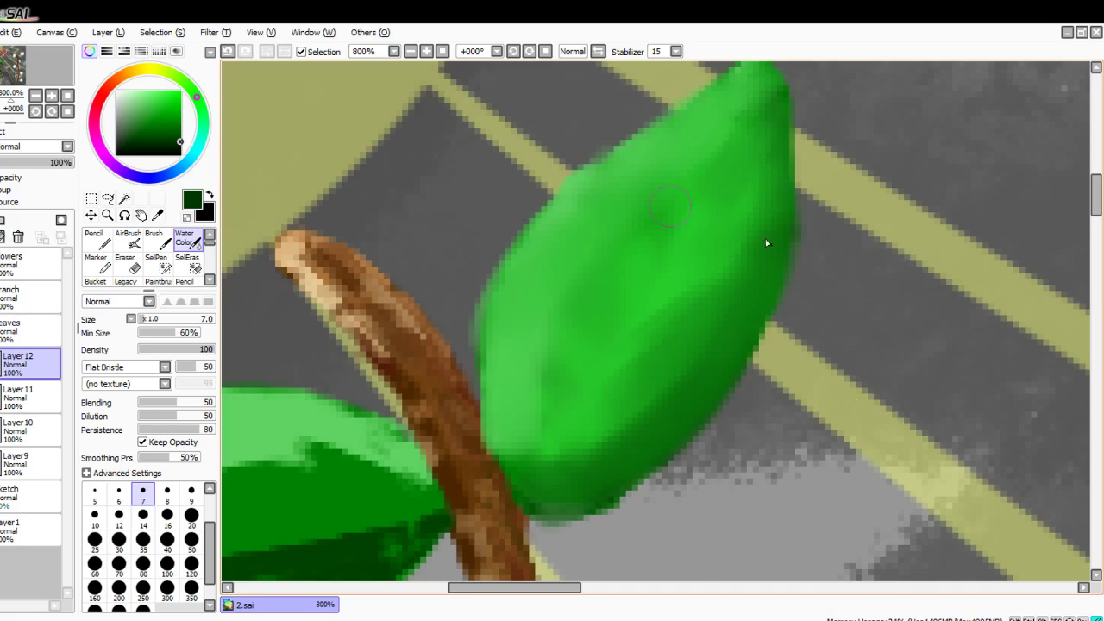
alt+click(223, 111)
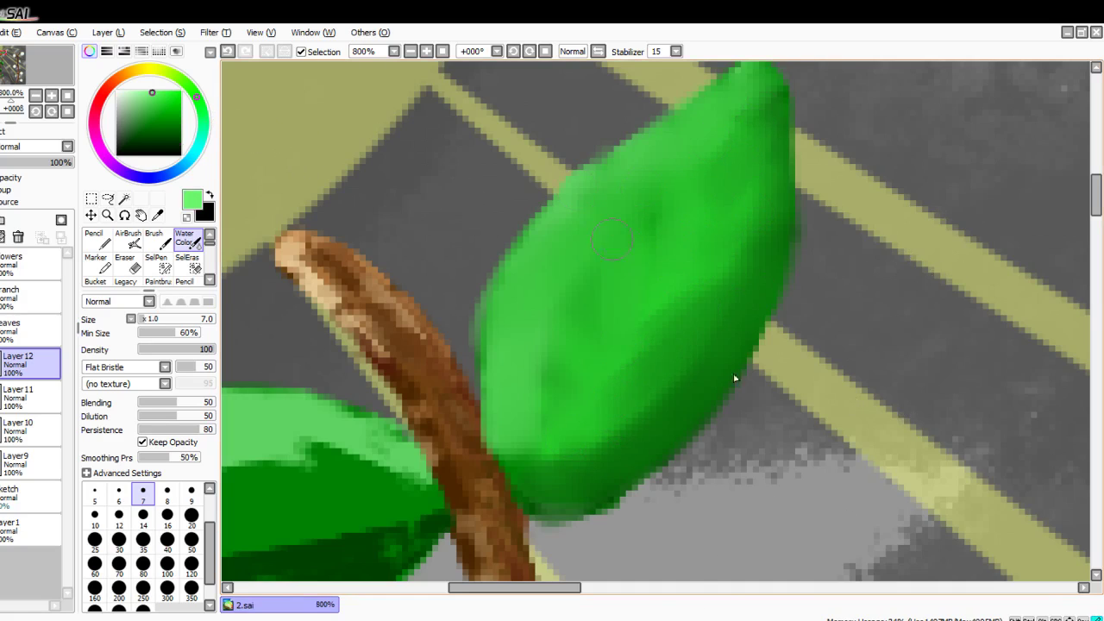
Step: Undo the Water Color blending and the vivid green vein strokes on the top right leaf
scroll(504, 477, down, 8)
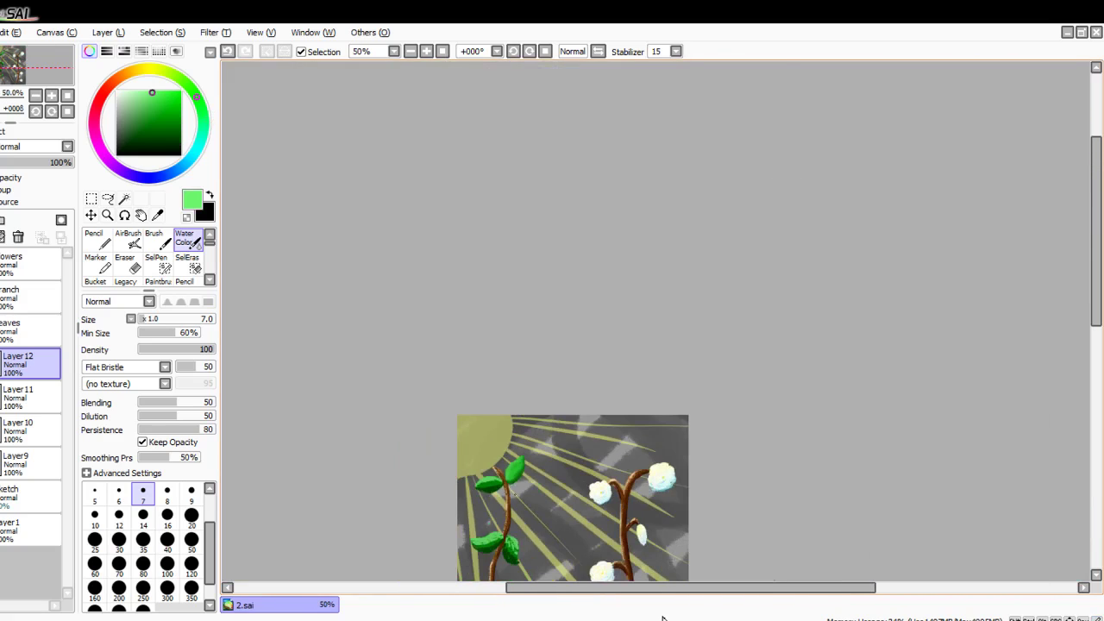
key(Down)
key(Down)
key(Down)
scroll(516, 417, up, 5)
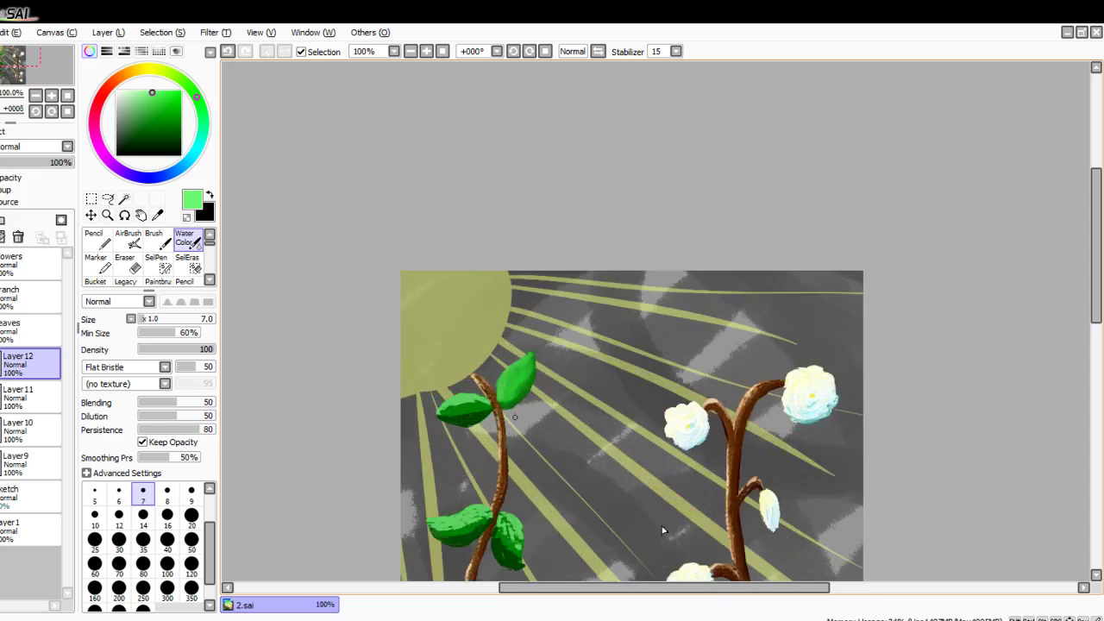
scroll(645, 324, up, 2)
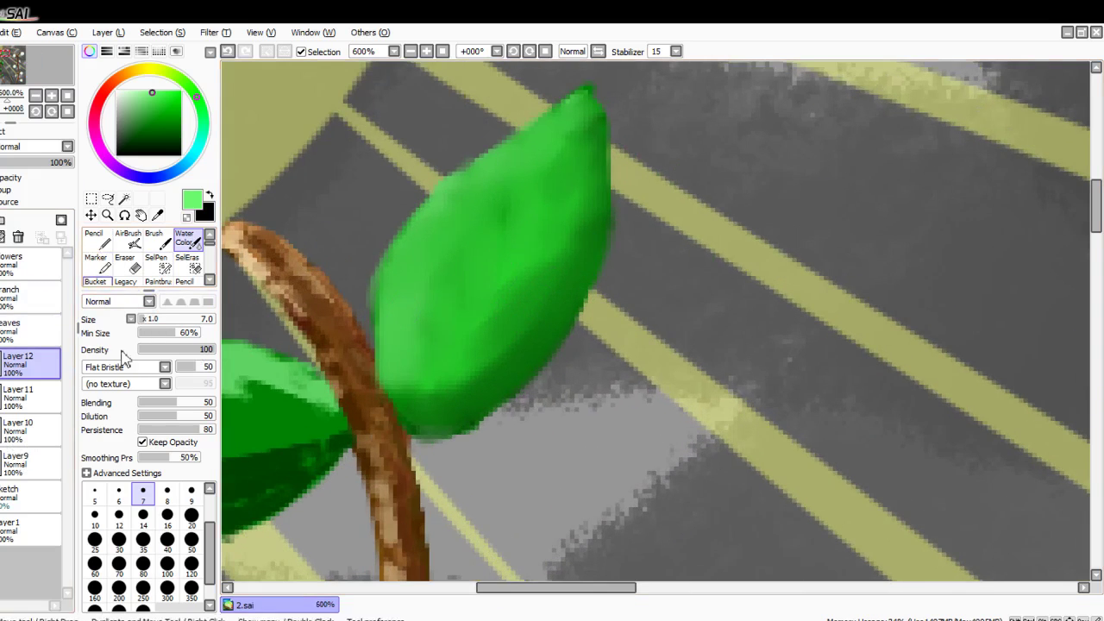
key(ctrl+z)
key(ctrl+z)
key(ctrl+z)
key(ctrl+z)
key(ctrl+z)
key(ctrl+z)
key(ctrl+z)
key(ctrl+z)
key(ctrl+z)
key(ctrl+z)
key(ctrl+z)
key(ctrl+z)
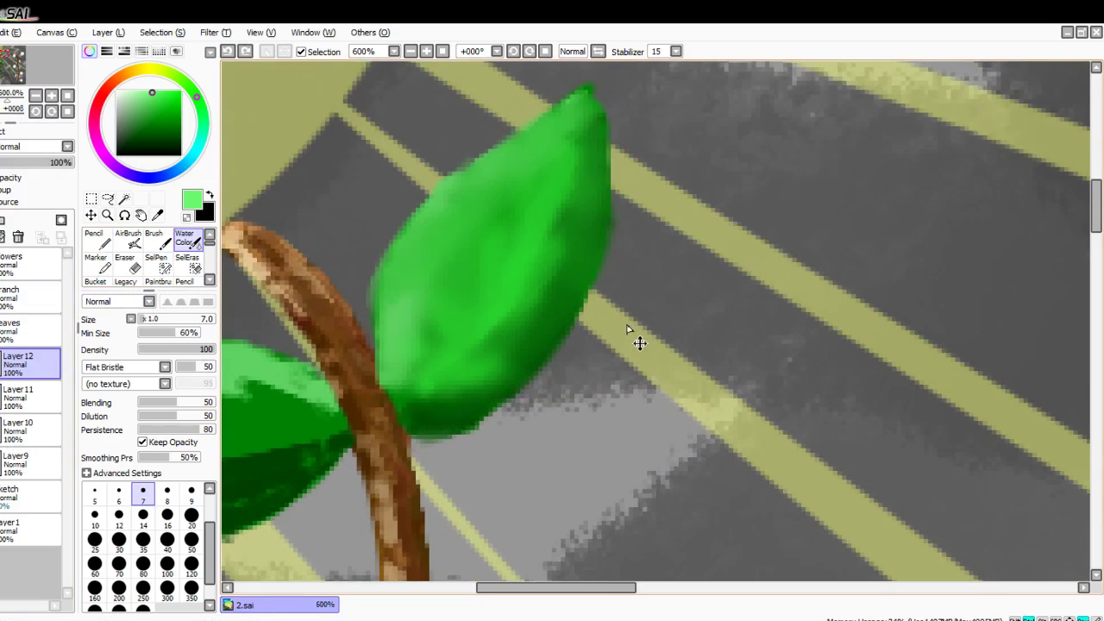
key(ctrl+z)
key(ctrl+z)
key(ctrl+z)
key(ctrl+z)
key(ctrl+z)
key(ctrl+z)
key(ctrl+z)
key(ctrl+z)
key(ctrl+z)
key(ctrl+z)
key(ctrl+z)
key(ctrl+z)
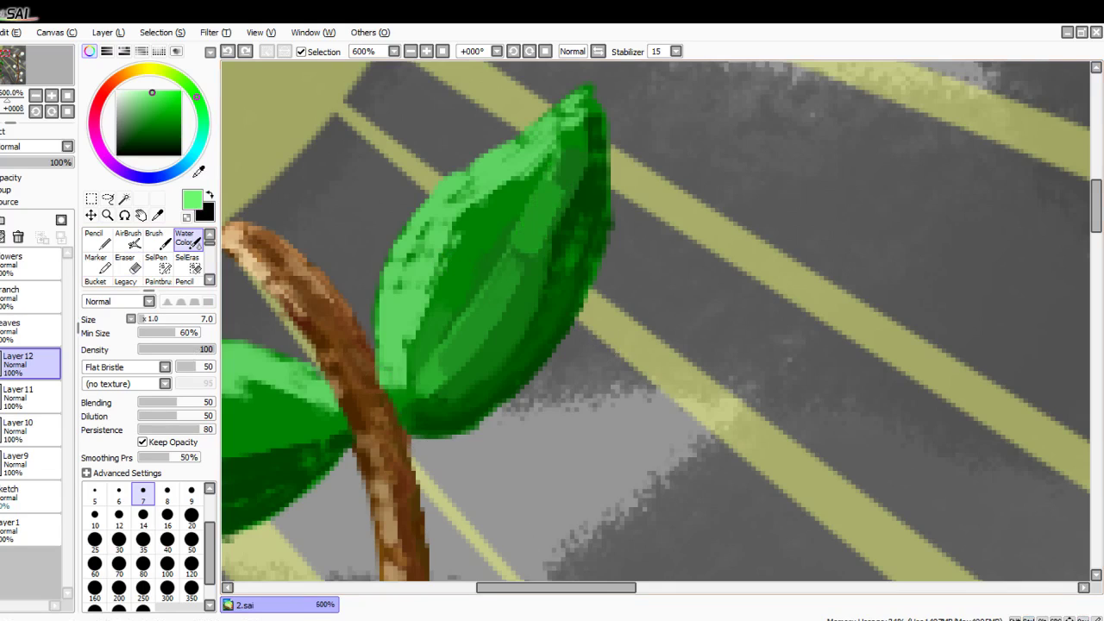
key(ctrl+z)
key(ctrl+z)
key(ctrl+z)
key(ctrl+z)
key(ctrl+z)
key(ctrl+z)
key(ctrl+z)
key(ctrl+z)
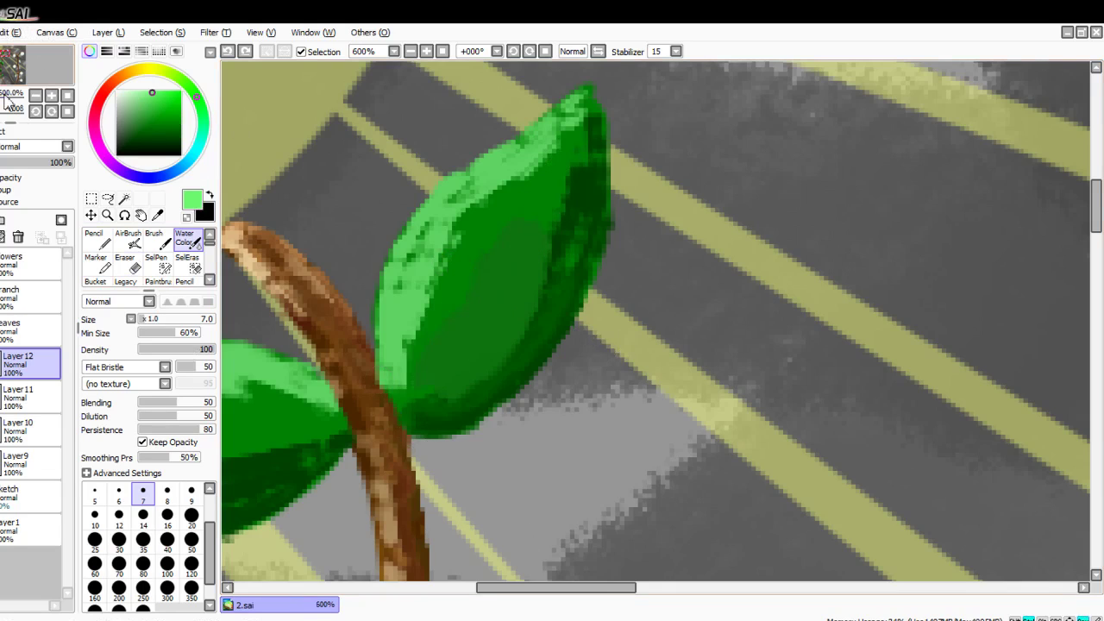
Step: Try a light green Water Color streak along the middle of the top right leaf beside the dark shading
drag(518, 250, 488, 345)
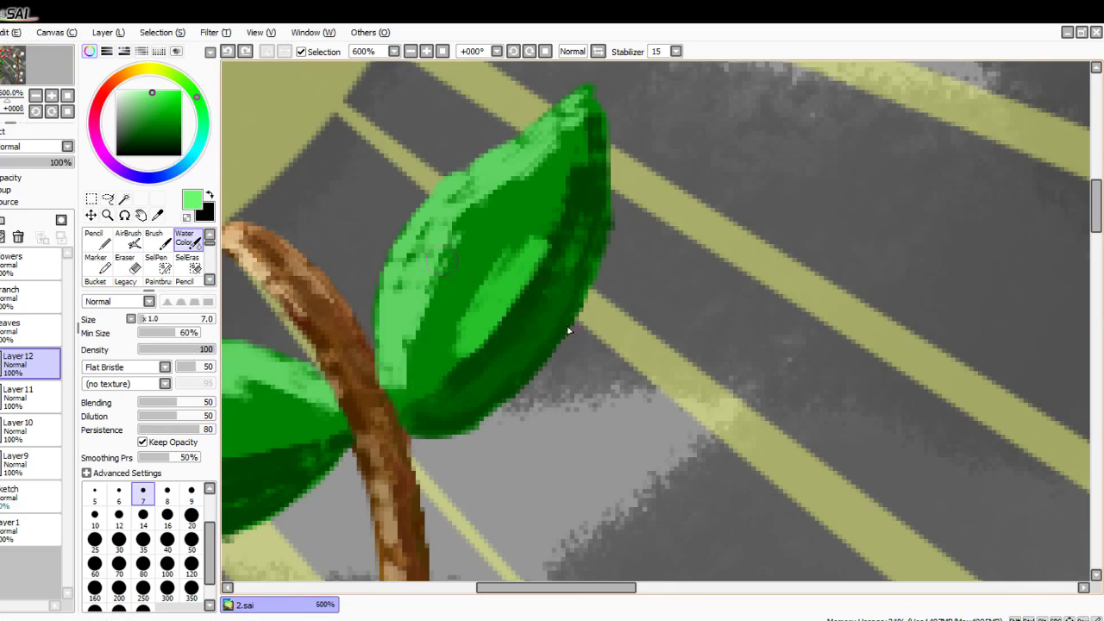
drag(537, 246, 466, 350)
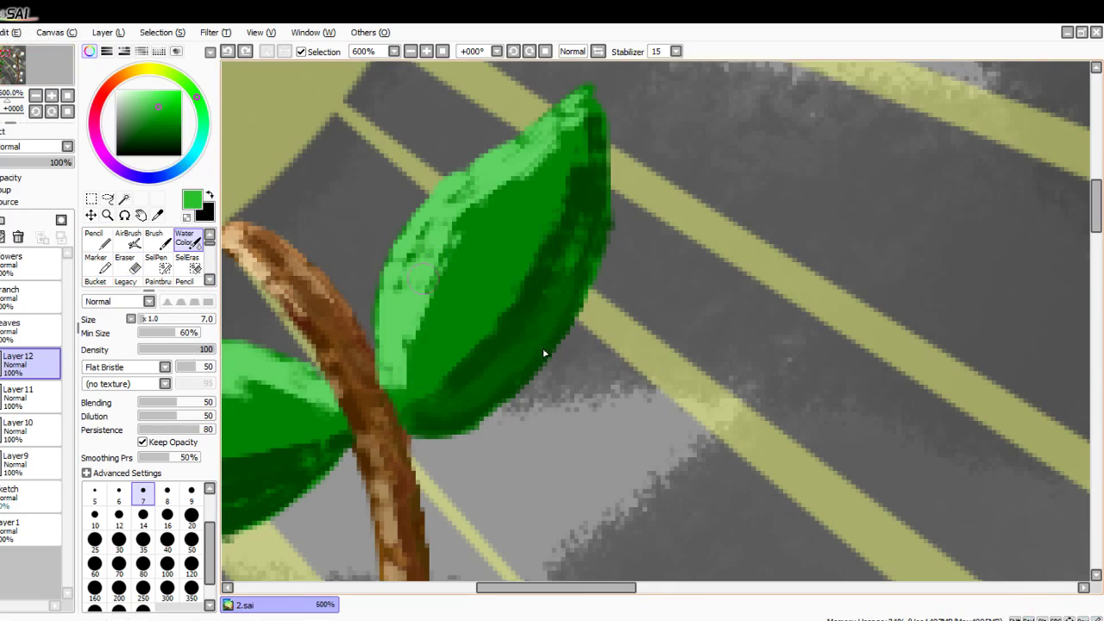
Step: Fill the middle of the top right leaf with bright green Paintbrush strokes from the base toward the tip
scroll(177, 263, down, 2)
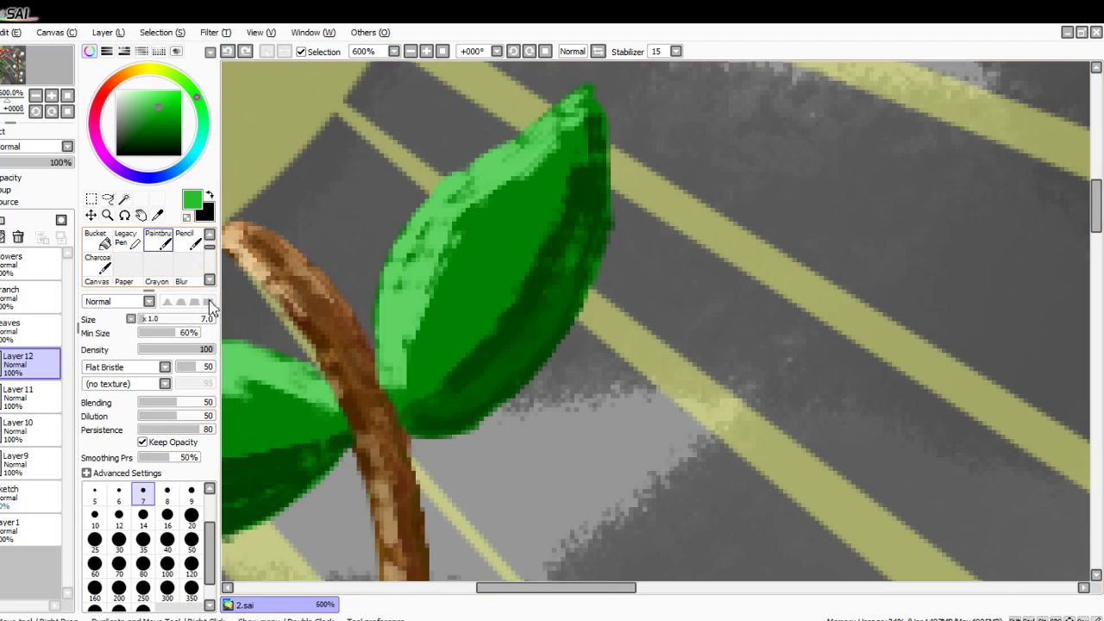
click(158, 240)
scroll(481, 249, up, 2)
mouse_move(595, 147)
mouse_down()
mouse_move(535, 259)
mouse_move(431, 371)
mouse_move(315, 548)
mouse_move(561, 162)
mouse_up()
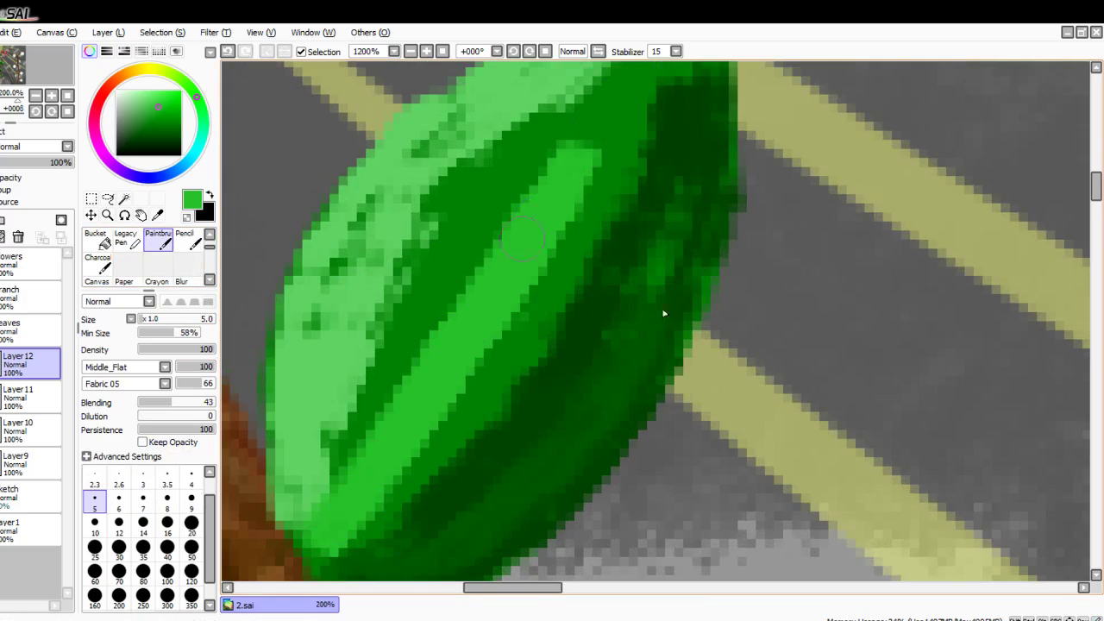
scroll(578, 168, up, 2)
mouse_move(568, 243)
mouse_down()
mouse_move(546, 264)
mouse_move(638, 181)
mouse_move(666, 124)
mouse_move(578, 226)
mouse_move(579, 176)
mouse_move(415, 440)
mouse_move(524, 220)
mouse_move(401, 421)
mouse_move(519, 264)
mouse_move(345, 540)
mouse_up()
mouse_move(426, 421)
mouse_down()
mouse_move(540, 256)
mouse_move(359, 515)
mouse_move(337, 569)
mouse_move(448, 500)
mouse_move(569, 362)
mouse_move(690, 151)
mouse_up()
key(Down)
drag(664, 242, 546, 425)
drag(597, 380, 424, 566)
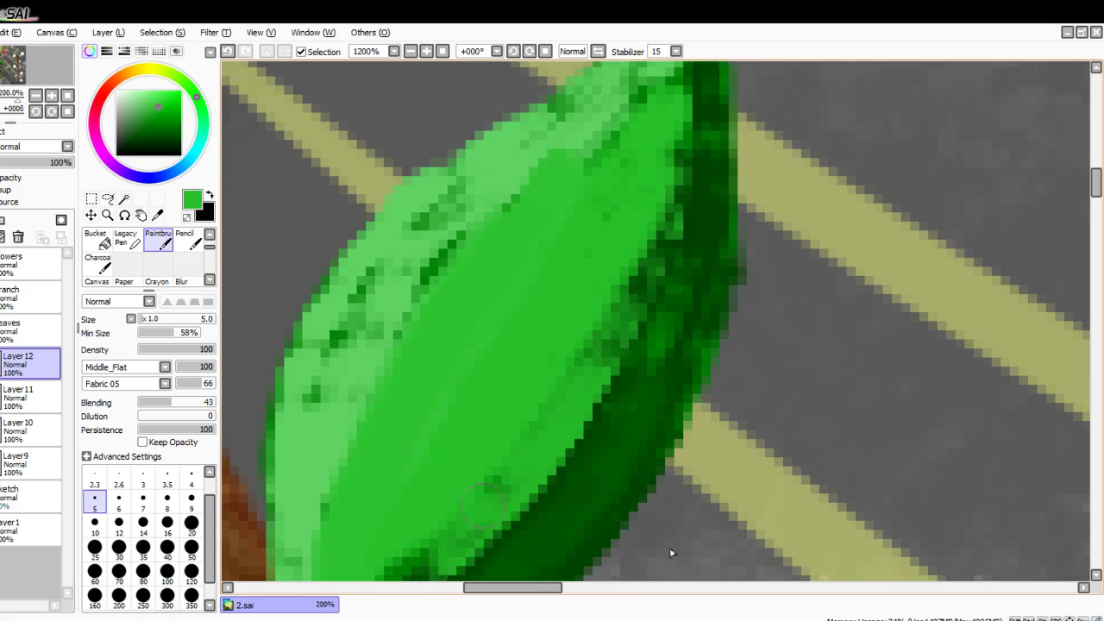
Step: Paint a medium dark green band between the leaf's bright middle and its dark right side, from base to tip
key(Down)
key(Down)
key(Down)
key(Down)
key(Down)
key(Down)
key(Down)
key(Down)
mouse_move(471, 359)
mouse_down()
mouse_move(381, 423)
mouse_move(400, 423)
mouse_move(573, 193)
mouse_move(656, 110)
mouse_up()
mouse_move(420, 398)
mouse_down()
mouse_move(508, 313)
mouse_move(580, 209)
mouse_up()
key(Up)
key(Up)
key(Up)
key(Up)
key(Up)
drag(498, 343, 631, 140)
mouse_move(548, 326)
mouse_down()
mouse_move(644, 178)
mouse_move(661, 119)
mouse_up()
key(Up)
key(Up)
drag(616, 286, 670, 83)
drag(571, 400, 515, 485)
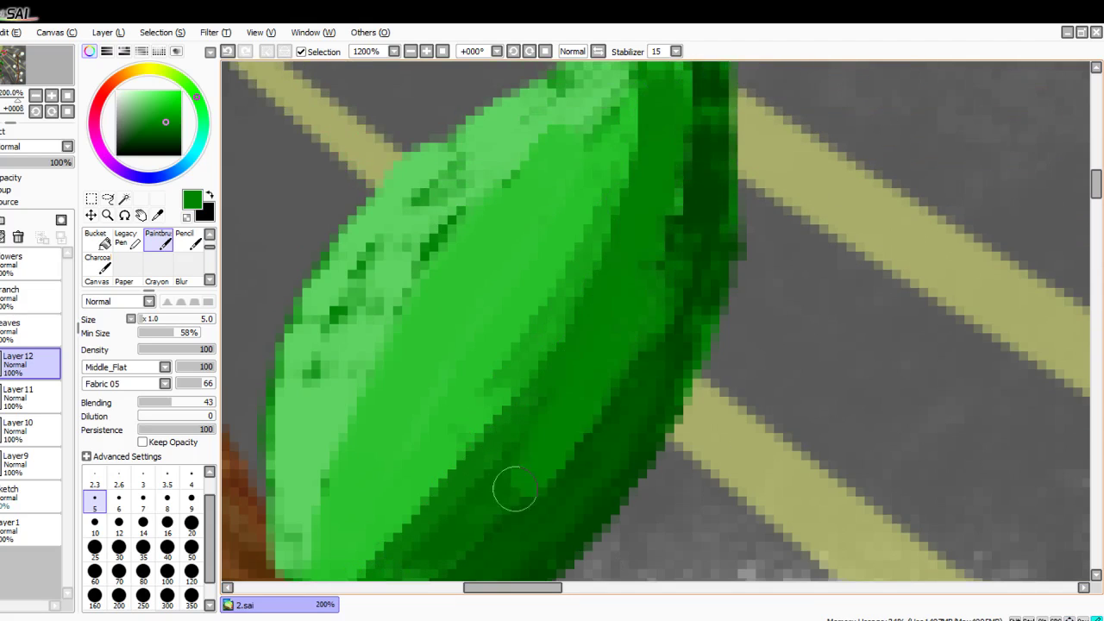
Step: Choose a lighter green and brush it lengthwise over the leaf's middle beside the highlighted left side
click(150, 93)
key(Up)
key(Up)
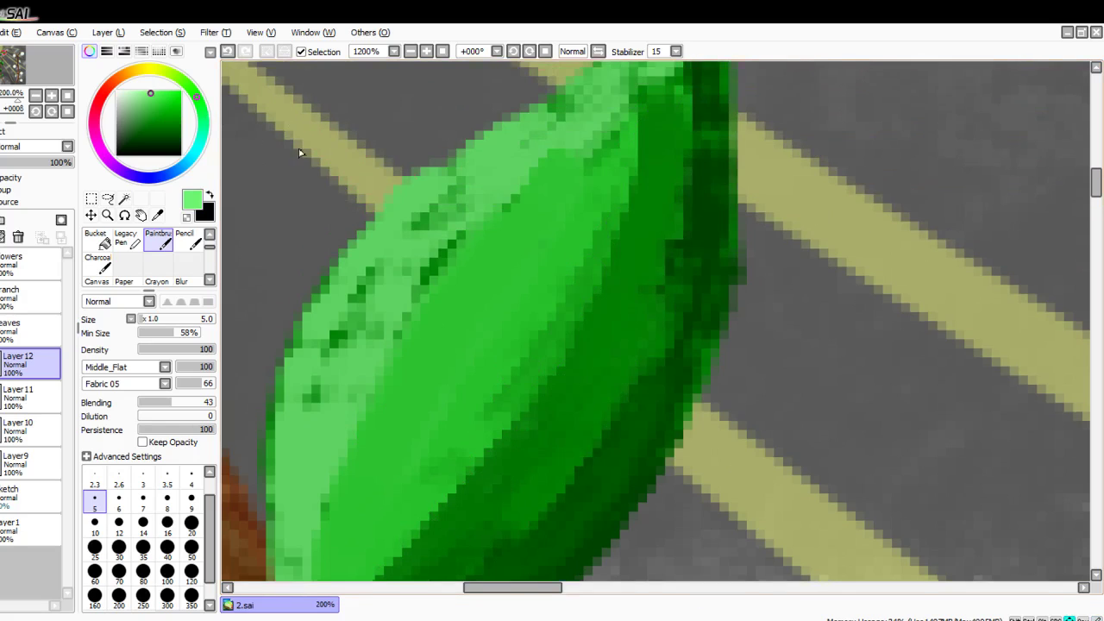
mouse_move(580, 178)
mouse_down()
mouse_move(519, 238)
mouse_move(544, 194)
mouse_move(332, 511)
mouse_up()
mouse_move(530, 291)
mouse_down()
mouse_move(382, 490)
mouse_move(385, 523)
mouse_up()
mouse_move(503, 294)
mouse_down()
mouse_move(590, 169)
mouse_move(337, 514)
mouse_up()
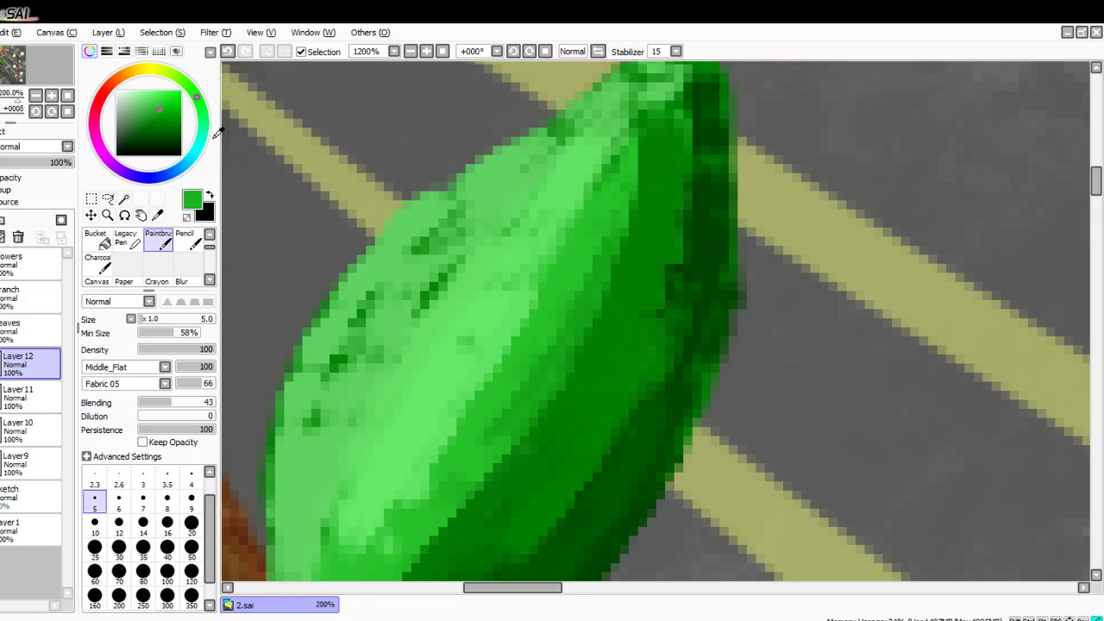
Step: Tone down the light strokes in the leaf's middle with darker green strokes
drag(588, 197, 415, 476)
drag(461, 378, 580, 195)
mouse_move(525, 240)
mouse_down()
mouse_move(333, 518)
mouse_move(432, 371)
mouse_move(388, 509)
mouse_move(405, 432)
mouse_move(589, 175)
mouse_up()
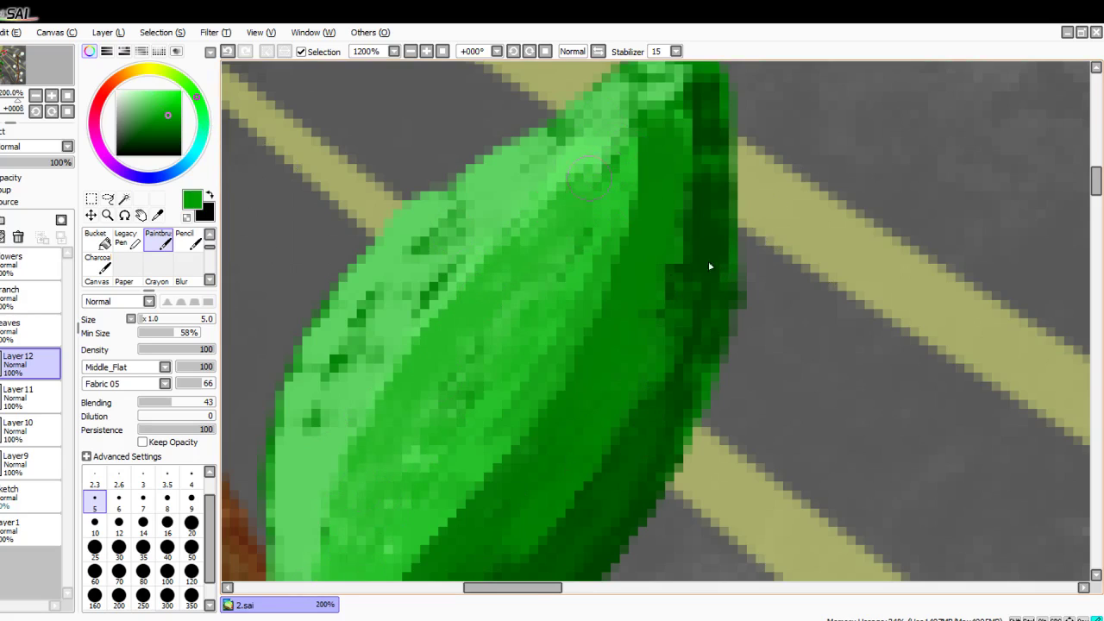
Step: Cover the dark specks on the leaf's left side with light green, up to the tip and into the middle
mouse_move(483, 203)
mouse_down()
mouse_move(353, 345)
mouse_move(314, 423)
mouse_up()
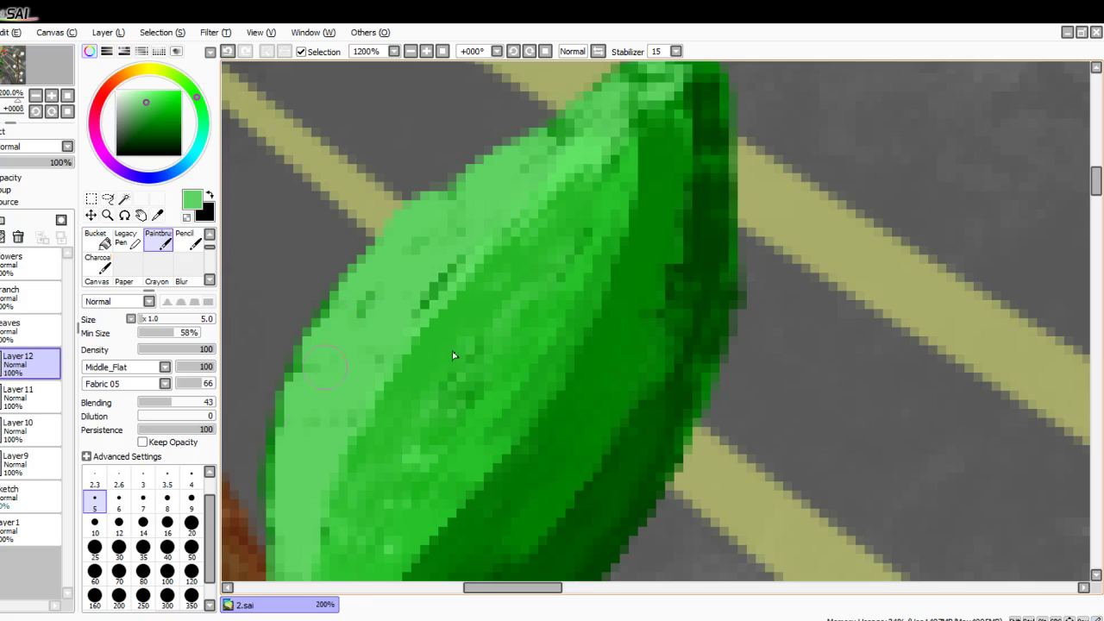
mouse_move(442, 293)
mouse_down()
mouse_move(539, 160)
mouse_move(639, 82)
mouse_up()
key(Up)
key(Up)
key(Up)
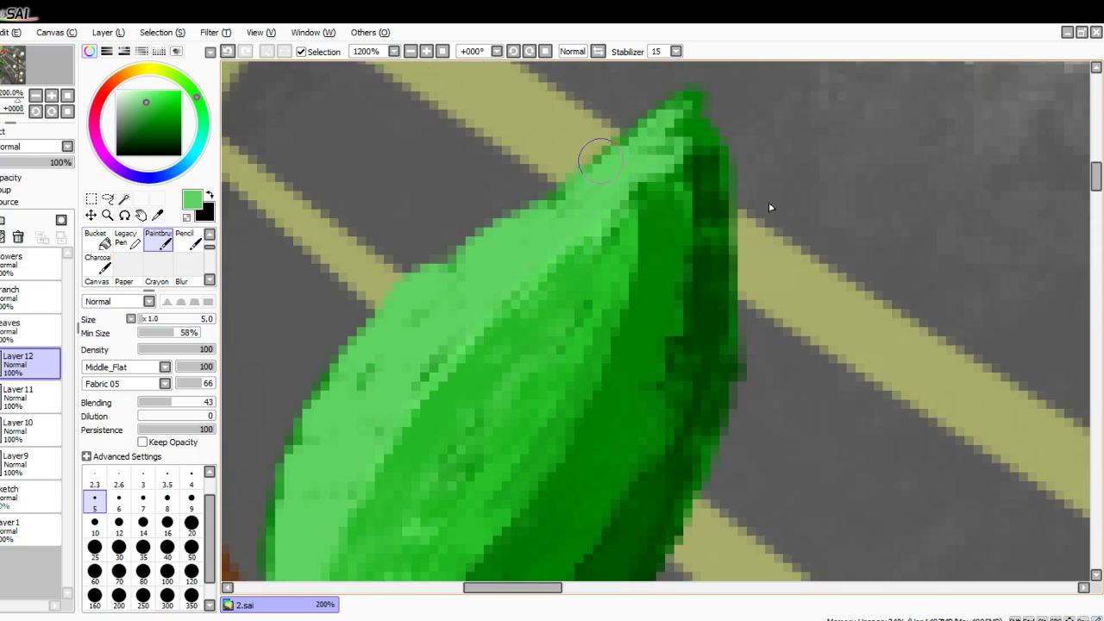
drag(641, 135, 686, 93)
mouse_move(415, 441)
mouse_down()
mouse_move(521, 319)
mouse_move(353, 539)
mouse_up()
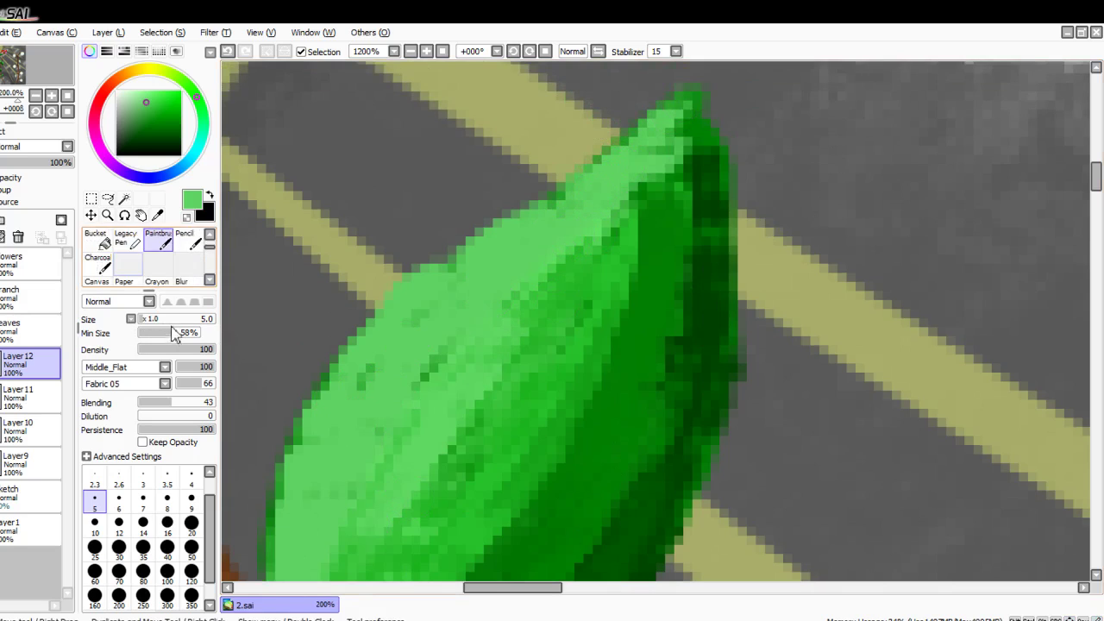
Step: Blur the boundary between the leaf's light left side and green middle with the Blur brush at size 8
scroll(129, 264, up, 2)
click(130, 264)
scroll(138, 276, down, 4)
click(186, 239)
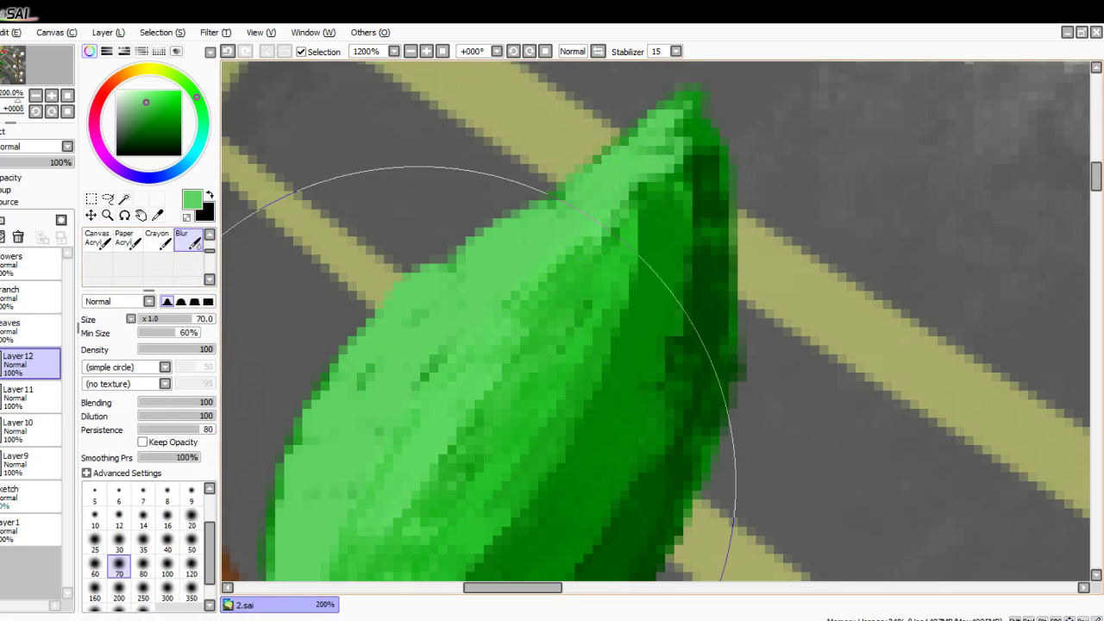
click(167, 490)
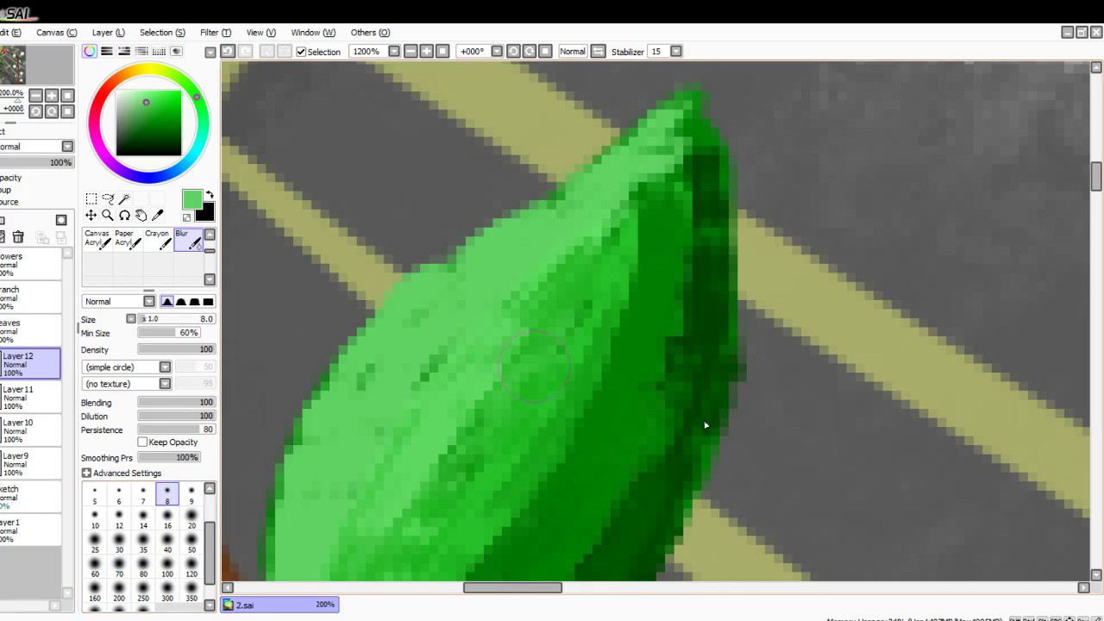
scroll(707, 423, down, 3)
scroll(376, 494, down, 1)
drag(344, 561, 531, 190)
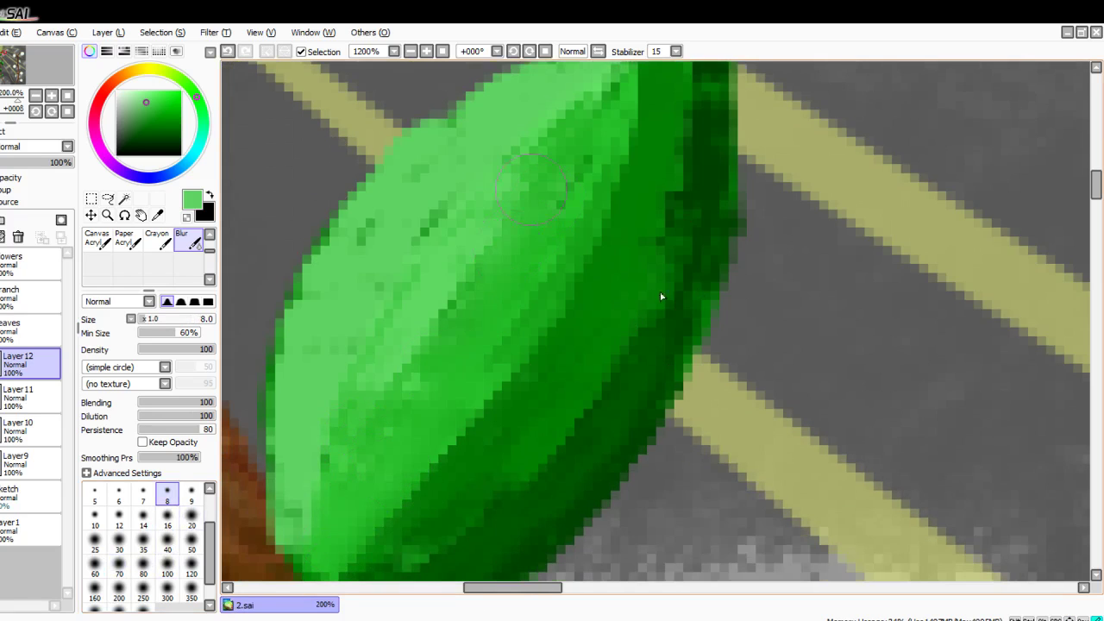
mouse_move(380, 384)
mouse_down()
mouse_move(446, 296)
mouse_move(464, 226)
mouse_up()
drag(325, 457, 304, 505)
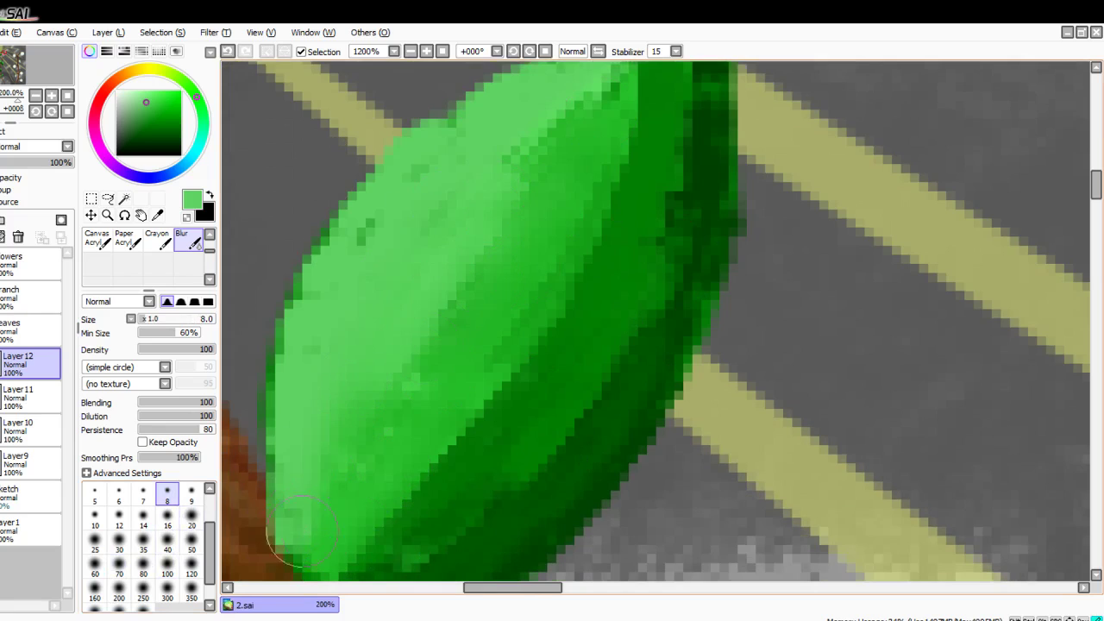
drag(362, 535, 587, 205)
Step: Blur the leaf's middle into its dark right side and soften the transition near the tip
scroll(663, 449, up, 3)
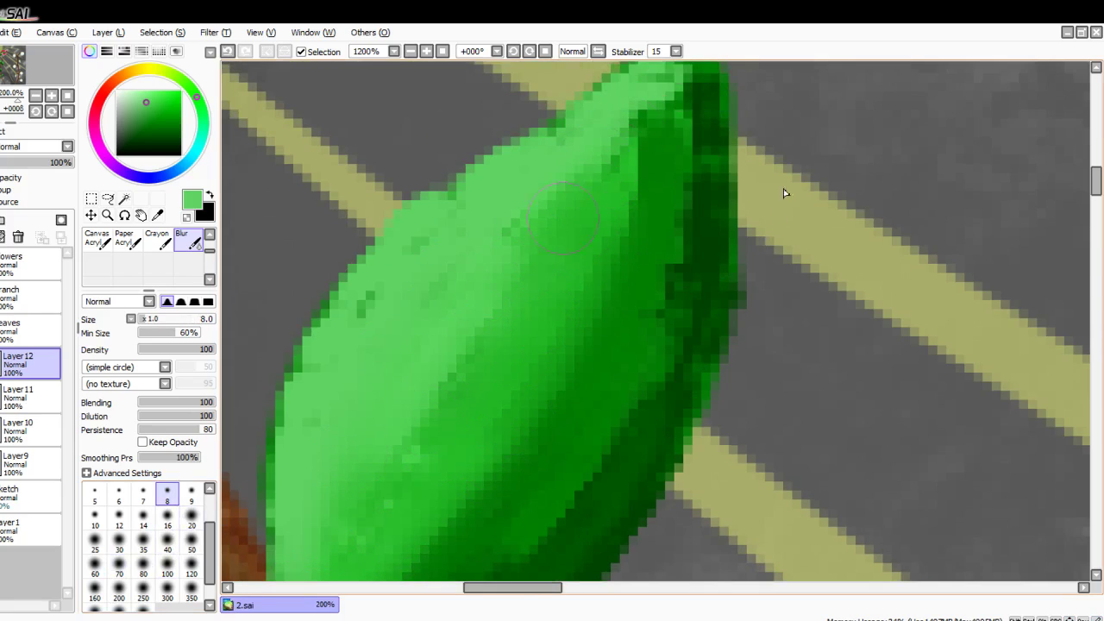
scroll(518, 552, down, 2)
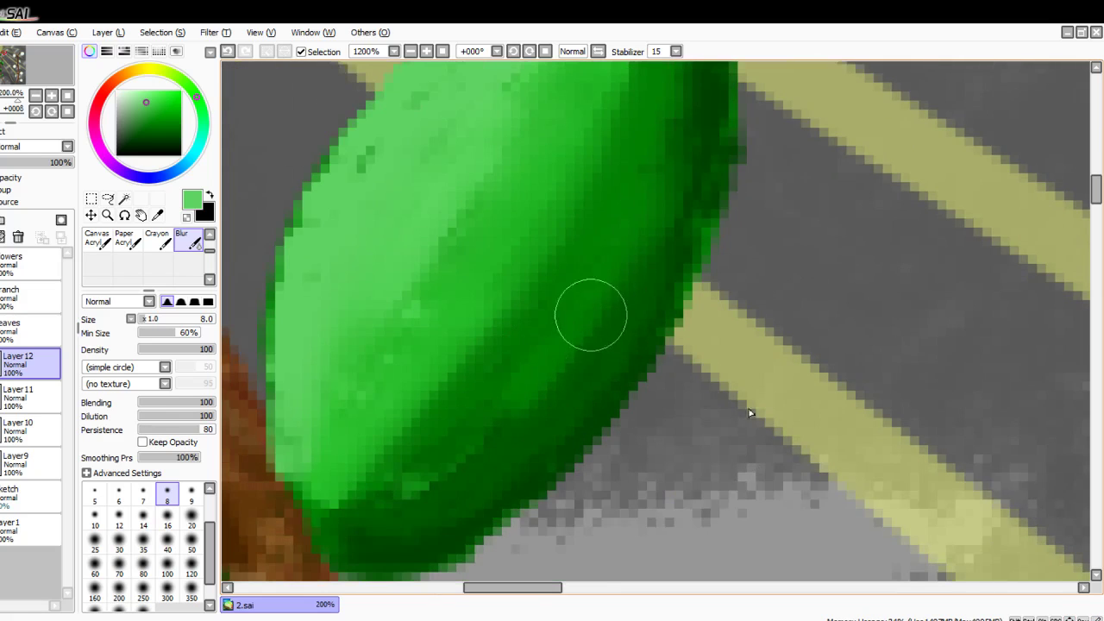
scroll(464, 388, up, 3)
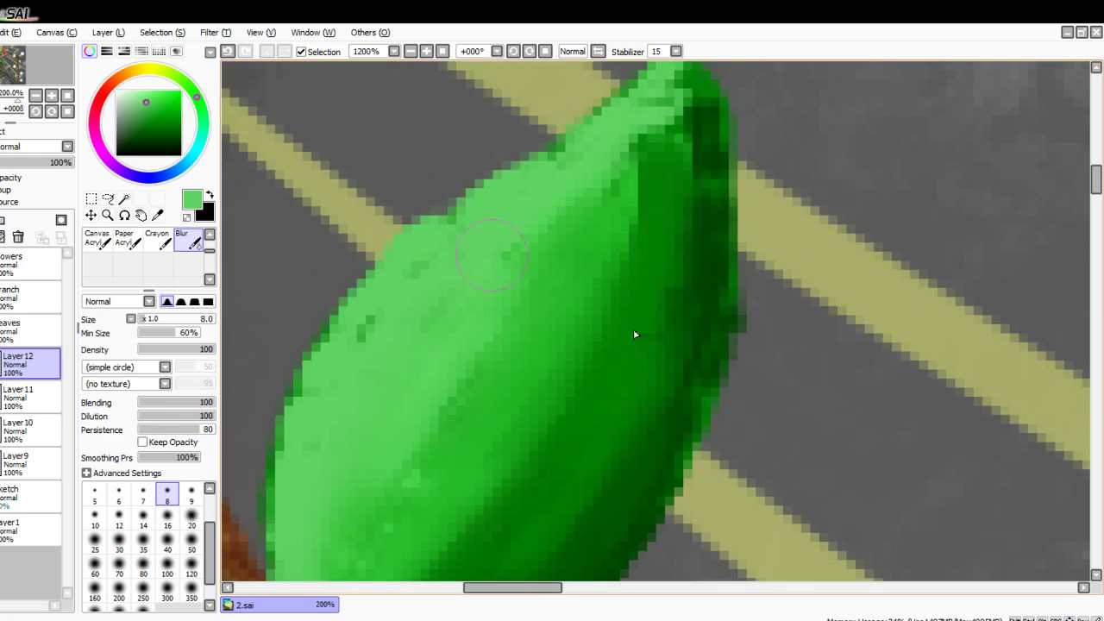
mouse_move(629, 123)
mouse_down()
mouse_move(665, 89)
mouse_move(693, 89)
mouse_move(709, 162)
mouse_move(684, 151)
mouse_move(650, 170)
mouse_up()
scroll(336, 522, down, 5)
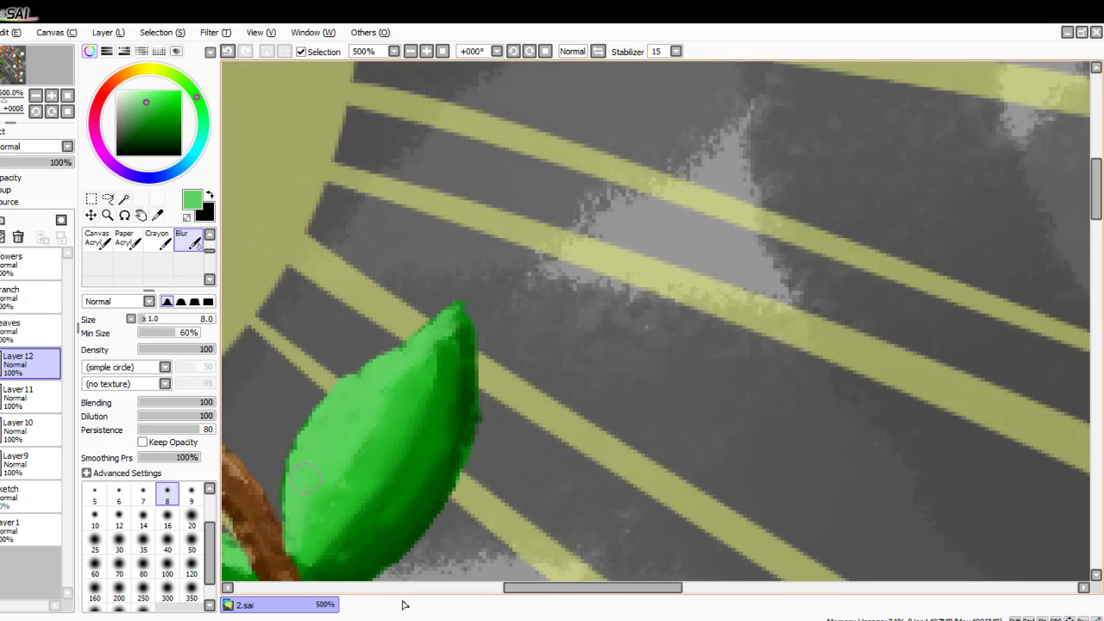
scroll(439, 480, down, 3)
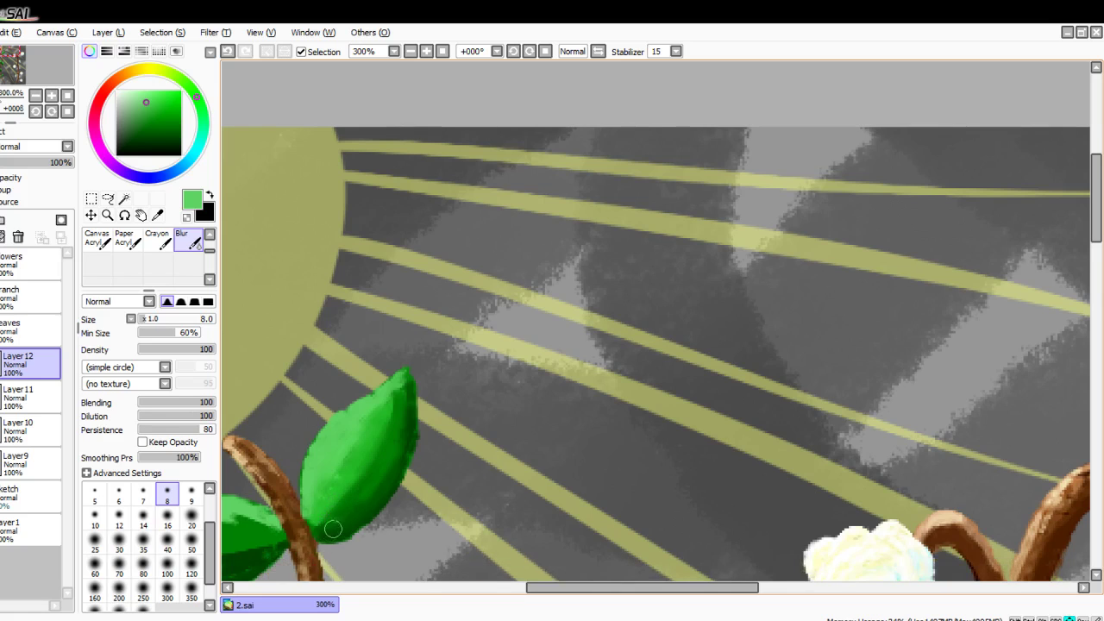
scroll(439, 480, up, 5)
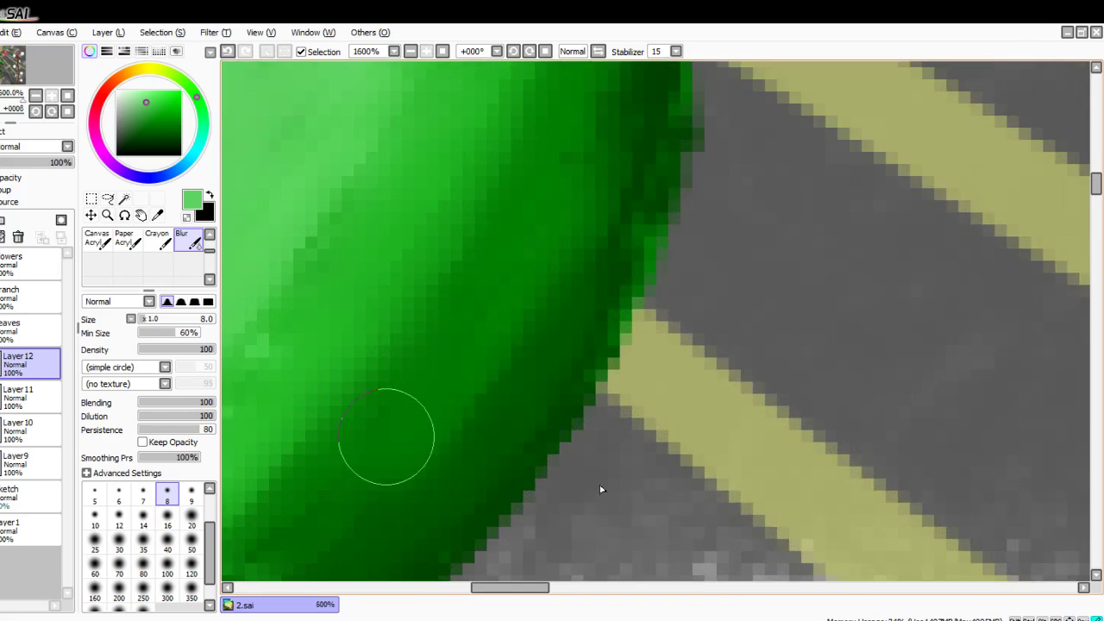
scroll(641, 156, down, 2)
scroll(409, 436, down, 3)
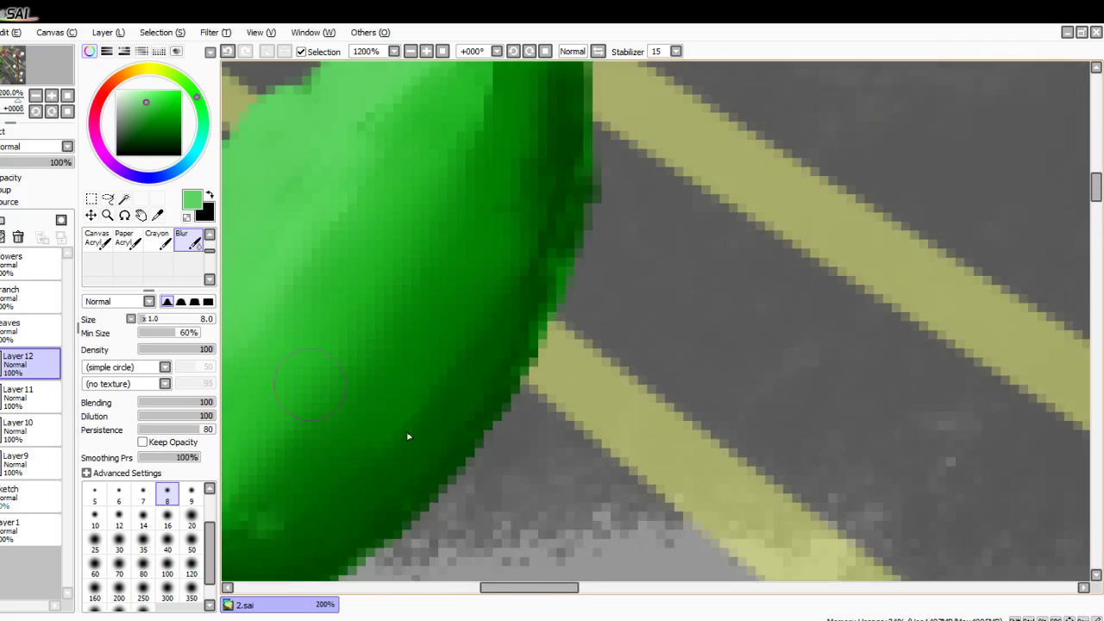
scroll(441, 391, up, 3)
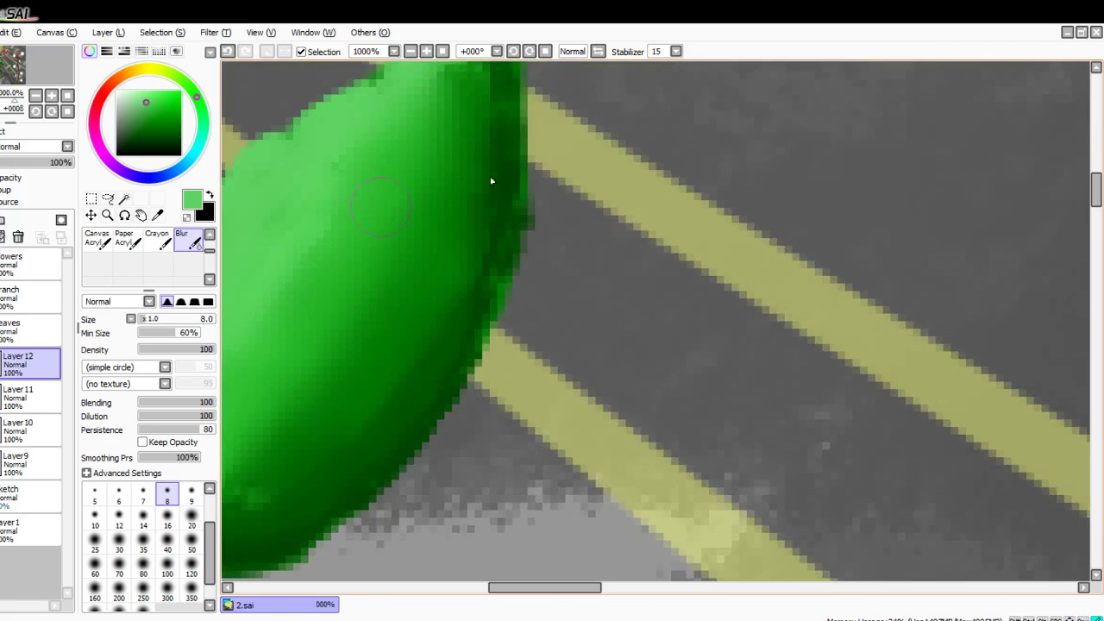
Step: Smooth the remaining patches around the leaf's base and lower middle with the Blur brush
key(Left)
key(Left)
key(Left)
key(Left)
key(Left)
key(Left)
key(Left)
key(Left)
key(Left)
key(Down)
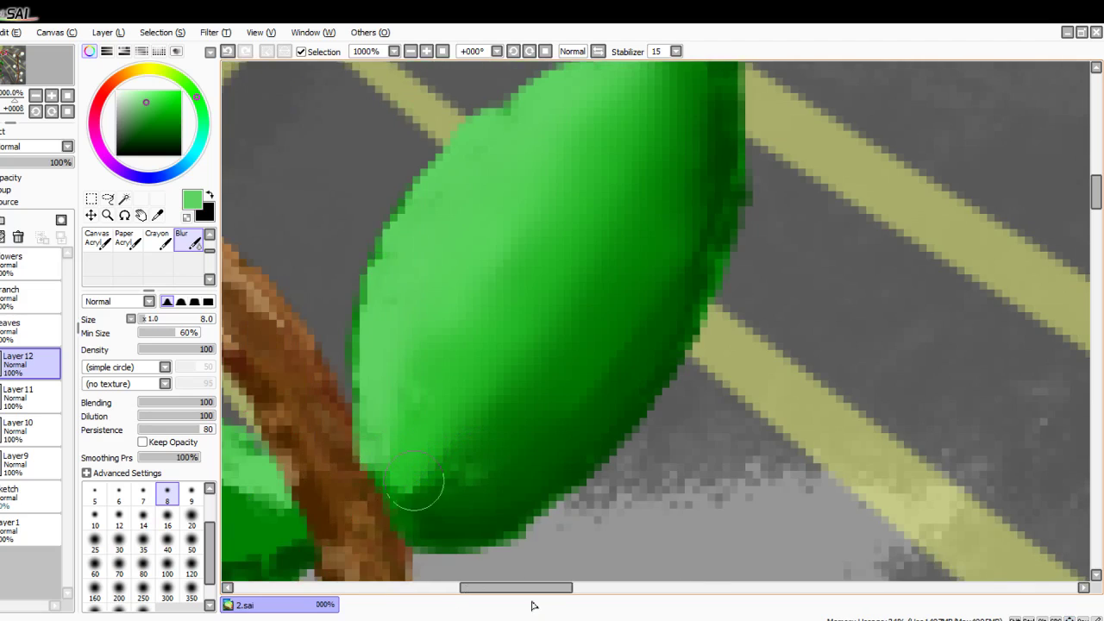
mouse_move(422, 493)
mouse_down()
mouse_move(621, 409)
mouse_move(722, 225)
mouse_move(711, 150)
mouse_up()
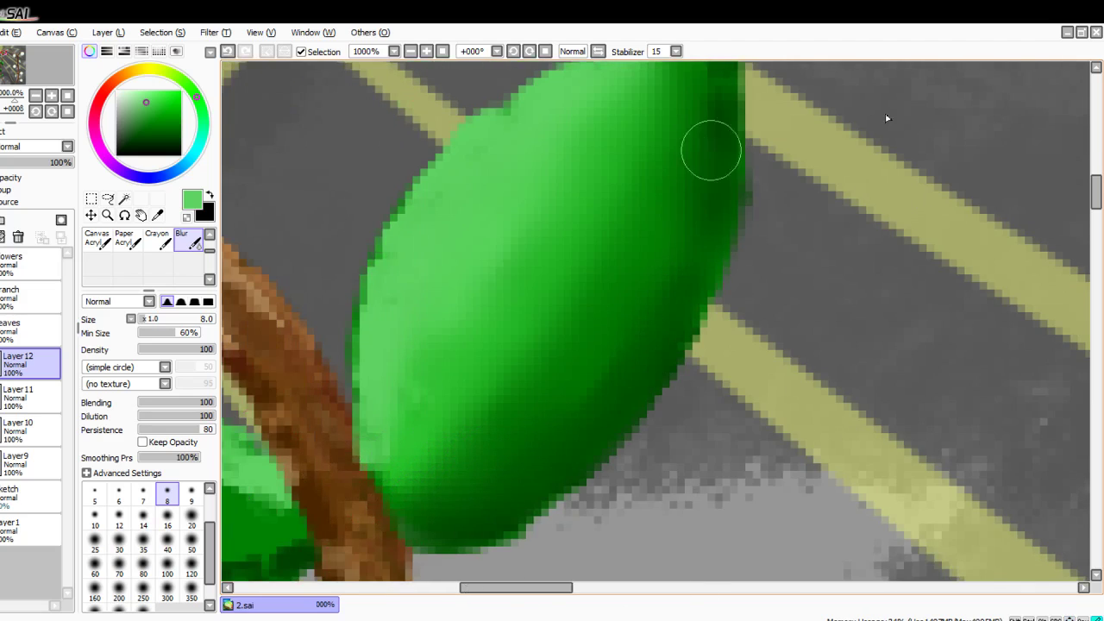
scroll(703, 356, up, 1)
key(x)
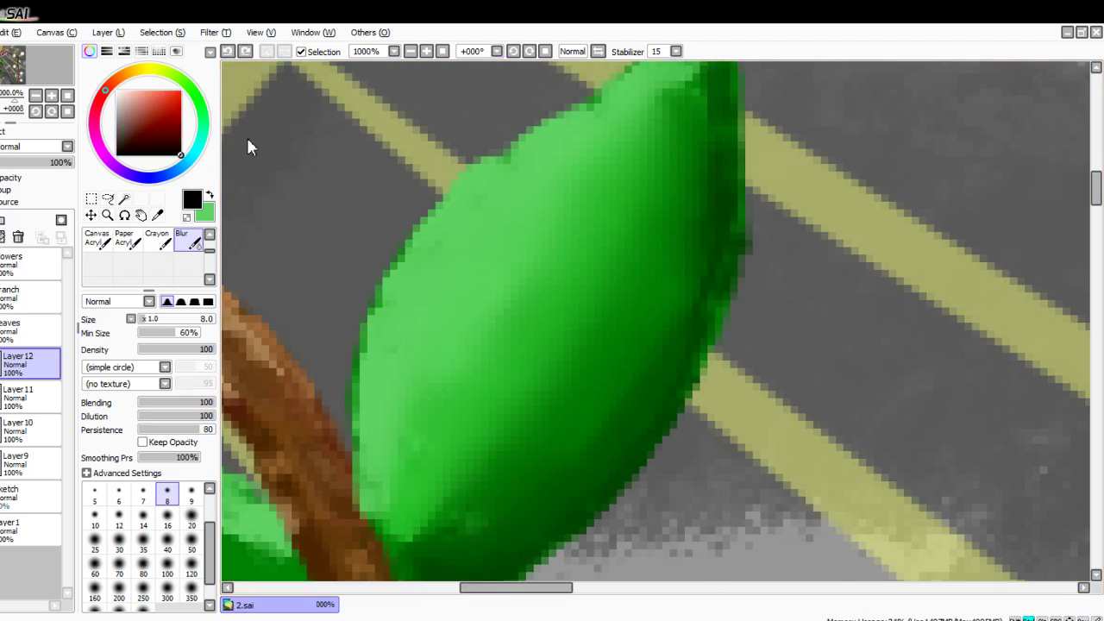
drag(472, 482, 449, 465)
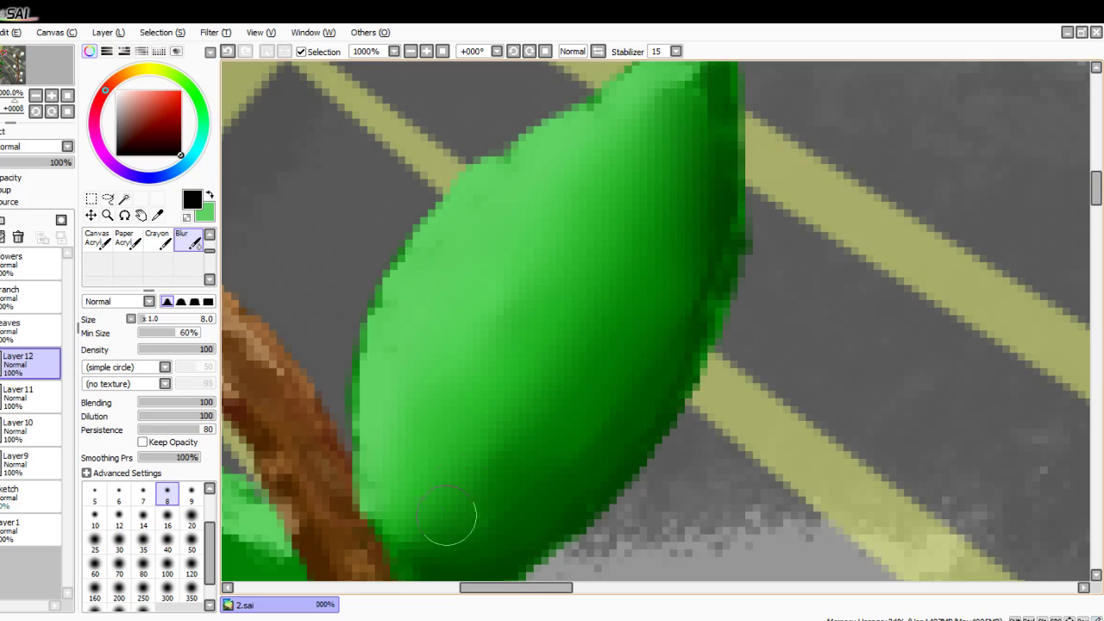
Step: Sample the leaf's darkest green and paint a shadow band along its right side with the Paintbrush at size 5
alt+click(661, 353)
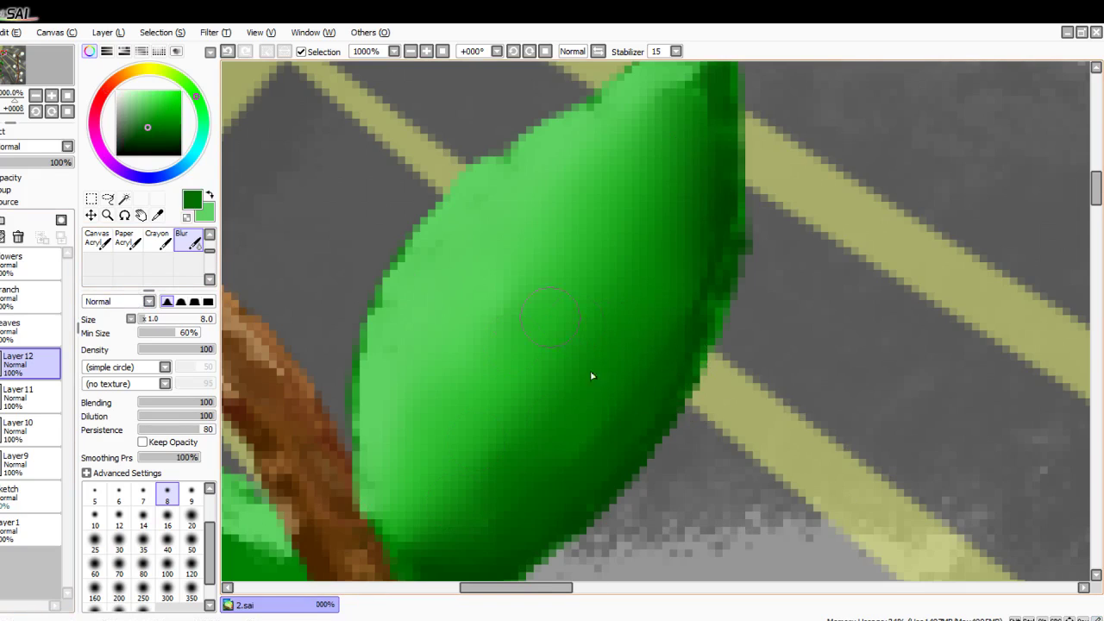
scroll(147, 259, up, 3)
click(158, 263)
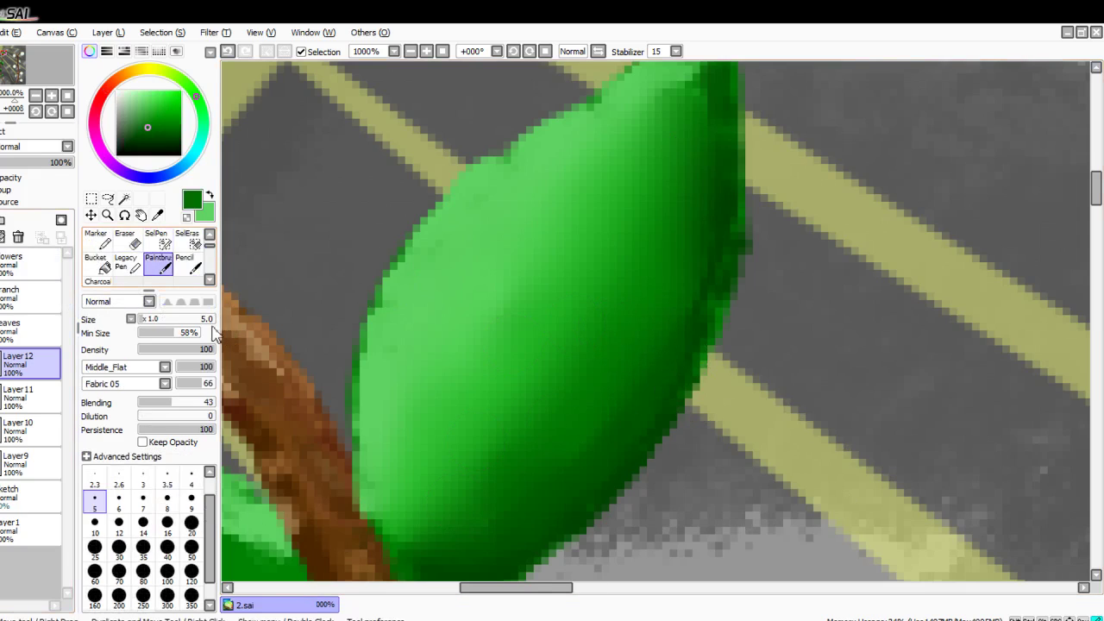
alt+click(723, 180)
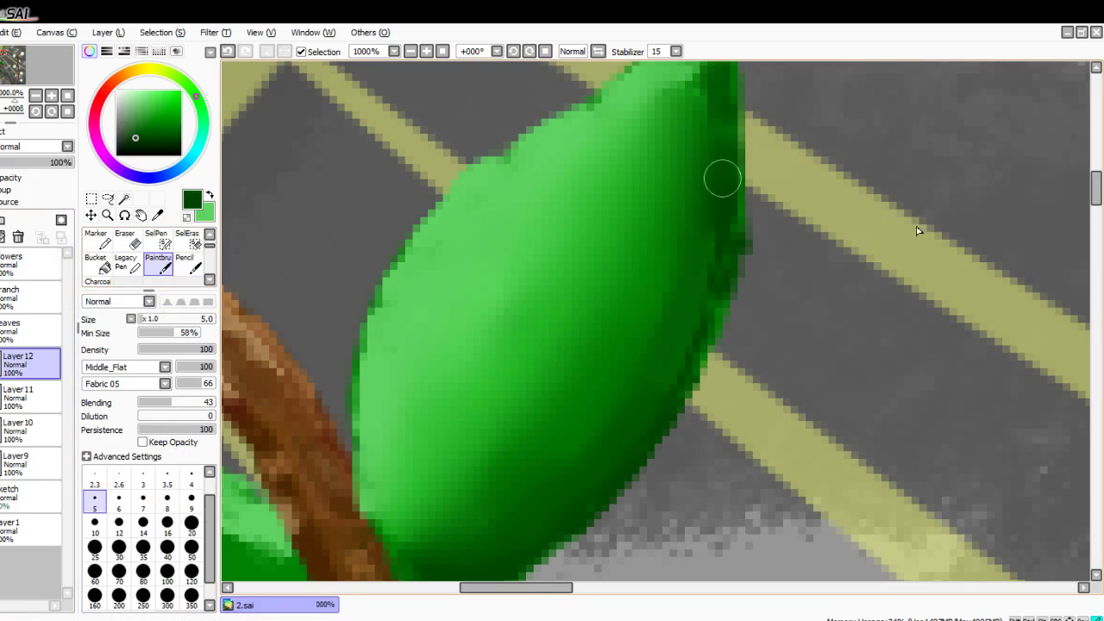
drag(702, 262, 645, 408)
drag(663, 342, 599, 439)
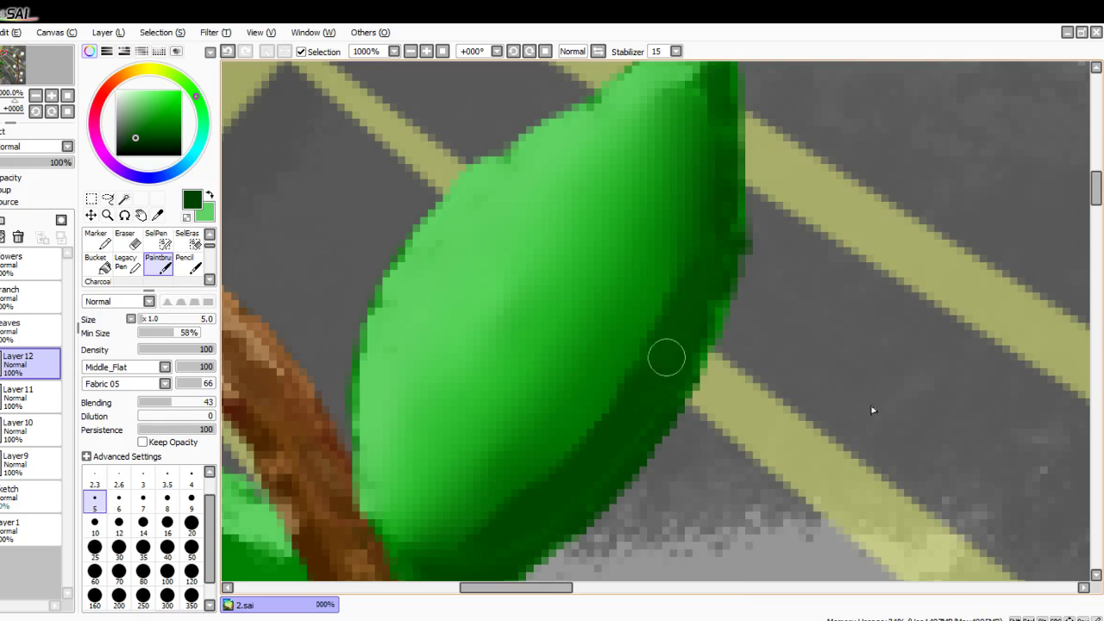
mouse_move(695, 226)
mouse_down()
mouse_move(713, 111)
mouse_move(704, 104)
mouse_up()
Step: Extend the dark green shadow up to the leaf's tip and cover the lighter specks on its right edge
scroll(704, 104, up, 2)
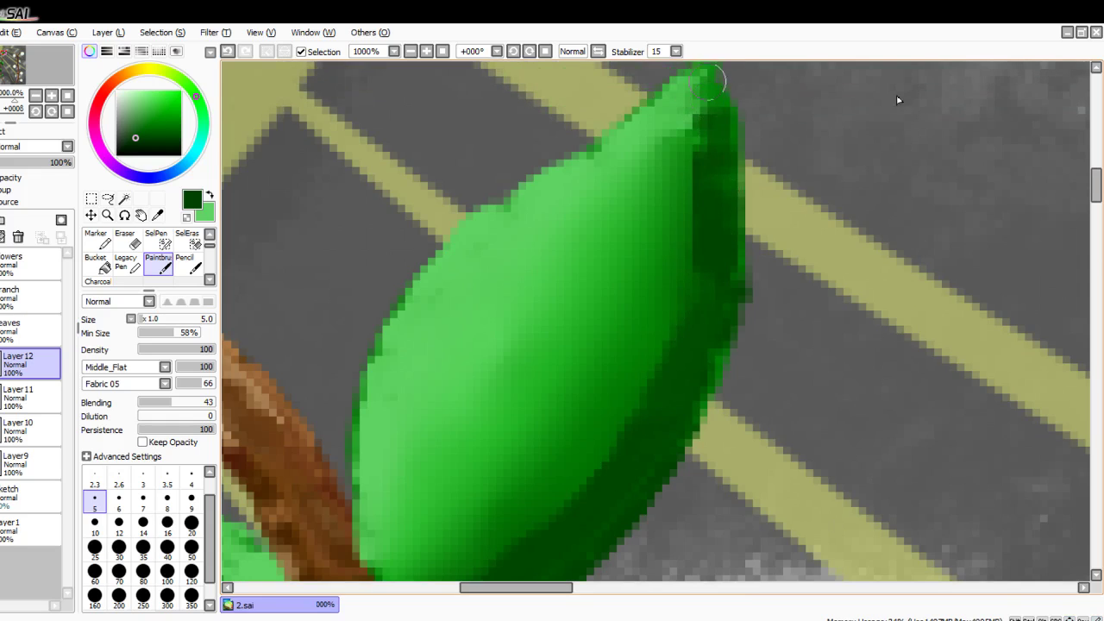
drag(716, 168, 715, 73)
drag(717, 148, 717, 106)
mouse_move(719, 202)
mouse_down()
mouse_move(717, 111)
mouse_move(724, 270)
mouse_up()
drag(713, 346, 694, 368)
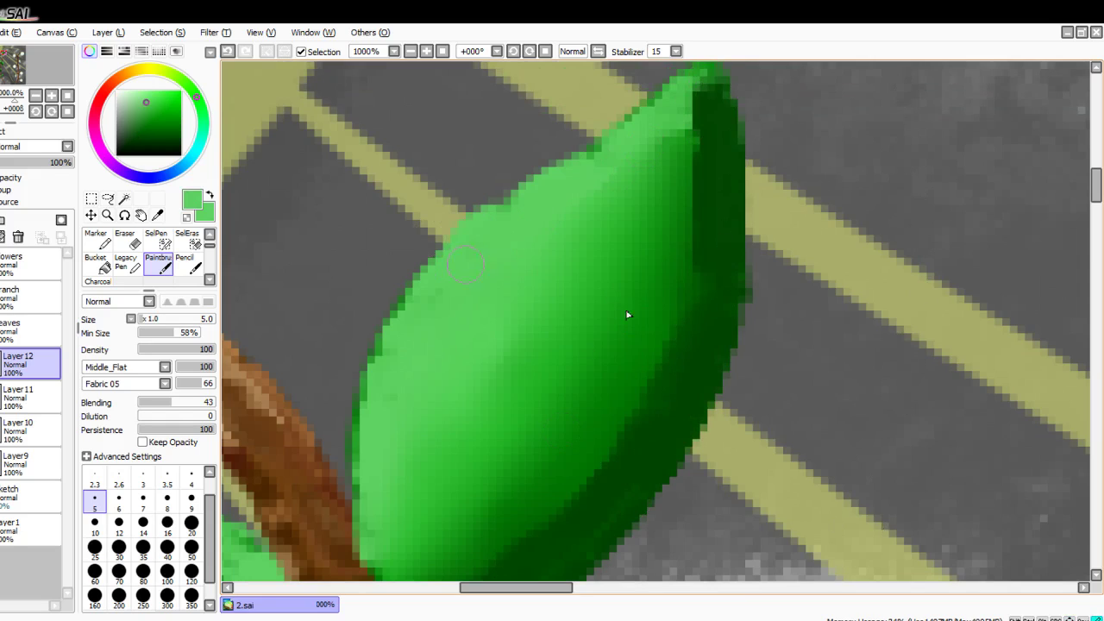
Step: Repaint the leaf's left edge from tip to base with light green Paintbrush strokes, undoing the first stroke
drag(379, 338, 355, 433)
key(ctrl+z)
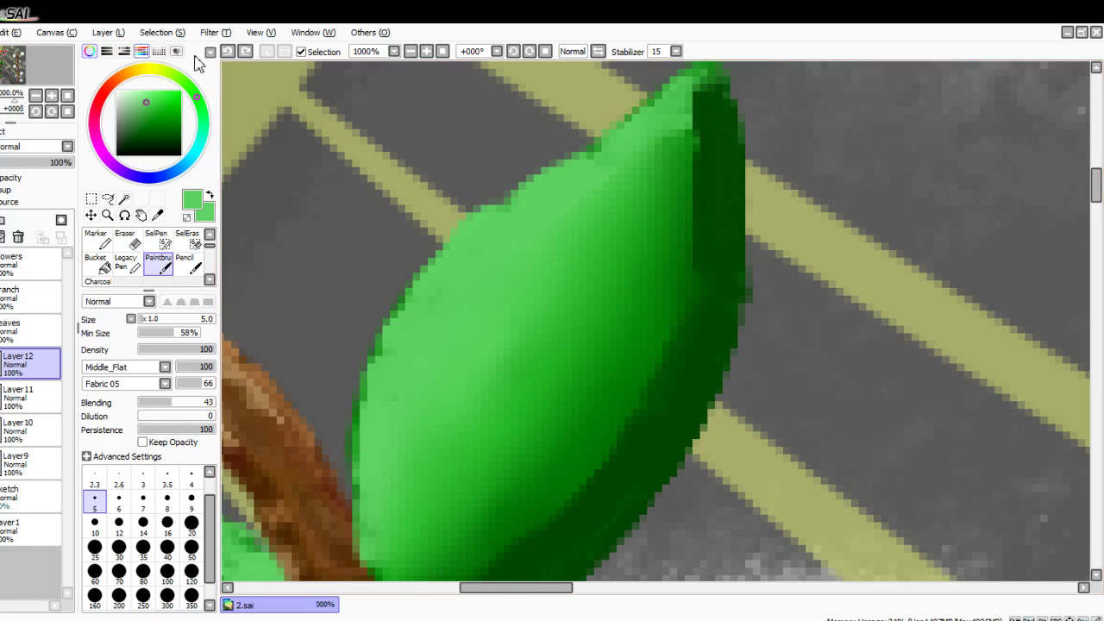
scroll(700, 141, up, 2)
drag(686, 155, 479, 310)
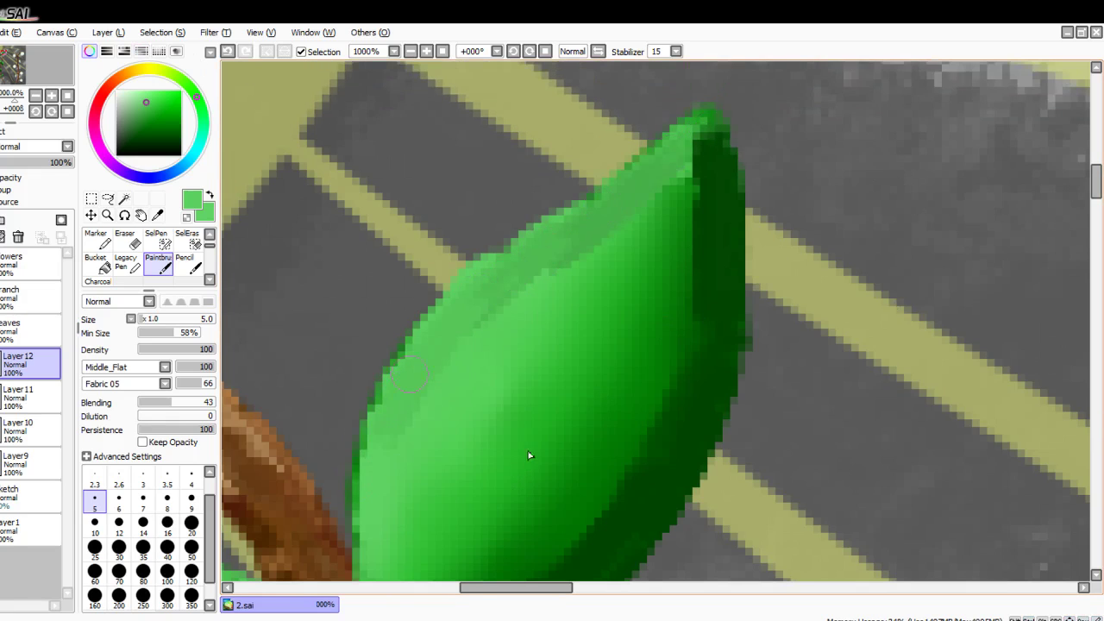
drag(401, 405, 371, 515)
mouse_move(444, 360)
mouse_down()
mouse_move(520, 269)
mouse_move(481, 306)
mouse_move(681, 142)
mouse_up()
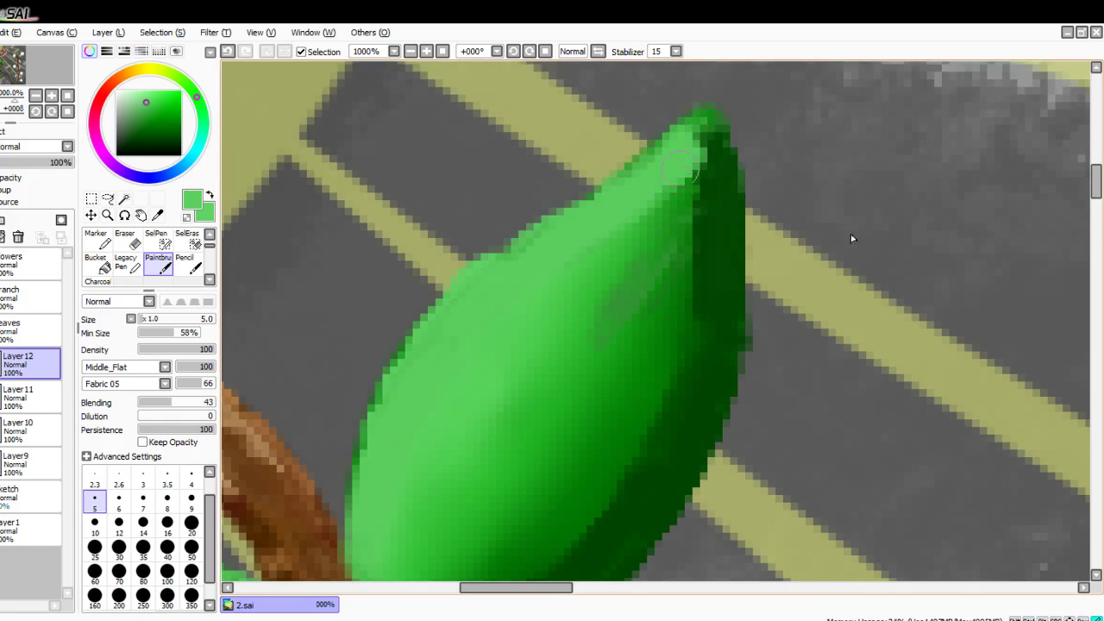
Step: Sample a medium-dark green and paint a band down the leaf's middle, blending into the dark shadow along its right side
mouse_move(662, 223)
mouse_down()
mouse_move(628, 325)
mouse_move(600, 298)
mouse_up()
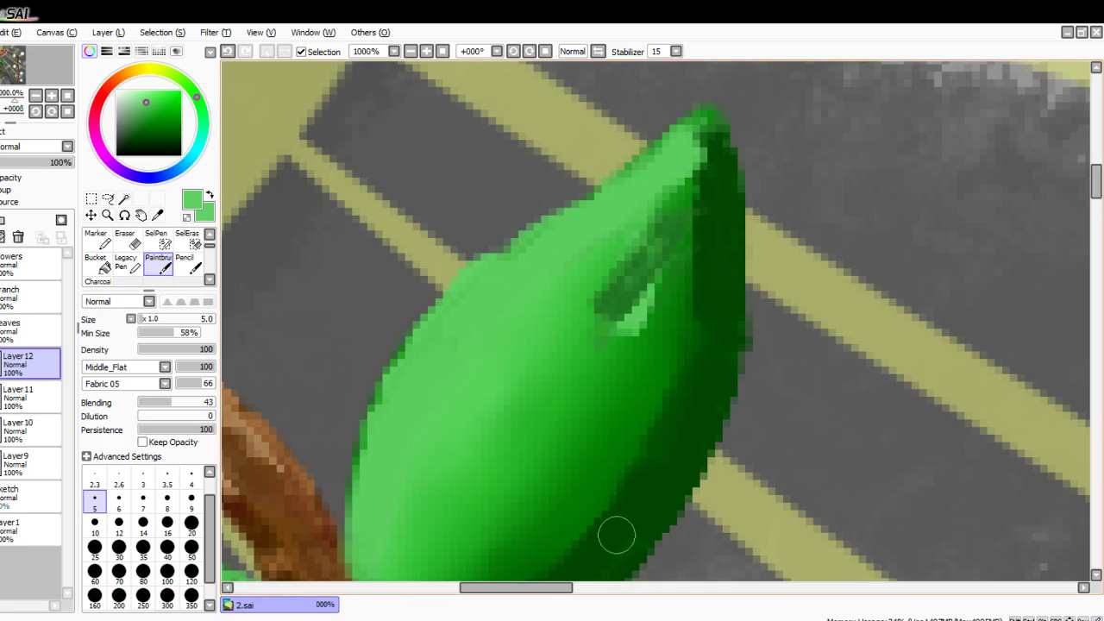
right_click(594, 457)
drag(619, 369, 640, 310)
drag(547, 454, 643, 298)
mouse_move(561, 393)
mouse_down()
mouse_move(636, 245)
mouse_move(697, 183)
mouse_move(672, 349)
mouse_up()
drag(683, 234, 619, 462)
mouse_move(563, 340)
mouse_down()
mouse_move(493, 461)
mouse_move(498, 497)
mouse_up()
drag(528, 551, 649, 396)
drag(568, 546, 657, 390)
scroll(604, 206, down, 3)
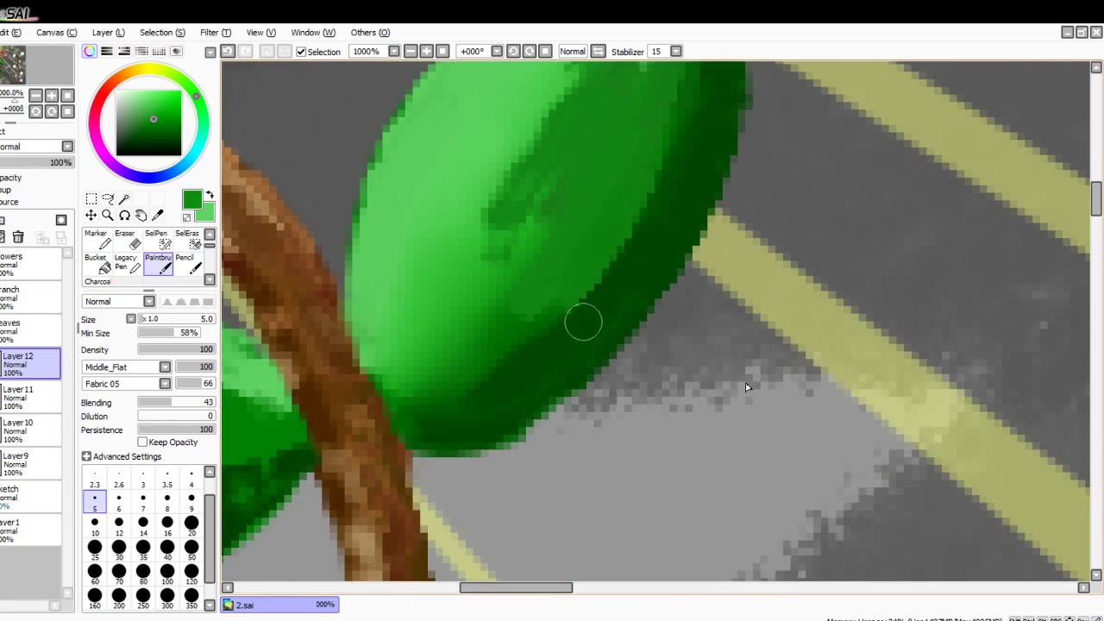
mouse_move(552, 324)
mouse_down()
mouse_move(457, 404)
mouse_move(566, 308)
mouse_up()
Step: Sample the leaf's brighter mid green and blend long Paintbrush strokes between the light left side and the darker middle
mouse_move(463, 319)
mouse_down()
mouse_move(545, 183)
mouse_move(416, 316)
mouse_up()
right_click(443, 305)
drag(416, 362, 618, 80)
drag(557, 185, 447, 368)
mouse_move(437, 280)
mouse_down()
mouse_move(473, 175)
mouse_move(615, 70)
mouse_up()
scroll(517, 233, up, 2)
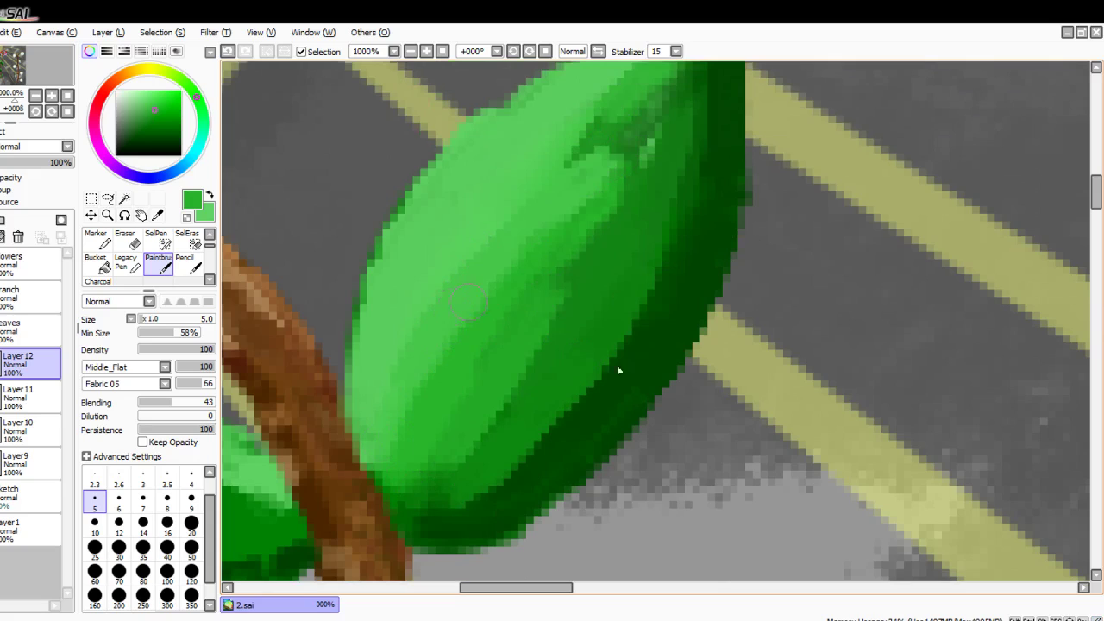
drag(639, 108, 457, 418)
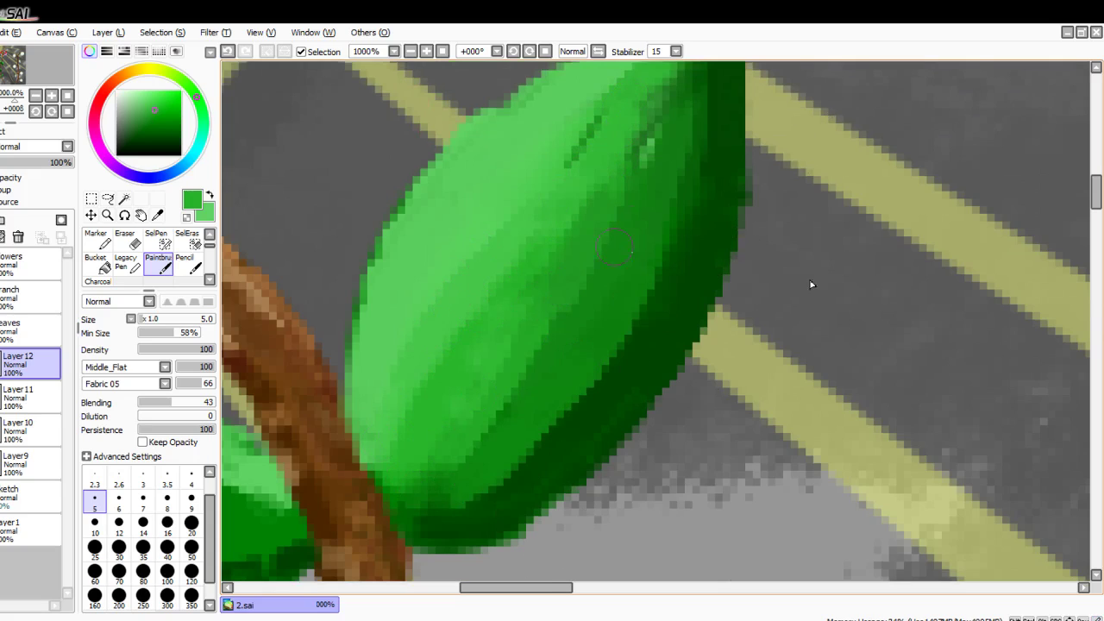
Step: Sample the leaf's darker green and shade the upper right part below the tip
right_click(697, 162)
drag(709, 94, 686, 219)
mouse_move(692, 141)
mouse_down()
mouse_move(689, 183)
mouse_move(646, 217)
mouse_up()
scroll(670, 245, down, 2)
scroll(880, 223, up, 1)
mouse_move(723, 155)
mouse_down()
mouse_move(718, 130)
mouse_move(689, 231)
mouse_move(721, 143)
mouse_up()
Step: Paint thin medium green streaks from the leaf's tip through its middle and over the dark right side
right_click(703, 245)
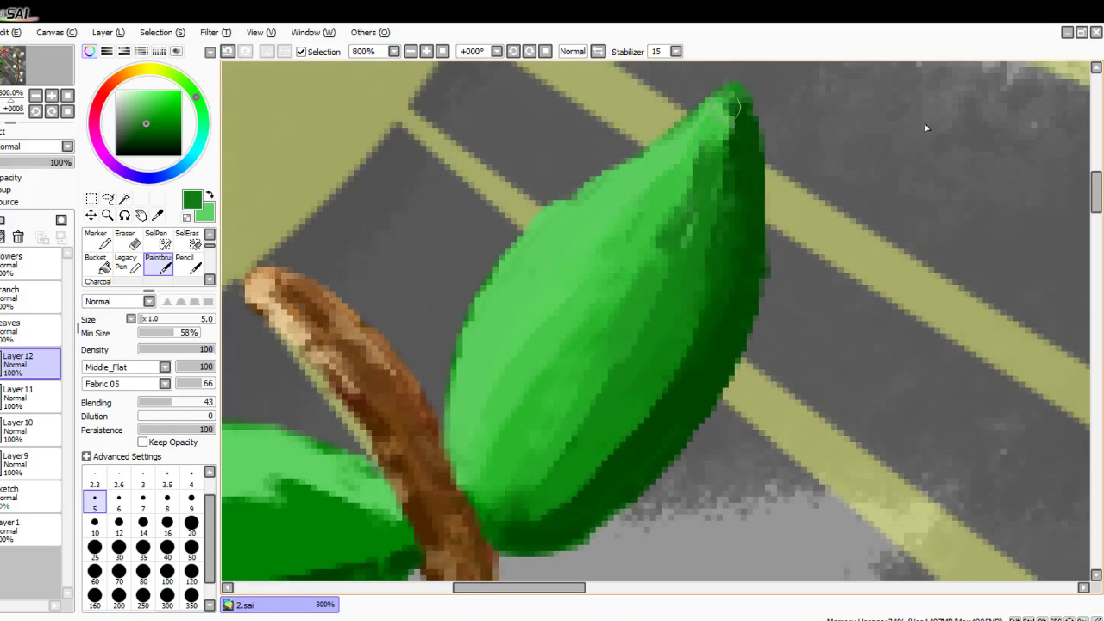
drag(664, 162, 718, 107)
drag(621, 195, 522, 348)
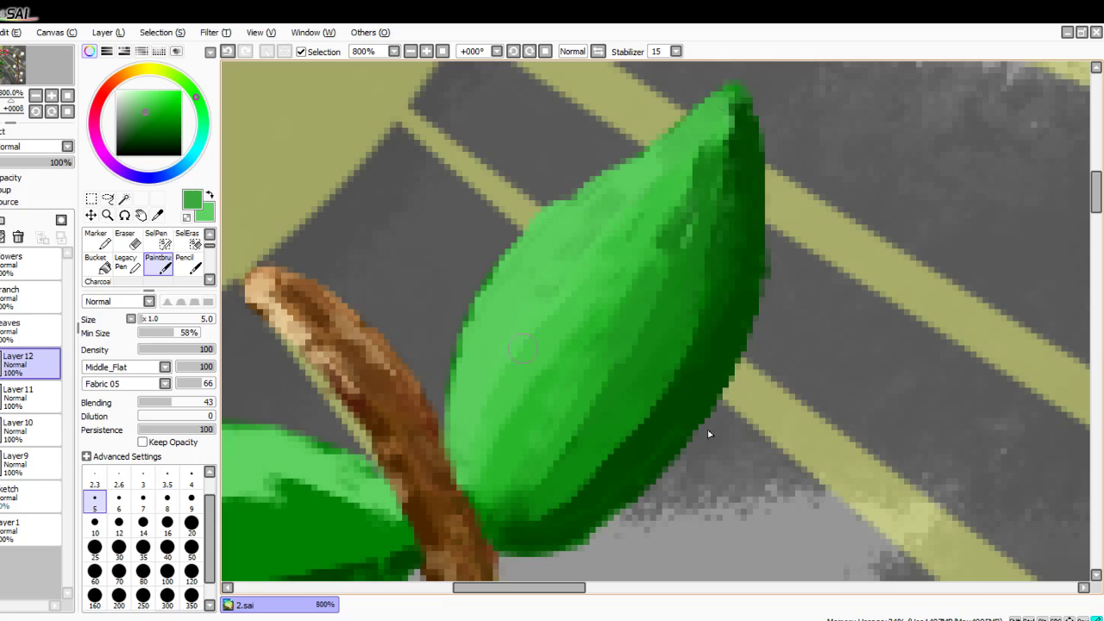
mouse_move(653, 233)
mouse_down()
mouse_move(576, 414)
mouse_move(587, 386)
mouse_up()
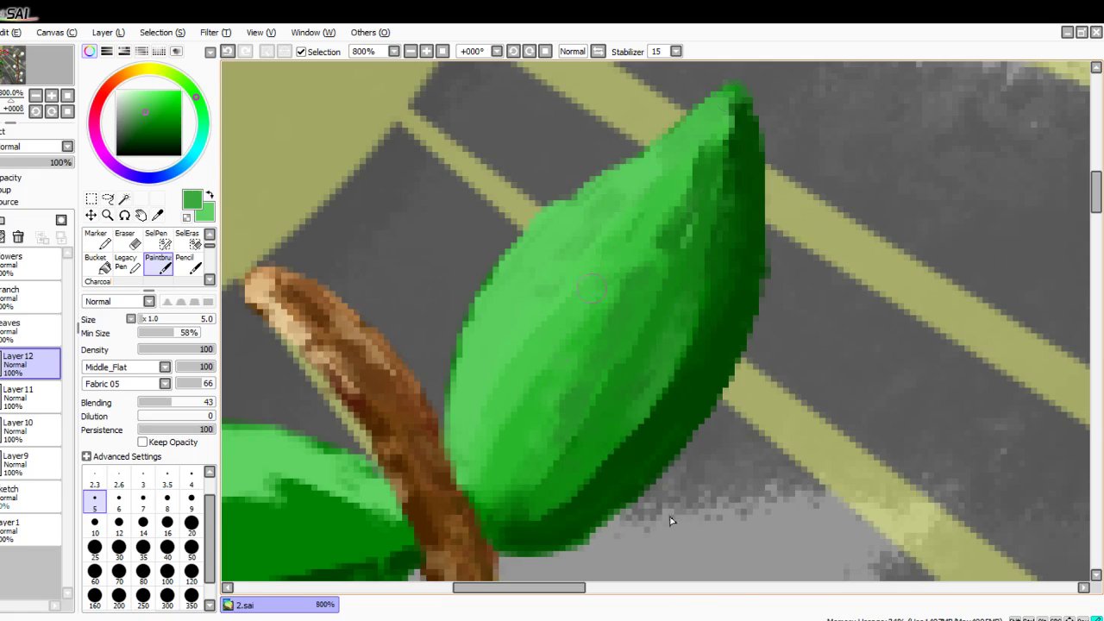
drag(656, 271, 607, 329)
drag(742, 187, 731, 242)
drag(693, 327, 645, 409)
drag(680, 360, 635, 419)
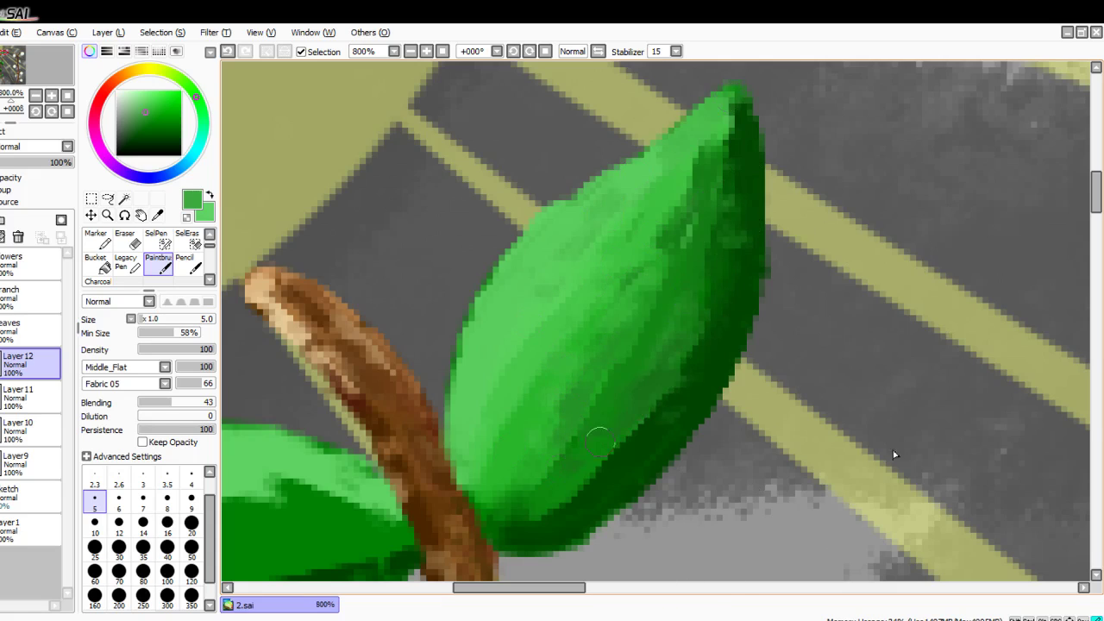
drag(665, 373, 637, 401)
drag(731, 233, 722, 253)
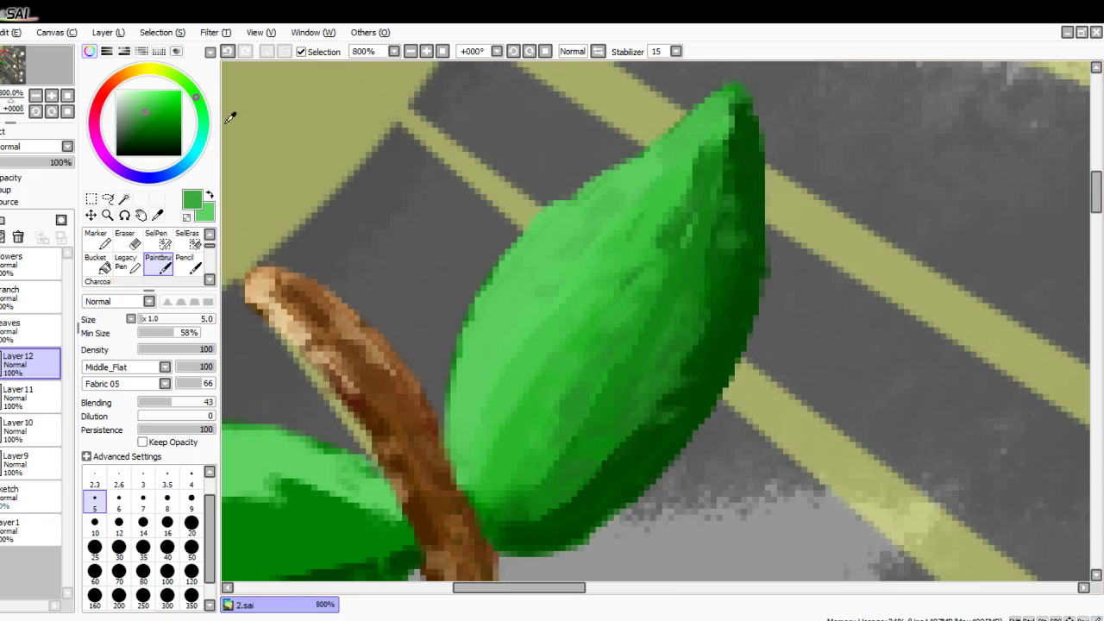
Step: Pick a light yellow-green and paint a broad highlight along the leaf's left side from tip to base
click(176, 76)
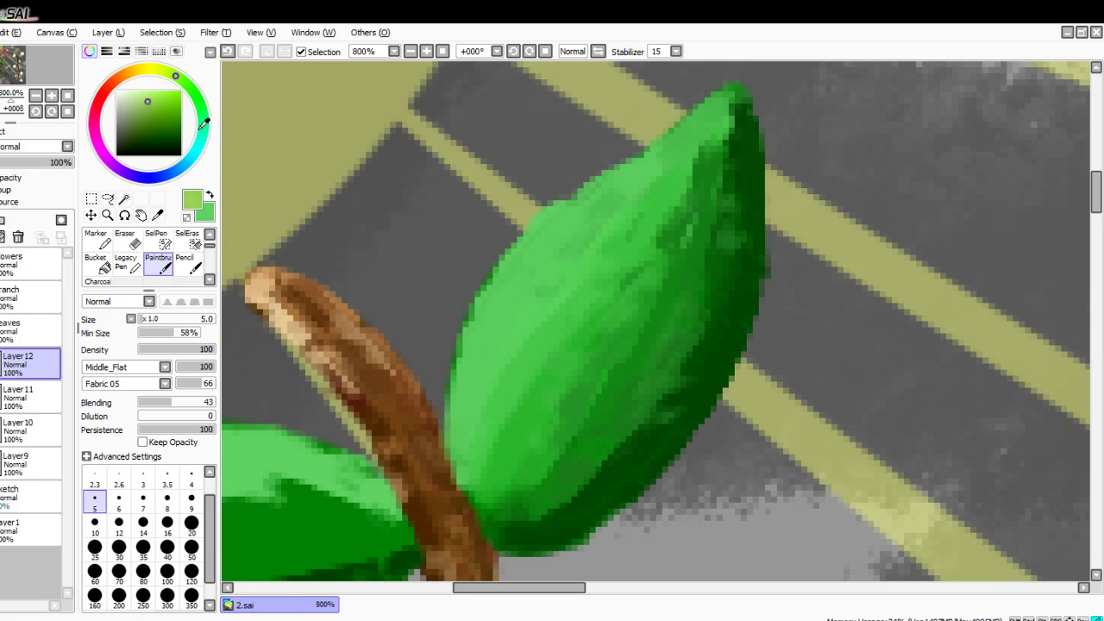
mouse_move(638, 186)
mouse_down()
mouse_move(565, 211)
mouse_move(496, 297)
mouse_move(462, 442)
mouse_move(574, 194)
mouse_move(709, 104)
mouse_up()
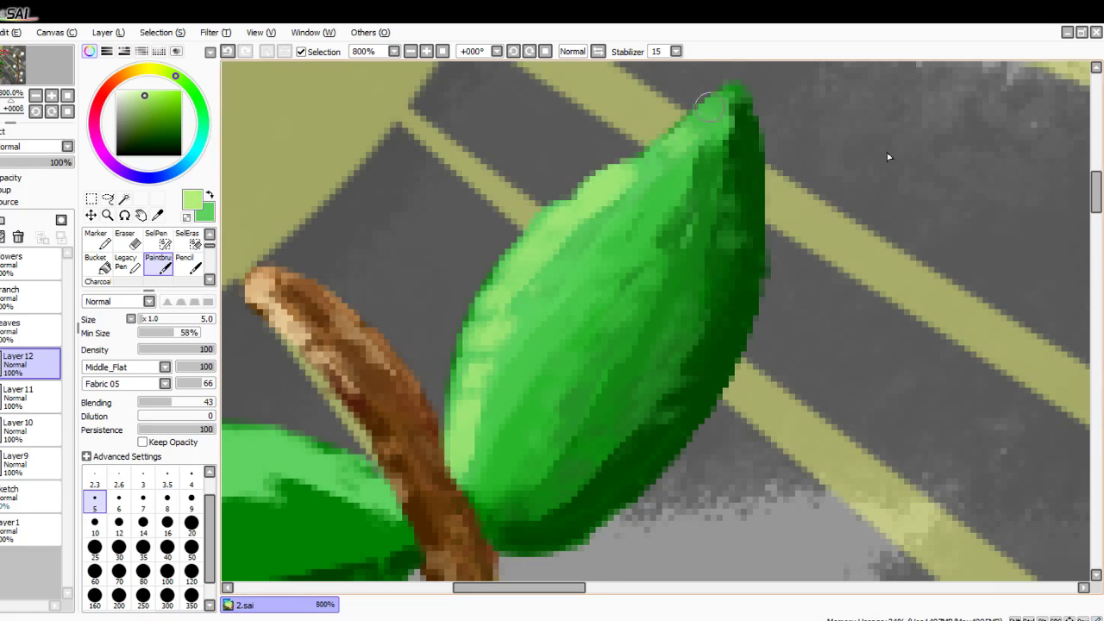
scroll(523, 312, down, 12)
scroll(527, 341, up, 13)
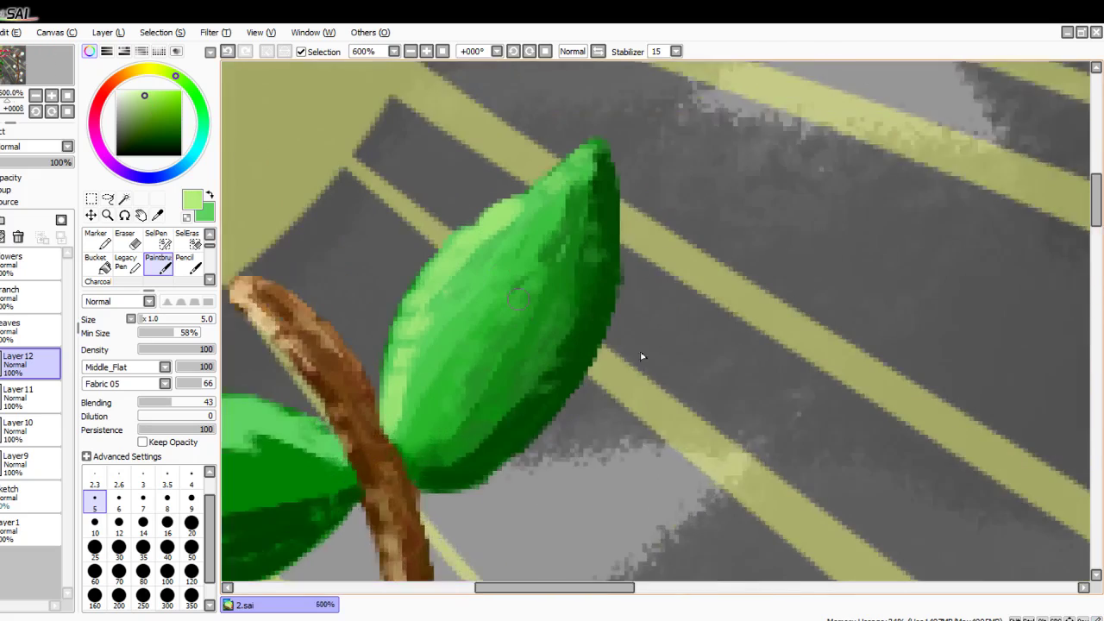
mouse_move(497, 216)
mouse_down()
mouse_move(388, 380)
mouse_move(358, 544)
mouse_move(483, 279)
mouse_move(584, 162)
mouse_move(436, 254)
mouse_move(340, 370)
mouse_move(338, 456)
mouse_move(553, 123)
mouse_up()
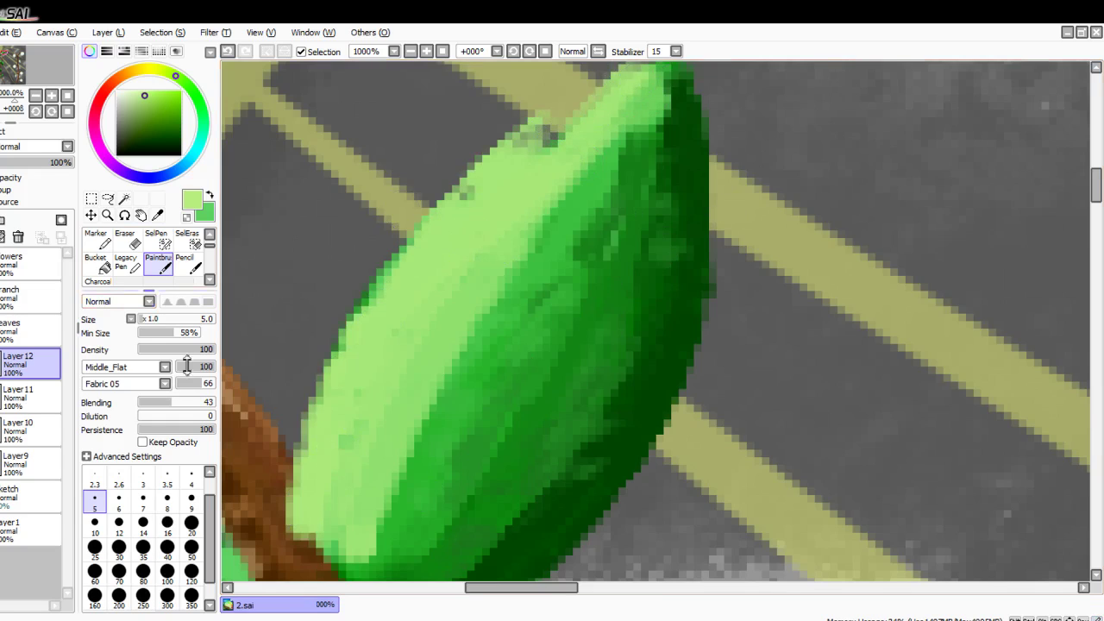
Step: Try to trim the uneven highlight along the leaf's left outline with the Eraser at size 3
scroll(186, 245, down, 1)
scroll(138, 259, up, 2)
click(125, 263)
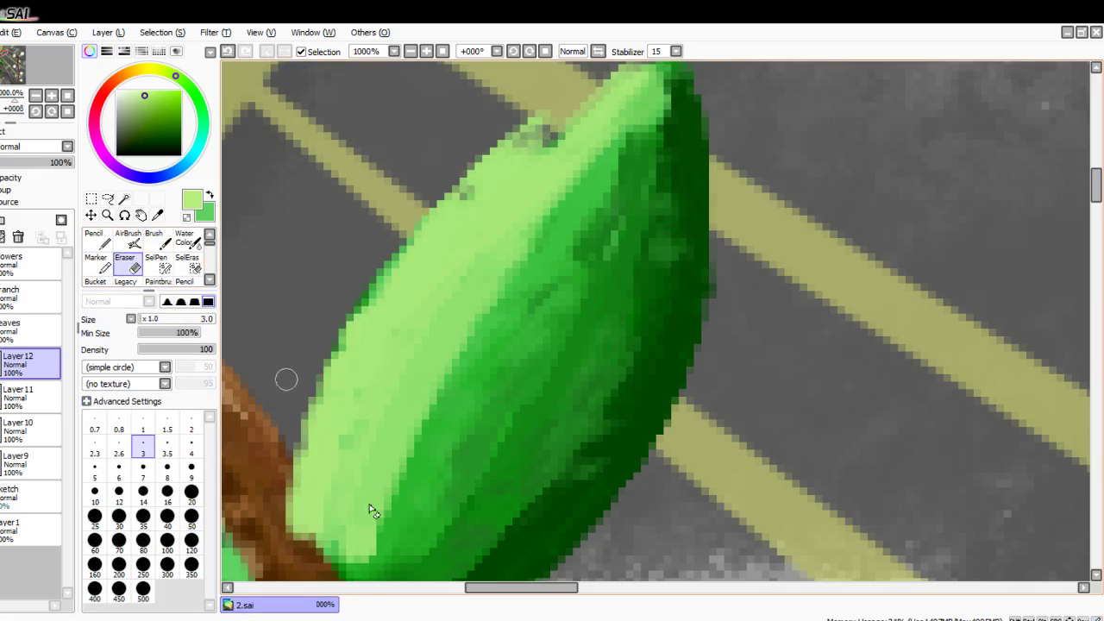
mouse_move(280, 490)
mouse_down()
mouse_move(298, 526)
mouse_move(289, 432)
mouse_move(371, 302)
mouse_move(515, 154)
mouse_move(614, 74)
mouse_up()
mouse_move(440, 245)
mouse_down()
mouse_move(542, 122)
mouse_move(387, 268)
mouse_up()
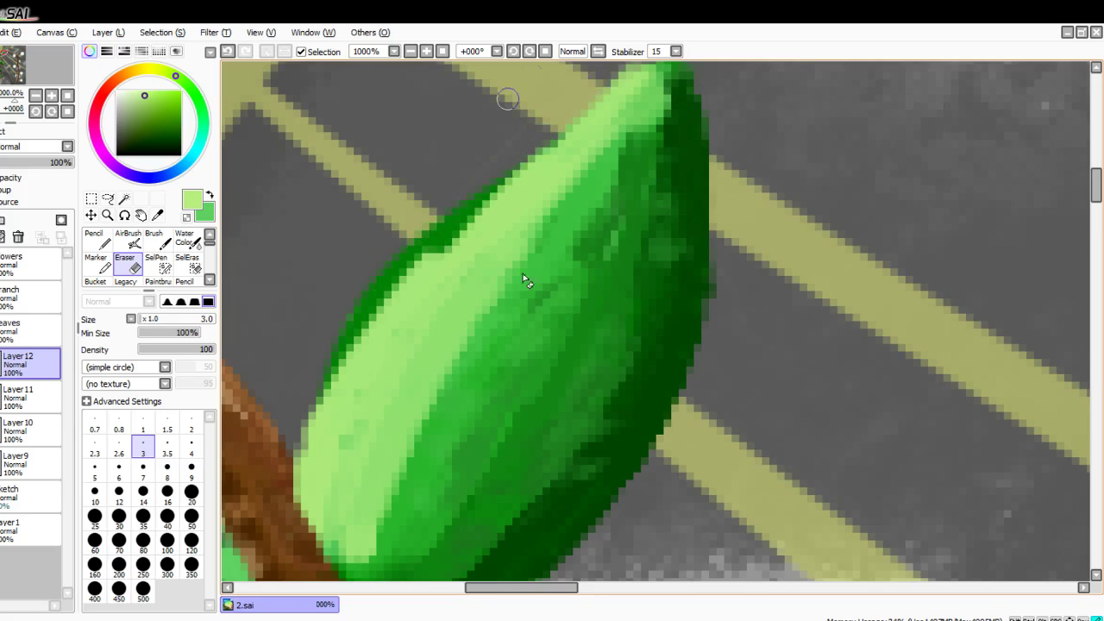
Step: Examine the whole painting and the vine's two uppermost leaves
scroll(332, 343, down, 2)
scroll(429, 438, down, 5)
scroll(532, 569, down, 4)
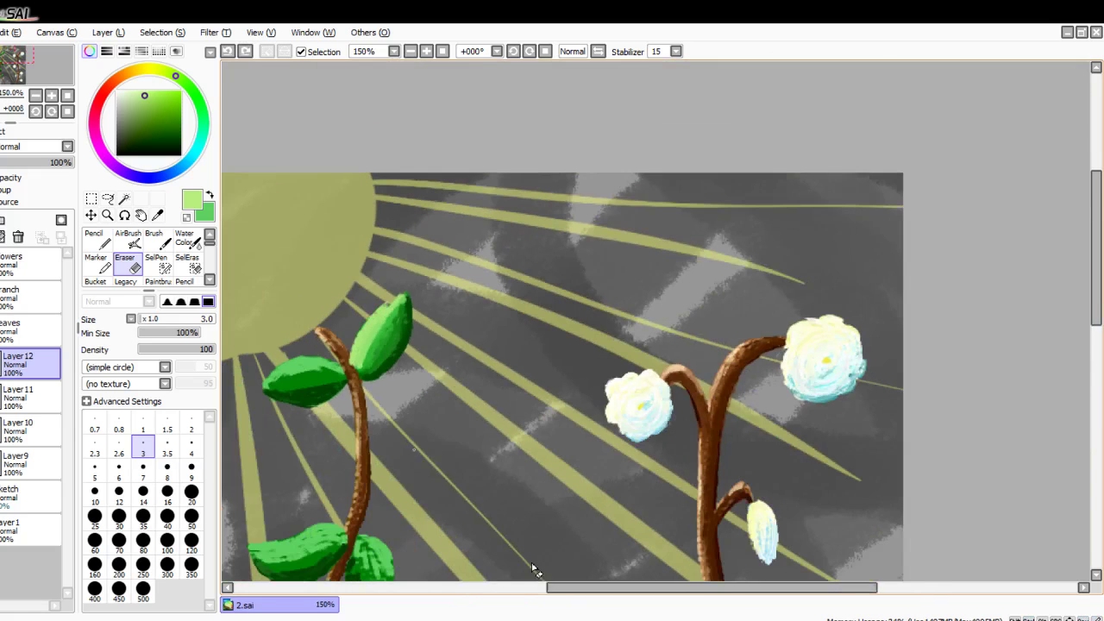
key(b)
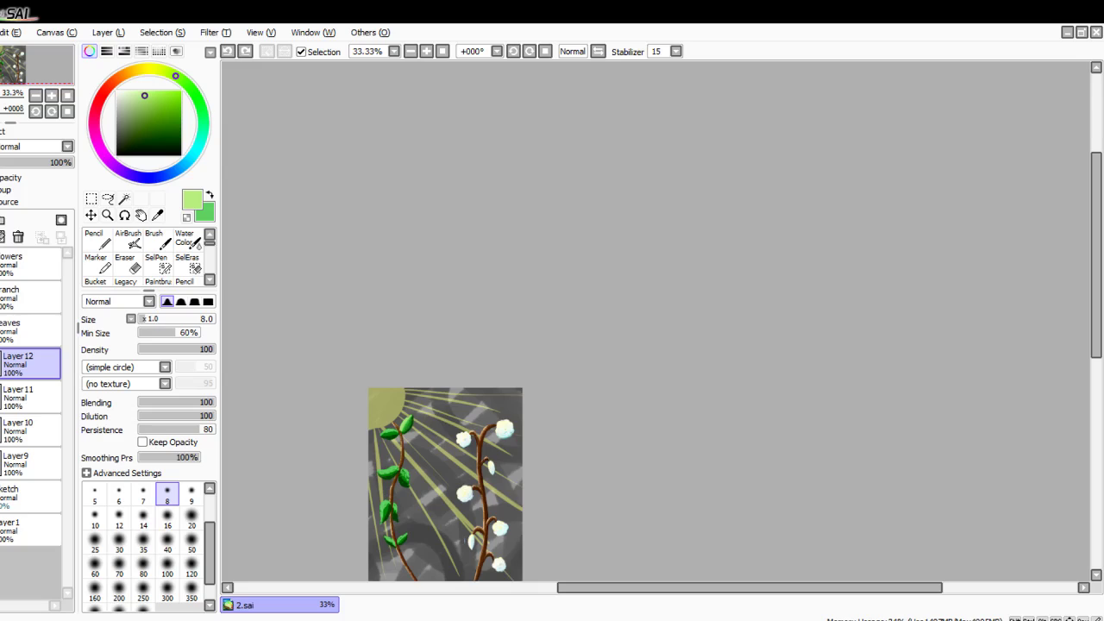
scroll(445, 431, down, 3)
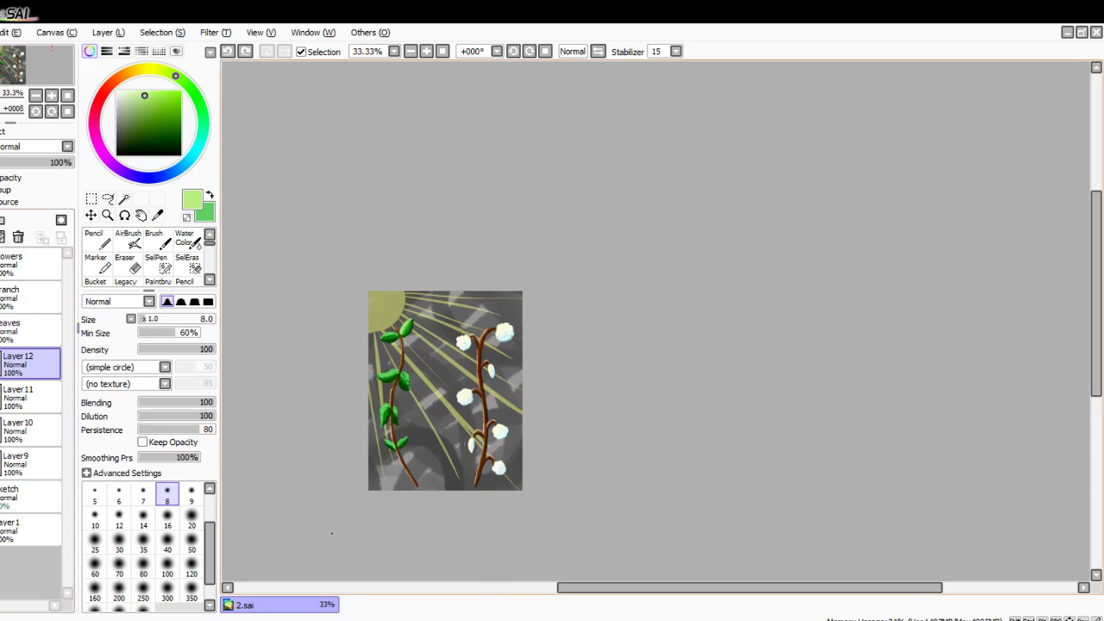
key(e)
scroll(489, 418, up, 8)
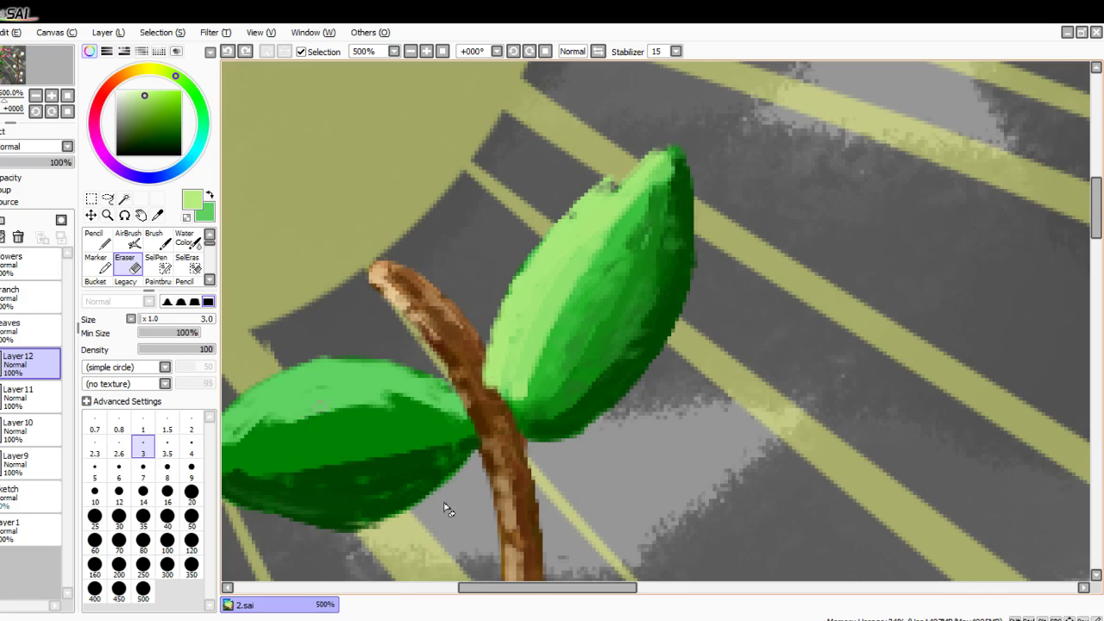
scroll(447, 509, down, 3)
scroll(747, 420, up, 4)
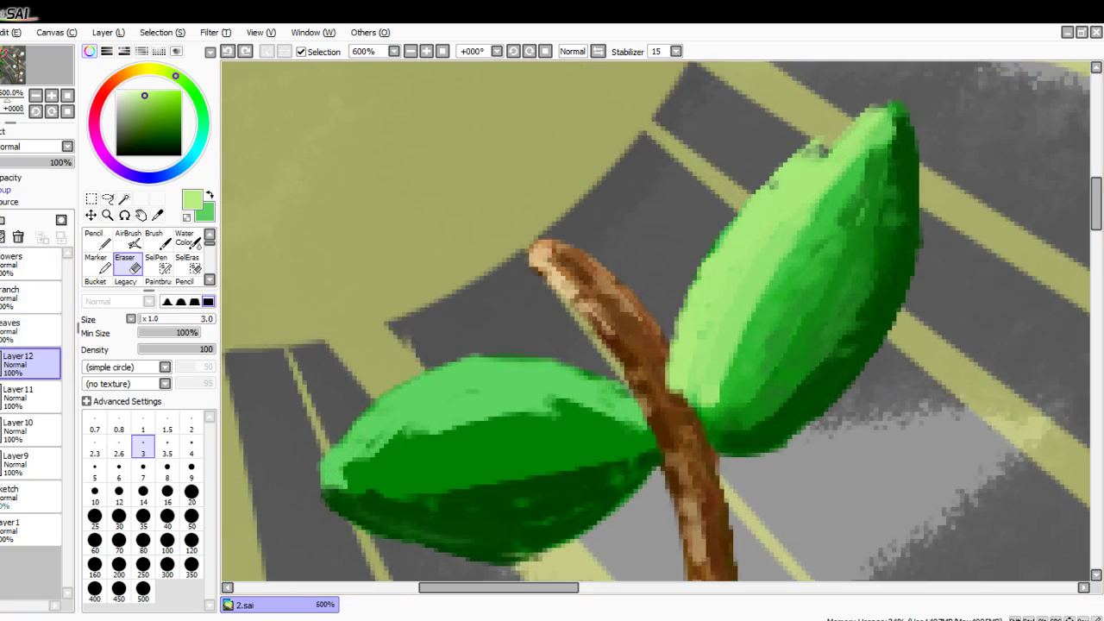
Step: Add a new layer in Multiply mode above the leaf shading and choose light grey with the Paintbrush at size 5
click(1, 220)
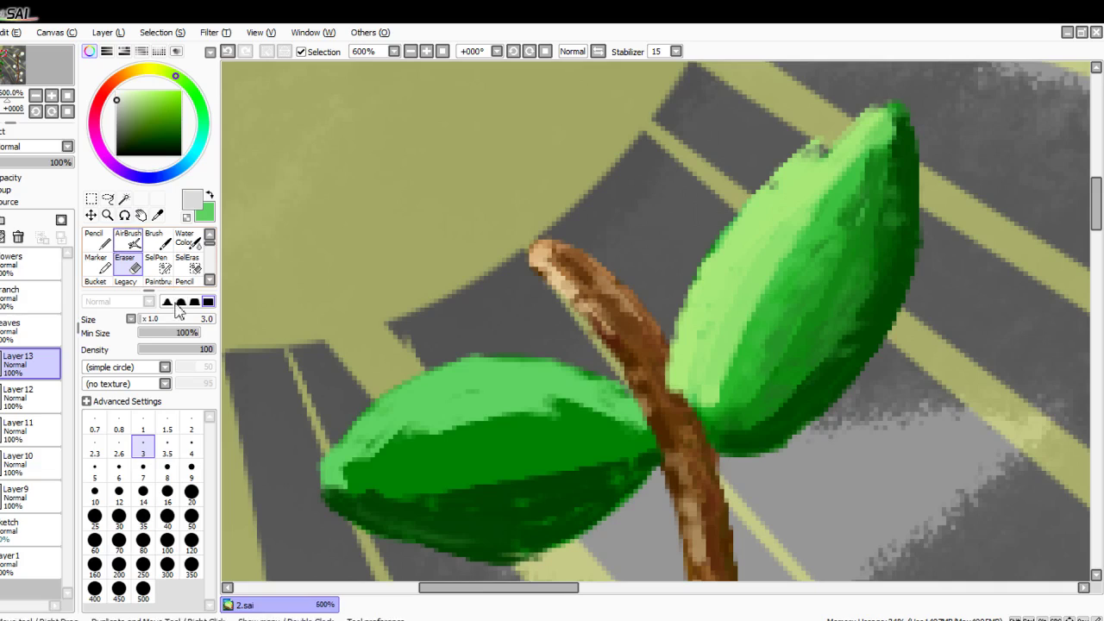
click(143, 466)
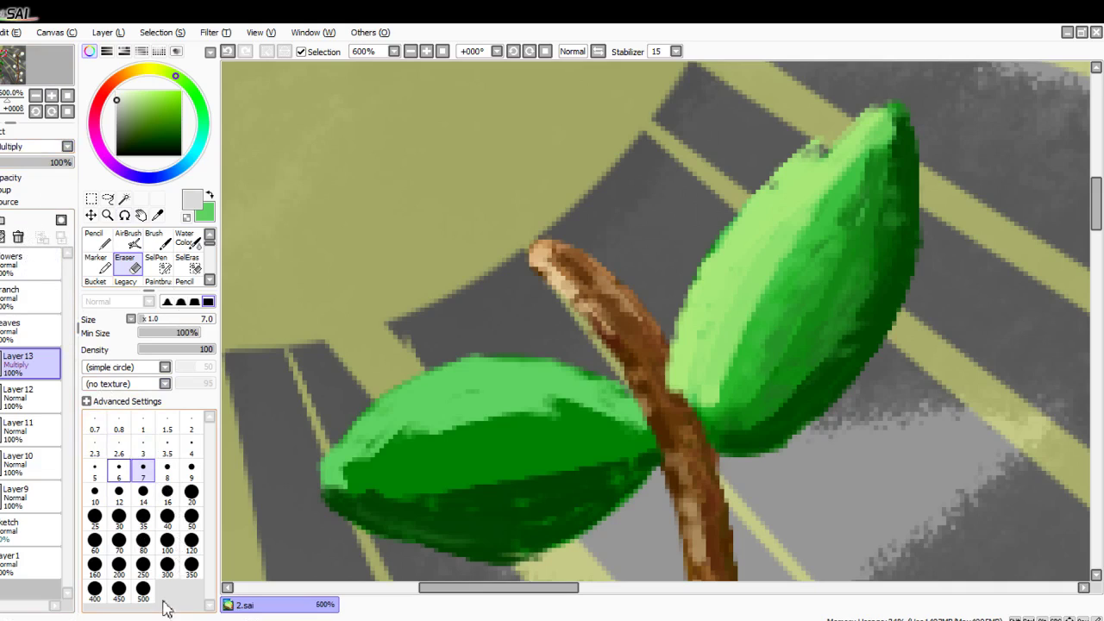
scroll(130, 252, down, 2)
click(158, 242)
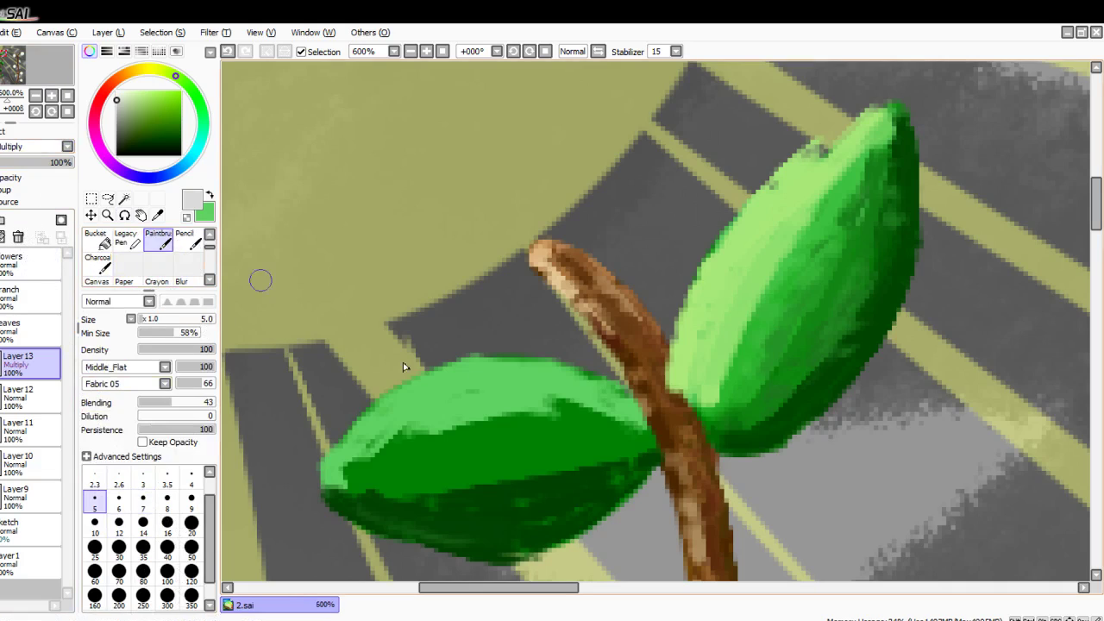
scroll(698, 526, up, 3)
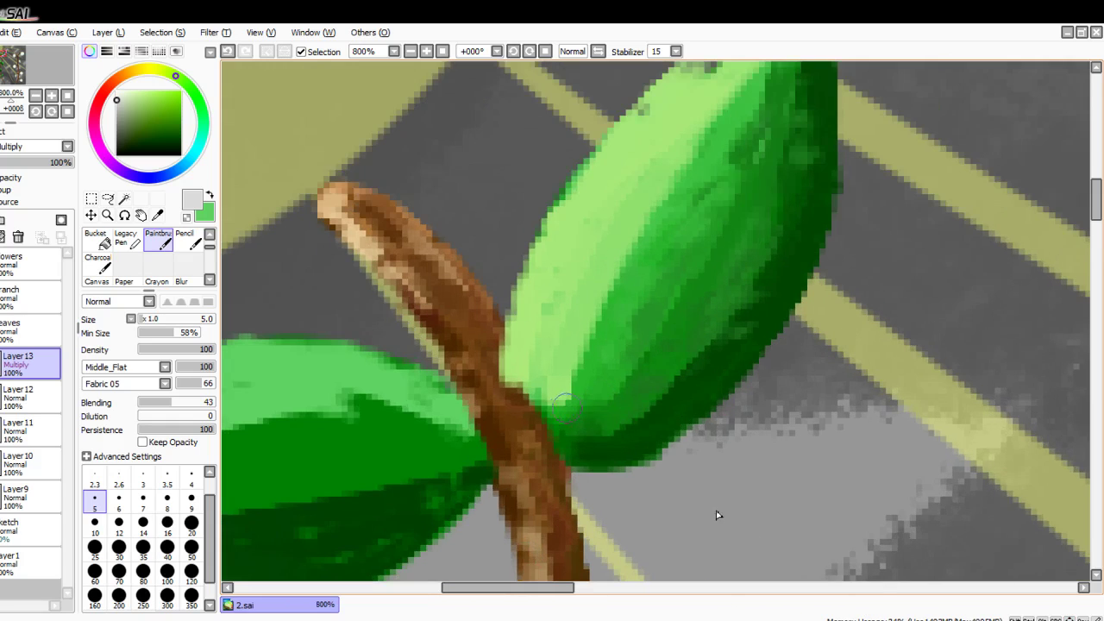
Step: Try shading the leaf's middle, right side and highlight with light grey Paintbrush streaks on the Multiply layer
drag(585, 390, 663, 305)
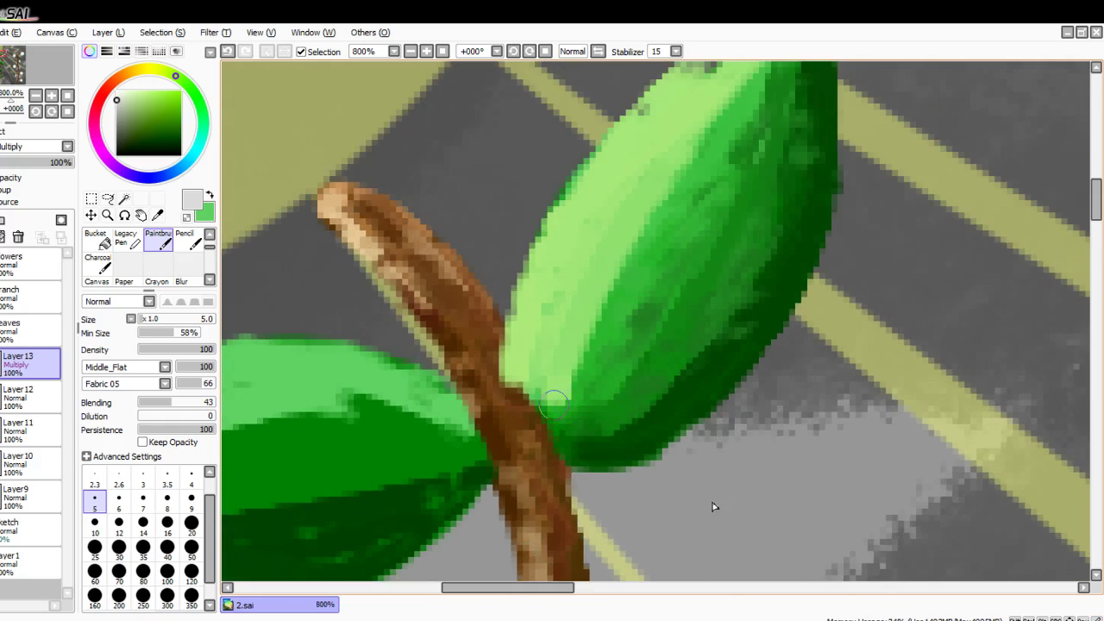
mouse_move(549, 413)
mouse_down()
mouse_move(626, 364)
mouse_move(755, 180)
mouse_up()
key(Up)
key(Up)
drag(696, 321, 797, 119)
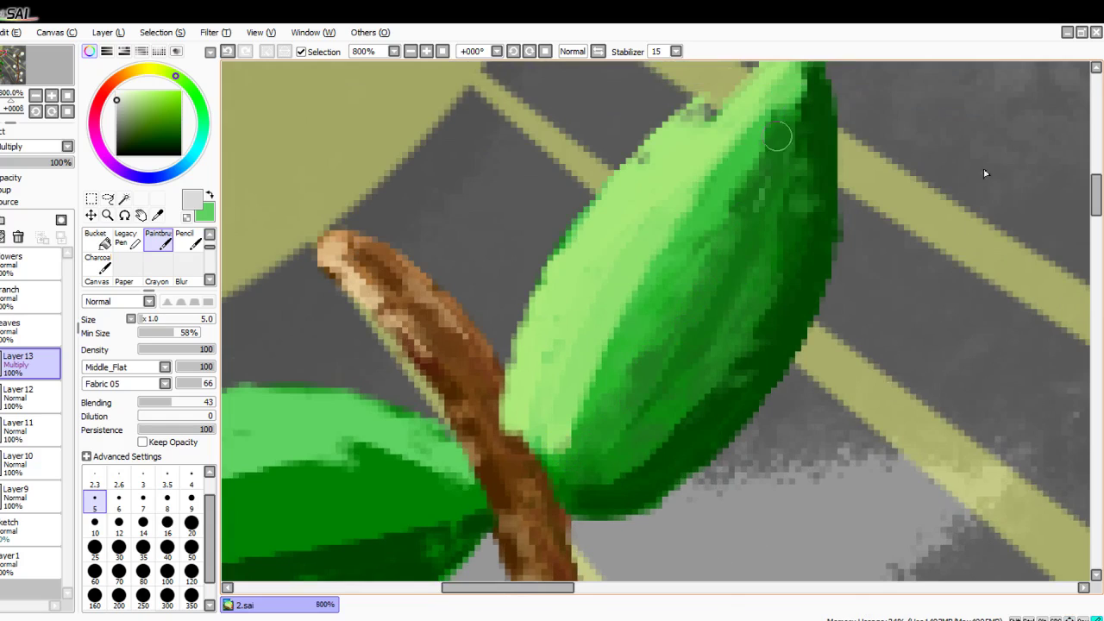
drag(655, 349, 701, 280)
drag(723, 183, 630, 357)
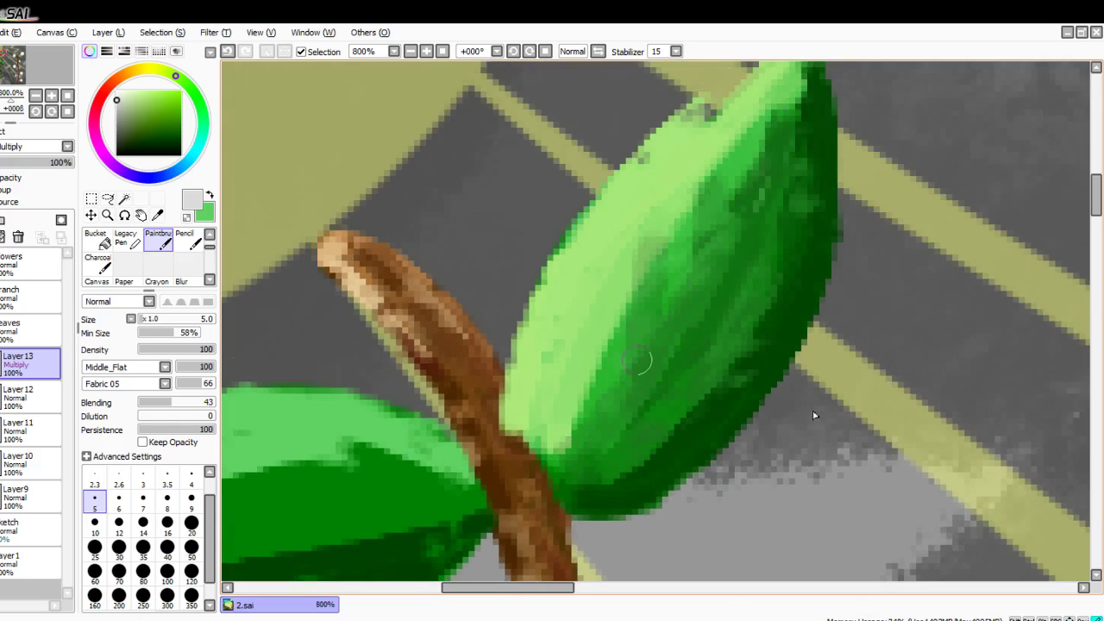
drag(614, 321, 577, 422)
drag(710, 381, 639, 425)
drag(746, 321, 804, 185)
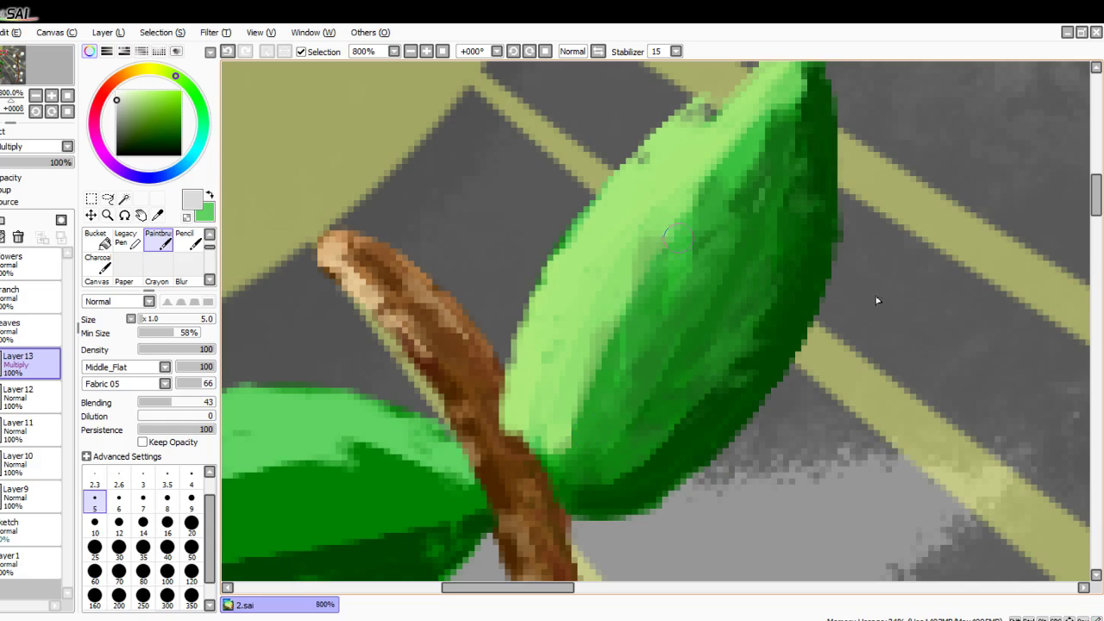
mouse_move(677, 240)
mouse_down()
mouse_move(631, 208)
mouse_move(641, 173)
mouse_move(643, 231)
mouse_move(599, 282)
mouse_move(583, 269)
mouse_move(553, 338)
mouse_up()
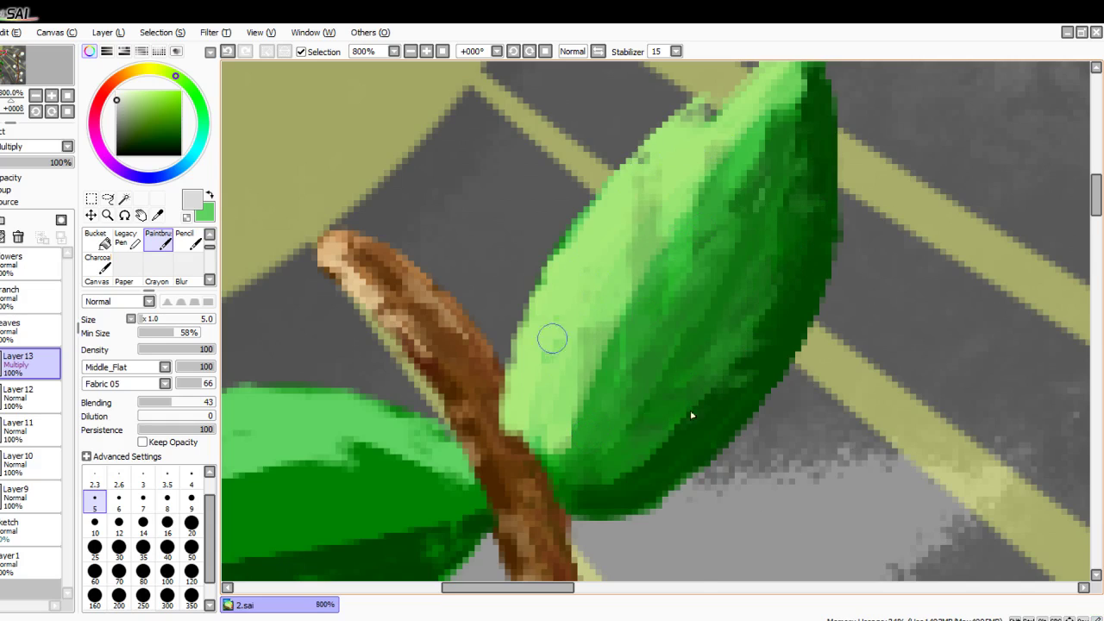
scroll(604, 338, up, 5)
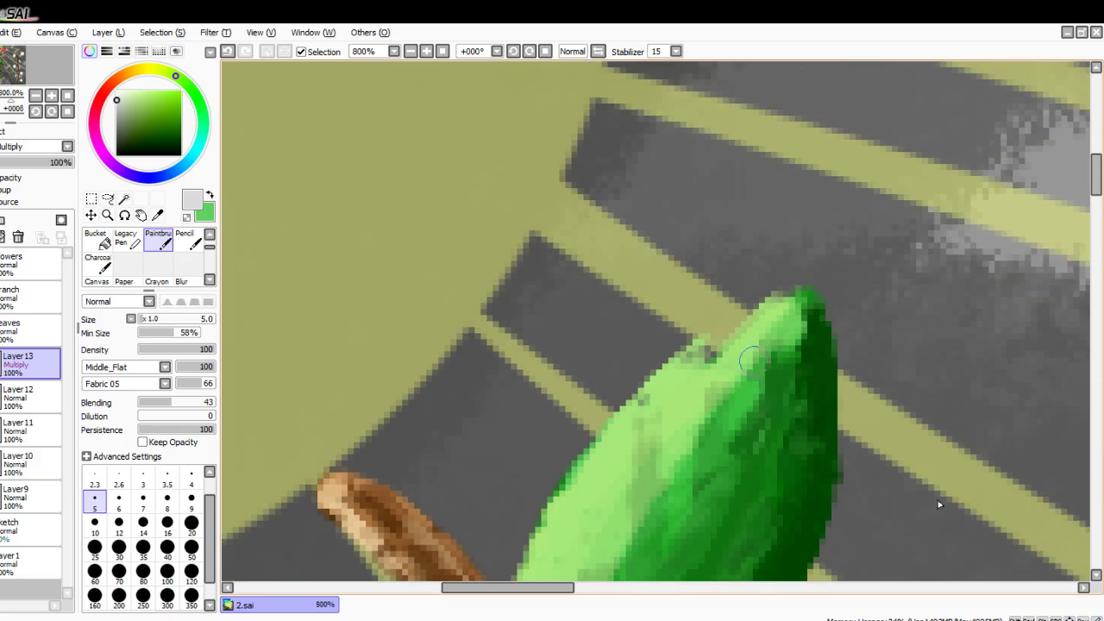
Step: Check the leaf from a distance and try further light grey strokes across its highlight and central area
scroll(668, 531, down, 5)
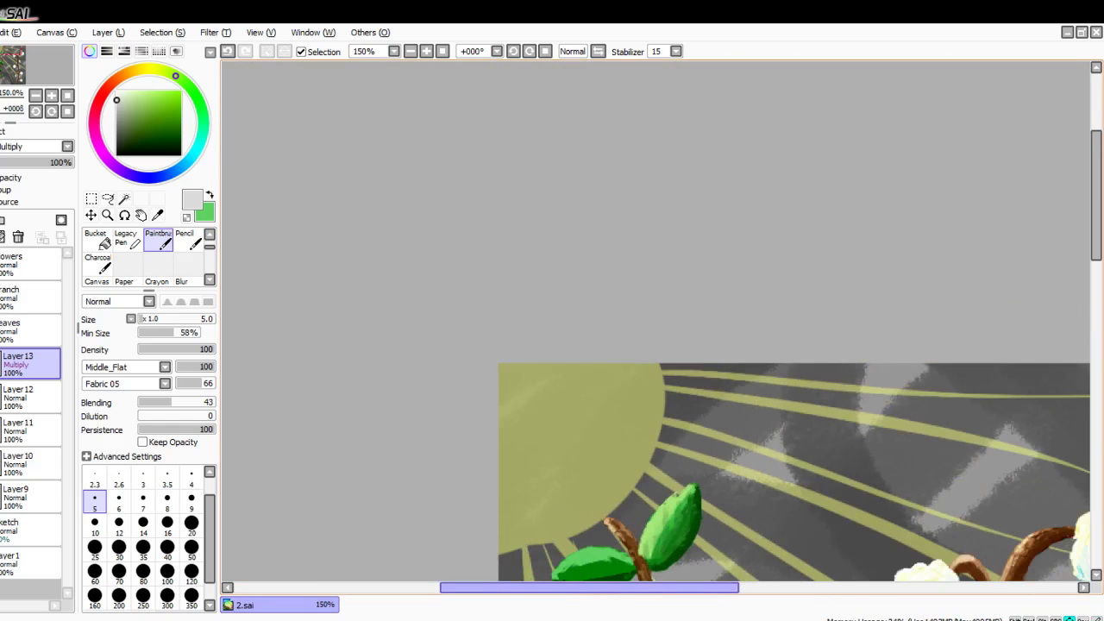
key(Right)
key(Down)
key(Down)
key(Down)
scroll(671, 479, up, 3)
scroll(674, 478, up, 1)
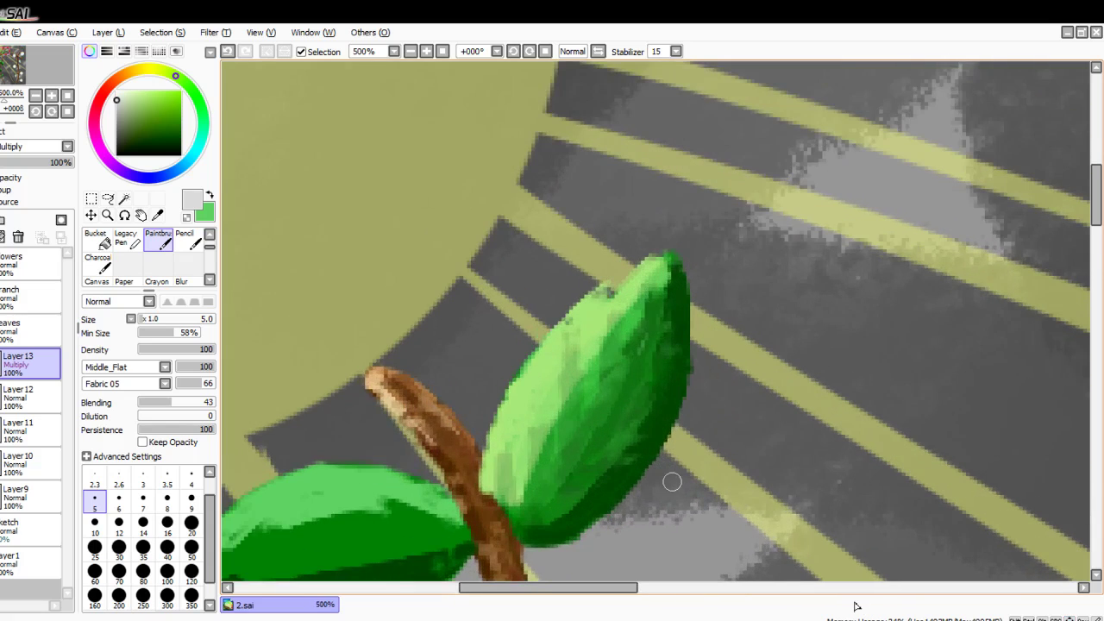
drag(577, 336, 560, 388)
mouse_move(581, 371)
mouse_down()
mouse_move(528, 486)
mouse_move(569, 440)
mouse_up()
drag(662, 304, 602, 406)
drag(637, 359, 518, 511)
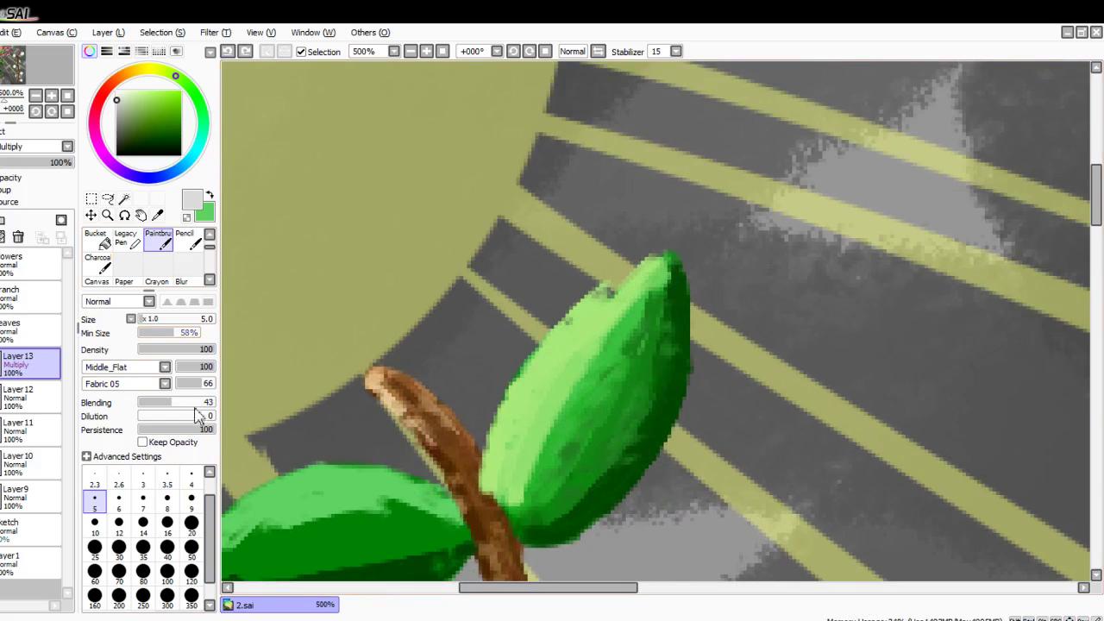
Step: Try light grey Crayon strokes at size 8 down the upper and middle part of the top right leaf on the Multiply layer
scroll(160, 251, down, 1)
click(159, 262)
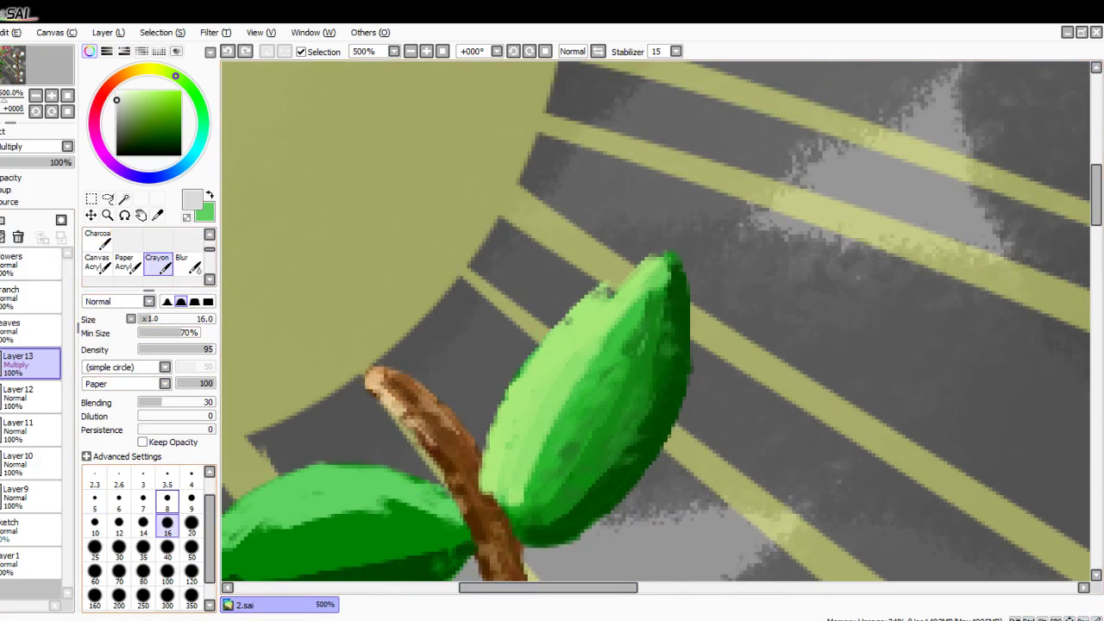
click(167, 503)
scroll(676, 296, up, 3)
drag(635, 281, 540, 473)
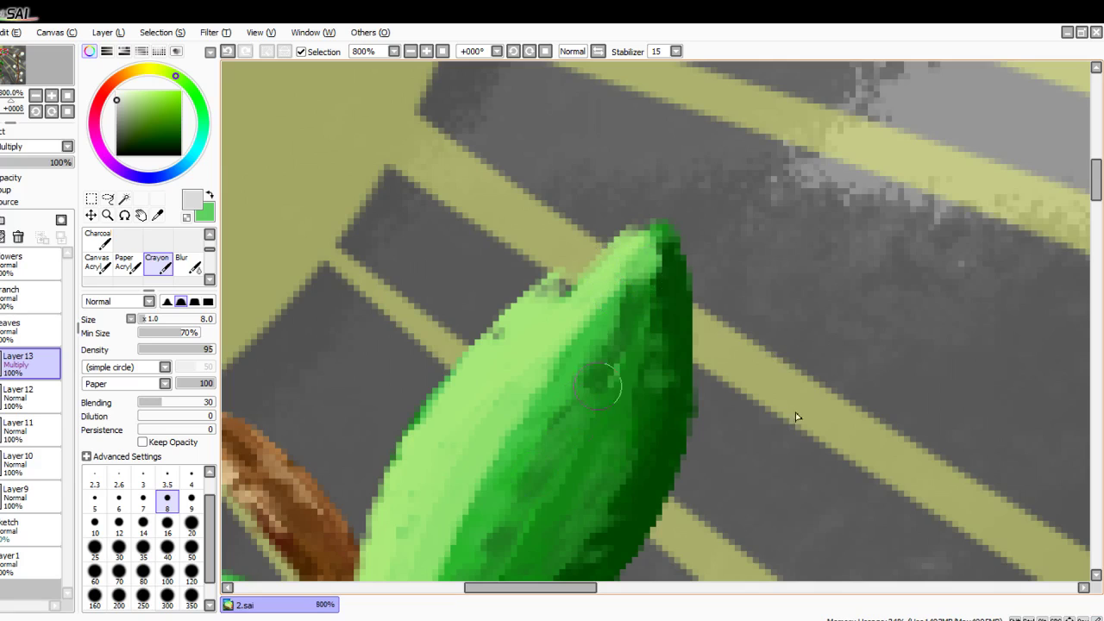
drag(614, 383, 566, 459)
Step: Try extending the light grey Crayon shading over the leaf's lower half and its dark right side
key(Down)
key(Down)
key(Down)
key(Down)
key(Down)
key(Down)
key(Down)
key(Down)
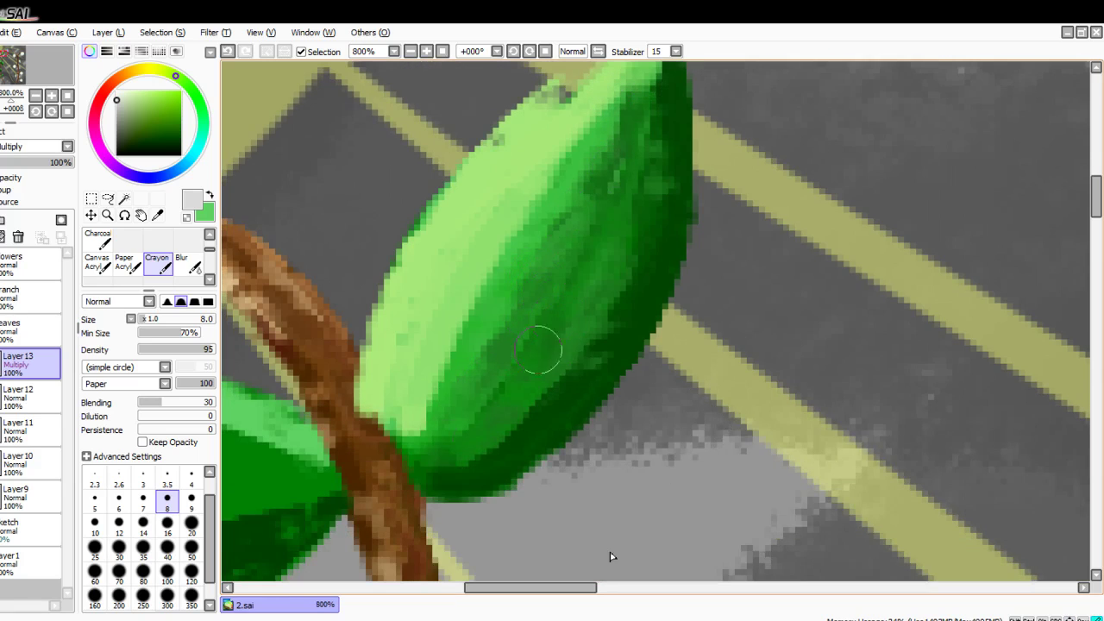
drag(538, 351, 426, 493)
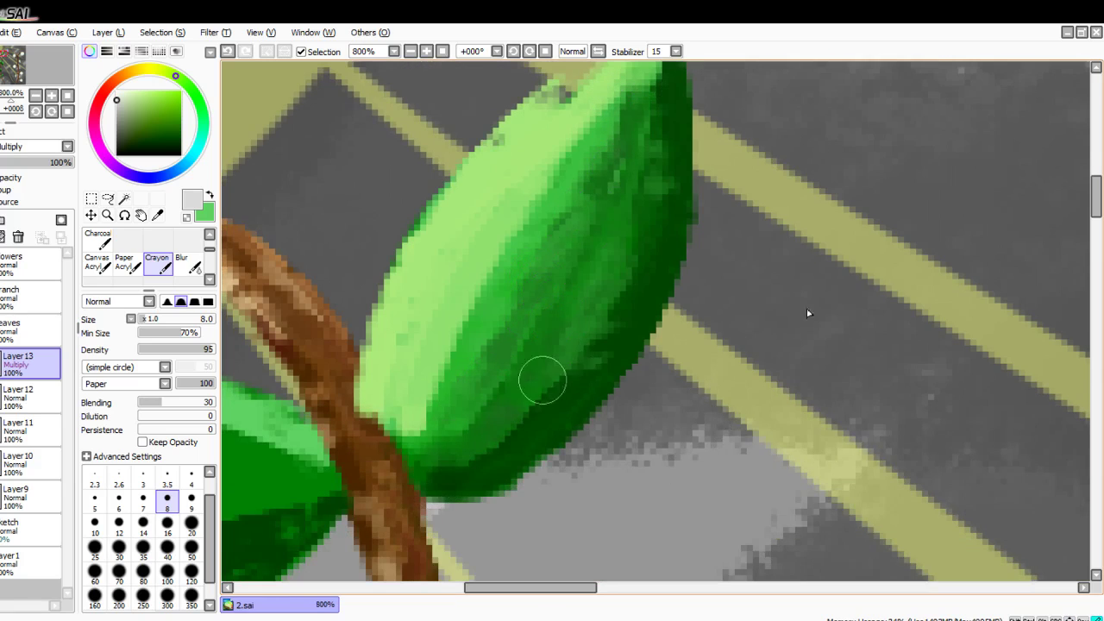
drag(614, 264, 585, 332)
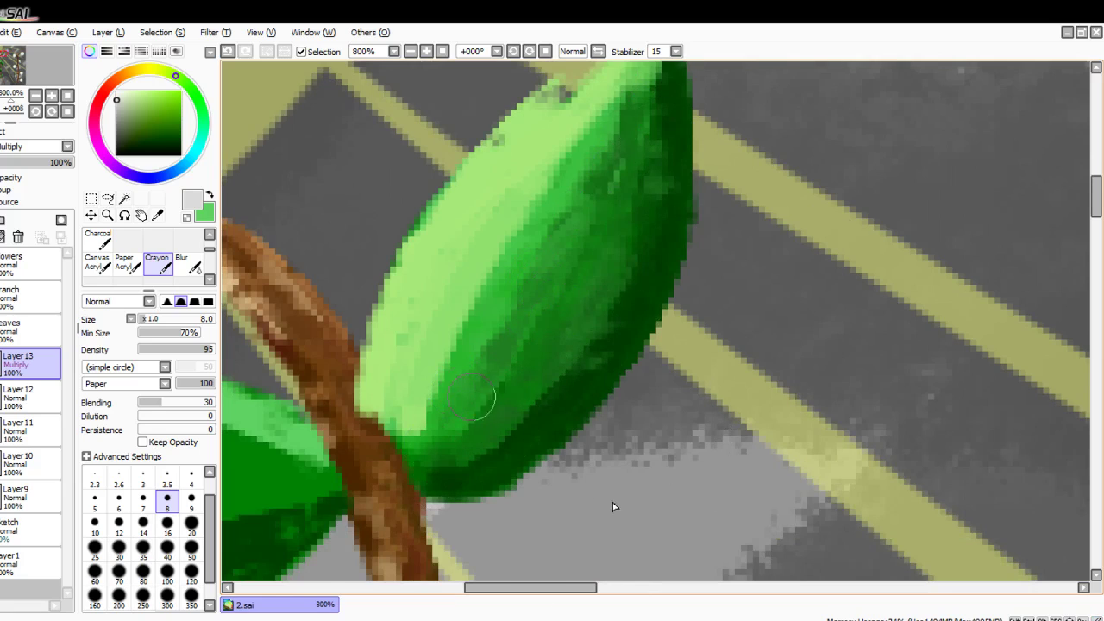
Step: Try thin light yellow-green Pencil streaks at size 2 along the leaf's highlight and centre, and check them from a distance
scroll(471, 397, up, 3)
scroll(97, 240, up, 3)
click(98, 240)
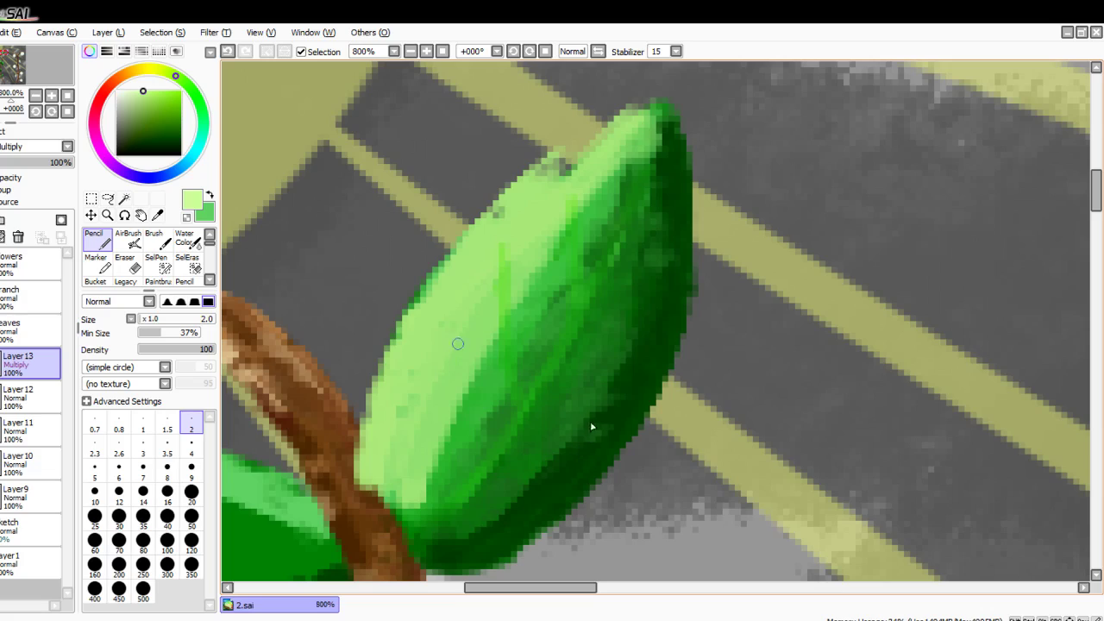
drag(412, 385, 417, 499)
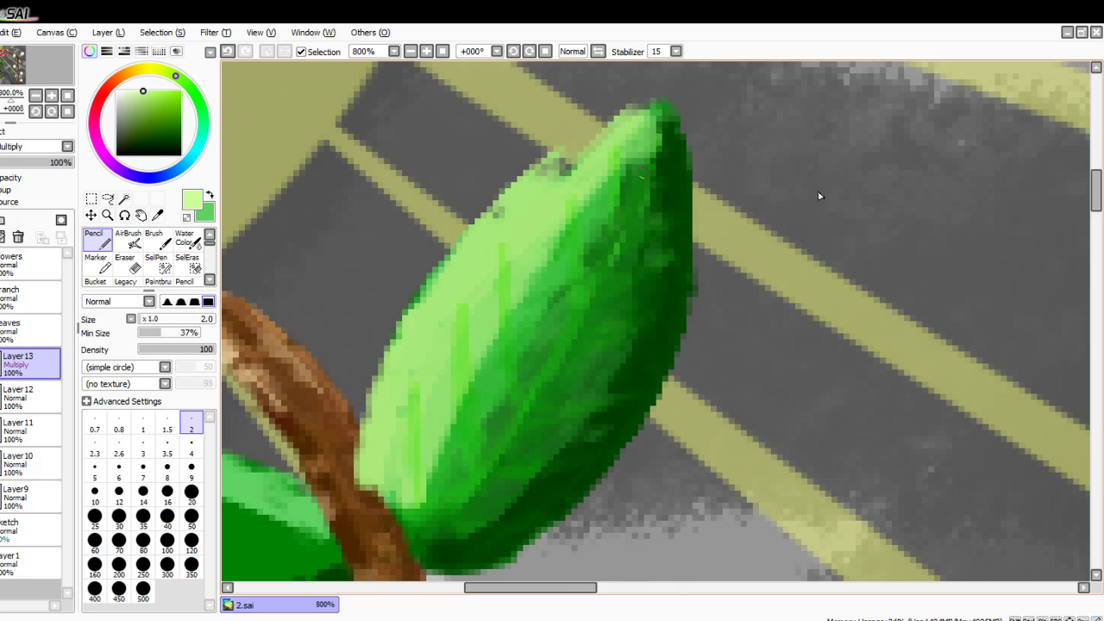
scroll(819, 196, down, 5)
scroll(658, 550, up, 5)
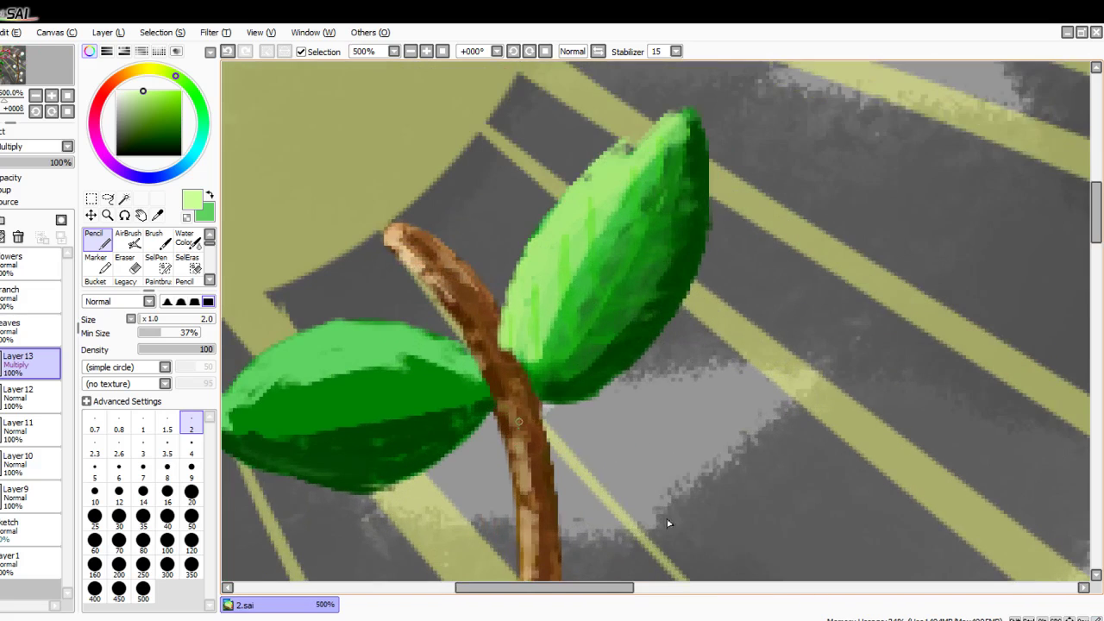
Step: Delete the Multiply layer and check the two uppermost leaves within the whole painting
click(18, 237)
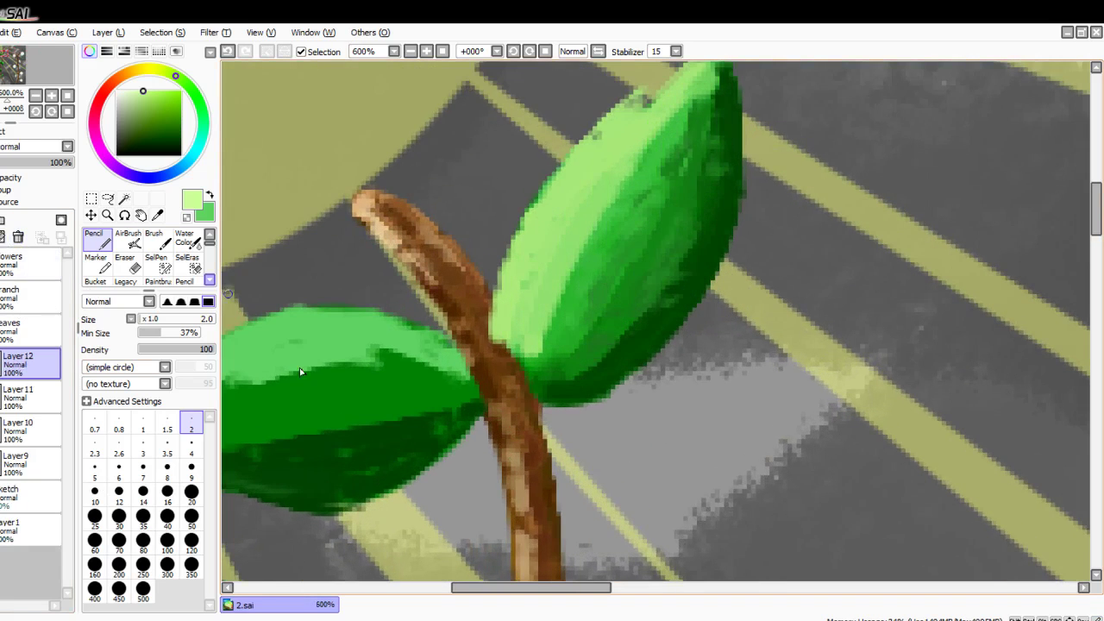
scroll(794, 542, down, 4)
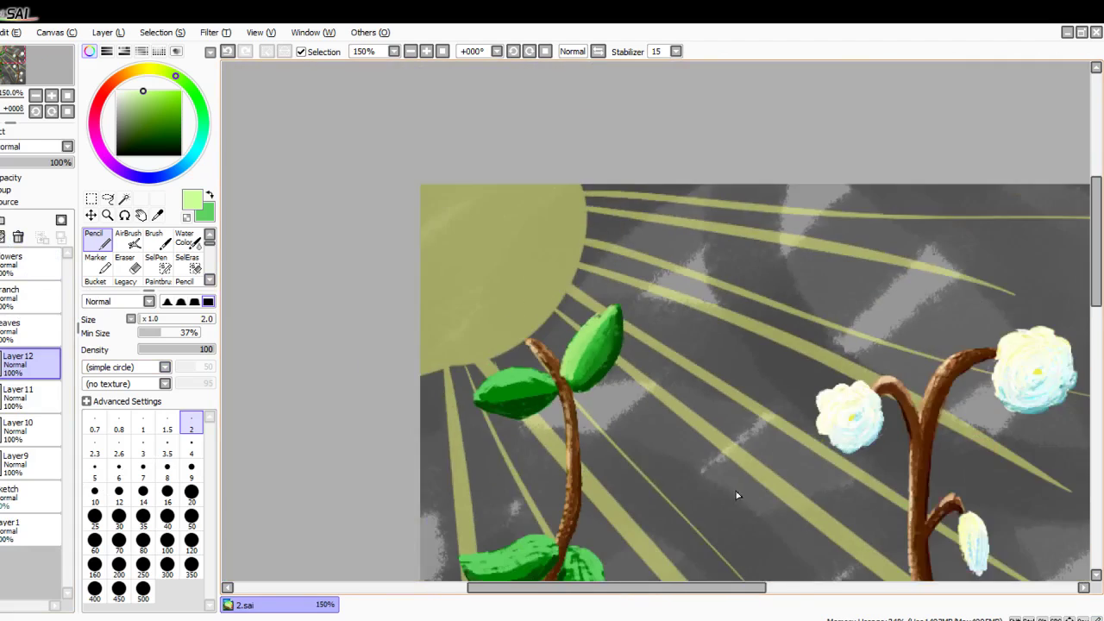
scroll(676, 493, down, 1)
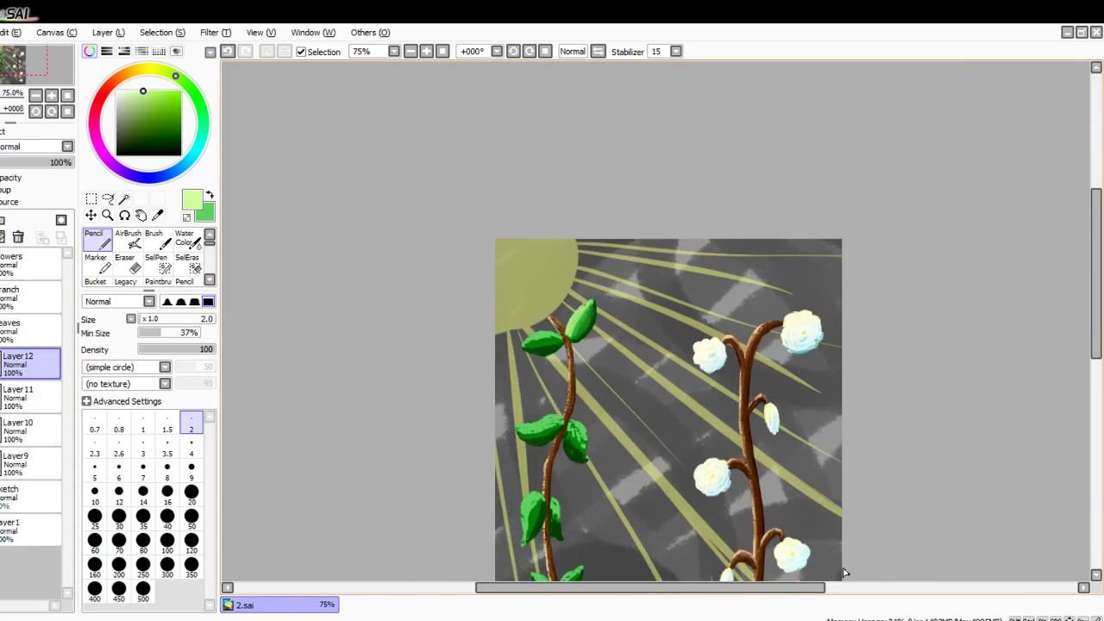
scroll(709, 383, up, 4)
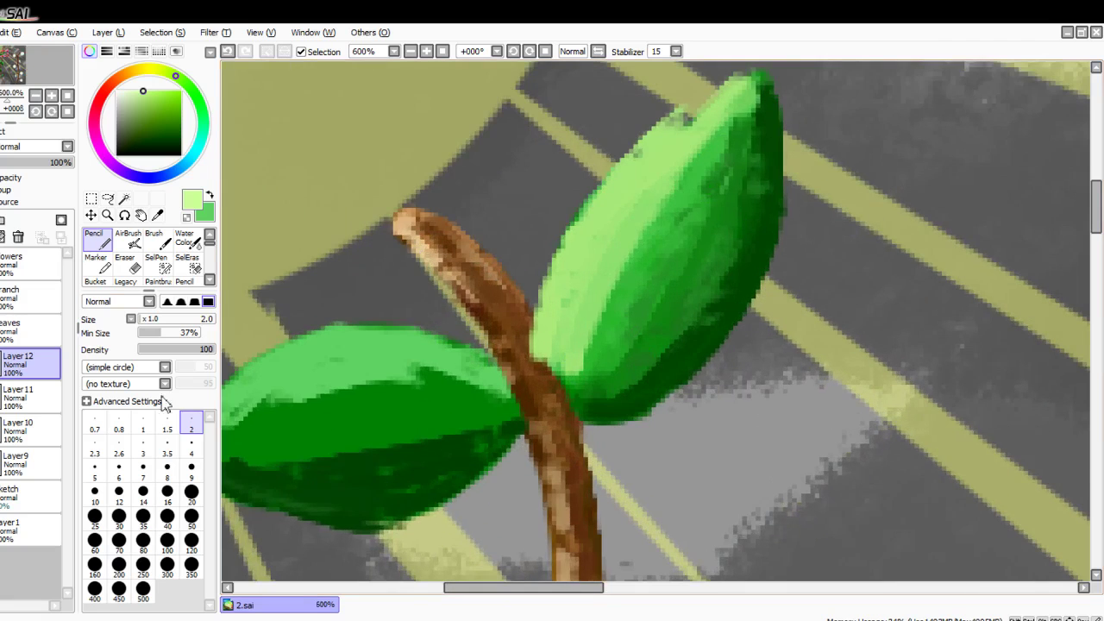
scroll(160, 267, down, 3)
scroll(161, 259, up, 2)
Step: Sample the top right leaf's medium green with the Paintbrush at size 5 and begin streaking it along the highlight's edge
click(159, 241)
scroll(159, 245, down, 1)
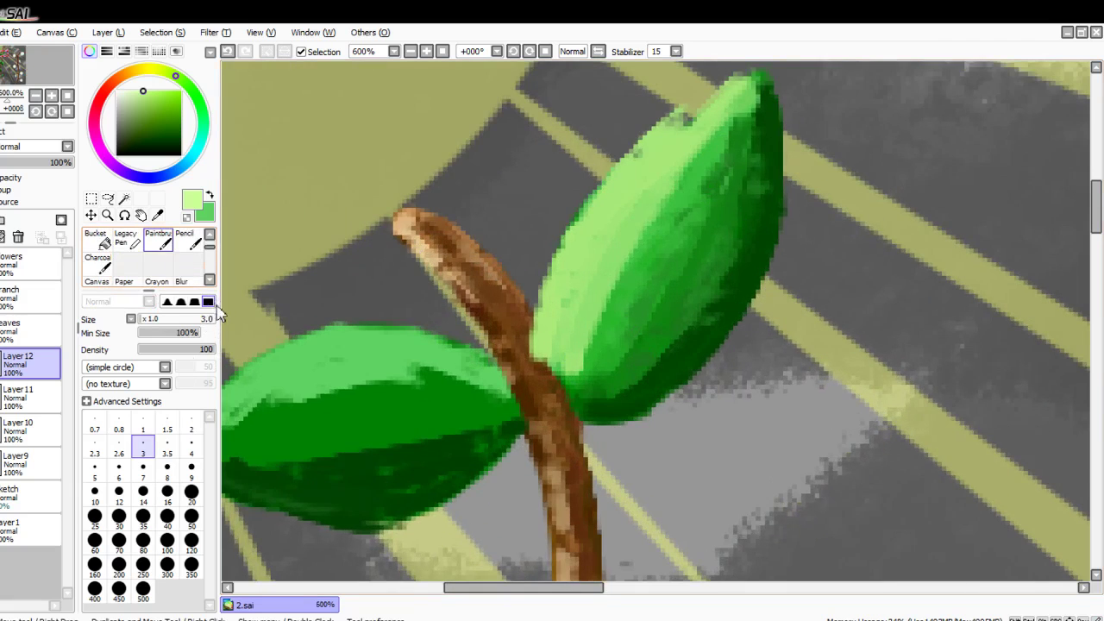
click(159, 241)
scroll(640, 273, up, 2)
right_click(669, 252)
mouse_move(635, 212)
mouse_down()
mouse_move(565, 342)
mouse_move(551, 414)
mouse_move(703, 183)
mouse_up()
key(Up)
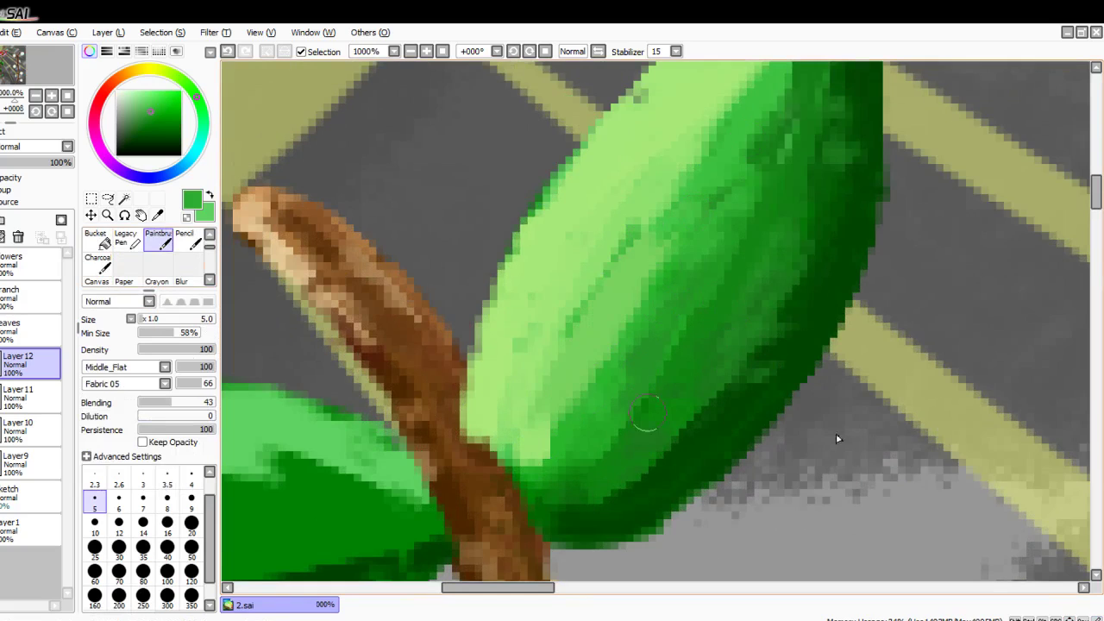
Step: Paint long medium green streaks through the lower and central highlight to blend it into the leaf's darker side
mouse_move(588, 324)
mouse_down()
mouse_move(639, 238)
mouse_move(593, 411)
mouse_move(675, 208)
mouse_move(716, 138)
mouse_move(678, 275)
mouse_move(677, 137)
mouse_move(601, 362)
mouse_up()
drag(626, 216, 562, 436)
mouse_move(570, 303)
mouse_down()
mouse_move(512, 480)
mouse_move(582, 271)
mouse_up()
drag(576, 390, 639, 211)
drag(608, 362, 686, 120)
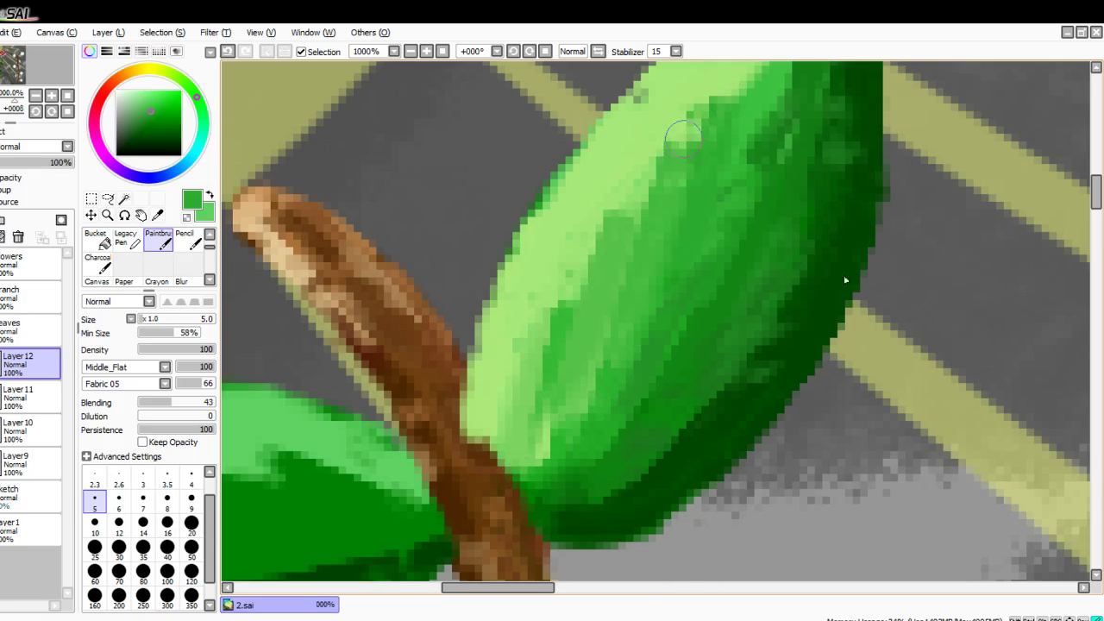
Step: Paint diagonal medium green strokes across the middle and lower right of the upright leaf, blending them into the dark side
drag(621, 338, 707, 106)
scroll(697, 337, up, 4)
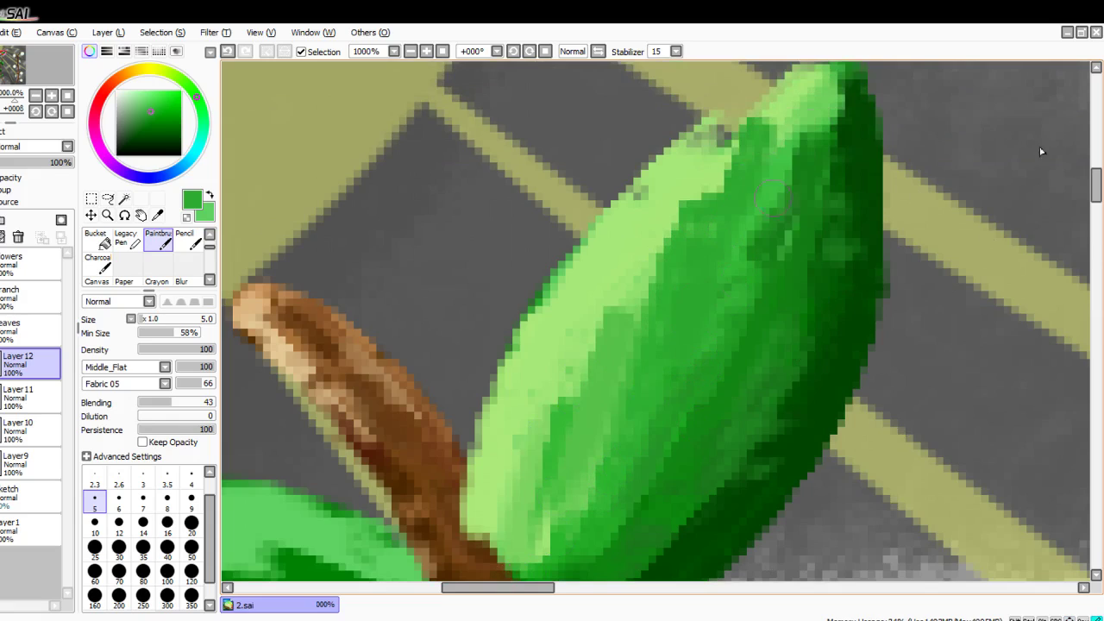
drag(621, 436, 754, 340)
drag(609, 545, 734, 465)
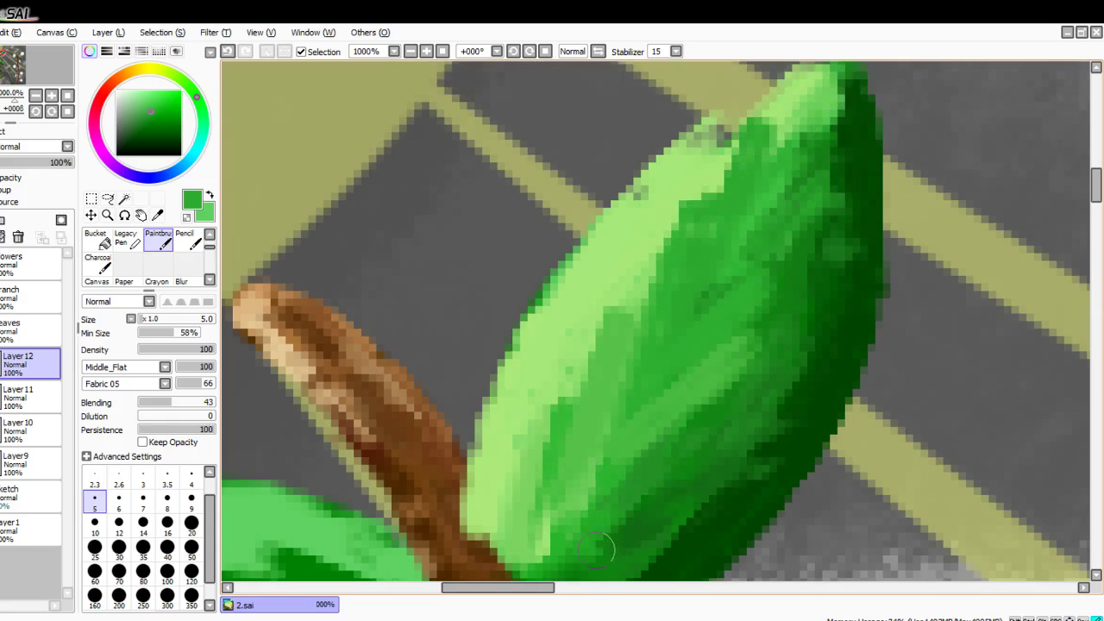
drag(608, 519, 663, 485)
drag(754, 371, 624, 471)
drag(783, 312, 678, 406)
mouse_move(807, 243)
mouse_down()
mouse_move(709, 345)
mouse_move(685, 392)
mouse_up()
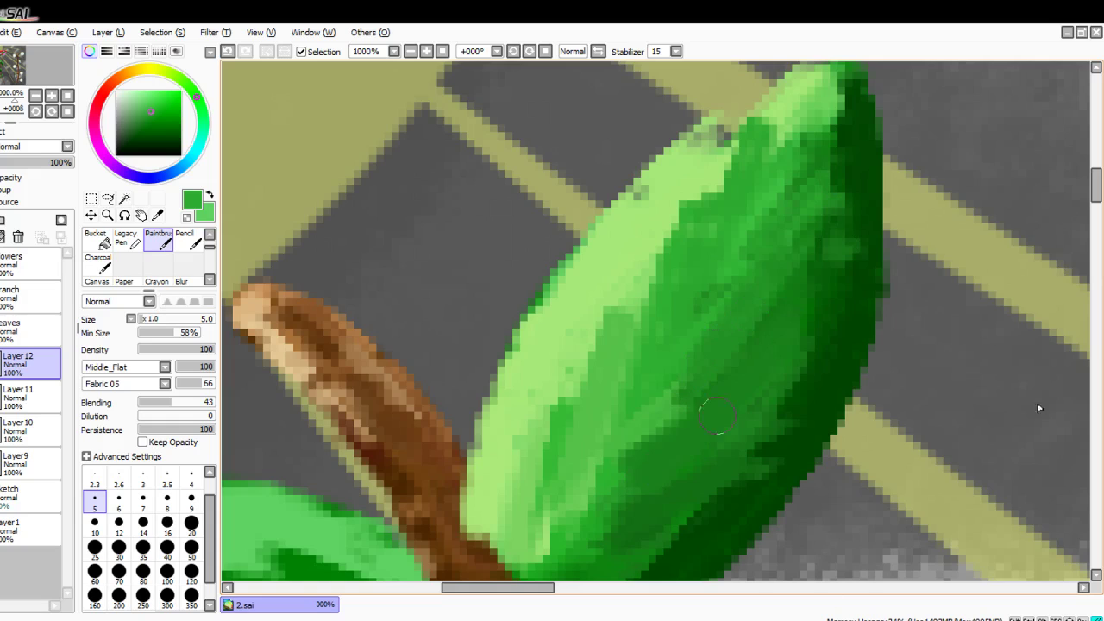
drag(763, 395, 602, 526)
drag(749, 487, 607, 573)
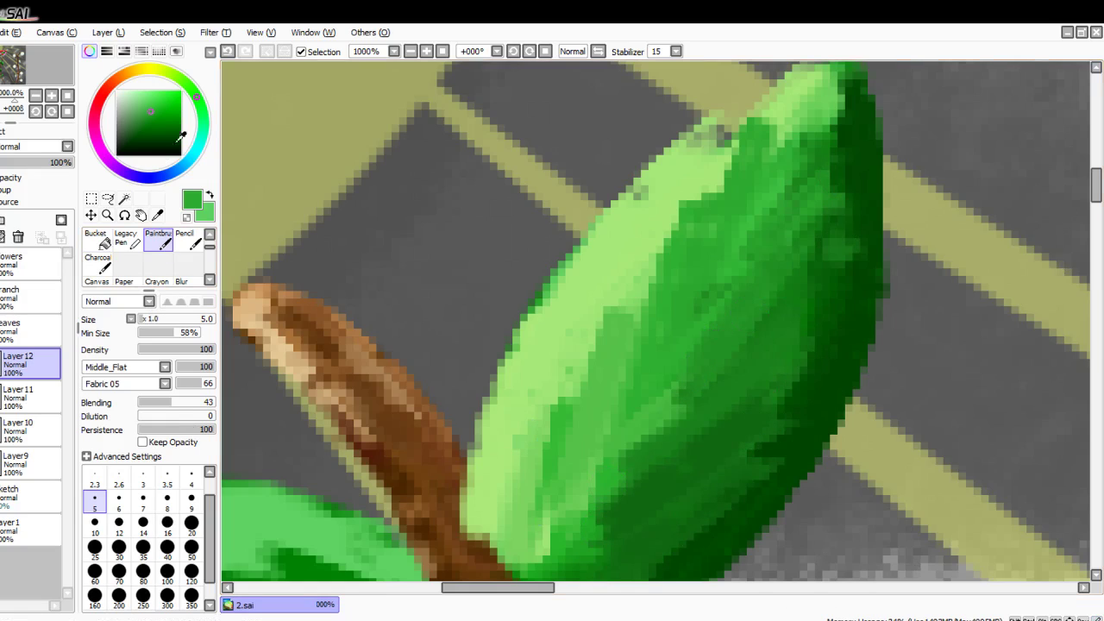
Step: Brush light green highlight strokes down the leaf's middle and lower left, toward its base at the branch
drag(690, 293, 656, 448)
drag(634, 259, 604, 466)
drag(595, 310, 552, 552)
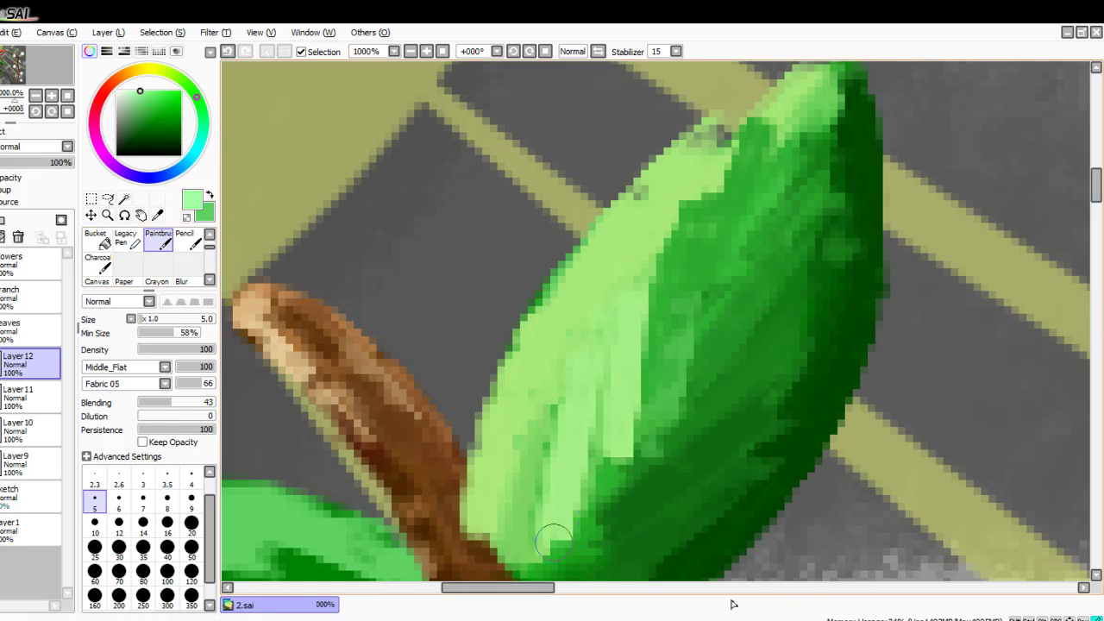
mouse_move(544, 336)
mouse_down()
mouse_move(508, 433)
mouse_move(509, 569)
mouse_up()
drag(508, 434, 500, 574)
Step: Paint a pale green highlight band along the leaf's upper-left edge from the base up to the tip
mouse_move(671, 217)
mouse_down()
mouse_move(633, 308)
mouse_move(509, 379)
mouse_up()
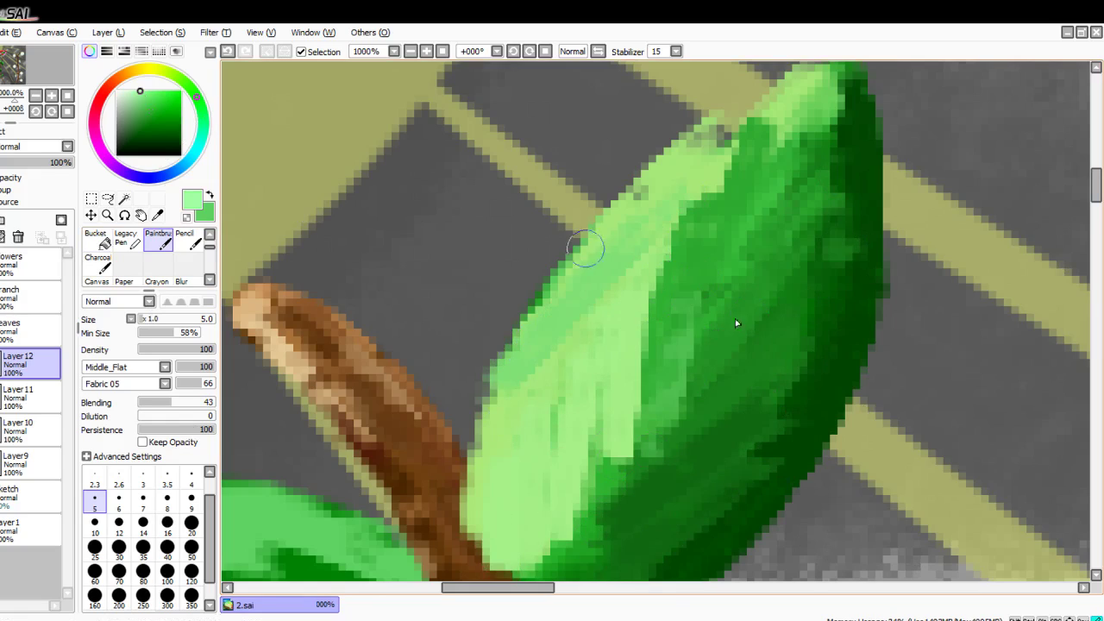
drag(587, 247, 483, 440)
mouse_move(500, 380)
mouse_down()
mouse_move(722, 136)
mouse_move(780, 82)
mouse_move(828, 69)
mouse_up()
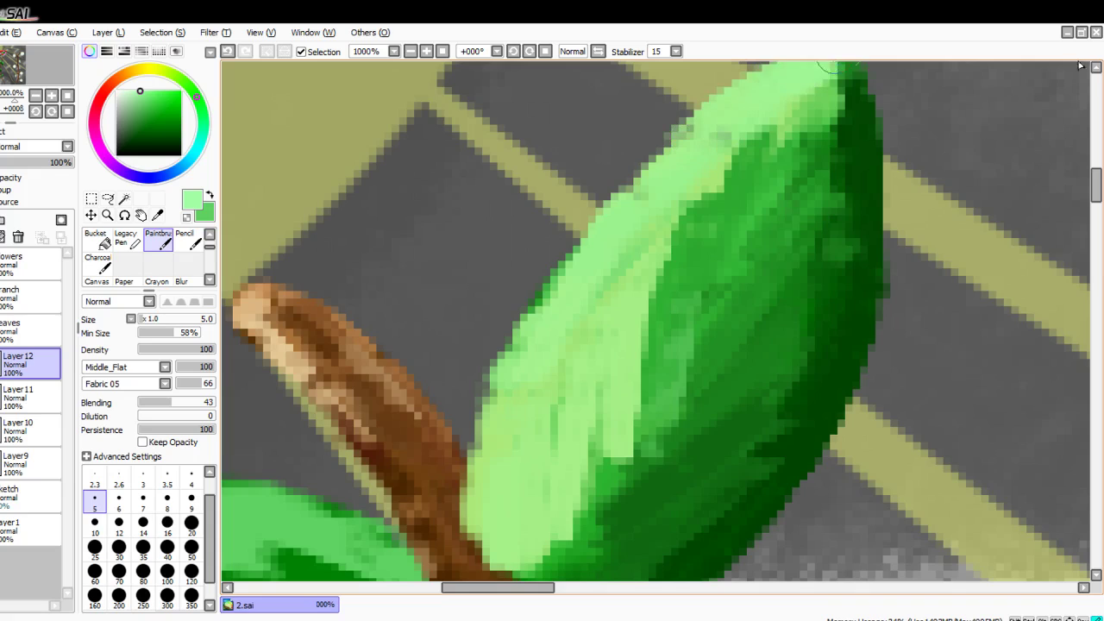
drag(742, 129, 561, 323)
mouse_move(608, 225)
mouse_down()
mouse_move(482, 446)
mouse_move(471, 507)
mouse_up()
scroll(596, 332, up, 5)
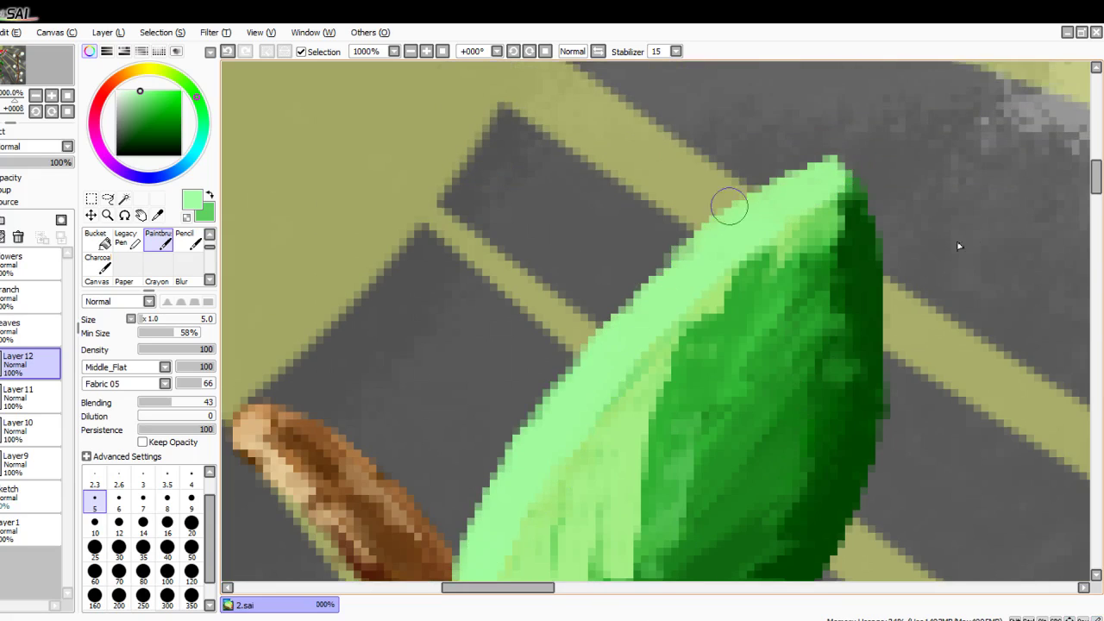
Step: Try to trim the leaf's upper-left edge with the size 7 Eraser
scroll(649, 272, down, 1)
key(e)
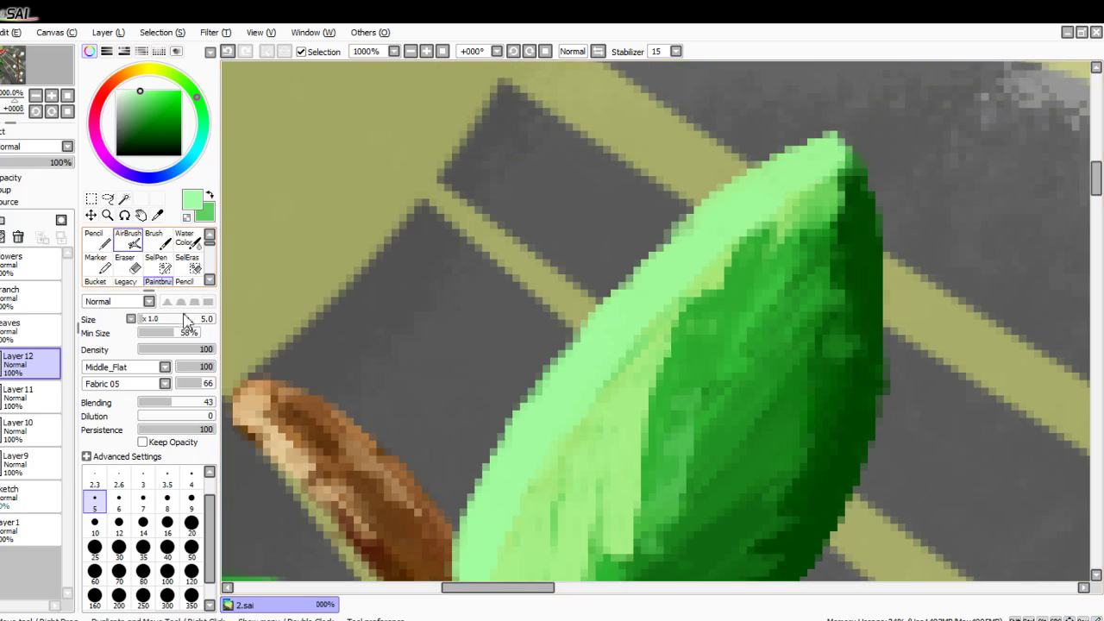
mouse_move(865, 123)
mouse_down()
mouse_move(731, 159)
mouse_move(672, 199)
mouse_move(608, 253)
mouse_move(536, 346)
mouse_up()
mouse_move(833, 133)
mouse_down()
mouse_move(659, 230)
mouse_move(477, 477)
mouse_move(419, 461)
mouse_move(431, 490)
mouse_up()
key(ctrl+z)
scroll(436, 539, up, 1)
scroll(446, 477, down, 2)
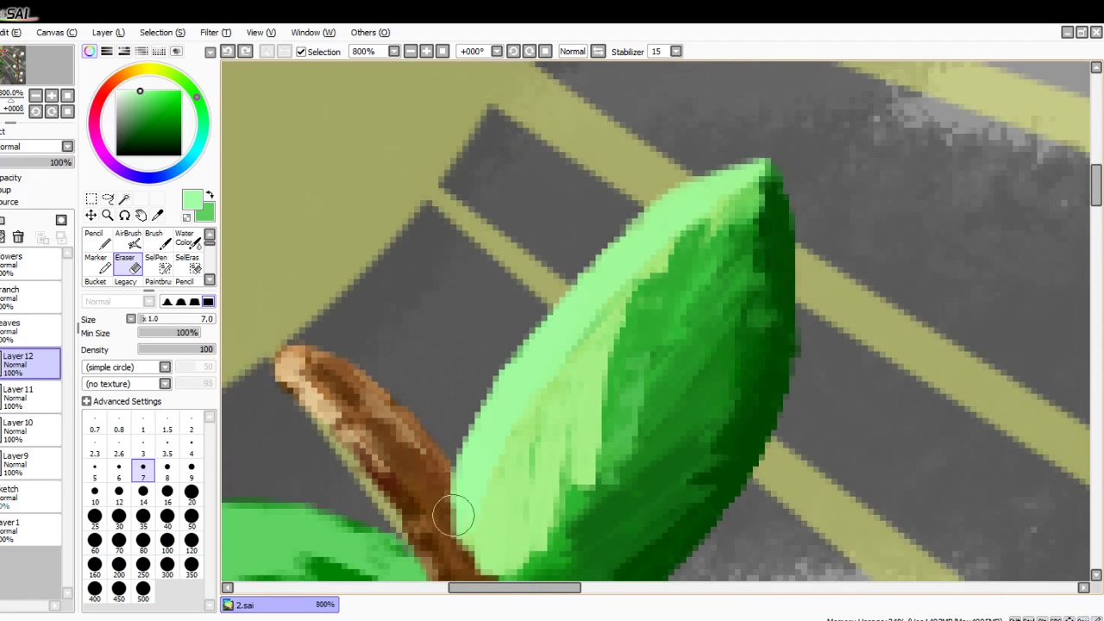
scroll(443, 530, down, 3)
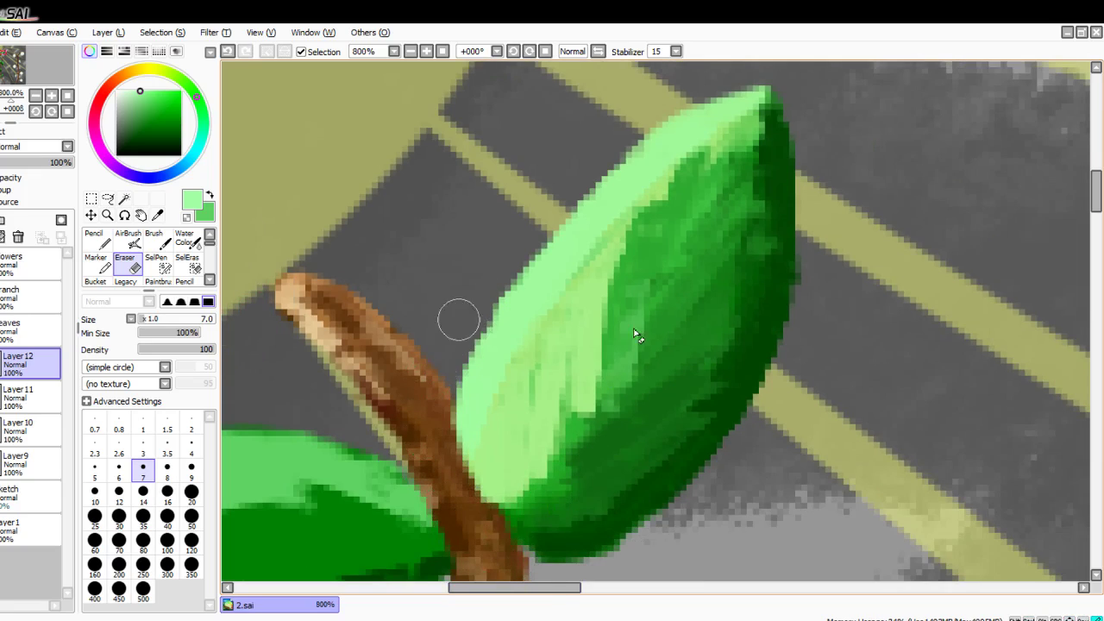
Step: Lower Layer12's opacity to 47% and erase the excess paint along the leaf's lower-left edge beside the branch
click(28, 162)
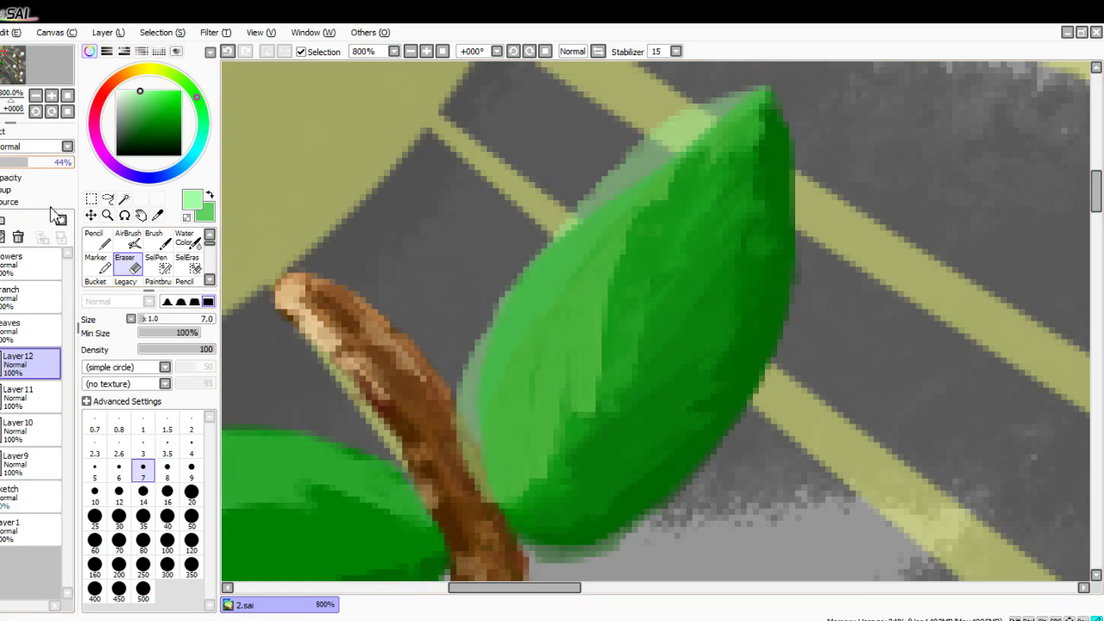
mouse_move(471, 517)
mouse_down()
mouse_move(456, 457)
mouse_move(485, 291)
mouse_move(577, 102)
mouse_up()
key(ctrl+z)
scroll(621, 444, up, 2)
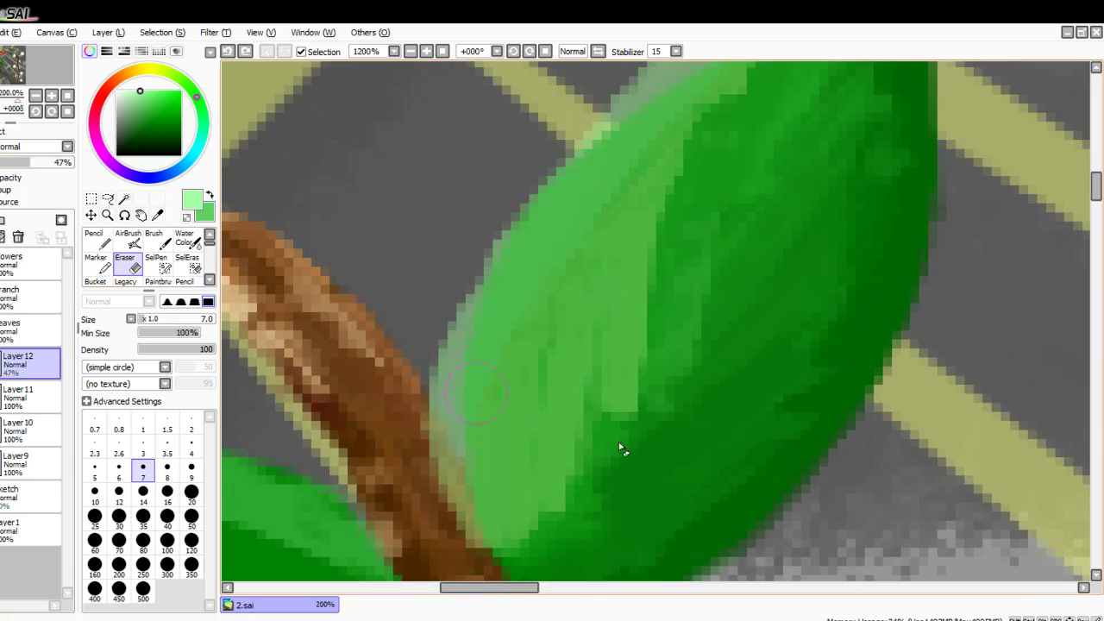
drag(454, 313, 446, 449)
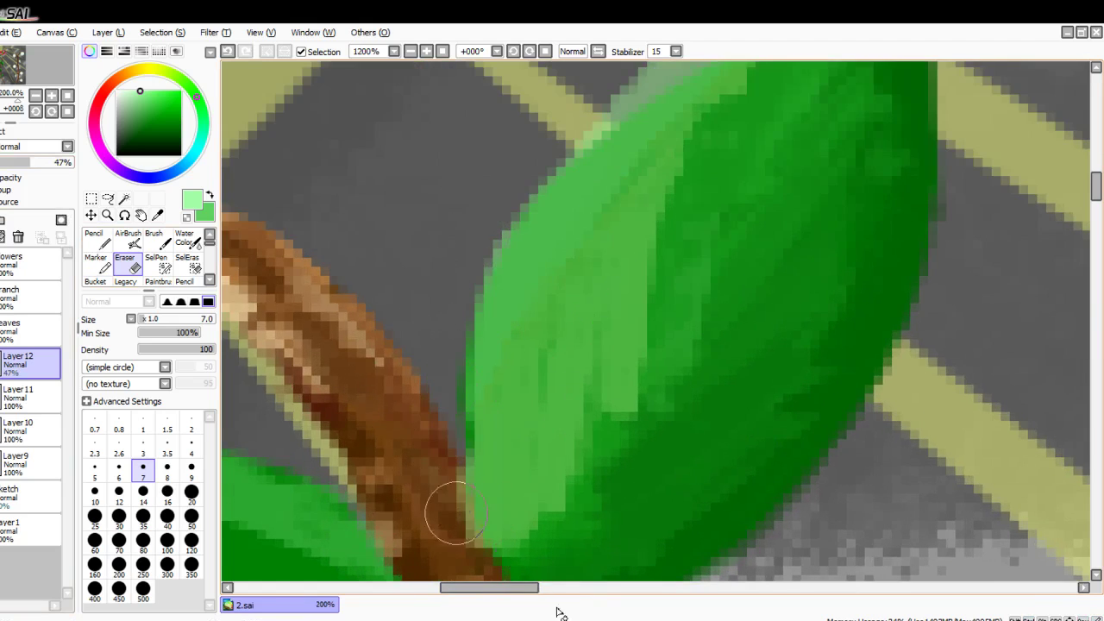
Step: Erase the excess paint along the bottom and lower-right edge of the upright leaf
scroll(450, 514, down, 2)
scroll(552, 580, down, 1)
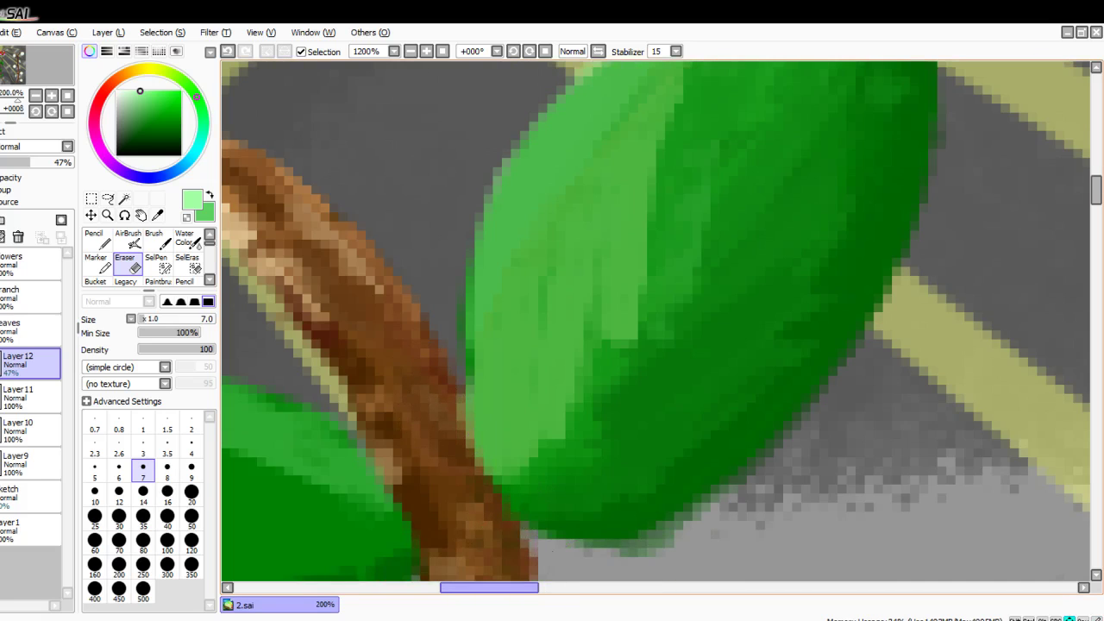
click(760, 588)
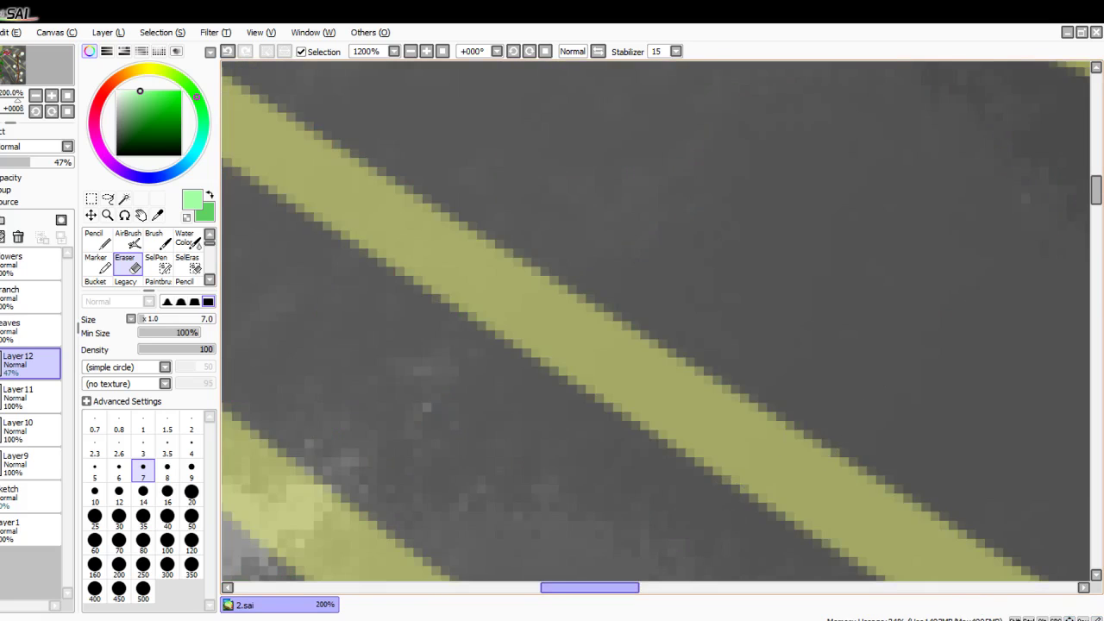
scroll(604, 553, left, 8)
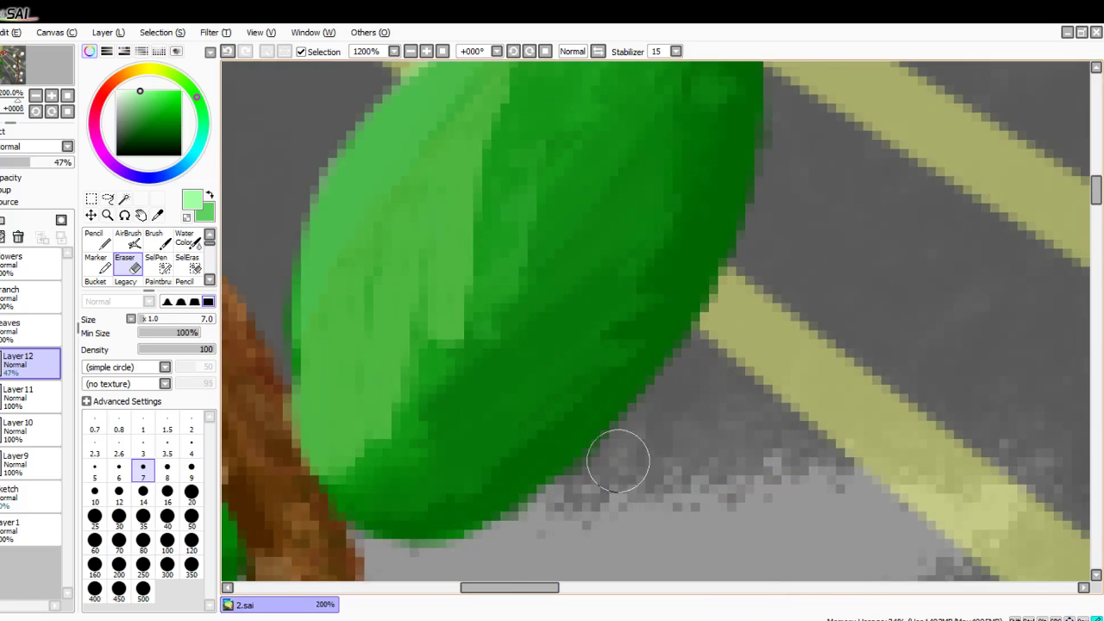
scroll(829, 294, up, 2)
scroll(829, 294, up, 7)
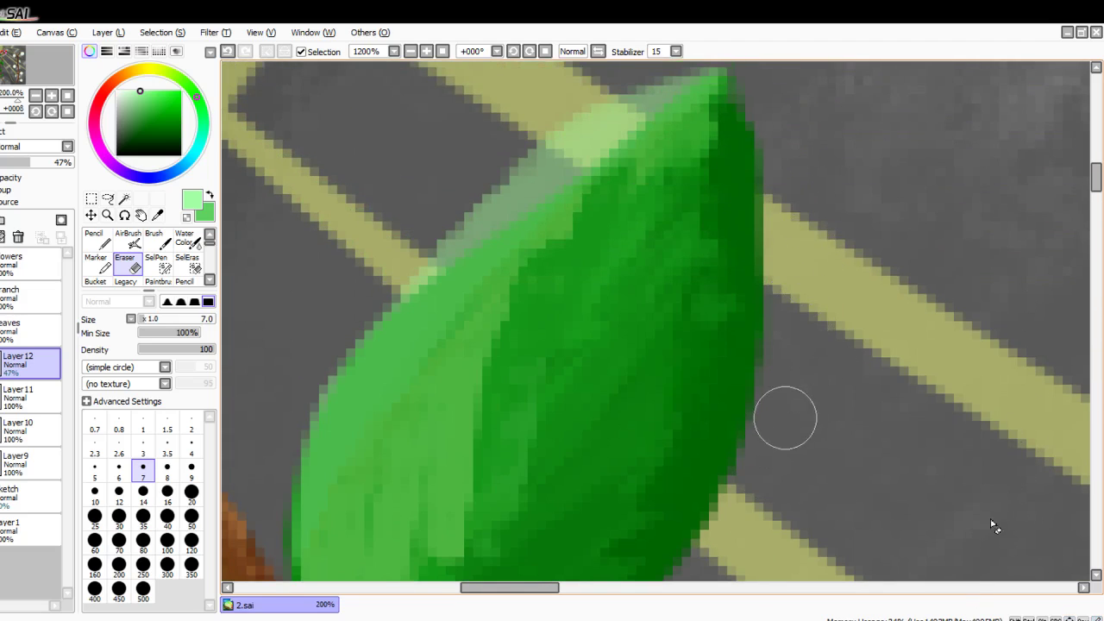
Step: Erase the excess paint along the leaf's upper-left edge up to the tip and restore Layer12's opacity to 100%
scroll(854, 138, up, 2)
mouse_move(684, 103)
mouse_down()
mouse_move(552, 188)
mouse_move(667, 105)
mouse_move(570, 195)
mouse_up()
mouse_move(715, 87)
mouse_down()
mouse_move(552, 185)
mouse_move(451, 271)
mouse_move(337, 308)
mouse_move(371, 354)
mouse_up()
key(ctrl+z)
key(ctrl+z)
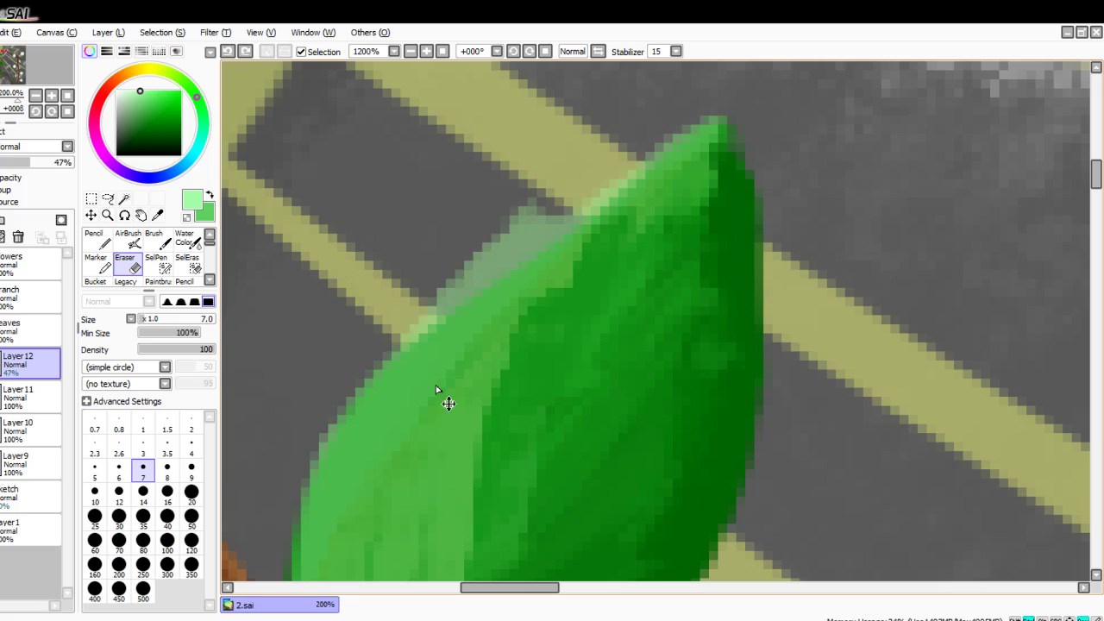
mouse_move(545, 204)
mouse_down()
mouse_move(394, 302)
mouse_move(387, 321)
mouse_up()
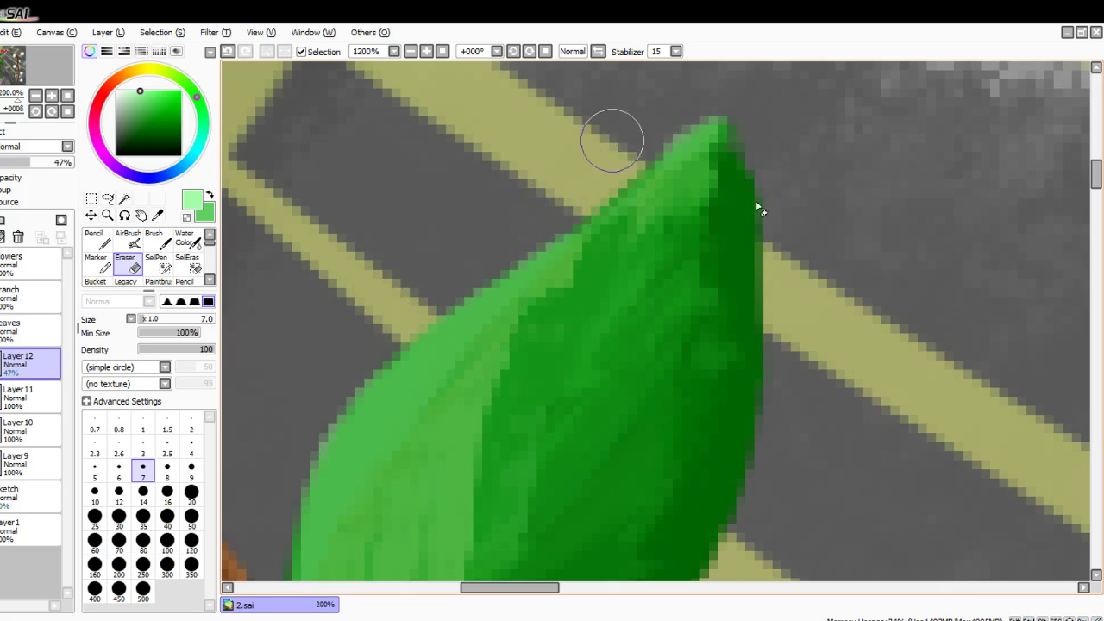
key(ctrl+z)
scroll(728, 355, up, 1)
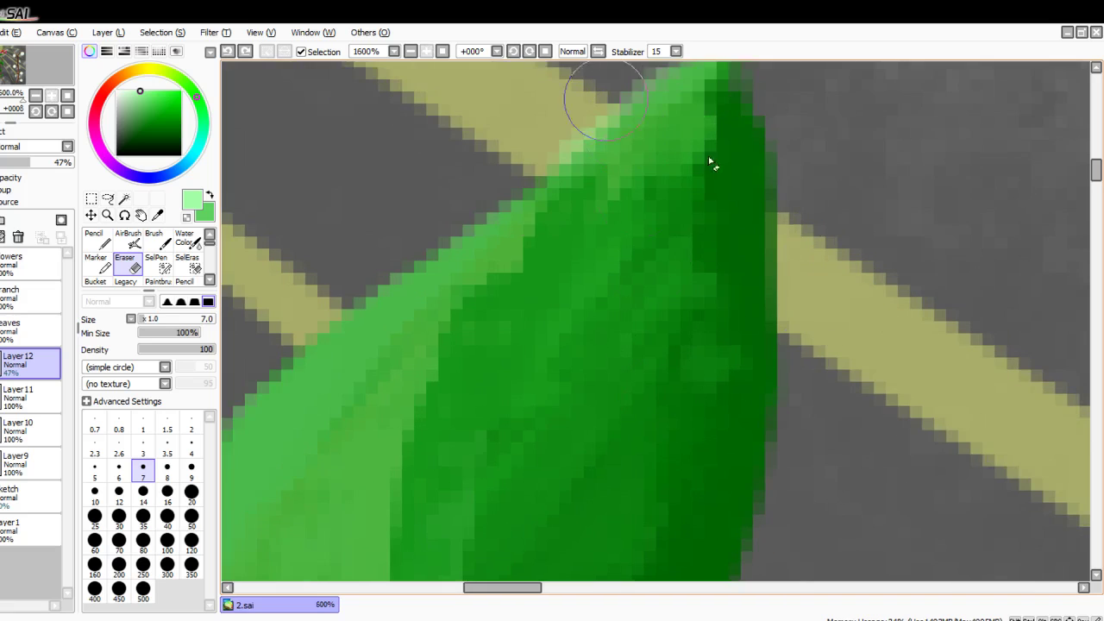
drag(562, 150, 546, 195)
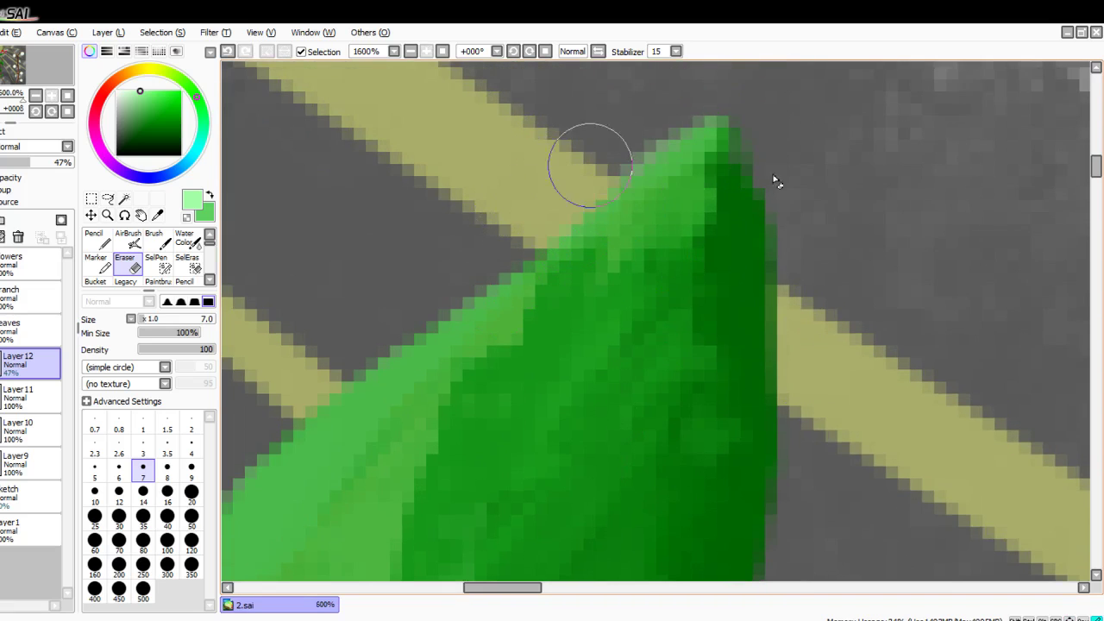
scroll(537, 460, down, 5)
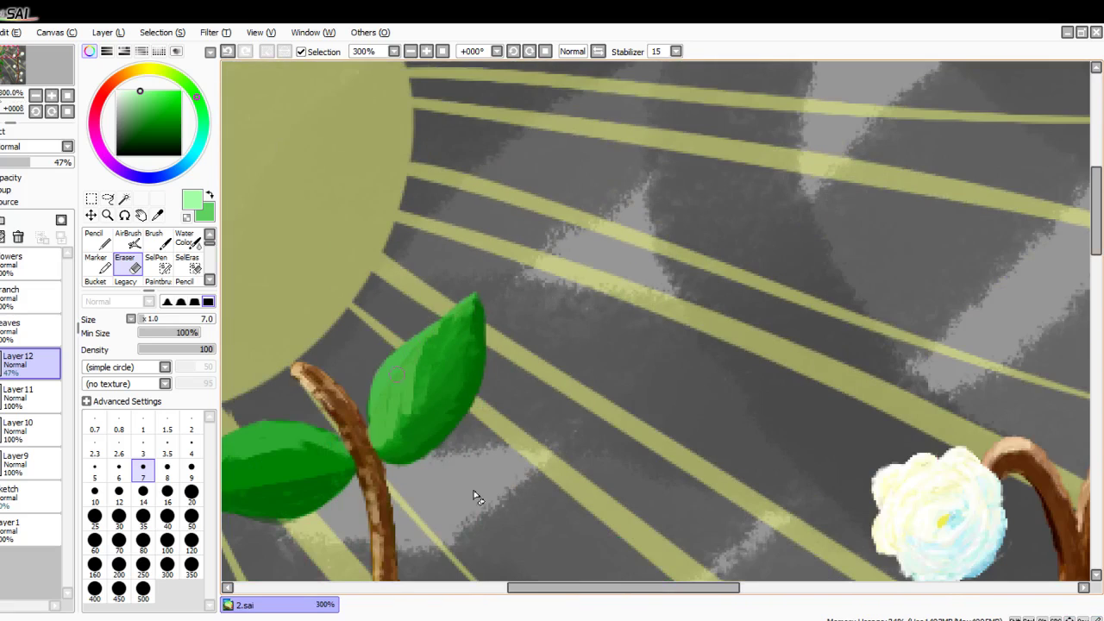
mouse_move(26, 162)
mouse_down()
mouse_move(13, 162)
mouse_move(164, 164)
mouse_up()
key(Down)
key(Left)
key(Left)
key(Left)
key(Left)
key(Left)
key(Left)
key(Left)
key(Left)
key(Left)
key(Left)
key(Left)
key(Left)
key(Left)
key(Left)
key(Left)
key(Left)
key(Left)
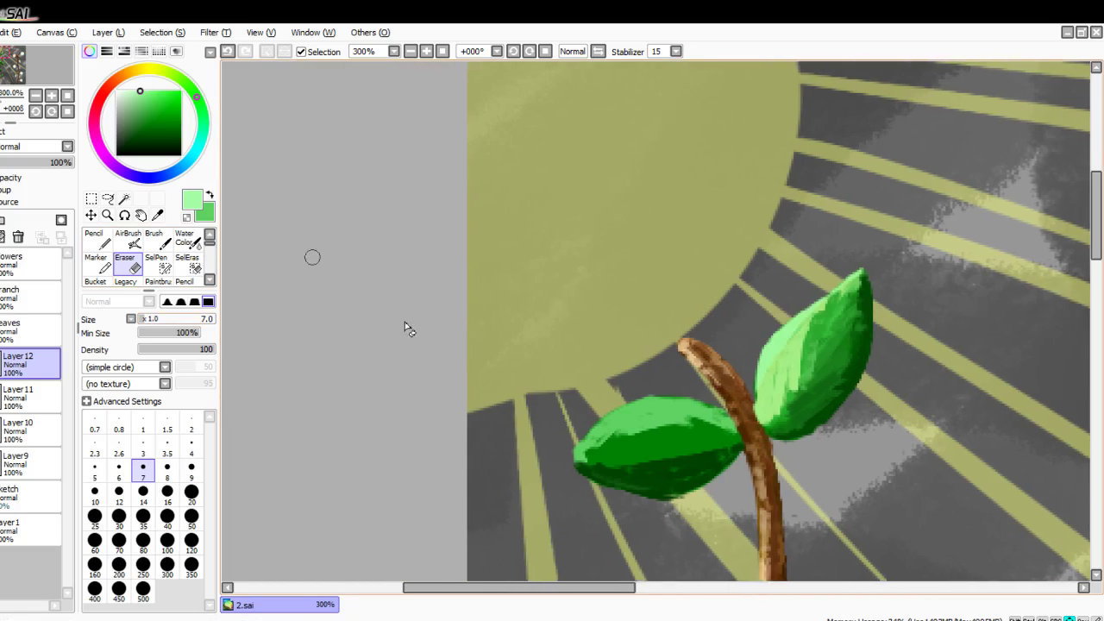
key(Down)
scroll(1072, 394, up, 6)
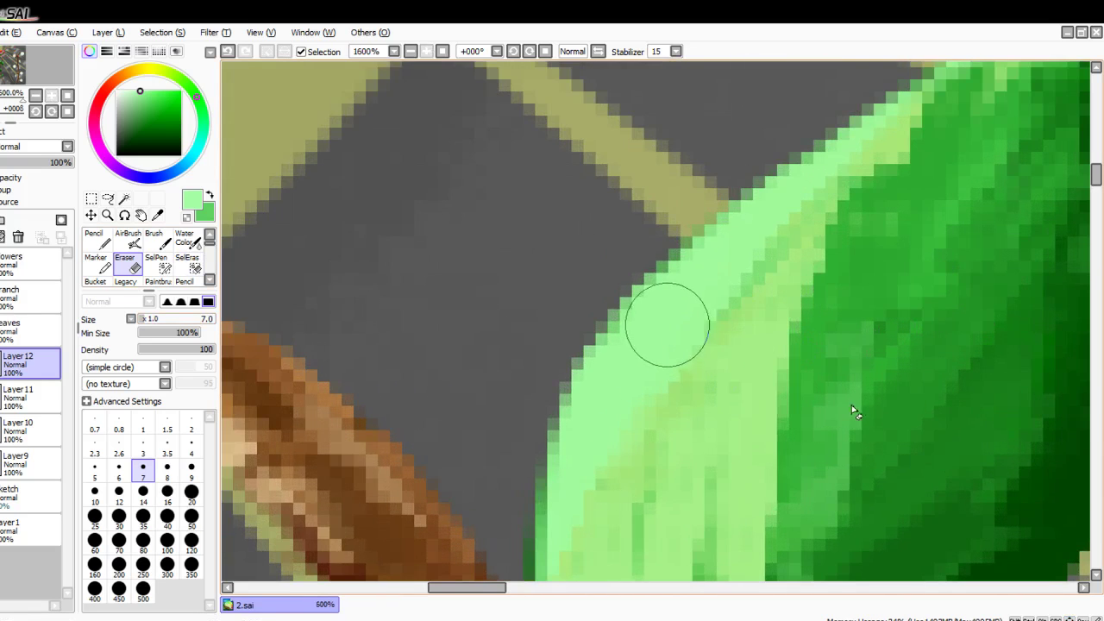
scroll(853, 407, down, 4)
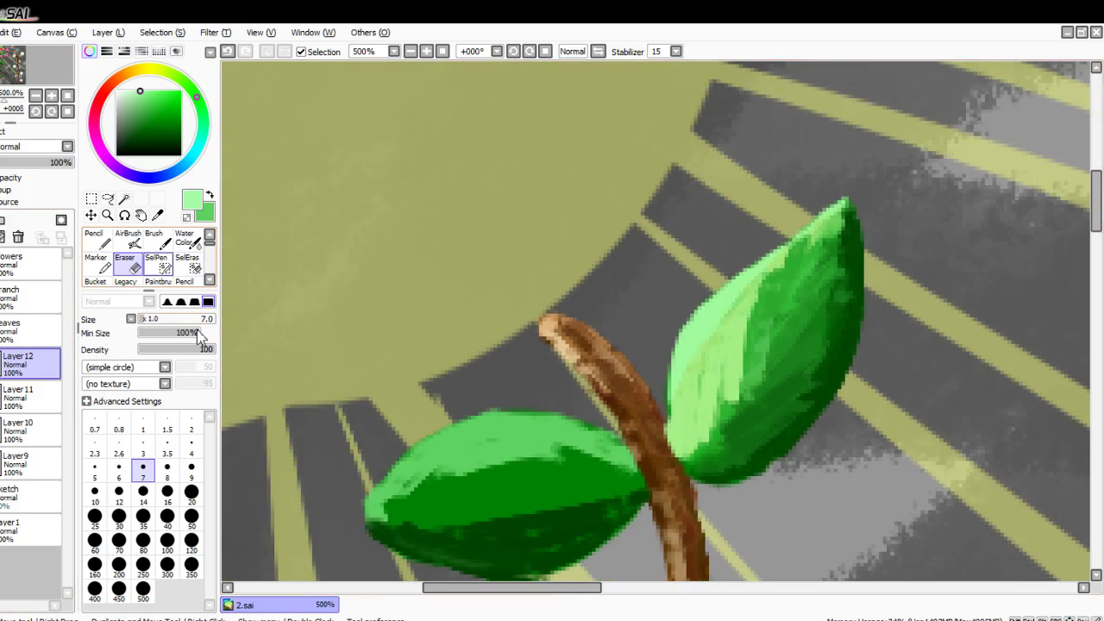
scroll(157, 264, down, 2)
Step: Widen the pale green highlight over the leaf's left side with the size 5 Paintbrush
click(159, 241)
scroll(833, 338, up, 3)
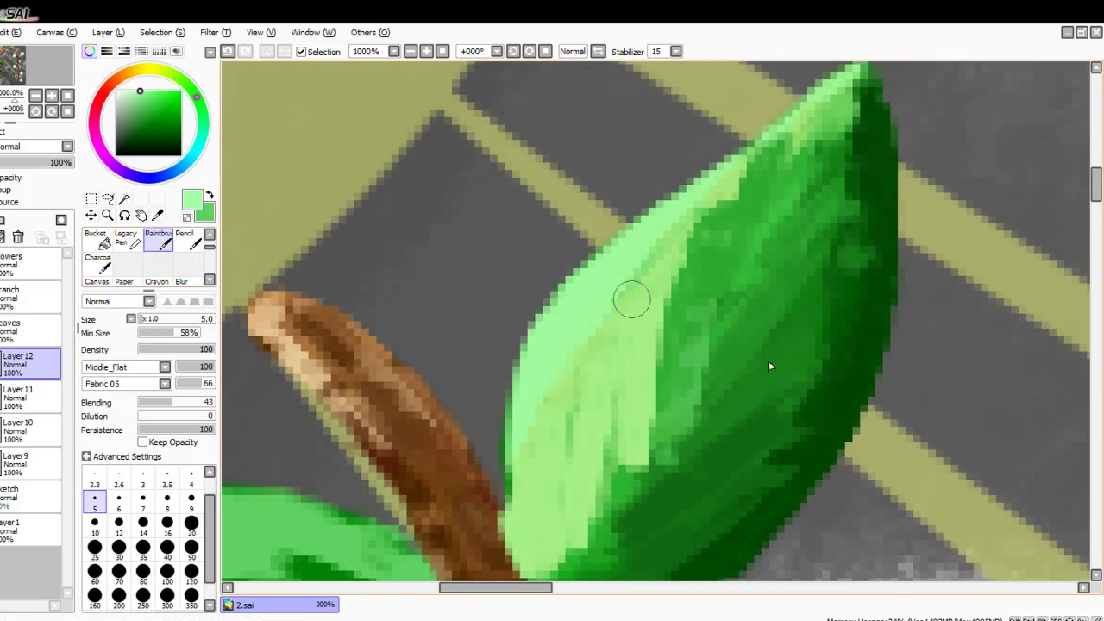
mouse_move(634, 268)
mouse_down()
mouse_move(616, 343)
mouse_move(618, 313)
mouse_move(586, 337)
mouse_move(555, 443)
mouse_move(529, 464)
mouse_up()
mouse_move(650, 309)
mouse_down()
mouse_move(681, 380)
mouse_move(654, 440)
mouse_up()
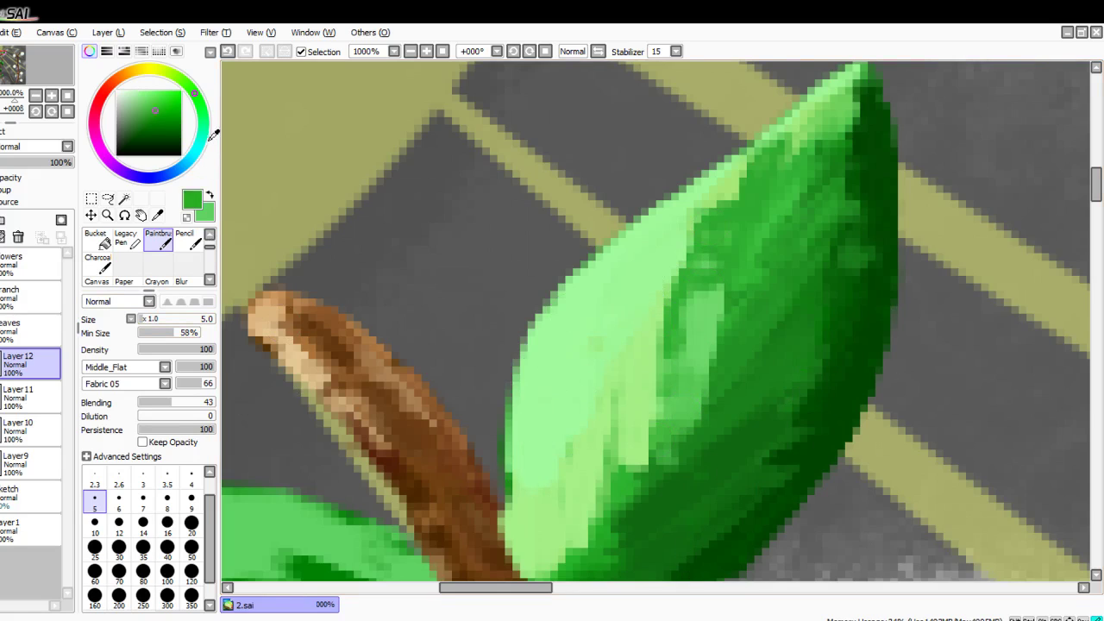
key(ctrl+z)
key(ctrl+z)
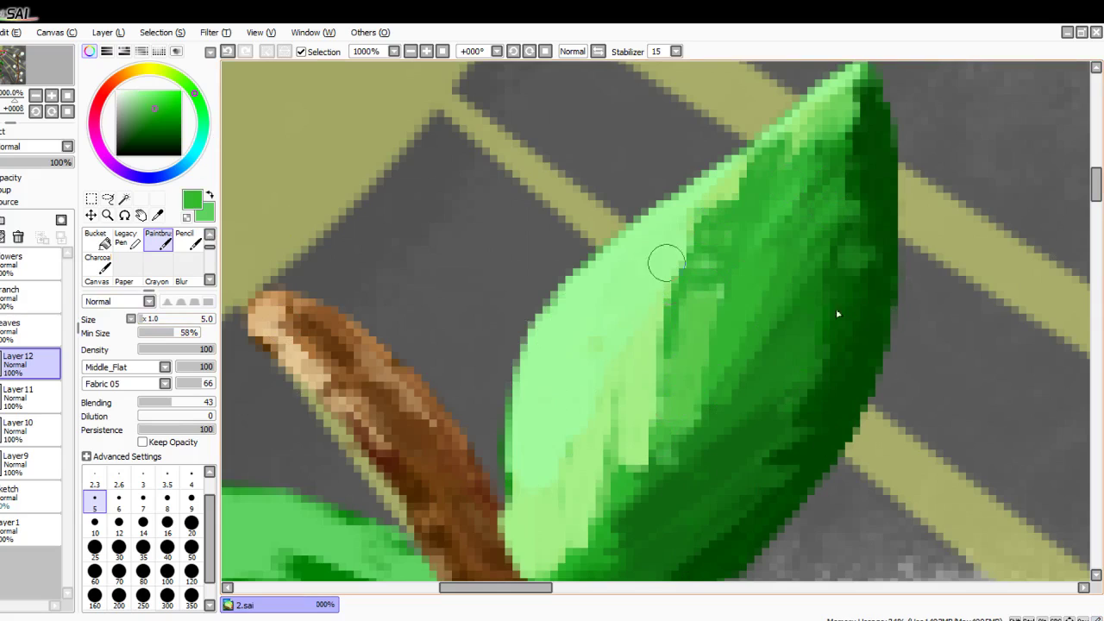
Step: Blend medium green strokes down the boundary between the pale highlight and the leaf's middle, ending at the base
mouse_move(666, 263)
mouse_down()
mouse_move(647, 494)
mouse_move(572, 446)
mouse_move(592, 501)
mouse_move(639, 460)
mouse_up()
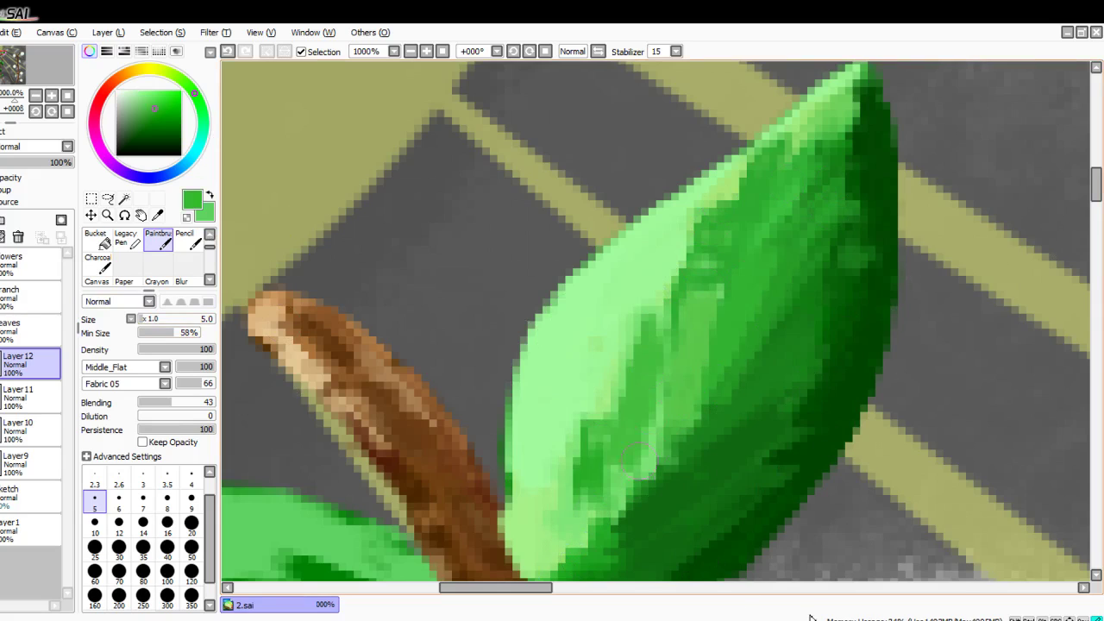
drag(711, 269, 645, 466)
drag(659, 281, 611, 513)
drag(621, 378, 597, 503)
drag(573, 430, 556, 553)
drag(549, 511, 554, 569)
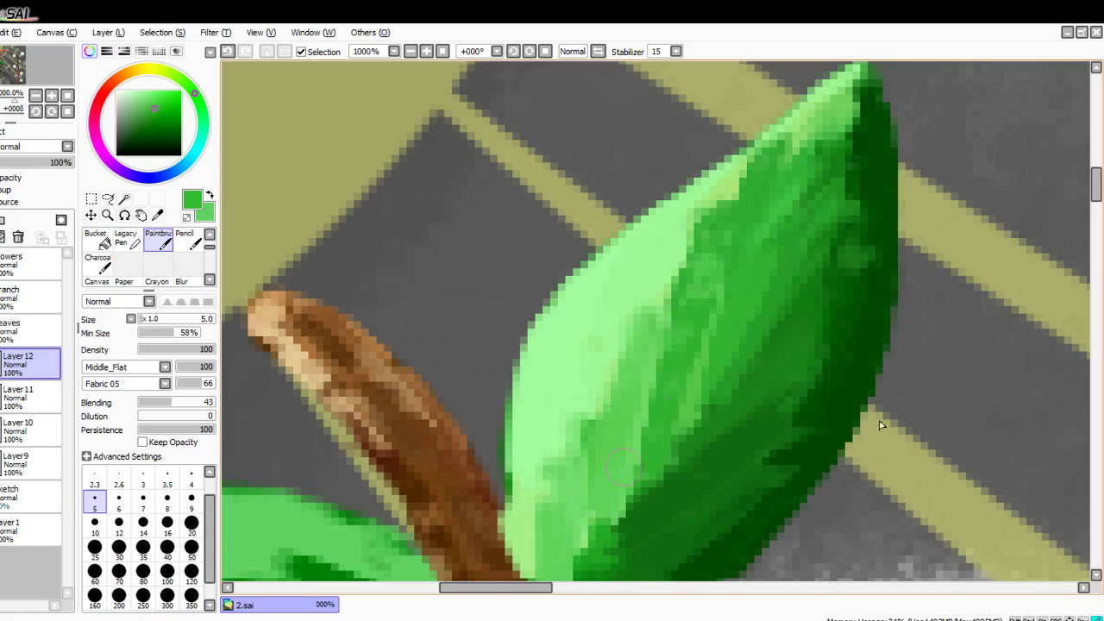
Step: Blend medium green over the yellowish highlight patches along the upper part of the leaf toward the tip
drag(742, 164, 690, 228)
drag(819, 108, 716, 208)
drag(850, 94, 798, 121)
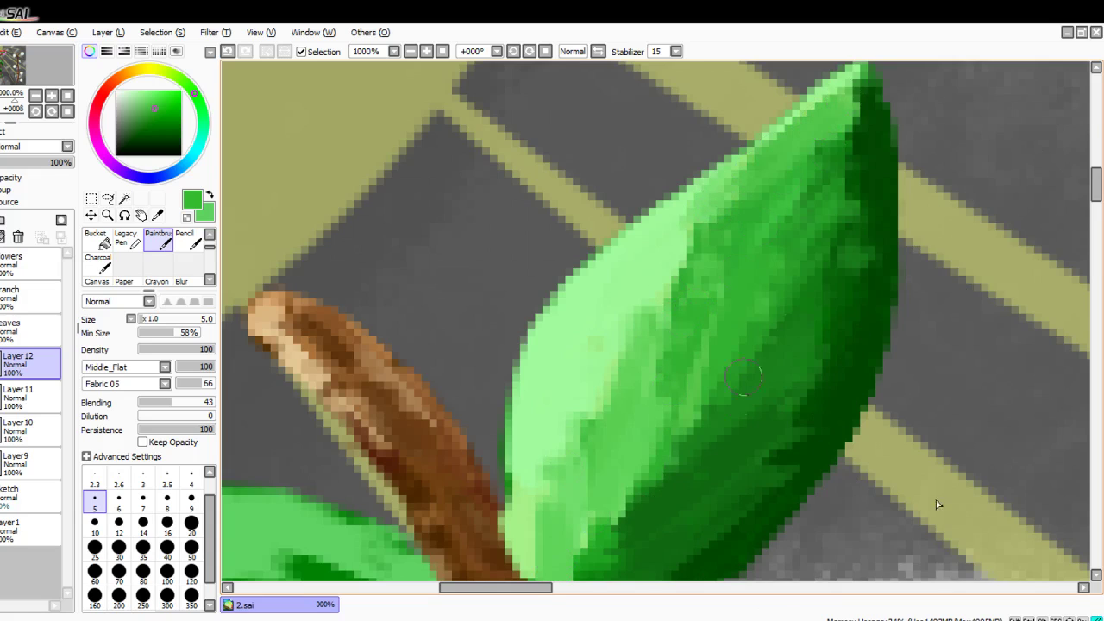
Step: Brush medium green through the leaf's centre and right side to soften the transition into the dark shading
drag(743, 378, 768, 302)
drag(849, 216, 779, 408)
scroll(635, 526, down, 1)
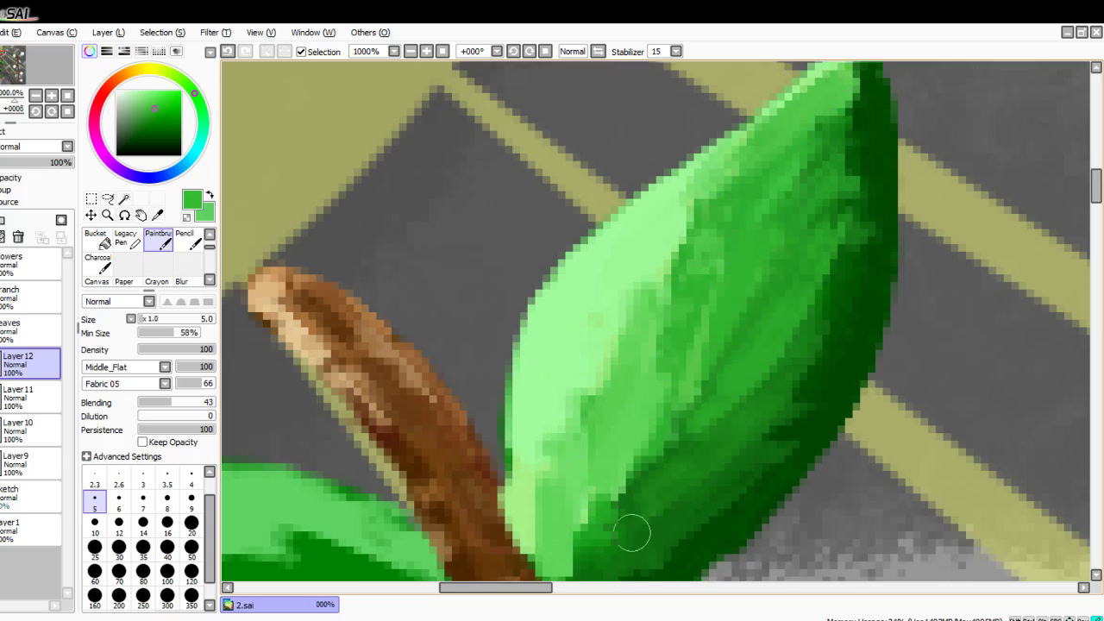
drag(634, 532, 659, 510)
drag(771, 414, 743, 423)
Step: Choose a dark green and shade the leaf's right side from the tip down to the lower edge
click(176, 132)
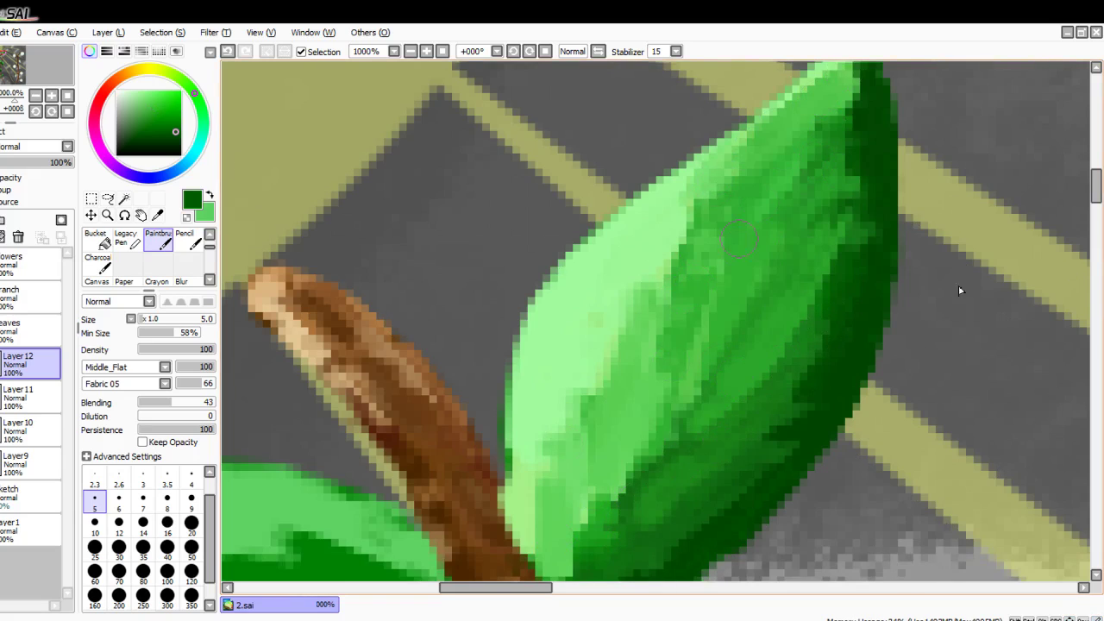
drag(823, 302, 740, 409)
drag(842, 194, 770, 334)
mouse_move(851, 106)
mouse_down()
mouse_move(769, 381)
mouse_move(721, 415)
mouse_up()
drag(803, 362, 664, 528)
mouse_move(808, 369)
mouse_down()
mouse_move(727, 453)
mouse_move(752, 402)
mouse_up()
drag(842, 302, 788, 368)
drag(859, 221, 828, 271)
drag(862, 141, 849, 242)
mouse_move(871, 87)
mouse_down()
mouse_move(822, 284)
mouse_move(851, 266)
mouse_up()
scroll(677, 407, down, 2)
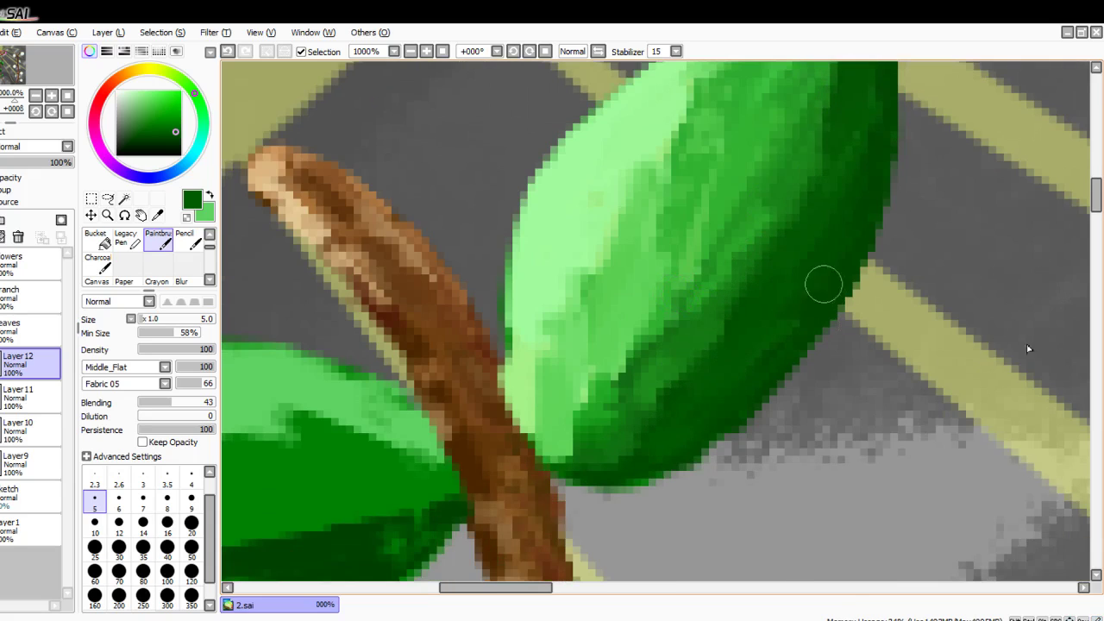
Step: Extend the dark green shading through the leaf's lower middle, and brush a brighter green over its inner part
mouse_move(706, 347)
mouse_down()
mouse_move(597, 411)
mouse_move(561, 449)
mouse_move(730, 278)
mouse_move(673, 340)
mouse_move(763, 211)
mouse_move(613, 389)
mouse_move(764, 209)
mouse_move(690, 213)
mouse_up()
click(160, 112)
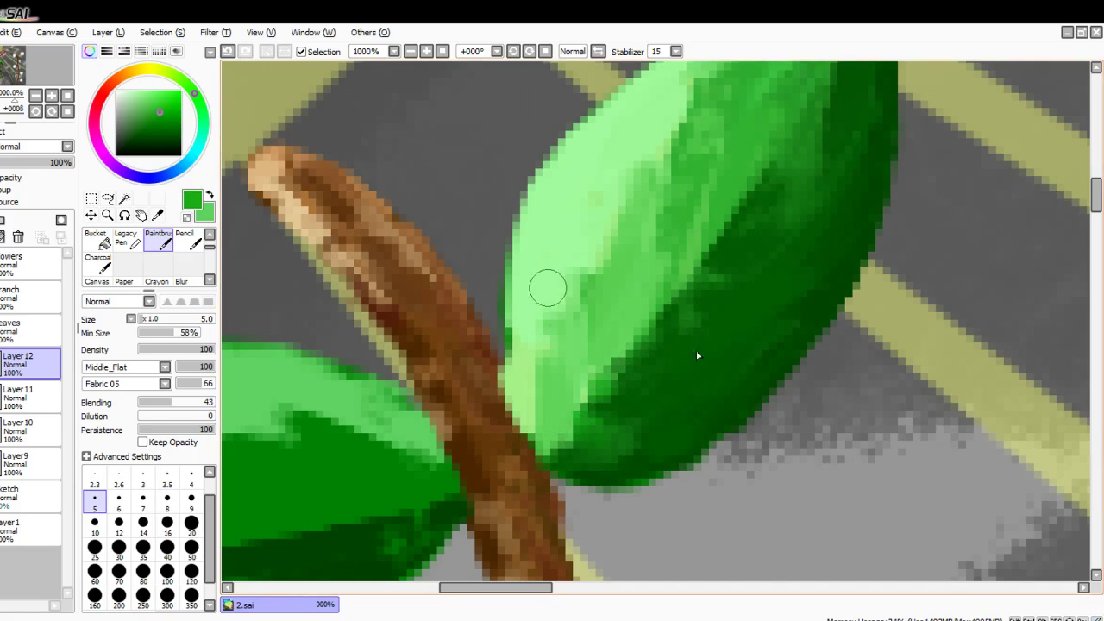
drag(607, 377, 793, 259)
mouse_move(747, 176)
mouse_down()
mouse_move(703, 257)
mouse_move(646, 318)
mouse_up()
mouse_move(791, 238)
mouse_down()
mouse_move(706, 292)
mouse_move(647, 400)
mouse_up()
Step: Sample a medium green from the leaf and brush it over the dark shading from the lower centre up toward the tip
click(148, 123)
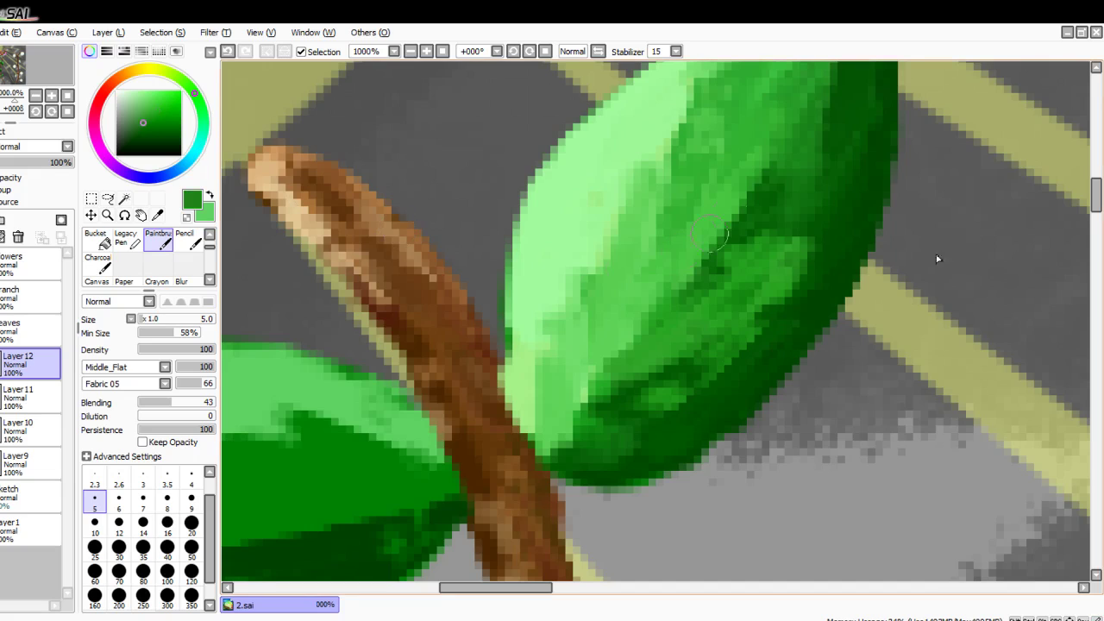
right_click(749, 165)
drag(761, 169, 664, 323)
drag(754, 247, 718, 313)
drag(806, 194, 717, 340)
mouse_move(814, 281)
mouse_down()
mouse_move(666, 395)
mouse_move(588, 419)
mouse_up()
drag(780, 228, 818, 115)
scroll(763, 287, up, 2)
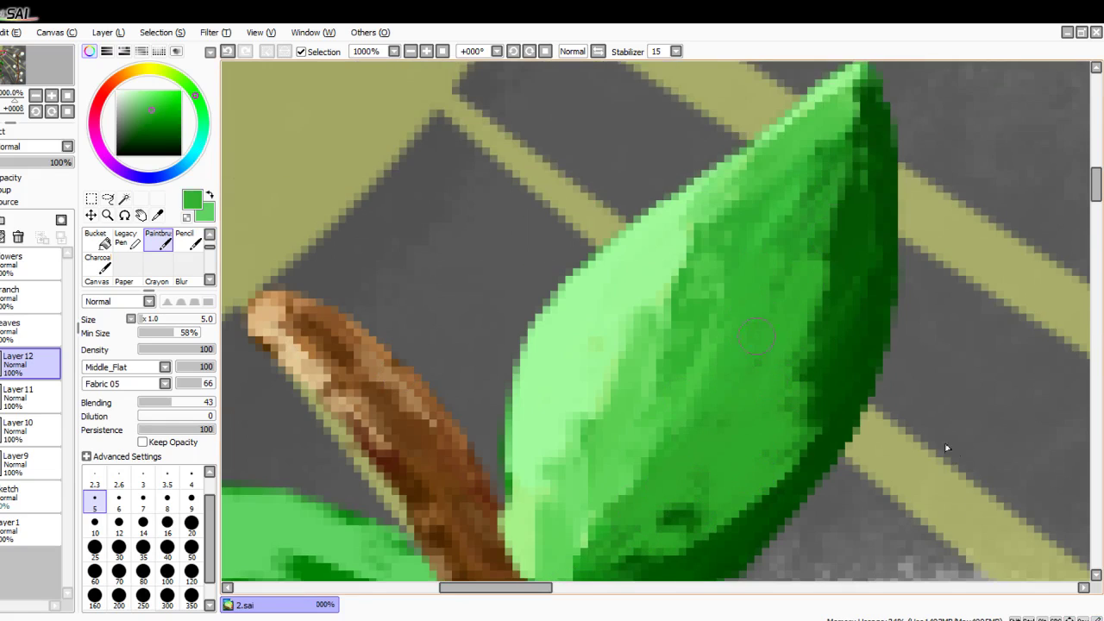
mouse_move(821, 295)
mouse_down()
mouse_move(871, 168)
mouse_move(832, 205)
mouse_up()
mouse_move(861, 259)
mouse_down()
mouse_move(804, 416)
mouse_move(742, 453)
mouse_up()
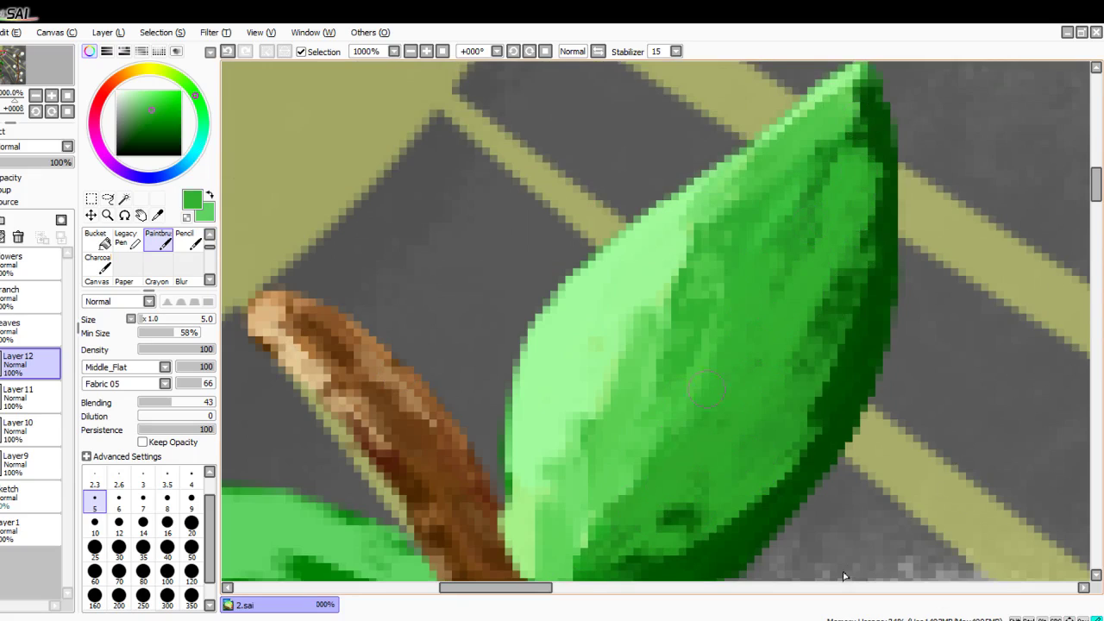
Step: Sample the dark green from the leaf's right edge and rebuild the shadow along the right and lower right side
alt+click(863, 363)
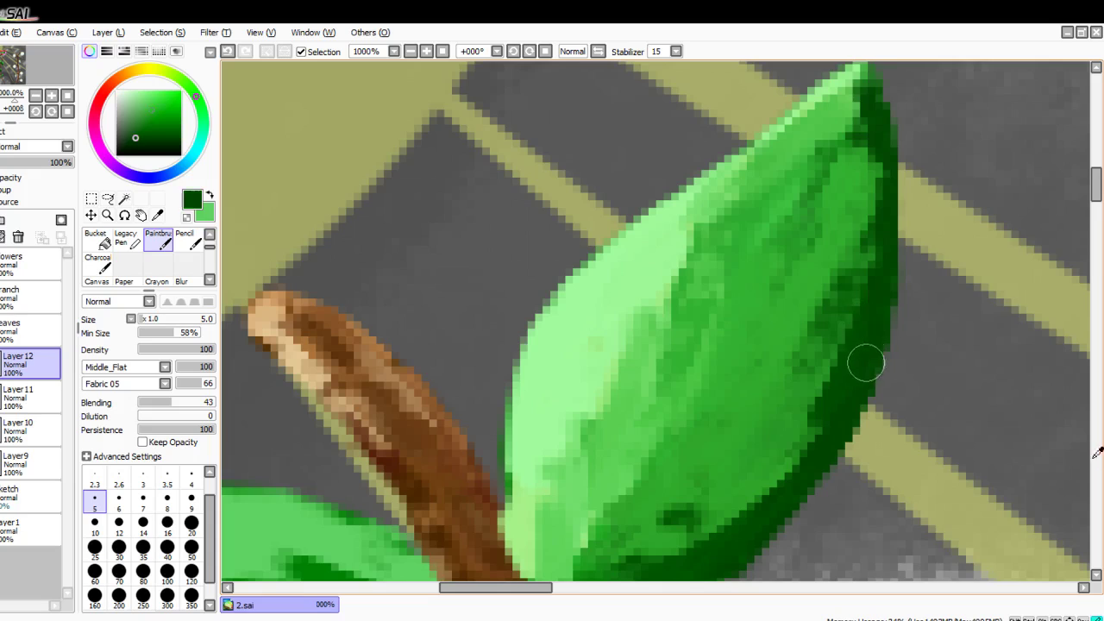
click(791, 437)
click(757, 481)
drag(842, 362, 777, 470)
mouse_move(863, 260)
mouse_down()
mouse_move(880, 145)
mouse_move(851, 291)
mouse_up()
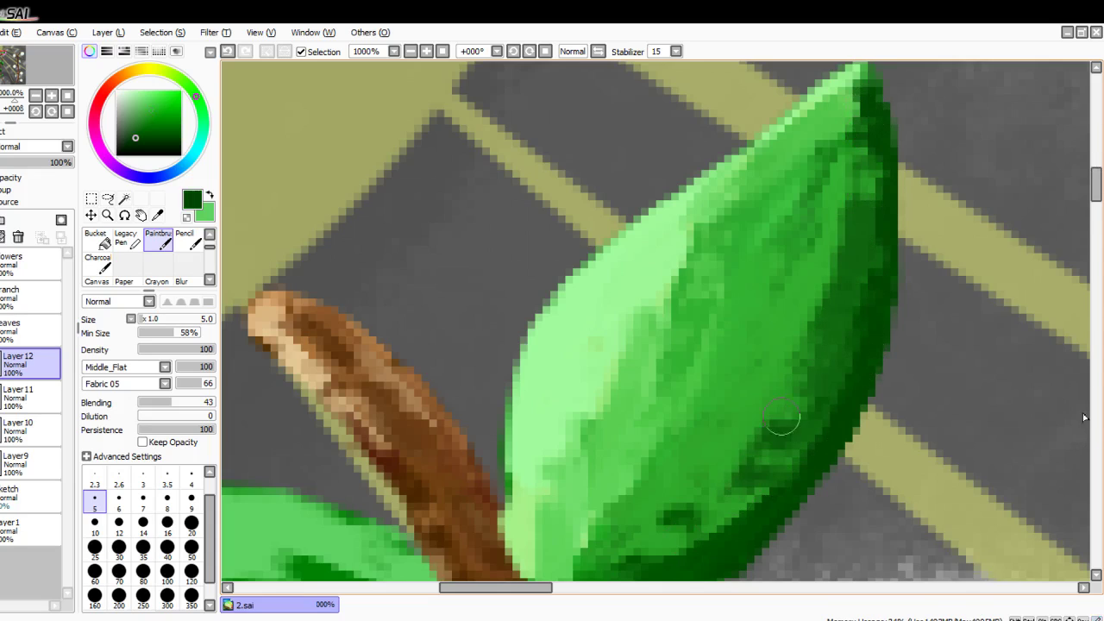
Step: Choose a deep mid green and streak it between the medium green and the dark edge, from the tip toward the base
click(152, 124)
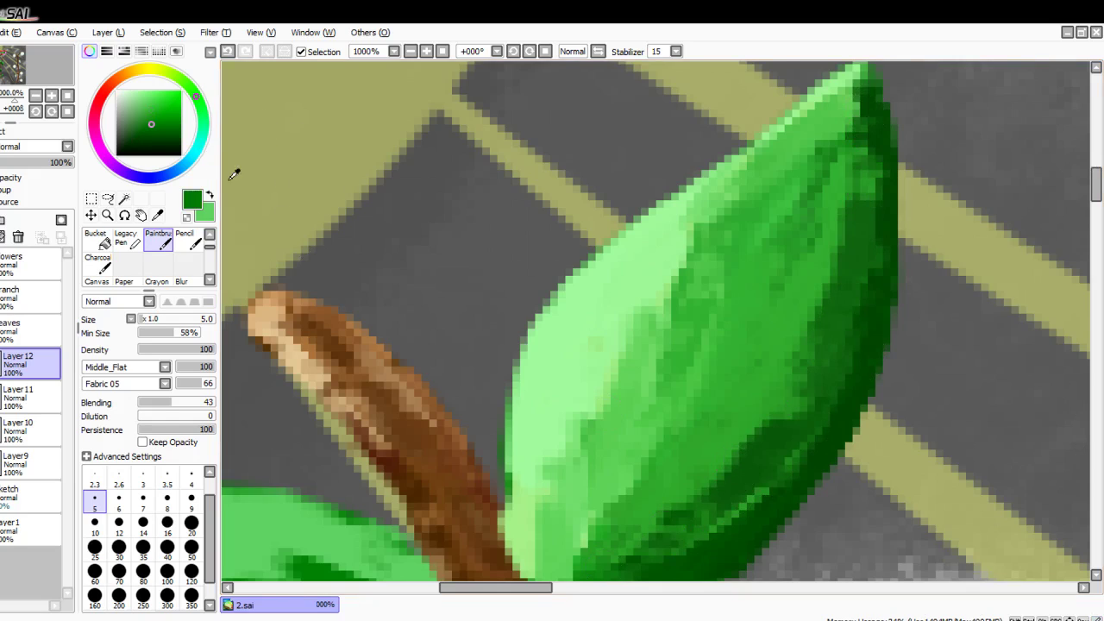
key(Down)
mouse_move(855, 206)
mouse_down()
mouse_move(858, 253)
mouse_move(680, 497)
mouse_up()
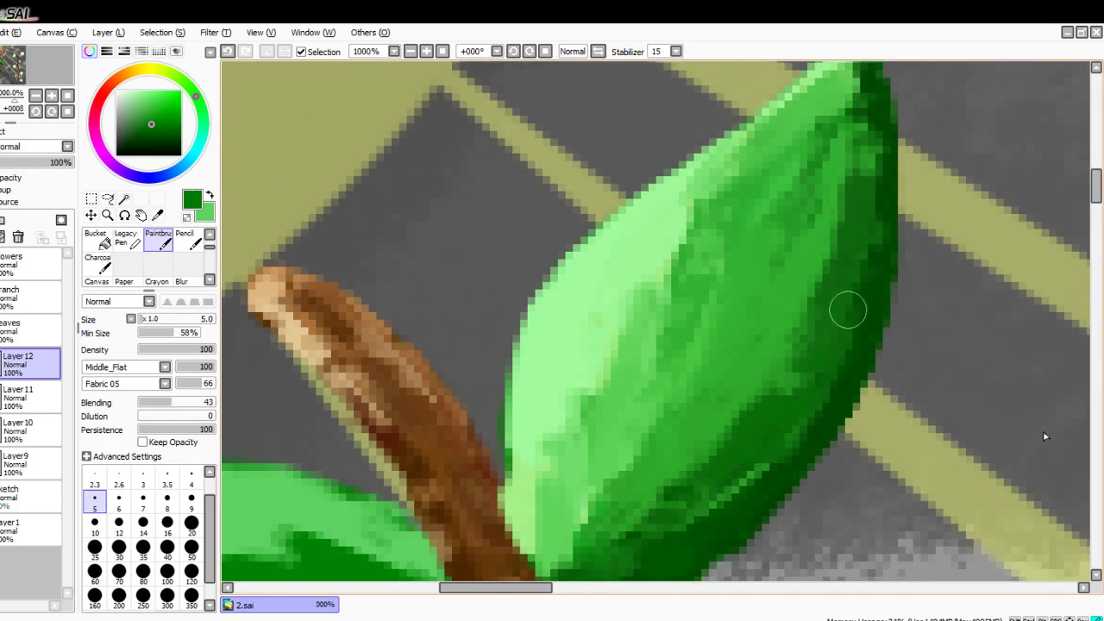
mouse_move(848, 310)
mouse_down()
mouse_move(724, 463)
mouse_move(700, 461)
mouse_up()
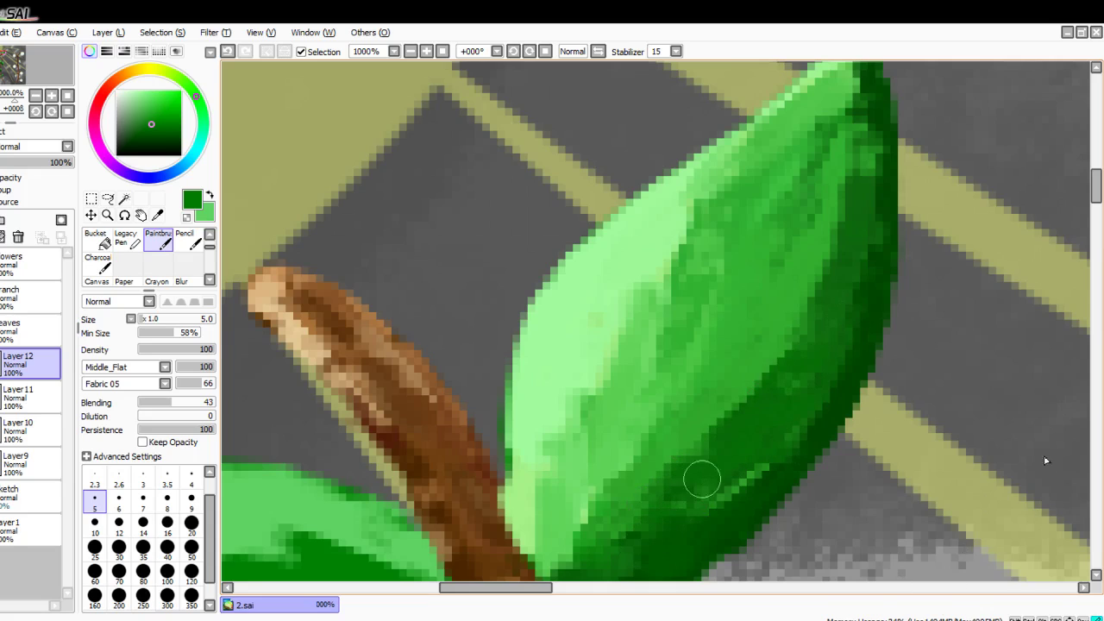
mouse_move(855, 147)
mouse_down()
mouse_move(770, 285)
mouse_move(730, 378)
mouse_up()
drag(709, 430, 605, 490)
drag(688, 508, 634, 533)
drag(730, 415, 614, 485)
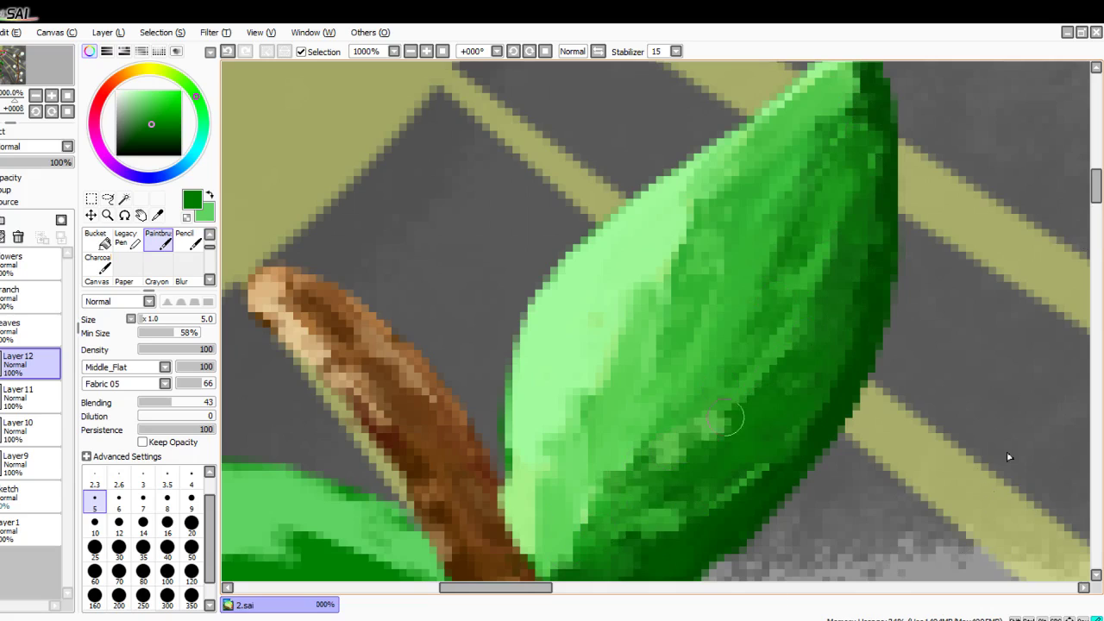
drag(773, 417, 640, 522)
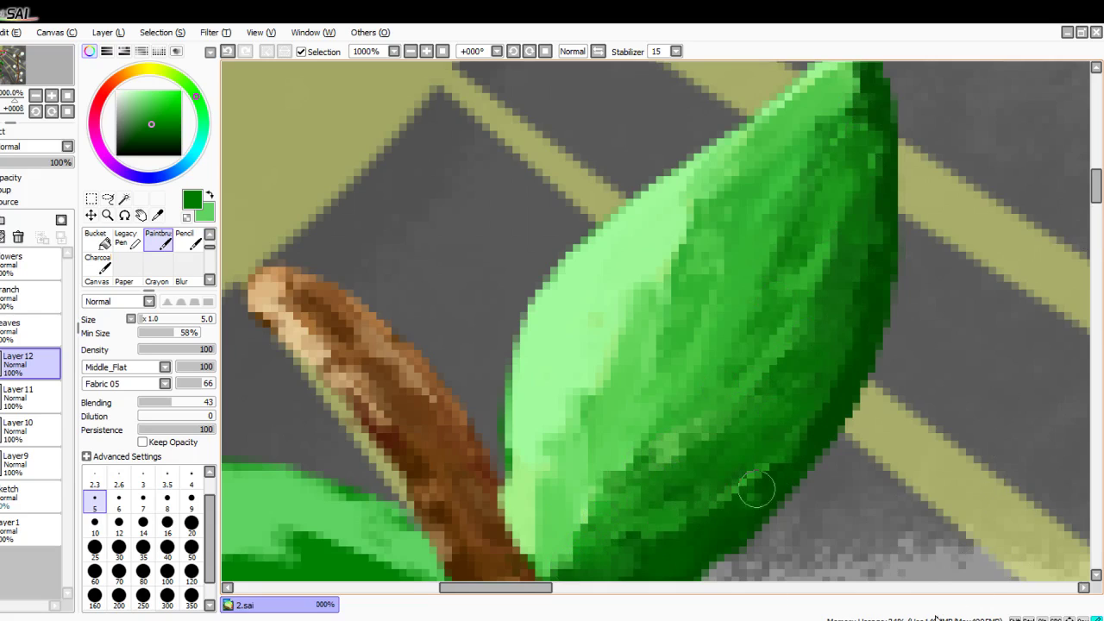
Step: Sample a medium green from the leaf and brush it into the inner edge of the pale highlight
scroll(699, 488, down, 8)
scroll(718, 461, up, 7)
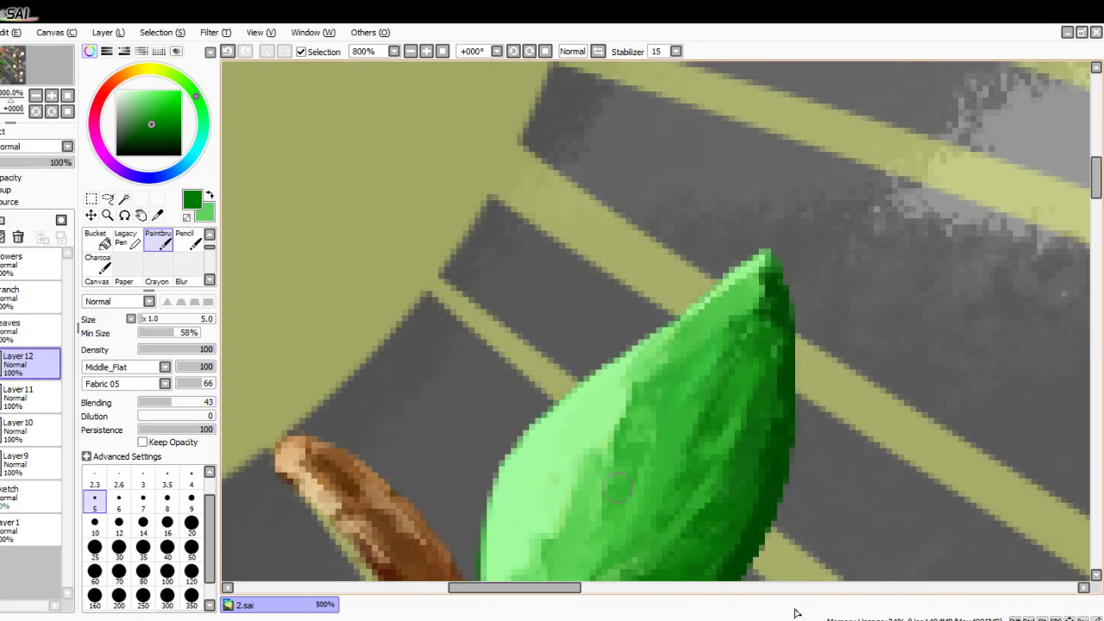
right_click(594, 452)
drag(589, 480, 603, 437)
mouse_move(628, 483)
mouse_down()
mouse_move(627, 442)
mouse_move(573, 484)
mouse_move(555, 560)
mouse_move(537, 576)
mouse_up()
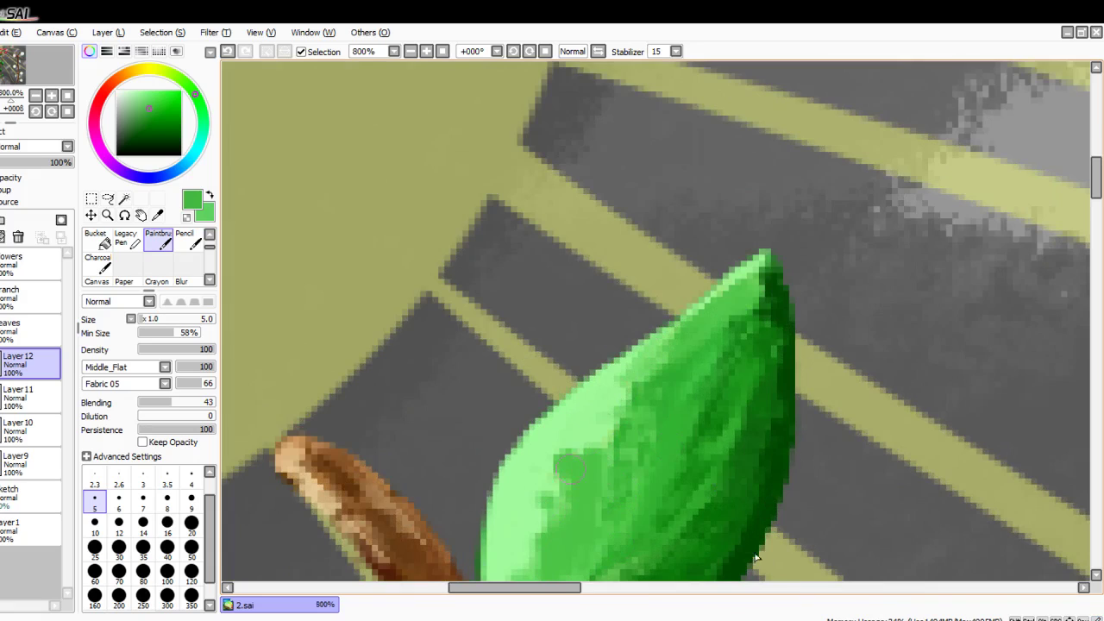
Step: Pull medium green strokes down through the lower part of the pale highlight toward the leaf's base
key(Right)
key(Down)
key(Down)
key(Down)
key(Down)
drag(547, 362, 543, 470)
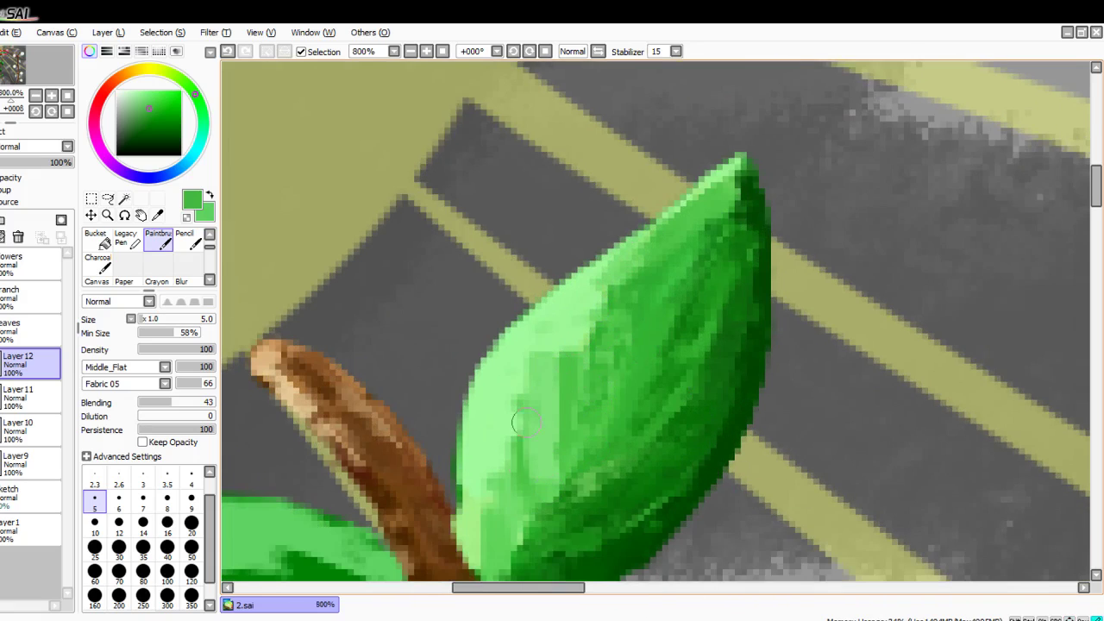
drag(530, 418, 502, 510)
mouse_move(573, 355)
mouse_down()
mouse_move(576, 420)
mouse_move(582, 298)
mouse_move(608, 353)
mouse_move(580, 470)
mouse_move(551, 350)
mouse_up()
mouse_move(530, 404)
mouse_down()
mouse_move(530, 490)
mouse_move(523, 449)
mouse_up()
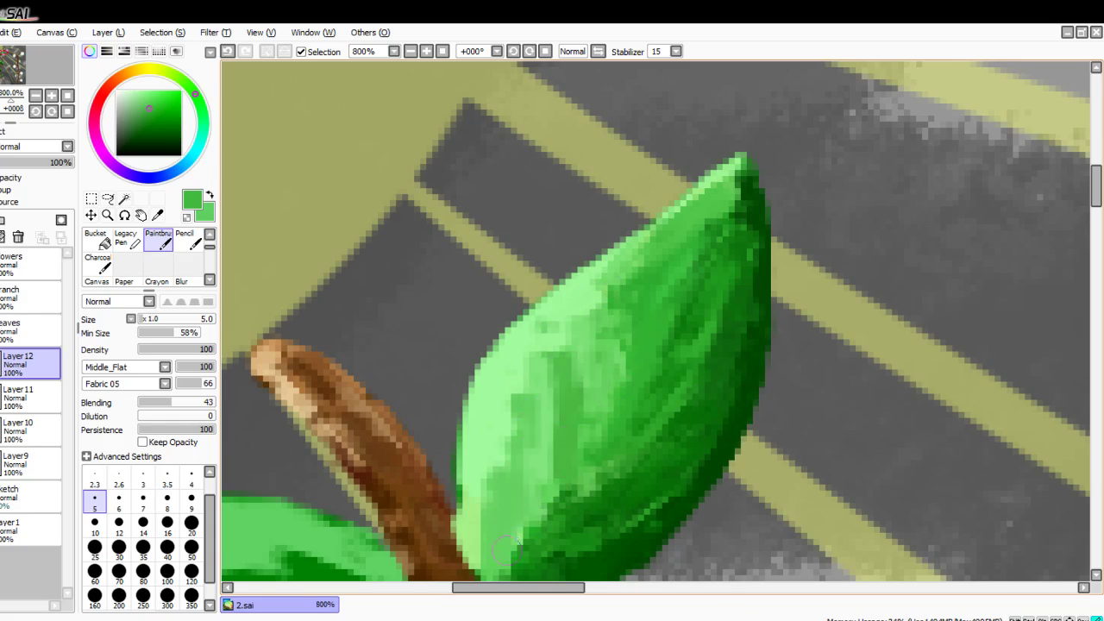
Step: Blend medium green strokes from the upper highlight down through the leaf's middle to smooth the transition
drag(566, 356, 569, 452)
drag(583, 307, 545, 403)
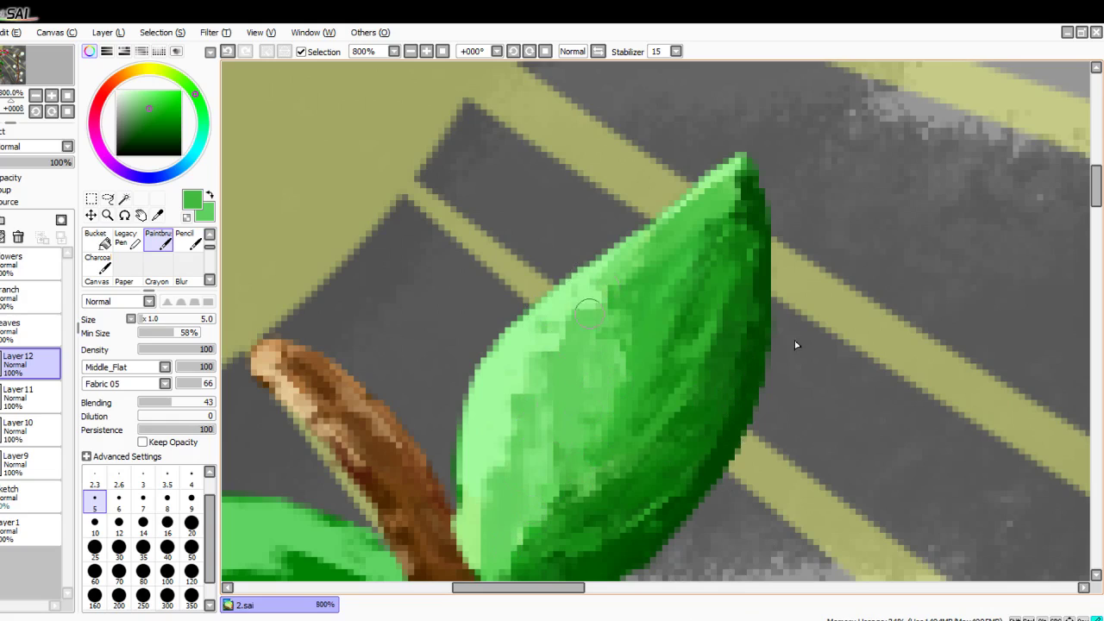
drag(618, 263, 578, 309)
mouse_move(608, 401)
mouse_down()
mouse_move(643, 315)
mouse_move(591, 371)
mouse_move(526, 511)
mouse_up()
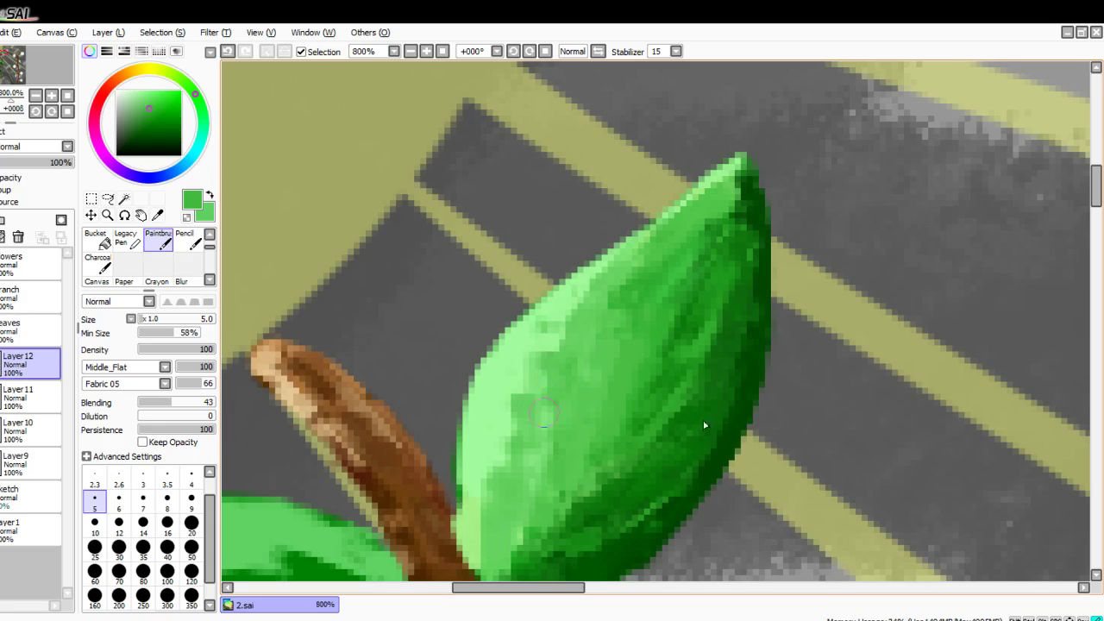
Step: Sample a lighter green and soften the boundary between the highlight and the leaf's middle down to the base
right_click(597, 365)
drag(562, 356, 550, 412)
drag(565, 312, 505, 537)
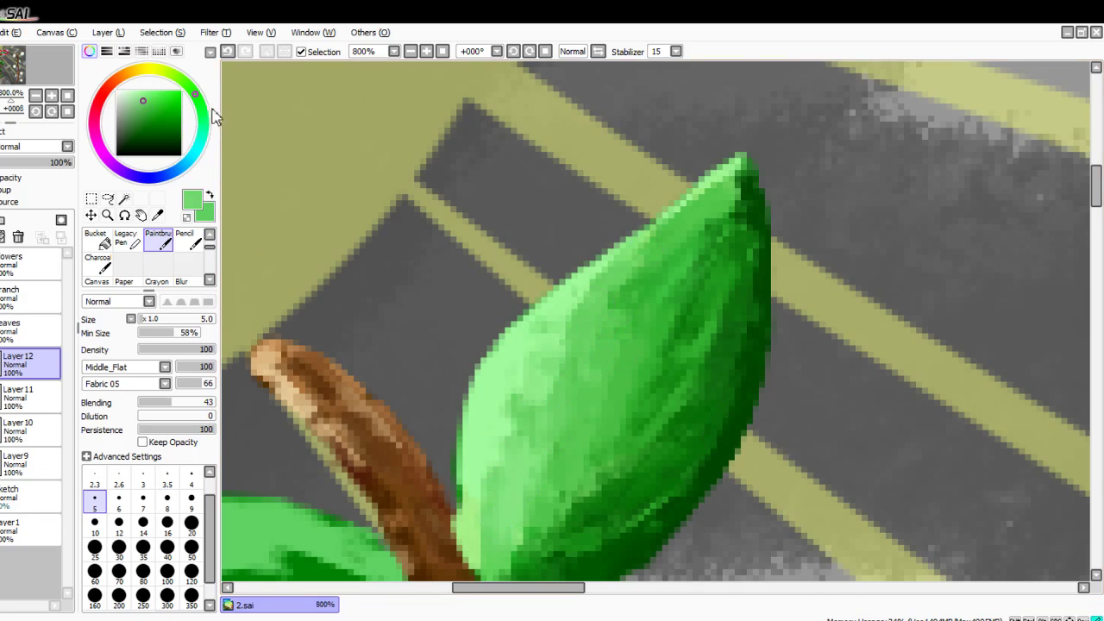
Step: Choose a pale yellow-green, set the brush size to 3, and paint a bright highlight along the leaf's upper left edge
click(167, 72)
drag(137, 92, 131, 91)
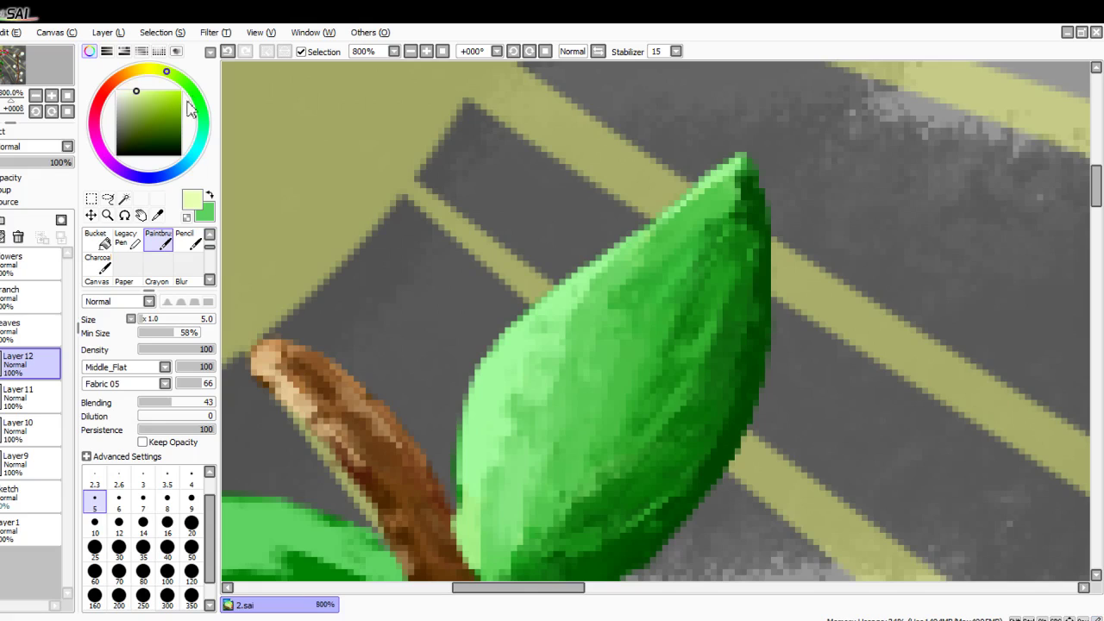
scroll(503, 540, up, 2)
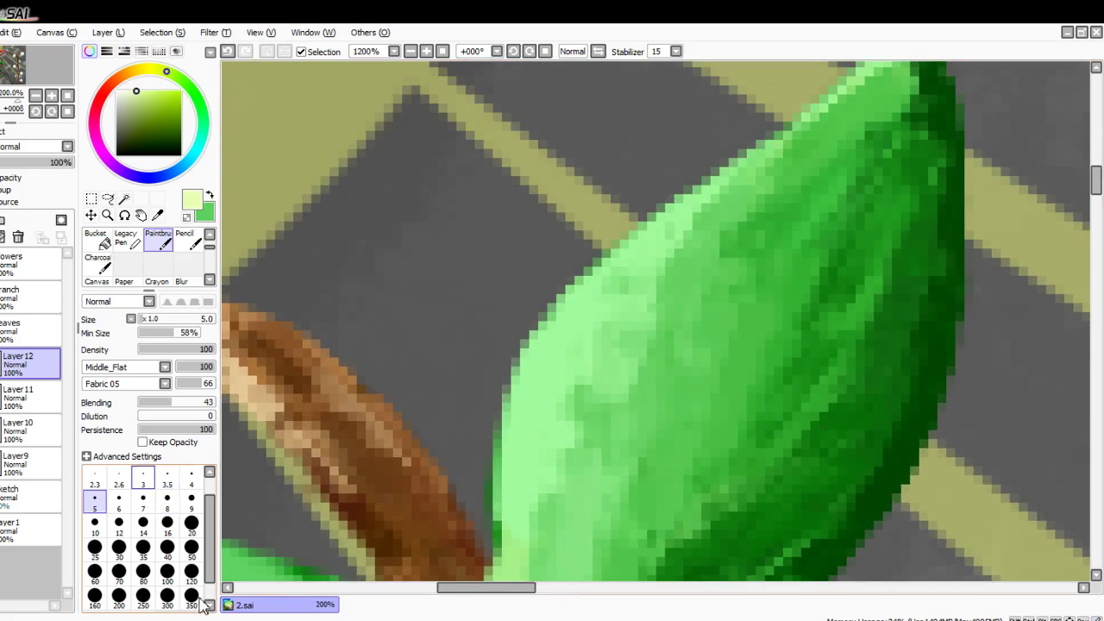
click(143, 477)
scroll(680, 226, up, 1)
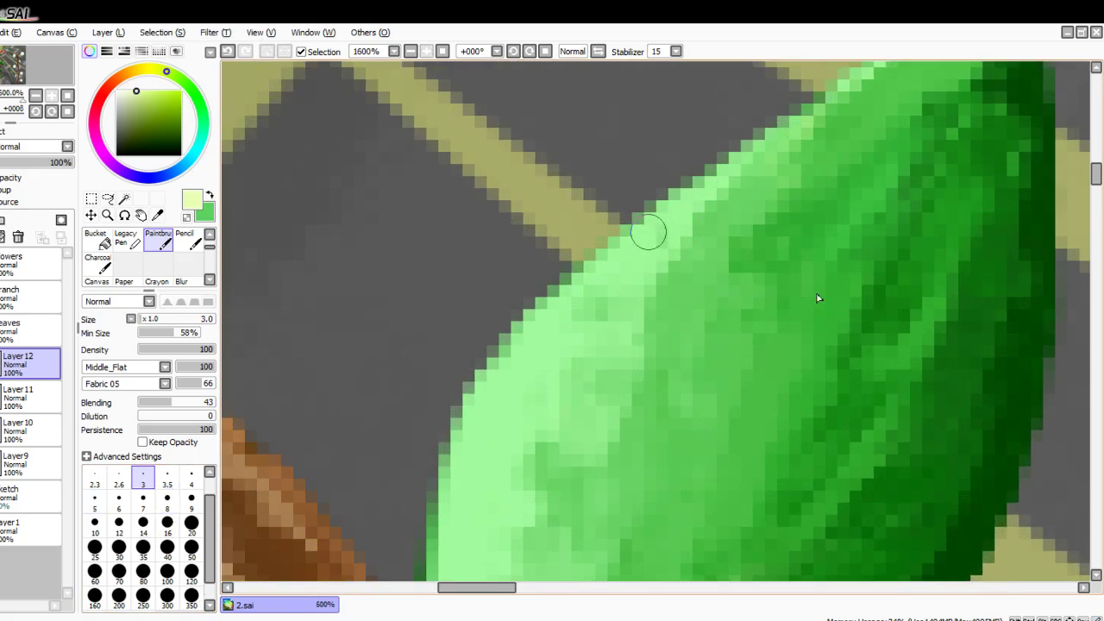
mouse_move(621, 254)
mouse_down()
mouse_move(489, 397)
mouse_move(537, 335)
mouse_move(444, 565)
mouse_up()
mouse_move(508, 346)
mouse_down()
mouse_move(657, 226)
mouse_move(759, 166)
mouse_up()
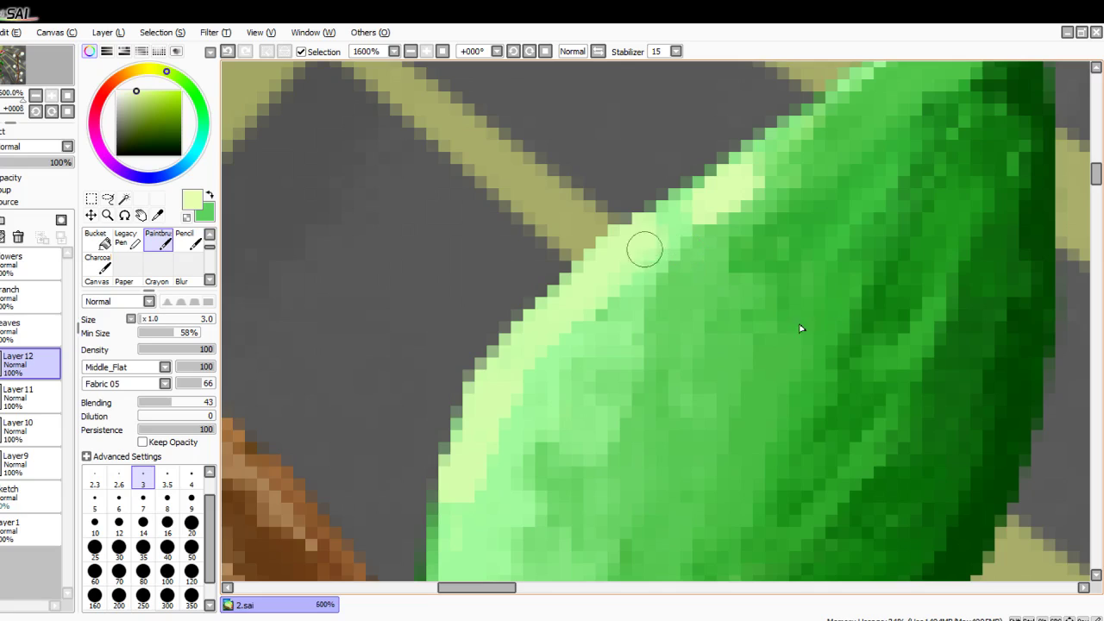
Step: Extend the pale yellow-green edge highlight up toward the tip and down the leaf's left side
mouse_move(687, 219)
mouse_down()
mouse_move(778, 156)
mouse_move(796, 176)
mouse_move(774, 249)
mouse_up()
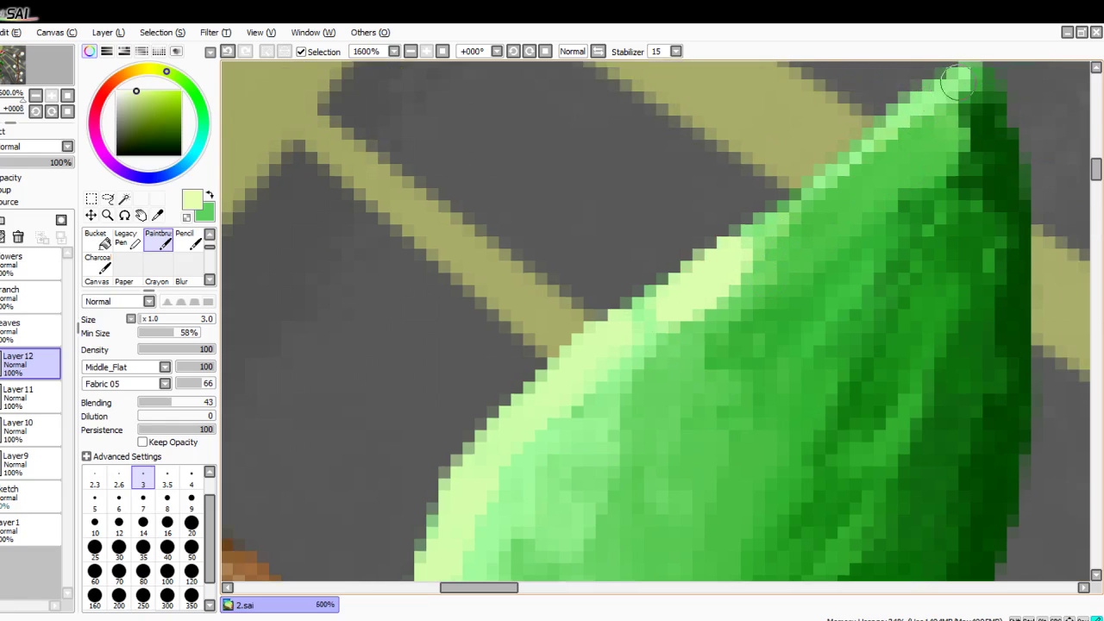
mouse_move(956, 83)
mouse_down()
mouse_move(784, 209)
mouse_move(854, 152)
mouse_move(747, 252)
mouse_move(821, 188)
mouse_move(777, 224)
mouse_up()
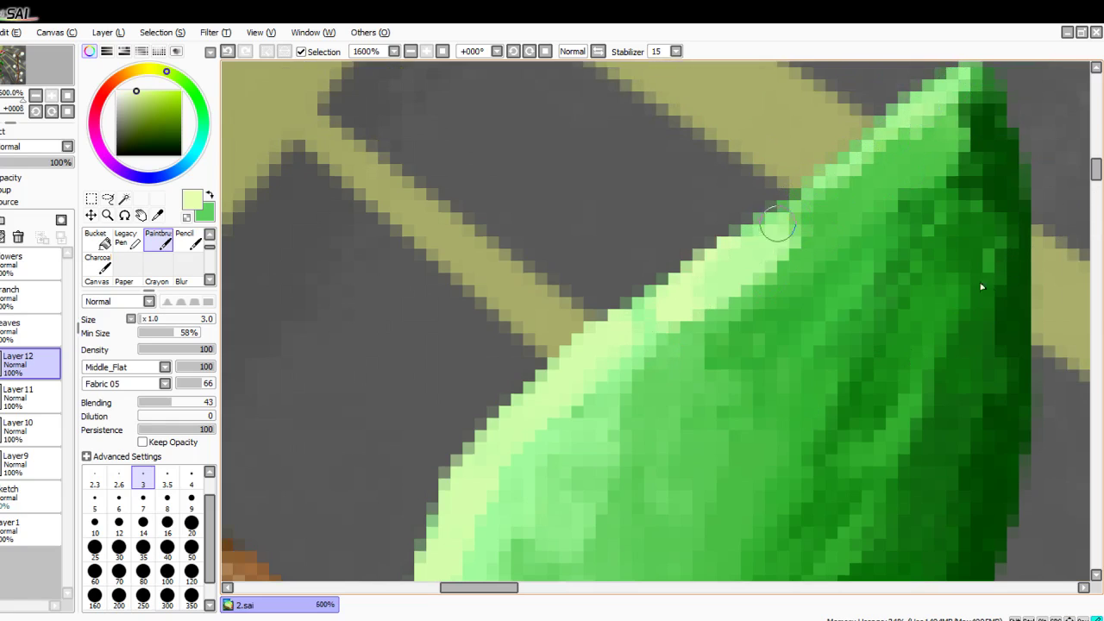
scroll(518, 419, down, 4)
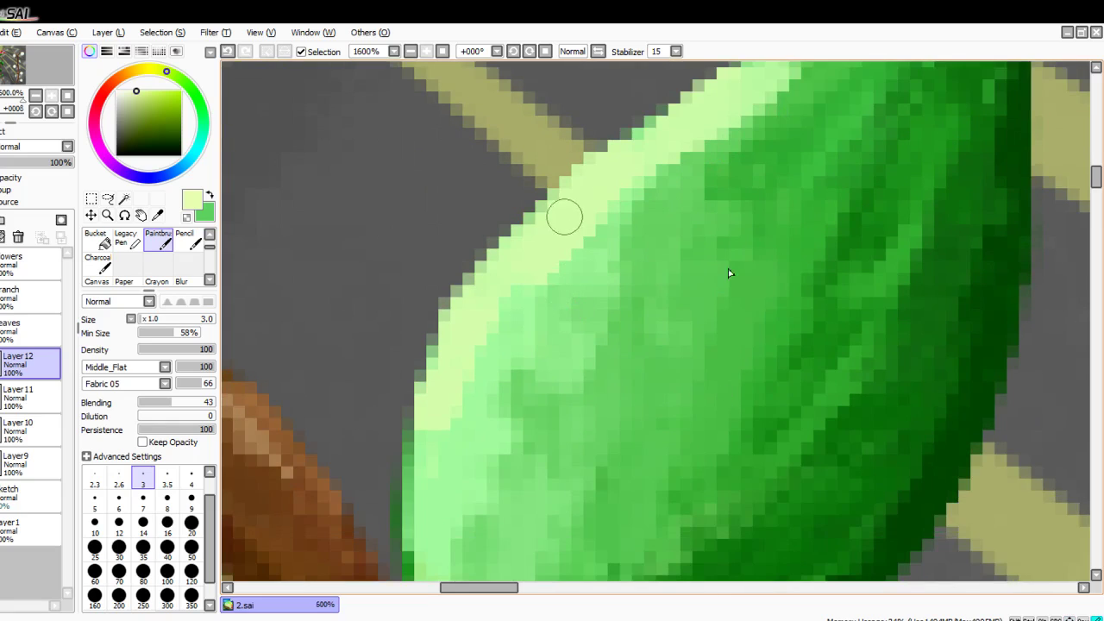
mouse_move(565, 216)
mouse_down()
mouse_move(501, 285)
mouse_move(429, 463)
mouse_move(418, 552)
mouse_up()
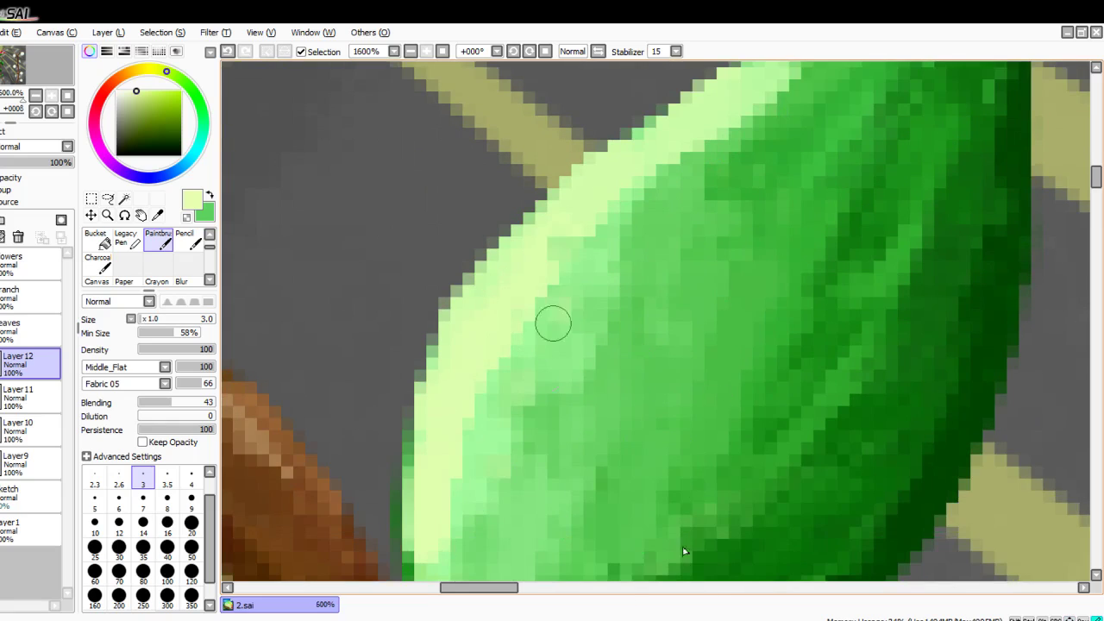
Step: Dab pale yellow-green patches inside the leaf's light left side, beside the edge highlight
mouse_move(553, 323)
mouse_down()
mouse_move(582, 262)
mouse_move(480, 451)
mouse_move(506, 466)
mouse_move(668, 207)
mouse_up()
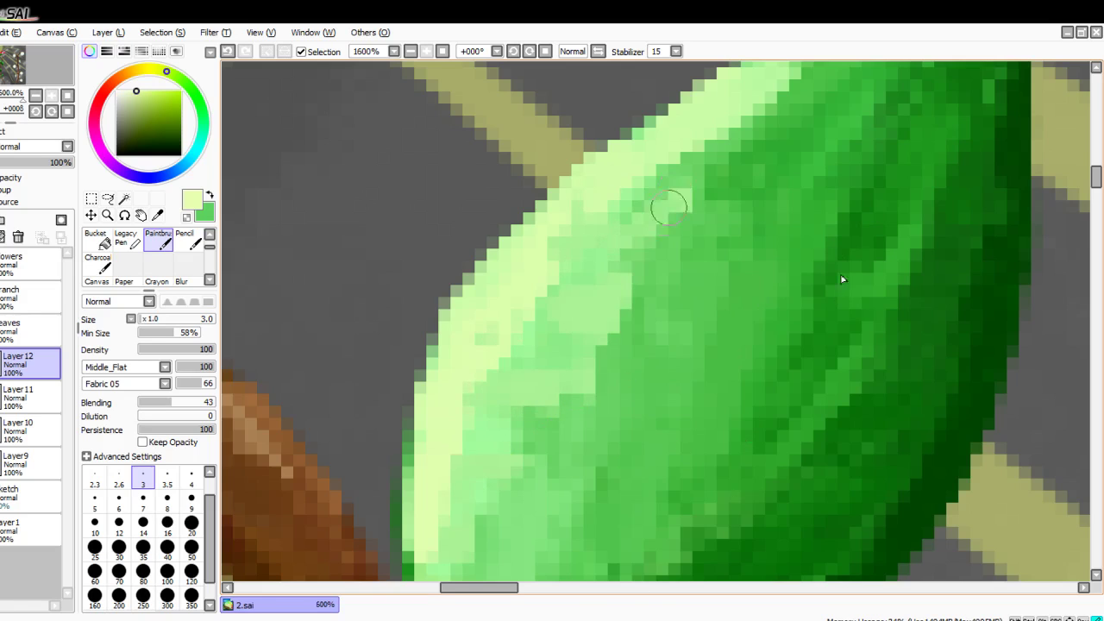
mouse_move(590, 323)
mouse_down()
mouse_move(548, 399)
mouse_move(528, 473)
mouse_up()
drag(525, 350, 485, 565)
scroll(716, 530, down, 10)
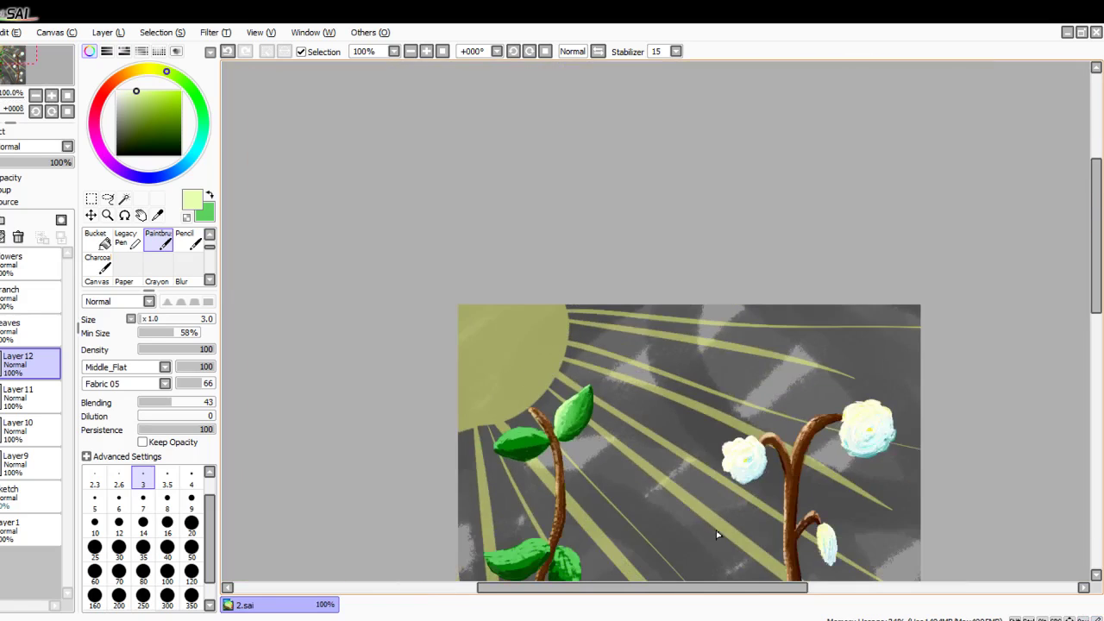
scroll(570, 405, up, 7)
mouse_move(581, 402)
mouse_down()
mouse_move(585, 515)
mouse_move(537, 436)
mouse_move(647, 279)
mouse_move(719, 227)
mouse_move(661, 494)
mouse_up()
scroll(595, 492, down, 6)
Step: Sample a light green from the leaf and brush it over the yellowish patches inside the highlight
scroll(646, 452, up, 3)
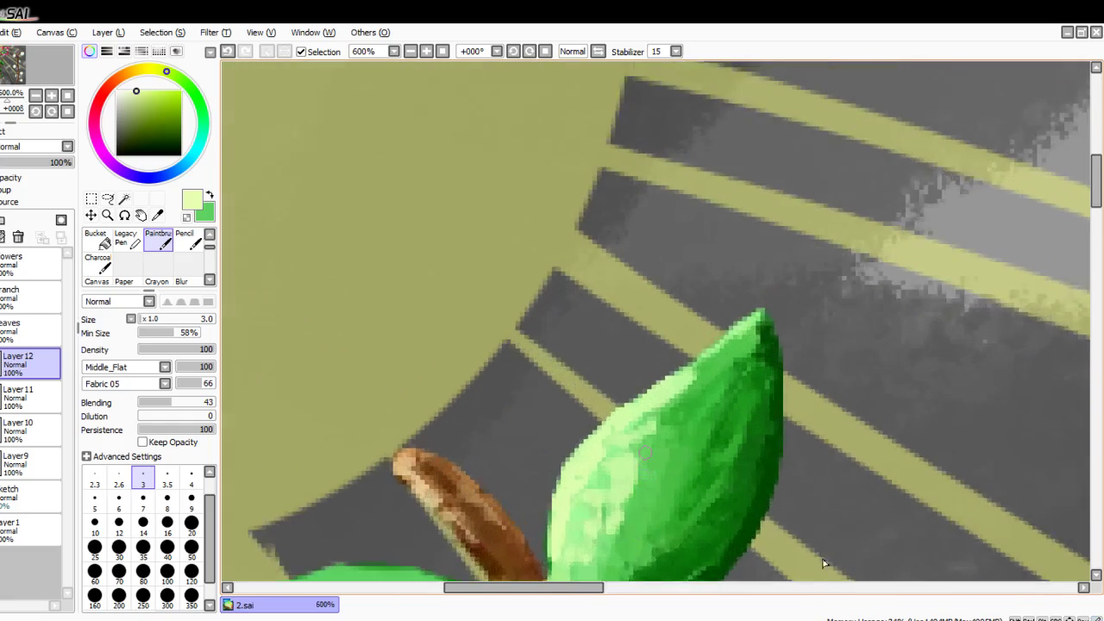
scroll(645, 453, up, 1)
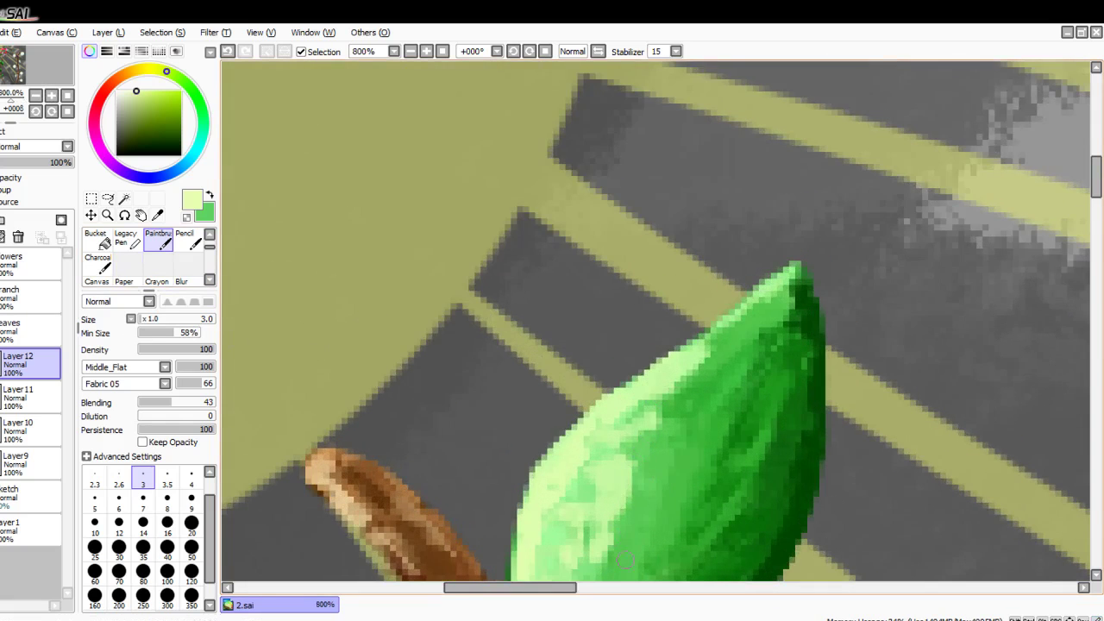
alt+click(552, 537)
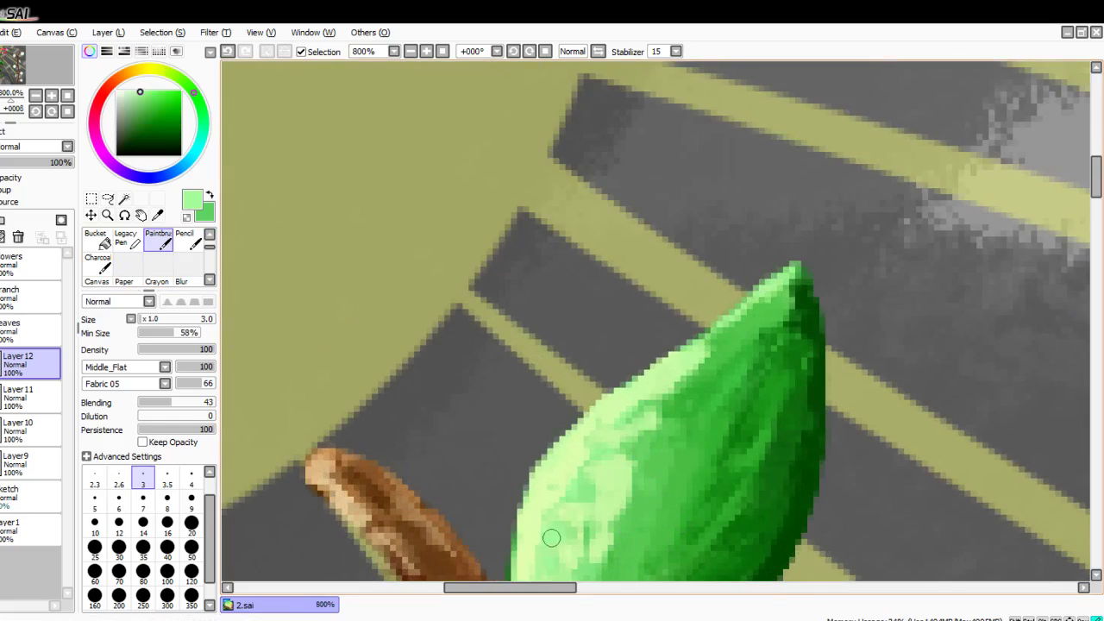
mouse_move(595, 524)
mouse_down()
mouse_move(614, 555)
mouse_move(609, 356)
mouse_up()
Step: Sample a medium green and brush it down over the inner yellowish patches on the leaf's light side
alt+click(643, 502)
scroll(609, 376, up, 2)
drag(648, 207, 614, 347)
drag(637, 183, 595, 411)
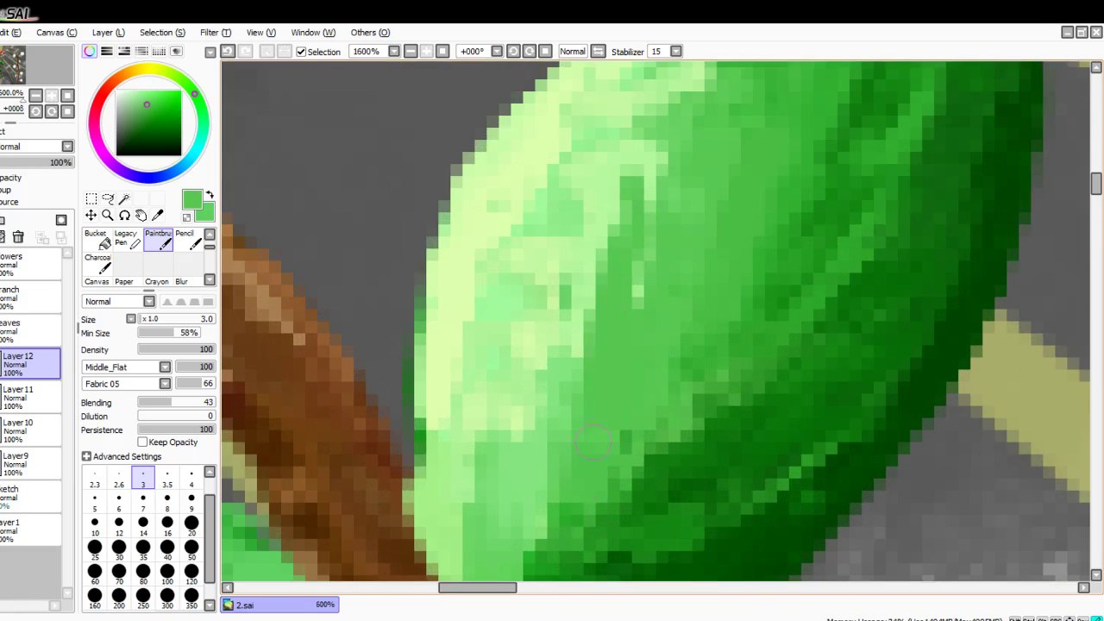
drag(587, 229, 565, 438)
drag(547, 248, 525, 362)
Step: Sample a pale green from the highlight and brush it down the leaf's light side to the base
alt+click(550, 285)
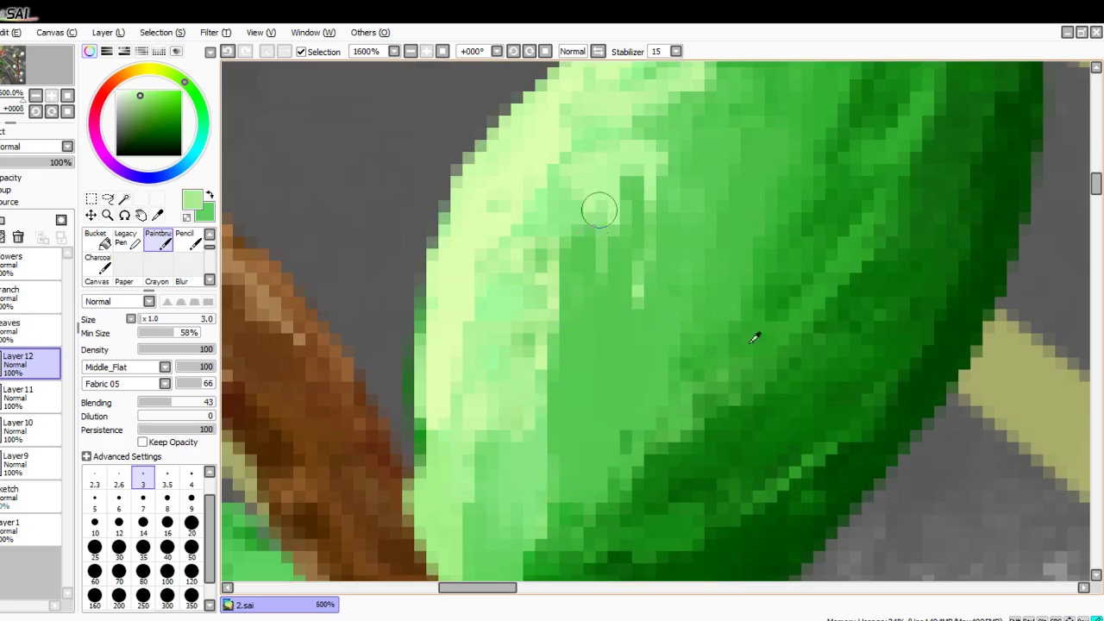
alt+click(581, 164)
mouse_move(565, 250)
mouse_down()
mouse_move(584, 164)
mouse_move(621, 147)
mouse_move(544, 488)
mouse_move(485, 570)
mouse_up()
Step: Sample a slightly darker green and streak it vertically through the pale green area to break up the highlight
alt+click(647, 255)
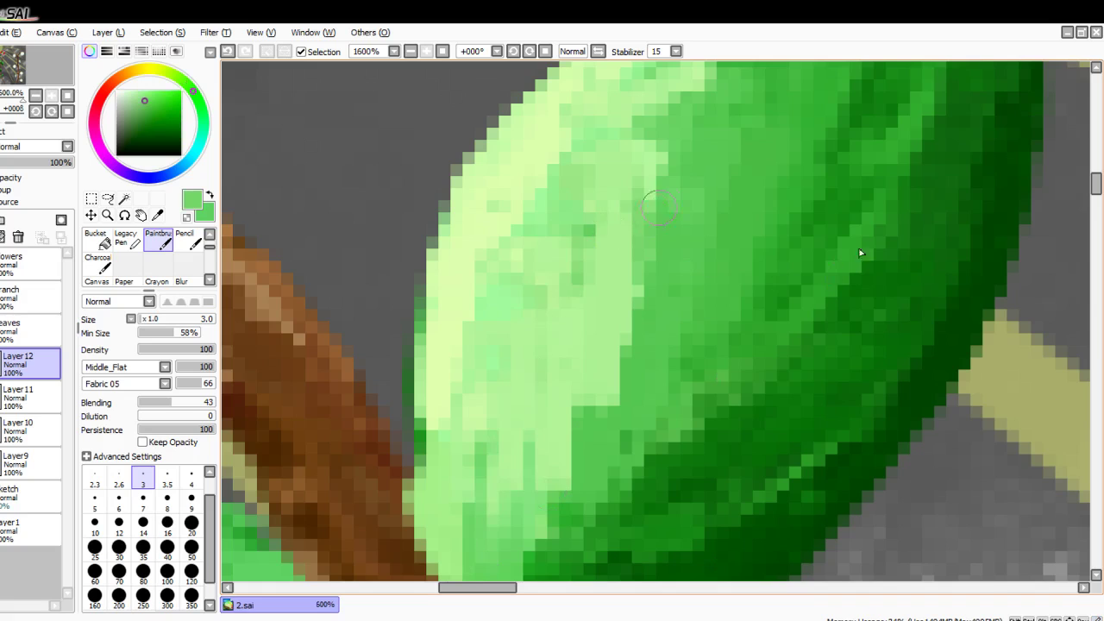
drag(631, 307, 590, 491)
drag(616, 234, 614, 164)
drag(583, 327, 569, 470)
drag(536, 328, 521, 508)
click(541, 254)
scroll(624, 319, down, 4)
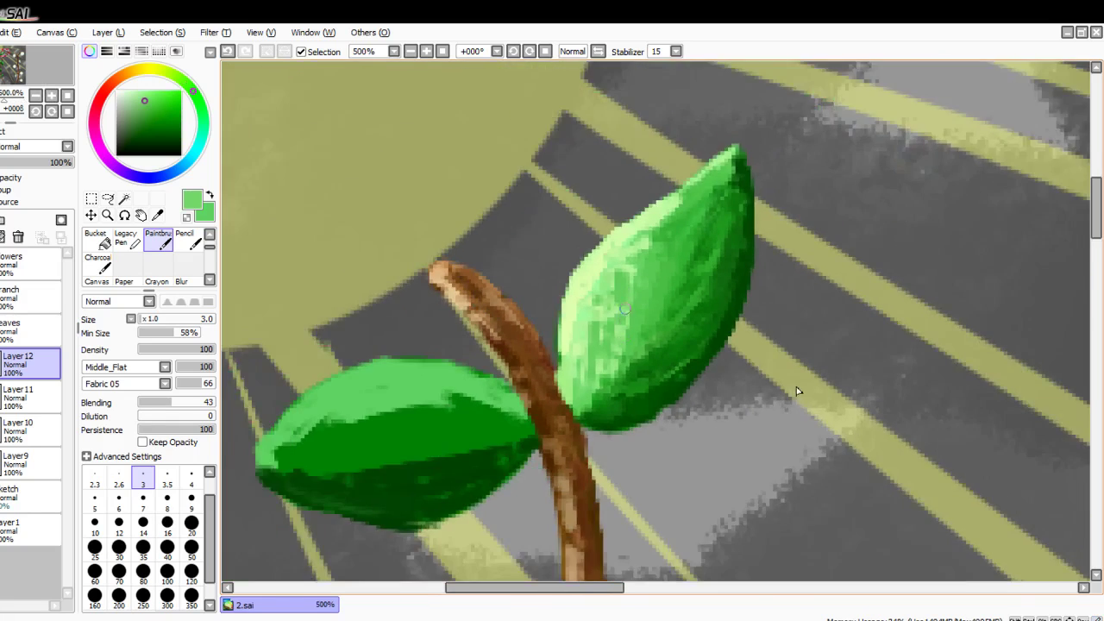
Step: Set the brush size to 5 and brush medium green down over the pale patches inside the leaf's highlight
scroll(616, 308, up, 3)
click(95, 502)
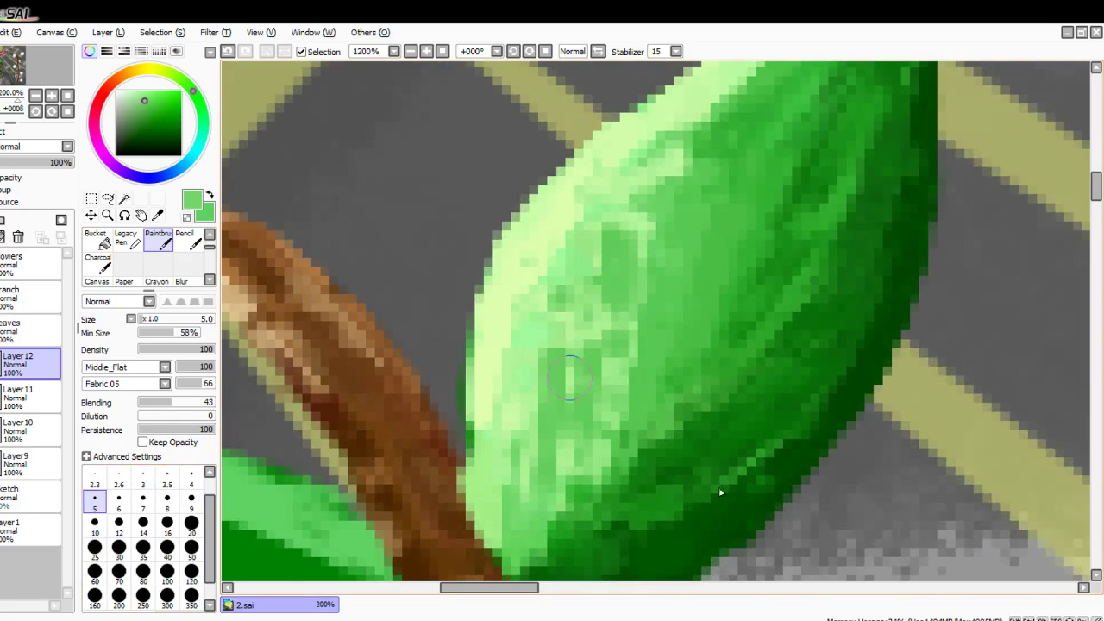
drag(645, 234, 653, 311)
drag(621, 269, 611, 473)
drag(642, 220, 623, 309)
drag(600, 302, 561, 446)
mouse_move(570, 328)
mouse_down()
mouse_move(617, 193)
mouse_move(677, 162)
mouse_up()
drag(546, 436, 547, 473)
drag(537, 379, 524, 488)
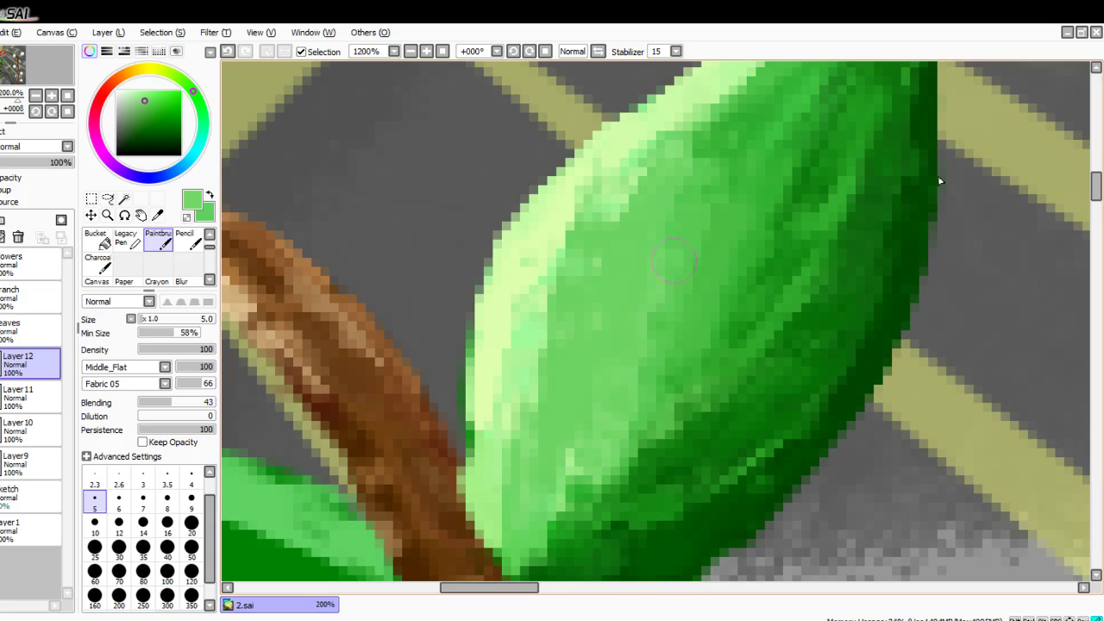
Step: Sample a pale green from the leaf and brush it along the inner border of the yellowish highlight
scroll(599, 339, down, 6)
scroll(600, 330, up, 5)
right_click(552, 321)
mouse_move(554, 317)
mouse_down()
mouse_move(552, 288)
mouse_move(641, 195)
mouse_up()
drag(581, 241, 533, 382)
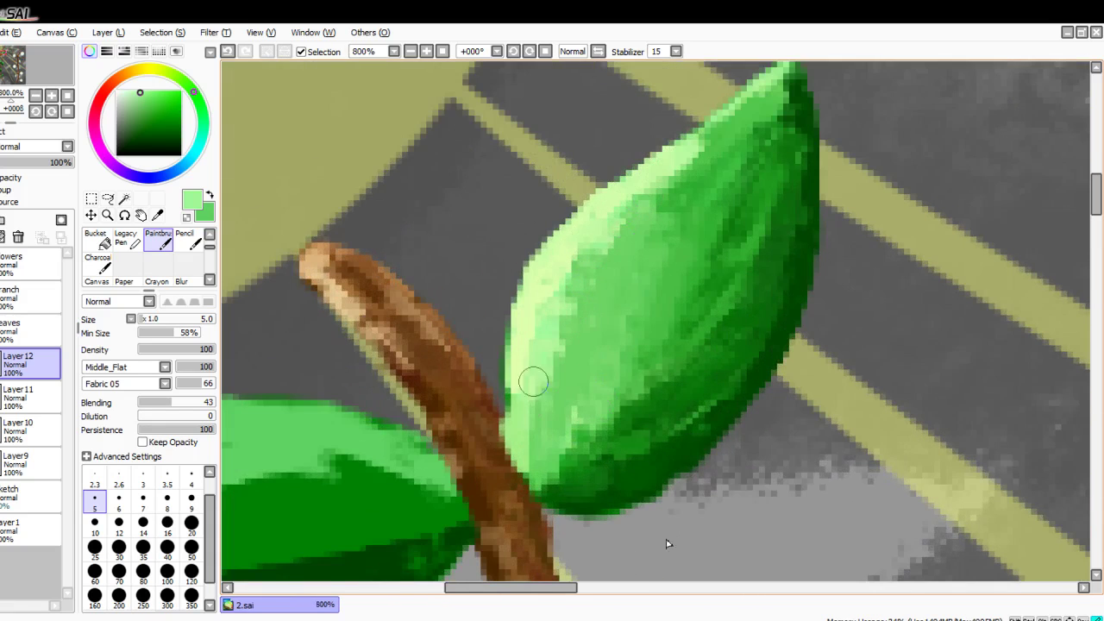
Step: Sample a medium green and blend it along the highlight's inner edge from the leaf's middle up toward its tip
right_click(598, 289)
drag(601, 247, 548, 385)
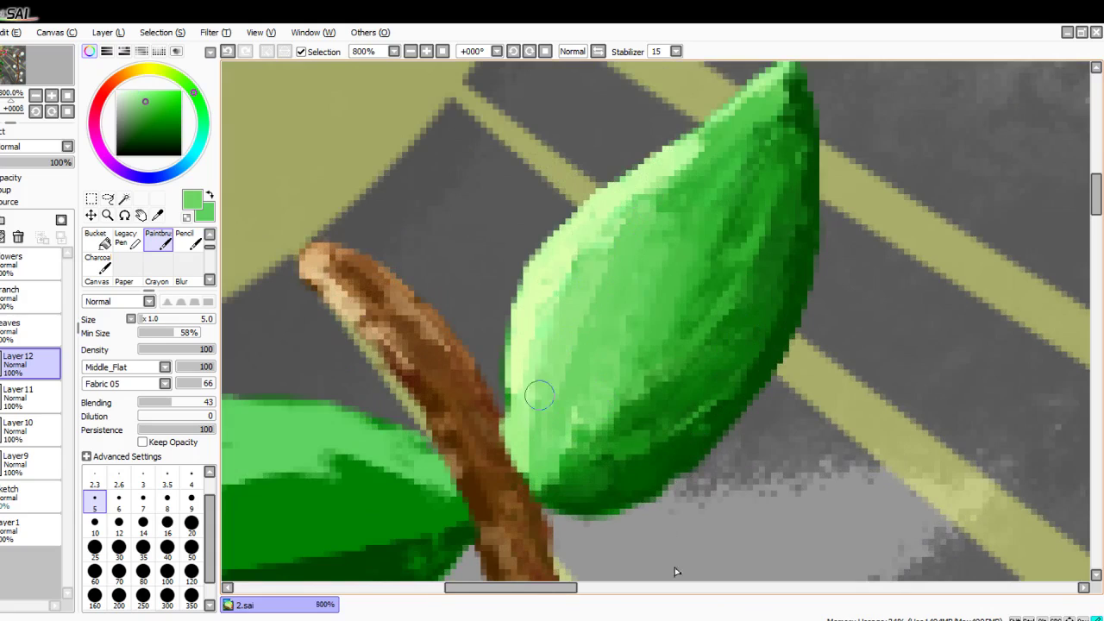
mouse_move(600, 297)
mouse_down()
mouse_move(637, 222)
mouse_move(590, 249)
mouse_up()
drag(552, 319, 599, 246)
drag(574, 267, 683, 180)
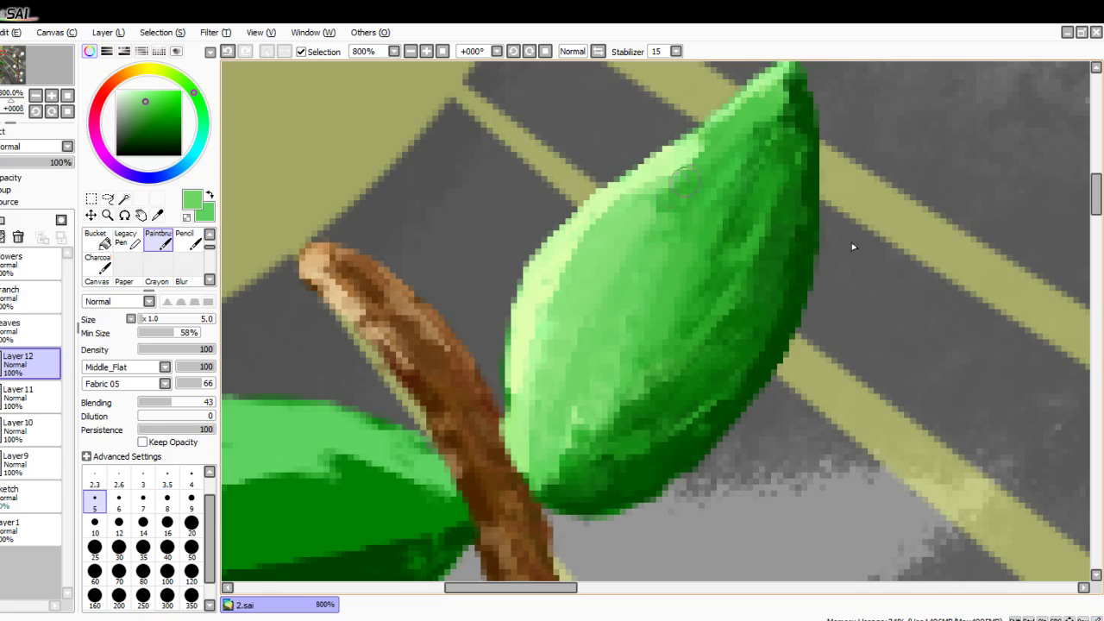
drag(604, 263, 566, 327)
drag(617, 285, 591, 342)
drag(654, 221, 702, 170)
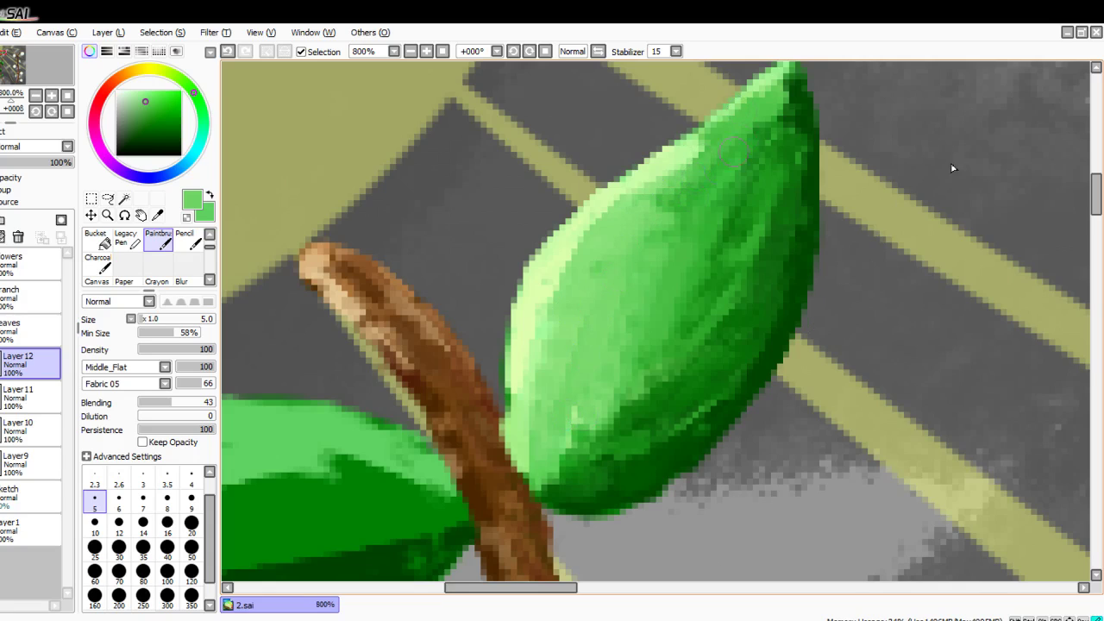
Step: Sample medium and light greens near the leaf's base and blend the light area beside the branch
alt+click(554, 485)
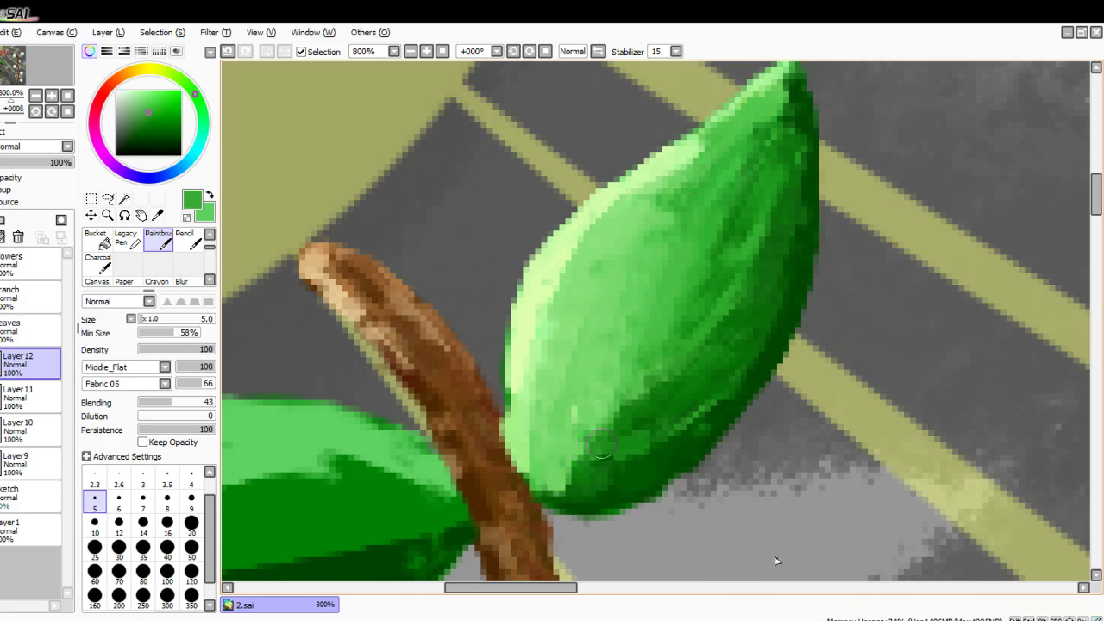
alt+click(584, 449)
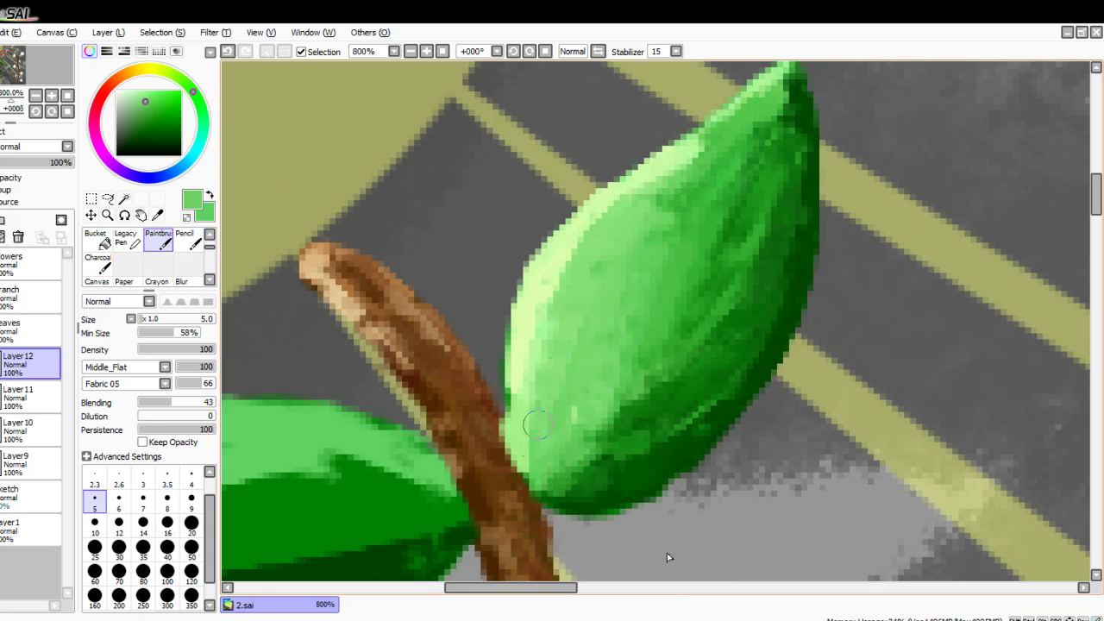
scroll(534, 423, down, 2)
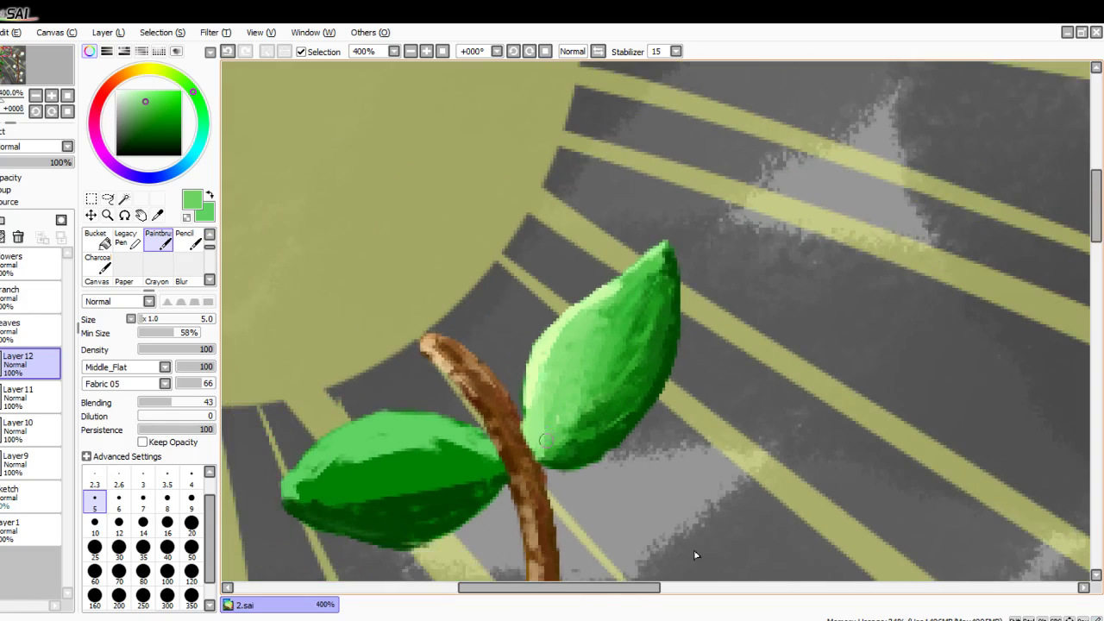
scroll(545, 440, up, 2)
alt+click(547, 431)
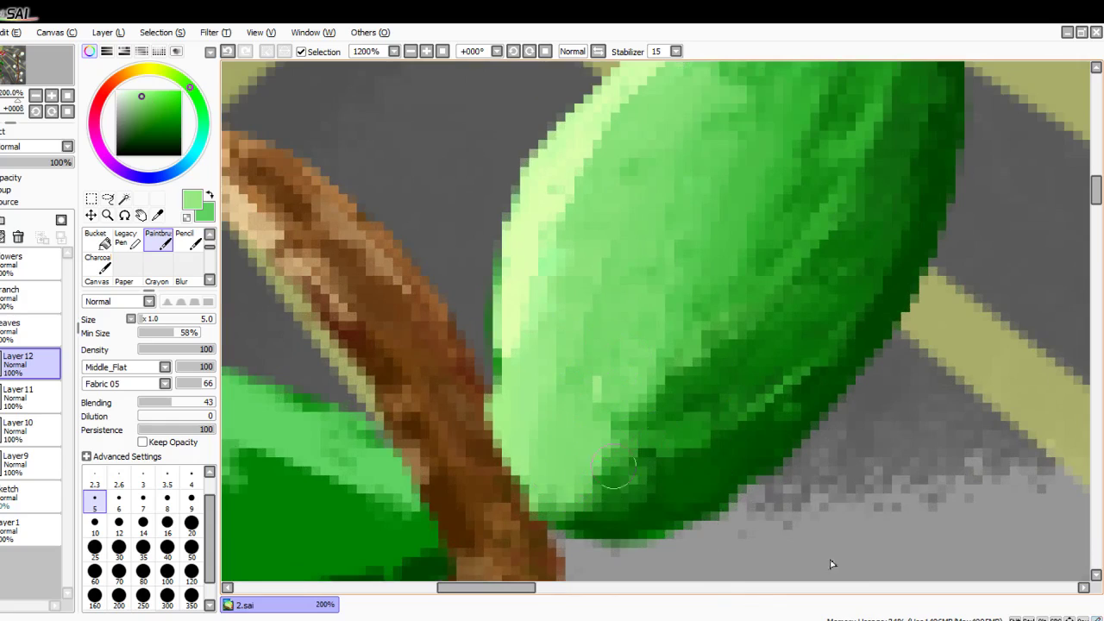
Step: Sample a dark green and extend the shading across the leaf's base toward the branch
alt+click(618, 468)
drag(636, 518, 572, 492)
drag(647, 450, 579, 482)
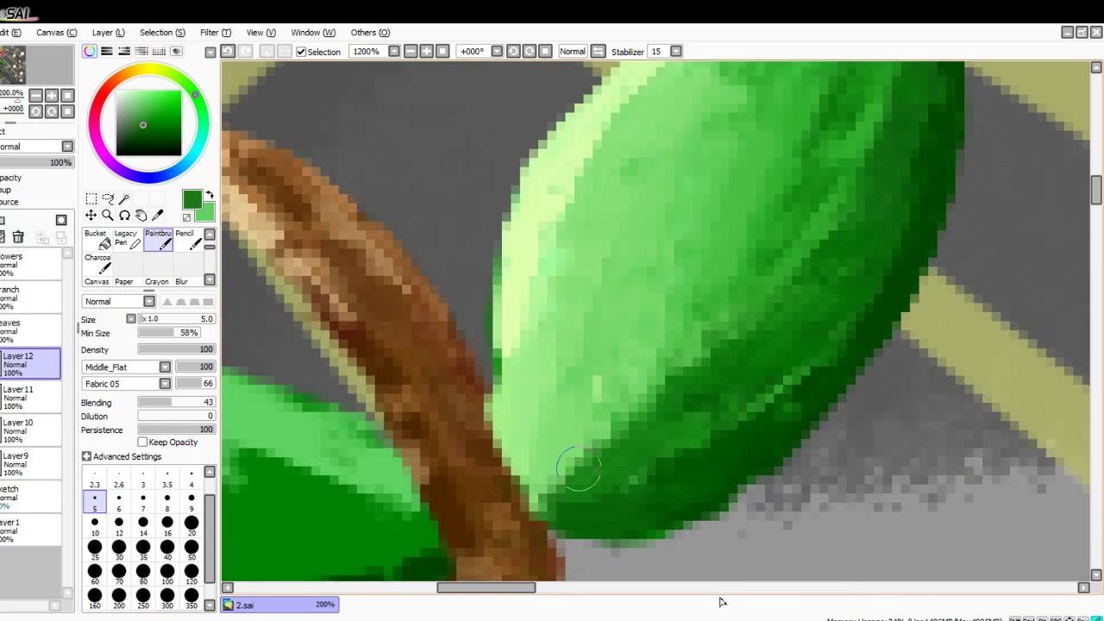
scroll(788, 405, down, 5)
scroll(788, 441, up, 4)
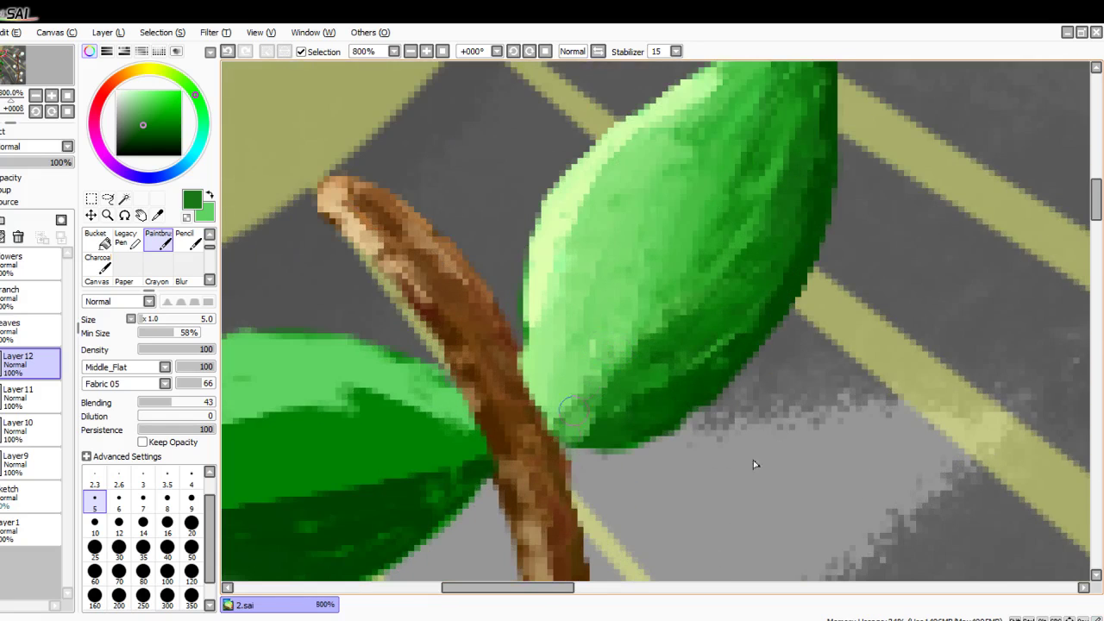
scroll(753, 465, down, 1)
scroll(784, 443, up, 1)
Step: Try brushing dark green down the upper part of the leaf's light side
scroll(592, 348, down, 6)
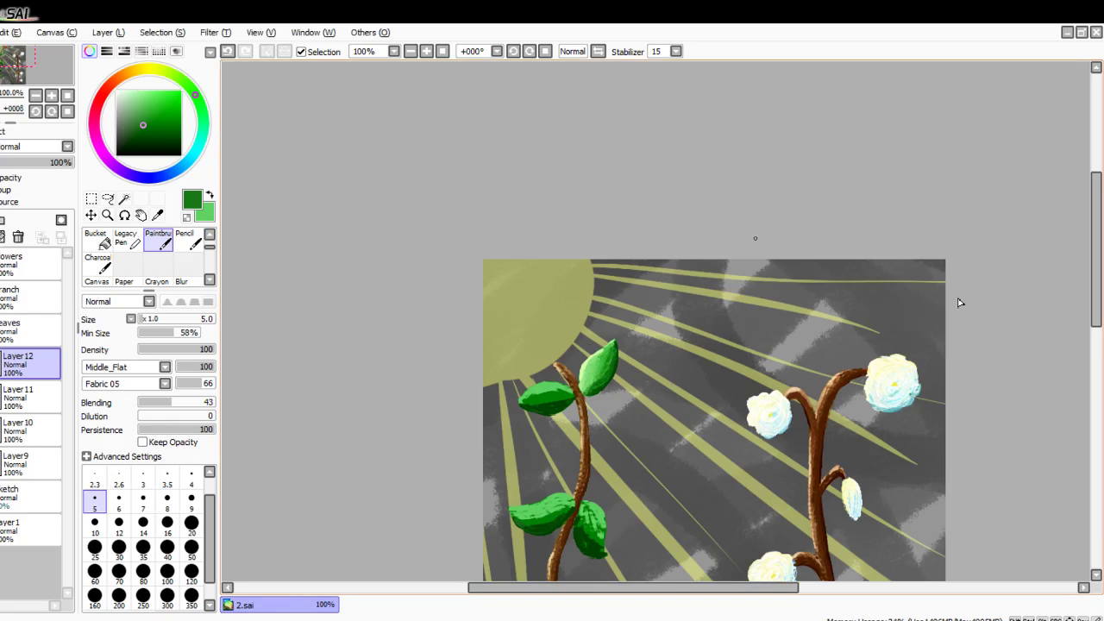
scroll(960, 302, down, 3)
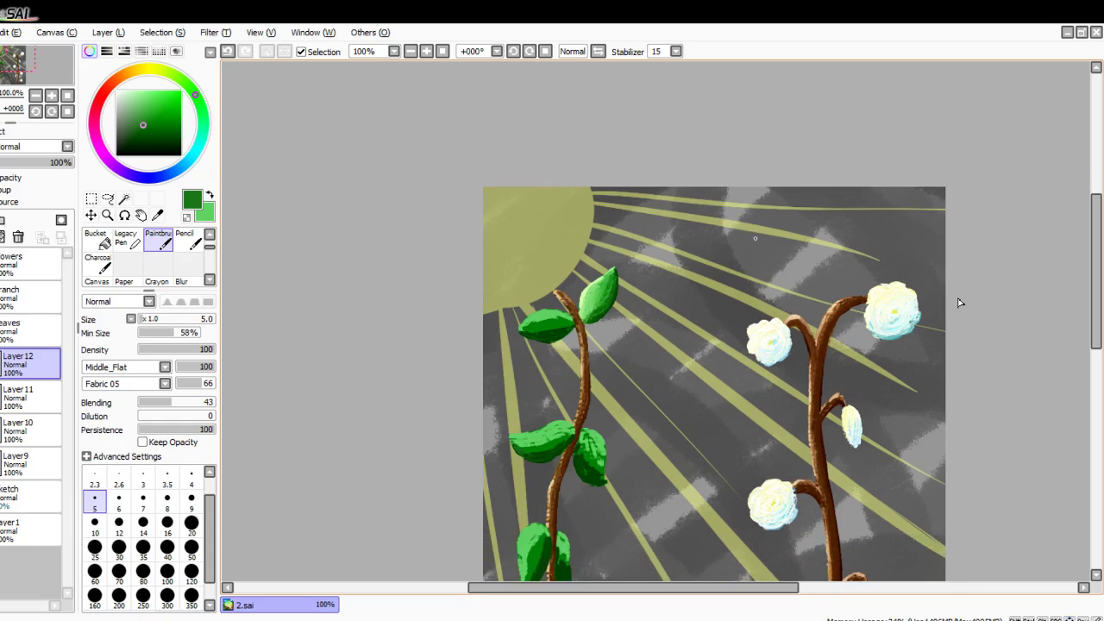
scroll(960, 302, down, 3)
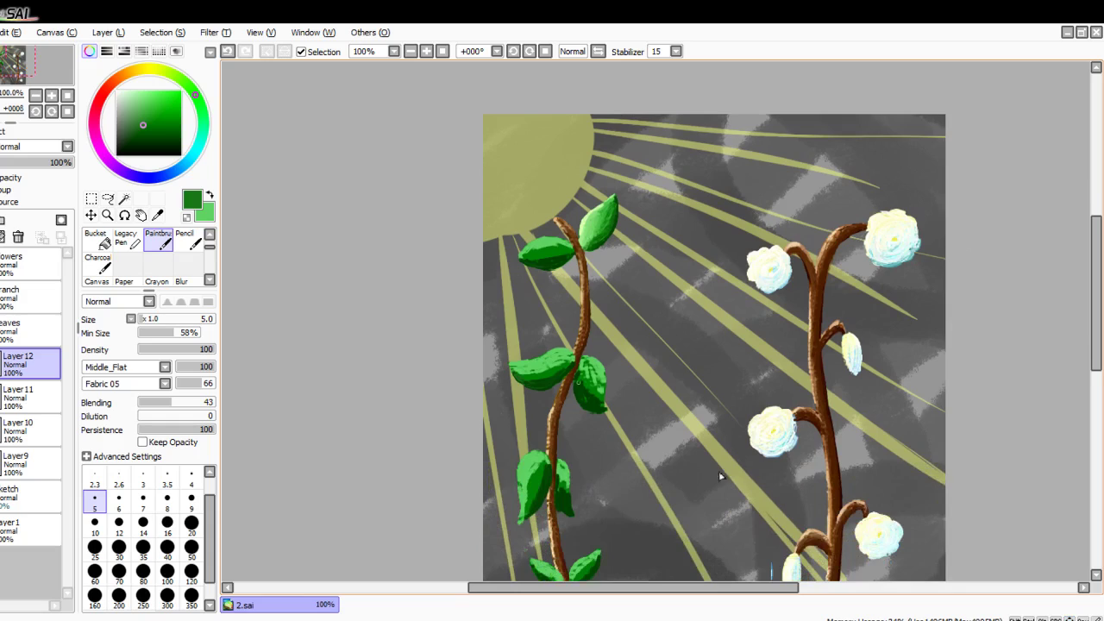
scroll(608, 240, up, 6)
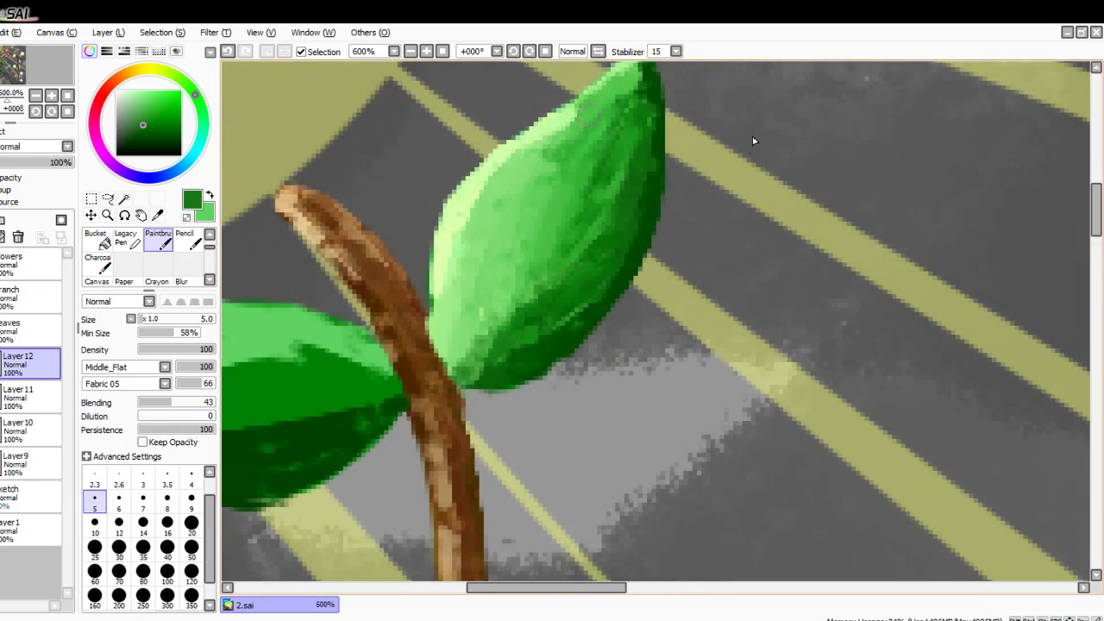
drag(565, 129, 507, 235)
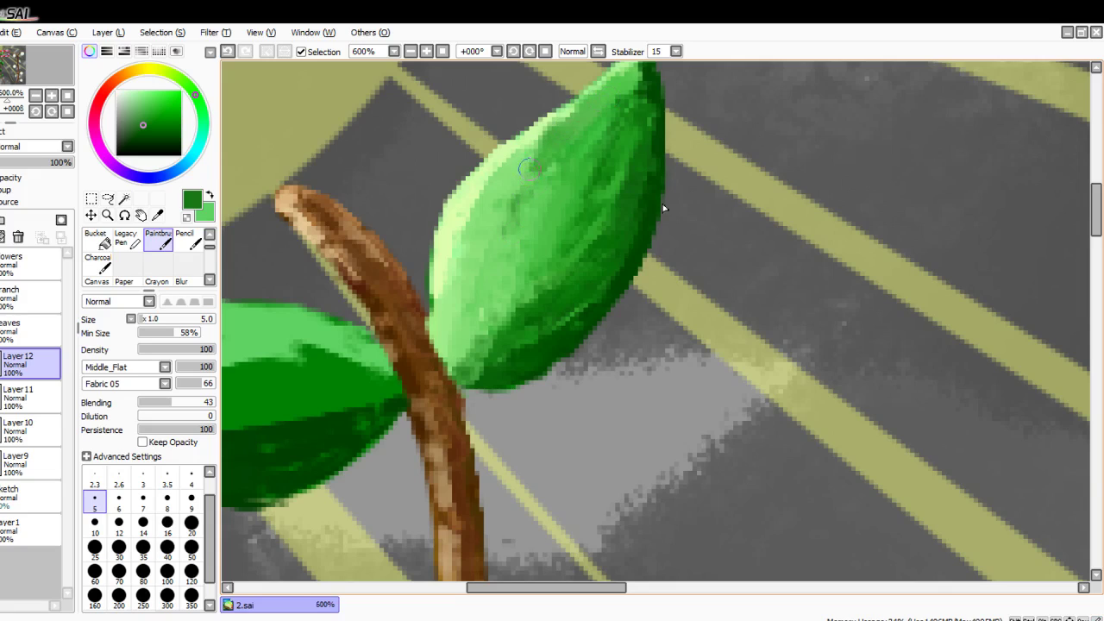
key(ctrl+z)
key(ctrl+z)
key(ctrl+z)
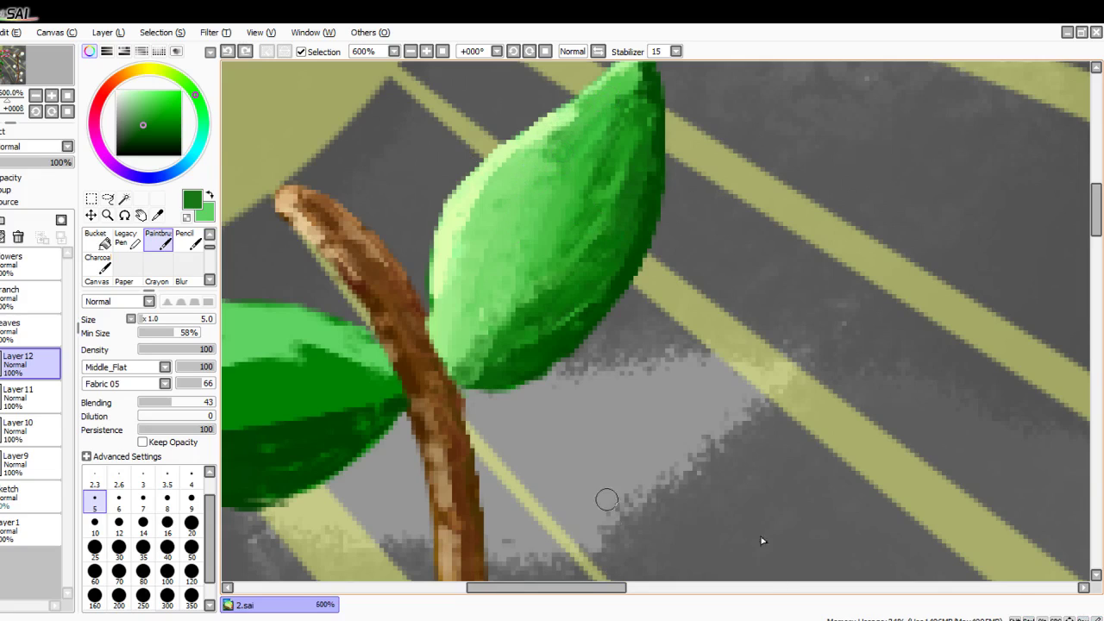
Step: Sample a light green from the leaf and brush it down the midtones toward the base
right_click(533, 169)
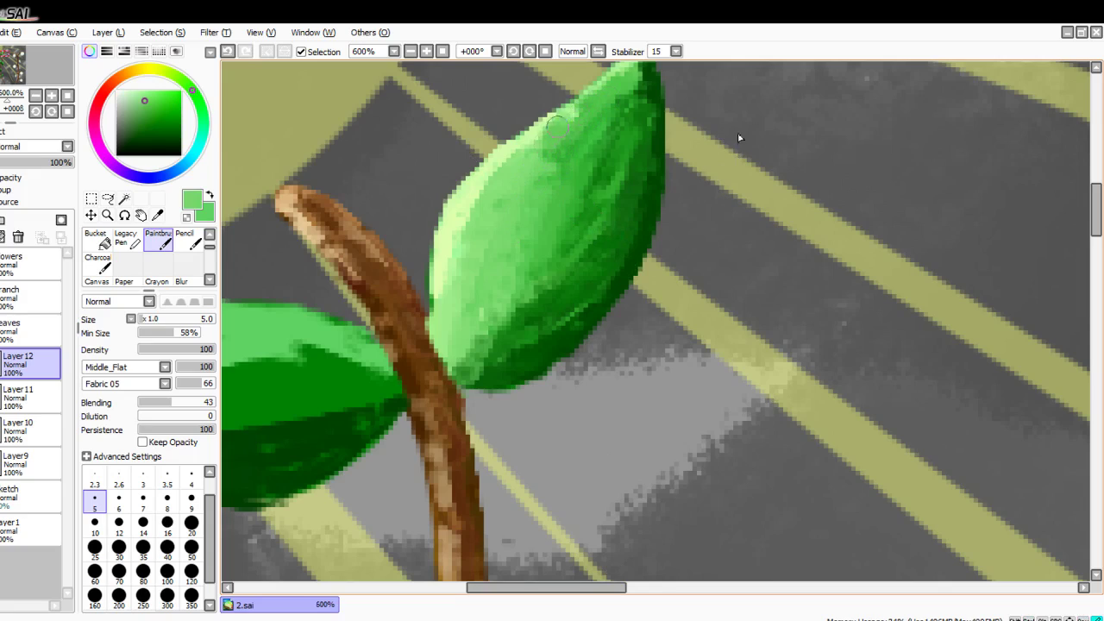
drag(548, 206, 515, 323)
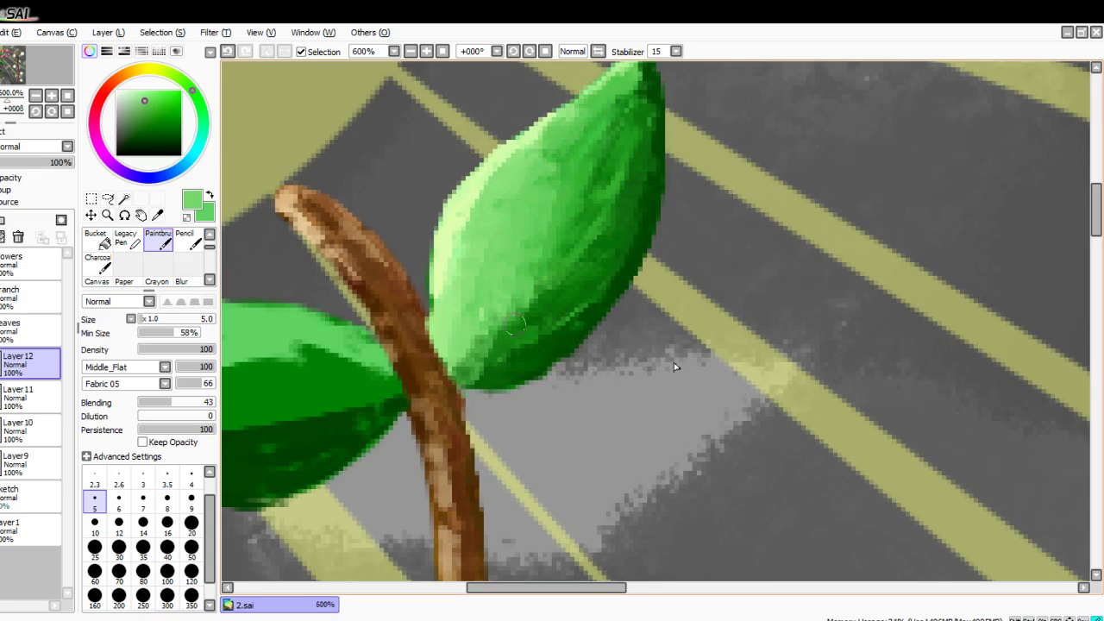
drag(566, 244, 487, 350)
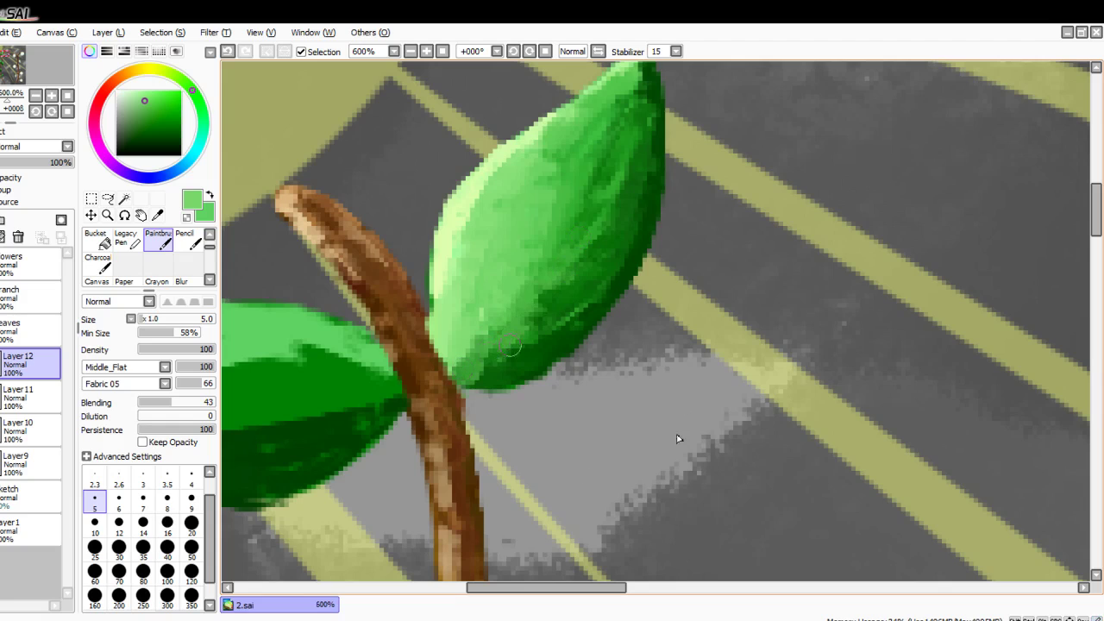
scroll(681, 434, down, 7)
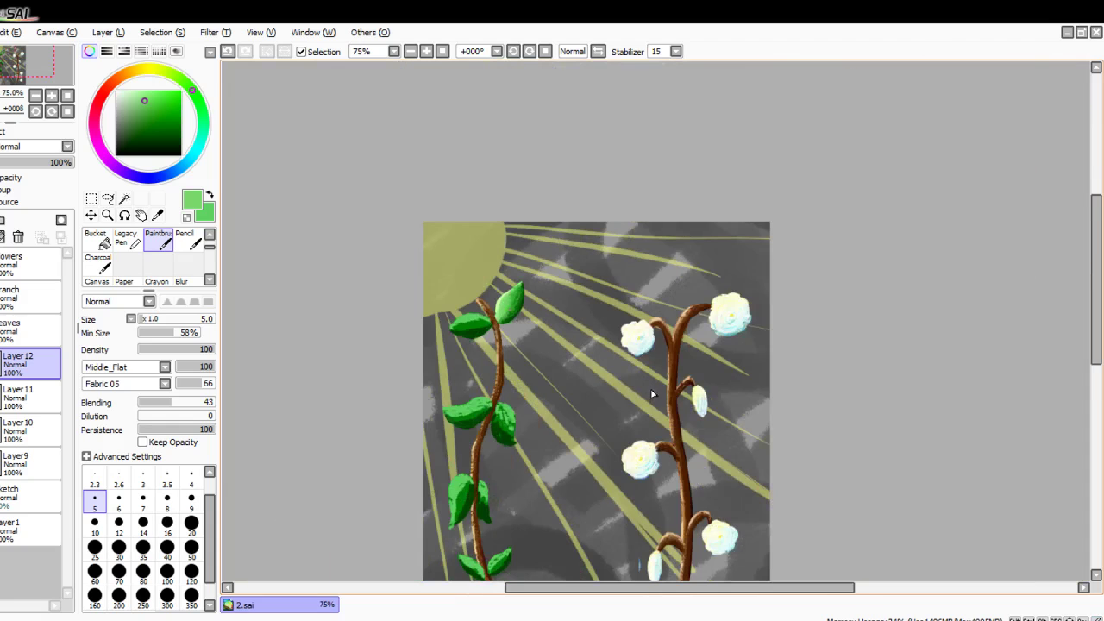
scroll(655, 431, down, 3)
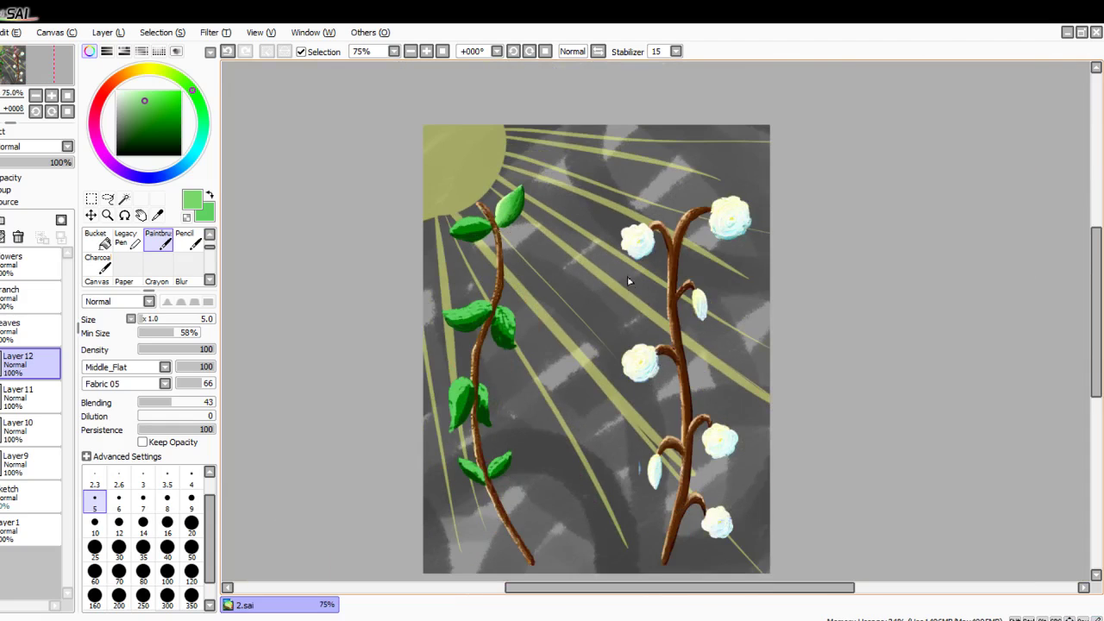
Step: Brush long light green strokes down the leaf's center to blend the highlight into the midtones
scroll(629, 282, up, 7)
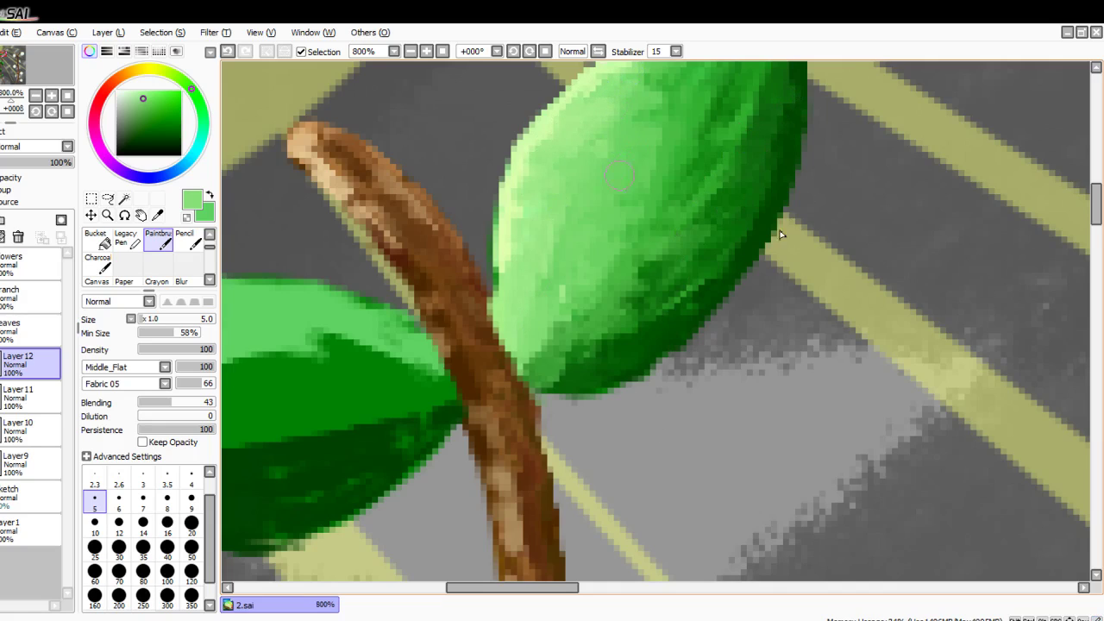
scroll(620, 176, up, 2)
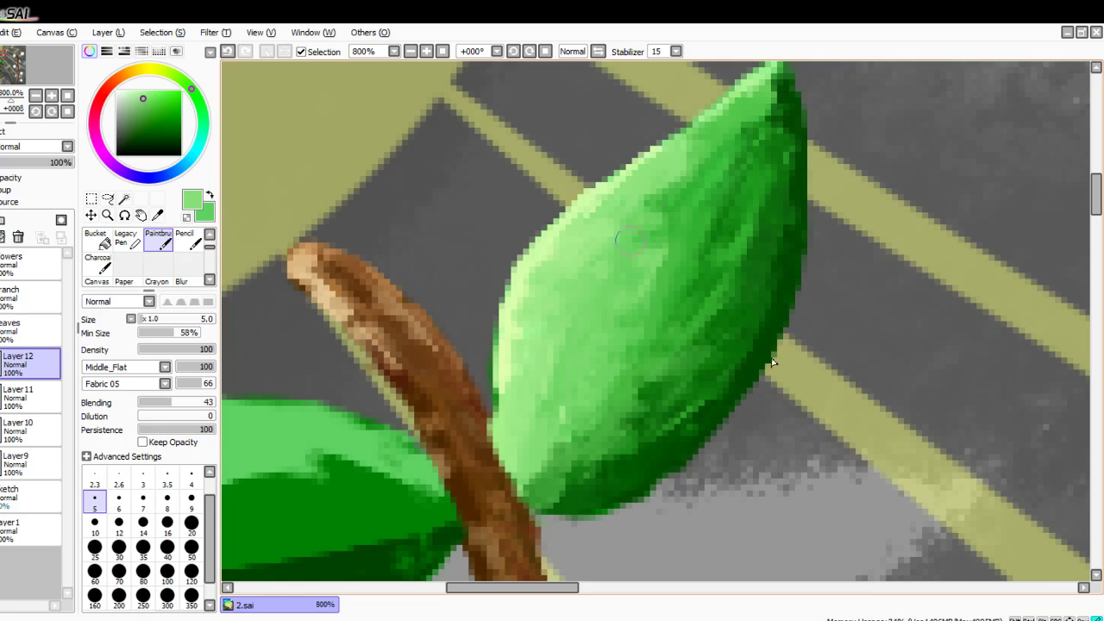
drag(640, 249, 589, 416)
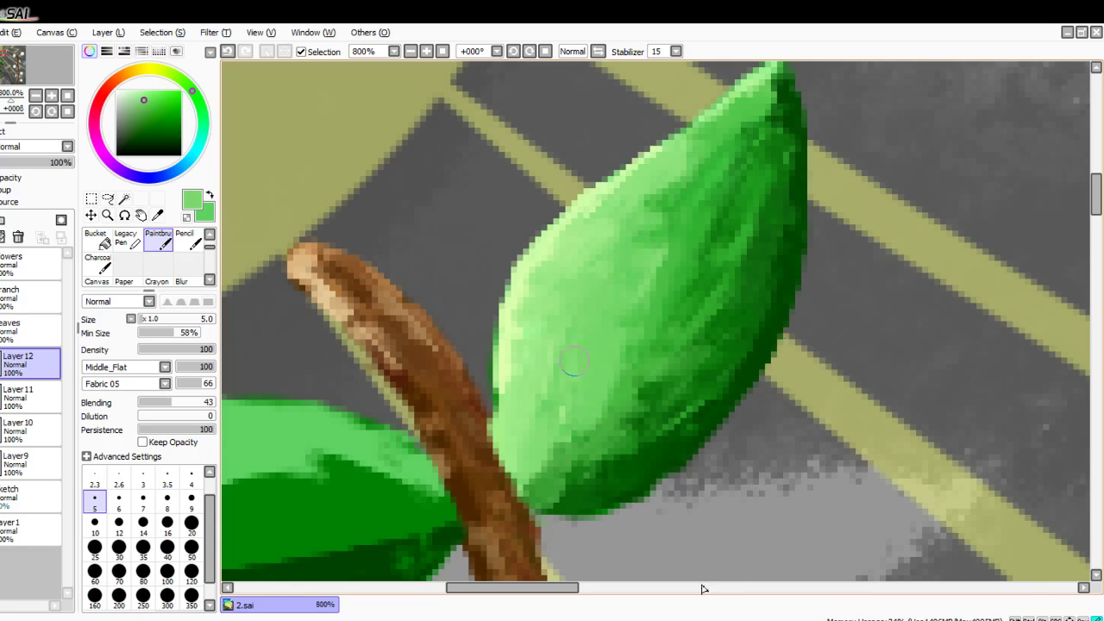
drag(667, 248, 623, 373)
drag(648, 207, 562, 428)
mouse_move(616, 328)
mouse_down()
mouse_move(580, 423)
mouse_move(600, 396)
mouse_up()
mouse_move(607, 268)
mouse_down()
mouse_move(587, 371)
mouse_move(535, 466)
mouse_up()
drag(614, 328, 616, 414)
drag(681, 192, 626, 384)
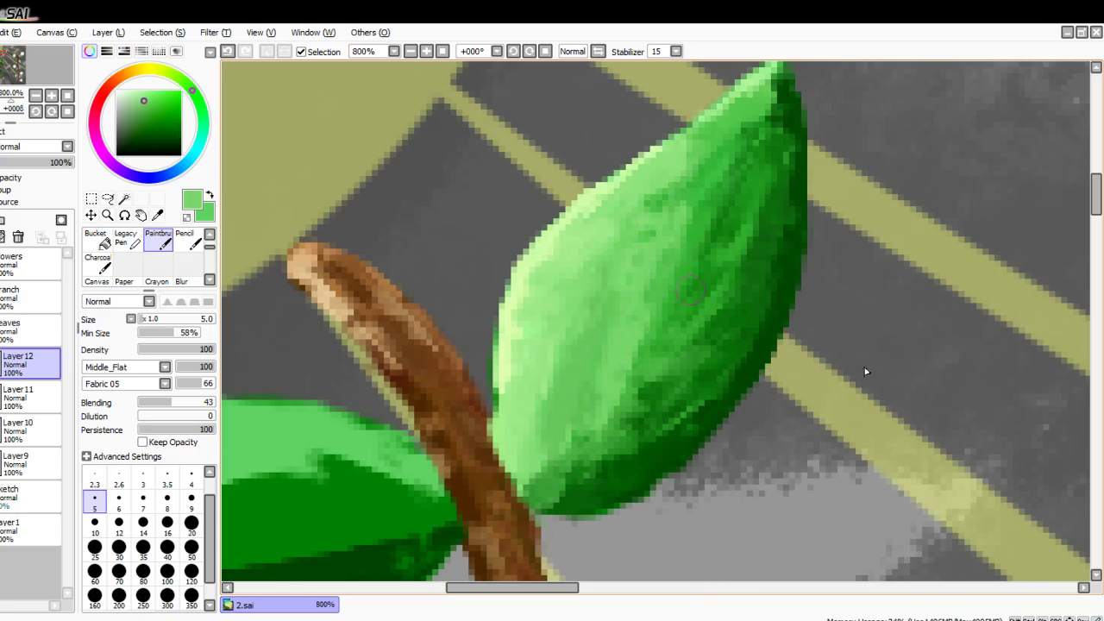
Step: Brush a darker medium green down the leaf's center and lower half to soften the transition into shadow
drag(690, 223, 666, 332)
drag(649, 250, 613, 401)
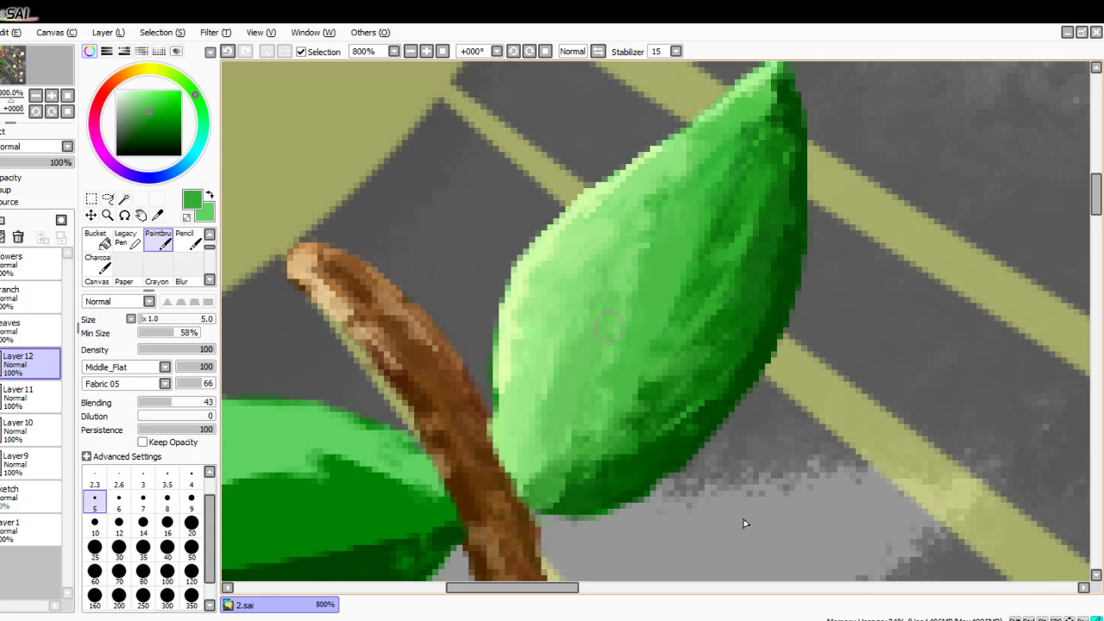
drag(604, 363, 579, 428)
drag(577, 402, 555, 452)
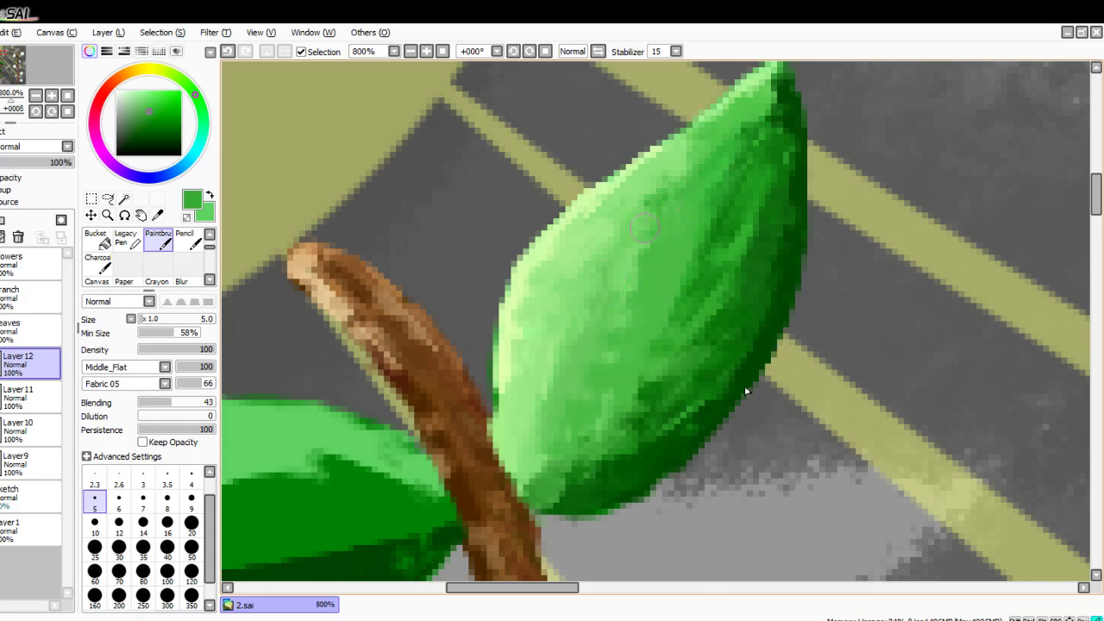
drag(643, 227, 515, 474)
drag(664, 359, 609, 410)
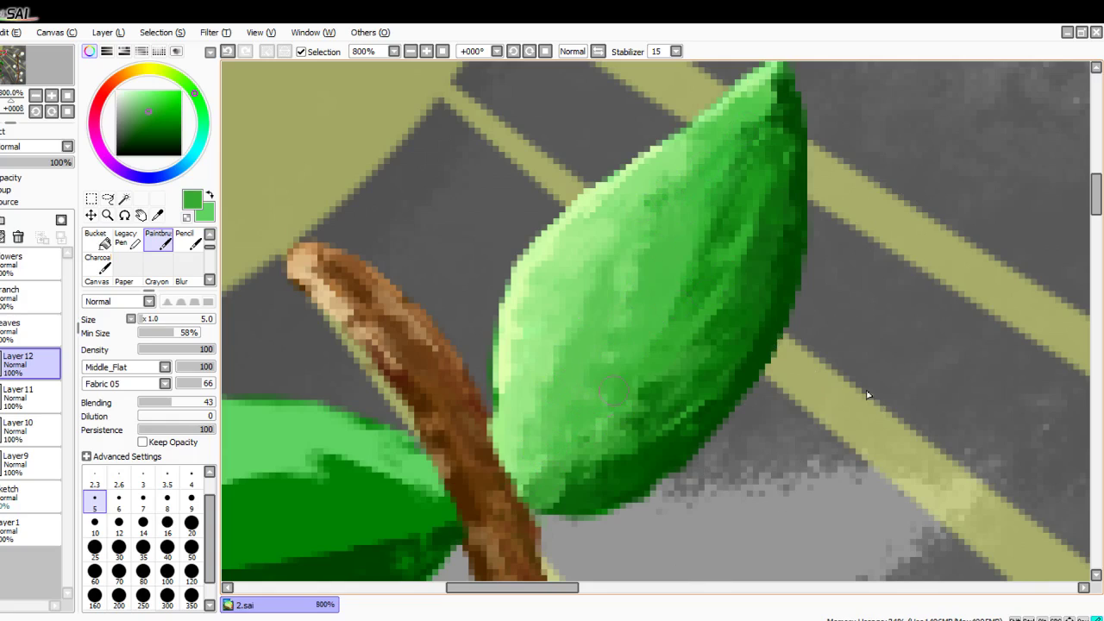
drag(678, 278, 597, 386)
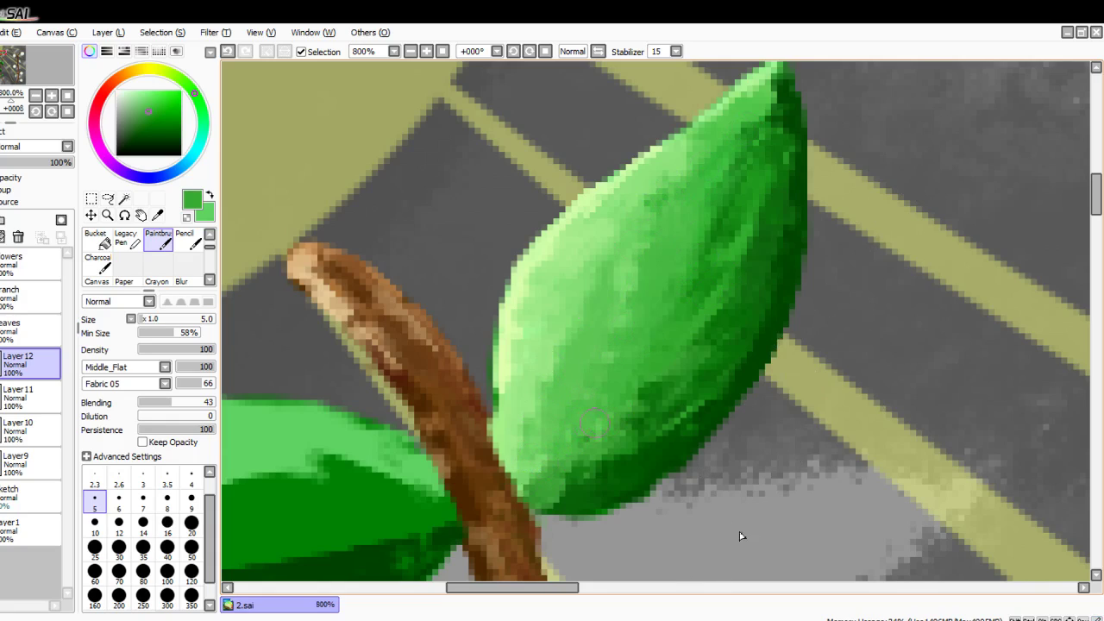
Step: Handwrite the note "Leaves R HARD" with a bright red 2 px Pencil across the sky beside the upright leaf
scroll(532, 372, down, 9)
scroll(509, 367, up, 4)
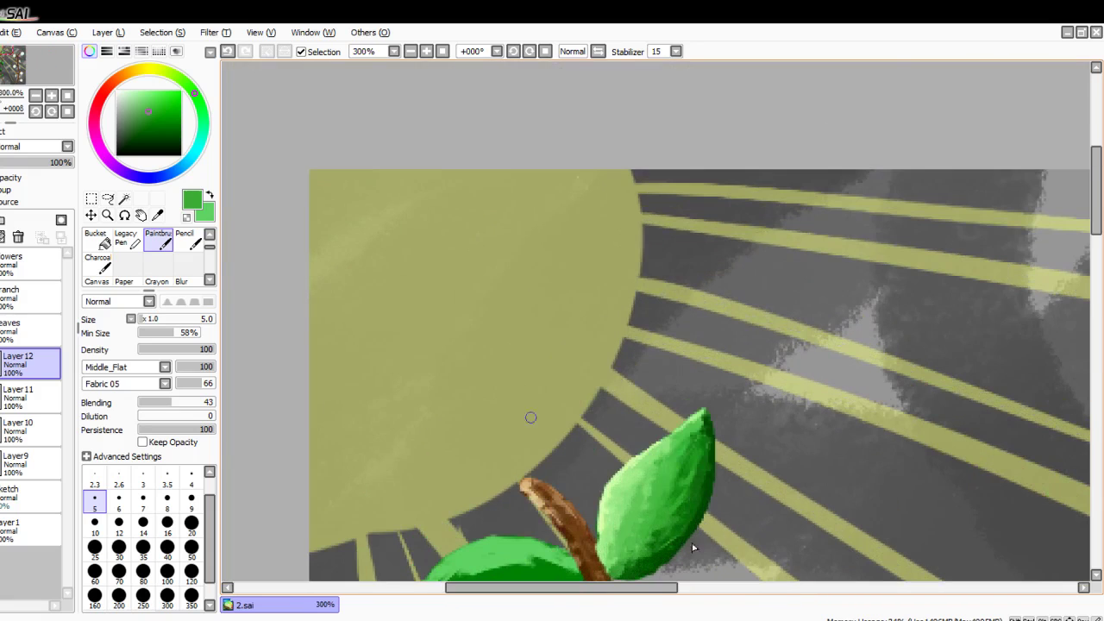
scroll(705, 531, down, 5)
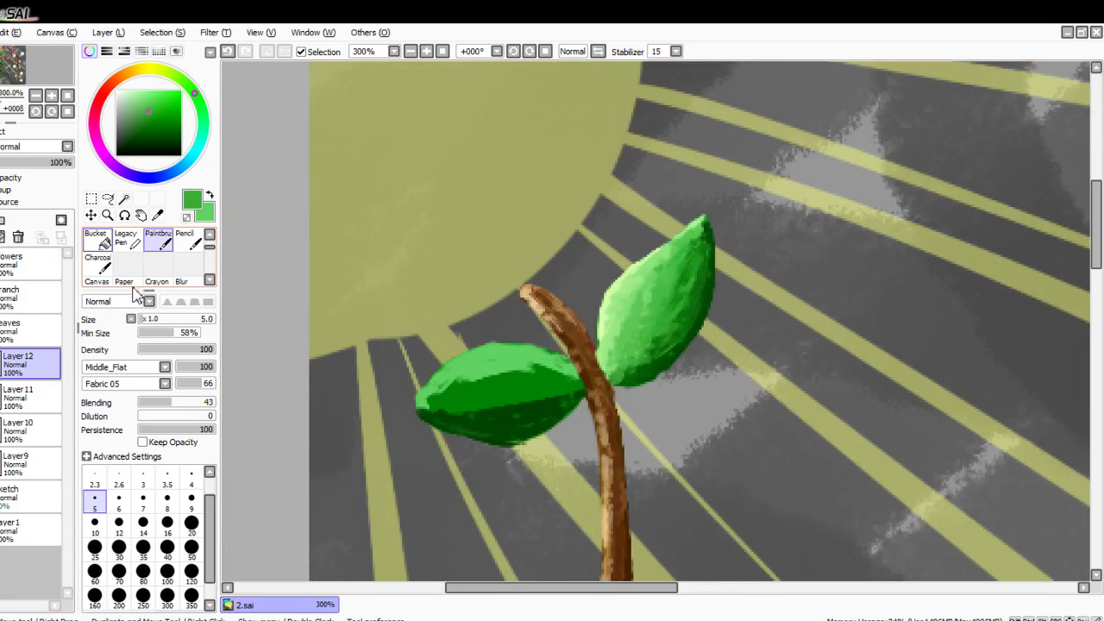
scroll(136, 280, up, 2)
click(97, 239)
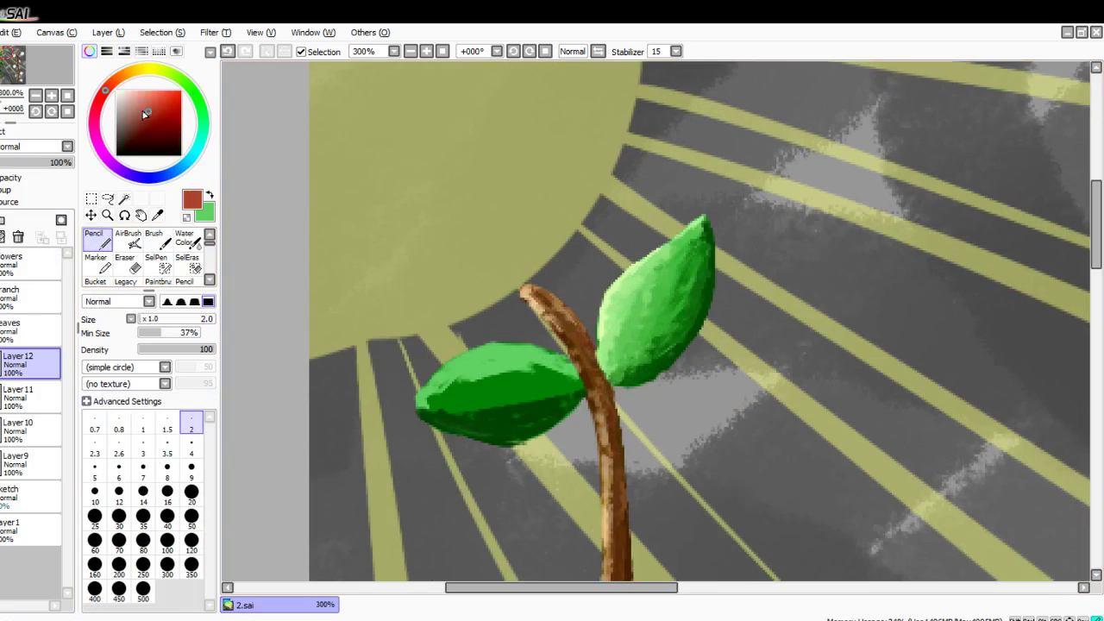
scroll(639, 354, down, 1)
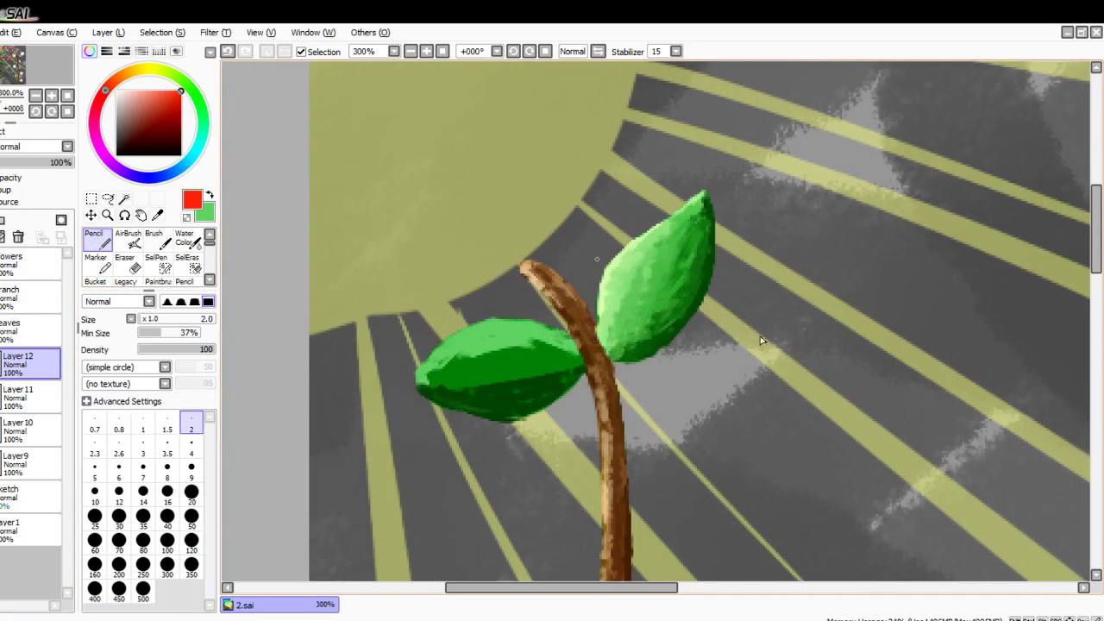
scroll(768, 319, right, 1)
key(Up)
key(Right)
key(Right)
key(Right)
key(Right)
key(Right)
key(Right)
key(Right)
key(Right)
key(Right)
key(Right)
key(Right)
key(Right)
key(Right)
key(Right)
key(Right)
key(Right)
key(Right)
key(Right)
key(Right)
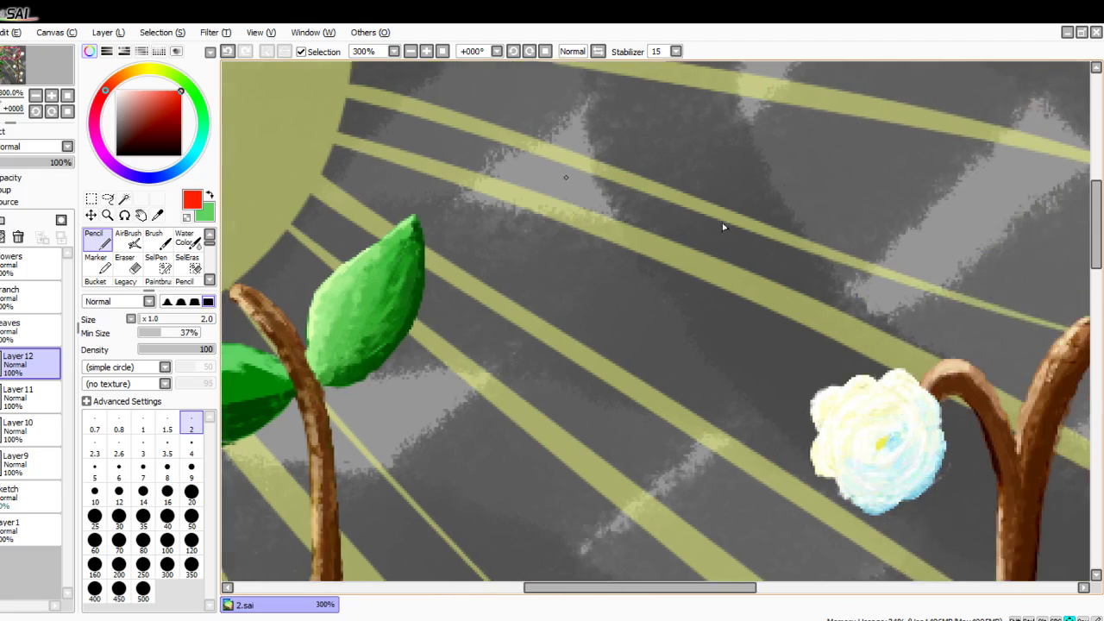
key(Up)
scroll(449, 353, up, 8)
scroll(472, 366, left, 4)
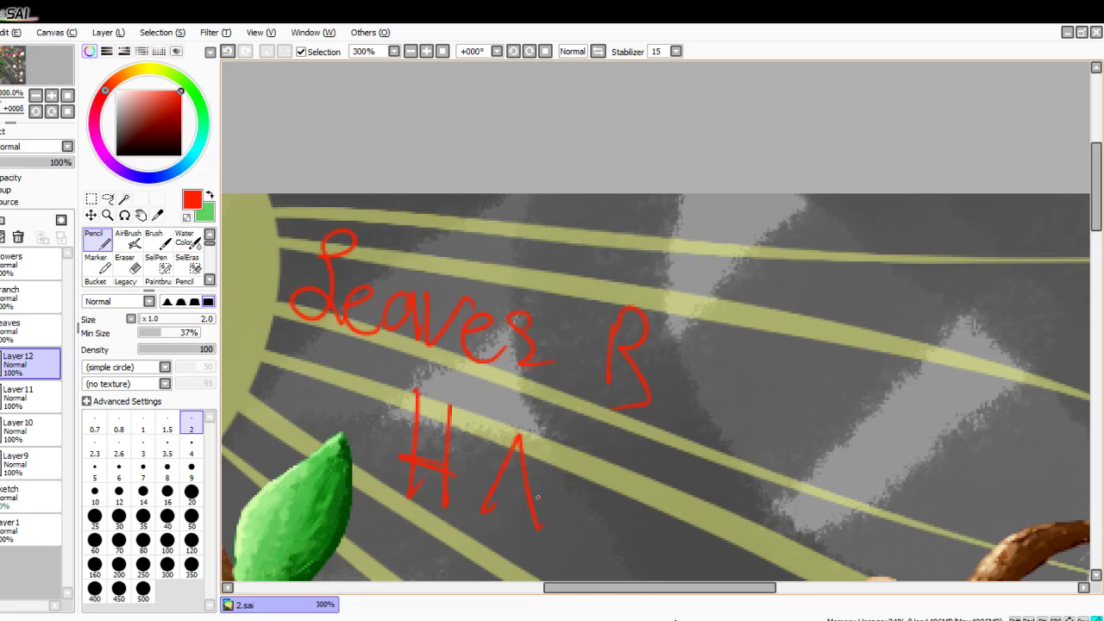
drag(629, 546, 633, 565)
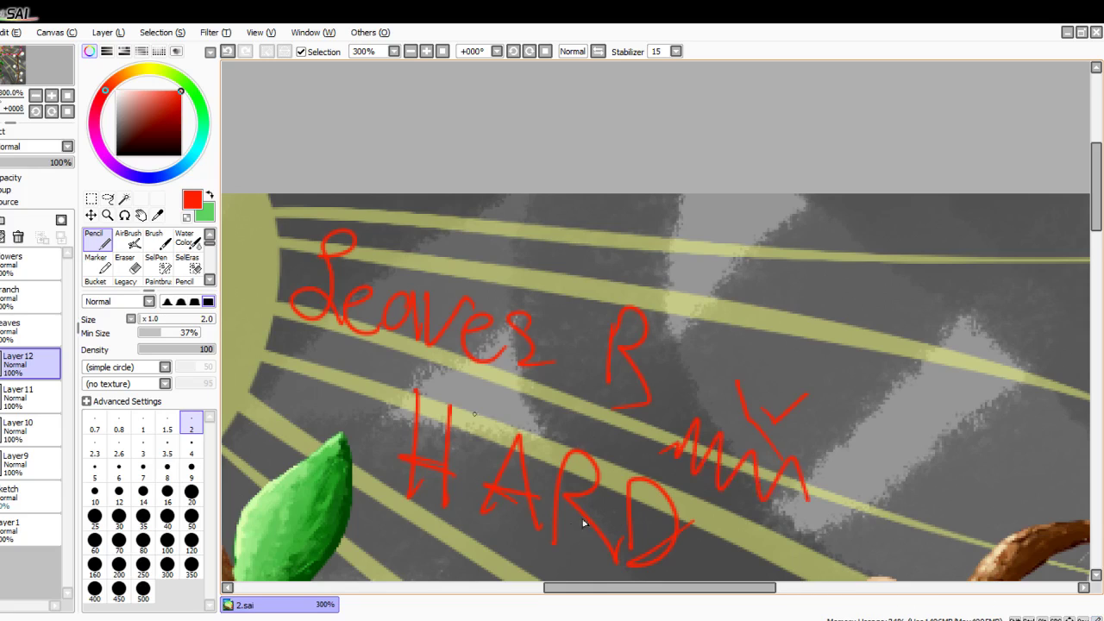
mouse_move(747, 534)
mouse_down()
mouse_move(796, 451)
mouse_move(370, 234)
mouse_move(751, 163)
mouse_move(729, 304)
mouse_move(224, 248)
mouse_up()
Step: Undo all the red handwritten note strokes in the sky
key(ctrl+z)
key(ctrl+z)
key(ctrl+z)
key(ctrl+z)
key(ctrl+z)
key(ctrl+z)
key(ctrl+z)
key(ctrl+z)
key(ctrl+z)
key(ctrl+z)
key(ctrl+z)
key(ctrl+z)
key(ctrl+z)
key(ctrl+z)
key(ctrl+z)
key(ctrl+z)
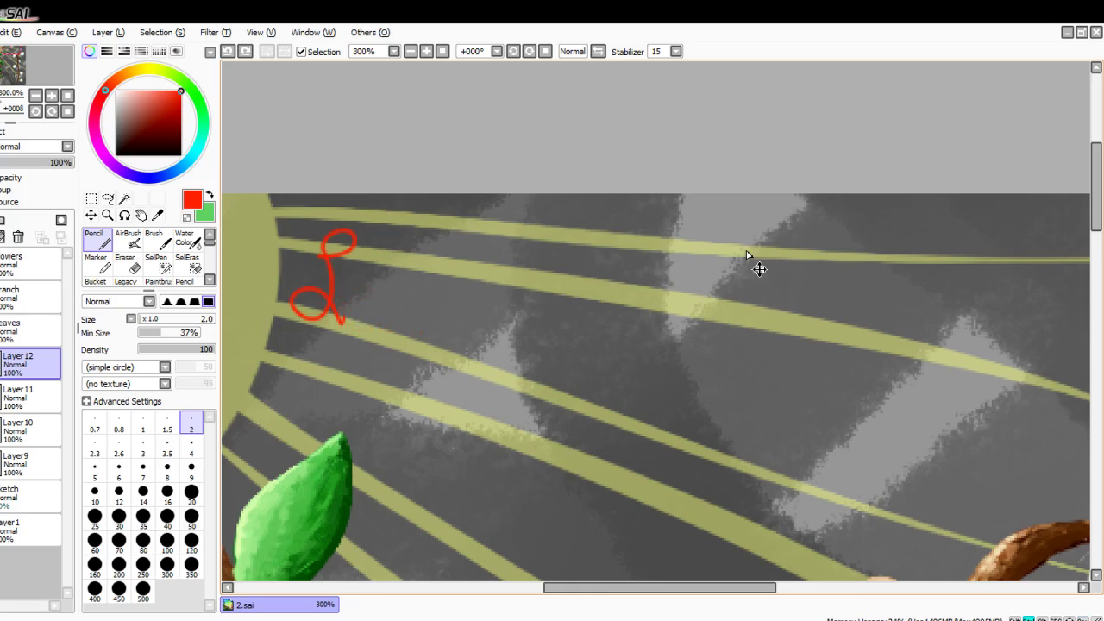
key(ctrl+z)
Step: Brush medium green across the middle of the horizontal leaf and dark green below it near the stem, using the Paintbrush
scroll(583, 421, down, 1)
scroll(604, 472, down, 8)
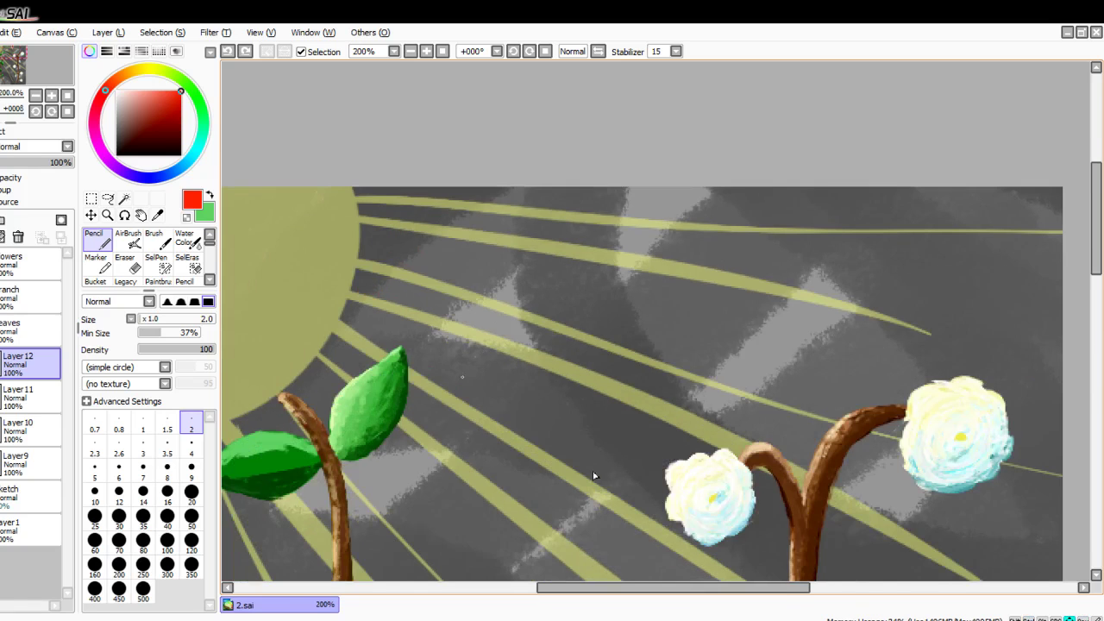
scroll(481, 483, left, 5)
scroll(477, 483, up, 3)
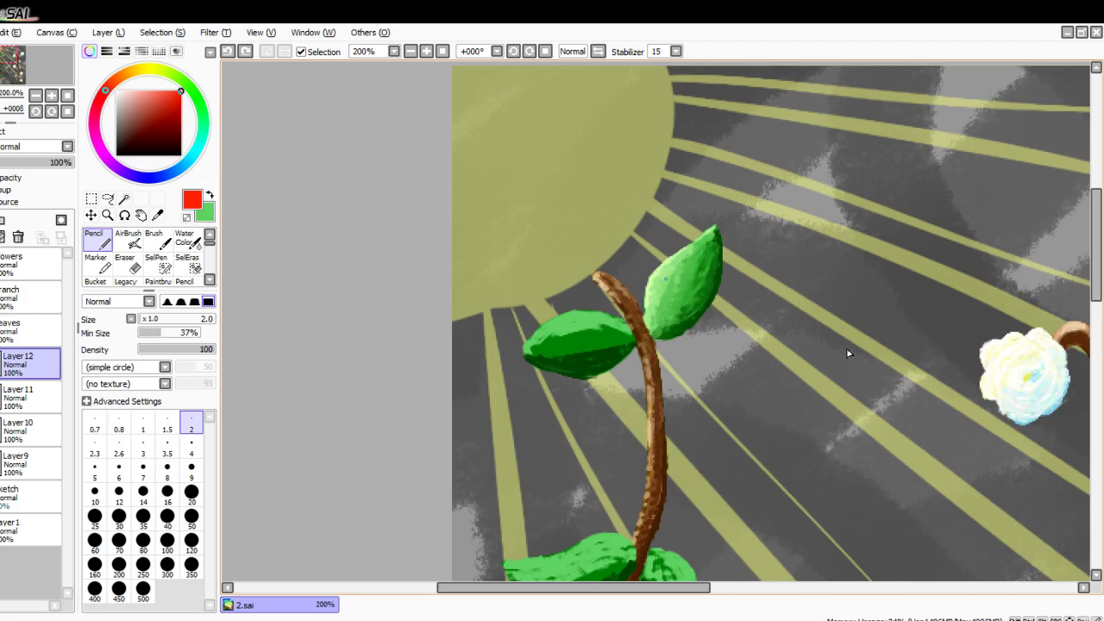
scroll(848, 353, right, 2)
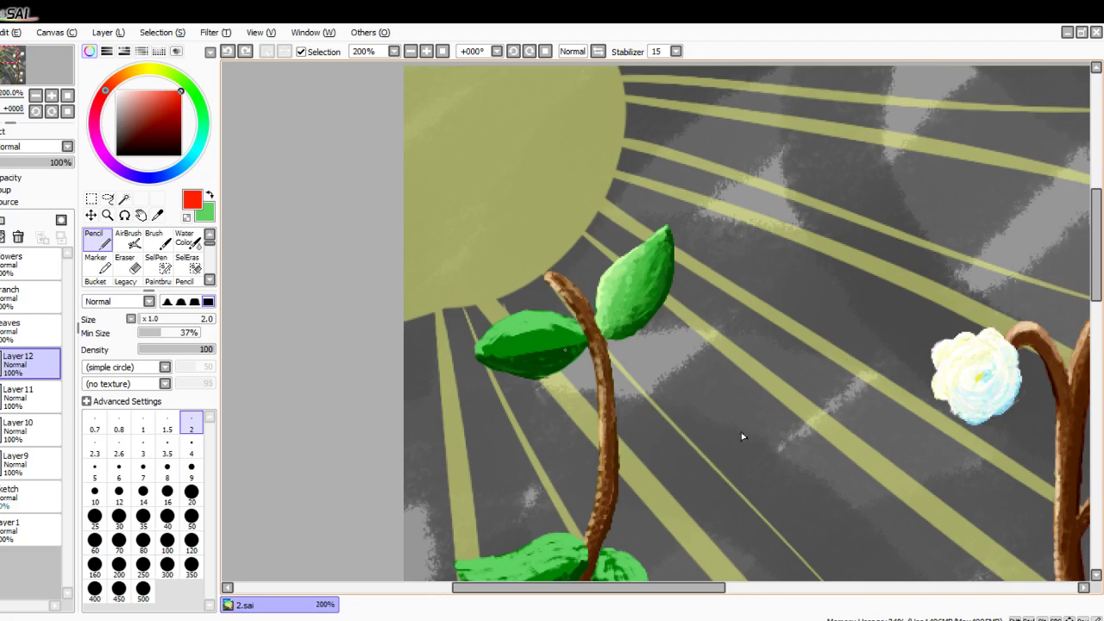
scroll(576, 343, up, 4)
scroll(188, 263, down, 1)
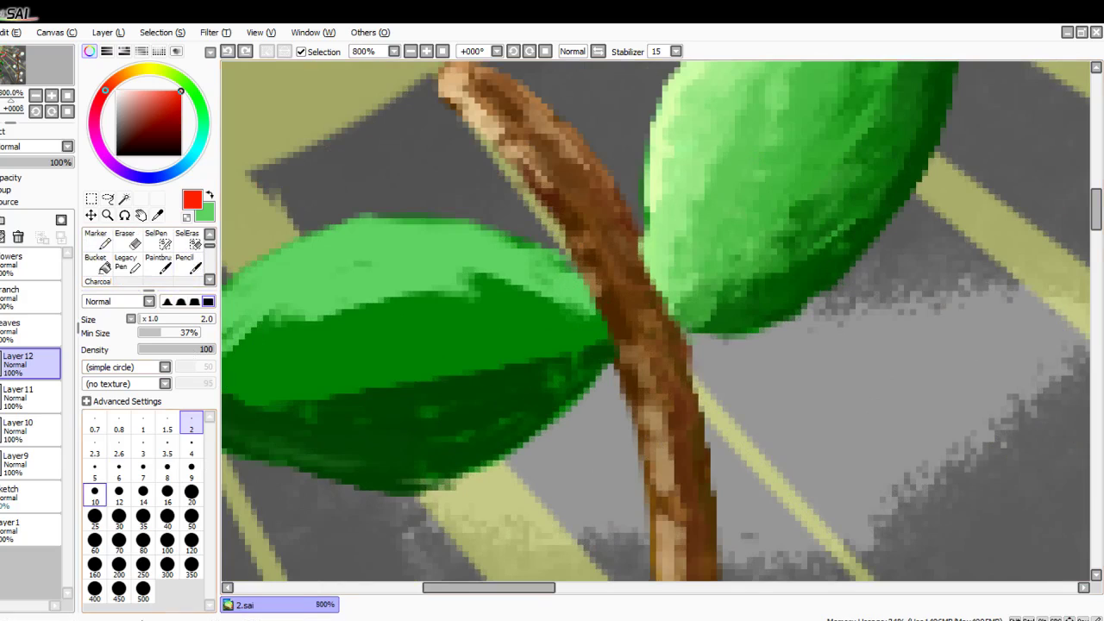
scroll(159, 246, down, 1)
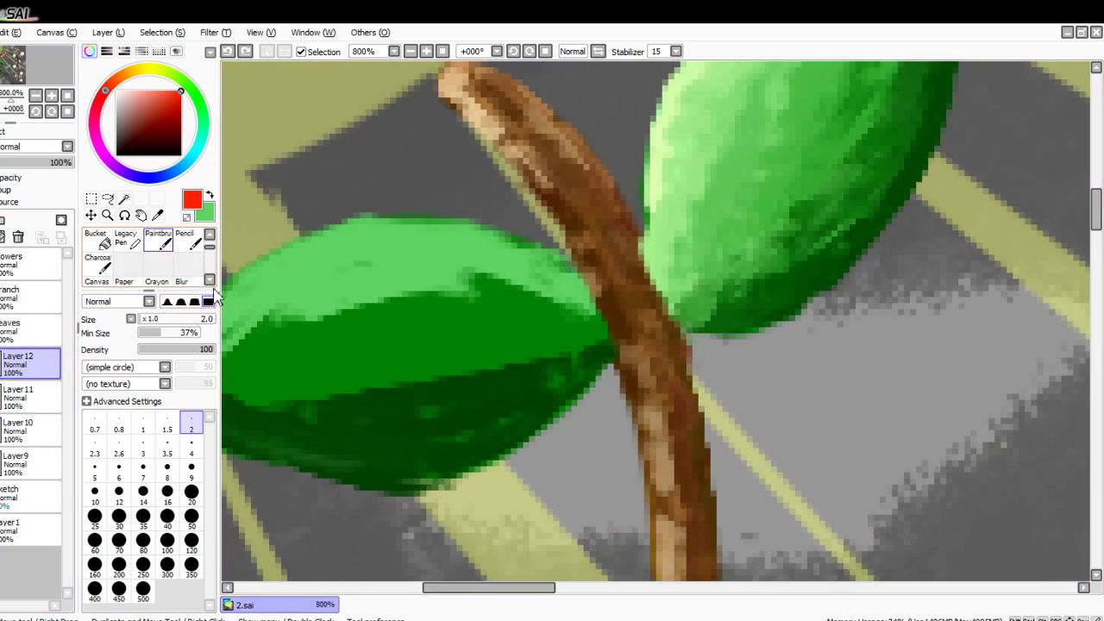
click(159, 242)
scroll(707, 282, up, 1)
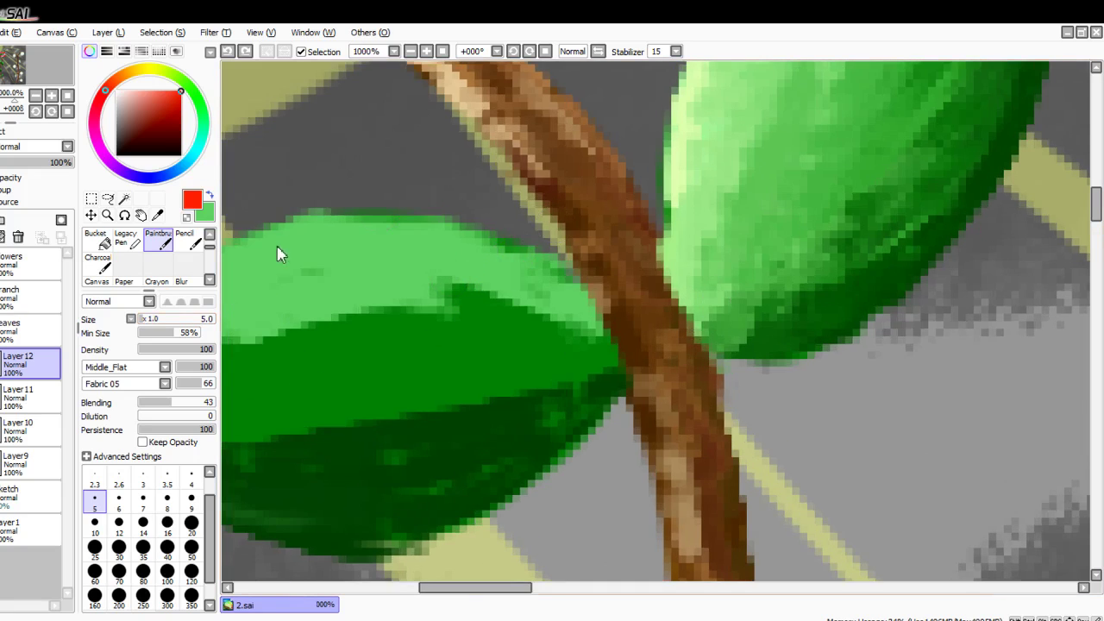
key(x)
mouse_move(450, 324)
mouse_down()
mouse_move(475, 309)
mouse_move(301, 333)
mouse_move(289, 350)
mouse_move(391, 365)
mouse_move(480, 355)
mouse_move(246, 364)
mouse_move(470, 312)
mouse_up()
mouse_move(230, 385)
mouse_down()
mouse_move(399, 348)
mouse_move(544, 347)
mouse_up()
mouse_move(347, 324)
mouse_down()
mouse_move(428, 310)
mouse_move(521, 331)
mouse_up()
mouse_move(516, 402)
mouse_down()
mouse_move(418, 423)
mouse_move(375, 448)
mouse_move(445, 397)
mouse_move(254, 405)
mouse_move(498, 345)
mouse_move(246, 435)
mouse_move(397, 414)
mouse_move(533, 417)
mouse_move(401, 424)
mouse_up()
drag(401, 425, 564, 382)
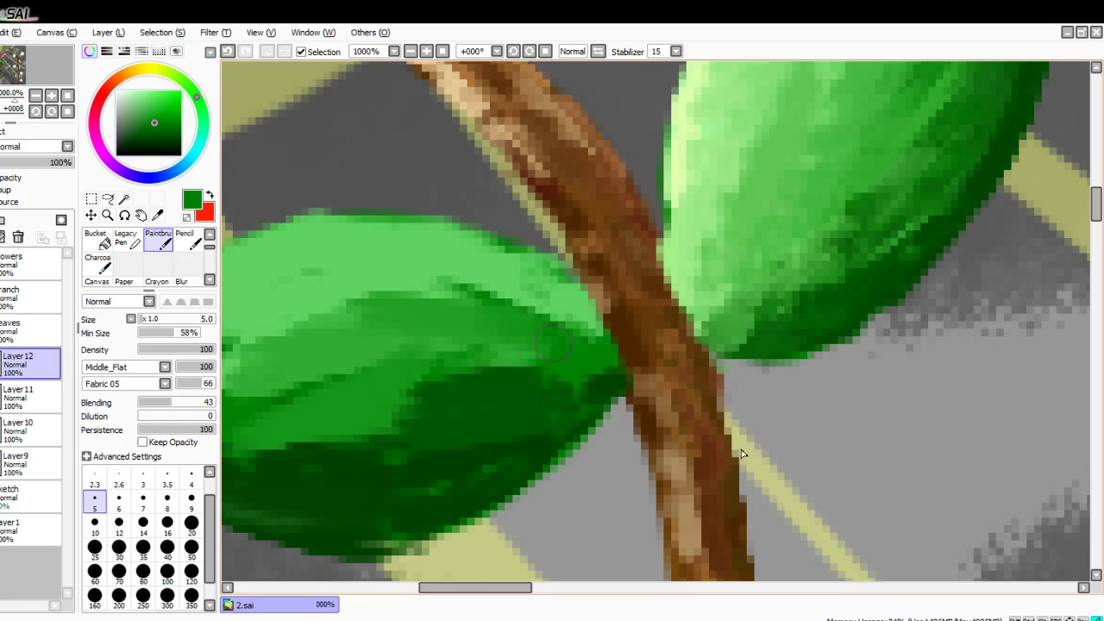
drag(530, 326, 476, 298)
mouse_move(512, 352)
mouse_down()
mouse_move(426, 344)
mouse_move(336, 352)
mouse_move(251, 379)
mouse_up()
Step: Brush lighter green strokes over the horizontal leaf's upper middle toward the stem to soften the highlight boundary
key(Left)
key(Left)
key(Left)
key(Left)
key(Left)
key(Left)
key(Left)
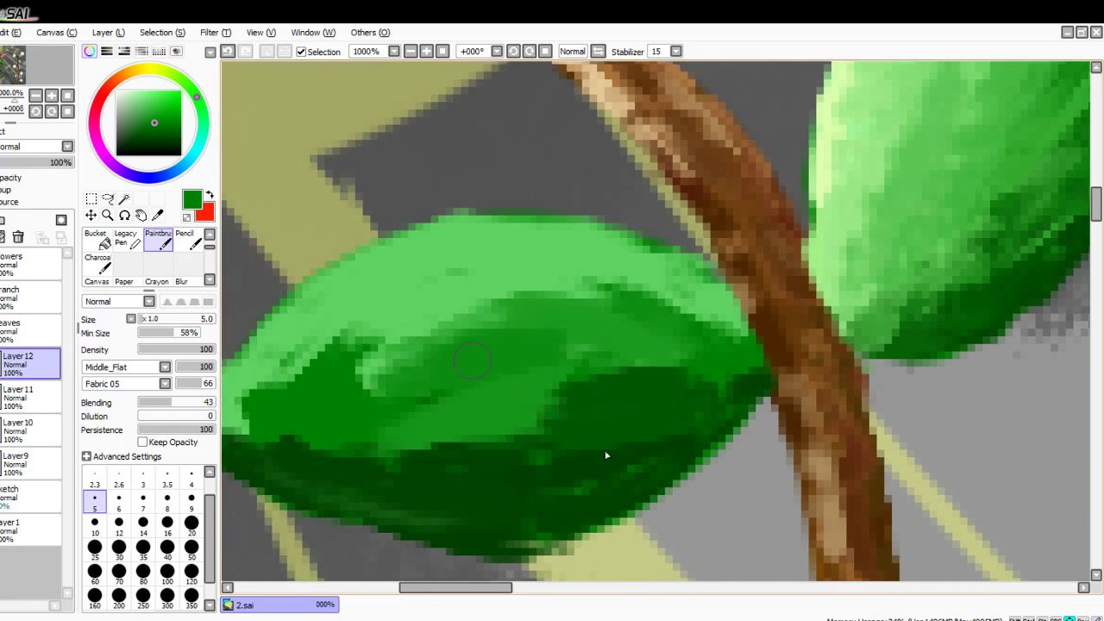
drag(531, 296, 641, 334)
drag(577, 279, 757, 342)
drag(539, 291, 645, 345)
drag(617, 354, 462, 294)
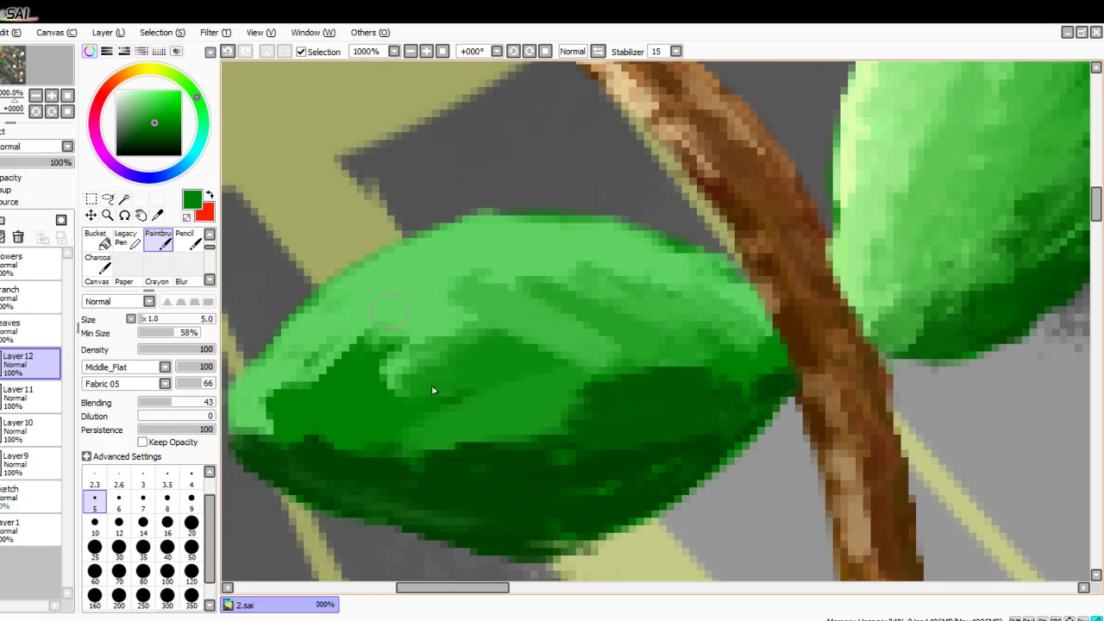
Step: Extend the lighter midtone green across the horizontal leaf's middle toward its outer tip
drag(570, 358, 341, 334)
drag(490, 363, 308, 385)
drag(483, 386, 293, 389)
drag(375, 355, 326, 356)
drag(375, 401, 308, 402)
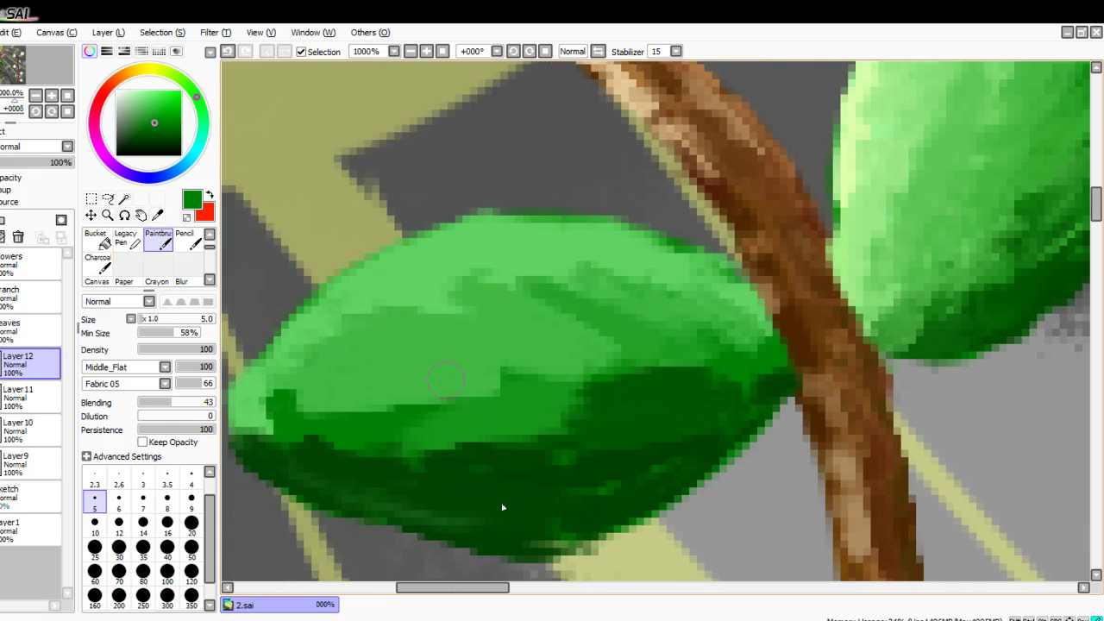
Step: Brush darker greens across the horizontal leaf's middle and lower half to build up the shadow side
drag(261, 439, 400, 384)
drag(311, 433, 451, 378)
mouse_move(370, 478)
mouse_down()
mouse_move(502, 431)
mouse_move(489, 383)
mouse_move(318, 473)
mouse_move(318, 430)
mouse_move(464, 368)
mouse_move(573, 419)
mouse_move(447, 515)
mouse_move(677, 404)
mouse_move(610, 507)
mouse_move(741, 359)
mouse_move(609, 340)
mouse_move(687, 382)
mouse_move(515, 344)
mouse_move(343, 356)
mouse_move(281, 390)
mouse_move(305, 362)
mouse_move(262, 381)
mouse_move(623, 322)
mouse_move(726, 377)
mouse_move(590, 391)
mouse_move(418, 454)
mouse_move(307, 452)
mouse_move(462, 436)
mouse_move(444, 397)
mouse_up()
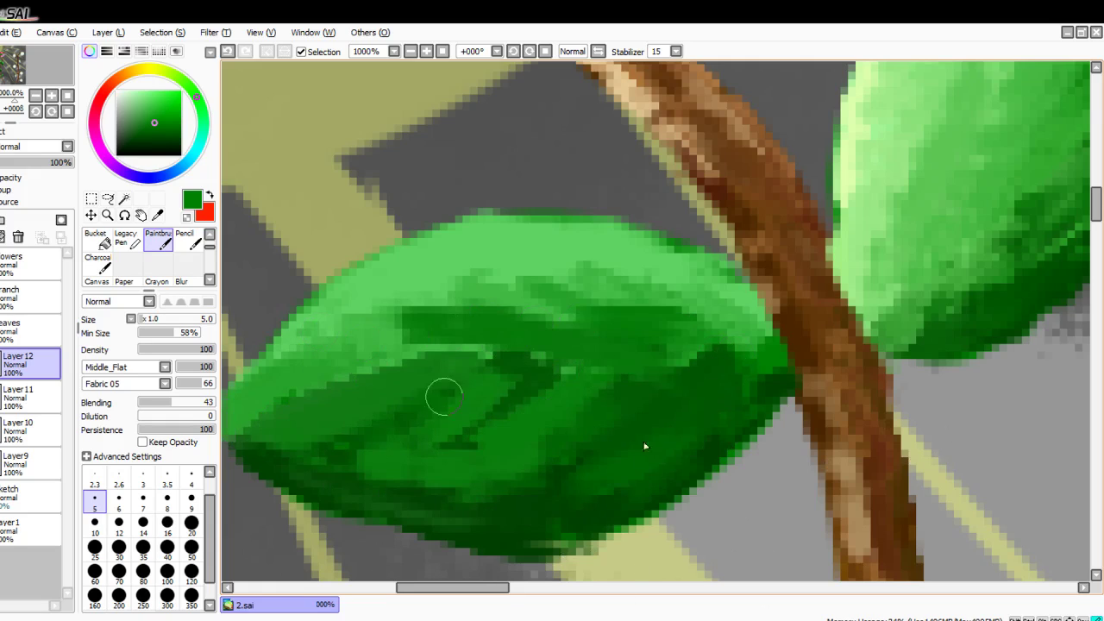
mouse_move(635, 466)
mouse_down()
mouse_move(581, 365)
mouse_move(389, 411)
mouse_move(431, 431)
mouse_move(604, 412)
mouse_up()
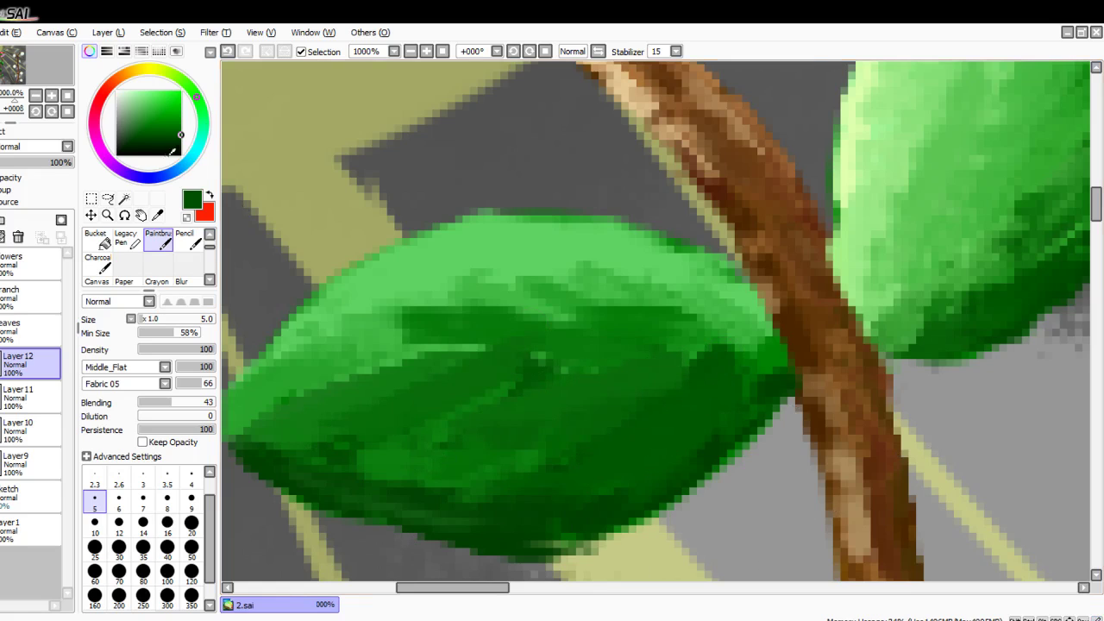
Step: Brush light green over the horizontal leaf's upper half from the stem to the outer tip
mouse_move(733, 358)
mouse_down()
mouse_move(814, 365)
mouse_move(604, 370)
mouse_move(493, 402)
mouse_move(373, 469)
mouse_move(518, 302)
mouse_move(796, 401)
mouse_move(970, 444)
mouse_up()
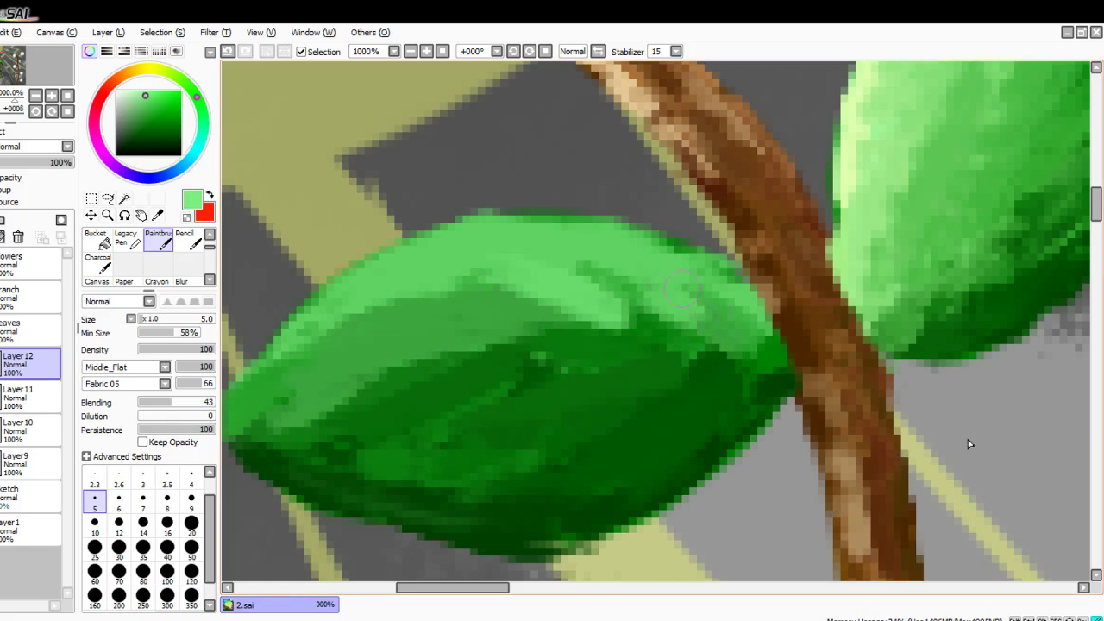
mouse_move(731, 399)
mouse_down()
mouse_move(458, 469)
mouse_move(858, 402)
mouse_move(969, 450)
mouse_move(409, 459)
mouse_move(307, 522)
mouse_move(591, 333)
mouse_move(895, 382)
mouse_move(834, 362)
mouse_move(947, 391)
mouse_up()
drag(688, 310, 521, 326)
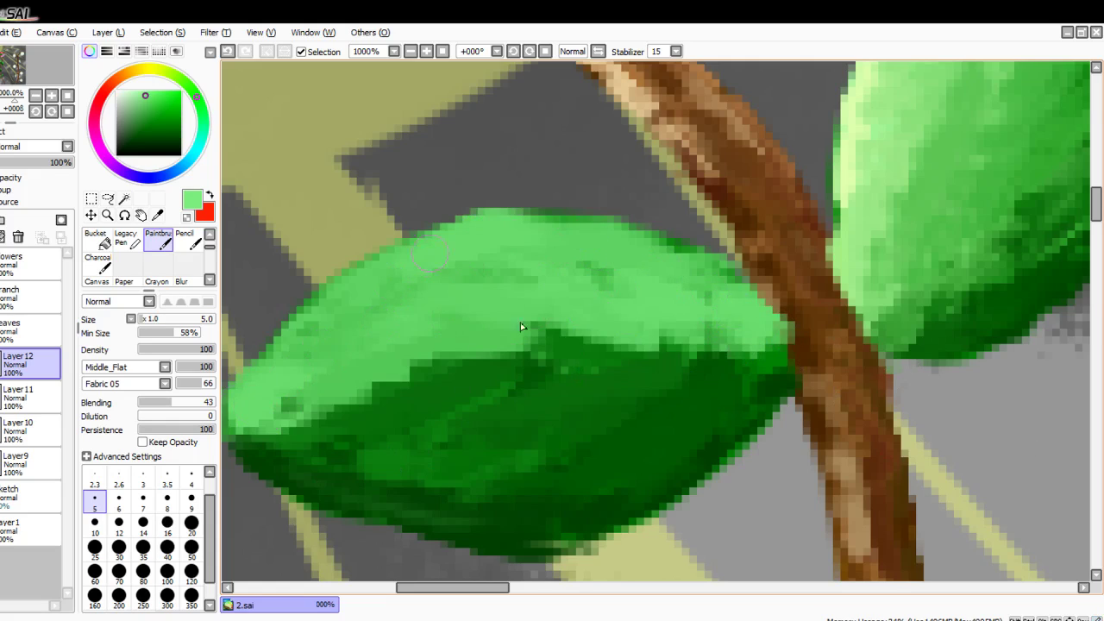
Step: Pick a pale yellow-green and brush a highlight along the horizontal leaf's upper edge
click(172, 75)
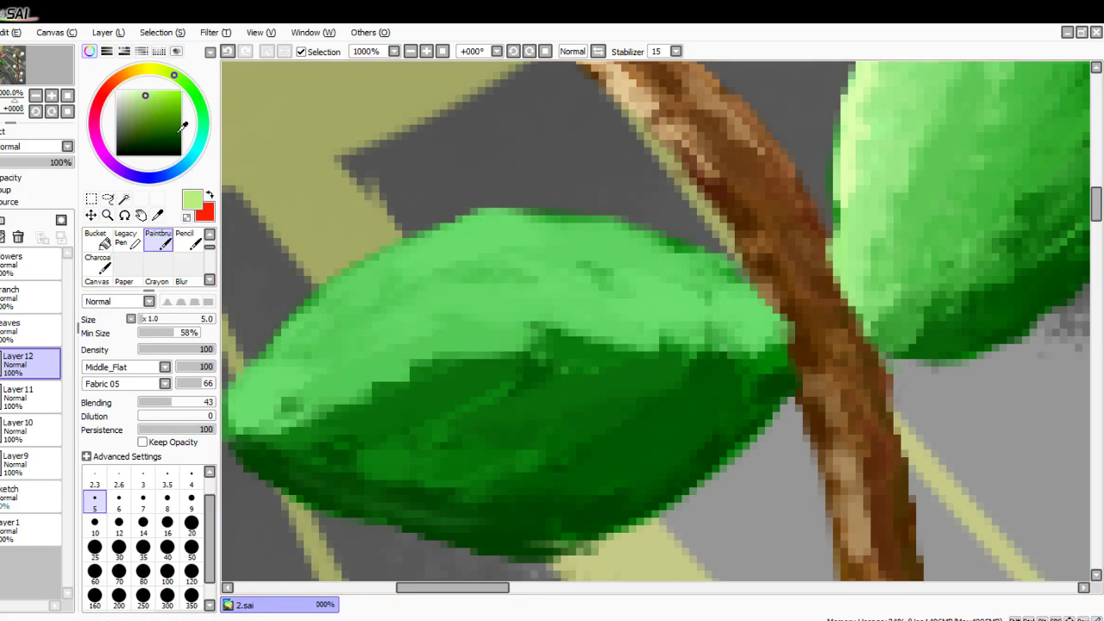
scroll(733, 278, up, 2)
mouse_move(732, 261)
mouse_down()
mouse_move(567, 198)
mouse_move(398, 195)
mouse_move(784, 313)
mouse_move(458, 192)
mouse_move(176, 214)
mouse_up()
drag(269, 225, 487, 225)
Step: Try extending the yellow-green highlight down over the horizontal leaf's light midtones
drag(625, 286, 878, 267)
mouse_move(678, 205)
mouse_down()
mouse_move(400, 461)
mouse_move(671, 288)
mouse_move(789, 242)
mouse_move(506, 426)
mouse_move(1048, 192)
mouse_up()
mouse_move(657, 291)
mouse_down()
mouse_move(631, 353)
mouse_move(483, 419)
mouse_move(638, 411)
mouse_move(990, 364)
mouse_move(909, 318)
mouse_move(966, 288)
mouse_up()
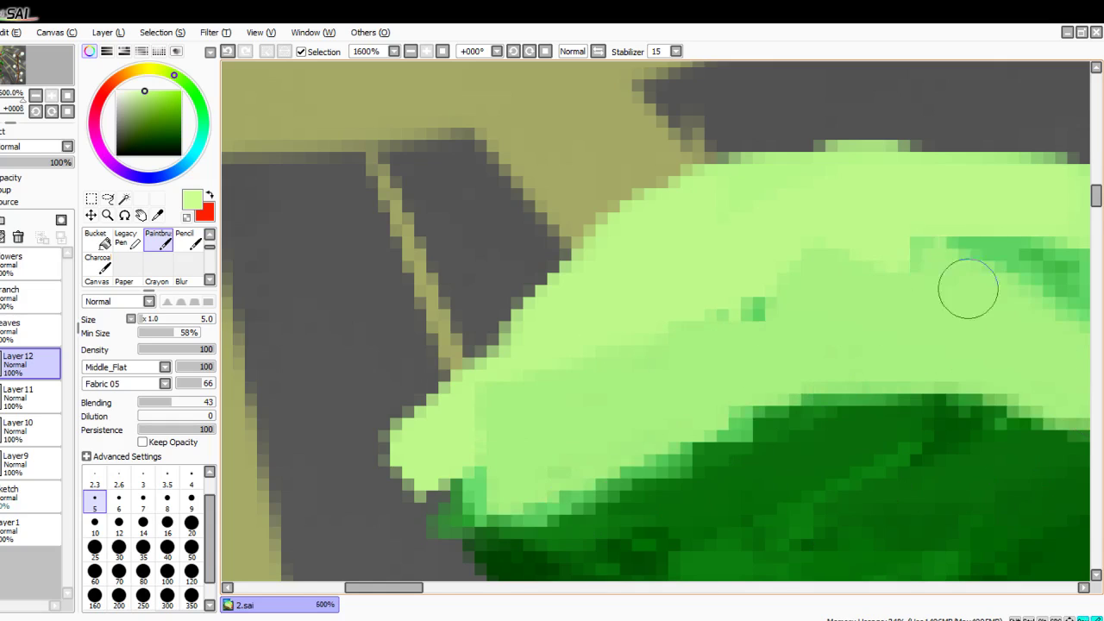
scroll(952, 322, down, 3)
key(ctrl+z)
key(ctrl+z)
key(ctrl+z)
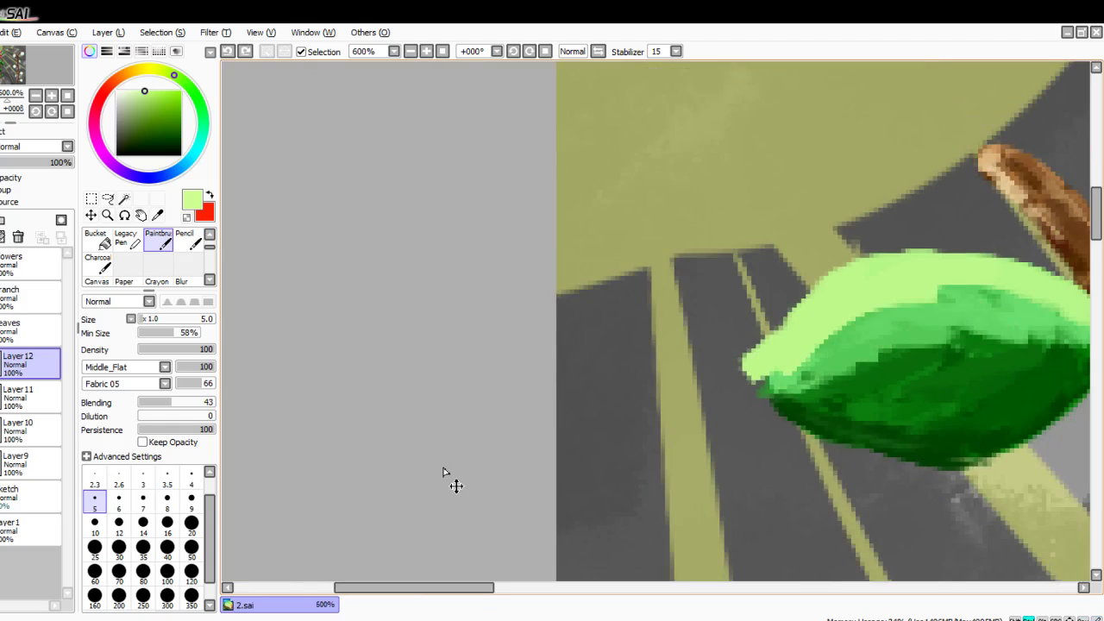
Step: Lower Layer12's opacity to 39% to reveal the leaf shapes underneath
key(Right)
key(Right)
key(Right)
key(Right)
key(Right)
key(Right)
key(Right)
key(Right)
key(Right)
key(Right)
key(Right)
key(Right)
key(Right)
key(Right)
key(Right)
key(Right)
key(Right)
key(Right)
key(Right)
key(Right)
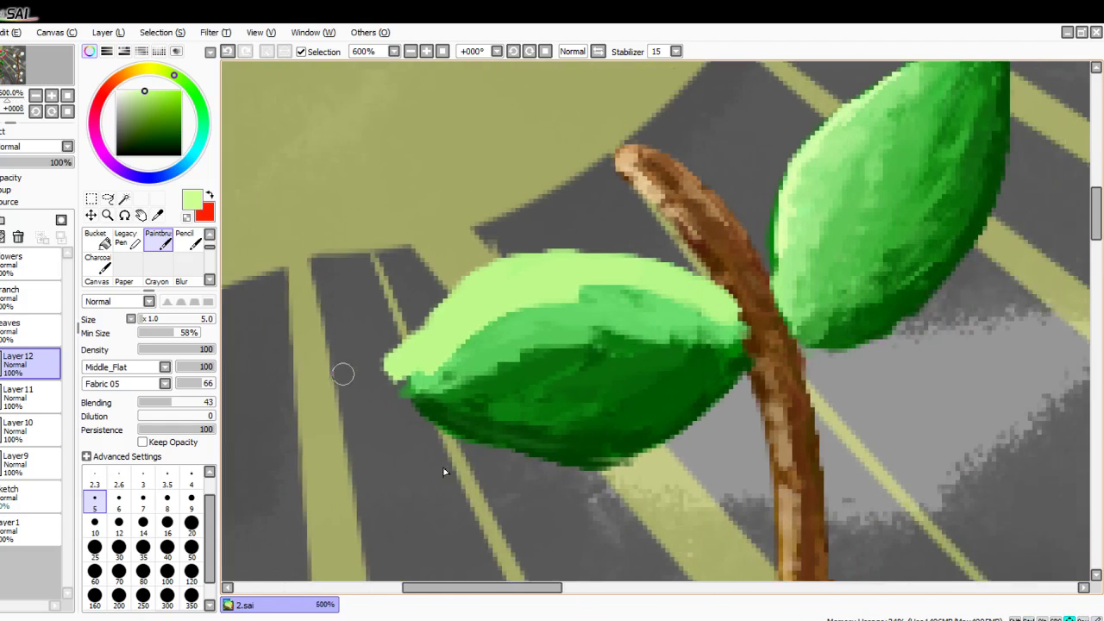
key(Left)
key(Left)
key(Left)
key(Left)
key(Left)
key(Left)
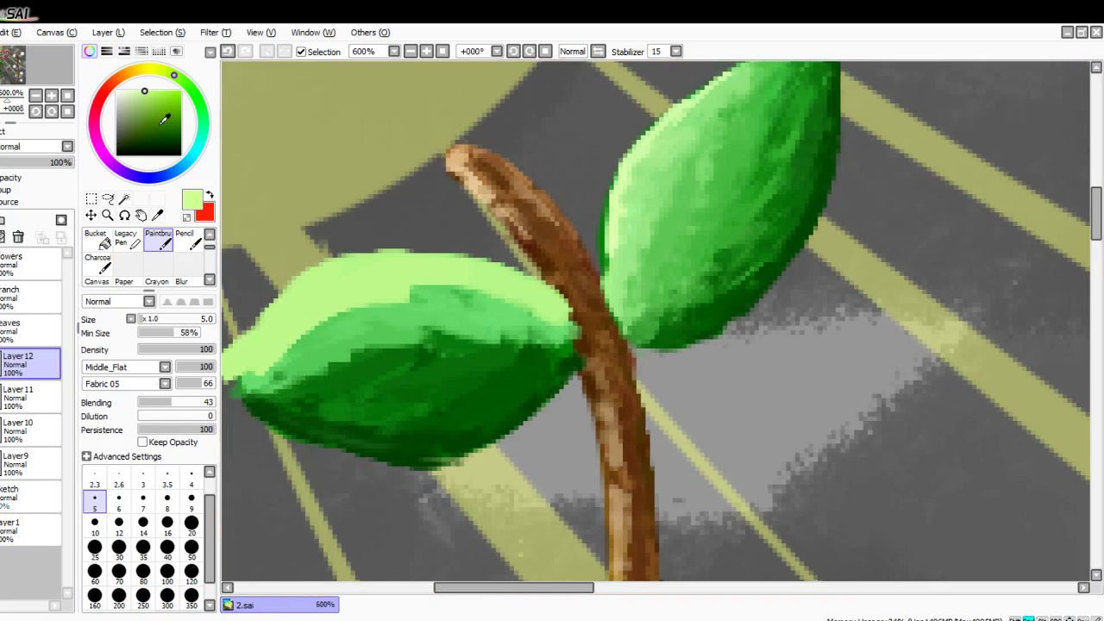
key(ctrl+z)
scroll(506, 379, down, 3)
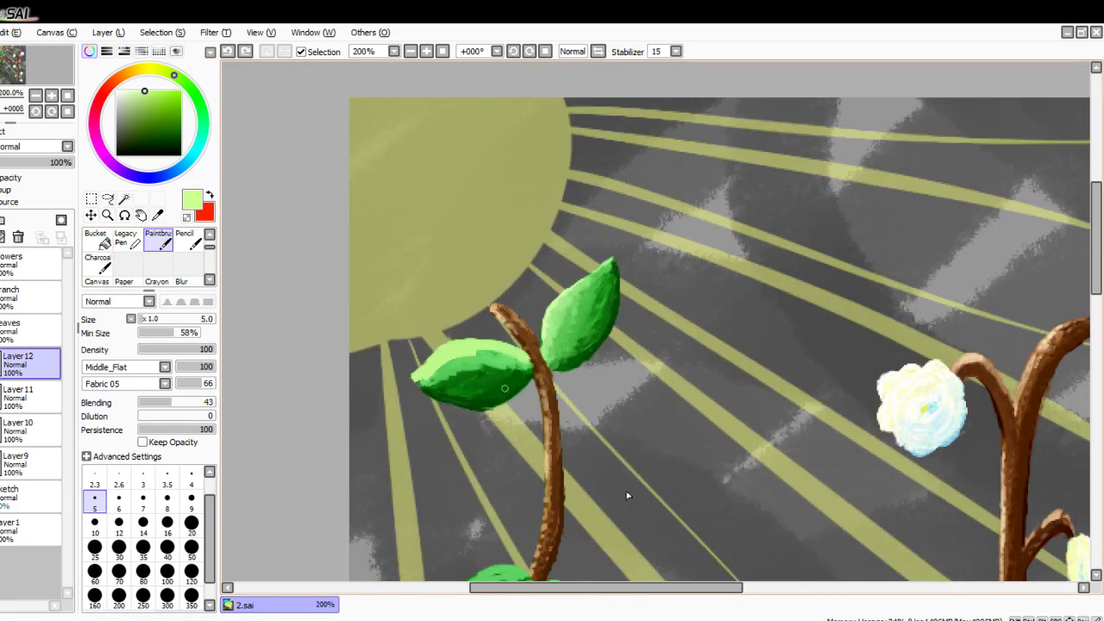
click(31, 162)
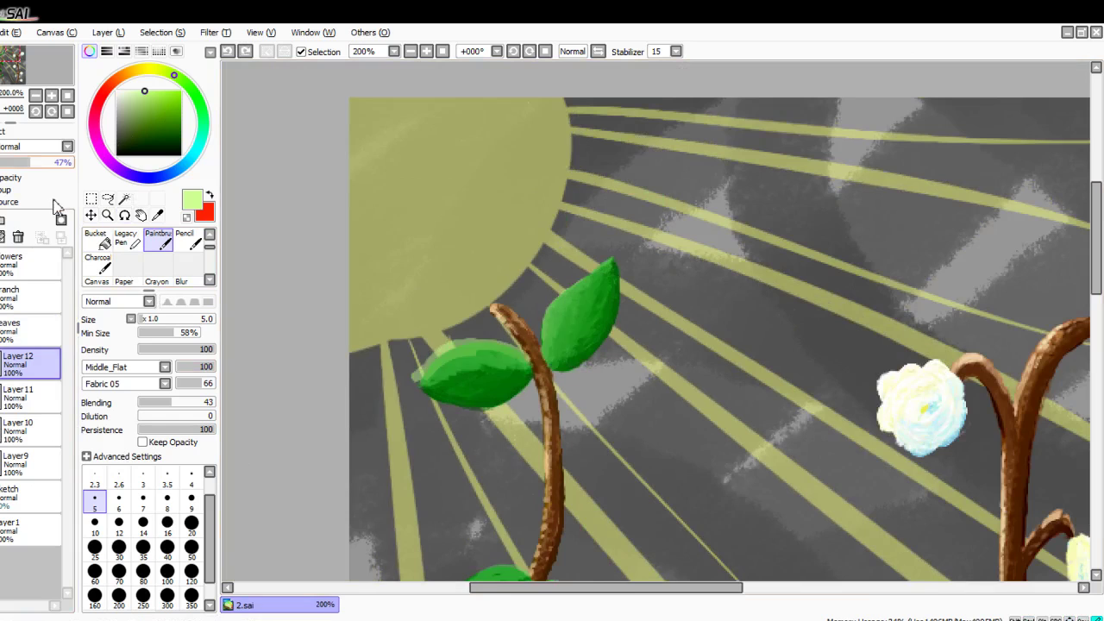
Step: Erase the highlight overspill above the horizontal leaf's upper edge near the stem with a size 7 Eraser
scroll(99, 241, up, 1)
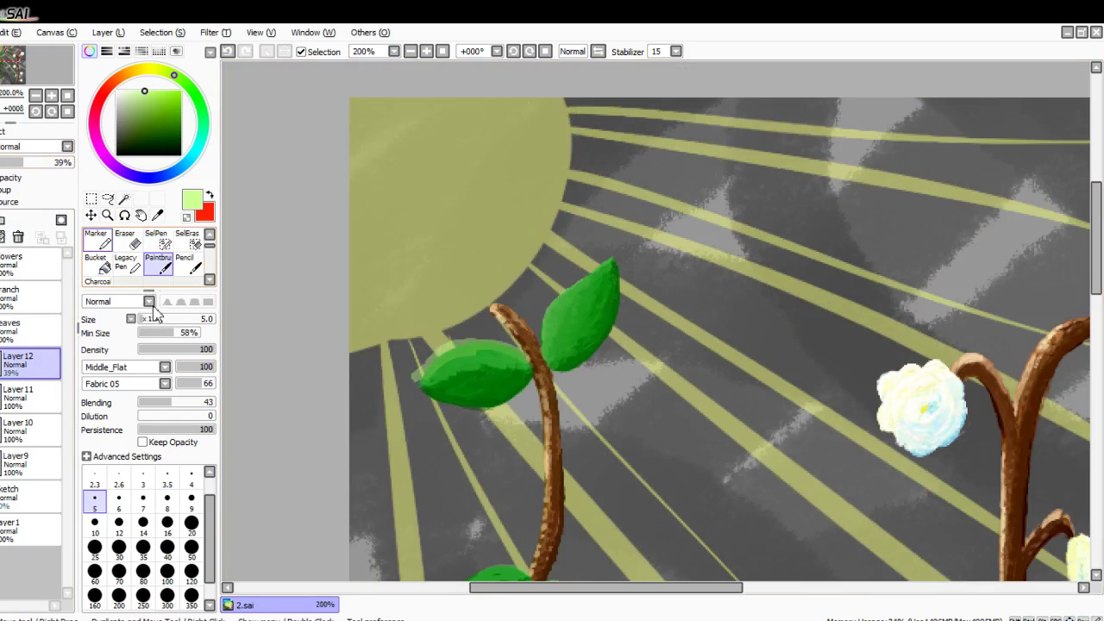
click(127, 240)
scroll(447, 278, up, 2)
scroll(509, 387, up, 2)
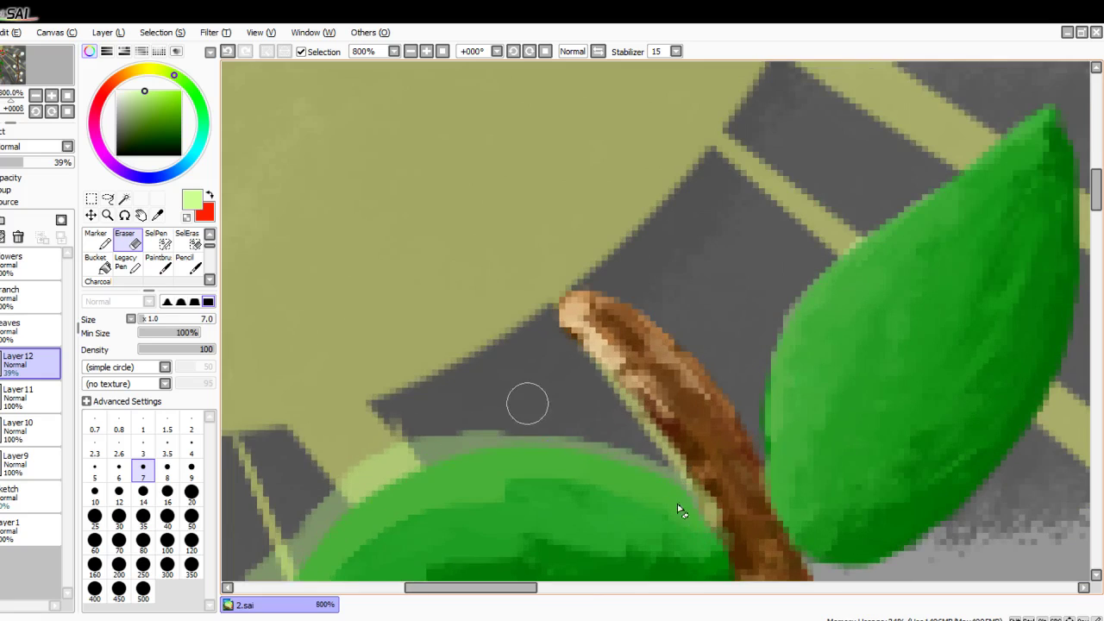
scroll(531, 405, down, 5)
scroll(706, 350, up, 2)
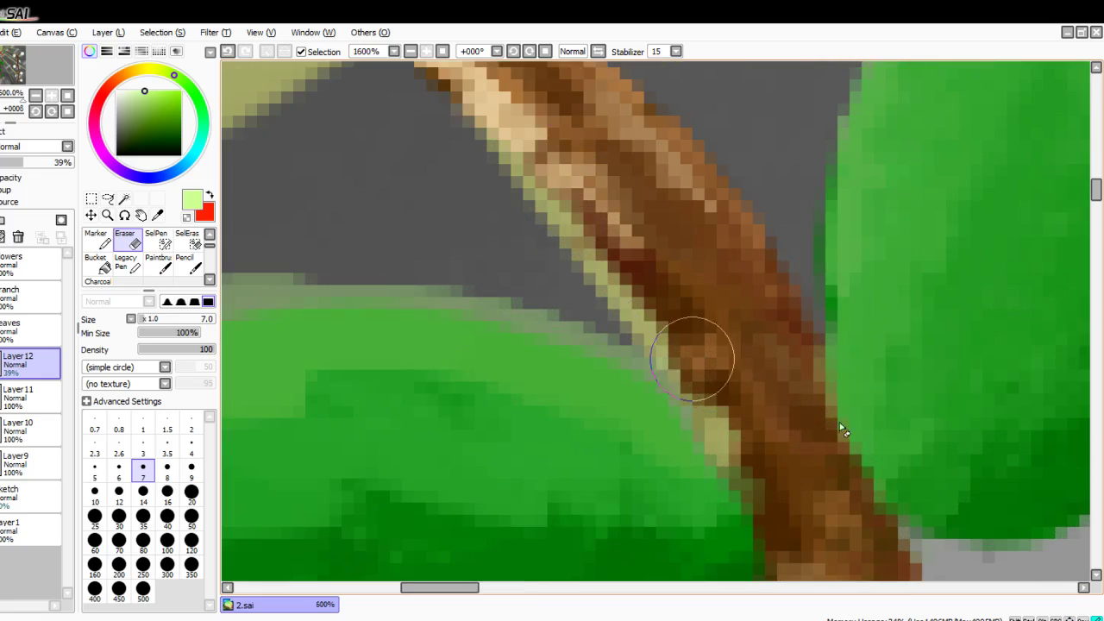
drag(593, 294, 730, 419)
drag(591, 312, 230, 255)
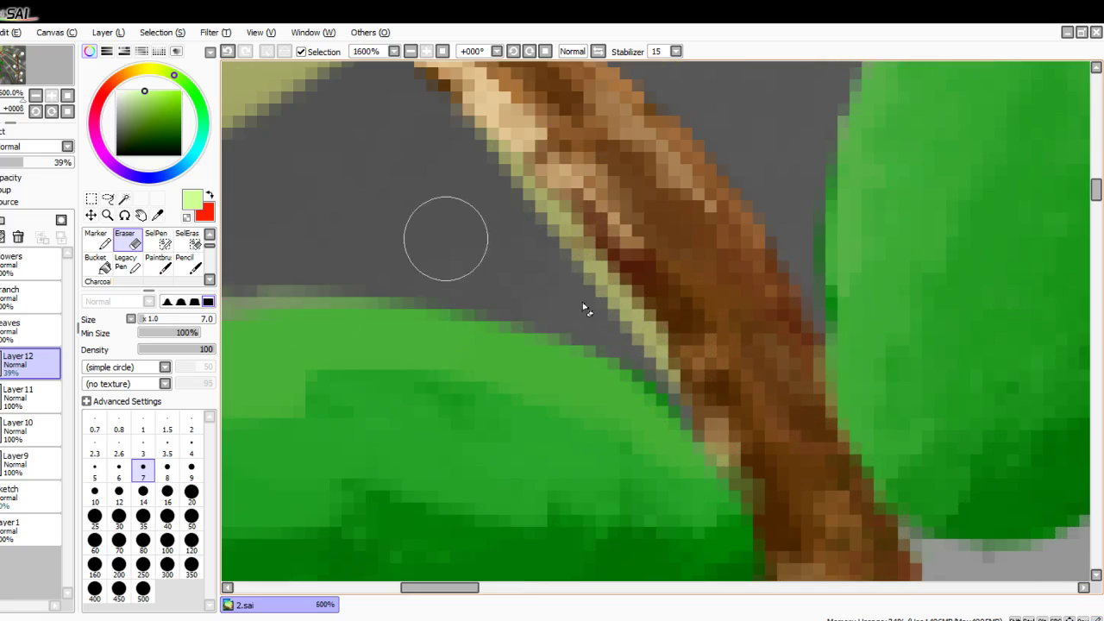
Step: Erase the pale green overspill above the middle of the horizontal leaf's upper edge
key(Left)
key(Left)
key(Left)
key(Left)
key(Left)
key(Left)
key(Left)
drag(442, 269, 345, 302)
drag(640, 246, 278, 379)
drag(408, 264, 221, 387)
drag(449, 256, 223, 393)
Step: Erase the remaining overspill along the horizontal leaf's upper edge down towards its outer tip
key(Left)
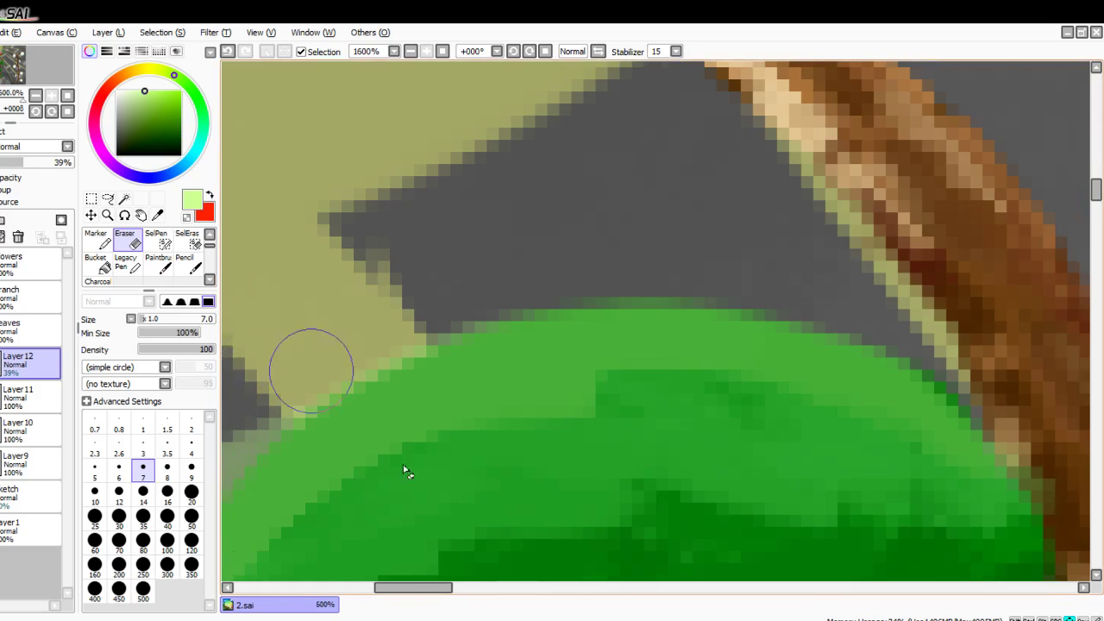
key(Left)
key(Left)
key(Left)
key(Left)
key(Left)
key(Left)
key(Left)
key(Left)
key(Left)
key(Left)
key(Left)
key(Down)
key(Down)
key(Down)
key(Down)
key(Down)
key(Down)
key(Down)
key(Left)
key(Left)
key(Left)
mouse_move(616, 198)
mouse_down()
mouse_move(439, 355)
mouse_move(438, 402)
mouse_move(500, 316)
mouse_move(641, 179)
mouse_up()
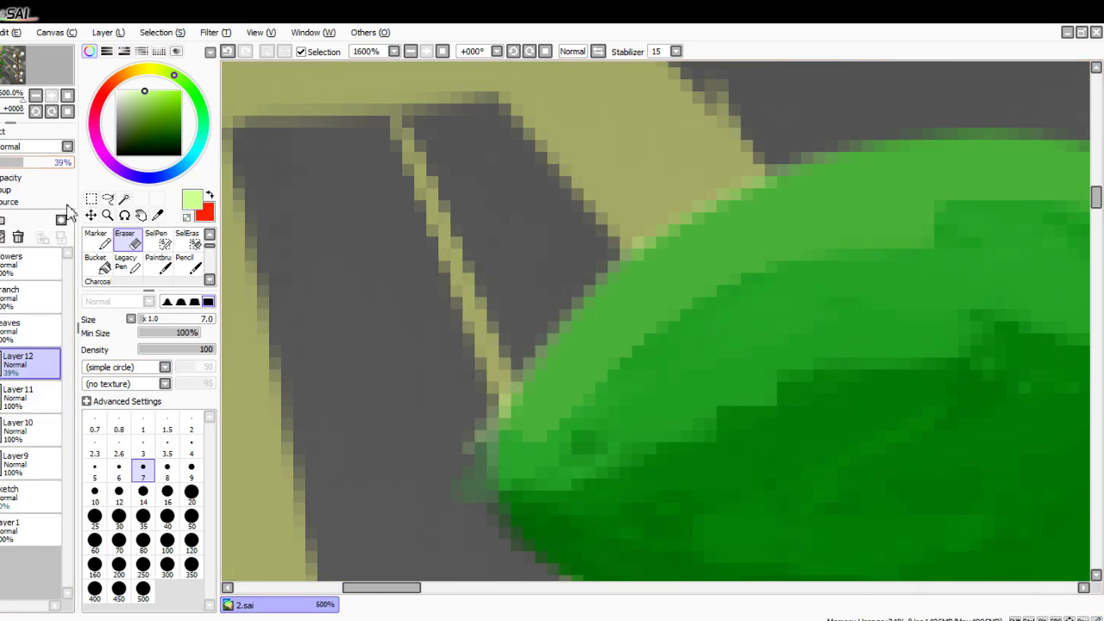
Step: Compare Layer12 at reduced and full opacity, and leave it at 100%
drag(23, 162, 76, 163)
scroll(811, 388, down, 6)
scroll(731, 418, up, 6)
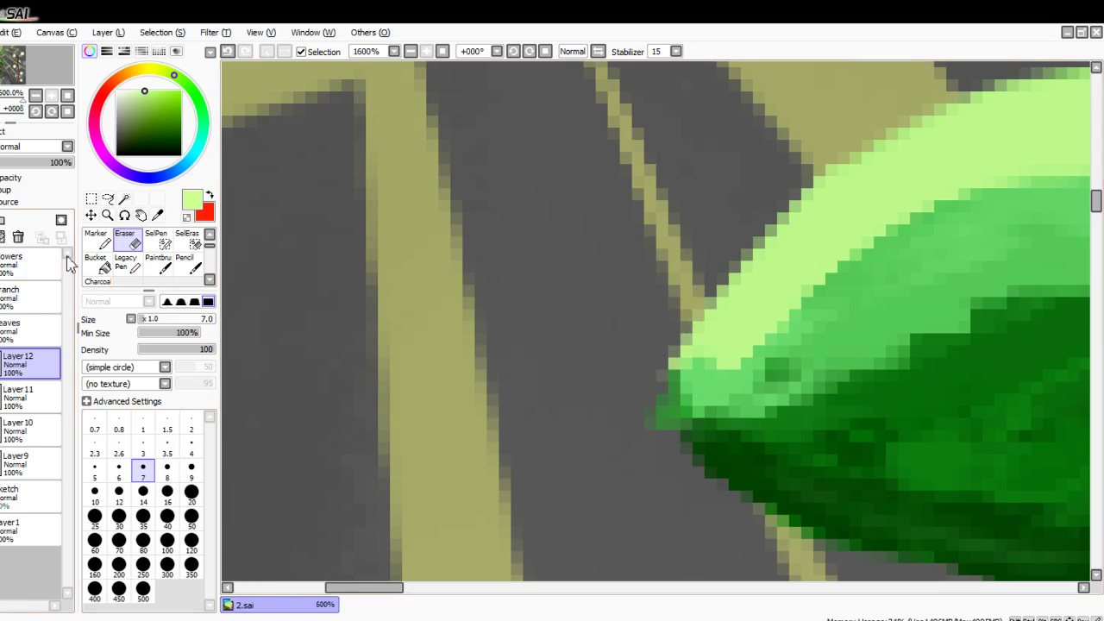
drag(64, 162, 41, 162)
scroll(416, 368, down, 7)
scroll(595, 444, up, 1)
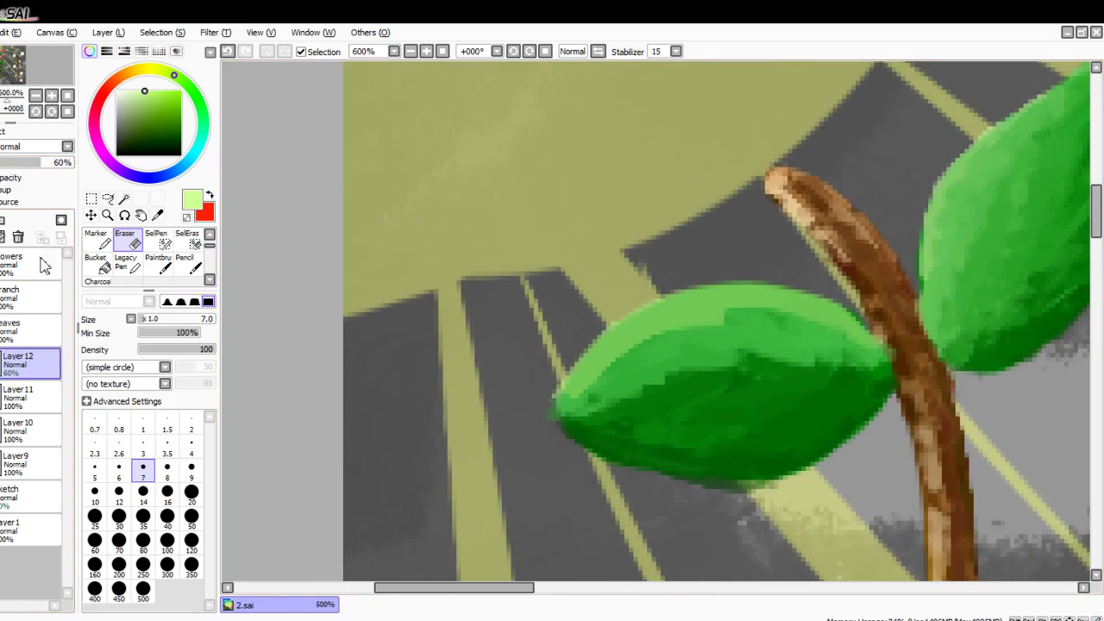
click(72, 162)
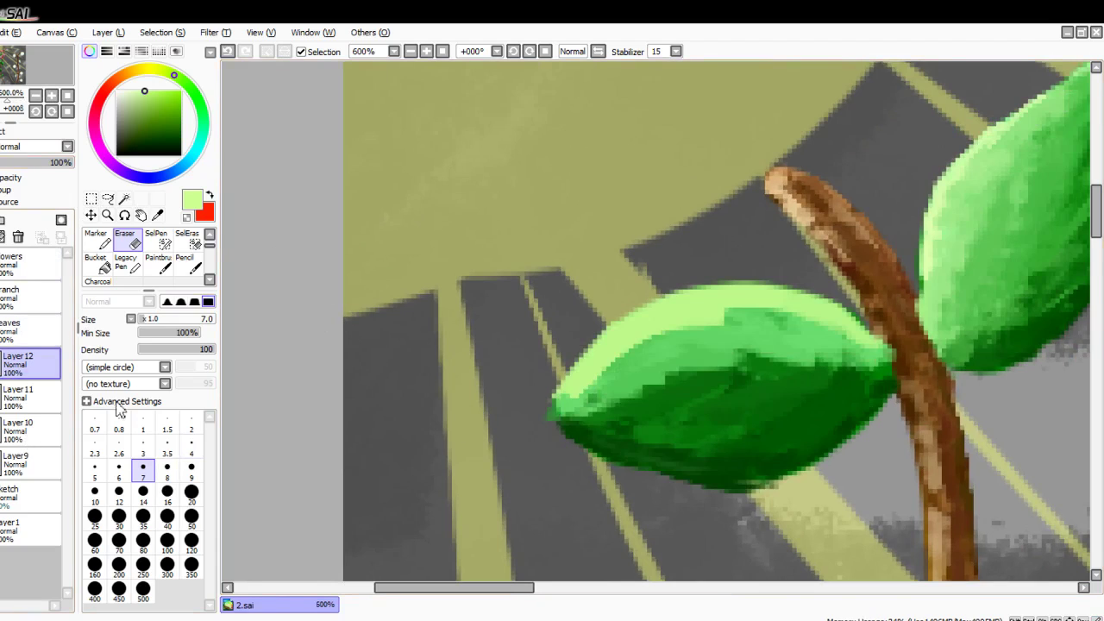
Step: Sample the horizontal leaf's medium green and blend it up into the highlight with the size 5 Paintbrush
click(158, 263)
scroll(604, 385, up, 4)
right_click(768, 288)
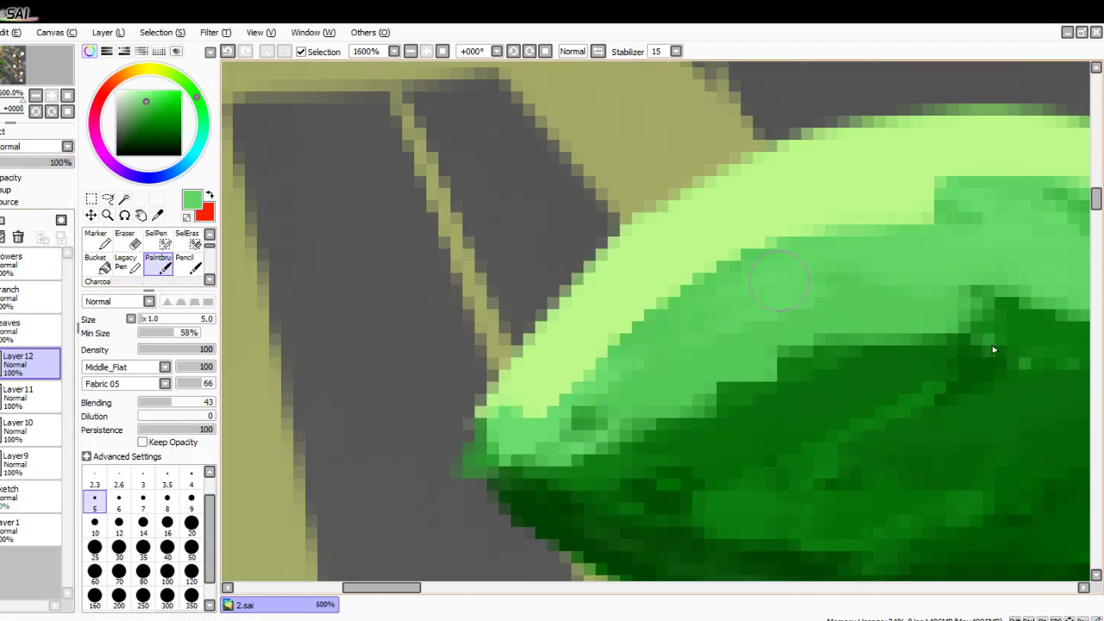
mouse_move(691, 257)
mouse_down()
mouse_move(862, 255)
mouse_move(906, 220)
mouse_move(751, 240)
mouse_up()
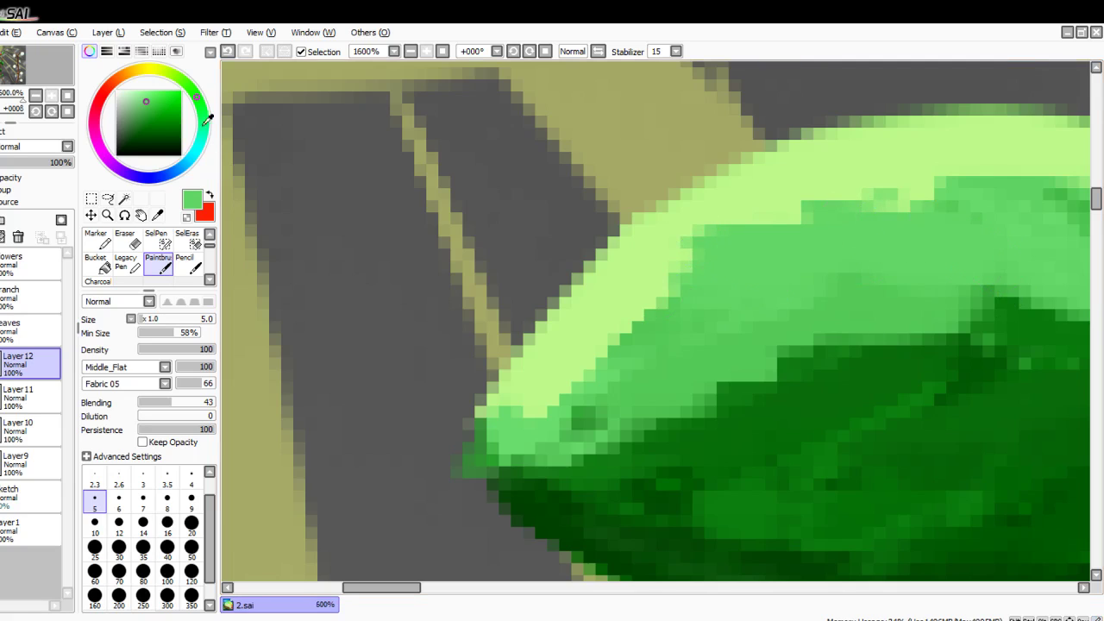
mouse_move(798, 211)
mouse_down()
mouse_move(914, 186)
mouse_move(750, 250)
mouse_move(621, 319)
mouse_move(565, 380)
mouse_move(875, 181)
mouse_move(937, 170)
mouse_move(1036, 179)
mouse_up()
Step: Sample a pale green and brush it over the horizontal leaf's highlight and light midtones
key(Down)
key(Right)
key(Right)
key(Right)
key(Right)
key(Right)
key(Right)
key(Right)
key(Right)
key(Right)
key(Right)
key(Right)
key(Right)
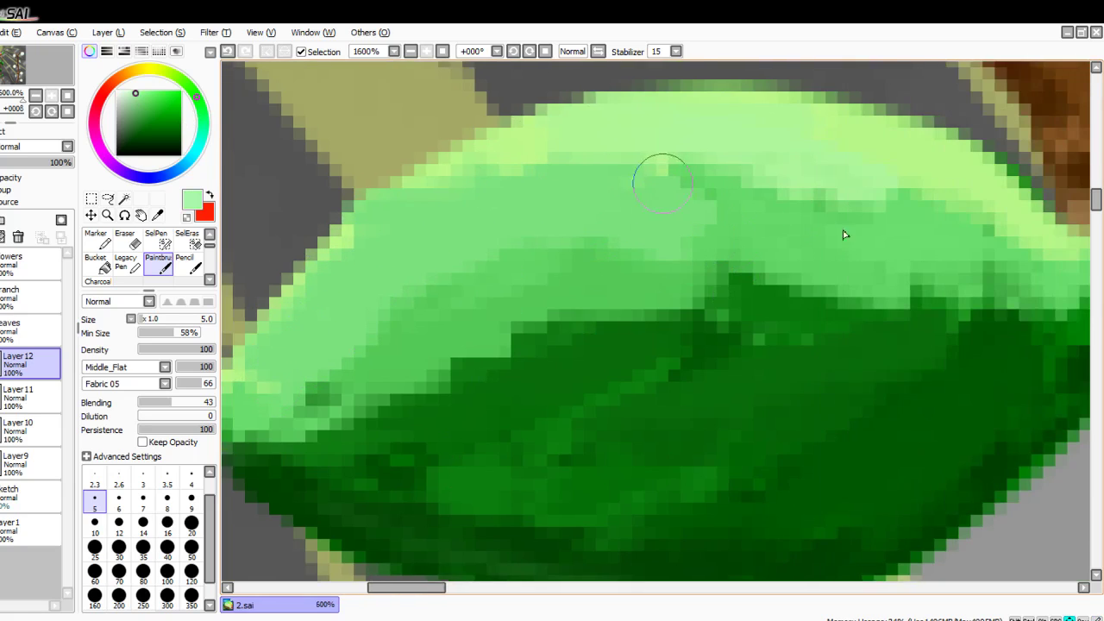
key(Up)
key(Up)
key(Up)
key(Up)
mouse_move(677, 261)
mouse_down()
mouse_move(802, 252)
mouse_move(1030, 362)
mouse_move(808, 266)
mouse_move(690, 353)
mouse_move(405, 414)
mouse_up()
Step: Blend pale green strokes diagonally through the horizontal leaf's dark lower half
drag(574, 517, 653, 439)
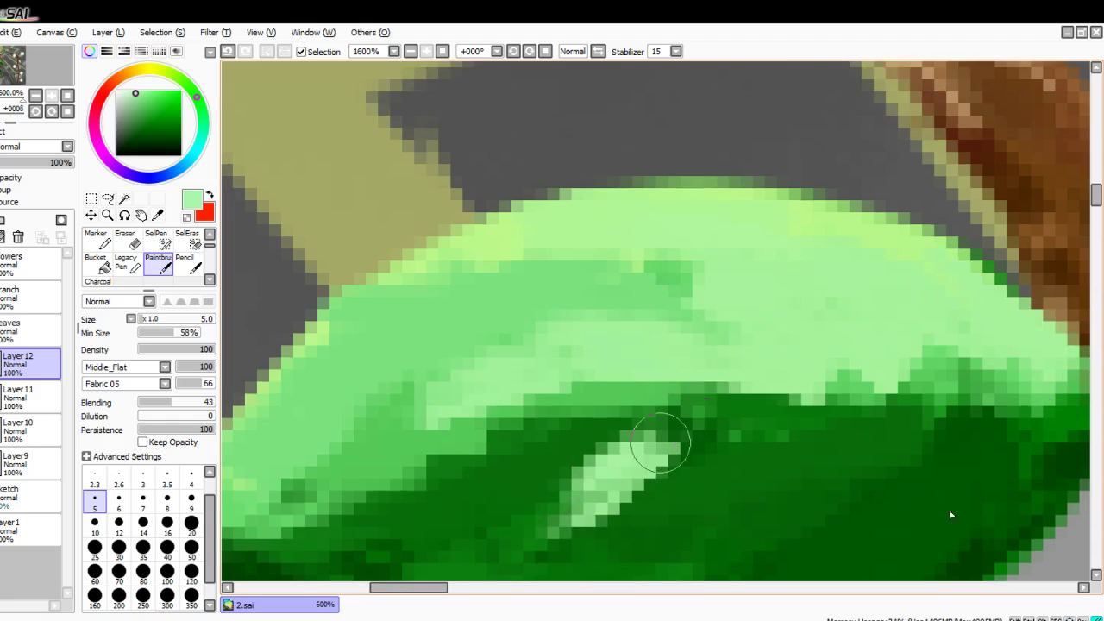
mouse_move(716, 535)
mouse_down()
mouse_move(764, 439)
mouse_move(835, 379)
mouse_up()
mouse_move(672, 445)
mouse_down()
mouse_move(627, 432)
mouse_move(345, 557)
mouse_up()
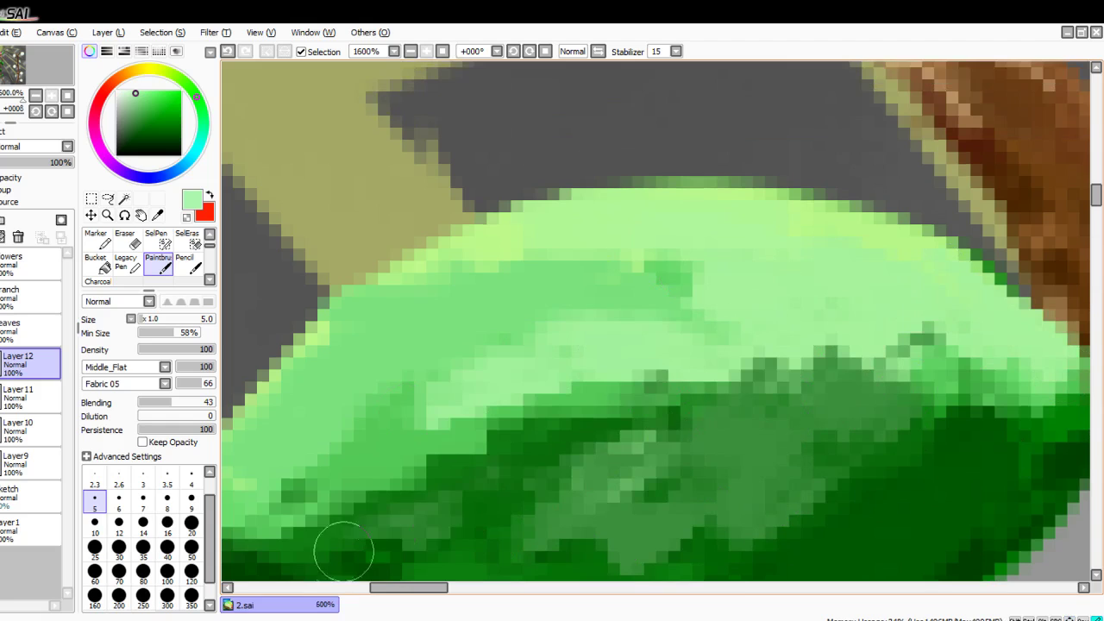
drag(666, 405, 427, 561)
Step: Sample a dark green and brush it over the pale patches in the horizontal leaf's lower half
scroll(857, 527, down, 5)
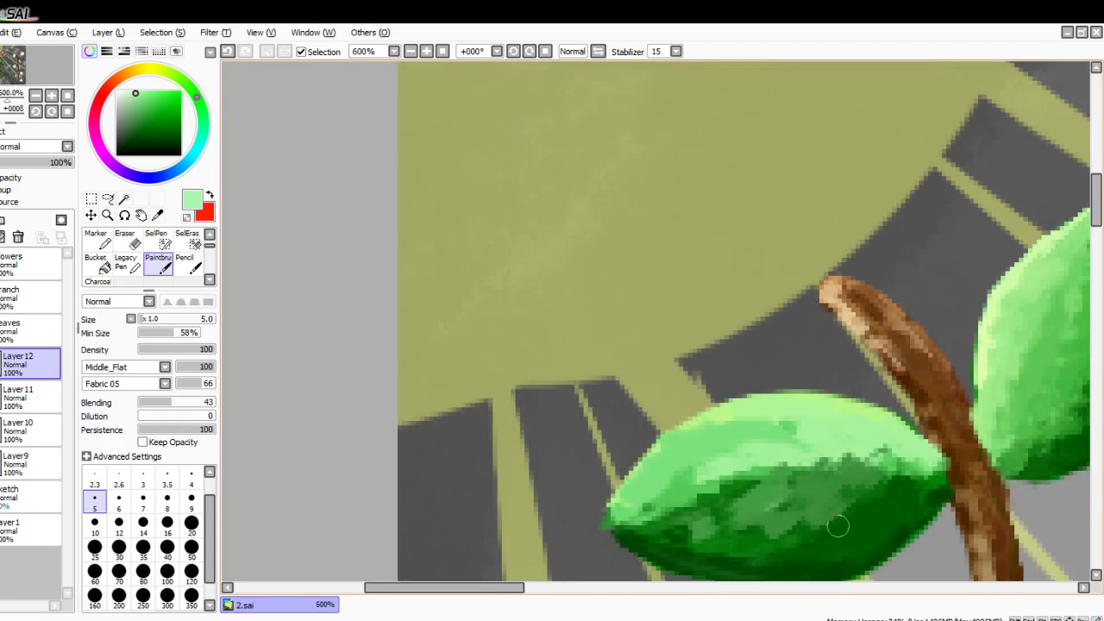
drag(846, 531, 791, 537)
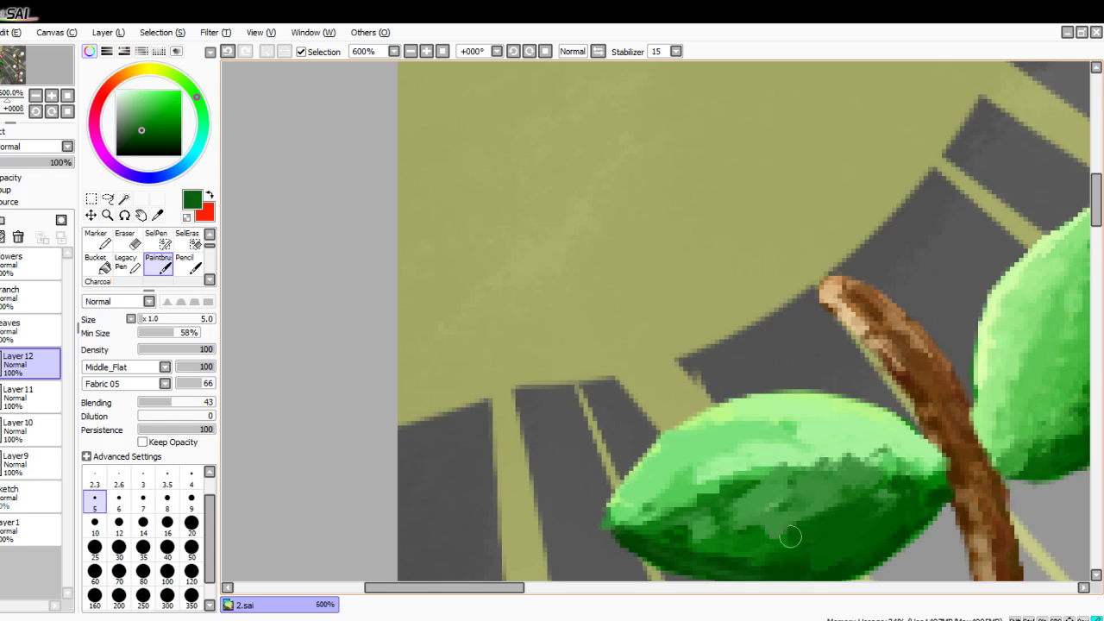
drag(673, 516, 371, 488)
drag(526, 404, 525, 206)
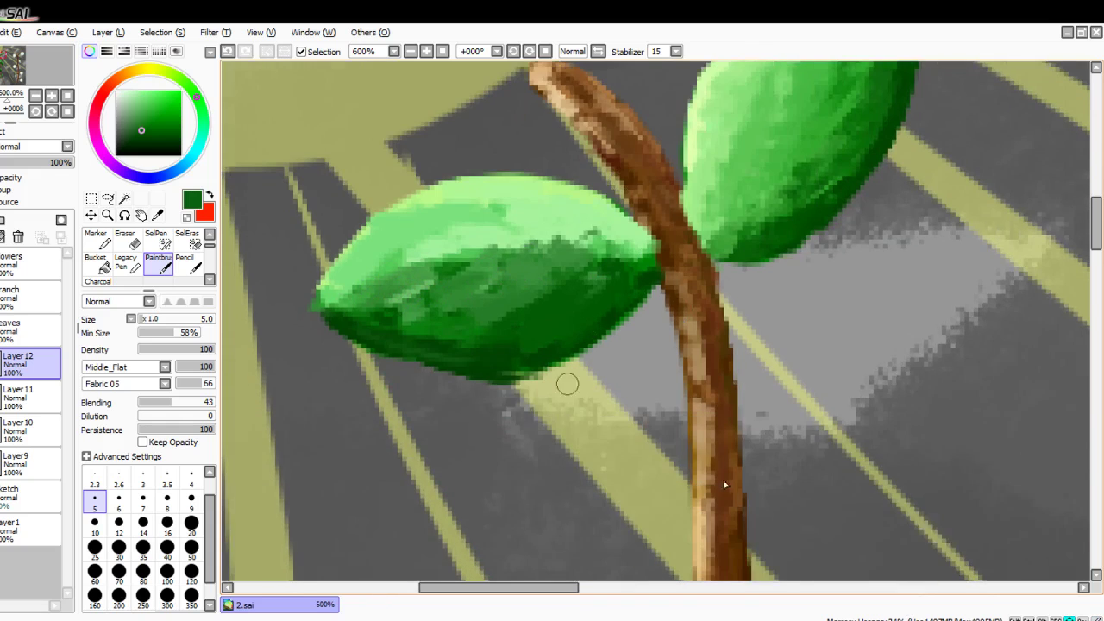
Step: Try brushing darker green strokes across the horizontal leaf's midtones, and undo them
scroll(584, 245, up, 4)
drag(582, 252, 461, 223)
drag(542, 259, 301, 235)
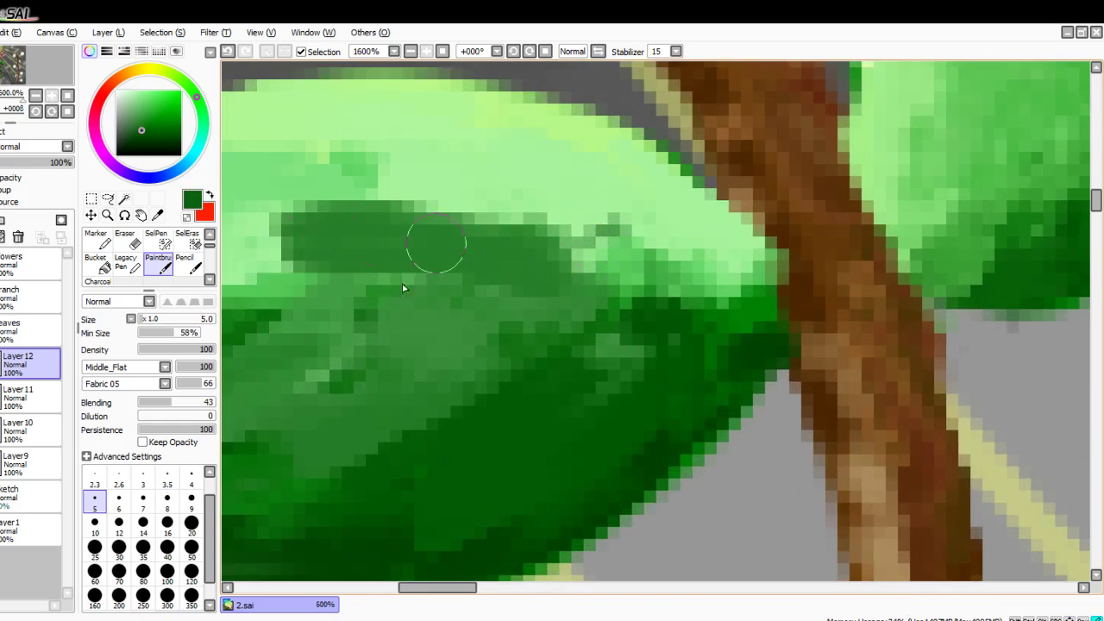
drag(439, 246, 231, 237)
scroll(423, 235, down, 3)
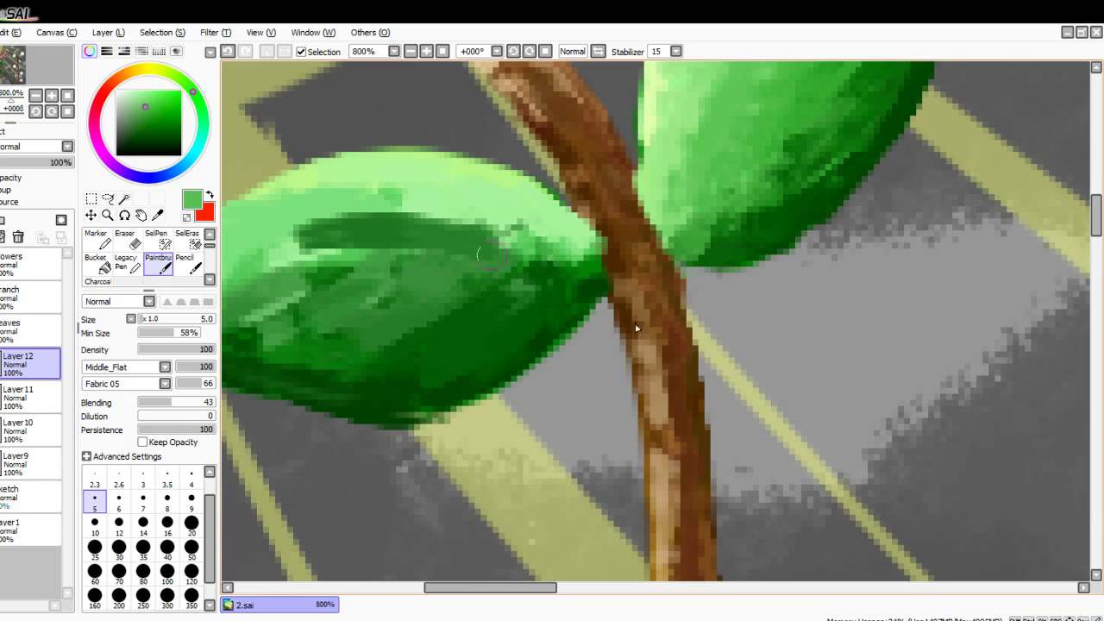
mouse_move(489, 255)
mouse_down()
mouse_move(358, 308)
mouse_move(458, 214)
mouse_move(322, 278)
mouse_move(463, 229)
mouse_up()
key(ctrl+z)
key(ctrl+z)
key(ctrl+z)
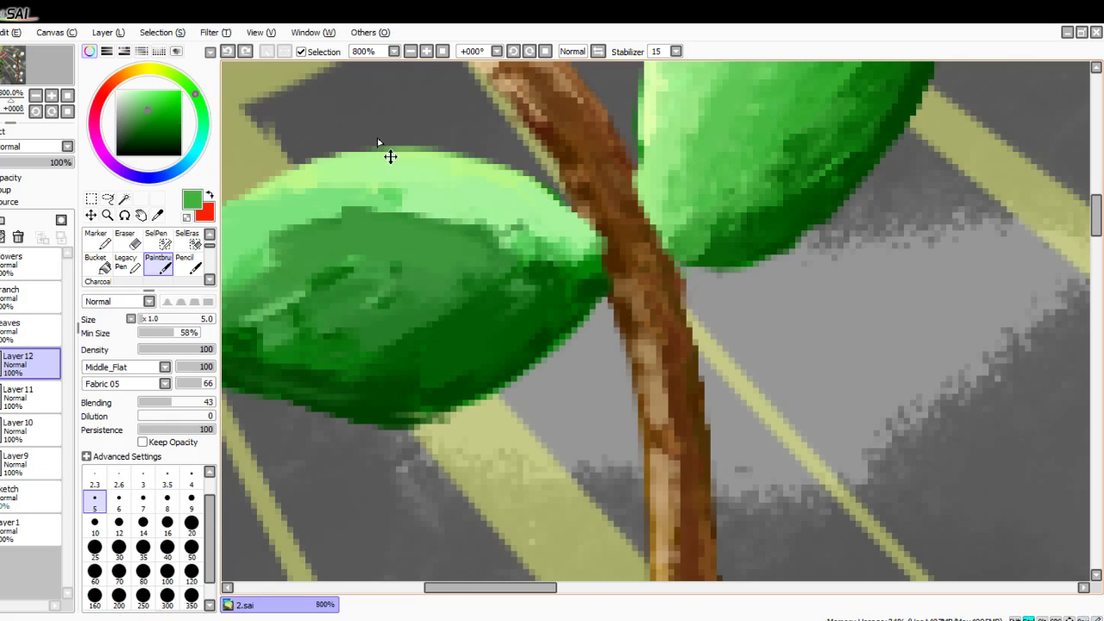
key(Left)
key(ctrl+z)
key(ctrl+z)
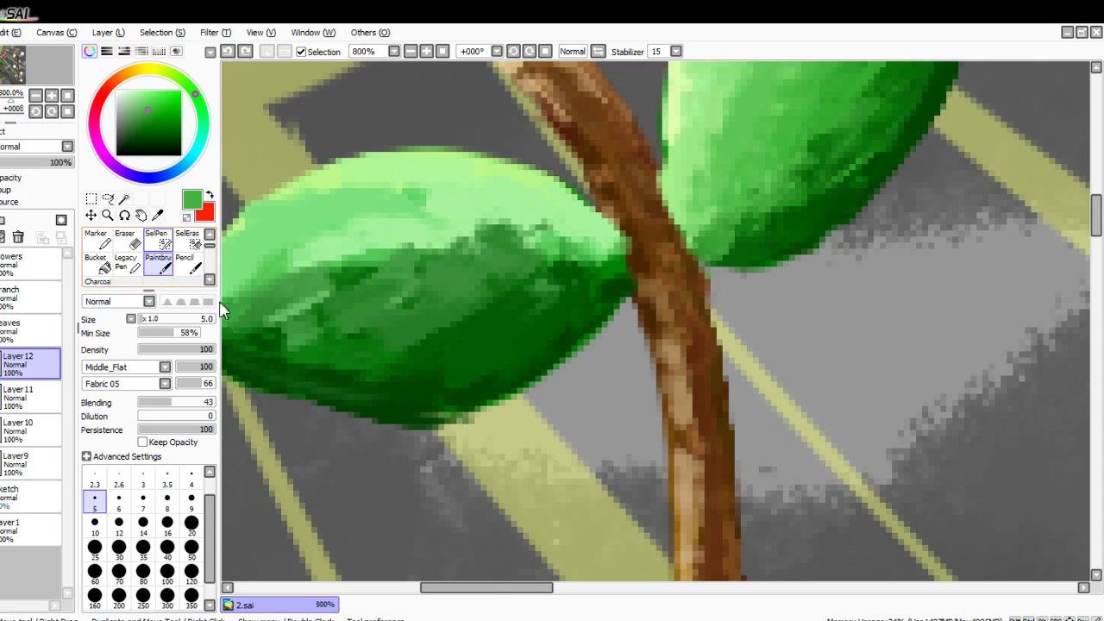
Step: Brush a medium green midtone band across the horizontal leaf, with diagonal strokes reaching into its dark lower half
mouse_move(502, 233)
mouse_down()
mouse_move(477, 276)
mouse_move(436, 254)
mouse_move(319, 268)
mouse_move(257, 300)
mouse_move(388, 260)
mouse_move(602, 261)
mouse_move(384, 244)
mouse_move(238, 276)
mouse_up()
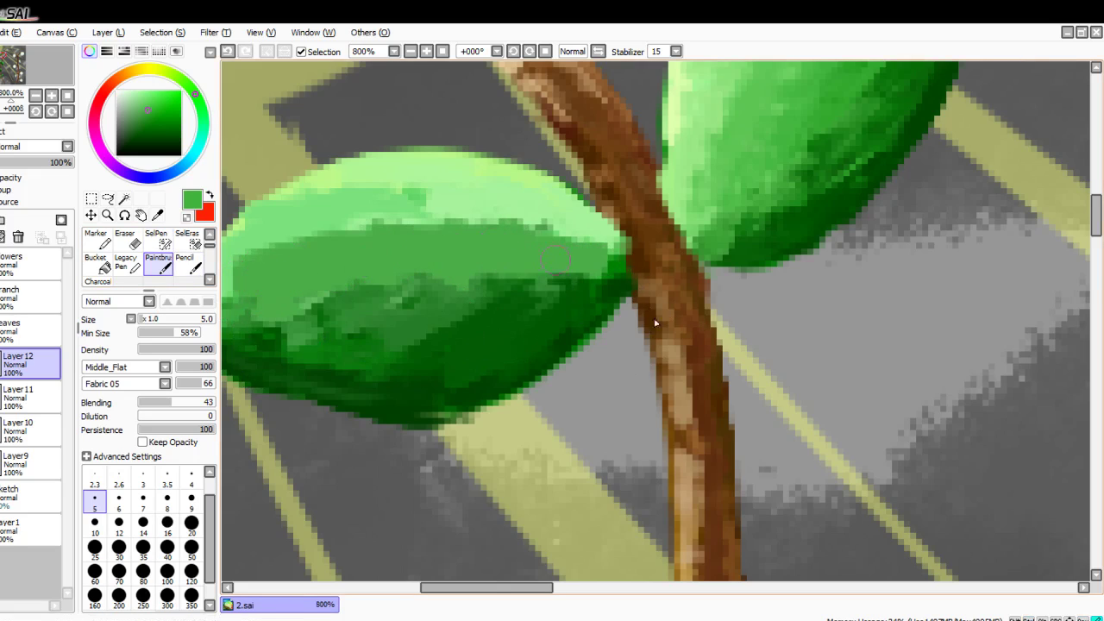
scroll(655, 323, left, 5)
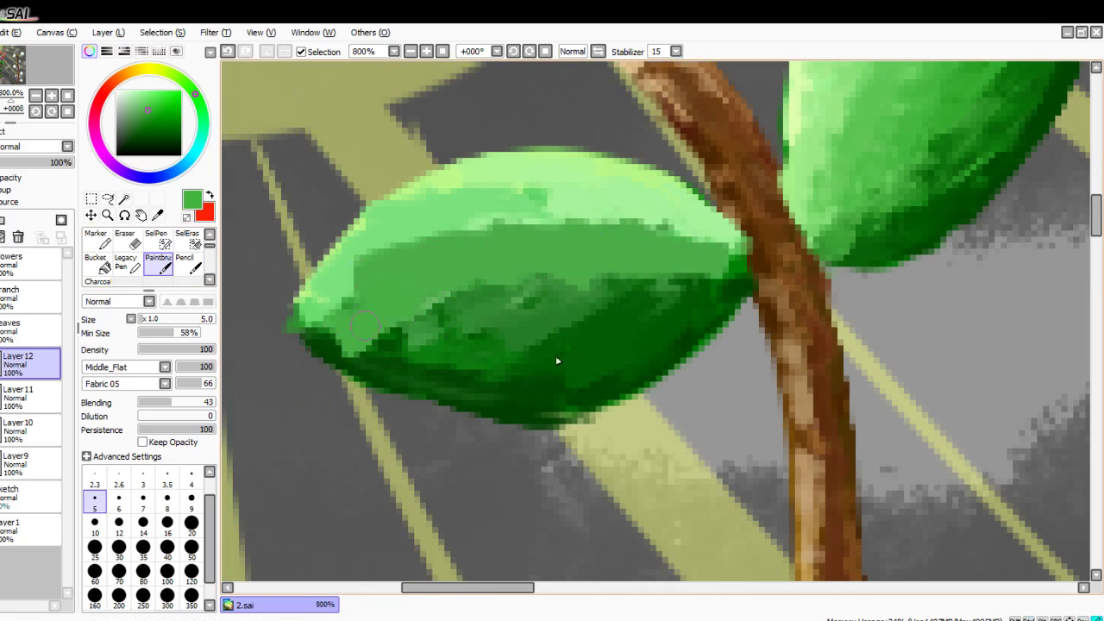
mouse_move(422, 338)
mouse_down()
mouse_move(470, 306)
mouse_move(498, 318)
mouse_up()
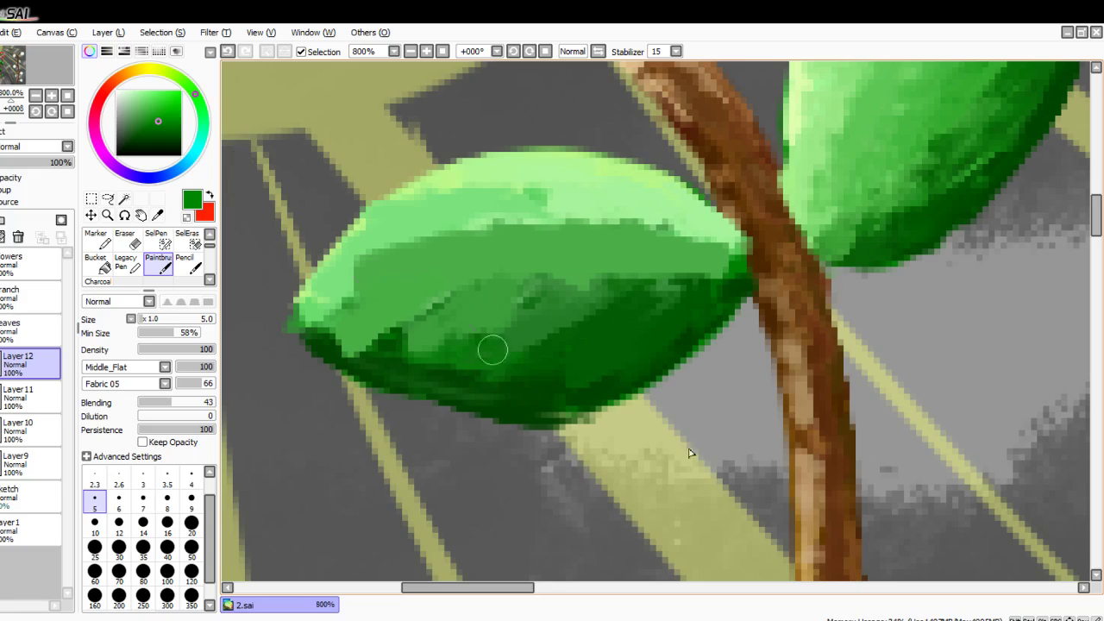
mouse_move(520, 369)
mouse_down()
mouse_move(520, 321)
mouse_move(372, 295)
mouse_up()
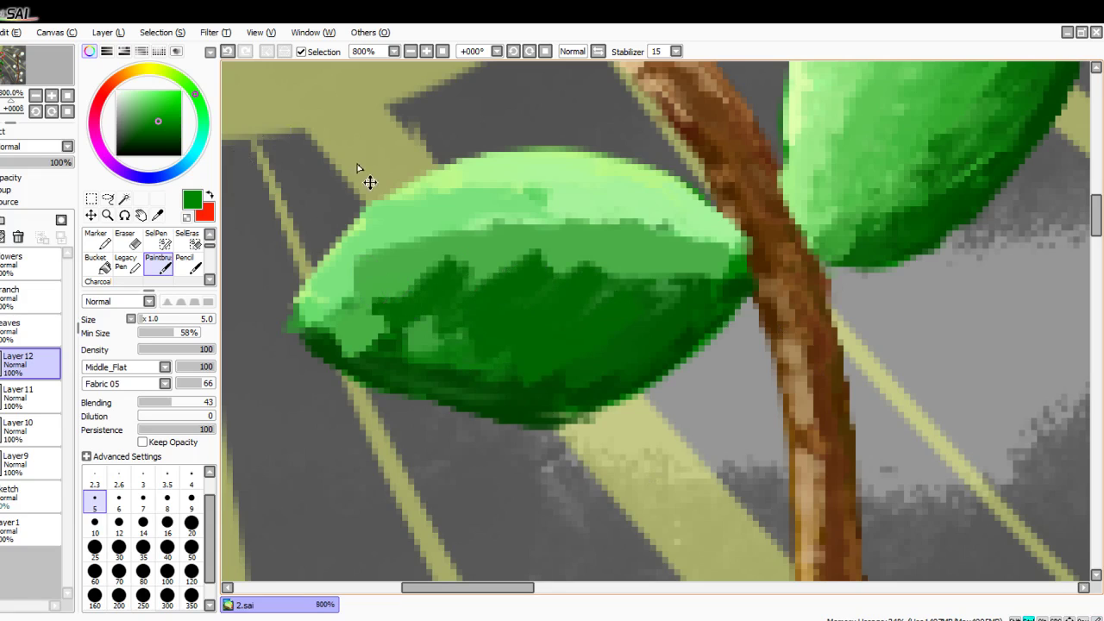
key(ctrl+z)
scroll(358, 168, up, 2)
mouse_move(468, 362)
mouse_down()
mouse_move(534, 243)
mouse_move(439, 332)
mouse_move(362, 375)
mouse_move(531, 282)
mouse_move(595, 290)
mouse_move(495, 373)
mouse_move(714, 239)
mouse_move(592, 395)
mouse_move(623, 353)
mouse_move(811, 233)
mouse_move(698, 355)
mouse_move(713, 328)
mouse_move(856, 256)
mouse_move(676, 371)
mouse_move(745, 384)
mouse_move(798, 262)
mouse_move(648, 347)
mouse_move(473, 413)
mouse_move(736, 359)
mouse_move(610, 397)
mouse_move(517, 406)
mouse_move(557, 222)
mouse_up()
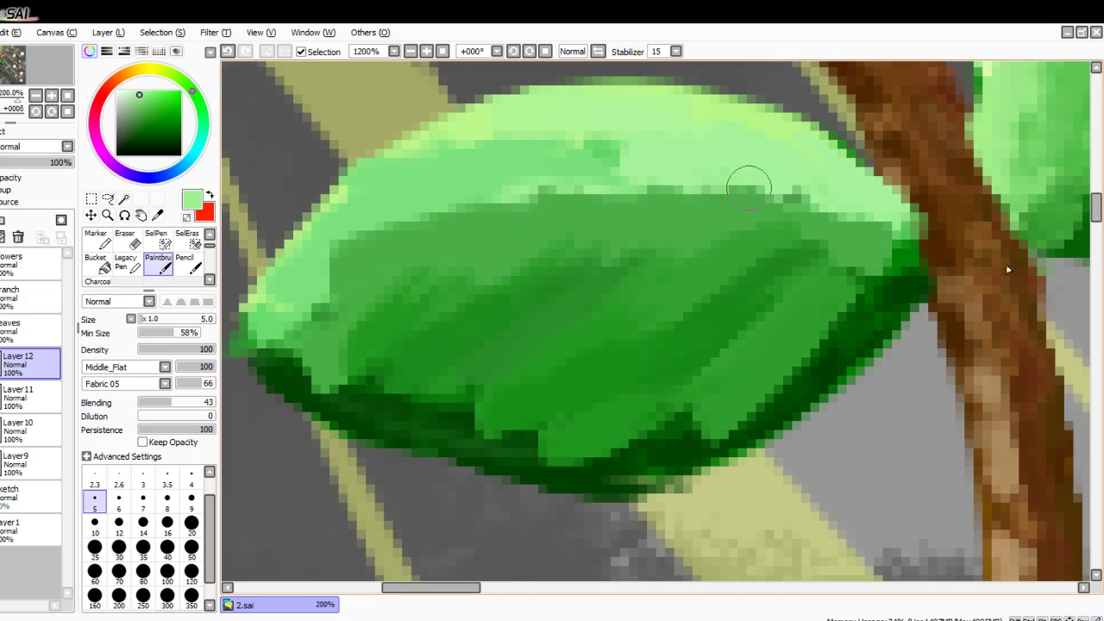
Step: Sample a pale green and blend the highlight over the horizontal leaf's upper half, adding a light touch near its lower edge
mouse_move(901, 248)
mouse_down()
mouse_move(776, 181)
mouse_move(655, 146)
mouse_move(522, 229)
mouse_move(407, 235)
mouse_move(237, 354)
mouse_up()
mouse_move(849, 207)
mouse_down()
mouse_move(690, 107)
mouse_move(567, 125)
mouse_move(422, 198)
mouse_up()
mouse_move(888, 290)
mouse_down()
mouse_move(826, 342)
mouse_move(657, 427)
mouse_up()
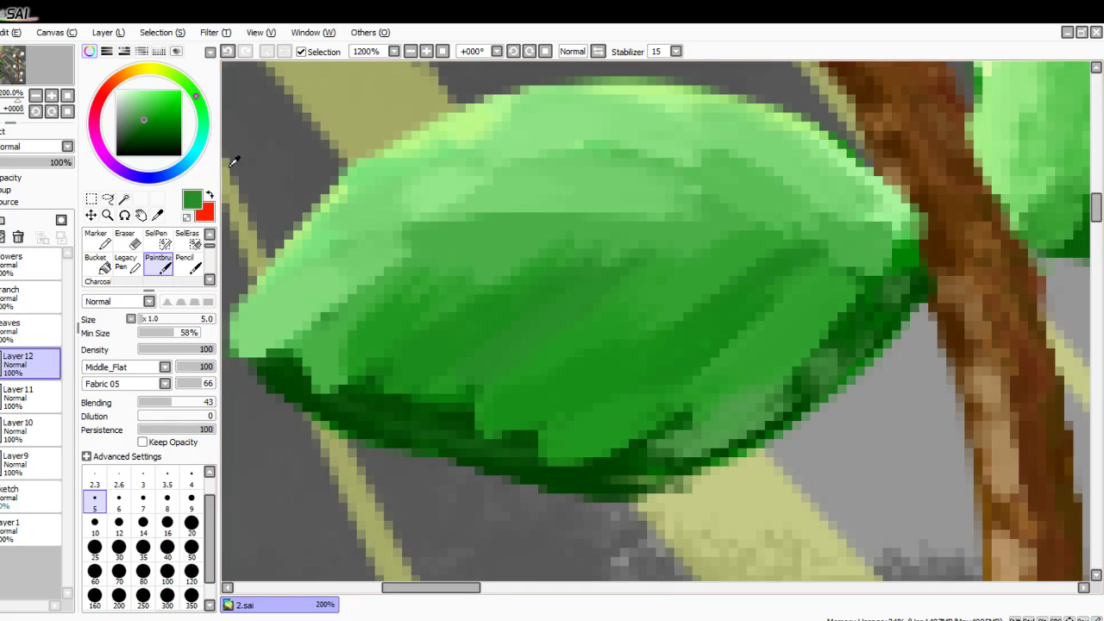
Step: Brush a dark green shadow along the horizontal leaf's lower edge and blend it up into the midtones
mouse_move(873, 300)
mouse_down()
mouse_move(656, 444)
mouse_move(561, 405)
mouse_move(414, 405)
mouse_move(336, 362)
mouse_up()
mouse_move(882, 304)
mouse_down()
mouse_move(646, 439)
mouse_move(561, 443)
mouse_move(299, 362)
mouse_move(277, 345)
mouse_up()
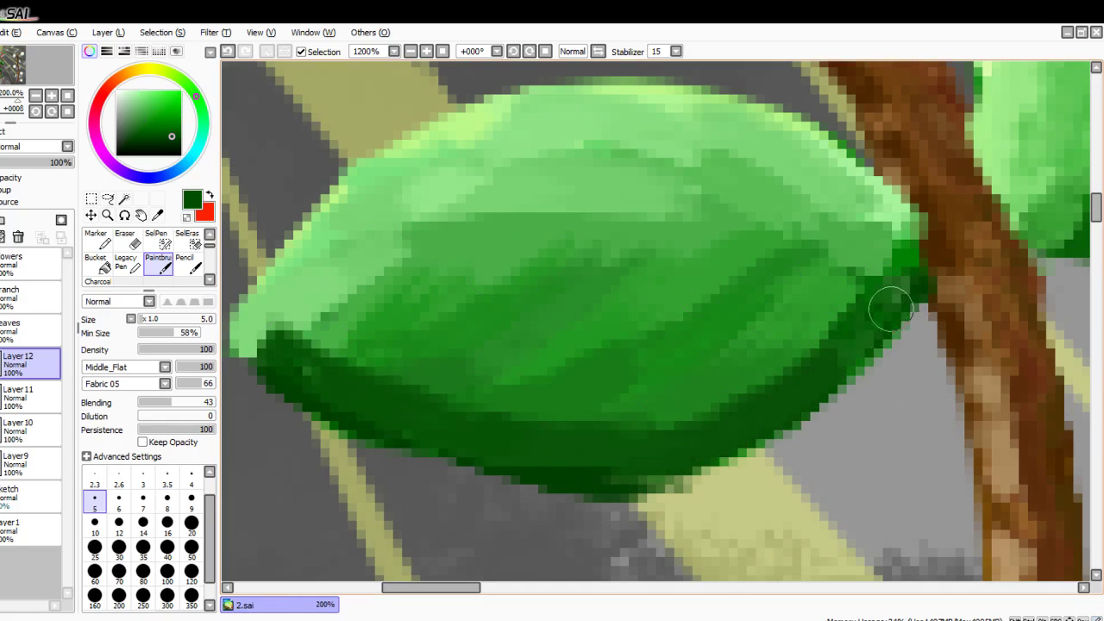
mouse_move(914, 273)
mouse_down()
mouse_move(814, 389)
mouse_move(813, 362)
mouse_move(718, 424)
mouse_up()
mouse_move(739, 379)
mouse_down()
mouse_move(578, 428)
mouse_move(483, 396)
mouse_move(352, 394)
mouse_move(355, 289)
mouse_move(437, 333)
mouse_up()
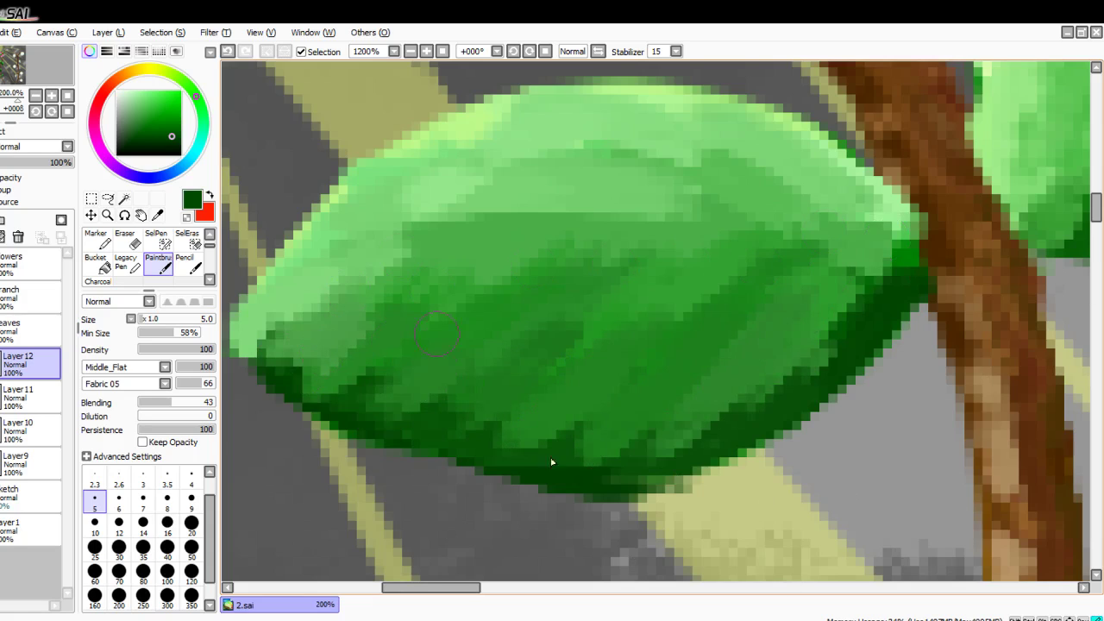
Step: Shade the horizontal leaf's lower half with blended diagonal dark green strokes from tip to stem
mouse_move(445, 429)
mouse_down()
mouse_move(632, 317)
mouse_move(541, 443)
mouse_move(547, 484)
mouse_move(730, 283)
mouse_move(728, 400)
mouse_move(841, 276)
mouse_up()
drag(470, 410, 600, 319)
drag(345, 398, 569, 286)
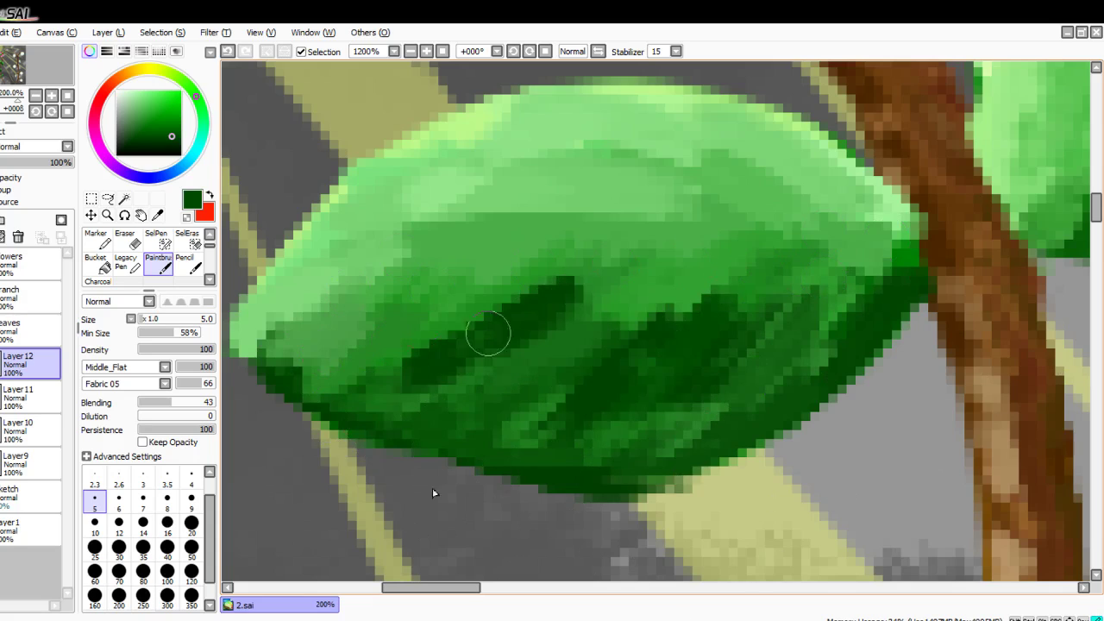
drag(324, 375, 490, 276)
drag(346, 392, 456, 375)
drag(502, 423, 629, 291)
drag(716, 314, 571, 440)
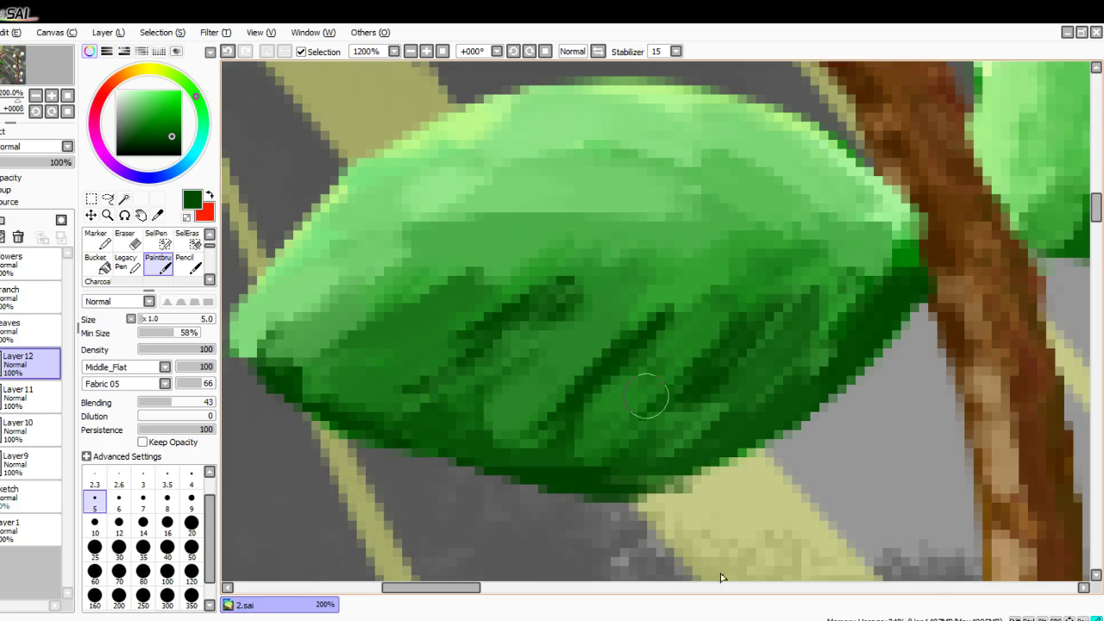
mouse_move(686, 401)
mouse_down()
mouse_move(777, 308)
mouse_move(709, 427)
mouse_up()
mouse_move(897, 269)
mouse_down()
mouse_move(622, 434)
mouse_move(549, 413)
mouse_move(673, 300)
mouse_move(446, 407)
mouse_move(442, 372)
mouse_move(465, 302)
mouse_move(283, 345)
mouse_move(325, 325)
mouse_move(277, 375)
mouse_move(360, 390)
mouse_move(470, 380)
mouse_move(592, 346)
mouse_move(626, 413)
mouse_move(647, 425)
mouse_move(642, 456)
mouse_move(841, 290)
mouse_up()
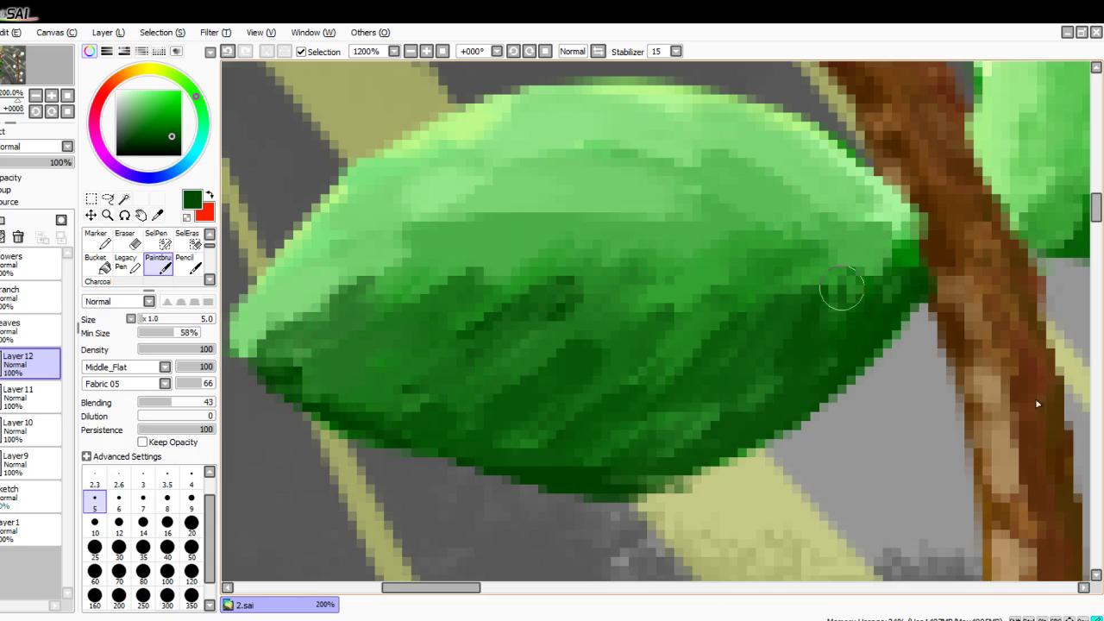
mouse_move(566, 473)
mouse_down()
mouse_move(613, 366)
mouse_move(513, 392)
mouse_move(475, 346)
mouse_move(500, 283)
mouse_move(468, 253)
mouse_move(371, 274)
mouse_up()
Step: Sample a light green and blend it across the horizontal leaf's upper half down to the shadow boundary
mouse_move(517, 130)
mouse_down()
mouse_move(615, 148)
mouse_move(818, 212)
mouse_up()
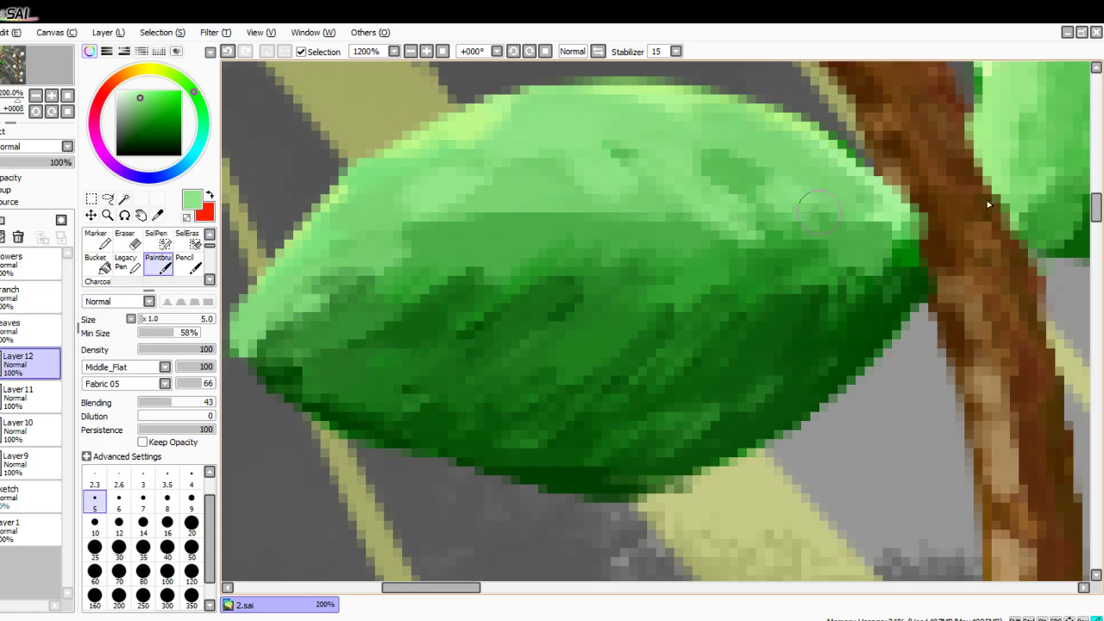
mouse_move(650, 176)
mouse_down()
mouse_move(535, 153)
mouse_move(475, 160)
mouse_move(349, 207)
mouse_move(282, 250)
mouse_up()
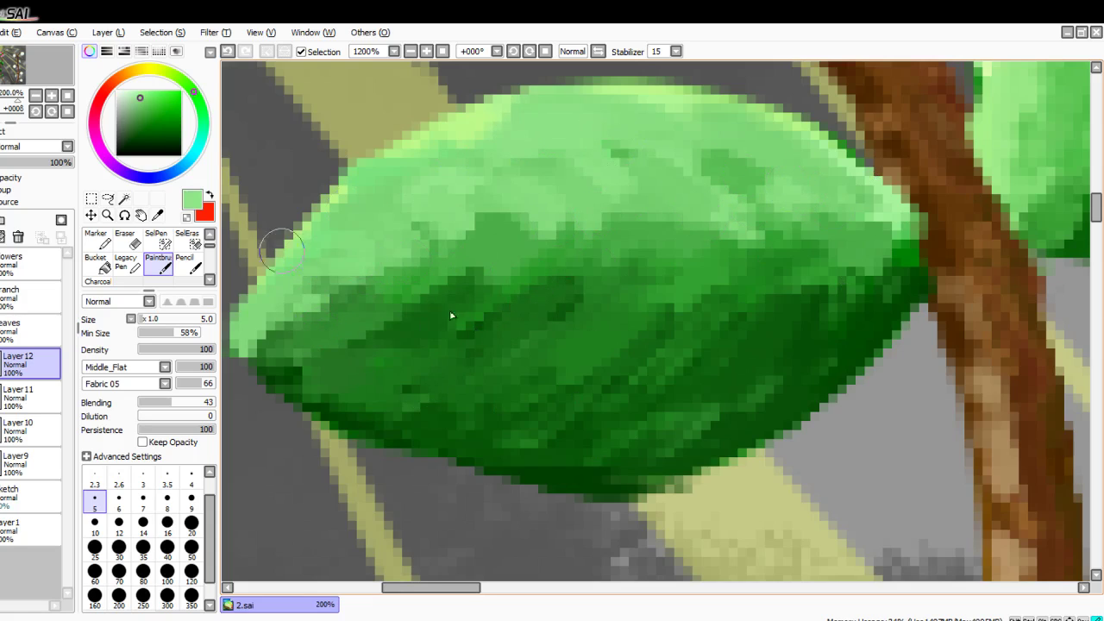
mouse_move(811, 189)
mouse_down()
mouse_move(655, 155)
mouse_move(475, 173)
mouse_move(414, 215)
mouse_move(447, 240)
mouse_move(310, 281)
mouse_up()
drag(801, 237, 716, 197)
drag(884, 218, 756, 154)
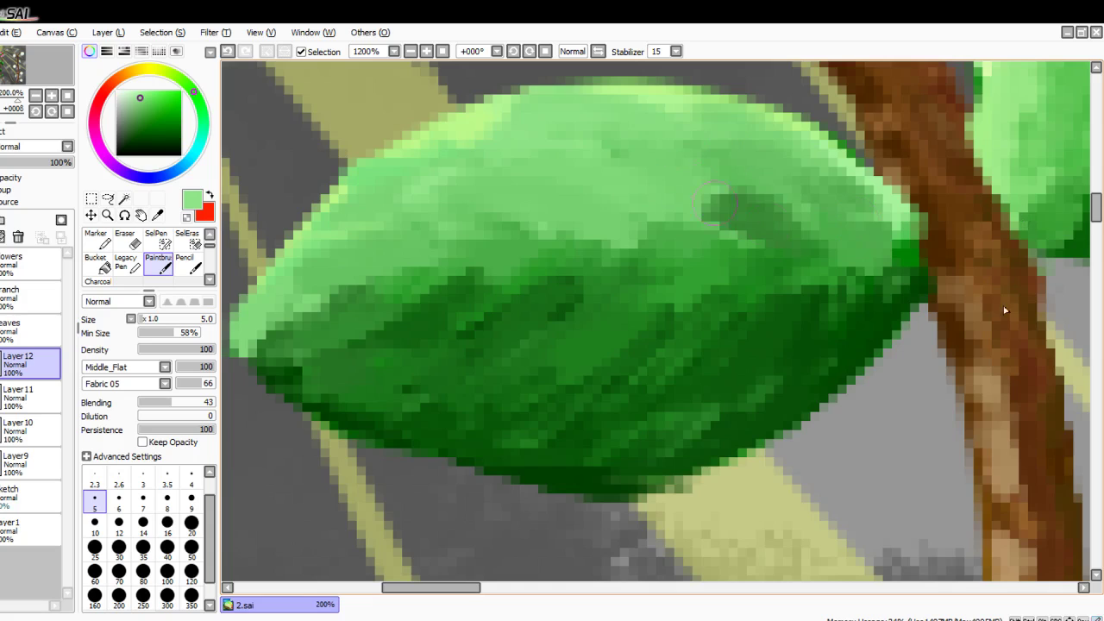
mouse_move(744, 230)
mouse_down()
mouse_move(571, 160)
mouse_move(517, 197)
mouse_move(627, 224)
mouse_move(576, 249)
mouse_move(362, 272)
mouse_move(239, 366)
mouse_up()
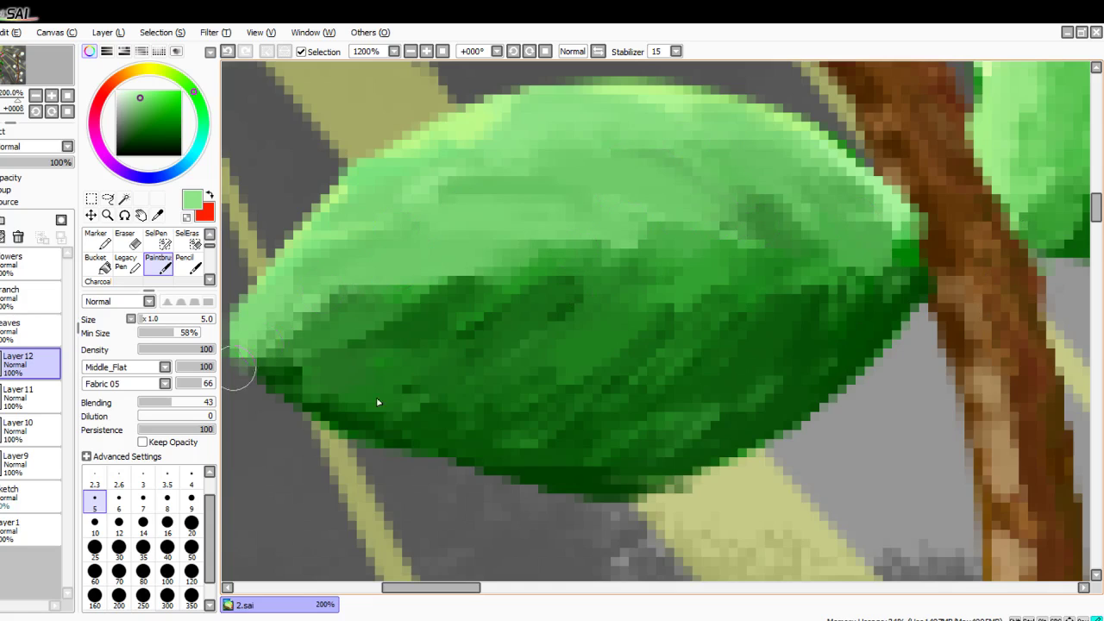
mouse_move(695, 196)
mouse_down()
mouse_move(677, 234)
mouse_move(562, 207)
mouse_move(490, 227)
mouse_move(329, 229)
mouse_move(275, 249)
mouse_up()
Step: Brush light green diagonal streaks down across the horizontal leaf's upper half
mouse_move(468, 126)
mouse_down()
mouse_move(635, 199)
mouse_move(591, 146)
mouse_move(753, 220)
mouse_move(728, 142)
mouse_move(699, 116)
mouse_move(841, 255)
mouse_up()
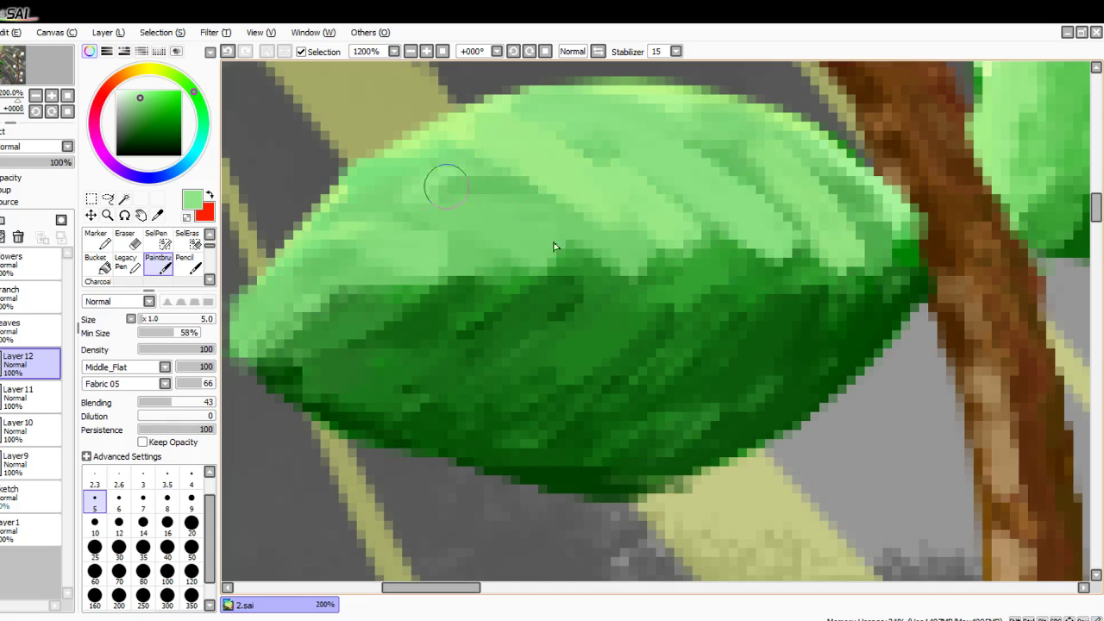
drag(439, 178, 434, 217)
mouse_move(787, 253)
mouse_down()
mouse_move(685, 178)
mouse_move(752, 239)
mouse_move(641, 184)
mouse_move(373, 131)
mouse_up()
Step: Undo the last four strokes and blend light green across the horizontal leaf's upper half again
key(ctrl+z)
key(ctrl+z)
key(ctrl+z)
key(ctrl+z)
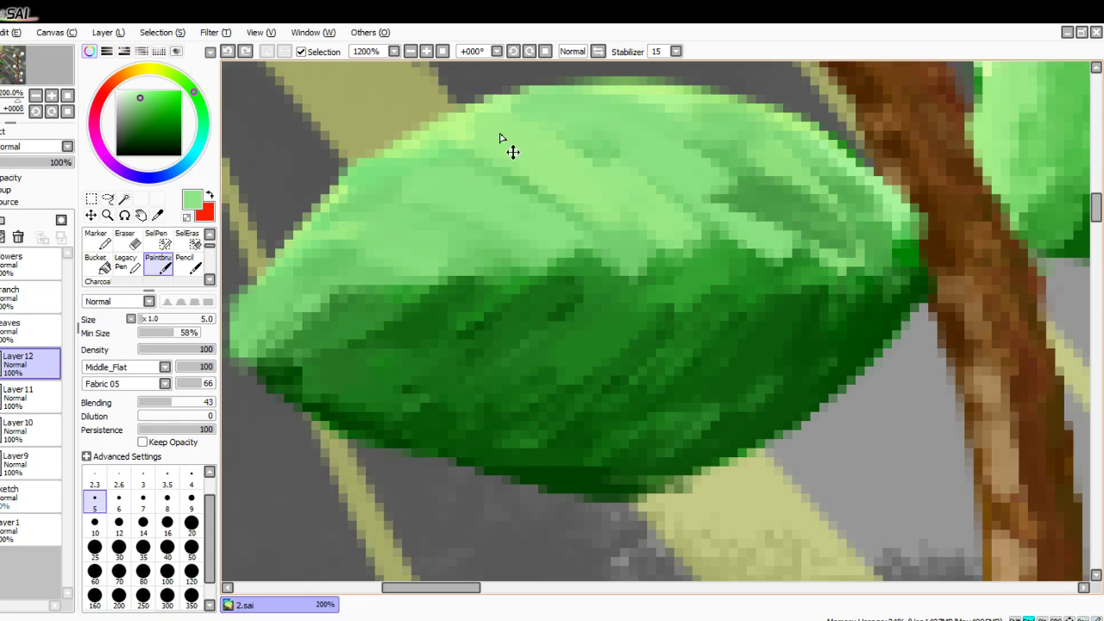
mouse_move(802, 227)
mouse_down()
mouse_move(798, 257)
mouse_move(612, 154)
mouse_move(737, 225)
mouse_move(812, 245)
mouse_move(728, 166)
mouse_move(761, 215)
mouse_move(611, 161)
mouse_move(672, 214)
mouse_move(705, 270)
mouse_move(430, 208)
mouse_up()
mouse_move(507, 252)
mouse_down()
mouse_move(319, 282)
mouse_move(261, 335)
mouse_up()
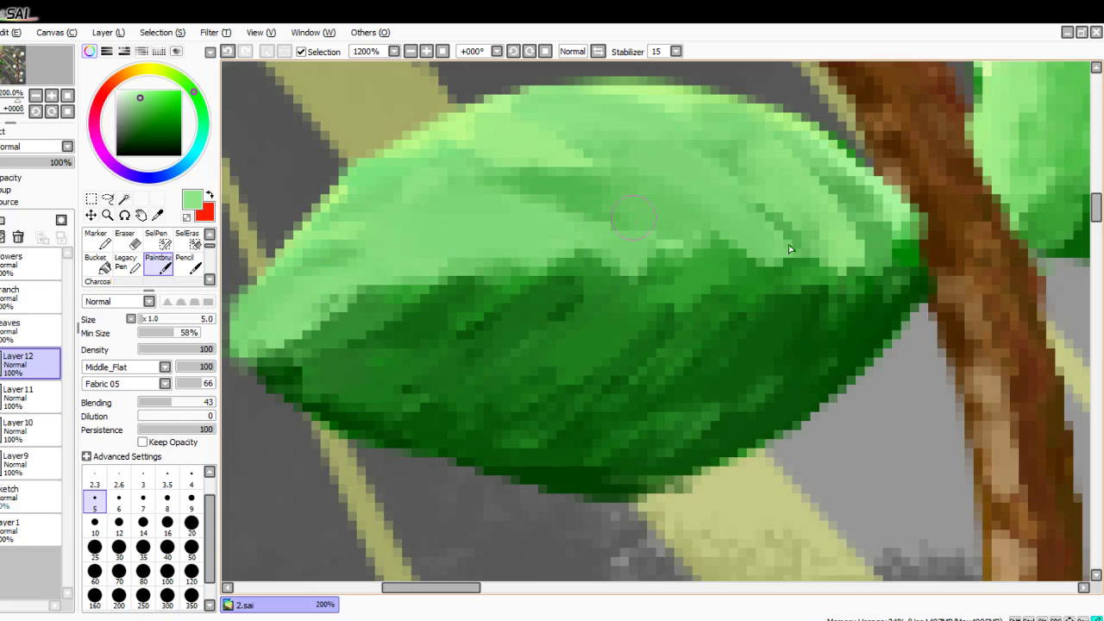
Step: Smooth out the remaining darker streaks in the horizontal leaf's upper half with long light green strokes
mouse_move(633, 218)
mouse_down()
mouse_move(487, 208)
mouse_move(450, 162)
mouse_move(609, 131)
mouse_move(409, 216)
mouse_up()
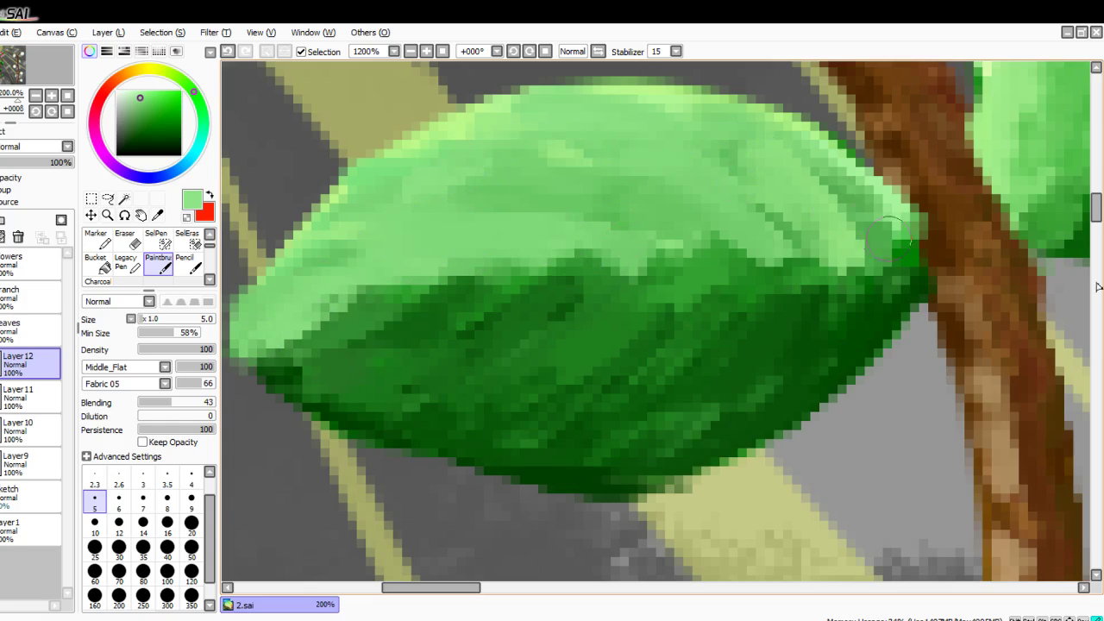
drag(566, 176, 436, 183)
drag(759, 248, 643, 271)
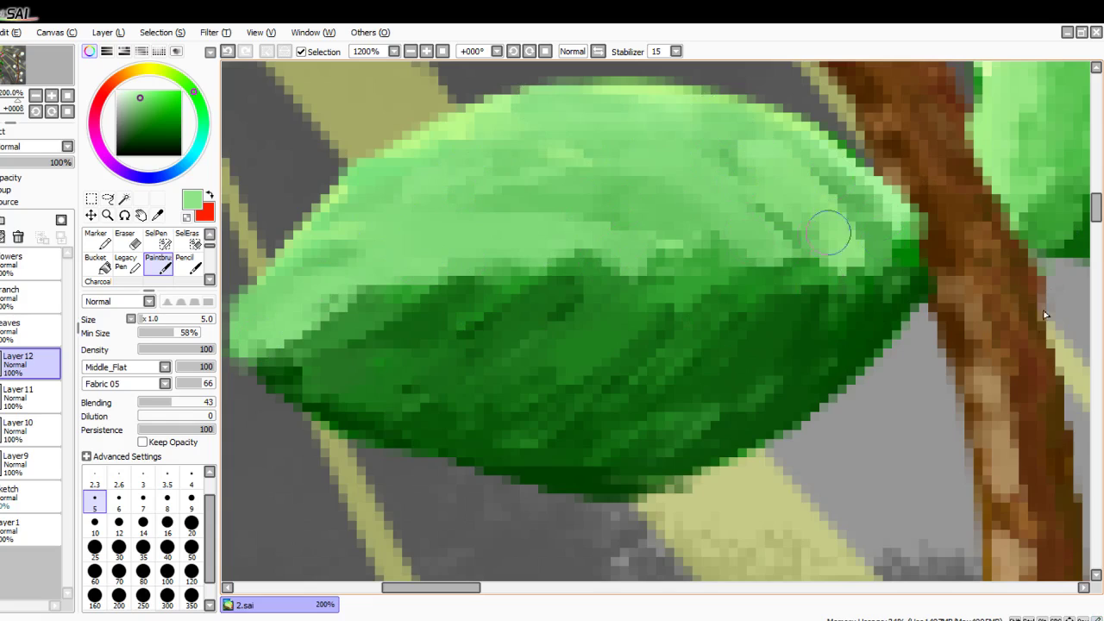
drag(811, 241, 446, 241)
scroll(446, 241, down, 6)
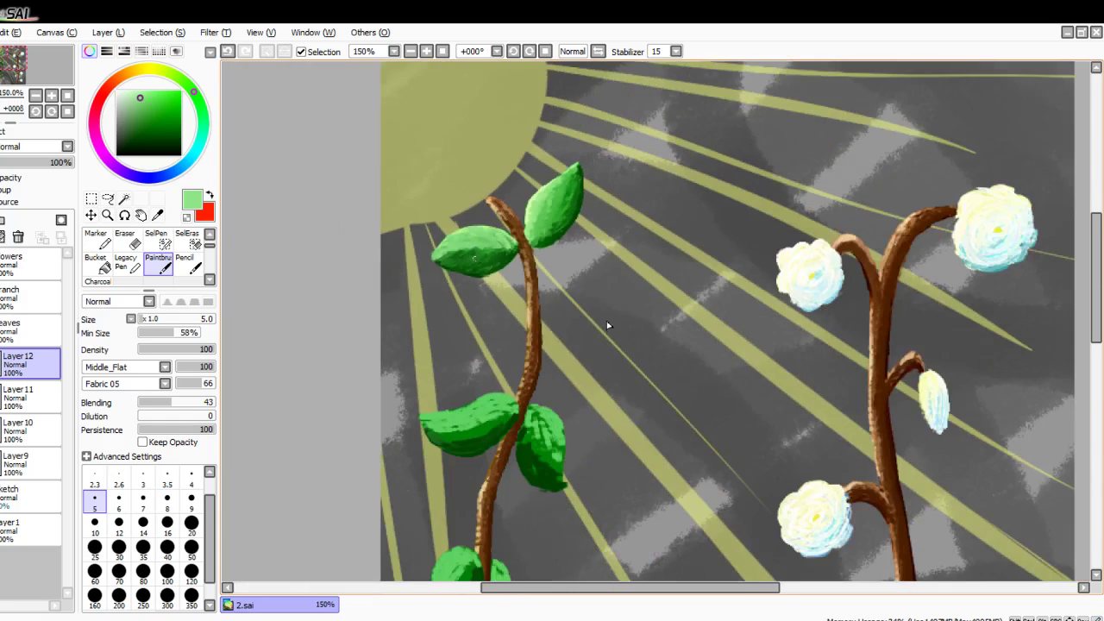
scroll(487, 253, up, 6)
drag(449, 284, 397, 302)
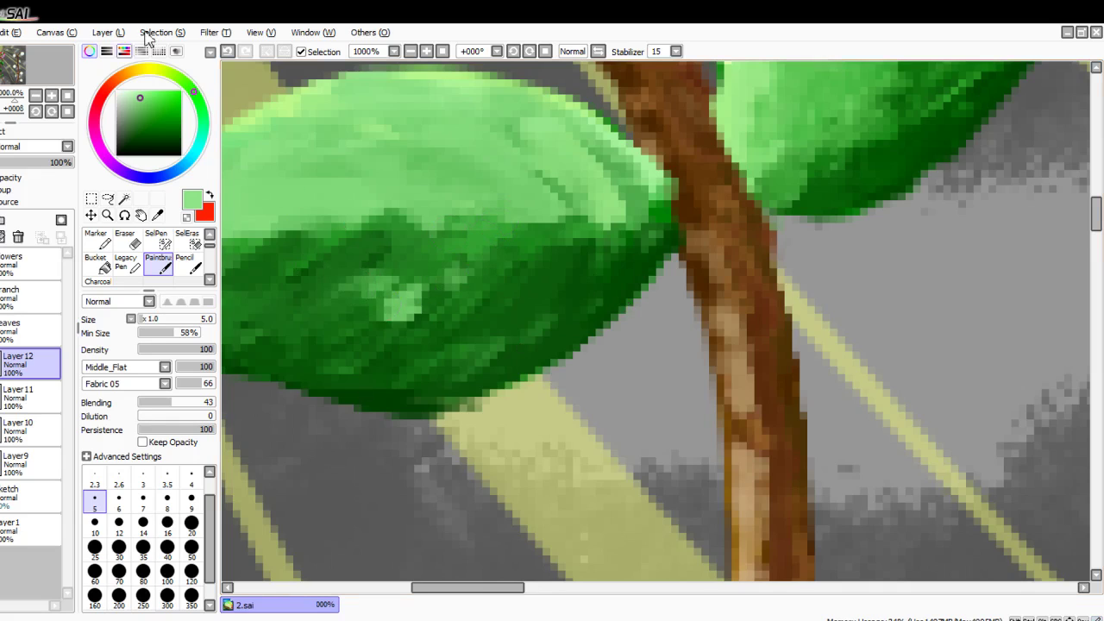
key(ctrl+z)
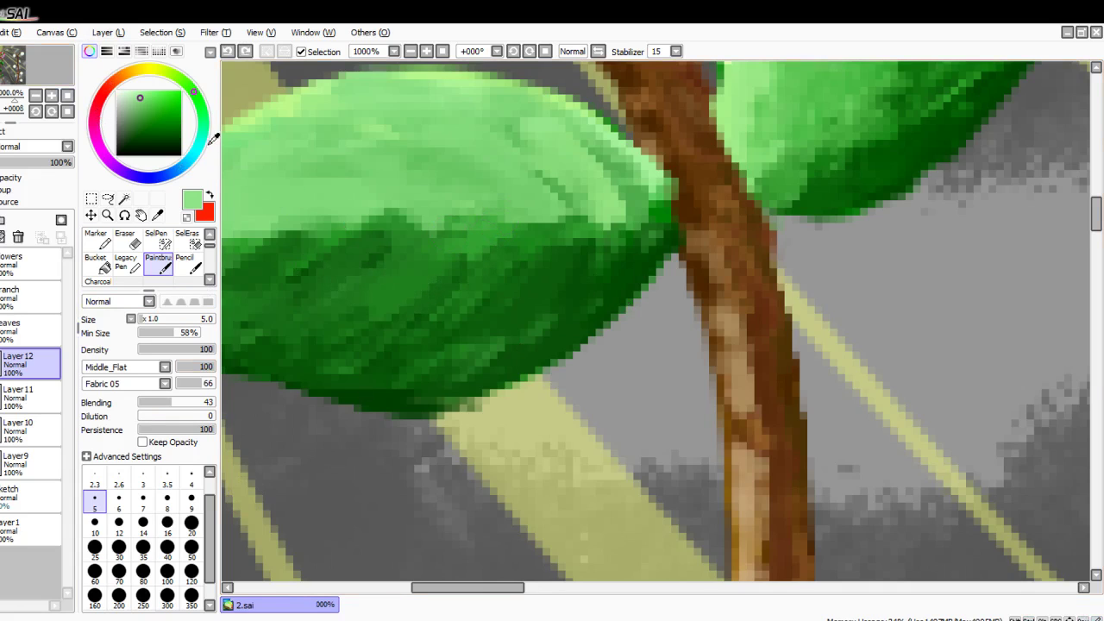
Step: Sample greens from the horizontal leaf and blend short diagonal midtone strokes into its shaded lower half
drag(521, 309, 466, 334)
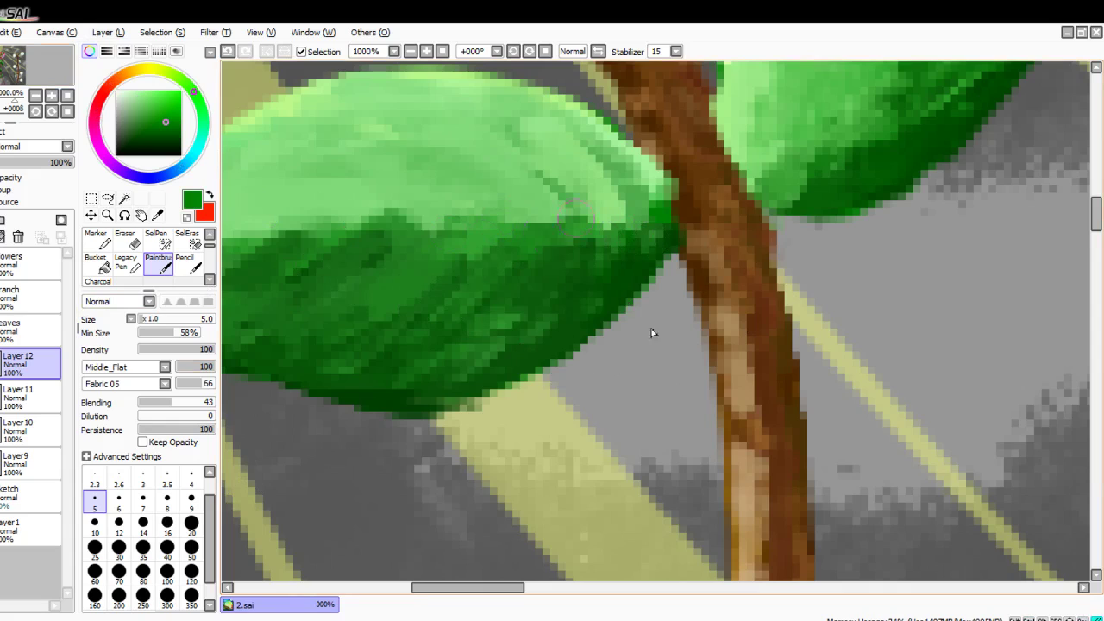
drag(519, 260, 406, 314)
drag(462, 260, 349, 287)
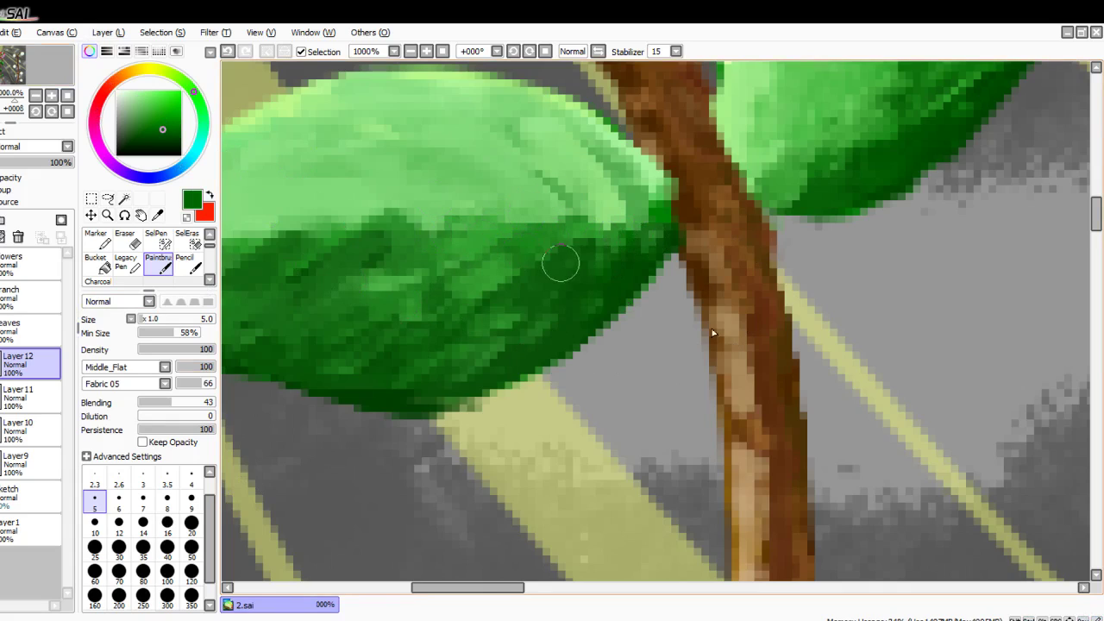
drag(515, 272, 414, 313)
mouse_move(472, 266)
mouse_down()
mouse_move(340, 298)
mouse_move(506, 244)
mouse_up()
mouse_move(388, 313)
mouse_down()
mouse_move(570, 262)
mouse_move(407, 312)
mouse_up()
drag(388, 276, 337, 283)
drag(387, 239, 293, 266)
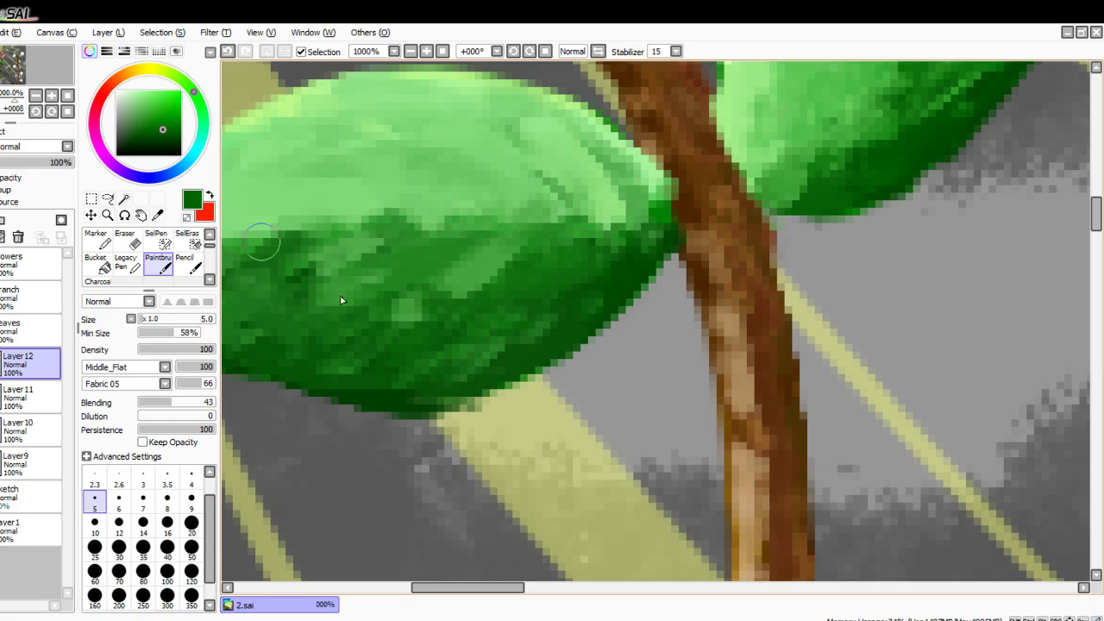
Step: Blend the boundary between the horizontal leaf's light upper half and dark lower half with midtone green strokes
drag(431, 214, 339, 244)
drag(555, 278, 428, 230)
mouse_move(516, 210)
mouse_down()
mouse_move(552, 172)
mouse_move(603, 199)
mouse_move(362, 199)
mouse_move(274, 252)
mouse_up()
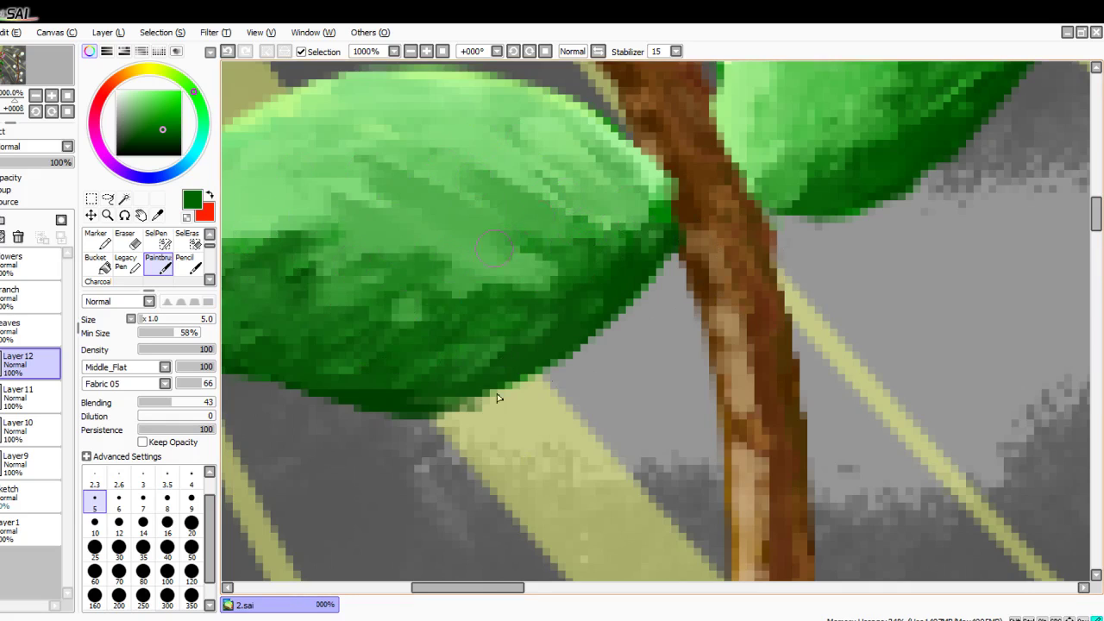
mouse_move(494, 249)
mouse_down()
mouse_move(345, 285)
mouse_move(250, 284)
mouse_move(277, 224)
mouse_up()
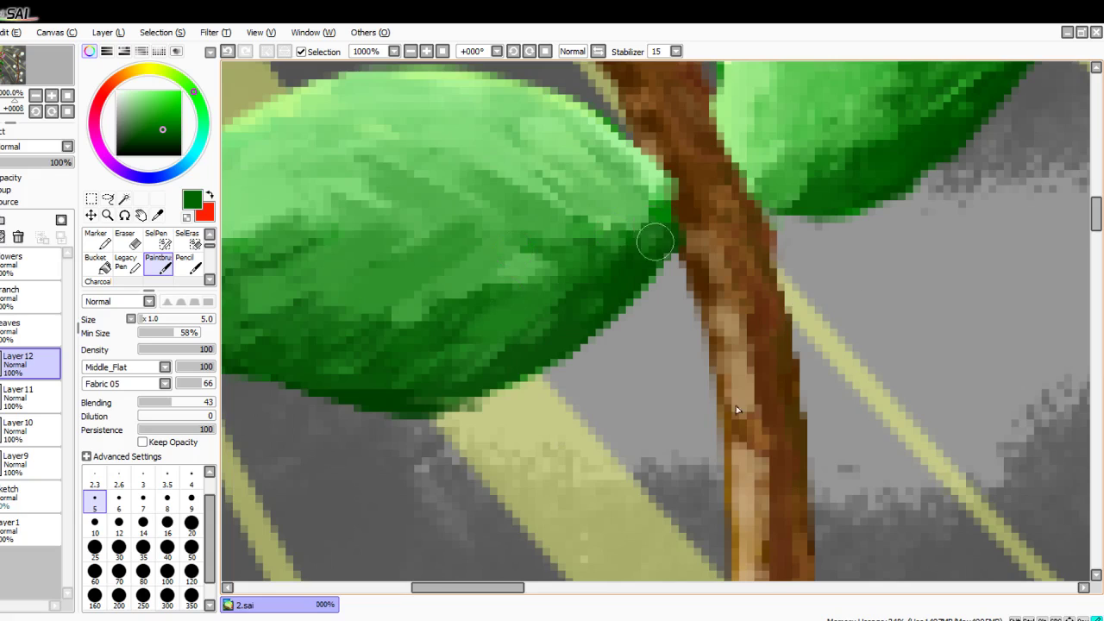
drag(602, 307, 555, 342)
drag(490, 307, 326, 343)
Step: Extend the midtone green blending across the horizontal leaf's lower half toward its outer tip
key(Left)
key(Left)
key(Left)
key(Left)
key(Left)
key(Left)
key(Left)
key(Left)
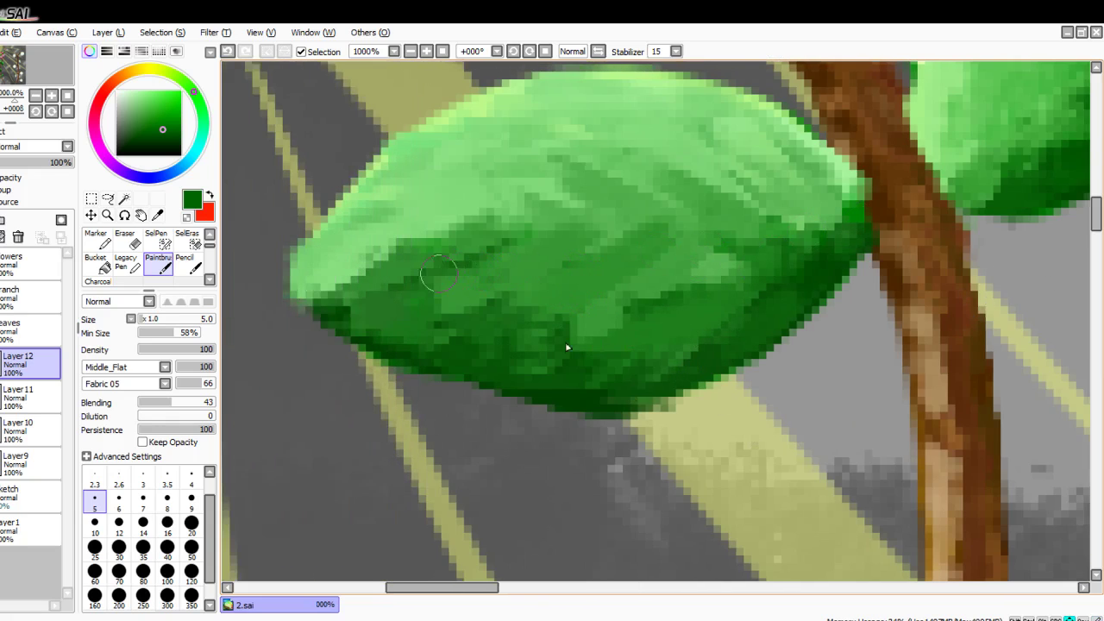
scroll(567, 347, left, 3)
drag(546, 260, 466, 280)
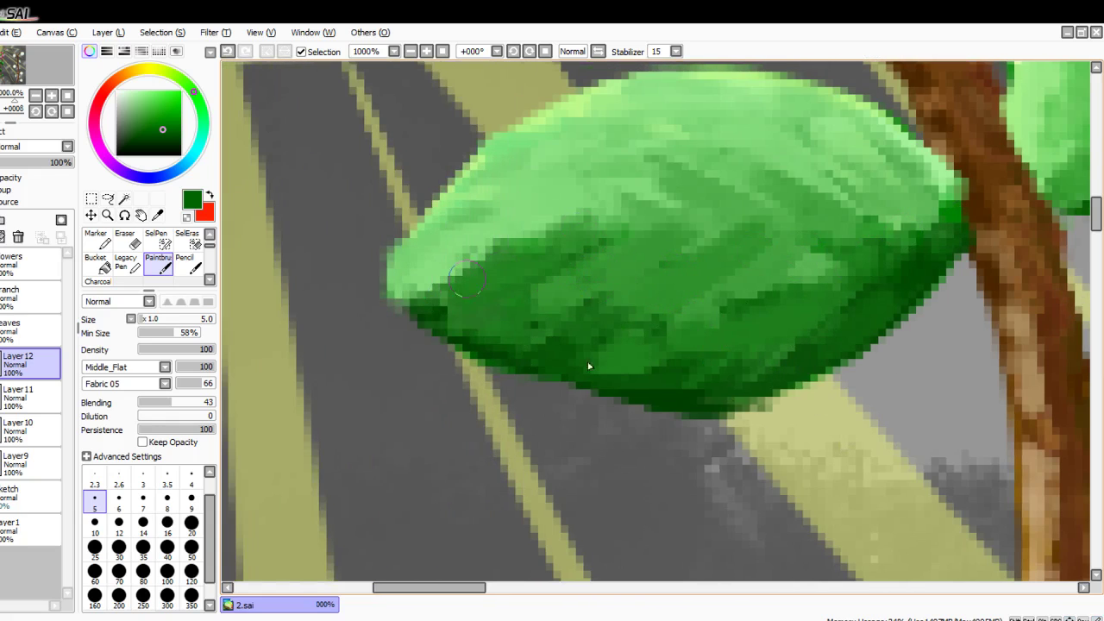
mouse_move(560, 356)
mouse_down()
mouse_move(744, 359)
mouse_move(916, 258)
mouse_up()
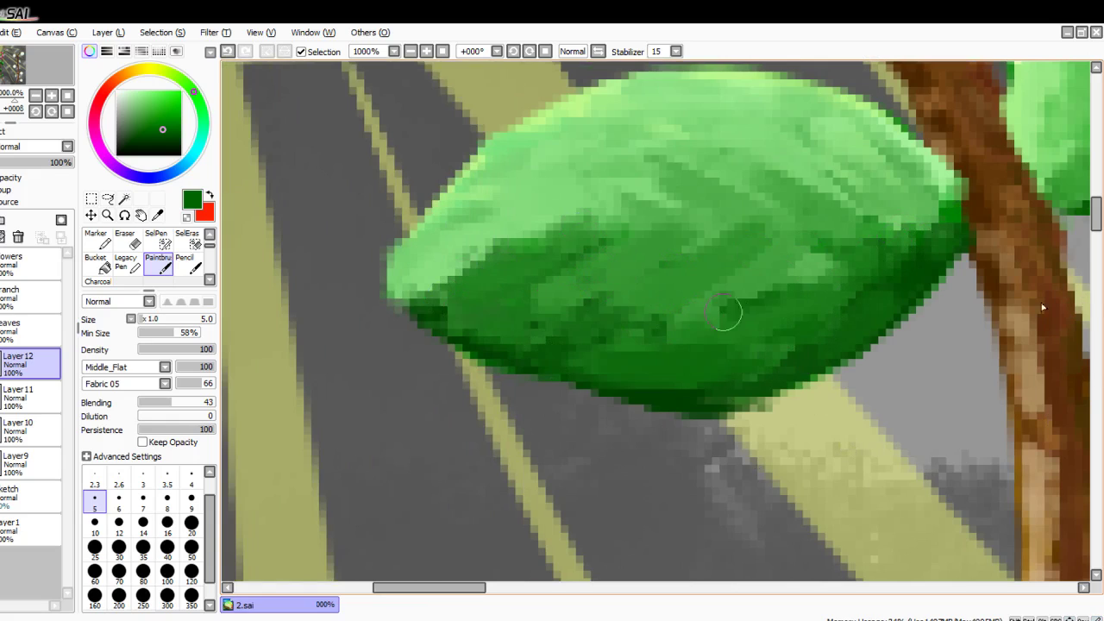
mouse_move(723, 313)
mouse_down()
mouse_move(672, 325)
mouse_move(455, 299)
mouse_up()
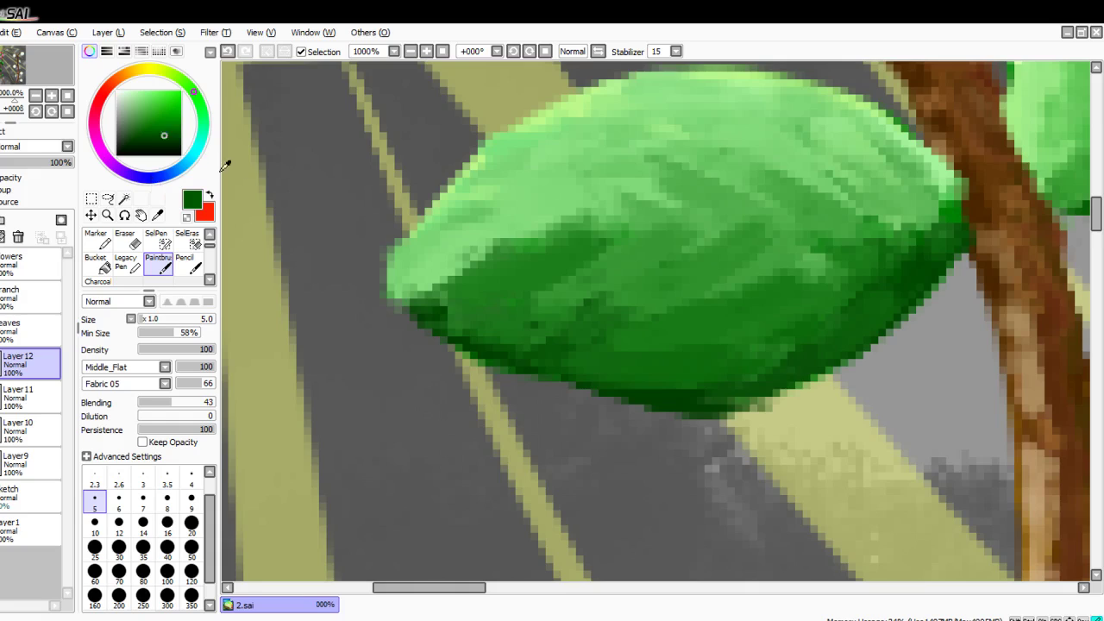
Step: Darken the horizontal leaf's lower edge with very dark green and add dark diagonal streaks inside the leaf
mouse_move(937, 251)
mouse_down()
mouse_move(843, 328)
mouse_move(636, 372)
mouse_move(427, 315)
mouse_up()
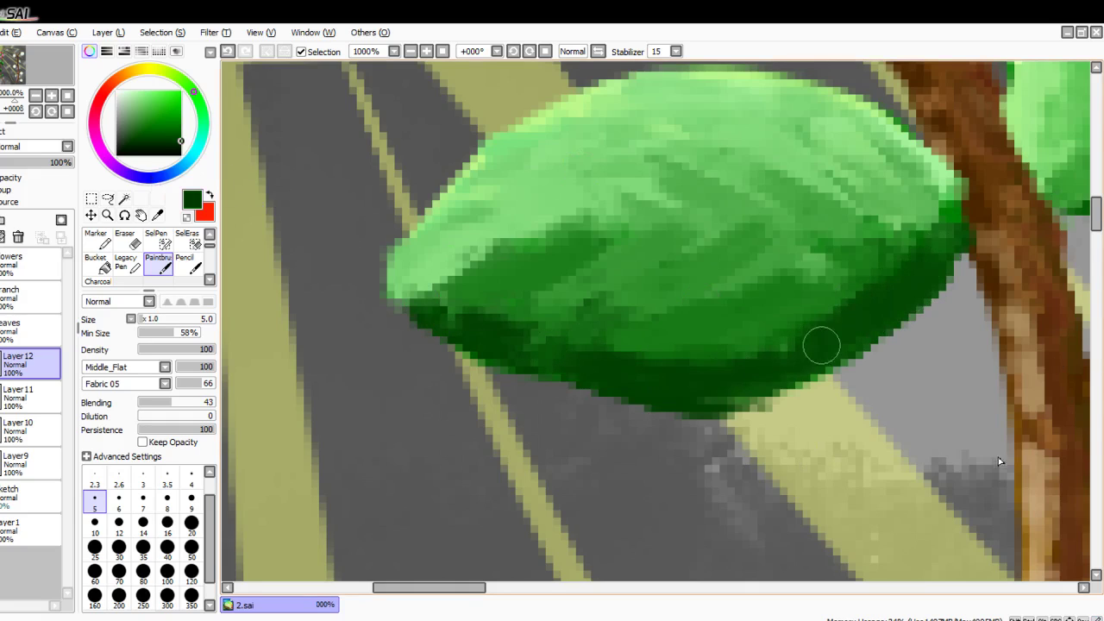
mouse_move(784, 279)
mouse_down()
mouse_move(627, 347)
mouse_move(595, 318)
mouse_move(502, 285)
mouse_move(513, 308)
mouse_move(715, 247)
mouse_move(752, 352)
mouse_move(685, 291)
mouse_move(524, 276)
mouse_up()
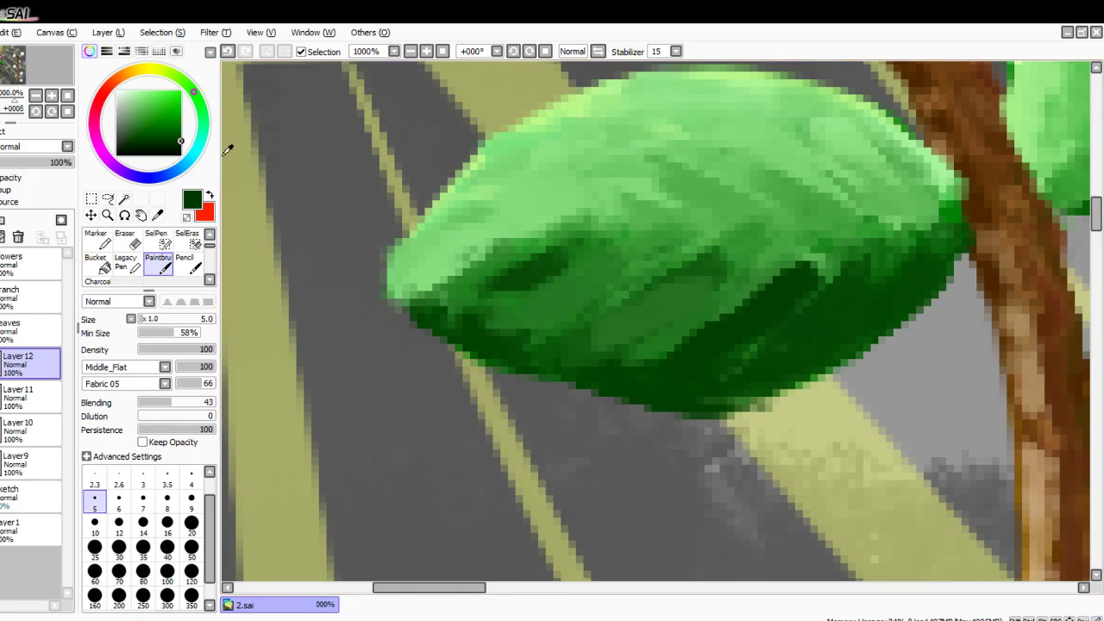
Step: Pick a pale yellow-green and paint a broad highlight across the horizontal leaf's upper half
click(133, 91)
click(169, 72)
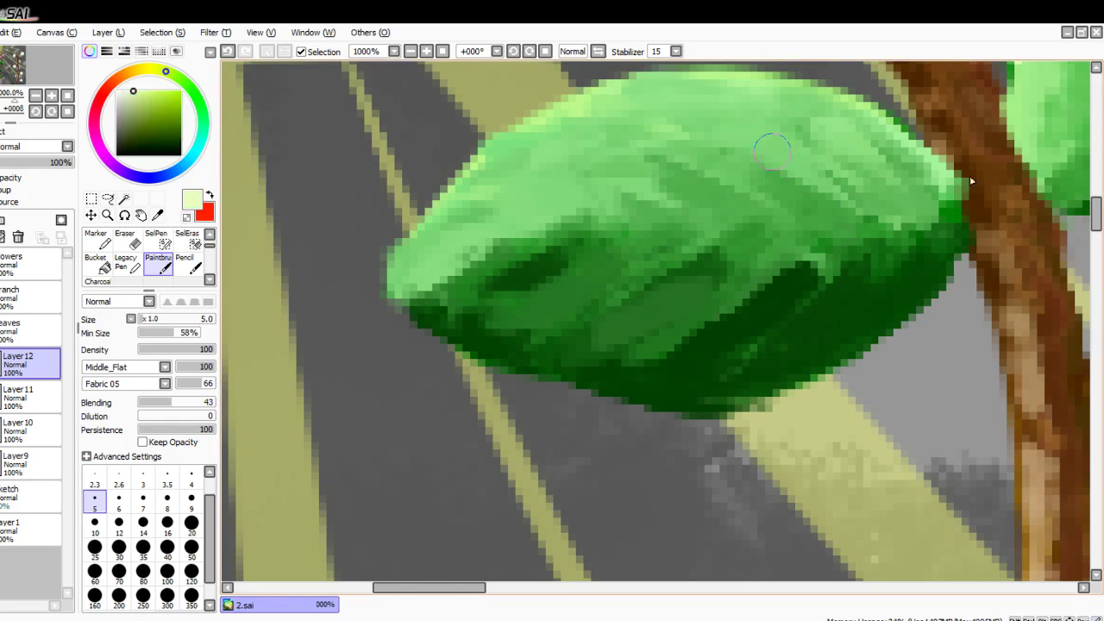
mouse_move(772, 151)
mouse_down()
mouse_move(708, 123)
mouse_move(690, 192)
mouse_move(777, 147)
mouse_move(545, 191)
mouse_move(665, 141)
mouse_move(801, 165)
mouse_move(486, 200)
mouse_move(715, 106)
mouse_move(719, 141)
mouse_up()
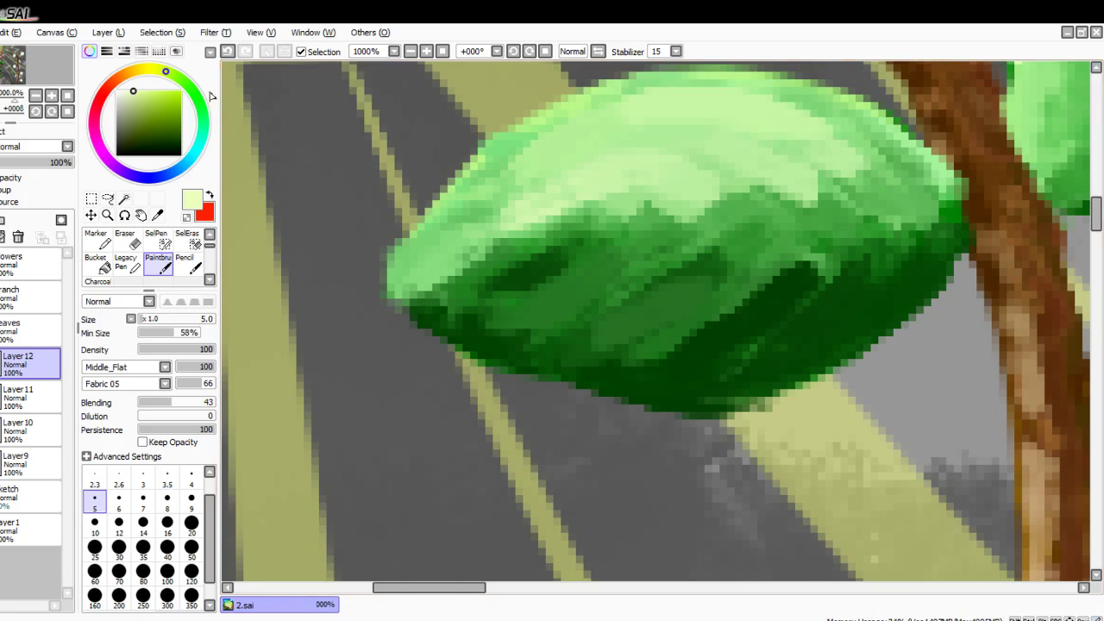
Step: Blend a medium green over most of the pale highlight, leaving a light band along the horizontal leaf's upper rim
click(181, 78)
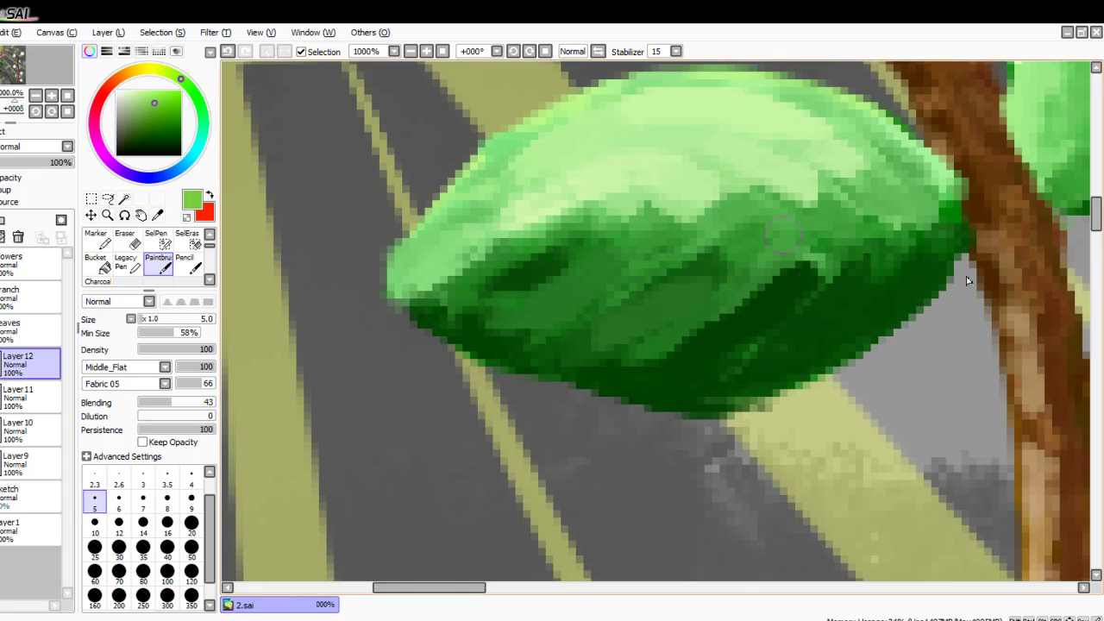
right_click(784, 235)
mouse_move(873, 190)
mouse_down()
mouse_move(759, 138)
mouse_move(638, 142)
mouse_move(552, 185)
mouse_move(445, 280)
mouse_up()
drag(642, 152, 766, 164)
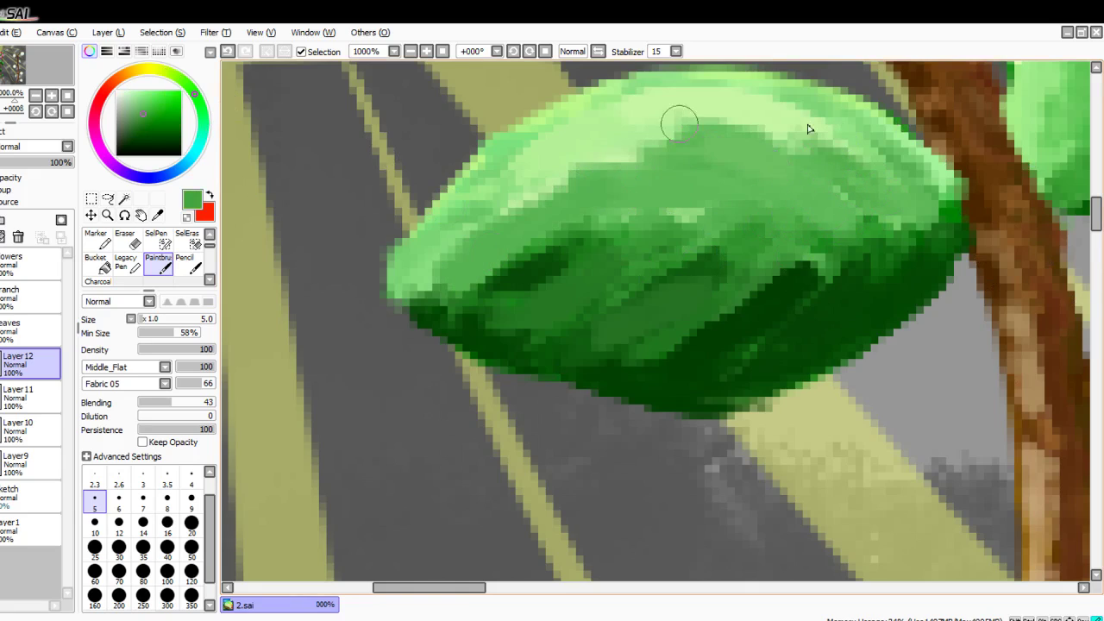
mouse_move(663, 106)
mouse_down()
mouse_move(813, 143)
mouse_move(852, 169)
mouse_move(606, 129)
mouse_move(586, 178)
mouse_move(723, 123)
mouse_up()
mouse_move(615, 139)
mouse_down()
mouse_move(814, 185)
mouse_move(655, 155)
mouse_move(597, 178)
mouse_move(712, 172)
mouse_move(804, 126)
mouse_up()
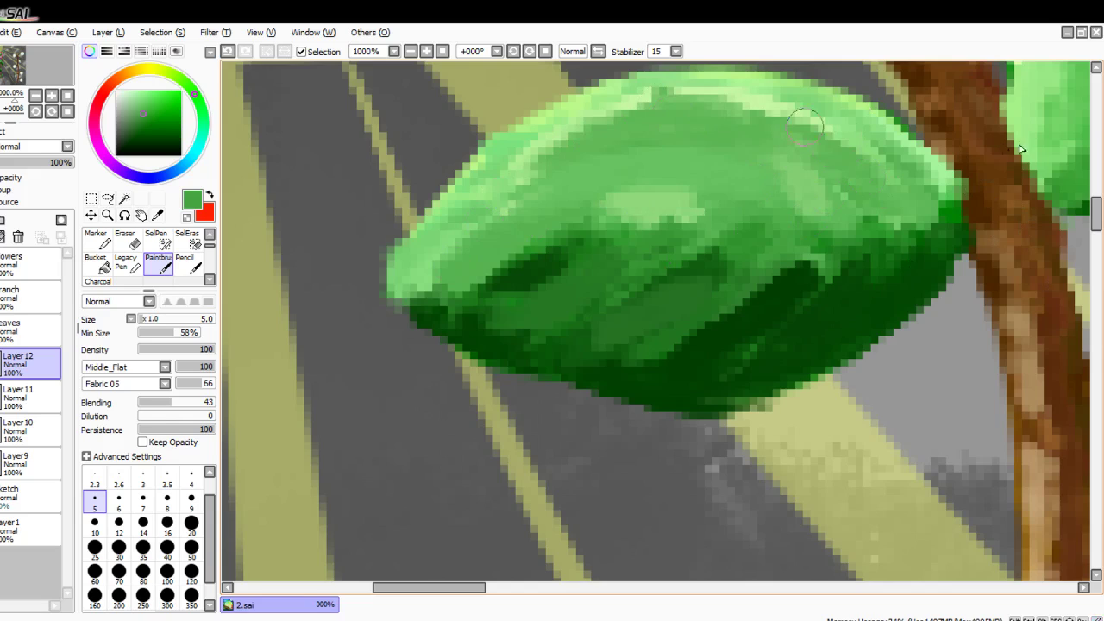
Step: Sample a dark green and brush diagonal shadow strokes from the middle of the horizontal leaf to its lower edge
mouse_move(641, 159)
mouse_down()
mouse_move(752, 313)
mouse_move(833, 250)
mouse_move(751, 298)
mouse_move(704, 255)
mouse_move(813, 208)
mouse_move(652, 284)
mouse_move(587, 266)
mouse_up()
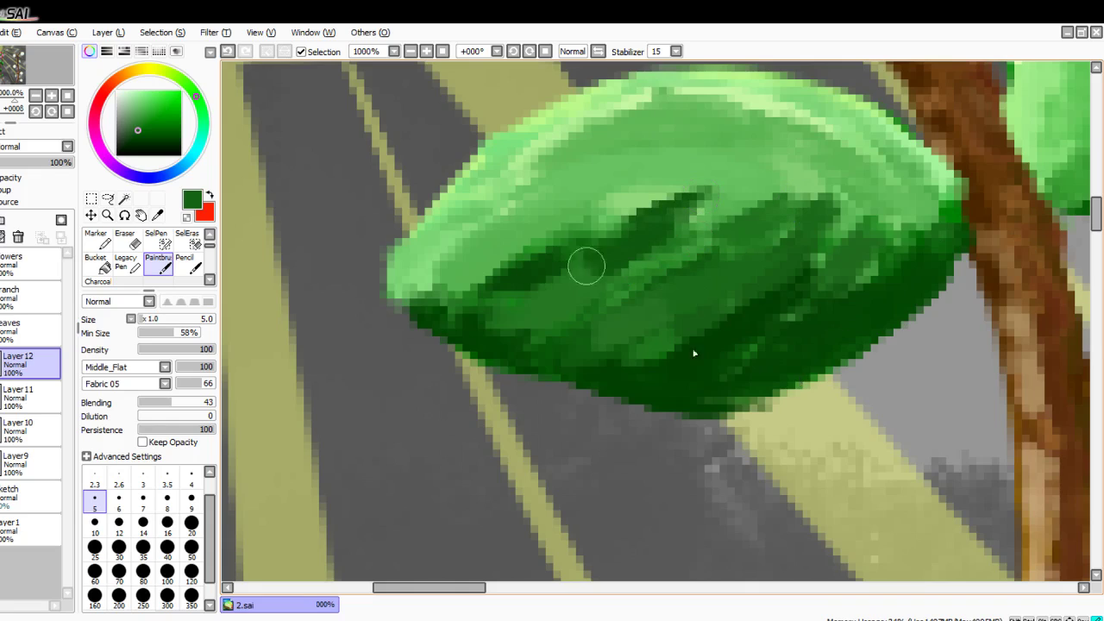
mouse_move(800, 311)
mouse_down()
mouse_move(814, 264)
mouse_move(630, 284)
mouse_move(591, 254)
mouse_move(587, 209)
mouse_up()
mouse_move(614, 330)
mouse_down()
mouse_move(834, 267)
mouse_move(694, 355)
mouse_move(769, 276)
mouse_move(562, 302)
mouse_move(656, 237)
mouse_move(729, 248)
mouse_up()
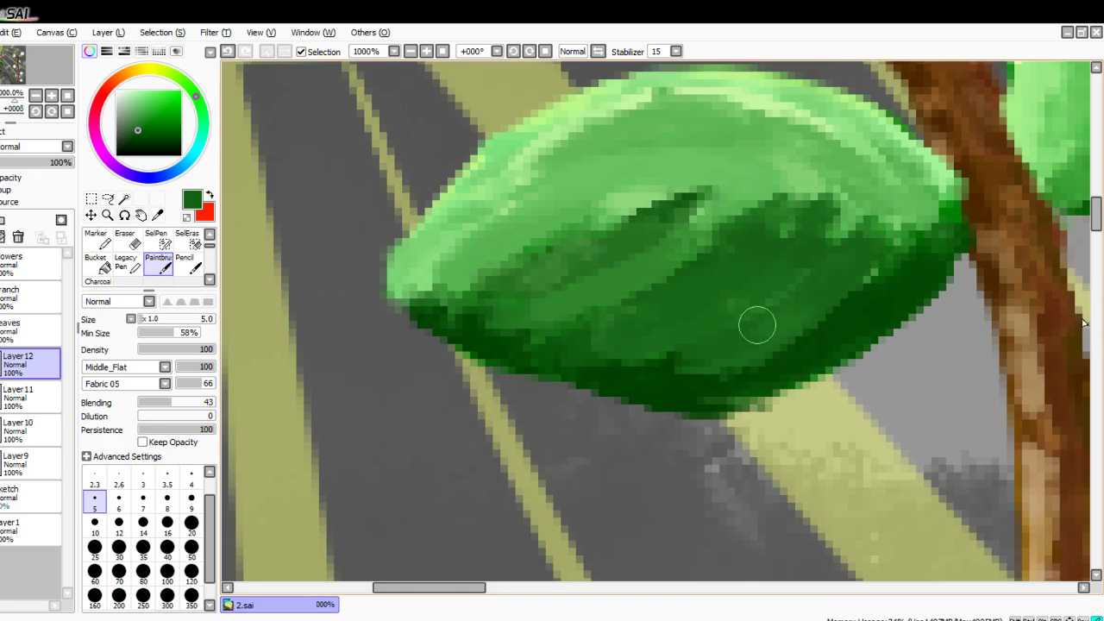
mouse_move(758, 325)
mouse_down()
mouse_move(912, 264)
mouse_move(673, 345)
mouse_move(532, 337)
mouse_move(626, 257)
mouse_up()
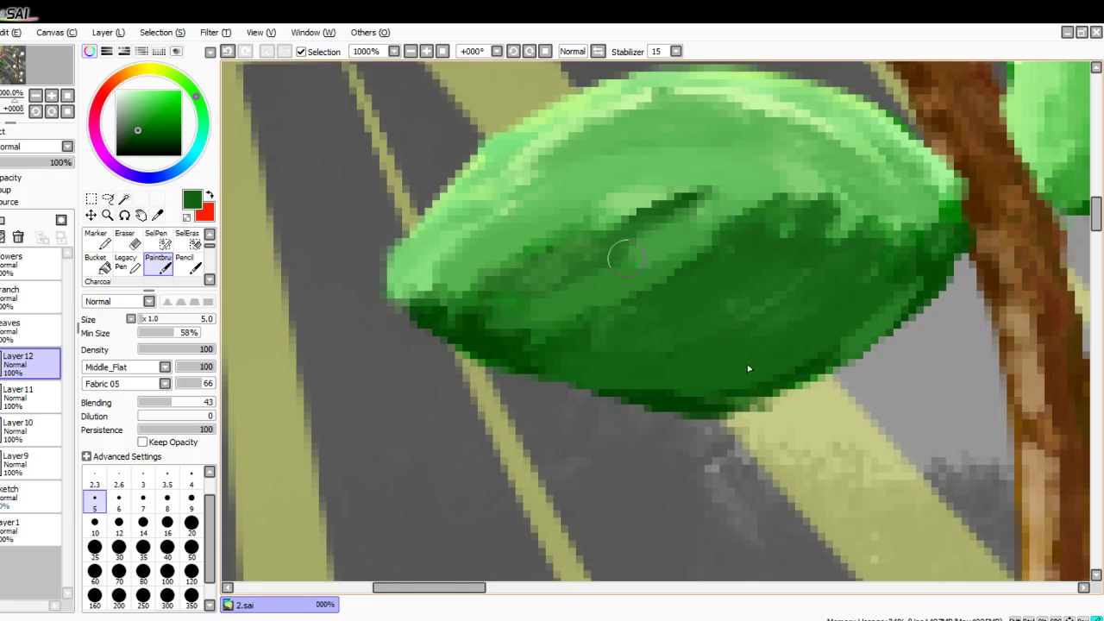
Step: Blend medium green over the dark streaks in the horizontal leaf's centre, down to the lower shadow
mouse_move(839, 207)
mouse_down()
mouse_move(561, 224)
mouse_move(820, 190)
mouse_move(813, 172)
mouse_move(690, 259)
mouse_move(733, 233)
mouse_move(603, 276)
mouse_move(626, 219)
mouse_up()
mouse_move(462, 287)
mouse_down()
mouse_move(558, 299)
mouse_move(617, 291)
mouse_up()
mouse_move(867, 247)
mouse_down()
mouse_move(761, 311)
mouse_move(881, 219)
mouse_up()
drag(828, 248, 625, 298)
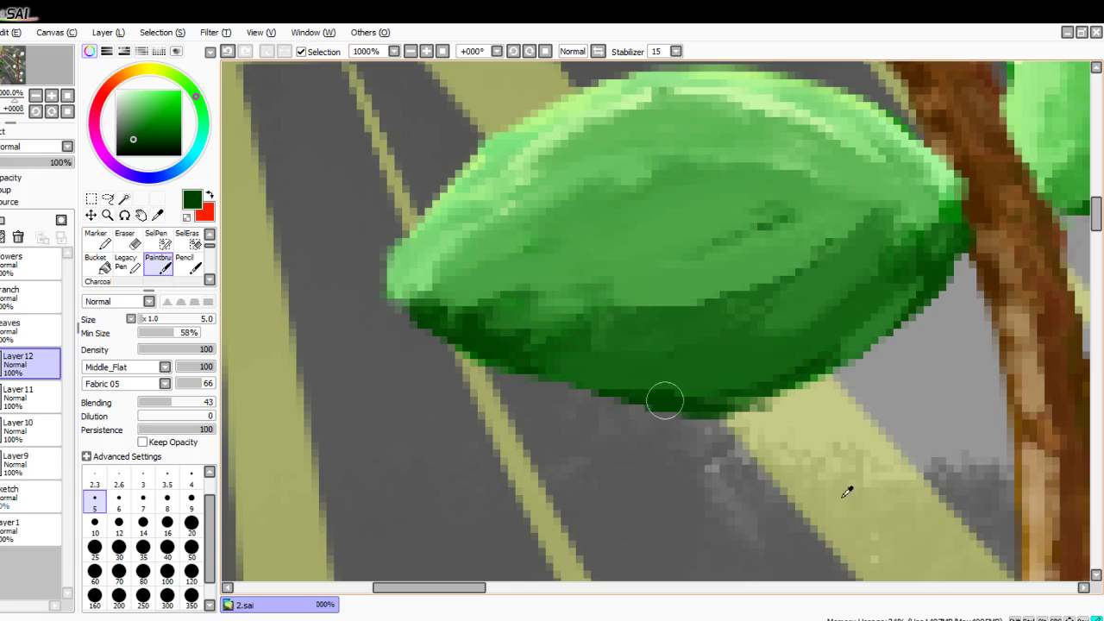
Step: Sample a deep green and blend diagonal shadow strokes through the horizontal leaf's lower half from stem to tip
mouse_move(650, 389)
mouse_down()
mouse_move(819, 267)
mouse_move(613, 336)
mouse_move(604, 276)
mouse_move(581, 305)
mouse_move(833, 250)
mouse_move(853, 264)
mouse_move(736, 299)
mouse_move(580, 268)
mouse_move(470, 298)
mouse_move(512, 318)
mouse_up()
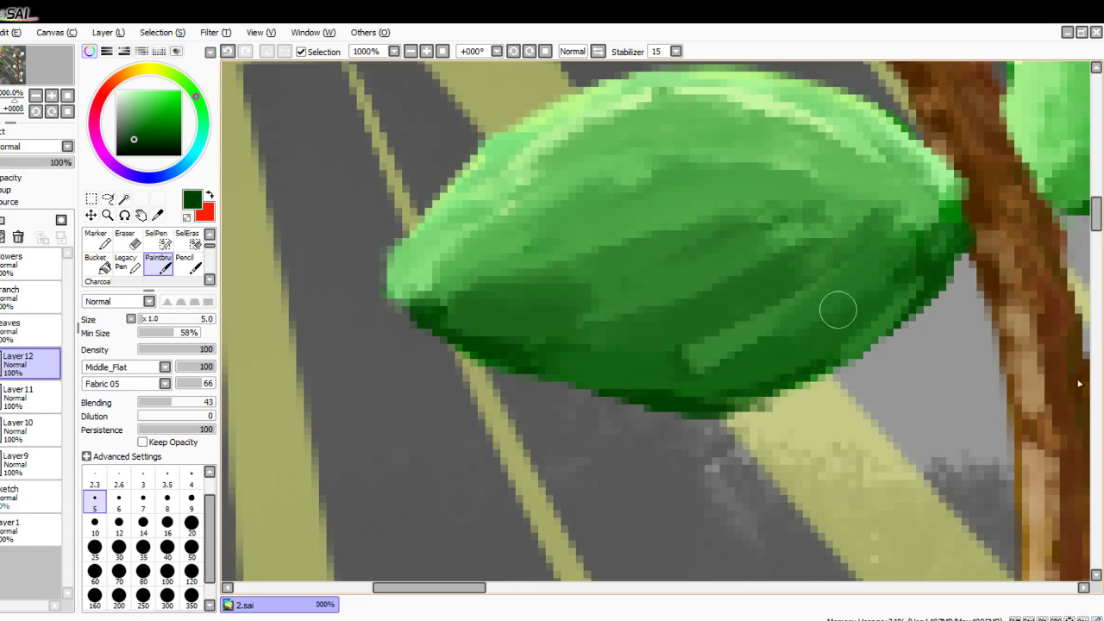
mouse_move(838, 310)
mouse_down()
mouse_move(601, 342)
mouse_move(450, 301)
mouse_move(451, 320)
mouse_move(668, 374)
mouse_move(931, 247)
mouse_move(742, 394)
mouse_move(842, 259)
mouse_move(526, 330)
mouse_move(613, 265)
mouse_move(402, 305)
mouse_move(525, 374)
mouse_move(493, 315)
mouse_move(448, 314)
mouse_up()
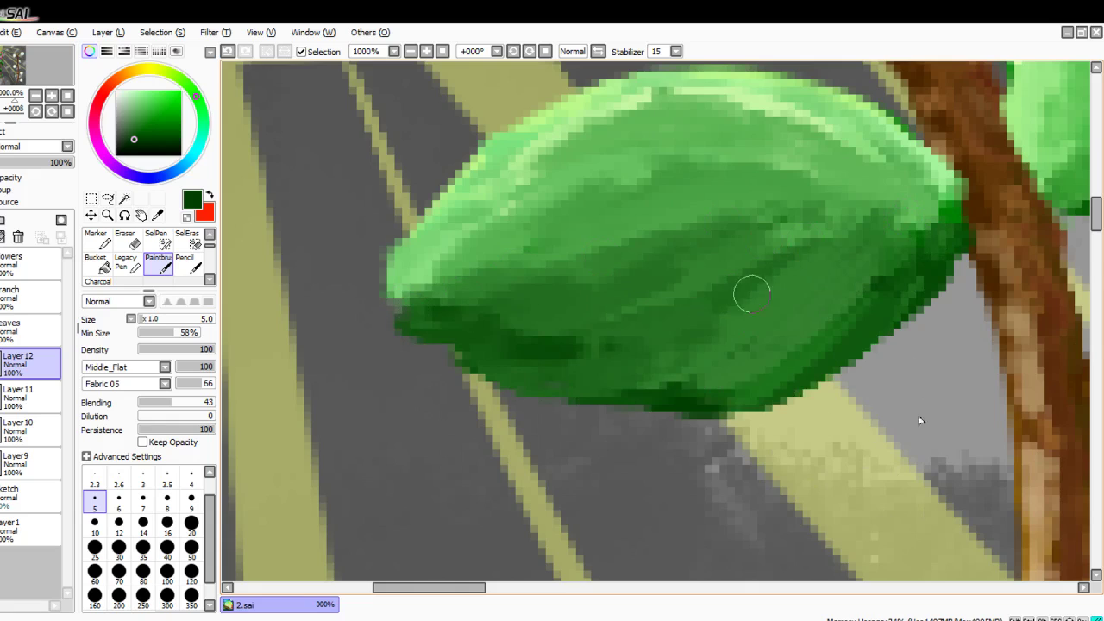
mouse_move(751, 294)
mouse_down()
mouse_move(469, 323)
mouse_move(870, 256)
mouse_move(792, 383)
mouse_up()
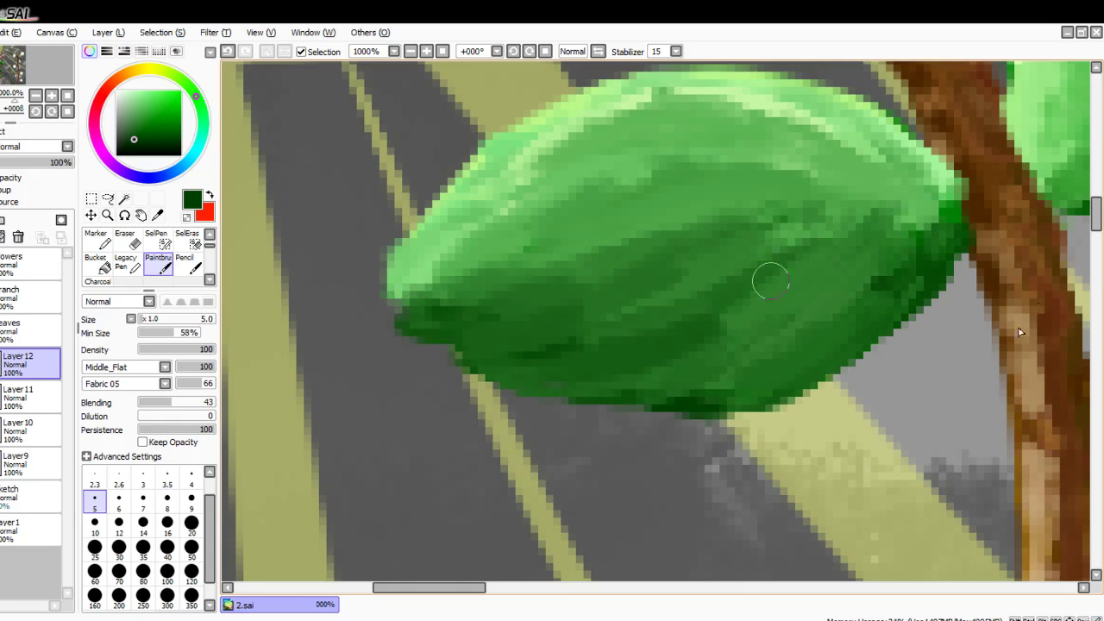
drag(770, 282, 603, 369)
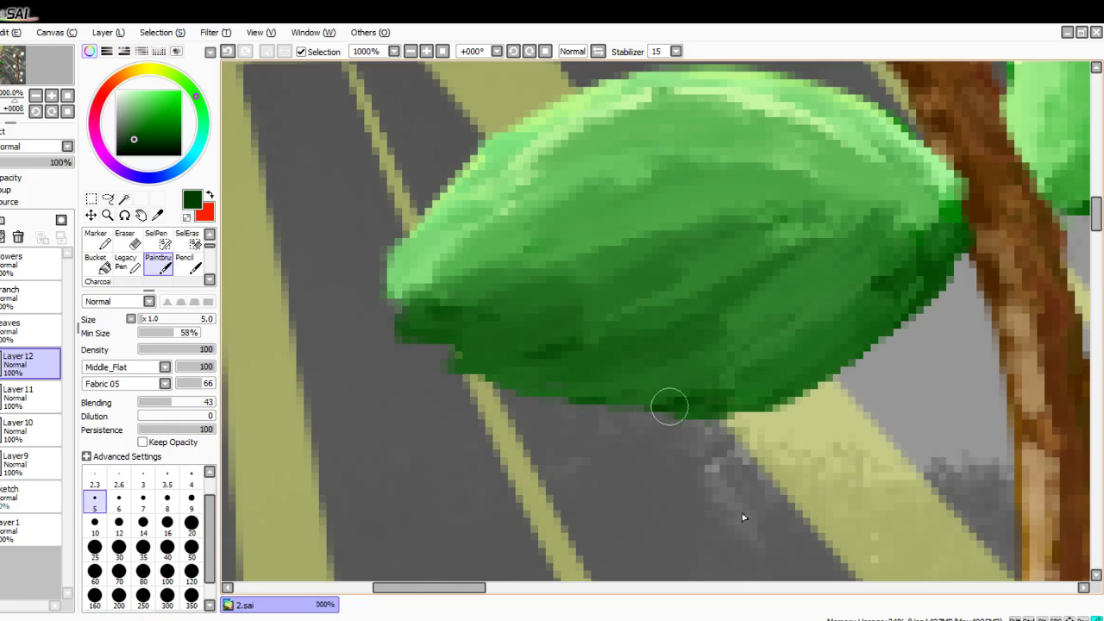
mouse_move(670, 406)
mouse_down()
mouse_move(584, 320)
mouse_move(515, 303)
mouse_up()
Step: Lower the opacity of Layer12 to 49% to reveal the base leaf shapes underneath
scroll(673, 259, down, 3)
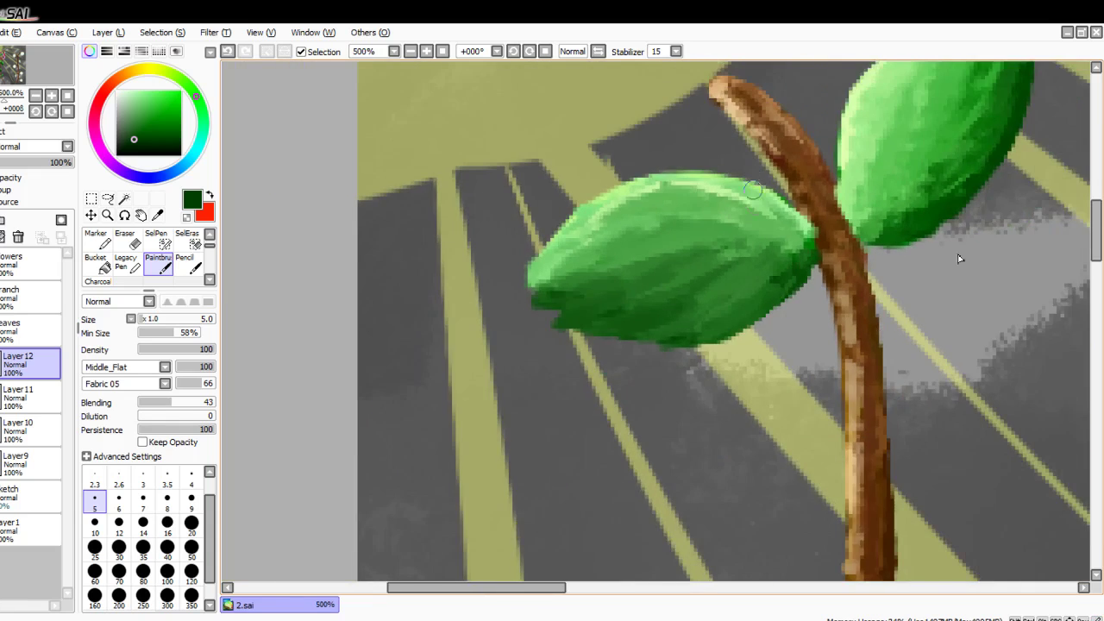
scroll(959, 258, down, 4)
scroll(716, 299, up, 5)
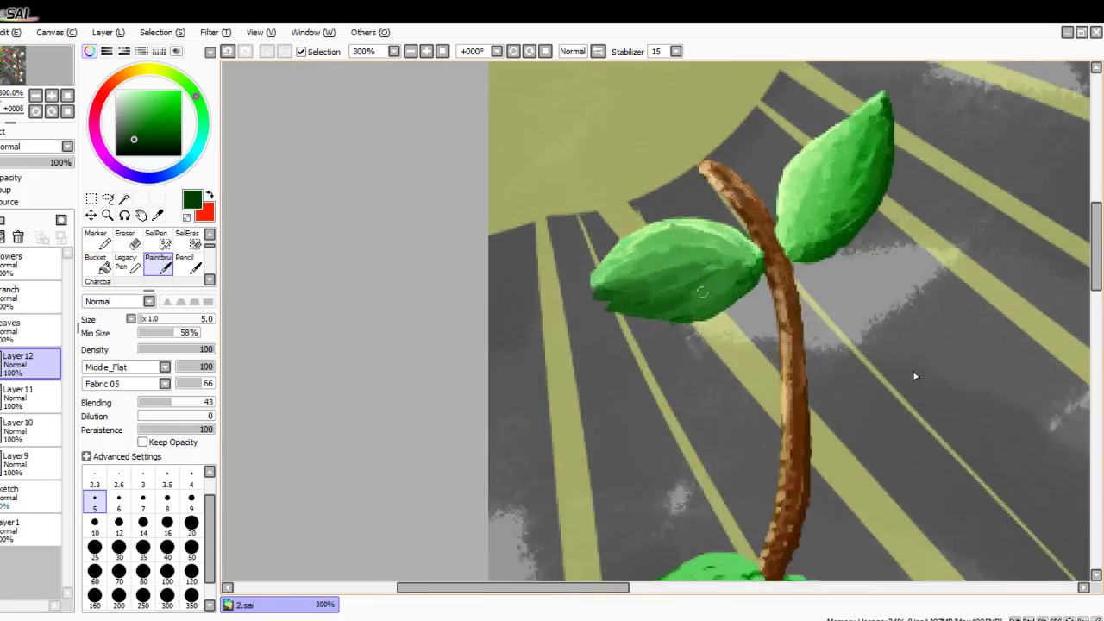
drag(49, 162, 45, 162)
drag(74, 206, 55, 208)
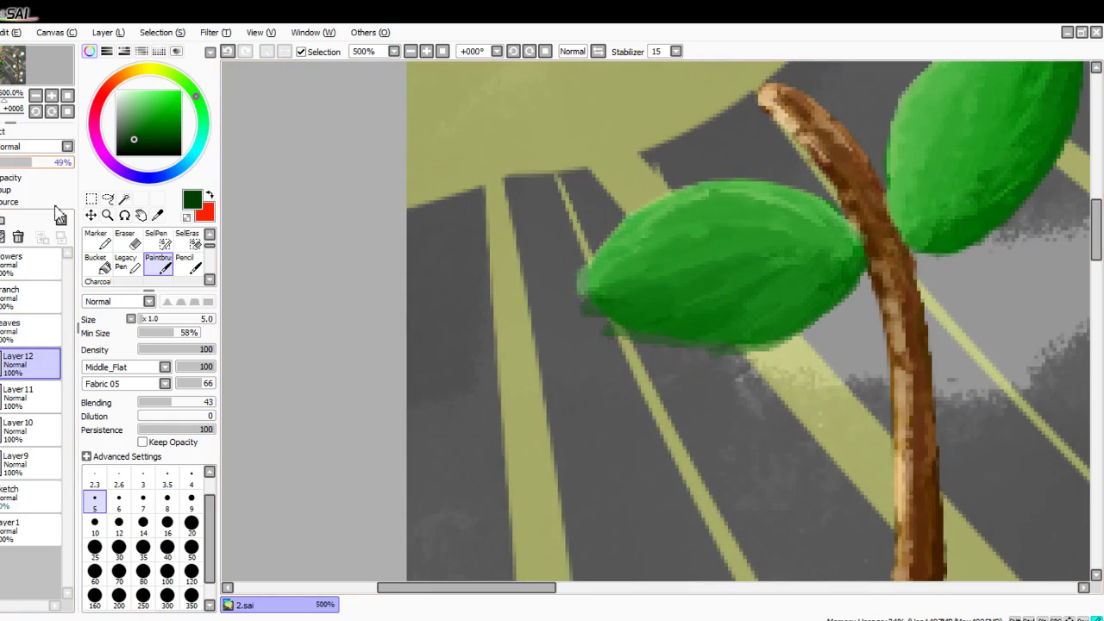
Step: Try to erase the green paint spilling past the horizontal leaf's upper-left edge and tip
click(125, 242)
scroll(600, 274, up, 3)
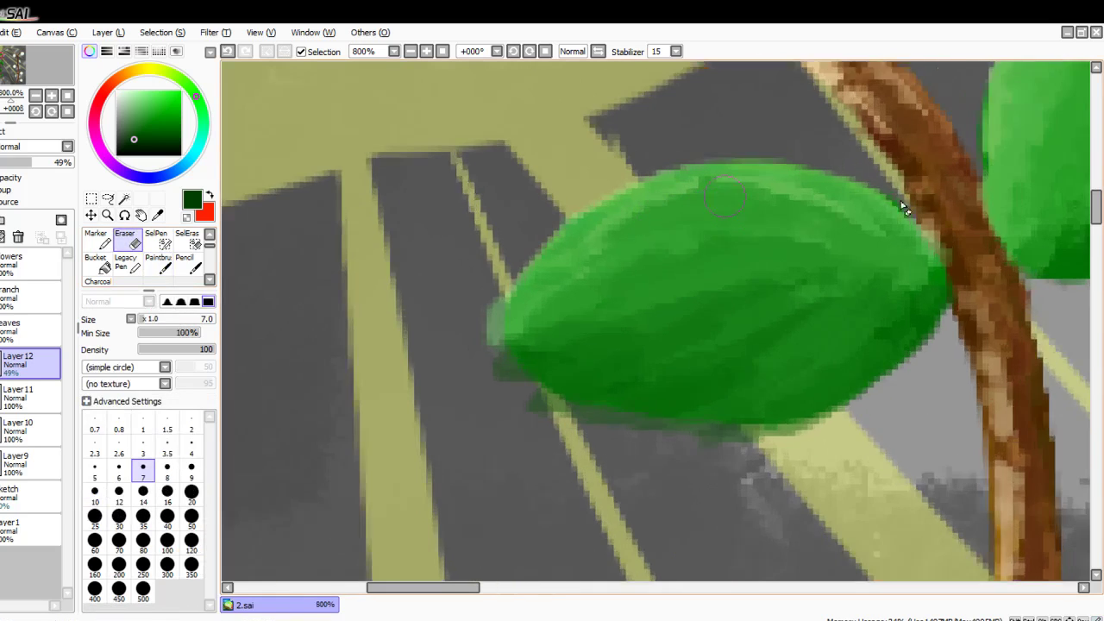
drag(477, 245, 387, 362)
drag(436, 298, 359, 416)
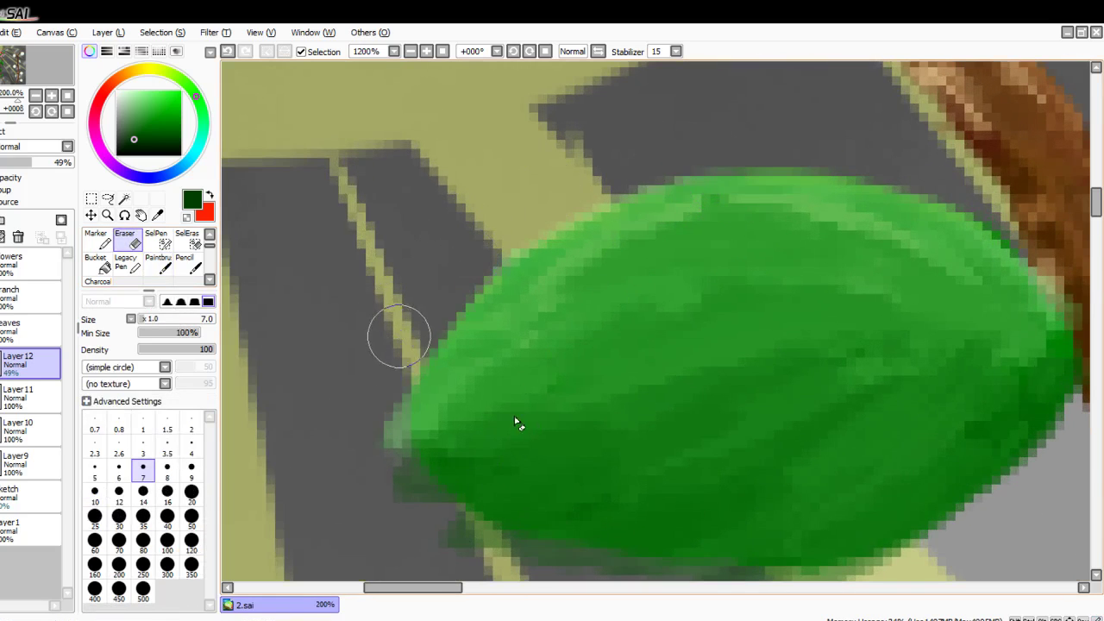
drag(399, 337, 375, 458)
key(ctrl+z)
key(ctrl+z)
key(ctrl+z)
drag(541, 450, 518, 426)
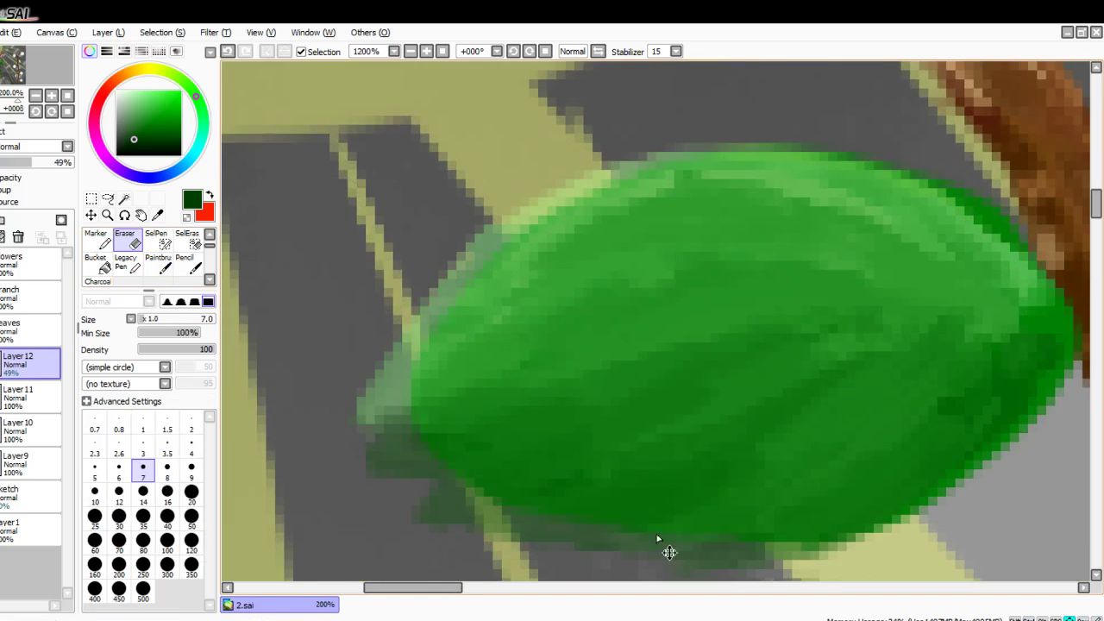
Step: Erase the paint spilling below the horizontal leaf's lower-left edge and set Layer12's opacity back to 100%
scroll(624, 452, down, 4)
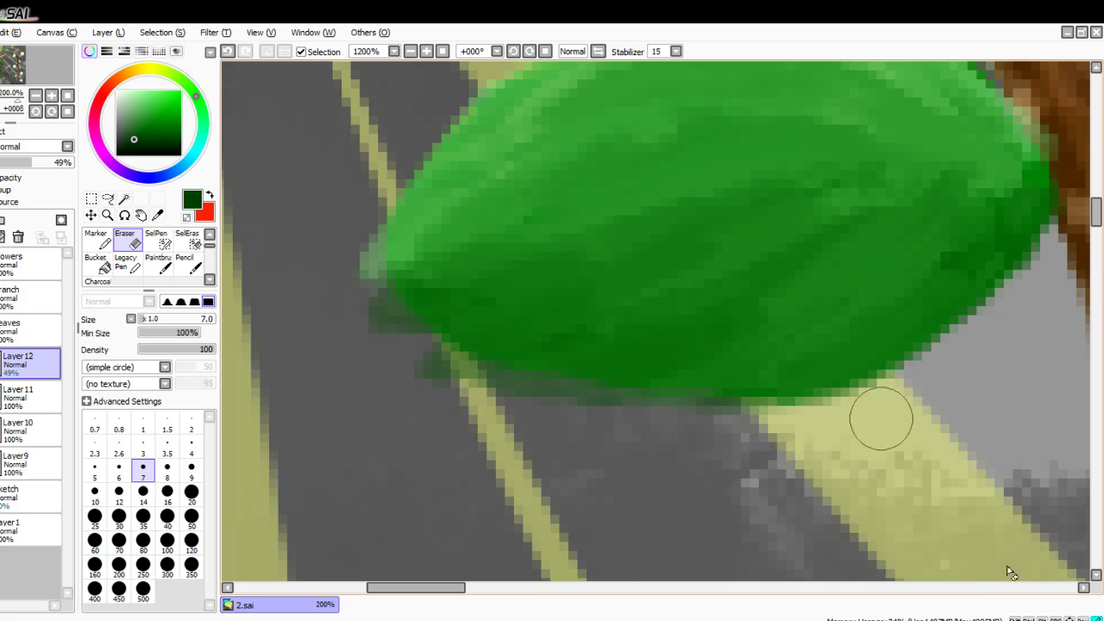
drag(502, 395, 449, 374)
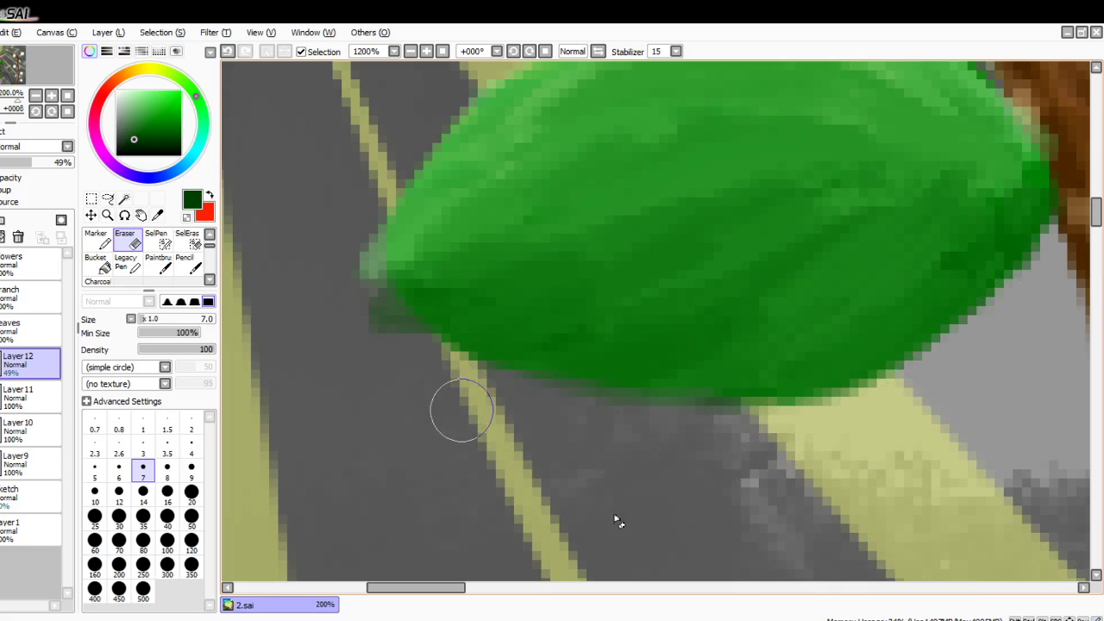
drag(45, 162, 134, 195)
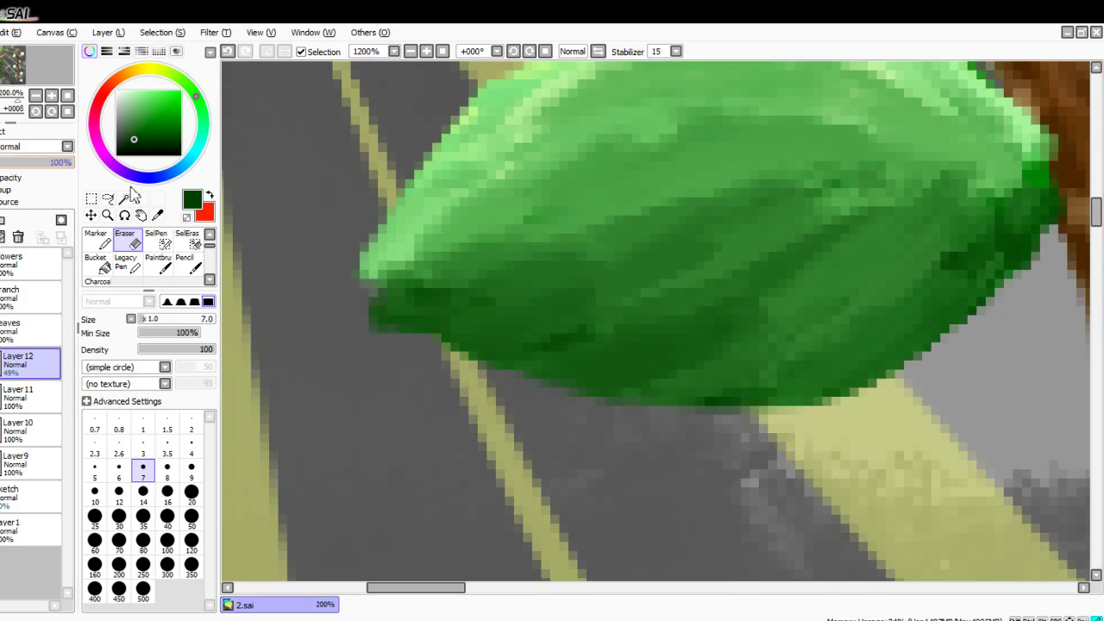
Step: Sample medium and light greens from the horizontal leaf and brush them over the upper half of its outer tip
click(158, 264)
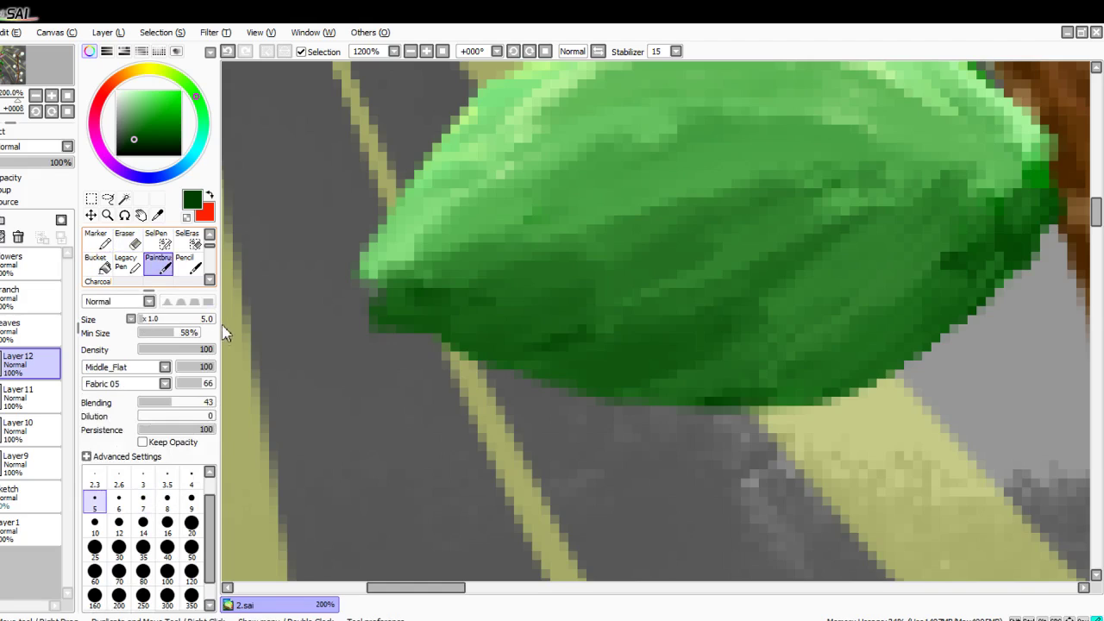
scroll(315, 298, up, 1)
mouse_move(402, 291)
mouse_down()
mouse_move(387, 305)
mouse_move(378, 295)
mouse_move(395, 301)
mouse_up()
right_click(414, 277)
drag(421, 254, 381, 300)
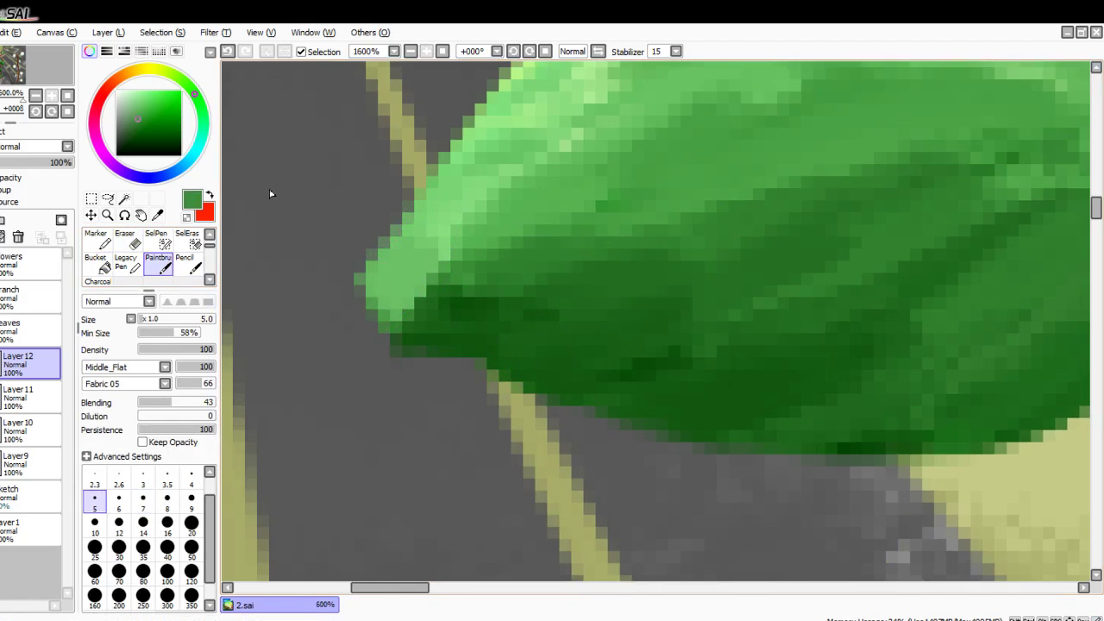
right_click(451, 207)
drag(433, 233, 381, 295)
mouse_move(424, 254)
mouse_down()
mouse_move(403, 285)
mouse_move(446, 316)
mouse_move(379, 300)
mouse_up()
Step: Sample a dark green and brush it across the lower half of the horizontal leaf's outer tip
right_click(443, 317)
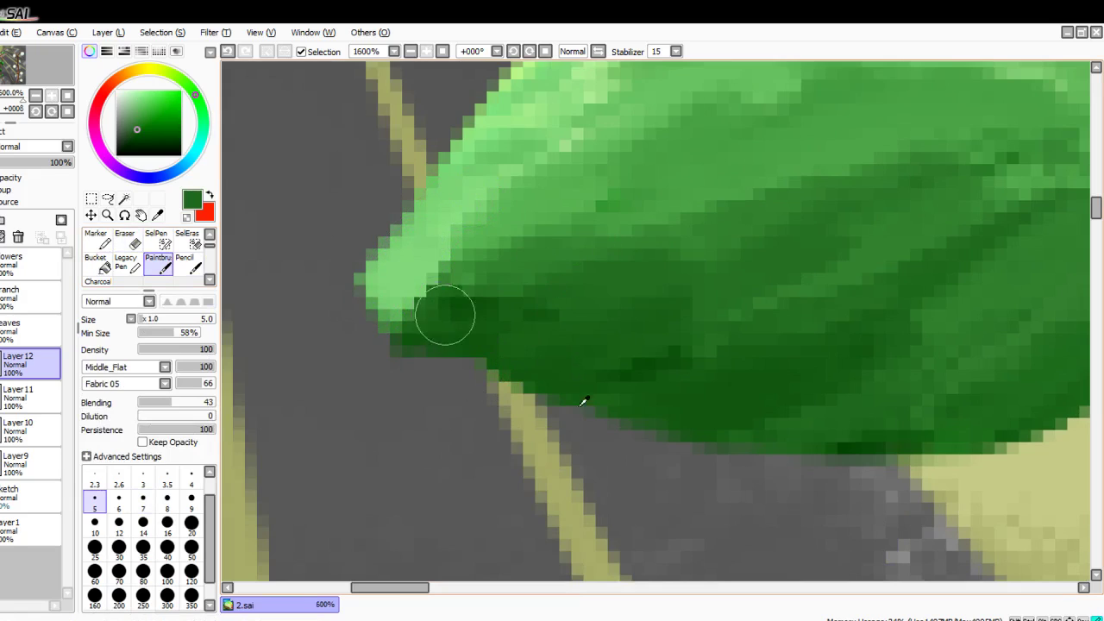
drag(440, 319, 384, 322)
mouse_move(442, 296)
mouse_down()
mouse_move(362, 290)
mouse_move(369, 315)
mouse_up()
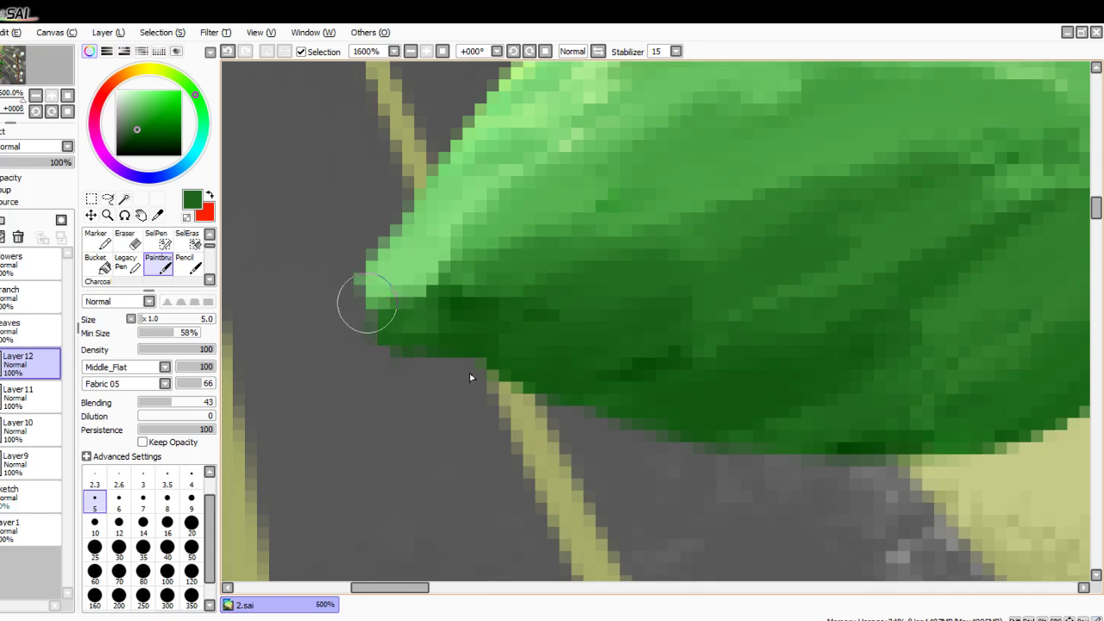
Step: Choose a pale yellow-green colour and add a new layer above Layer12 with Multiply blending
scroll(484, 382, down, 8)
scroll(509, 410, up, 4)
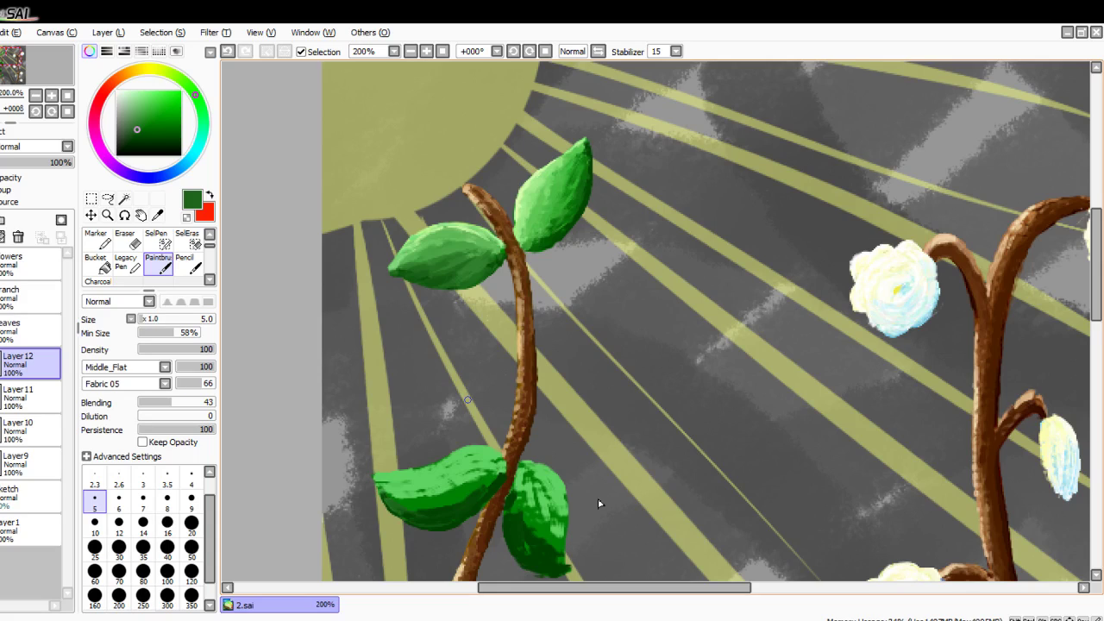
scroll(599, 503, down, 1)
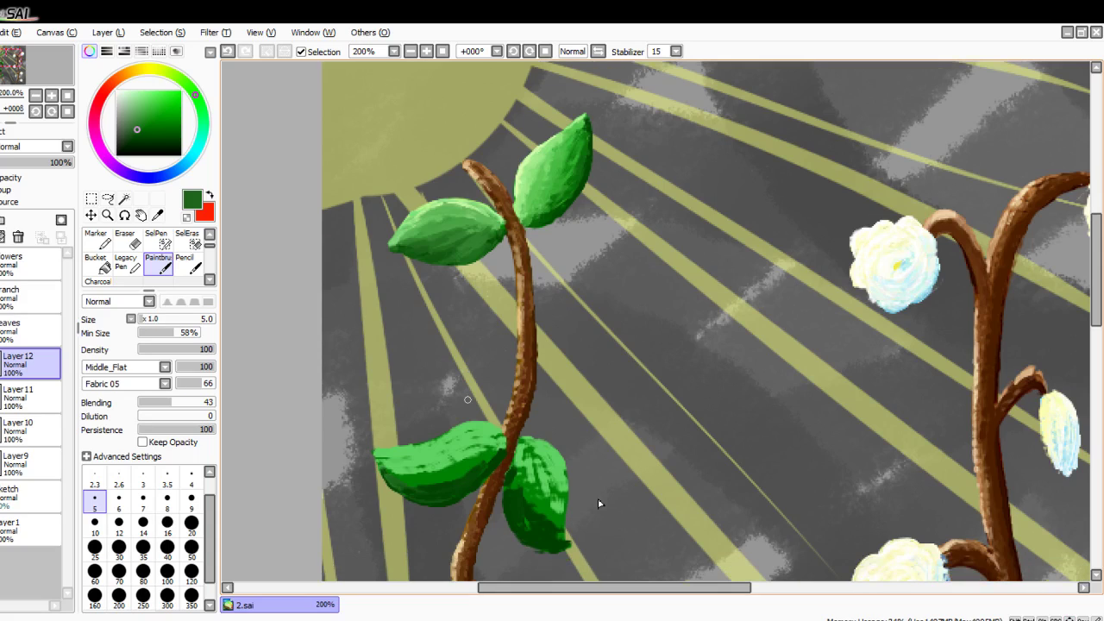
click(158, 70)
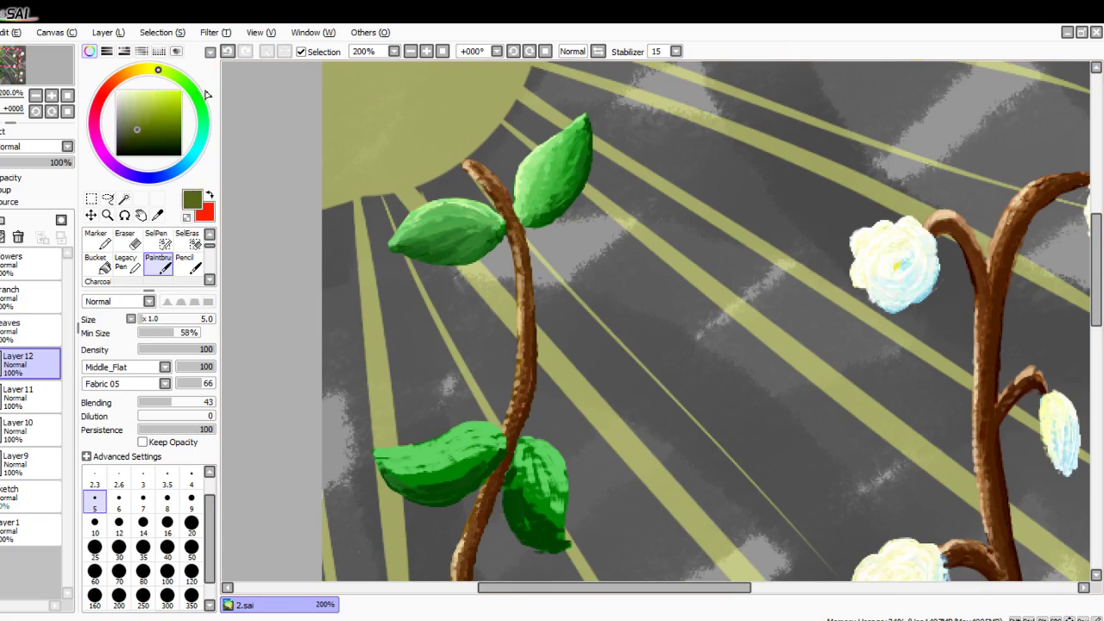
drag(130, 107, 135, 90)
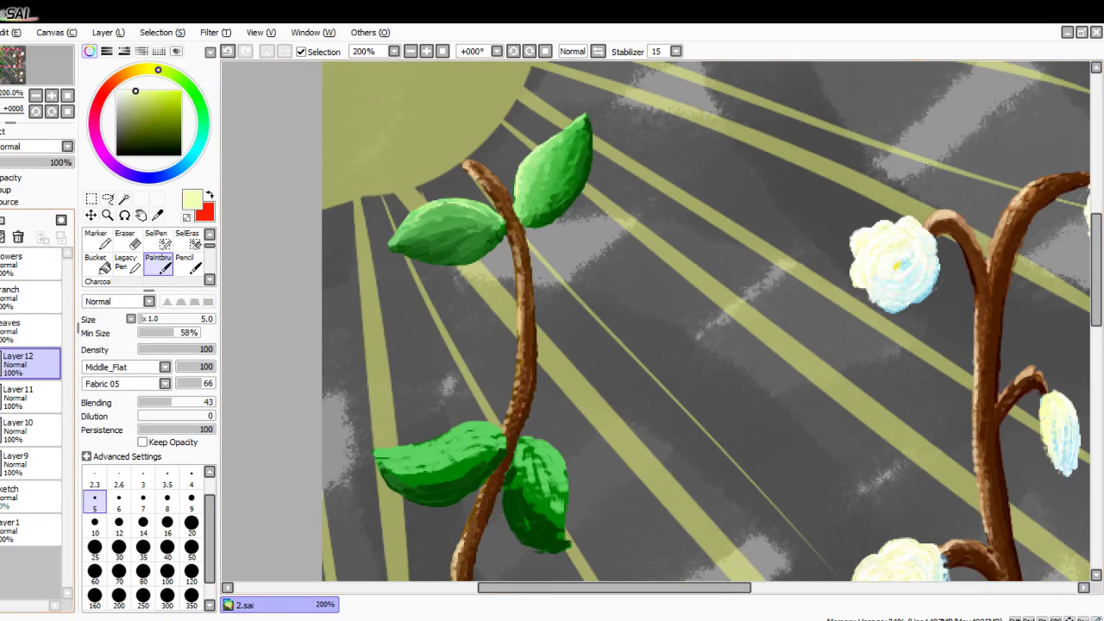
click(4, 236)
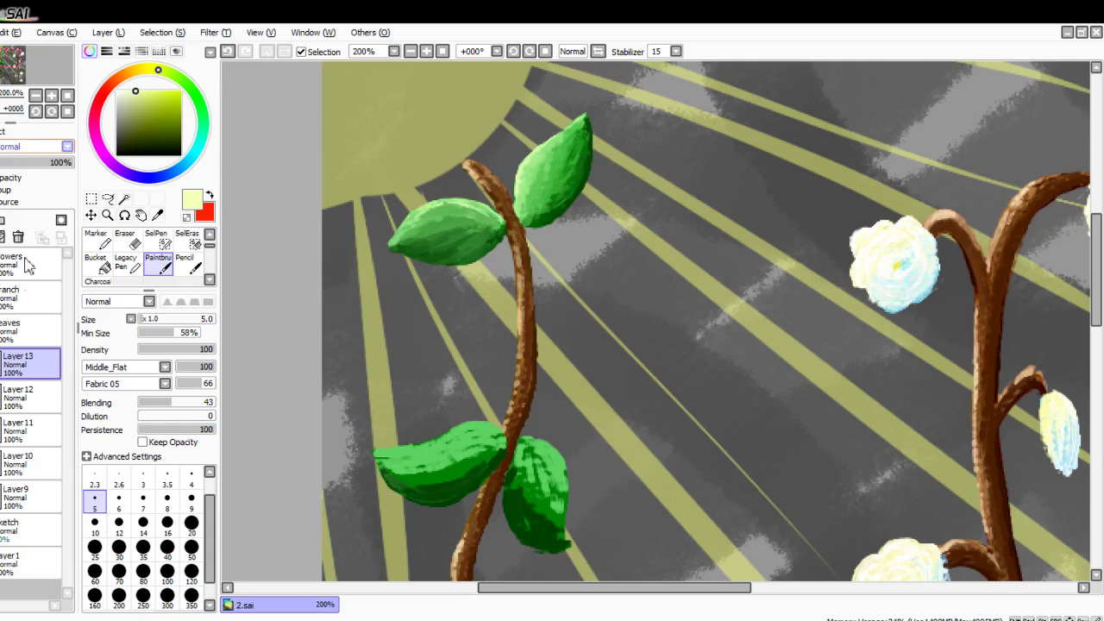
click(35, 211)
Step: Brush pale yellow-green highlights along the horizontal leaf's upper edge down to its tip and soften them with Blur
scroll(429, 243, up, 5)
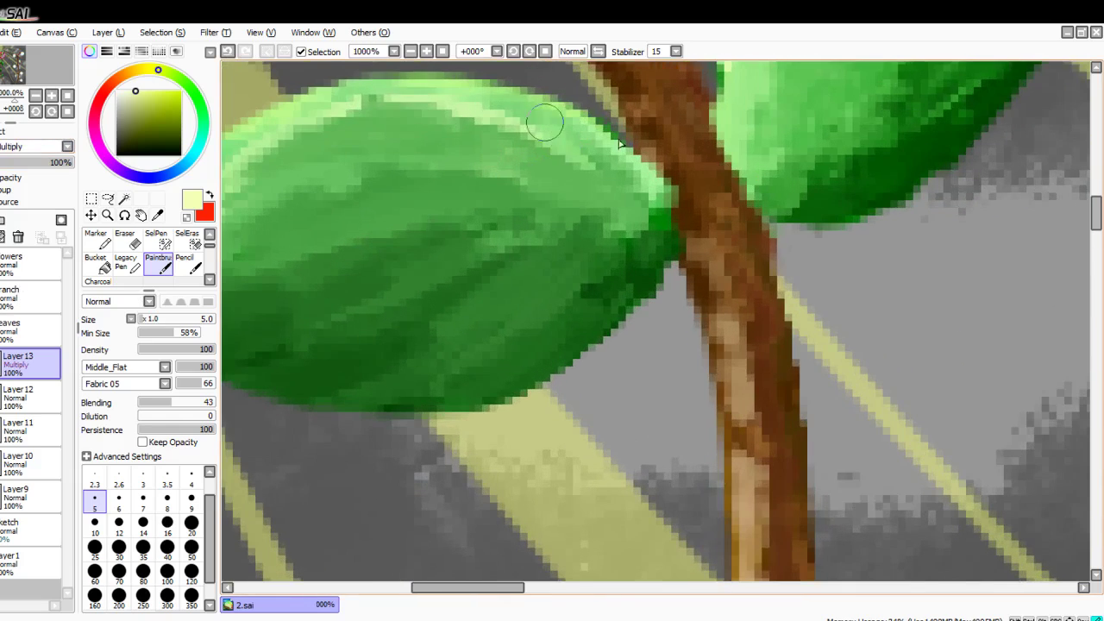
drag(345, 299, 500, 303)
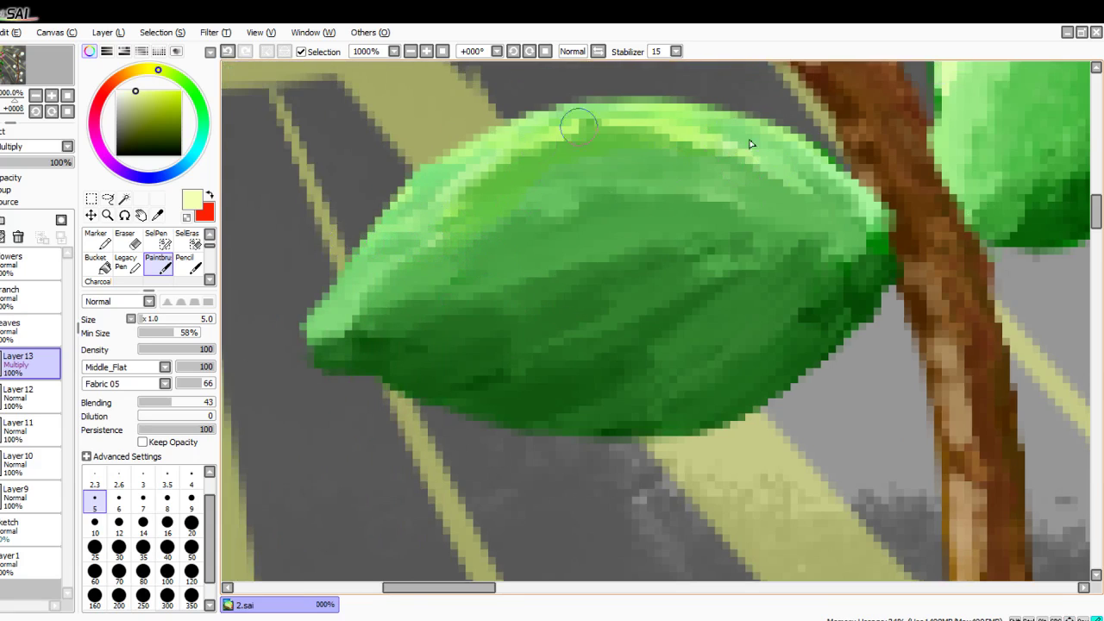
drag(366, 257, 328, 300)
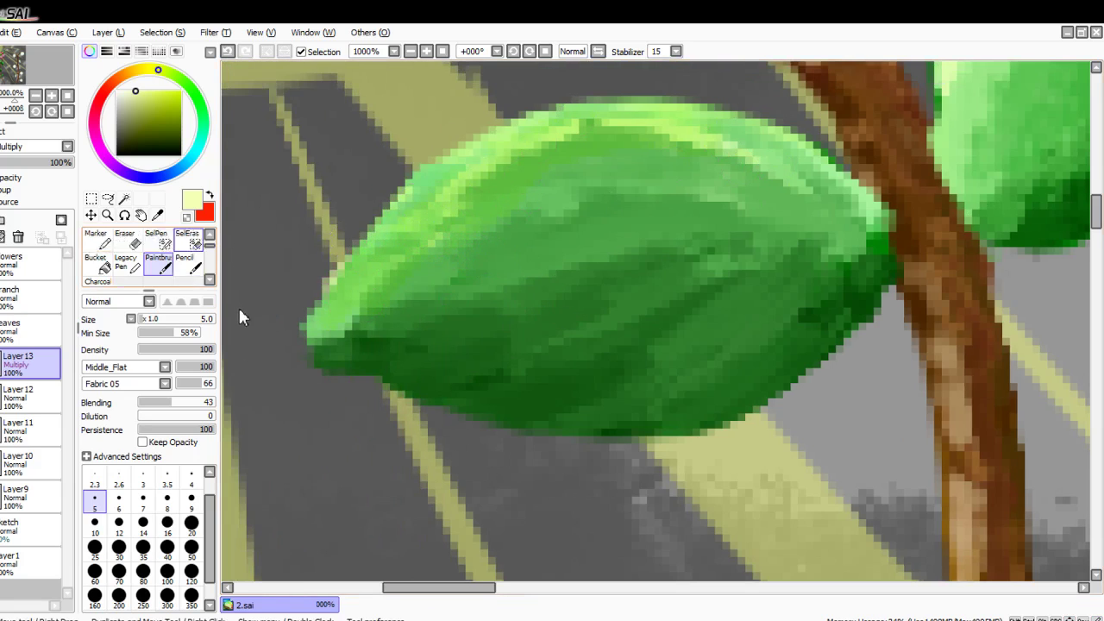
scroll(184, 242, down, 3)
click(188, 241)
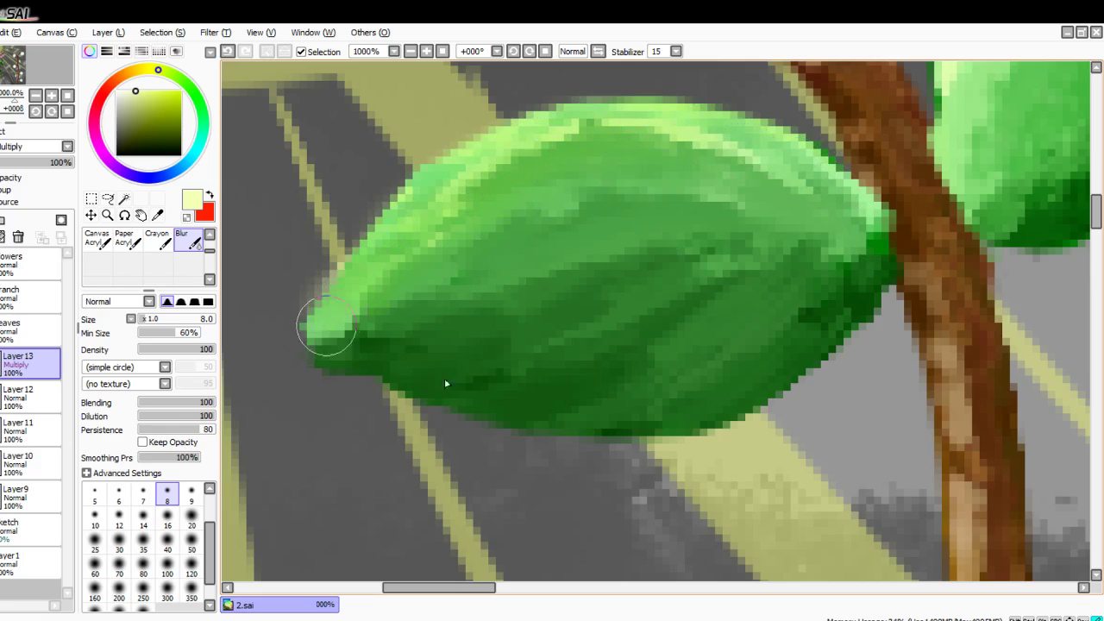
Step: Erase the highlight paint spilling past the horizontal leaf's upper-left edge on Layer13
scroll(168, 269, up, 2)
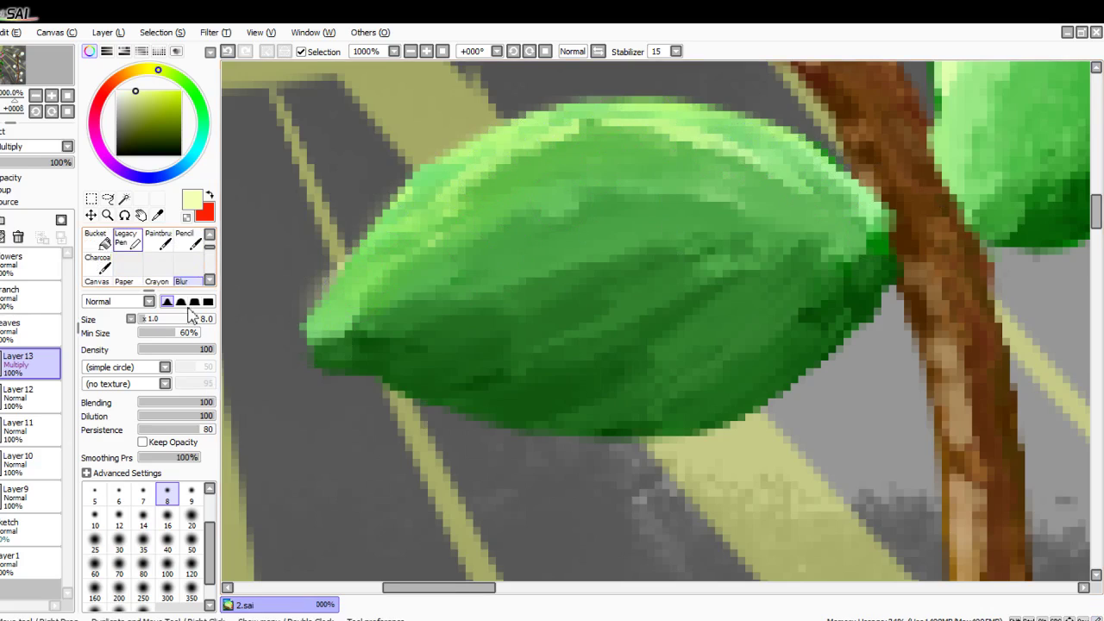
scroll(168, 265, up, 1)
click(125, 240)
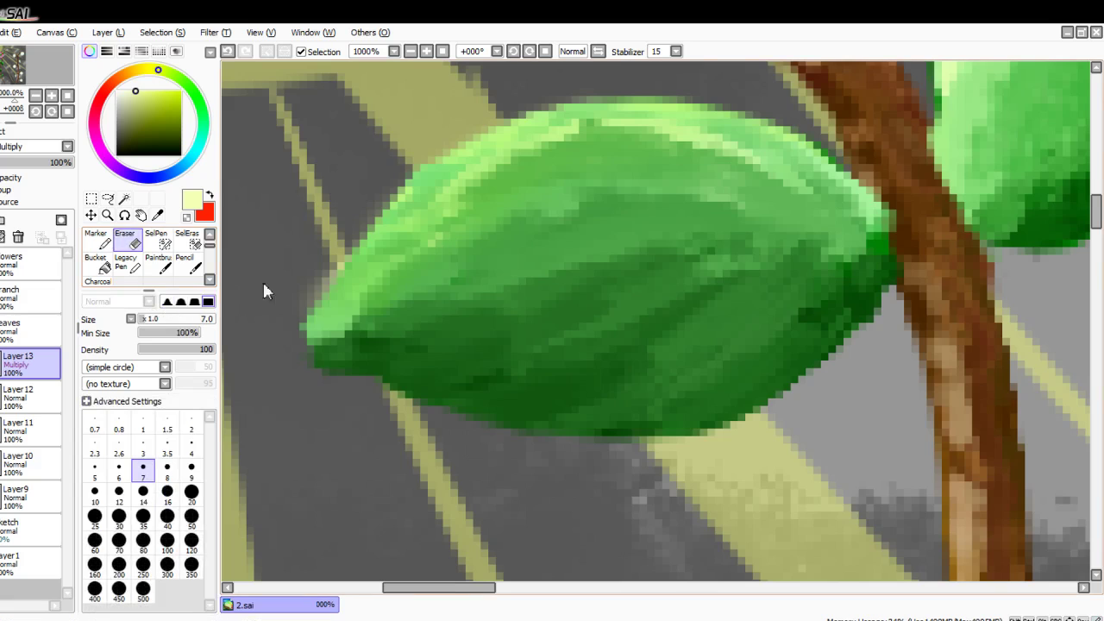
scroll(387, 316, down, 5)
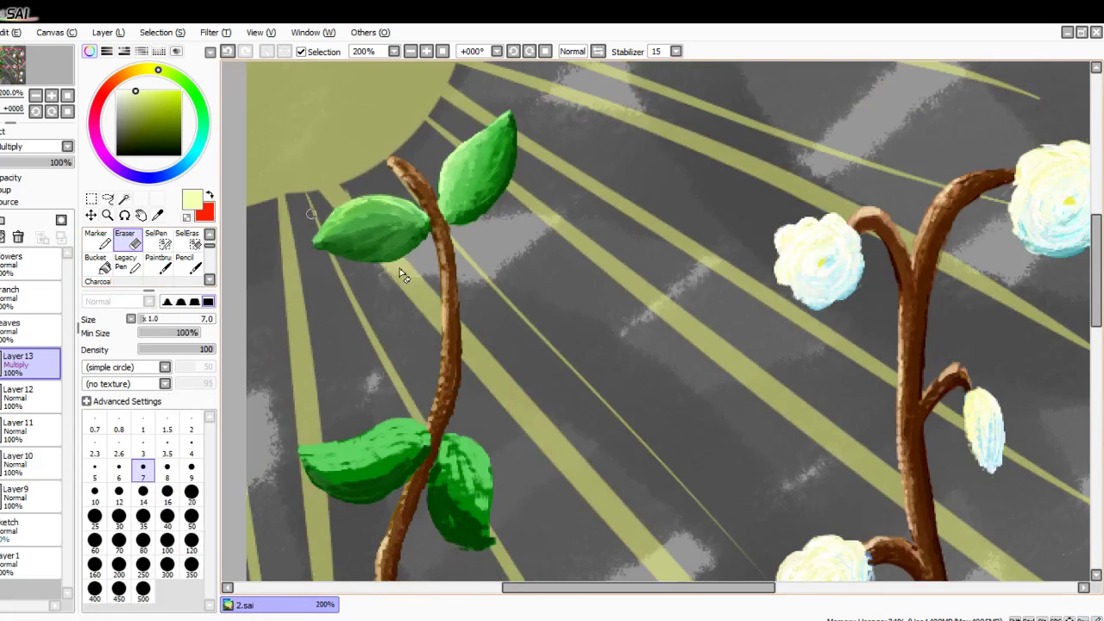
scroll(402, 271, up, 6)
drag(473, 326, 471, 346)
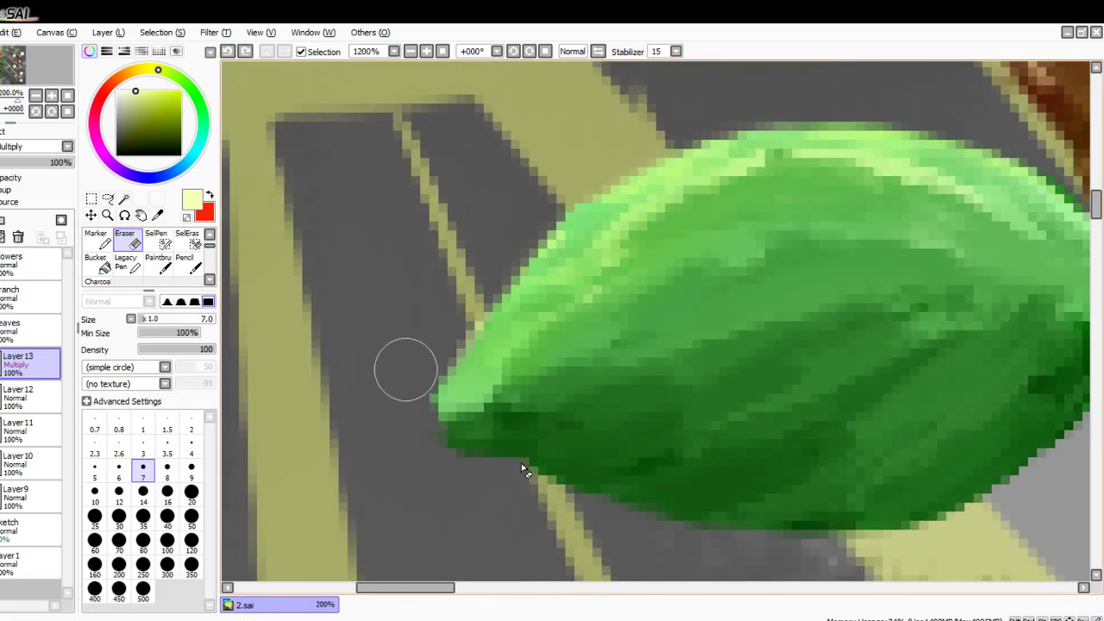
mouse_move(574, 254)
mouse_down()
mouse_move(530, 238)
mouse_move(455, 382)
mouse_up()
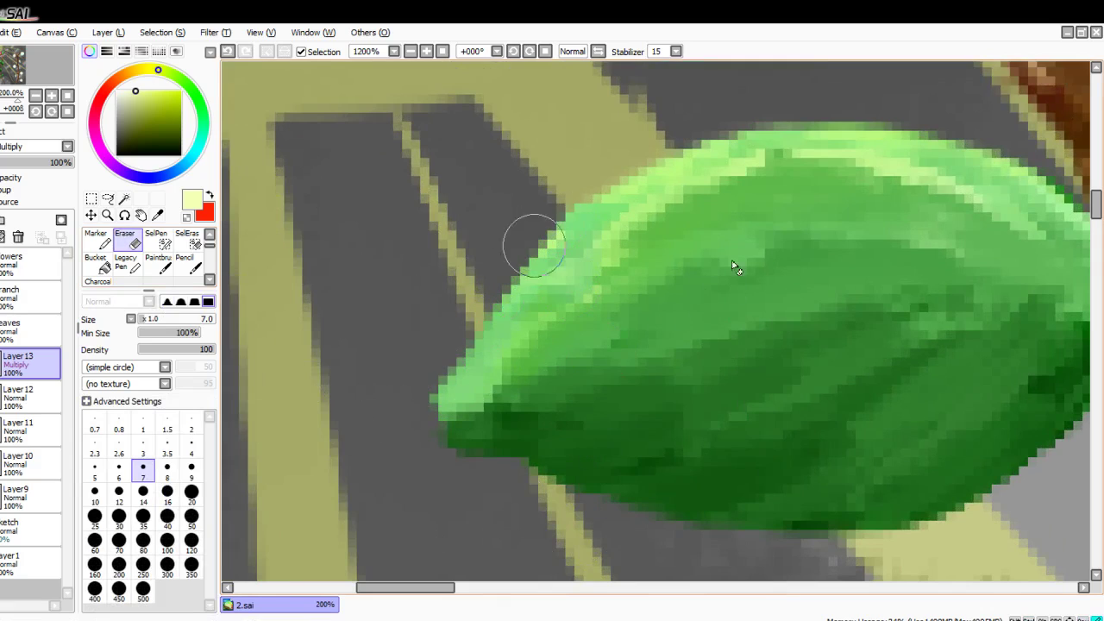
key(ctrl+d)
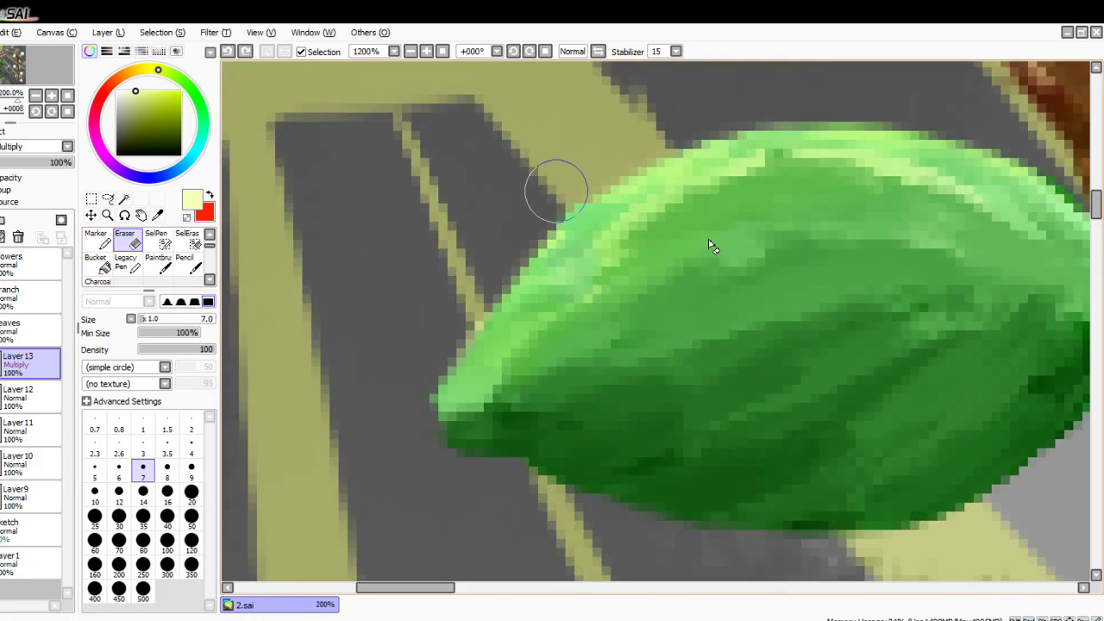
drag(534, 215, 464, 342)
Step: Choose a pale yellow and brush highlight strokes along the horizontal leaf's upper rim with the Paintbrush
right_click(634, 213)
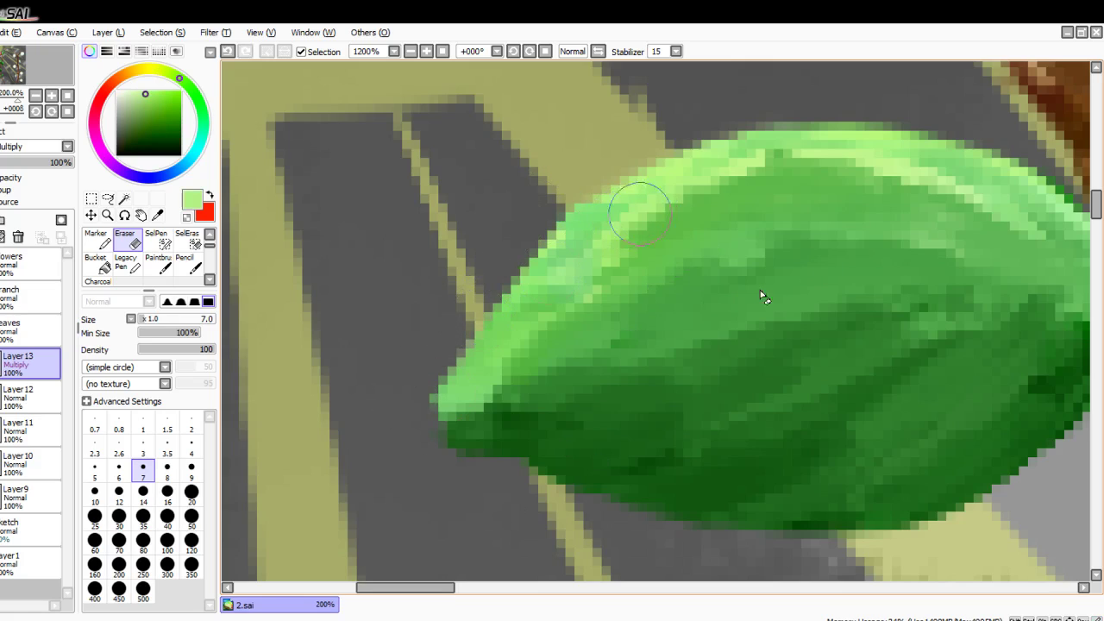
scroll(186, 262, up, 1)
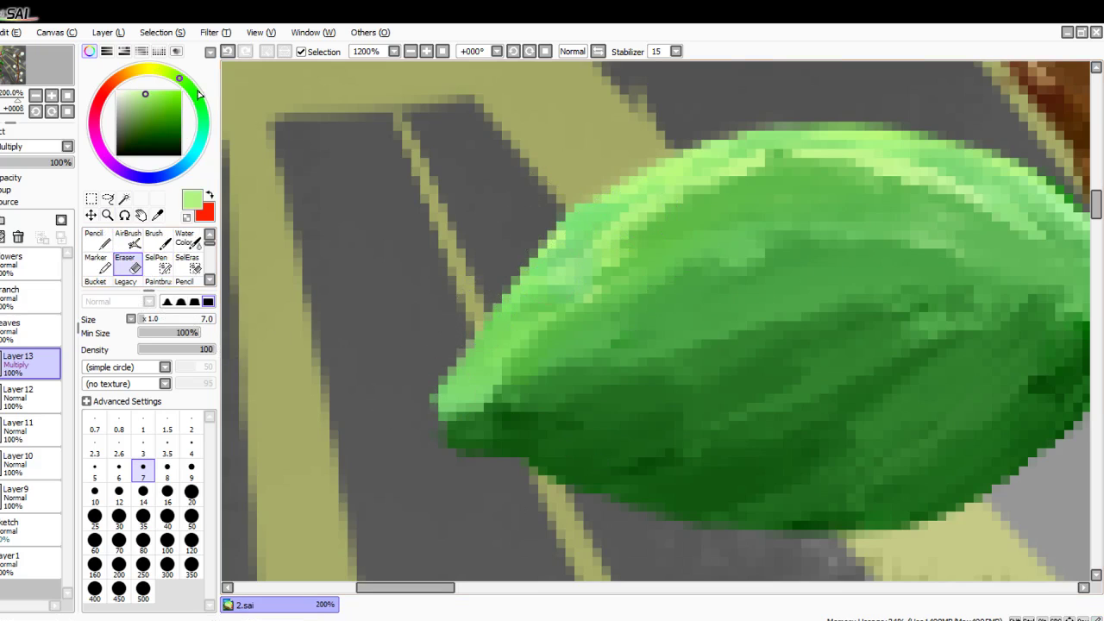
click(146, 69)
click(130, 91)
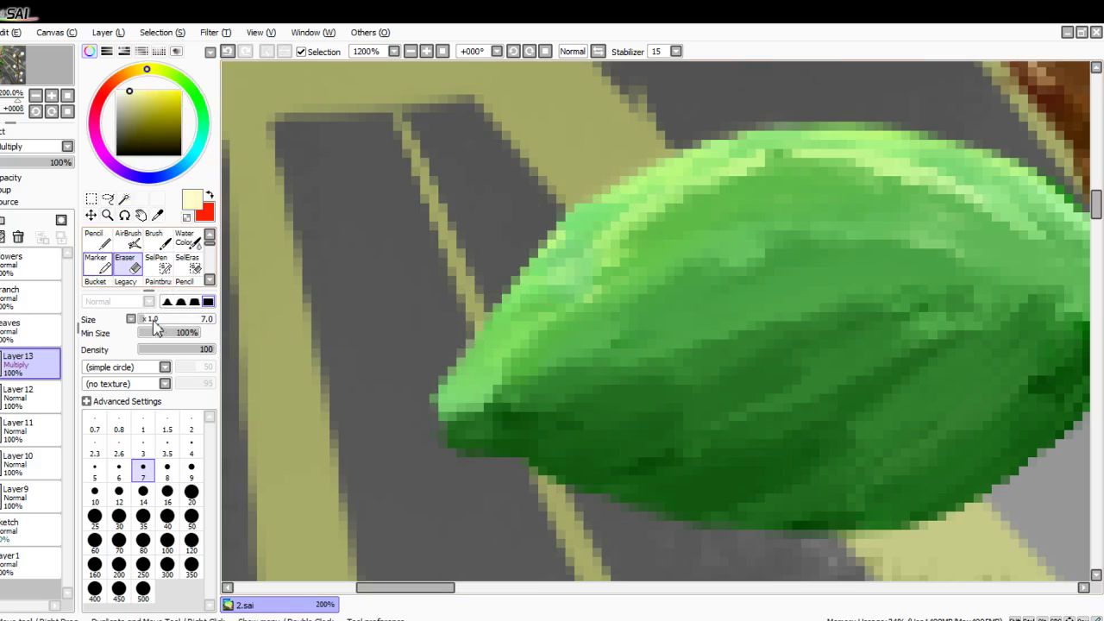
click(96, 240)
scroll(142, 259, down, 1)
click(158, 263)
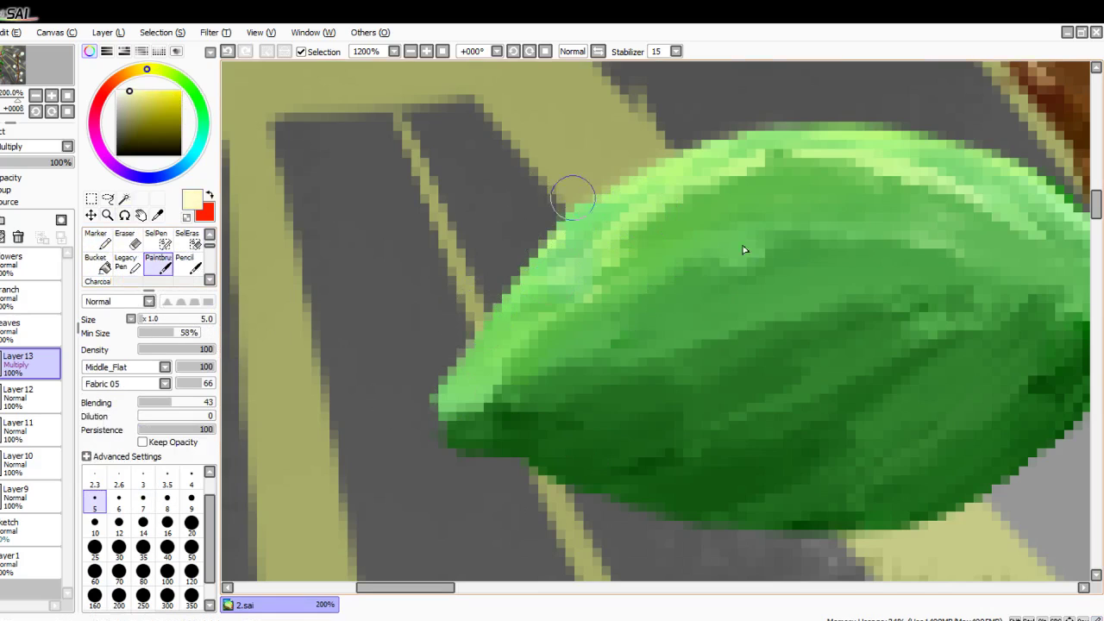
drag(580, 234, 660, 180)
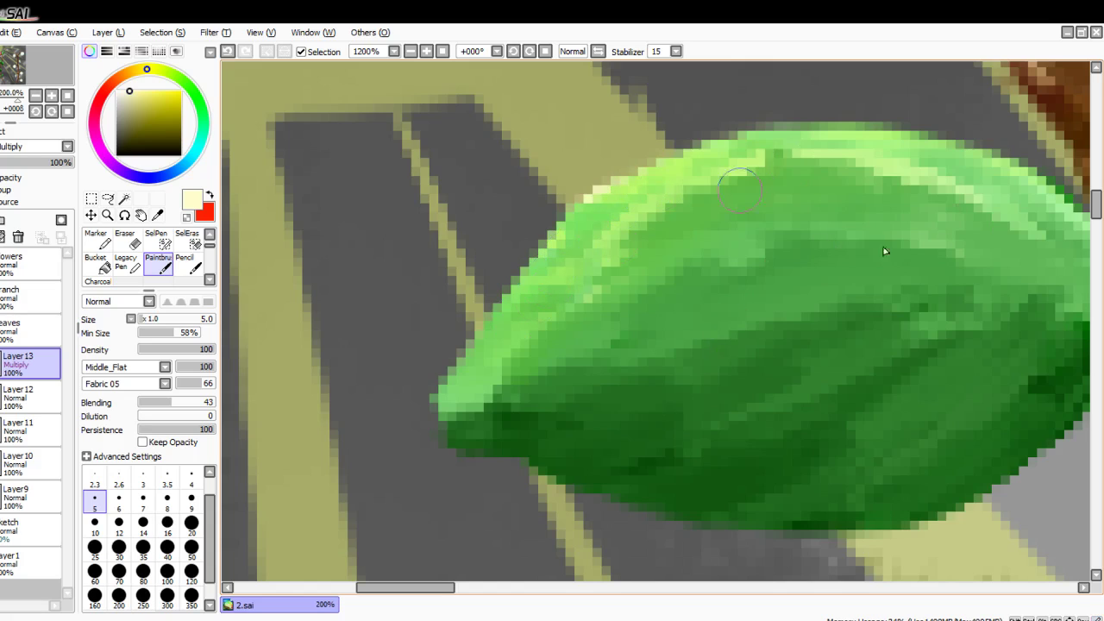
drag(740, 189, 834, 184)
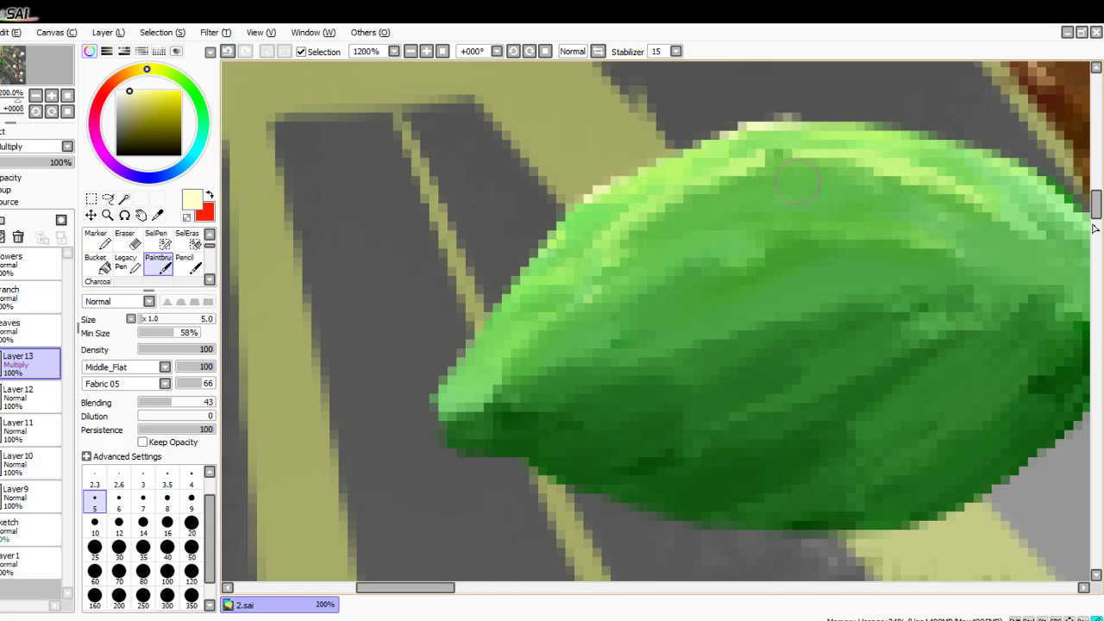
Step: Choose a near-white colour and brush a bright continuous highlight along the horizontal leaf's upper rim
scroll(732, 415, down, 5)
scroll(708, 311, up, 3)
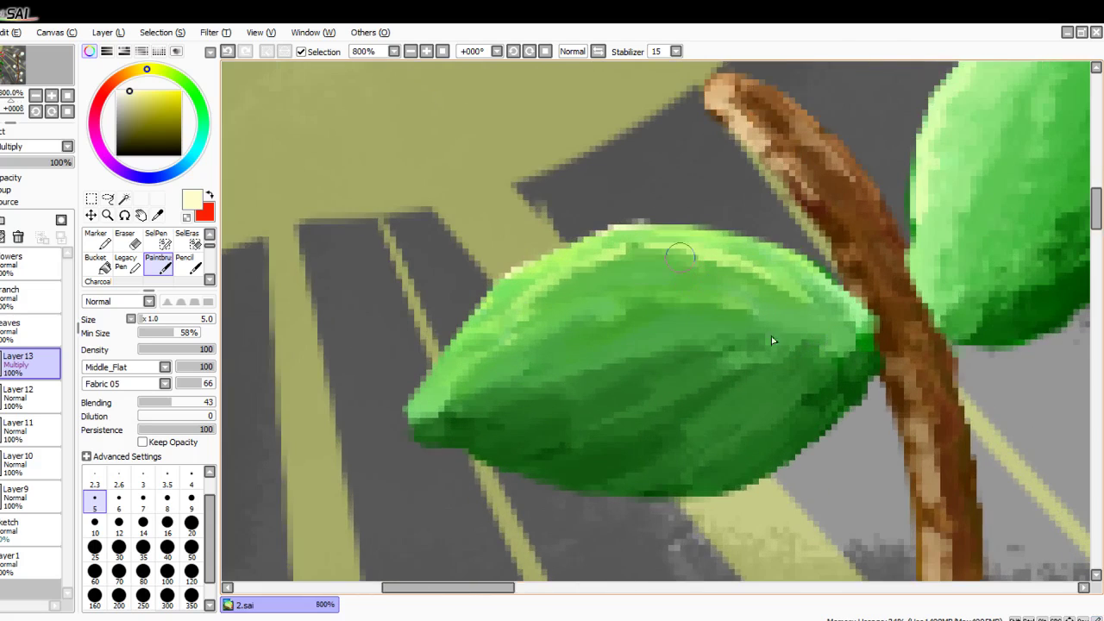
drag(121, 129, 116, 88)
scroll(394, 142, up, 1)
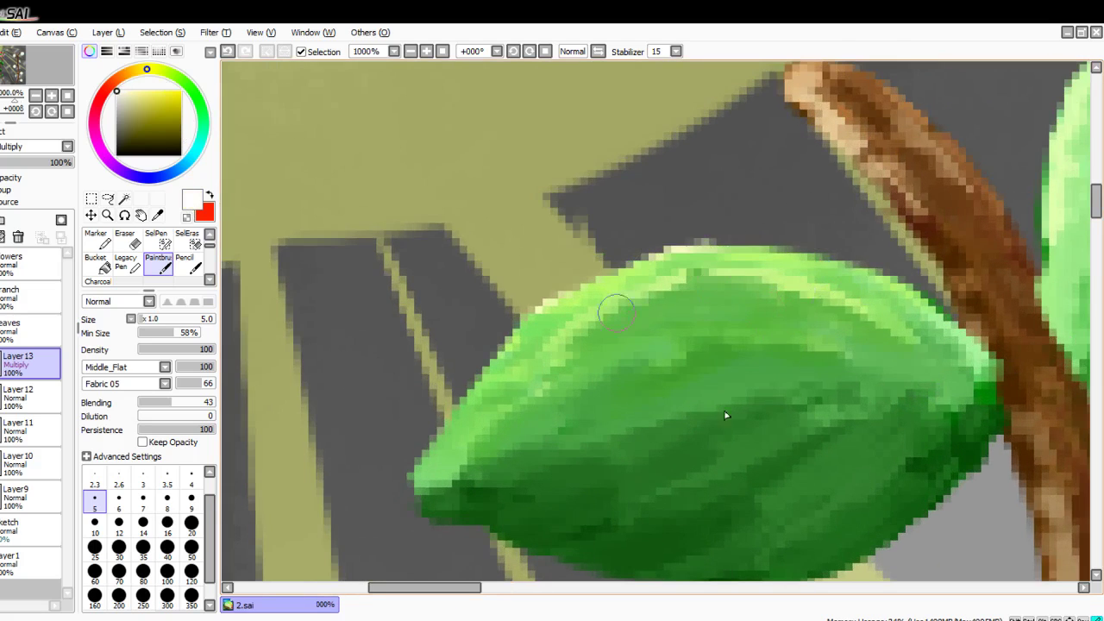
drag(647, 257, 707, 240)
mouse_move(554, 304)
mouse_down()
mouse_move(681, 241)
mouse_move(831, 254)
mouse_up()
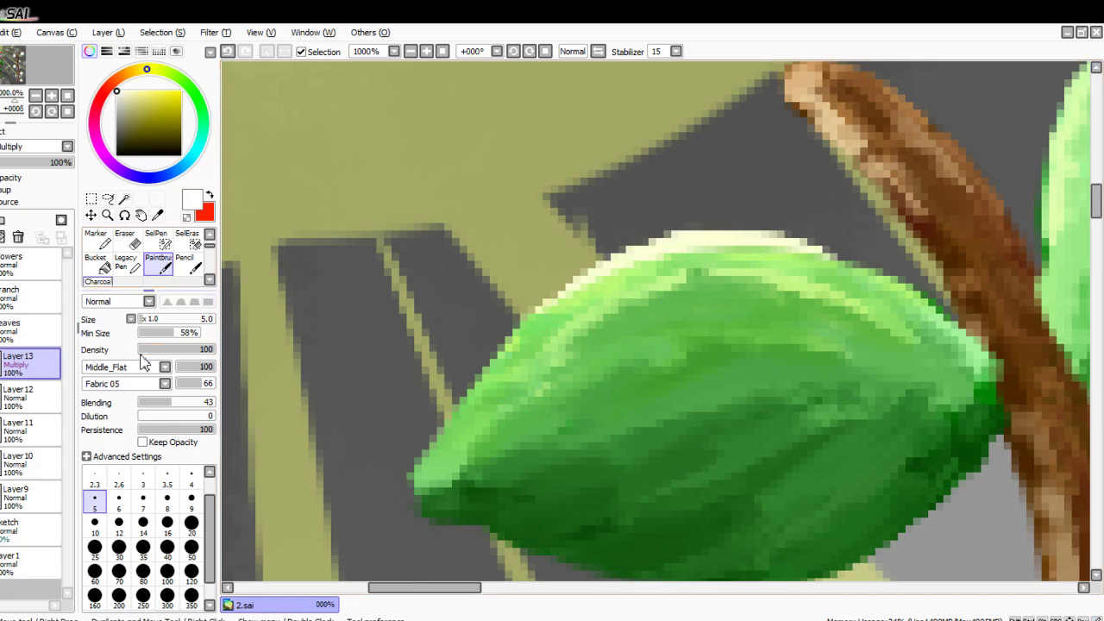
Step: Erase the near-white highlight paint spilling past the horizontal leaf's upper rim on Layer13
click(97, 240)
click(159, 264)
click(127, 240)
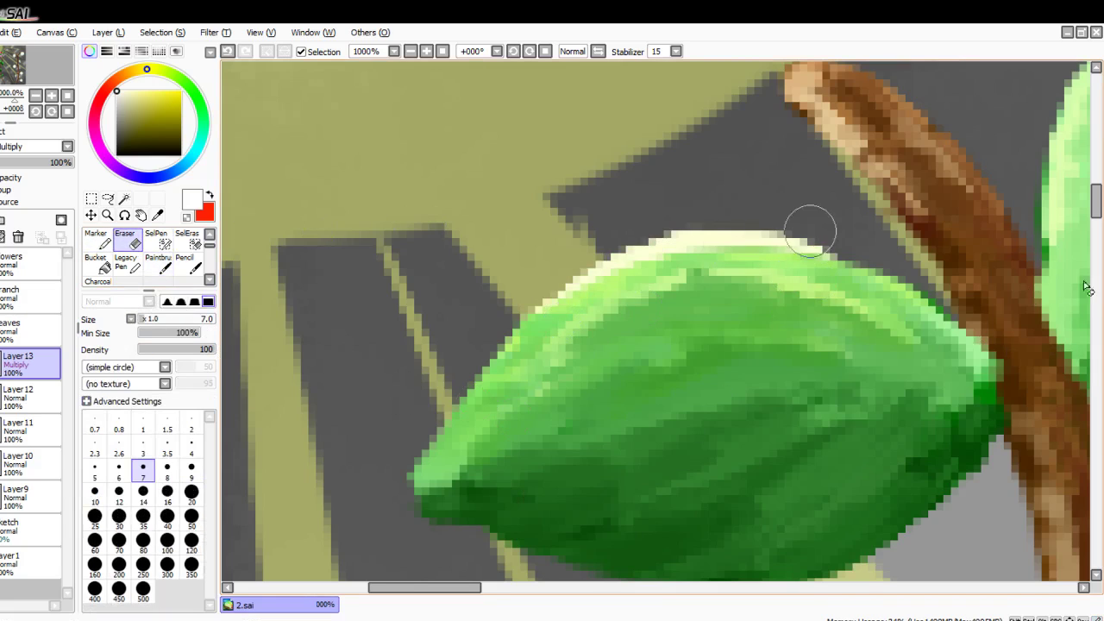
mouse_move(810, 231)
mouse_down()
mouse_move(845, 234)
mouse_move(624, 239)
mouse_move(500, 308)
mouse_up()
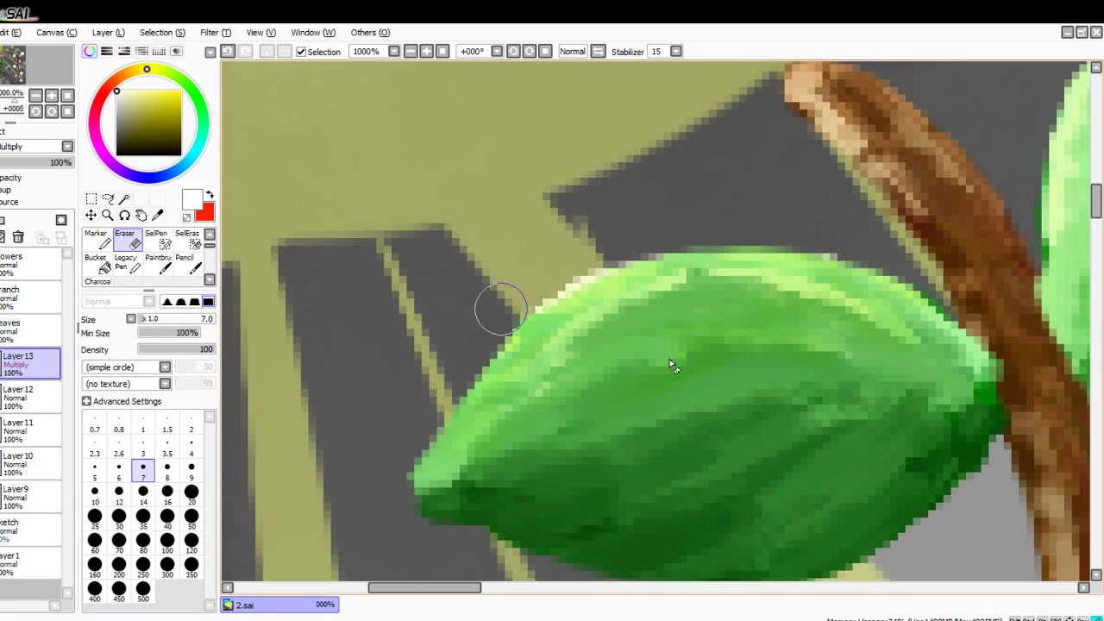
drag(899, 270, 667, 239)
drag(737, 228, 514, 311)
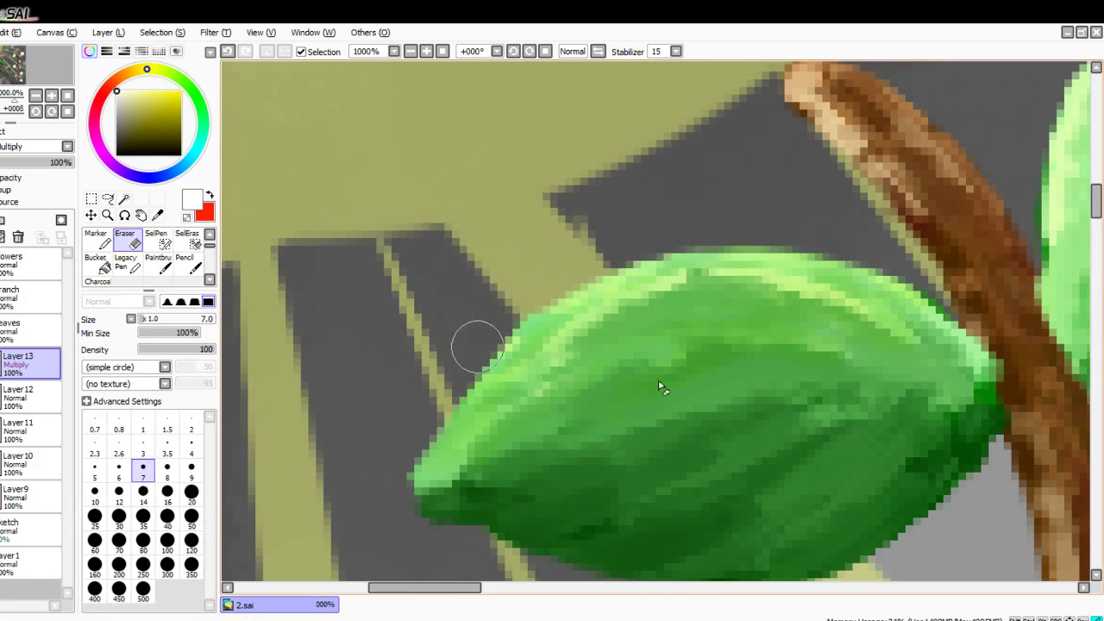
drag(540, 265, 416, 425)
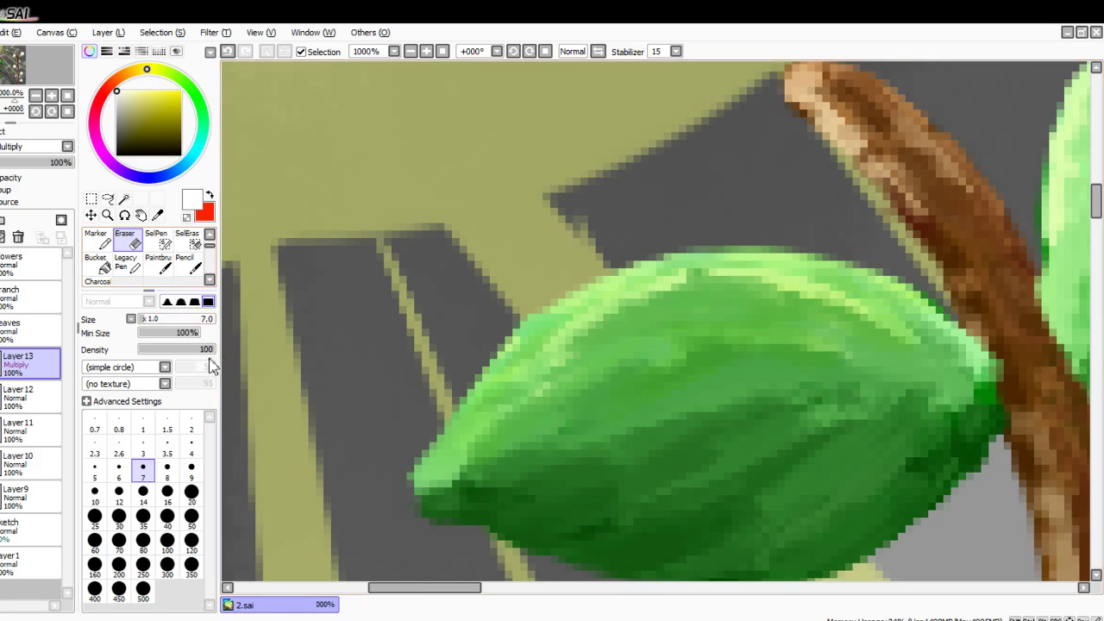
Step: Delete Layer13 from the layer stack
scroll(146, 258, up, 1)
click(184, 238)
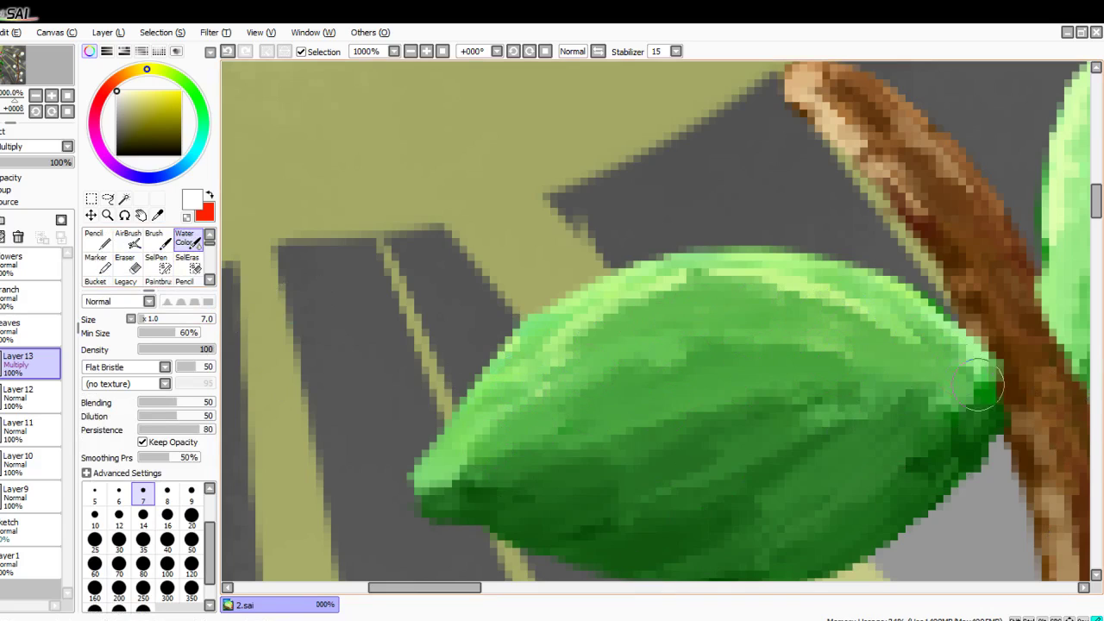
scroll(526, 380, down, 7)
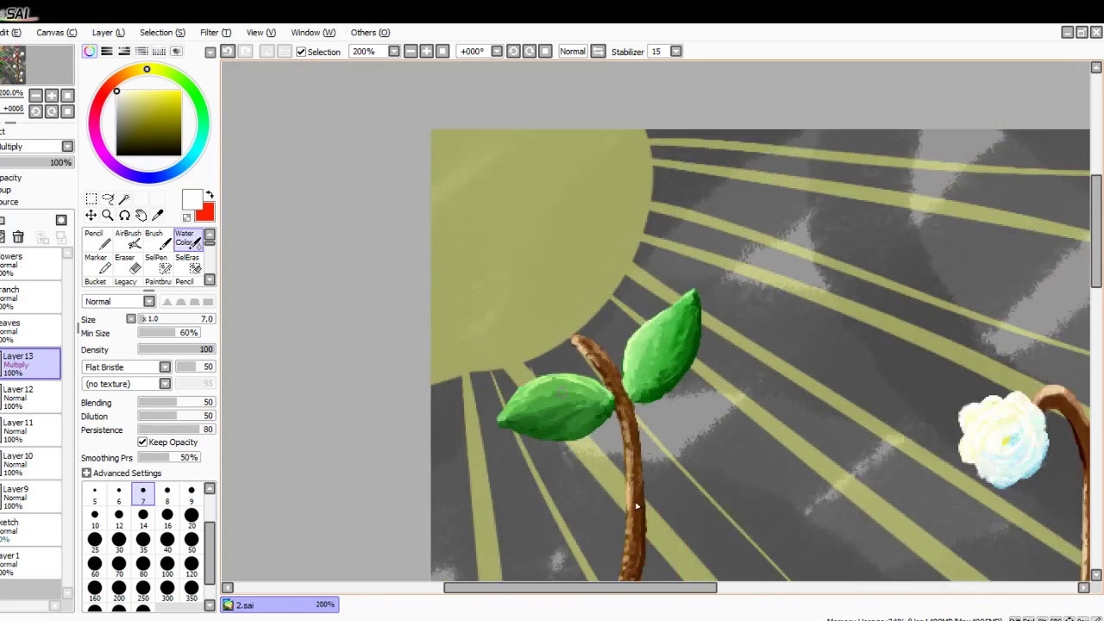
scroll(583, 538, up, 4)
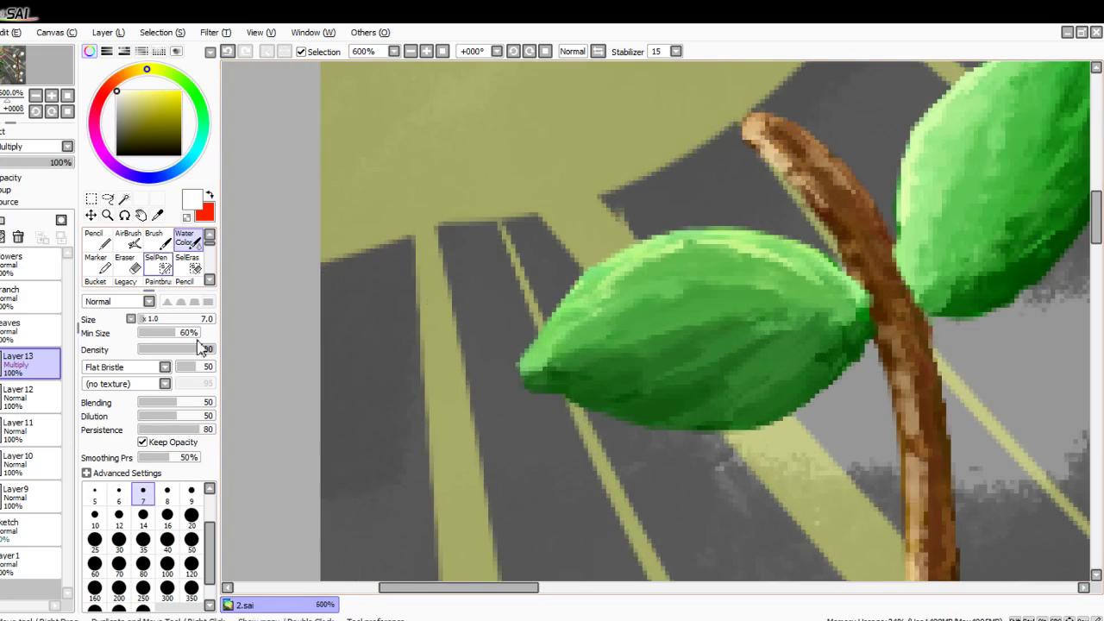
key(e)
scroll(613, 383, up, 3)
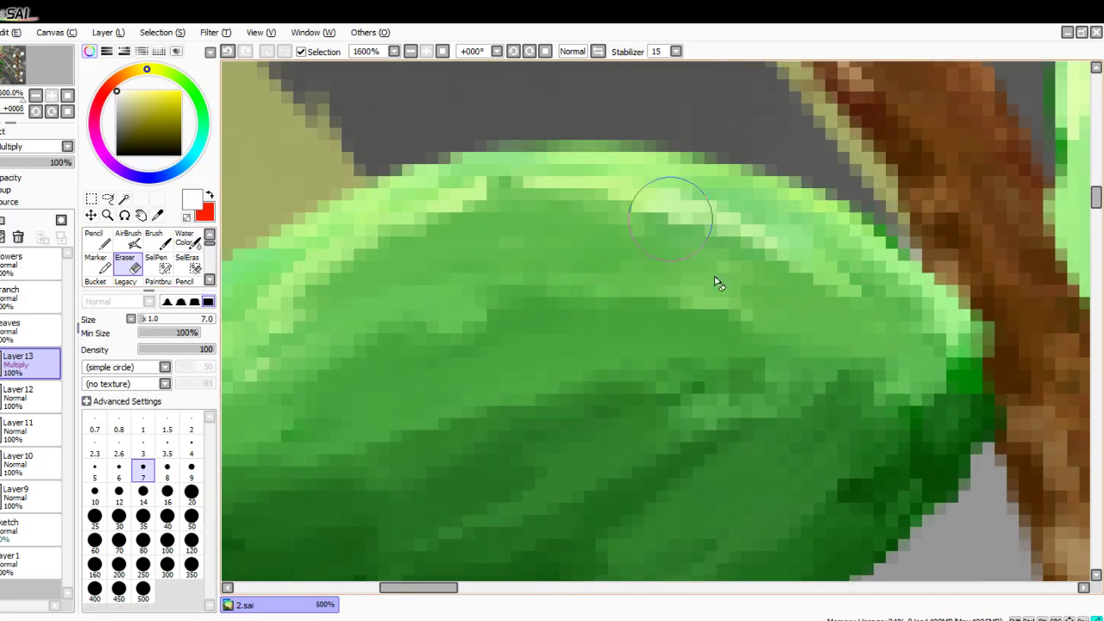
scroll(769, 247, down, 1)
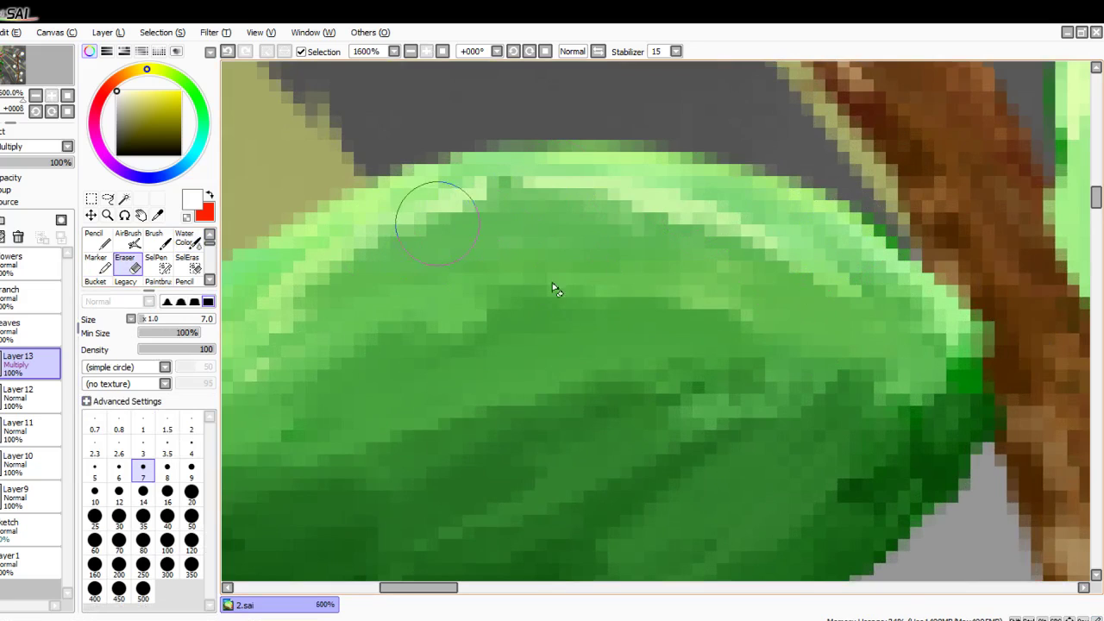
scroll(422, 328, down, 4)
scroll(423, 328, down, 1)
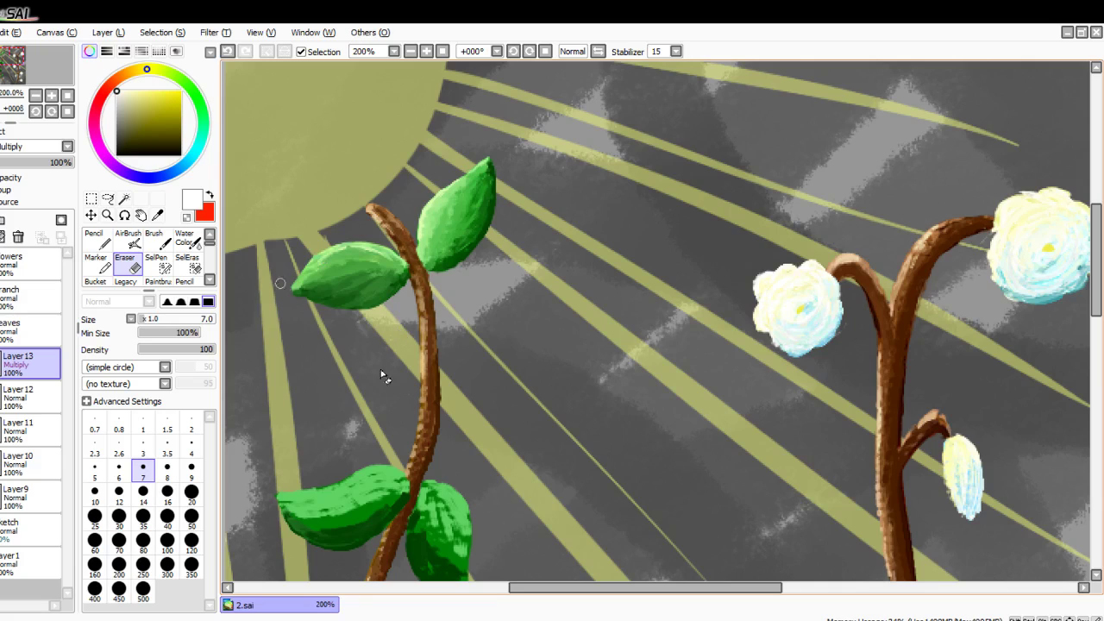
scroll(431, 401, down, 1)
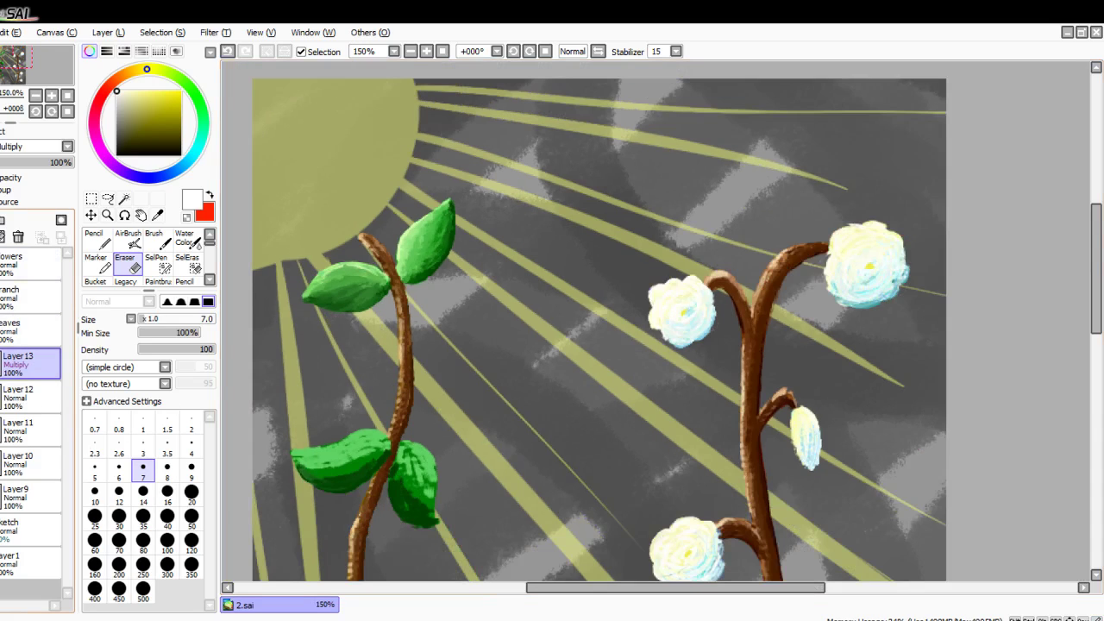
click(17, 237)
Step: Sample the upright leaf's light green and brush broad strokes down its light half on Layer12 with the Paintbrush
scroll(506, 351, up, 1)
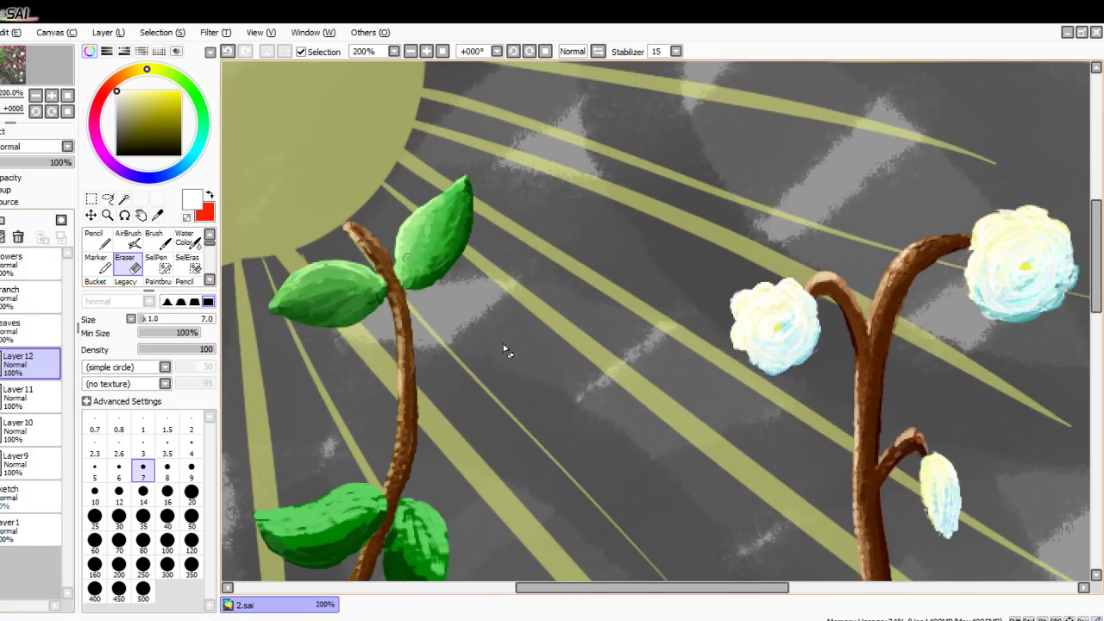
scroll(436, 415, left, 3)
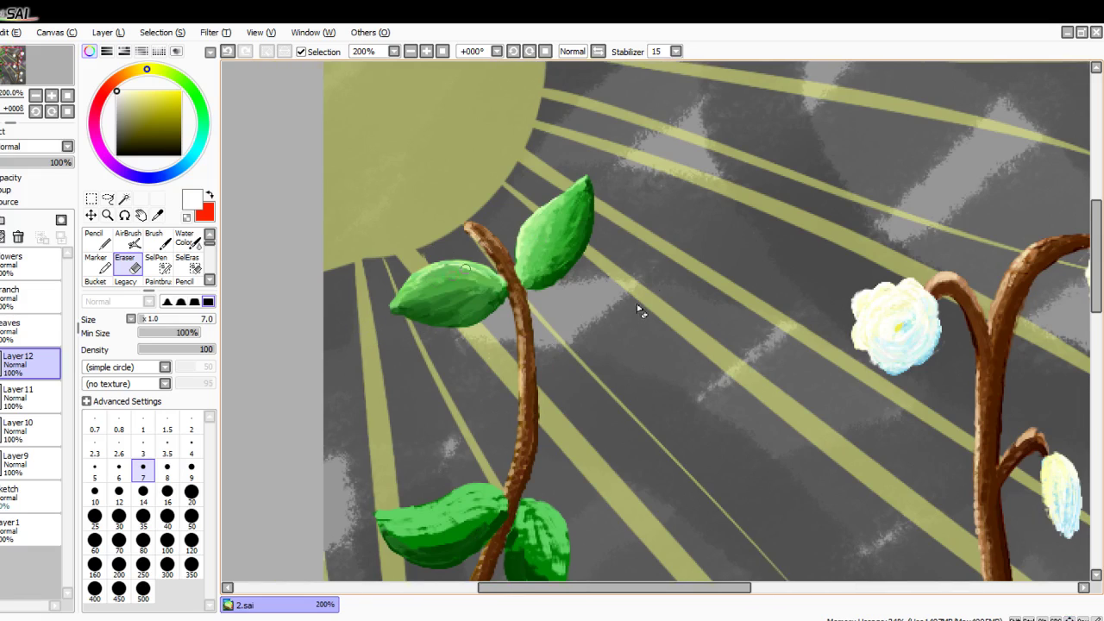
scroll(664, 289, up, 5)
scroll(183, 267, down, 2)
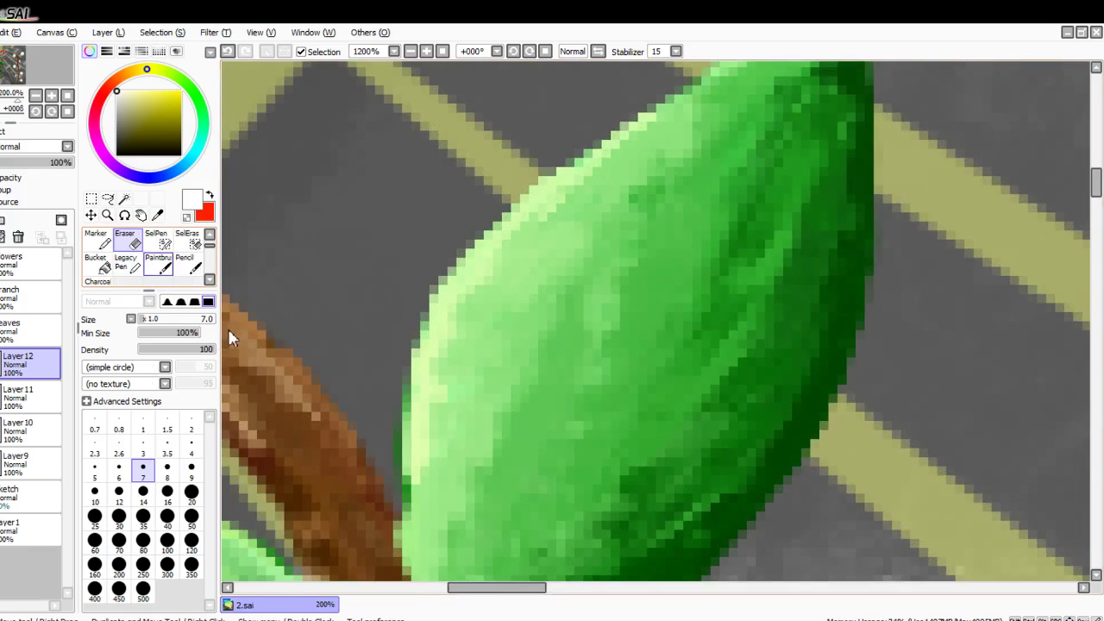
scroll(174, 261, up, 2)
scroll(173, 259, down, 2)
click(164, 239)
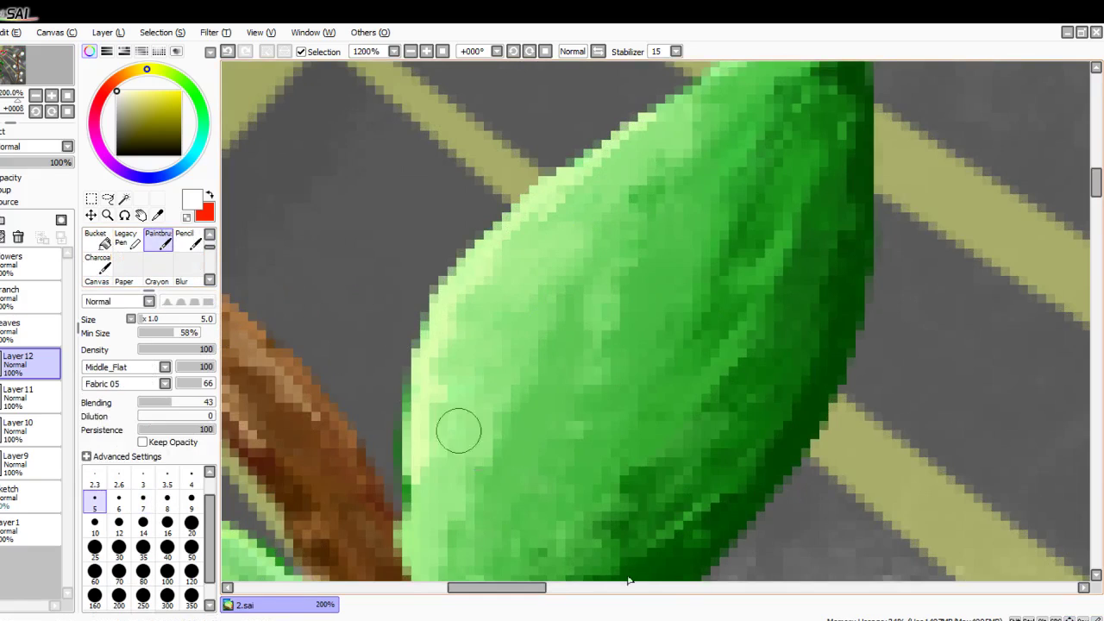
right_click(461, 431)
scroll(713, 377, down, 2)
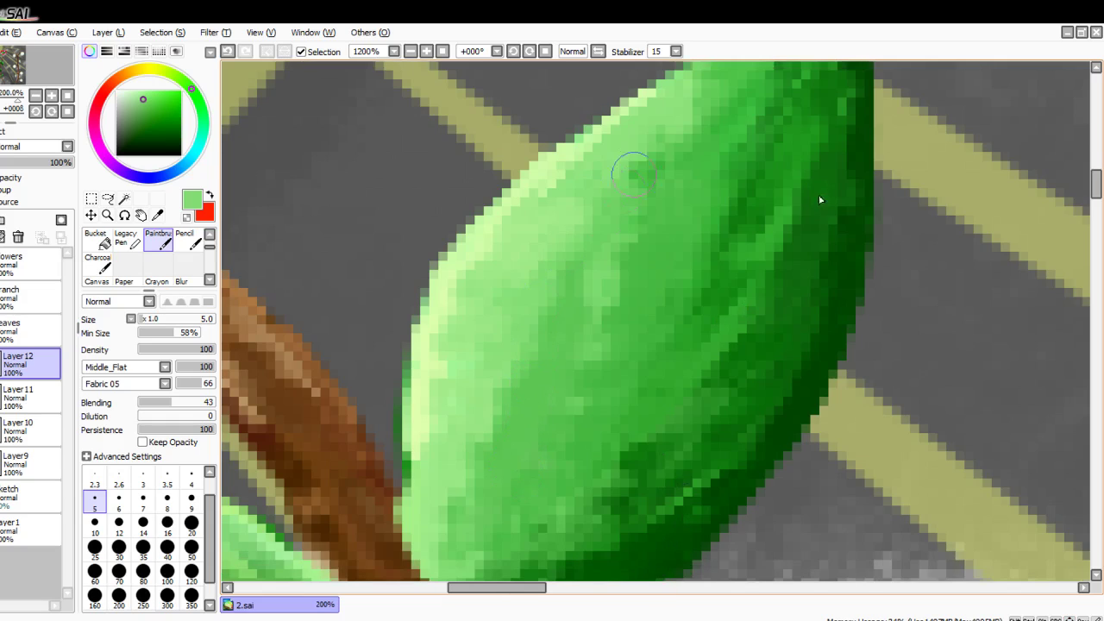
drag(634, 176, 565, 414)
drag(567, 242, 494, 561)
mouse_move(643, 205)
mouse_down()
mouse_move(616, 256)
mouse_move(617, 337)
mouse_up()
drag(701, 116, 678, 253)
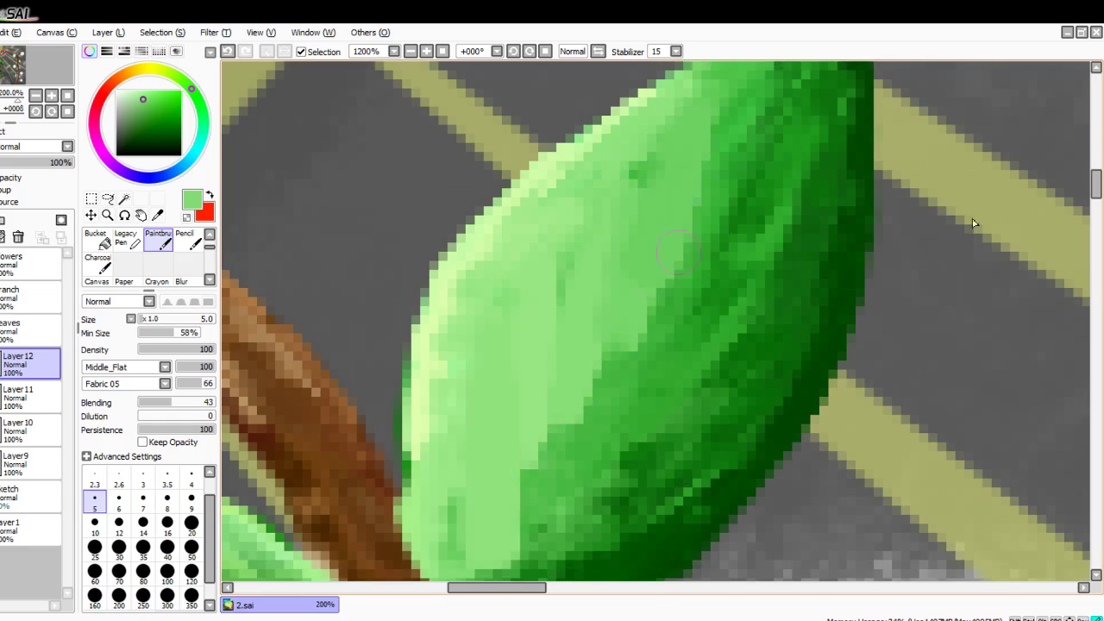
drag(769, 201, 663, 329)
Step: Sample a dark green from the upright leaf and brush diagonal shadow strokes across its shaded half
right_click(795, 293)
drag(744, 349, 602, 465)
drag(738, 440, 552, 561)
drag(757, 276, 607, 433)
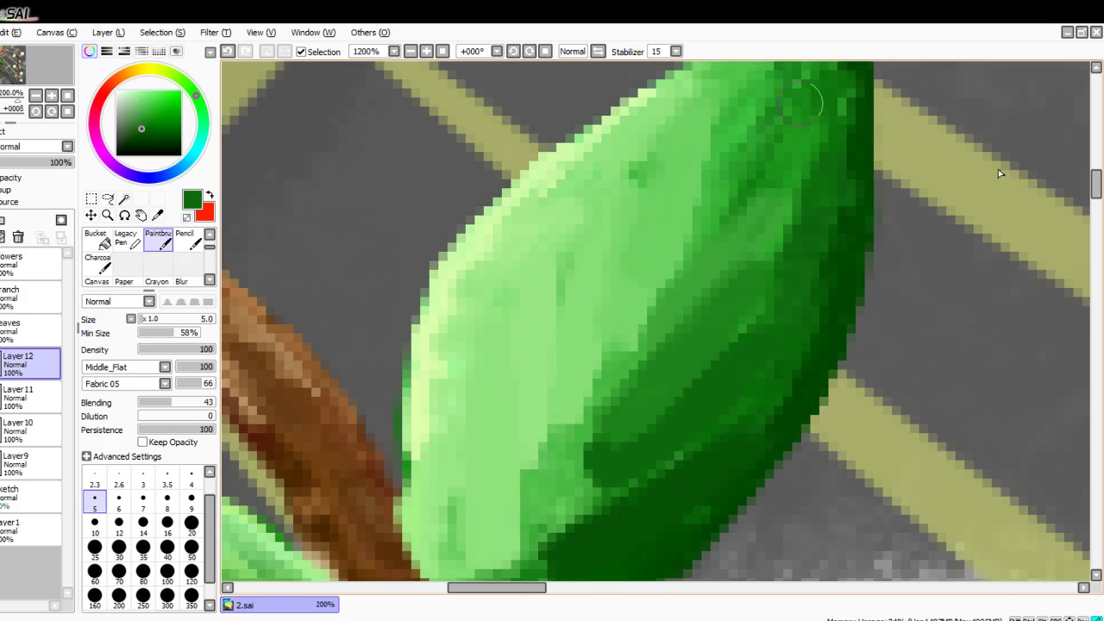
drag(801, 102, 673, 284)
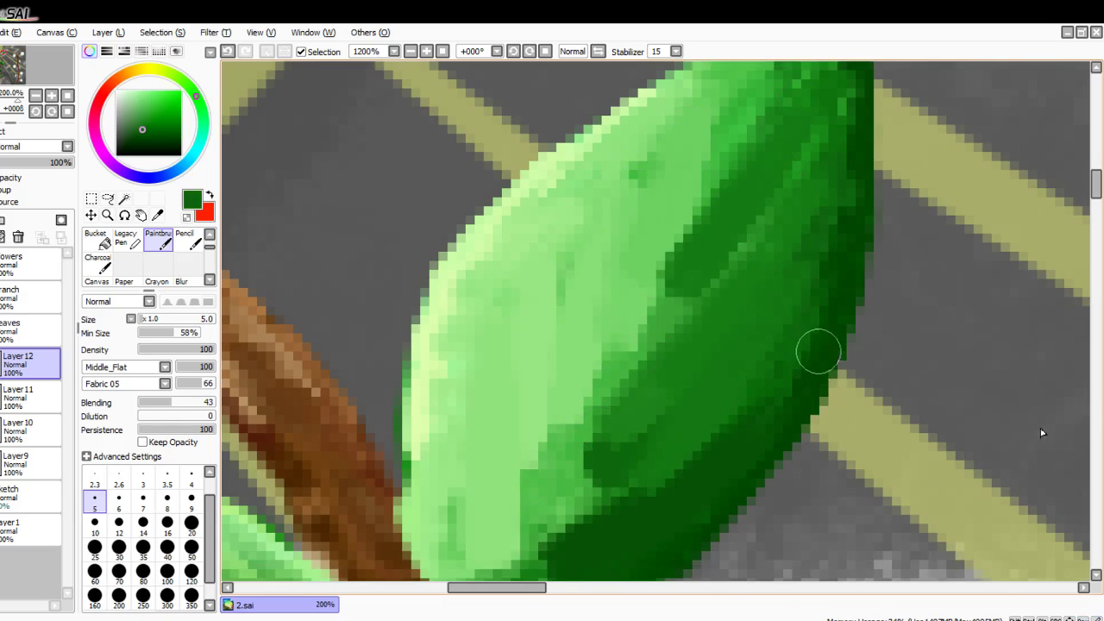
Step: Deepen the upright leaf's shaded half with more dark green strokes from the tip down along the outer edge
drag(764, 399, 731, 409)
drag(792, 367, 652, 466)
drag(792, 294, 661, 402)
drag(814, 173, 697, 294)
scroll(746, 184, down, 4)
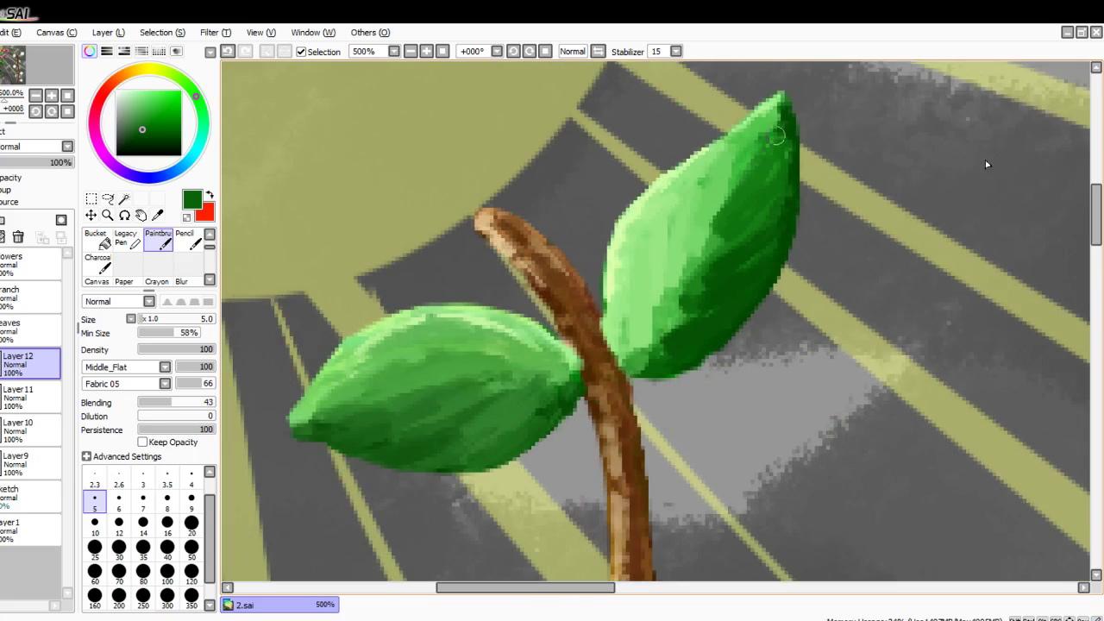
drag(776, 136, 728, 212)
drag(789, 108, 742, 205)
drag(788, 148, 694, 323)
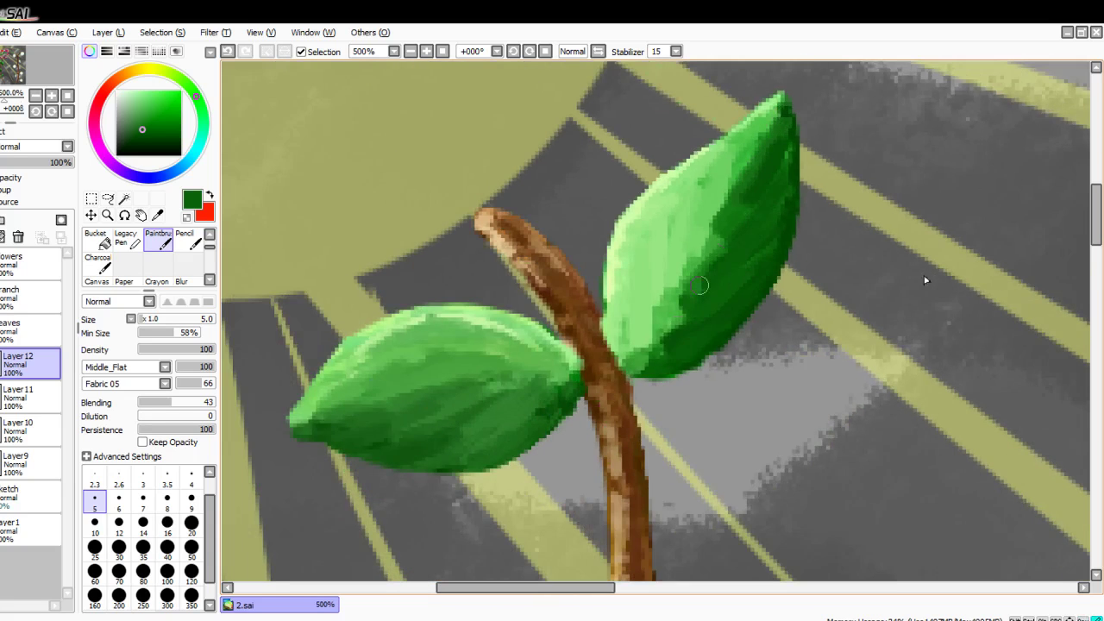
Step: Sample light green and brush vertical strokes over the boundary between the upright leaf's light and dark halves, down to its base
scroll(704, 173, up, 4)
right_click(703, 162)
drag(759, 144, 743, 245)
mouse_move(782, 143)
mouse_down()
mouse_move(766, 245)
mouse_move(721, 371)
mouse_up()
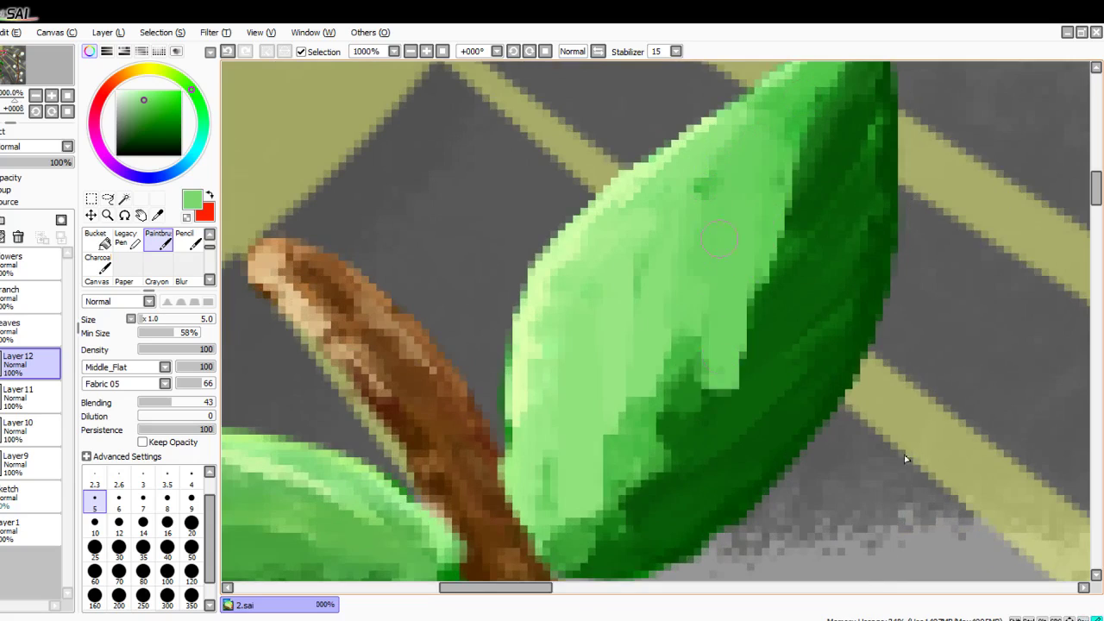
drag(709, 297, 697, 424)
drag(669, 349, 655, 485)
drag(640, 366, 623, 515)
drag(597, 423, 577, 539)
drag(560, 447, 551, 535)
Step: Brush pale yellow-green over the upright leaf's light half, and redefine the shadow boundary with sampled dark green
right_click(519, 333)
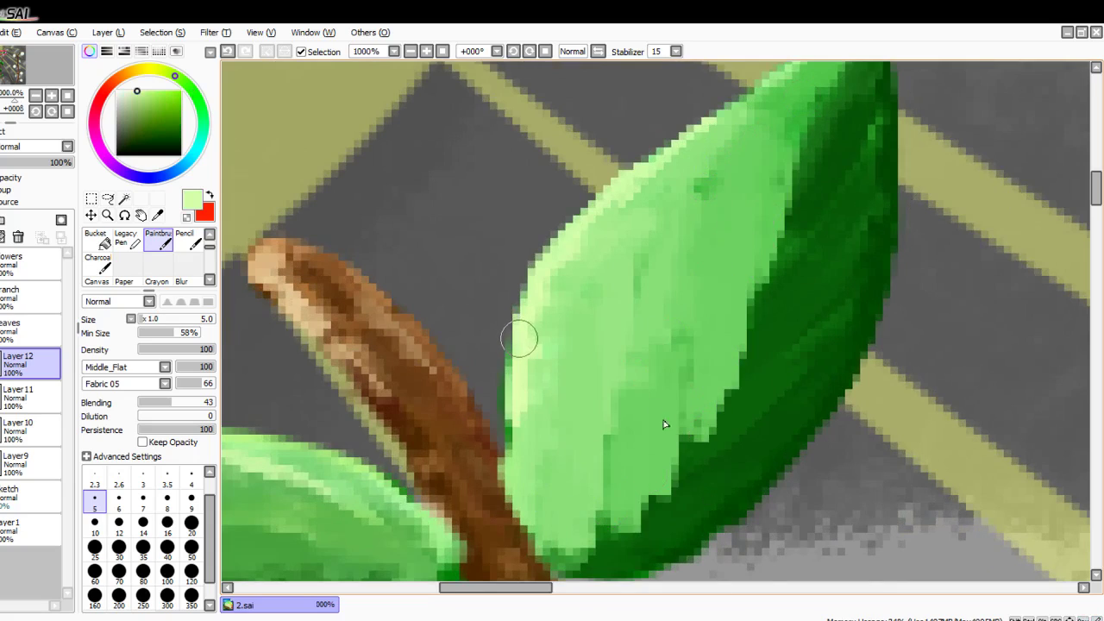
mouse_move(519, 339)
mouse_down()
mouse_move(562, 340)
mouse_move(636, 279)
mouse_move(665, 406)
mouse_move(650, 282)
mouse_move(622, 361)
mouse_up()
drag(755, 125, 740, 229)
alt+click(830, 153)
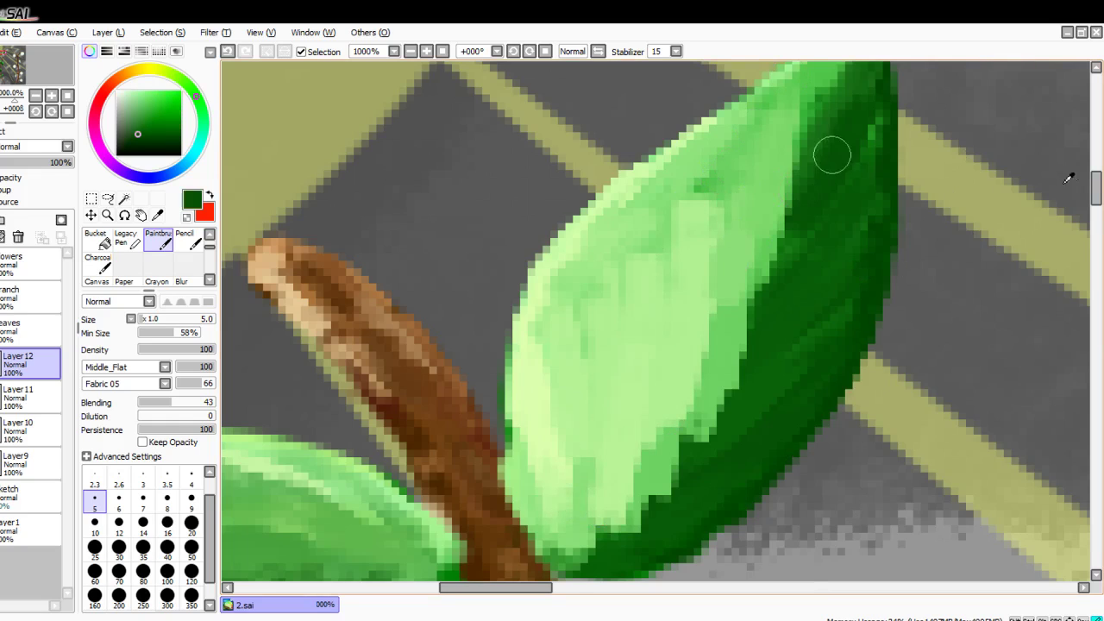
mouse_move(830, 152)
mouse_down()
mouse_move(746, 358)
mouse_move(661, 489)
mouse_move(587, 500)
mouse_up()
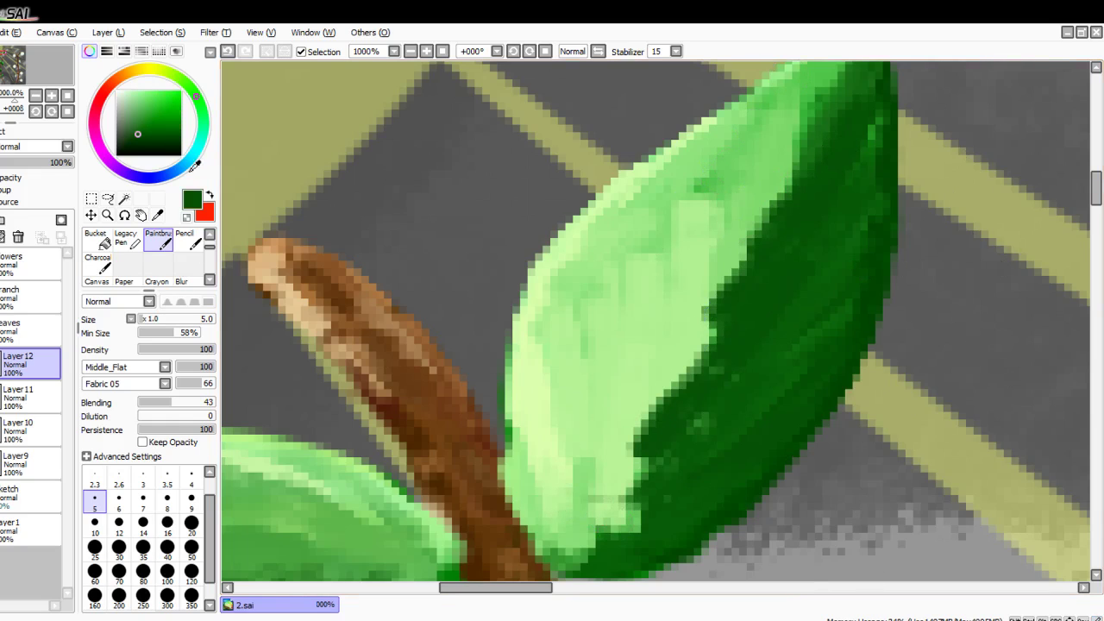
Step: Choose a brighter green and brush mid-tones into the upright leaf's shaded half and the lower part of its light half
click(164, 111)
drag(832, 215, 742, 284)
mouse_move(840, 152)
mouse_down()
mouse_move(724, 311)
mouse_move(672, 408)
mouse_up()
mouse_move(789, 278)
mouse_down()
mouse_move(713, 384)
mouse_move(759, 377)
mouse_move(806, 285)
mouse_move(645, 321)
mouse_move(617, 470)
mouse_up()
drag(606, 351, 587, 496)
drag(572, 429, 567, 522)
drag(597, 358, 597, 444)
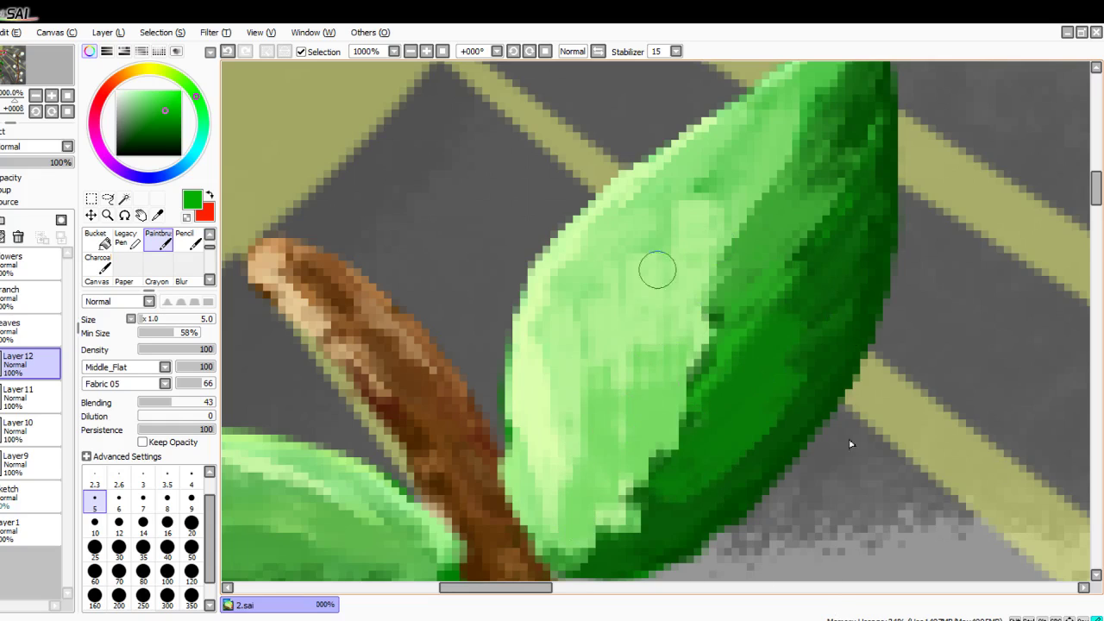
Step: Blend medium green strokes down the centre of the upright leaf to soften the transition from light to shadow
drag(662, 298, 669, 353)
drag(721, 220, 692, 349)
drag(737, 246, 714, 315)
drag(767, 194, 744, 270)
mouse_move(776, 127)
mouse_down()
mouse_move(557, 552)
mouse_move(671, 441)
mouse_up()
drag(647, 409, 599, 507)
drag(684, 393, 613, 470)
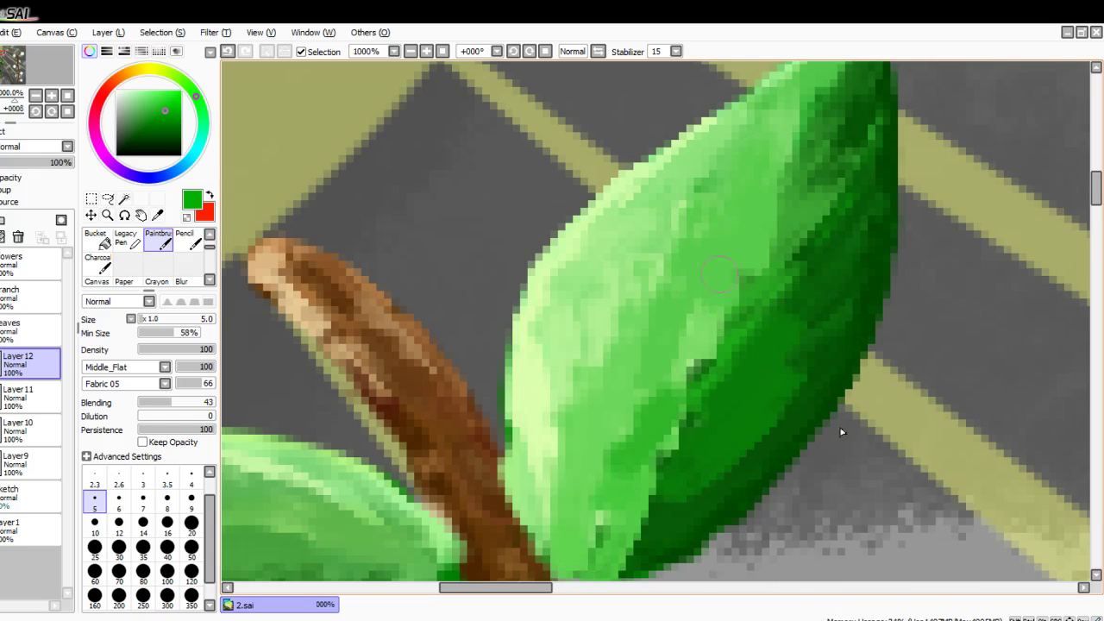
Step: Brush mid-green and light green strokes from below the upright leaf's tip through its middle
scroll(639, 382, up, 1)
mouse_move(820, 166)
mouse_down()
mouse_move(780, 211)
mouse_move(716, 371)
mouse_move(634, 466)
mouse_up()
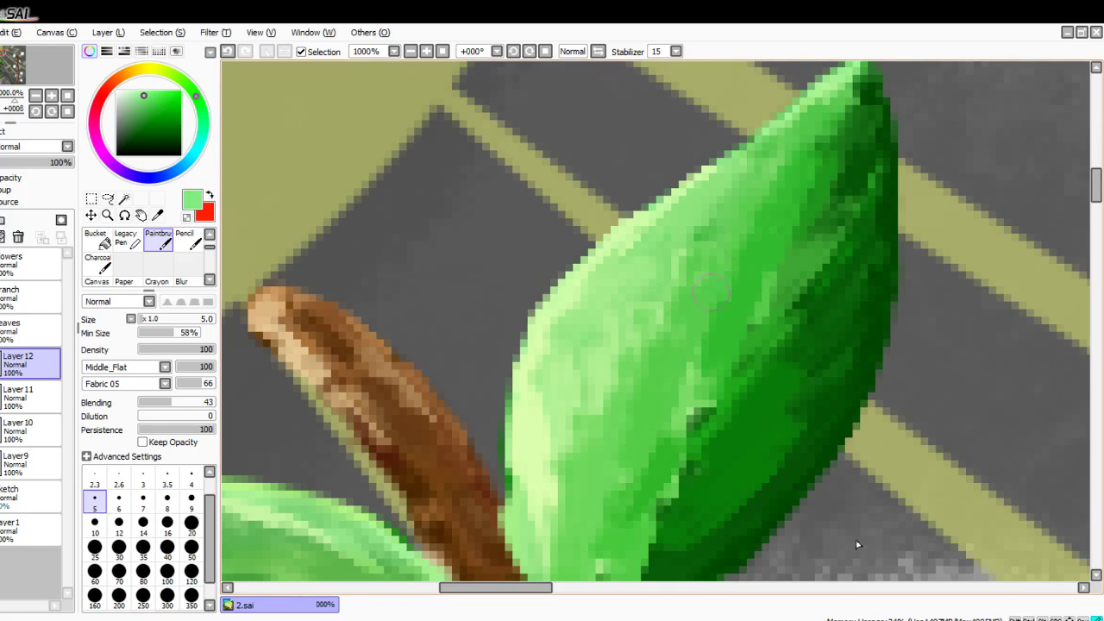
mouse_move(712, 293)
mouse_down()
mouse_move(629, 475)
mouse_move(538, 527)
mouse_move(578, 357)
mouse_move(648, 423)
mouse_move(645, 471)
mouse_up()
mouse_move(748, 233)
mouse_down()
mouse_move(714, 361)
mouse_move(715, 437)
mouse_up()
drag(713, 247, 692, 369)
drag(676, 438, 657, 467)
drag(659, 345, 649, 410)
Step: Smooth the pale stripes in the lower light half of the upright leaf with light green strokes
click(867, 587)
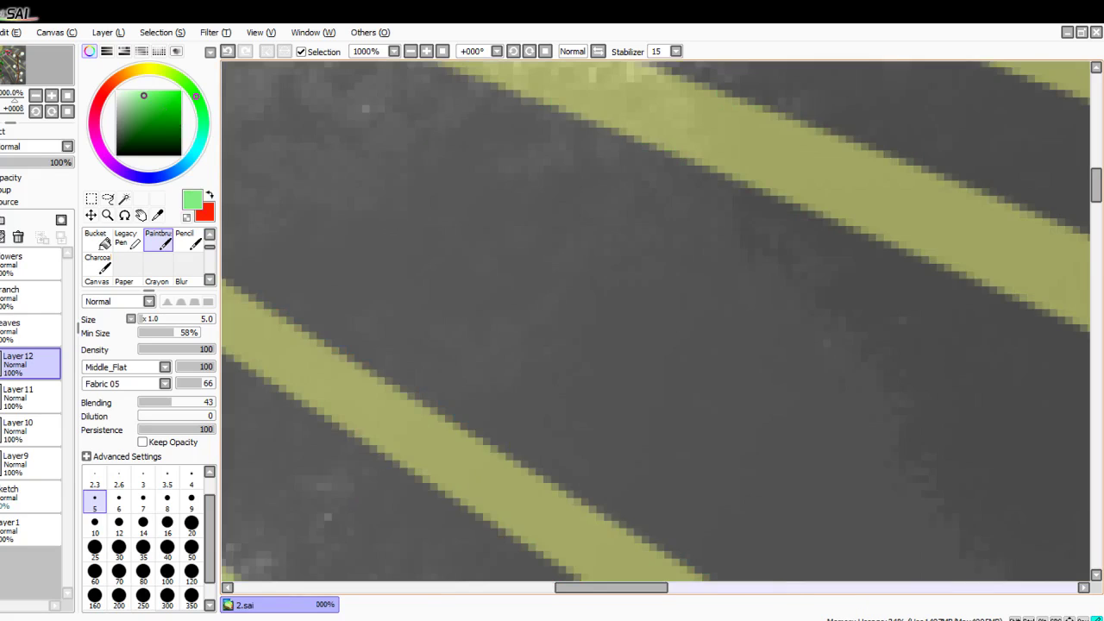
scroll(568, 463, left, 5)
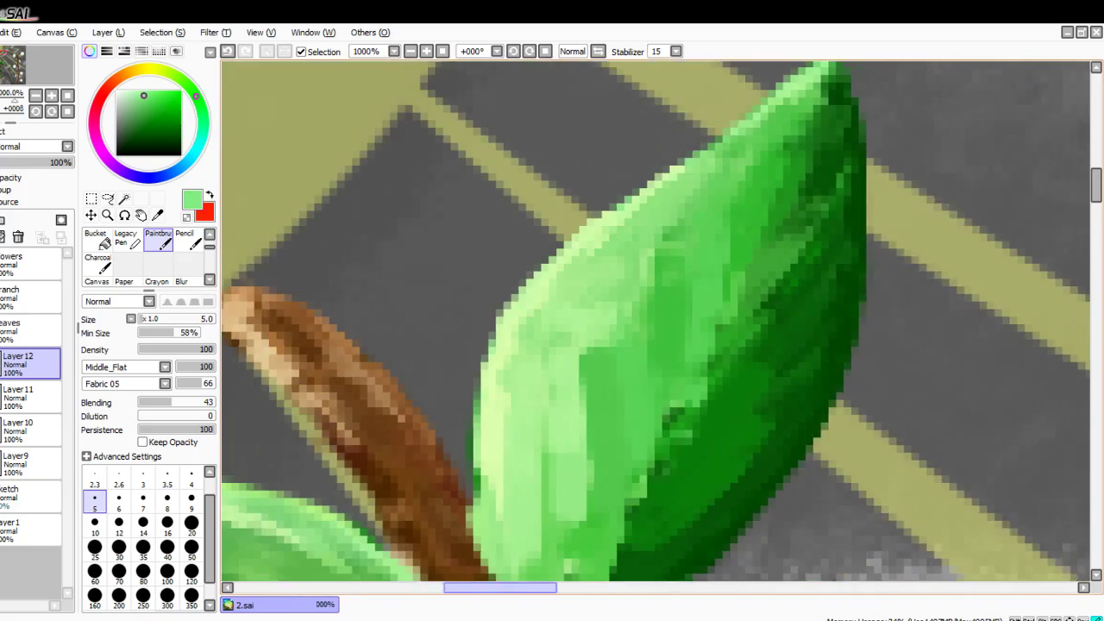
scroll(947, 518, down, 3)
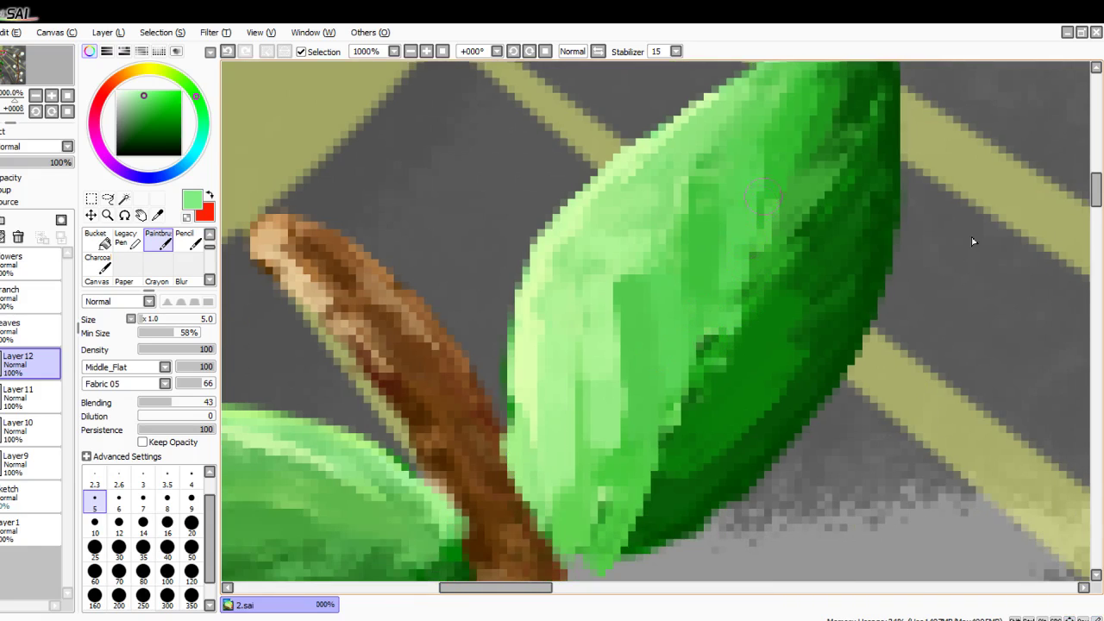
mouse_move(635, 298)
mouse_down()
mouse_move(635, 388)
mouse_move(599, 438)
mouse_up()
drag(587, 339, 584, 380)
Step: Sample dark green and brush diagonal strokes along the upright leaf's shadow boundary from its base towards the tip
right_click(691, 466)
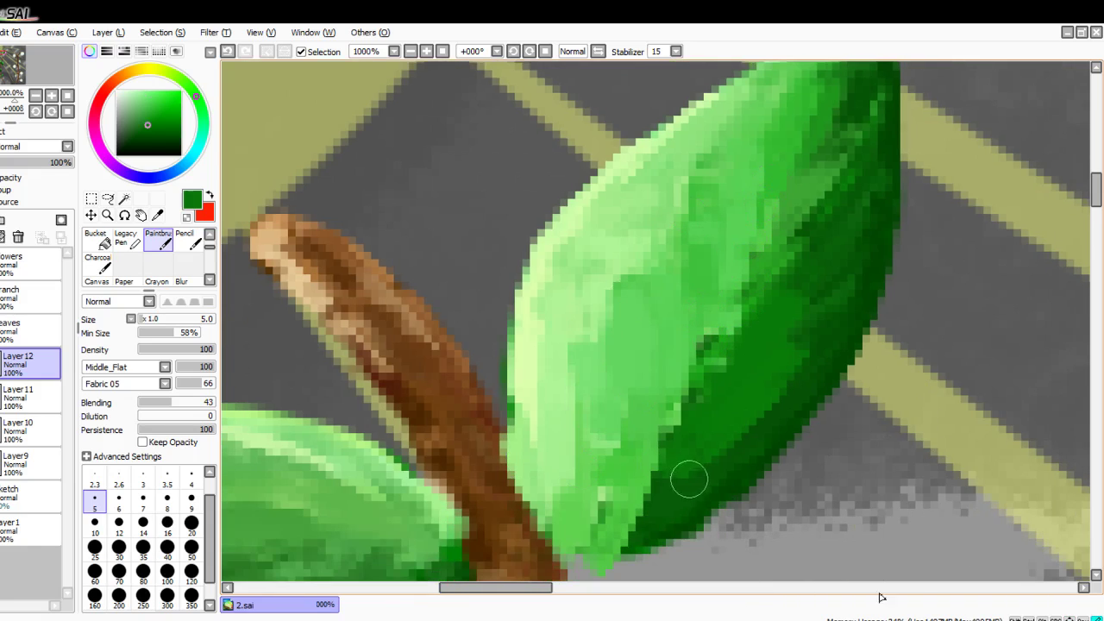
drag(689, 479, 581, 533)
mouse_move(647, 483)
mouse_down()
mouse_move(699, 446)
mouse_move(748, 364)
mouse_up()
mouse_move(664, 405)
mouse_down()
mouse_move(776, 329)
mouse_move(821, 247)
mouse_up()
drag(806, 226, 860, 166)
Step: Brush dark green below the upright leaf's tip and extend the shadow down its shaded half
scroll(731, 301, down, 5)
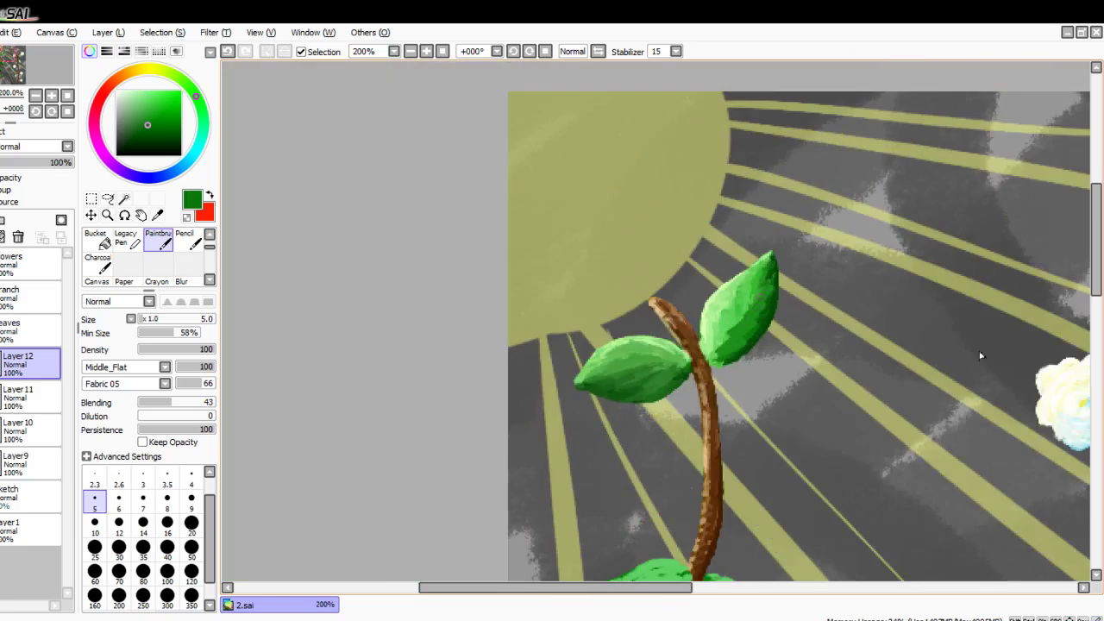
scroll(788, 268, up, 5)
drag(703, 343, 658, 352)
drag(717, 270, 654, 347)
drag(716, 380, 586, 567)
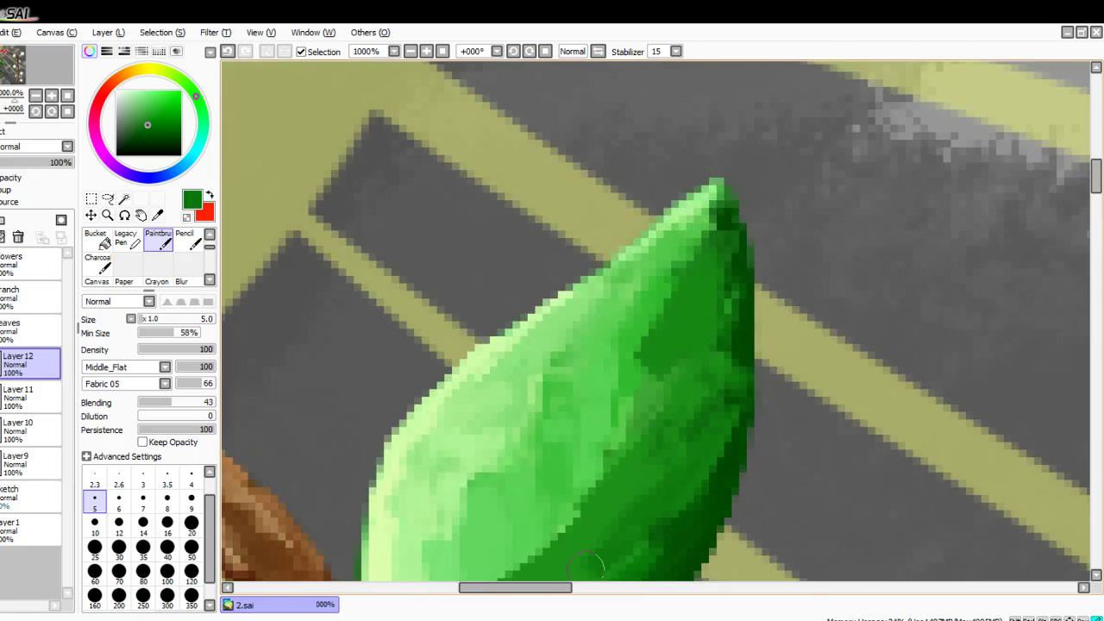
scroll(555, 389, down, 5)
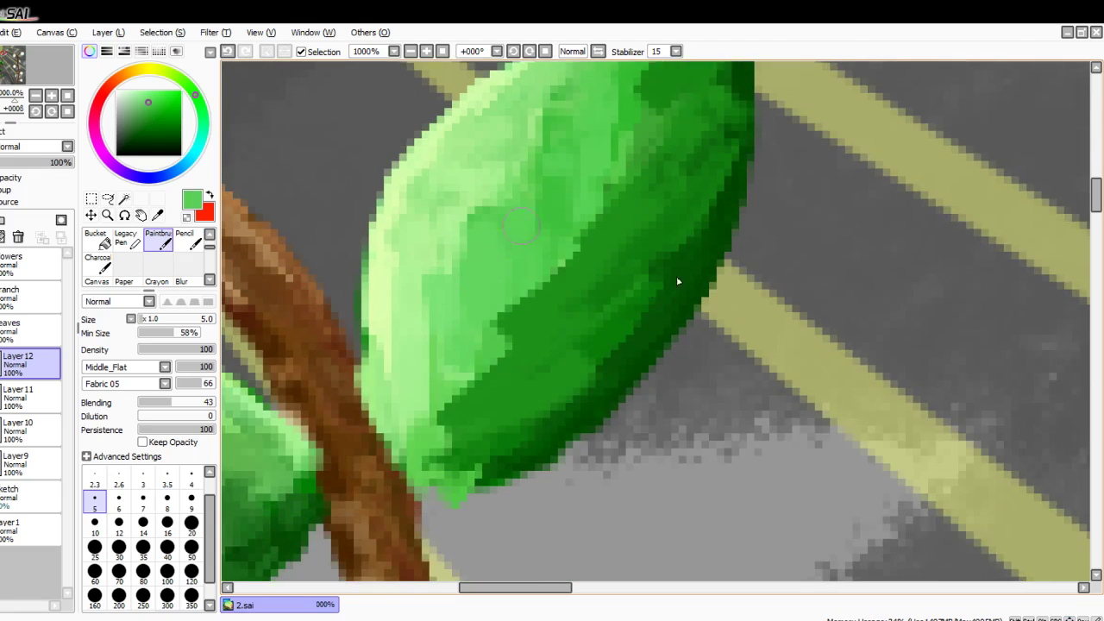
Step: Brush light green strokes down the upright leaf's middle and over the shadow boundary near its base
drag(554, 258, 540, 335)
drag(516, 298, 464, 416)
drag(451, 319, 437, 413)
drag(560, 203, 509, 362)
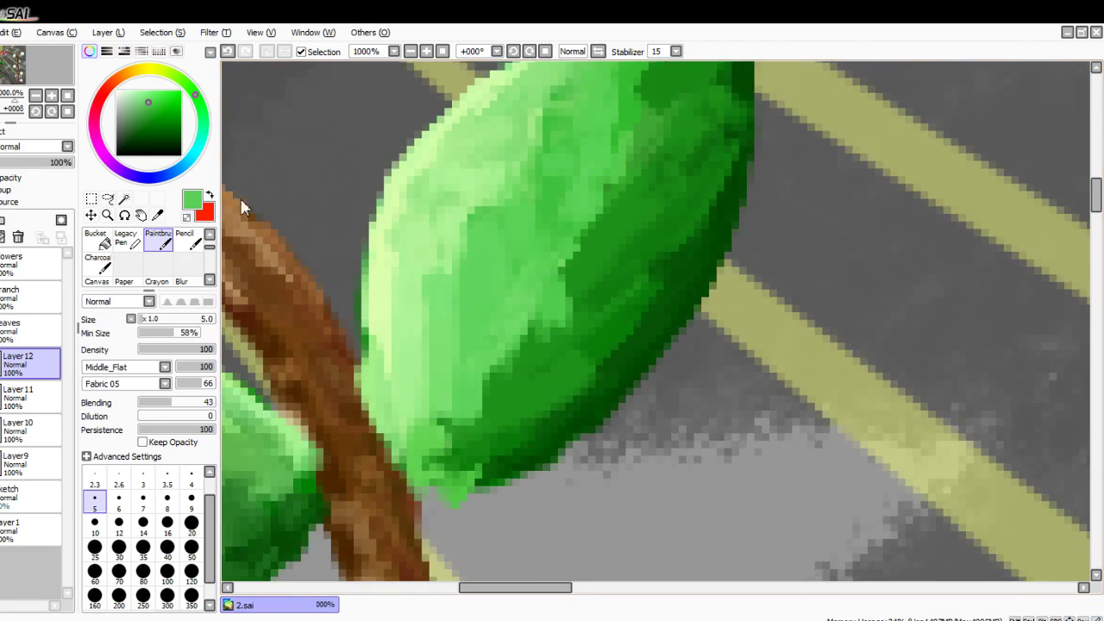
Step: Sample a brighter green and brush diagonal strokes across the shadow boundary in the upright leaf's lower half
right_click(448, 256)
mouse_move(527, 268)
mouse_down()
mouse_move(604, 276)
mouse_move(584, 330)
mouse_up()
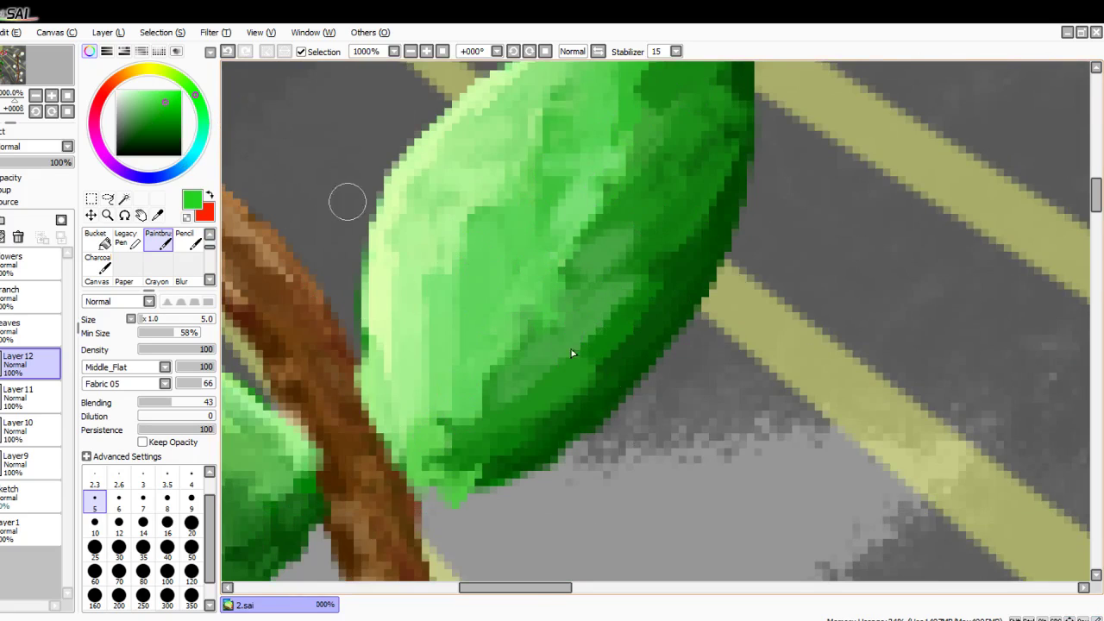
drag(640, 261, 500, 379)
drag(511, 309, 677, 175)
drag(673, 71, 499, 292)
mouse_move(653, 283)
mouse_down()
mouse_move(547, 363)
mouse_move(622, 320)
mouse_up()
drag(702, 149, 513, 334)
mouse_move(604, 201)
mouse_down()
mouse_move(442, 428)
mouse_move(536, 409)
mouse_up()
Step: Brush bright mid-green strokes over the dark area below the upright leaf's tip and down through its middle
key(Up)
key(Up)
key(Up)
key(Up)
key(Up)
drag(689, 188, 638, 257)
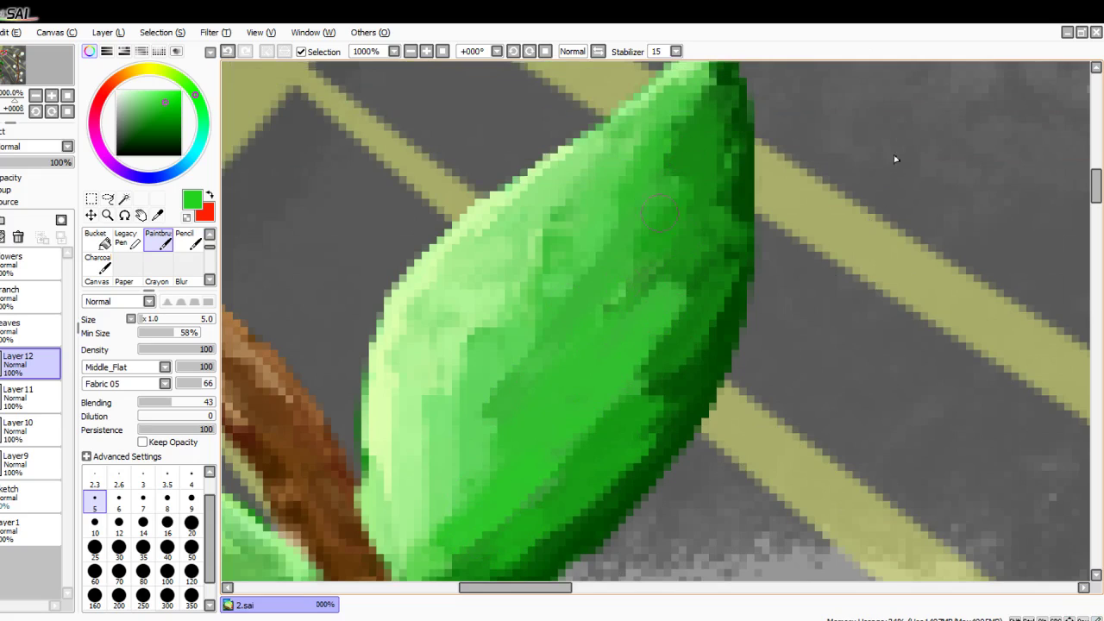
drag(711, 136, 674, 211)
drag(717, 164, 663, 289)
mouse_move(689, 362)
mouse_down()
mouse_move(608, 442)
mouse_move(560, 284)
mouse_move(506, 290)
mouse_move(419, 517)
mouse_move(459, 342)
mouse_move(444, 483)
mouse_up()
drag(509, 267, 518, 407)
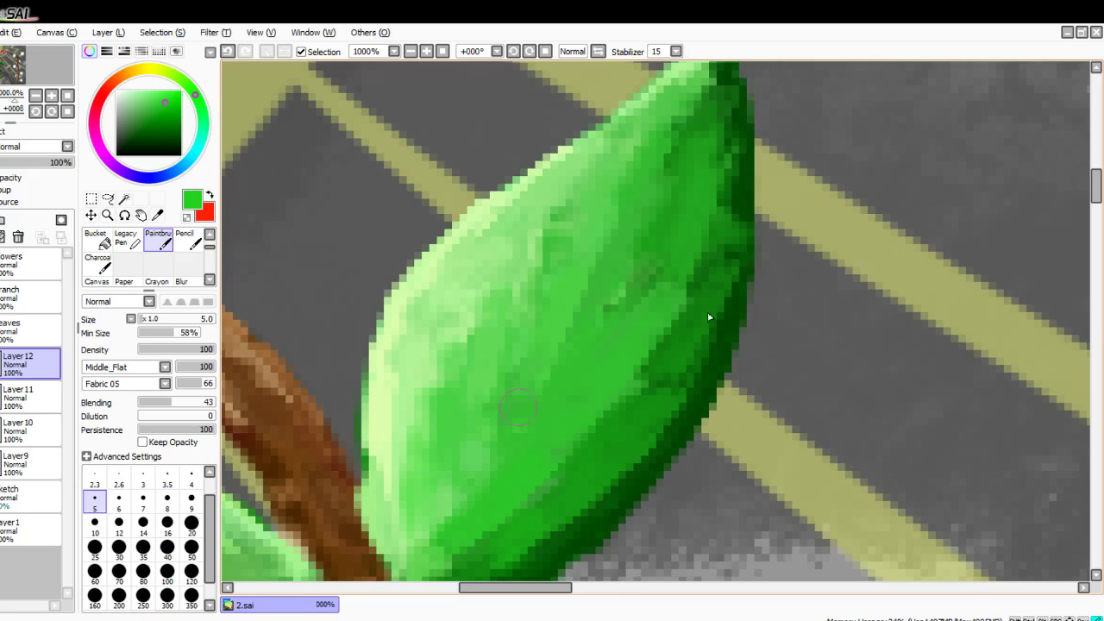
Step: Sample light green from the upright leaf's lit half and brush long strokes through its centre and below the tip
alt+click(489, 250)
mouse_move(488, 251)
mouse_down()
mouse_move(469, 467)
mouse_move(463, 360)
mouse_move(460, 467)
mouse_up()
mouse_move(542, 383)
mouse_down()
mouse_move(519, 439)
mouse_move(503, 404)
mouse_move(496, 326)
mouse_move(396, 551)
mouse_move(414, 521)
mouse_move(433, 375)
mouse_move(444, 527)
mouse_up()
drag(526, 241, 488, 448)
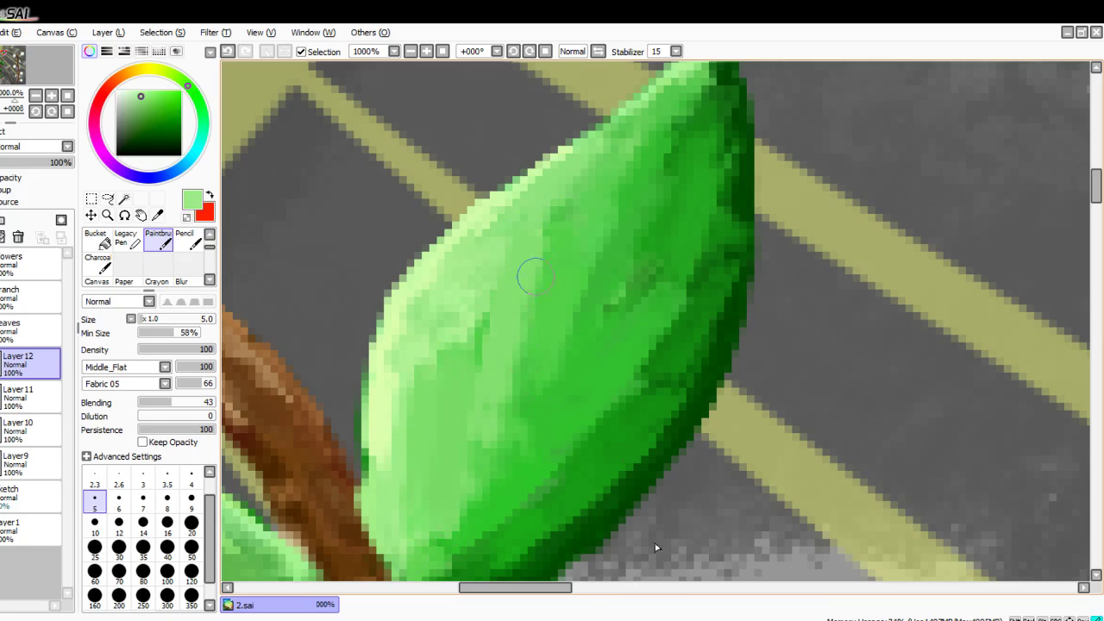
drag(632, 177, 566, 422)
drag(665, 114, 609, 321)
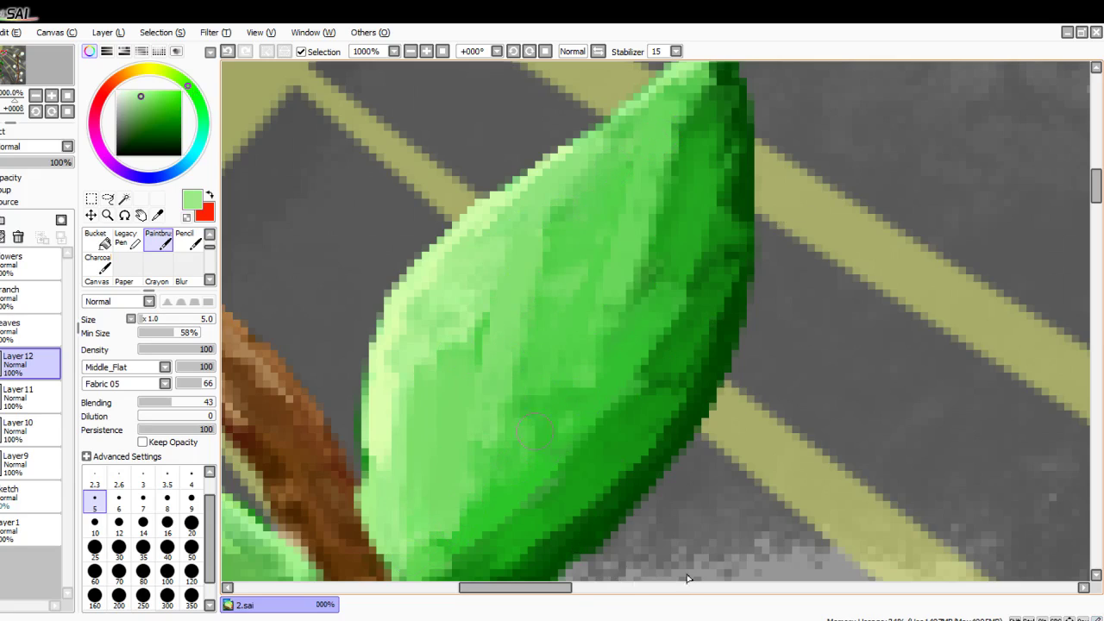
drag(682, 121, 643, 274)
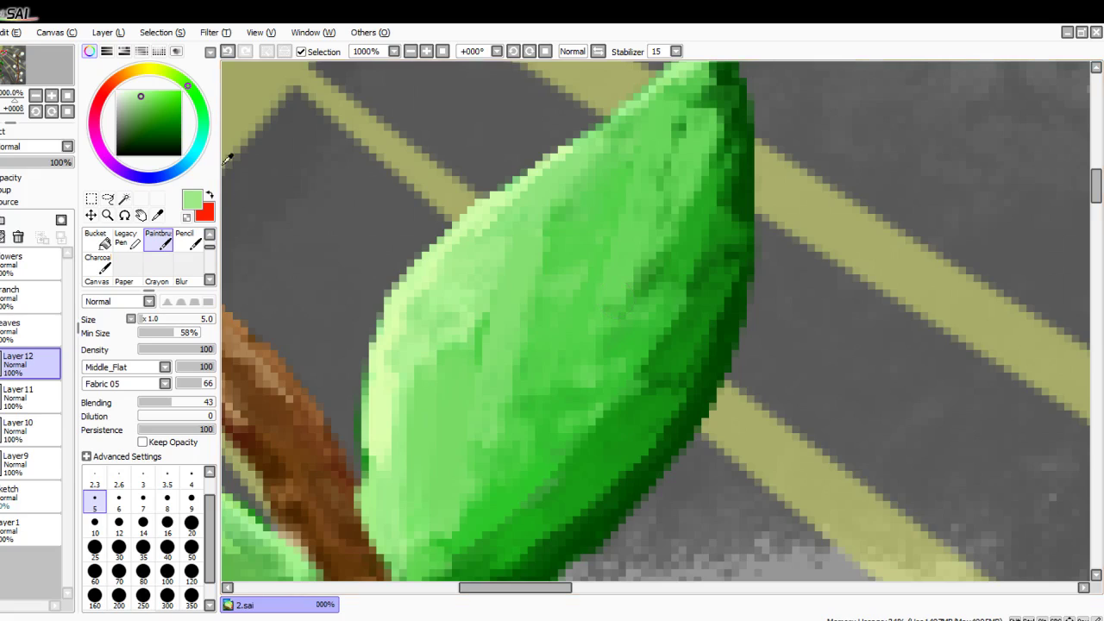
Step: Sample dark green and brush long diagonal strokes down the upright leaf's shaded half from below the tip to the base
alt+click(695, 321)
drag(659, 263, 719, 179)
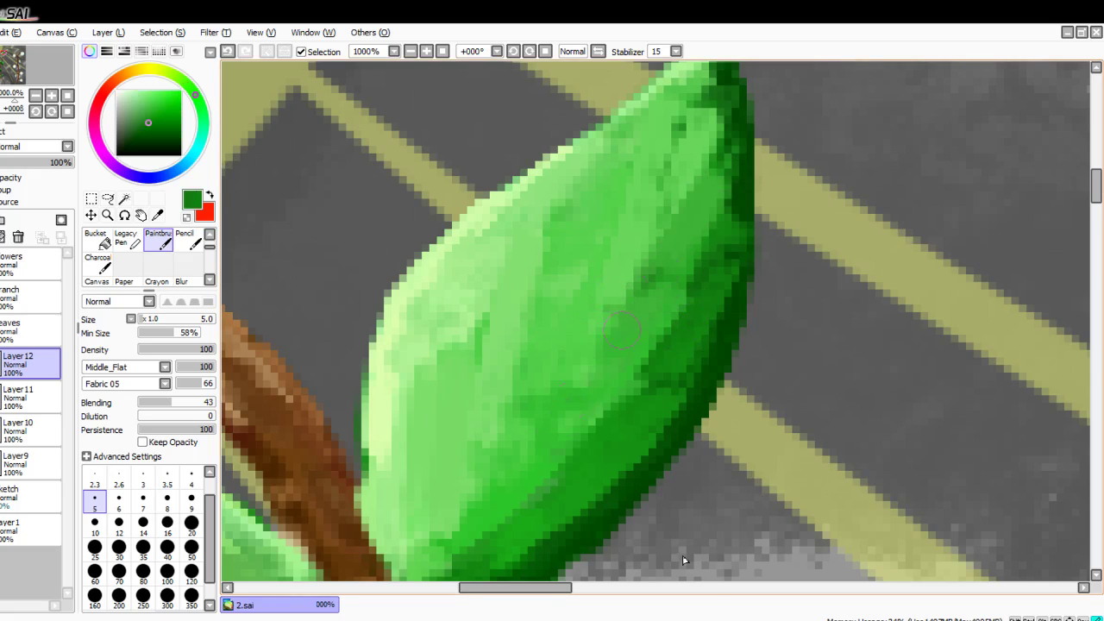
mouse_move(663, 326)
mouse_down()
mouse_move(586, 453)
mouse_move(517, 528)
mouse_up()
mouse_move(538, 446)
mouse_down()
mouse_move(652, 304)
mouse_move(440, 579)
mouse_up()
mouse_move(718, 305)
mouse_down()
mouse_move(697, 376)
mouse_move(645, 452)
mouse_up()
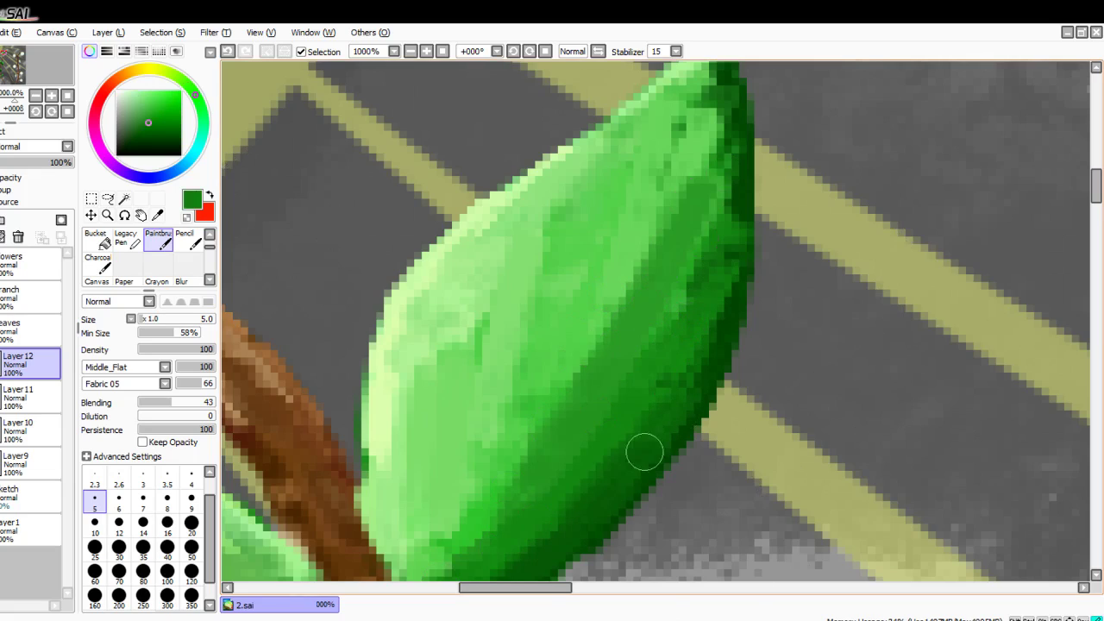
drag(727, 274, 606, 470)
drag(744, 256, 646, 407)
drag(738, 169, 688, 356)
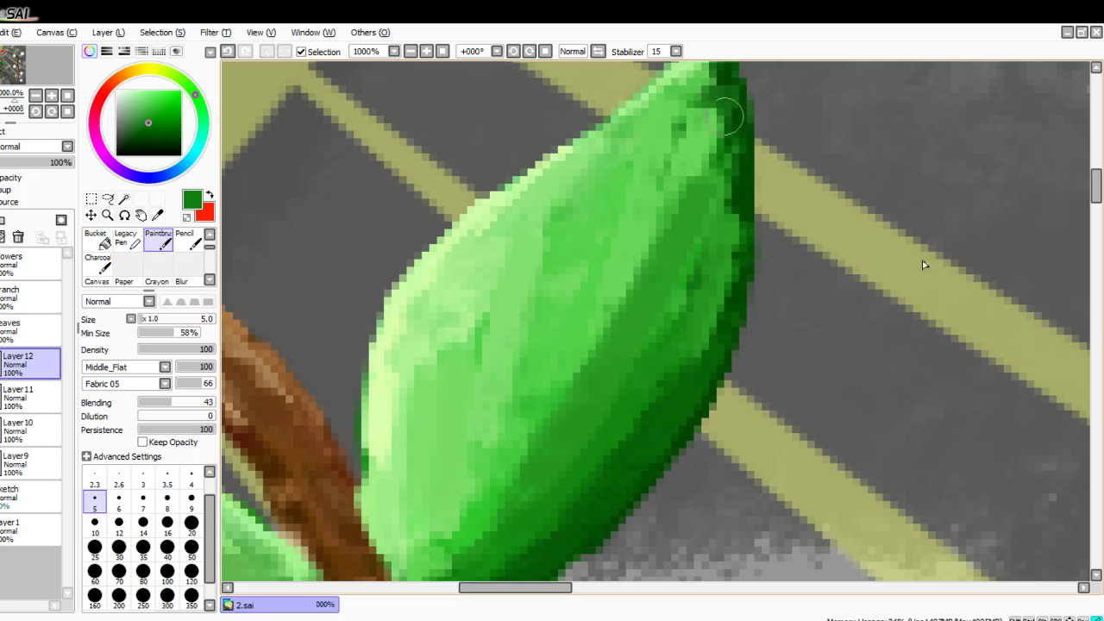
Step: Blend dark green strokes along the upright leaf's shaded edge, extending a few past the outline near the tip
drag(730, 117, 705, 284)
mouse_move(727, 137)
mouse_down()
mouse_move(707, 291)
mouse_move(636, 466)
mouse_up()
mouse_move(723, 302)
mouse_down()
mouse_move(607, 462)
mouse_move(556, 482)
mouse_up()
drag(687, 298, 590, 431)
drag(733, 239, 659, 319)
drag(766, 151, 693, 269)
drag(740, 95, 699, 190)
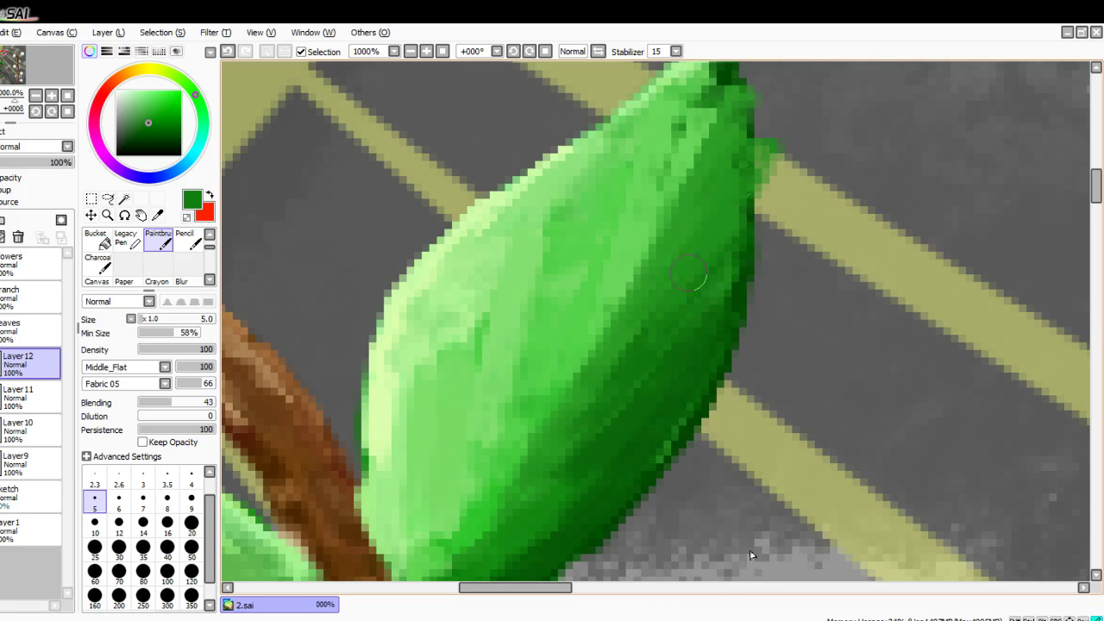
Step: Brush vein-like green strokes fanning from the upright leaf's base past its shaded edge to make the outline jagged
drag(740, 261, 670, 372)
mouse_move(722, 311)
mouse_down()
mouse_move(587, 460)
mouse_move(670, 373)
mouse_up()
drag(670, 373, 515, 520)
scroll(561, 268, down, 3)
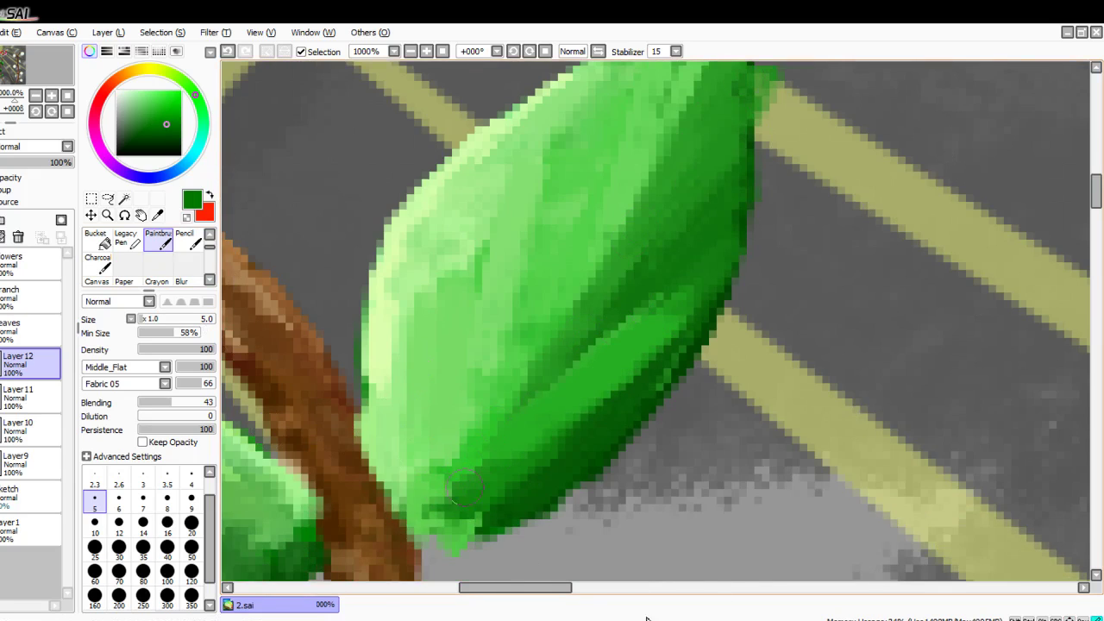
mouse_move(463, 488)
mouse_down()
mouse_move(685, 396)
mouse_move(608, 371)
mouse_move(517, 463)
mouse_move(713, 308)
mouse_move(635, 380)
mouse_move(661, 327)
mouse_move(541, 406)
mouse_move(728, 183)
mouse_move(652, 292)
mouse_move(494, 461)
mouse_move(540, 459)
mouse_move(688, 376)
mouse_up()
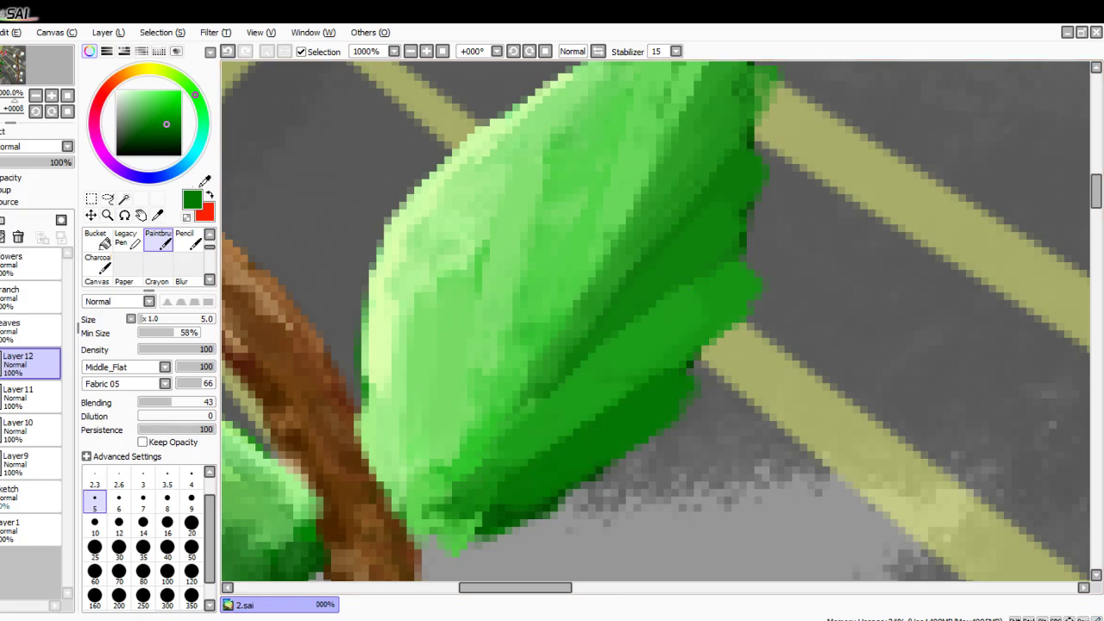
mouse_move(481, 502)
mouse_down()
mouse_move(489, 545)
mouse_move(617, 487)
mouse_up()
drag(640, 431, 507, 491)
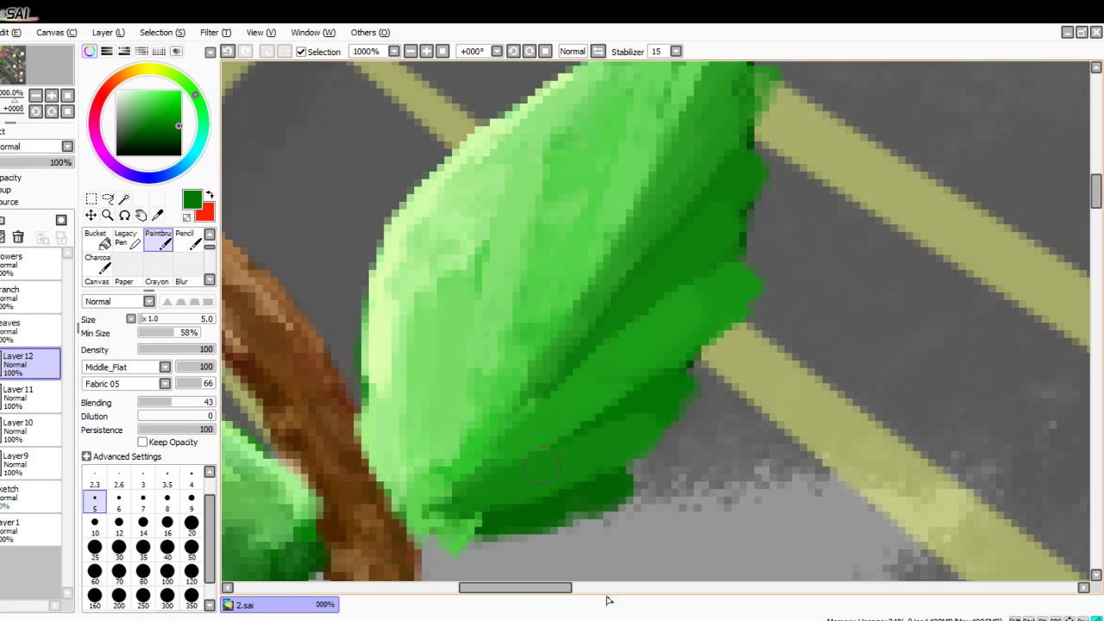
drag(512, 450, 703, 333)
drag(725, 291, 618, 330)
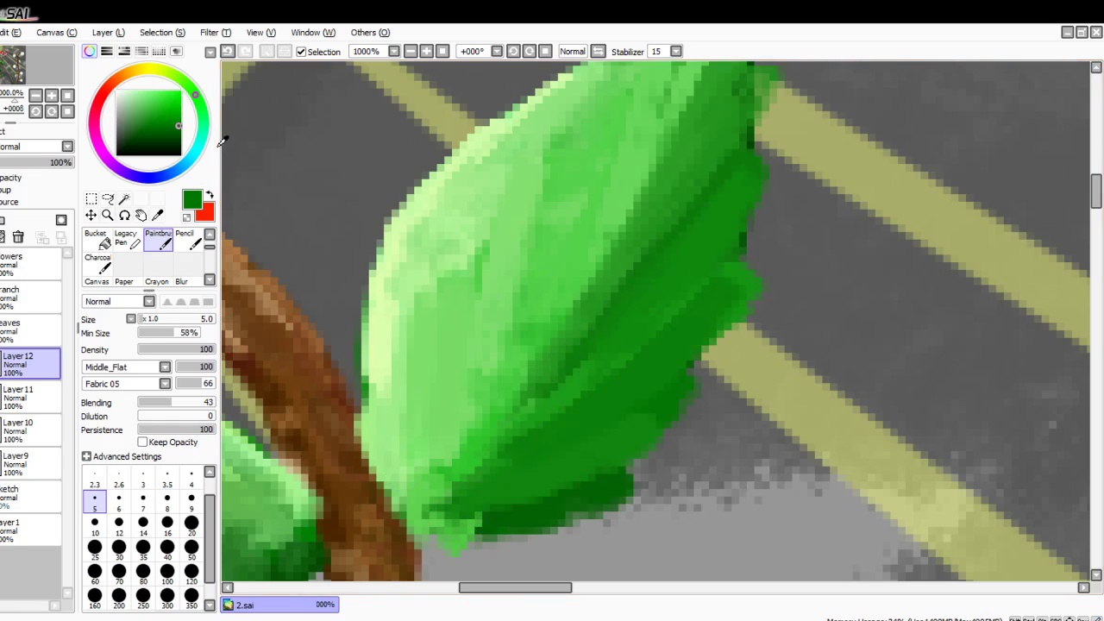
Step: Brush darker green along the upright leaf's jagged shaded edge from the base up to the tip
mouse_move(500, 513)
mouse_down()
mouse_move(702, 340)
mouse_move(764, 74)
mouse_up()
key(Up)
key(Up)
key(Up)
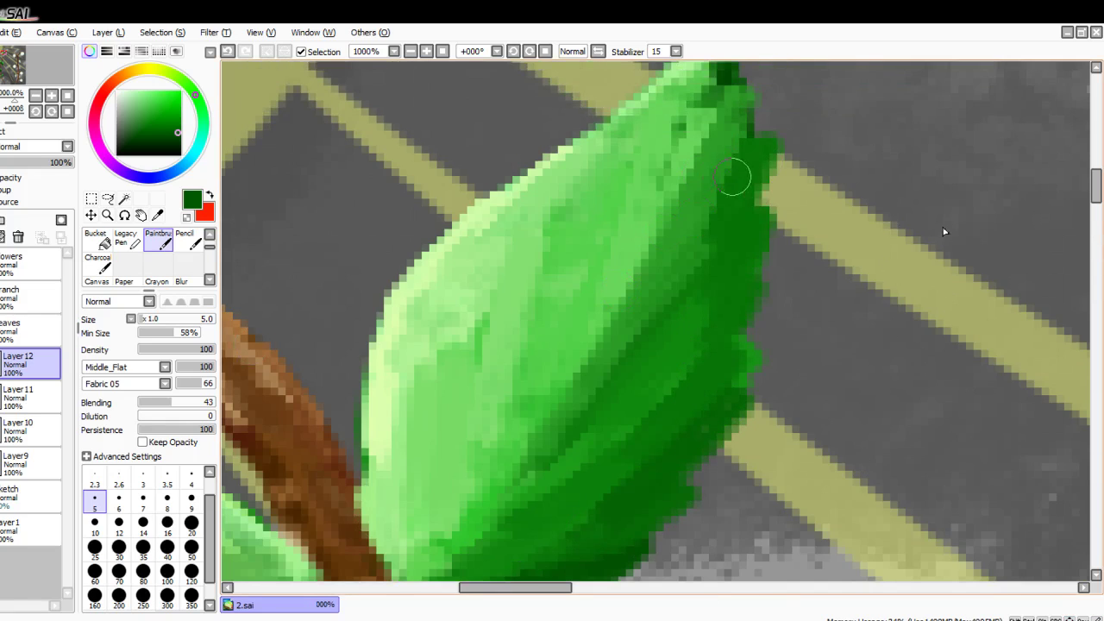
drag(764, 134, 727, 110)
key(Down)
scroll(566, 477, down, 2)
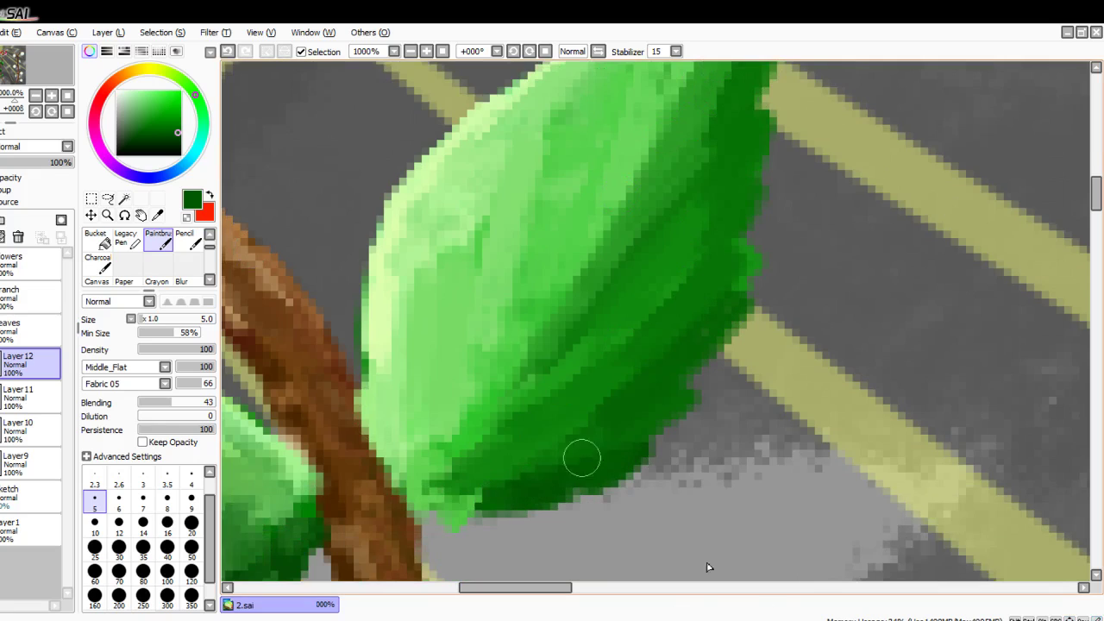
mouse_move(697, 395)
mouse_down()
mouse_move(716, 239)
mouse_move(763, 149)
mouse_up()
scroll(789, 82, up, 1)
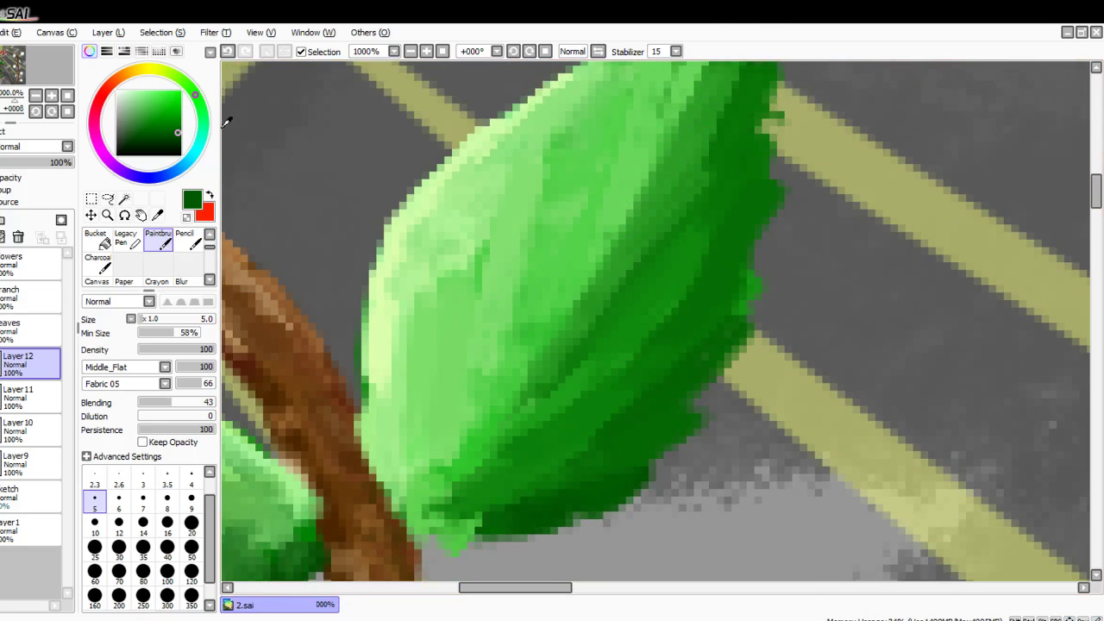
Step: Pick a bright green and brush short upward strokes in the middle of the upright leaf
click(168, 95)
key(Up)
key(Up)
drag(583, 352, 592, 262)
drag(510, 410, 510, 328)
drag(485, 413, 478, 350)
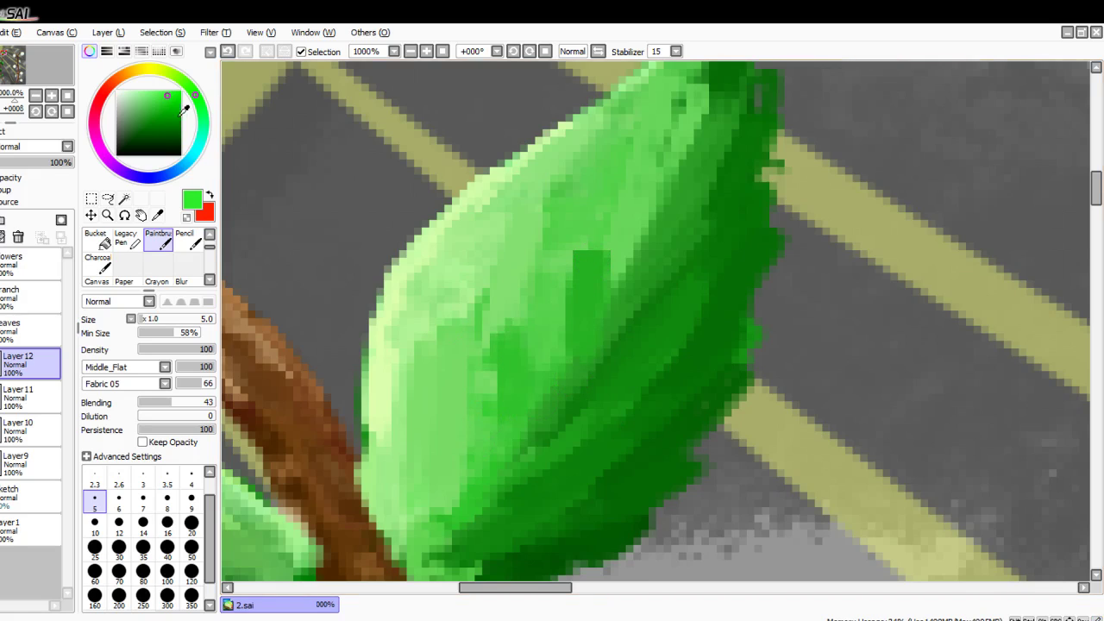
Step: Brush lighter green upward strokes across the upright leaf's centre and lit half
drag(583, 292, 597, 179)
drag(595, 301, 595, 274)
drag(501, 353, 492, 216)
drag(449, 321, 428, 232)
drag(413, 433, 397, 366)
drag(506, 371, 506, 177)
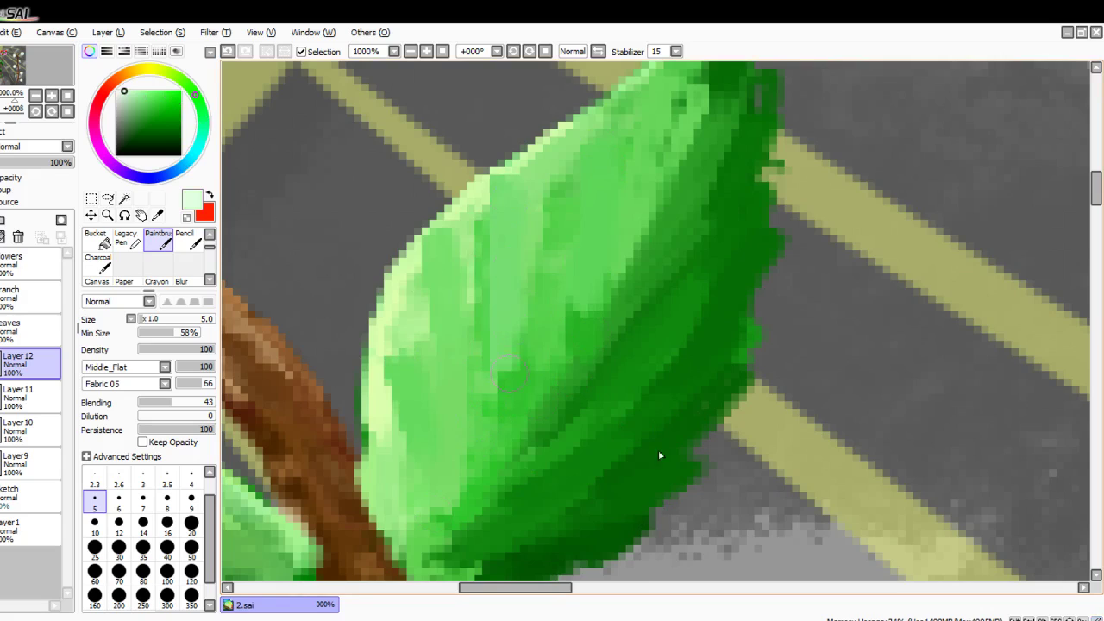
Step: Brush very pale green upward strokes past the upright leaf's lit edge to make that outline jagged
drag(543, 273, 543, 91)
drag(576, 216, 590, 83)
drag(458, 268, 449, 164)
drag(409, 293, 405, 185)
drag(392, 475, 393, 423)
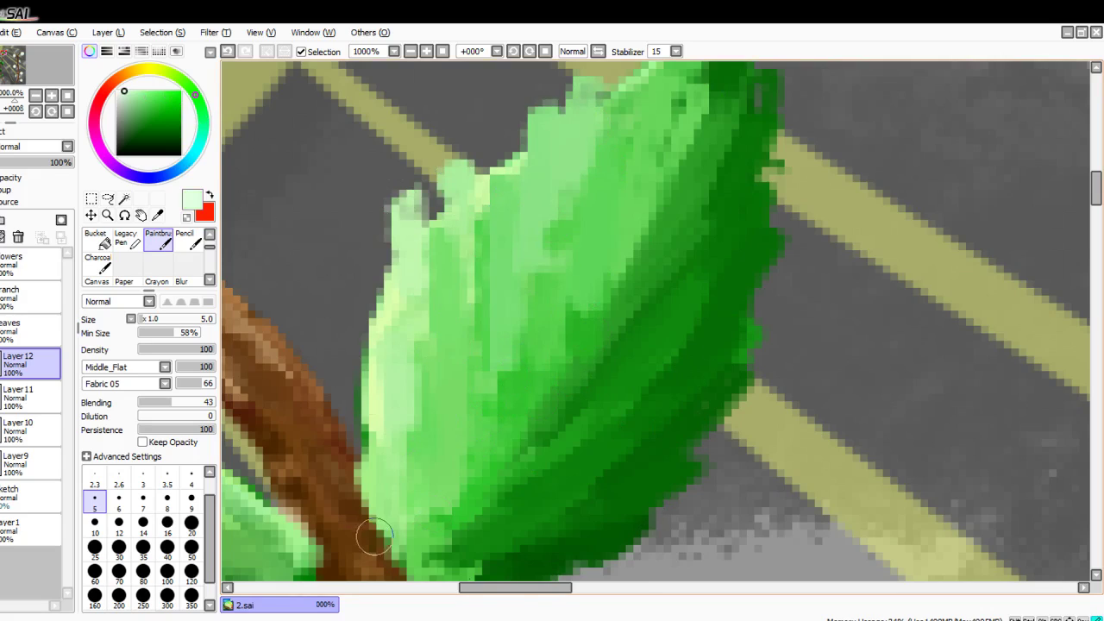
drag(371, 552, 371, 371)
drag(354, 405, 341, 250)
Step: Shift the colour to pale yellow-green and brush highlights over the upright leaf's lit half and jagged edge
drag(219, 92, 166, 71)
scroll(408, 363, up, 1)
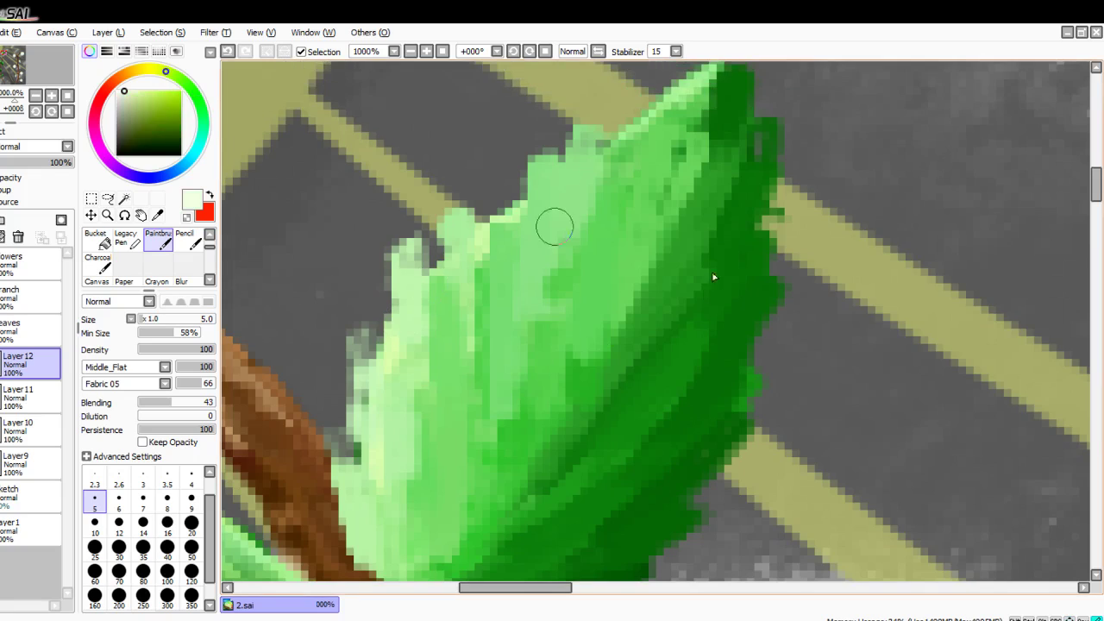
drag(435, 366, 412, 291)
drag(384, 445, 401, 332)
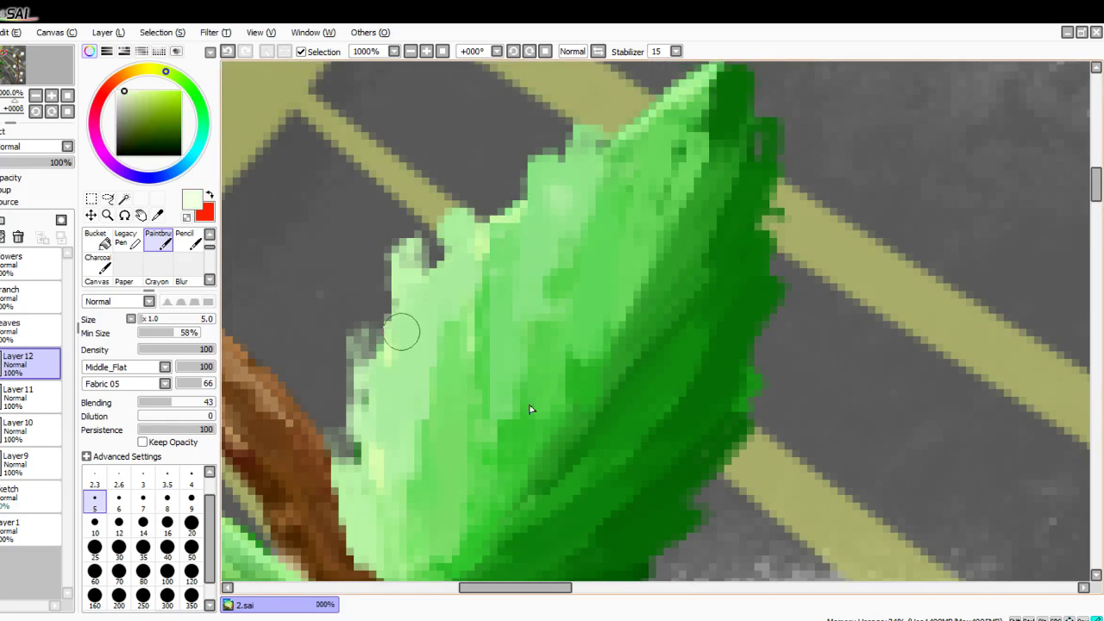
drag(527, 203, 569, 145)
drag(435, 243, 509, 173)
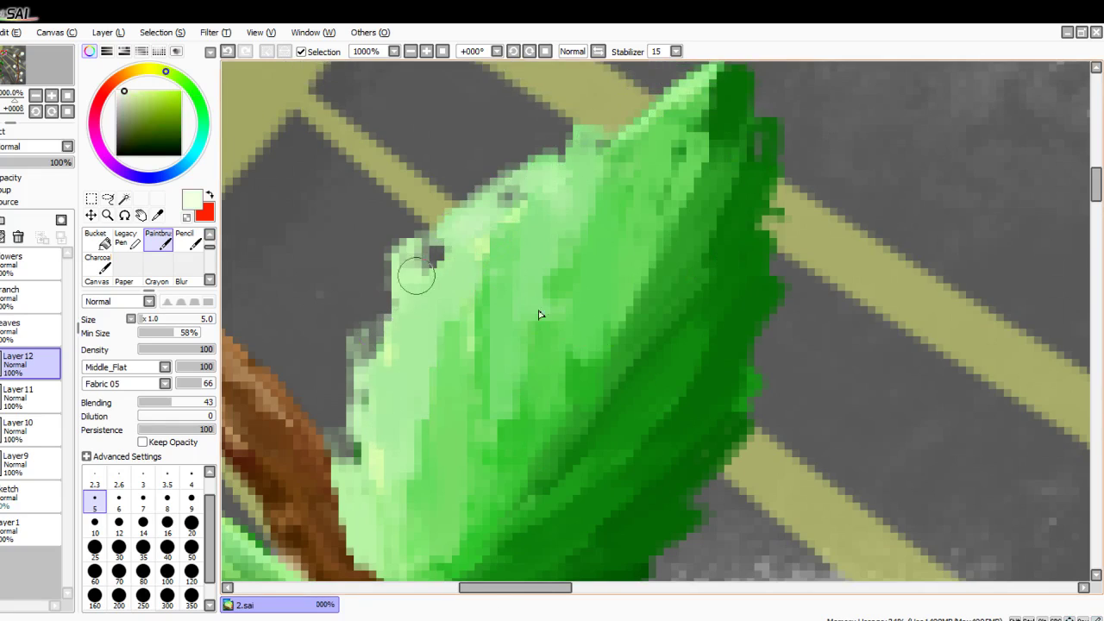
Step: Try broad pale highlight strokes along the upright leaf's lit edge, and undo them
mouse_move(362, 432)
mouse_down()
mouse_move(413, 284)
mouse_move(657, 87)
mouse_move(414, 298)
mouse_up()
drag(451, 232, 412, 462)
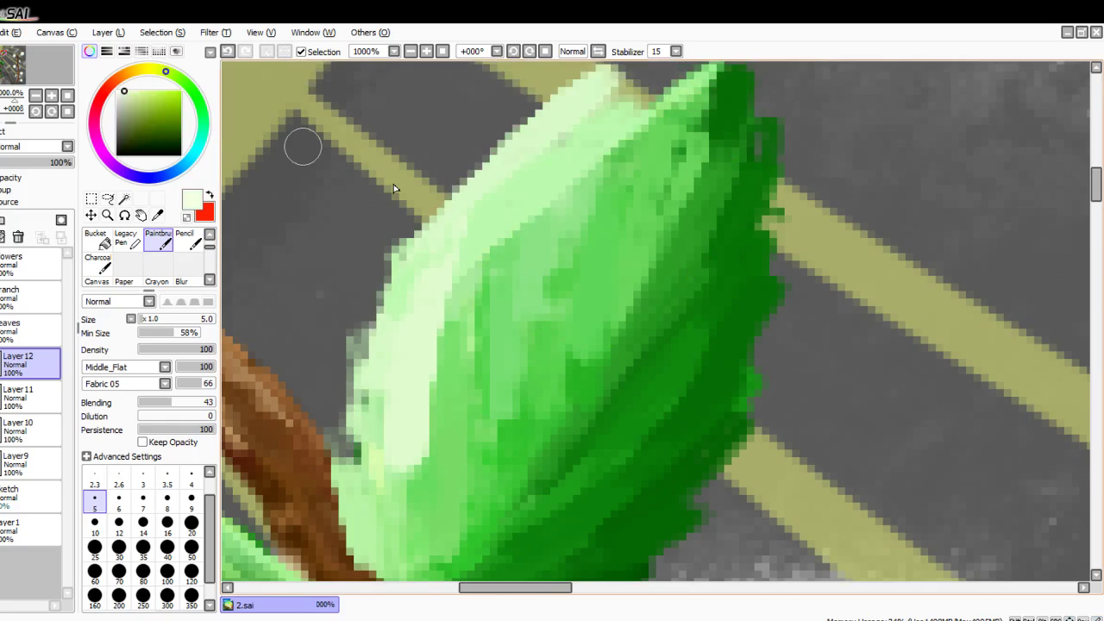
key(alt+Tab)
click(662, 13)
key(ctrl+z)
key(ctrl+z)
scroll(530, 153, down, 5)
key(ctrl+z)
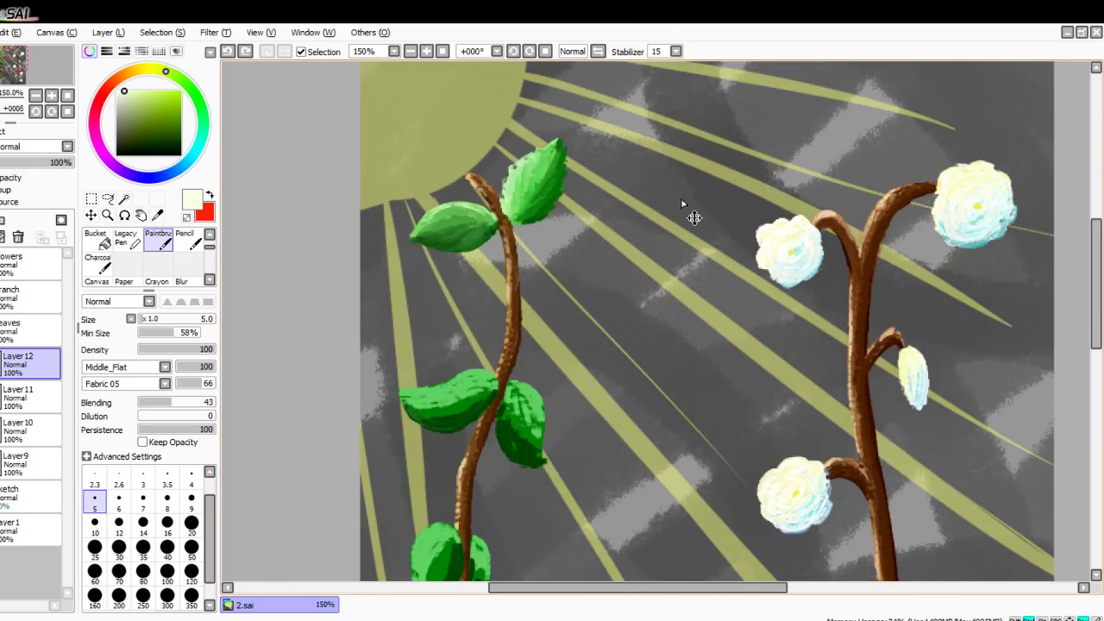
Step: Pick a light yellow-green and brush diagonal strokes through the upright leaf's lit half and up to its tip
scroll(680, 204, up, 5)
mouse_move(514, 131)
mouse_down()
mouse_move(460, 288)
mouse_move(336, 264)
mouse_up()
click(180, 79)
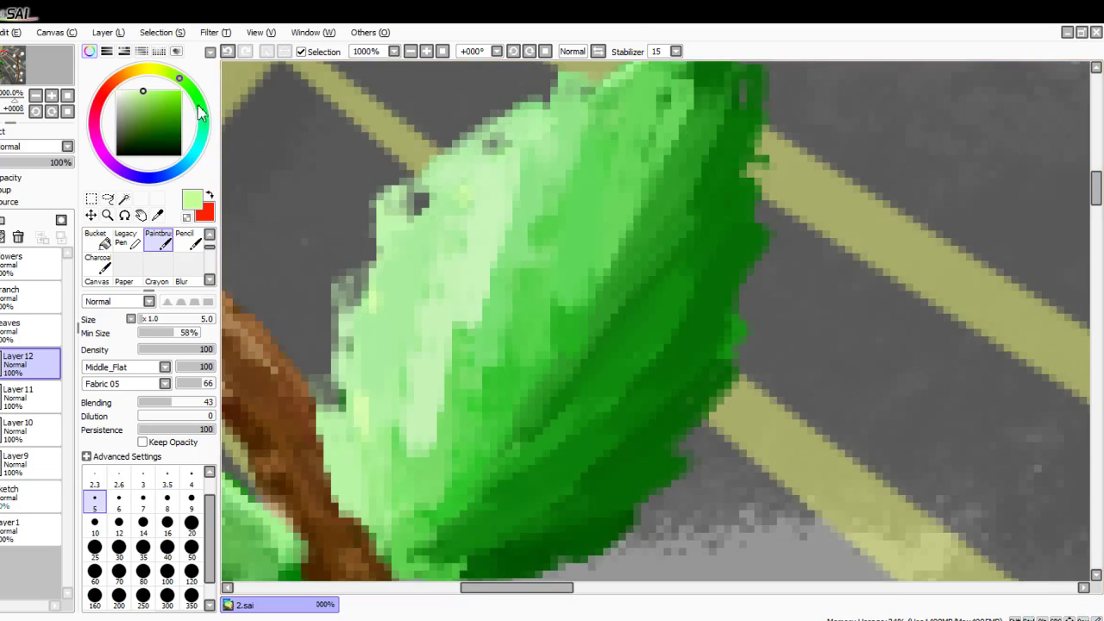
drag(519, 291, 502, 430)
mouse_move(462, 332)
mouse_down()
mouse_move(443, 368)
mouse_move(438, 440)
mouse_up()
drag(416, 289, 412, 450)
drag(511, 229, 485, 333)
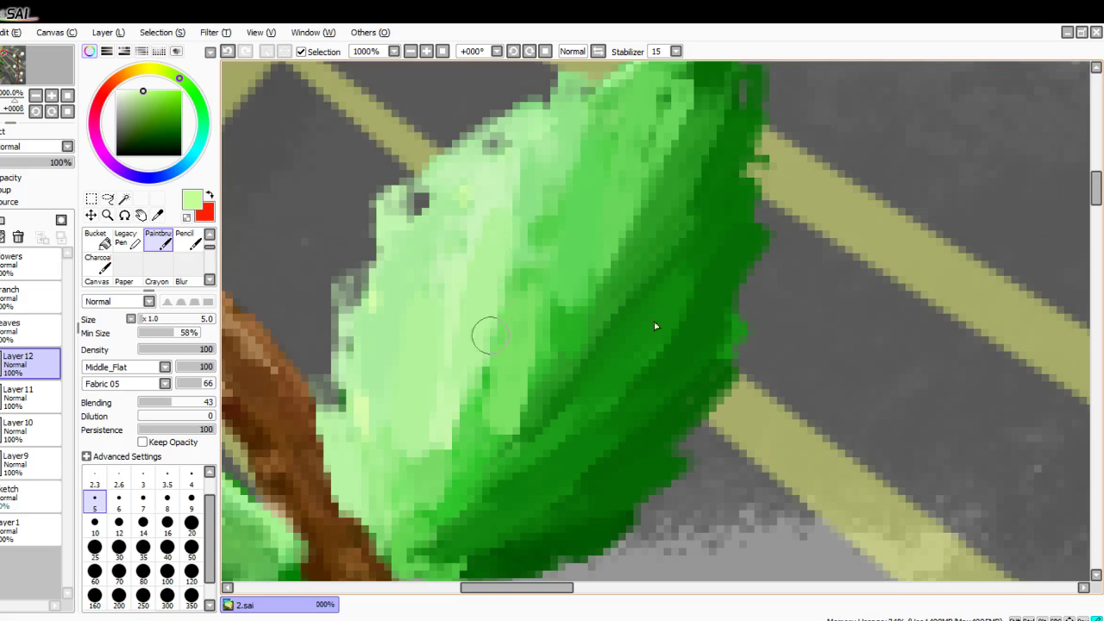
drag(537, 159, 510, 302)
scroll(535, 232, up, 1)
scroll(535, 232, up, 2)
mouse_move(606, 204)
mouse_down()
mouse_move(687, 88)
mouse_move(605, 177)
mouse_move(543, 298)
mouse_move(538, 416)
mouse_up()
Step: Sample a darker green and brush diagonal strokes through the upright leaf's middle to separate light and shadow
right_click(535, 469)
drag(576, 307, 511, 466)
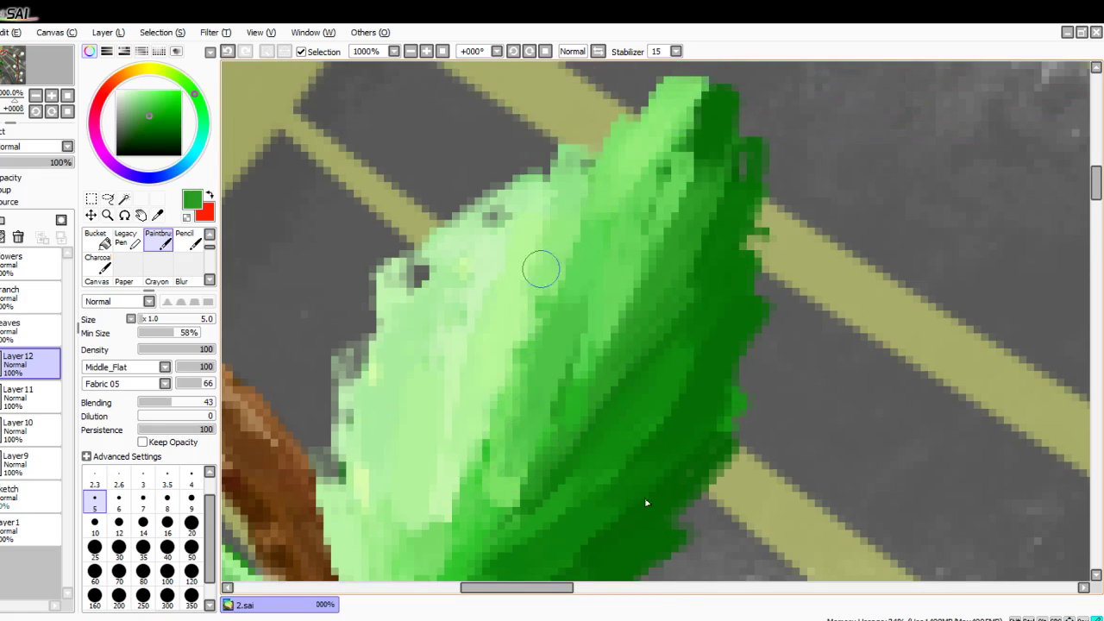
drag(508, 358, 475, 517)
mouse_move(478, 381)
mouse_down()
mouse_move(450, 547)
mouse_move(462, 490)
mouse_up()
drag(621, 283, 566, 426)
drag(598, 210, 546, 324)
drag(485, 347, 432, 570)
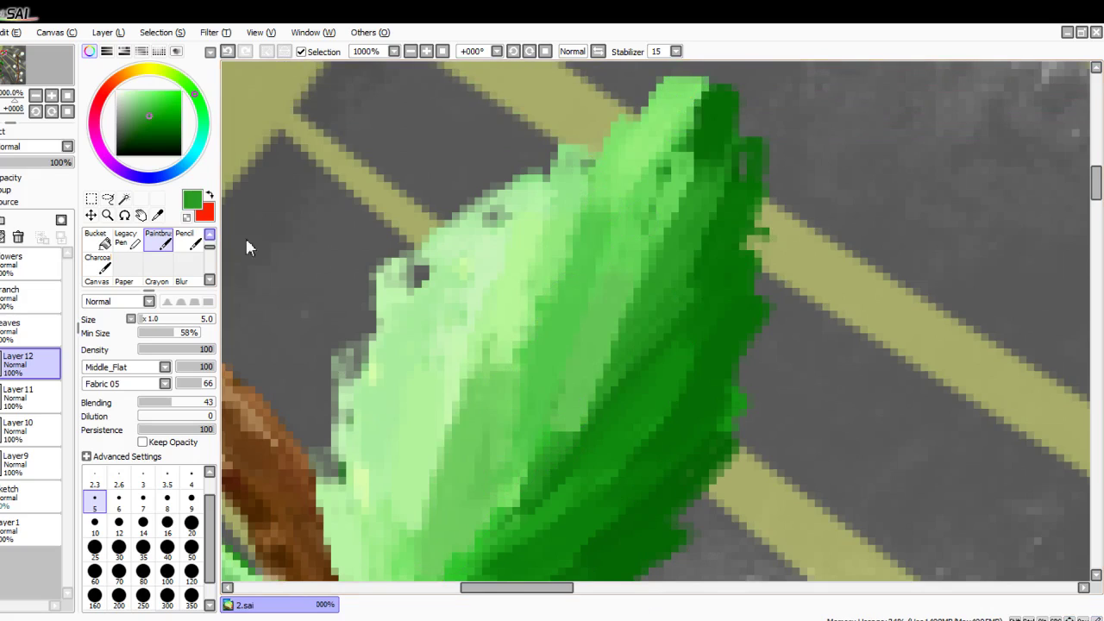
Step: Pick a brighter green and brush long diagonal strokes through the upright leaf's middle and lower lit half
click(162, 106)
scroll(497, 295, down, 1)
drag(501, 349, 457, 505)
drag(438, 402, 400, 552)
drag(455, 385, 431, 473)
drag(490, 299, 450, 402)
mouse_move(549, 297)
mouse_down()
mouse_move(519, 352)
mouse_move(513, 485)
mouse_up()
drag(595, 239, 564, 352)
drag(560, 281, 505, 500)
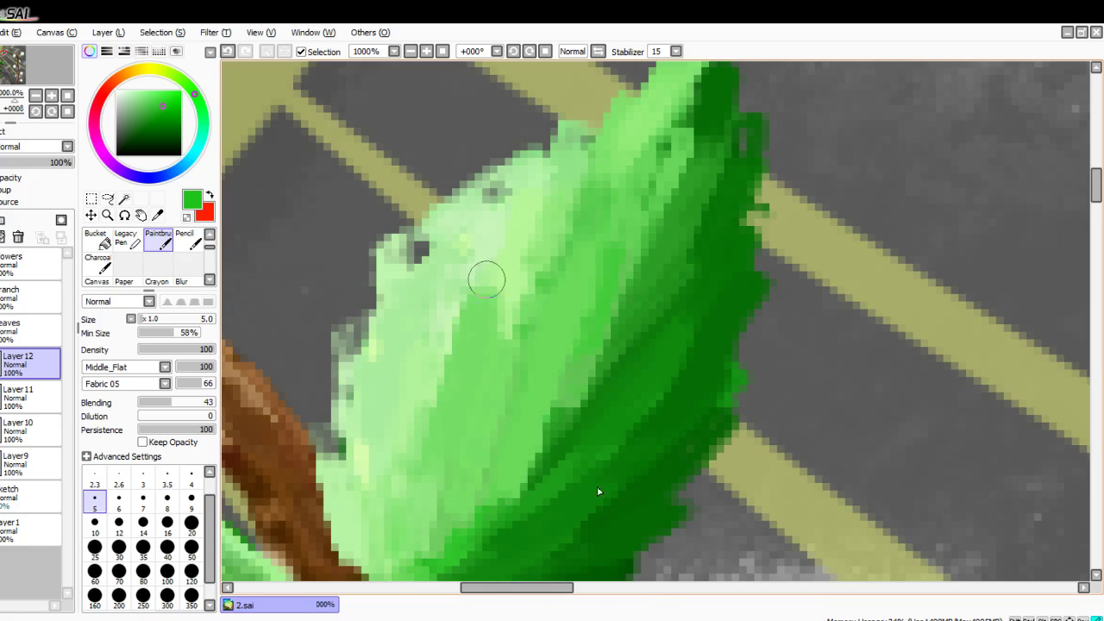
drag(480, 316, 402, 545)
Step: Blend the upright leaf's shadow boundary with mid-green diagonal strokes running towards the base
scroll(376, 402, down, 2)
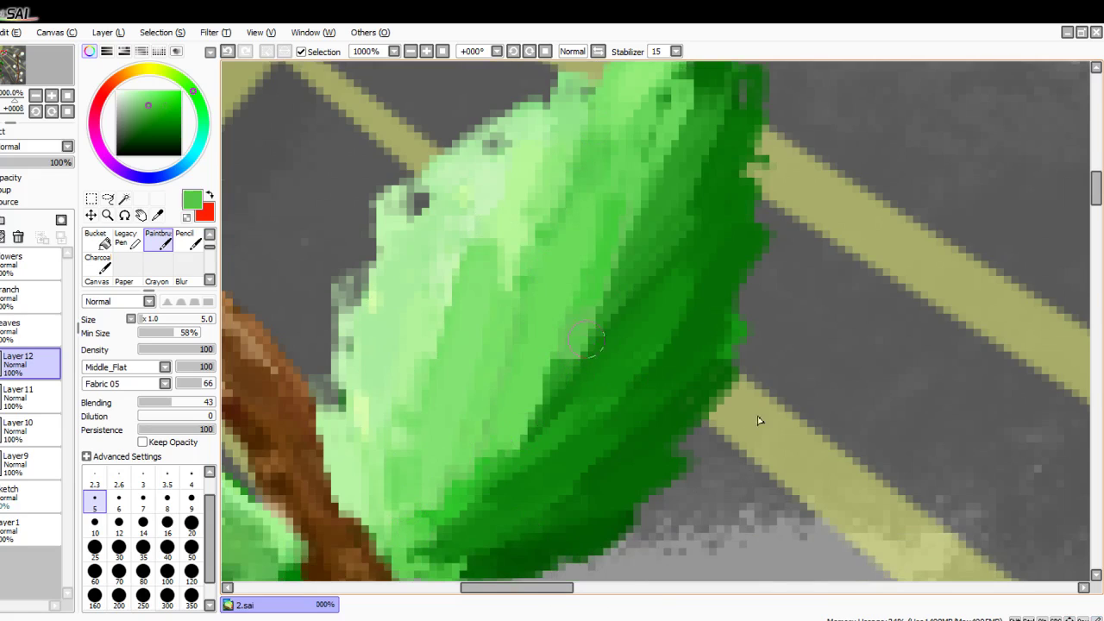
drag(602, 323, 552, 402)
mouse_move(573, 342)
mouse_down()
mouse_move(507, 438)
mouse_move(431, 502)
mouse_up()
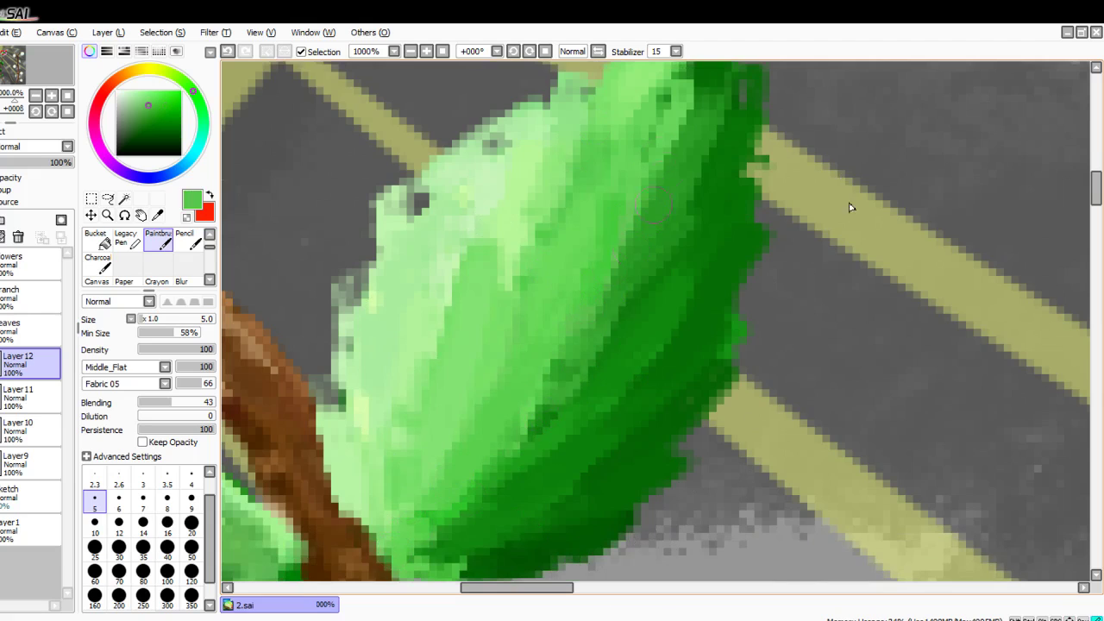
drag(596, 346, 544, 440)
drag(578, 366, 483, 500)
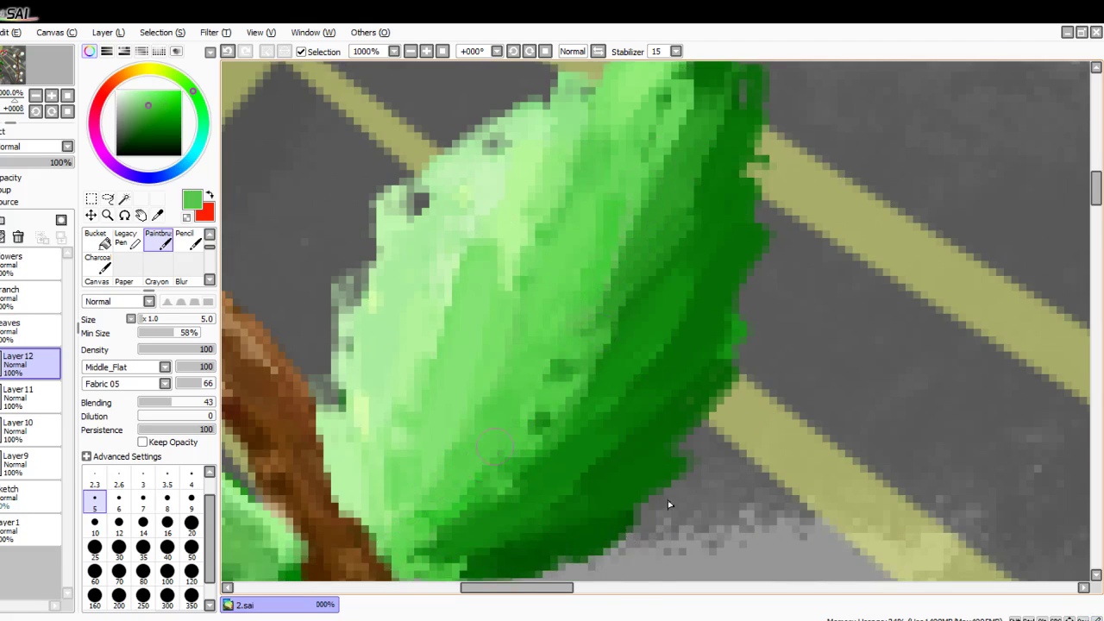
Step: Select the Flowers layer
scroll(496, 440, down, 6)
scroll(356, 362, up, 3)
scroll(146, 258, down, 1)
click(24, 264)
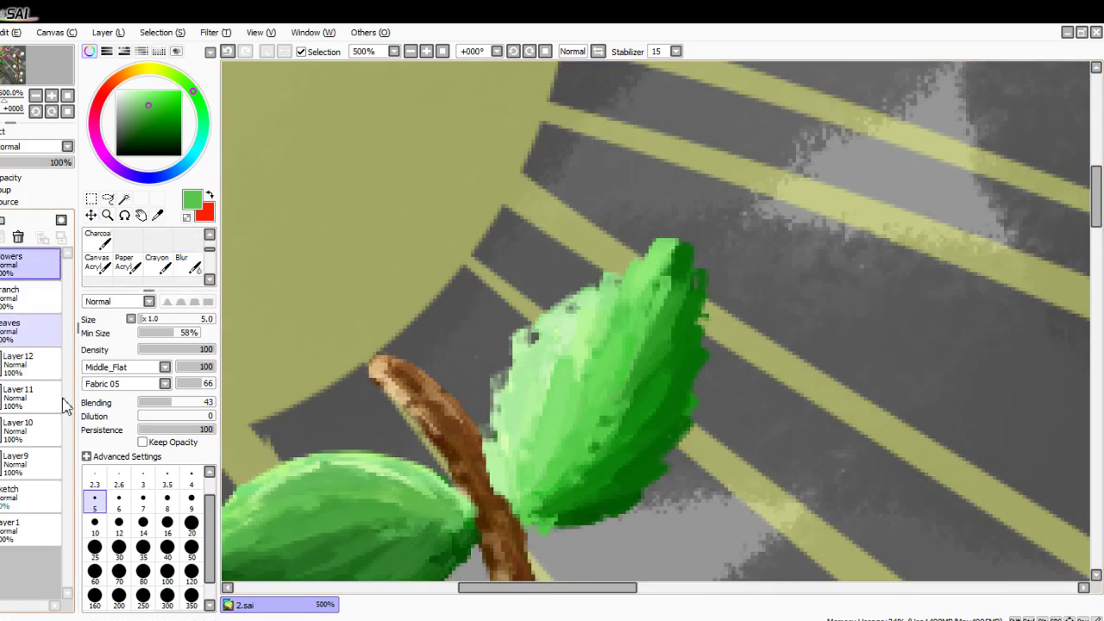
Step: Lower Layer12's opacity to 30% and switch to the Eraser
click(30, 362)
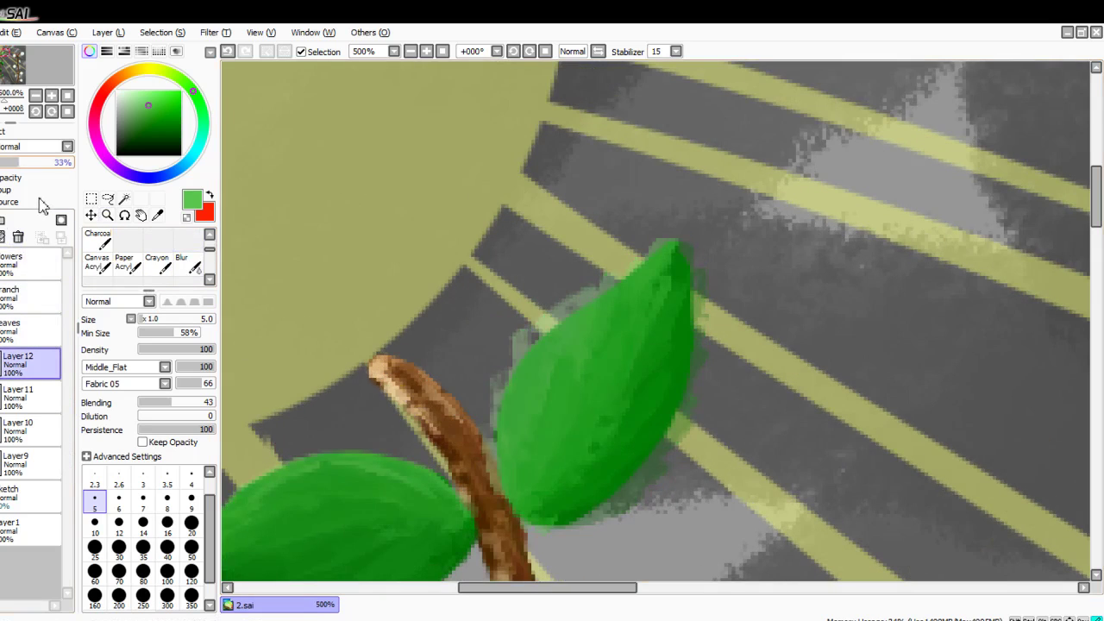
scroll(102, 259, up, 2)
click(106, 261)
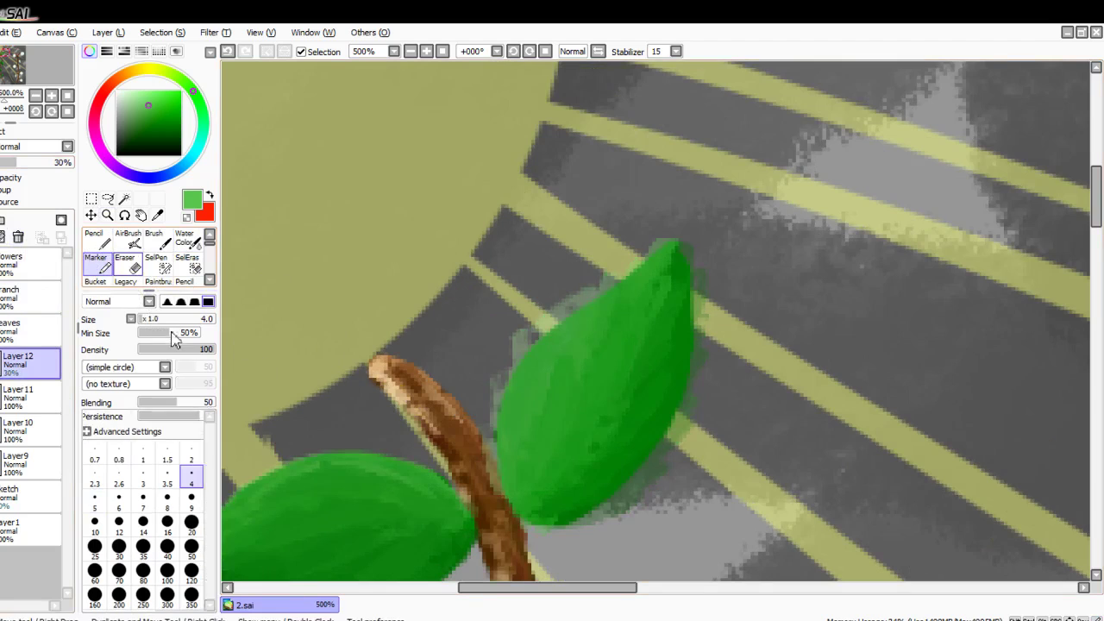
click(128, 264)
Step: Erase the paint spilling past the upright leaf's upper-left edge on Layer12 with the size 7 Eraser
scroll(552, 238, up, 2)
scroll(657, 207, up, 2)
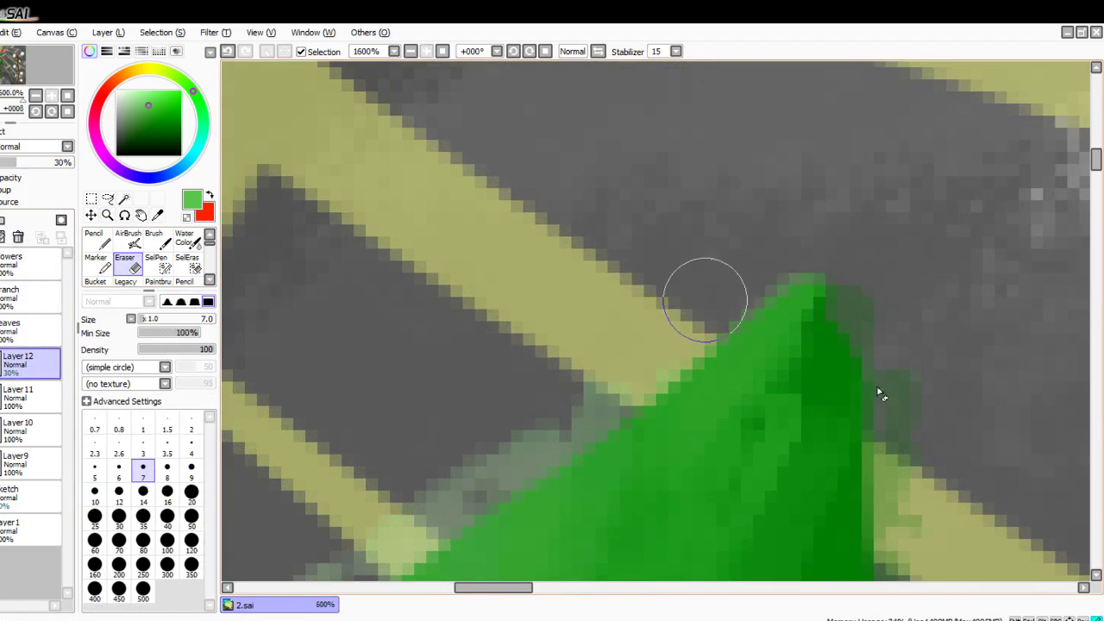
mouse_move(556, 402)
mouse_down()
mouse_move(420, 497)
mouse_move(552, 394)
mouse_move(409, 497)
mouse_up()
key(Down)
key(Left)
key(Left)
key(Left)
key(Left)
key(Left)
key(Left)
key(Left)
key(Left)
key(Left)
key(Down)
key(Down)
key(Down)
key(Down)
key(Down)
key(Down)
key(Down)
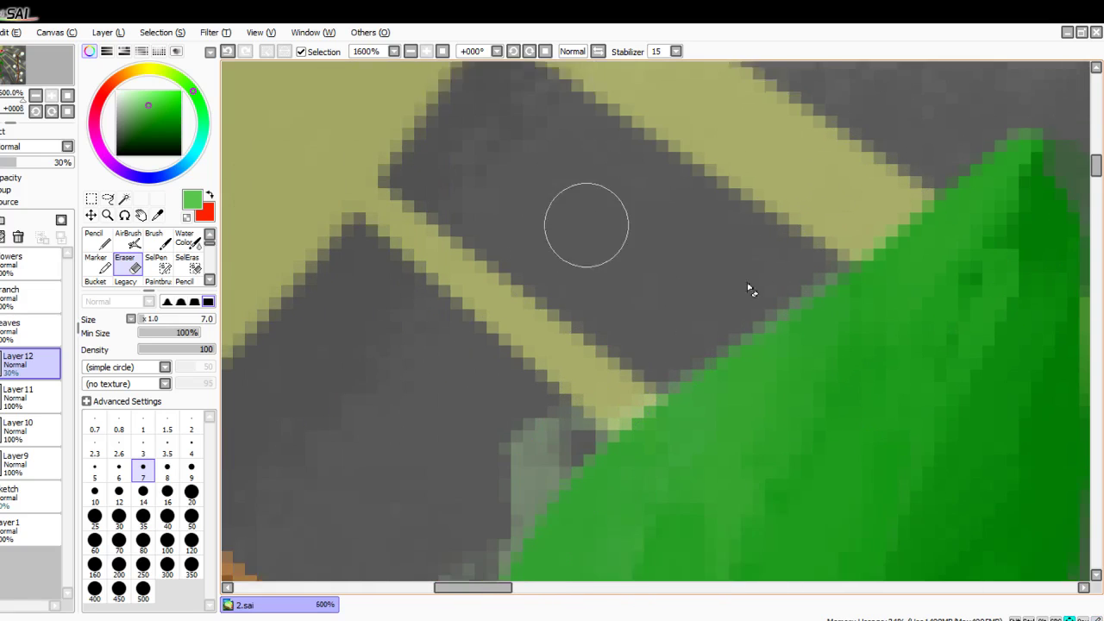
drag(552, 390, 423, 500)
drag(562, 370, 422, 539)
drag(530, 413, 438, 531)
Step: Erase the spill along the upright leaf's lower-left edge beside the branch
key(Down)
key(Down)
key(Down)
key(Down)
key(Down)
key(Down)
key(Down)
key(Down)
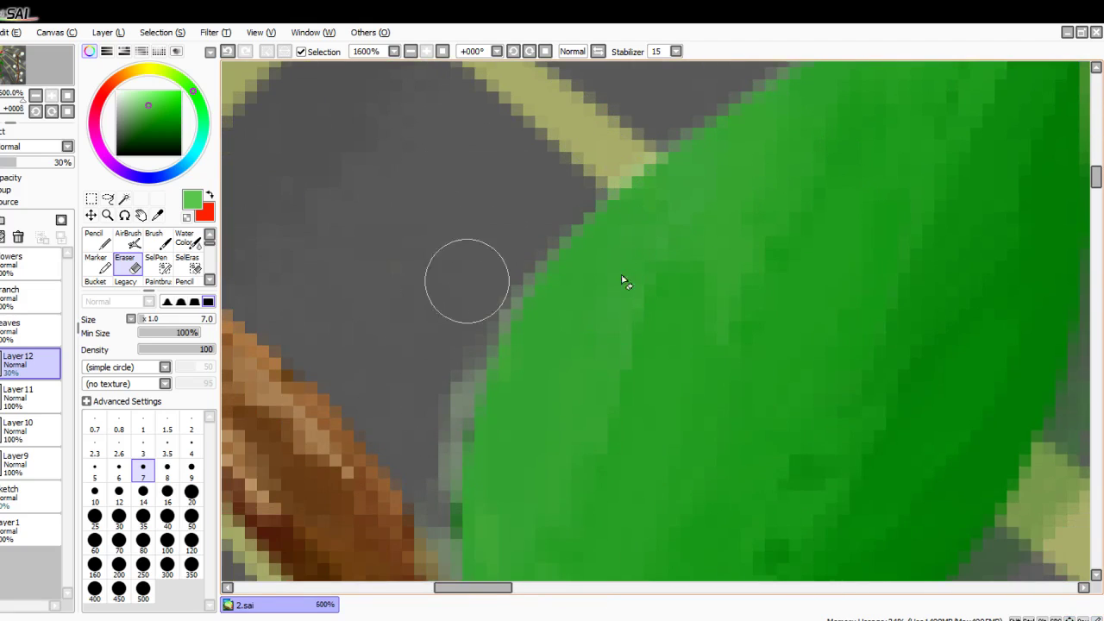
drag(471, 270, 395, 553)
scroll(419, 242, down, 4)
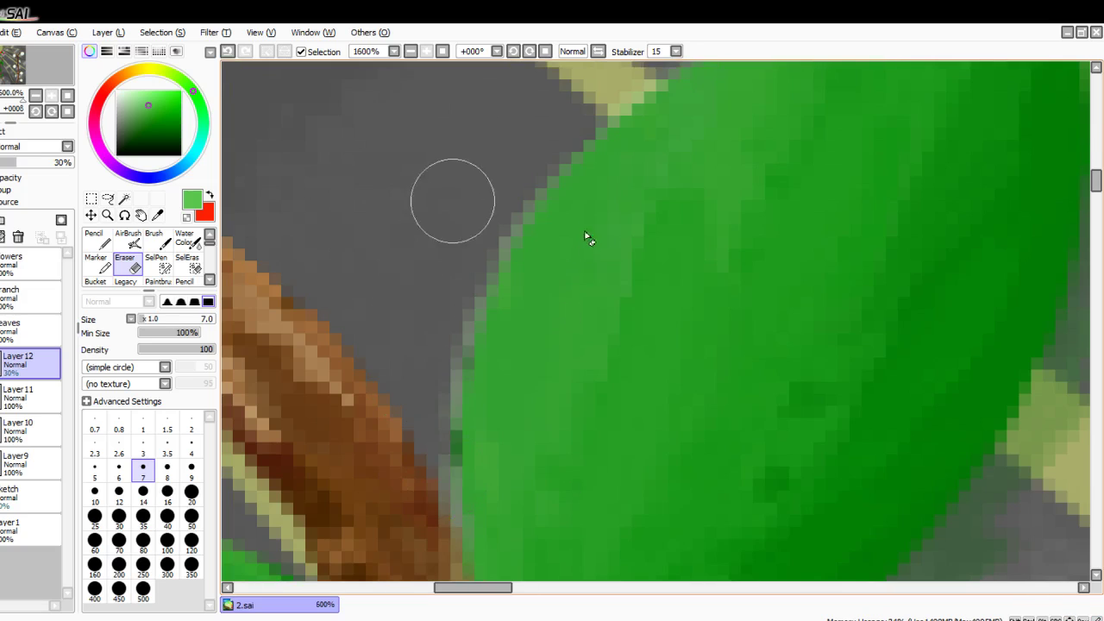
Step: Erase the spill beneath the upright leaf's base and along its lower-right edge
scroll(419, 258, down, 10)
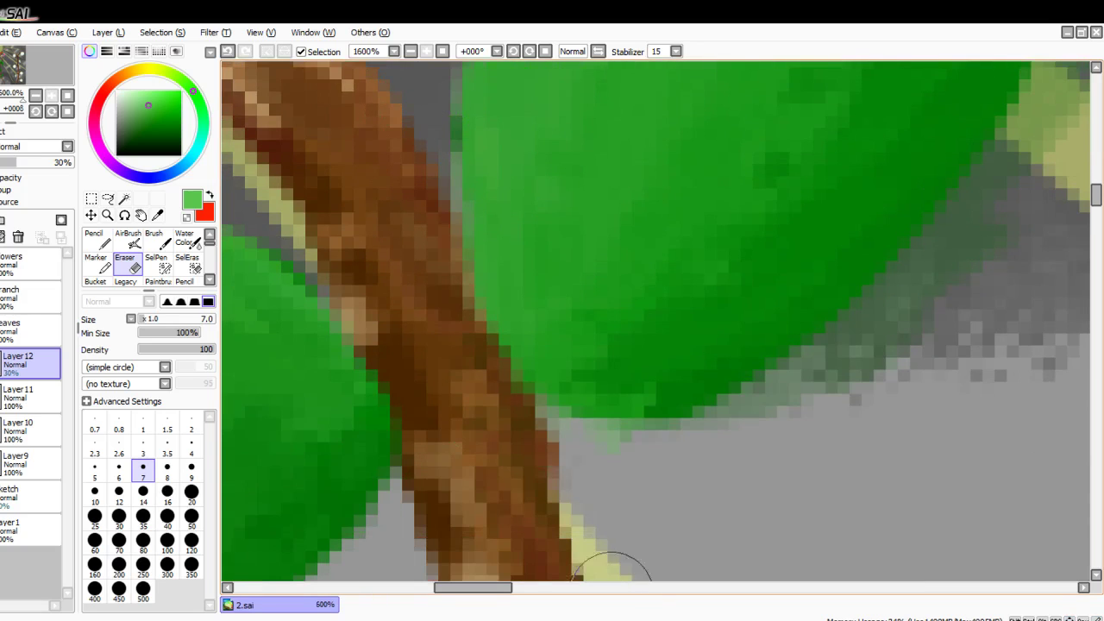
drag(849, 385, 947, 357)
key(Right)
key(Right)
key(Right)
key(Right)
key(Right)
key(Right)
key(Right)
key(Right)
key(Right)
key(Right)
key(Right)
key(Up)
key(Up)
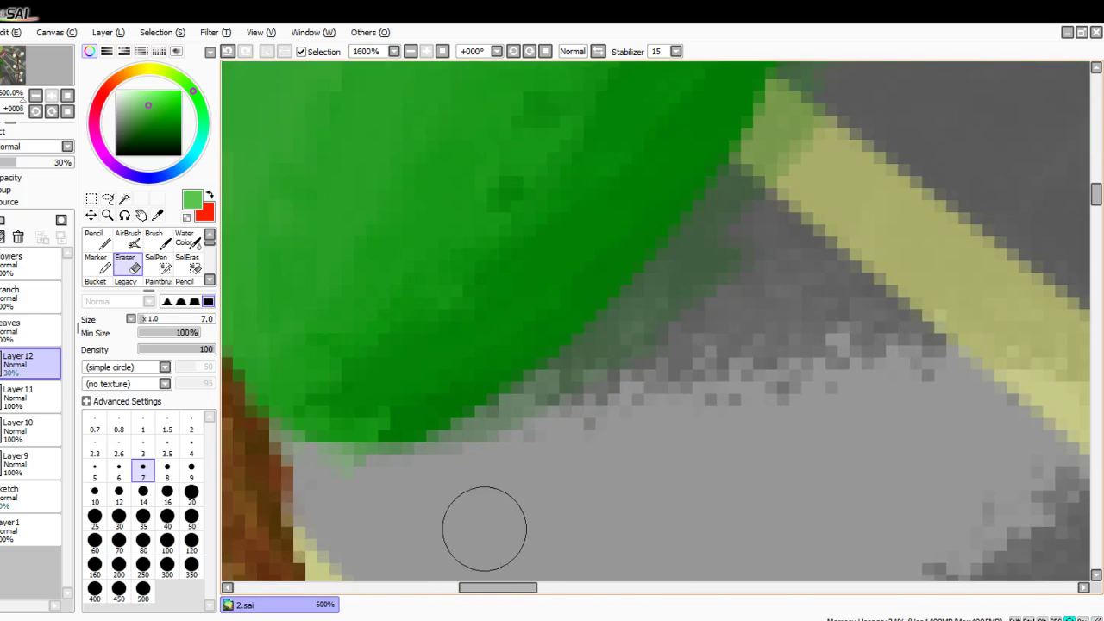
mouse_move(453, 498)
mouse_down()
mouse_move(746, 208)
mouse_move(823, 112)
mouse_up()
Step: Erase the spill along the upright leaf's right edge up towards the tip
key(Right)
key(Right)
key(Right)
key(Right)
key(Right)
key(Right)
key(Right)
key(Right)
key(Right)
key(Right)
key(Up)
key(Up)
key(Up)
key(Up)
key(Up)
key(Up)
key(Up)
key(Up)
key(Up)
key(Up)
key(Up)
key(Up)
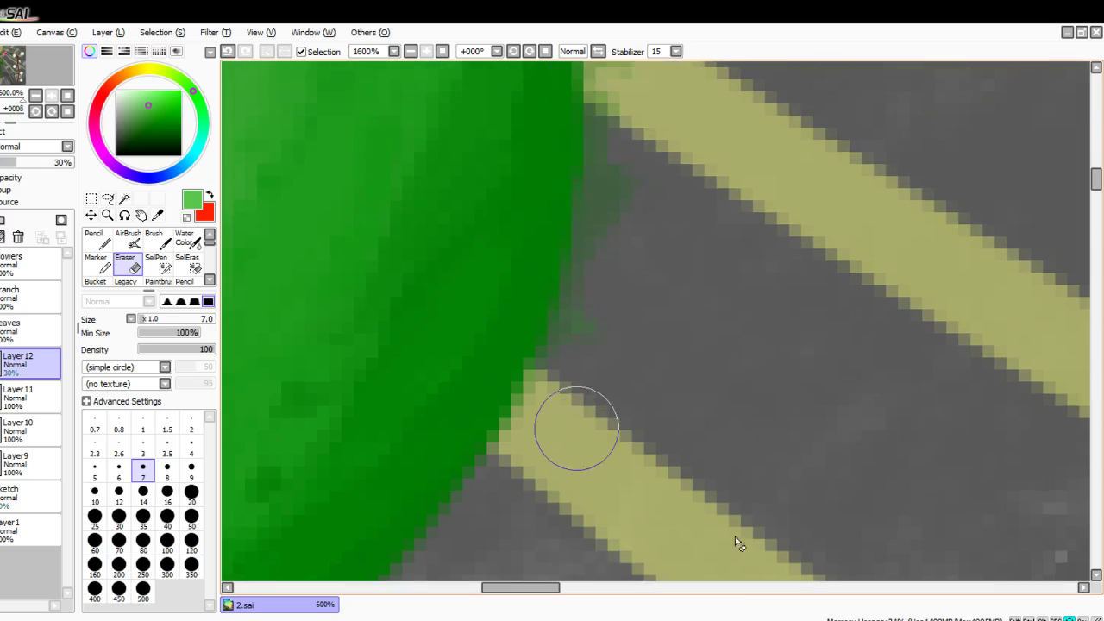
drag(607, 402, 600, 100)
scroll(616, 432, up, 6)
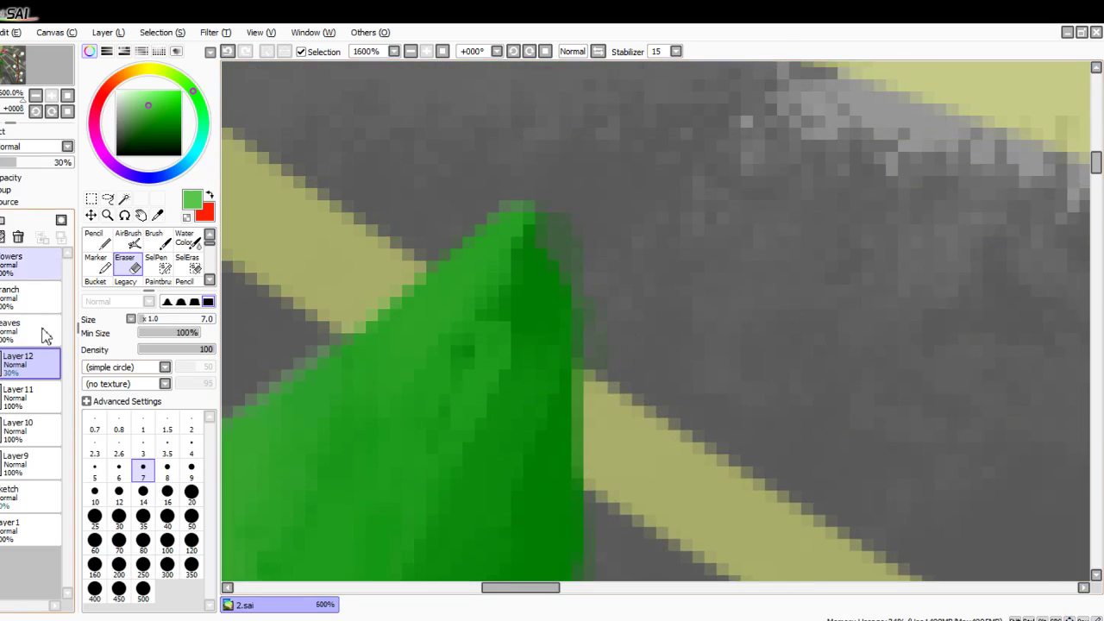
Step: Set Layer12's opacity to 100% and review the cleaned leaf up close and within the whole plant
drag(55, 162, 85, 164)
scroll(347, 278, down, 10)
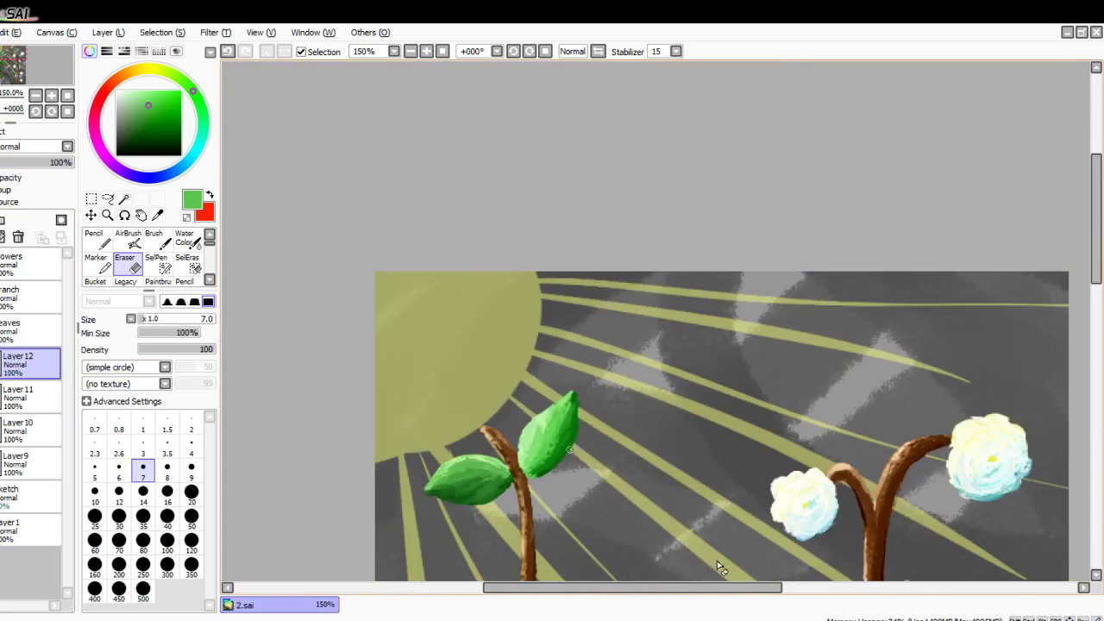
scroll(561, 448, up, 6)
scroll(526, 406, down, 5)
scroll(448, 486, up, 5)
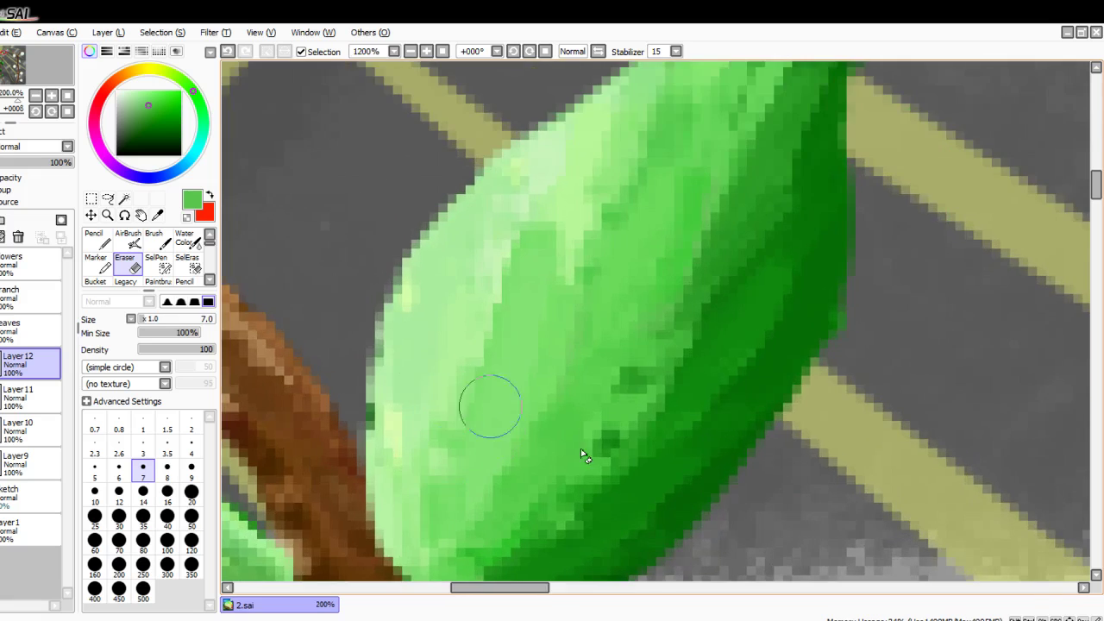
scroll(583, 456, down, 5)
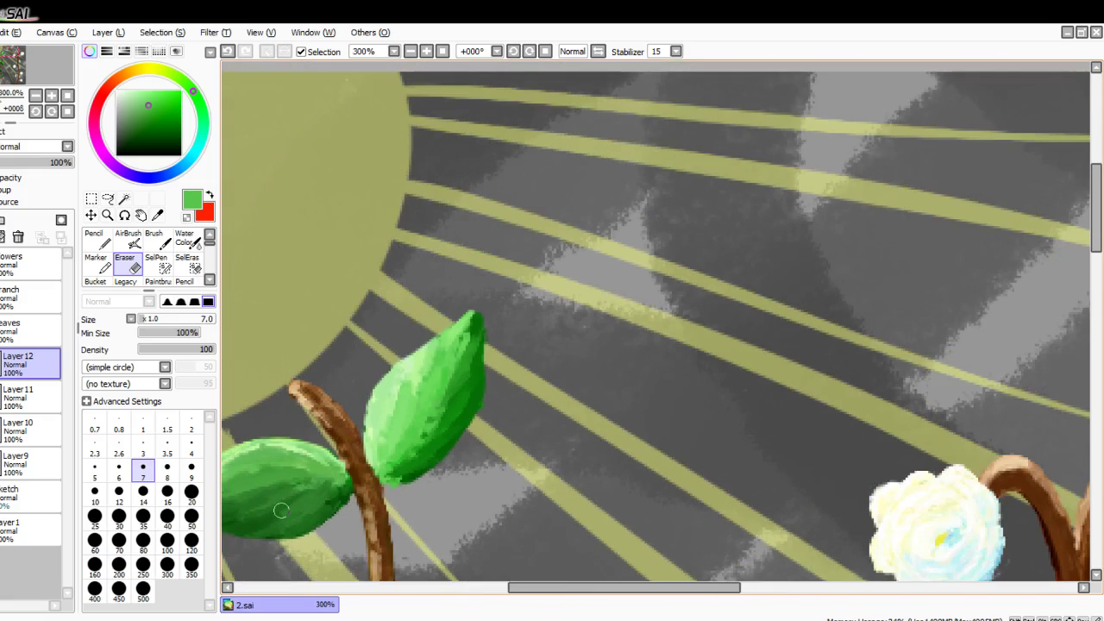
Step: Sample a dark green from the neighbouring leaf and brush diagonal Paintbrush strokes at size 5 into the upright leaf's shadow half
right_click(281, 511)
scroll(396, 439, up, 5)
scroll(129, 266, down, 1)
click(154, 266)
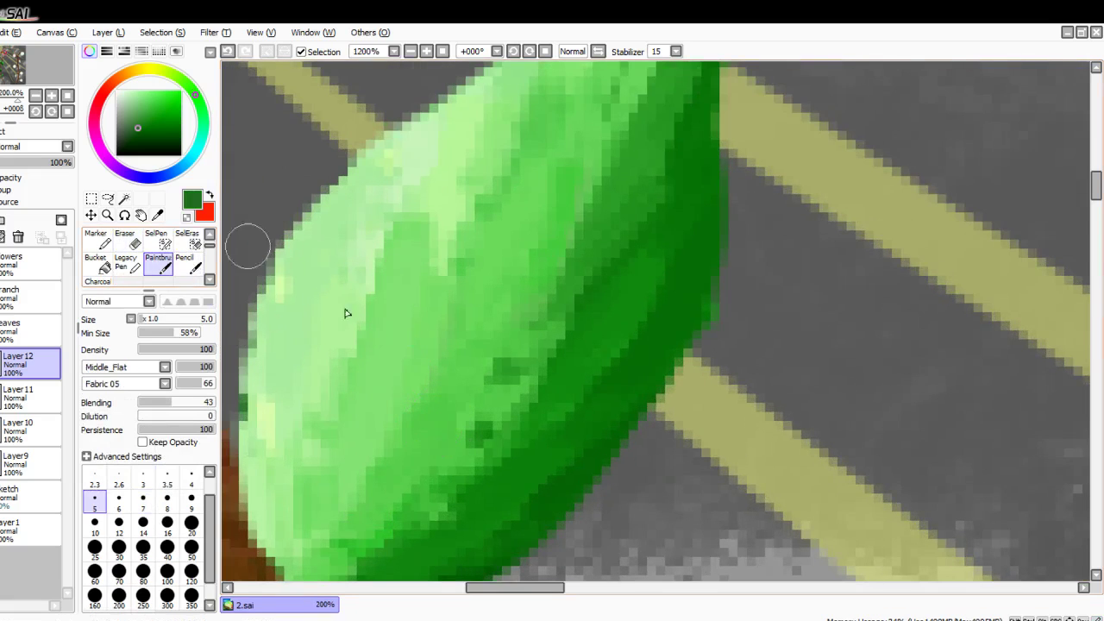
drag(576, 321, 496, 421)
drag(578, 223, 490, 352)
drag(663, 141, 542, 364)
drag(671, 188, 523, 408)
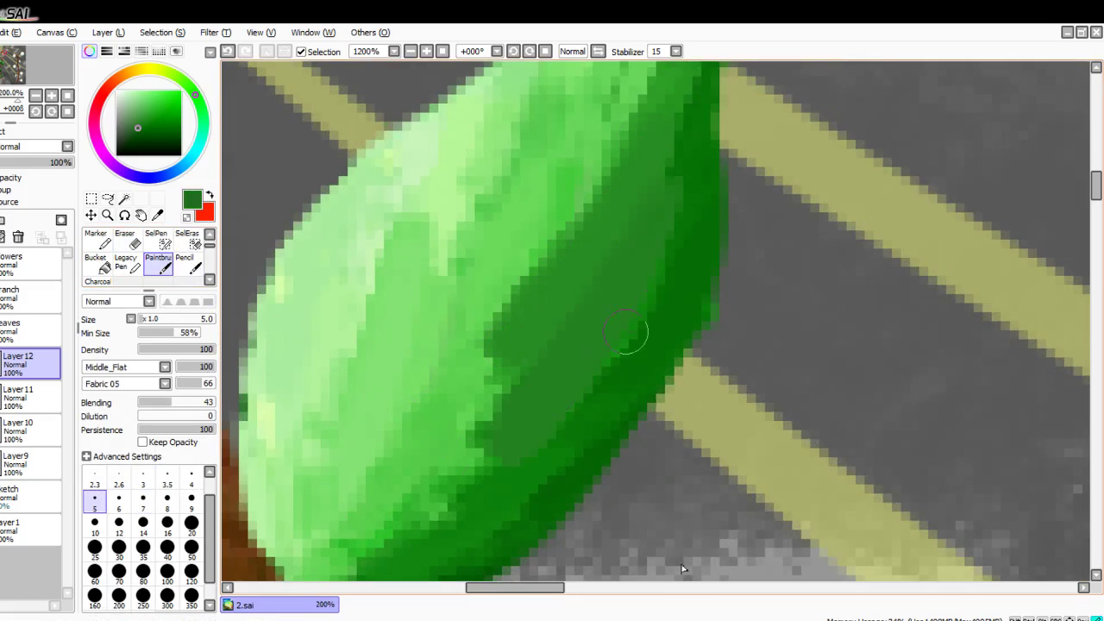
Step: Deepen the upright leaf's shadow half with very dark green strokes, extending a few into the lit side
drag(607, 378, 429, 509)
drag(616, 390, 495, 491)
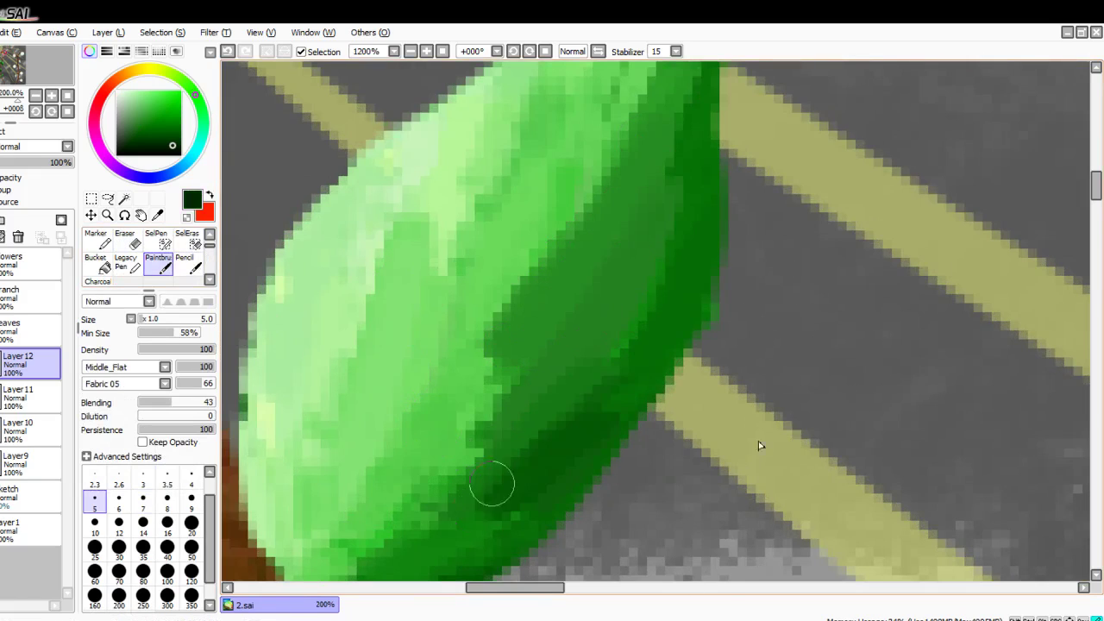
drag(653, 260, 571, 374)
mouse_move(680, 154)
mouse_down()
mouse_move(616, 381)
mouse_move(371, 571)
mouse_up()
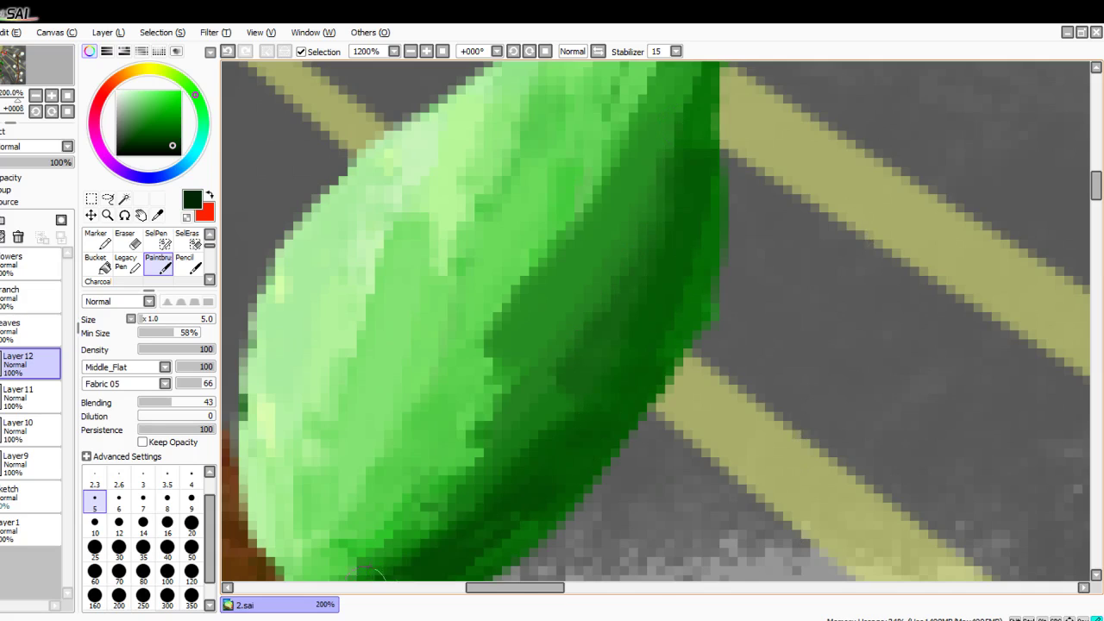
drag(661, 114, 552, 221)
mouse_move(626, 192)
mouse_down()
mouse_move(516, 337)
mouse_move(377, 480)
mouse_up()
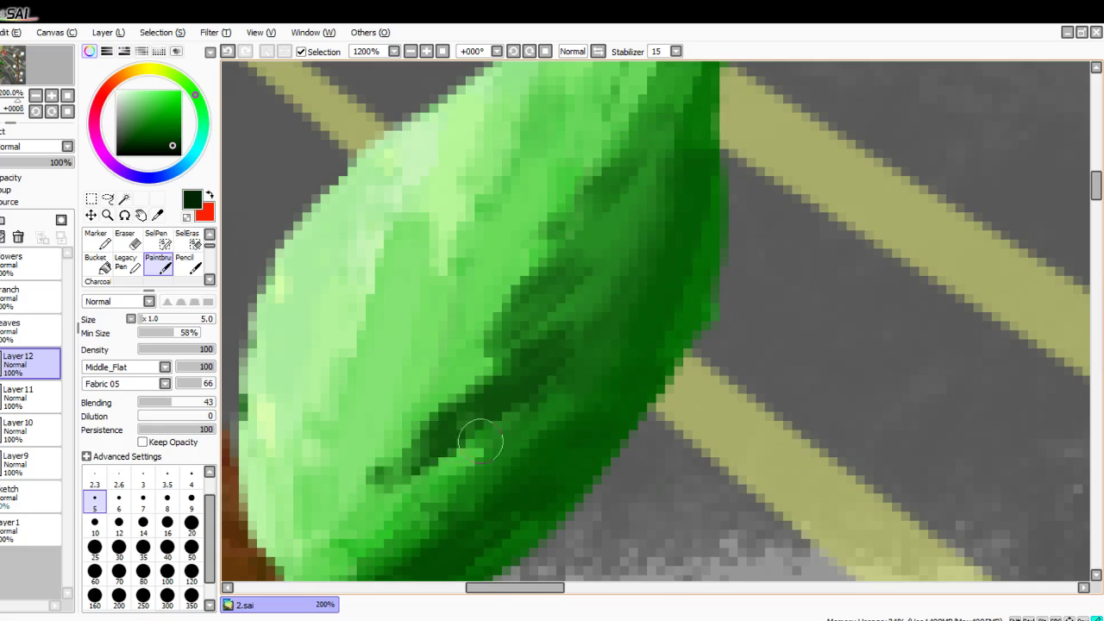
drag(481, 430, 409, 521)
Step: Sample the leaf's light green and brush it diagonally back over the shadow boundary towards the base
right_click(493, 312)
drag(486, 329, 448, 420)
mouse_move(552, 222)
mouse_down()
mouse_move(526, 339)
mouse_move(552, 284)
mouse_move(405, 466)
mouse_move(543, 379)
mouse_move(639, 192)
mouse_move(350, 543)
mouse_up()
Step: Sample a dark green from the shadow and blend long diagonal strokes along the boundary down to the leaf's base
right_click(640, 279)
drag(572, 361, 487, 454)
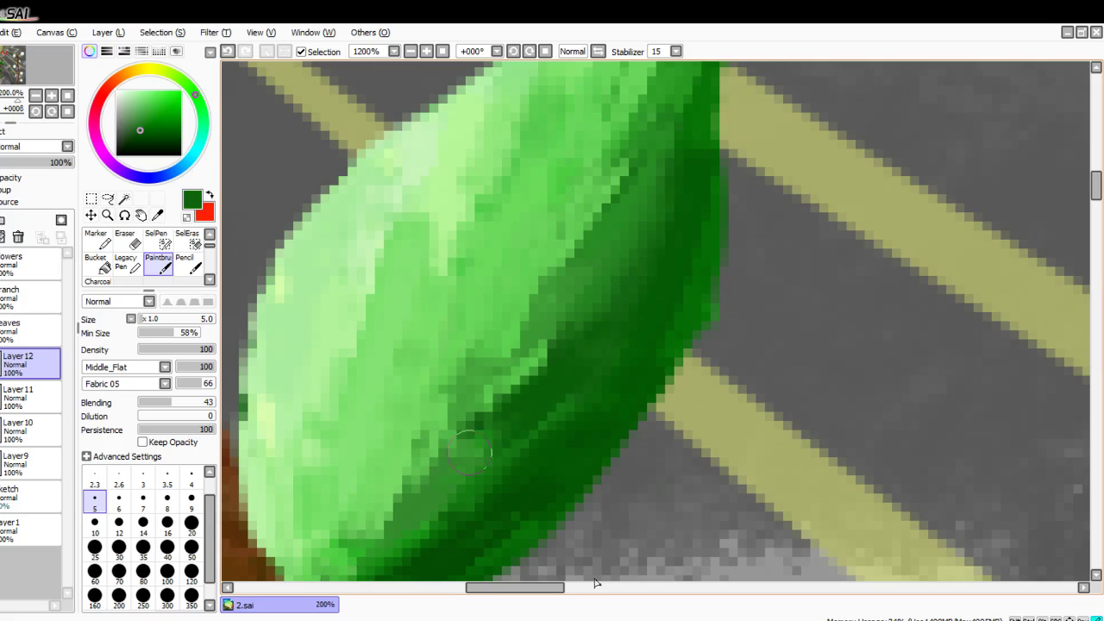
drag(616, 282, 477, 408)
drag(614, 237, 436, 454)
drag(569, 370, 383, 548)
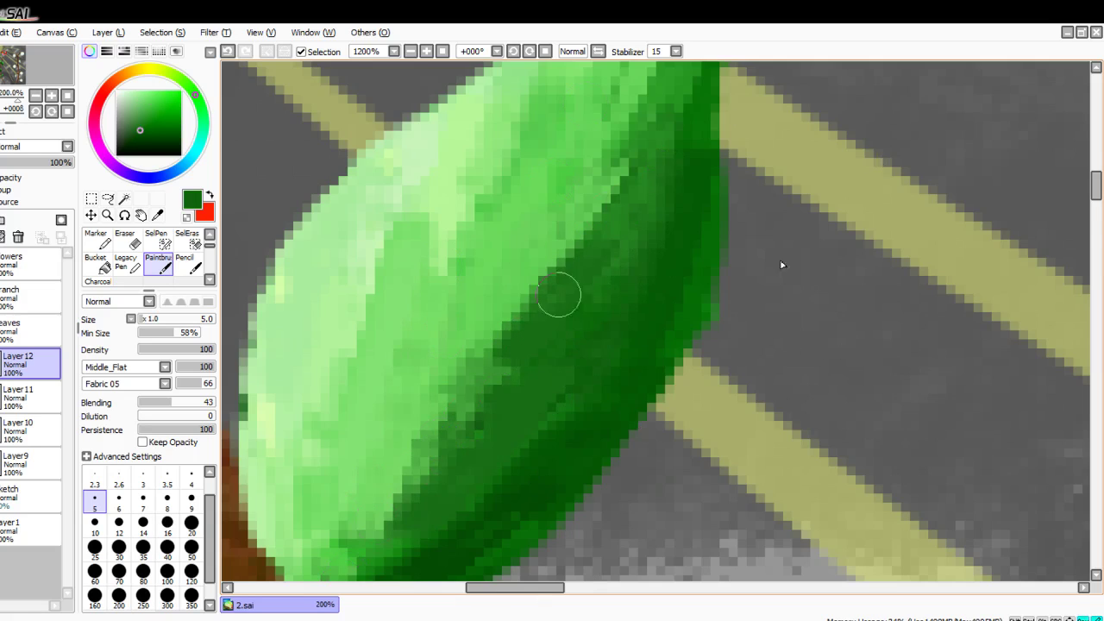
Step: Erase the remaining Layer12 spill around the upright leaf's base and lower-right edge
scroll(559, 295, down, 4)
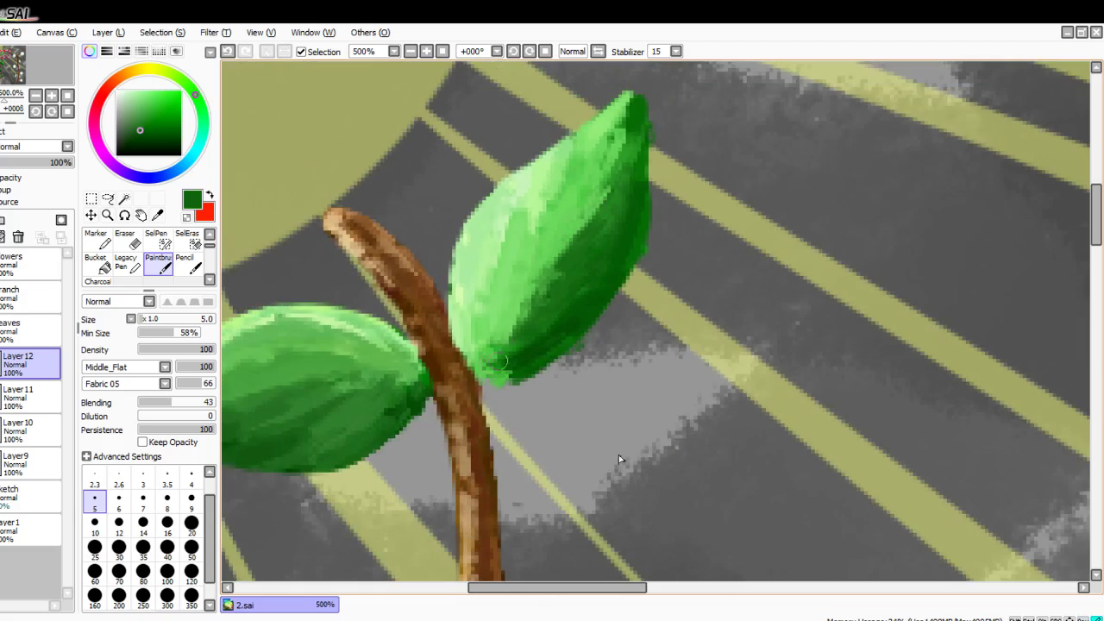
key(e)
scroll(478, 234, up, 5)
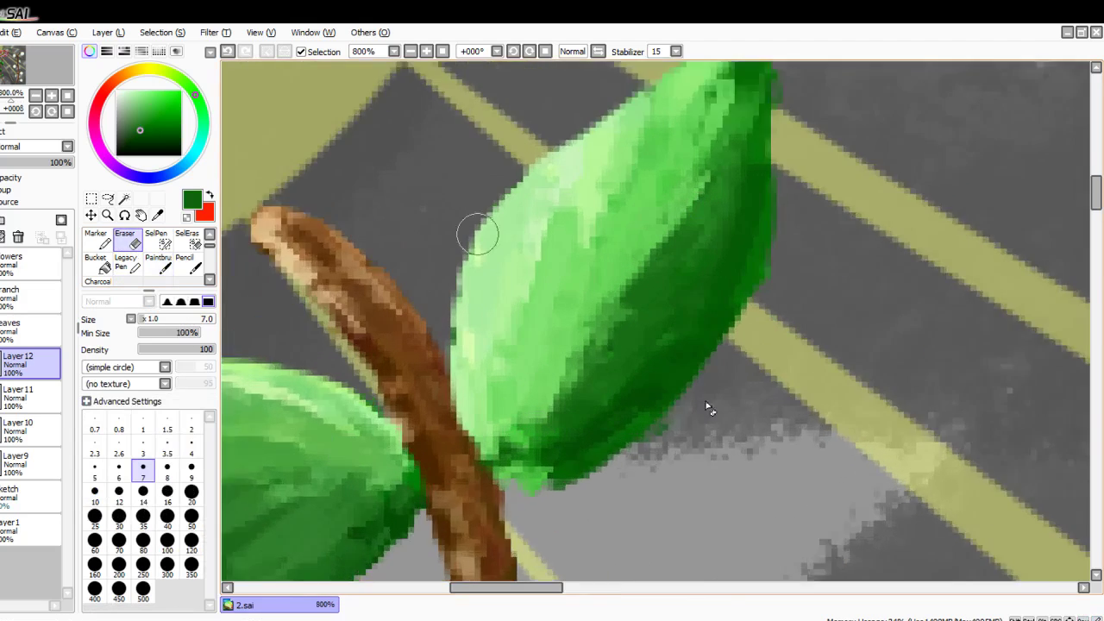
scroll(495, 535, down, 3)
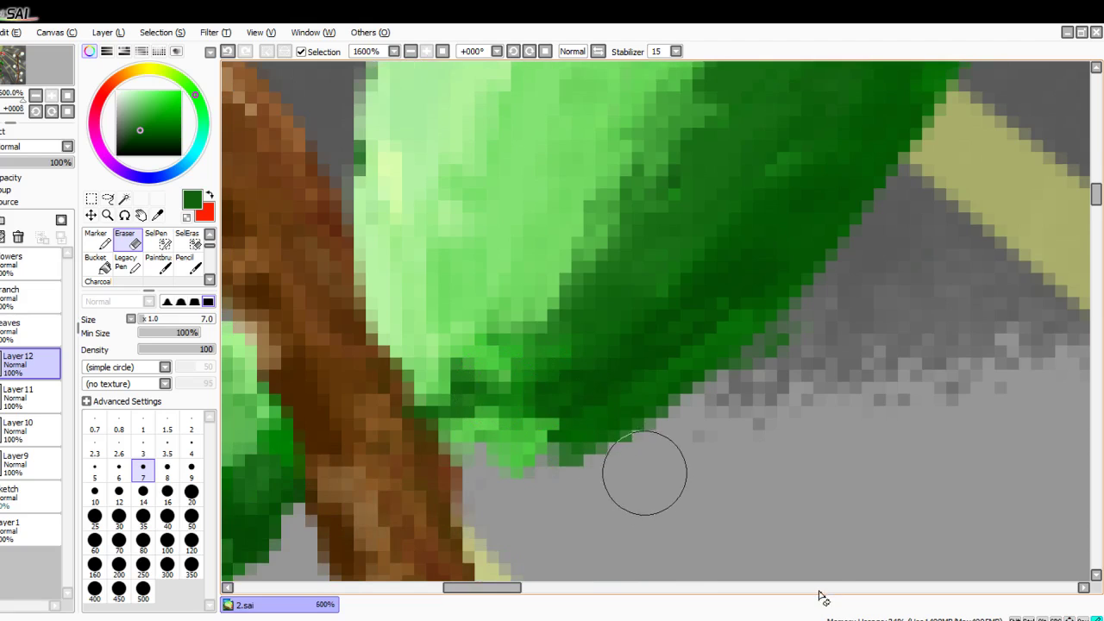
drag(702, 402, 863, 253)
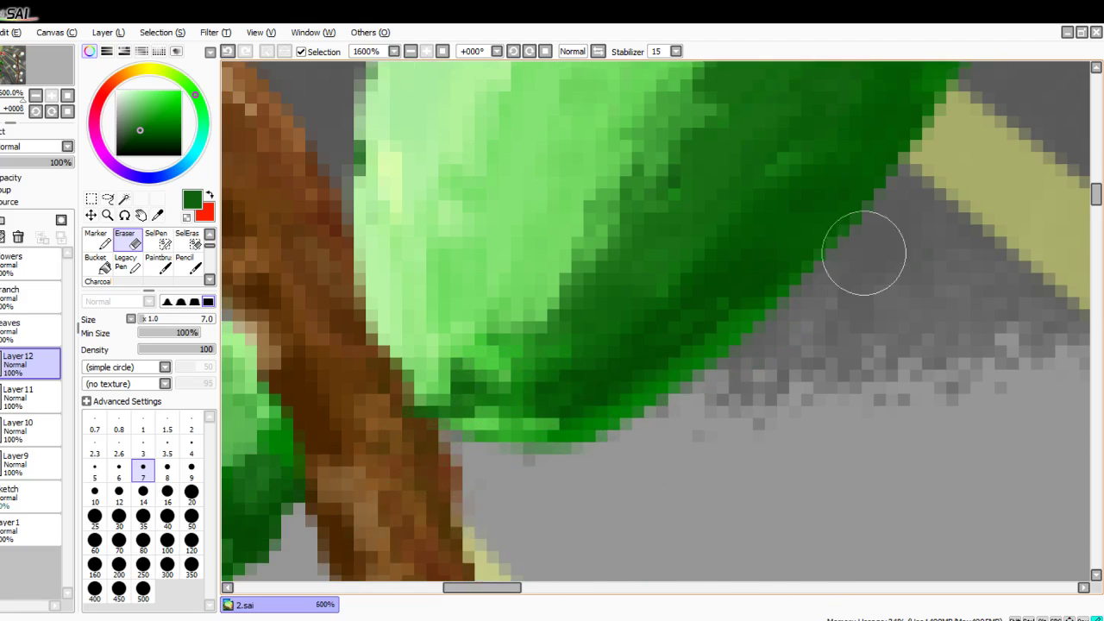
Step: Select Layer11 and erase the green fringe along the upright leaf's base and lower-right edge
click(26, 397)
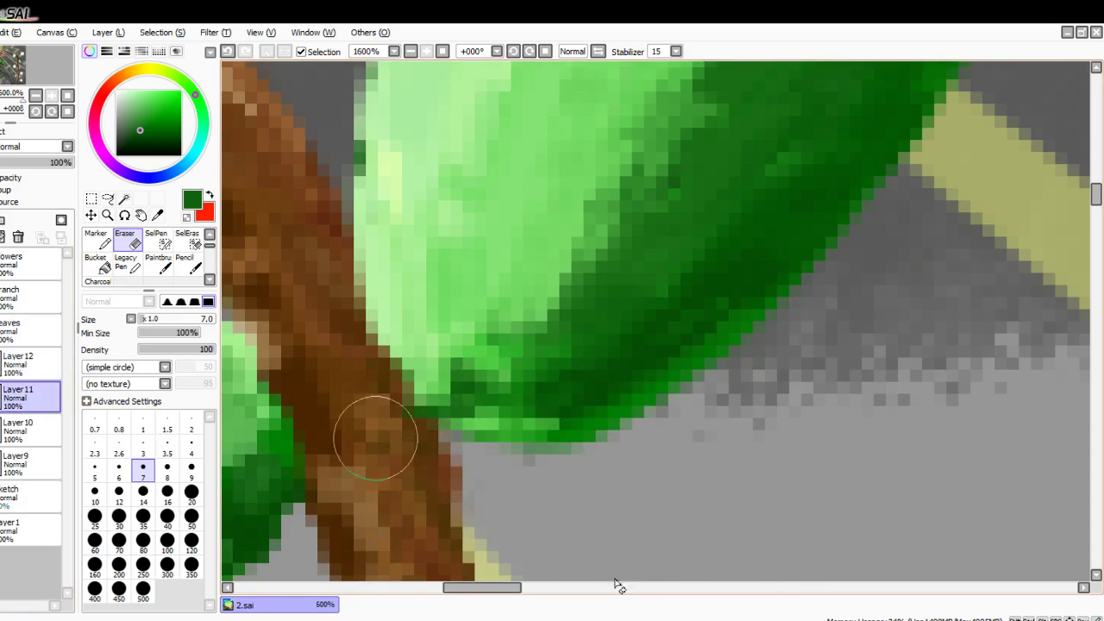
drag(490, 470, 752, 383)
drag(545, 490, 875, 257)
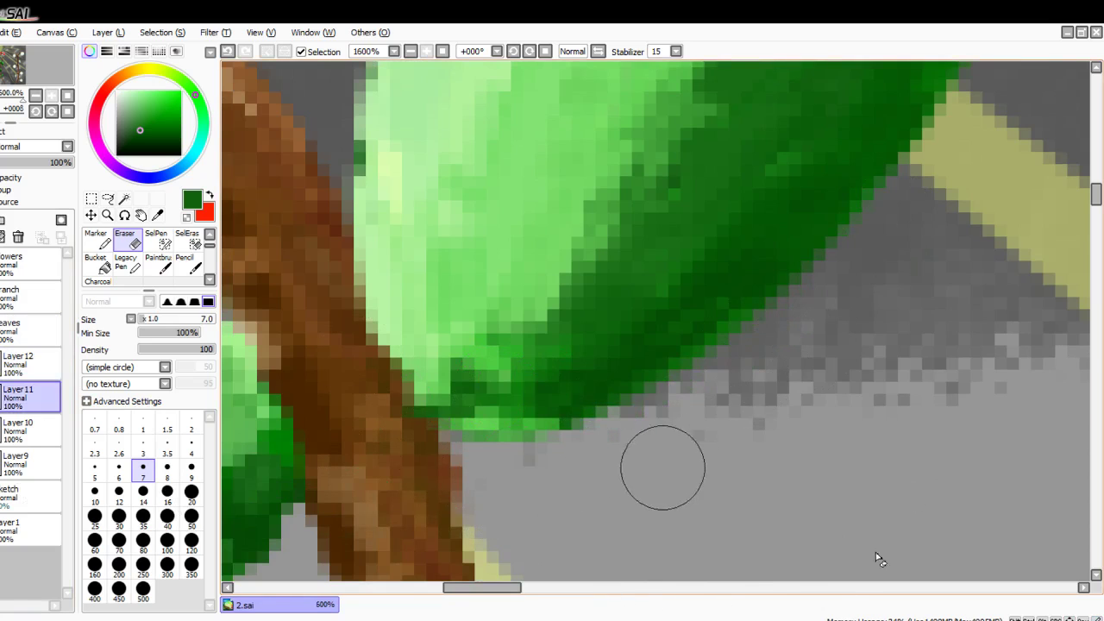
Step: Sample a light green and smooth the upright leaf's lit middle on Layer12 with long Paintbrush strokes
scroll(838, 480, down, 6)
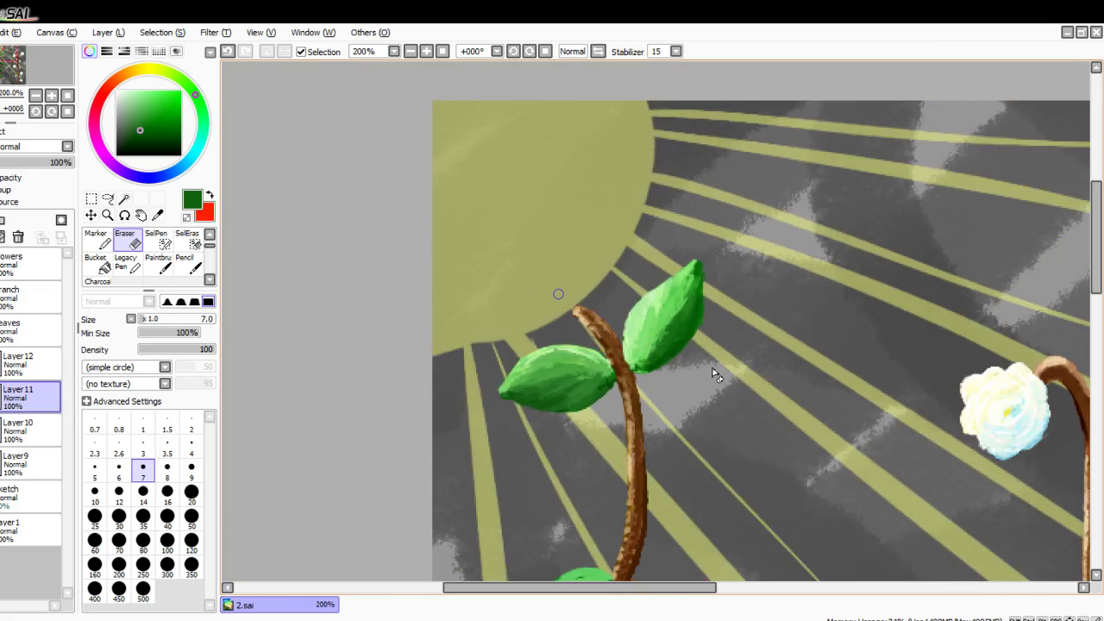
scroll(558, 295, up, 3)
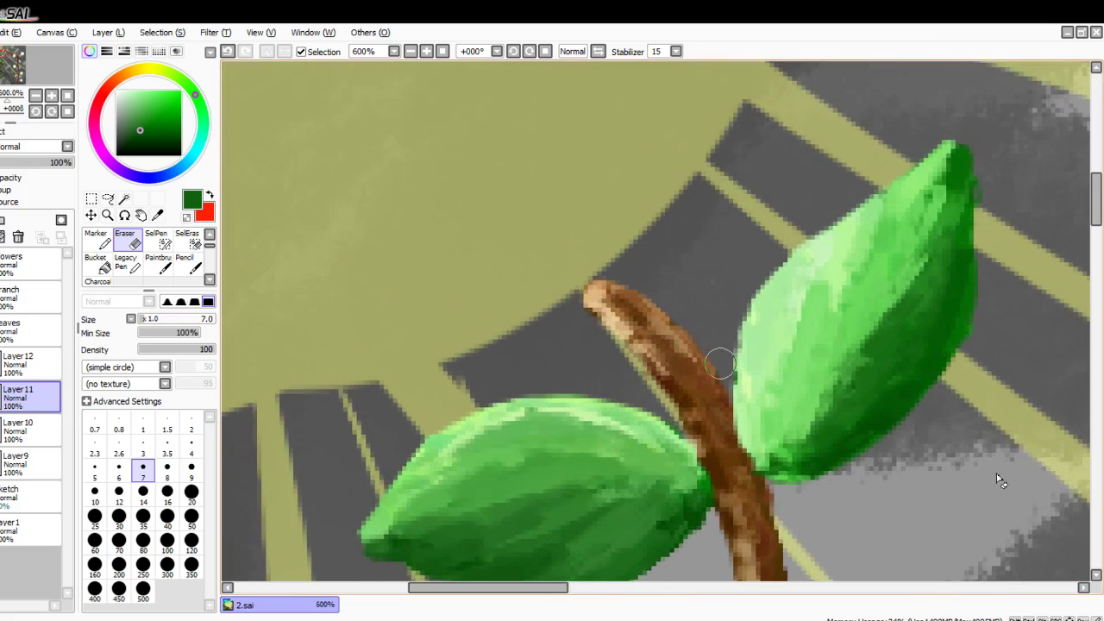
scroll(805, 315, up, 2)
scroll(161, 245, down, 2)
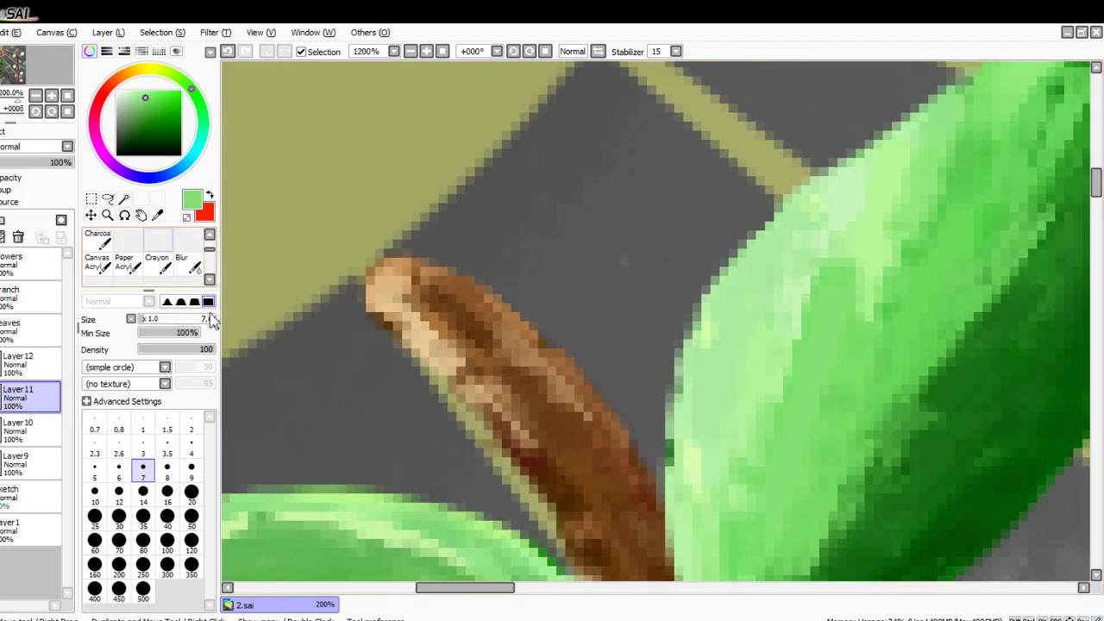
scroll(161, 245, up, 1)
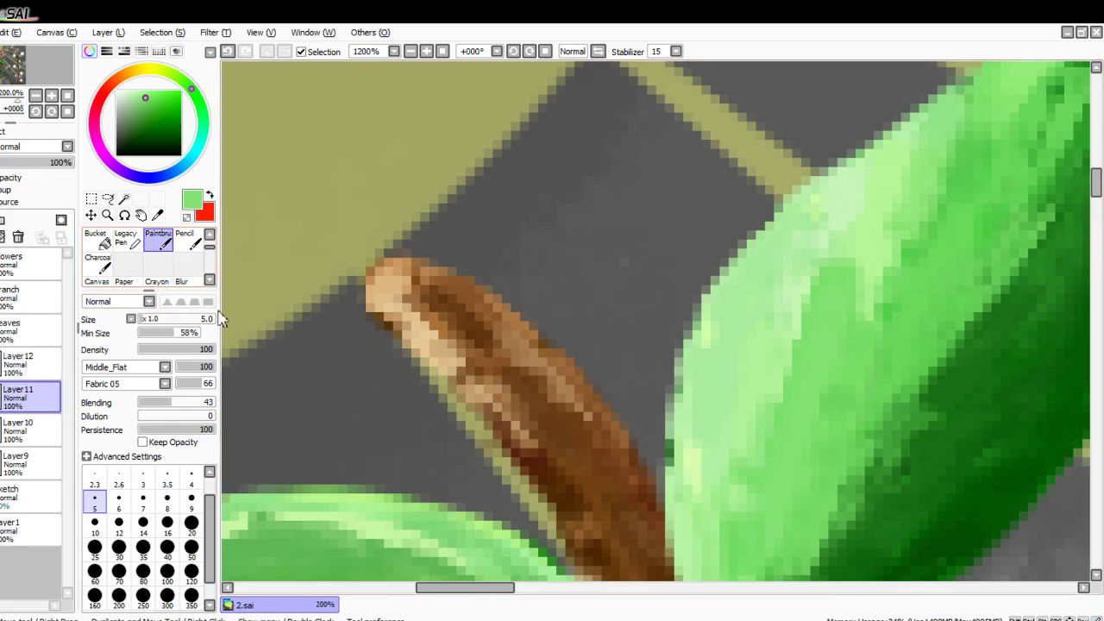
click(26, 363)
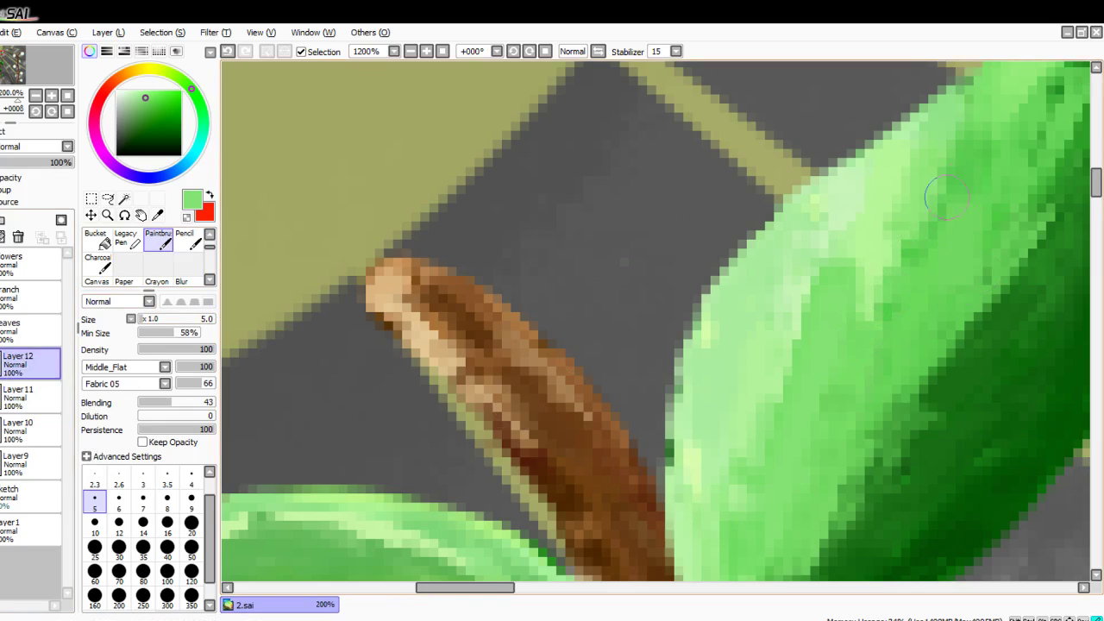
mouse_move(947, 197)
mouse_down()
mouse_move(862, 315)
mouse_move(797, 462)
mouse_up()
drag(921, 190, 884, 357)
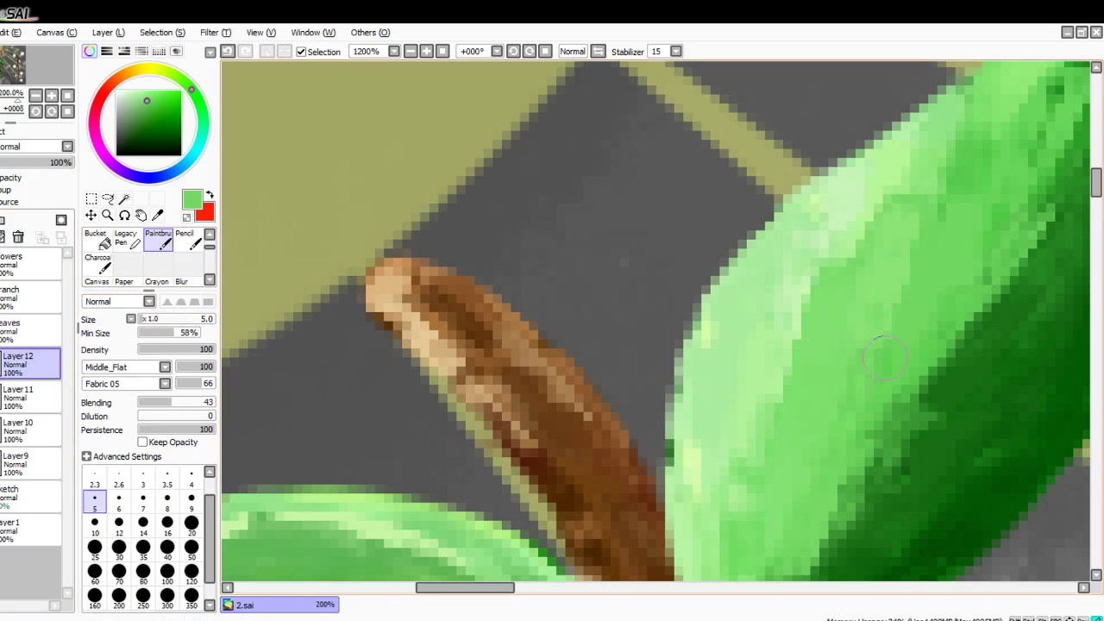
Step: Try brushing darker green strokes into the upright leaf's lit middle, and undo them
mouse_move(962, 325)
mouse_down()
mouse_move(927, 431)
mouse_move(871, 465)
mouse_move(888, 246)
mouse_move(865, 282)
mouse_move(958, 337)
mouse_move(829, 517)
mouse_up()
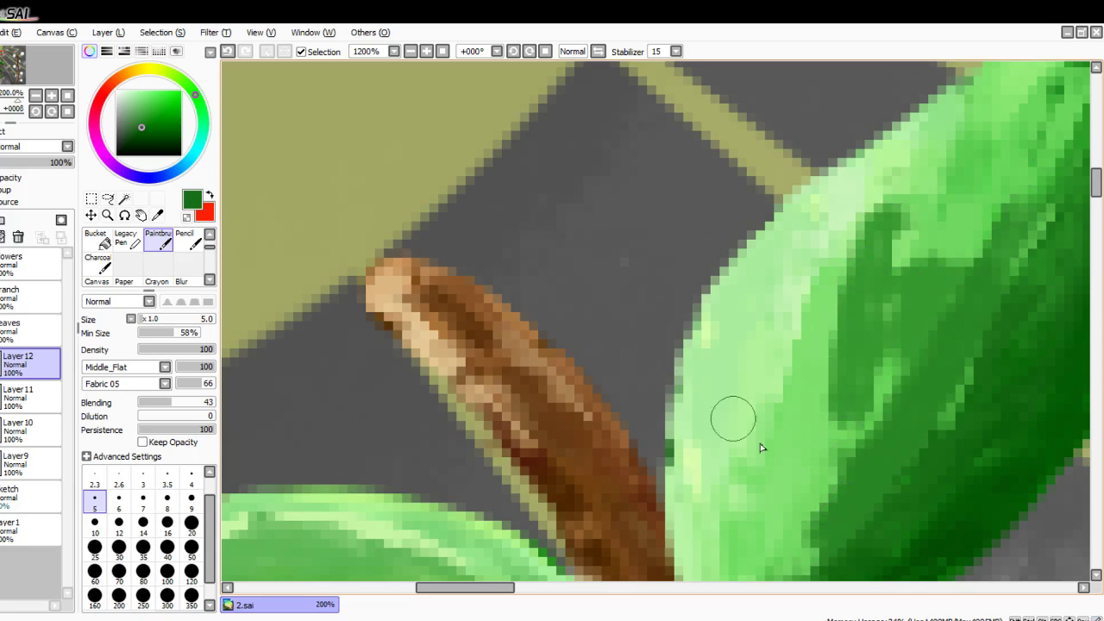
key(ctrl+z)
key(ctrl+z)
key(ctrl+z)
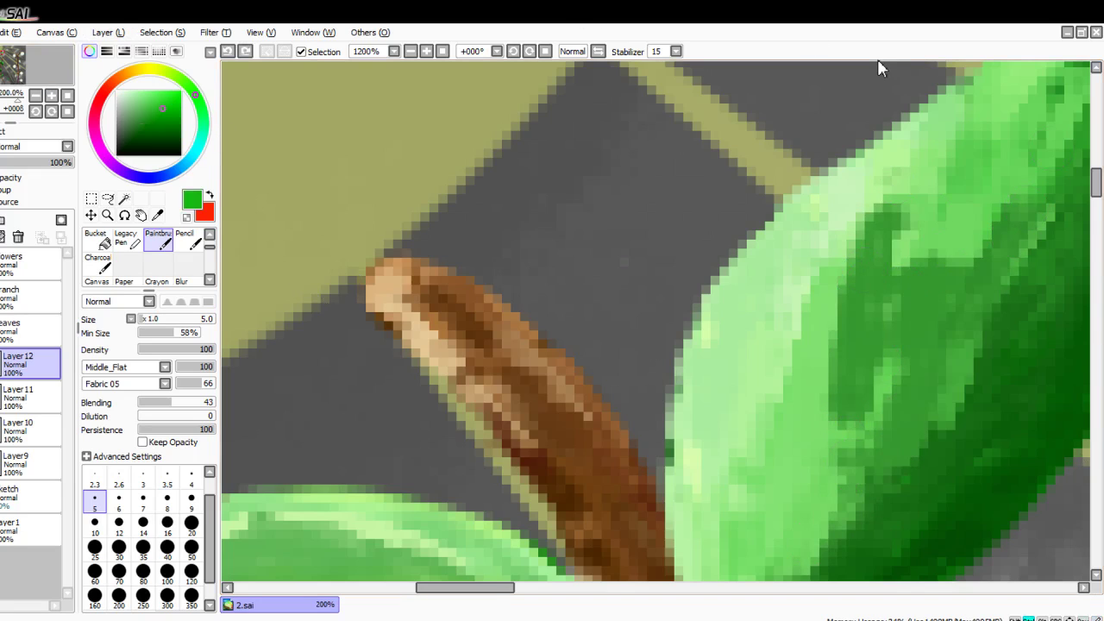
key(Up)
key(Down)
key(Down)
scroll(878, 58, right, 8)
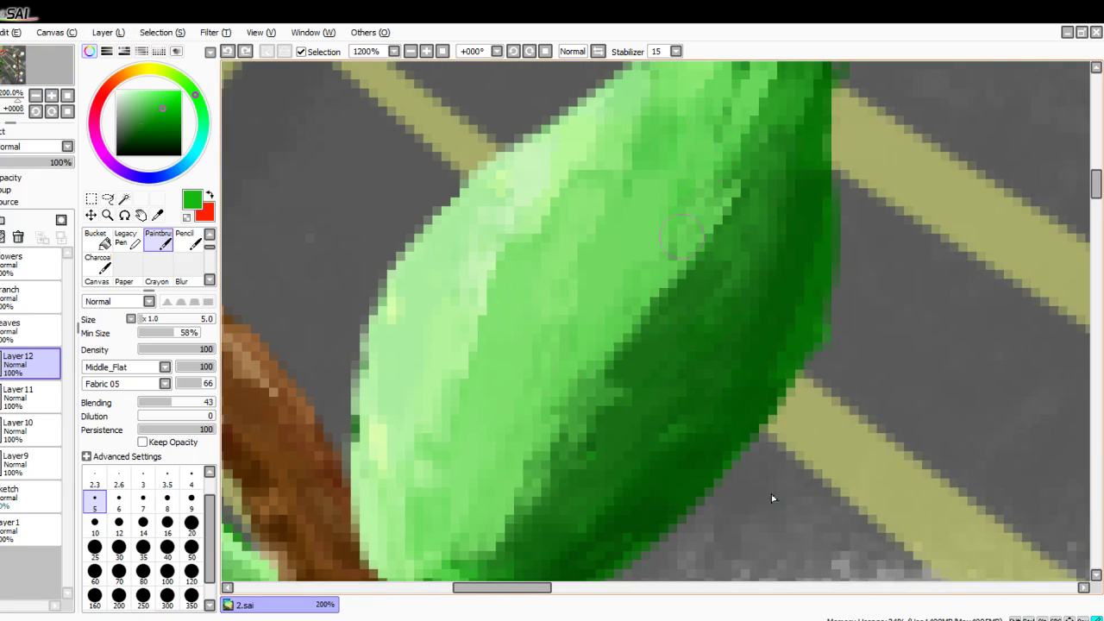
Step: Brush saturated mid-green strokes along the boundary between the upright leaf's lit and shaded halves on Layer12
drag(693, 207, 595, 428)
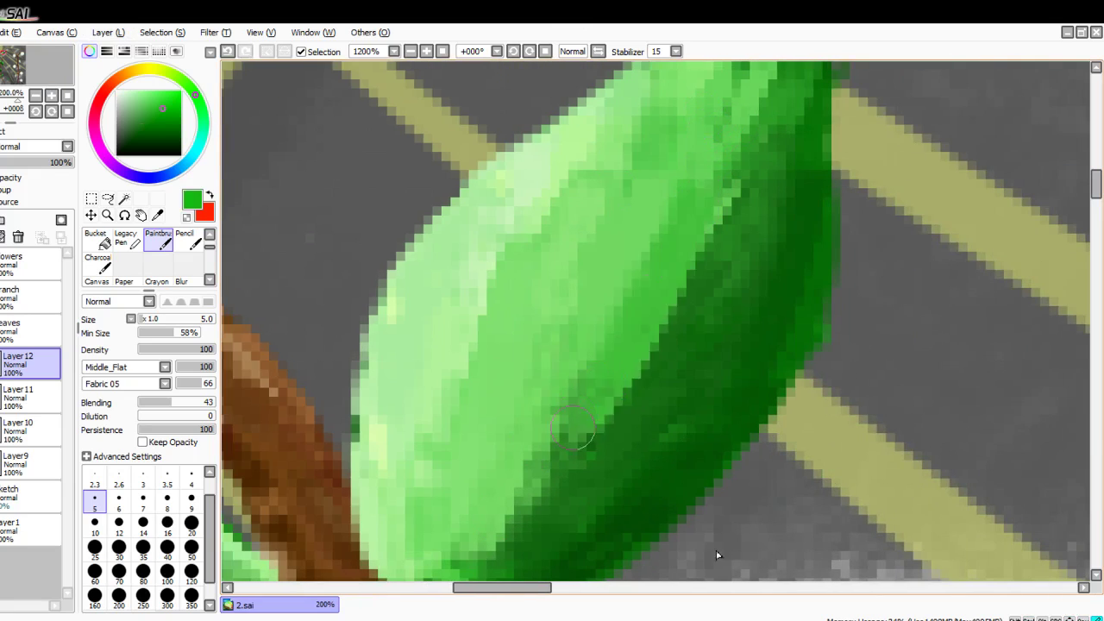
mouse_move(645, 250)
mouse_down()
mouse_move(553, 466)
mouse_move(634, 338)
mouse_move(681, 220)
mouse_up()
scroll(594, 401, down, 2)
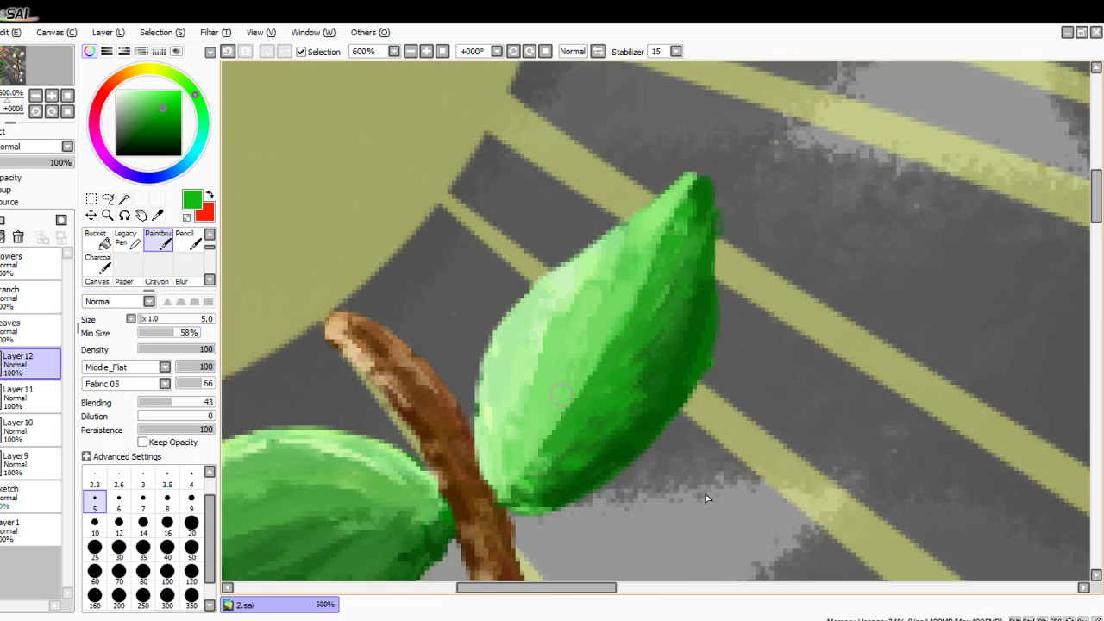
drag(555, 431, 571, 376)
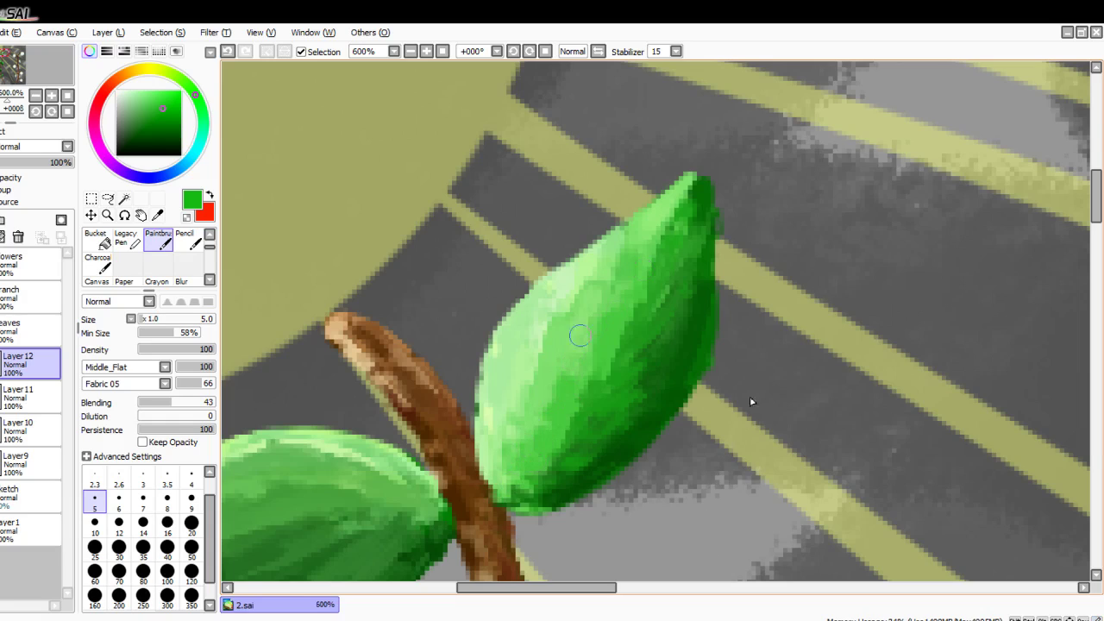
drag(582, 390, 614, 332)
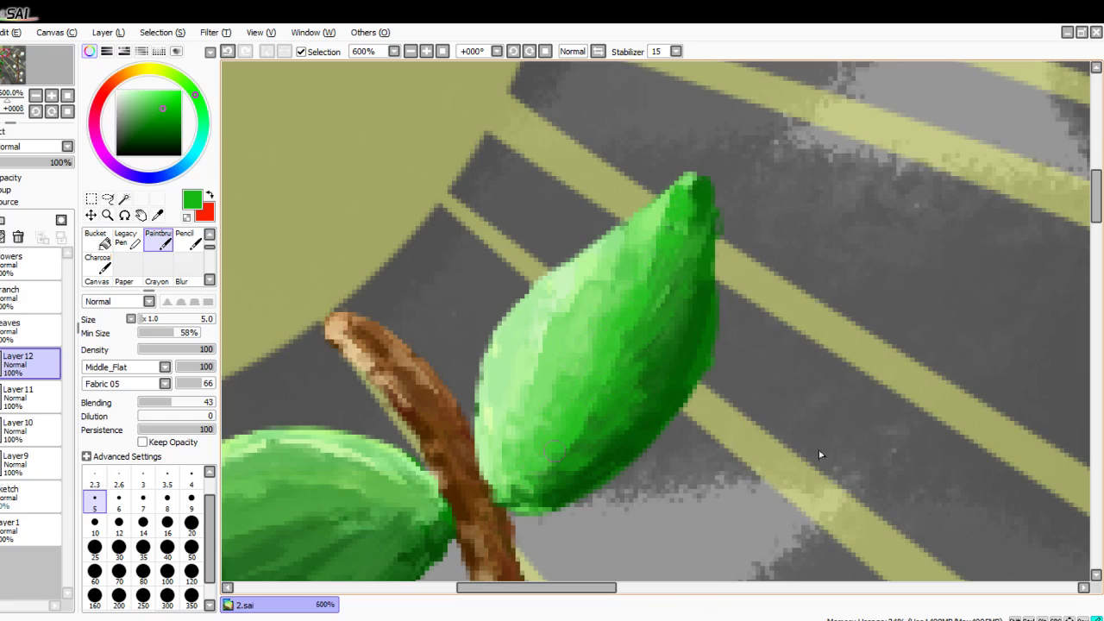
drag(646, 356, 622, 420)
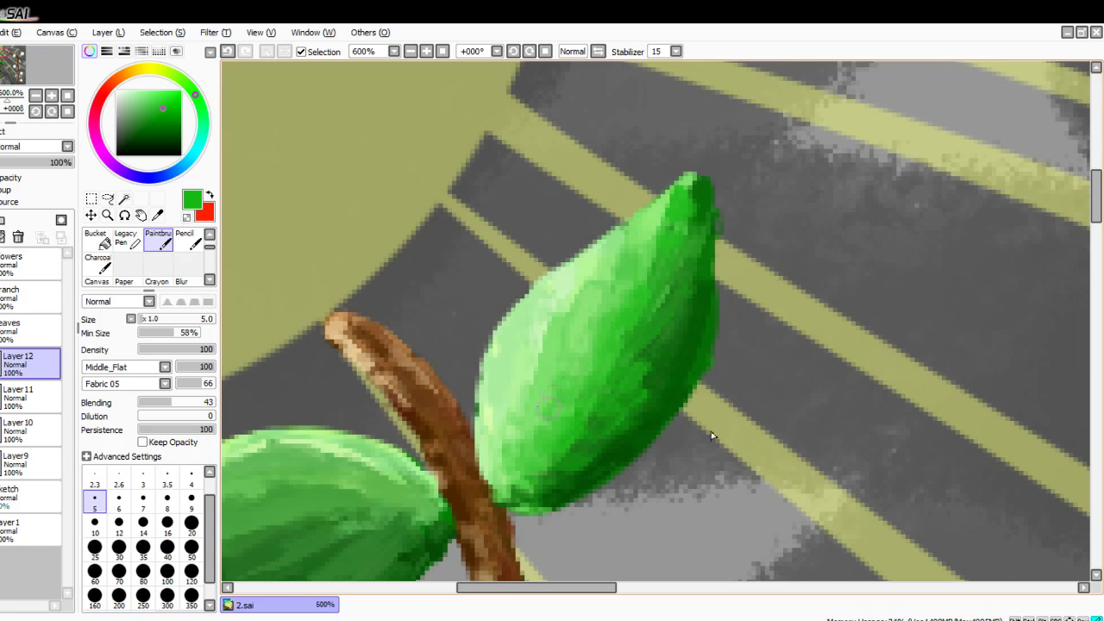
Step: Sample a light green from the upright leaf and blend it through the lit half with short Paintbrush strokes
alt+click(581, 297)
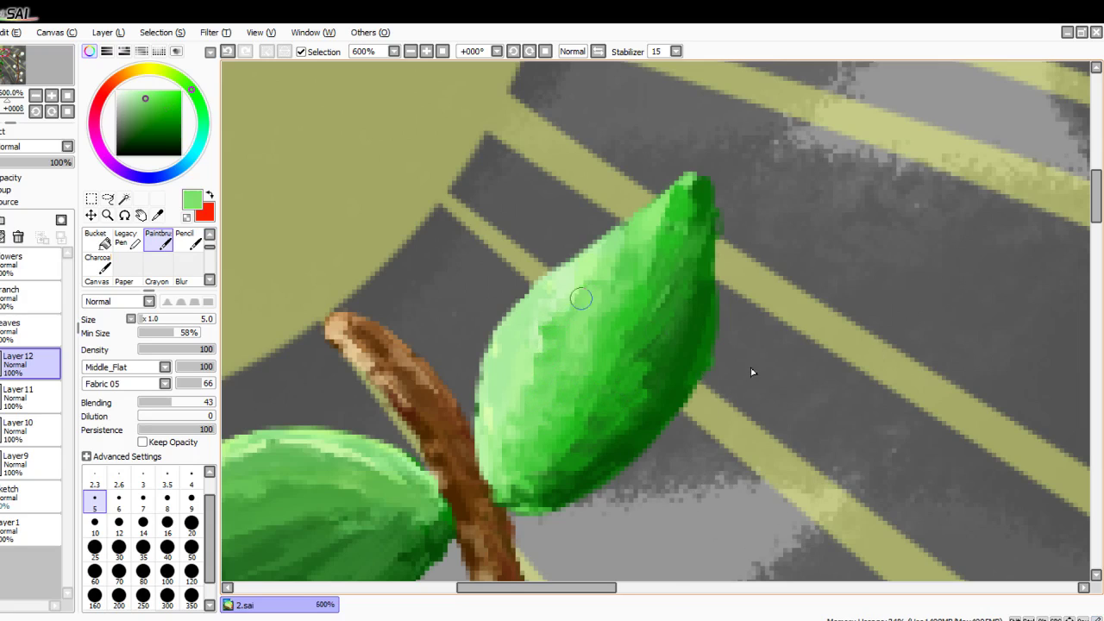
mouse_move(585, 294)
mouse_down()
mouse_move(572, 353)
mouse_move(531, 394)
mouse_up()
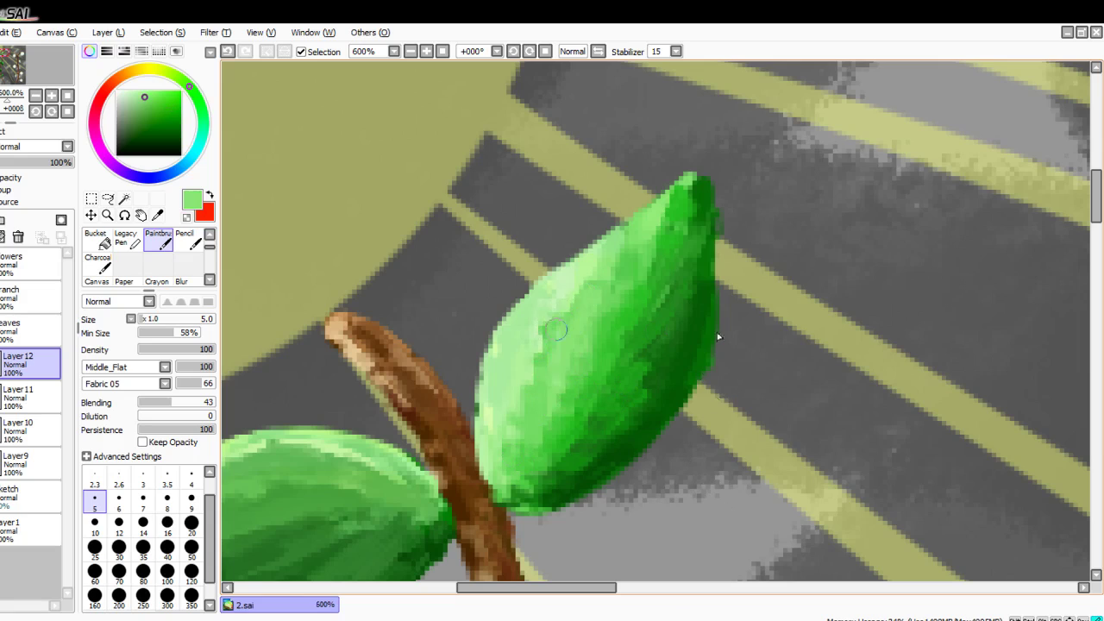
drag(555, 330, 585, 287)
drag(552, 353, 532, 365)
scroll(545, 309, up, 2)
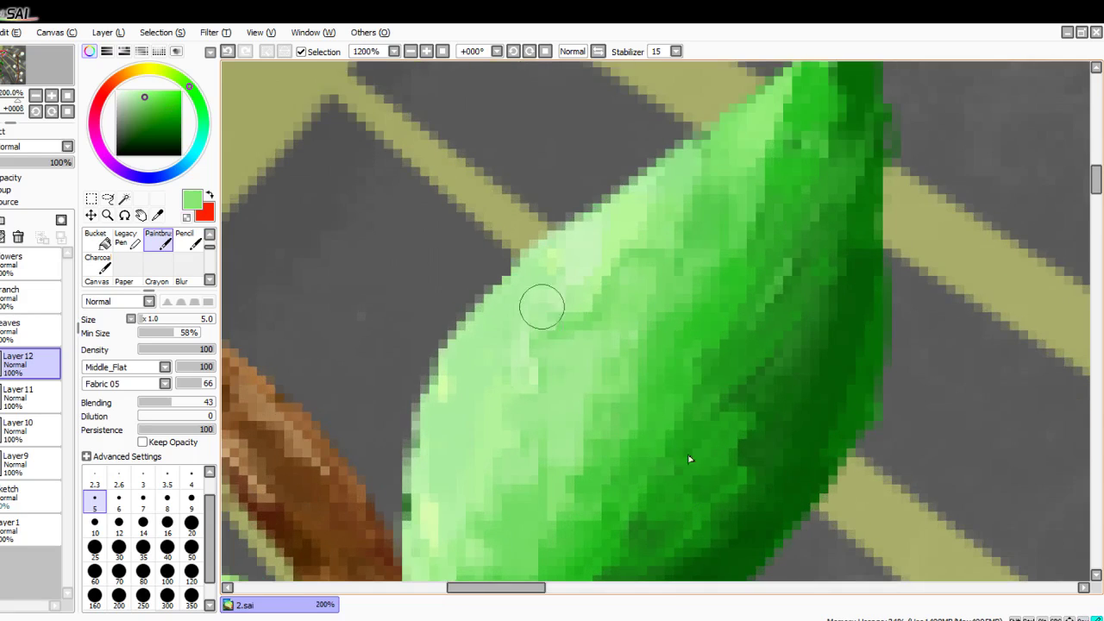
mouse_move(542, 305)
mouse_down()
mouse_move(593, 247)
mouse_move(632, 244)
mouse_up()
drag(524, 542, 501, 478)
drag(474, 545, 474, 561)
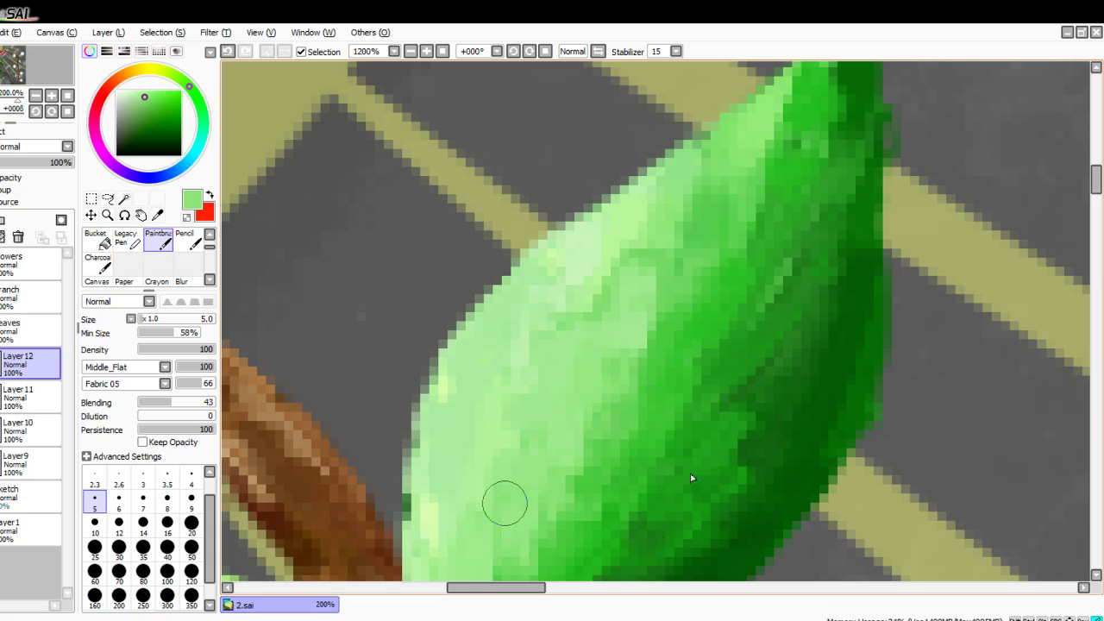
Step: Extend the light green toward the upright leaf's middle, and dab a sampled, slightly darker green over it
mouse_move(617, 280)
mouse_down()
mouse_move(665, 209)
mouse_move(557, 402)
mouse_move(576, 450)
mouse_up()
right_click(607, 424)
drag(619, 410, 628, 289)
mouse_move(622, 333)
mouse_down()
mouse_move(602, 418)
mouse_move(625, 461)
mouse_up()
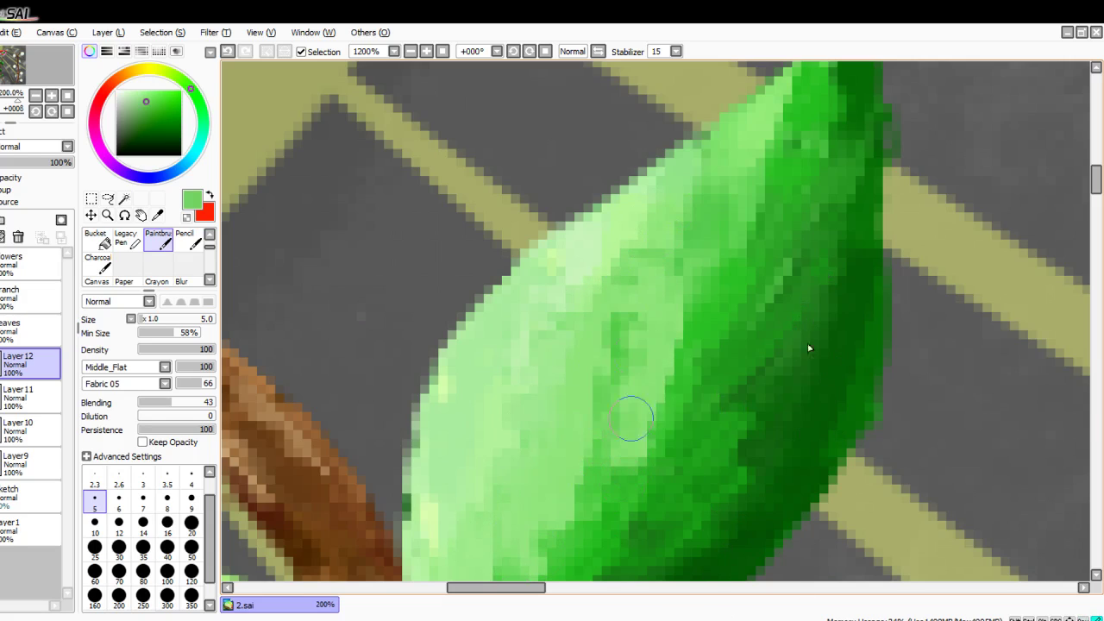
drag(593, 500, 580, 559)
mouse_move(595, 448)
mouse_down()
mouse_move(591, 361)
mouse_move(576, 406)
mouse_up()
drag(571, 493, 559, 525)
drag(556, 366, 551, 467)
mouse_move(654, 281)
mouse_down()
mouse_move(634, 339)
mouse_move(660, 386)
mouse_up()
scroll(558, 496, up, 1)
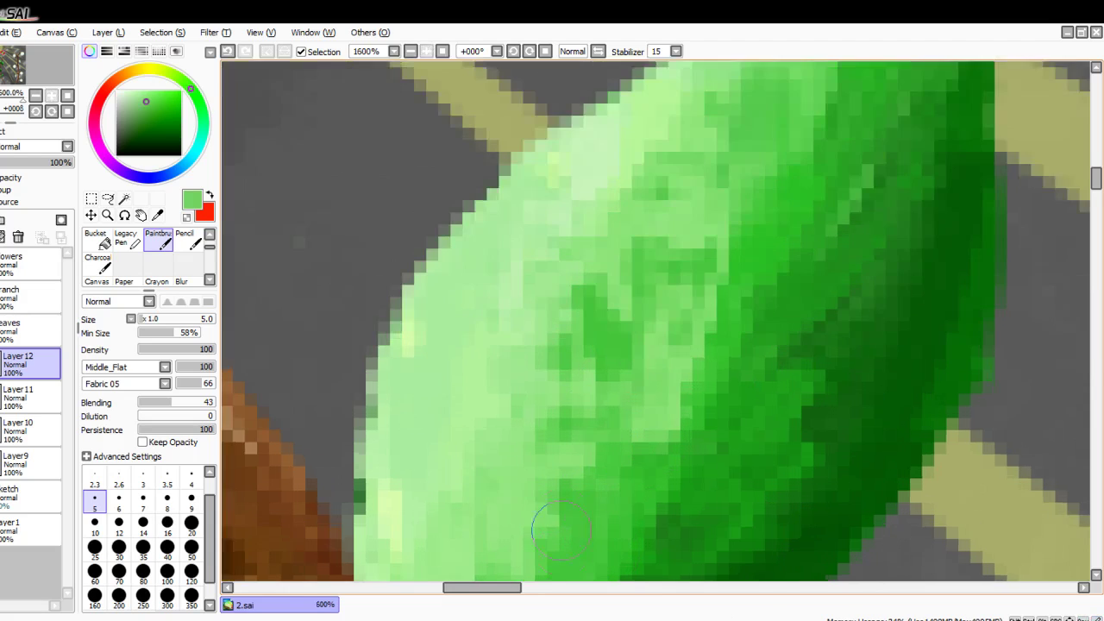
Step: Smooth the patchy dabs in the upright leaf's middle with long light-green strokes following the leaf's length
scroll(557, 495, down, 4)
scroll(401, 366, down, 8)
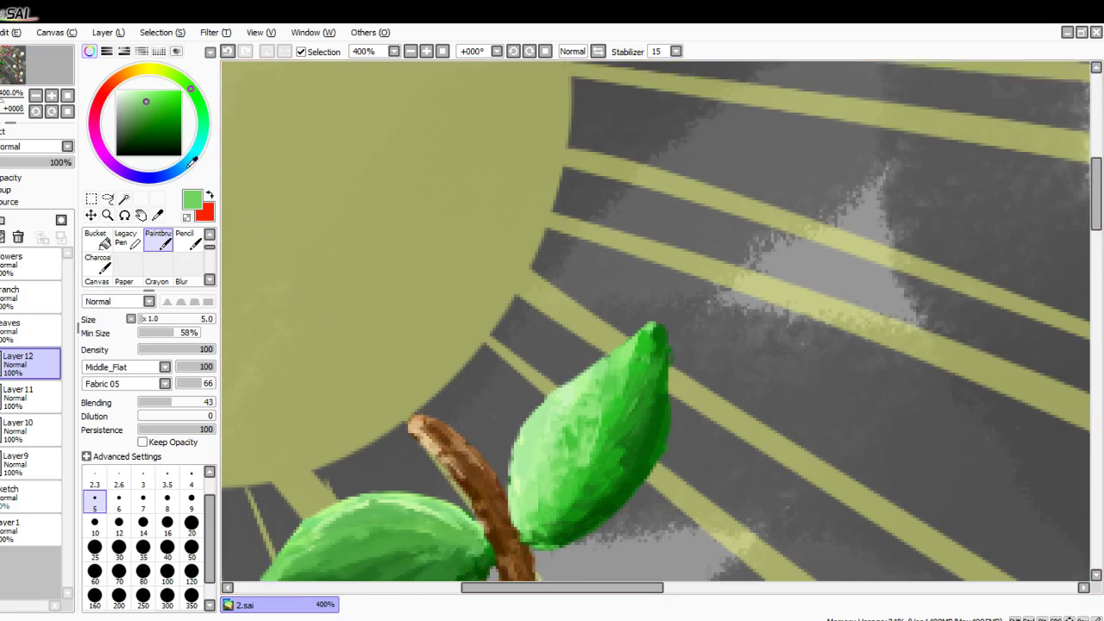
scroll(486, 263, up, 1)
scroll(547, 233, up, 3)
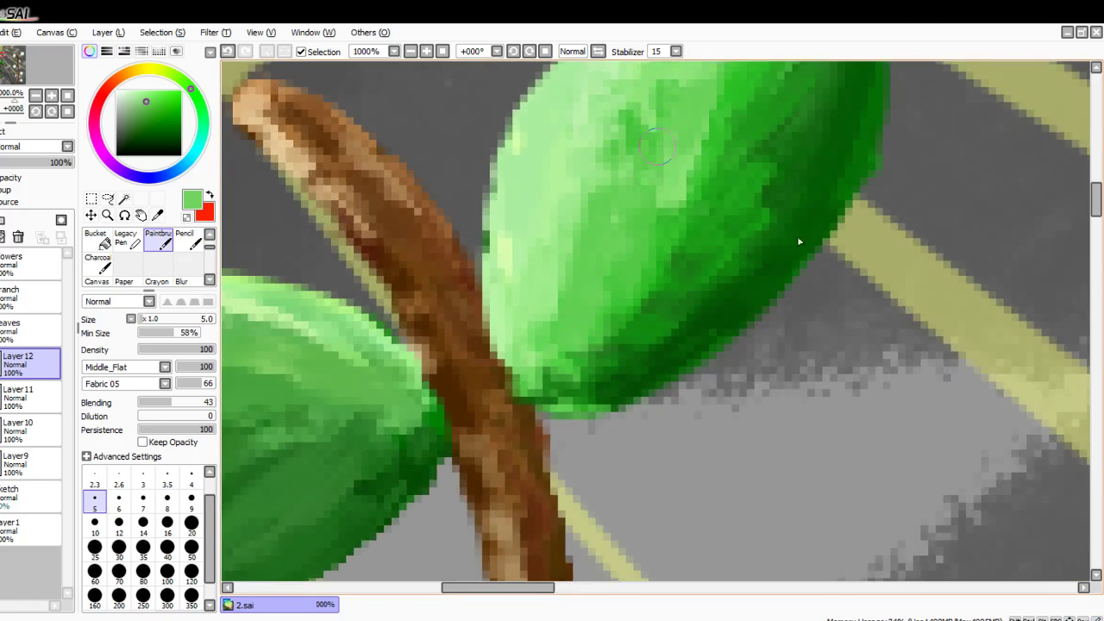
scroll(800, 241, up, 4)
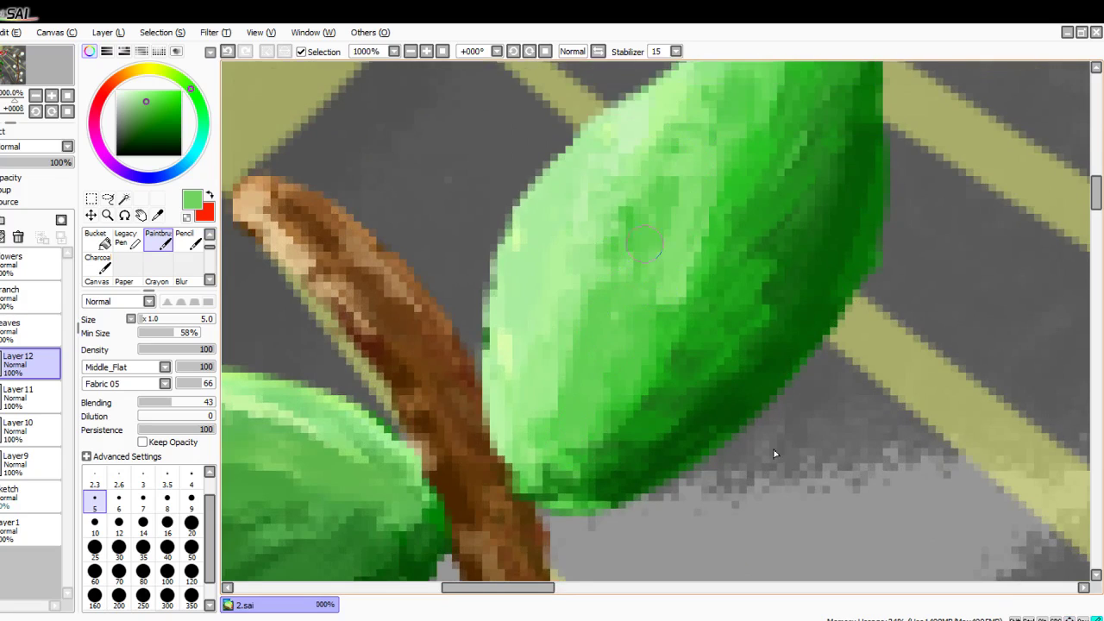
drag(646, 244, 572, 391)
mouse_move(662, 215)
mouse_down()
mouse_move(617, 378)
mouse_move(607, 355)
mouse_move(571, 438)
mouse_up()
drag(616, 399, 735, 156)
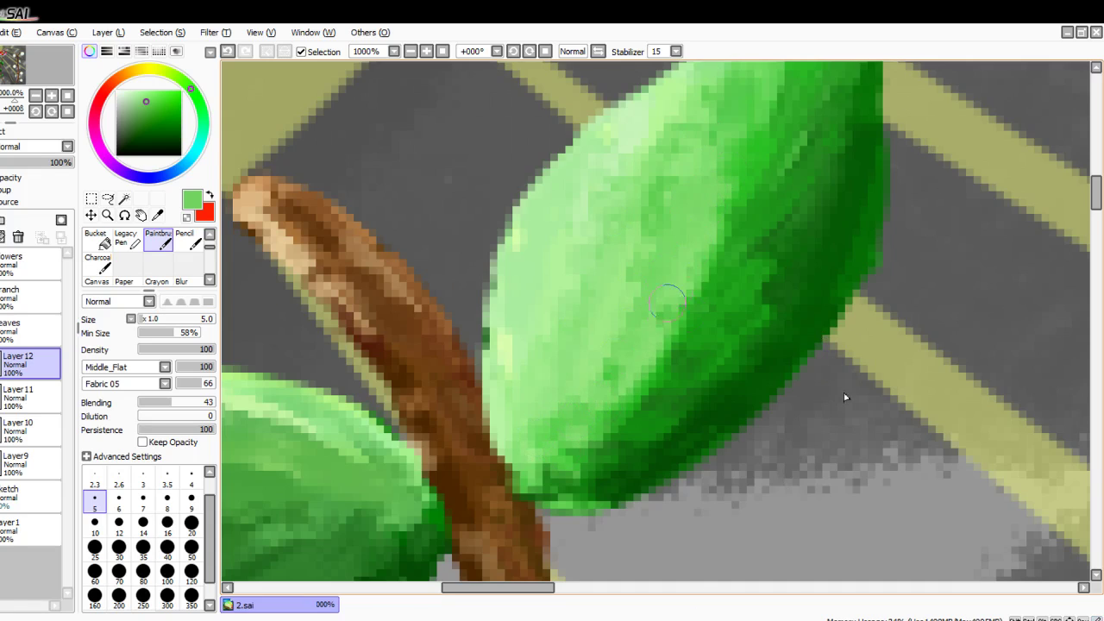
Step: Switch to a more saturated mid green and brush lengthwise strokes from the upright leaf's middle toward its base
scroll(666, 302, up, 2)
drag(703, 228, 595, 442)
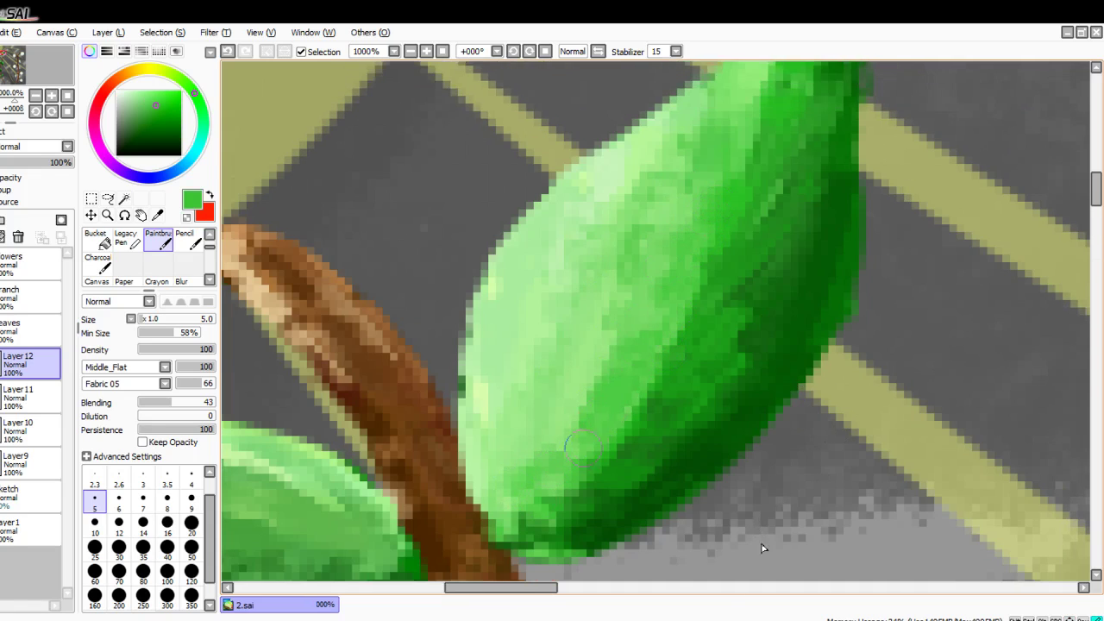
drag(630, 288, 562, 447)
drag(607, 303, 545, 455)
drag(568, 378, 512, 466)
drag(661, 288, 716, 188)
drag(707, 226, 637, 373)
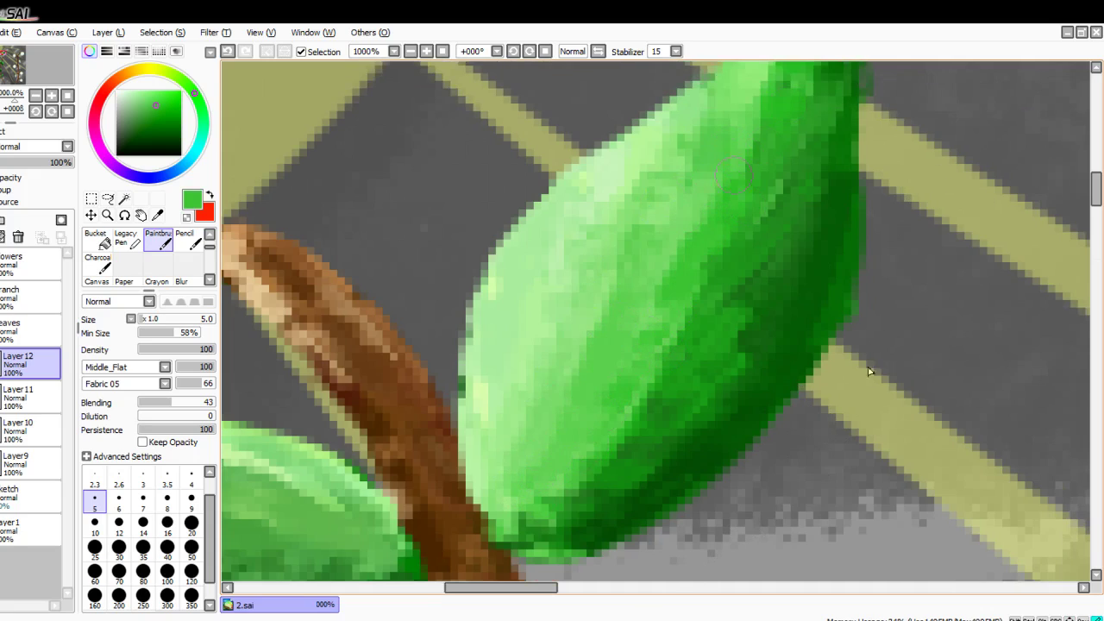
Step: Sample a dark green and brush long strokes down the inner part of the upright leaf's shaded half
key(Up)
key(Up)
drag(723, 304, 749, 235)
mouse_move(699, 380)
mouse_down()
mouse_move(742, 316)
mouse_move(671, 389)
mouse_up()
right_click(777, 303)
drag(796, 267, 675, 431)
drag(776, 345, 614, 552)
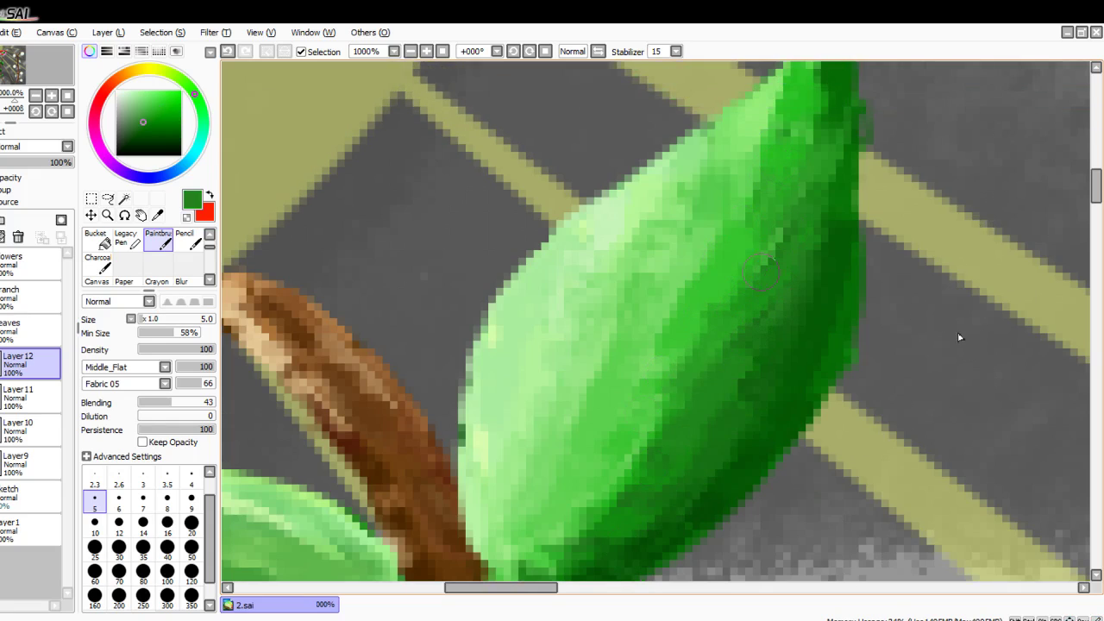
Step: Sample the mid green and blend the edge between the upright leaf's middle and its dark shading
right_click(713, 309)
drag(726, 323, 595, 536)
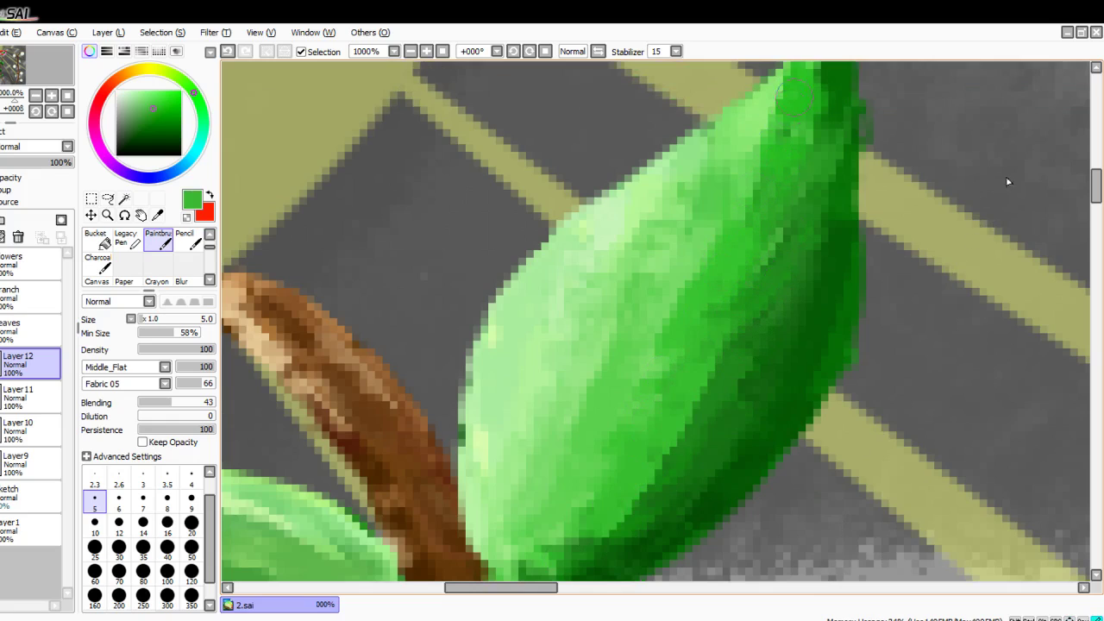
drag(723, 370, 614, 544)
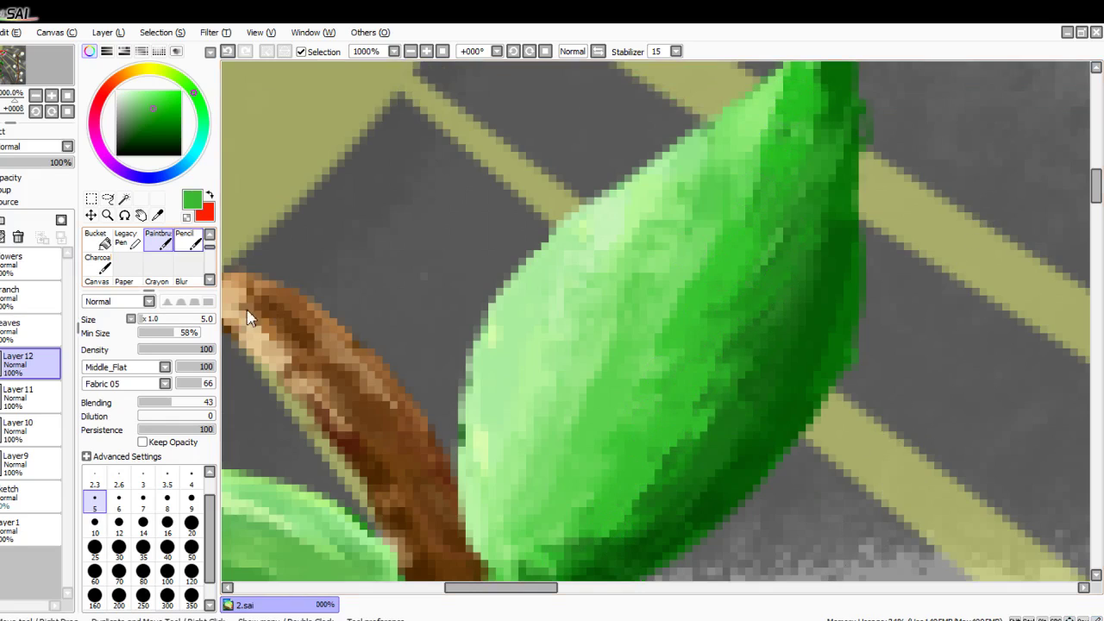
scroll(189, 240, up, 2)
scroll(189, 240, down, 5)
scroll(189, 239, up, 1)
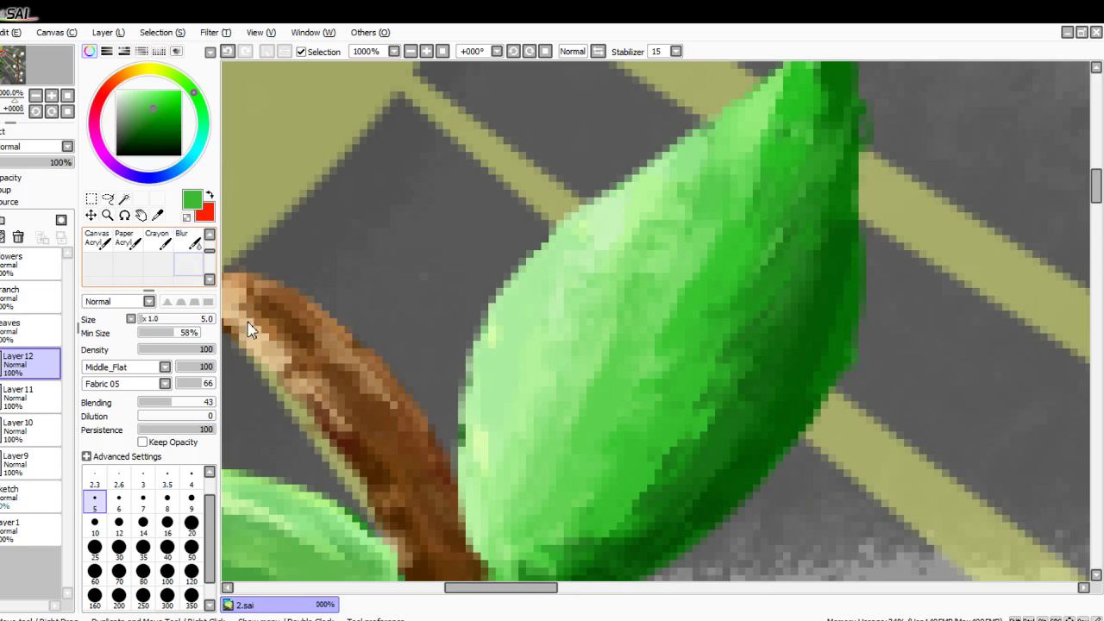
click(189, 240)
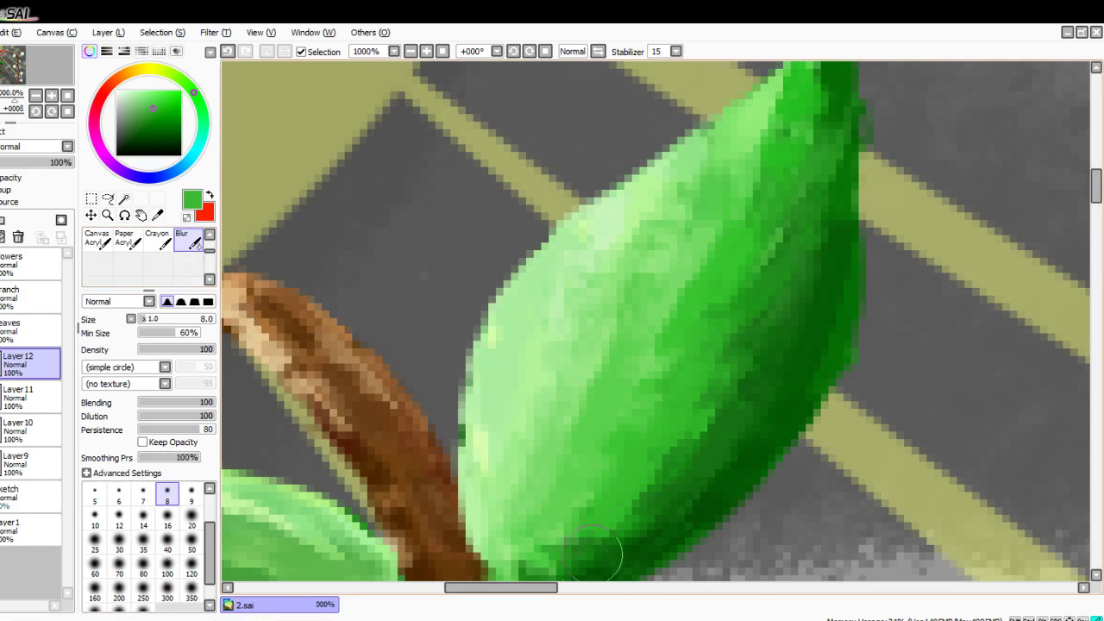
scroll(861, 387, down, 5)
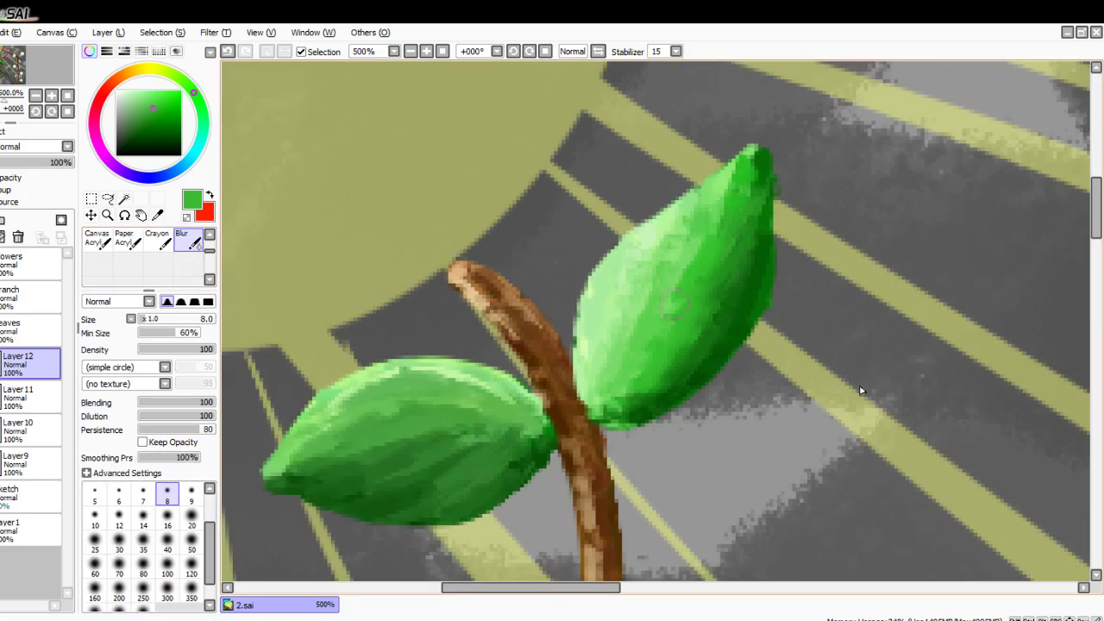
scroll(762, 519, down, 1)
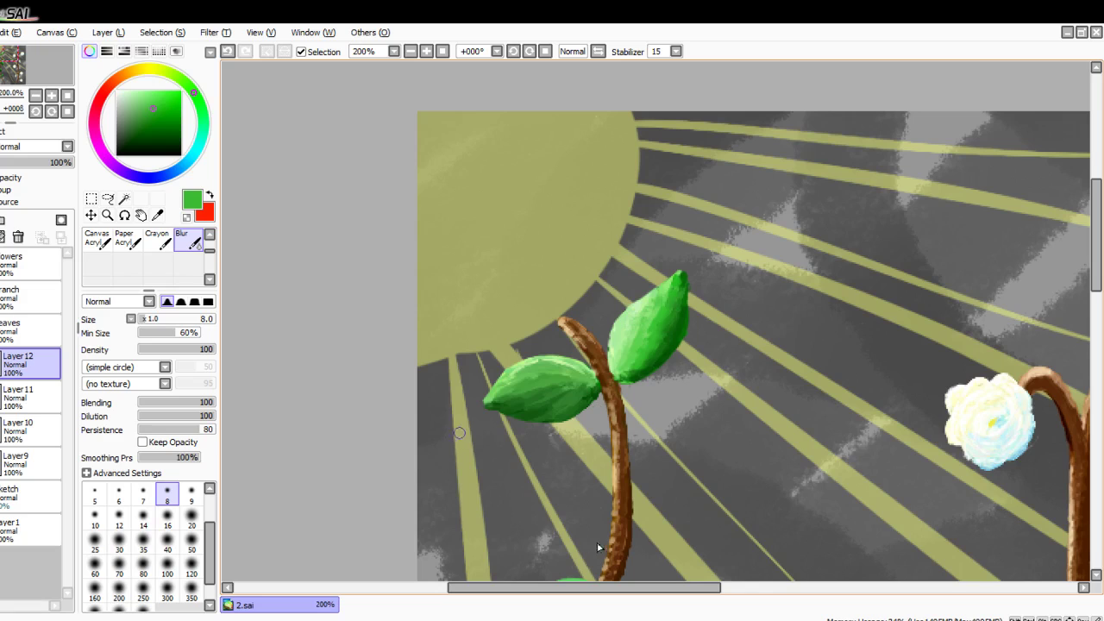
Step: Sample a muted green from the left leaf and paint it over the upright leaf's middle with the Paintbrush
scroll(690, 474, up, 3)
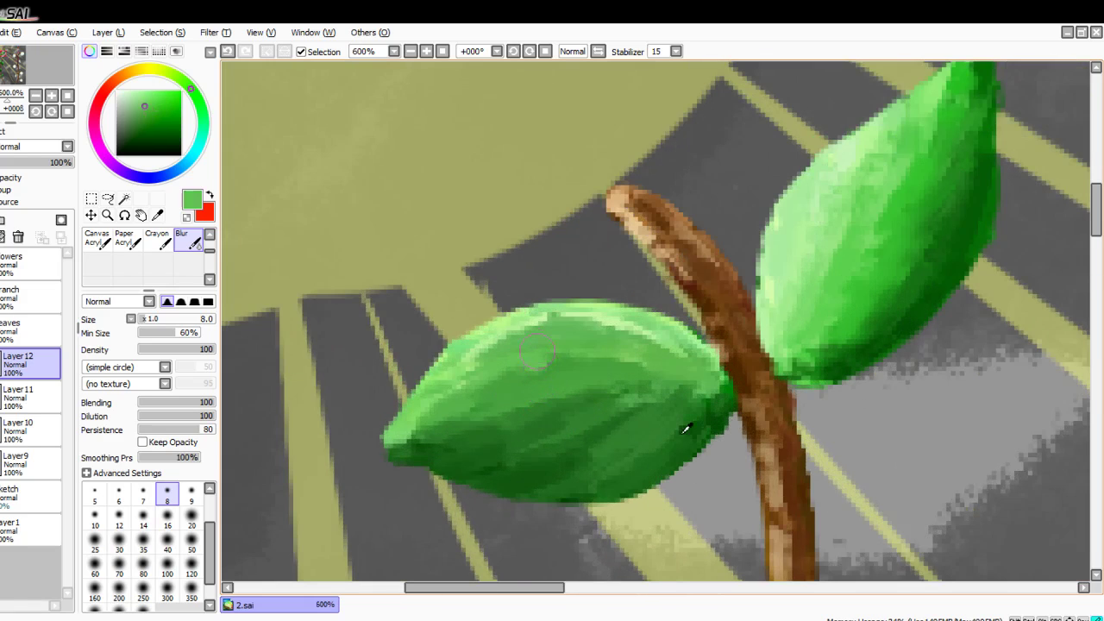
scroll(159, 243, up, 2)
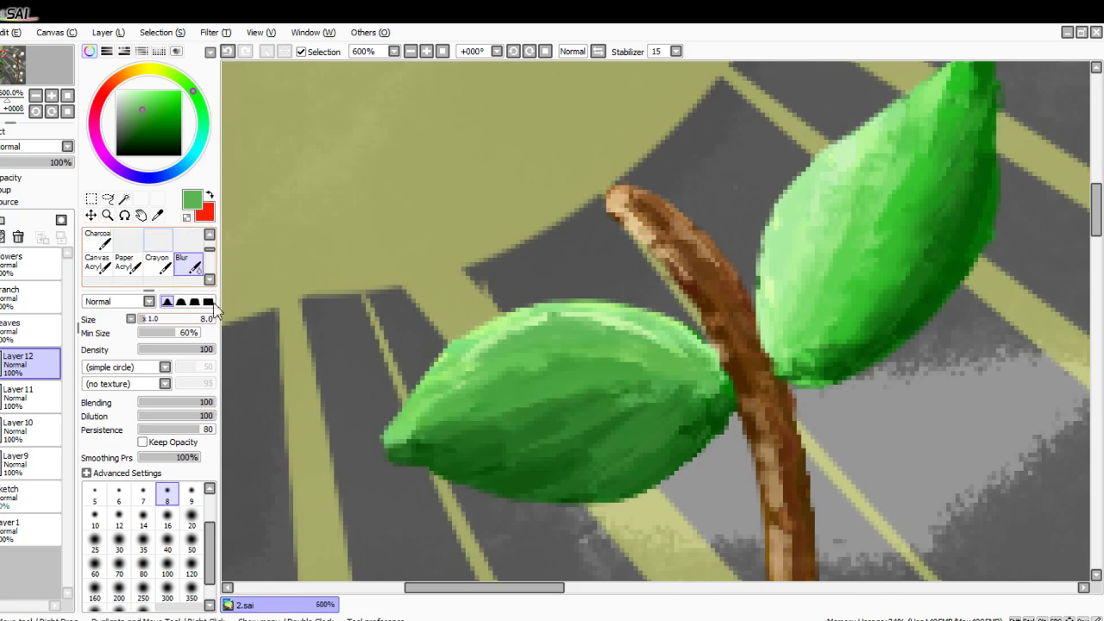
click(158, 241)
scroll(873, 193, up, 1)
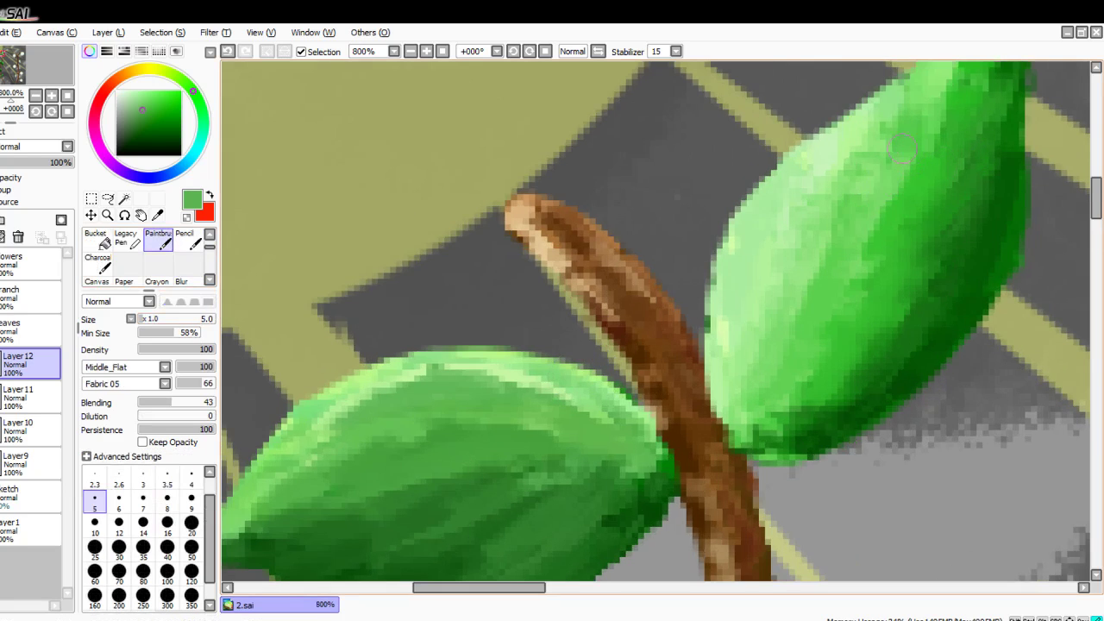
mouse_move(770, 404)
mouse_down()
mouse_move(810, 279)
mouse_move(883, 166)
mouse_move(865, 251)
mouse_move(870, 242)
mouse_move(810, 238)
mouse_move(765, 312)
mouse_up()
drag(750, 367, 829, 222)
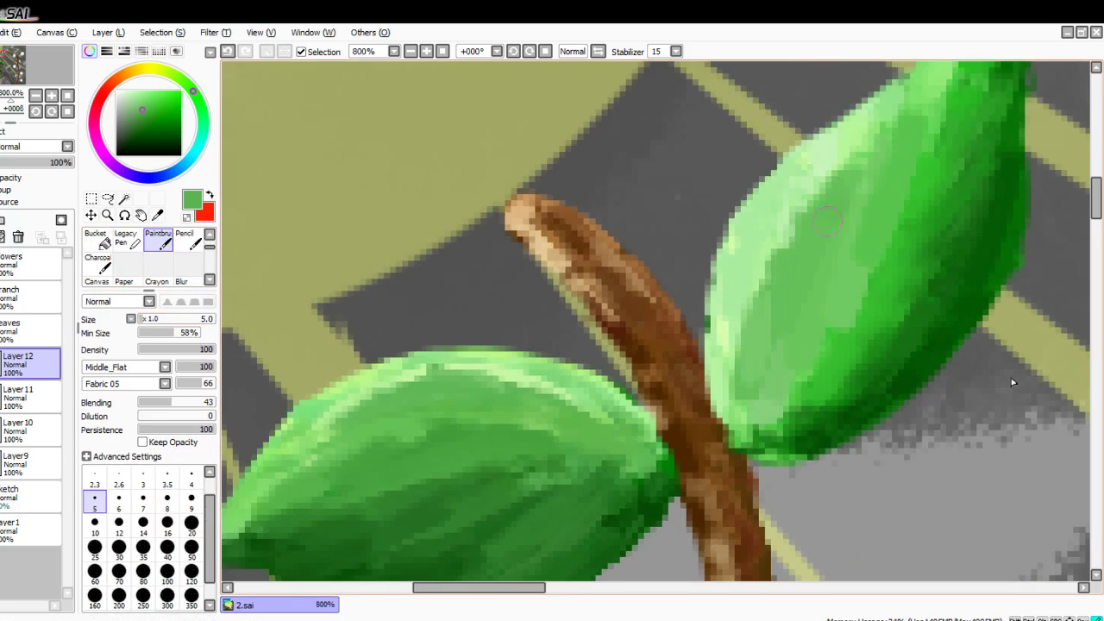
mouse_move(924, 132)
mouse_down()
mouse_move(873, 146)
mouse_move(782, 215)
mouse_move(750, 370)
mouse_move(791, 264)
mouse_move(807, 318)
mouse_move(753, 325)
mouse_move(761, 387)
mouse_move(817, 276)
mouse_move(861, 245)
mouse_move(896, 147)
mouse_move(944, 137)
mouse_move(828, 369)
mouse_up()
drag(882, 269, 783, 412)
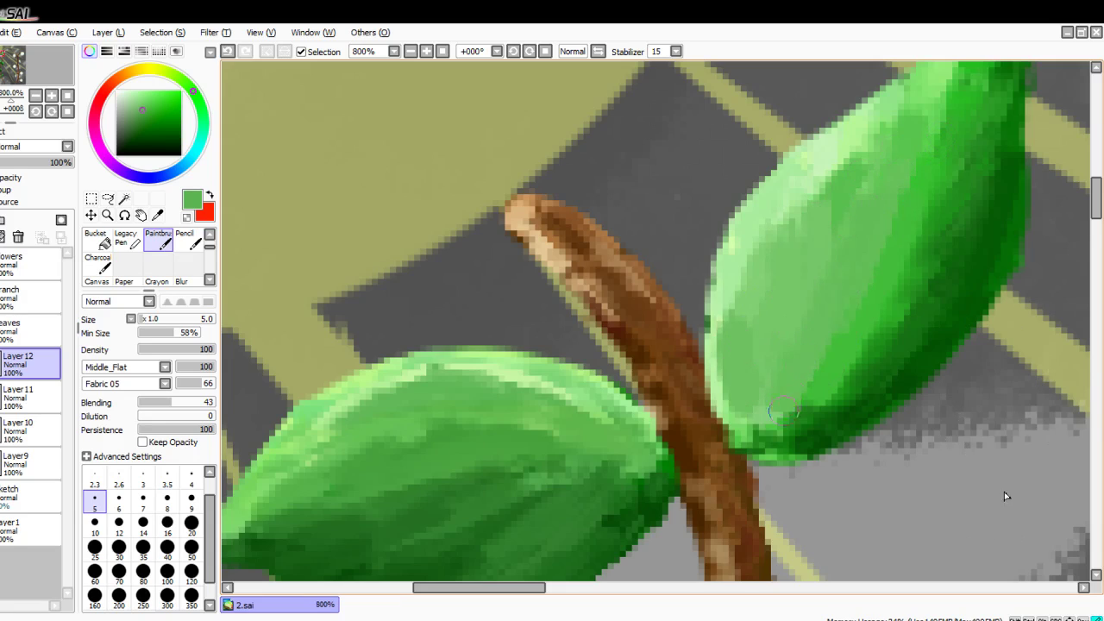
mouse_move(869, 275)
mouse_down()
mouse_move(810, 384)
mouse_move(903, 288)
mouse_move(927, 187)
mouse_move(850, 301)
mouse_move(813, 292)
mouse_move(820, 272)
mouse_move(800, 285)
mouse_move(790, 274)
mouse_move(793, 303)
mouse_move(811, 265)
mouse_move(788, 289)
mouse_up()
Step: Sample pale and mid greens from the upright leaf and blend the highlight into its middle and lower base
scroll(930, 192, up, 3)
right_click(813, 267)
right_click(829, 226)
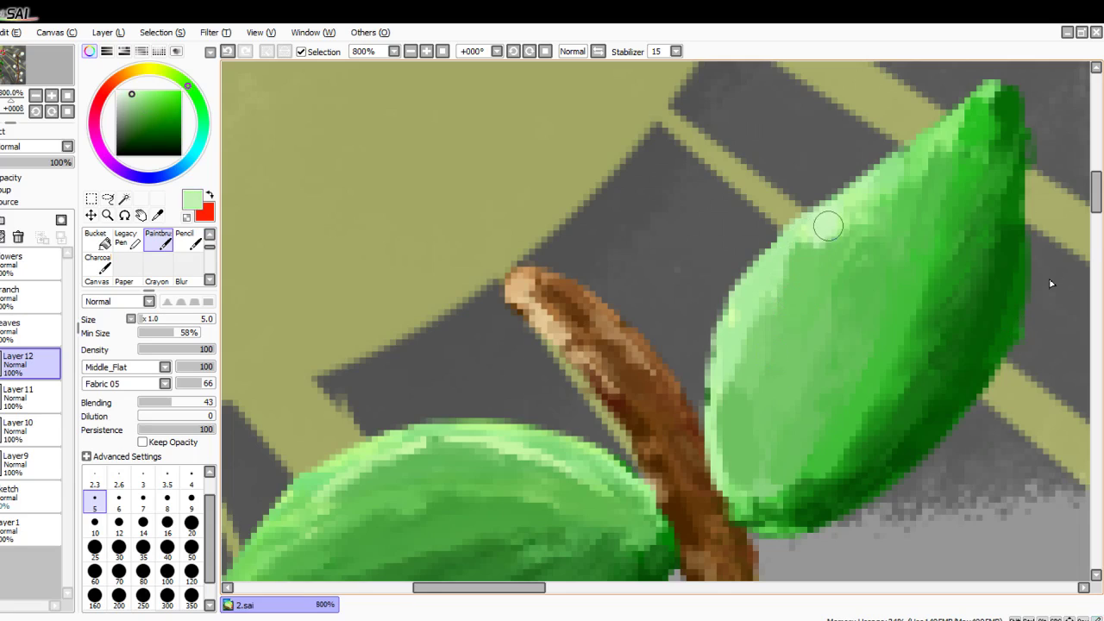
mouse_move(822, 249)
mouse_down()
mouse_move(805, 296)
mouse_move(757, 346)
mouse_move(739, 400)
mouse_move(786, 337)
mouse_move(830, 248)
mouse_move(721, 419)
mouse_move(757, 479)
mouse_move(828, 345)
mouse_up()
alt+click(856, 339)
mouse_move(822, 402)
mouse_down()
mouse_move(788, 342)
mouse_move(748, 461)
mouse_up()
Step: Sample a dark green and brush lengthwise shading strokes through the upright leaf's shaded half and toward its base
alt+click(974, 278)
drag(914, 356, 995, 214)
mouse_move(867, 392)
mouse_down()
mouse_move(940, 249)
mouse_move(987, 114)
mouse_up()
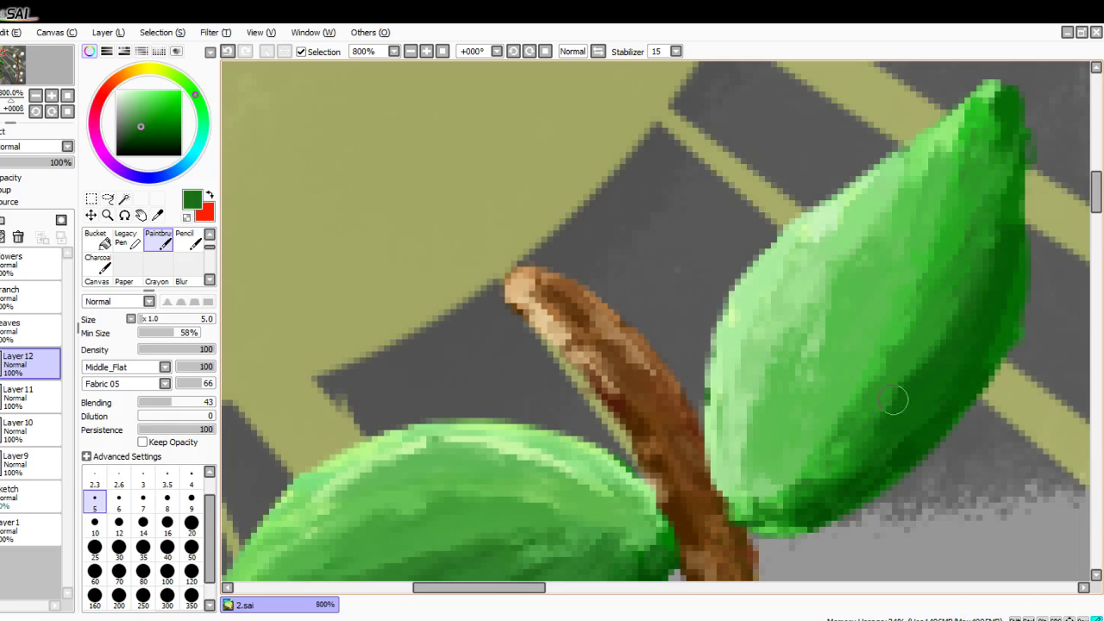
mouse_move(874, 425)
mouse_down()
mouse_move(783, 464)
mouse_move(759, 496)
mouse_up()
drag(923, 376, 819, 448)
mouse_move(934, 336)
mouse_down()
mouse_move(933, 283)
mouse_move(880, 313)
mouse_move(845, 409)
mouse_move(794, 446)
mouse_up()
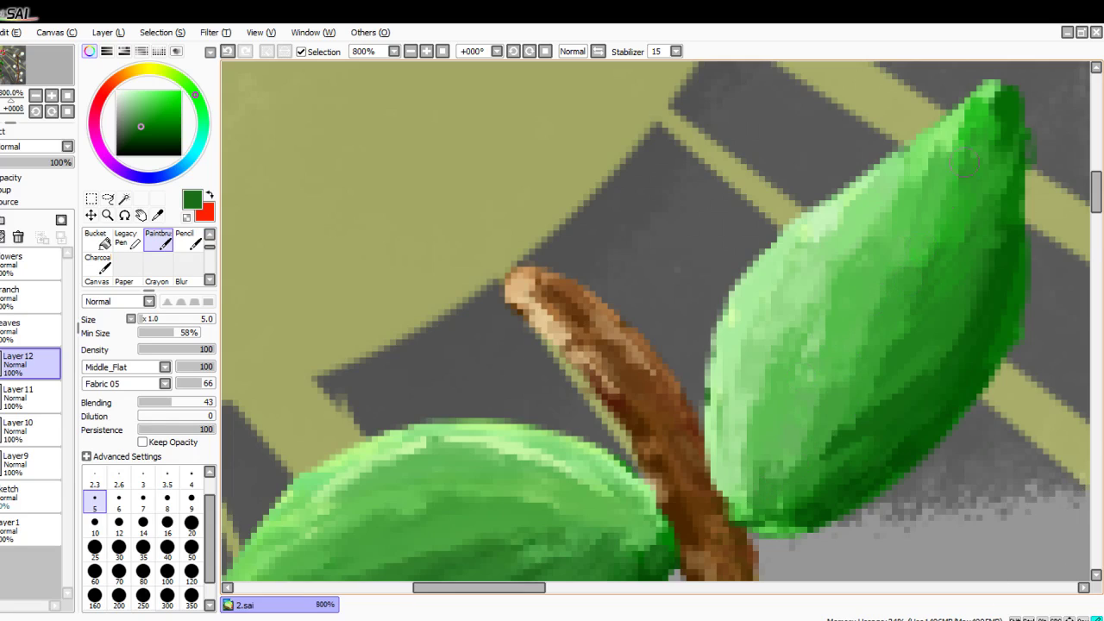
mouse_move(923, 242)
mouse_down()
mouse_move(976, 187)
mouse_move(898, 355)
mouse_move(802, 484)
mouse_move(799, 426)
mouse_move(793, 473)
mouse_move(841, 433)
mouse_move(870, 382)
mouse_up()
drag(918, 345, 880, 409)
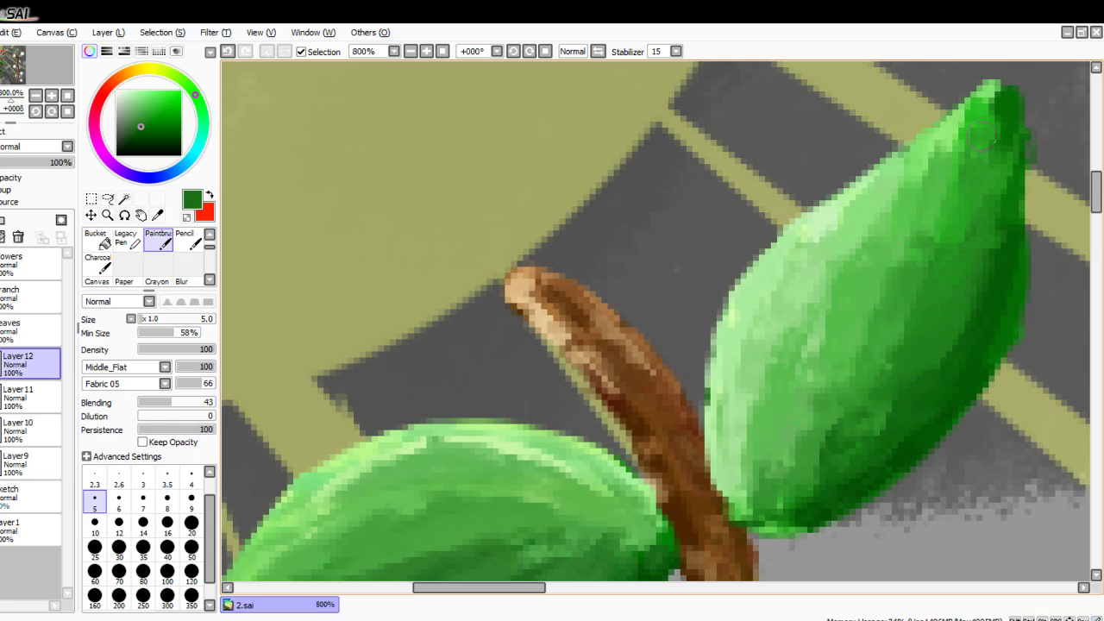
Step: Undo a stroke drawn down from the upright leaf's tip, and brush a deeper green along its shaded outer side
mouse_move(1004, 112)
mouse_down()
mouse_move(981, 205)
mouse_move(1008, 256)
mouse_move(985, 266)
mouse_up()
key(ctrl+z)
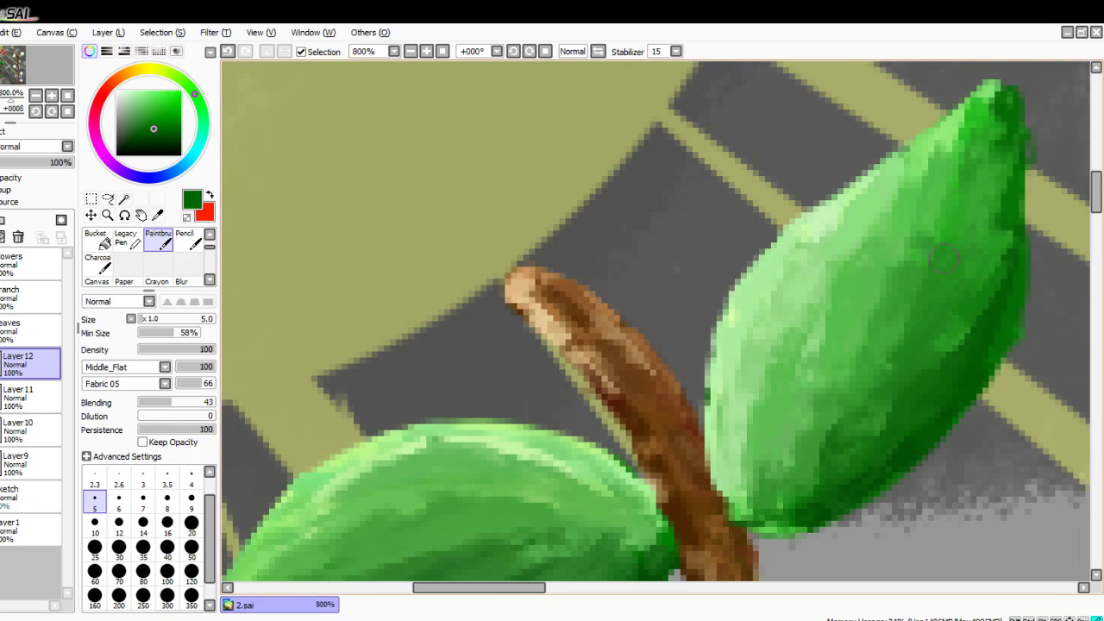
mouse_move(1006, 207)
mouse_down()
mouse_move(970, 225)
mouse_move(926, 309)
mouse_move(994, 268)
mouse_move(969, 319)
mouse_move(840, 456)
mouse_up()
scroll(733, 497, down, 7)
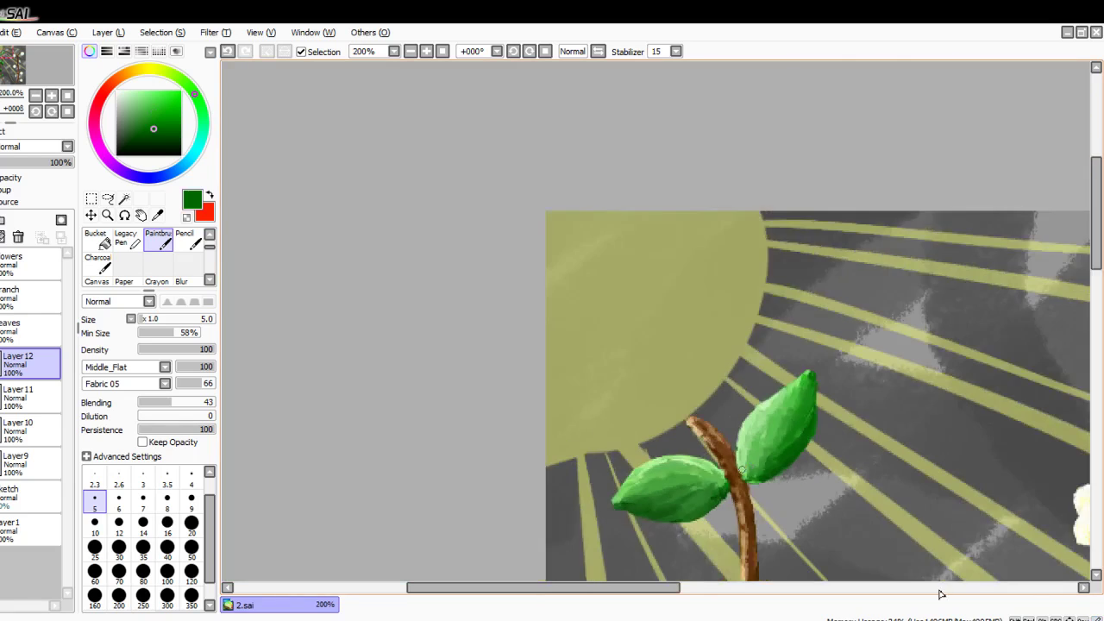
Step: Choose a light green, sample a mid green from the upright leaf, and paint lengthwise strokes over its middle and lighter half
scroll(749, 476, up, 7)
scroll(703, 382, up, 1)
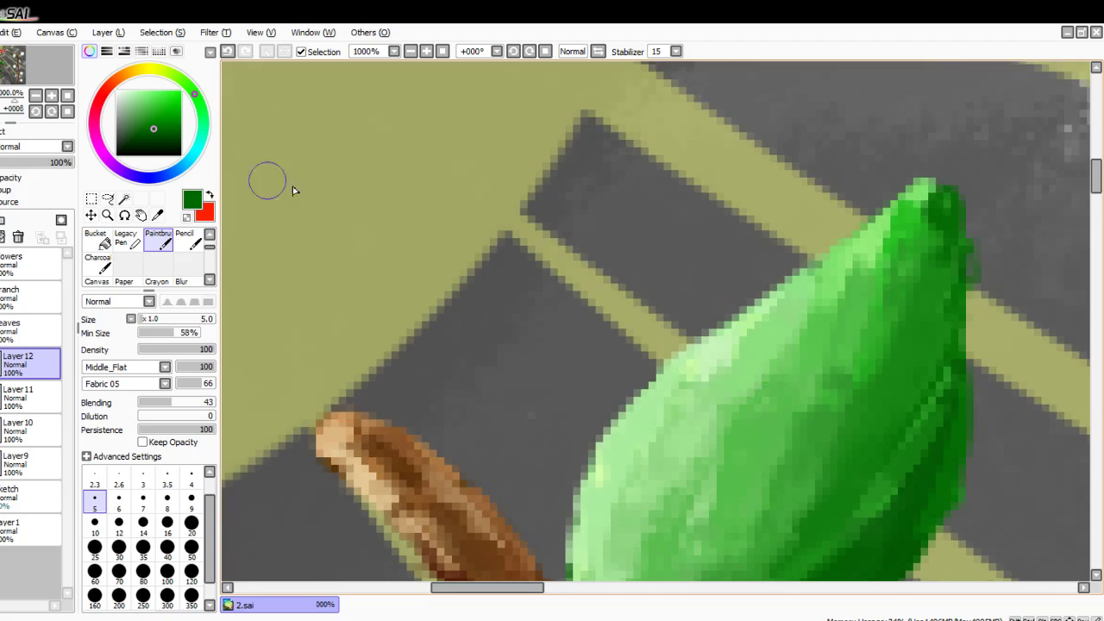
click(148, 97)
scroll(1041, 413, down, 3)
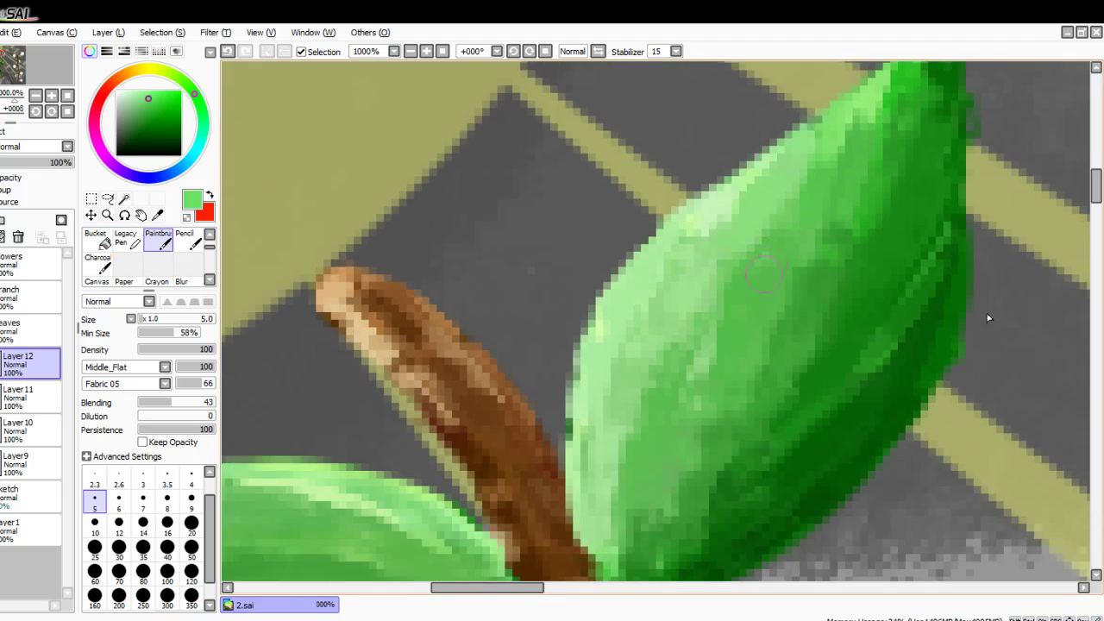
drag(722, 271, 699, 388)
right_click(729, 290)
mouse_move(731, 294)
mouse_down()
mouse_move(747, 226)
mouse_move(686, 431)
mouse_move(712, 380)
mouse_up()
drag(694, 418, 721, 281)
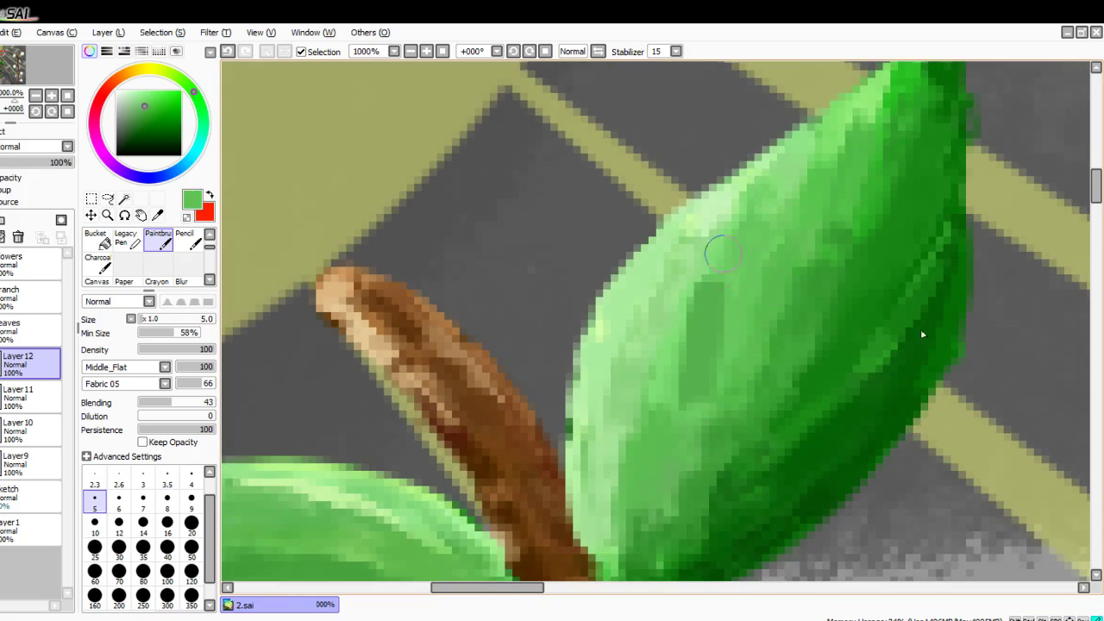
drag(649, 427, 691, 286)
mouse_move(712, 441)
mouse_down()
mouse_move(776, 199)
mouse_move(795, 274)
mouse_up()
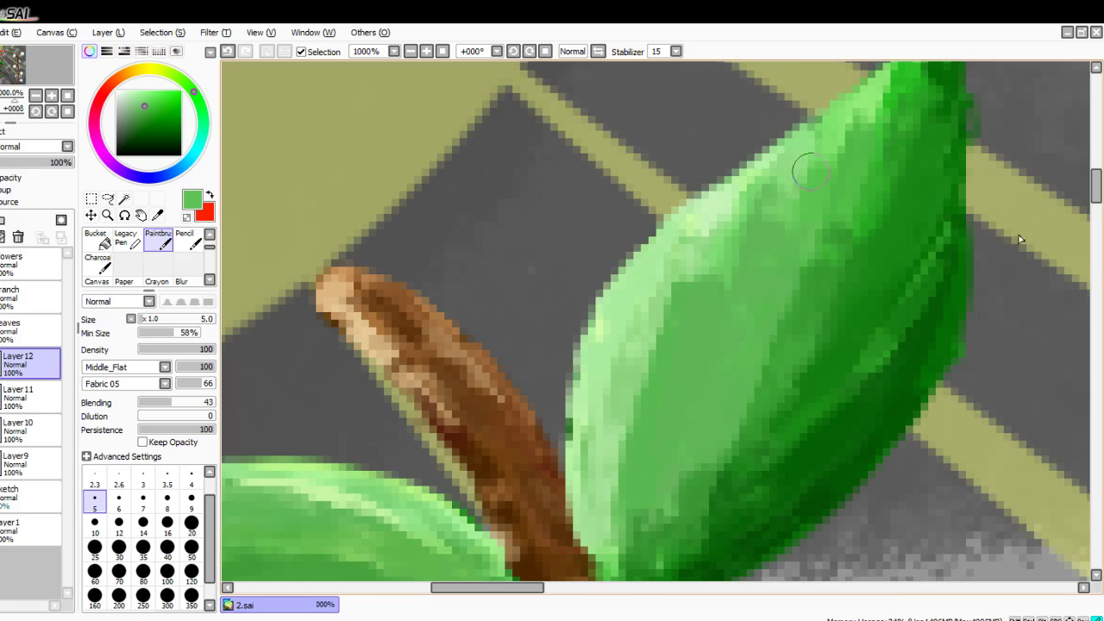
mouse_move(793, 169)
mouse_down()
mouse_move(713, 290)
mouse_move(743, 228)
mouse_up()
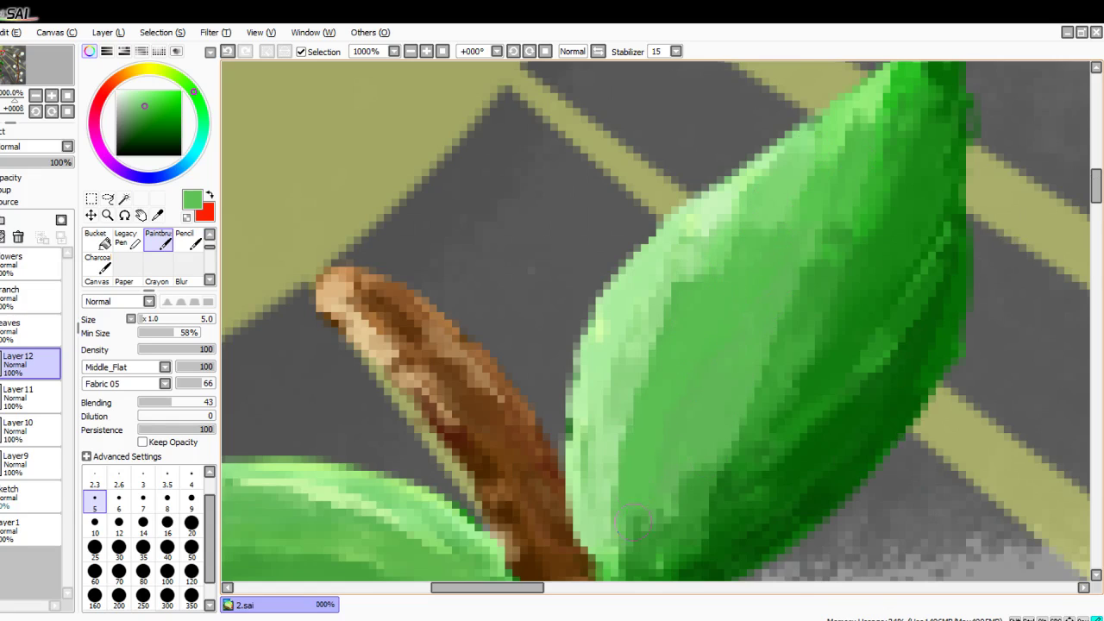
Step: Blend light green strokes along the upright leaf's pale side and across its middle, softening the transition into the shaded half
drag(614, 480, 680, 264)
drag(624, 403, 668, 267)
mouse_move(613, 485)
mouse_down()
mouse_move(597, 383)
mouse_move(607, 504)
mouse_move(638, 360)
mouse_move(681, 259)
mouse_move(765, 228)
mouse_move(842, 162)
mouse_up()
drag(787, 273, 628, 552)
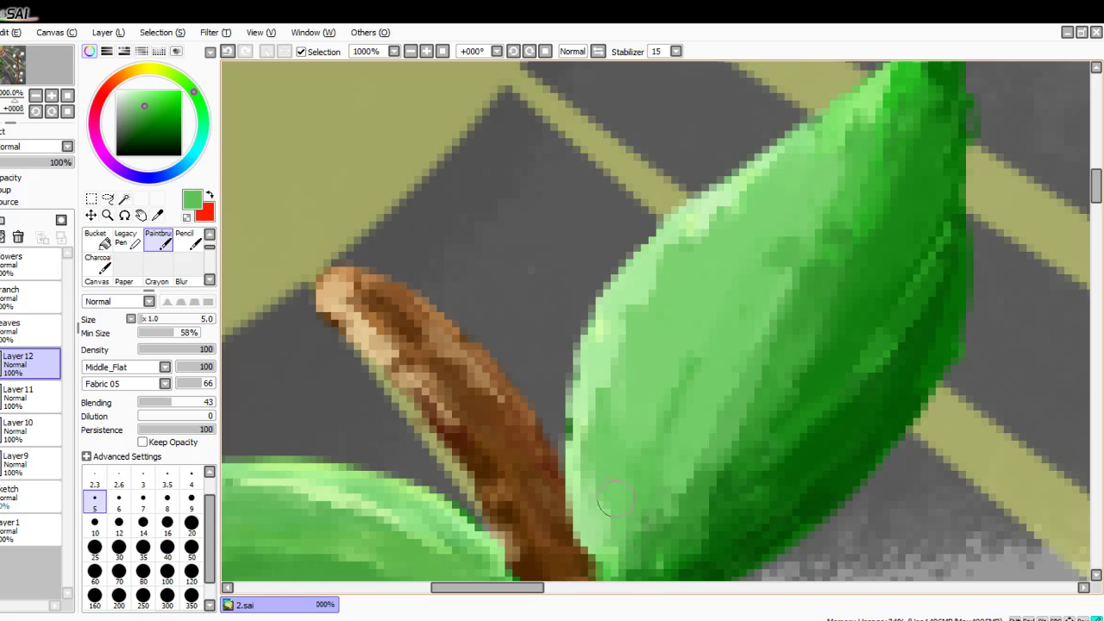
drag(718, 438, 792, 284)
drag(821, 250, 764, 380)
mouse_move(769, 300)
mouse_down()
mouse_move(816, 169)
mouse_move(647, 528)
mouse_up()
drag(705, 492, 826, 263)
drag(747, 425, 703, 500)
drag(788, 290, 766, 333)
Step: Sample a dark green from the upright leaf's shaded half and brush mid-tone shading through its middle and up toward the tip
alt+click(884, 242)
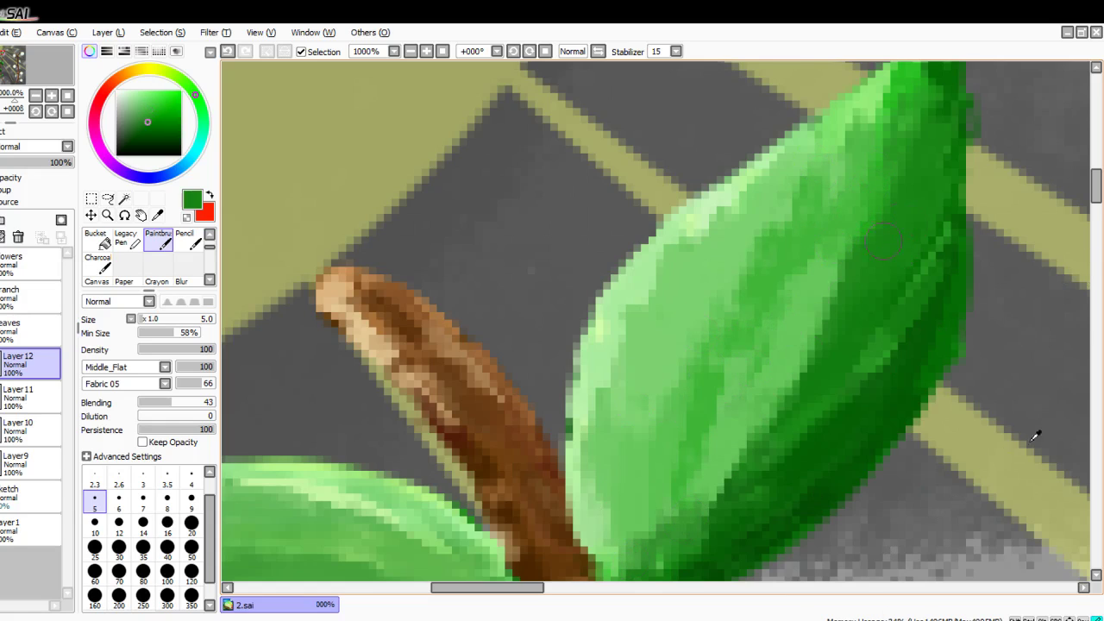
mouse_move(828, 351)
mouse_down()
mouse_move(820, 224)
mouse_move(801, 365)
mouse_move(716, 483)
mouse_move(630, 549)
mouse_up()
mouse_move(766, 337)
mouse_down()
mouse_move(815, 207)
mouse_move(826, 231)
mouse_move(745, 394)
mouse_up()
drag(830, 235, 729, 469)
drag(759, 290, 691, 483)
drag(725, 298, 688, 483)
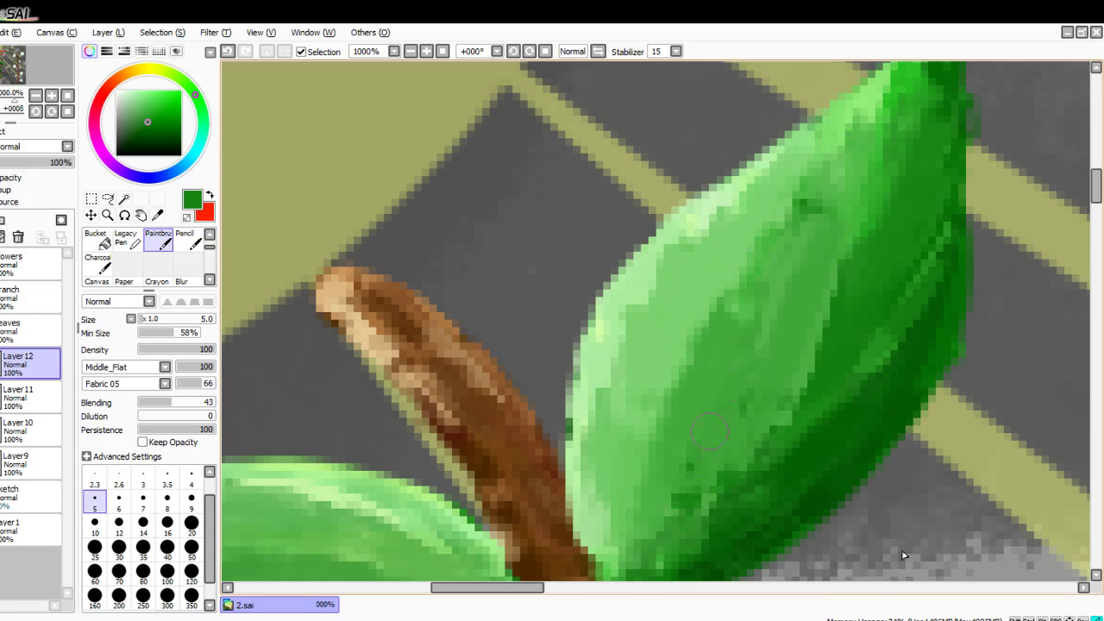
drag(824, 172, 772, 337)
mouse_move(884, 97)
mouse_down()
mouse_move(823, 198)
mouse_move(849, 108)
mouse_move(794, 291)
mouse_up()
Step: Sample a mid green from the upright leaf's middle and blend it lengthwise over the shaded half
right_click(789, 245)
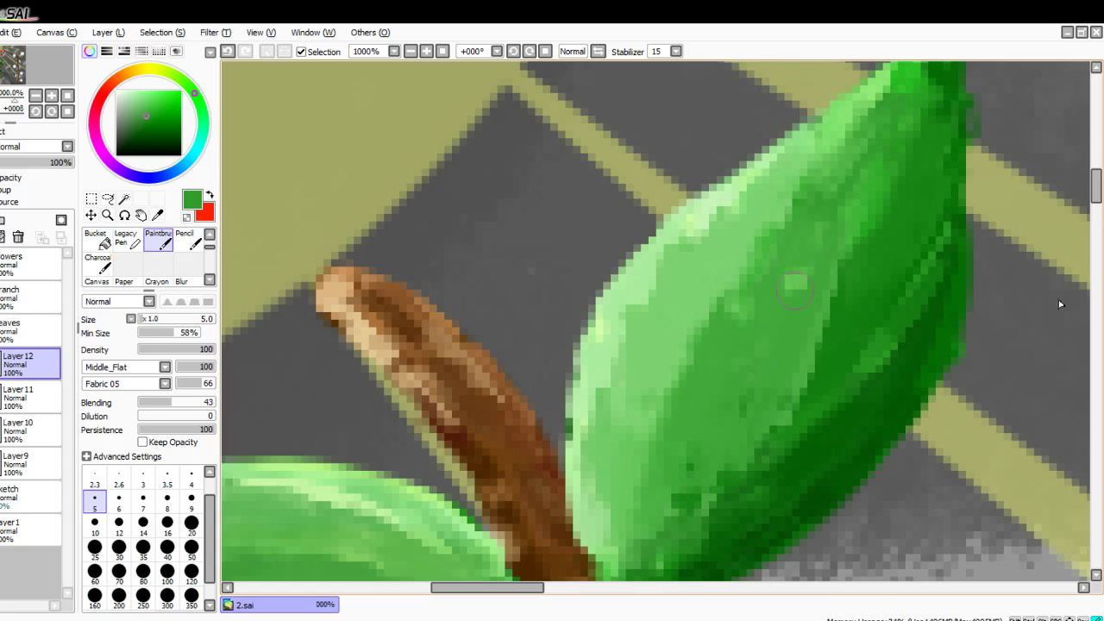
mouse_move(878, 190)
mouse_down()
mouse_move(799, 376)
mouse_move(729, 493)
mouse_up()
drag(846, 414, 718, 521)
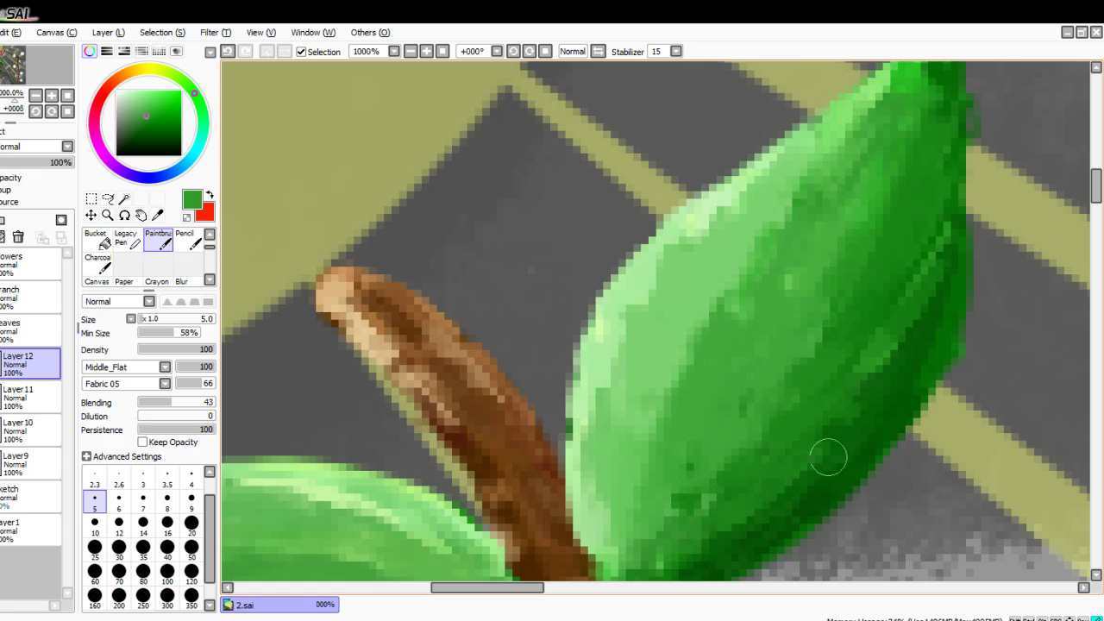
drag(923, 302, 827, 399)
drag(899, 267, 878, 325)
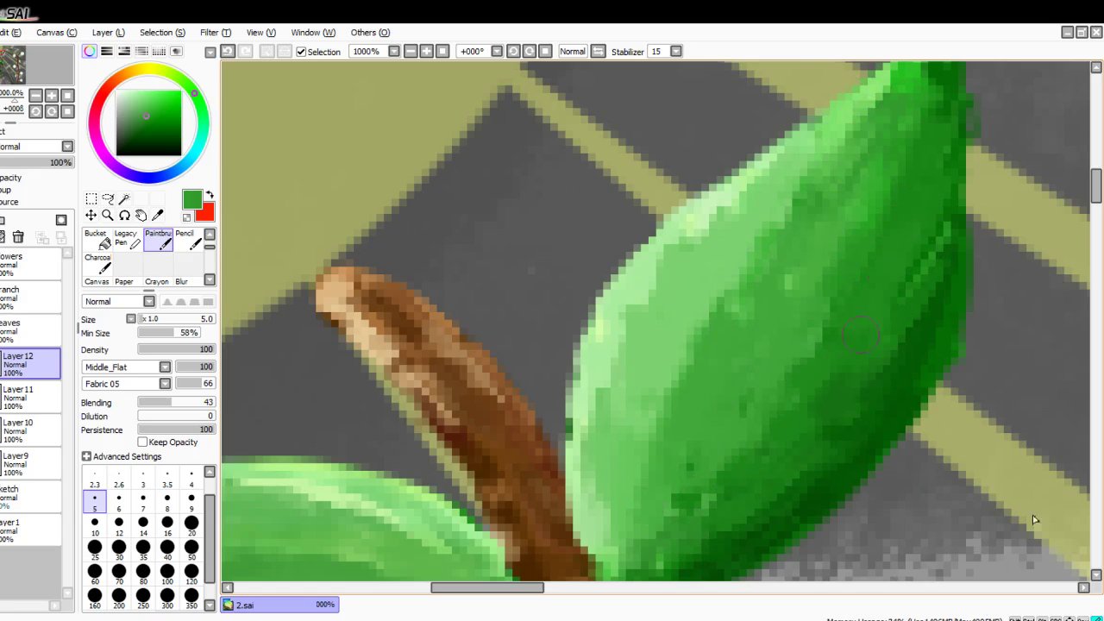
Step: Sample a deep green from the upright leaf's lower shadow and brush darker strokes along its shaded outer side toward the tip
right_click(872, 412)
drag(880, 391, 813, 429)
drag(930, 291, 856, 369)
drag(919, 248, 886, 309)
mouse_move(917, 203)
mouse_down()
mouse_move(899, 280)
mouse_move(952, 207)
mouse_move(978, 126)
mouse_move(888, 417)
mouse_up()
scroll(920, 237, down, 2)
scroll(929, 248, up, 3)
scroll(888, 417, down, 4)
scroll(927, 310, up, 2)
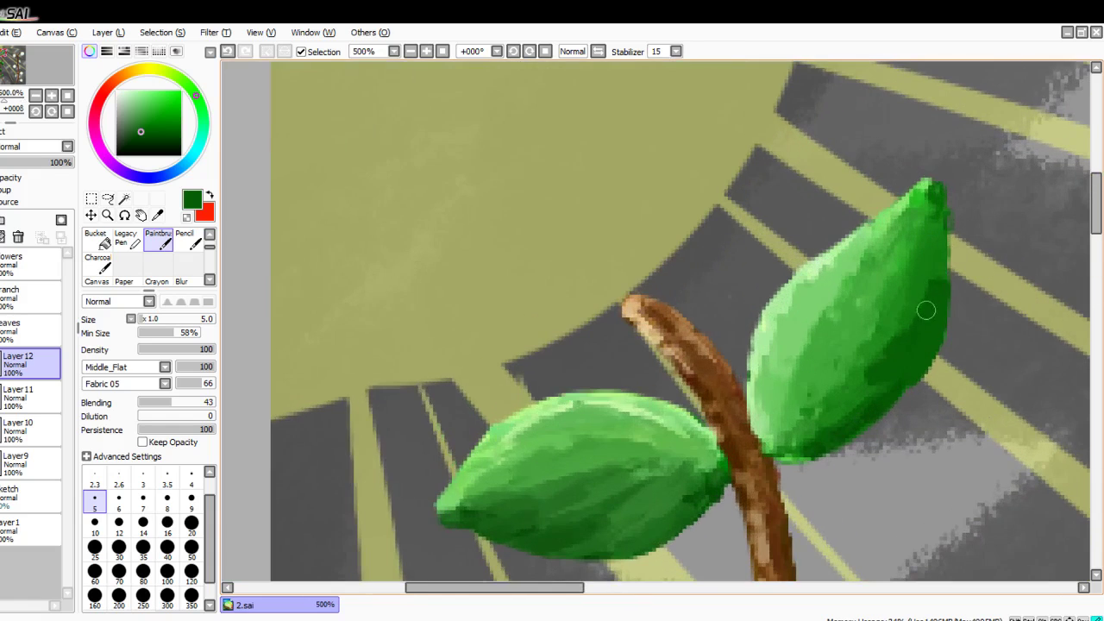
mouse_move(927, 285)
mouse_down()
mouse_move(934, 207)
mouse_move(895, 303)
mouse_move(871, 318)
mouse_move(835, 393)
mouse_move(845, 406)
mouse_move(958, 258)
mouse_up()
scroll(820, 420, up, 2)
drag(897, 291, 960, 200)
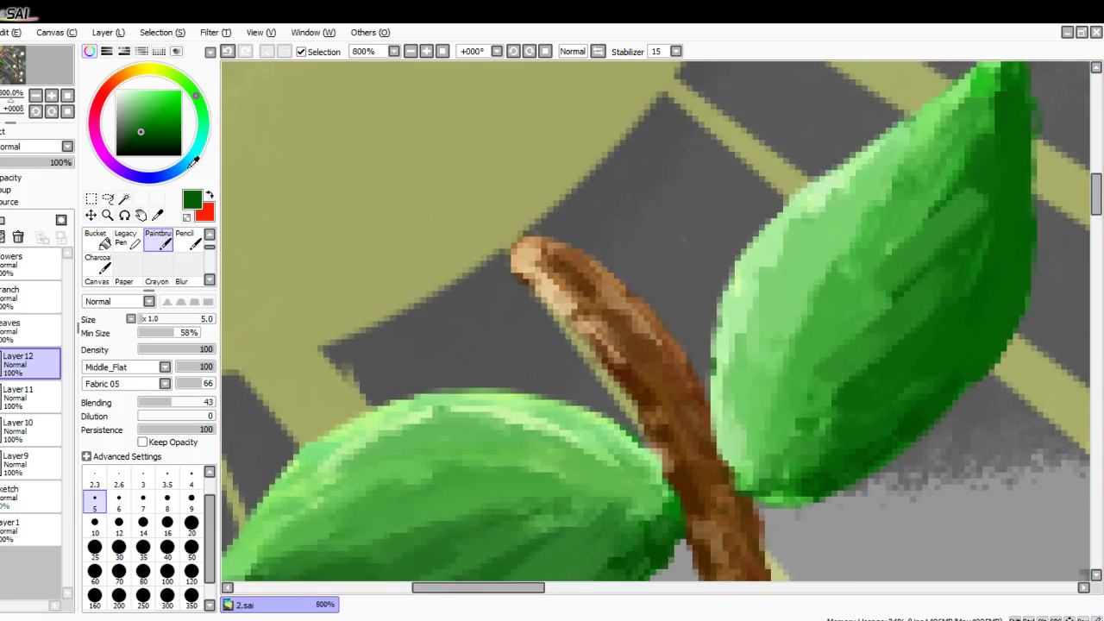
Step: Choose a brighter mid green and brush lengthwise streaks over the upright leaf's shaded half, from near the tip downward
click(150, 107)
mouse_move(873, 296)
mouse_down()
mouse_move(916, 261)
mouse_move(956, 251)
mouse_move(987, 145)
mouse_move(968, 183)
mouse_up()
drag(965, 263, 883, 363)
drag(932, 323, 876, 377)
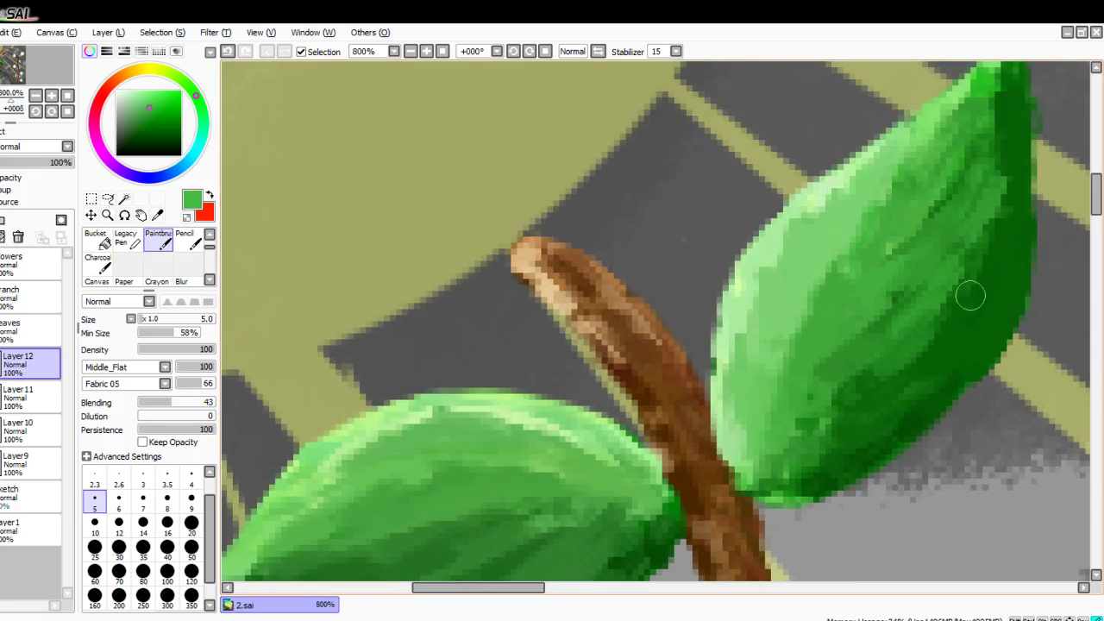
mouse_move(951, 339)
mouse_down()
mouse_move(872, 393)
mouse_move(870, 434)
mouse_move(974, 320)
mouse_move(1016, 154)
mouse_move(987, 336)
mouse_up()
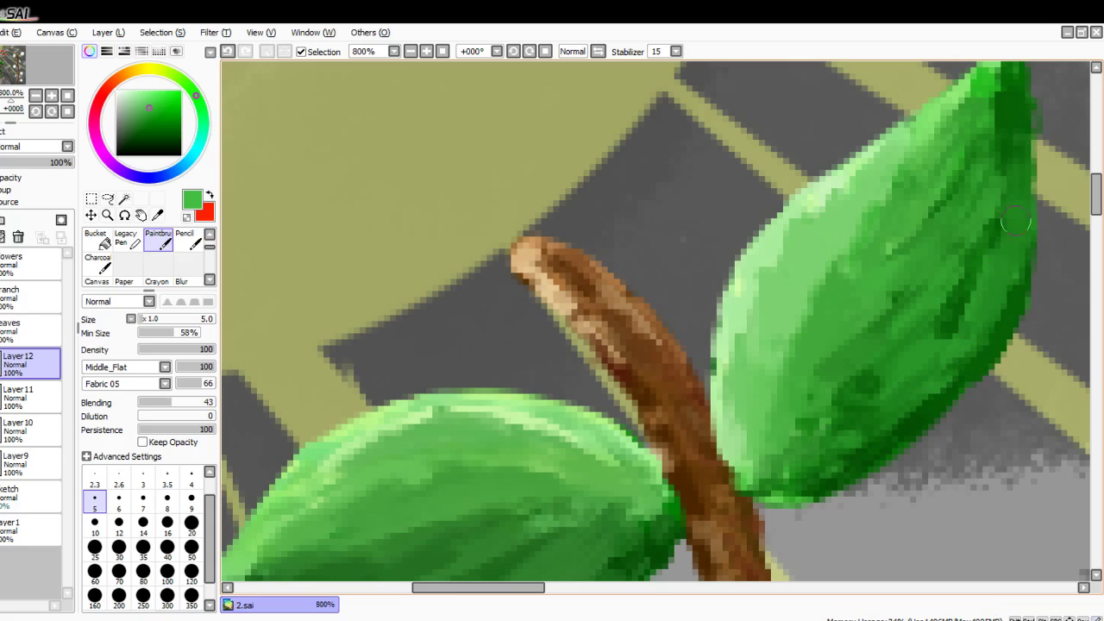
drag(1003, 134, 925, 309)
drag(974, 264, 928, 334)
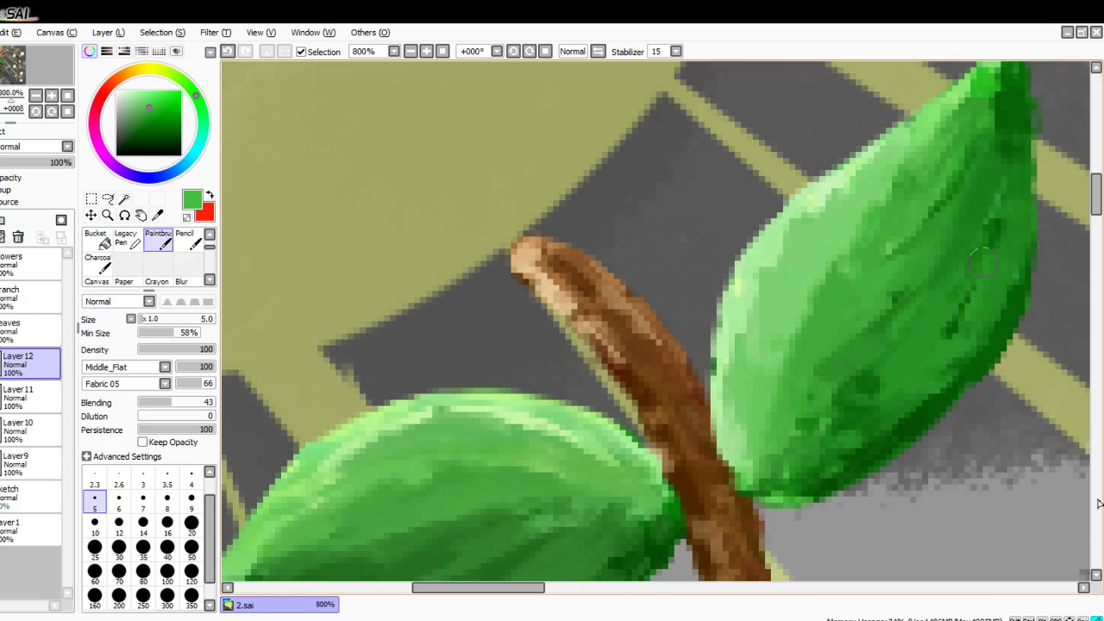
Step: Blend the same mid green through the upright leaf's center, down to its base and along the lower shaded edge
mouse_move(925, 274)
mouse_down()
mouse_move(889, 250)
mouse_move(983, 211)
mouse_move(847, 394)
mouse_move(862, 388)
mouse_move(820, 354)
mouse_move(767, 459)
mouse_up()
drag(873, 415, 822, 409)
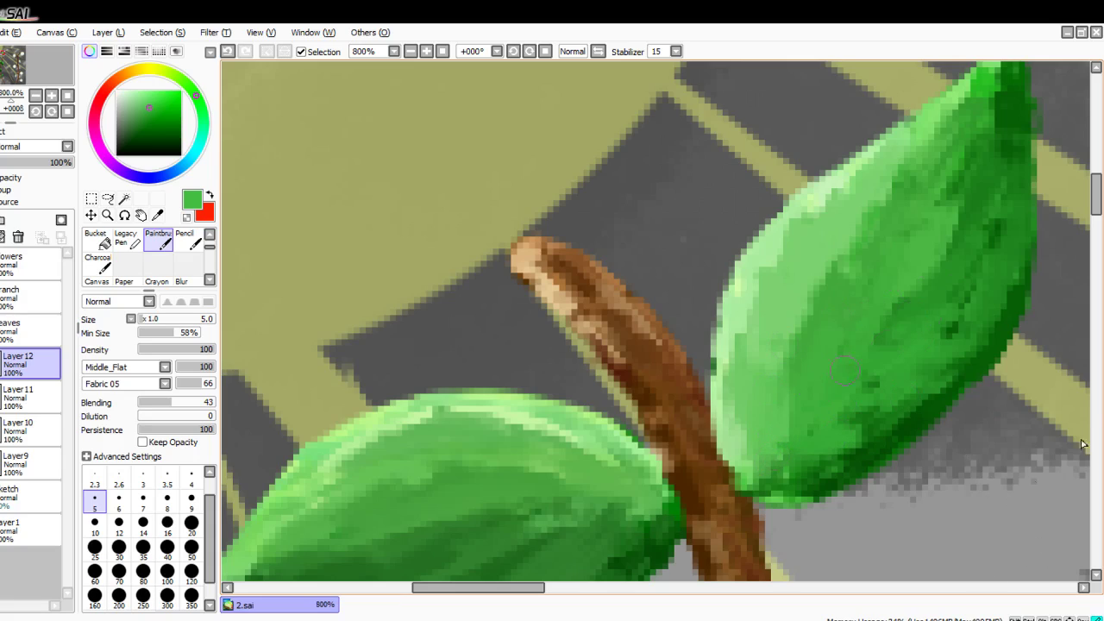
drag(845, 371, 971, 207)
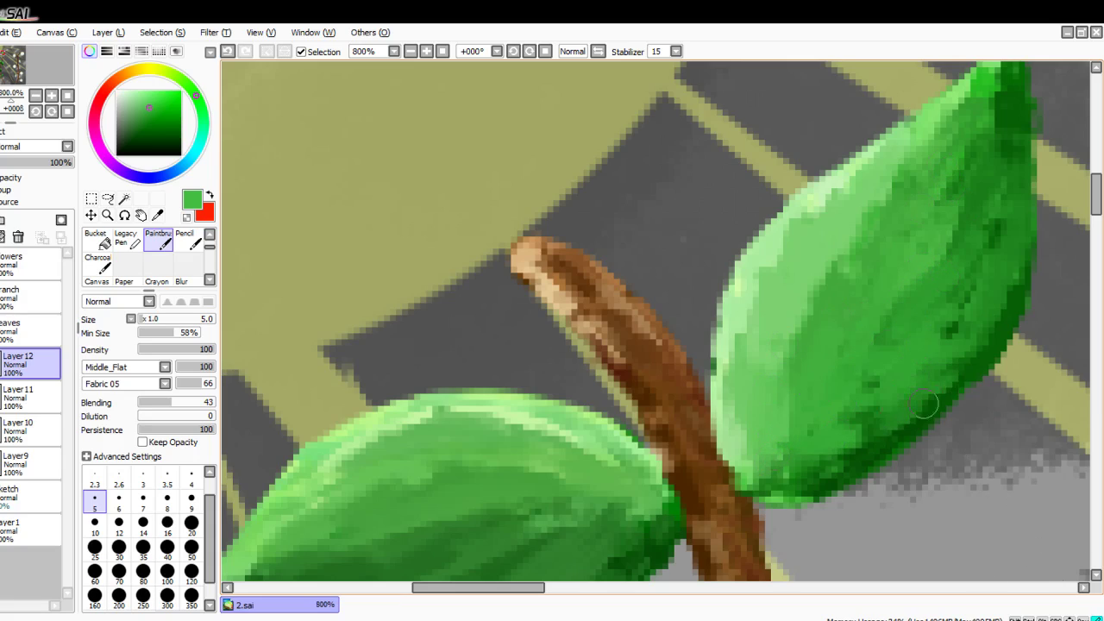
drag(847, 460, 899, 420)
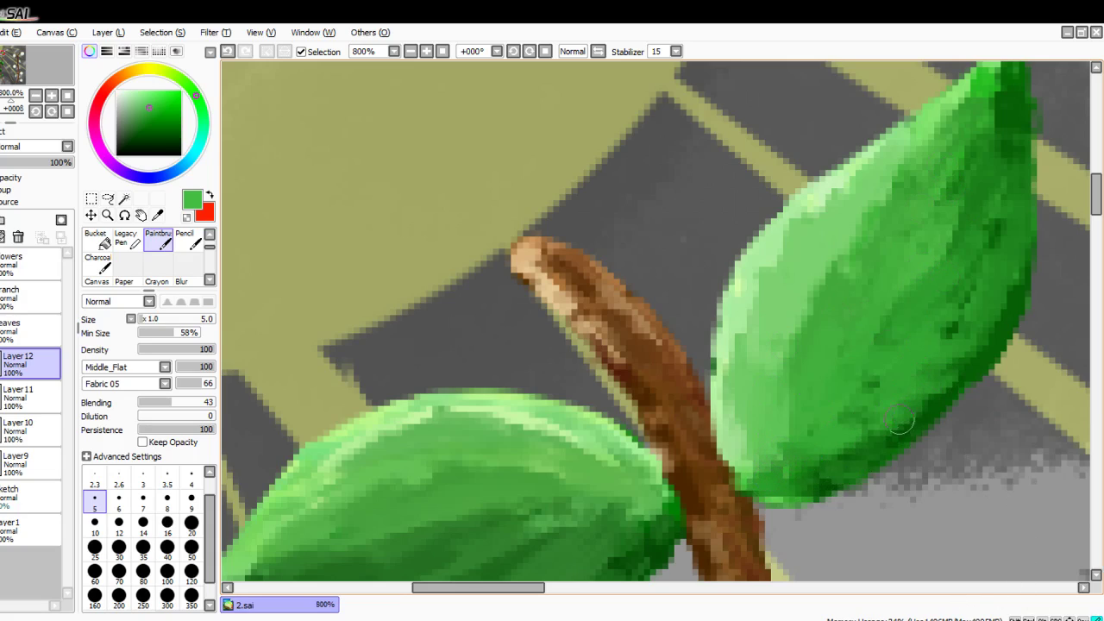
Step: Sample dark green from the upper leaf's tip and paint a shadow down its right half
alt+click(1010, 94)
mouse_move(1010, 94)
mouse_down()
mouse_move(992, 213)
mouse_move(946, 324)
mouse_up()
drag(950, 362, 934, 385)
drag(1004, 311, 980, 331)
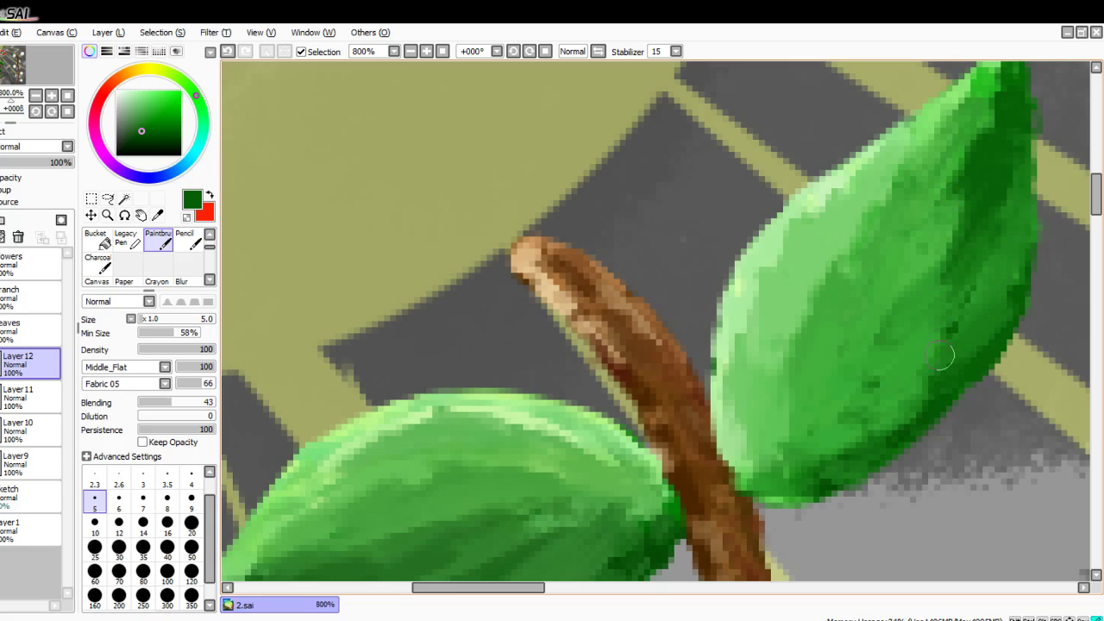
mouse_move(963, 250)
mouse_down()
mouse_move(1001, 163)
mouse_move(993, 254)
mouse_move(1023, 216)
mouse_move(908, 354)
mouse_move(981, 219)
mouse_move(1012, 230)
mouse_move(972, 303)
mouse_move(897, 385)
mouse_move(837, 429)
mouse_up()
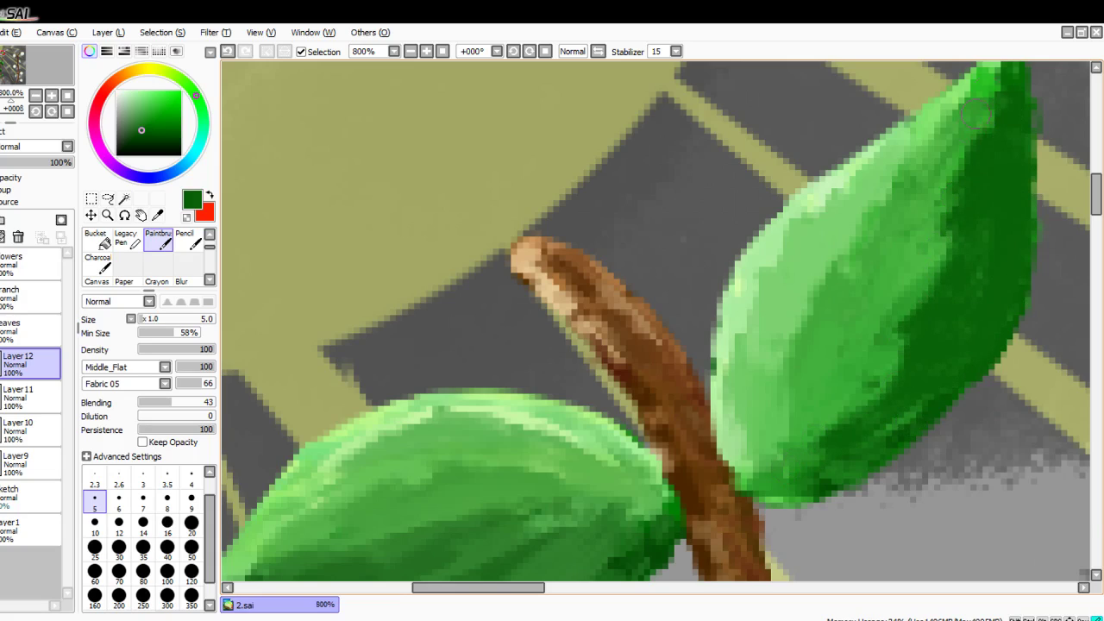
Step: Sample the leaf's mid green and paint diagonal strokes over the shadow's upper edge near the tip
scroll(976, 112, down, 4)
scroll(827, 253, up, 4)
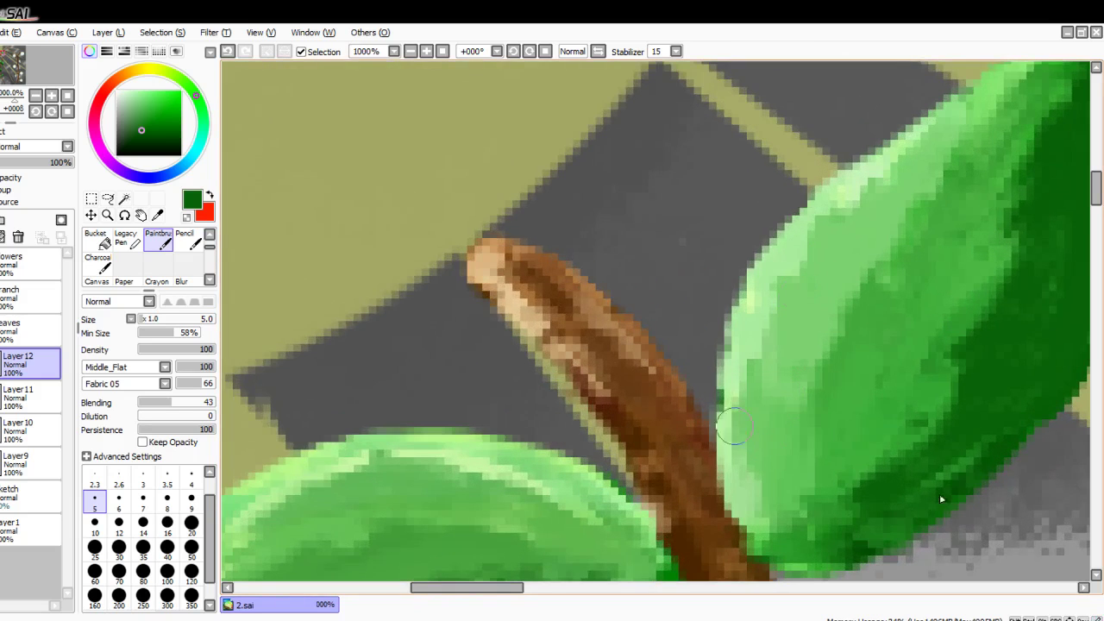
key(Right)
key(Right)
key(Right)
key(Right)
key(Right)
key(Right)
key(Right)
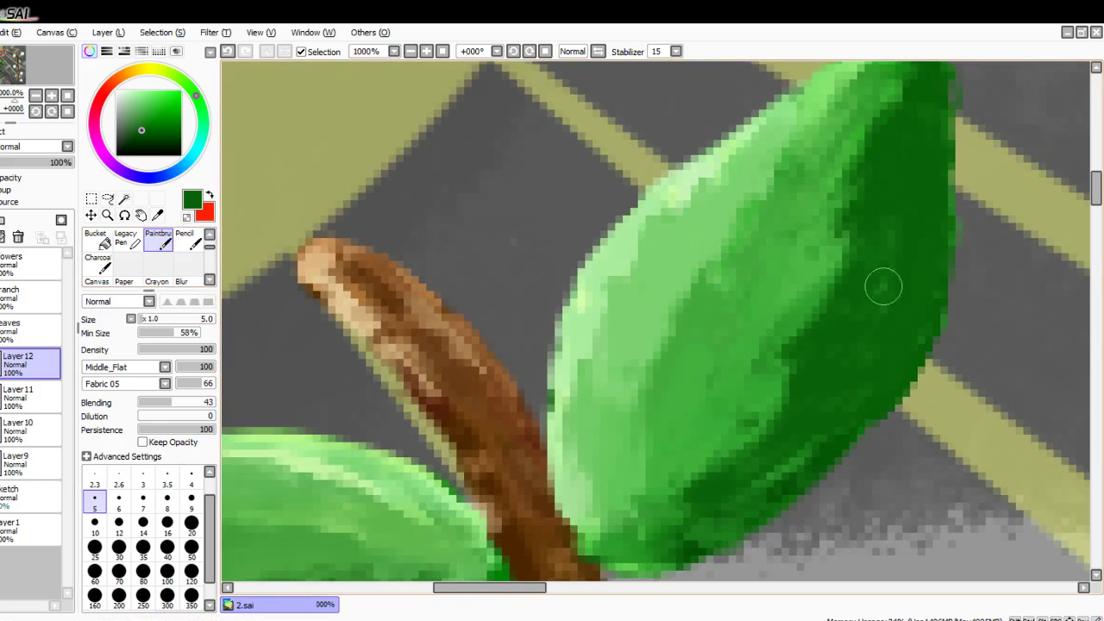
alt+click(801, 283)
drag(892, 199, 813, 297)
drag(908, 144, 833, 221)
drag(916, 109, 839, 212)
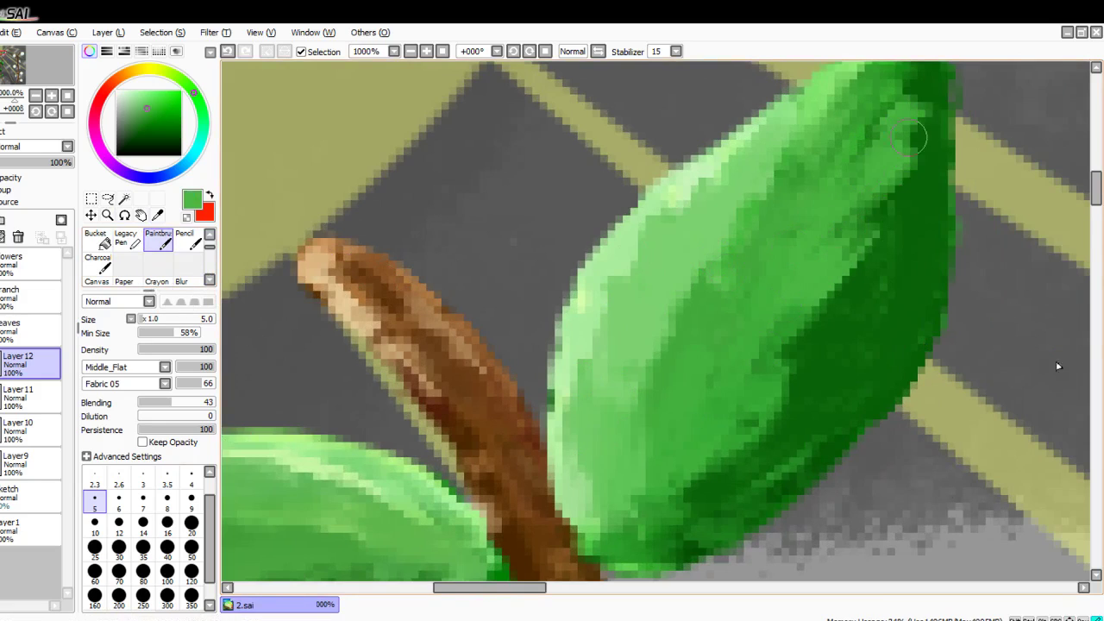
Step: Blend mid-green diagonal strokes along the shadow boundary from the upper leaf's tip towards its base
drag(911, 140, 783, 352)
drag(903, 247, 781, 414)
drag(819, 338, 692, 466)
drag(850, 374, 760, 455)
drag(783, 430, 697, 496)
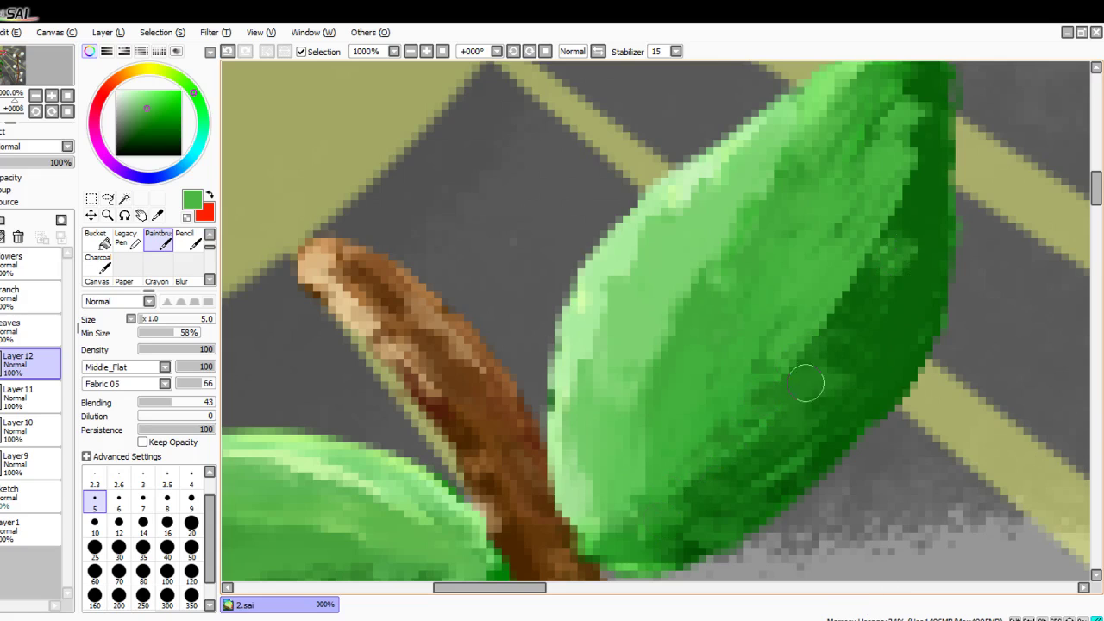
Step: Break up the upper leaf's dark right side with short mid-green texture strokes
drag(818, 380, 776, 352)
drag(910, 159, 808, 245)
drag(911, 91, 880, 158)
drag(909, 204, 788, 347)
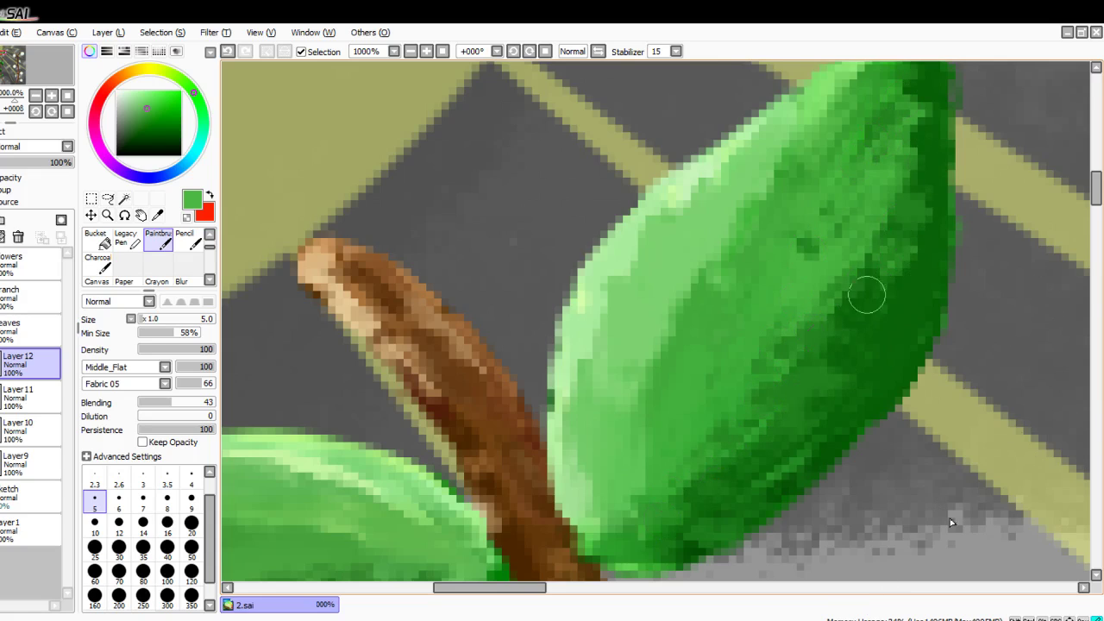
drag(894, 302, 833, 356)
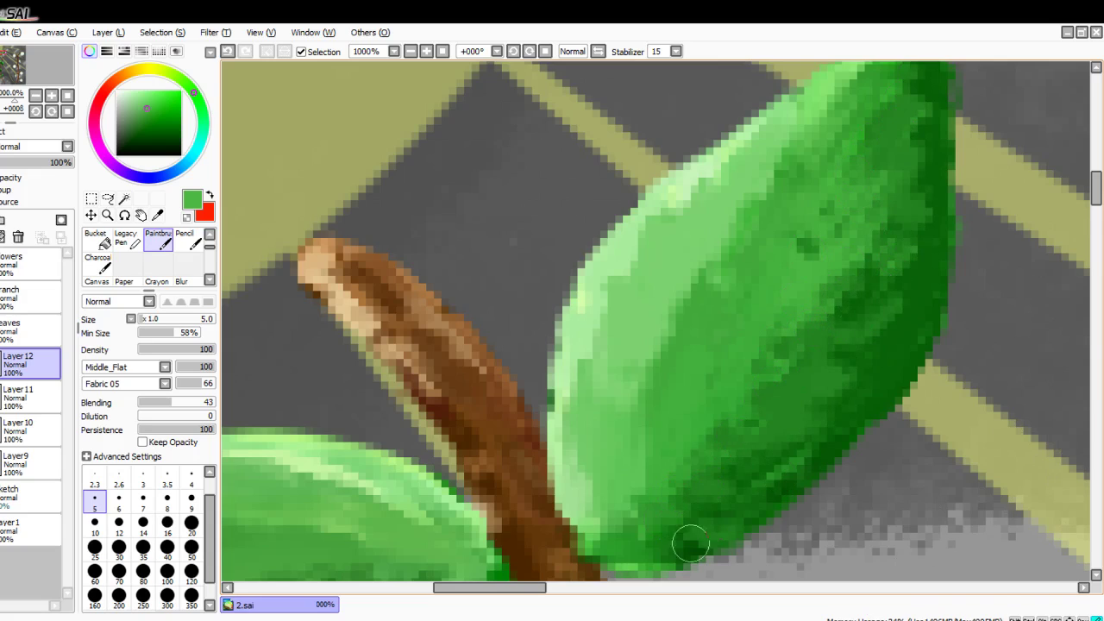
Step: Dab sampled greens along the border between the upper leaf's pale highlight and its mid-tone
mouse_move(742, 416)
mouse_down()
mouse_move(728, 333)
mouse_move(638, 417)
mouse_up()
right_click(883, 322)
drag(688, 281, 701, 438)
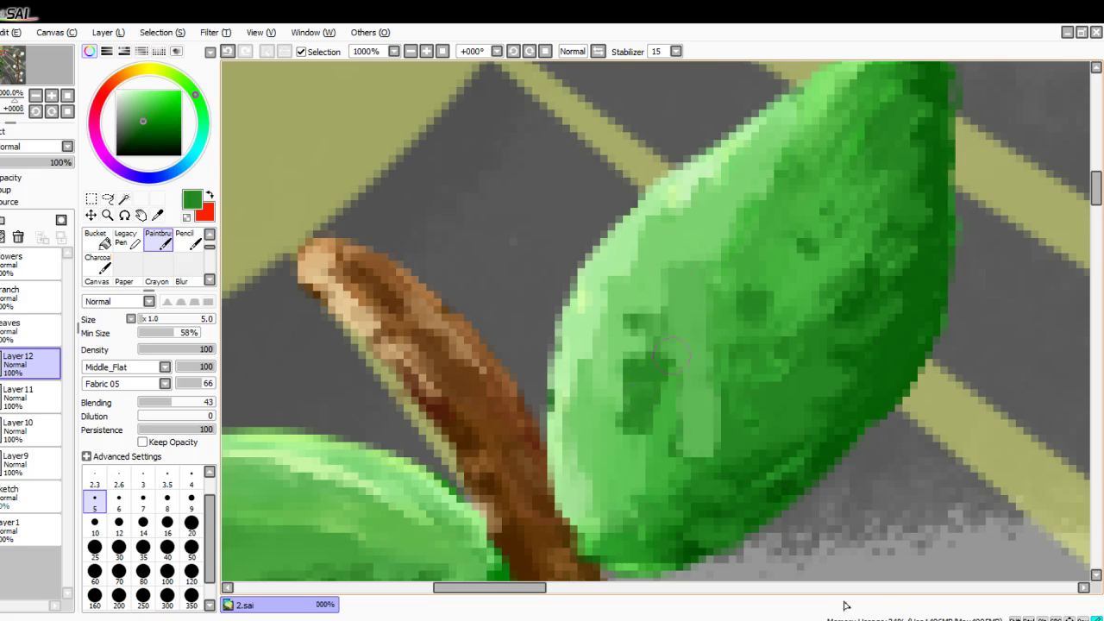
drag(668, 353, 634, 326)
mouse_move(749, 289)
mouse_down()
mouse_move(701, 302)
mouse_move(679, 405)
mouse_move(723, 250)
mouse_move(790, 142)
mouse_up()
mouse_move(640, 418)
mouse_down()
mouse_move(609, 362)
mouse_move(630, 474)
mouse_move(630, 388)
mouse_up()
scroll(984, 325, down, 6)
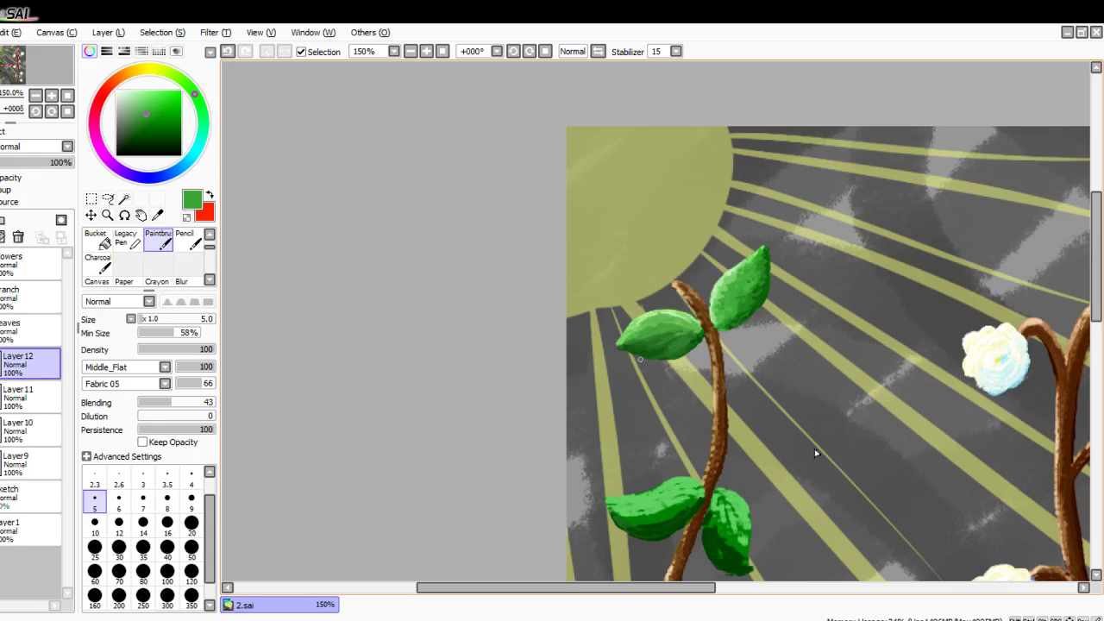
Step: Pick a very dark green and paint a deep shadow along the upper leaf's right edge from tip to base
scroll(794, 253, up, 8)
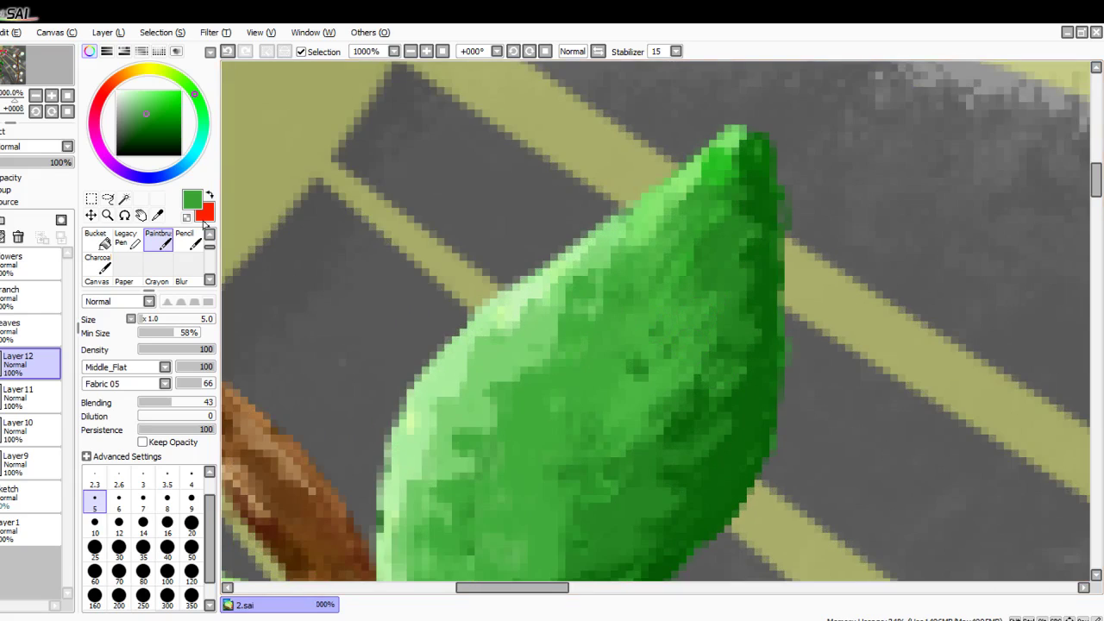
alt+click(261, 171)
drag(757, 162, 753, 382)
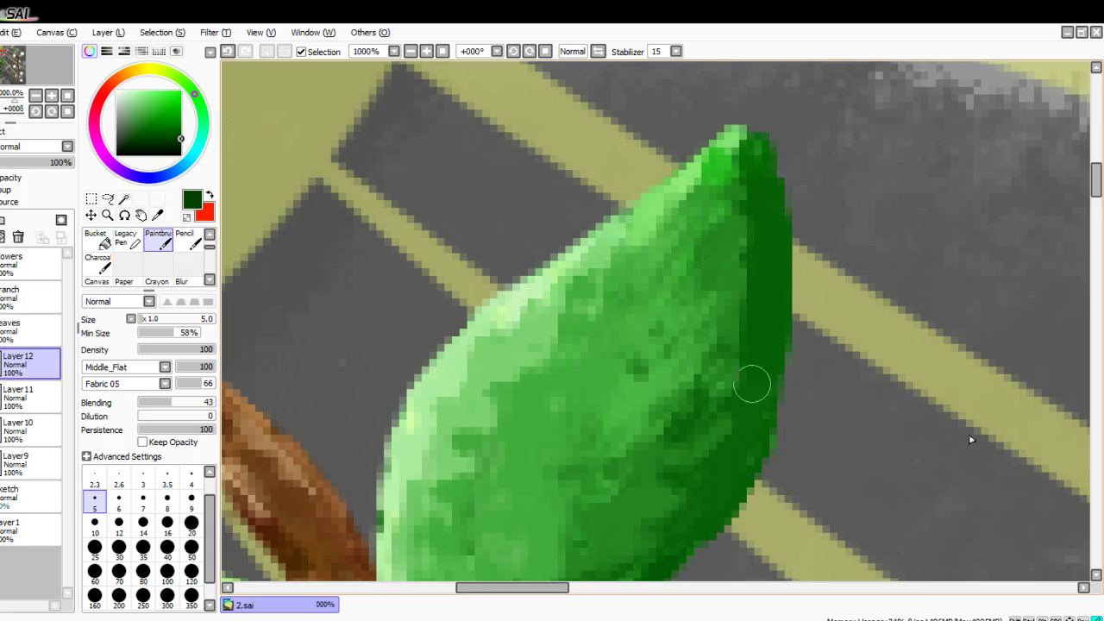
drag(769, 236, 701, 524)
mouse_move(758, 403)
mouse_down()
mouse_move(769, 328)
mouse_move(760, 289)
mouse_move(774, 258)
mouse_move(755, 341)
mouse_move(671, 418)
mouse_move(739, 272)
mouse_move(628, 433)
mouse_move(742, 264)
mouse_move(608, 501)
mouse_move(716, 422)
mouse_move(559, 573)
mouse_up()
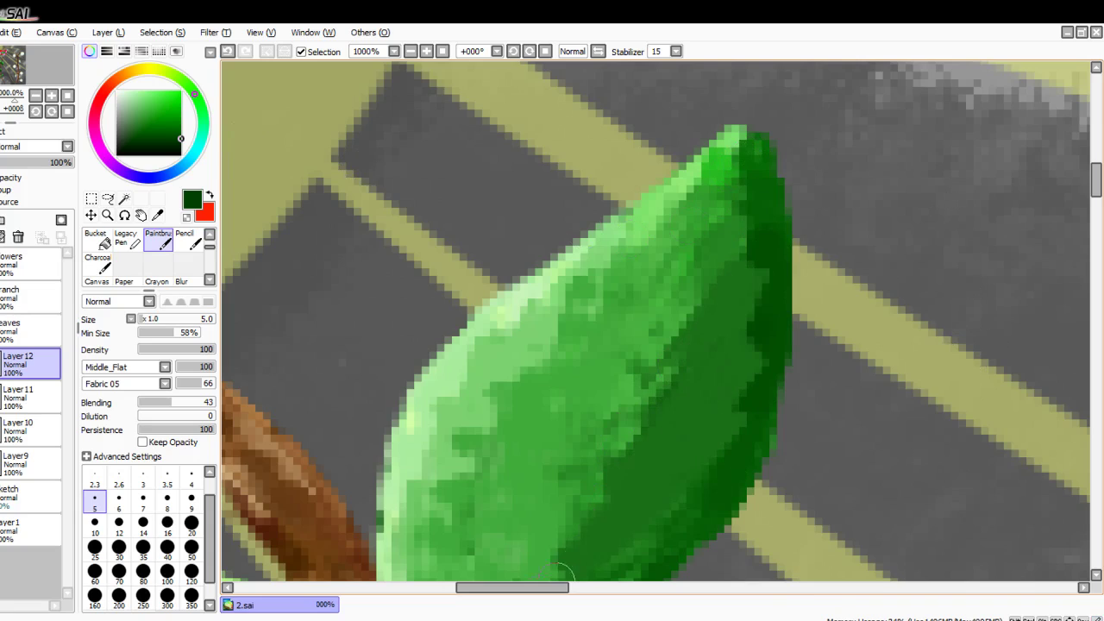
scroll(647, 474, down, 5)
drag(652, 401, 484, 532)
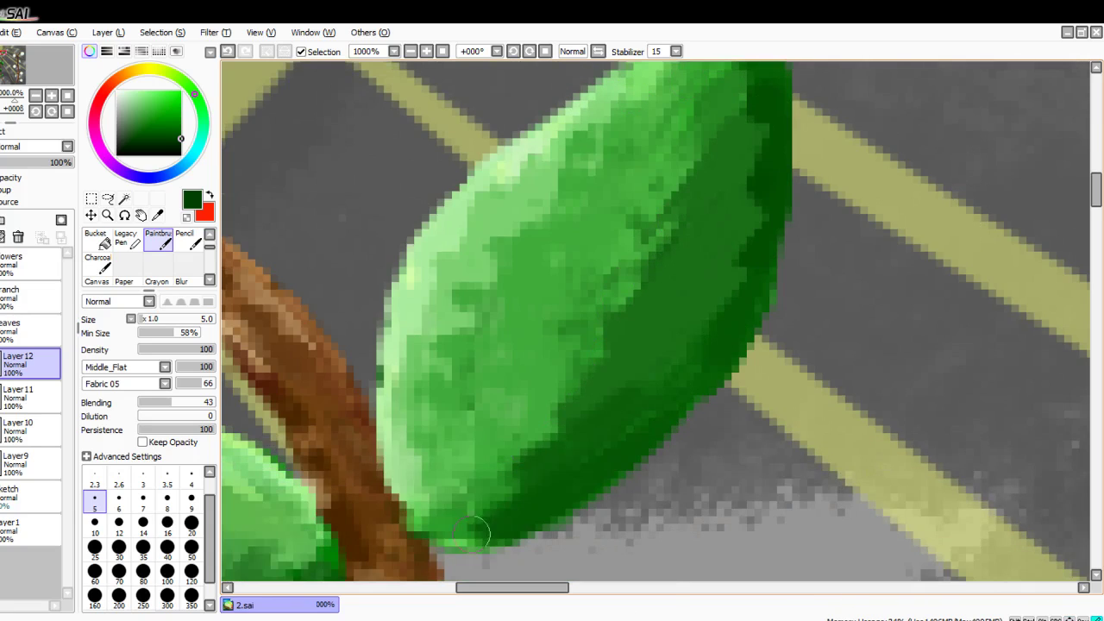
Step: Extend the upper leaf's shadow and streak a sampled mid green diagonally through it
mouse_move(705, 317)
mouse_down()
mouse_move(511, 461)
mouse_move(600, 370)
mouse_up()
drag(737, 236, 612, 345)
mouse_move(732, 146)
mouse_down()
mouse_move(637, 278)
mouse_move(755, 177)
mouse_up()
right_click(614, 280)
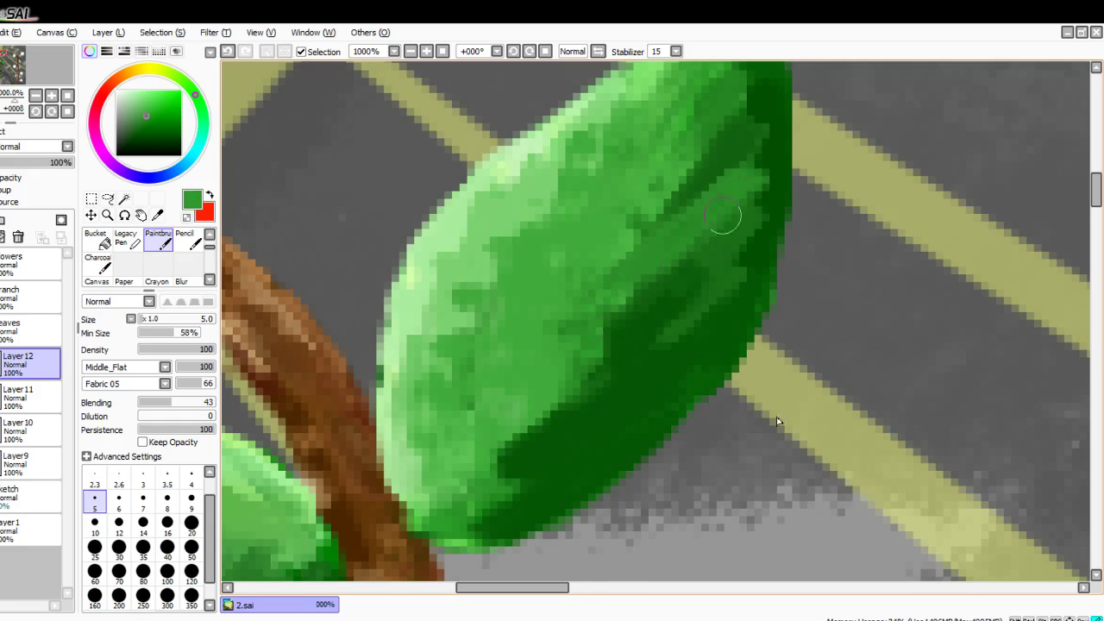
drag(727, 219, 600, 358)
mouse_move(729, 262)
mouse_down()
mouse_move(556, 417)
mouse_move(608, 326)
mouse_up()
Step: Sample the dark green and paint long diagonal streaks from the leaf's upper right side down towards its base
right_click(752, 150)
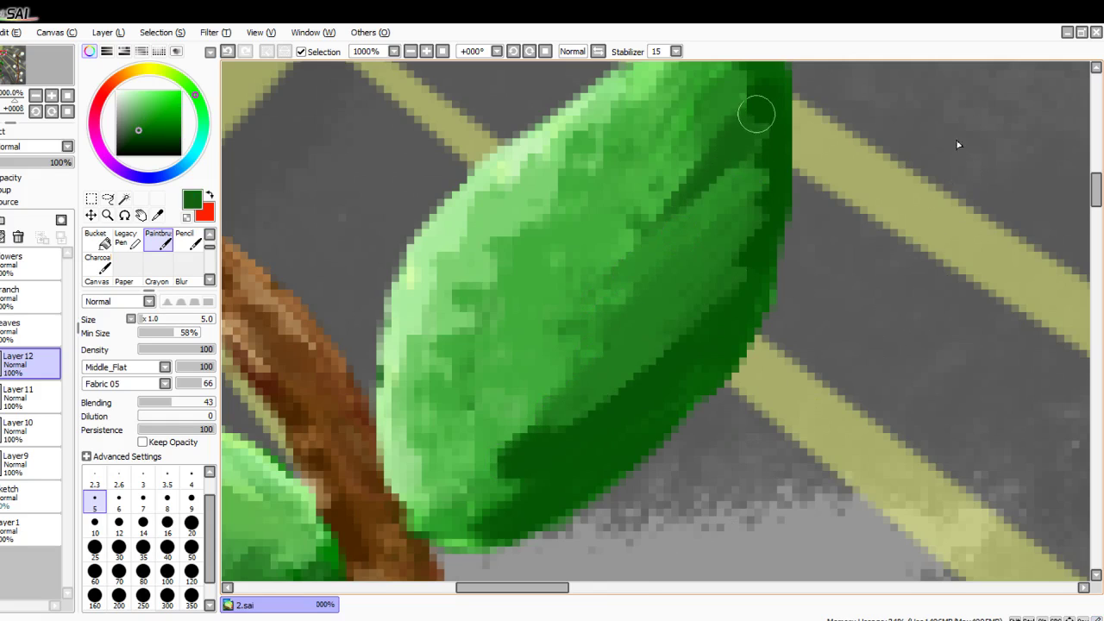
mouse_move(750, 114)
mouse_down()
mouse_move(664, 209)
mouse_move(712, 218)
mouse_move(772, 143)
mouse_move(546, 414)
mouse_up()
drag(756, 254, 518, 461)
drag(706, 169, 594, 364)
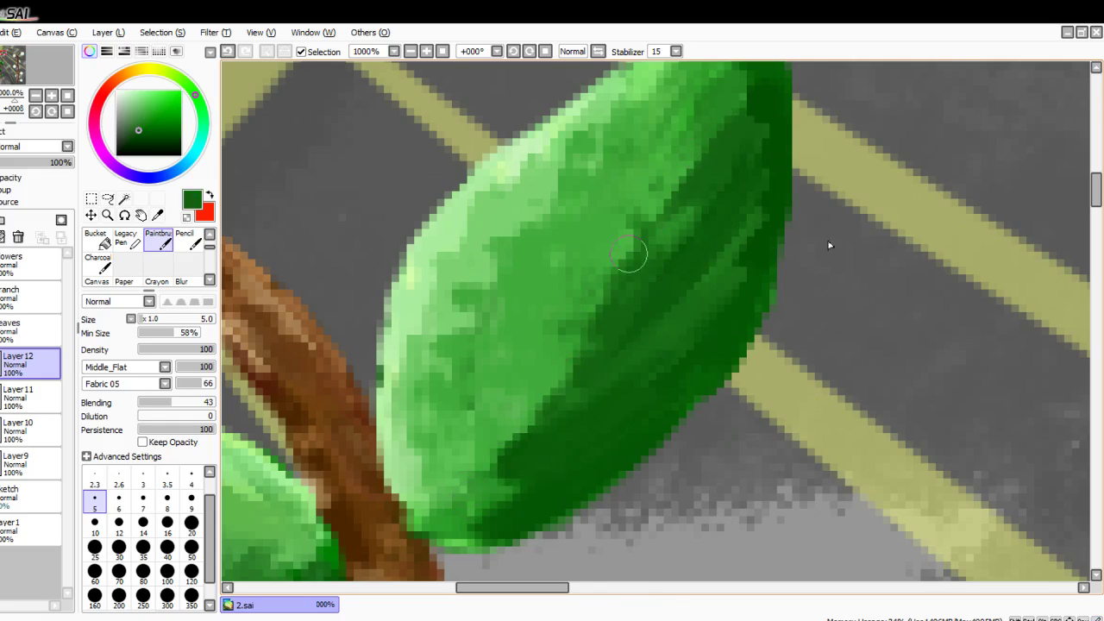
Step: Paint soft darker streaks lengthwise through the upper leaf's middle and into its highlight area
drag(633, 254, 595, 373)
drag(600, 223, 540, 421)
drag(530, 256, 466, 465)
drag(602, 221, 527, 416)
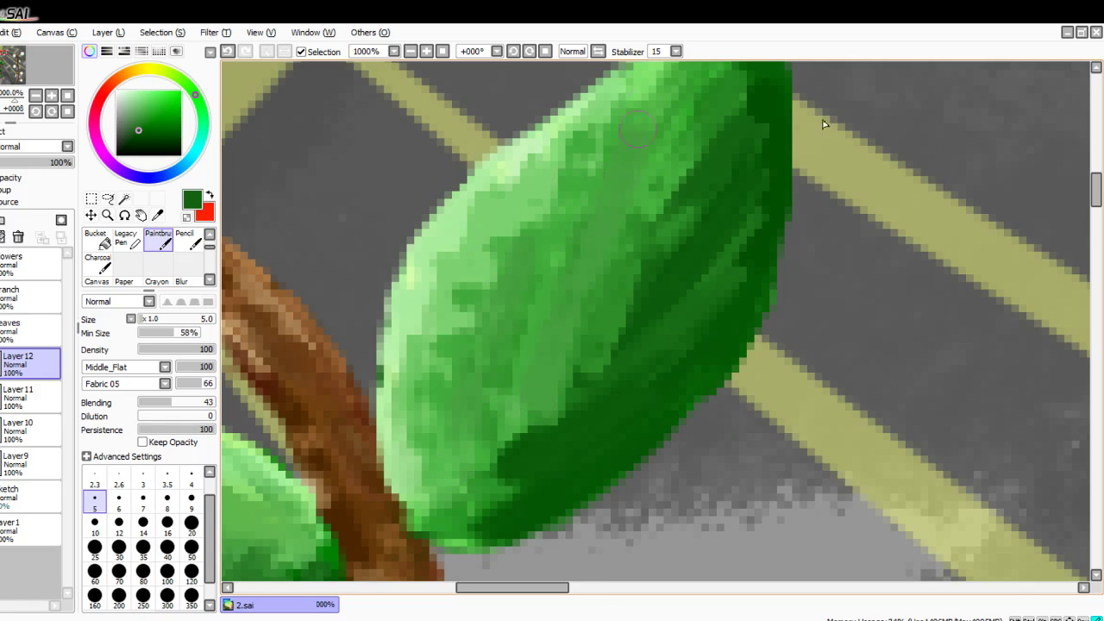
drag(660, 80, 596, 295)
scroll(668, 166, down, 2)
mouse_move(669, 140)
mouse_down()
mouse_move(601, 276)
mouse_move(535, 371)
mouse_up()
mouse_move(532, 300)
mouse_down()
mouse_move(527, 379)
mouse_move(518, 368)
mouse_up()
drag(512, 321, 509, 343)
scroll(411, 369, down, 4)
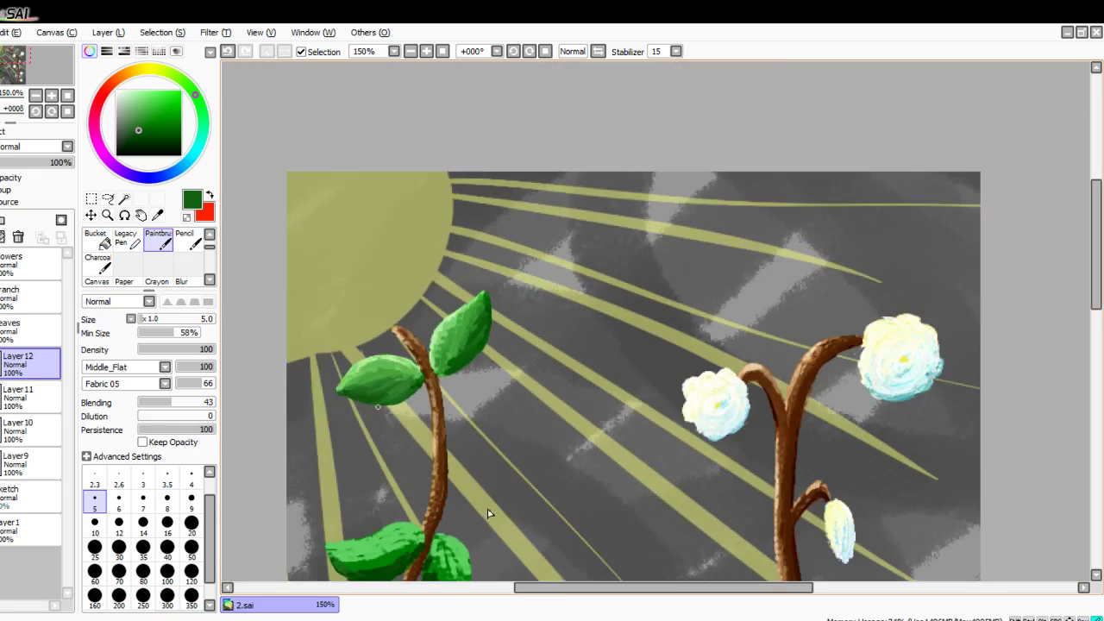
Step: Switch to the size 2 Pencil with red as the foreground colour and add a new layer above Layer12
scroll(488, 513, up, 2)
scroll(487, 513, down, 5)
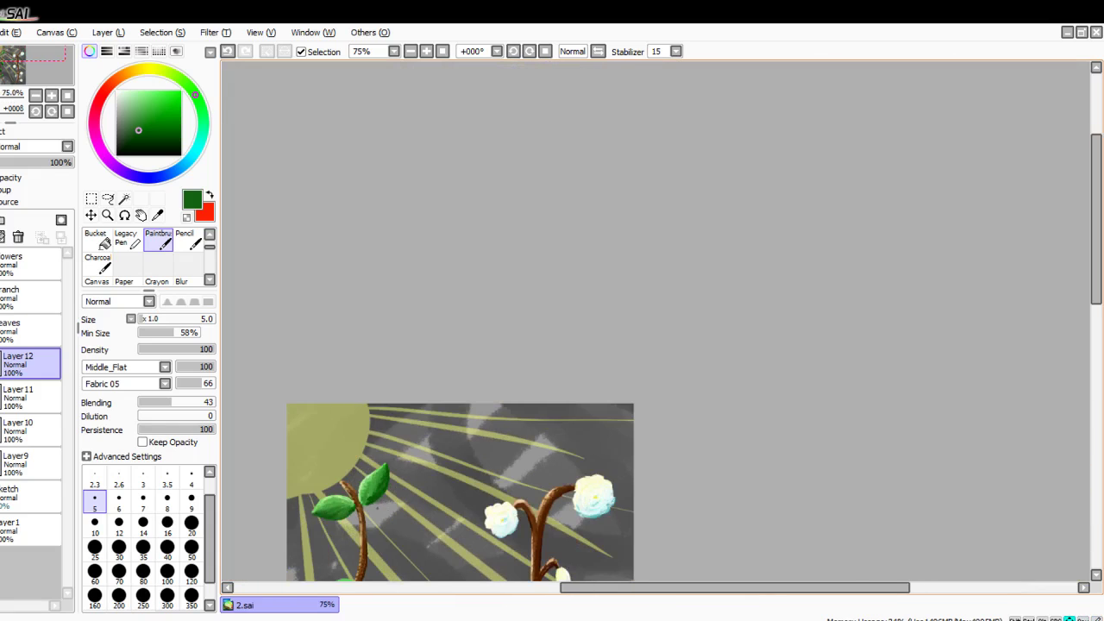
scroll(481, 334, up, 7)
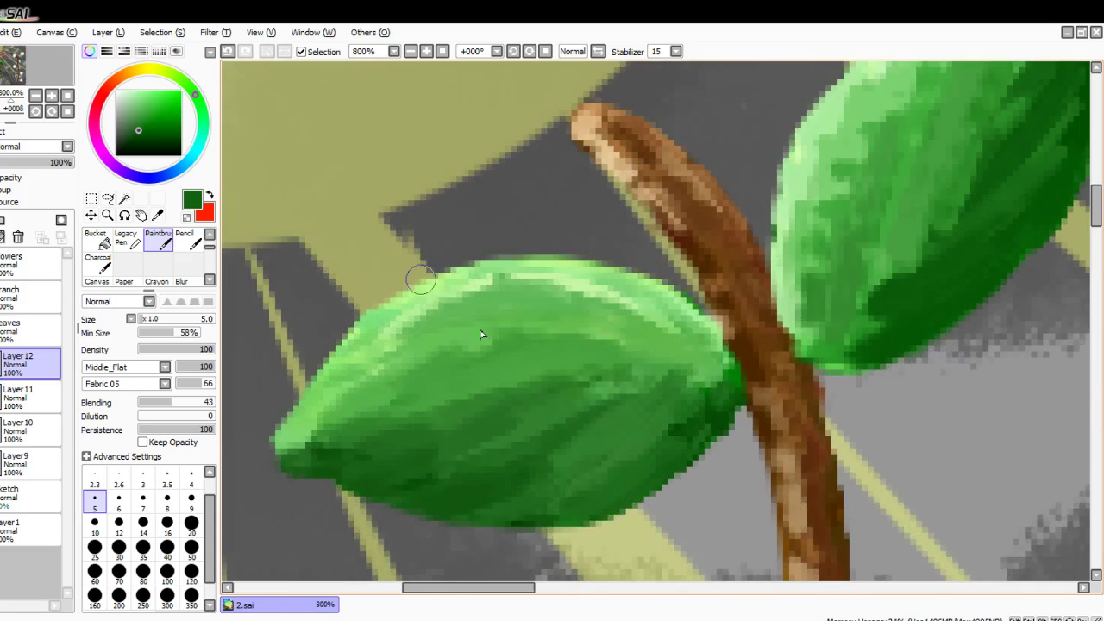
scroll(138, 259, up, 2)
click(95, 238)
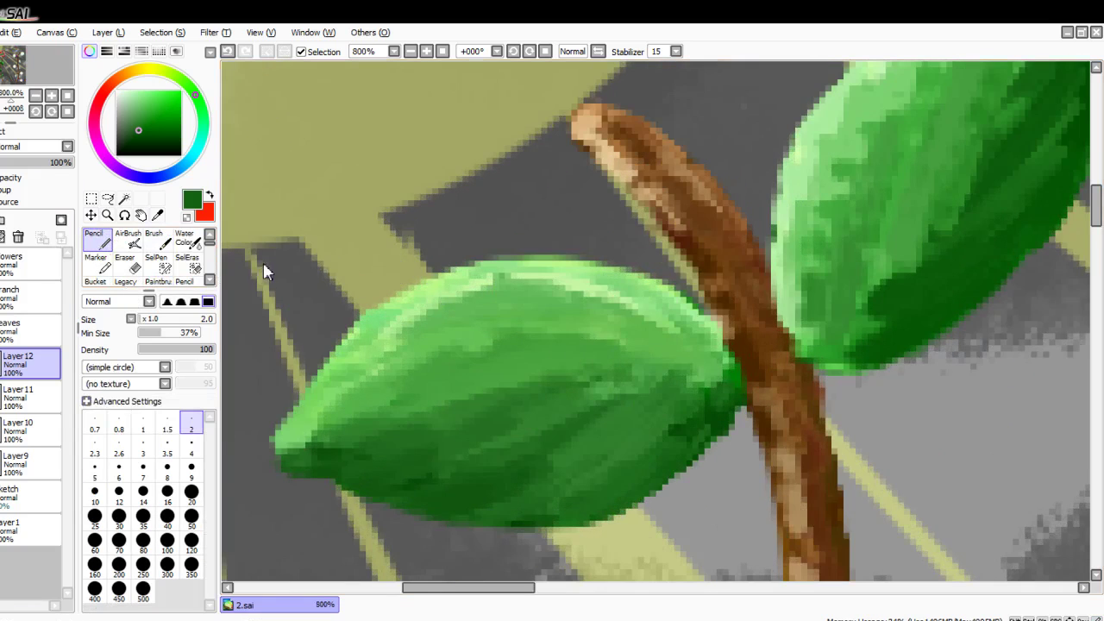
key(x)
click(0, 220)
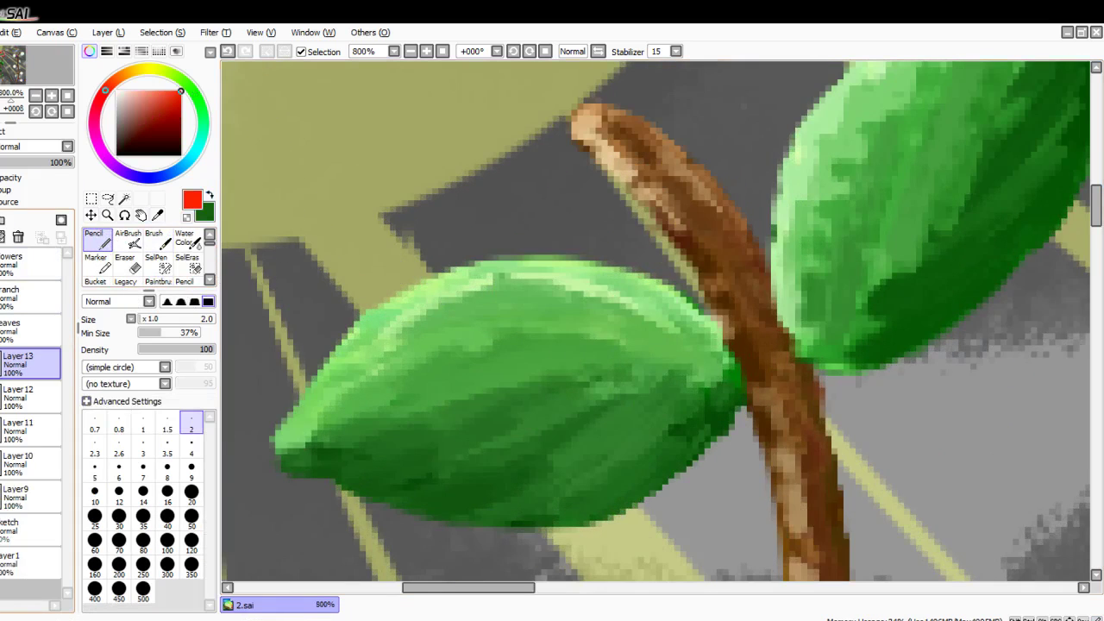
Step: Handwrite "How did I" in red above the lower leaf
drag(251, 89, 261, 177)
mouse_move(289, 82)
mouse_down()
mouse_move(302, 153)
mouse_move(321, 182)
mouse_up()
drag(297, 130, 274, 136)
mouse_move(354, 114)
mouse_down()
mouse_move(373, 119)
mouse_move(357, 110)
mouse_up()
mouse_move(395, 78)
mouse_down()
mouse_move(427, 108)
mouse_move(510, 68)
mouse_up()
drag(278, 197, 313, 296)
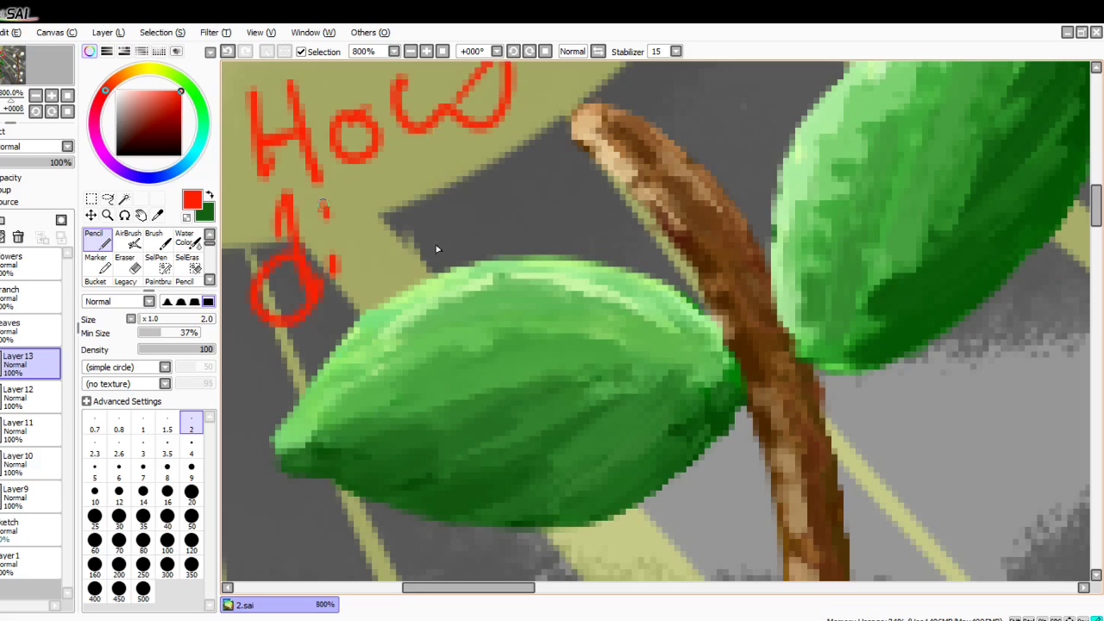
mouse_move(323, 206)
mouse_down()
mouse_move(399, 262)
mouse_move(449, 210)
mouse_up()
mouse_move(497, 148)
mouse_down()
mouse_move(426, 173)
mouse_move(481, 233)
mouse_up()
drag(504, 226, 394, 319)
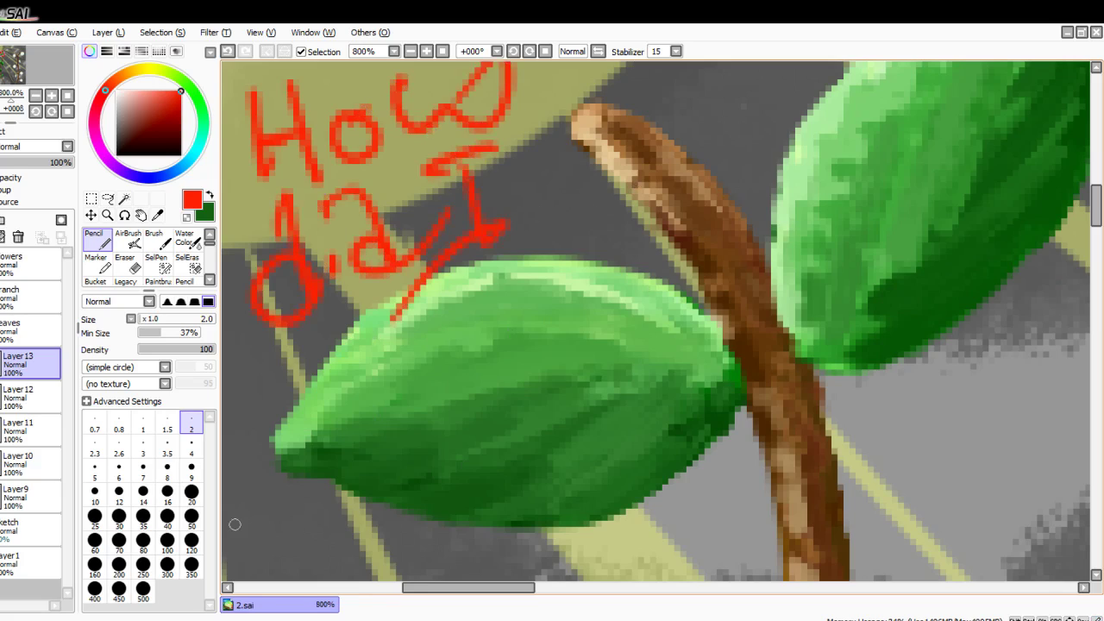
Step: Continue the red handwriting with "do" and further letters across the lower leaf
drag(274, 460, 293, 432)
drag(312, 431, 311, 434)
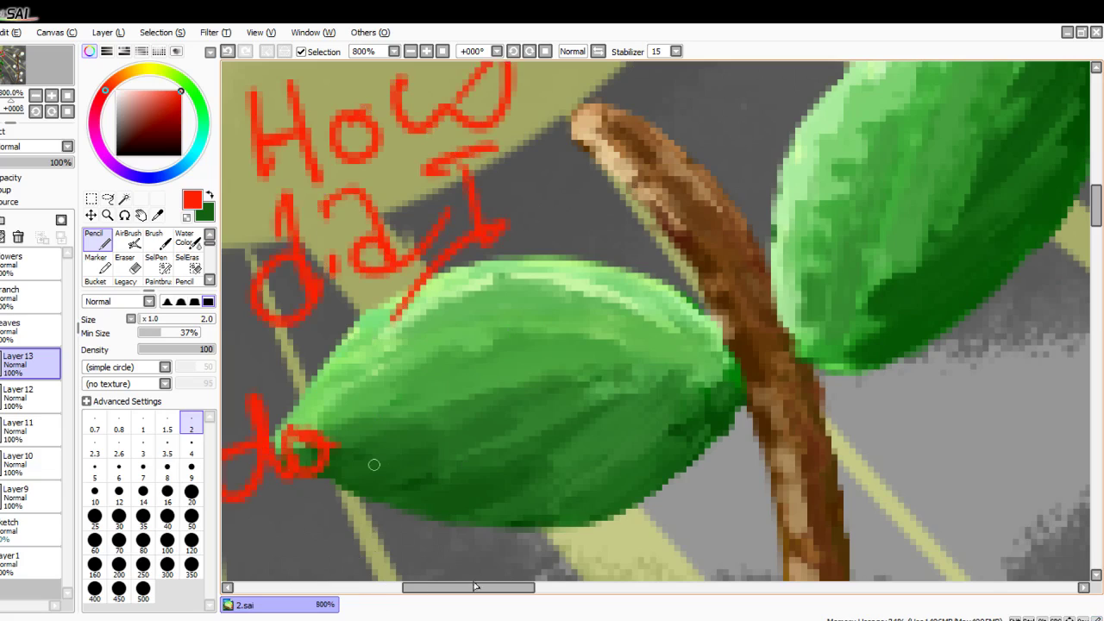
mouse_move(362, 481)
mouse_down()
mouse_move(479, 458)
mouse_move(492, 482)
mouse_up()
mouse_move(523, 476)
mouse_down()
mouse_move(511, 473)
mouse_move(578, 340)
mouse_up()
Step: Scribble red crosses over and around the upper leaf and add a loop below the lower leaf
scroll(804, 179, down, 2)
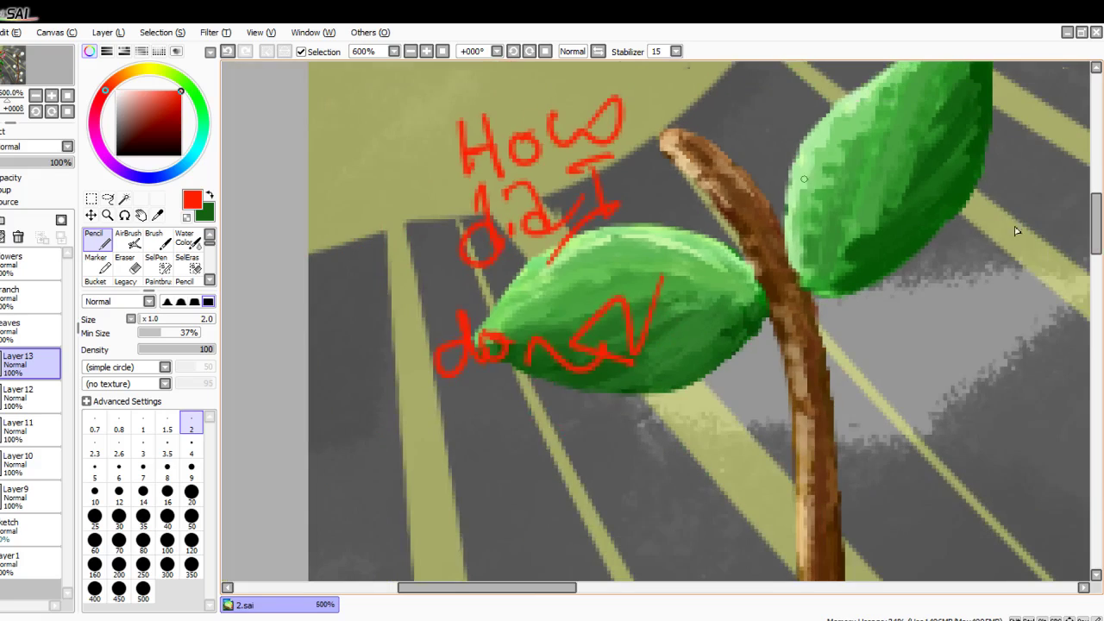
drag(904, 191, 820, 91)
drag(840, 111, 877, 113)
drag(922, 105, 919, 125)
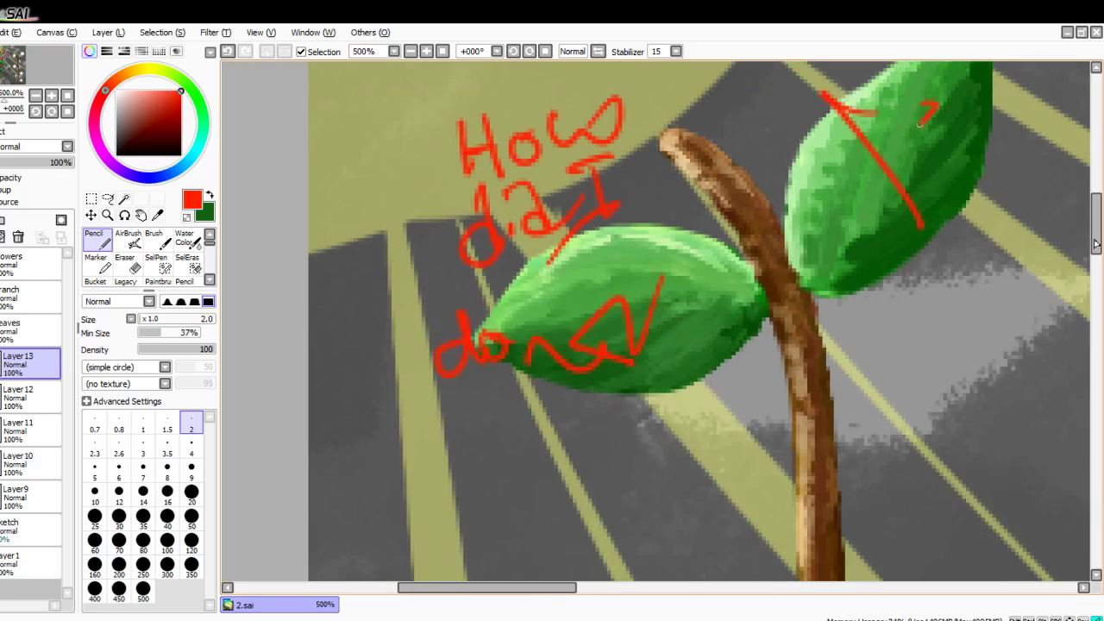
drag(699, 343, 658, 426)
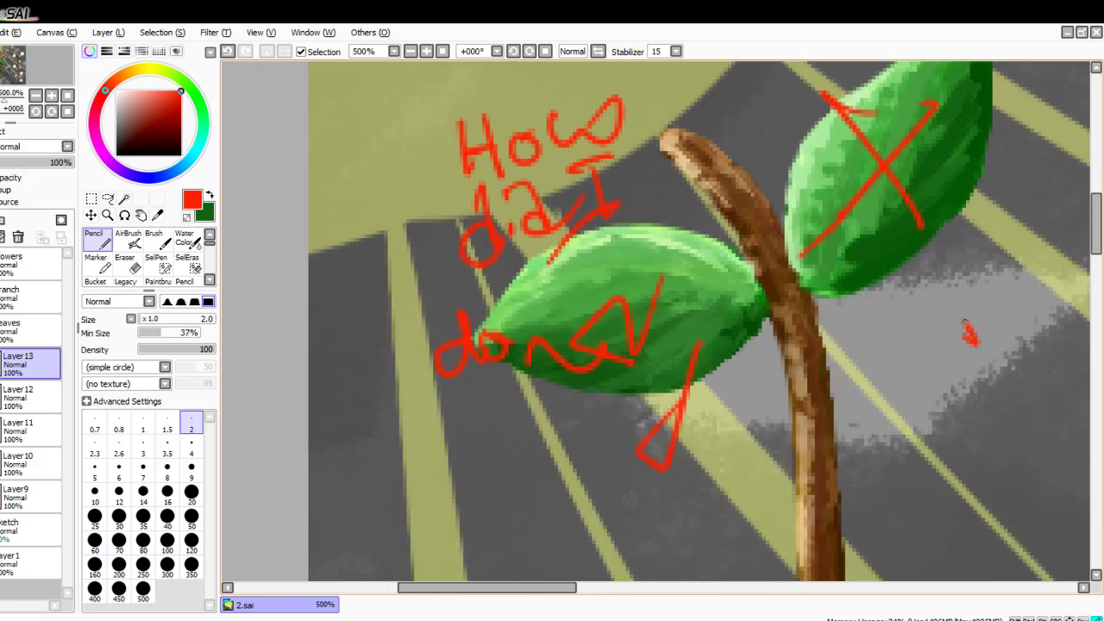
drag(966, 326, 911, 357)
drag(835, 111, 786, 194)
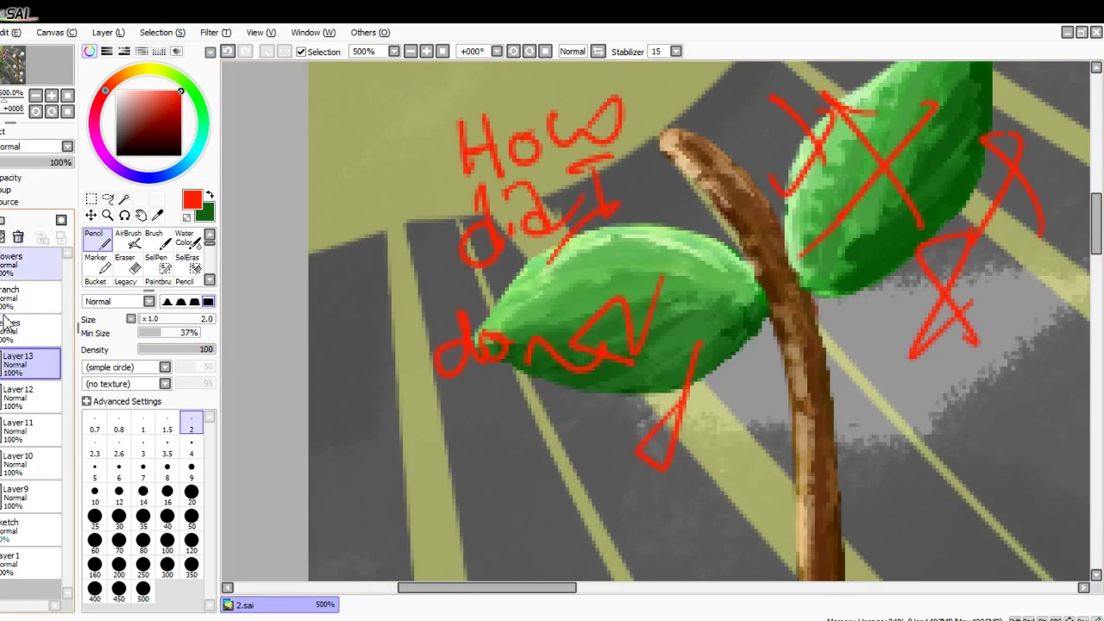
Step: Delete the layer holding the red notes and switch the foreground colour back to dark green
click(3, 237)
click(19, 236)
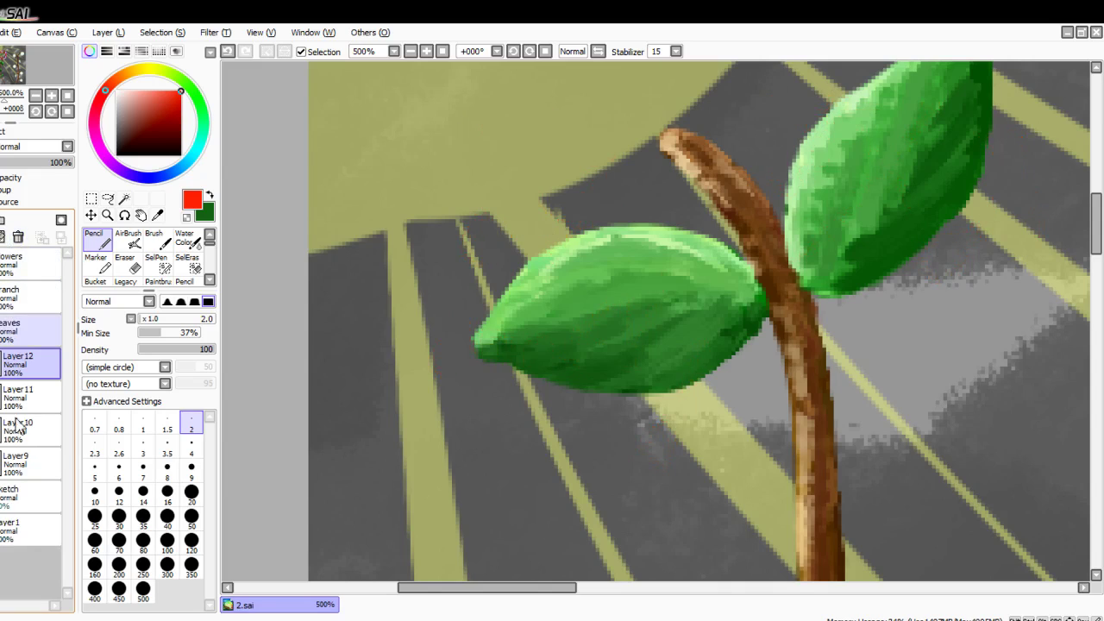
key(x)
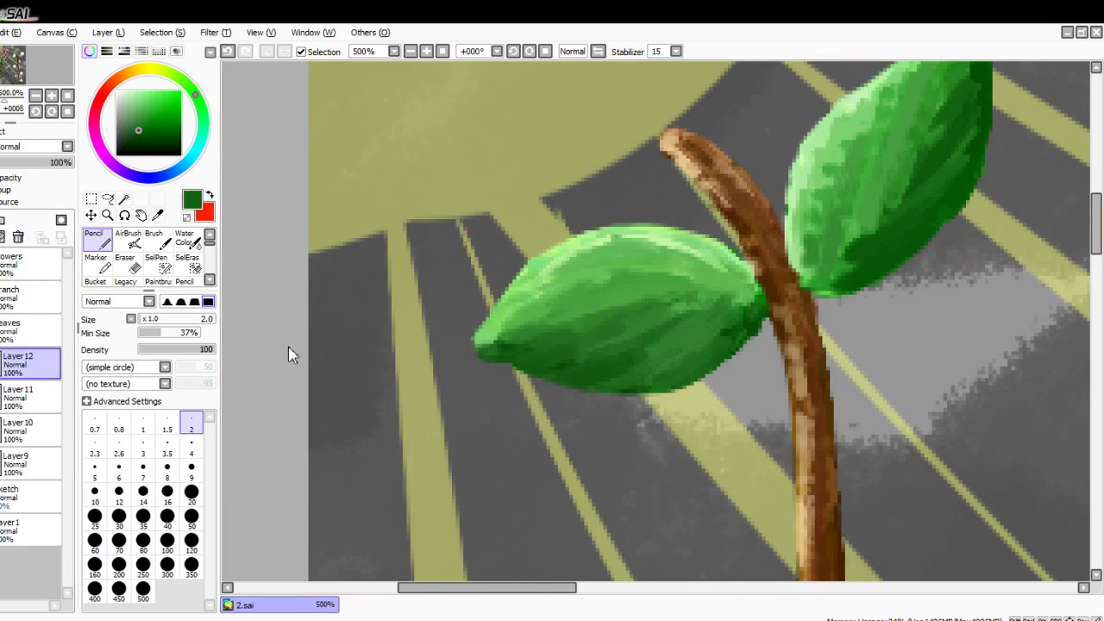
Step: Reselect the size 5 Paintbrush and paint a dark green diagonal streak across the upper leaf
scroll(187, 250, down, 2)
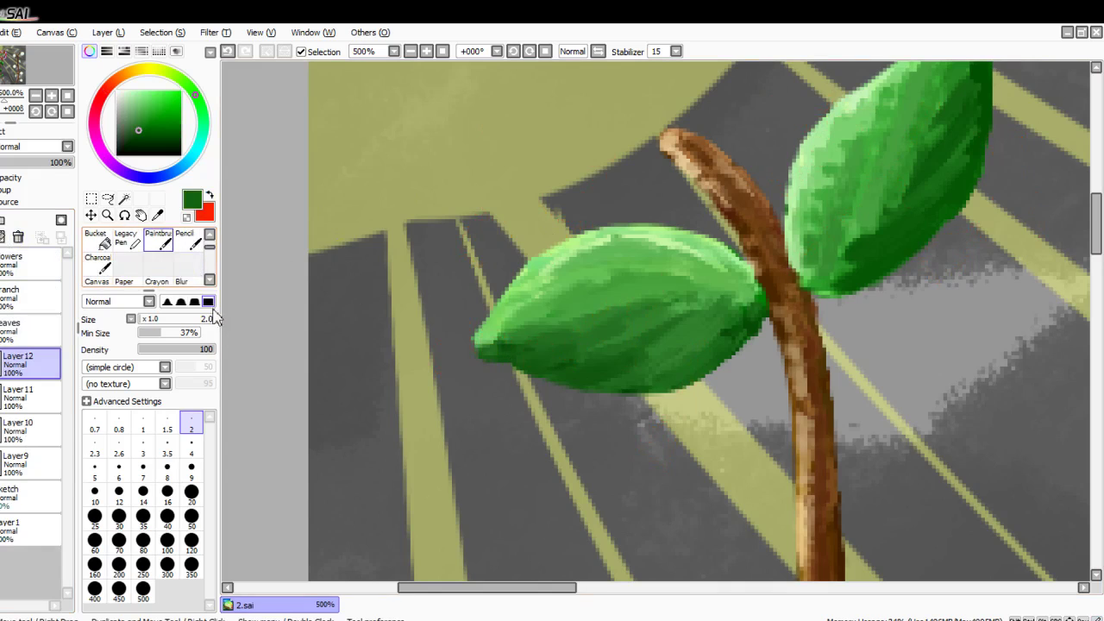
scroll(158, 250, up, 1)
click(158, 263)
scroll(871, 147, up, 2)
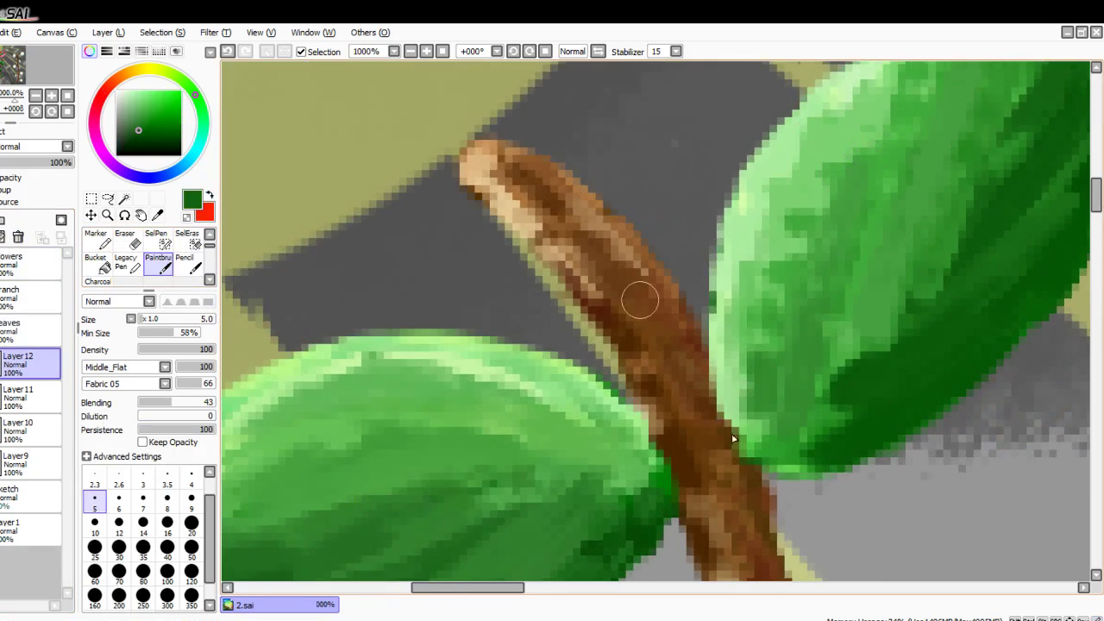
key(Right)
key(Right)
key(Right)
mouse_move(679, 302)
mouse_down()
mouse_move(619, 397)
mouse_move(673, 360)
mouse_move(627, 432)
mouse_move(780, 206)
mouse_up()
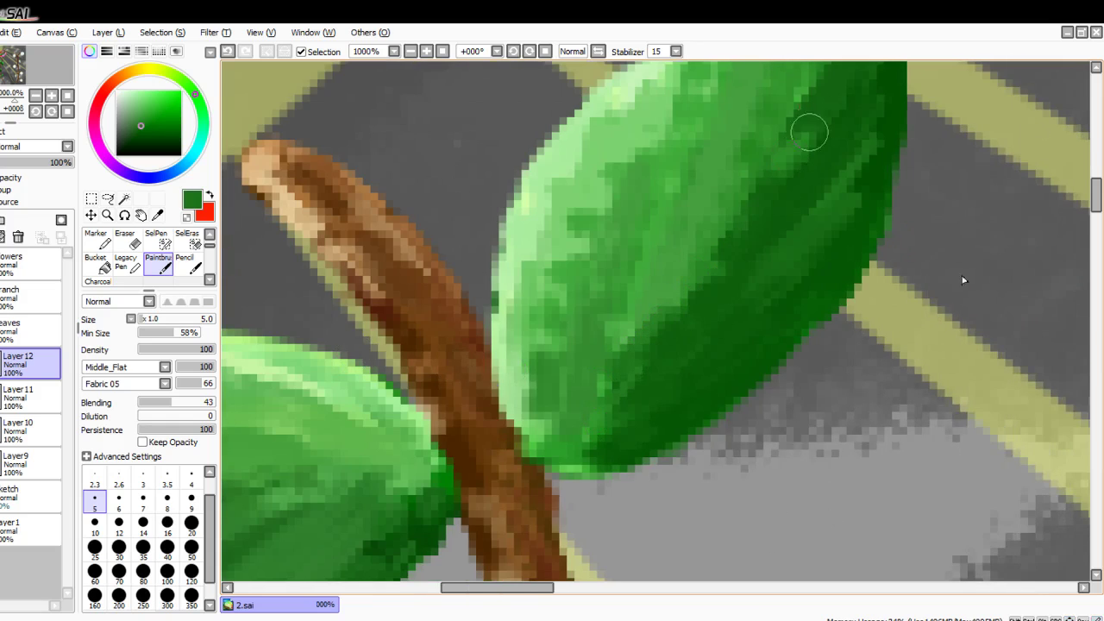
Step: Paint a green stroke on the upper leaf from its tip down toward the middle
scroll(627, 336, down, 2)
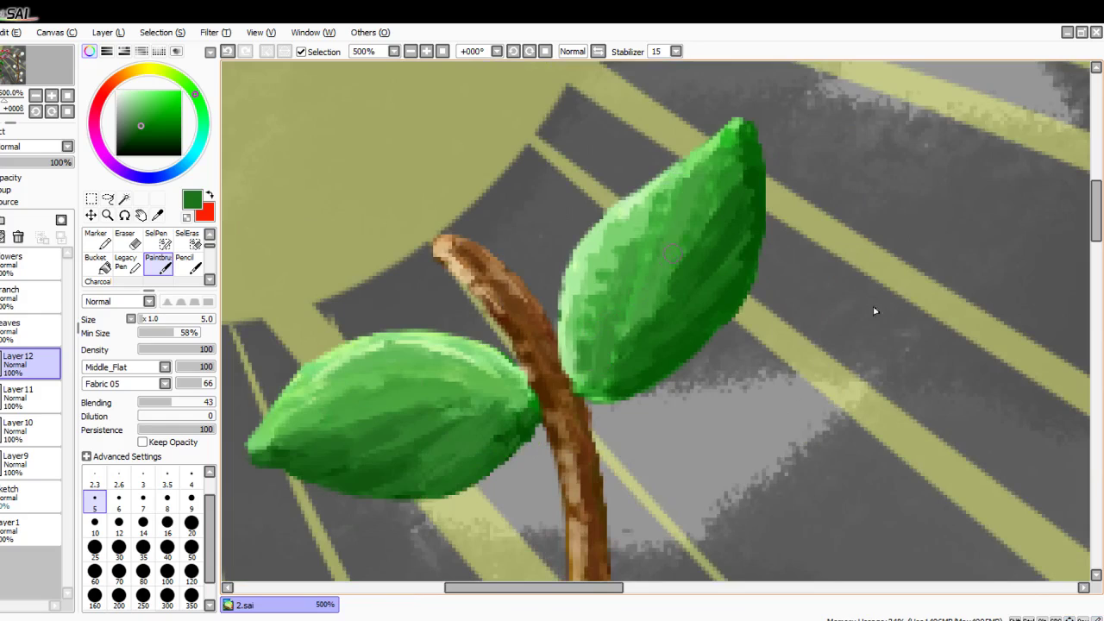
drag(738, 142, 715, 207)
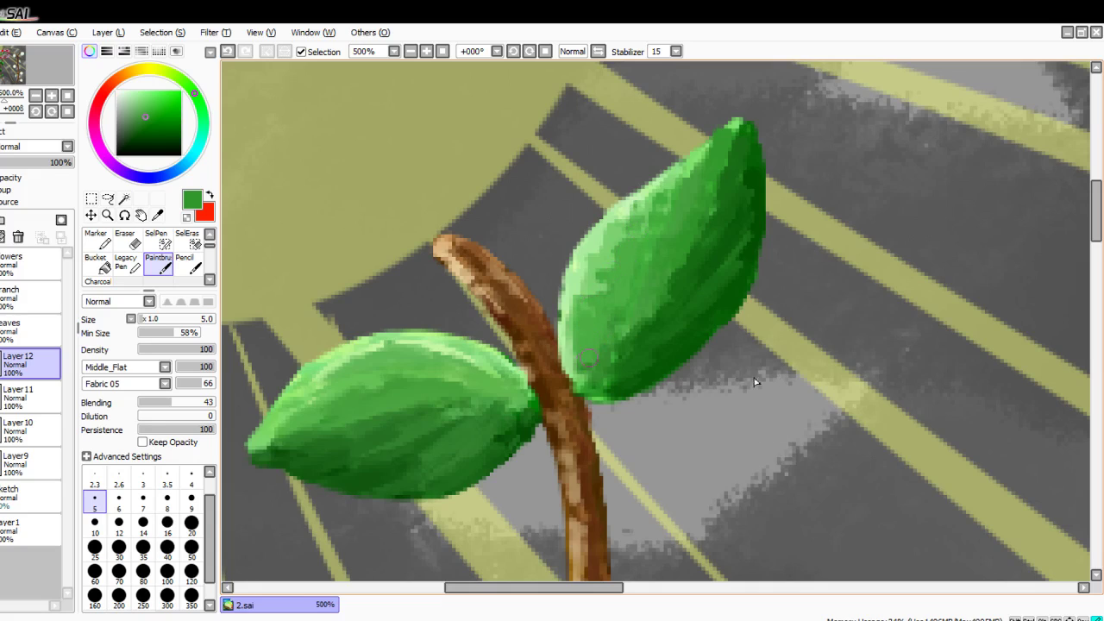
right_click(597, 250)
drag(609, 247, 573, 370)
mouse_move(638, 209)
mouse_down()
mouse_move(625, 301)
mouse_move(637, 305)
mouse_up()
mouse_move(703, 184)
mouse_down()
mouse_move(661, 292)
mouse_move(632, 316)
mouse_up()
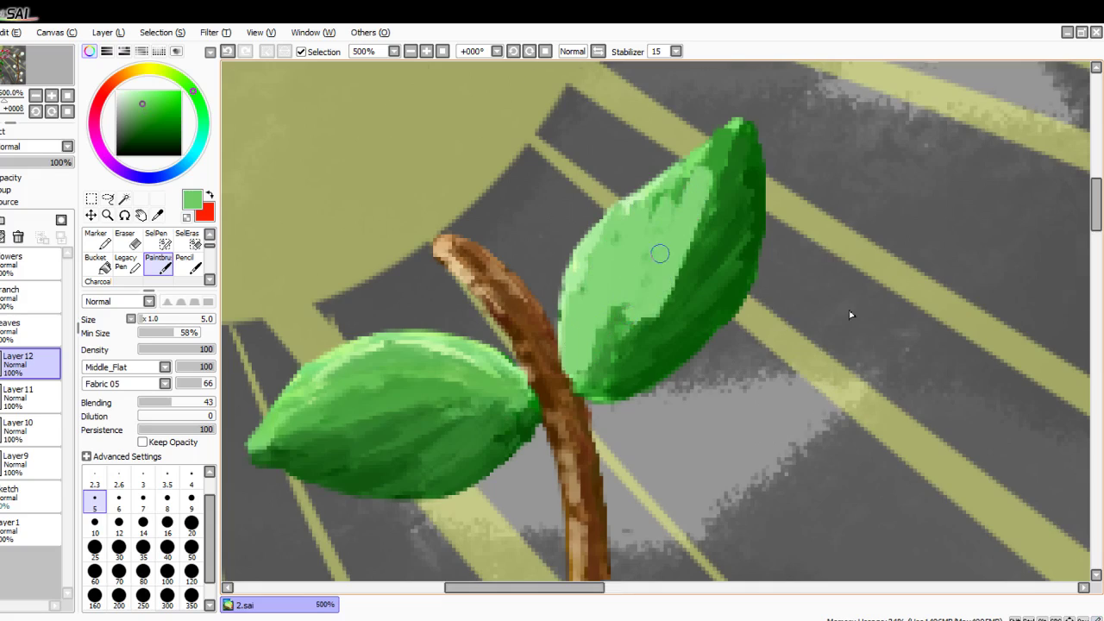
scroll(663, 245, up, 3)
key(ctrl+z)
key(ctrl+z)
key(ctrl+z)
key(ctrl+z)
key(ctrl+z)
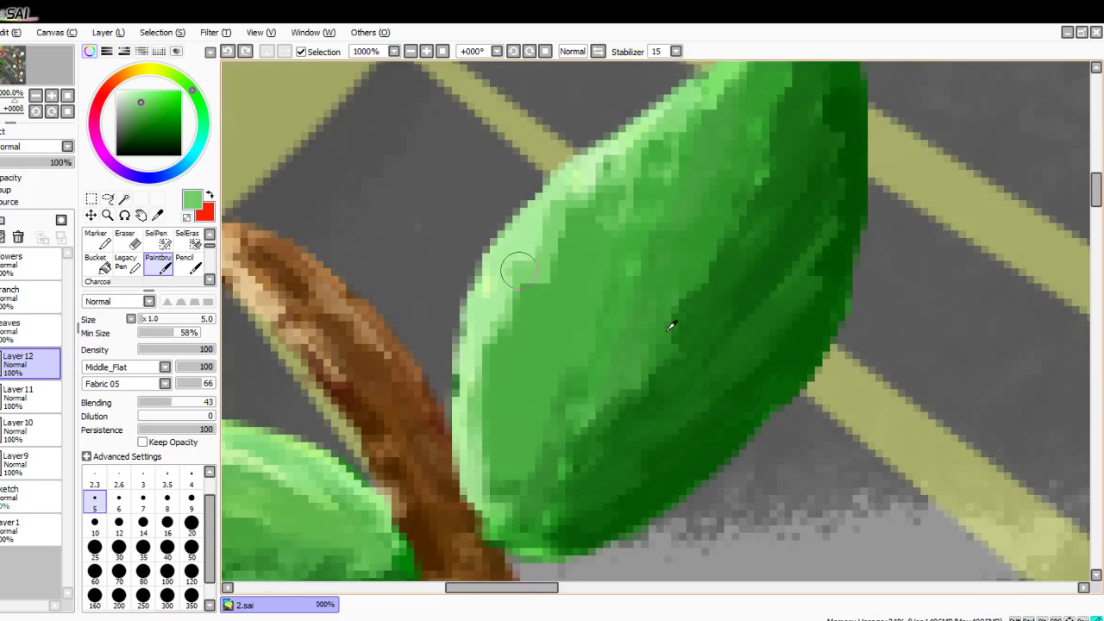
Step: Sample the pale green of the upper leaf's left edge and paint long highlight strokes down the leaf's left half
right_click(526, 246)
mouse_move(531, 254)
mouse_down()
mouse_move(543, 328)
mouse_move(528, 359)
mouse_up()
drag(522, 285, 551, 343)
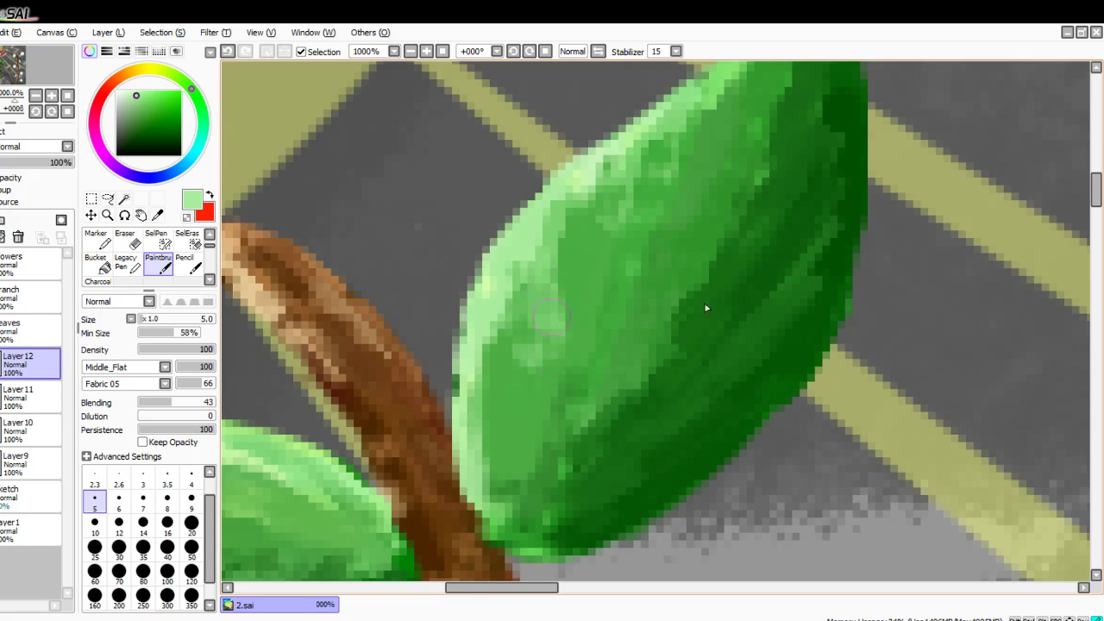
drag(566, 249, 559, 320)
drag(585, 225, 561, 315)
drag(611, 177, 583, 342)
drag(666, 105, 597, 338)
drag(593, 258, 559, 456)
drag(552, 339, 532, 467)
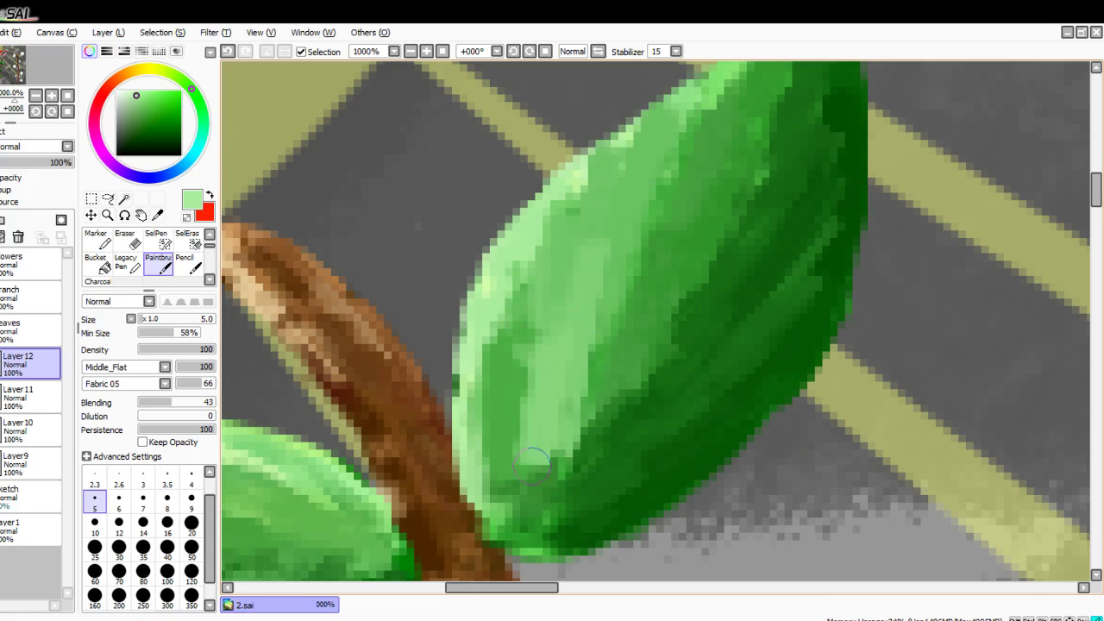
drag(516, 356, 520, 475)
drag(523, 302, 511, 468)
drag(530, 273, 502, 441)
Step: Sample a light green from the highlight and extend strokes through the leaf's middle, with streaks into the lower right shadow
right_click(564, 293)
drag(637, 250, 587, 400)
drag(577, 290, 552, 485)
drag(542, 354, 516, 524)
mouse_move(669, 375)
mouse_down()
mouse_move(594, 479)
mouse_move(586, 449)
mouse_up()
mouse_move(714, 236)
mouse_down()
mouse_move(648, 337)
mouse_move(621, 423)
mouse_move(604, 415)
mouse_up()
Step: Sample a dark green and paint diagonal strokes from the leaf's centre toward its base
right_click(743, 233)
drag(656, 245, 561, 483)
drag(569, 423, 535, 492)
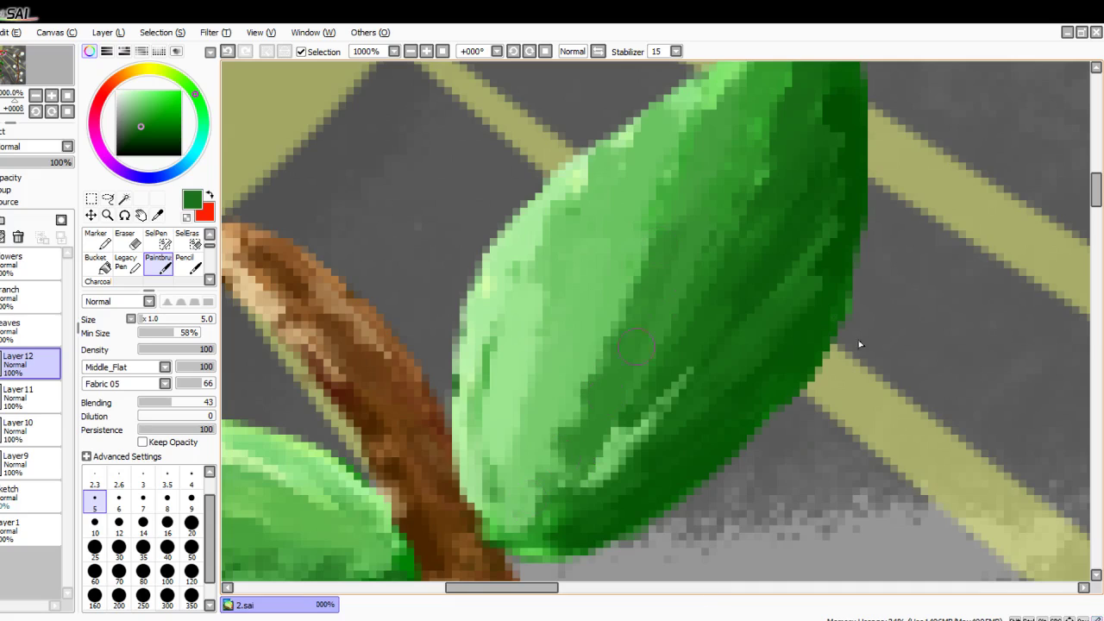
drag(637, 402, 521, 519)
drag(621, 283, 511, 513)
drag(537, 352, 502, 485)
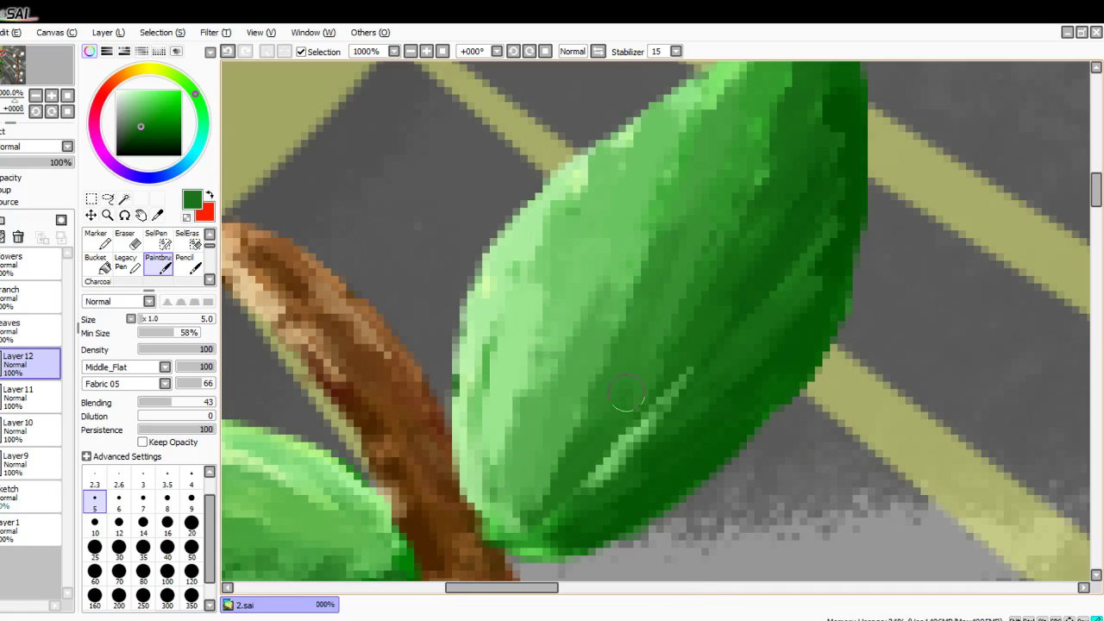
Step: Cover the light streaks in the leaf's lower right and darken its base with dark green diagonal strokes
drag(624, 404, 516, 522)
drag(644, 418, 510, 514)
drag(624, 461, 553, 500)
drag(656, 419, 578, 480)
drag(687, 382, 550, 509)
drag(620, 493, 544, 528)
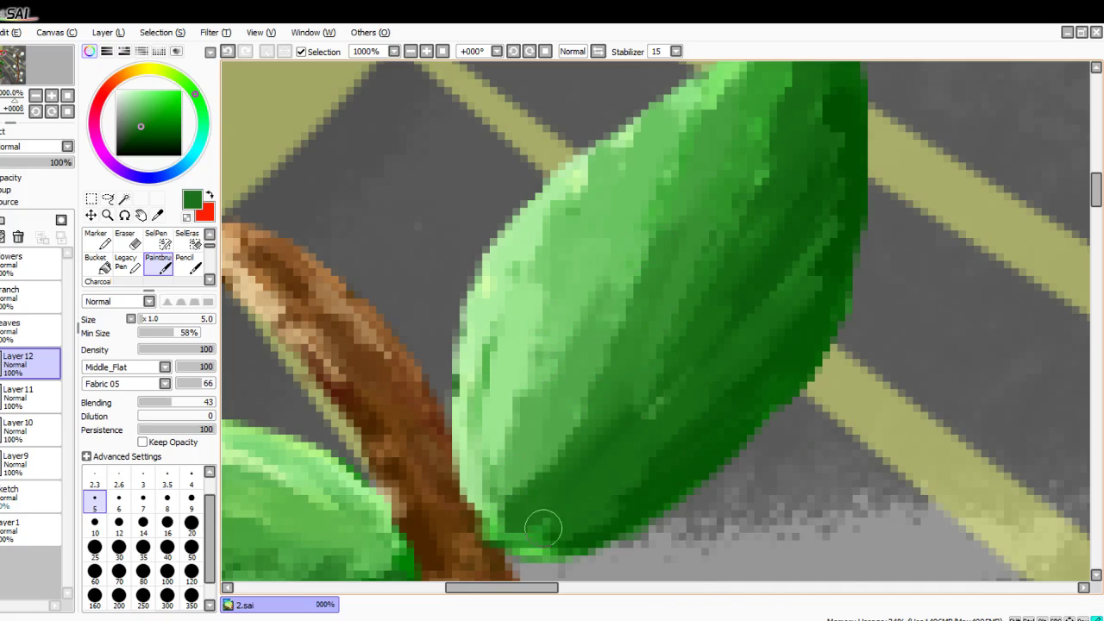
Step: Blend dark green strokes over the highlights in the leaf's upper middle to soften the transition to shadow
drag(649, 198, 611, 297)
drag(625, 229, 522, 410)
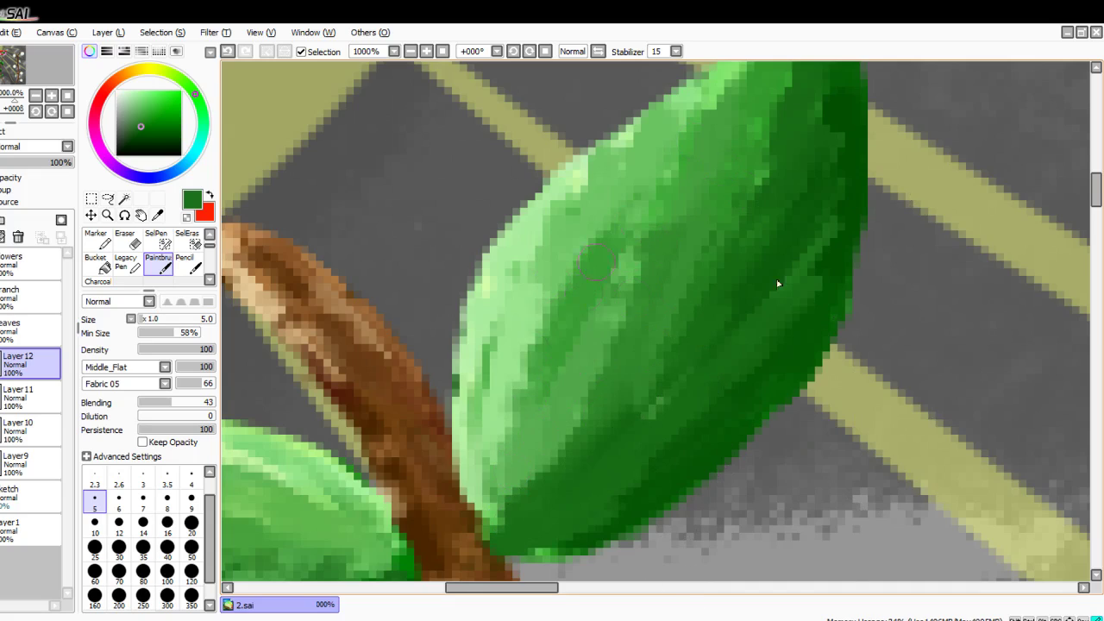
drag(604, 283, 530, 453)
drag(574, 259, 536, 436)
mouse_move(621, 293)
mouse_down()
mouse_move(543, 479)
mouse_move(559, 351)
mouse_up()
drag(666, 204, 622, 348)
drag(669, 223, 651, 283)
drag(688, 122, 637, 269)
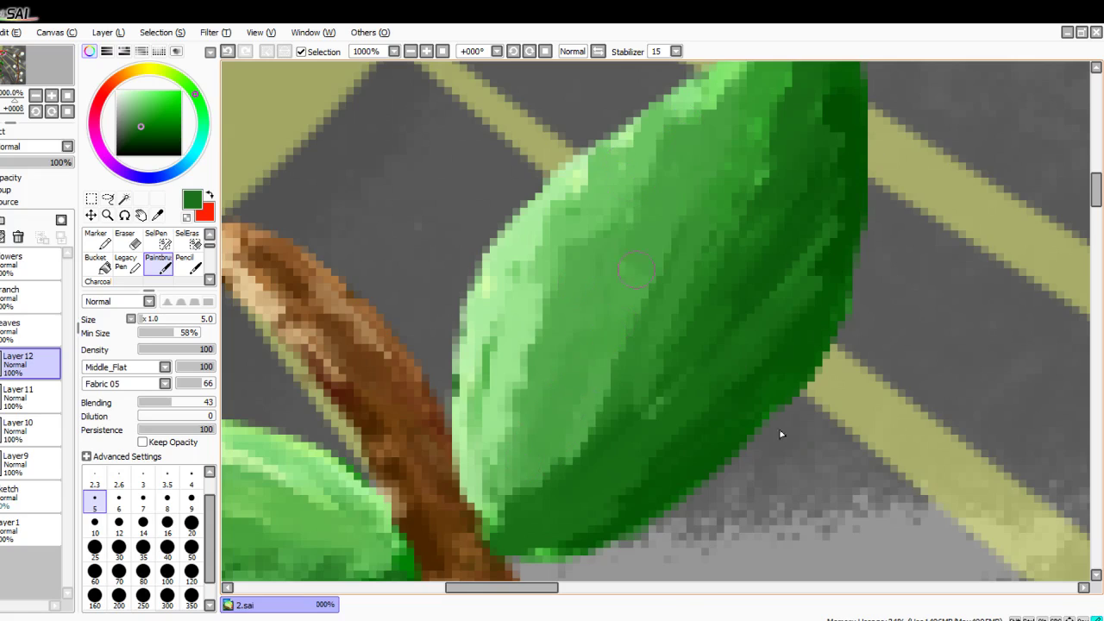
Step: Paint the leaf's tip and stroke dark green from it diagonally down through the right half
scroll(715, 200, up, 3)
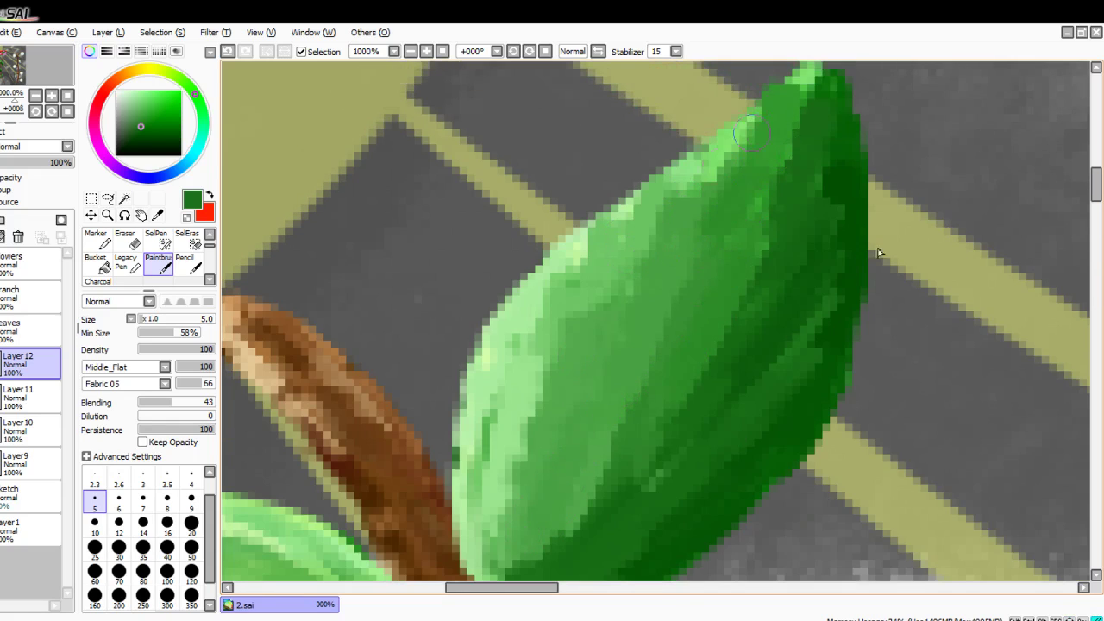
drag(762, 113, 809, 82)
mouse_move(800, 123)
mouse_down()
mouse_move(730, 356)
mouse_move(683, 413)
mouse_up()
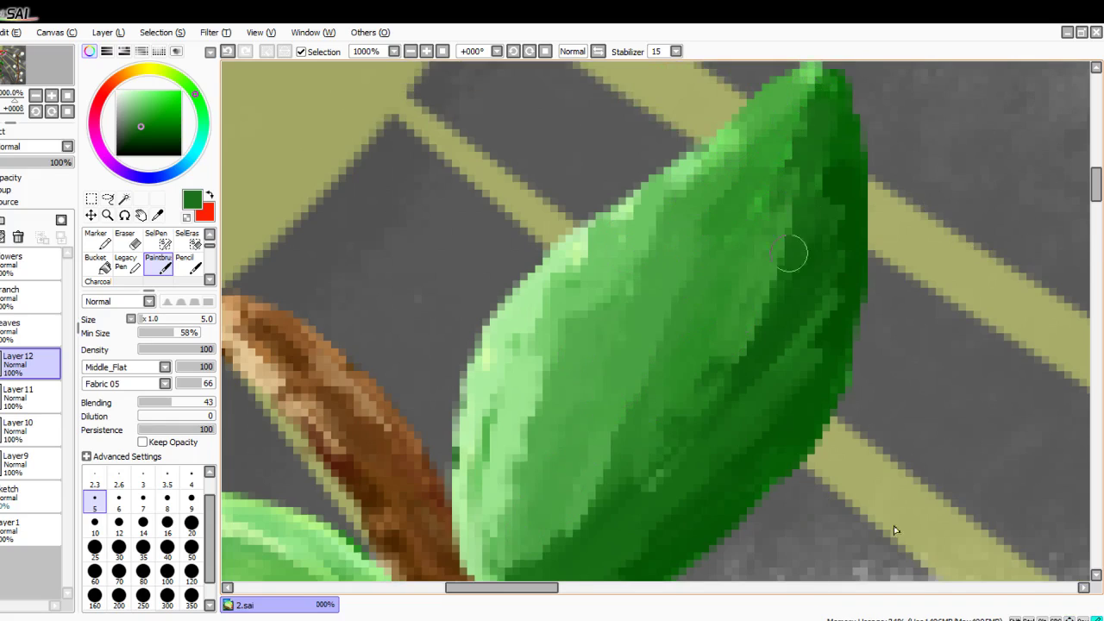
drag(792, 254, 686, 410)
drag(802, 111, 664, 437)
drag(801, 132, 594, 473)
mouse_move(781, 238)
mouse_down()
mouse_move(700, 376)
mouse_move(567, 521)
mouse_up()
Step: Smooth the dark marks near the leaf's left edge and add light green strokes down that side
scroll(696, 435, down, 2)
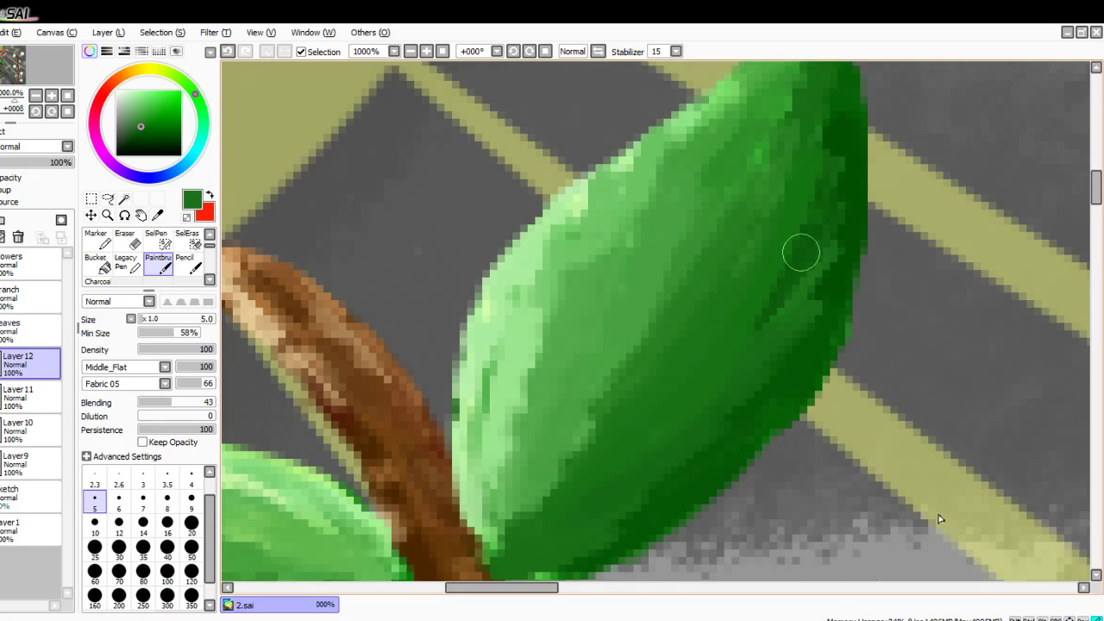
drag(490, 371, 494, 480)
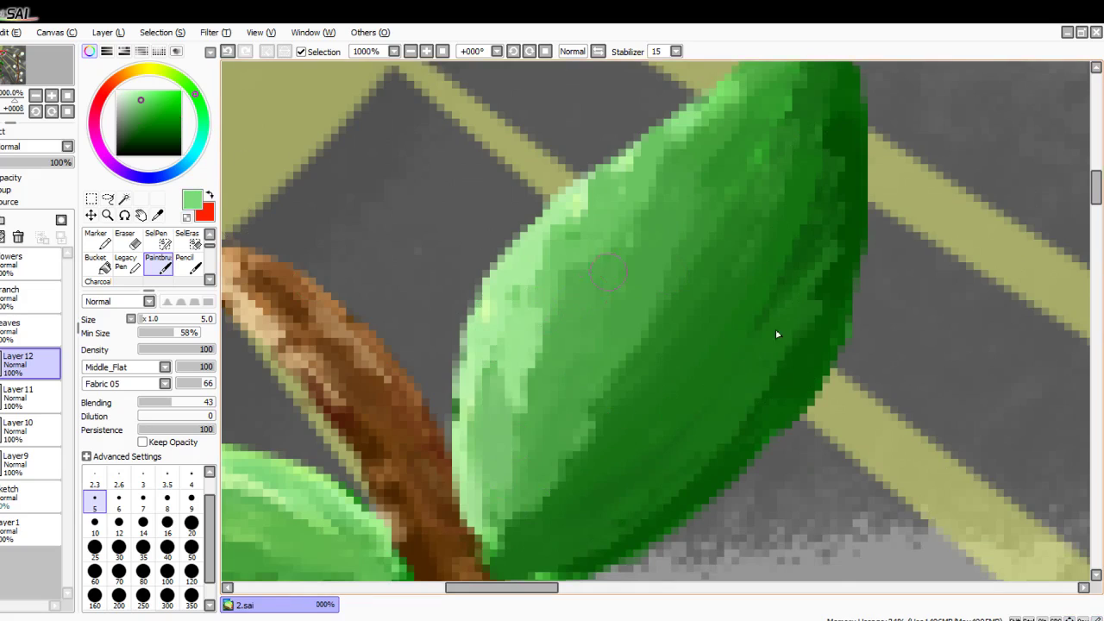
mouse_move(524, 289)
mouse_down()
mouse_move(505, 404)
mouse_move(507, 485)
mouse_move(498, 402)
mouse_move(506, 480)
mouse_up()
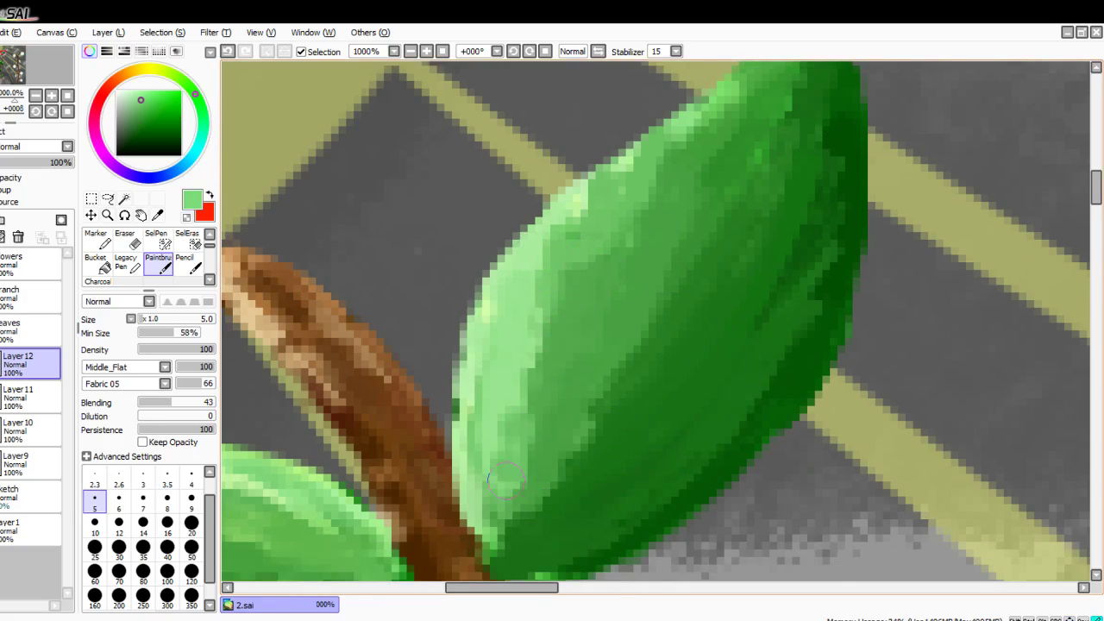
drag(561, 422, 578, 250)
drag(531, 380, 502, 496)
Step: Choose a medium green and blend strokes over the light left half and centre of the leaf
click(147, 107)
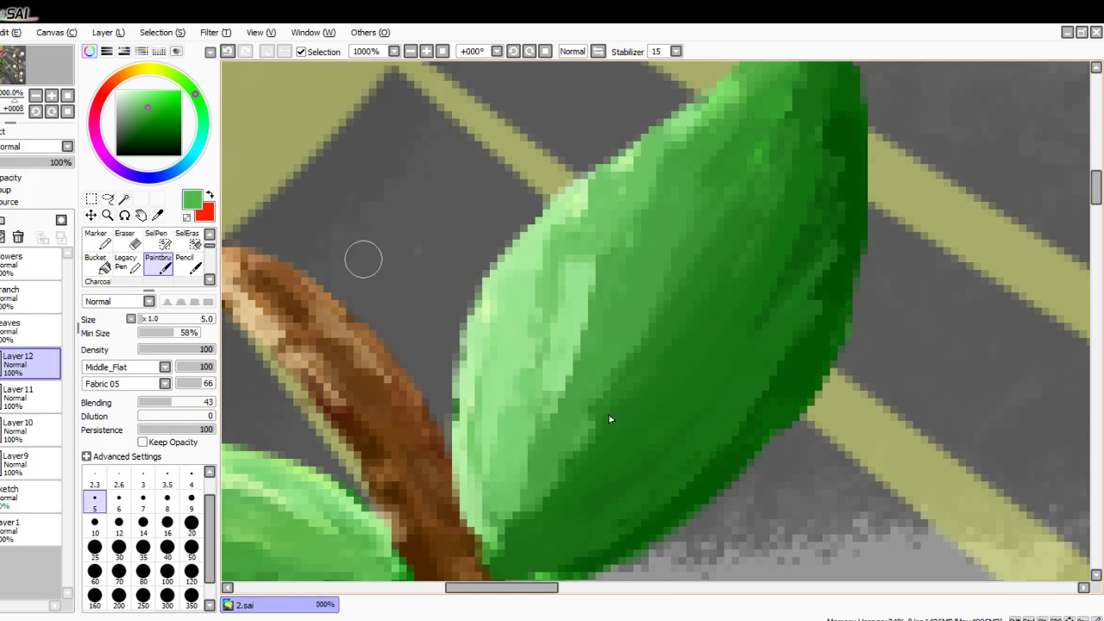
drag(564, 358, 539, 415)
drag(545, 310, 509, 482)
drag(516, 328, 485, 483)
mouse_move(519, 291)
mouse_down()
mouse_move(548, 270)
mouse_move(497, 386)
mouse_move(501, 479)
mouse_move(515, 465)
mouse_up()
drag(565, 265, 552, 444)
mouse_move(592, 281)
mouse_down()
mouse_move(582, 349)
mouse_move(528, 475)
mouse_move(542, 389)
mouse_up()
drag(680, 255, 584, 412)
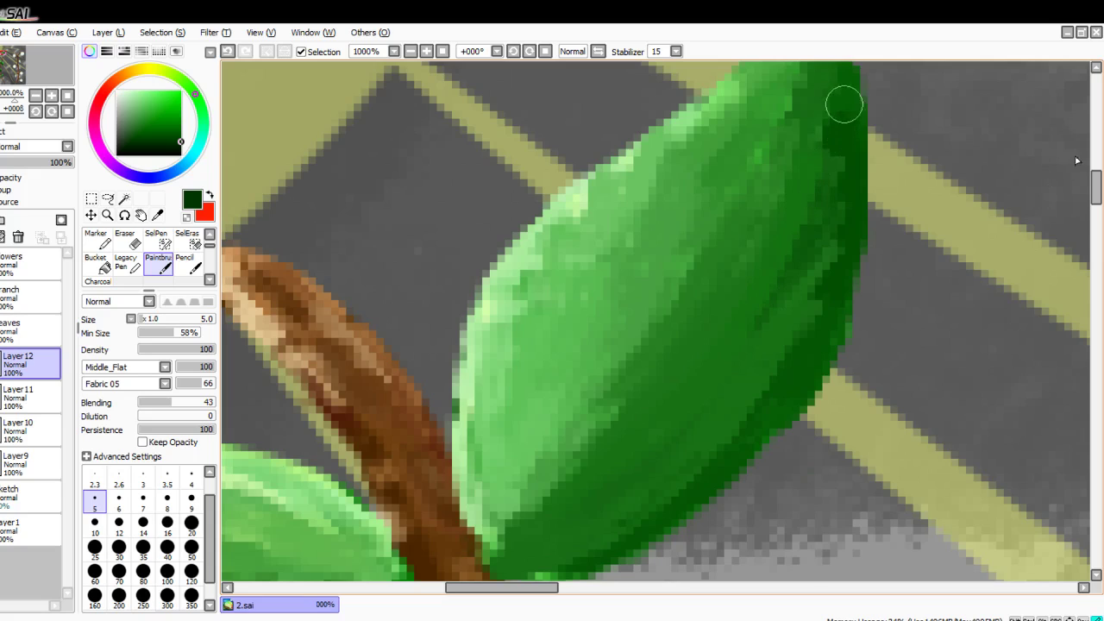
Step: Paint very dark green shadow strokes along the leaf's right side down toward its base
drag(841, 177, 647, 454)
drag(833, 207, 605, 532)
mouse_move(687, 464)
mouse_down()
mouse_move(658, 496)
mouse_move(610, 498)
mouse_up()
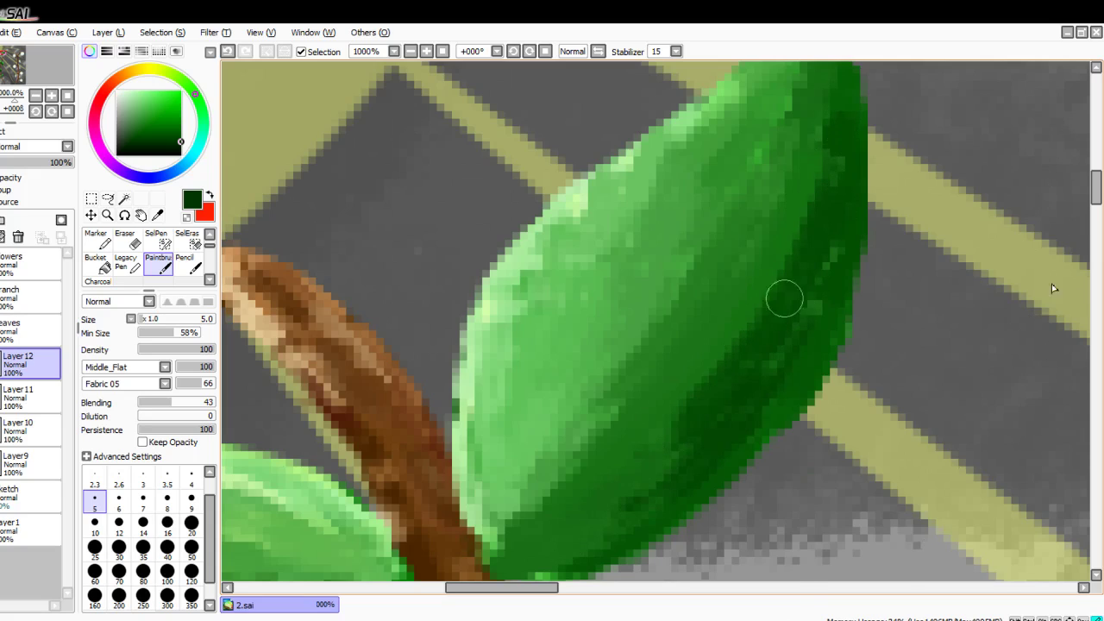
drag(776, 280, 657, 399)
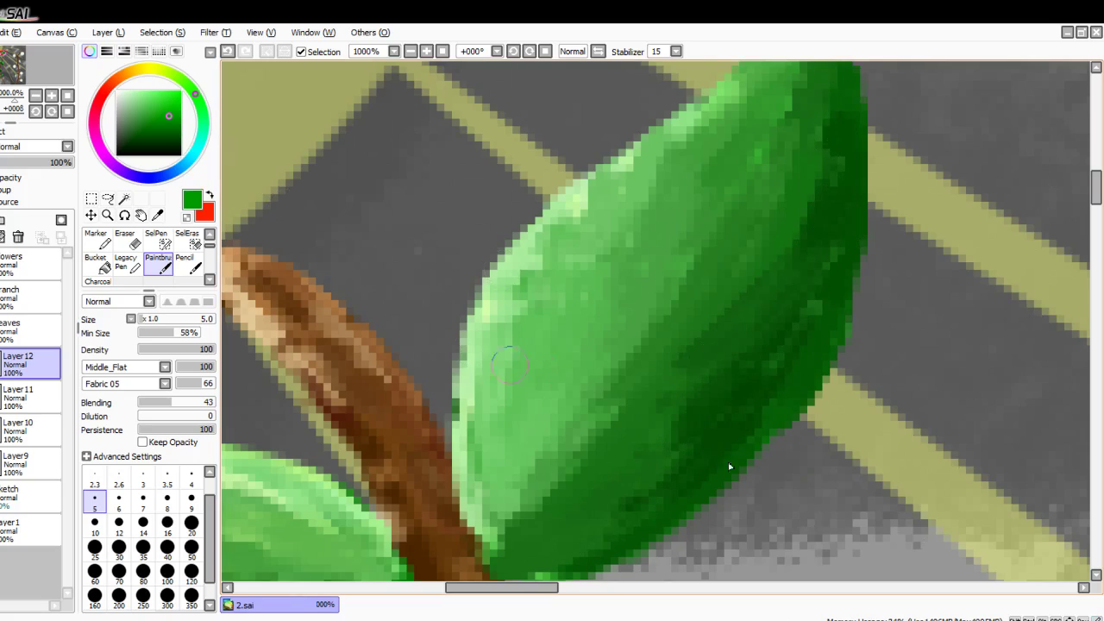
Step: Blend saturated green diagonal strokes into the shadow on the leaf's lower right
drag(760, 279, 626, 448)
drag(790, 319, 644, 464)
mouse_move(789, 369)
mouse_down()
mouse_move(599, 527)
mouse_move(798, 335)
mouse_move(680, 451)
mouse_up()
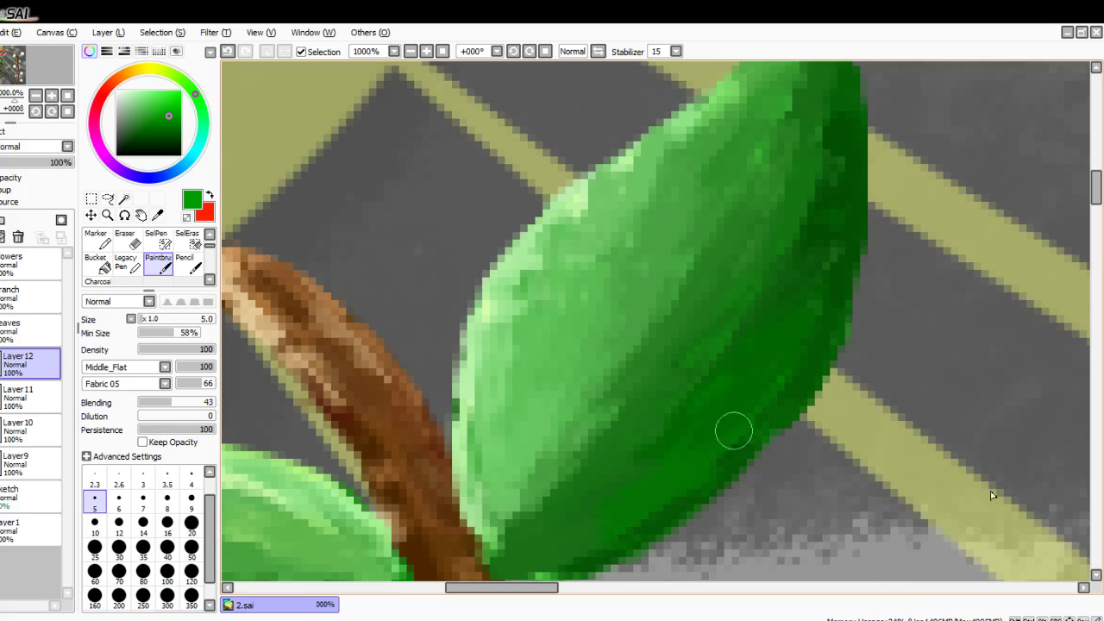
scroll(583, 378, down, 5)
scroll(601, 385, up, 2)
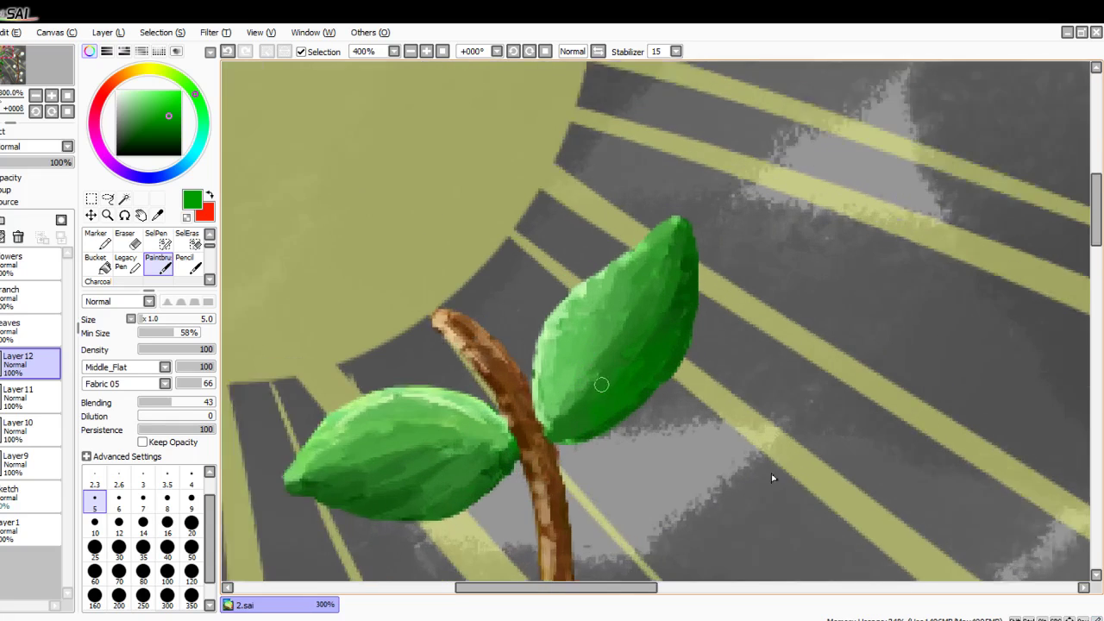
scroll(319, 453, down, 2)
scroll(559, 570, down, 3)
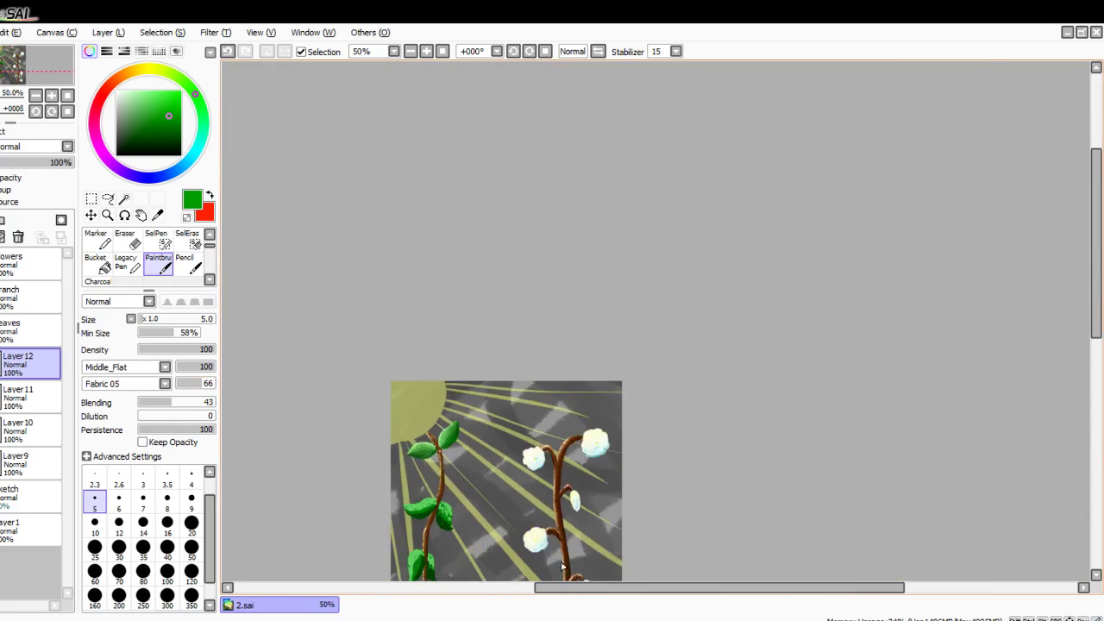
scroll(524, 529, up, 4)
scroll(496, 446, up, 1)
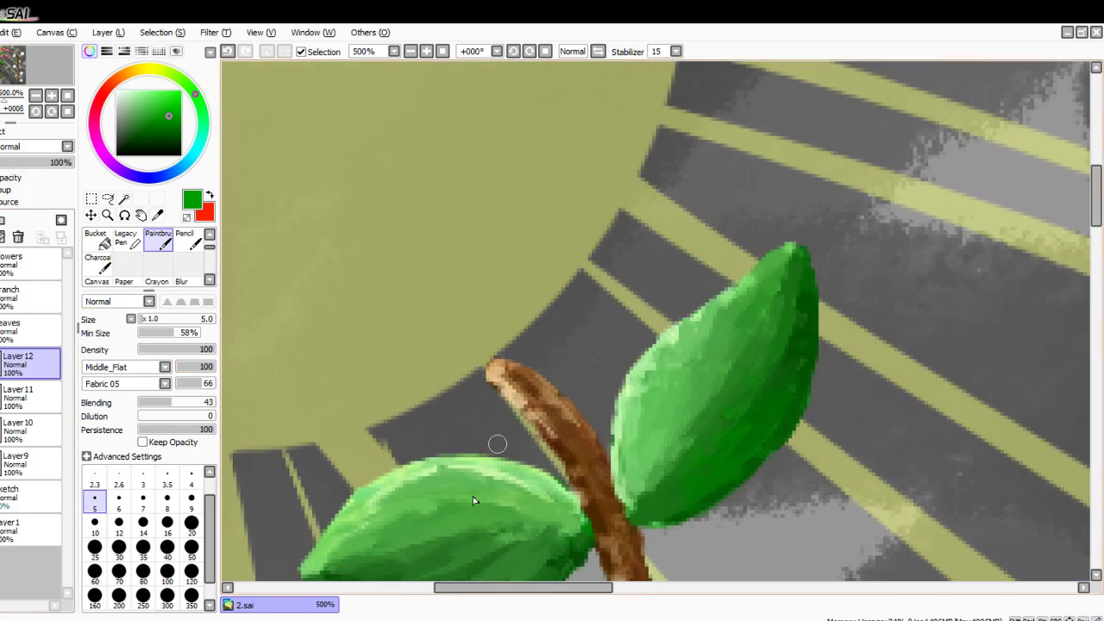
Step: Add a new layer above Layer12 and set the foreground colour to pale yellow
click(2, 221)
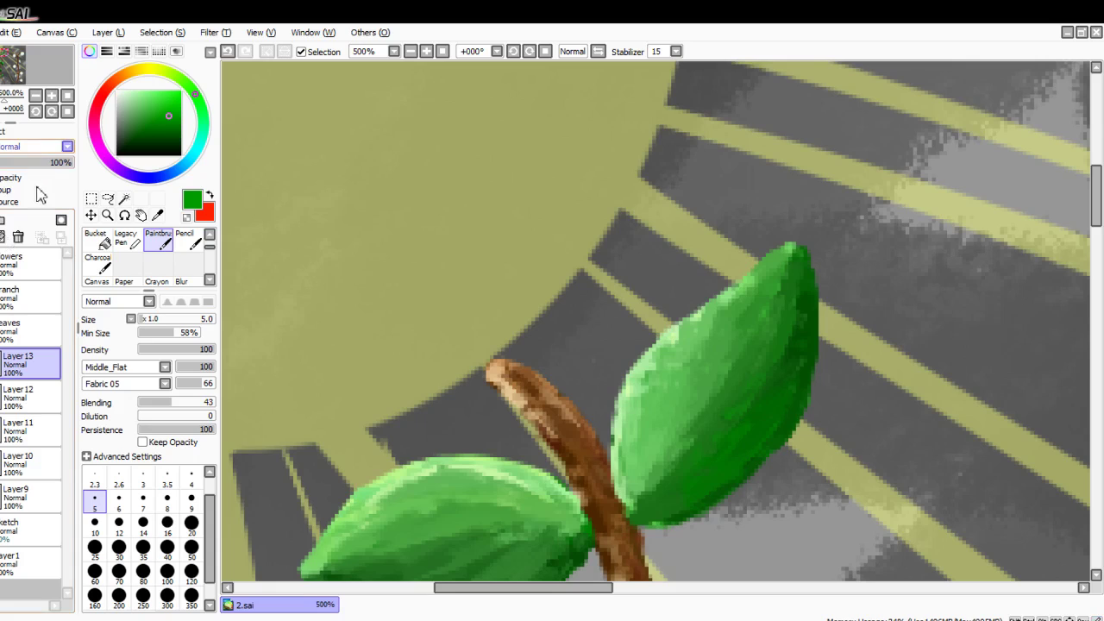
drag(198, 87, 147, 69)
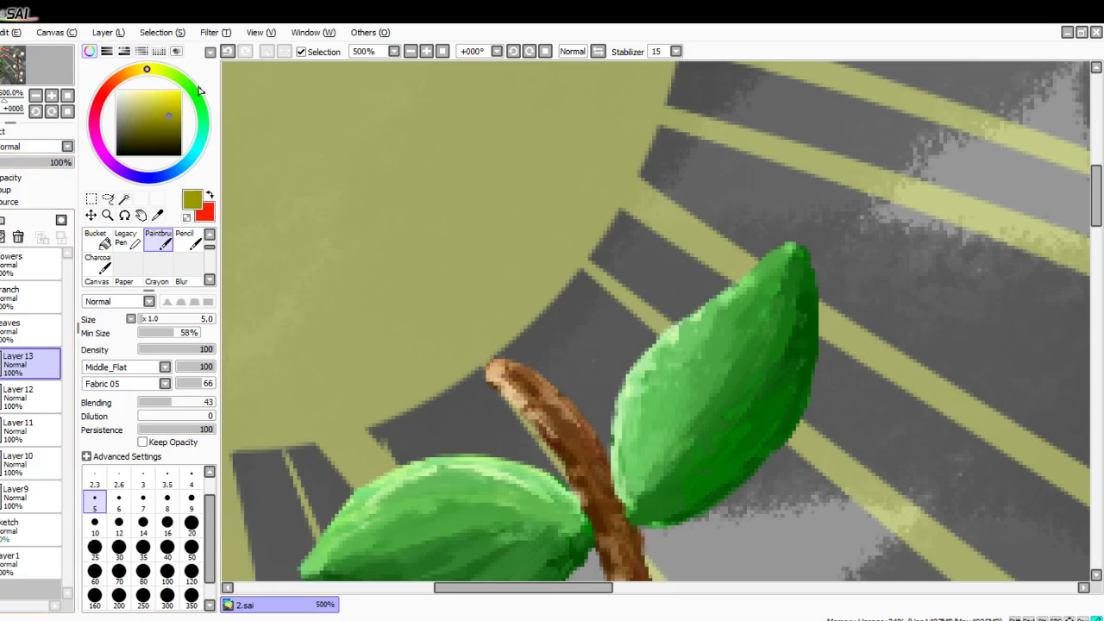
drag(177, 105, 140, 90)
Step: Paint a thick pale yellow band along the upper leaf's left edge with the Pencil at size 14
scroll(151, 263, up, 2)
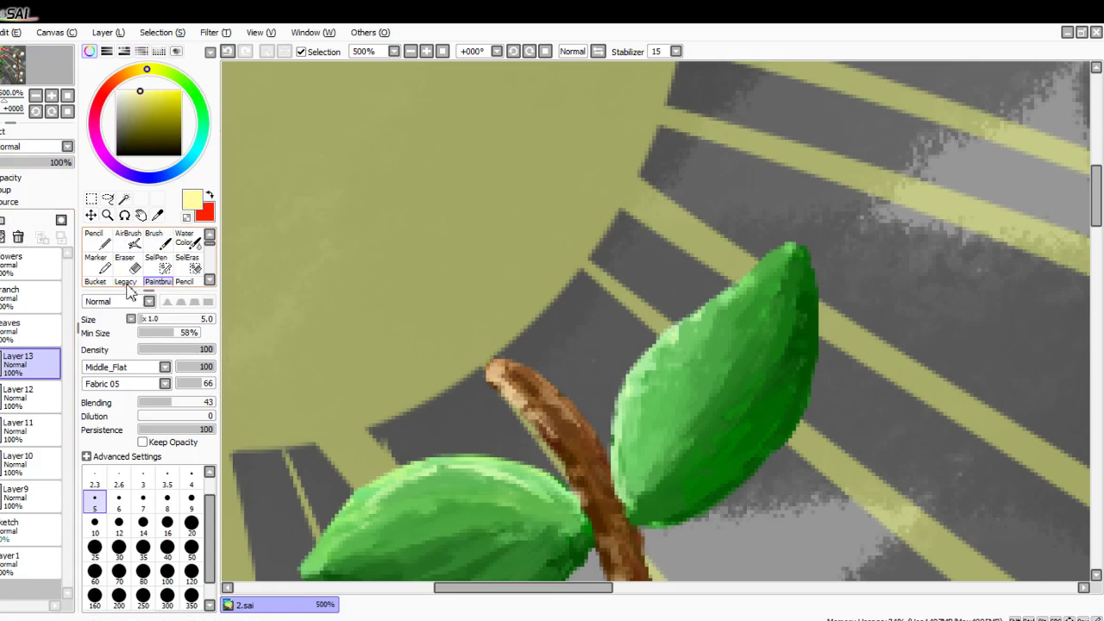
click(95, 240)
scroll(864, 386, up, 4)
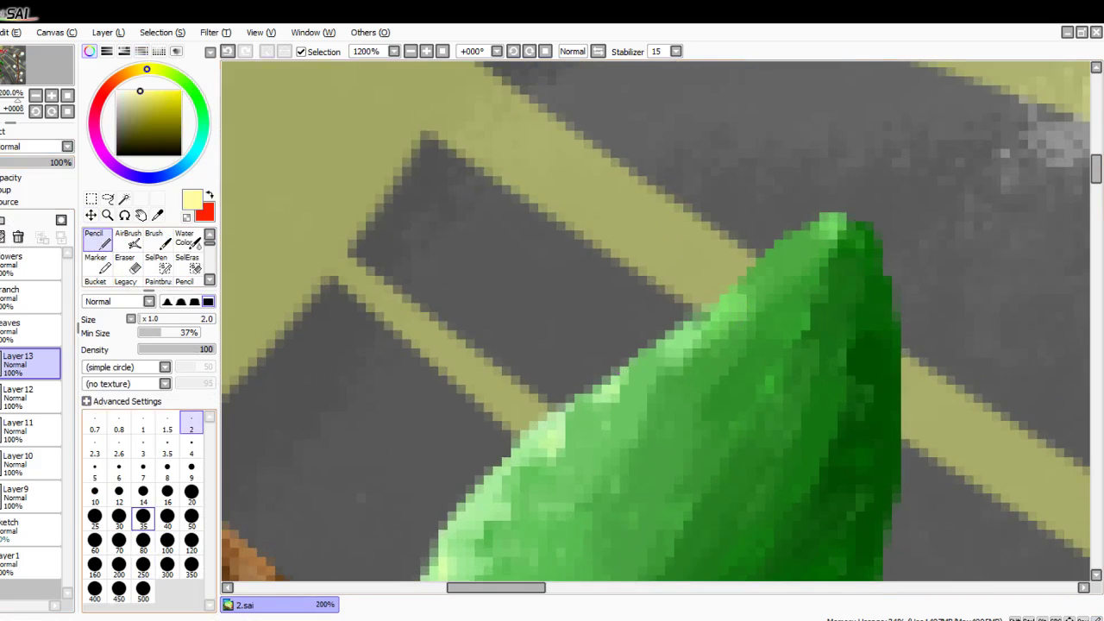
click(143, 491)
scroll(755, 336, down, 4)
click(742, 308)
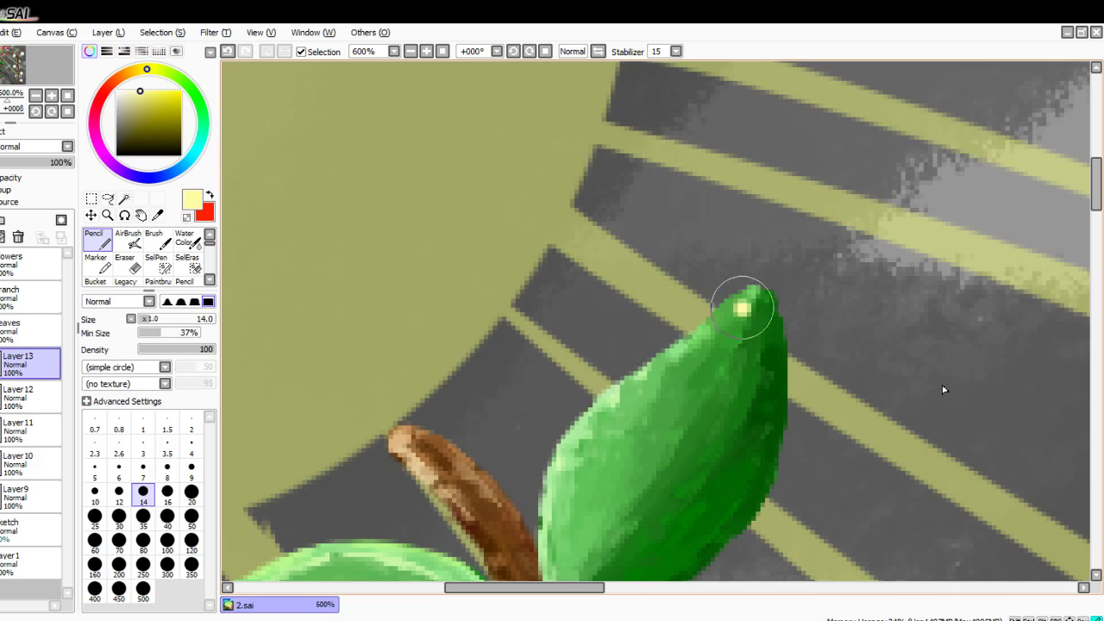
mouse_move(741, 308)
mouse_down()
mouse_move(562, 469)
mouse_move(556, 565)
mouse_up()
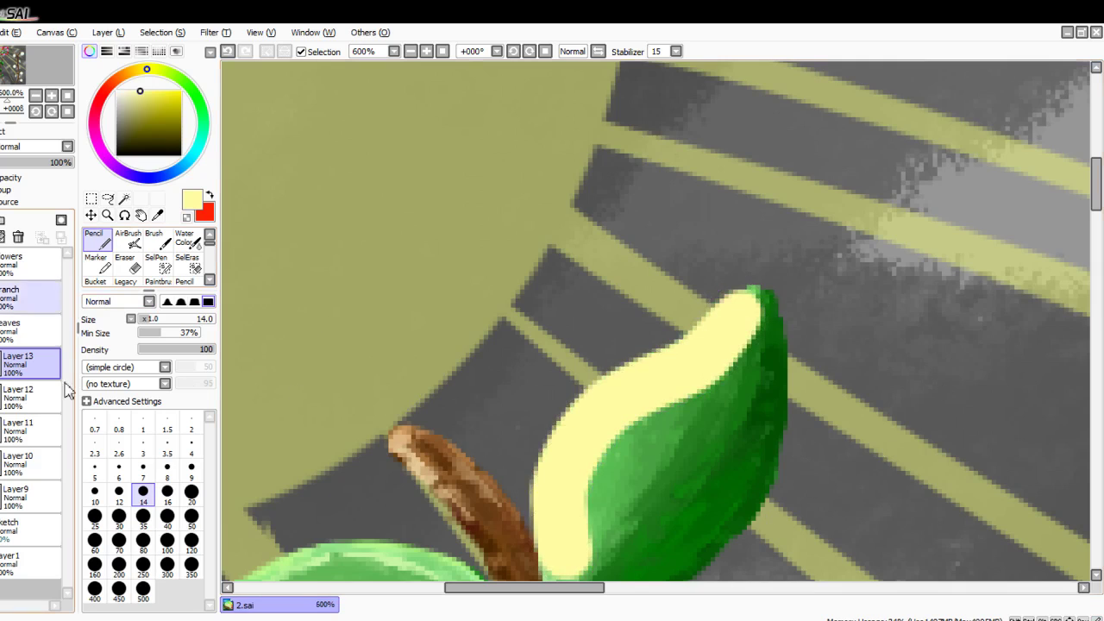
Step: Paint a thick black band along the leaf's lower right edge and set Layer13's blending mode to Multiply
scroll(254, 356, down, 1)
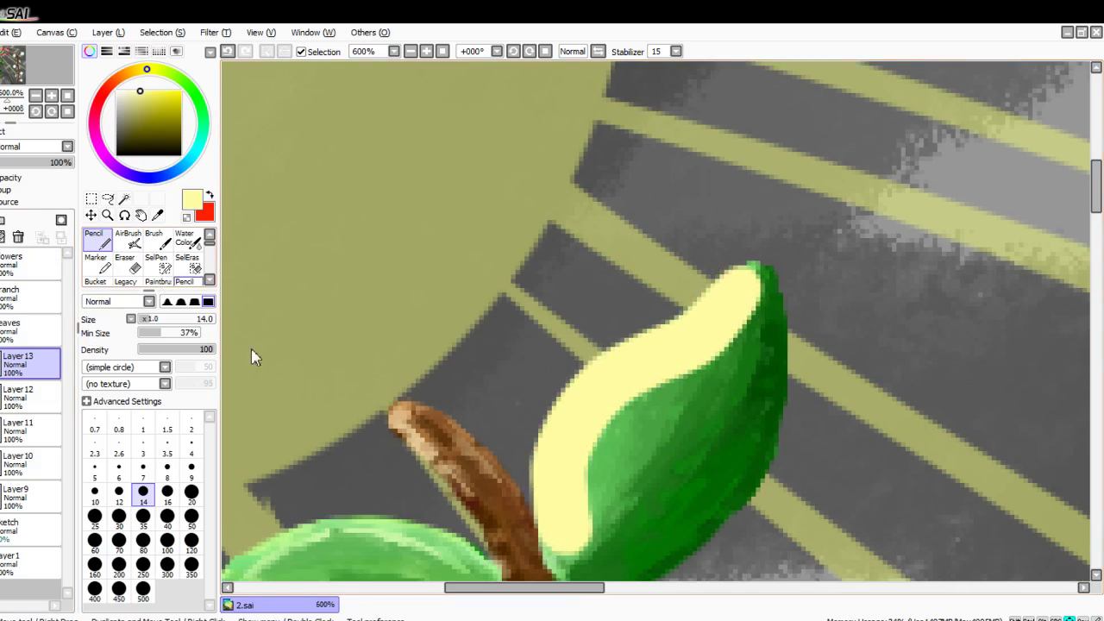
scroll(255, 356, down, 2)
click(173, 127)
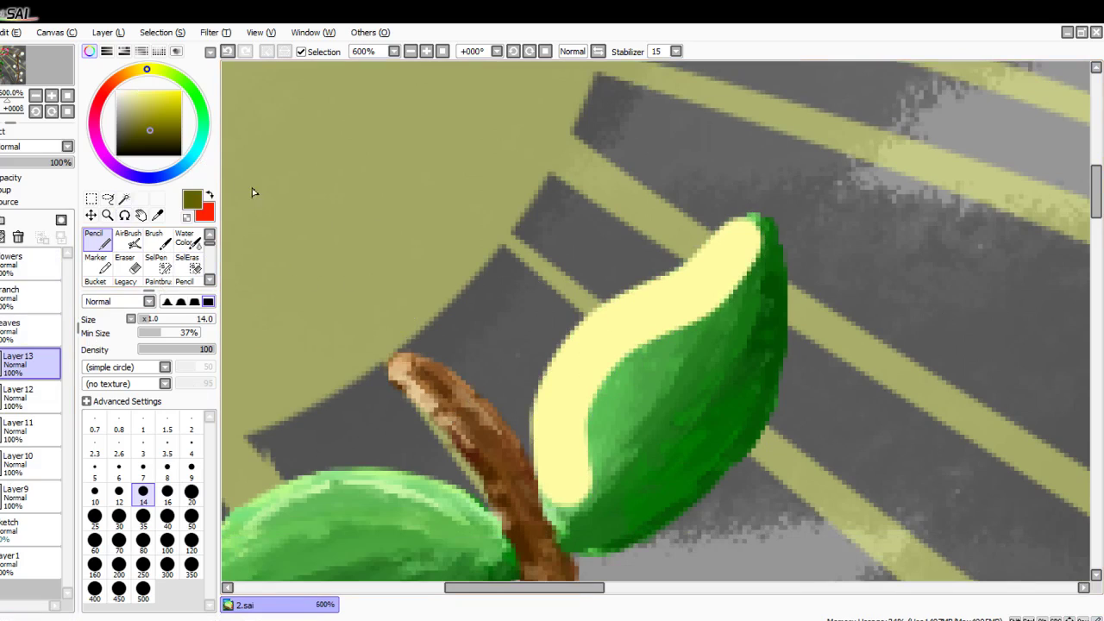
click(181, 155)
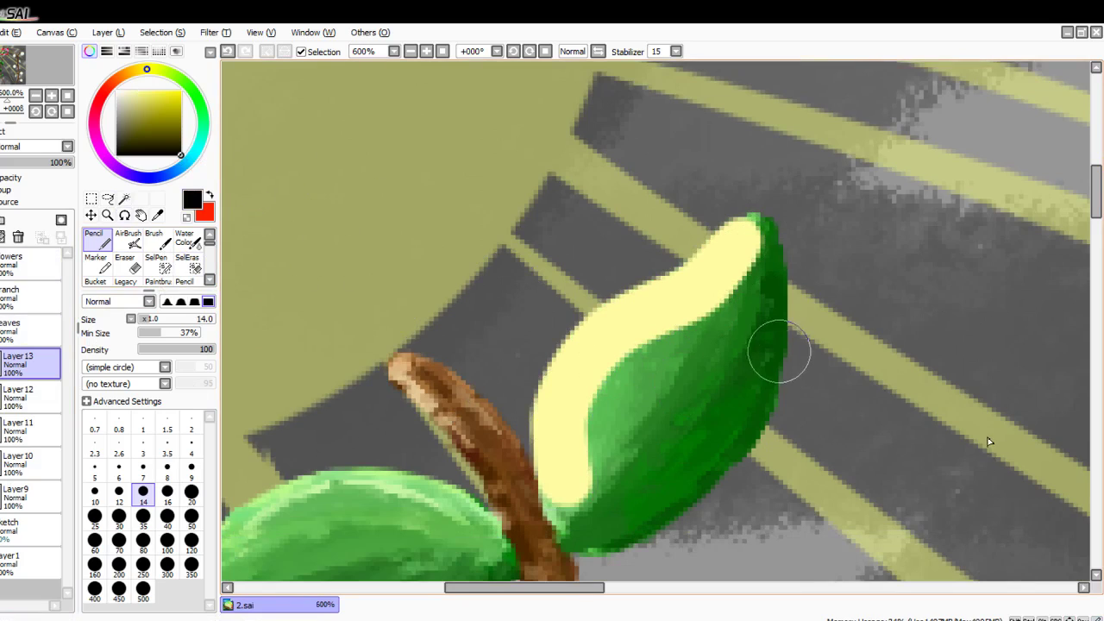
drag(779, 353, 635, 513)
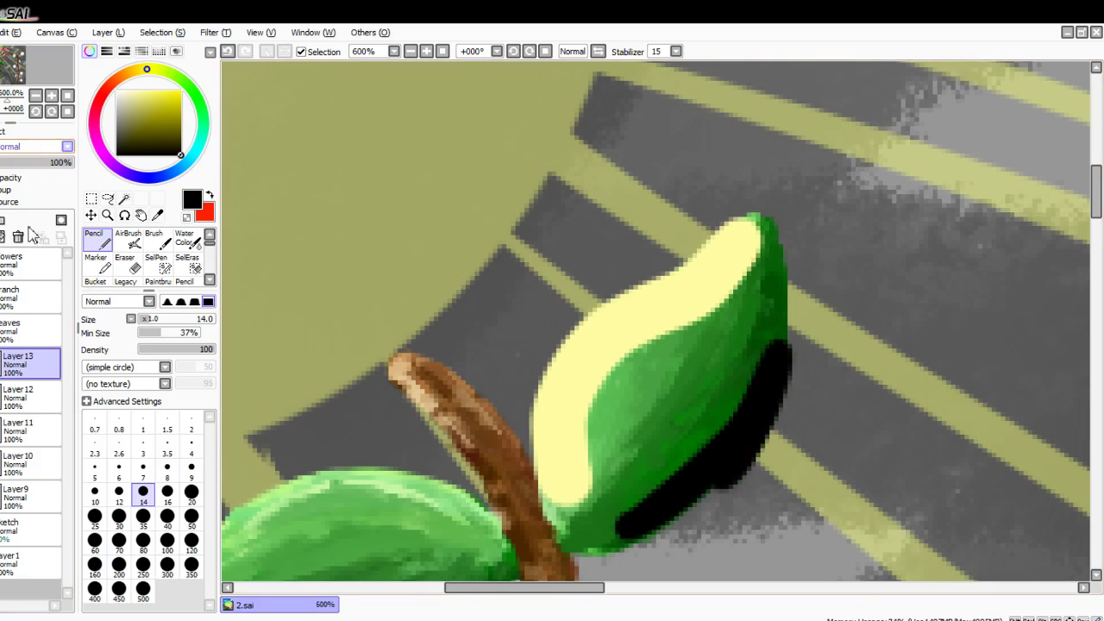
click(27, 210)
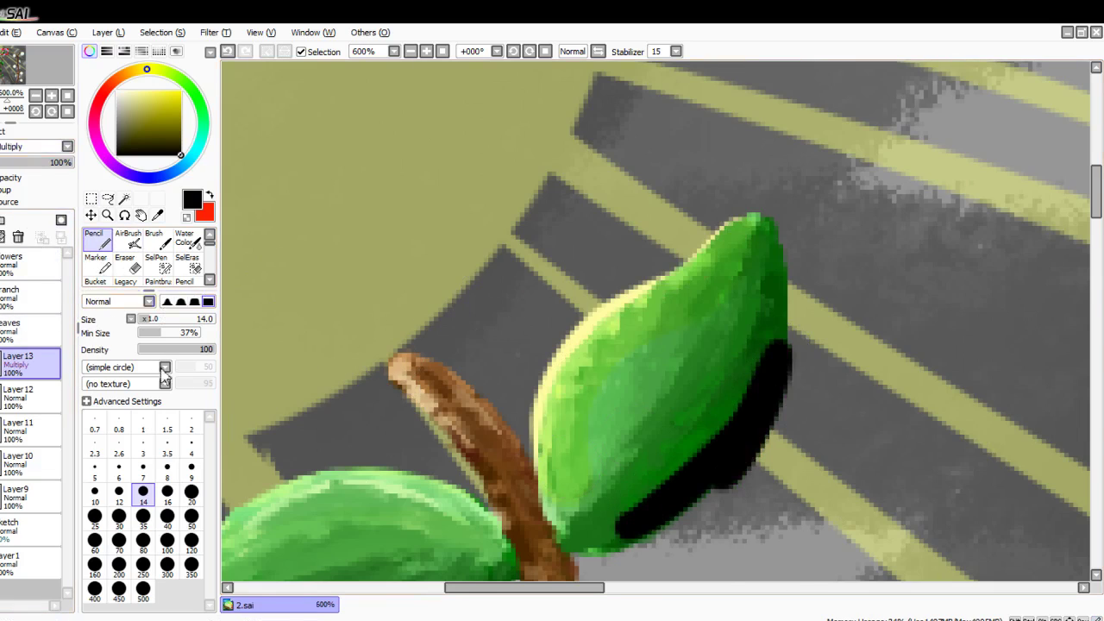
Step: Erase the black band along the upper leaf's lower right edge with the Eraser at size 7
click(125, 264)
scroll(742, 390, up, 2)
mouse_move(802, 304)
mouse_down()
mouse_move(737, 468)
mouse_move(846, 276)
mouse_move(688, 556)
mouse_up()
scroll(748, 453, down, 1)
drag(768, 399, 642, 529)
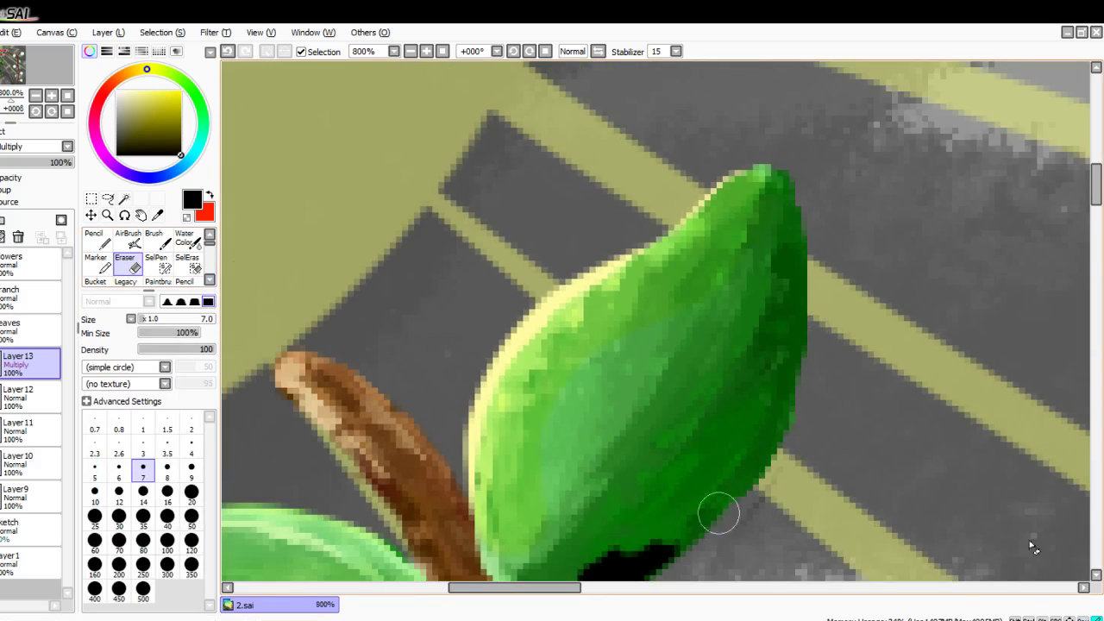
drag(701, 555, 653, 578)
drag(647, 509, 647, 484)
drag(690, 464, 685, 526)
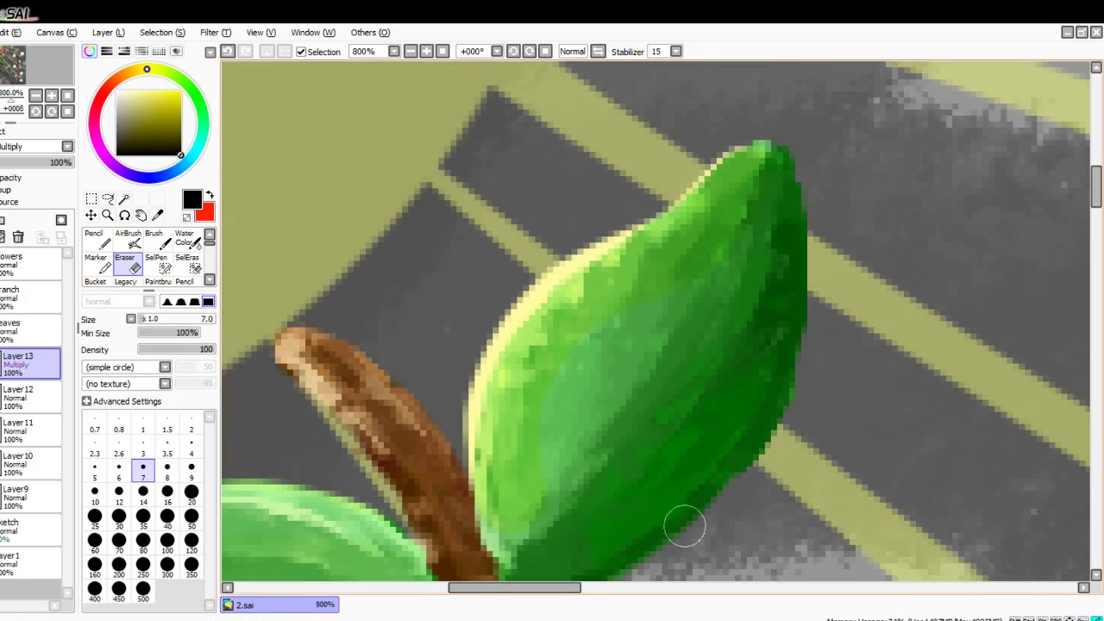
Step: Set the colour to dark grey and paint a thick shadow band along the leaf's lower right side with the Pencil at size 14
scroll(605, 561, down, 1)
click(179, 134)
mouse_move(178, 133)
mouse_down()
mouse_move(128, 148)
mouse_move(117, 135)
mouse_up()
key(v)
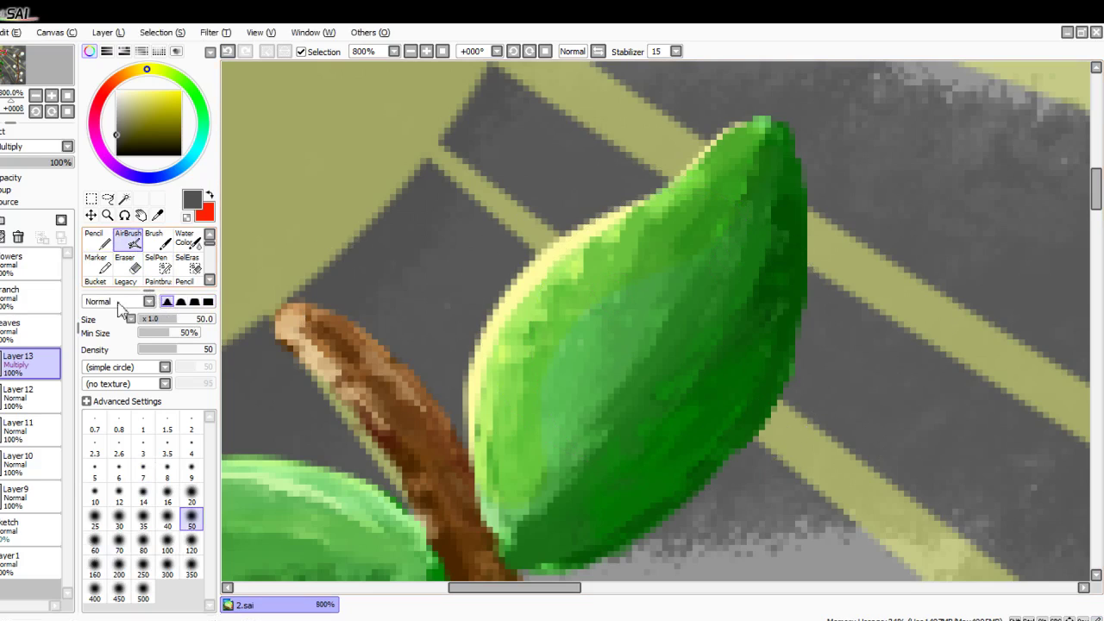
key(n)
mouse_move(773, 222)
mouse_down()
mouse_move(773, 345)
mouse_move(705, 440)
mouse_move(553, 503)
mouse_up()
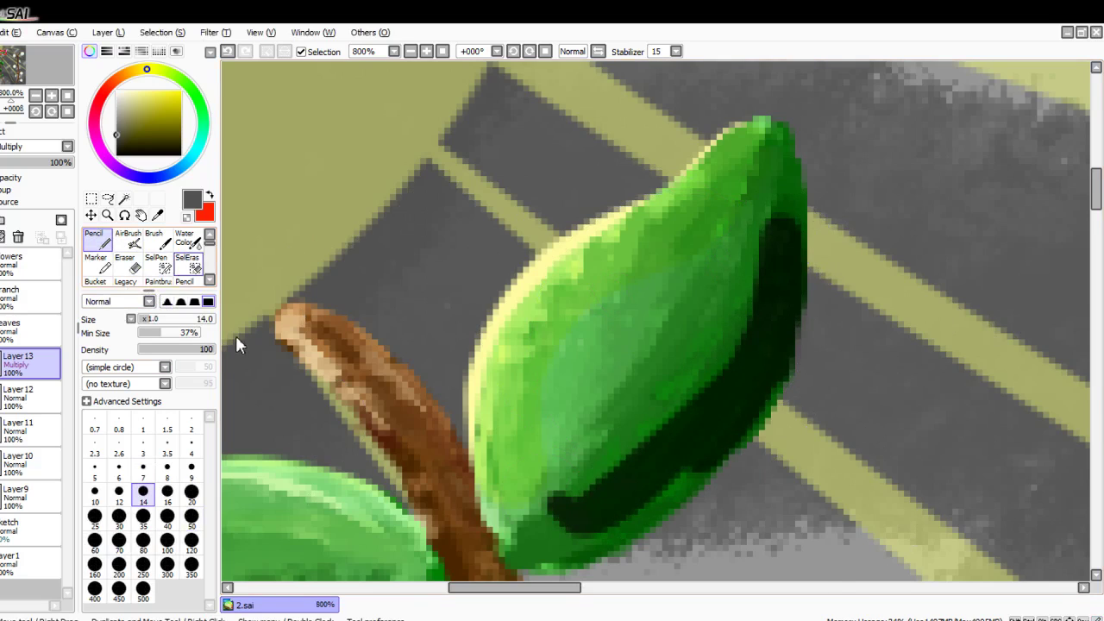
Step: Soften the dark shadow band and the pale yellow edge band into the leaf with the Blur brush at size 8
scroll(188, 264, up, 1)
click(188, 241)
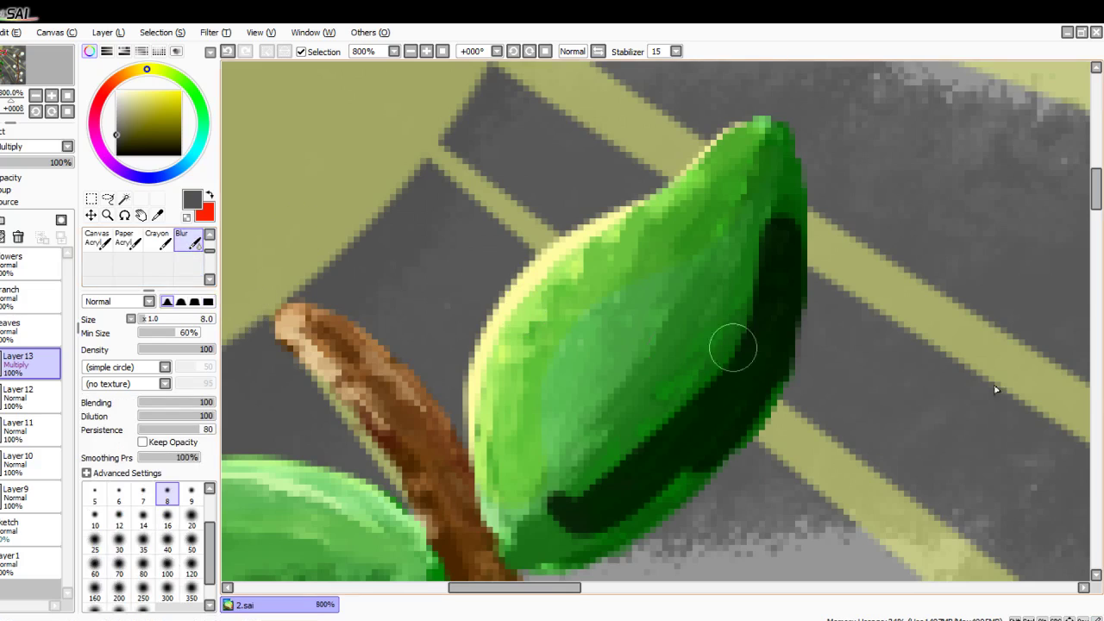
mouse_move(801, 234)
mouse_down()
mouse_move(750, 330)
mouse_move(731, 329)
mouse_move(766, 294)
mouse_move(731, 364)
mouse_move(739, 384)
mouse_move(673, 465)
mouse_move(699, 456)
mouse_move(686, 424)
mouse_move(697, 379)
mouse_move(691, 406)
mouse_move(704, 406)
mouse_move(719, 482)
mouse_move(703, 507)
mouse_move(691, 464)
mouse_move(622, 457)
mouse_move(622, 486)
mouse_move(616, 431)
mouse_move(611, 460)
mouse_move(611, 440)
mouse_move(705, 377)
mouse_move(722, 386)
mouse_move(745, 373)
mouse_move(806, 468)
mouse_up()
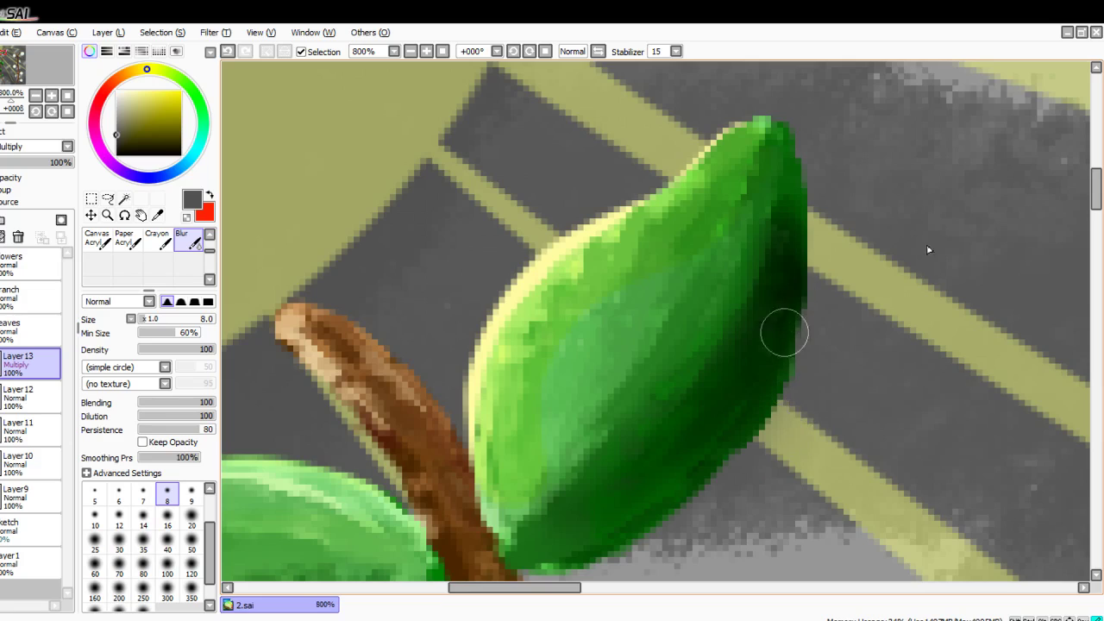
mouse_move(784, 332)
mouse_down()
mouse_move(779, 305)
mouse_move(748, 288)
mouse_move(682, 367)
mouse_move(774, 297)
mouse_move(781, 322)
mouse_move(568, 579)
mouse_up()
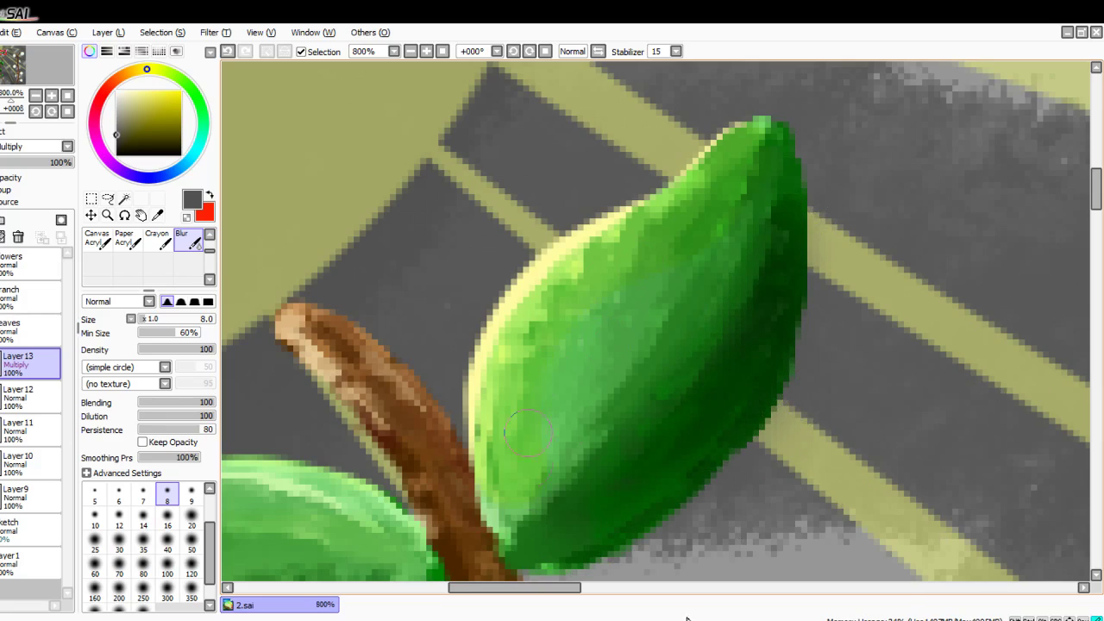
mouse_move(716, 181)
mouse_down()
mouse_move(509, 311)
mouse_move(524, 282)
mouse_move(461, 483)
mouse_up()
drag(653, 185, 666, 184)
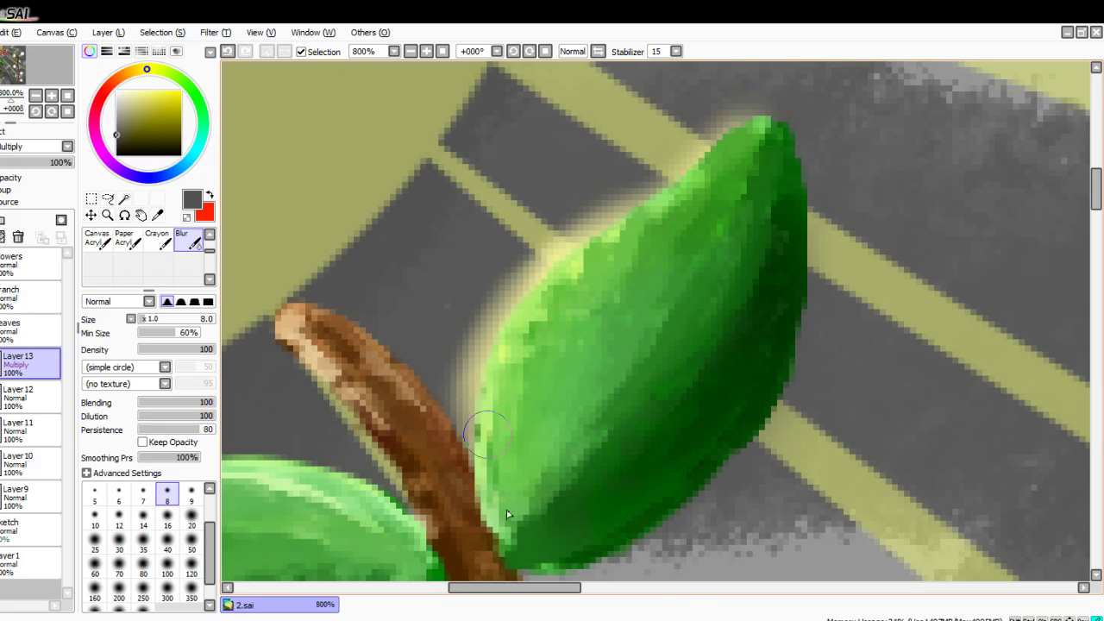
Step: Erase the blurred yellow spill outside the leaf's upper left edge with the Eraser at size 7
scroll(121, 257, up, 3)
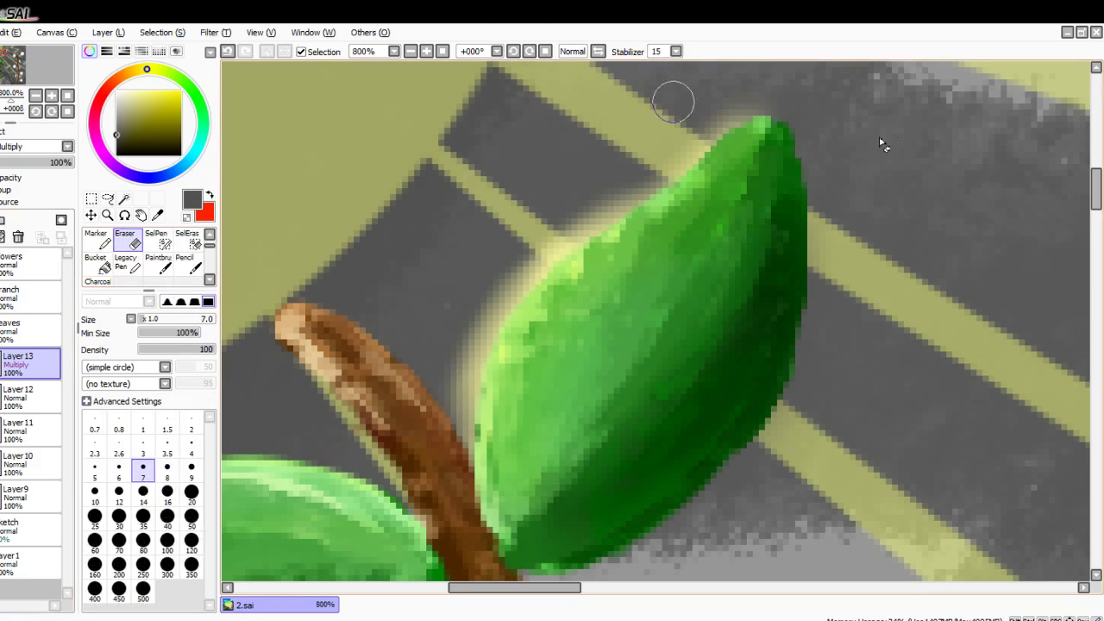
mouse_move(752, 101)
mouse_down()
mouse_move(662, 182)
mouse_move(722, 114)
mouse_move(603, 207)
mouse_move(601, 191)
mouse_move(515, 280)
mouse_move(583, 191)
mouse_move(456, 399)
mouse_move(496, 260)
mouse_move(460, 482)
mouse_up()
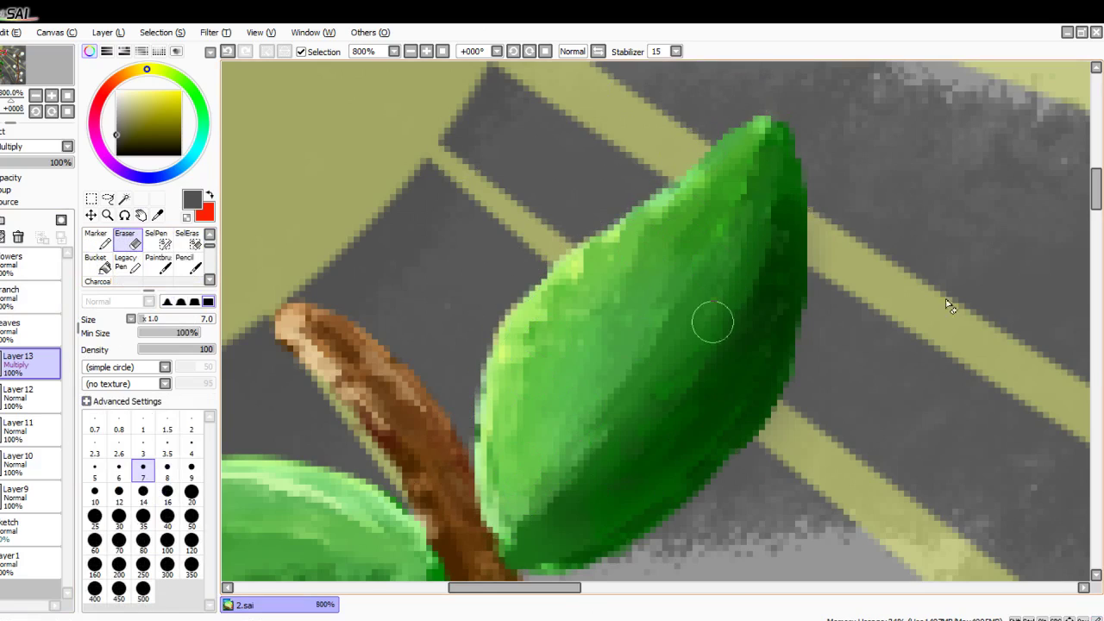
mouse_move(809, 101)
mouse_down()
mouse_move(812, 338)
mouse_move(673, 522)
mouse_up()
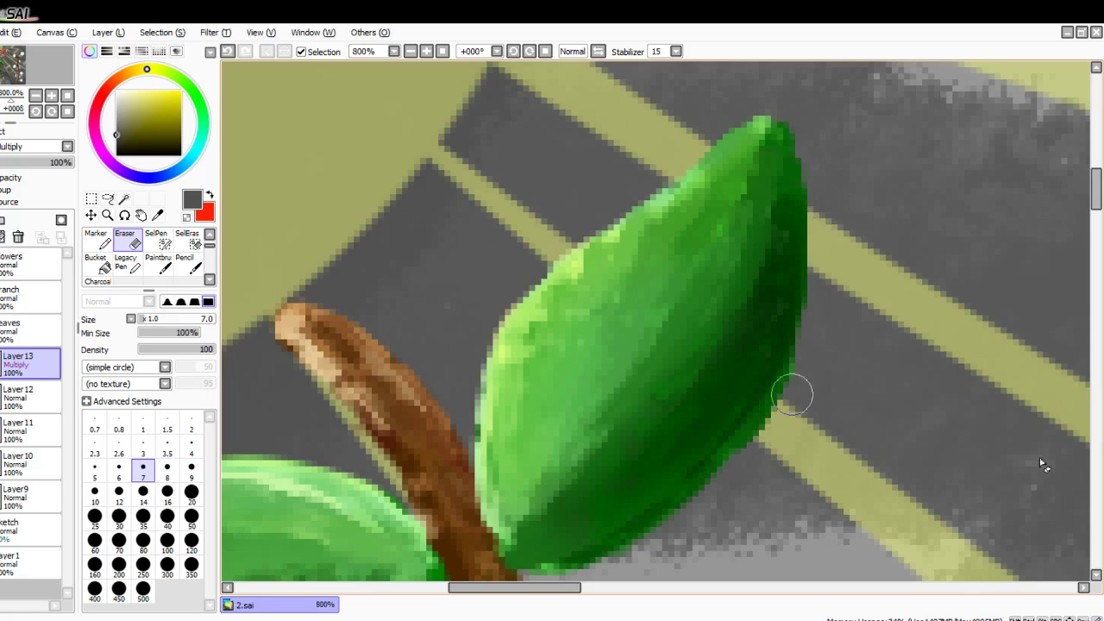
key(ctrl+z)
scroll(789, 571, down, 5)
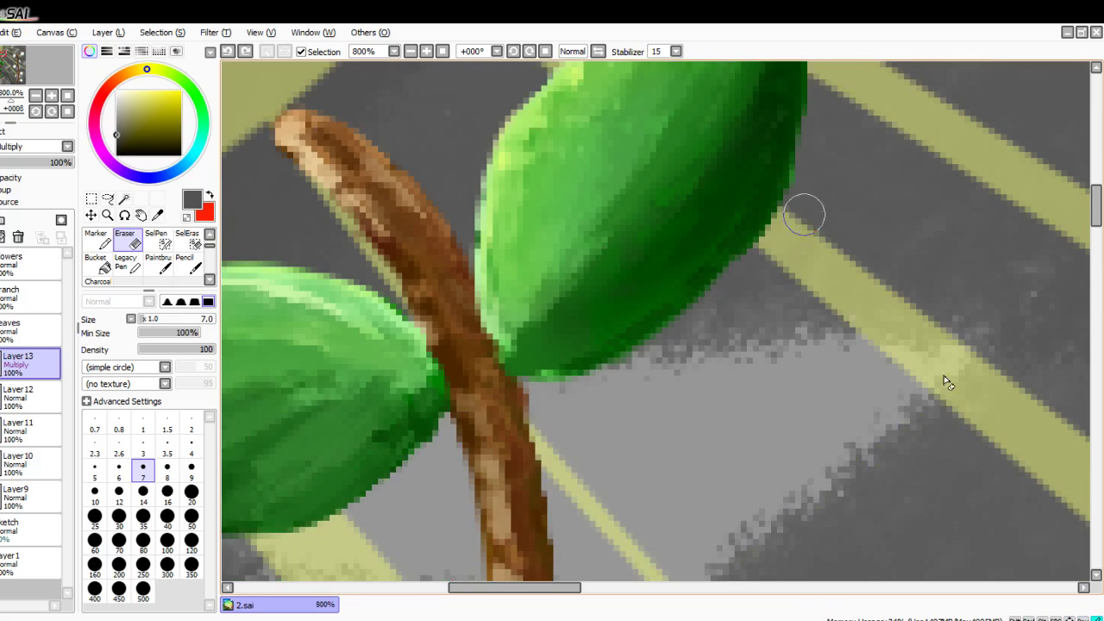
scroll(785, 238, up, 2)
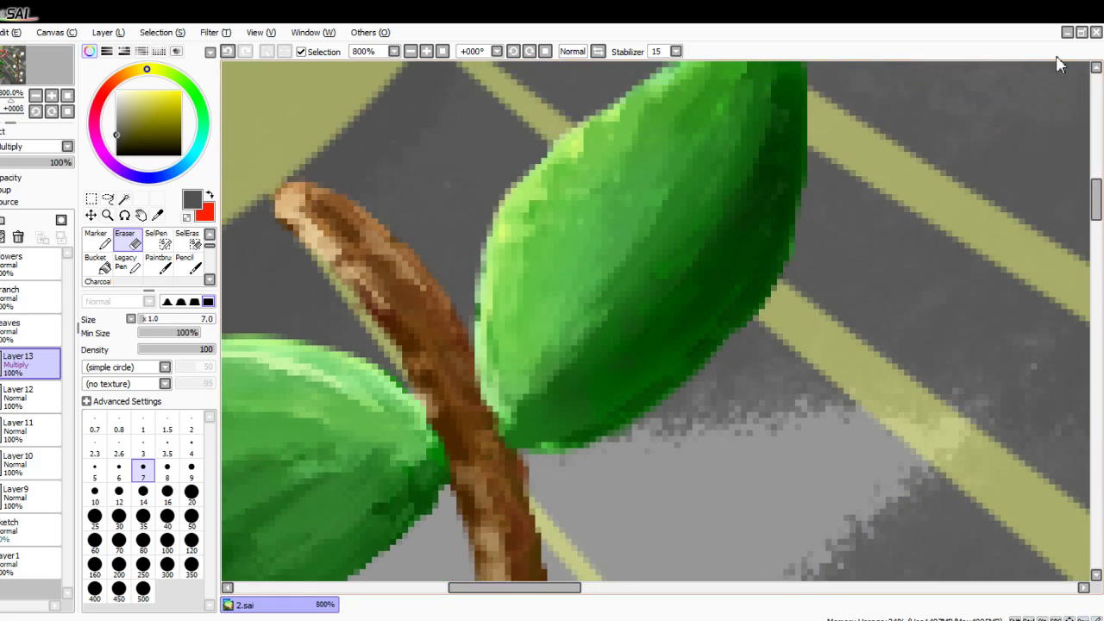
scroll(555, 476, up, 1)
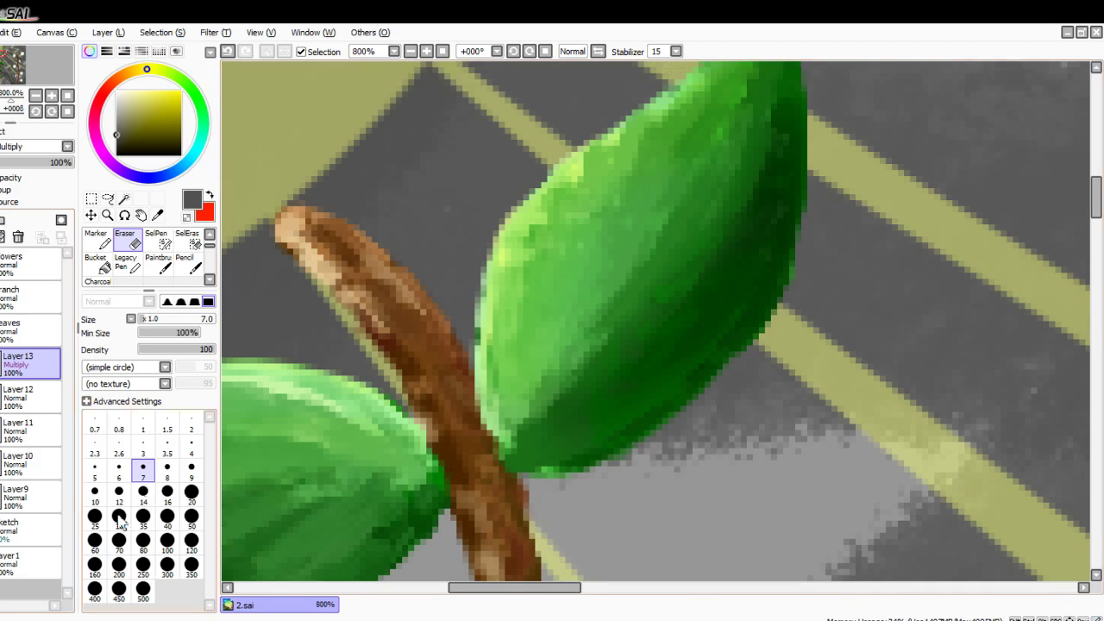
click(21, 397)
mouse_move(35, 164)
mouse_down()
mouse_move(31, 207)
mouse_move(114, 197)
mouse_up()
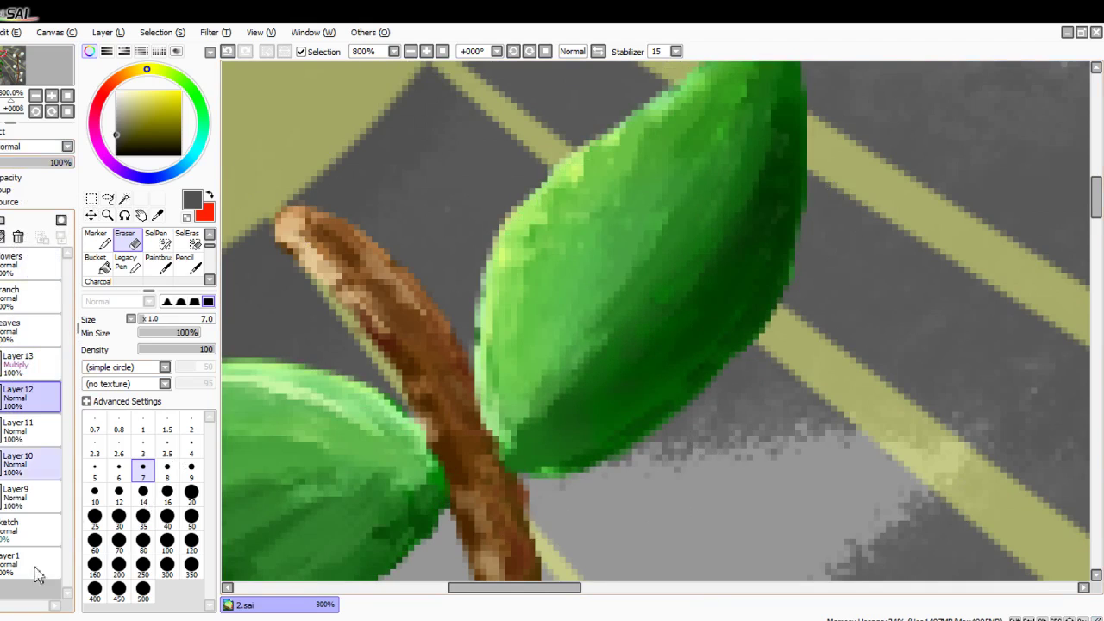
click(19, 363)
scroll(584, 409, down, 8)
scroll(692, 382, up, 7)
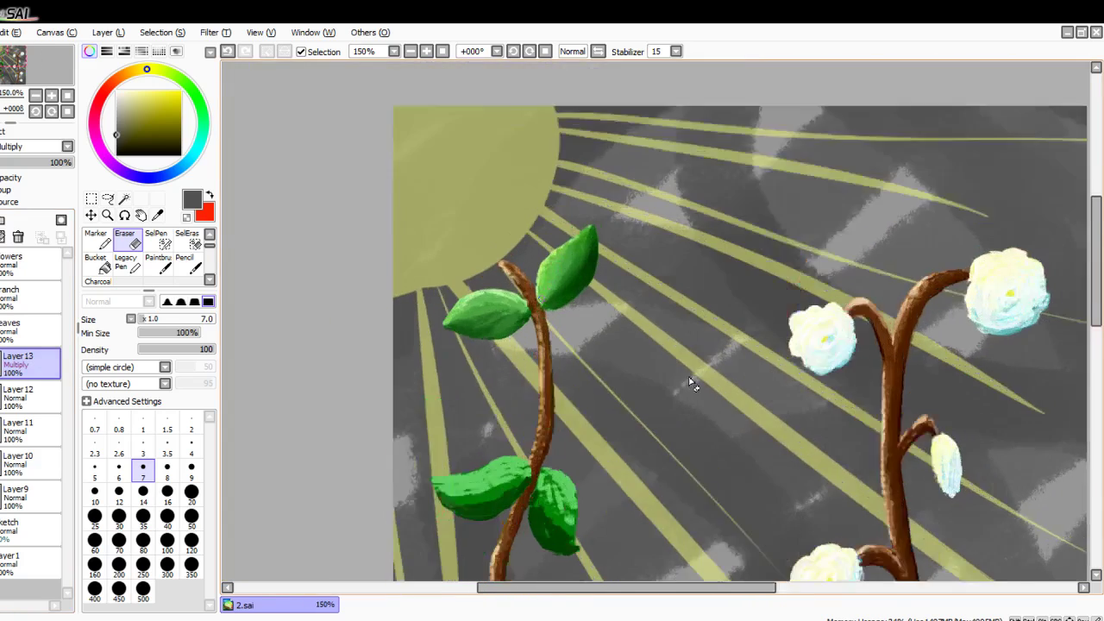
Step: Blend the remaining yellow light along the upper leaf's left edge with the Blur brush at size 8
scroll(188, 264, down, 3)
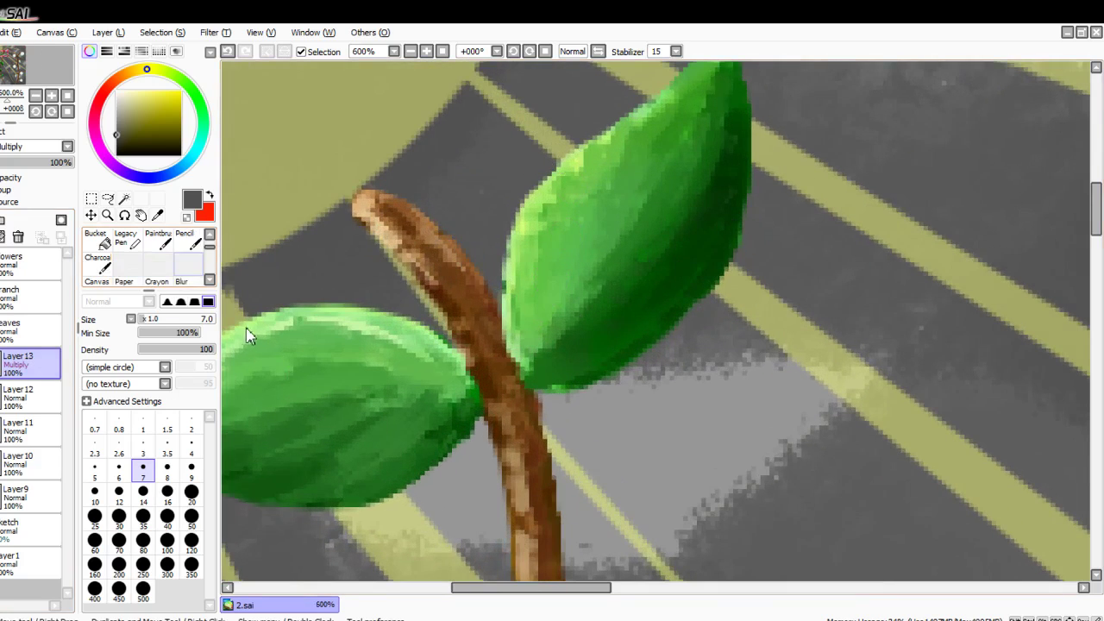
scroll(178, 249, up, 1)
scroll(349, 318, down, 5)
scroll(702, 227, up, 6)
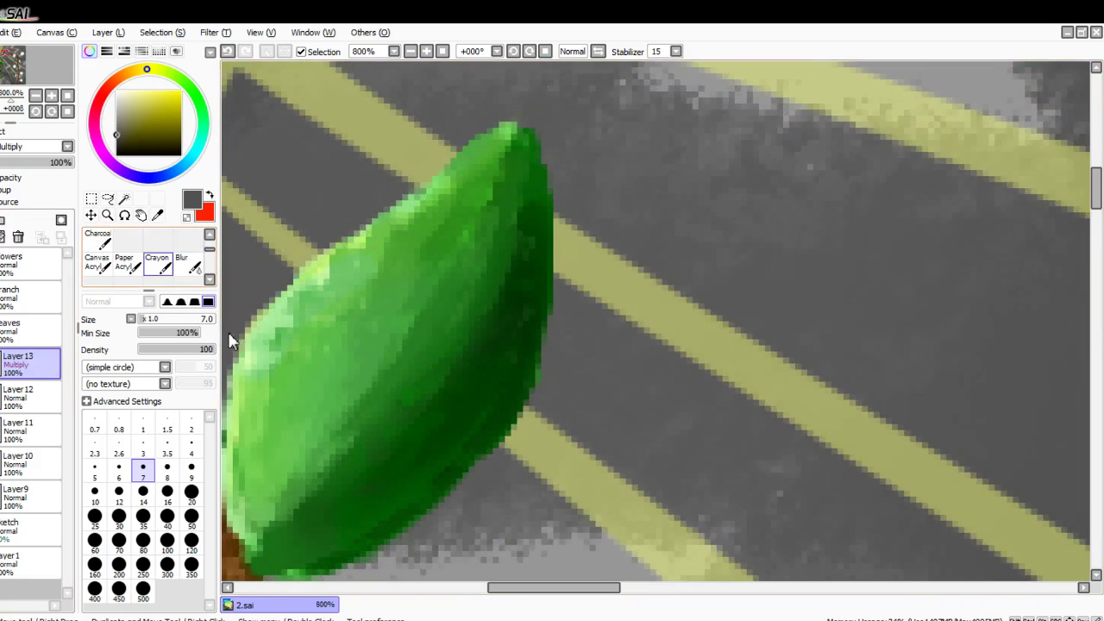
click(183, 263)
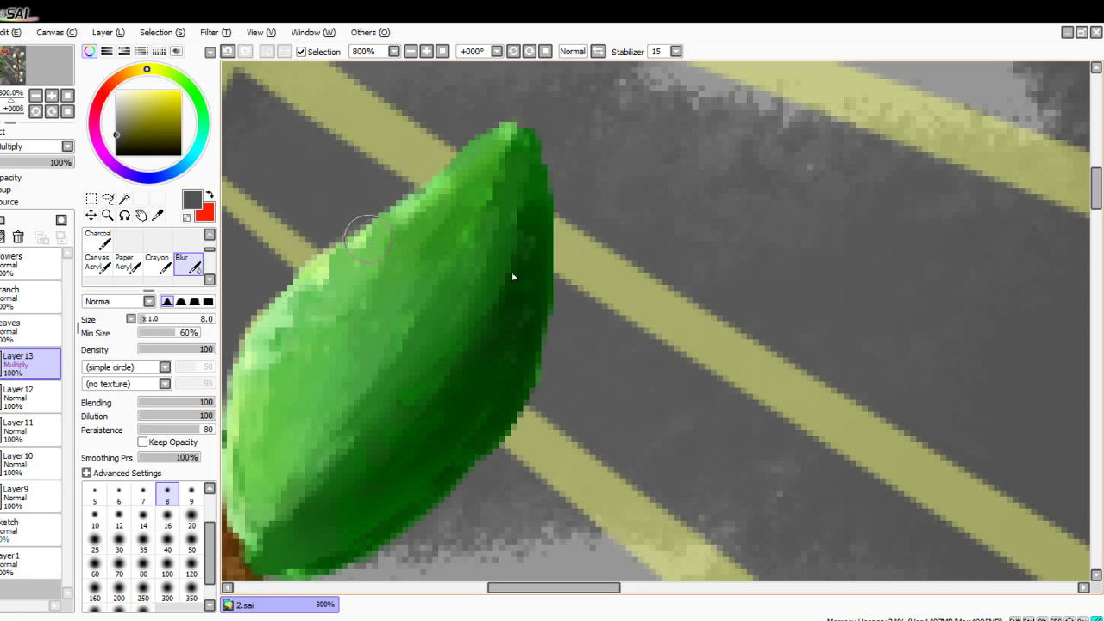
drag(368, 239, 303, 281)
drag(246, 424, 511, 425)
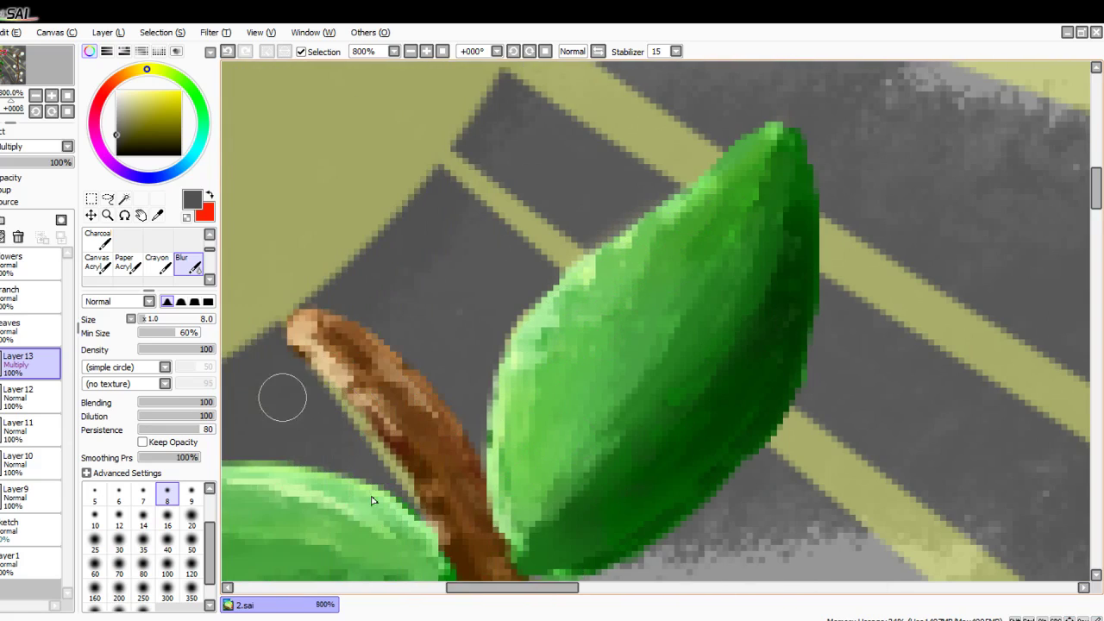
Step: Examine the whole illustration and compare the shaded top leaves with the other leaves and the flowers
scroll(406, 392, down, 5)
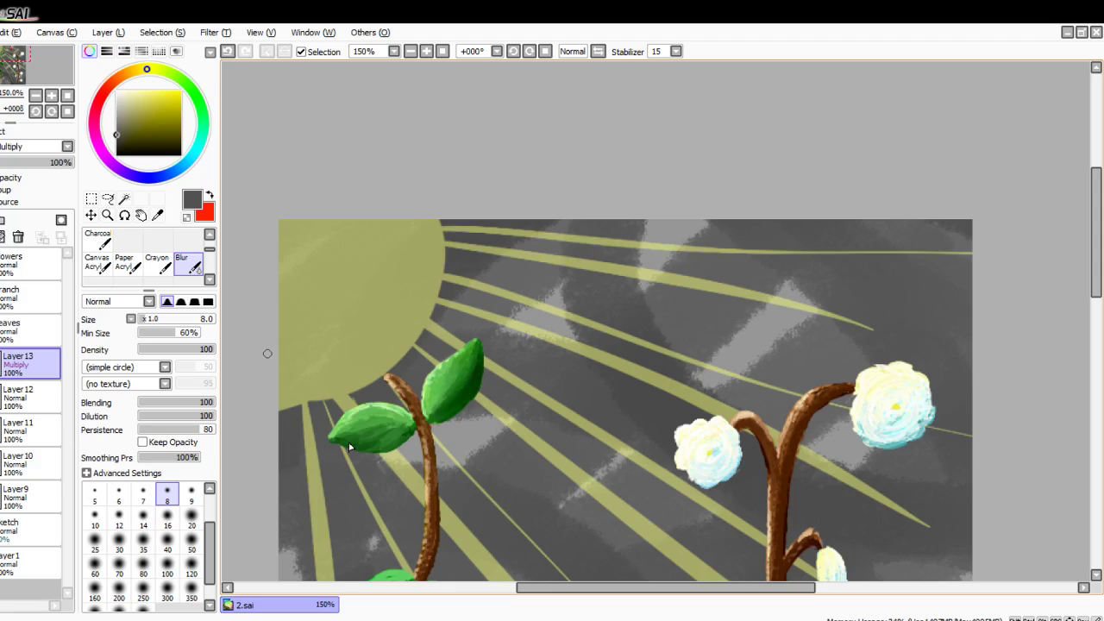
scroll(655, 431, down, 2)
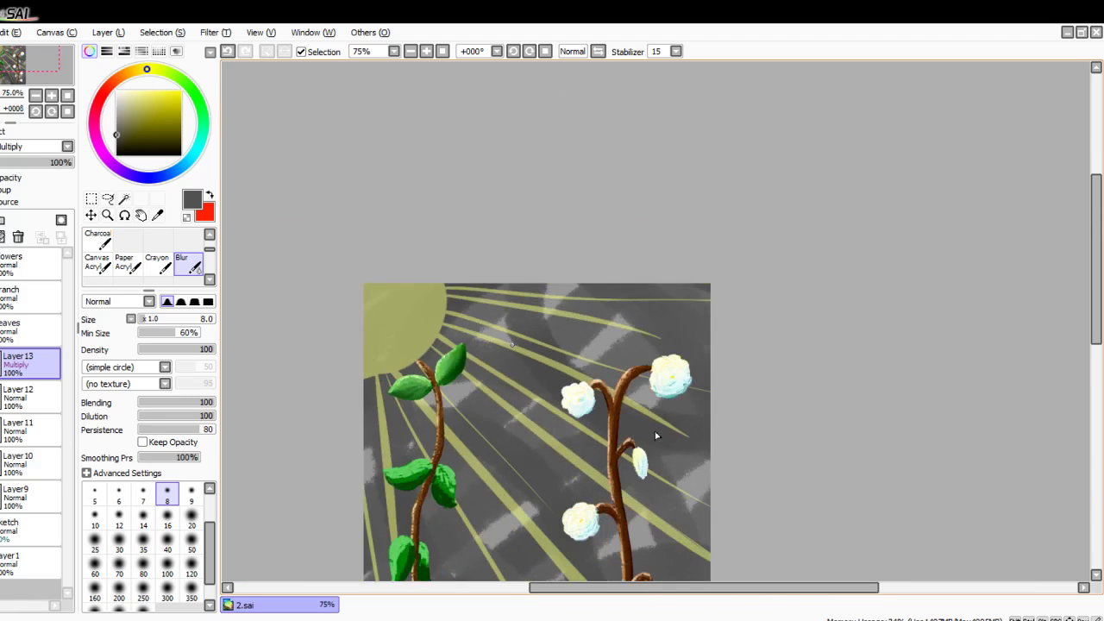
key(Down)
key(Down)
key(Down)
key(Down)
key(Down)
key(Down)
key(Down)
key(Down)
key(Left)
key(Left)
key(Left)
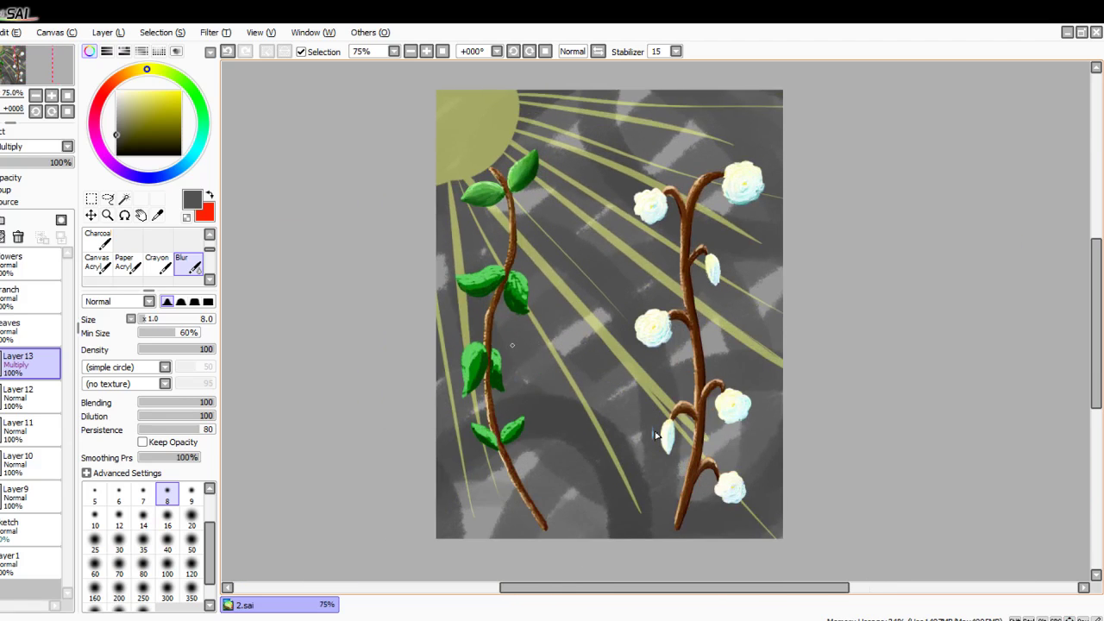
scroll(677, 217, up, 2)
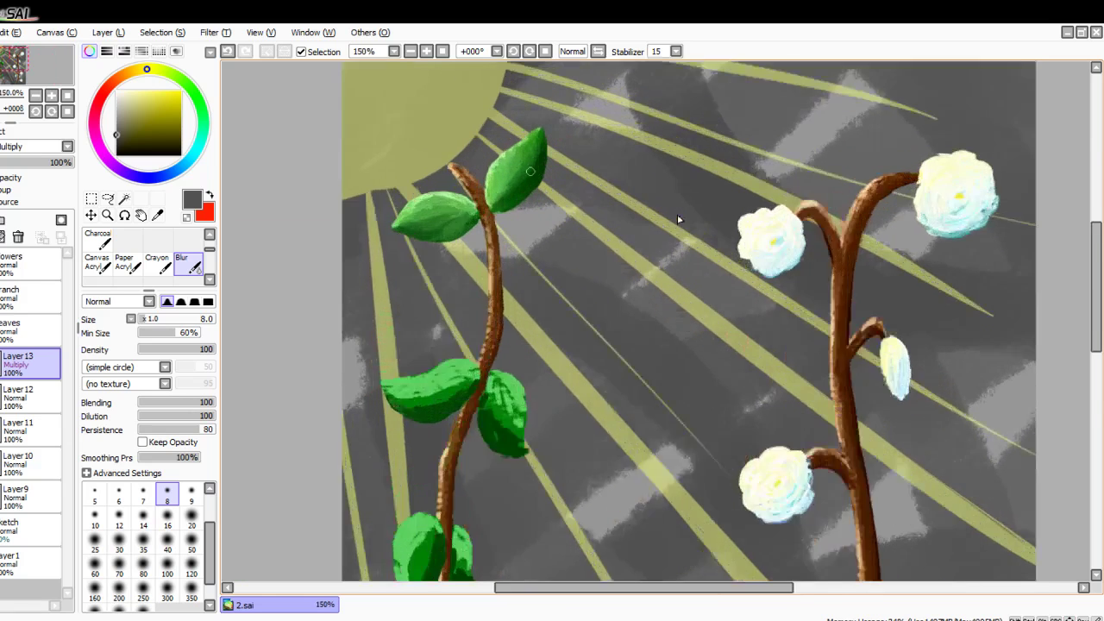
scroll(677, 217, up, 2)
scroll(460, 385, down, 2)
scroll(460, 386, down, 1)
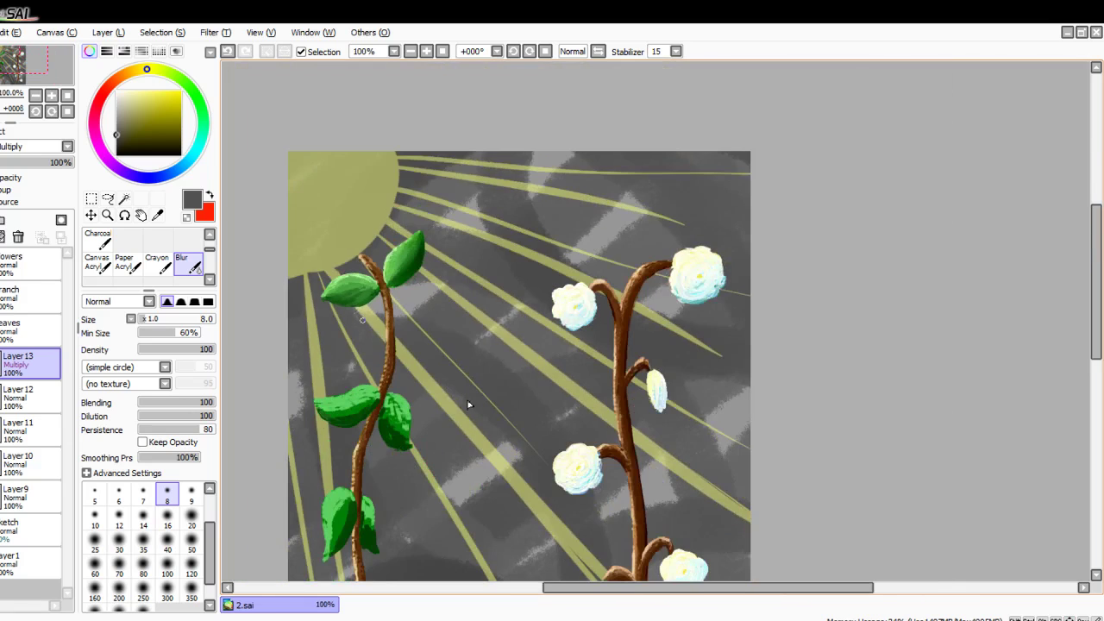
scroll(468, 404, down, 2)
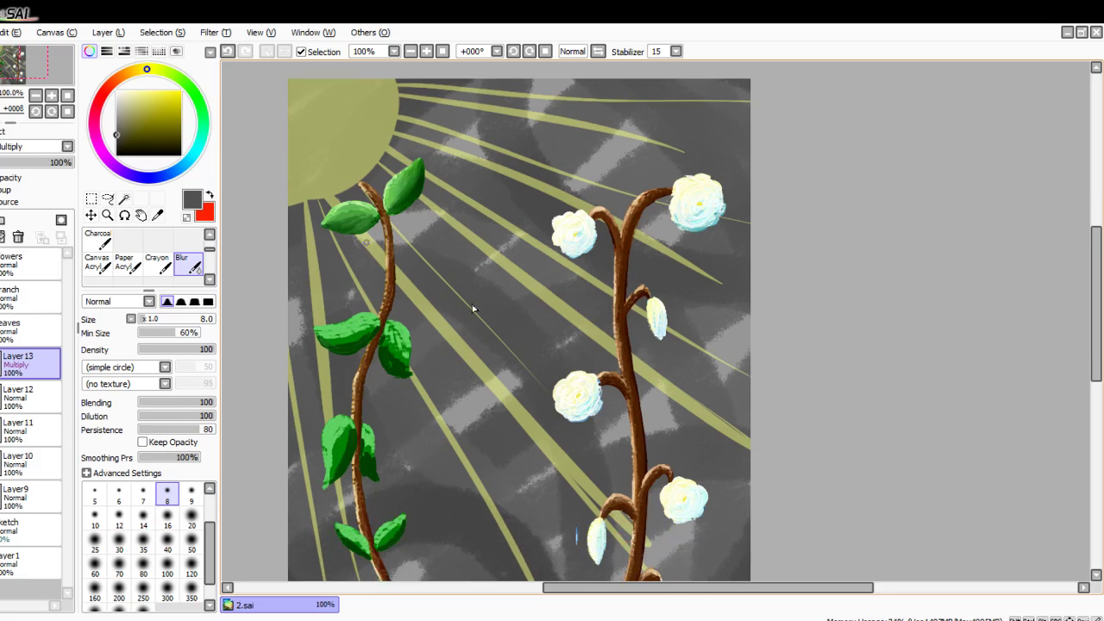
Step: Merge Layer13 down into Layer12
scroll(473, 308, up, 5)
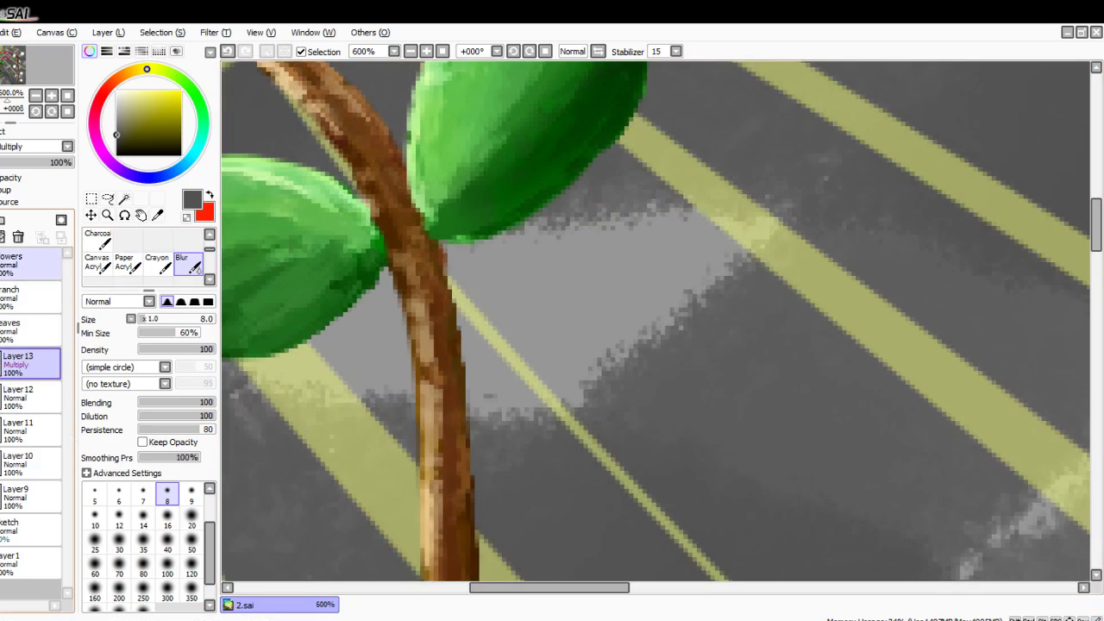
click(18, 263)
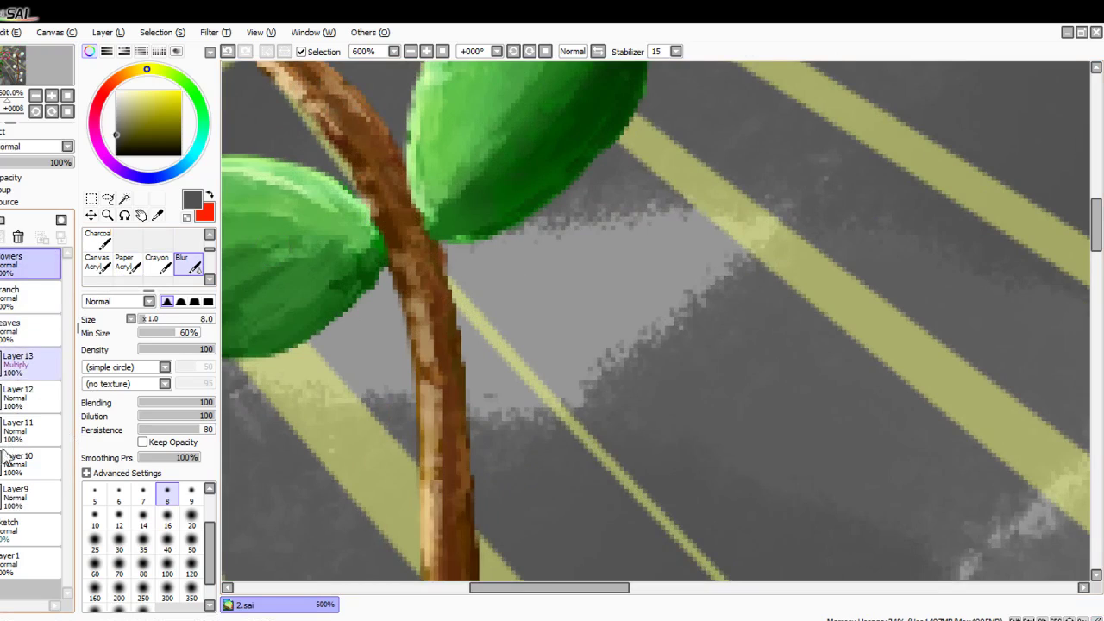
click(17, 362)
click(18, 237)
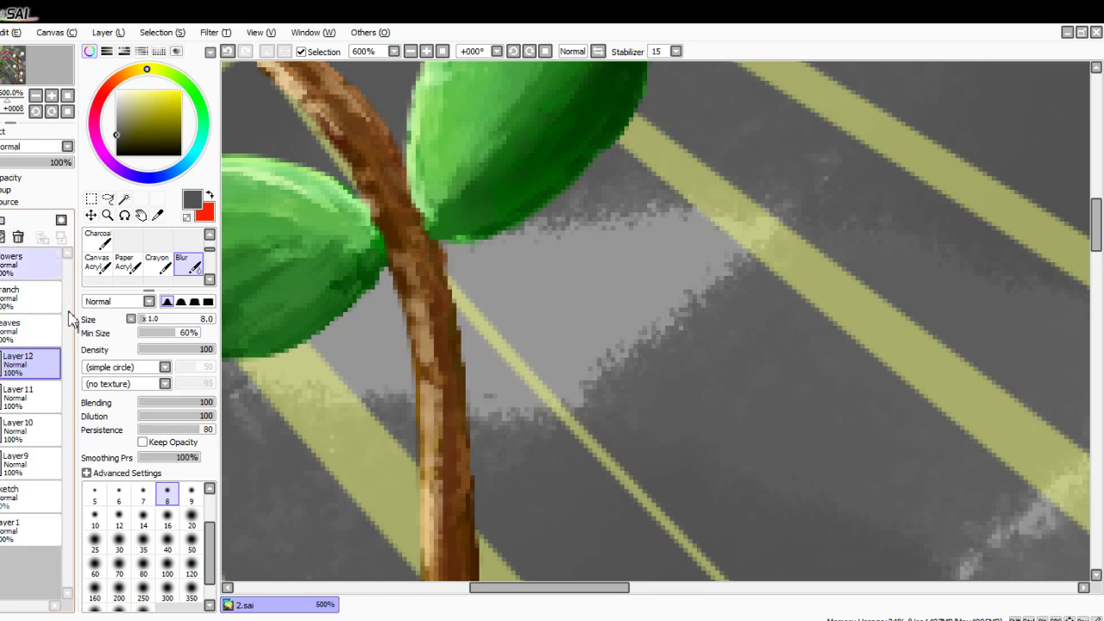
Step: Try to blur the upper leaf's base where it meets the branch on Layer12, and undo the strokes
scroll(496, 173, down, 3)
scroll(483, 208, up, 5)
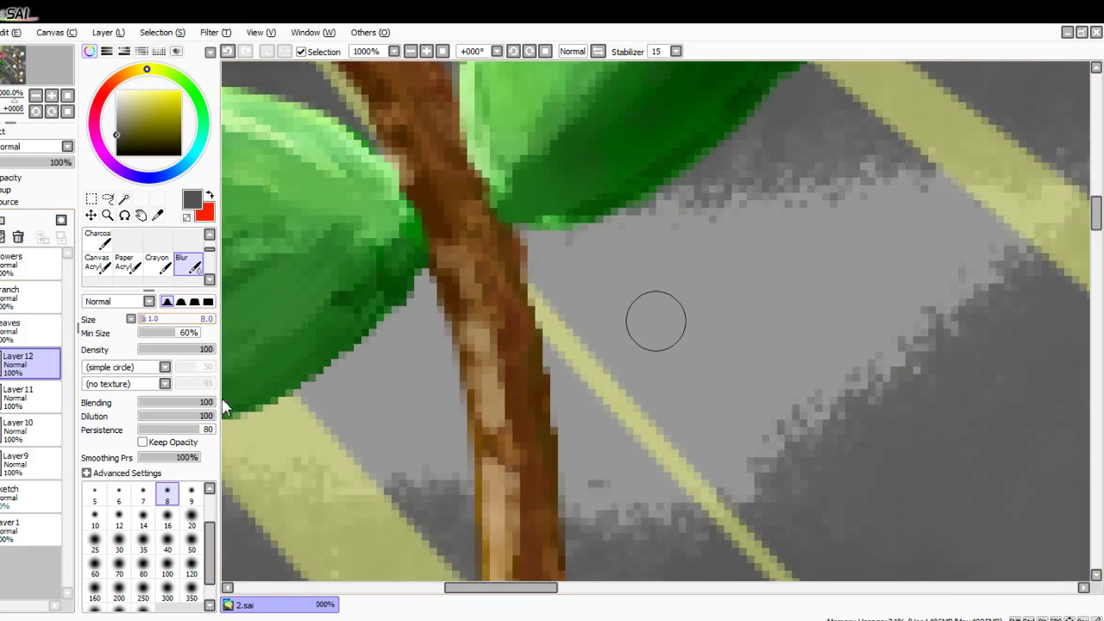
mouse_move(622, 237)
mouse_down()
mouse_move(531, 257)
mouse_move(430, 142)
mouse_up()
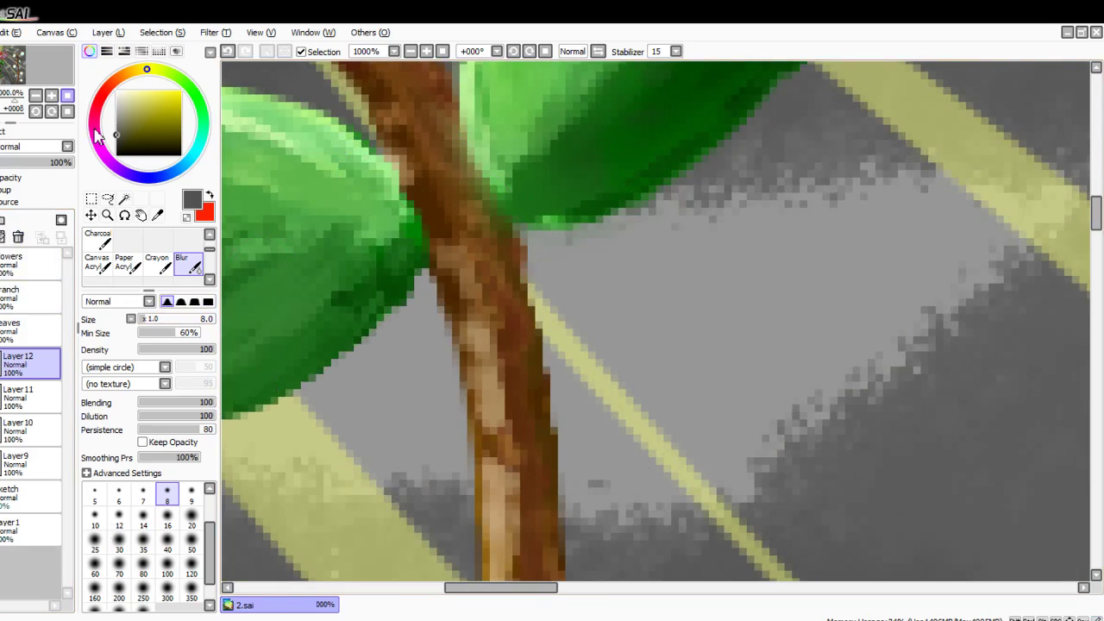
key(ctrl+z)
key(ctrl+z)
key(ctrl+z)
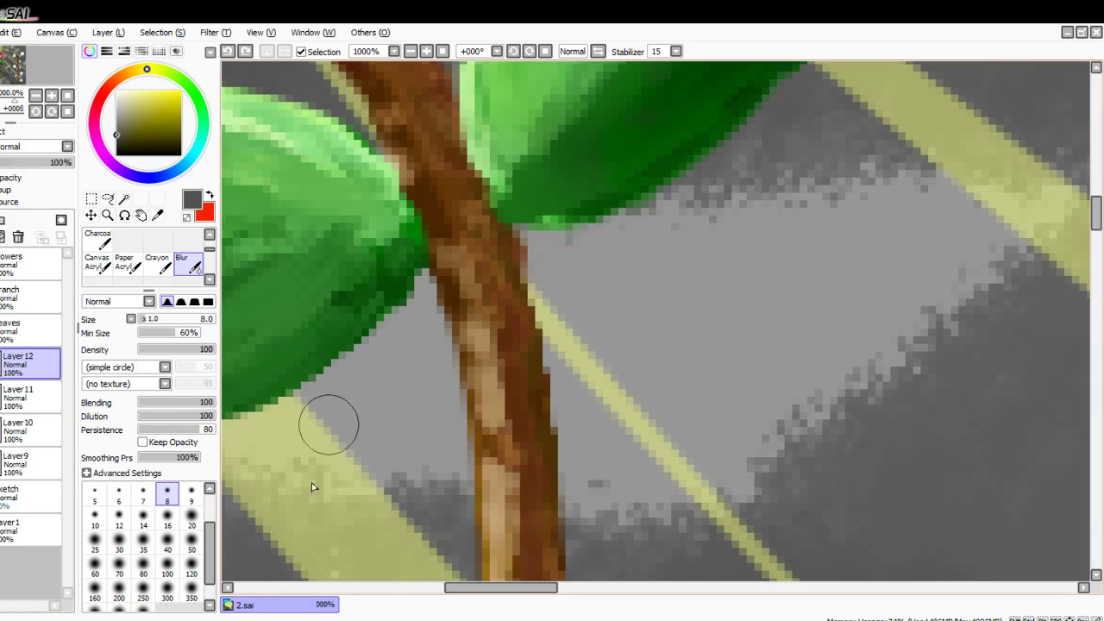
Step: Try to erase the upper leaf's edge along the branch with the Eraser at size 7, and undo it
scroll(198, 277, up, 2)
click(125, 243)
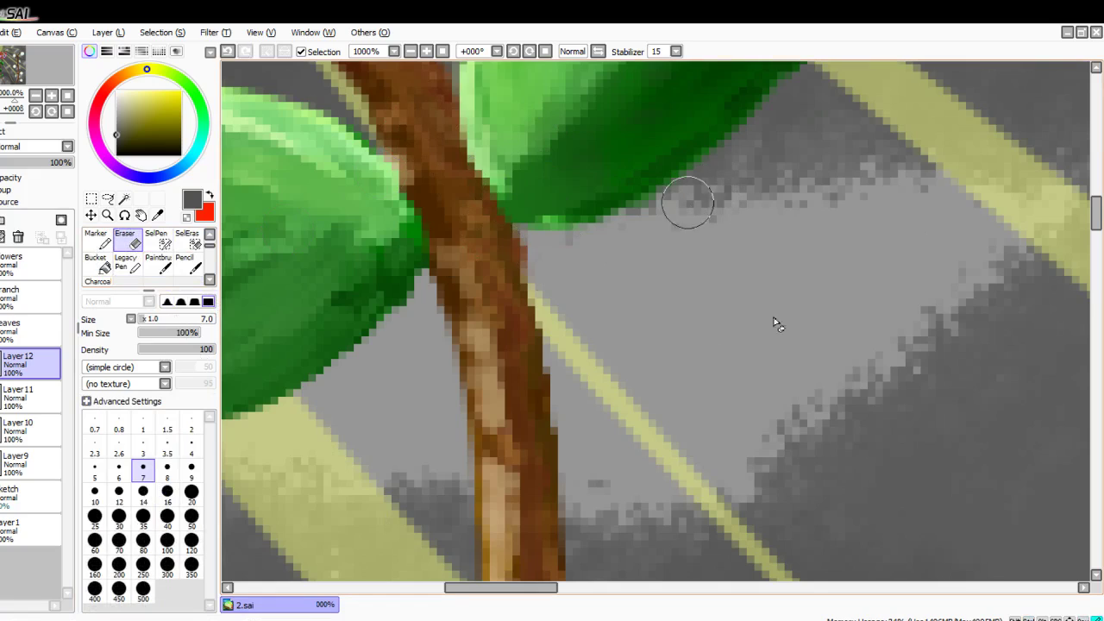
drag(531, 248, 466, 109)
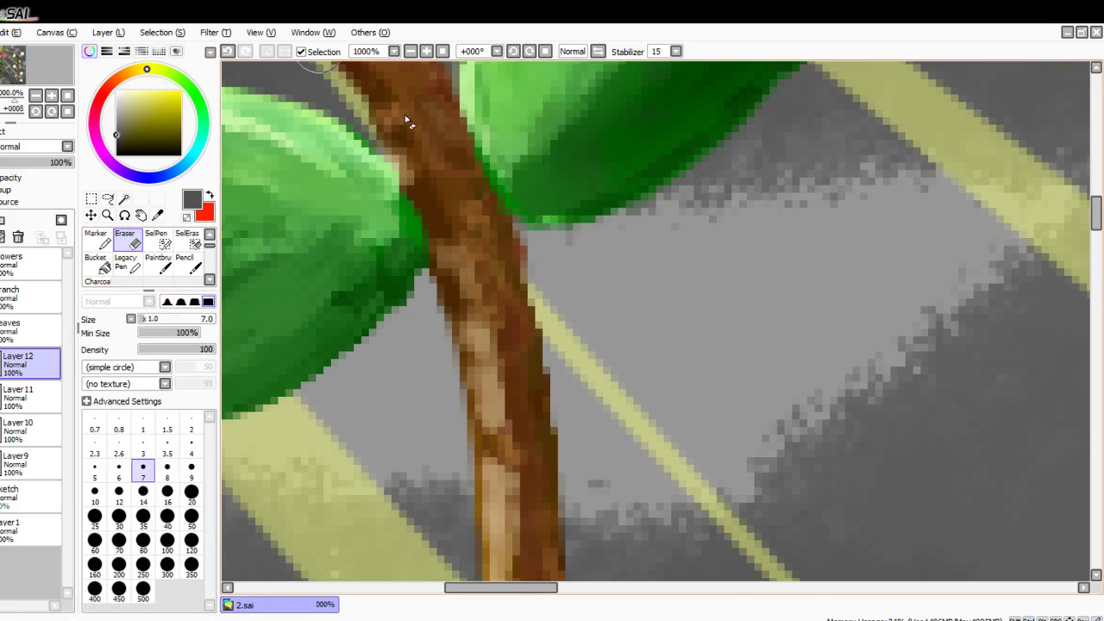
key(ctrl+z)
scroll(555, 141, down, 2)
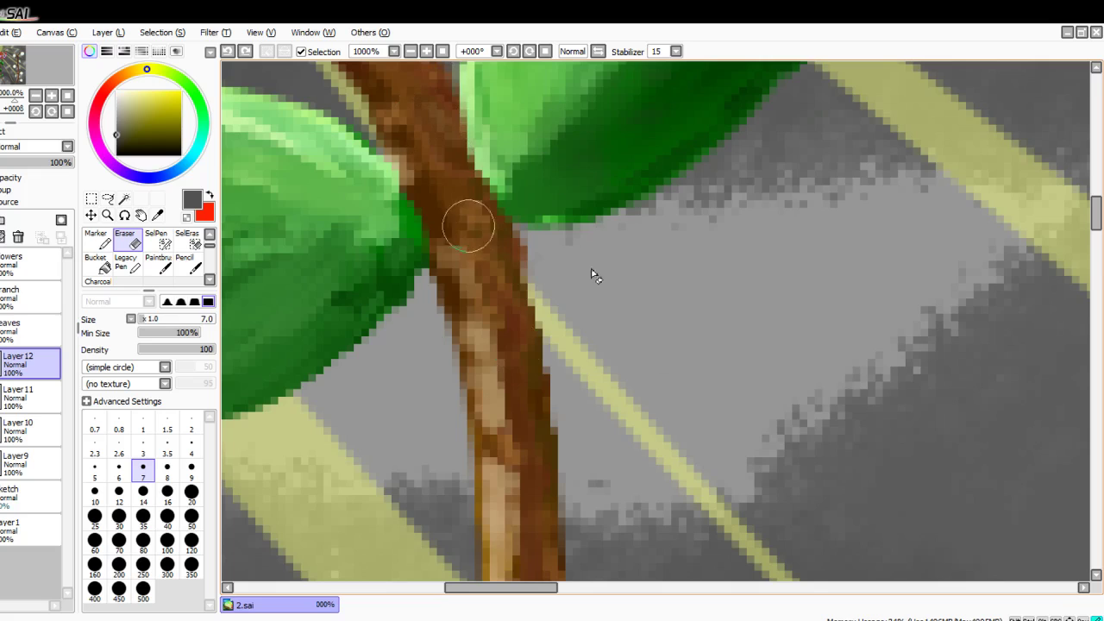
Step: Examine the two top leaves where they meet the branch and compare them with the rest of the illustration
scroll(509, 211, down, 1)
scroll(509, 211, down, 4)
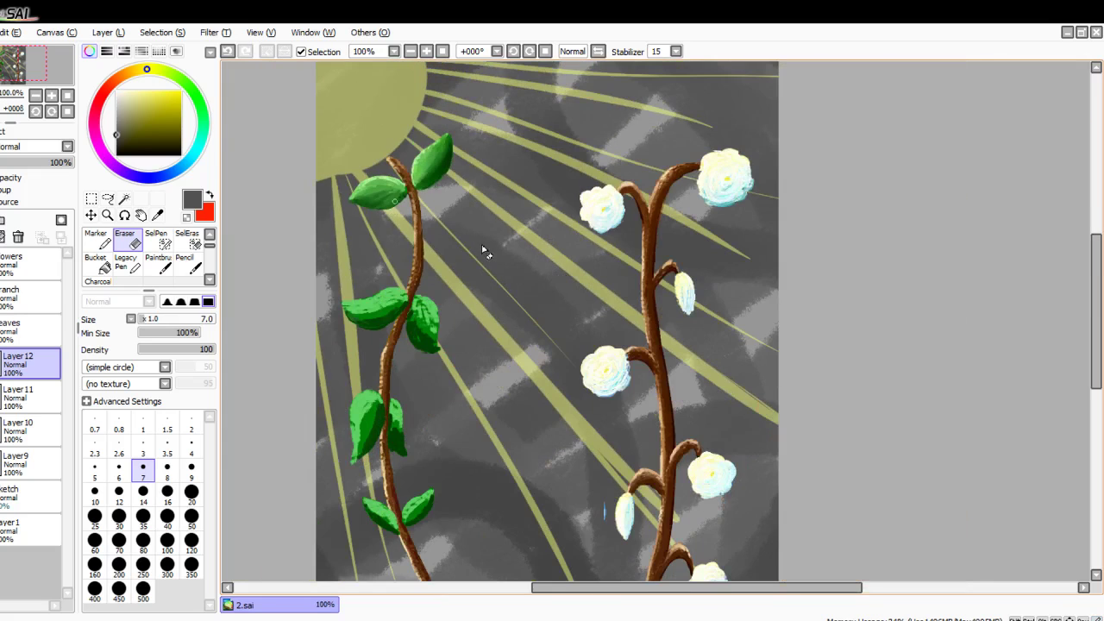
scroll(483, 250, up, 5)
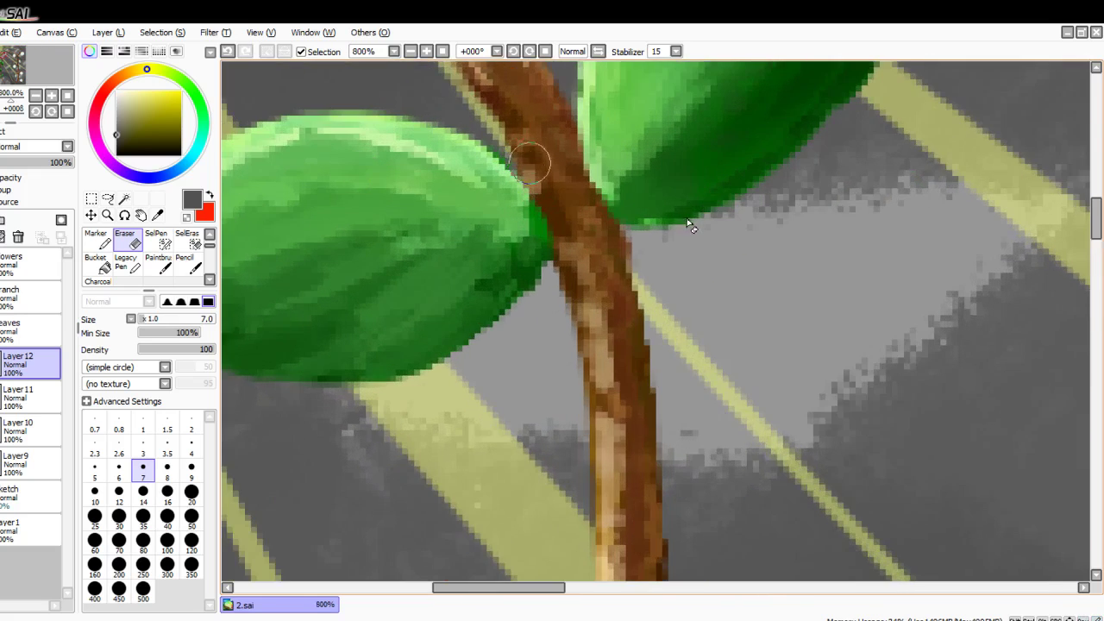
scroll(566, 203, up, 1)
scroll(557, 430, down, 1)
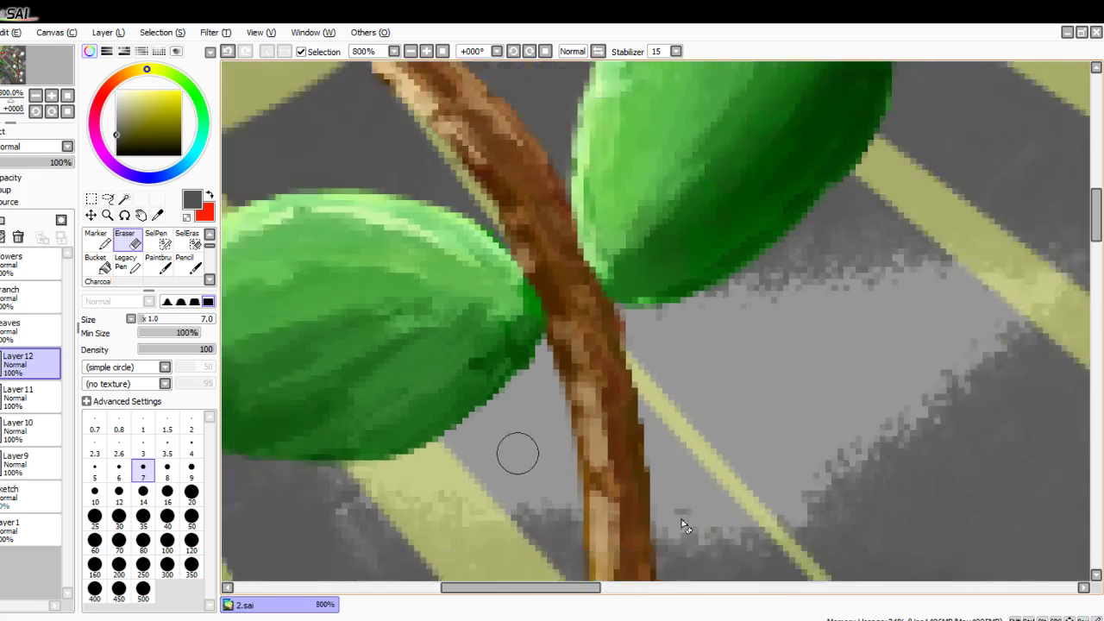
scroll(681, 526, down, 7)
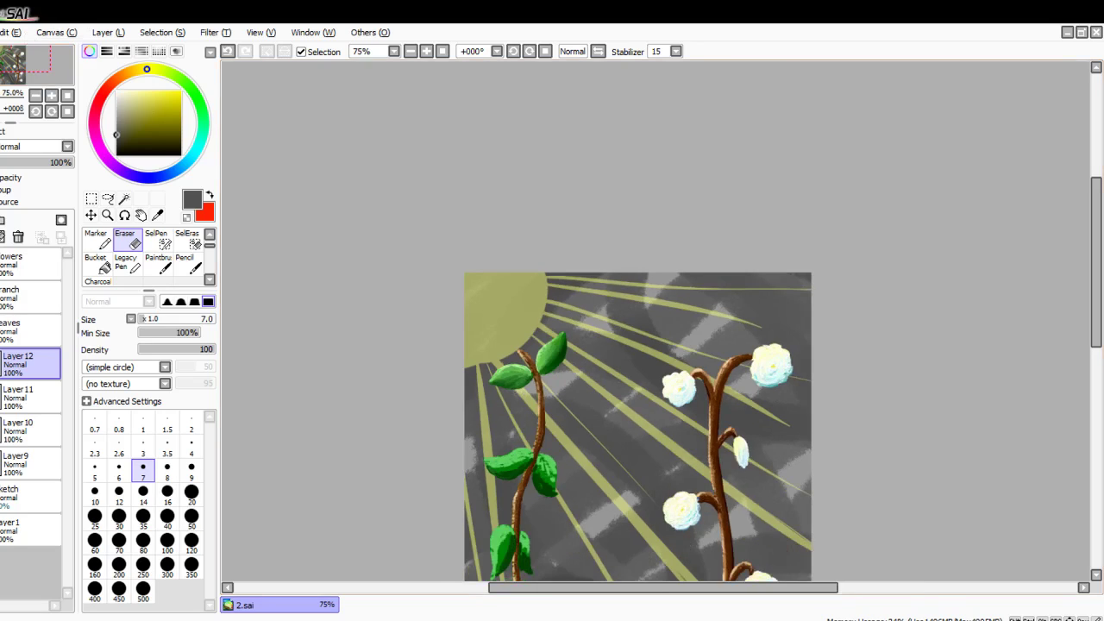
click(2, 180)
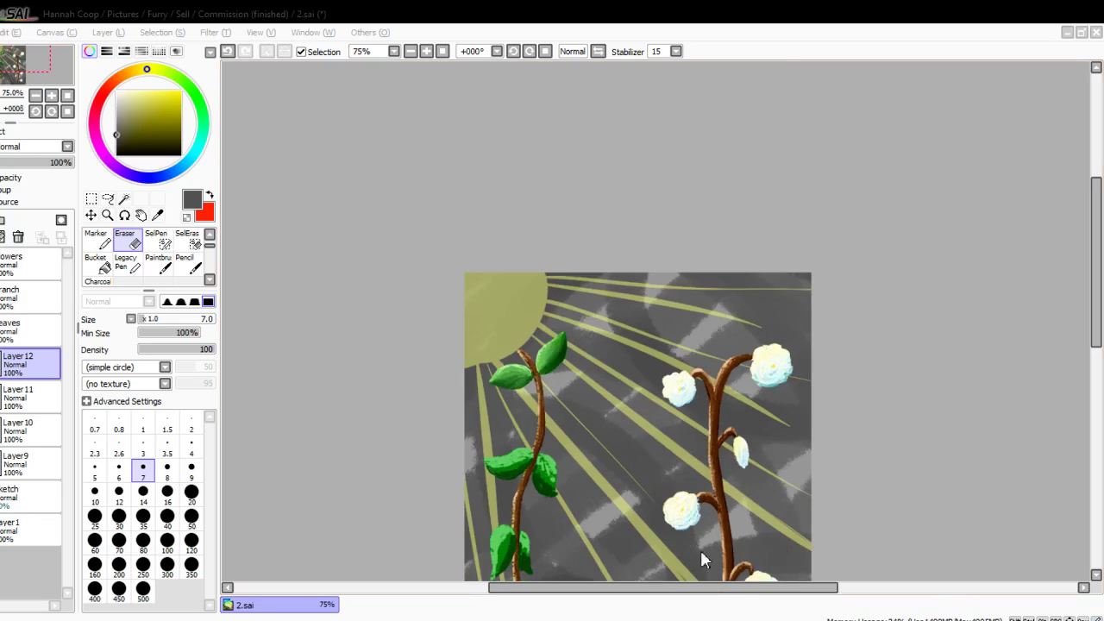
click(656, 464)
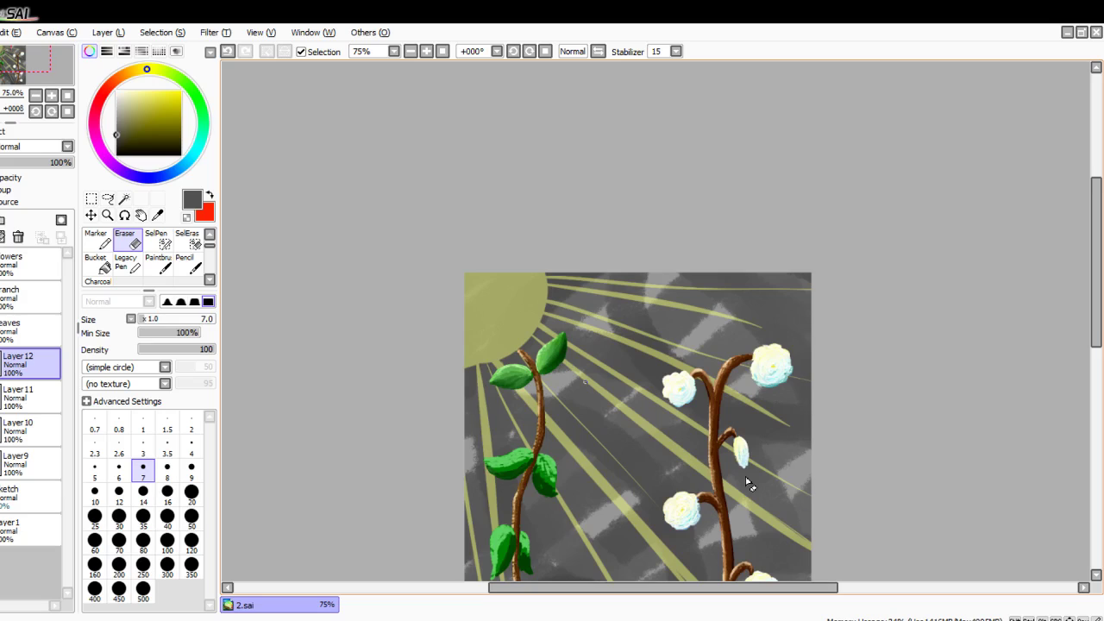
scroll(747, 480, down, 5)
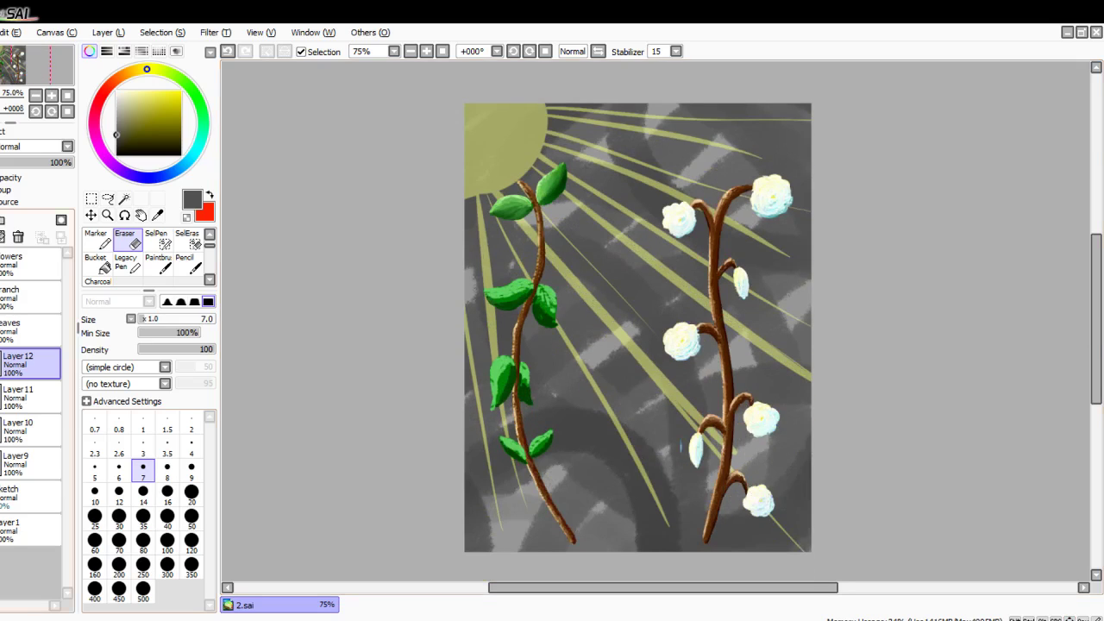
key(alt+Tab)
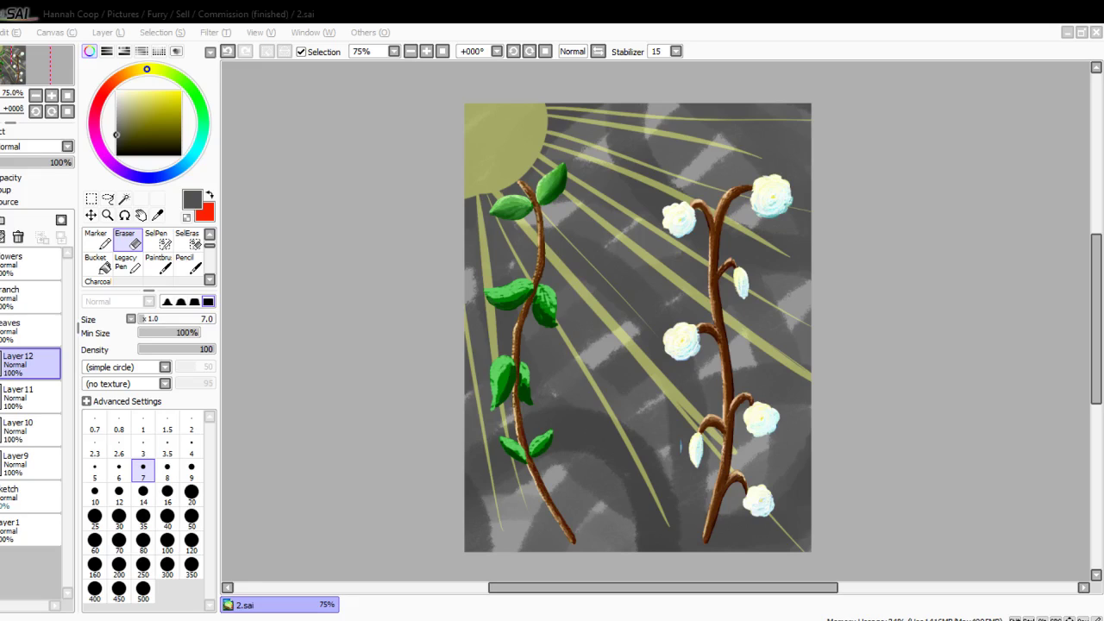
key(alt+Tab)
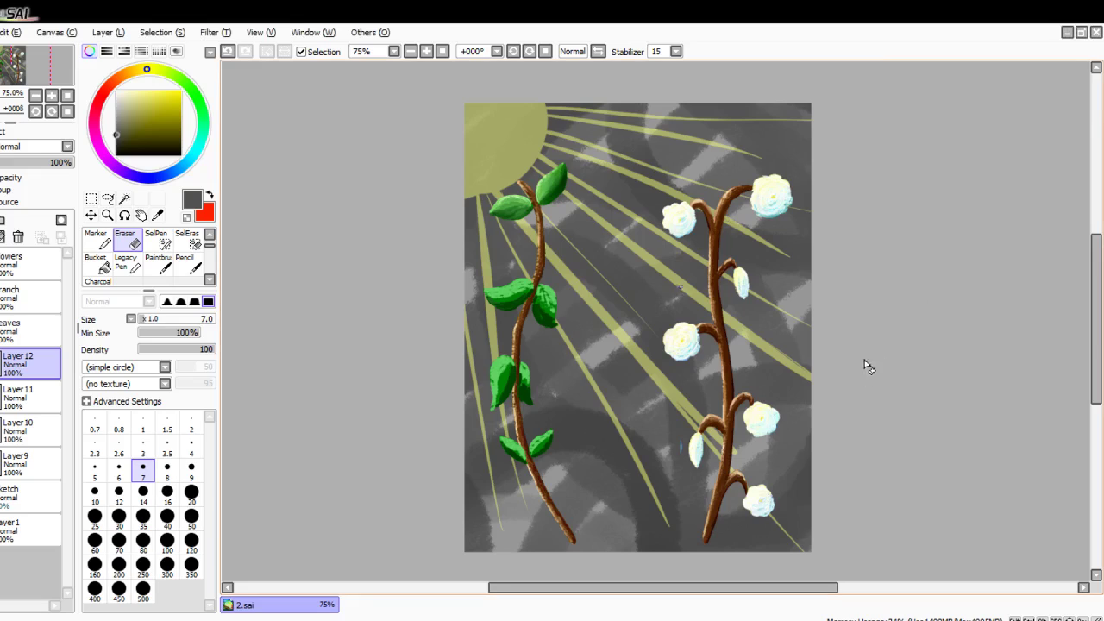
key(Down)
key(Right)
key(Right)
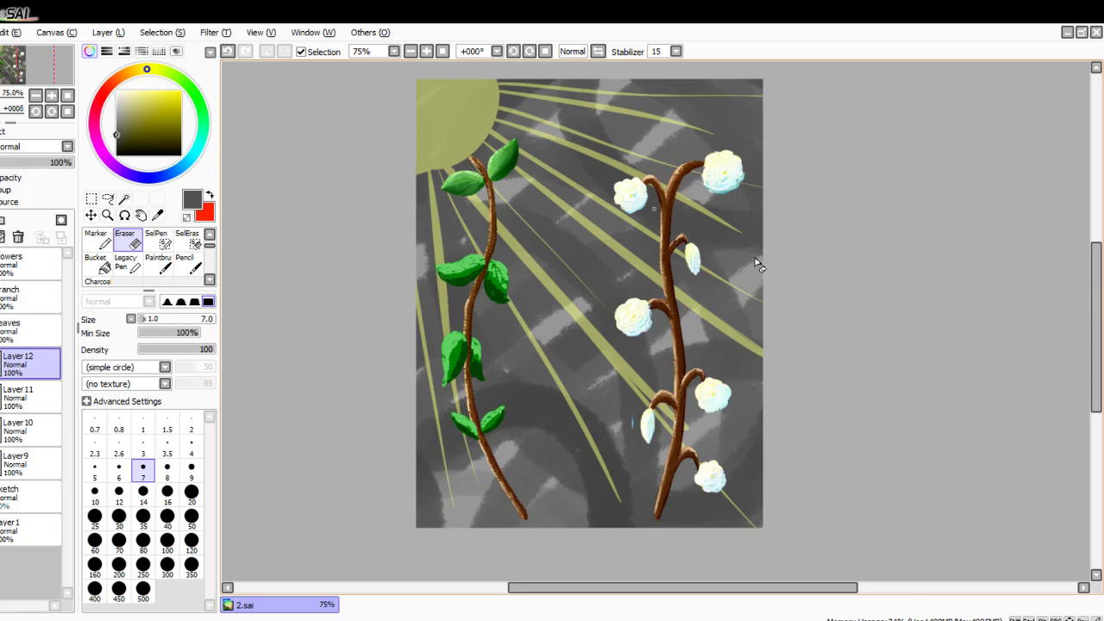
Step: Add a new layer directly above Layer12 and set its blending mode to Multiply
scroll(572, 284, up, 2)
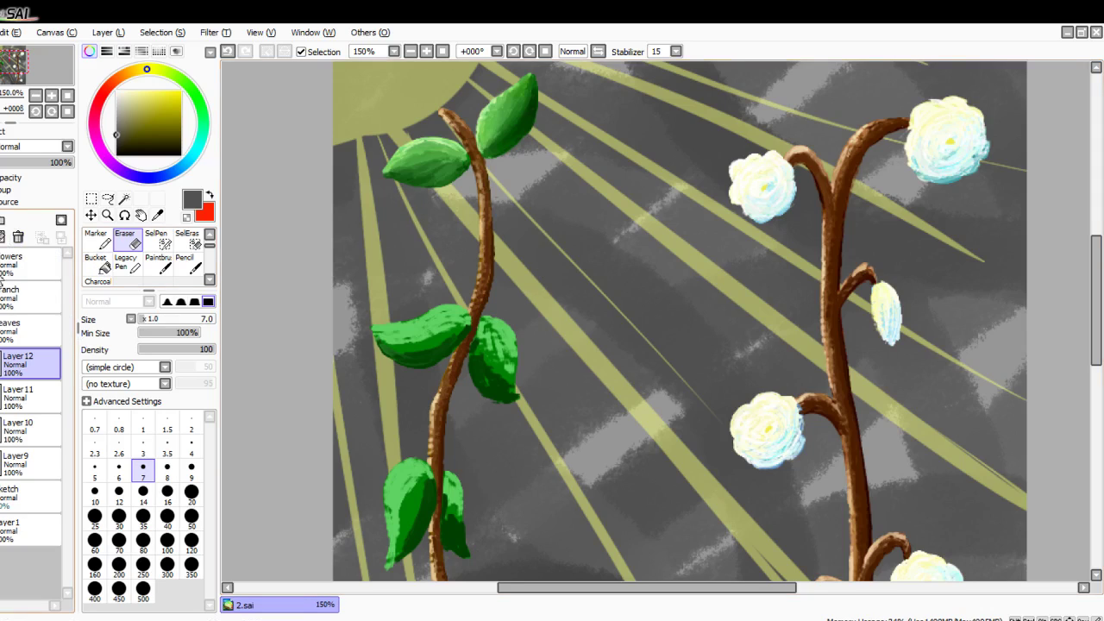
click(1, 220)
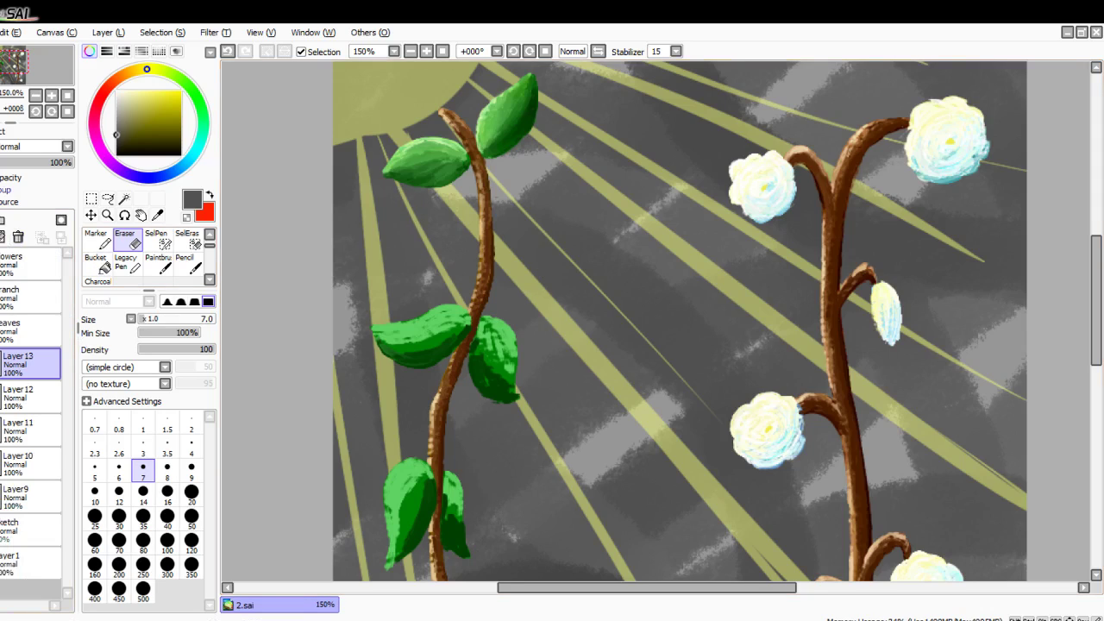
click(28, 214)
scroll(127, 278, up, 1)
Step: Paint a dark grey shadow across the left top leaf's lower half with the Pencil at size 14, and soften it with Blur at size 8
click(97, 240)
scroll(398, 143, up, 4)
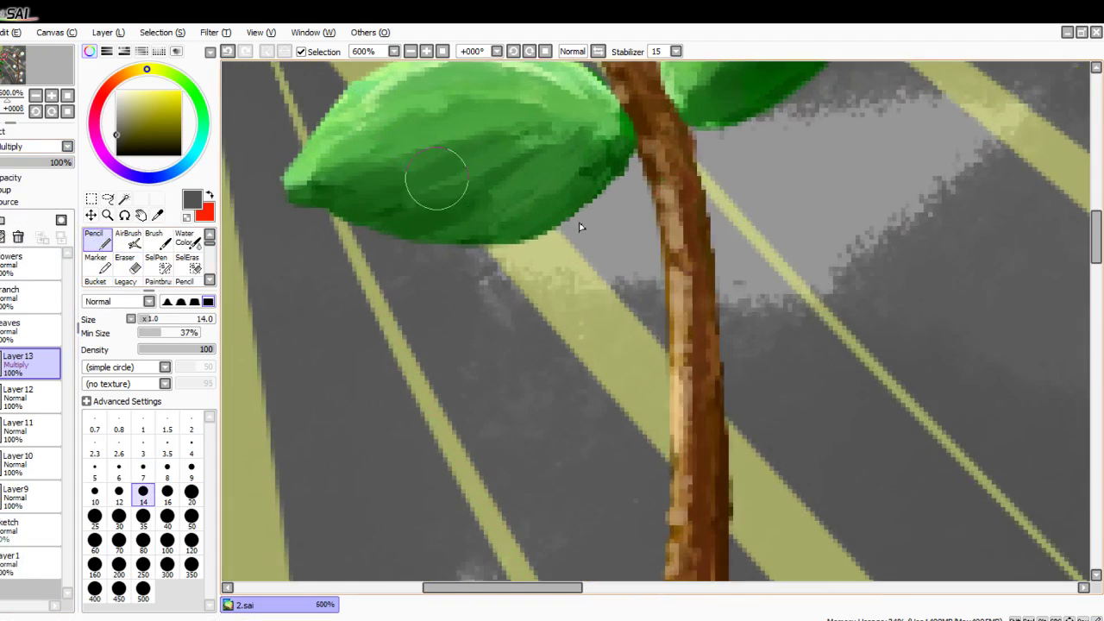
mouse_move(584, 156)
mouse_down()
mouse_move(507, 210)
mouse_move(578, 168)
mouse_move(393, 197)
mouse_move(371, 180)
mouse_move(344, 186)
mouse_move(375, 202)
mouse_move(504, 194)
mouse_move(462, 197)
mouse_up()
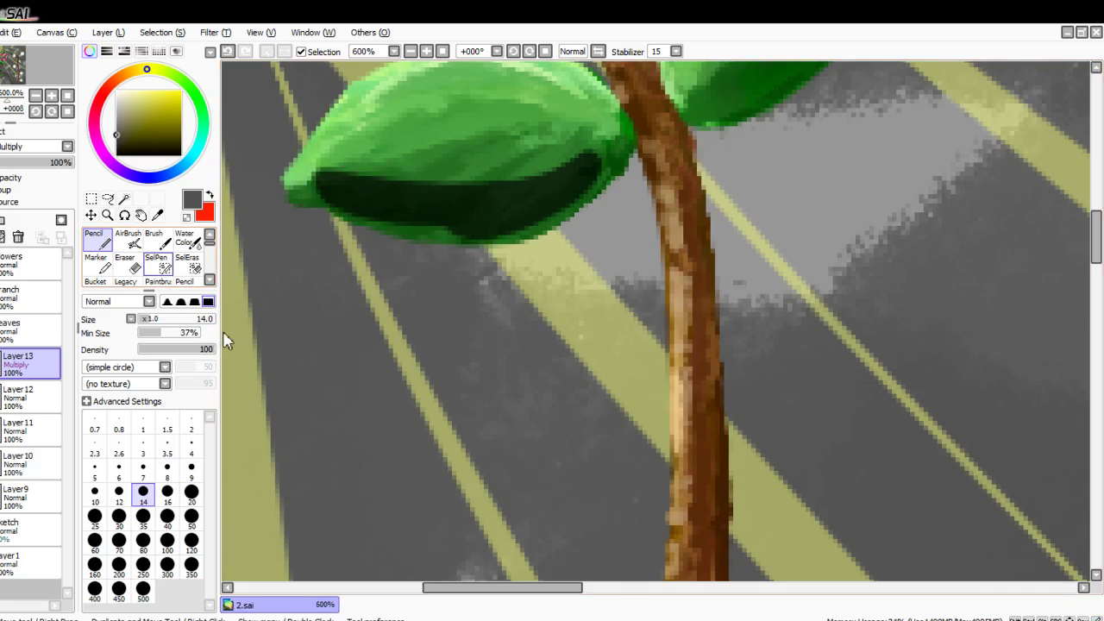
scroll(172, 268, down, 3)
click(188, 264)
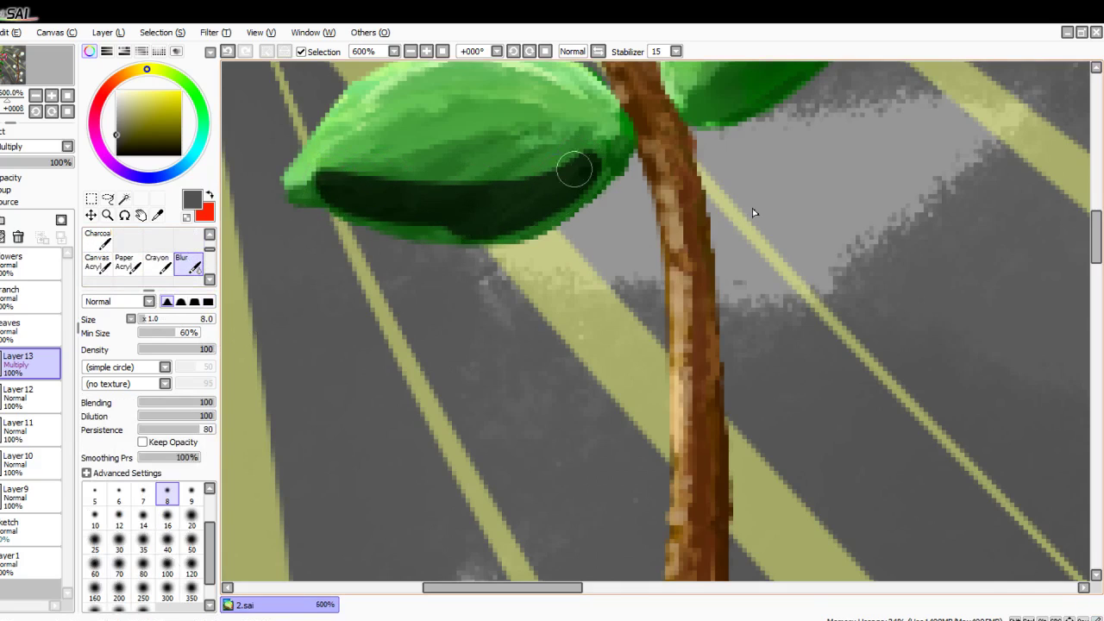
mouse_move(612, 157)
mouse_down()
mouse_move(578, 159)
mouse_move(498, 214)
mouse_move(498, 242)
mouse_move(483, 201)
mouse_move(435, 187)
mouse_move(443, 249)
mouse_move(454, 222)
mouse_move(409, 189)
mouse_up()
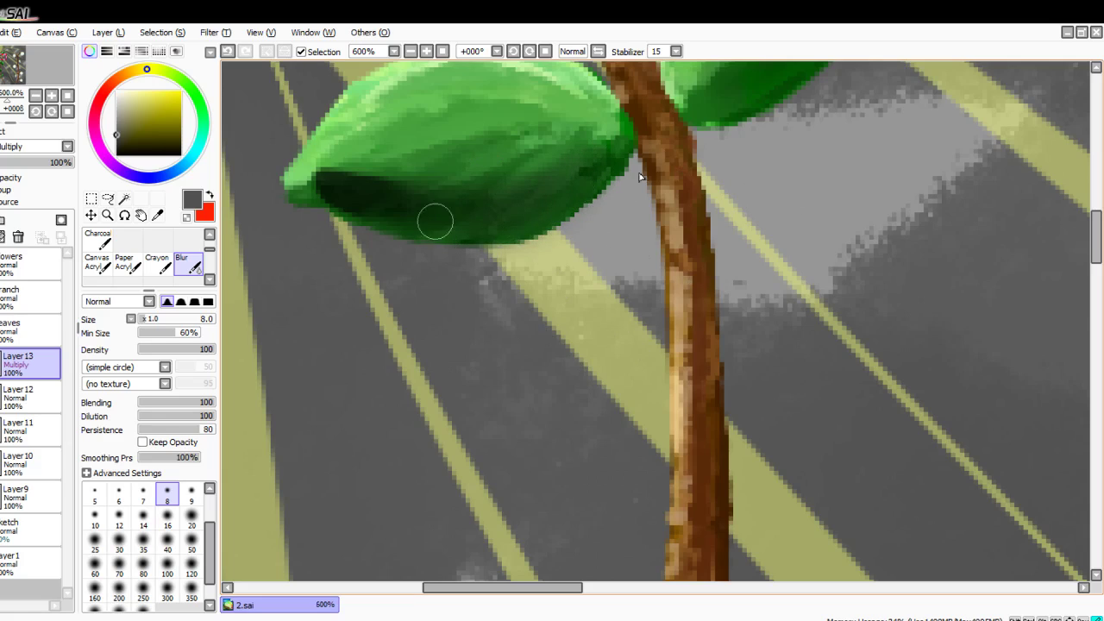
mouse_move(442, 171)
mouse_down()
mouse_move(364, 236)
mouse_move(355, 182)
mouse_move(312, 223)
mouse_move(316, 182)
mouse_up()
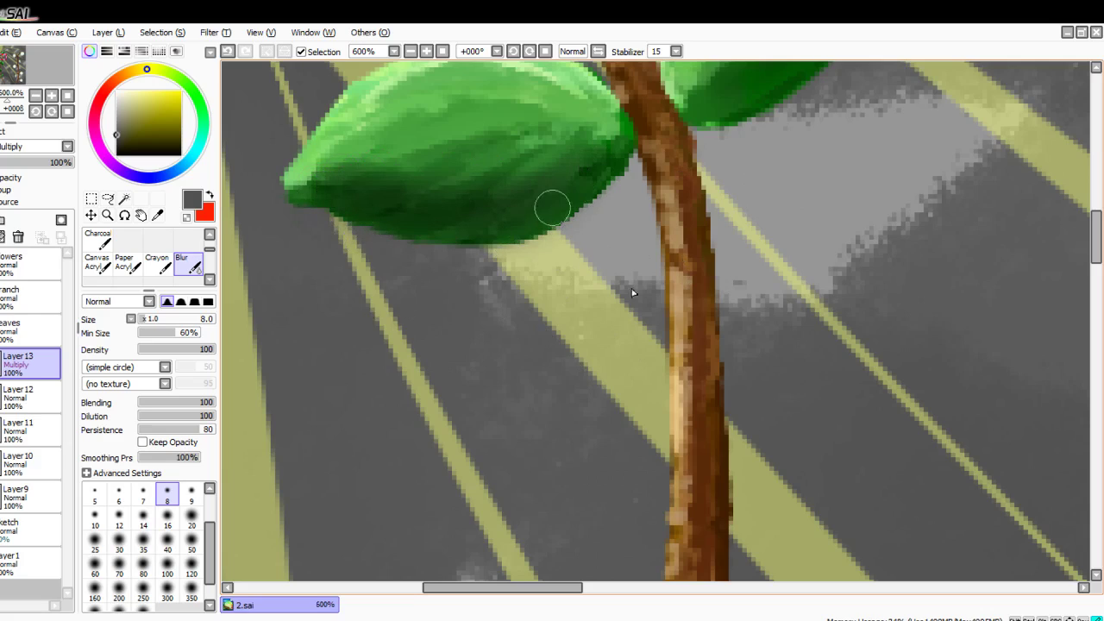
Step: Deepen the shadow along the left top leaf's bottom edge with the size 14 Pencil, and blend it with the size 8 Blur brush
scroll(130, 258, up, 4)
click(97, 241)
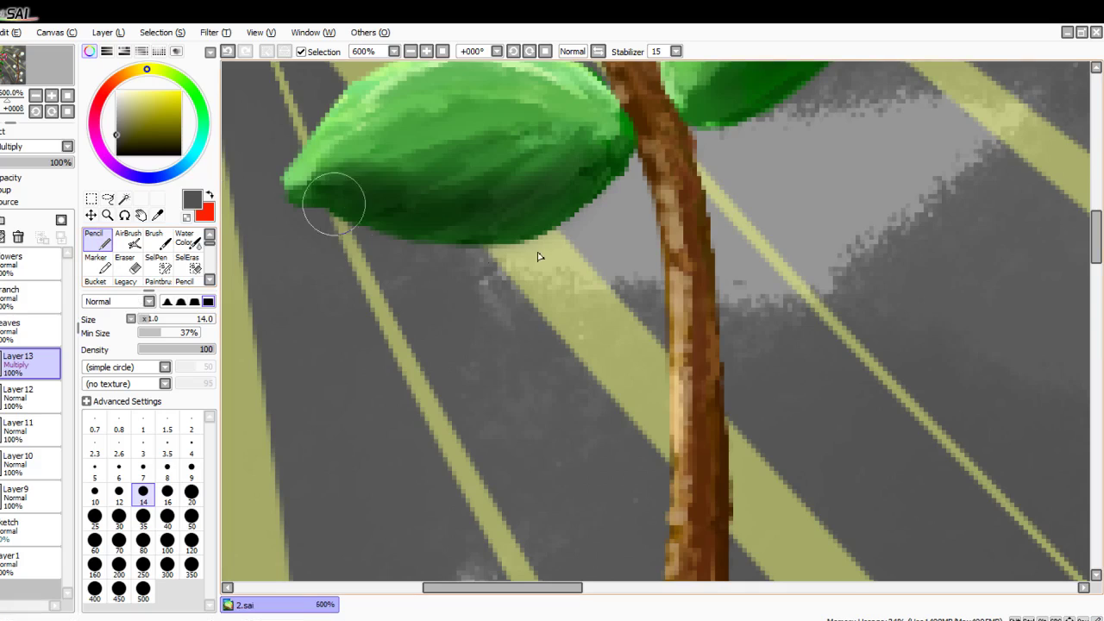
mouse_move(549, 216)
mouse_down()
mouse_move(473, 239)
mouse_move(414, 231)
mouse_up()
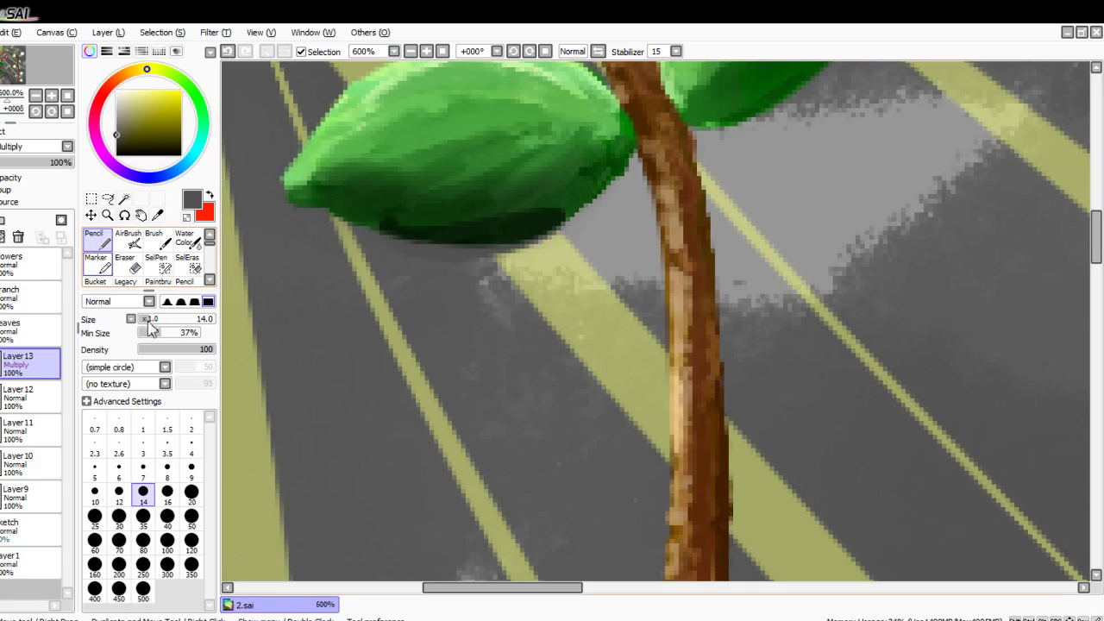
scroll(147, 259, down, 4)
click(186, 265)
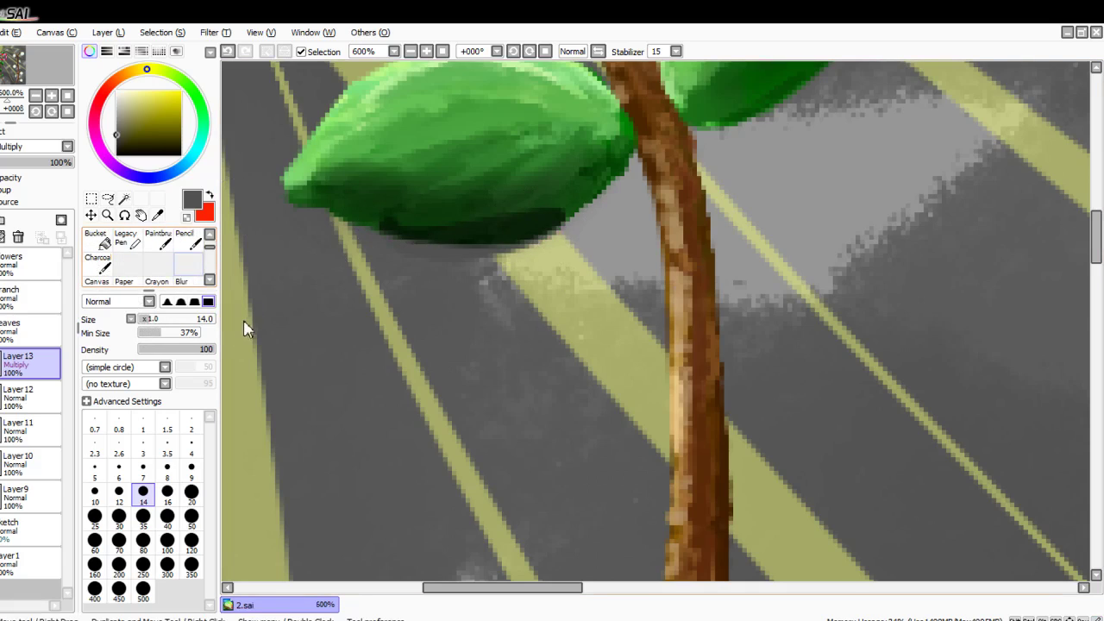
scroll(494, 216, up, 2)
mouse_move(561, 266)
mouse_down()
mouse_move(599, 273)
mouse_move(552, 283)
mouse_move(556, 227)
mouse_move(479, 208)
mouse_move(399, 255)
mouse_move(284, 270)
mouse_move(318, 273)
mouse_move(292, 231)
mouse_up()
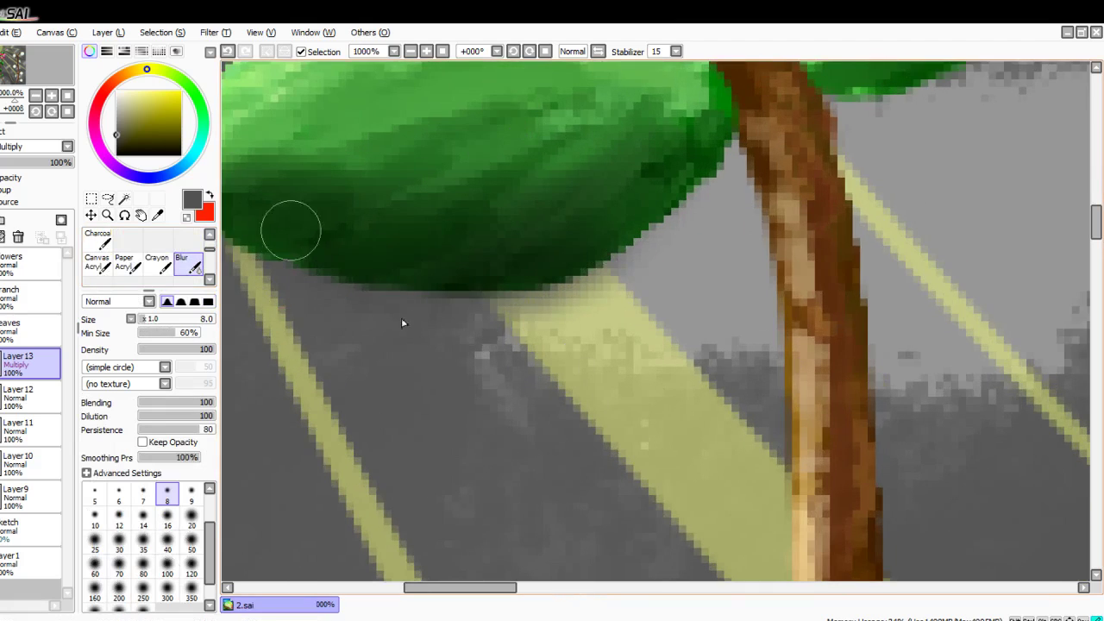
scroll(470, 319, down, 3)
scroll(427, 306, up, 2)
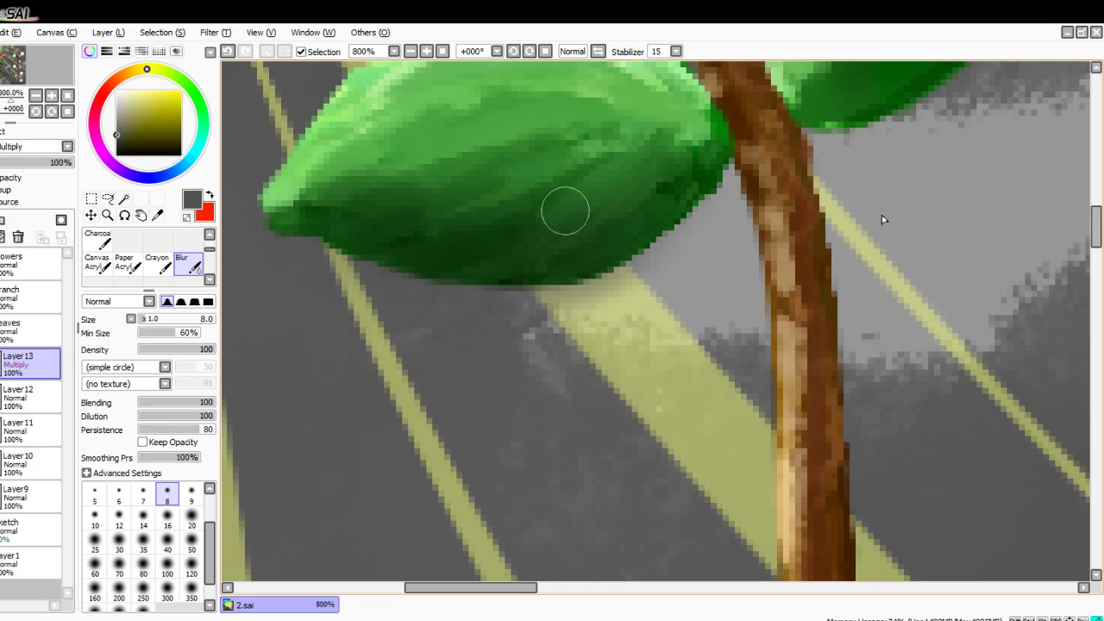
scroll(367, 238, down, 4)
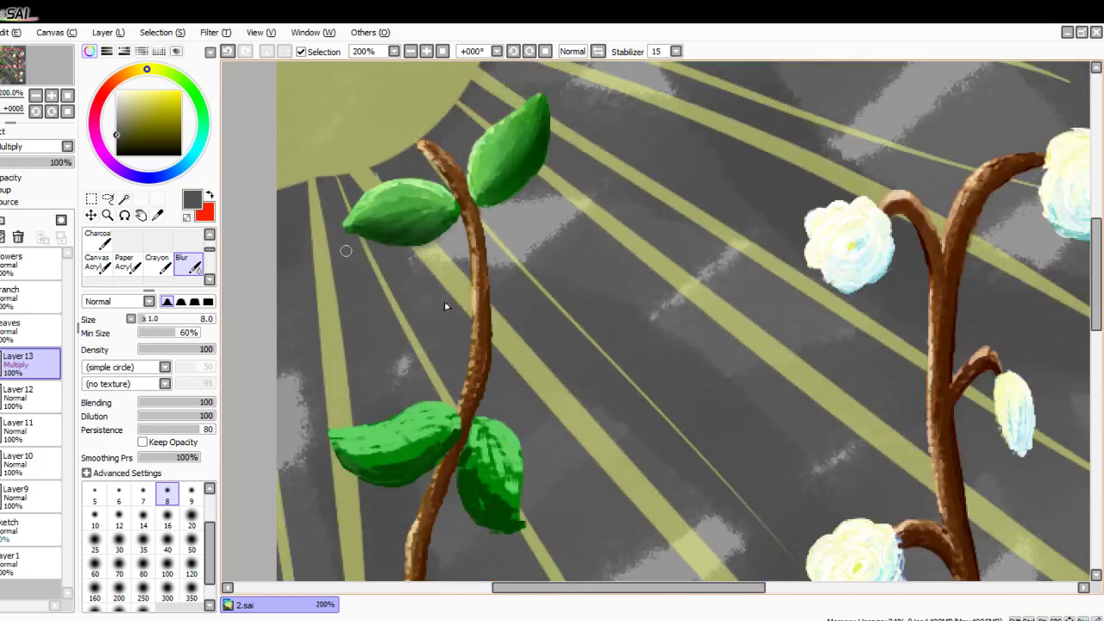
Step: Add a shadow on the left top leaf's underside near the branch with the size 14 Pencil, and blend it with Blur at size 8
scroll(276, 242, up, 3)
scroll(131, 245, down, 1)
key(n)
scroll(679, 185, up, 2)
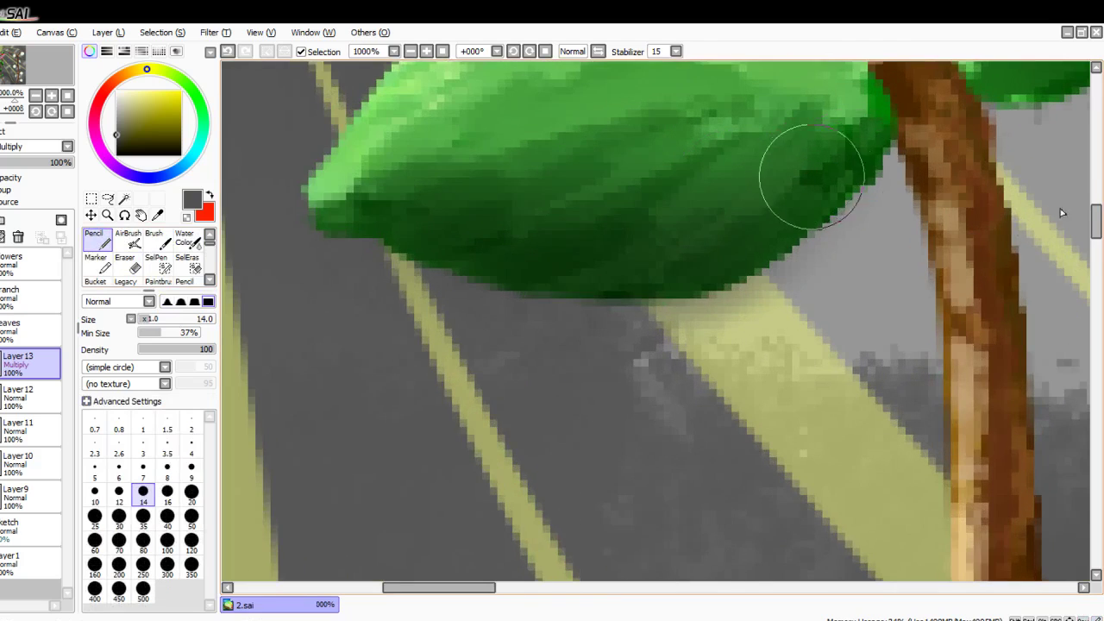
mouse_move(857, 155)
mouse_down()
mouse_move(800, 197)
mouse_move(864, 147)
mouse_move(719, 238)
mouse_up()
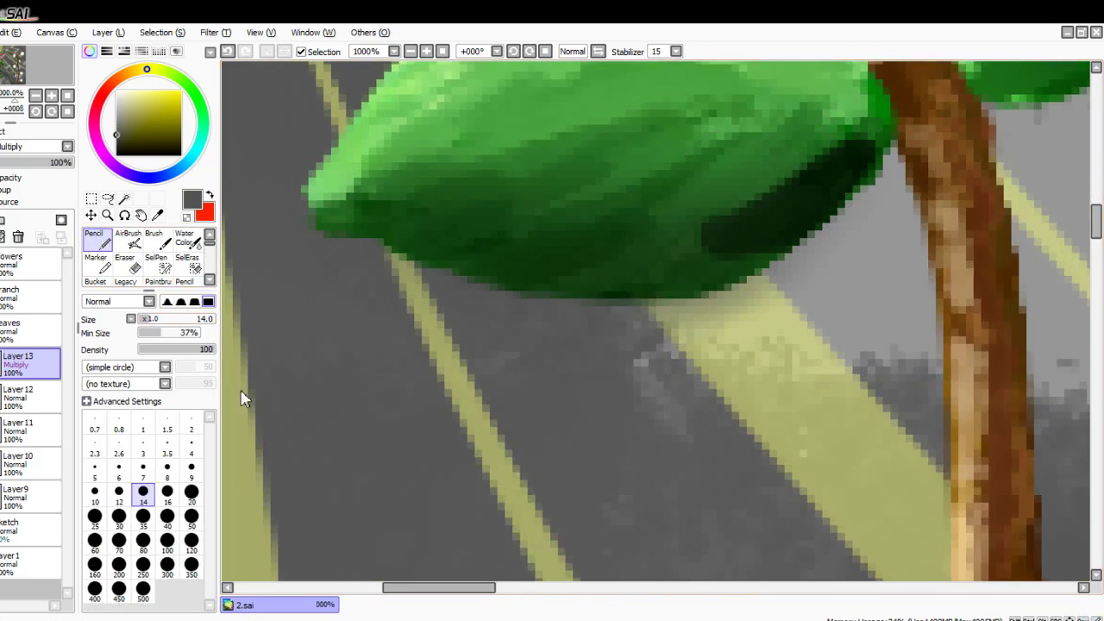
scroll(188, 277, down, 1)
click(188, 269)
scroll(188, 269, down, 1)
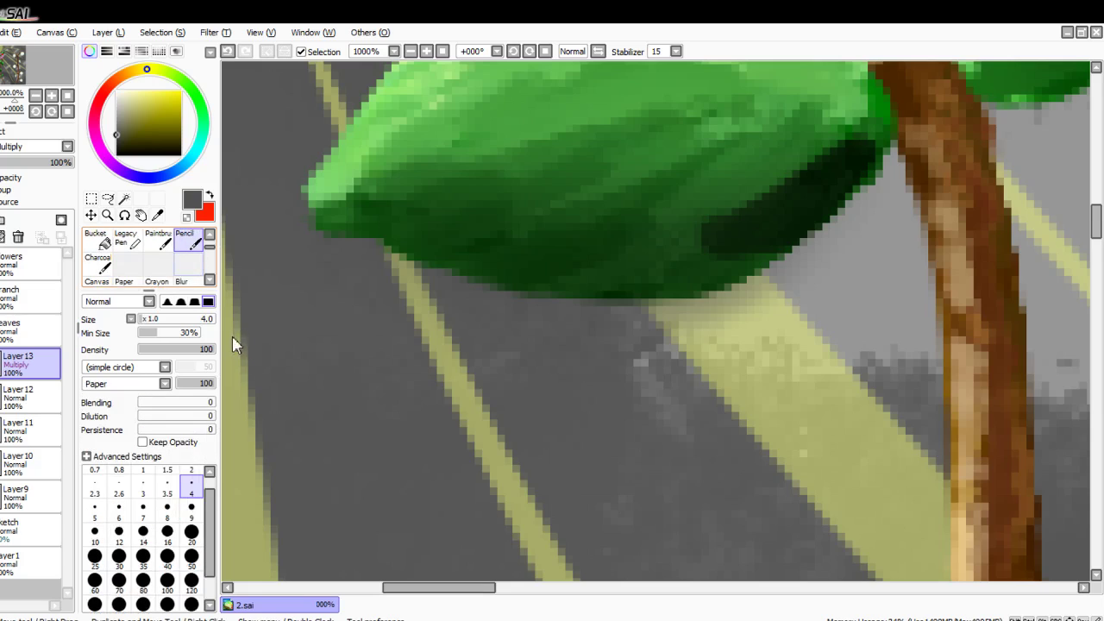
scroll(188, 266, down, 1)
click(188, 264)
mouse_move(847, 158)
mouse_down()
mouse_move(794, 199)
mouse_move(784, 176)
mouse_move(874, 119)
mouse_move(887, 125)
mouse_move(814, 212)
mouse_move(863, 145)
mouse_move(801, 175)
mouse_up()
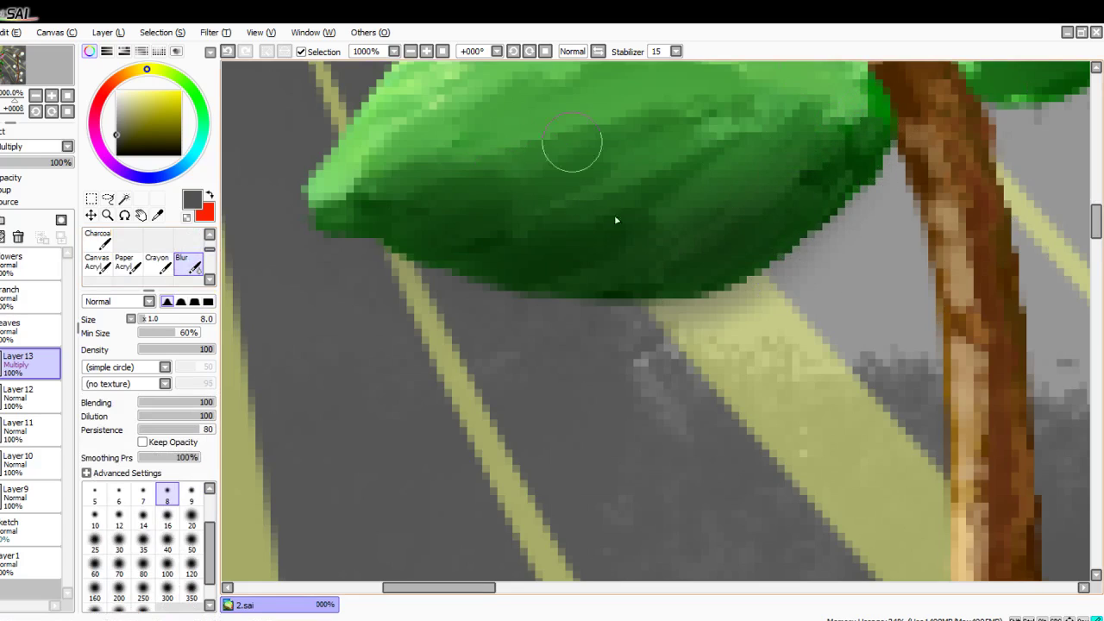
Step: Hide Layer12 and the grey background on Layer1, with Layer13 active and the Eraser at size 7
scroll(379, 216, down, 6)
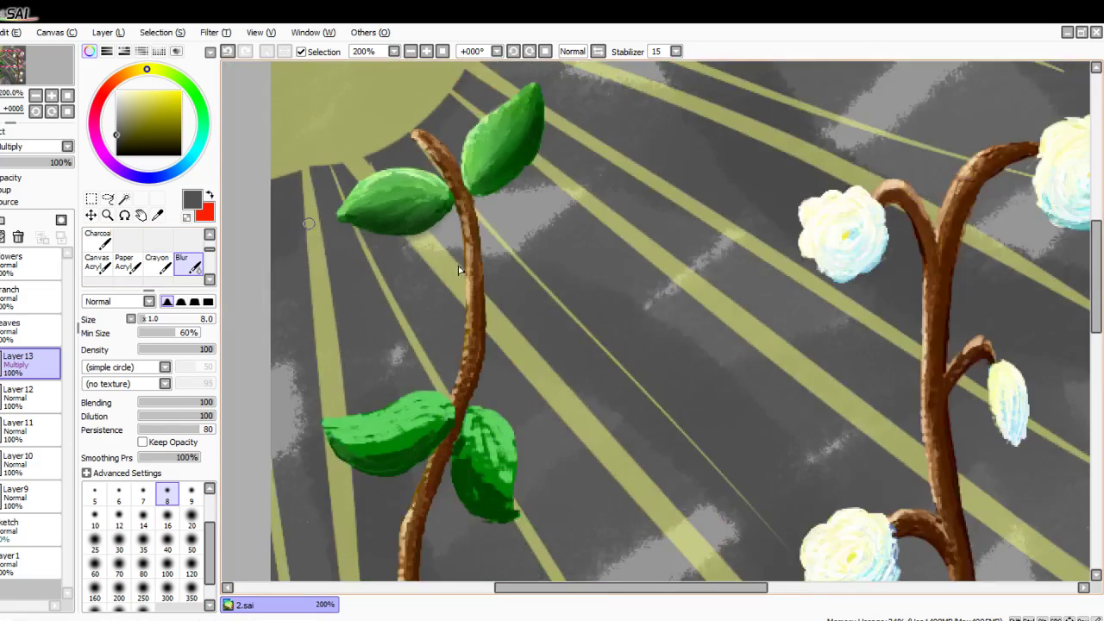
scroll(349, 185, up, 5)
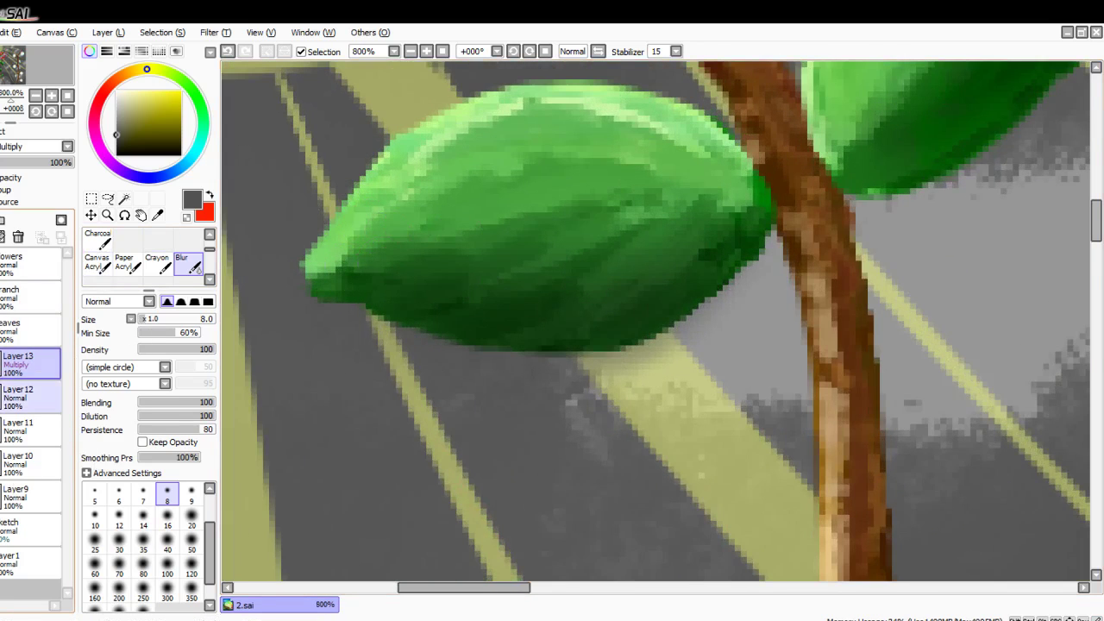
click(32, 397)
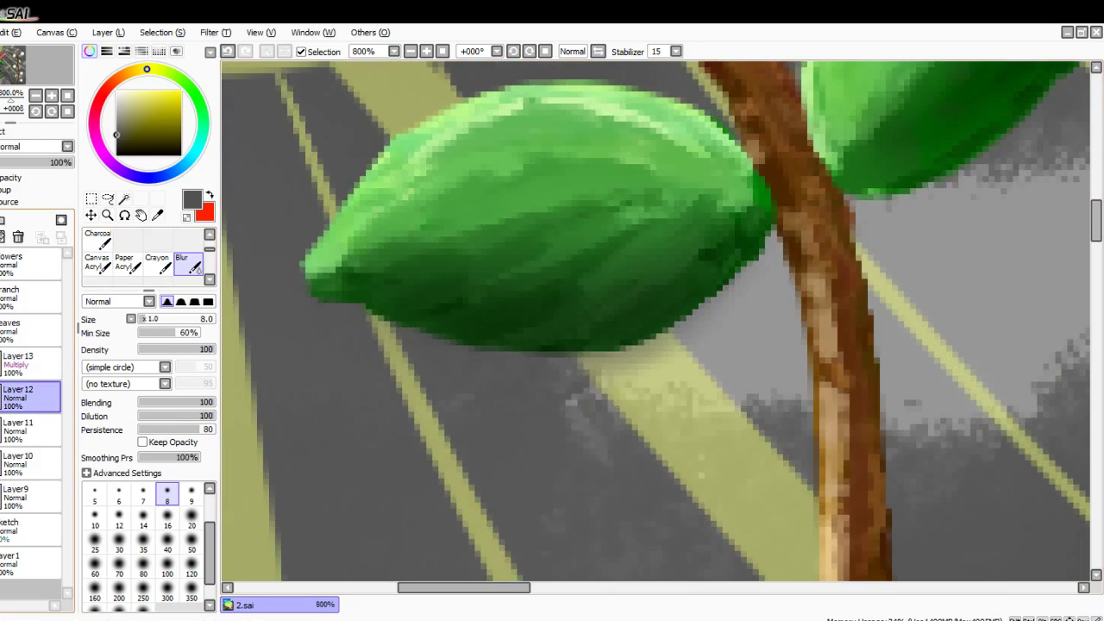
click(31, 365)
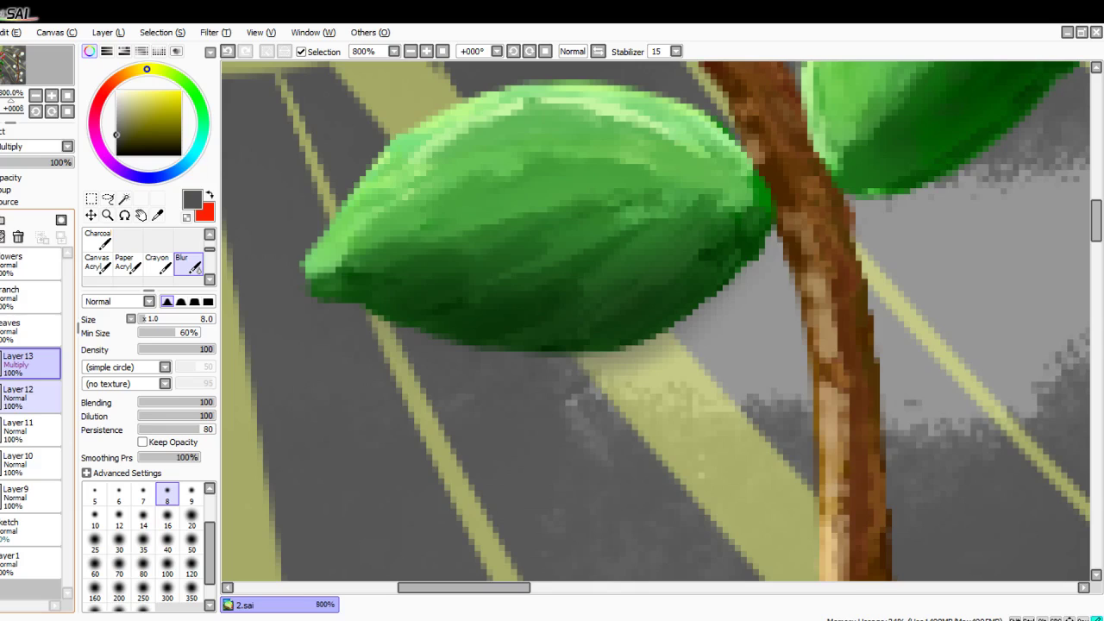
click(2, 331)
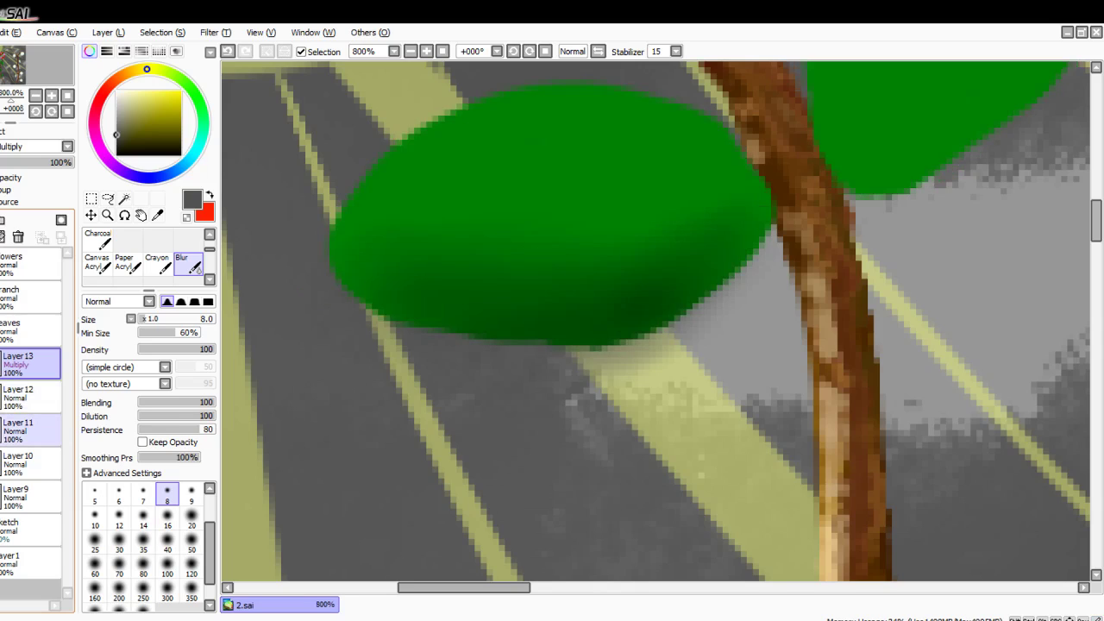
key(ctrl+z)
key(ctrl+y)
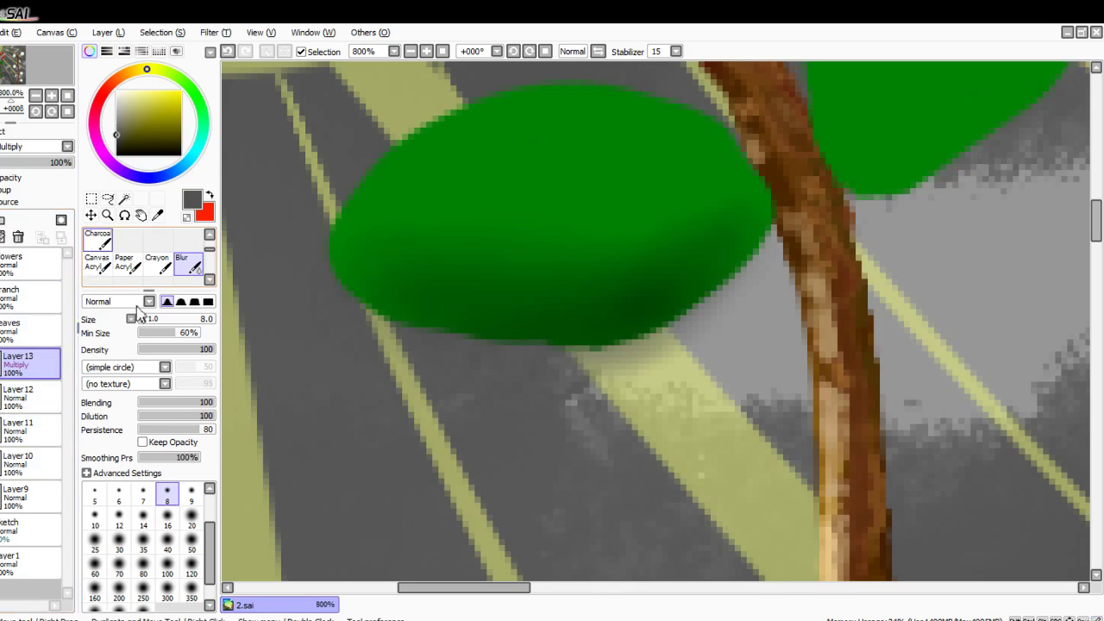
scroll(98, 242, up, 5)
click(2, 565)
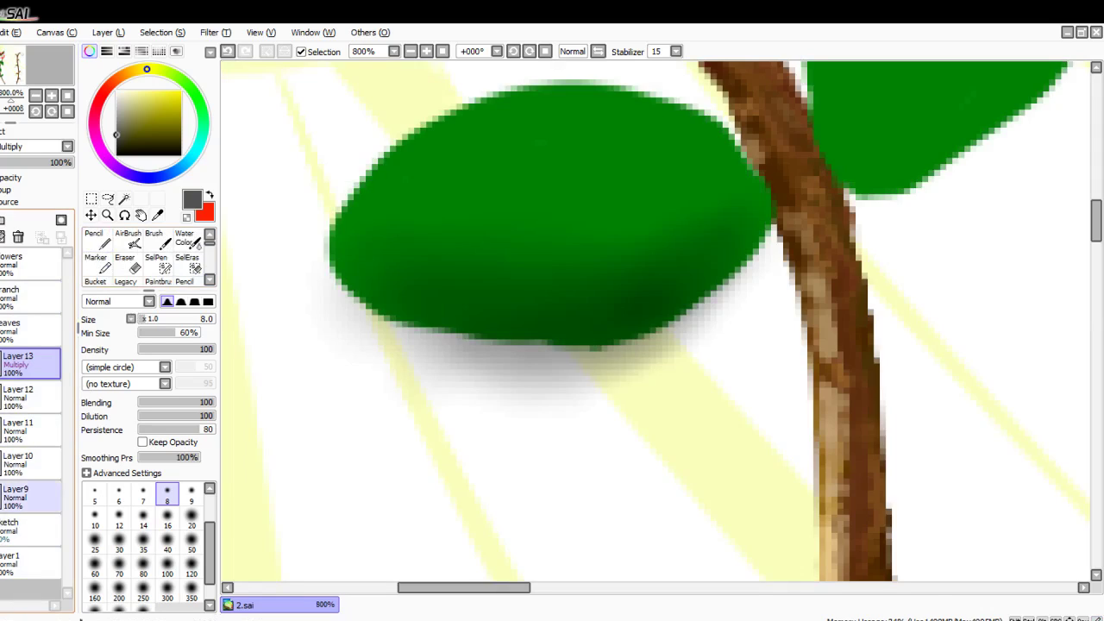
click(128, 264)
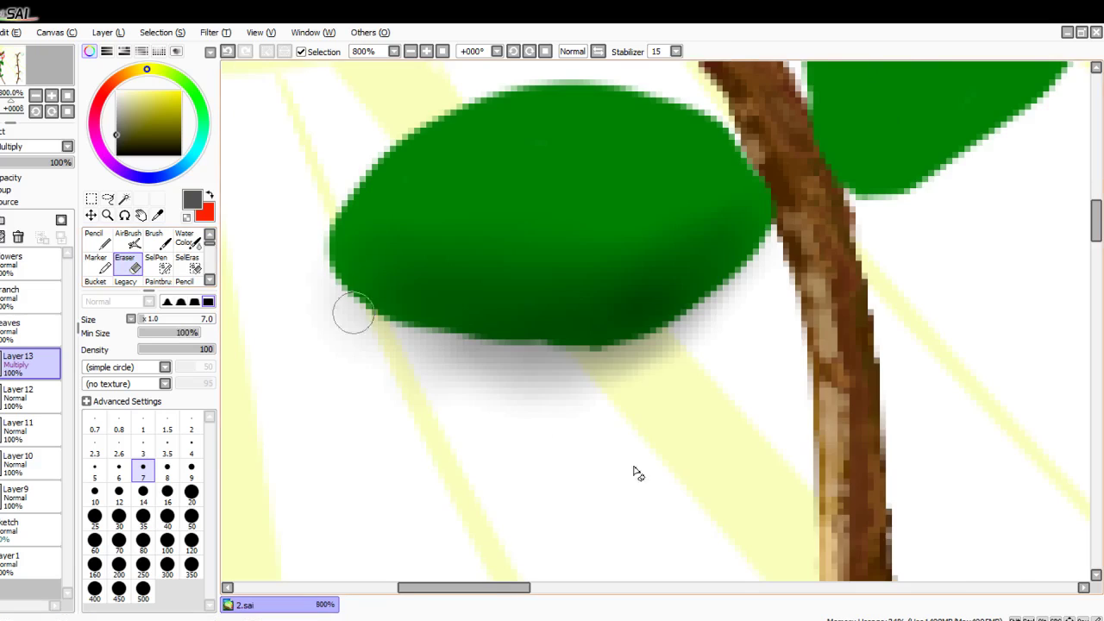
scroll(692, 352, up, 2)
mouse_move(816, 186)
mouse_down()
mouse_move(839, 160)
mouse_move(648, 319)
mouse_up()
mouse_move(810, 209)
mouse_down()
mouse_move(538, 360)
mouse_move(680, 311)
mouse_move(579, 358)
mouse_move(481, 364)
mouse_move(659, 352)
mouse_move(328, 423)
mouse_move(351, 366)
mouse_move(320, 380)
mouse_up()
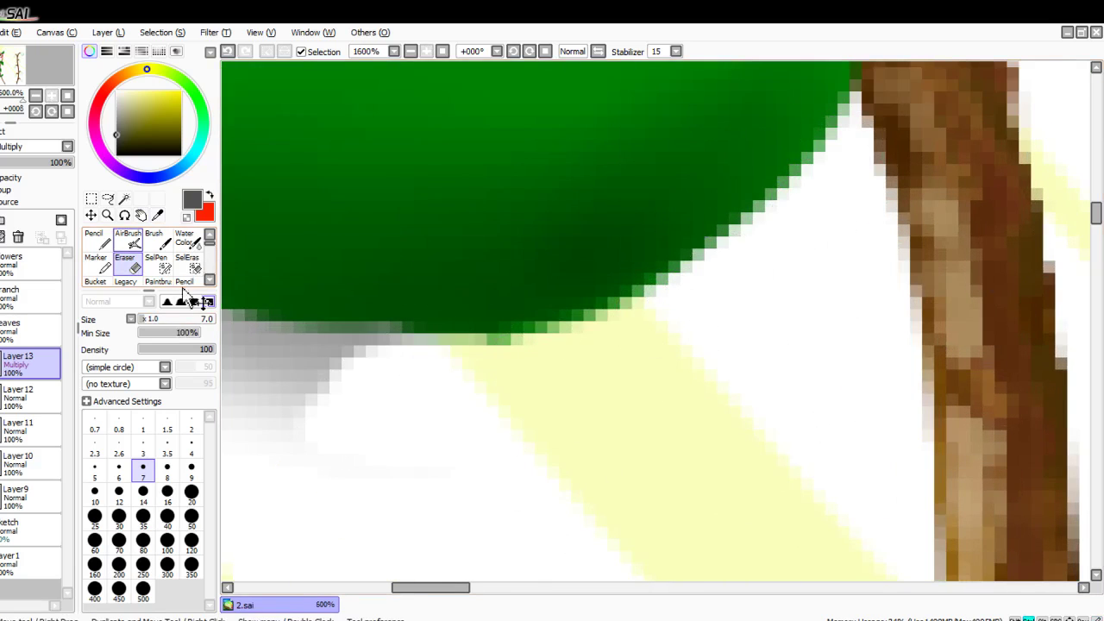
key(ctrl+z)
key(ctrl+z)
key(ctrl+z)
key(ctrl+z)
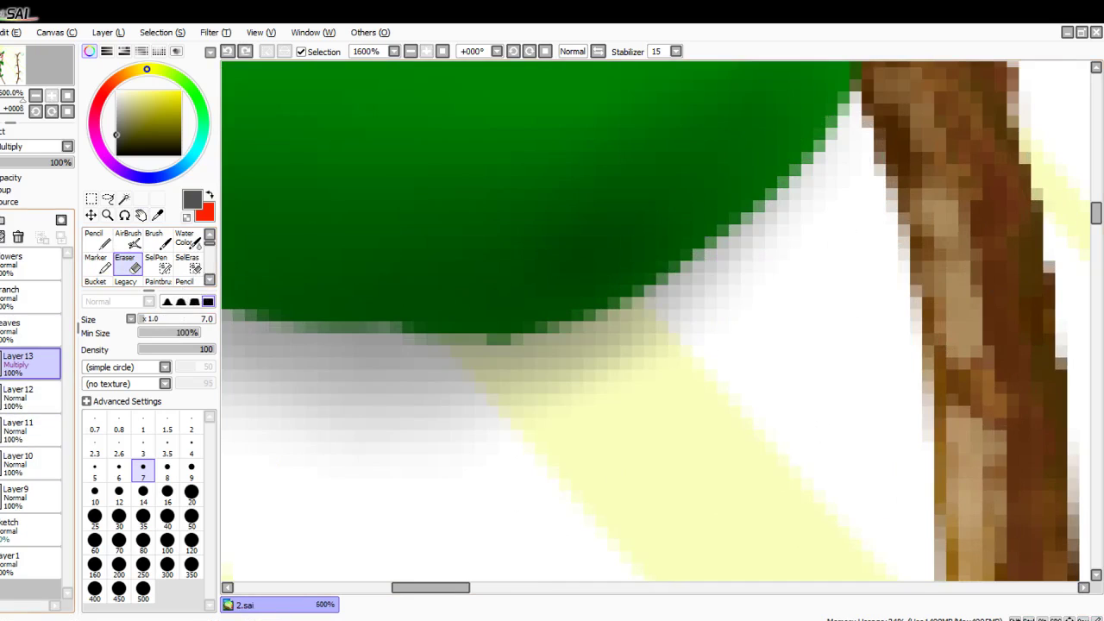
Step: Show Layer12 again and erase the shadow spill under the left top leaf, starting near the branch, with the size 7 Eraser
click(2, 397)
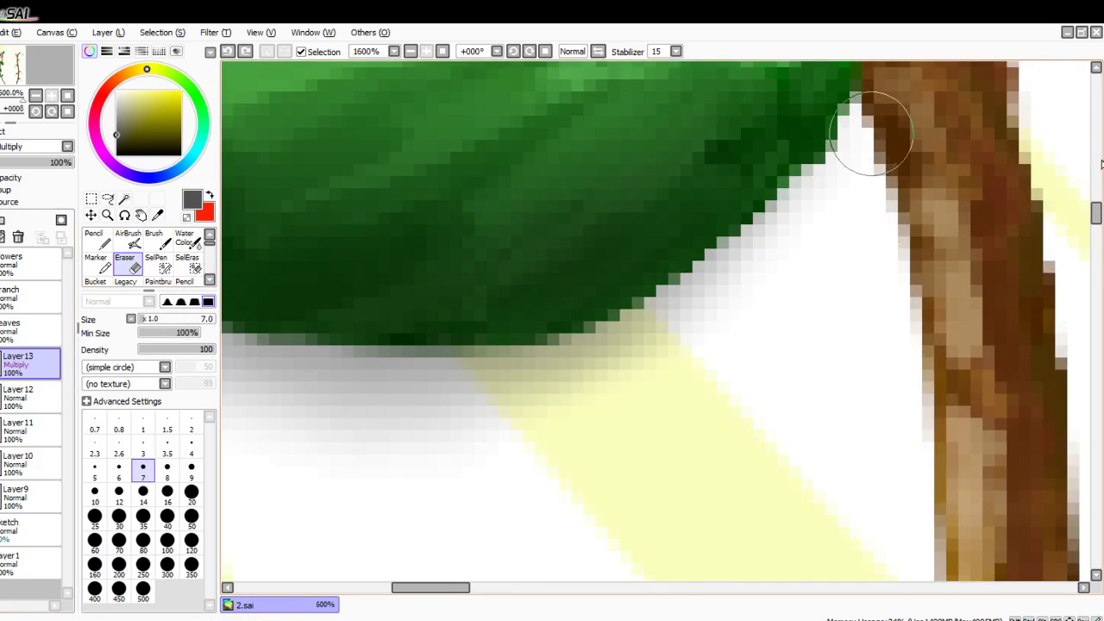
mouse_move(828, 216)
mouse_down()
mouse_move(744, 291)
mouse_move(565, 372)
mouse_move(289, 451)
mouse_up()
key(Left)
key(Left)
key(Left)
key(Left)
key(Left)
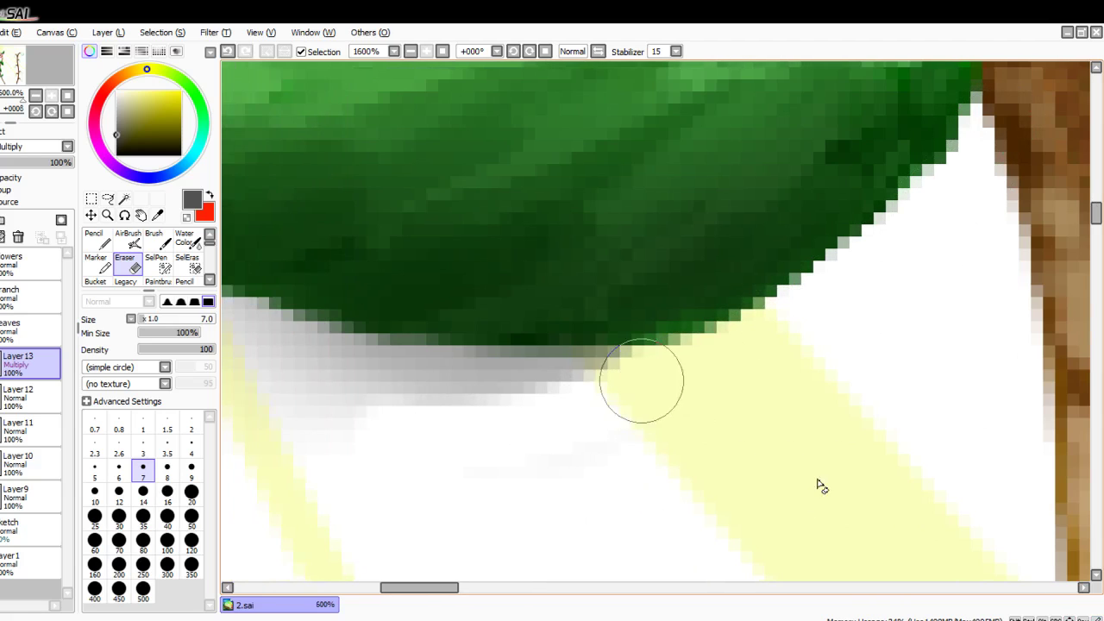
Step: Erase the remaining shadow spill along the left top leaf's bottom edge toward its tip with the size 7 Eraser
key(Left)
key(Left)
key(Left)
key(Left)
key(Left)
key(Left)
mouse_move(897, 372)
mouse_down()
mouse_move(580, 379)
mouse_move(360, 339)
mouse_up()
drag(552, 380, 226, 289)
mouse_move(387, 336)
mouse_down()
mouse_move(564, 445)
mouse_move(283, 342)
mouse_up()
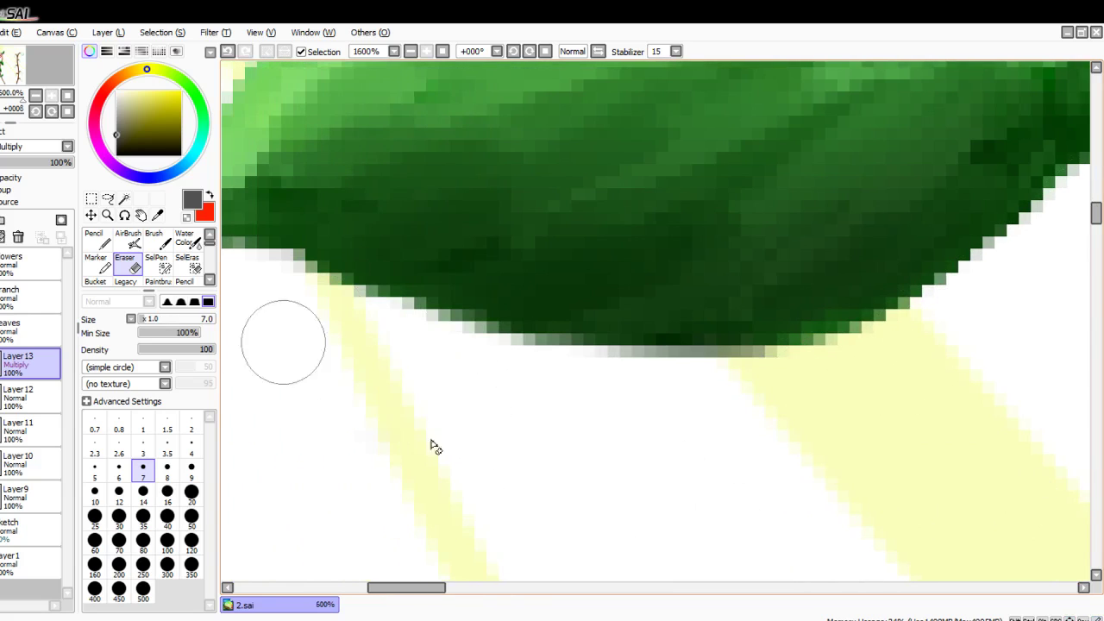
key(Left)
key(Left)
scroll(567, 463, left, 2)
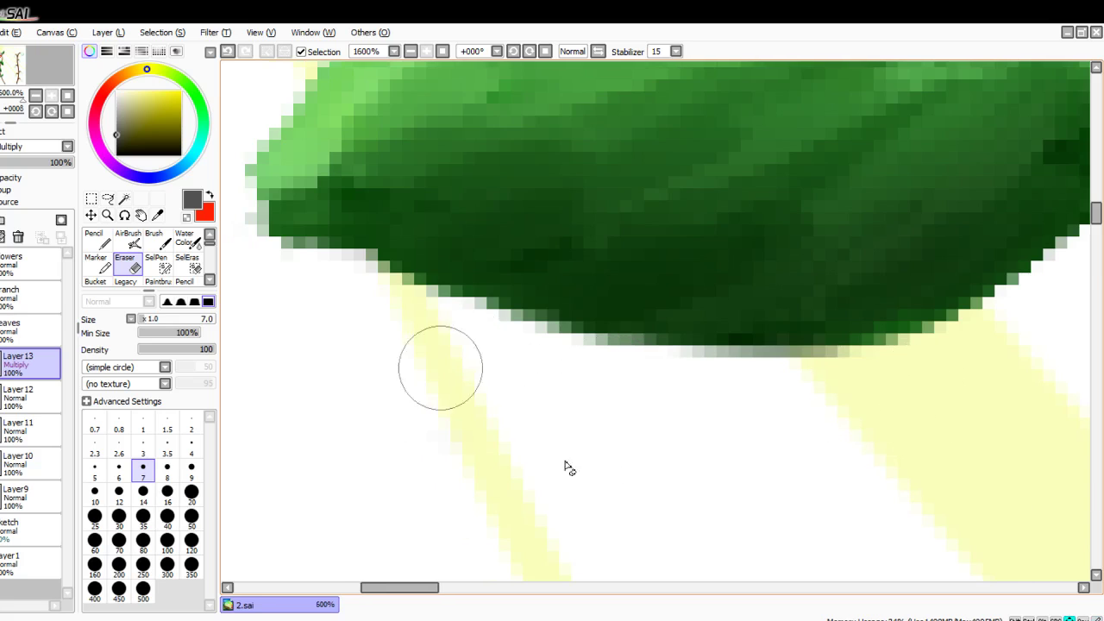
Step: Show the grey background on Layer1 again and check the cleaned leaf against the whole picture
scroll(572, 448, down, 3)
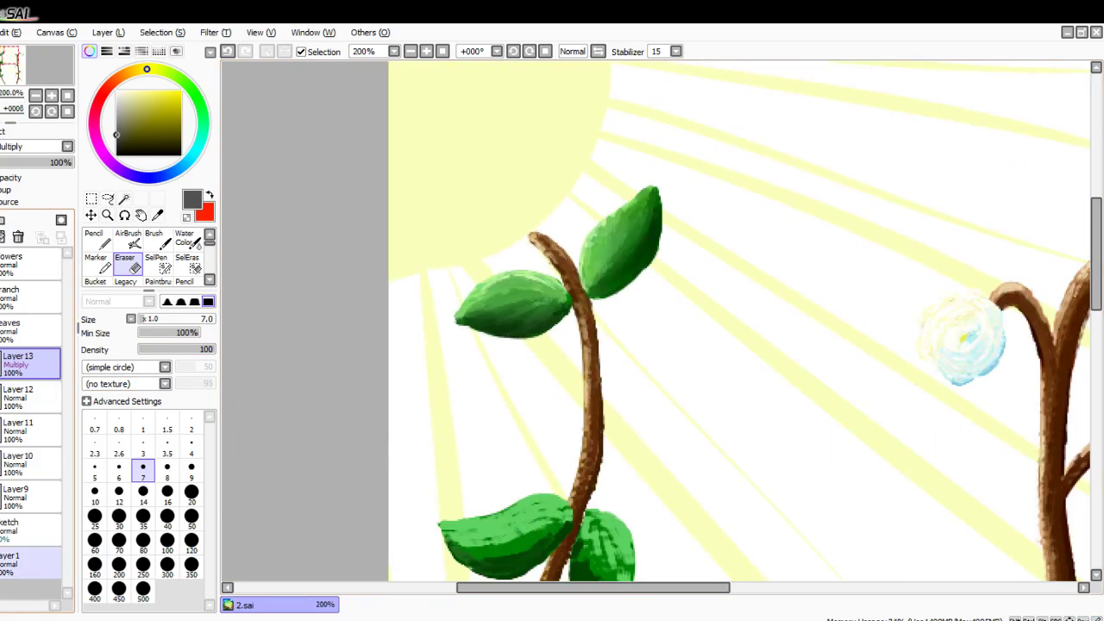
click(2, 564)
scroll(535, 280, up, 1)
scroll(688, 348, down, 5)
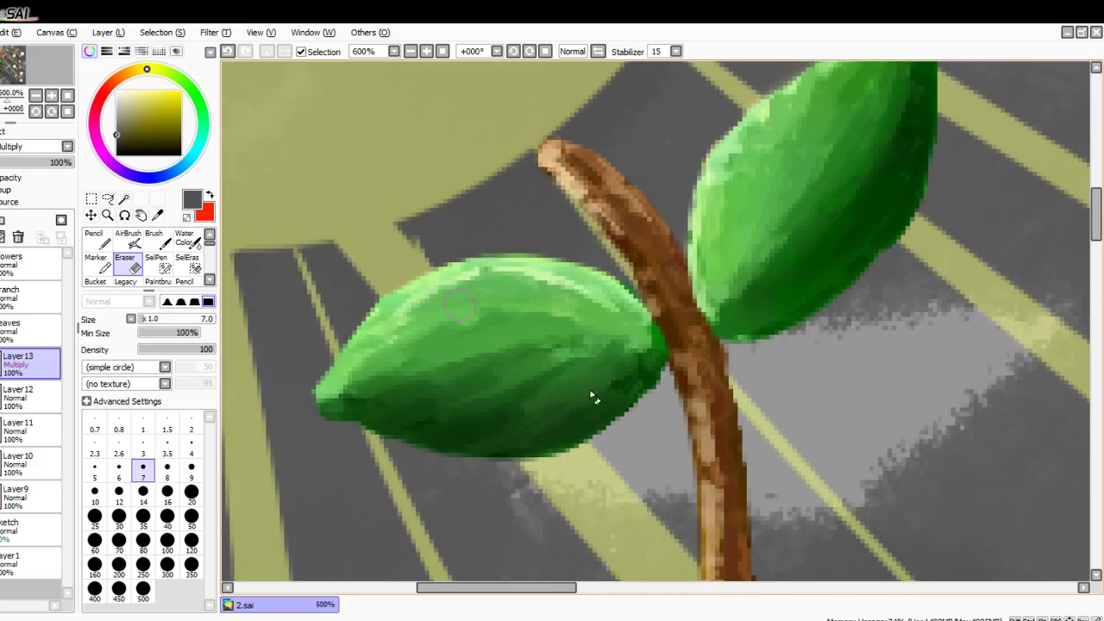
scroll(855, 483, down, 2)
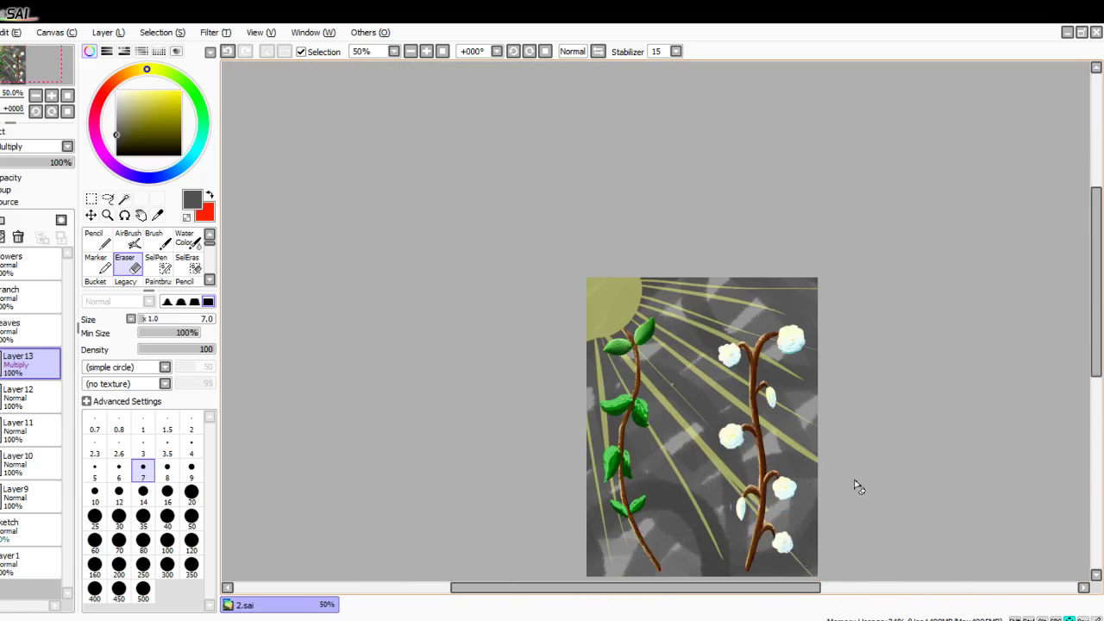
scroll(641, 564, up, 5)
scroll(422, 372, up, 2)
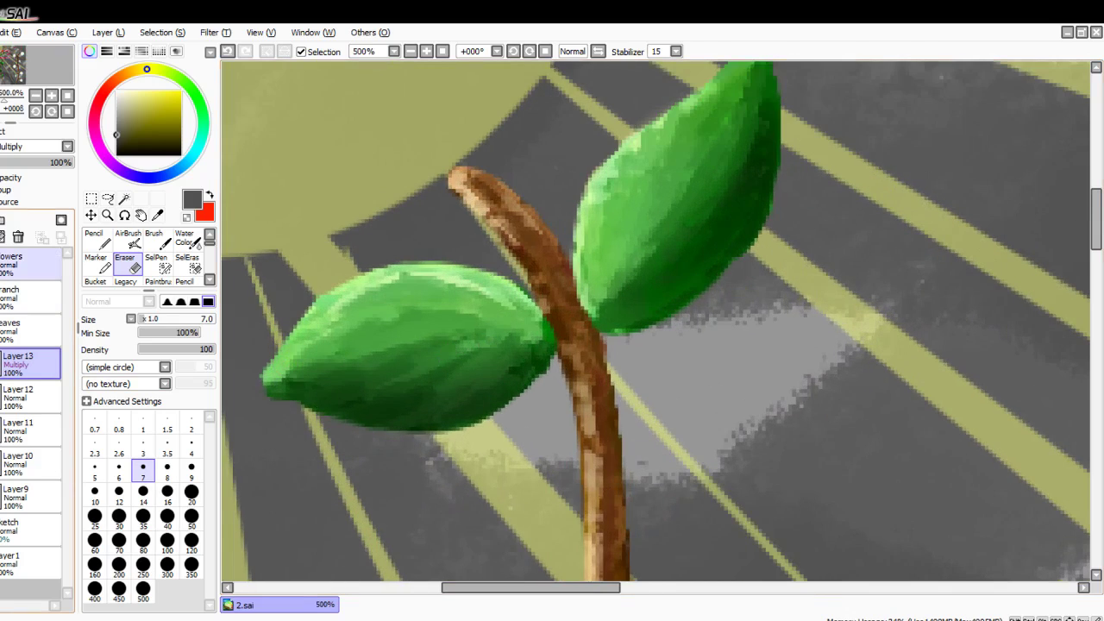
Step: Delete the Multiply shadow layer Layer13, and swap the drawing colour to red
click(17, 237)
scroll(451, 446, down, 6)
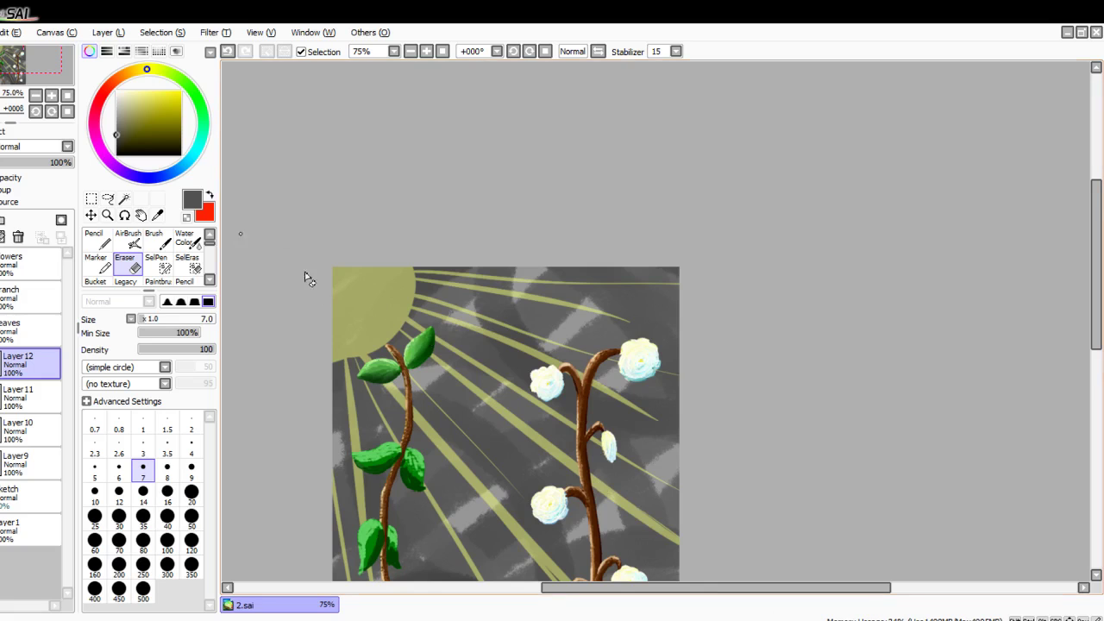
click(210, 196)
scroll(333, 436, up, 5)
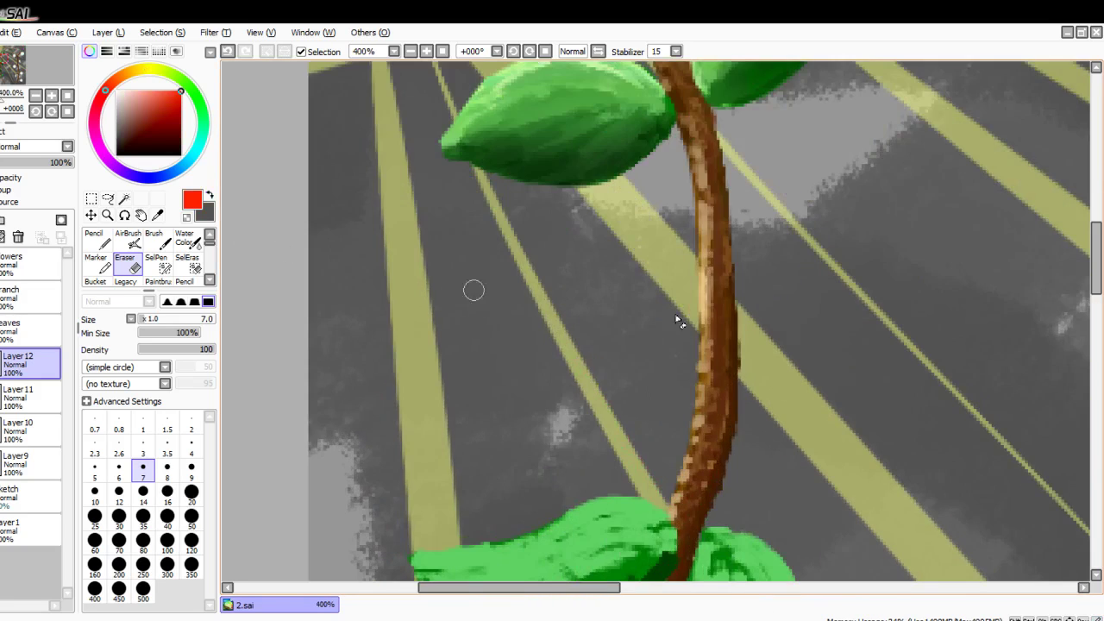
scroll(634, 164, down, 3)
scroll(820, 127, down, 2)
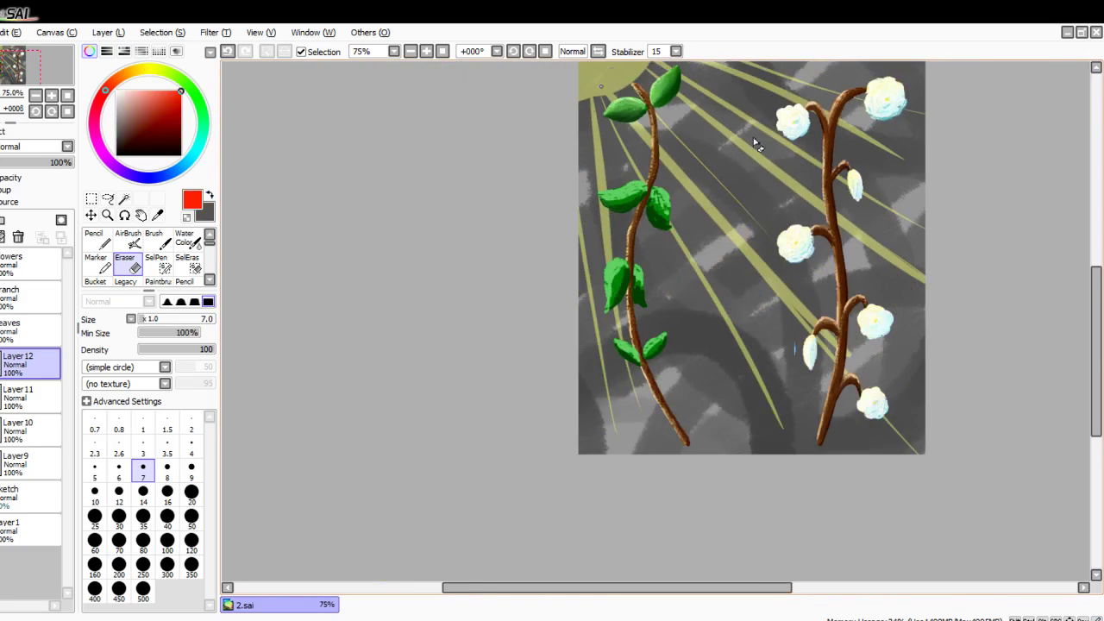
scroll(678, 154, up, 1)
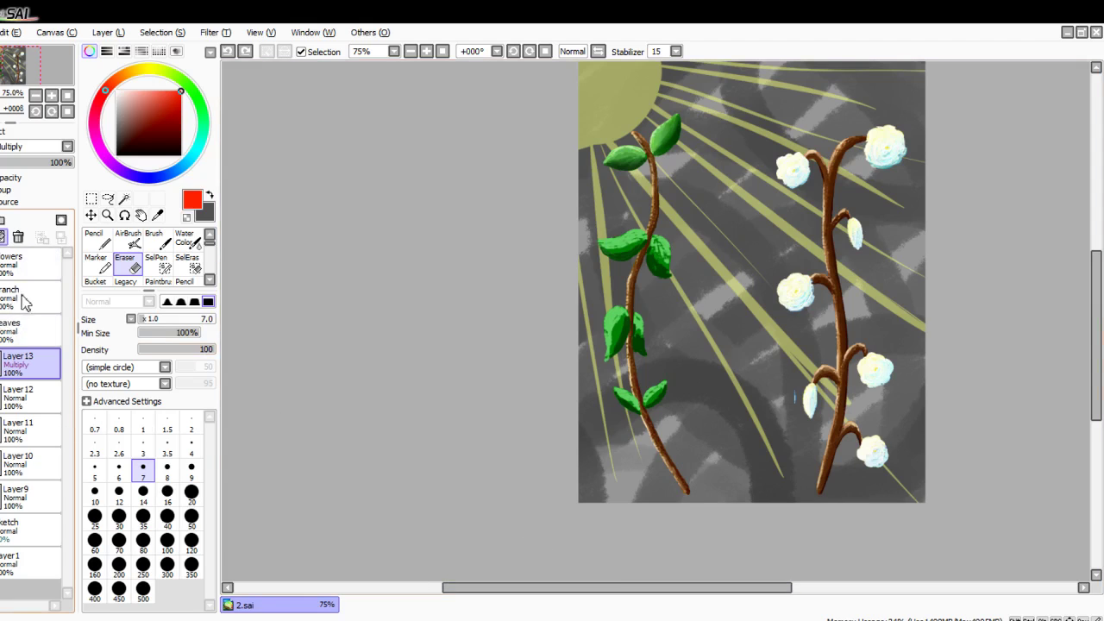
click(19, 237)
Step: Add a new layer above Layer12 and circle the two top leaves in red with the Pencil at size 14
click(93, 238)
click(143, 491)
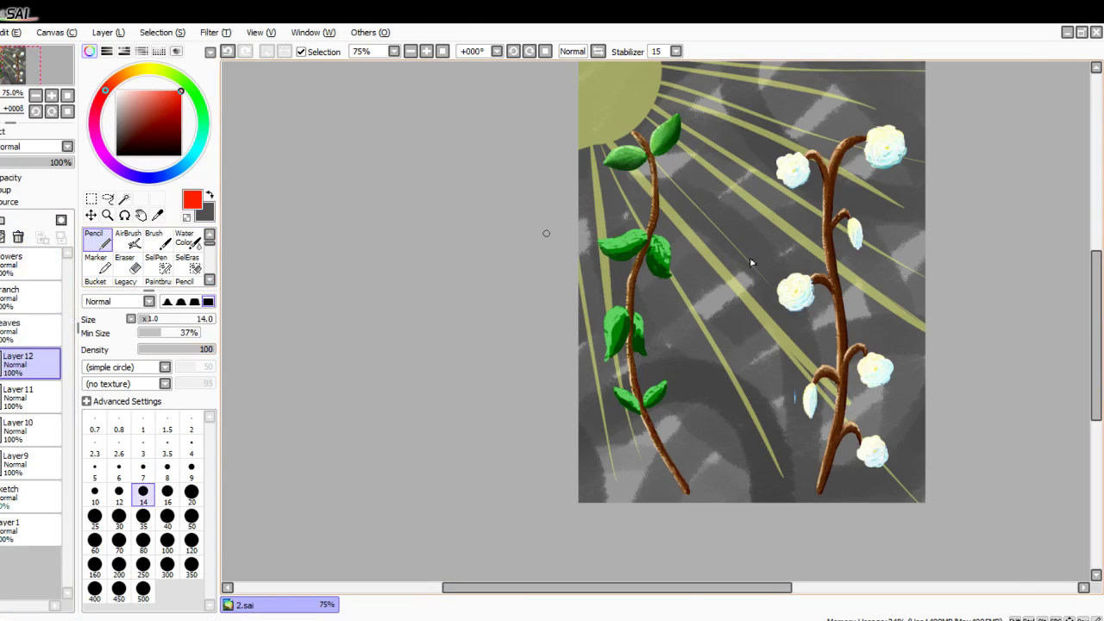
scroll(634, 148, up, 4)
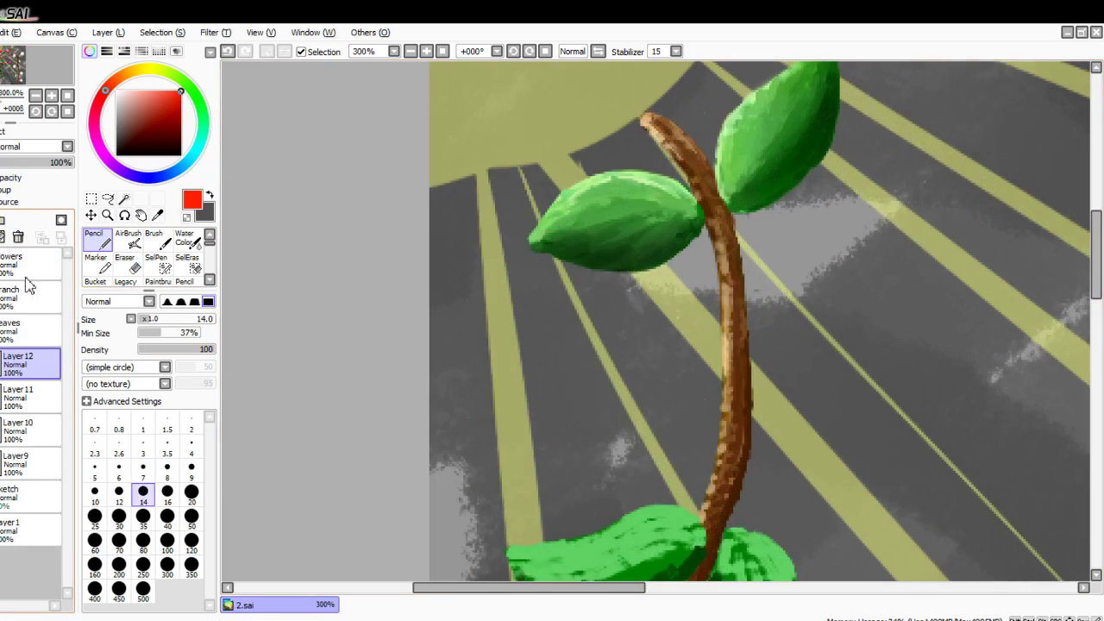
click(1, 220)
scroll(377, 202, down, 3)
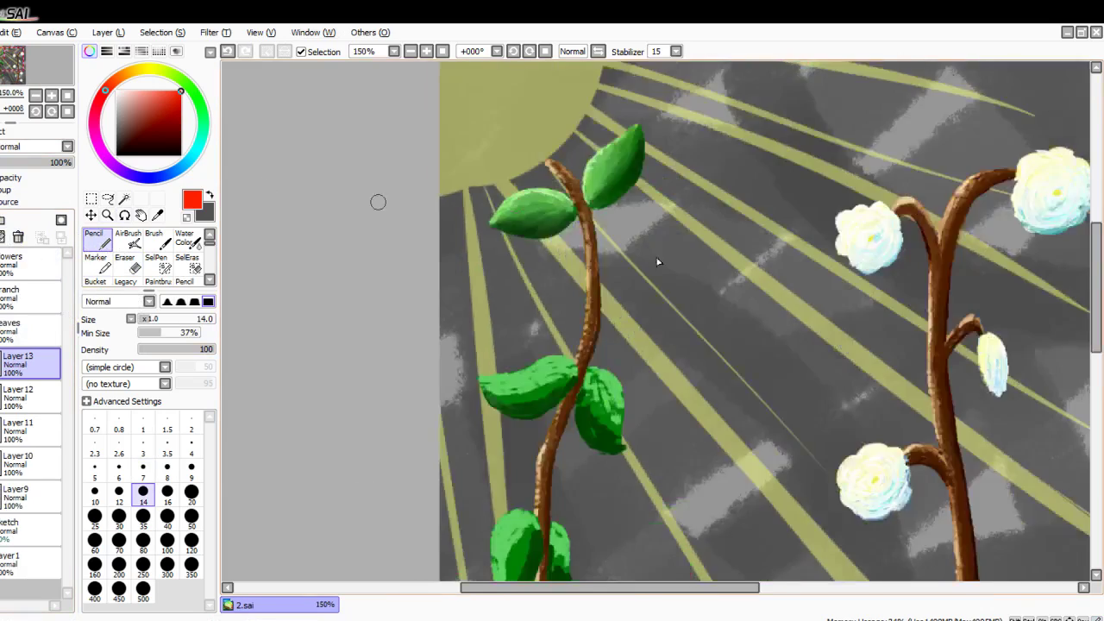
mouse_move(702, 132)
mouse_down()
mouse_move(606, 250)
mouse_move(592, 161)
mouse_up()
scroll(604, 197, up, 3)
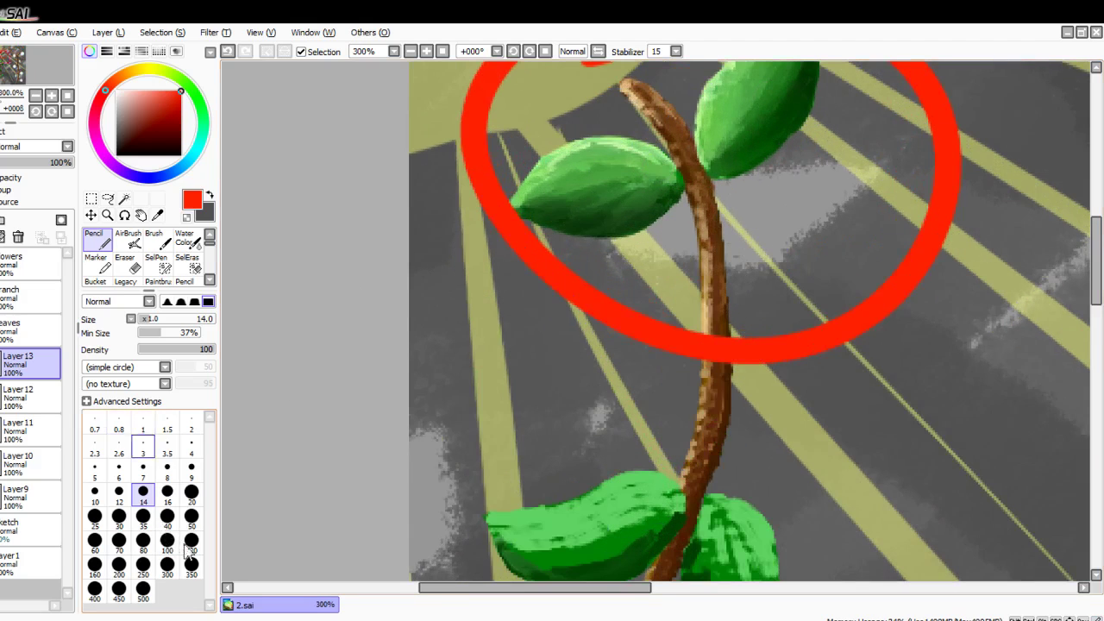
Step: Write "Leaves R VERY" in red below the circle with the Pencil at size 2.6, and underline "VERY"
click(119, 448)
mouse_move(477, 314)
mouse_down()
mouse_move(495, 294)
mouse_move(467, 309)
mouse_move(483, 369)
mouse_move(447, 358)
mouse_move(487, 382)
mouse_up()
drag(514, 346, 534, 387)
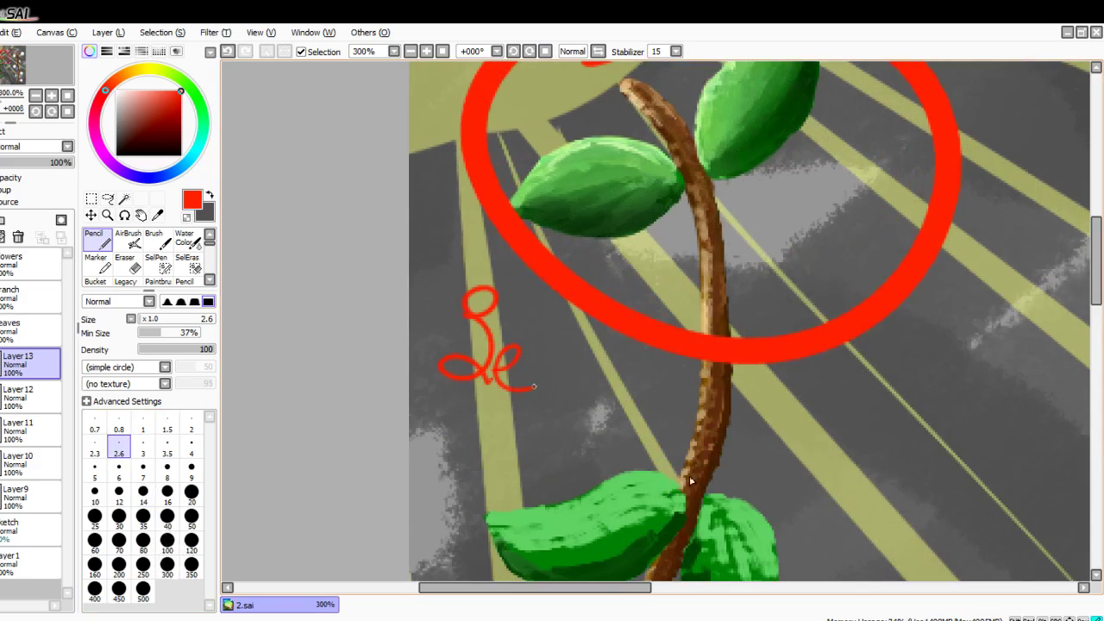
mouse_move(601, 373)
mouse_down()
mouse_move(628, 375)
mouse_move(632, 414)
mouse_move(647, 382)
mouse_move(662, 420)
mouse_up()
drag(728, 398, 720, 443)
mouse_move(723, 409)
mouse_down()
mouse_move(722, 440)
mouse_move(735, 415)
mouse_up()
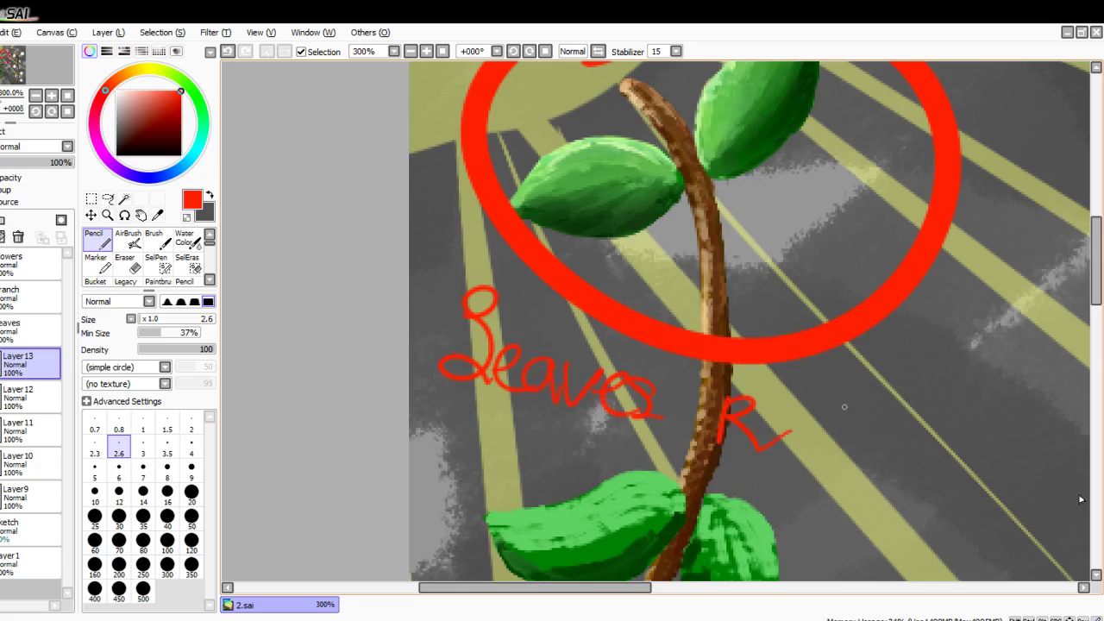
drag(788, 376, 835, 390)
mouse_move(903, 402)
mouse_down()
mouse_move(860, 389)
mouse_move(861, 461)
mouse_move(892, 465)
mouse_move(889, 441)
mouse_move(842, 419)
mouse_move(924, 468)
mouse_move(947, 416)
mouse_move(970, 484)
mouse_move(1061, 418)
mouse_up()
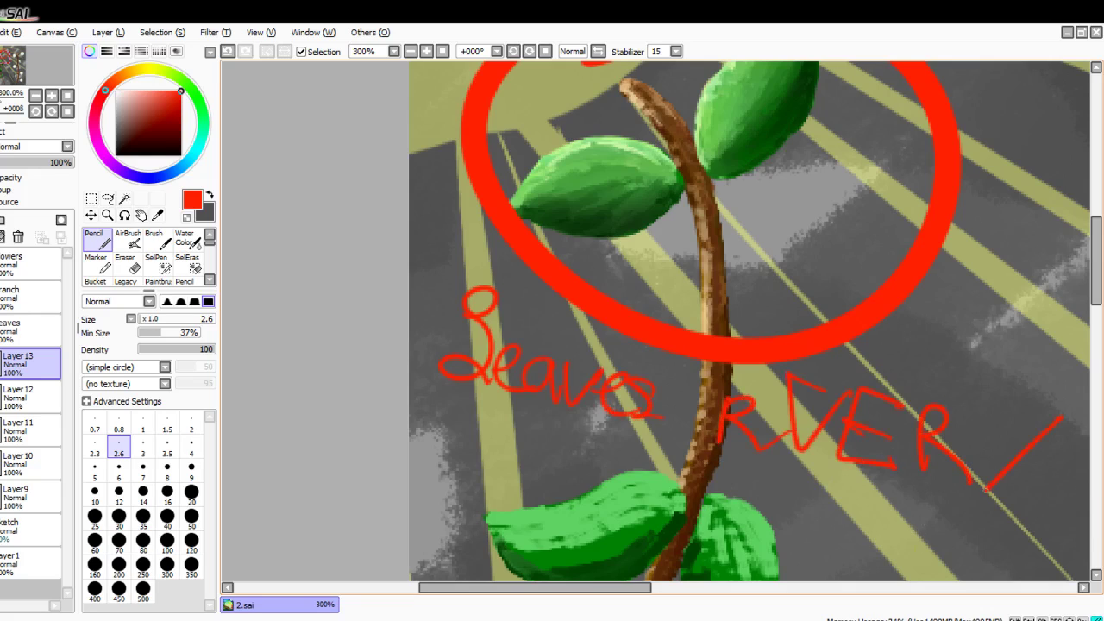
drag(797, 474, 1031, 521)
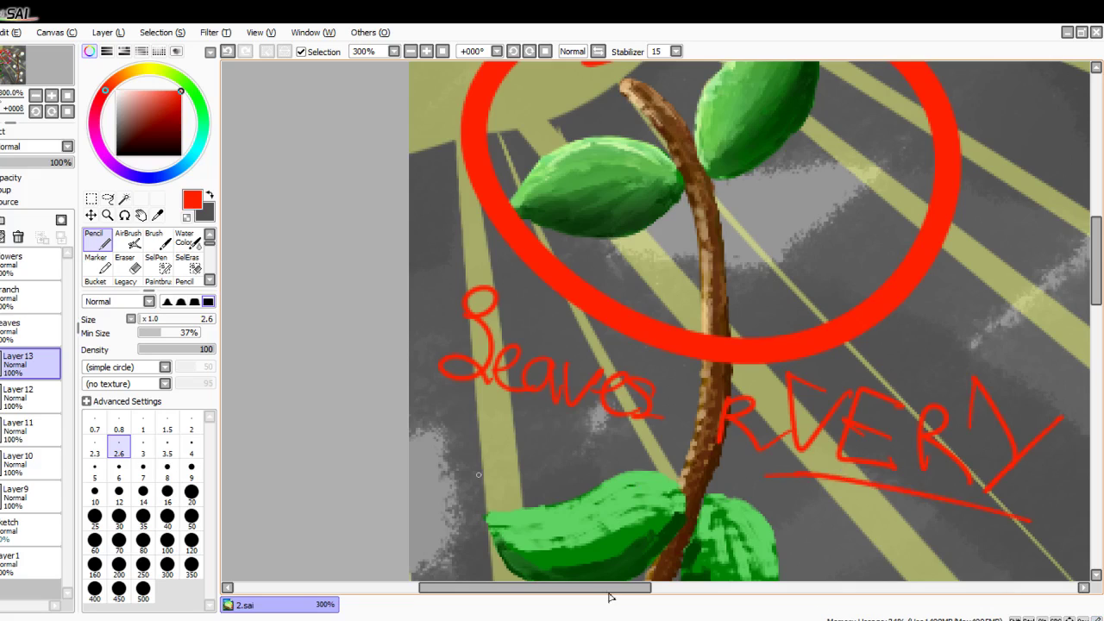
Step: Write one more red word under the note, and delete the annotation layer
mouse_move(494, 430)
mouse_down()
mouse_move(496, 491)
mouse_move(465, 467)
mouse_move(498, 473)
mouse_up()
mouse_move(507, 483)
mouse_down()
mouse_move(543, 474)
mouse_move(567, 497)
mouse_move(571, 447)
mouse_move(611, 517)
mouse_up()
drag(613, 461, 626, 518)
mouse_move(611, 459)
mouse_down()
mouse_move(663, 505)
mouse_move(606, 514)
mouse_up()
click(18, 237)
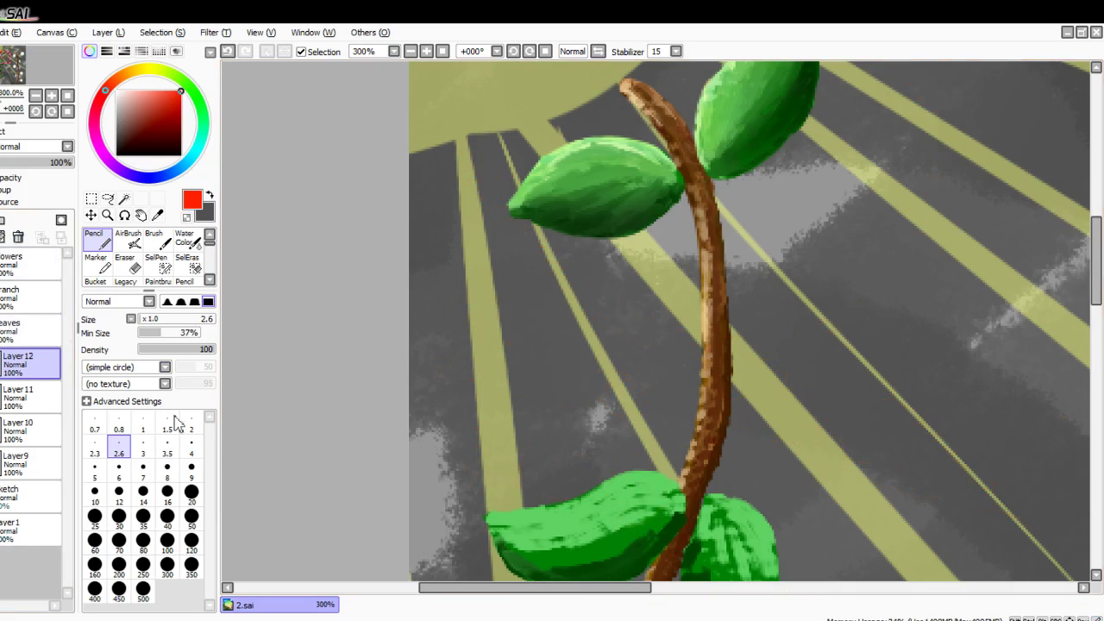
Step: Write "BRB getting feedback" with a smiley in red beside the top leaves, using the Pencil at size 2.6
scroll(999, 367, down, 4)
scroll(1008, 409, right, 2)
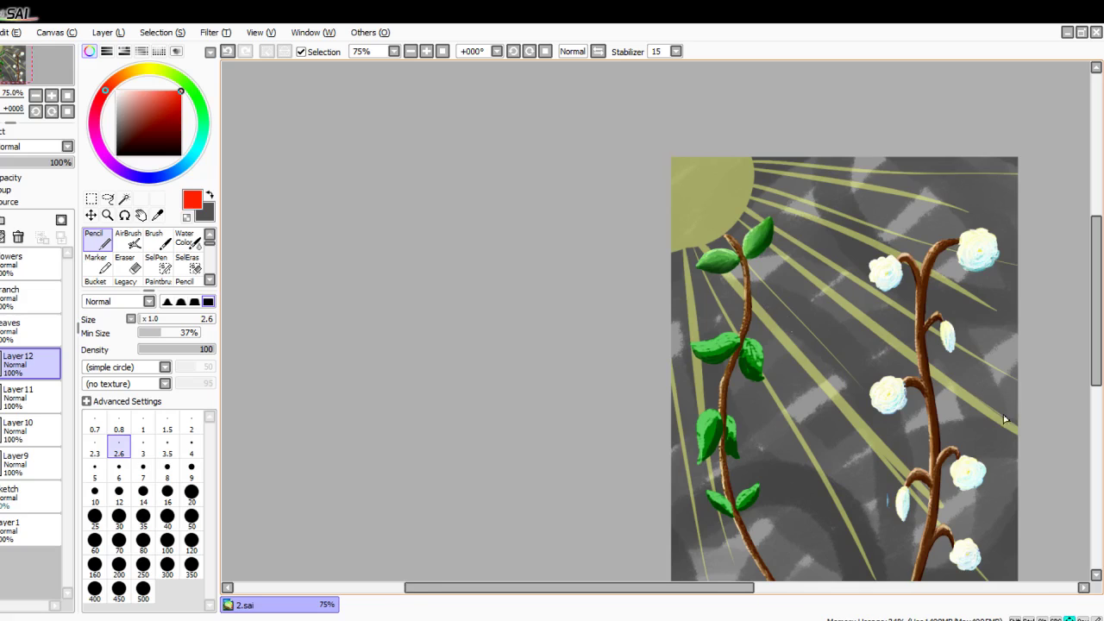
scroll(776, 210, up, 3)
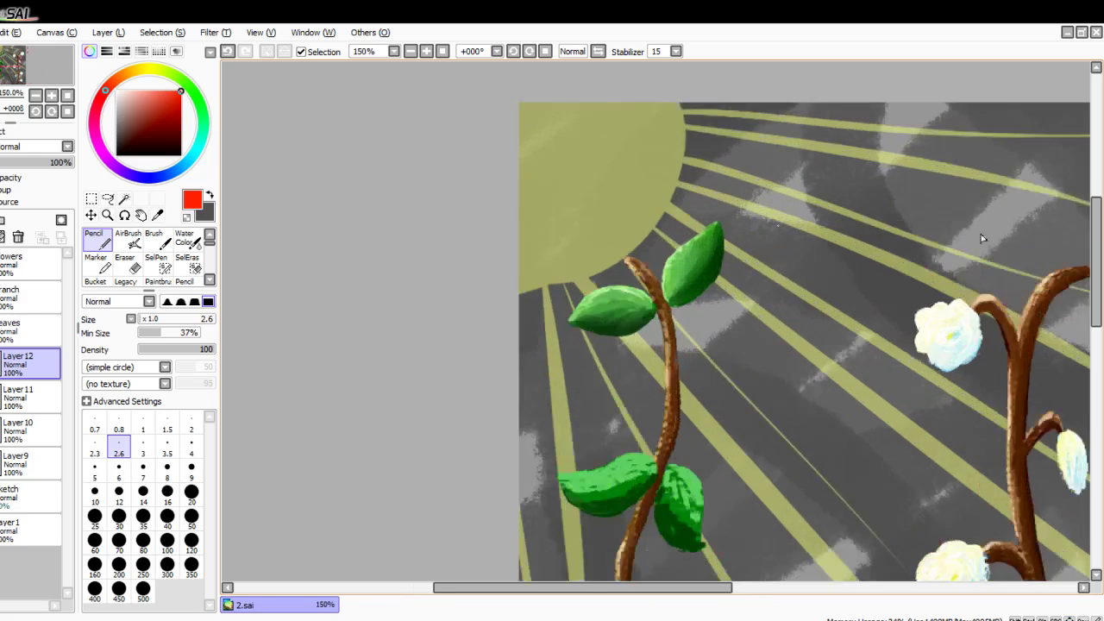
drag(729, 163, 733, 220)
drag(729, 161, 738, 219)
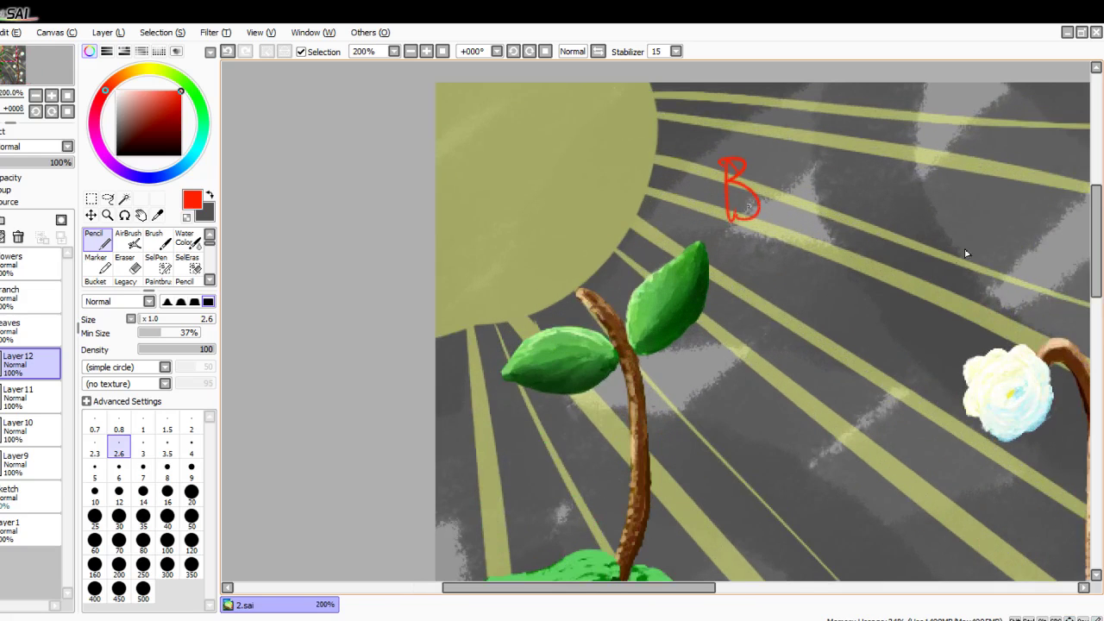
drag(767, 182, 797, 209)
drag(803, 168, 802, 190)
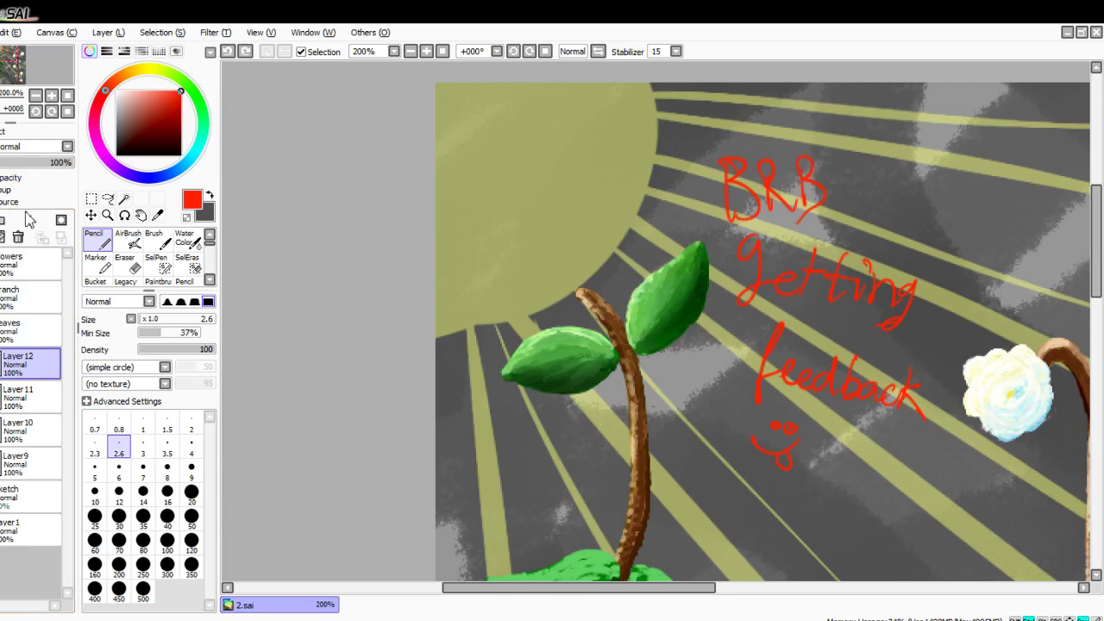
Step: Undo the red "BRB getting feedback" note and the earlier red annotation strokes around the top leaves
key(ctrl+z)
key(ctrl+z)
key(ctrl+z)
key(ctrl+z)
key(ctrl+z)
key(ctrl+z)
key(ctrl+z)
key(ctrl+z)
key(ctrl+z)
key(ctrl+z)
key(ctrl+z)
key(ctrl+z)
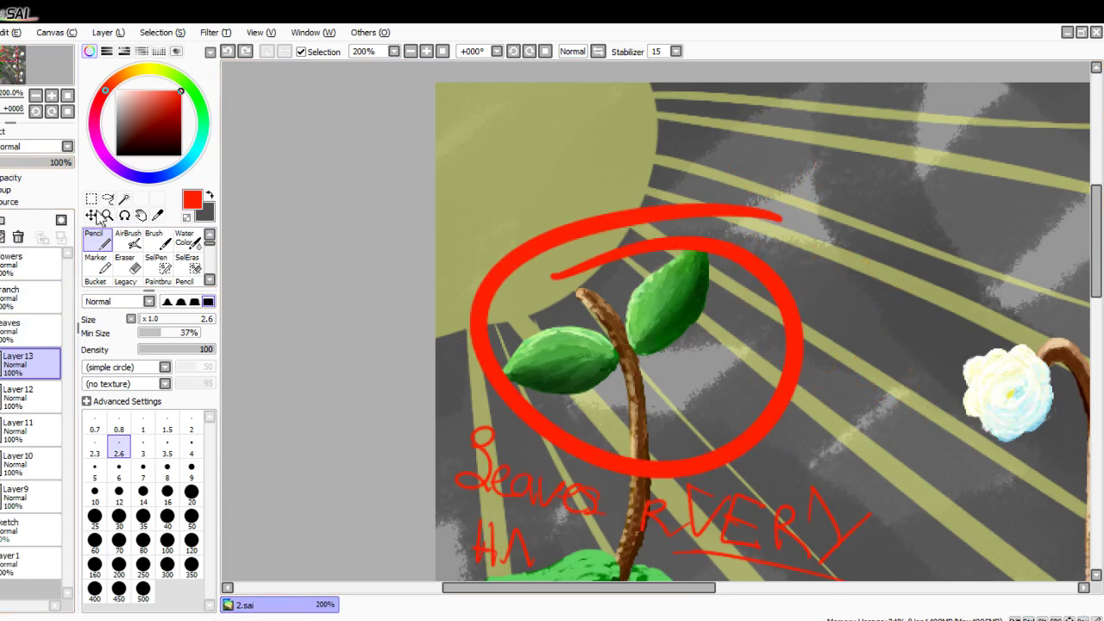
Step: Examine the leaf pairs down the stem under the sun, comparing the finished top pair with the lower ones
key(Left)
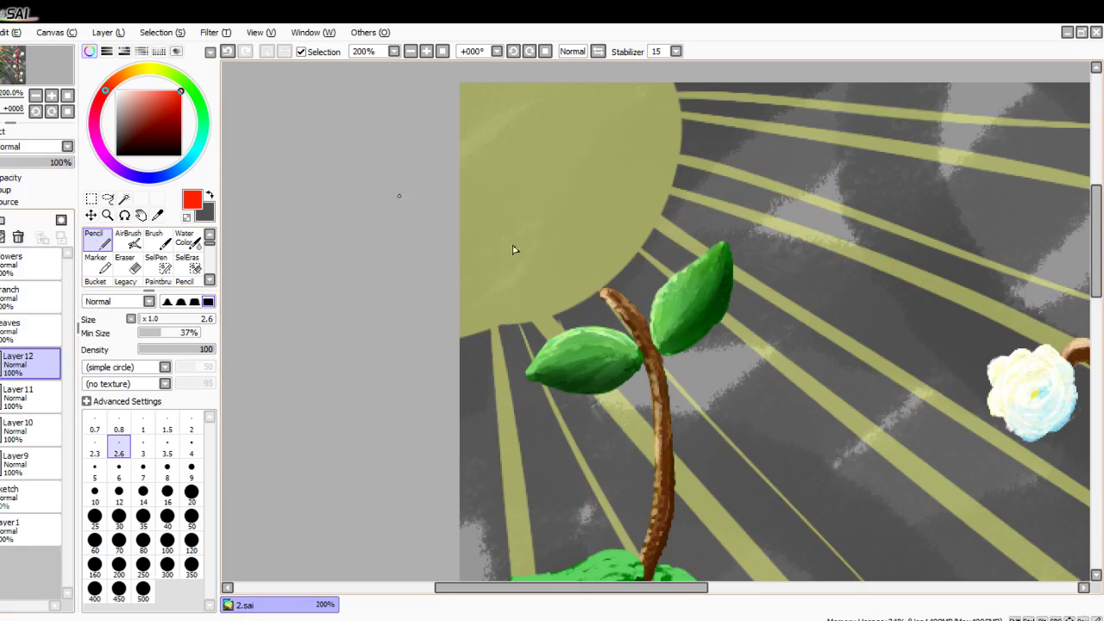
key(Down)
key(Down)
key(Down)
key(Down)
key(Down)
key(Down)
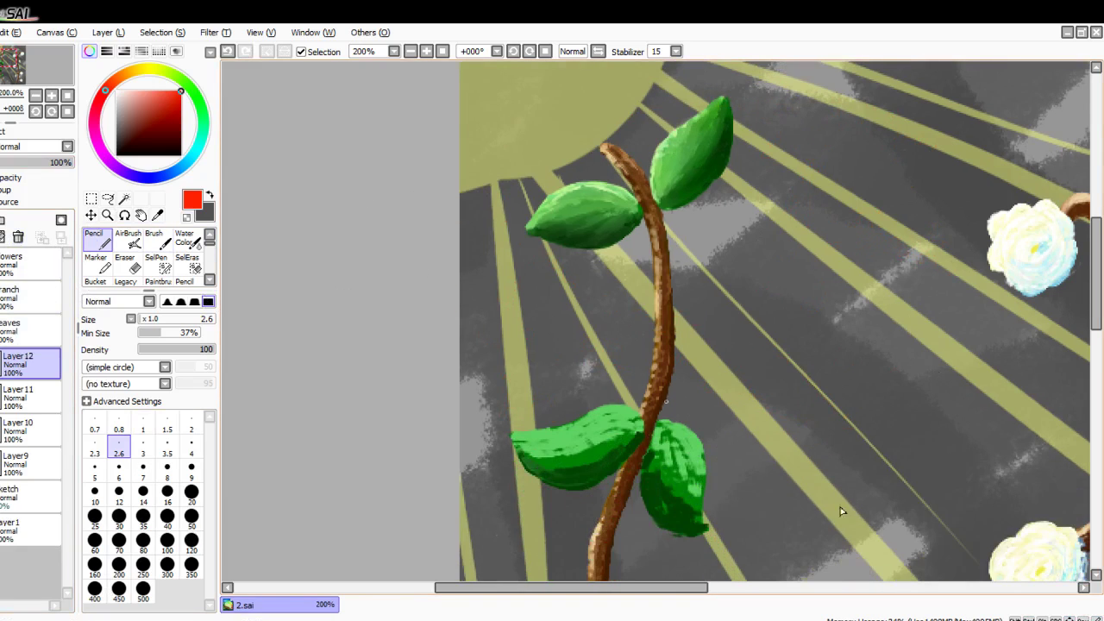
scroll(842, 511, down, 2)
scroll(773, 492, down, 2)
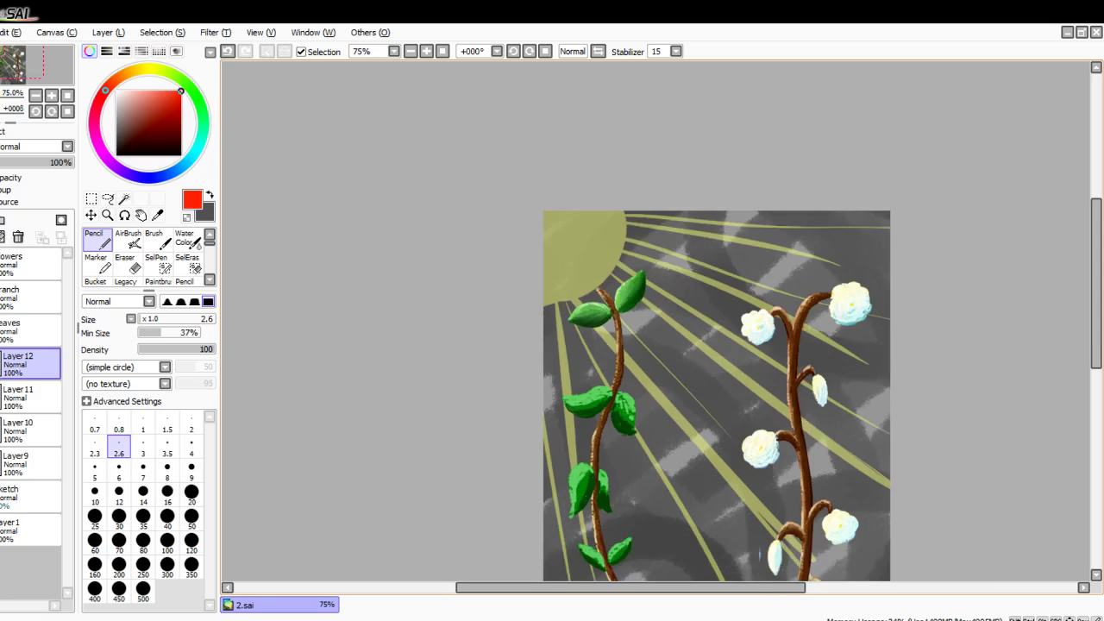
scroll(772, 597, up, 1)
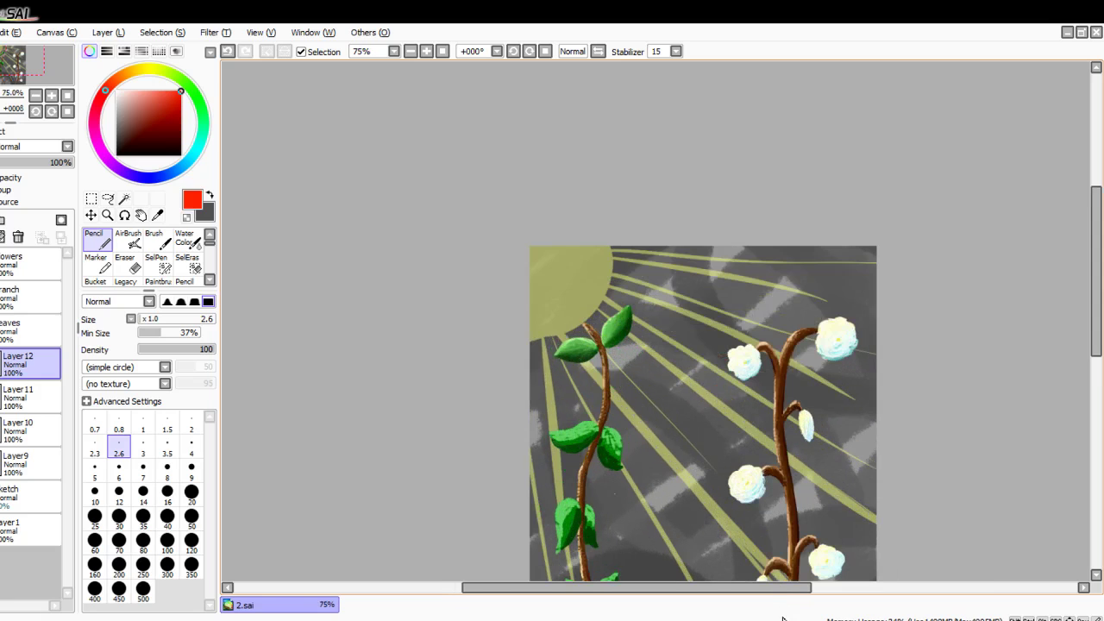
key(Down)
key(Down)
key(Down)
key(Down)
key(Down)
key(Down)
scroll(763, 276, up, 2)
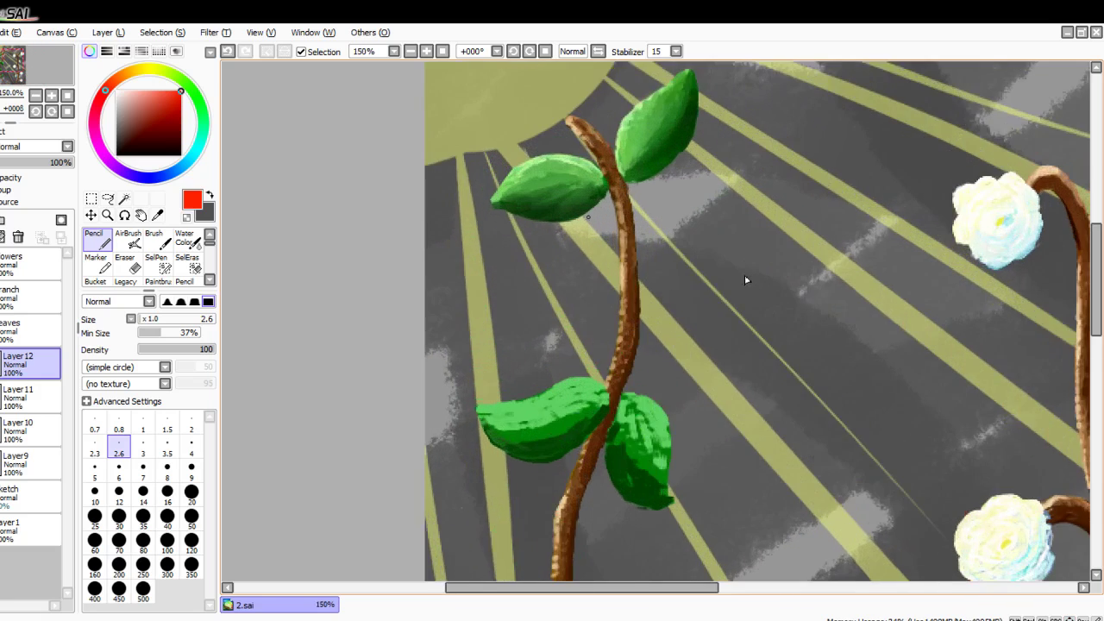
scroll(716, 232, up, 2)
scroll(764, 272, down, 4)
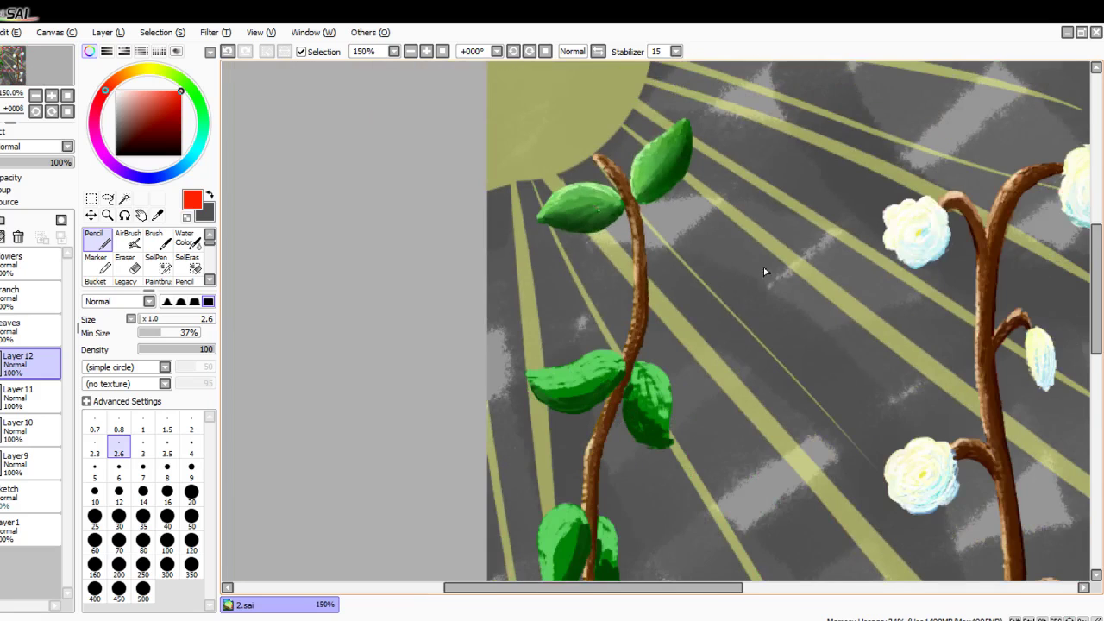
key(Down)
key(Down)
key(Down)
key(Down)
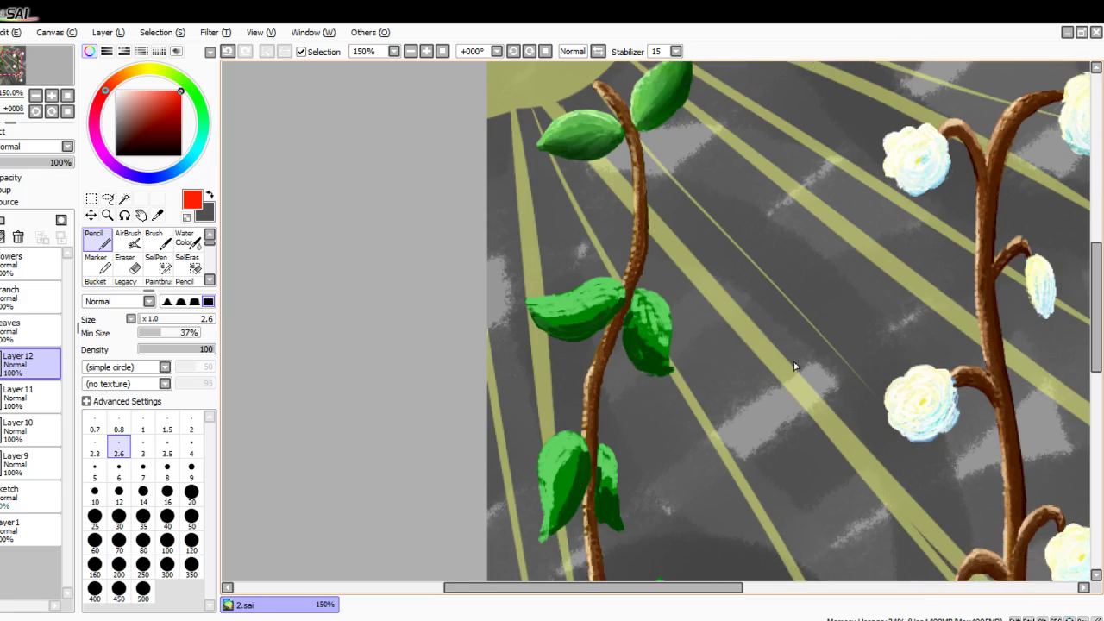
key(Up)
key(Up)
key(Up)
scroll(802, 380, up, 2)
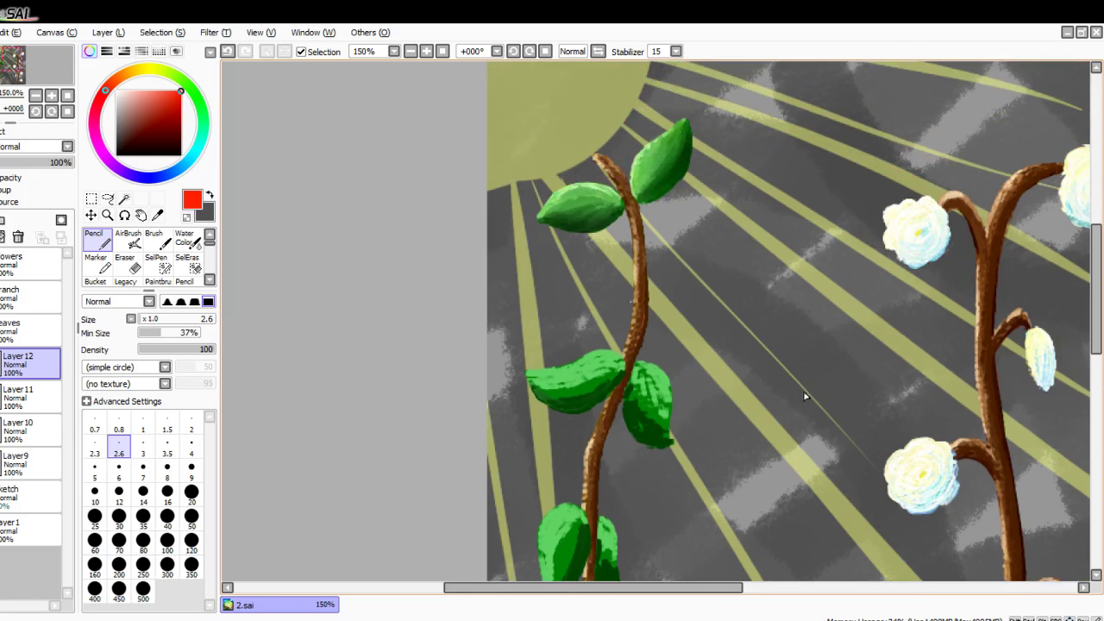
scroll(795, 384, down, 5)
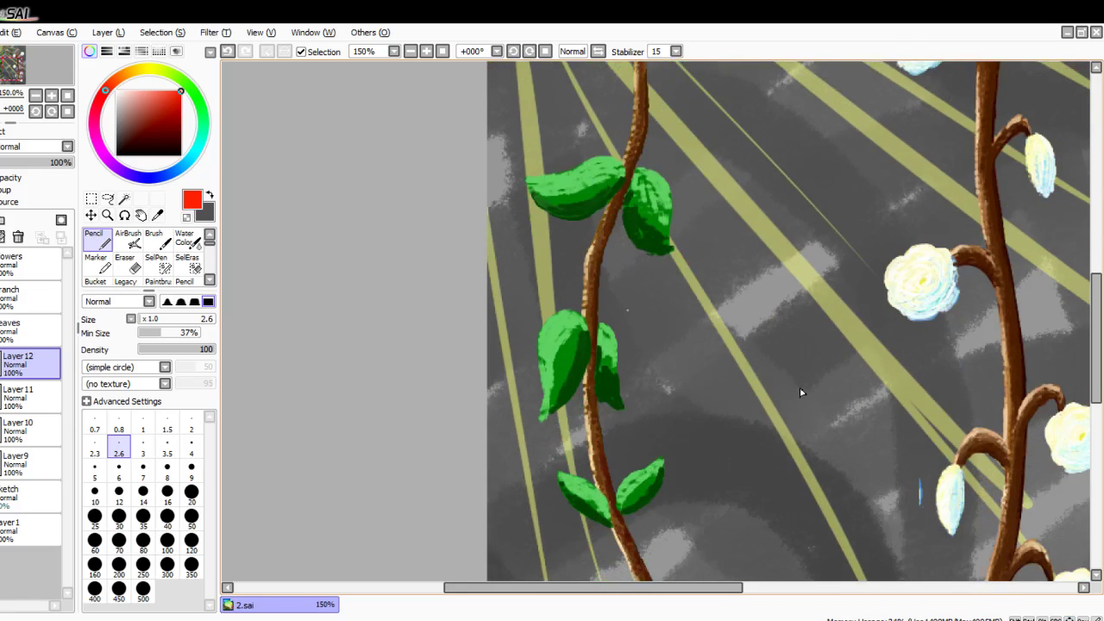
scroll(803, 393, up, 3)
scroll(747, 132, up, 4)
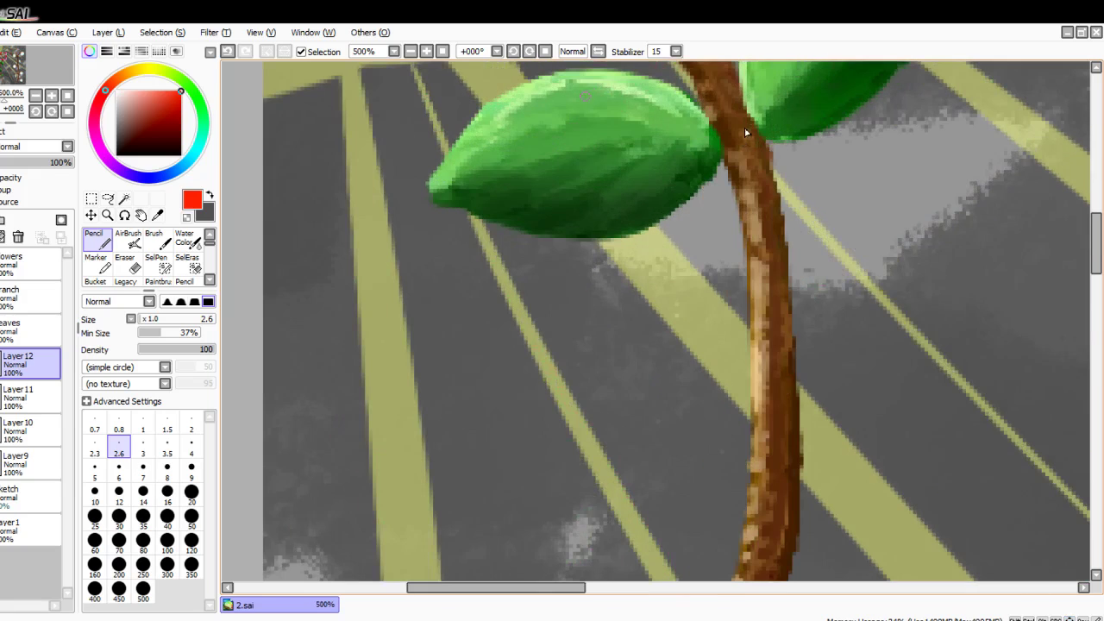
Step: Sample mid green from the finished upper leaf and stroke it across the second pair's outer leaf with the Paintbrush at size 5
right_click(546, 128)
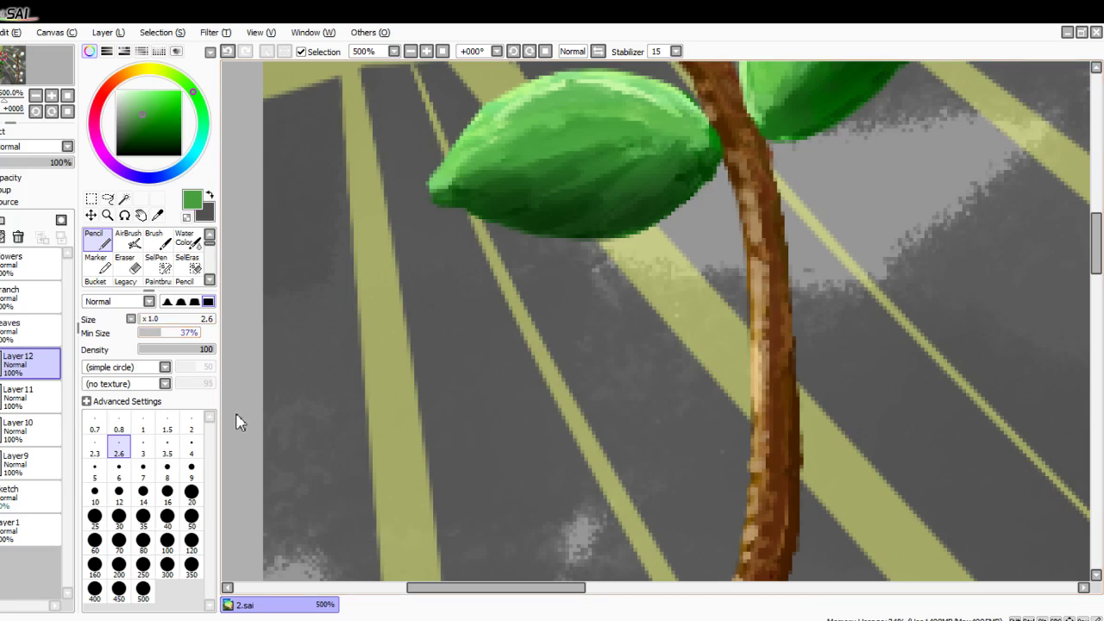
scroll(164, 261, down, 1)
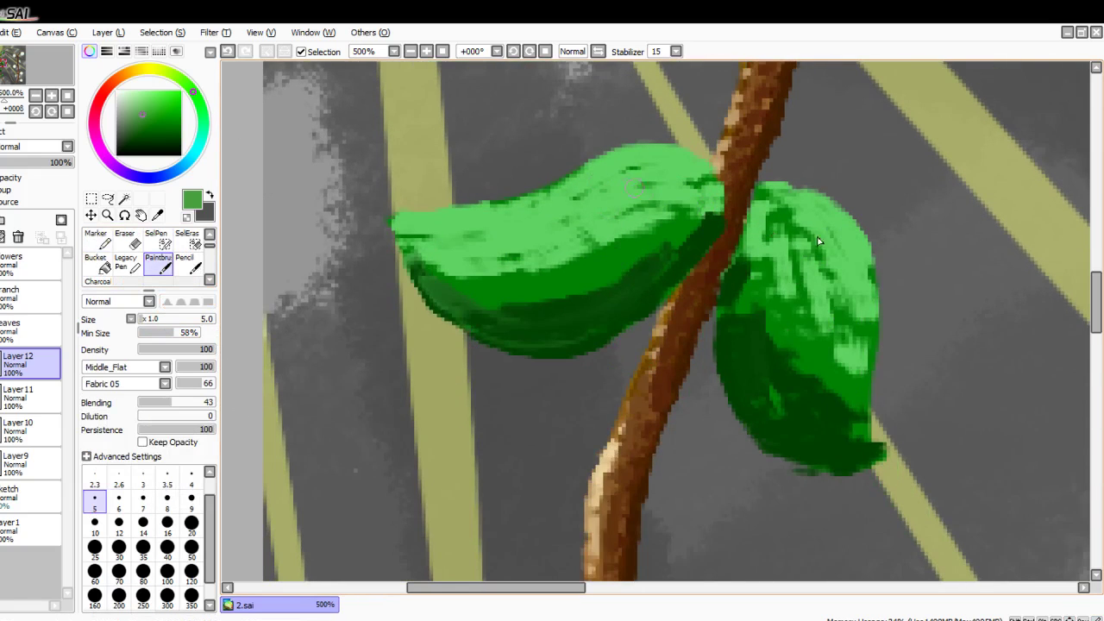
scroll(657, 202, up, 4)
drag(646, 252, 554, 326)
mouse_move(727, 241)
mouse_down()
mouse_move(667, 263)
mouse_move(440, 275)
mouse_up()
drag(596, 302, 339, 322)
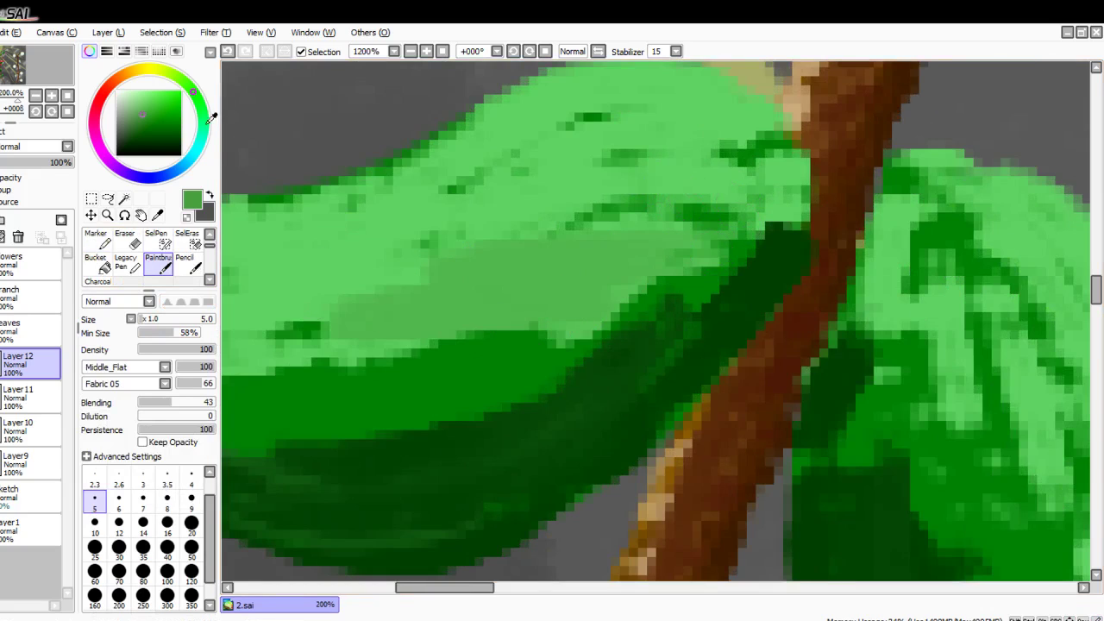
Step: Sample a more saturated green from the leaf and brush long strokes across its light upper half
right_click(695, 211)
drag(678, 212, 490, 221)
mouse_move(625, 228)
mouse_down()
mouse_move(393, 283)
mouse_move(342, 292)
mouse_up()
drag(572, 226, 356, 269)
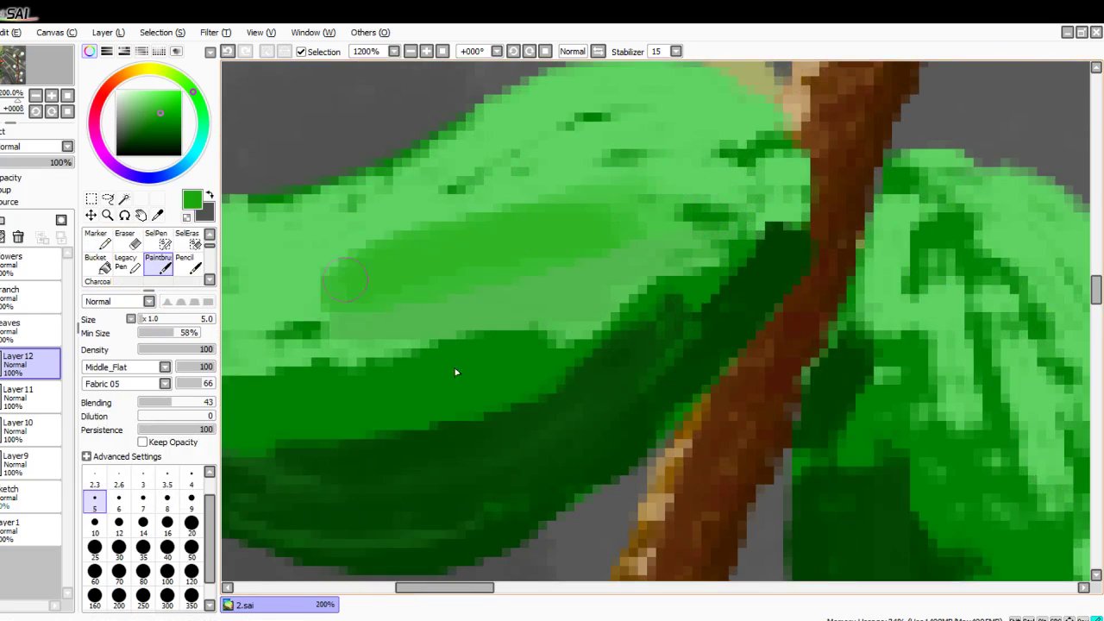
mouse_move(733, 165)
mouse_down()
mouse_move(442, 227)
mouse_move(226, 352)
mouse_up()
Step: Extend the saturated green toward the leaf tip and down over the band where light meets shade
key(Left)
key(Left)
key(Left)
key(Left)
key(Left)
key(Left)
key(Left)
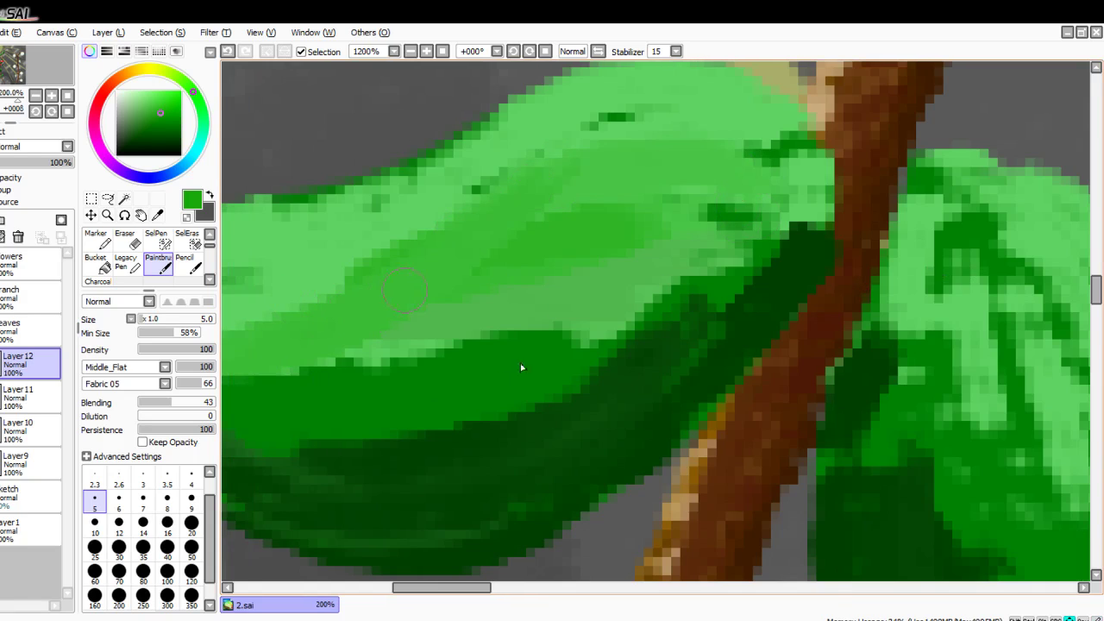
mouse_move(740, 236)
mouse_down()
mouse_move(440, 274)
mouse_move(291, 278)
mouse_up()
drag(804, 271, 581, 365)
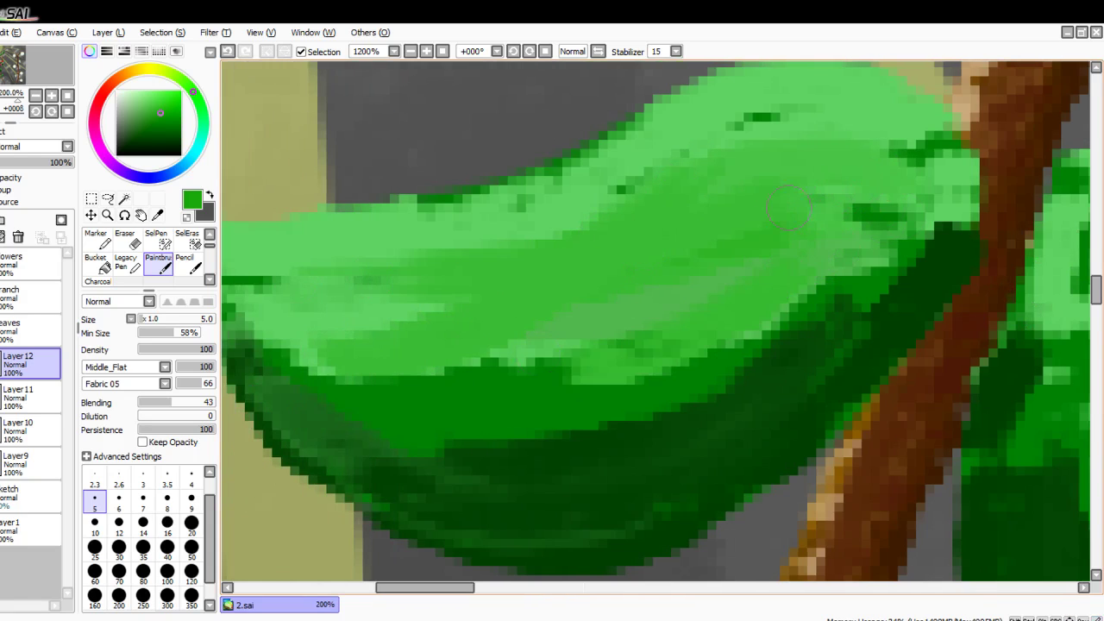
mouse_move(885, 218)
mouse_down()
mouse_move(555, 411)
mouse_move(506, 409)
mouse_up()
mouse_move(766, 317)
mouse_down()
mouse_move(655, 351)
mouse_move(357, 366)
mouse_up()
drag(599, 321, 331, 342)
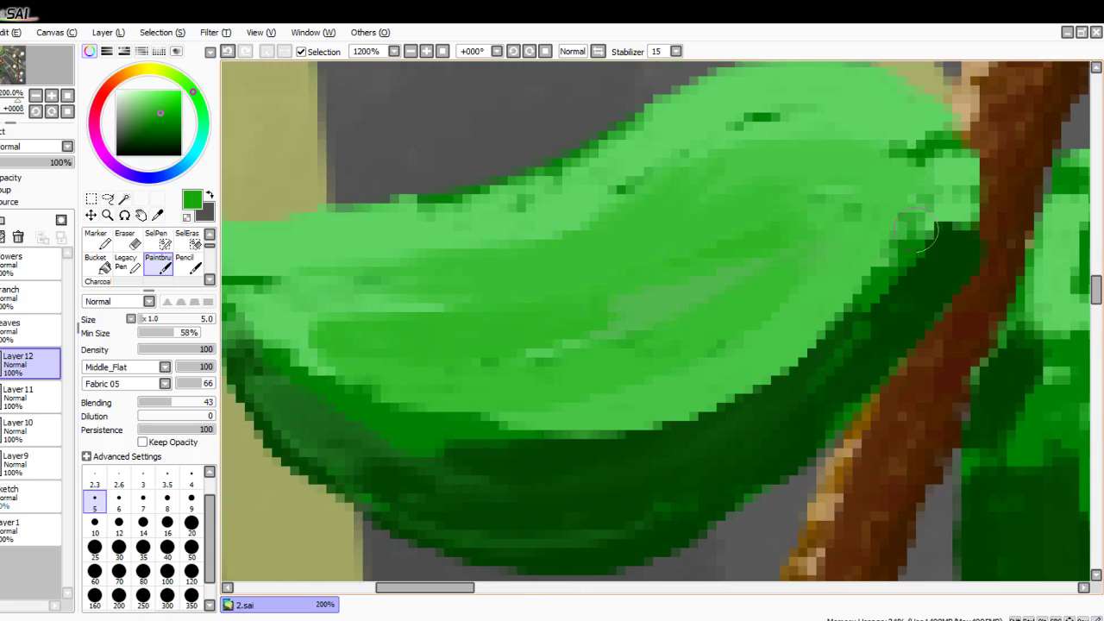
Step: Pull the dark green of the leaf's lower edge up into the light area with diagonal blending strokes
drag(830, 380, 920, 234)
drag(766, 437, 871, 237)
drag(708, 465, 828, 241)
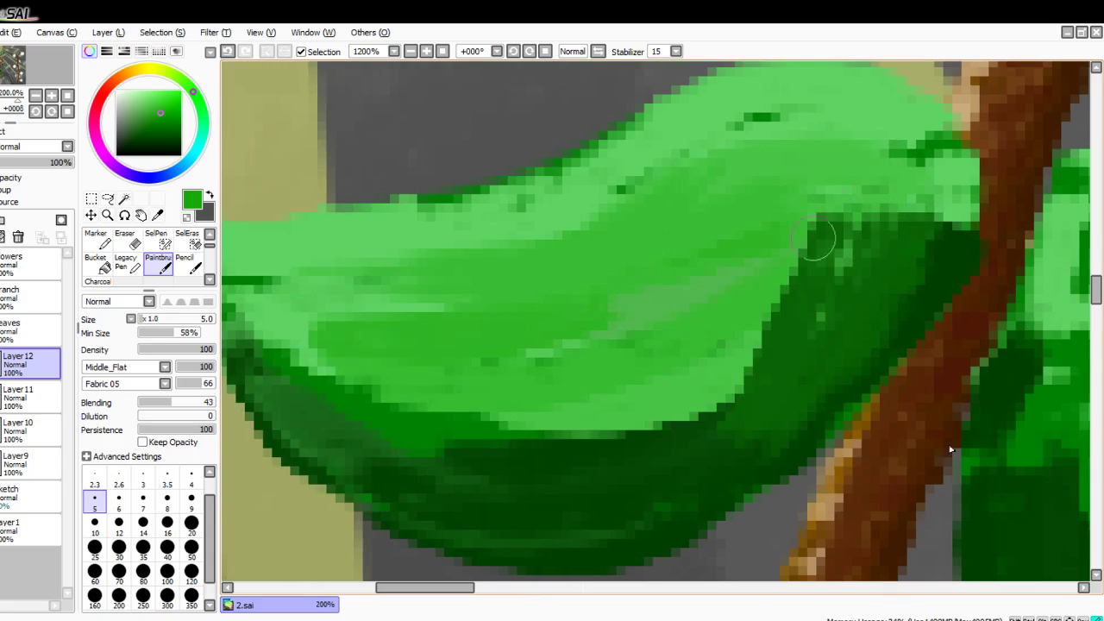
drag(576, 500, 746, 343)
drag(444, 473, 739, 316)
drag(414, 401, 695, 320)
drag(330, 363, 565, 301)
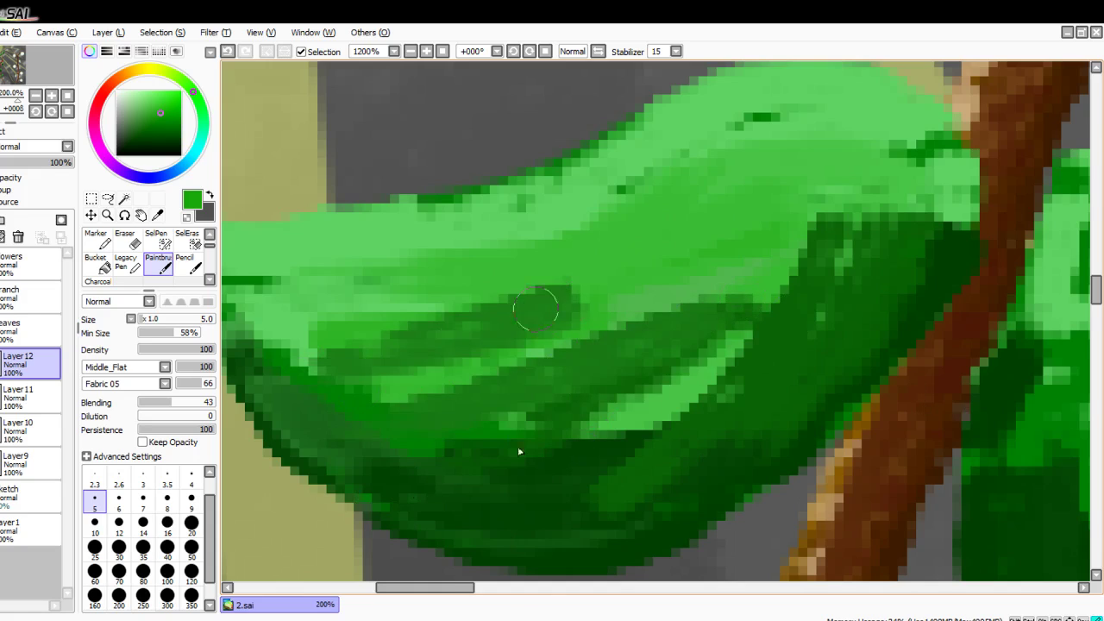
drag(298, 438, 665, 381)
drag(532, 455, 767, 297)
Step: Blend the leaf's light upper half with soft strokes from the stem end toward the tip
drag(772, 109, 890, 138)
drag(674, 150, 789, 193)
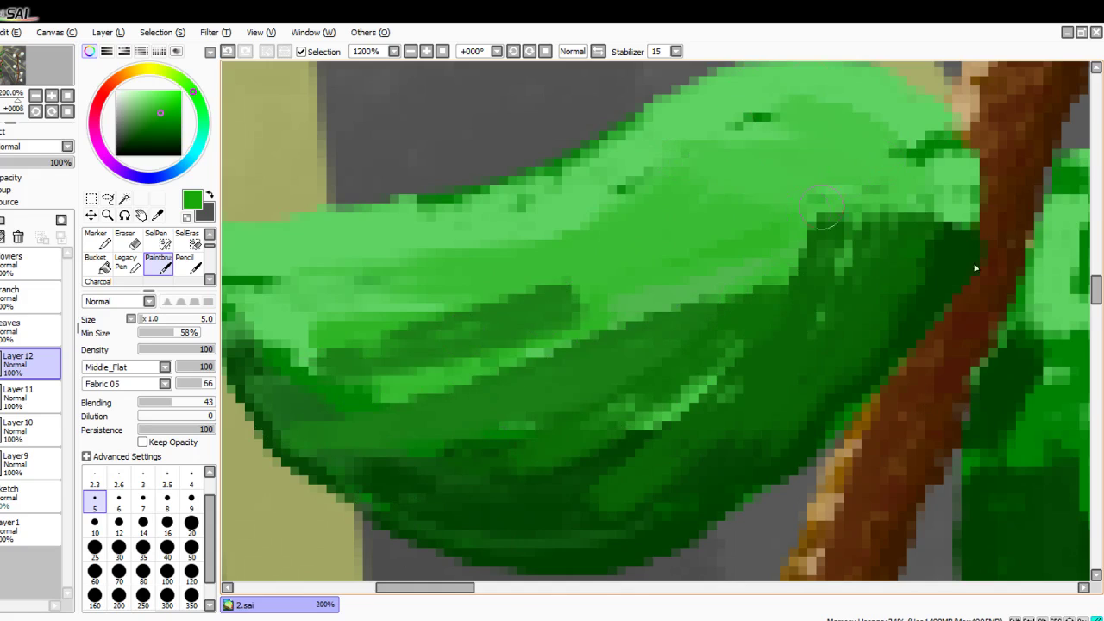
drag(536, 219, 705, 243)
drag(390, 303, 561, 290)
mouse_move(647, 264)
mouse_down()
mouse_move(276, 312)
mouse_move(703, 250)
mouse_move(965, 169)
mouse_move(578, 315)
mouse_move(414, 314)
mouse_up()
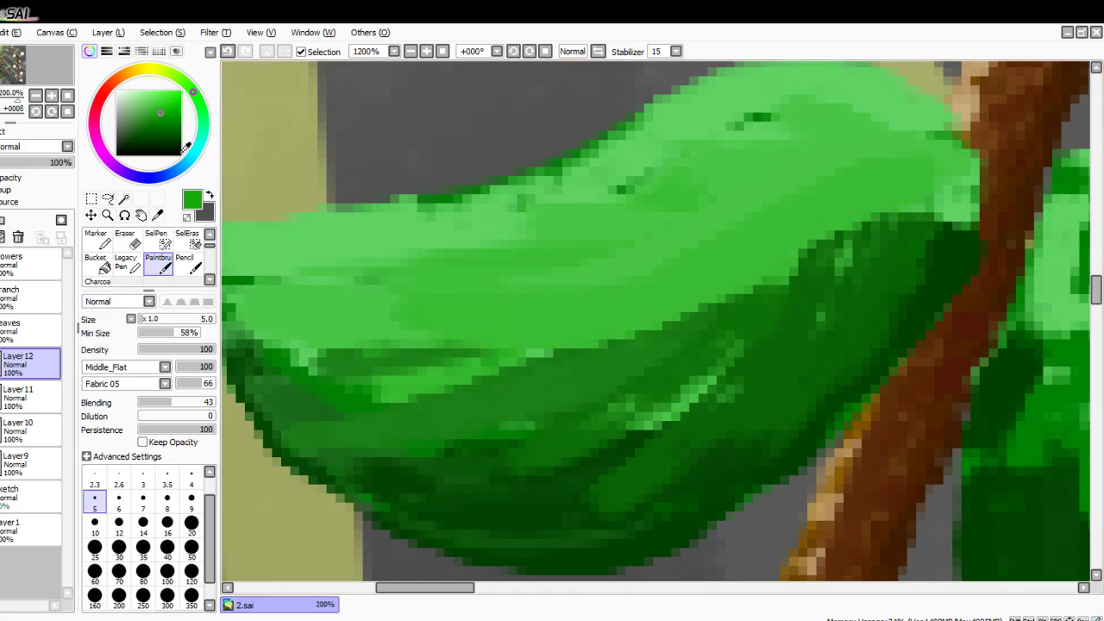
Step: Paint a darker green band along the leaf's middle, from the stem end to the tip
mouse_move(811, 251)
mouse_down()
mouse_move(780, 245)
mouse_move(790, 224)
mouse_move(748, 257)
mouse_move(820, 196)
mouse_move(898, 192)
mouse_up()
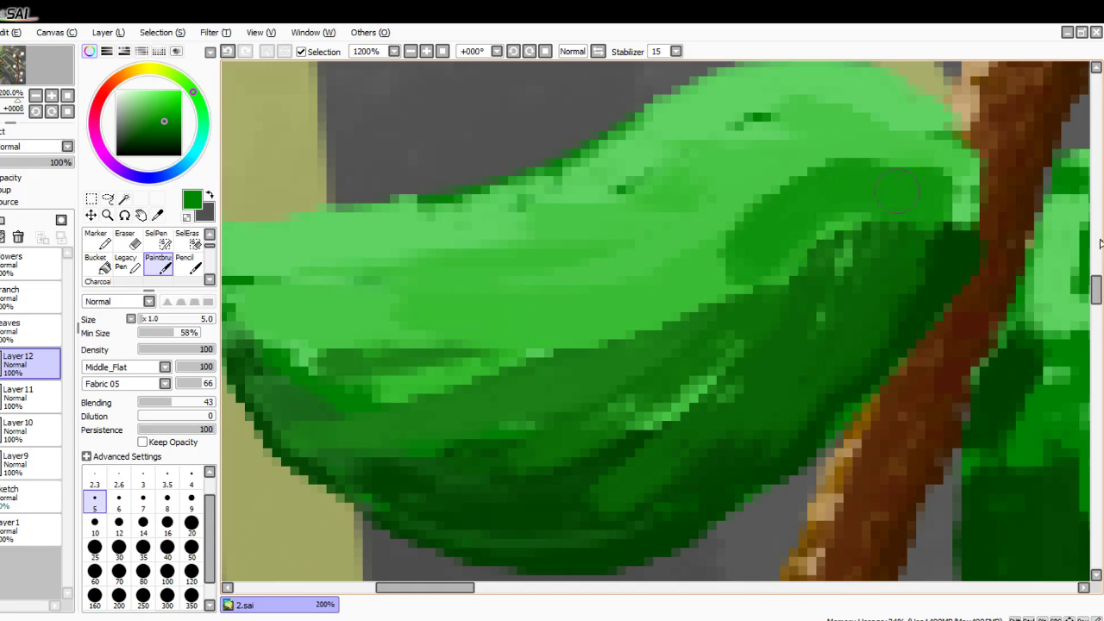
drag(759, 233, 544, 310)
mouse_move(668, 285)
mouse_down()
mouse_move(470, 319)
mouse_move(242, 297)
mouse_move(326, 280)
mouse_up()
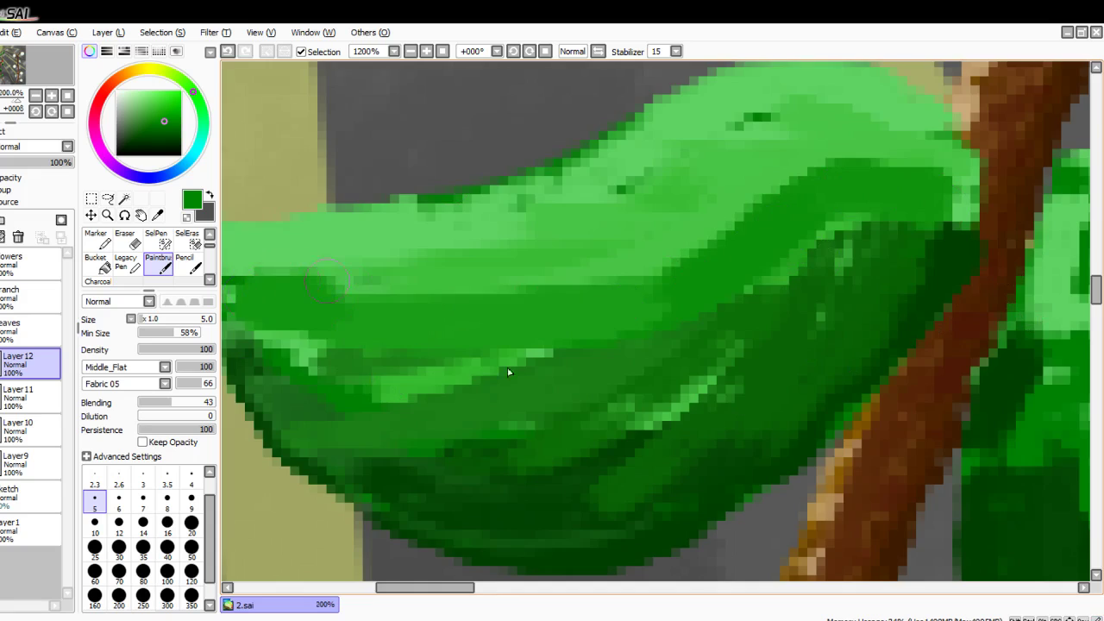
Step: Choose a slightly lighter green and blend it over the middle band and a patch in the shaded half near the stem
scroll(509, 372, down, 3)
scroll(461, 377, up, 1)
scroll(161, 259, down, 1)
click(159, 114)
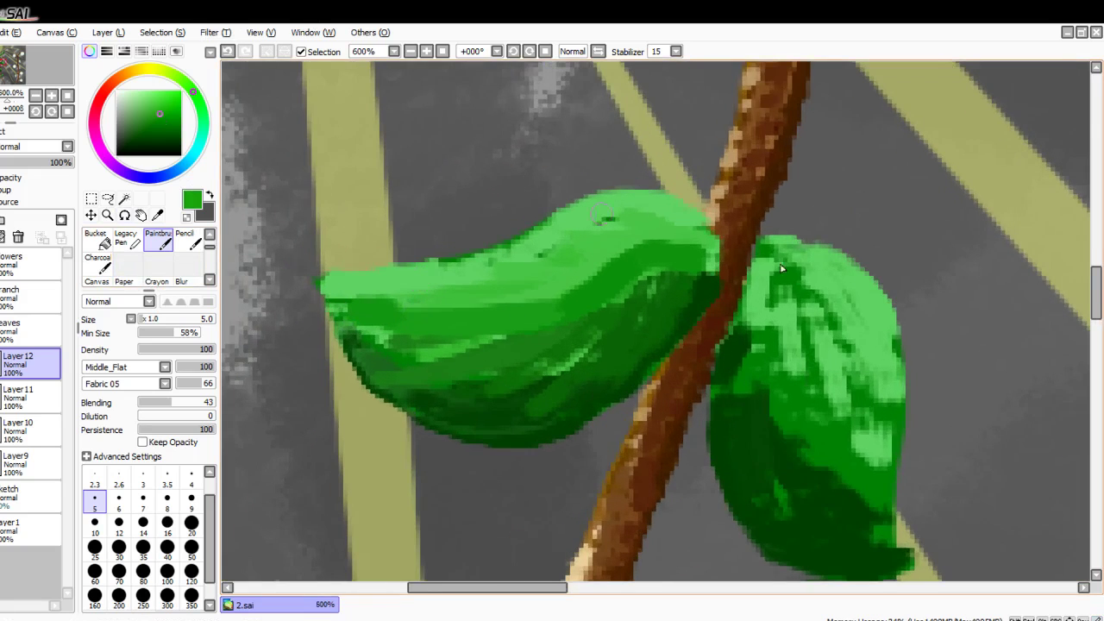
scroll(601, 214, up, 3)
mouse_move(687, 414)
mouse_down()
mouse_move(662, 470)
mouse_move(716, 379)
mouse_up()
mouse_move(665, 291)
mouse_down()
mouse_move(608, 294)
mouse_move(534, 353)
mouse_move(297, 409)
mouse_up()
mouse_move(433, 356)
mouse_down()
mouse_move(494, 362)
mouse_move(652, 300)
mouse_move(855, 279)
mouse_up()
mouse_move(553, 334)
mouse_down()
mouse_move(410, 363)
mouse_move(481, 375)
mouse_move(702, 373)
mouse_up()
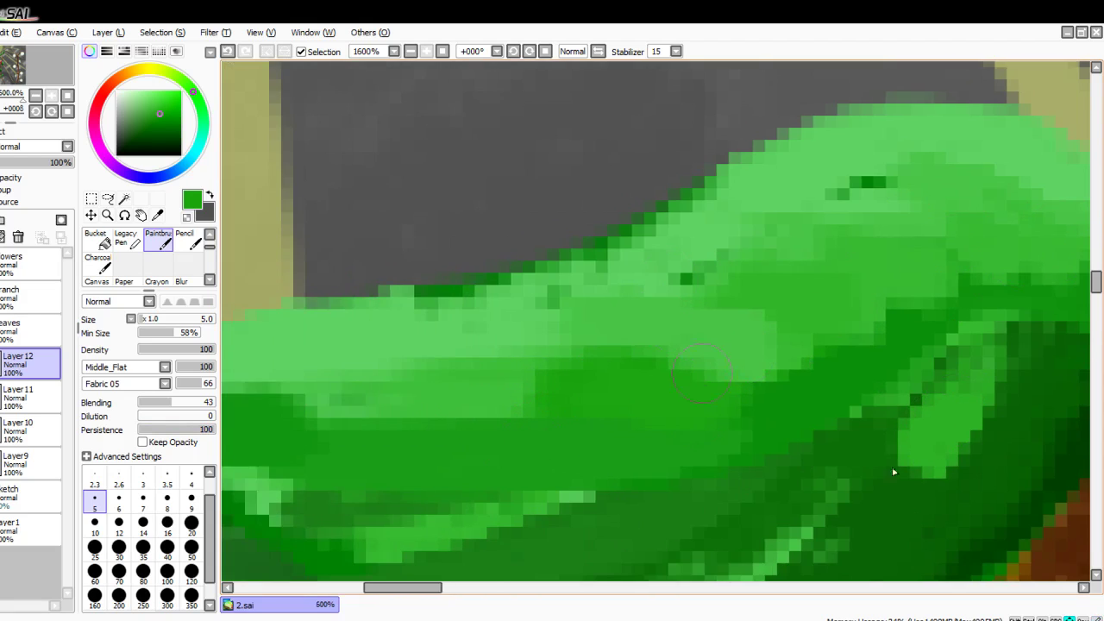
mouse_move(509, 388)
mouse_down()
mouse_move(668, 364)
mouse_move(379, 380)
mouse_move(708, 418)
mouse_move(690, 414)
mouse_up()
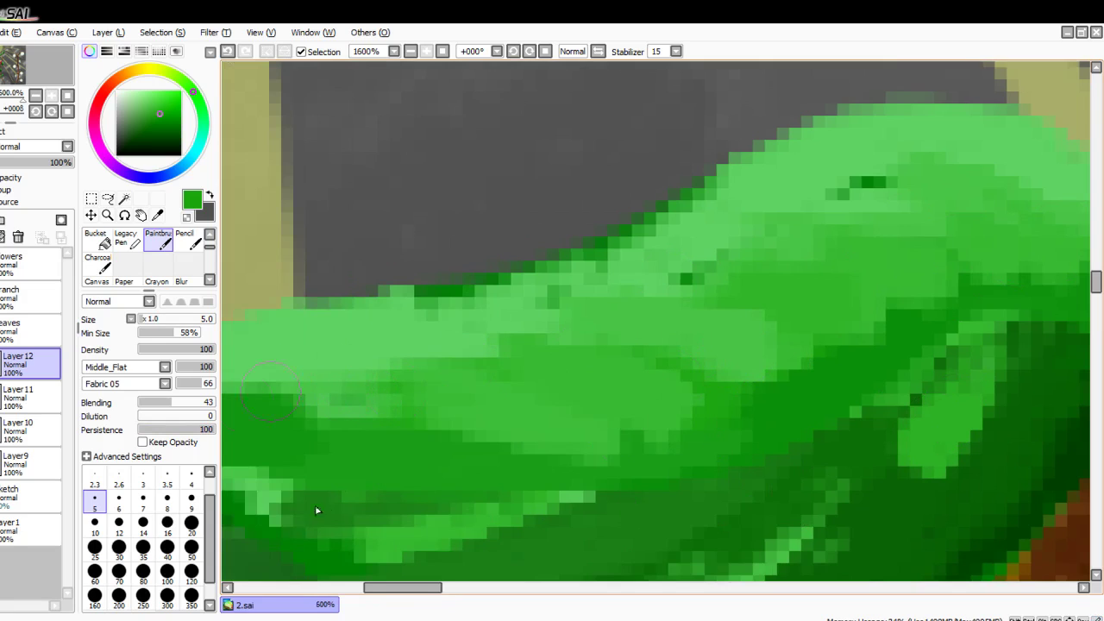
Step: Continue blending the green midtones out to the pointed tip of the leaf
key(Left)
key(Left)
key(Left)
mouse_move(518, 401)
mouse_down()
mouse_move(496, 444)
mouse_move(293, 401)
mouse_up()
drag(444, 380, 380, 376)
key(Left)
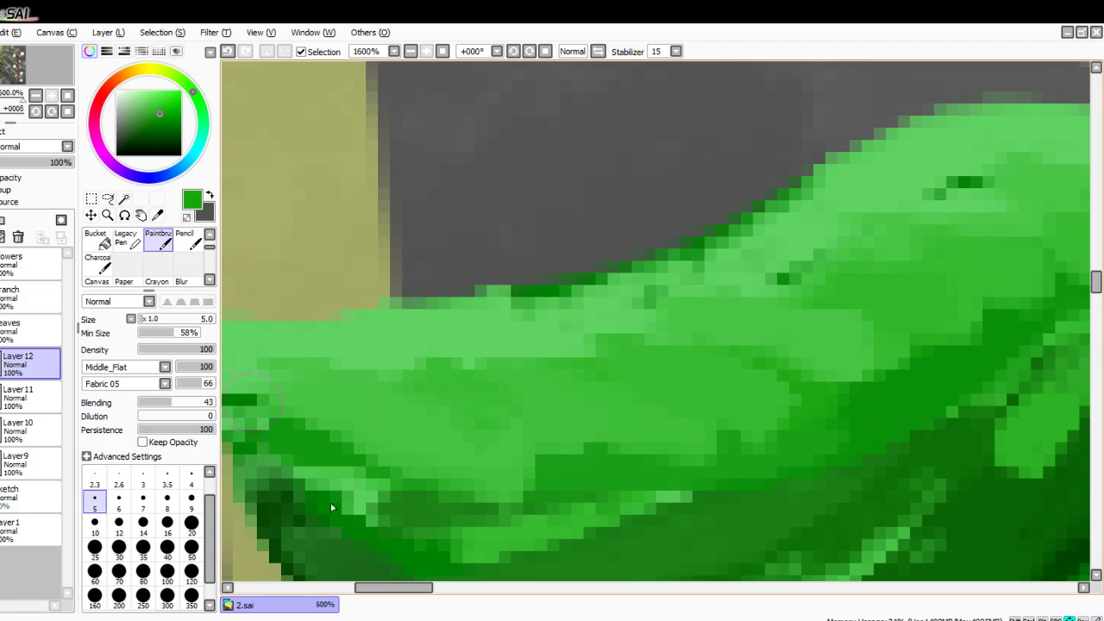
scroll(355, 492, left, 2)
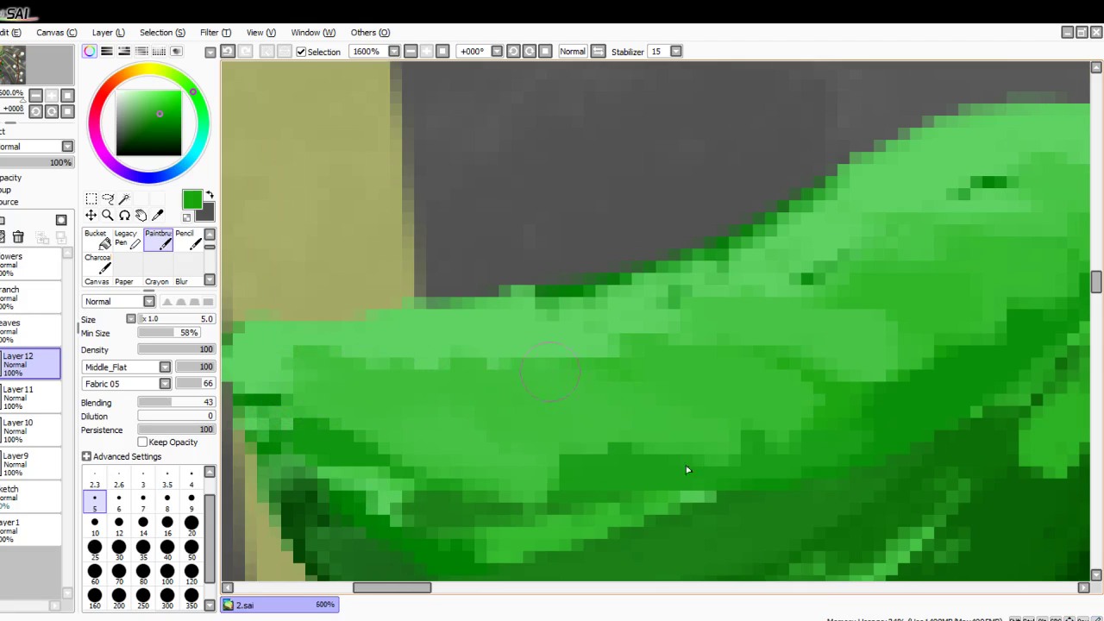
right_click(553, 373)
mouse_move(576, 379)
mouse_down()
mouse_move(595, 399)
mouse_move(358, 393)
mouse_move(634, 394)
mouse_move(884, 341)
mouse_move(1023, 164)
mouse_up()
scroll(915, 242, down, 3)
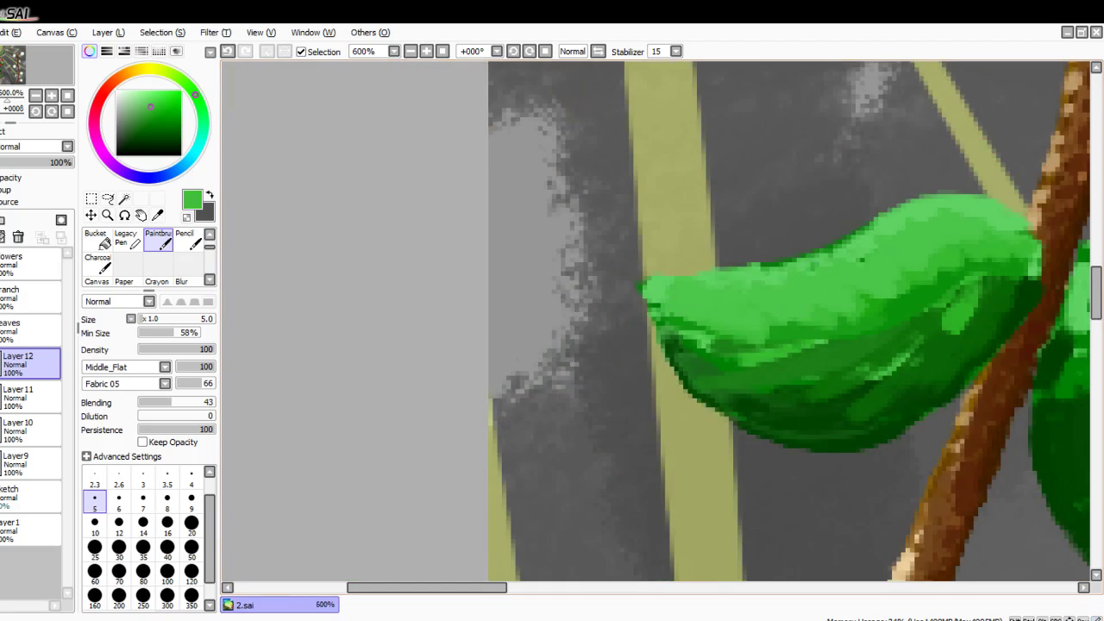
key(ctrl+z)
Step: Brush dark green over the light streaks and patch in the leaf's shaded lower half
key(Right)
key(Right)
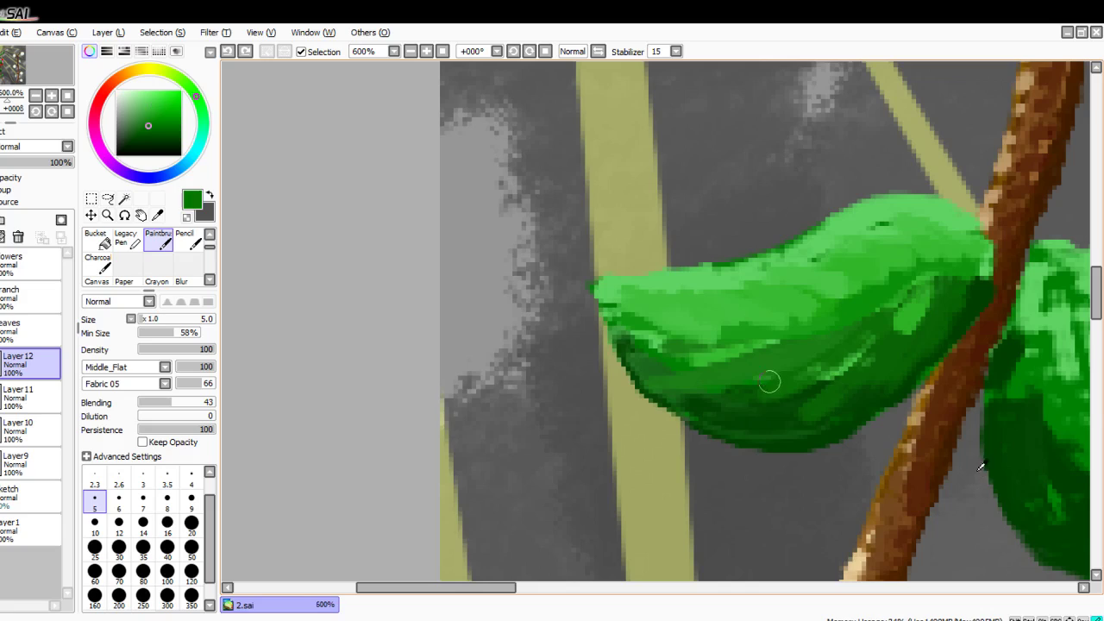
mouse_move(785, 399)
mouse_down()
mouse_move(872, 333)
mouse_move(749, 370)
mouse_move(730, 349)
mouse_move(697, 359)
mouse_move(876, 329)
mouse_move(944, 280)
mouse_up()
right_click(782, 342)
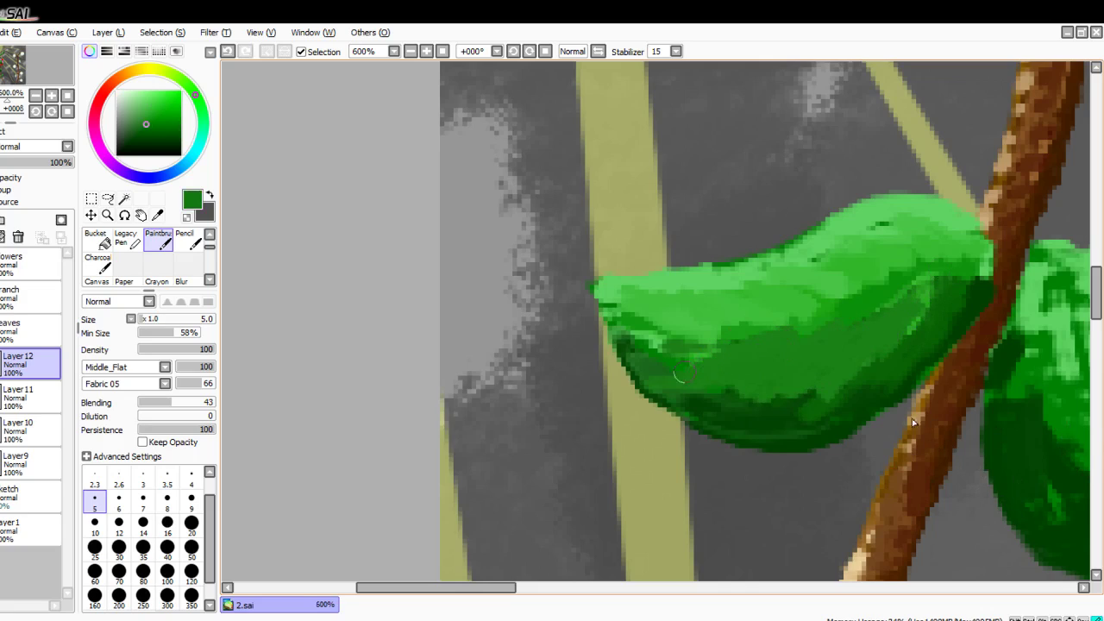
Step: Sample deeper greens from the leaf and blend strokes along its light-to-shadow boundary near the tip
alt+click(673, 385)
mouse_move(673, 385)
mouse_down()
mouse_move(698, 401)
mouse_move(860, 355)
mouse_move(911, 331)
mouse_move(953, 287)
mouse_move(893, 354)
mouse_move(885, 335)
mouse_move(800, 381)
mouse_move(723, 370)
mouse_up()
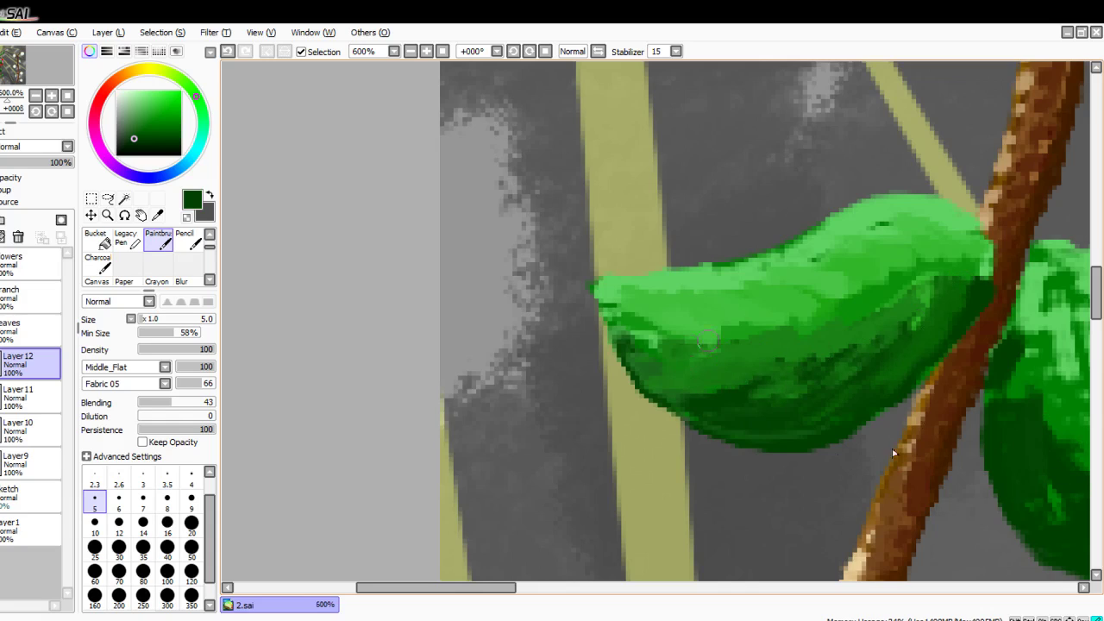
mouse_move(718, 322)
mouse_down()
mouse_move(758, 320)
mouse_move(763, 331)
mouse_up()
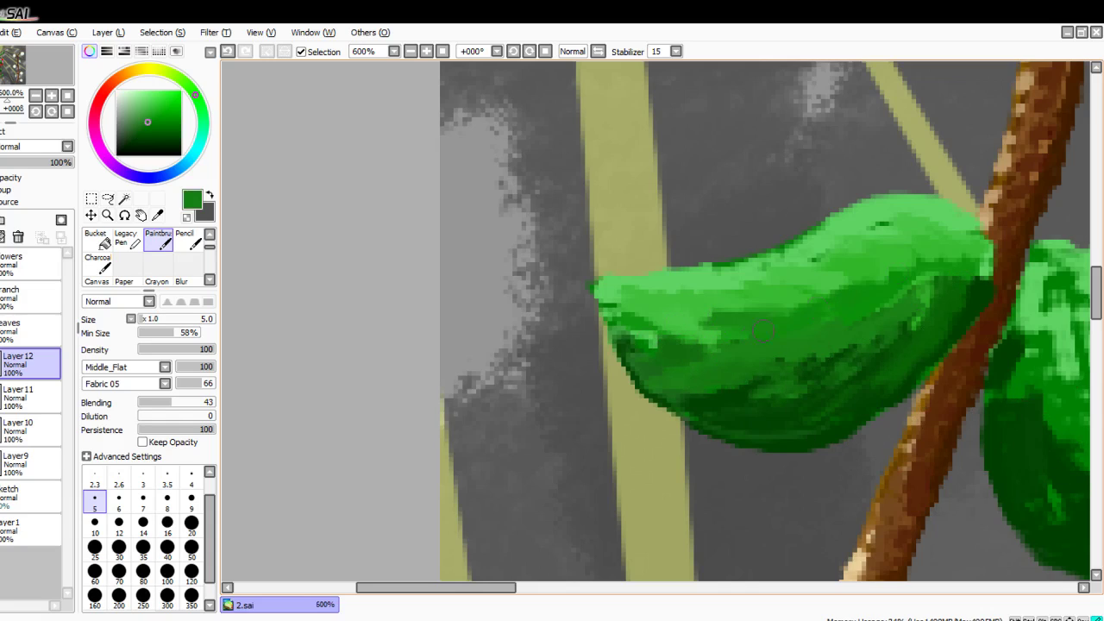
drag(671, 339, 731, 372)
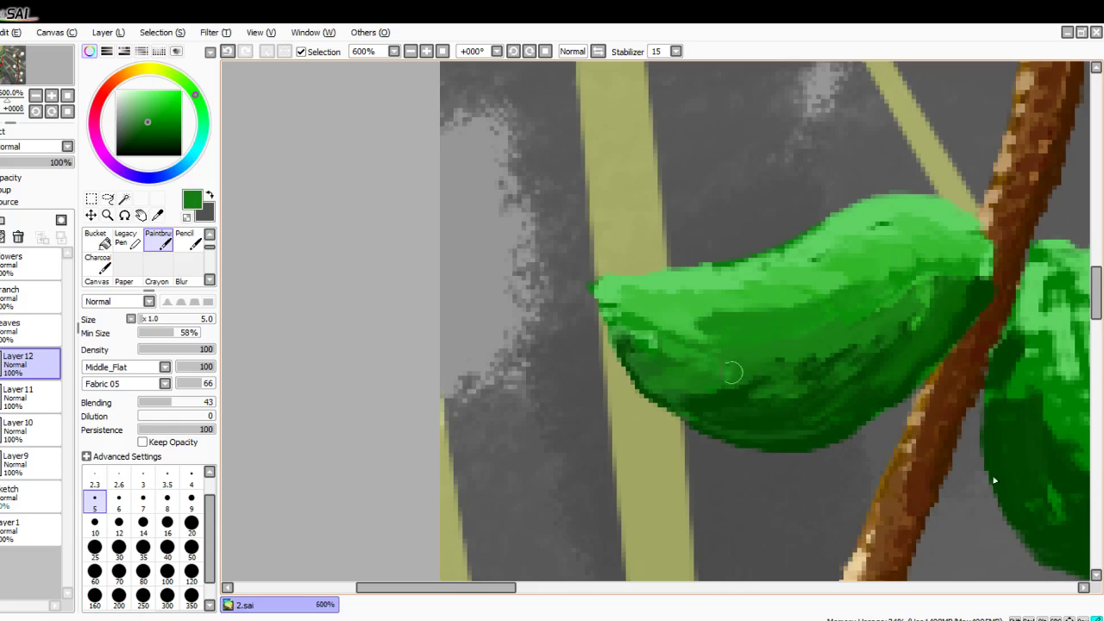
Step: Smooth the rough flecks in the leaf's shaded lower half with sampled dark and mid greens
mouse_move(655, 398)
mouse_down()
mouse_move(740, 431)
mouse_move(811, 412)
mouse_up()
mouse_move(903, 352)
mouse_down()
mouse_move(707, 420)
mouse_move(685, 414)
mouse_move(860, 390)
mouse_up()
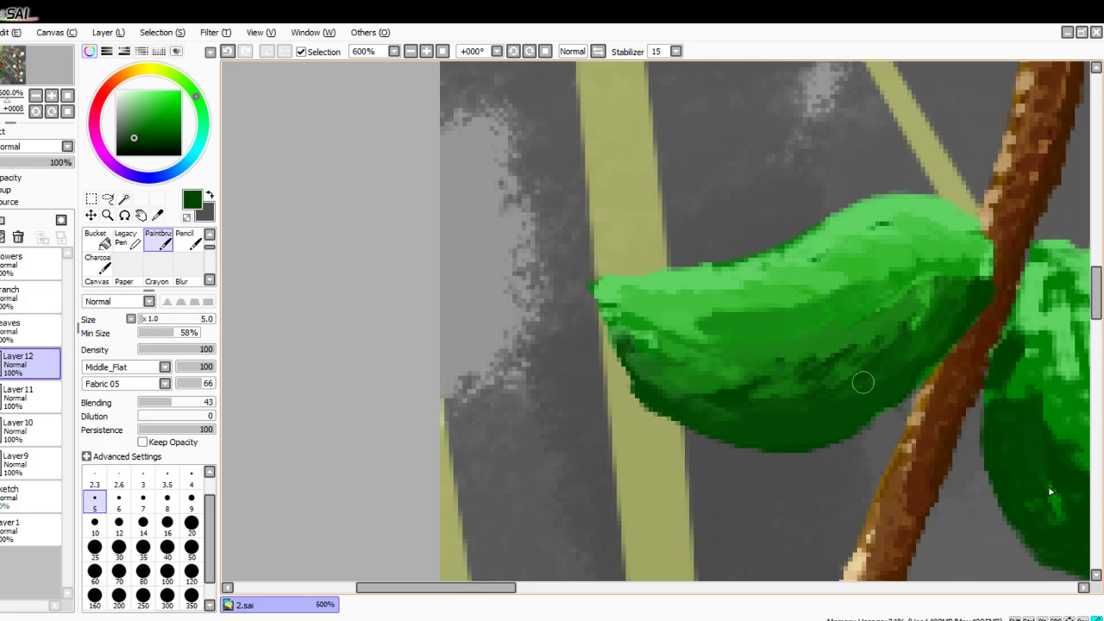
drag(904, 307, 825, 356)
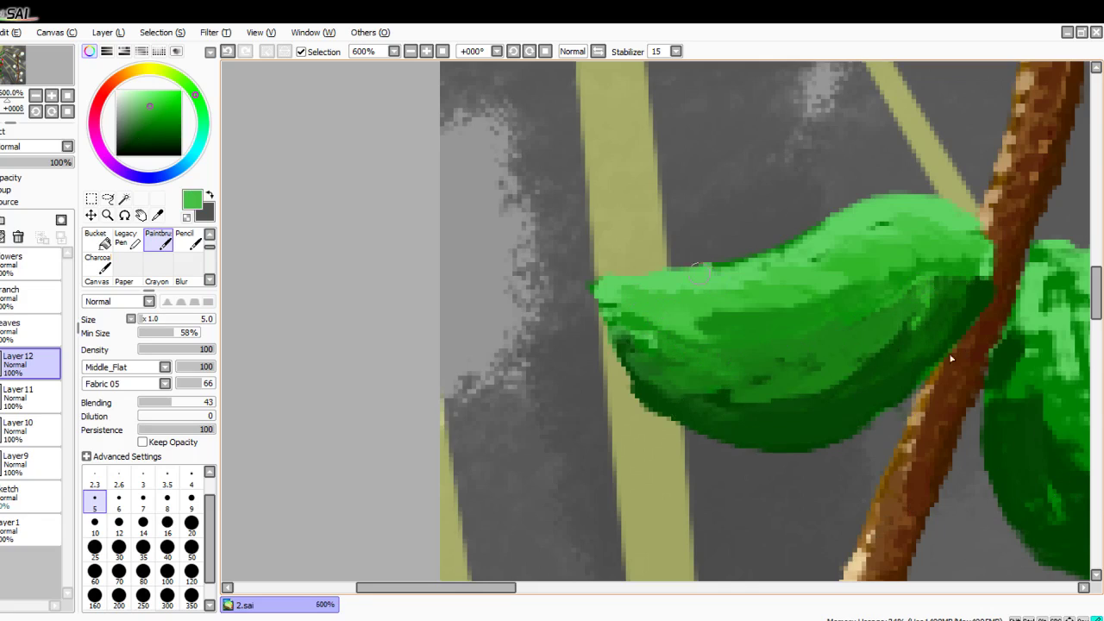
Step: Sample a lighter green and brush it across the leaf's upper half toward the tip, covering the darker midtone patches
drag(861, 222, 897, 224)
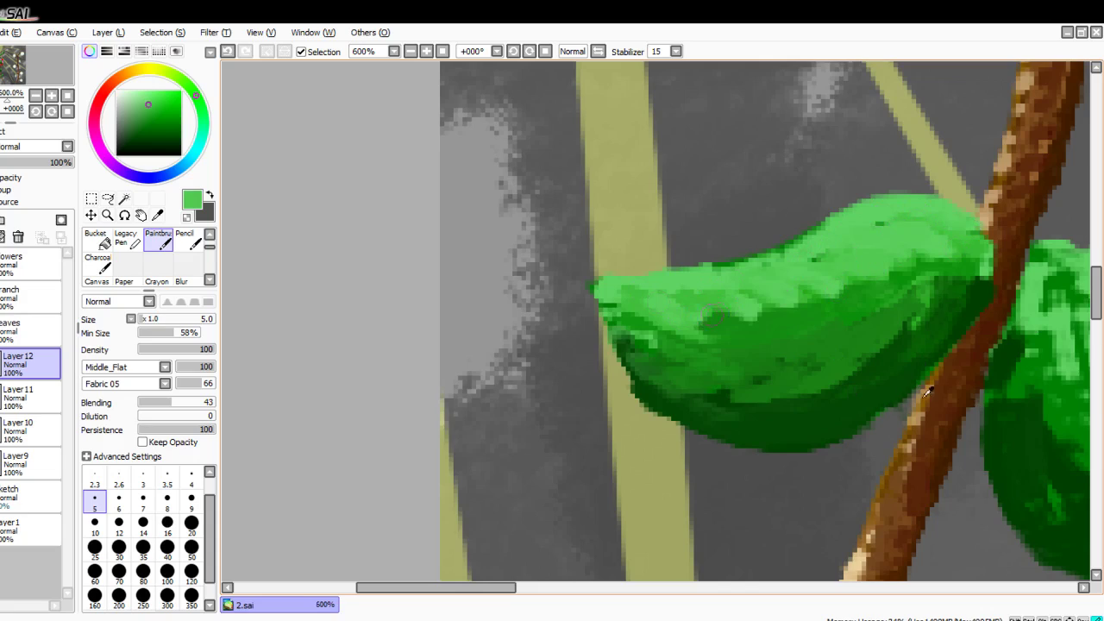
mouse_move(649, 301)
mouse_down()
mouse_move(777, 304)
mouse_move(729, 297)
mouse_move(758, 278)
mouse_up()
scroll(854, 244, up, 2)
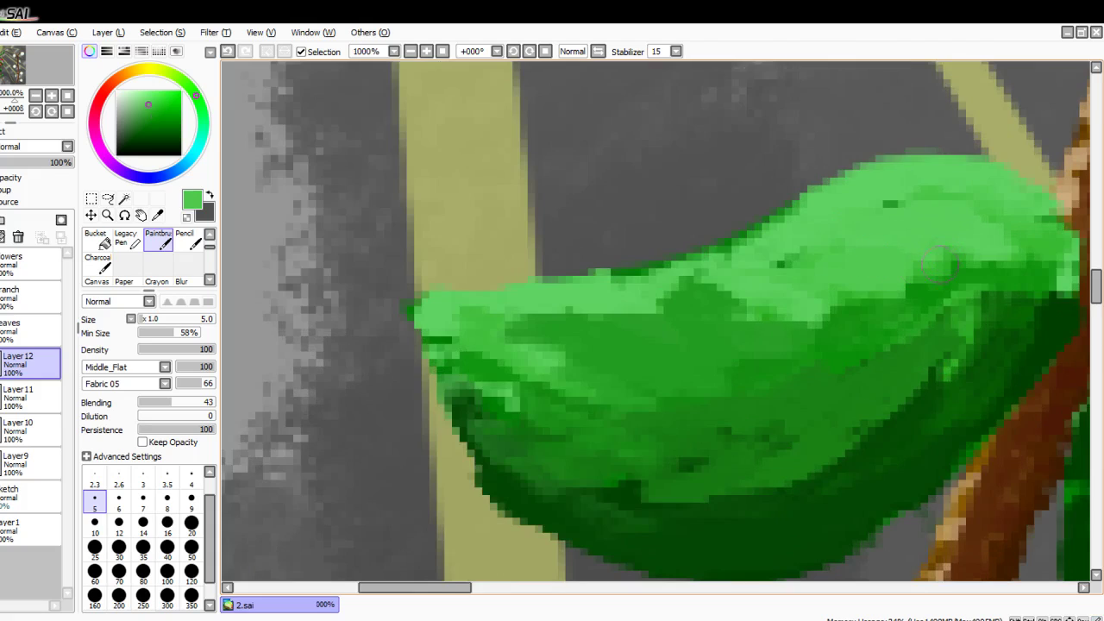
mouse_move(818, 290)
mouse_down()
mouse_move(742, 315)
mouse_move(792, 285)
mouse_up()
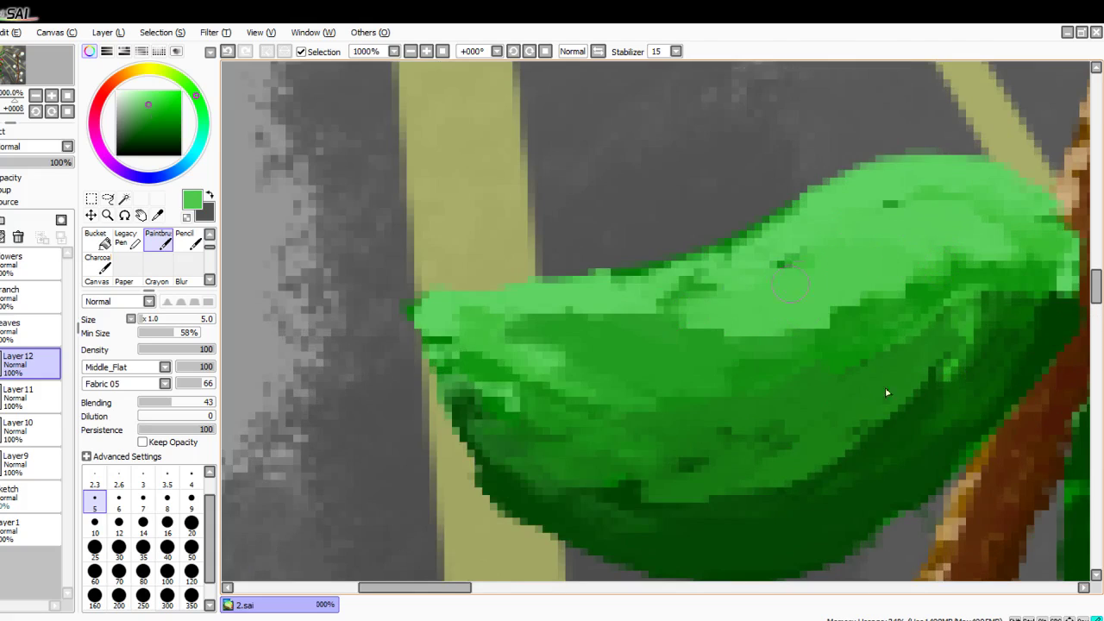
mouse_move(778, 326)
mouse_down()
mouse_move(617, 299)
mouse_move(724, 326)
mouse_move(602, 341)
mouse_move(522, 336)
mouse_move(703, 382)
mouse_move(491, 319)
mouse_move(548, 335)
mouse_move(551, 355)
mouse_move(416, 300)
mouse_move(596, 338)
mouse_move(759, 277)
mouse_move(621, 320)
mouse_up()
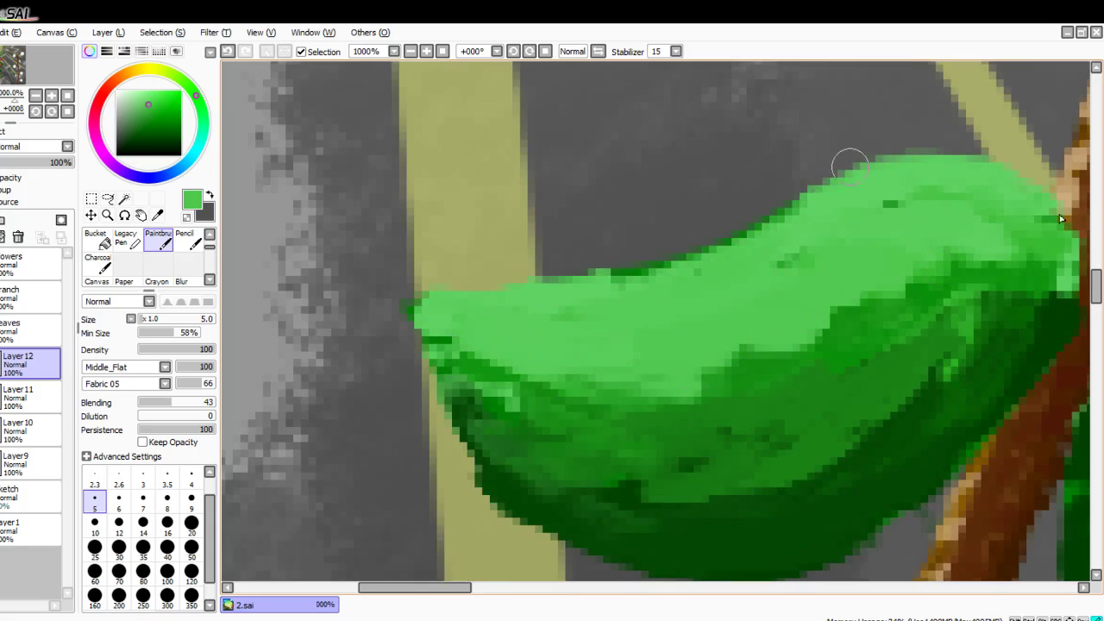
Step: Cover the leaf's dark upper edge with light green and blend the color down over the middle band near the stem
drag(849, 164, 703, 264)
drag(944, 237, 1051, 294)
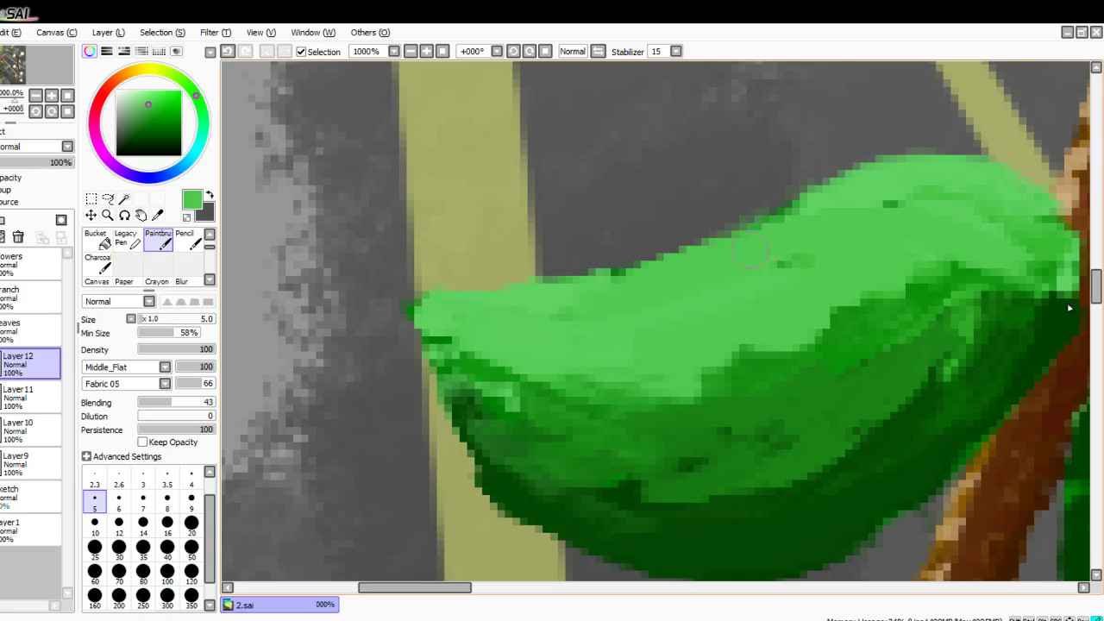
drag(824, 200, 946, 233)
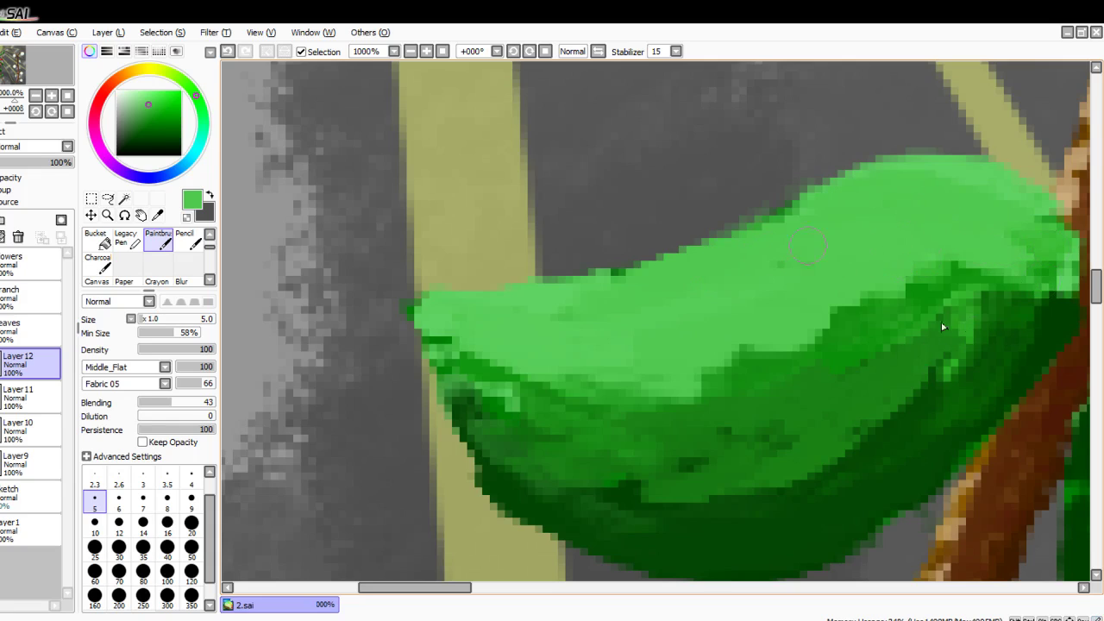
mouse_move(923, 275)
mouse_down()
mouse_move(678, 295)
mouse_move(946, 339)
mouse_move(711, 315)
mouse_move(806, 294)
mouse_move(904, 344)
mouse_move(809, 358)
mouse_move(496, 344)
mouse_move(610, 389)
mouse_move(544, 379)
mouse_move(770, 402)
mouse_move(962, 280)
mouse_up()
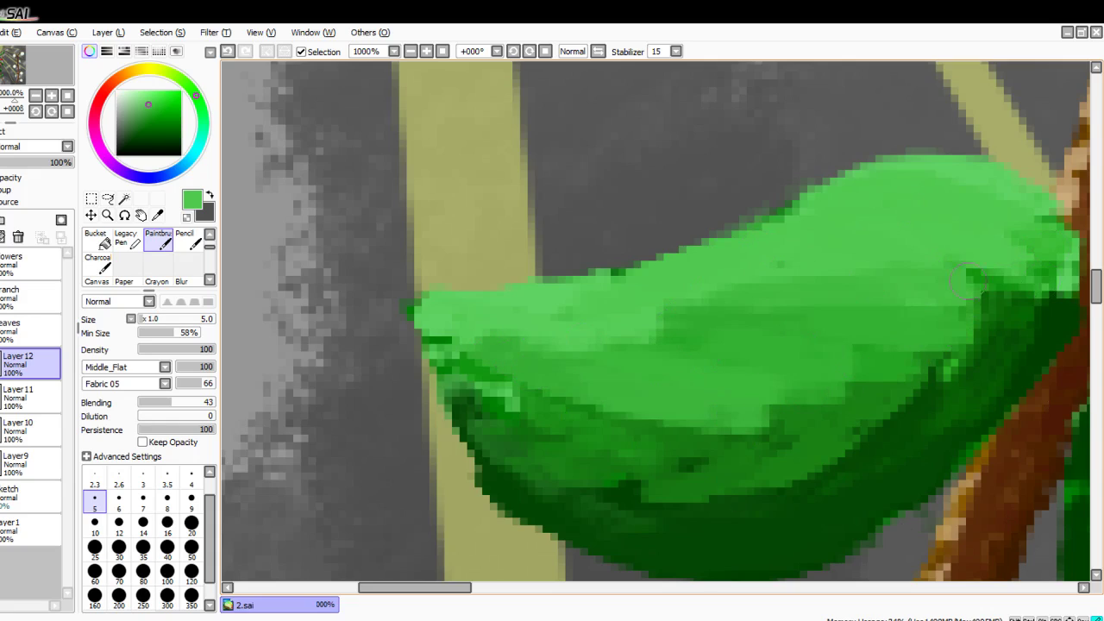
drag(842, 321, 662, 358)
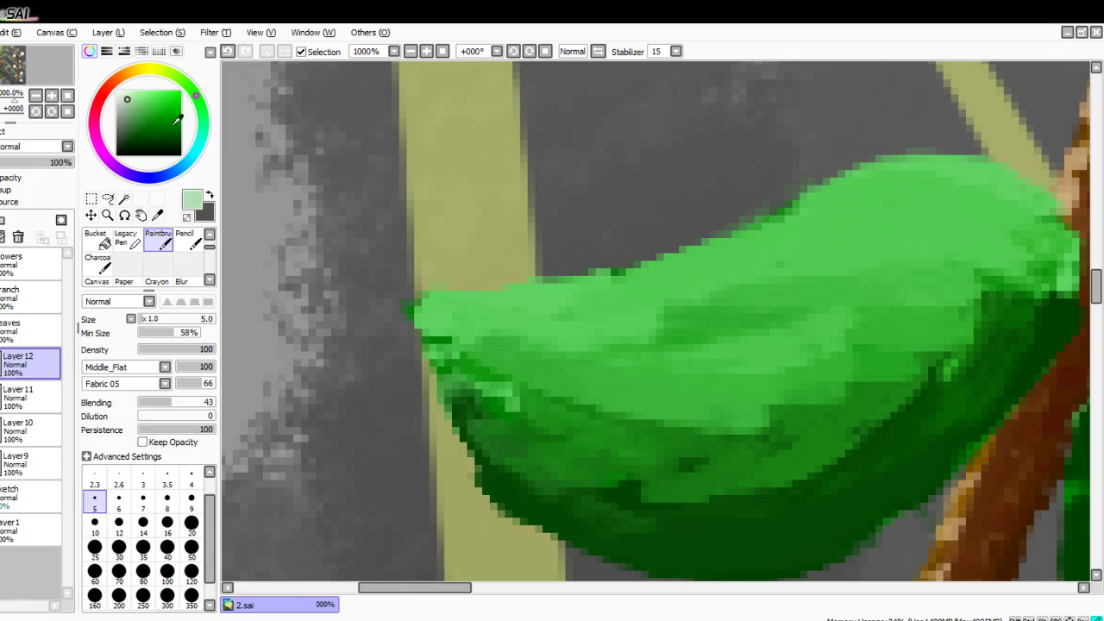
Step: Choose a very pale green and paint a soft highlight streak along the leaf's upper half
mouse_move(1002, 206)
mouse_down()
mouse_move(819, 226)
mouse_move(664, 303)
mouse_up()
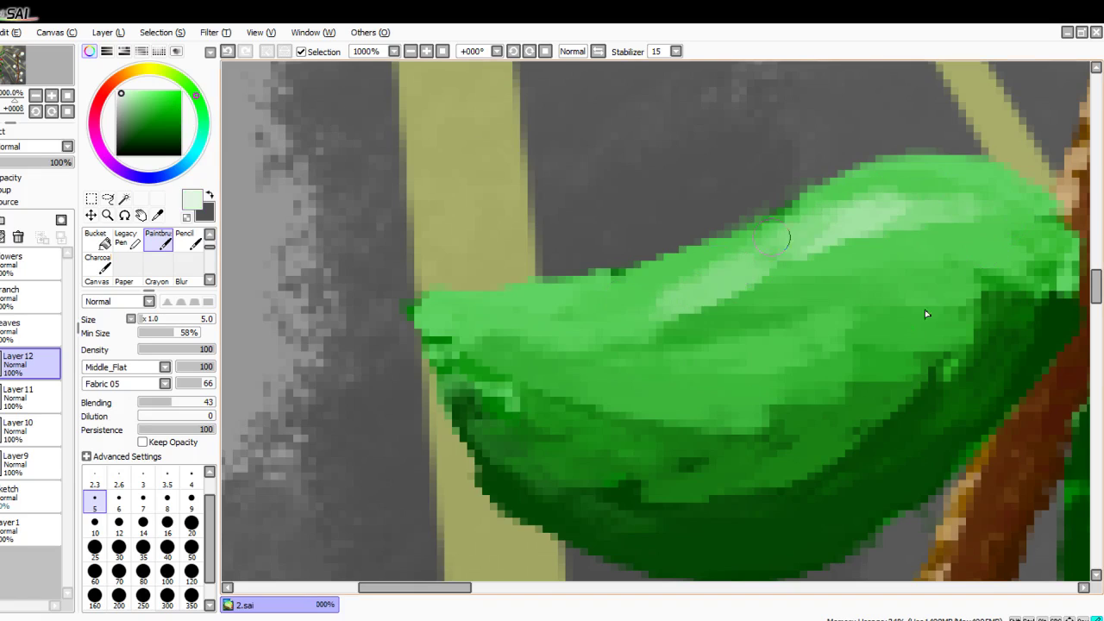
mouse_move(573, 298)
mouse_down()
mouse_move(905, 207)
mouse_move(595, 321)
mouse_move(908, 221)
mouse_up()
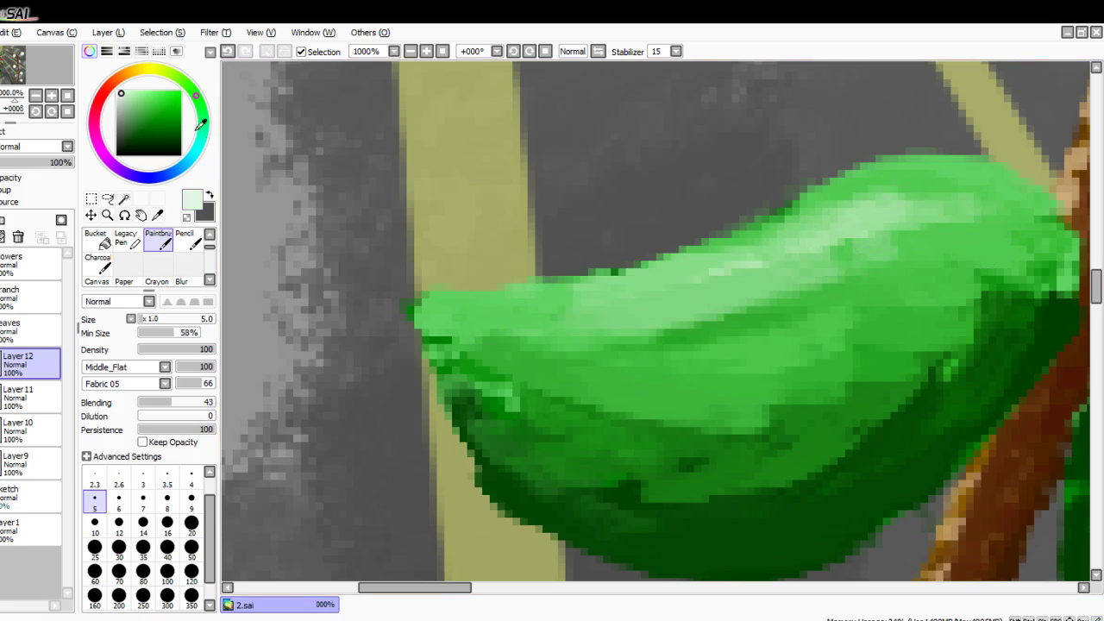
mouse_move(986, 233)
mouse_down()
mouse_move(934, 213)
mouse_move(853, 229)
mouse_up()
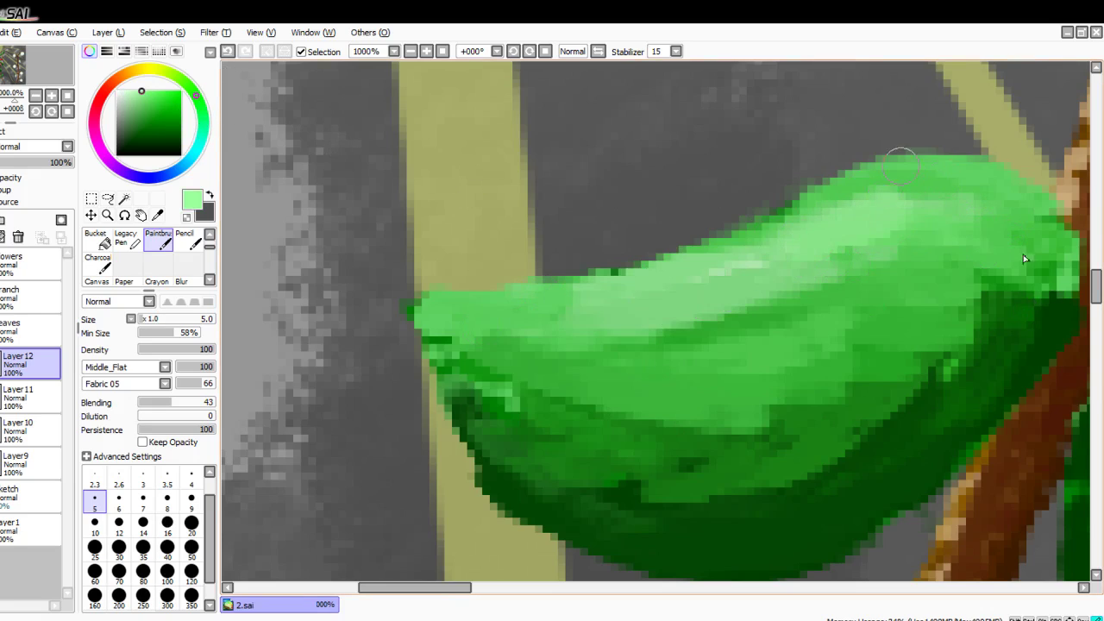
Step: Paint a bright light-green rim along the leaf's upper edge from the stem to an extended pointed tip
mouse_move(899, 164)
mouse_down()
mouse_move(666, 269)
mouse_move(706, 245)
mouse_move(641, 240)
mouse_move(433, 295)
mouse_up()
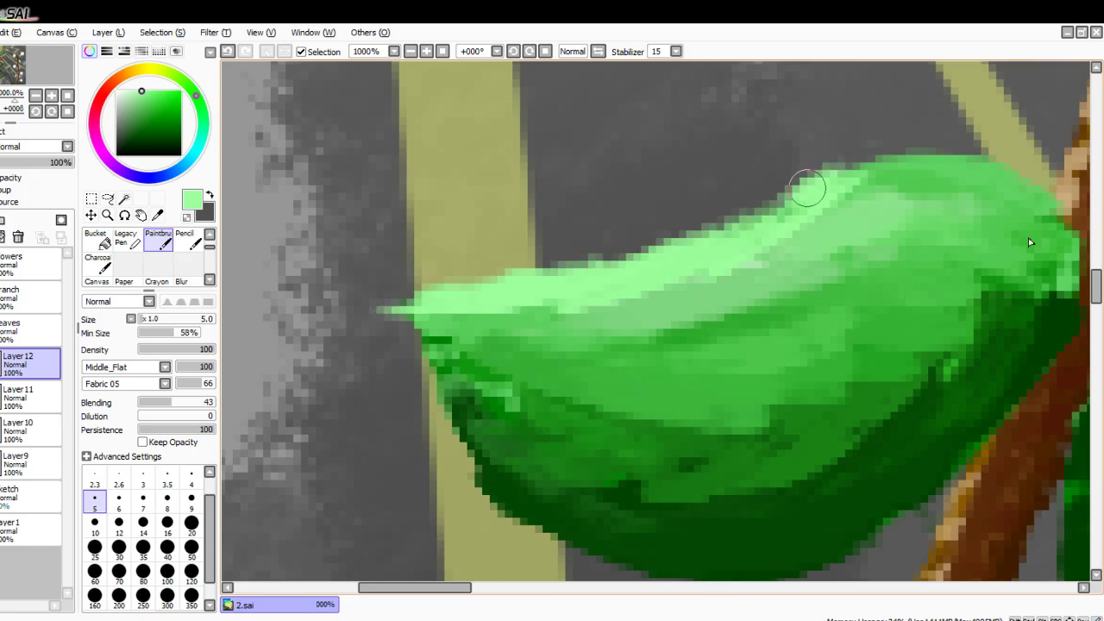
drag(807, 188, 1050, 225)
drag(791, 202, 1044, 203)
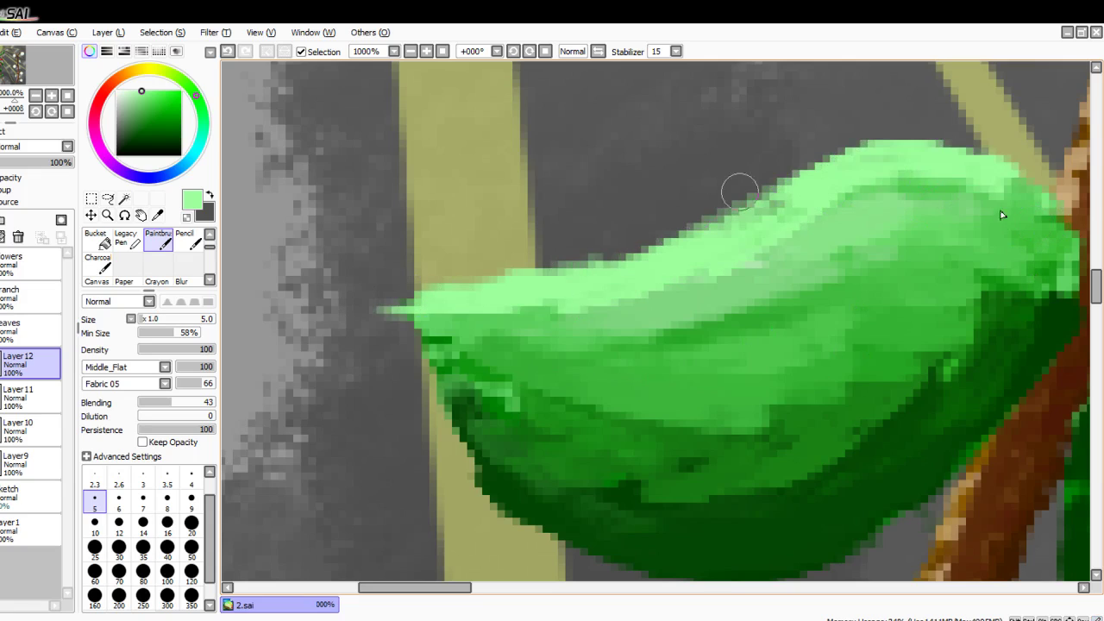
drag(849, 185, 914, 166)
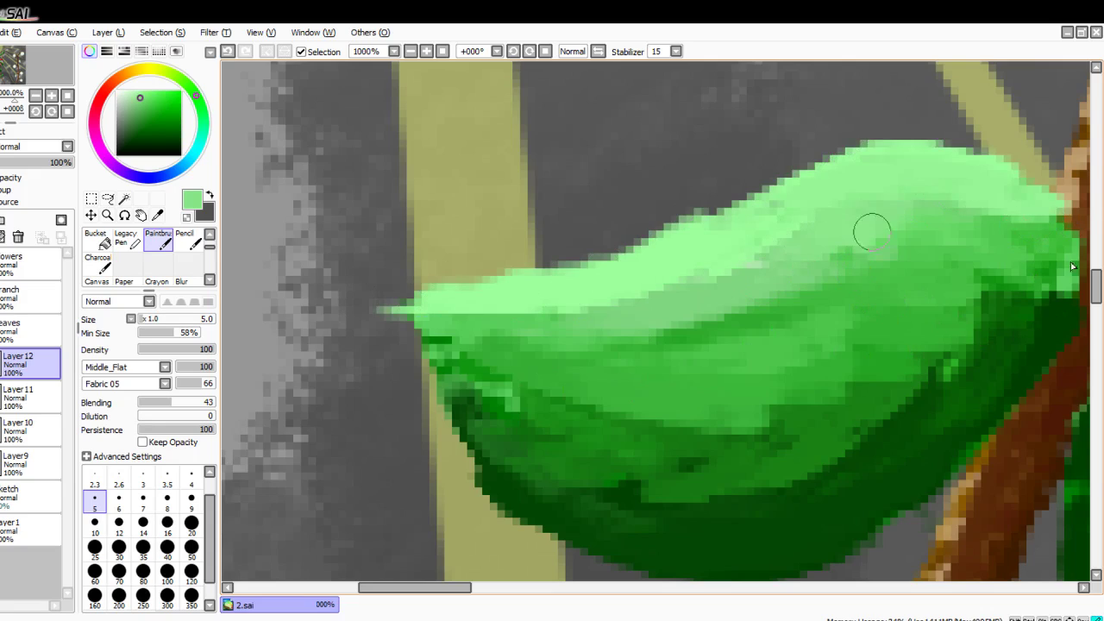
Step: Blend the pale highlight down into the leaf's upper half with sampled light greens, undoing the stray stroke
mouse_move(872, 231)
mouse_down()
mouse_move(941, 245)
mouse_move(997, 237)
mouse_up()
mouse_move(947, 293)
mouse_down()
mouse_move(720, 228)
mouse_move(810, 270)
mouse_move(826, 307)
mouse_move(764, 320)
mouse_move(580, 285)
mouse_move(546, 295)
mouse_move(525, 320)
mouse_up()
key(ctrl+z)
mouse_move(742, 261)
mouse_down()
mouse_move(677, 289)
mouse_move(552, 302)
mouse_up()
mouse_move(620, 290)
mouse_down()
mouse_move(906, 259)
mouse_move(983, 233)
mouse_up()
drag(807, 202, 908, 200)
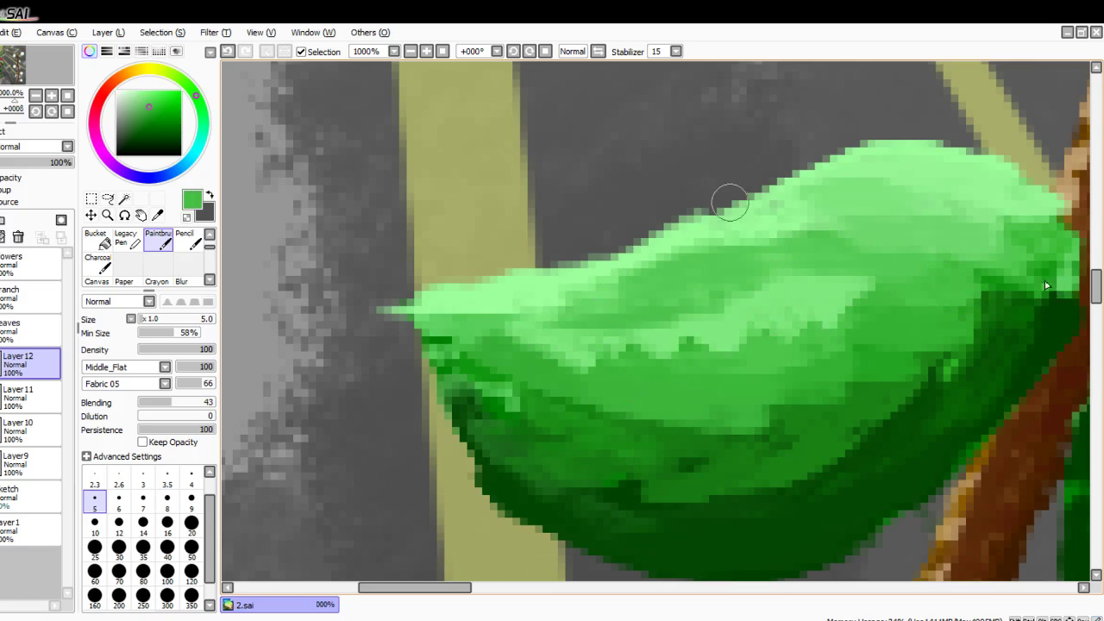
Step: Cover the jagged pale patch below the rim highlight with medium green and smooth the leaf's middle
drag(730, 202, 1011, 217)
drag(610, 277, 918, 255)
key(ctrl+z)
key(ctrl+z)
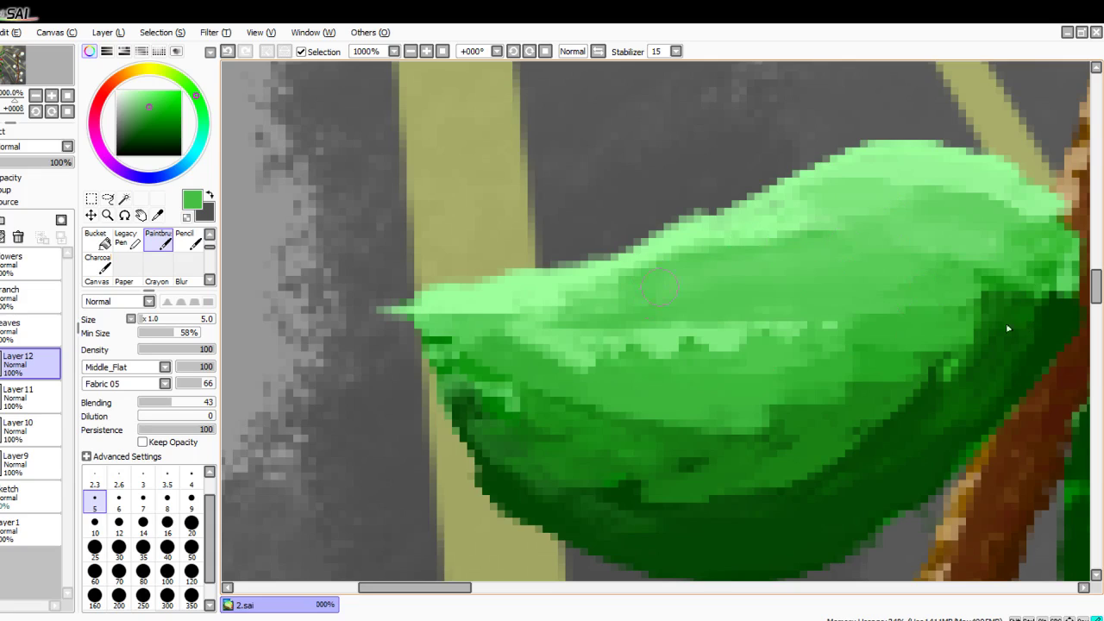
key(ctrl+z)
key(ctrl+z)
key(ctrl+z)
key(ctrl+z)
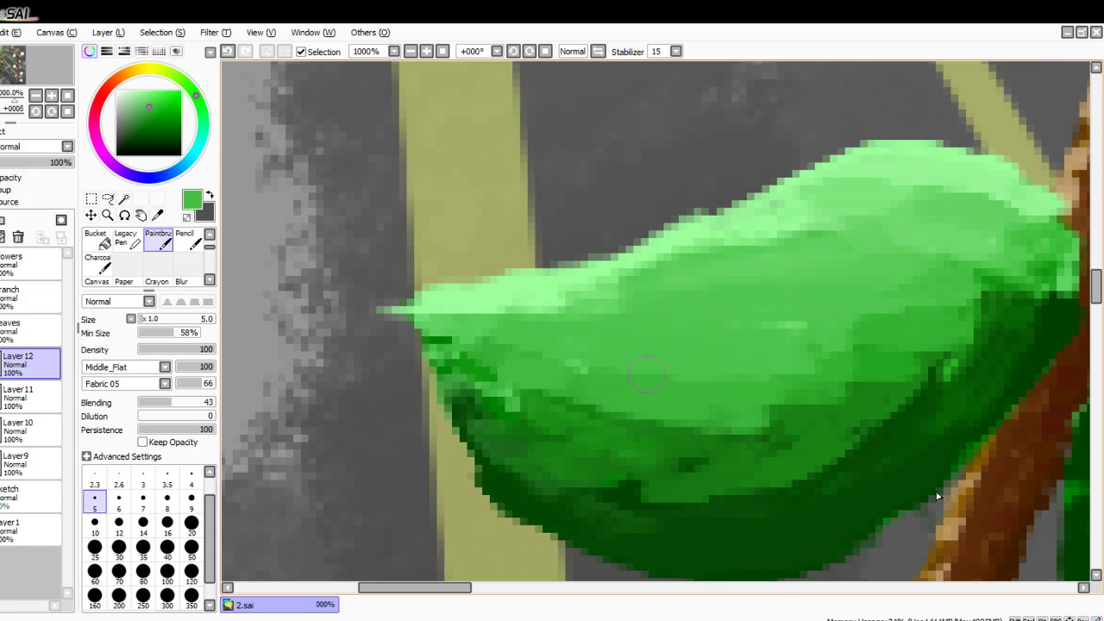
Step: Blend sampled mid greens along the leaf's light-to-shadow boundary from the stem side toward the tip
drag(849, 419, 755, 480)
mouse_move(869, 404)
mouse_down()
mouse_move(697, 484)
mouse_move(732, 438)
mouse_move(792, 423)
mouse_up()
right_click(700, 472)
mouse_move(647, 481)
mouse_down()
mouse_move(819, 431)
mouse_move(926, 342)
mouse_up()
mouse_move(930, 380)
mouse_down()
mouse_move(853, 459)
mouse_move(884, 409)
mouse_up()
mouse_move(911, 346)
mouse_down()
mouse_move(734, 457)
mouse_move(640, 466)
mouse_up()
drag(697, 434, 538, 402)
scroll(702, 402, down, 5)
scroll(795, 369, up, 5)
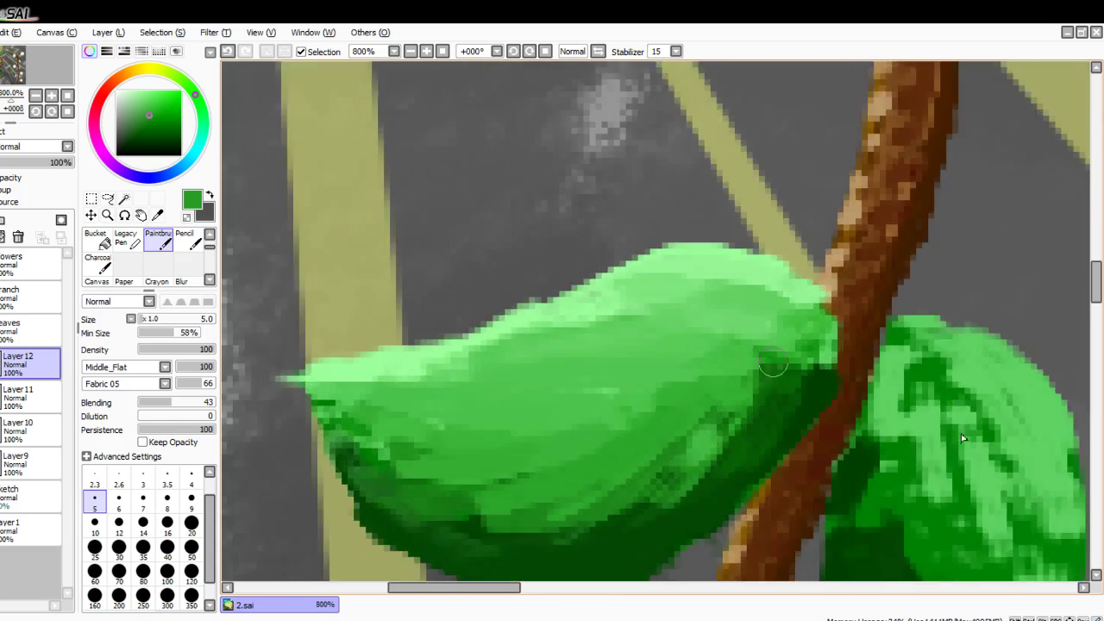
Step: Brush mid green over the mottled patches in the leaf's lower half beside the stem
mouse_move(784, 367)
mouse_down()
mouse_move(731, 446)
mouse_move(745, 452)
mouse_move(660, 528)
mouse_up()
drag(712, 438, 631, 511)
drag(744, 388, 650, 525)
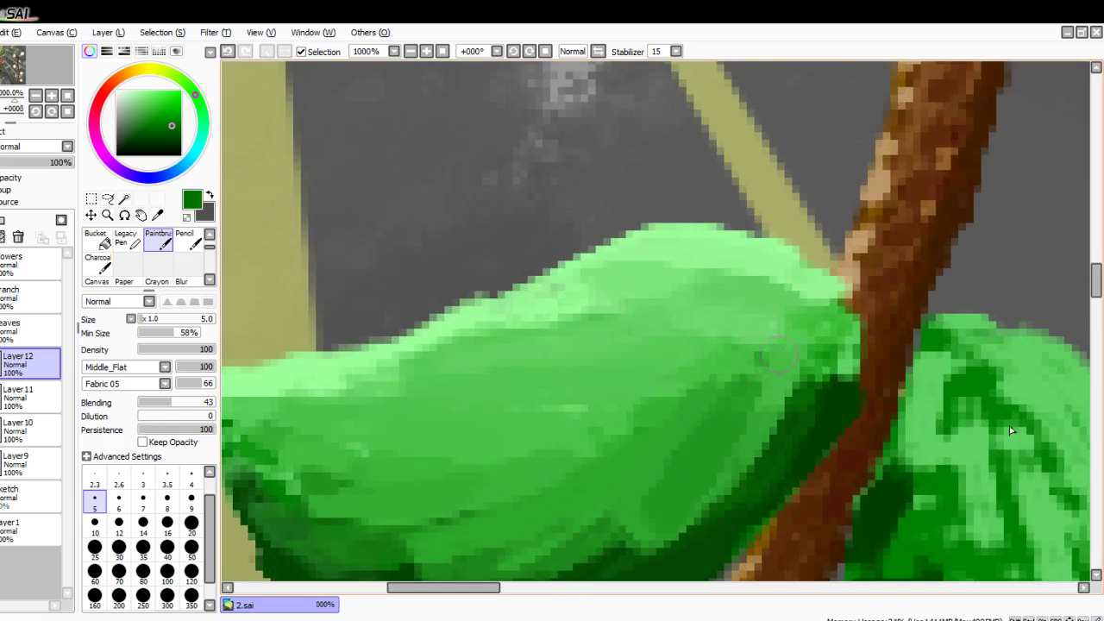
Step: Choose a deep saturated green and paint a broad shadow band from the stem side into the leaf's middle
drag(778, 356, 597, 486)
mouse_move(658, 464)
mouse_down()
mouse_move(656, 486)
mouse_move(713, 471)
mouse_up()
key(Left)
key(Left)
key(Left)
key(Left)
key(Left)
key(Down)
key(Down)
key(Down)
key(Down)
key(Down)
mouse_move(783, 469)
mouse_down()
mouse_move(856, 324)
mouse_move(780, 397)
mouse_move(815, 345)
mouse_move(742, 409)
mouse_move(636, 455)
mouse_move(585, 425)
mouse_move(744, 332)
mouse_move(572, 388)
mouse_up()
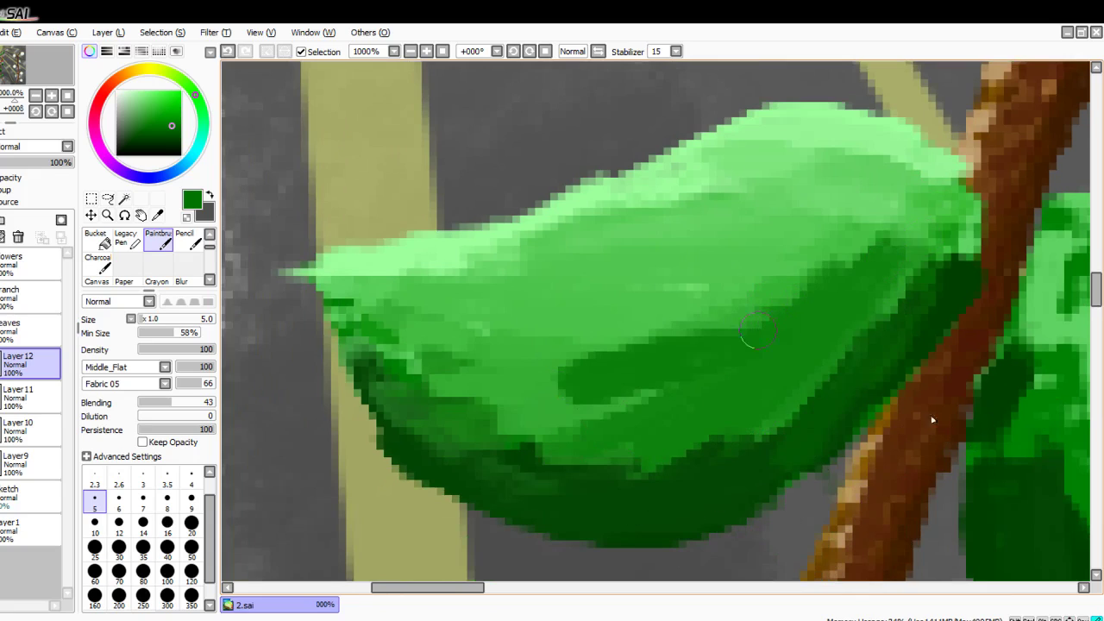
mouse_move(759, 330)
mouse_down()
mouse_move(511, 438)
mouse_move(803, 252)
mouse_move(574, 392)
mouse_move(712, 318)
mouse_move(440, 414)
mouse_move(597, 518)
mouse_move(734, 321)
mouse_move(754, 439)
mouse_move(673, 453)
mouse_move(639, 475)
mouse_move(661, 436)
mouse_move(604, 380)
mouse_move(492, 379)
mouse_move(397, 353)
mouse_move(626, 402)
mouse_move(624, 454)
mouse_move(660, 426)
mouse_move(646, 413)
mouse_move(782, 436)
mouse_move(912, 320)
mouse_move(567, 431)
mouse_move(656, 345)
mouse_move(501, 332)
mouse_move(393, 358)
mouse_move(829, 257)
mouse_move(772, 308)
mouse_move(663, 347)
mouse_up()
Step: Blend sampled greens over the dark middle band and the tip, breaking the shadow into fine streaks
right_click(839, 219)
drag(809, 243, 536, 362)
drag(746, 271, 510, 349)
mouse_move(666, 272)
mouse_down()
mouse_move(440, 339)
mouse_move(862, 237)
mouse_move(730, 385)
mouse_move(867, 219)
mouse_move(518, 371)
mouse_move(475, 375)
mouse_move(470, 396)
mouse_move(326, 315)
mouse_up()
mouse_move(358, 341)
mouse_down()
mouse_move(471, 422)
mouse_move(742, 406)
mouse_up()
right_click(811, 351)
drag(824, 362, 703, 432)
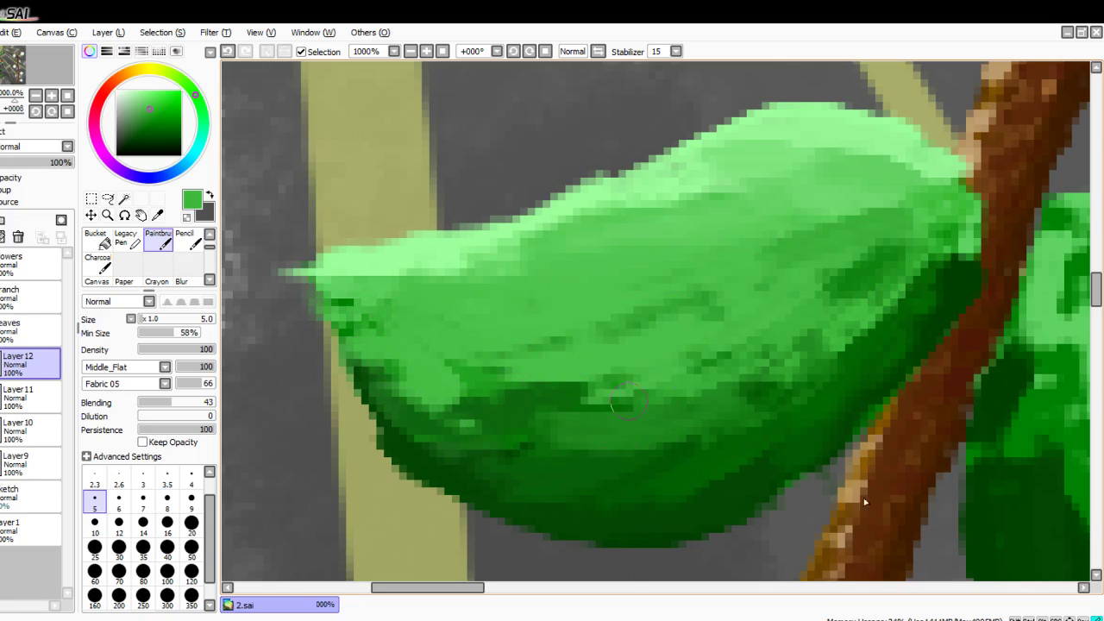
Step: Streak light green into the shadow boundary and work darker green back over the area near the stem
drag(850, 280, 682, 379)
mouse_move(828, 311)
mouse_down()
mouse_move(511, 397)
mouse_move(681, 427)
mouse_move(515, 462)
mouse_up()
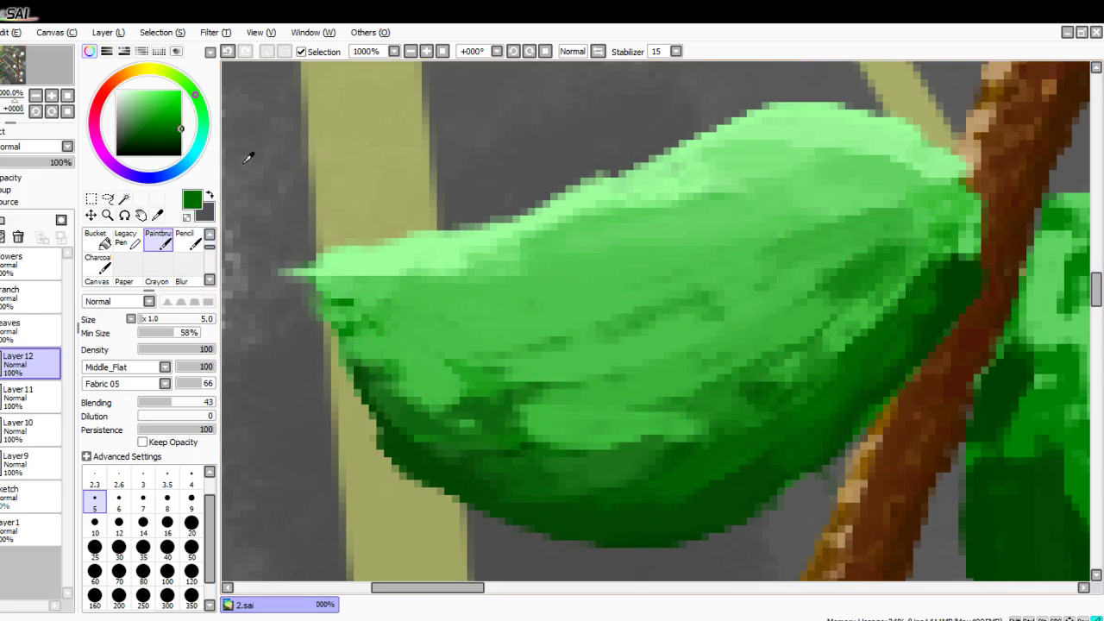
mouse_move(848, 341)
mouse_down()
mouse_move(733, 414)
mouse_move(863, 319)
mouse_move(517, 397)
mouse_move(740, 365)
mouse_move(670, 436)
mouse_move(796, 387)
mouse_move(570, 460)
mouse_move(901, 263)
mouse_move(562, 451)
mouse_move(665, 370)
mouse_move(444, 362)
mouse_move(461, 432)
mouse_move(448, 391)
mouse_move(757, 459)
mouse_move(943, 241)
mouse_up()
drag(912, 294, 684, 422)
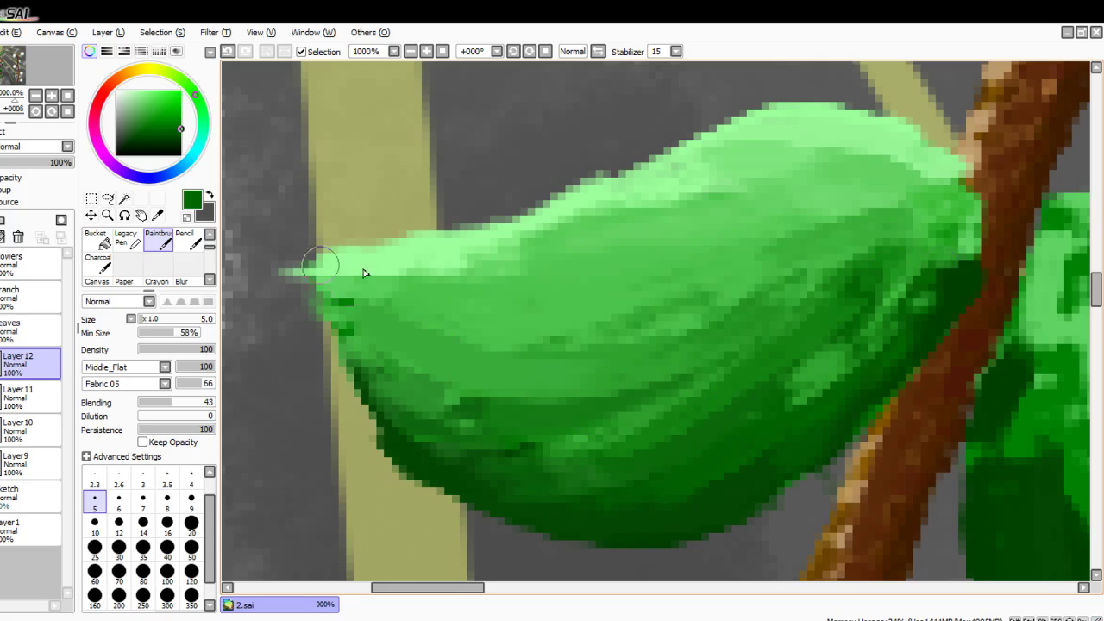
Step: Repaint the leaf's whole lower half in dark green from stem to tip, softening its upper boundary
mouse_move(737, 387)
mouse_down()
mouse_move(578, 458)
mouse_move(816, 352)
mouse_move(820, 371)
mouse_move(911, 296)
mouse_move(691, 448)
mouse_move(865, 314)
mouse_move(671, 380)
mouse_up()
mouse_move(851, 304)
mouse_down()
mouse_move(661, 406)
mouse_move(659, 392)
mouse_up()
drag(822, 309, 647, 388)
drag(903, 290, 533, 419)
drag(725, 347, 431, 391)
mouse_move(851, 298)
mouse_down()
mouse_move(640, 384)
mouse_move(495, 402)
mouse_move(555, 458)
mouse_move(759, 320)
mouse_move(745, 388)
mouse_move(767, 423)
mouse_move(858, 359)
mouse_move(838, 296)
mouse_move(532, 468)
mouse_move(646, 382)
mouse_move(348, 380)
mouse_up()
mouse_move(750, 396)
mouse_down()
mouse_move(739, 424)
mouse_move(760, 439)
mouse_move(751, 443)
mouse_move(787, 454)
mouse_move(835, 387)
mouse_move(838, 320)
mouse_move(814, 357)
mouse_move(621, 483)
mouse_move(547, 431)
mouse_move(653, 387)
mouse_move(431, 373)
mouse_move(468, 419)
mouse_move(357, 356)
mouse_move(475, 483)
mouse_move(552, 456)
mouse_move(488, 437)
mouse_move(564, 458)
mouse_move(547, 446)
mouse_move(800, 363)
mouse_move(744, 368)
mouse_move(805, 347)
mouse_move(783, 421)
mouse_move(816, 431)
mouse_move(957, 290)
mouse_up()
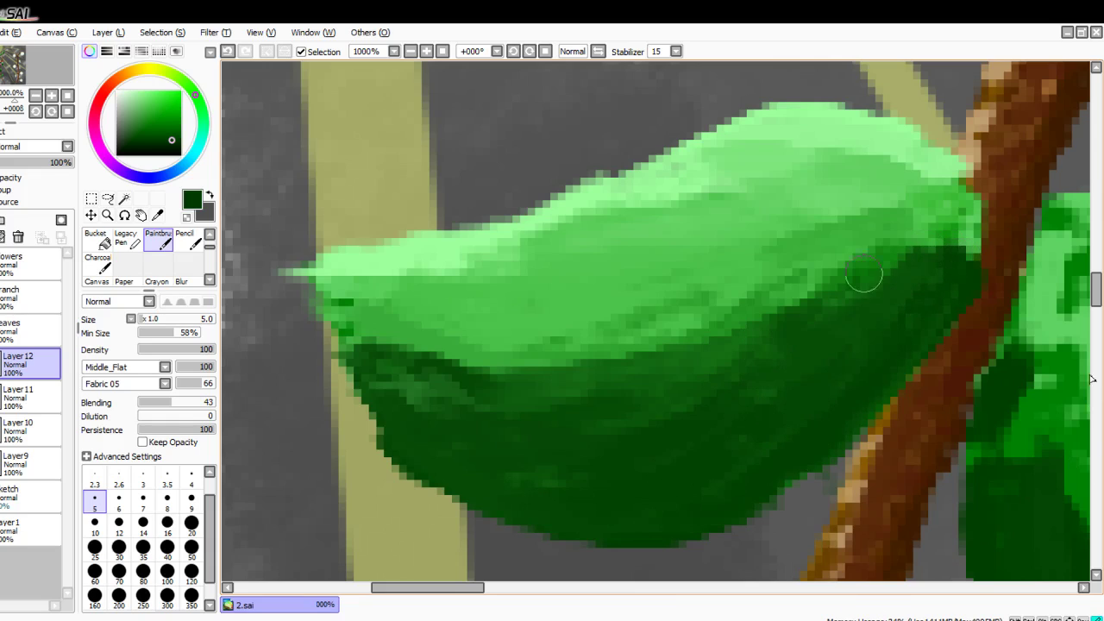
mouse_move(864, 275)
mouse_down()
mouse_move(616, 375)
mouse_move(493, 375)
mouse_up()
drag(633, 398, 600, 410)
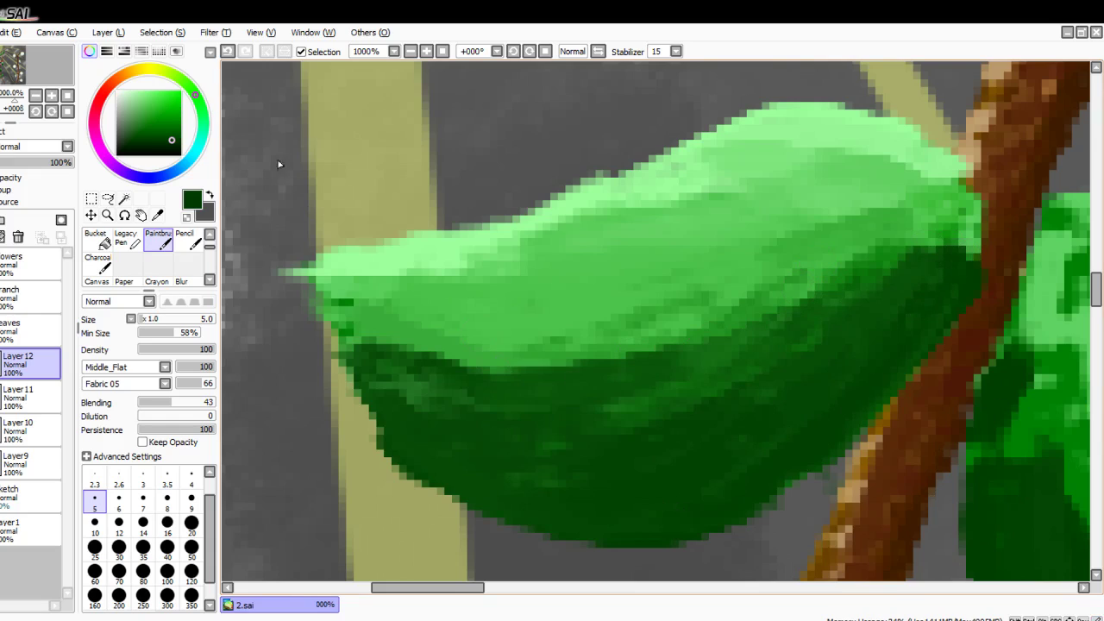
Step: Choose a vivid green and paint bright transition strokes along the upper boundary of the dark shaded half
drag(816, 318, 789, 341)
drag(723, 355, 589, 404)
drag(783, 309, 538, 417)
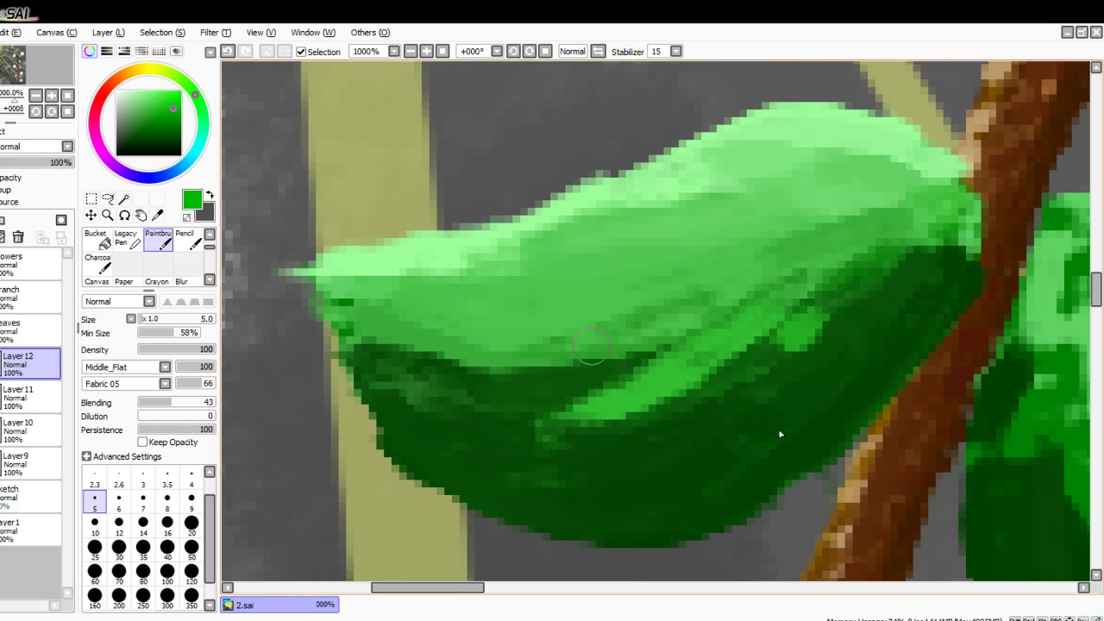
mouse_move(649, 355)
mouse_down()
mouse_move(468, 429)
mouse_move(440, 378)
mouse_move(752, 343)
mouse_up()
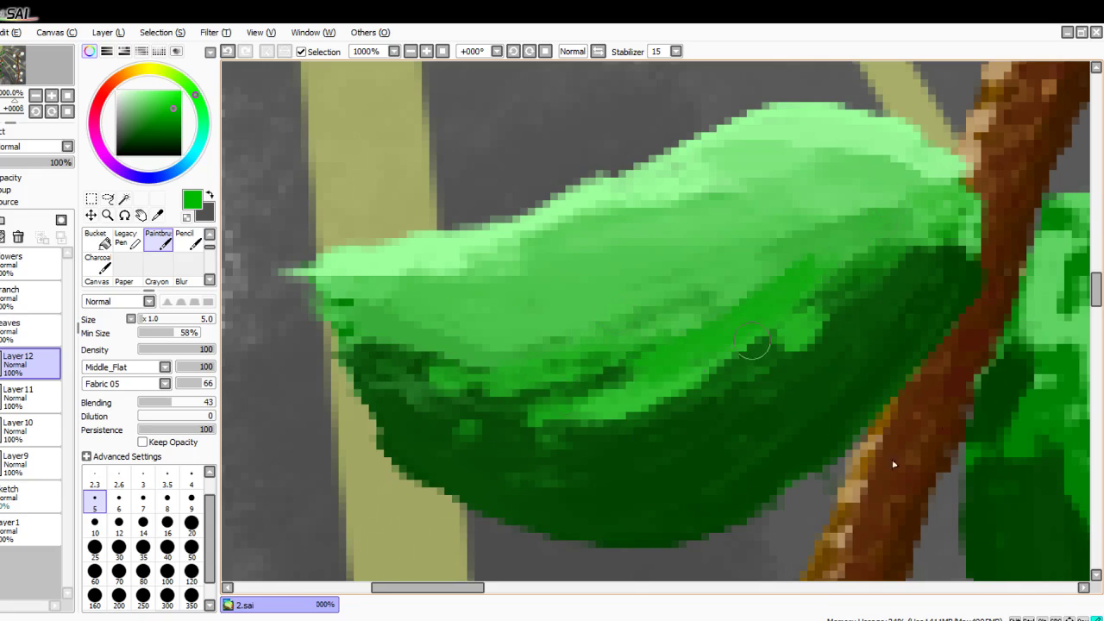
mouse_move(816, 320)
mouse_down()
mouse_move(751, 357)
mouse_move(616, 404)
mouse_up()
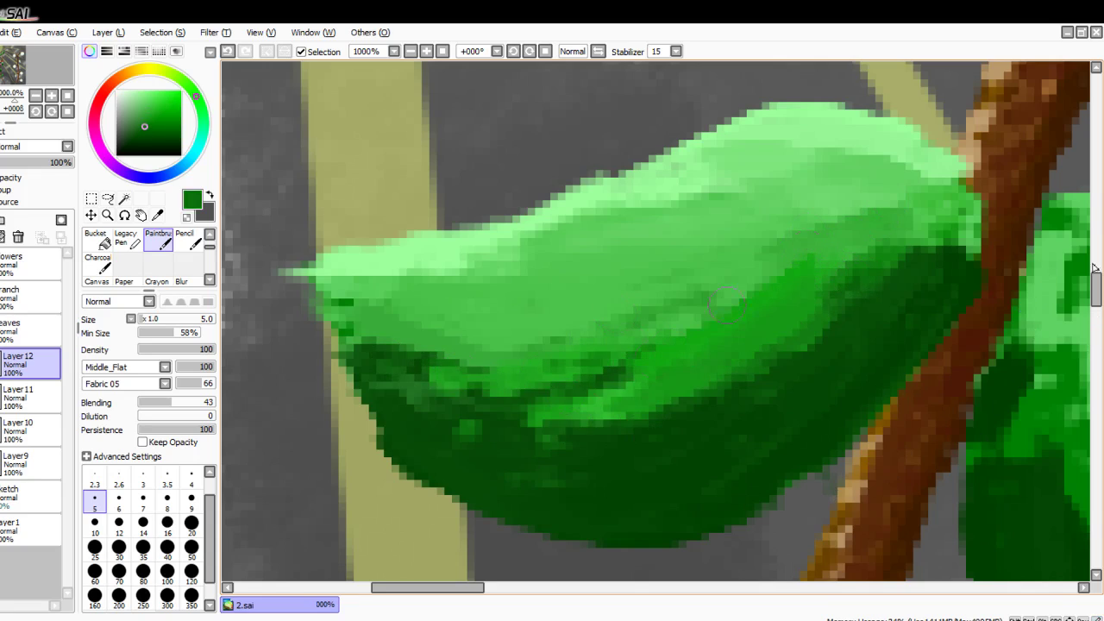
Step: Blend a muted mid green over the transition strokes, widening the midtone band toward the tip and lower edge
drag(798, 285, 640, 381)
drag(675, 342, 517, 382)
drag(871, 250, 703, 382)
drag(871, 312, 740, 402)
mouse_move(830, 279)
mouse_down()
mouse_move(803, 278)
mouse_move(666, 362)
mouse_move(524, 419)
mouse_move(566, 401)
mouse_move(623, 347)
mouse_move(423, 339)
mouse_up()
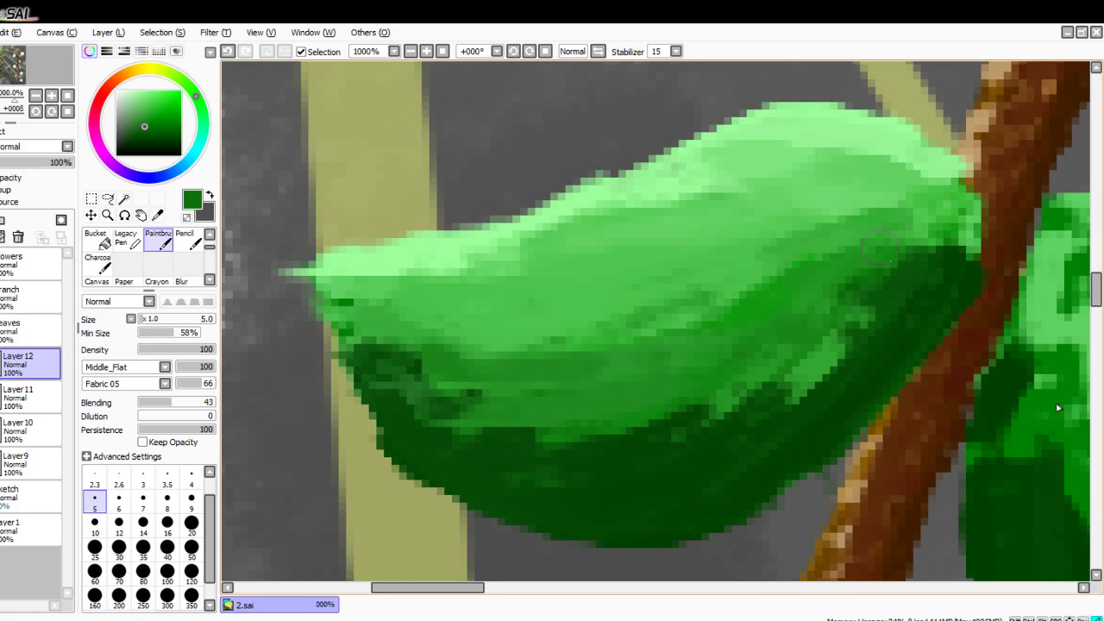
Step: Extend the midtone up to the stem and redefine the shadow's upper edge with sampled dark green
drag(876, 291, 802, 388)
drag(954, 252, 893, 331)
mouse_move(936, 202)
mouse_down()
mouse_move(900, 215)
mouse_move(854, 285)
mouse_move(666, 437)
mouse_move(569, 457)
mouse_move(714, 380)
mouse_move(734, 355)
mouse_move(433, 393)
mouse_up()
alt+click(433, 394)
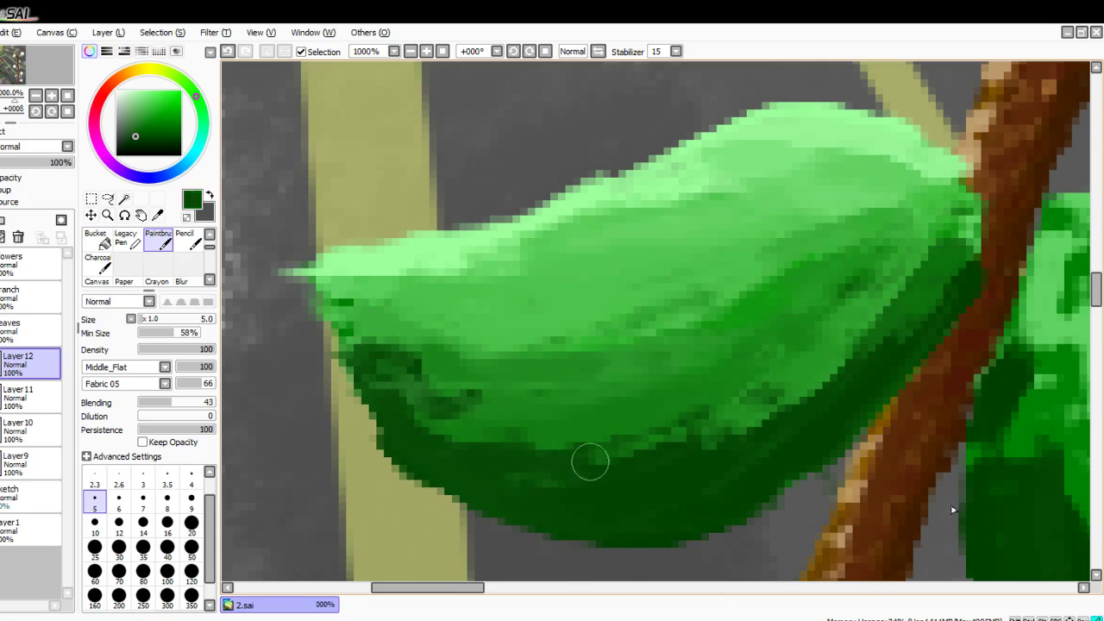
drag(590, 458, 812, 324)
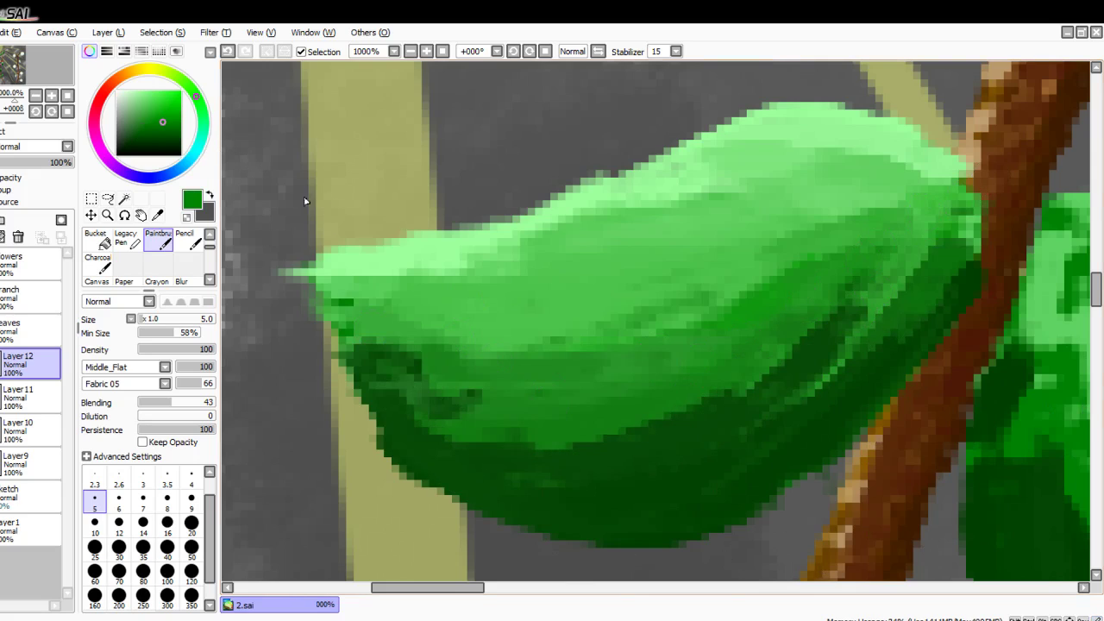
Step: Brush mid green along the shadow's upper boundary, carrying the midtone band further down from the stem side toward the tip
mouse_move(736, 392)
mouse_down()
mouse_move(857, 291)
mouse_move(711, 388)
mouse_move(743, 371)
mouse_move(719, 361)
mouse_move(606, 437)
mouse_move(855, 250)
mouse_up()
mouse_move(818, 320)
mouse_down()
mouse_move(705, 414)
mouse_move(518, 427)
mouse_up()
mouse_move(609, 414)
mouse_down()
mouse_move(449, 388)
mouse_move(590, 369)
mouse_move(820, 280)
mouse_move(942, 203)
mouse_move(744, 403)
mouse_move(757, 331)
mouse_move(599, 363)
mouse_move(744, 281)
mouse_move(726, 262)
mouse_up()
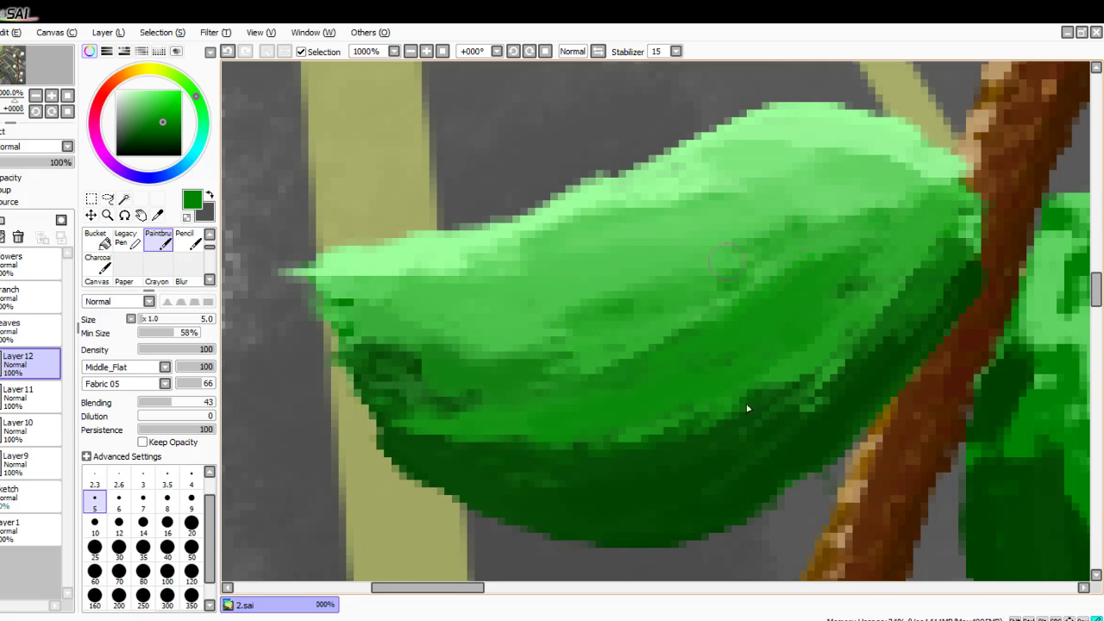
Step: Sample a lighter green, add light strokes at the leaf's centre and near the tip, and blend mid green across the band below
drag(715, 220, 902, 203)
mouse_move(810, 274)
mouse_down()
mouse_move(617, 309)
mouse_move(591, 295)
mouse_up()
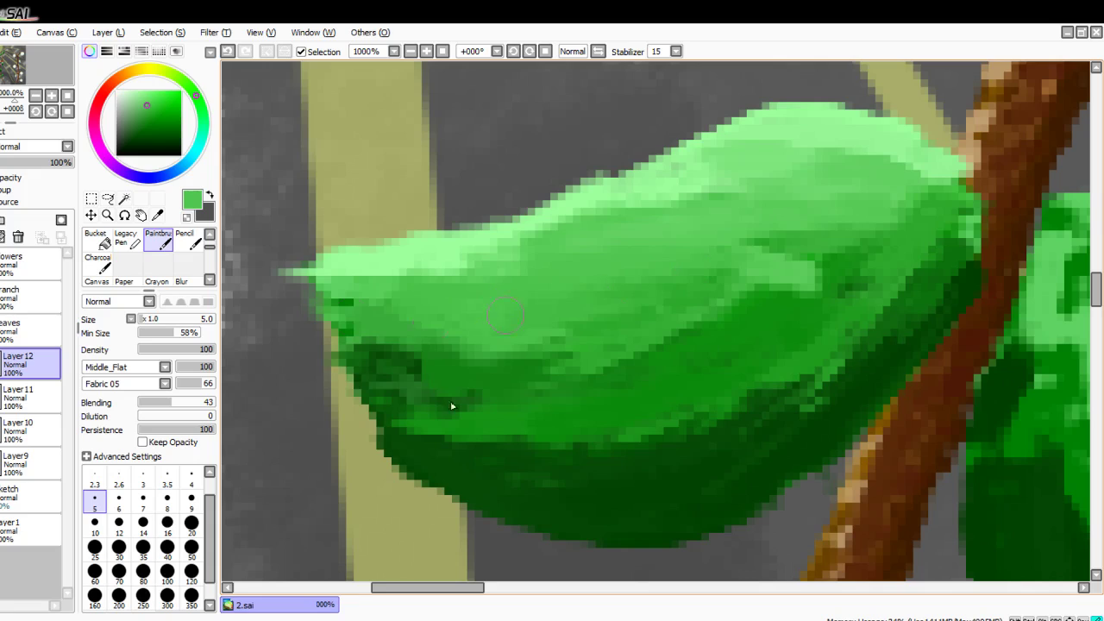
mouse_move(424, 341)
mouse_down()
mouse_move(484, 364)
mouse_move(380, 358)
mouse_move(490, 412)
mouse_up()
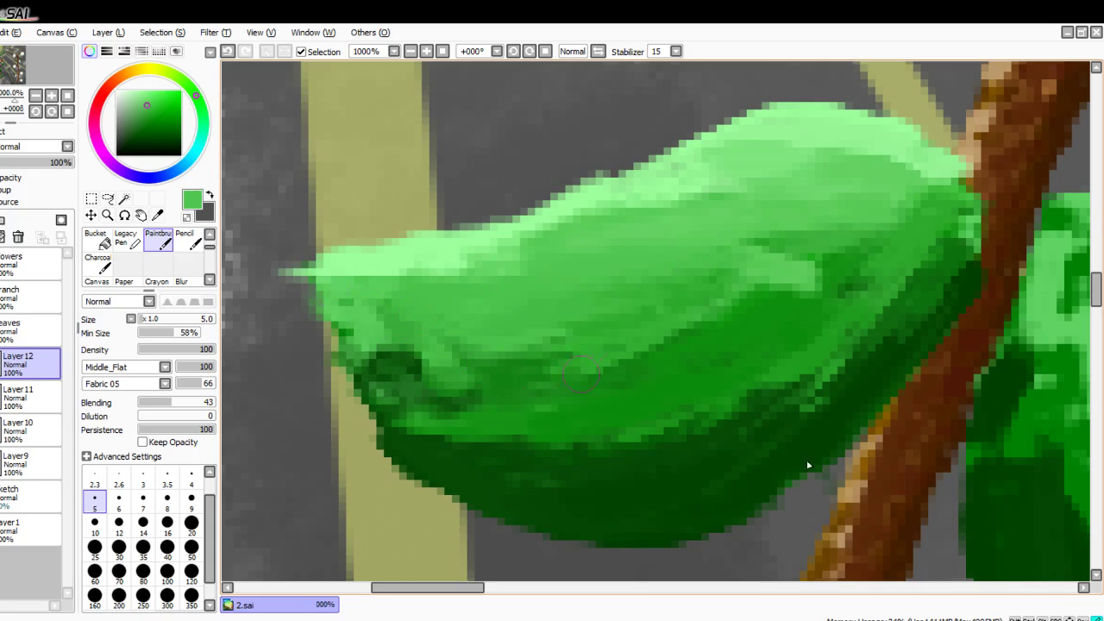
mouse_move(581, 373)
mouse_down()
mouse_move(411, 377)
mouse_move(572, 360)
mouse_move(435, 390)
mouse_up()
mouse_move(783, 298)
mouse_down()
mouse_move(549, 355)
mouse_move(420, 346)
mouse_move(535, 428)
mouse_move(743, 316)
mouse_move(546, 471)
mouse_move(868, 285)
mouse_up()
Step: Sample dark green from the leaf, strengthen the shadow beside the stem and toward the tip, and check the whole plant at 100%
right_click(841, 383)
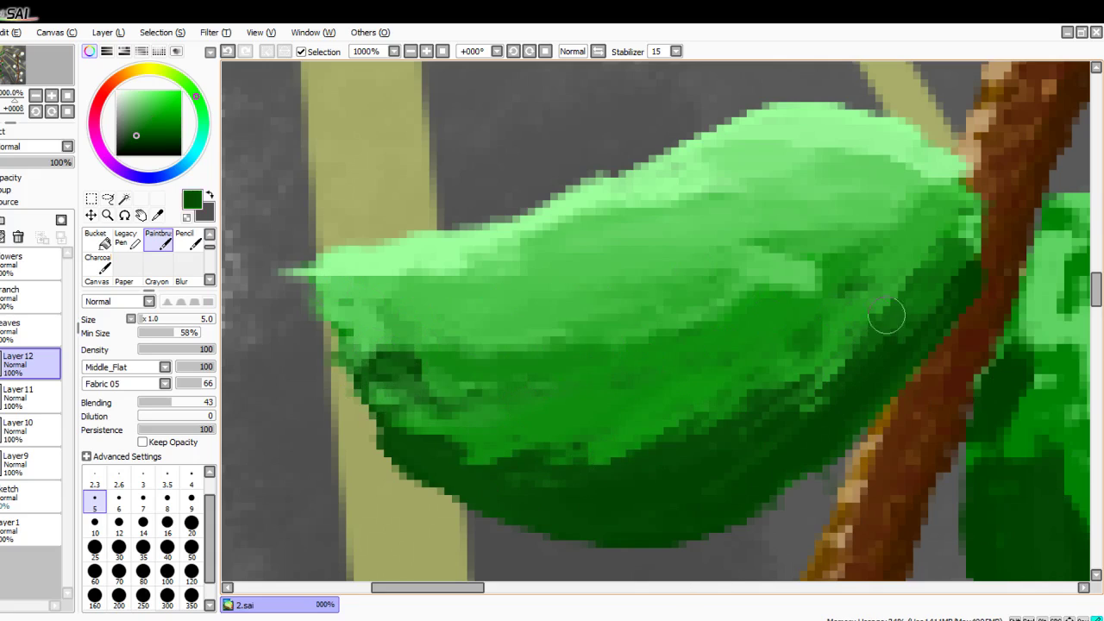
mouse_move(827, 360)
mouse_down()
mouse_move(695, 476)
mouse_move(483, 475)
mouse_move(523, 410)
mouse_move(391, 372)
mouse_move(659, 447)
mouse_move(882, 313)
mouse_move(815, 409)
mouse_up()
mouse_move(816, 409)
mouse_down()
mouse_move(934, 234)
mouse_move(868, 328)
mouse_move(946, 297)
mouse_move(736, 484)
mouse_move(813, 331)
mouse_move(610, 476)
mouse_move(483, 453)
mouse_move(396, 376)
mouse_move(426, 356)
mouse_up()
scroll(516, 377, down, 7)
scroll(665, 466, down, 2)
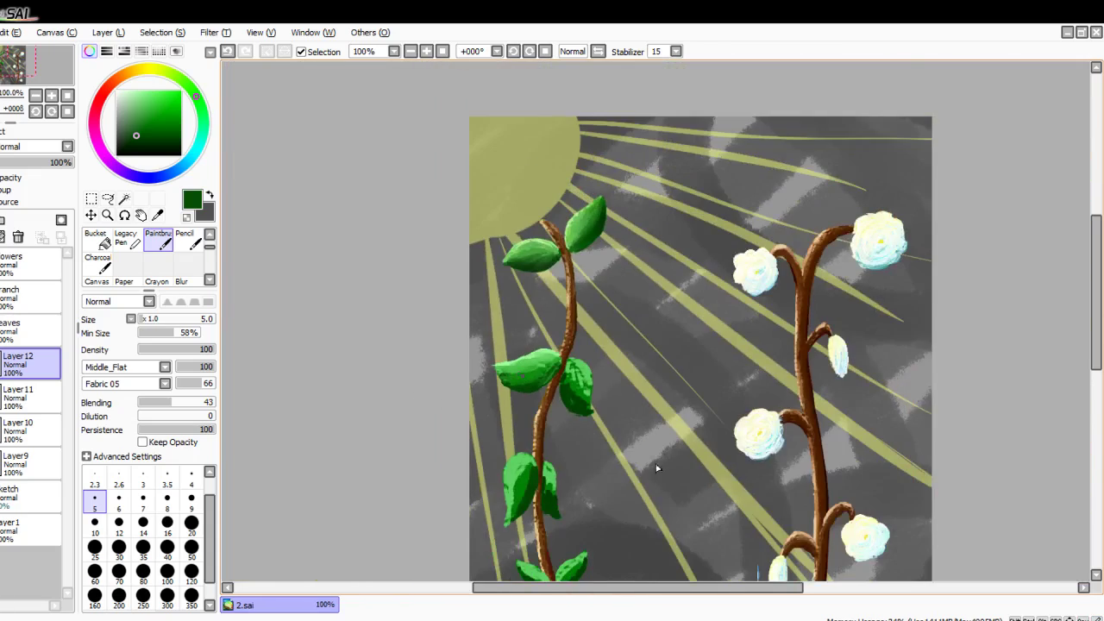
scroll(658, 461, up, 8)
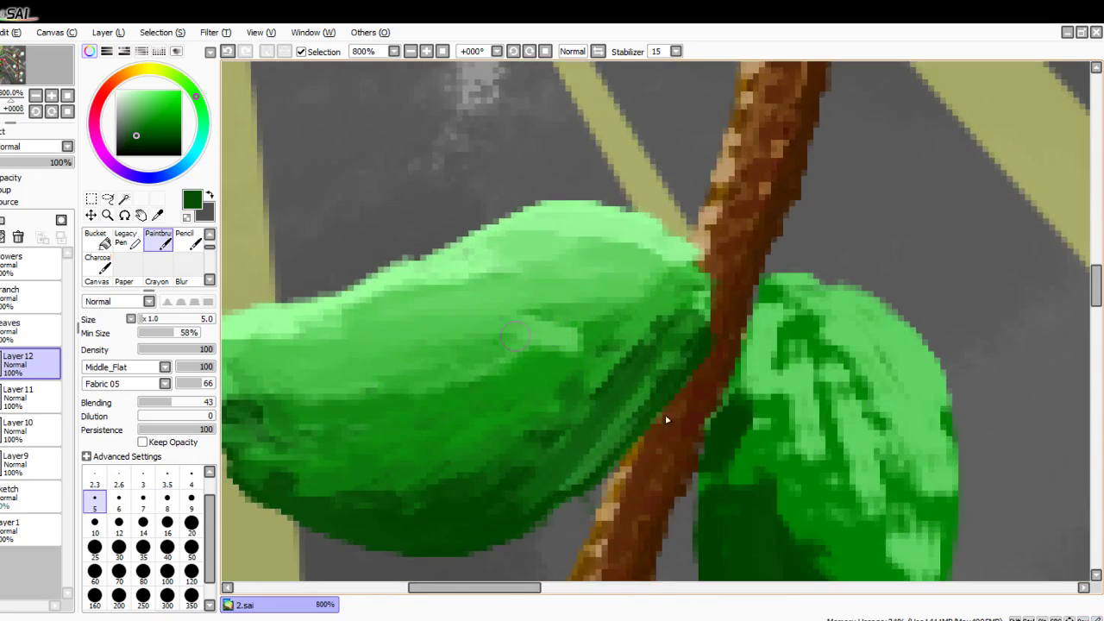
Step: Sample a medium light green and blend it across the leaf's middle up to the highlight, softening its lower boundary with darker mid green
right_click(516, 335)
mouse_move(608, 337)
mouse_down()
mouse_move(581, 357)
mouse_move(586, 328)
mouse_move(535, 363)
mouse_move(336, 398)
mouse_move(544, 393)
mouse_up()
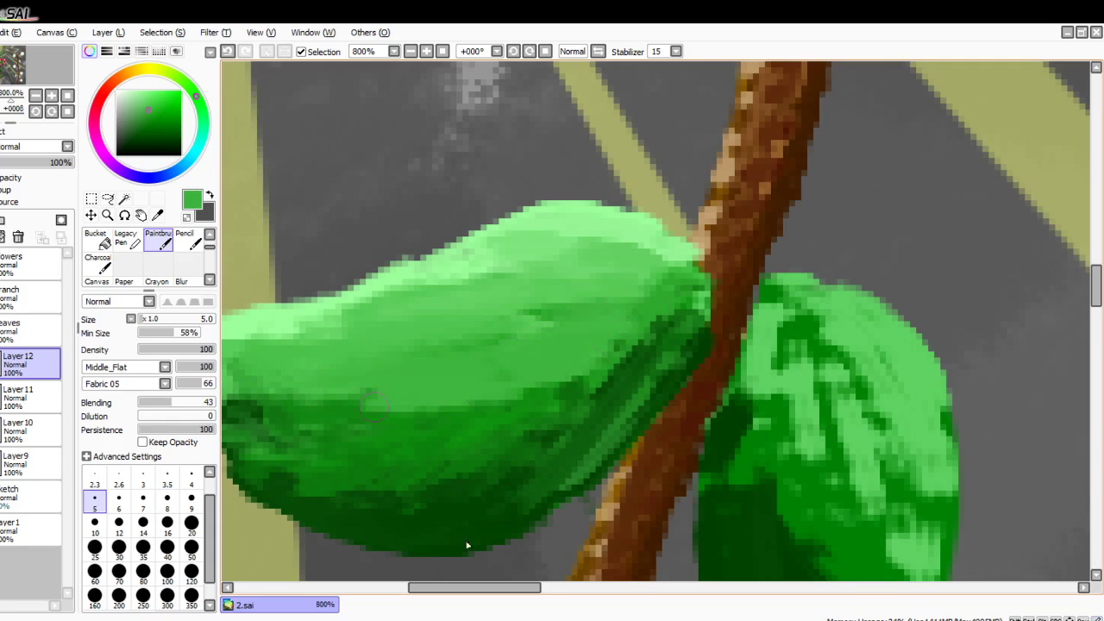
drag(431, 404, 557, 357)
mouse_move(330, 402)
mouse_down()
mouse_move(545, 380)
mouse_move(406, 380)
mouse_up()
drag(588, 338, 491, 359)
drag(624, 319, 500, 340)
drag(643, 283, 532, 311)
mouse_move(647, 258)
mouse_down()
mouse_move(438, 269)
mouse_move(603, 304)
mouse_up()
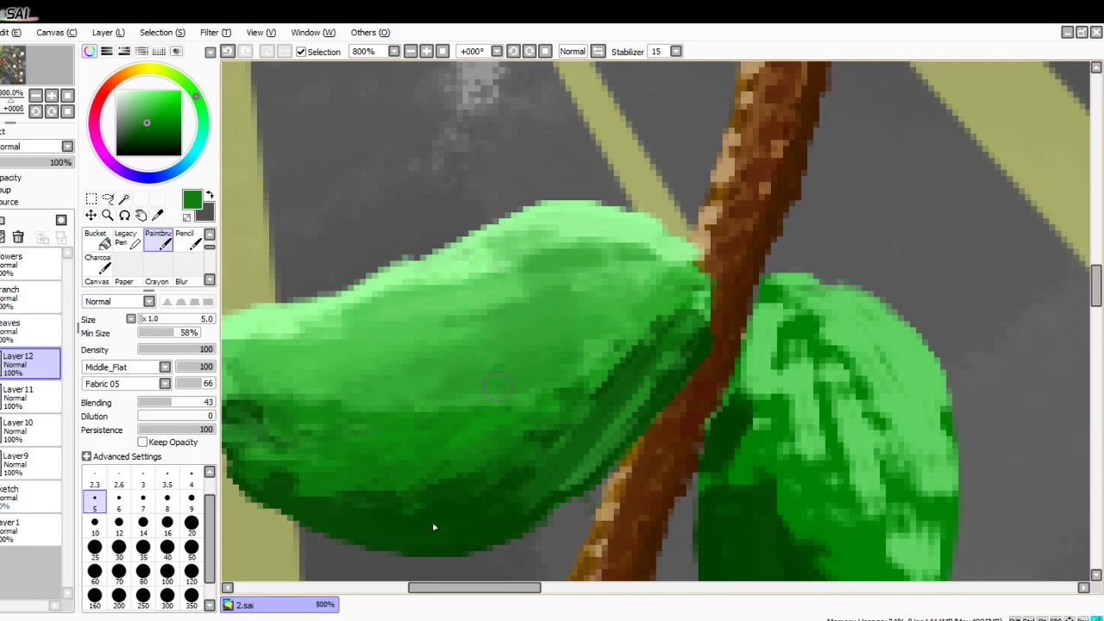
drag(496, 393, 370, 409)
Step: Lower Layer12's opacity to 47% and erase the paint overlapping the leaf's upper edge with the size 7 Eraser
key(Left)
key(Left)
key(Left)
key(Left)
key(Left)
key(Right)
key(Right)
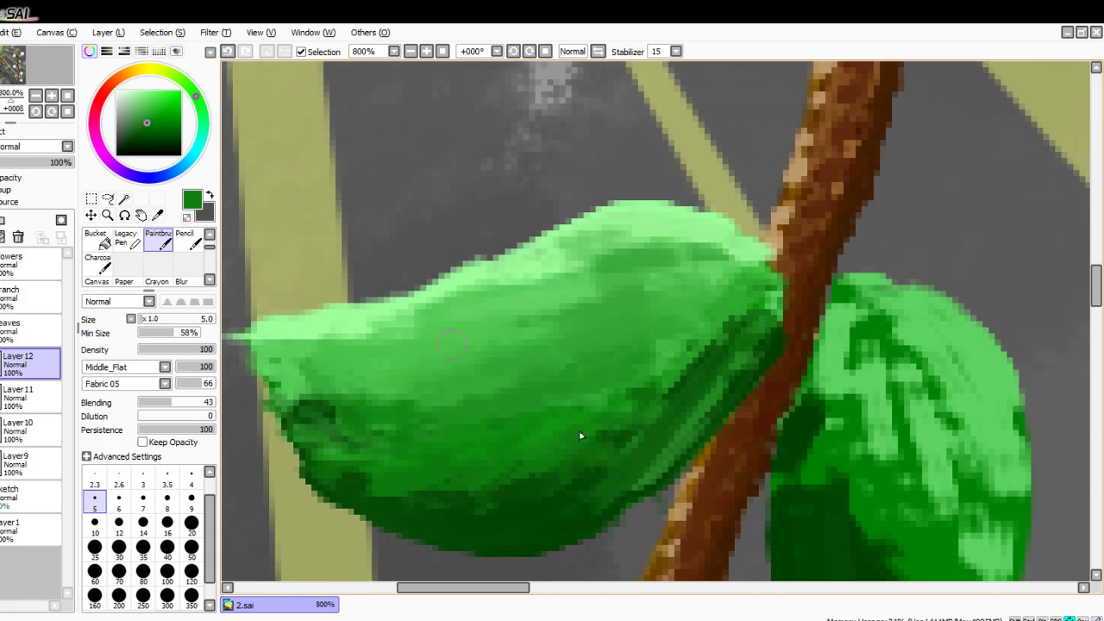
scroll(580, 436, right, 2)
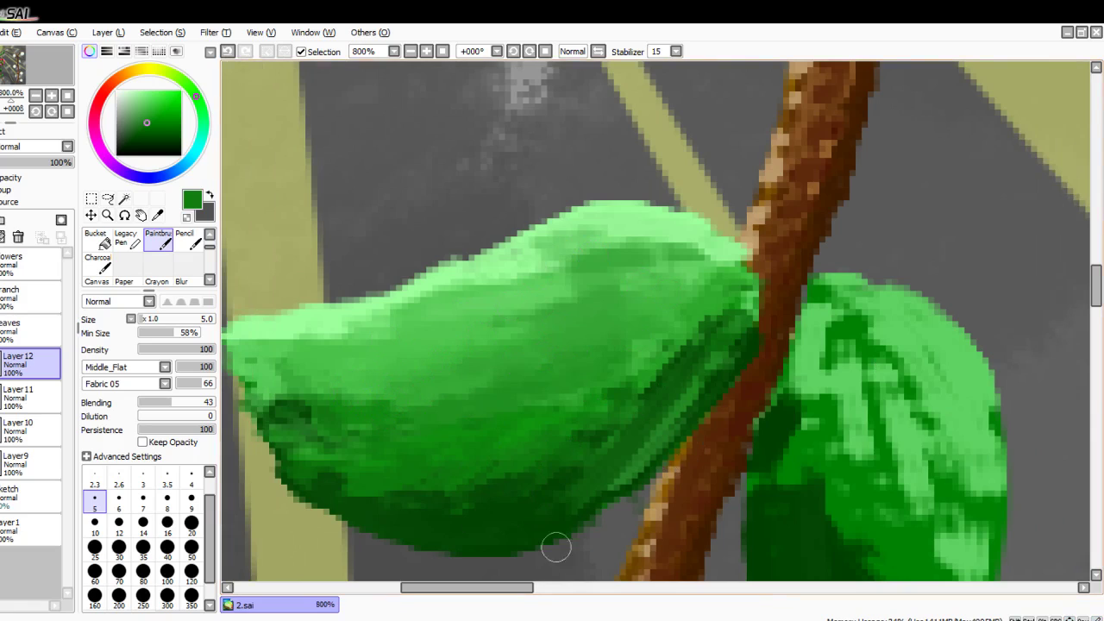
click(30, 162)
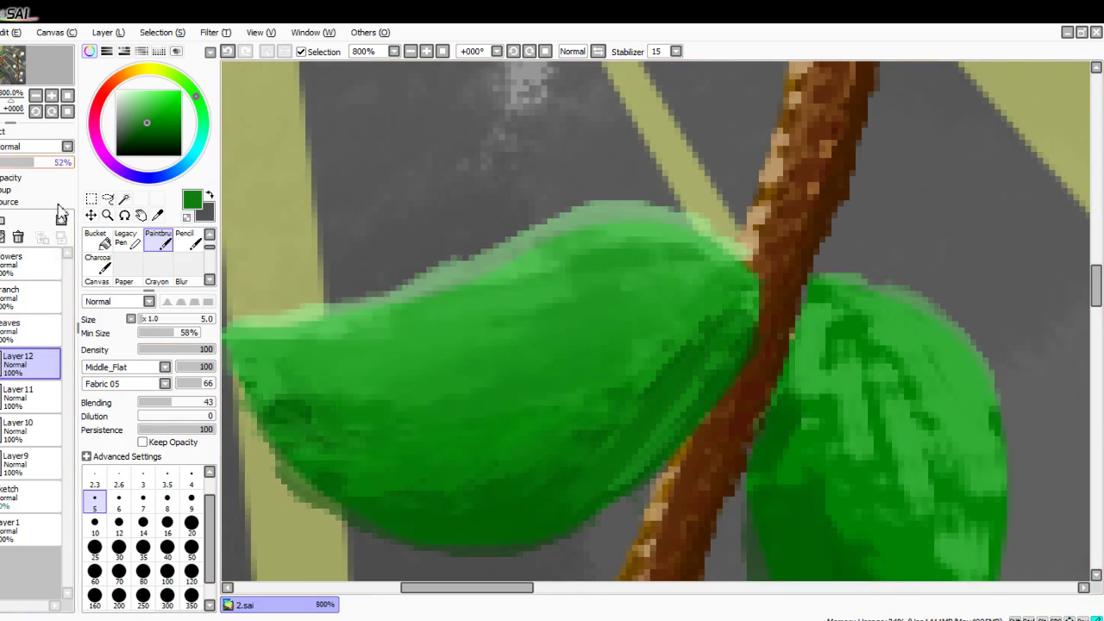
scroll(103, 248, up, 1)
click(126, 240)
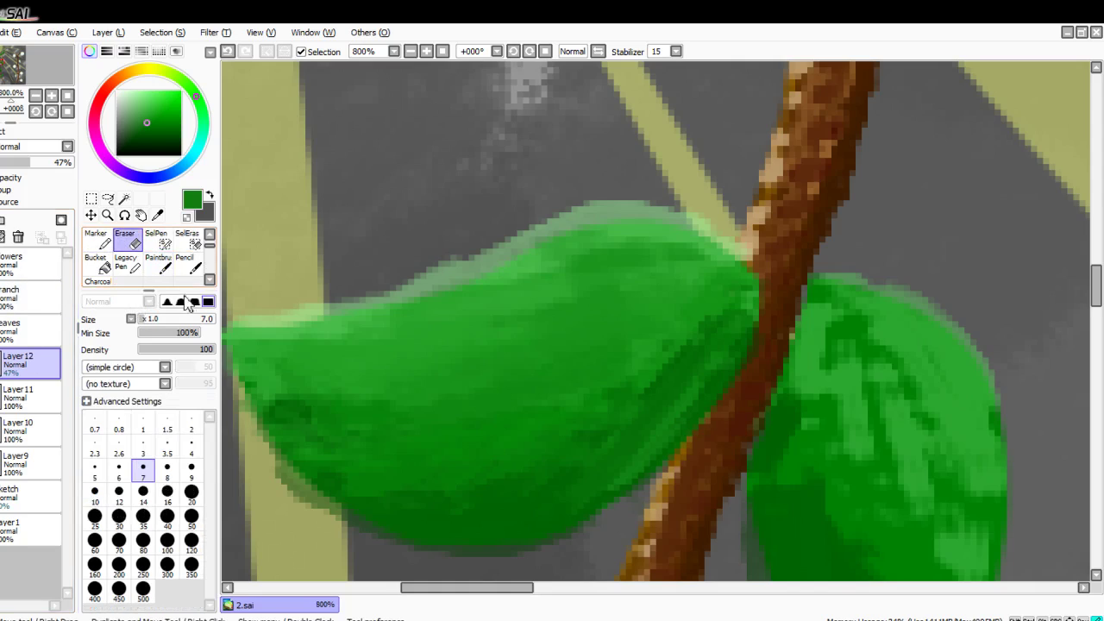
scroll(725, 285, left, 4)
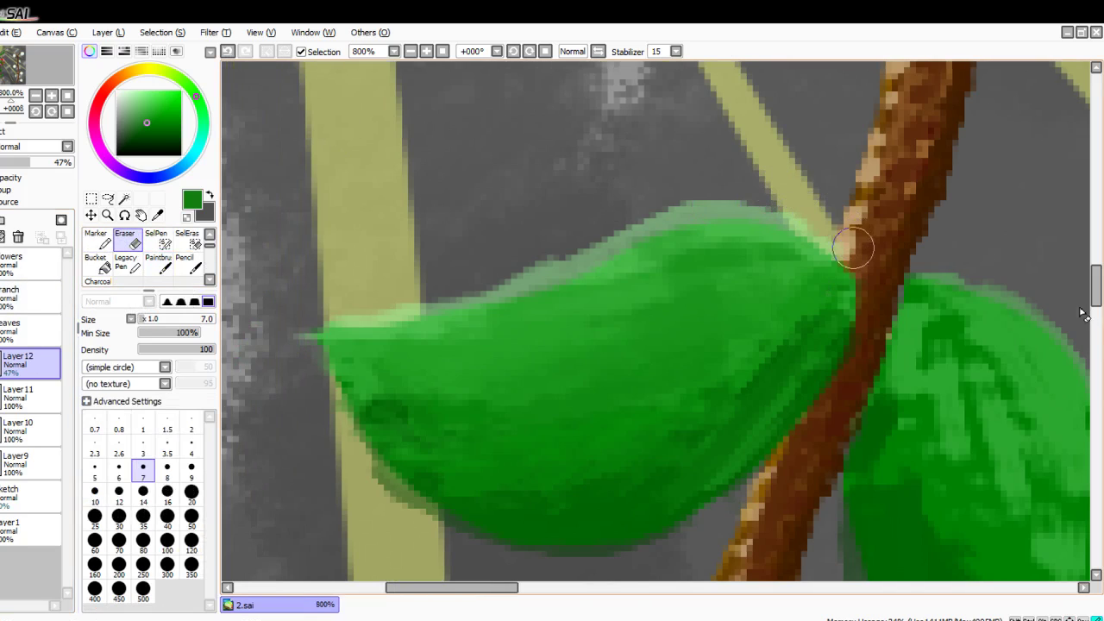
mouse_move(830, 223)
mouse_down()
mouse_move(736, 199)
mouse_move(776, 207)
mouse_move(609, 230)
mouse_move(678, 190)
mouse_move(500, 272)
mouse_move(608, 222)
mouse_move(413, 291)
mouse_move(609, 209)
mouse_move(556, 261)
mouse_move(330, 294)
mouse_move(475, 258)
mouse_move(427, 282)
mouse_move(252, 288)
mouse_move(443, 272)
mouse_move(313, 306)
mouse_up()
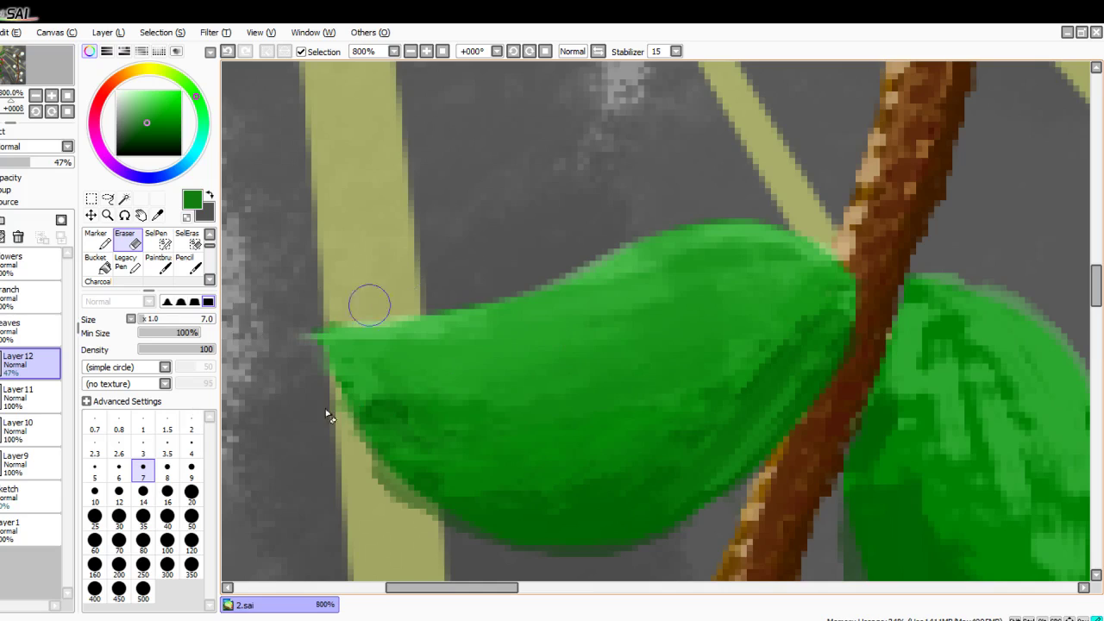
Step: Erase the remaining overspill above the leaf's tip and along its lower edge
scroll(300, 375, down, 1)
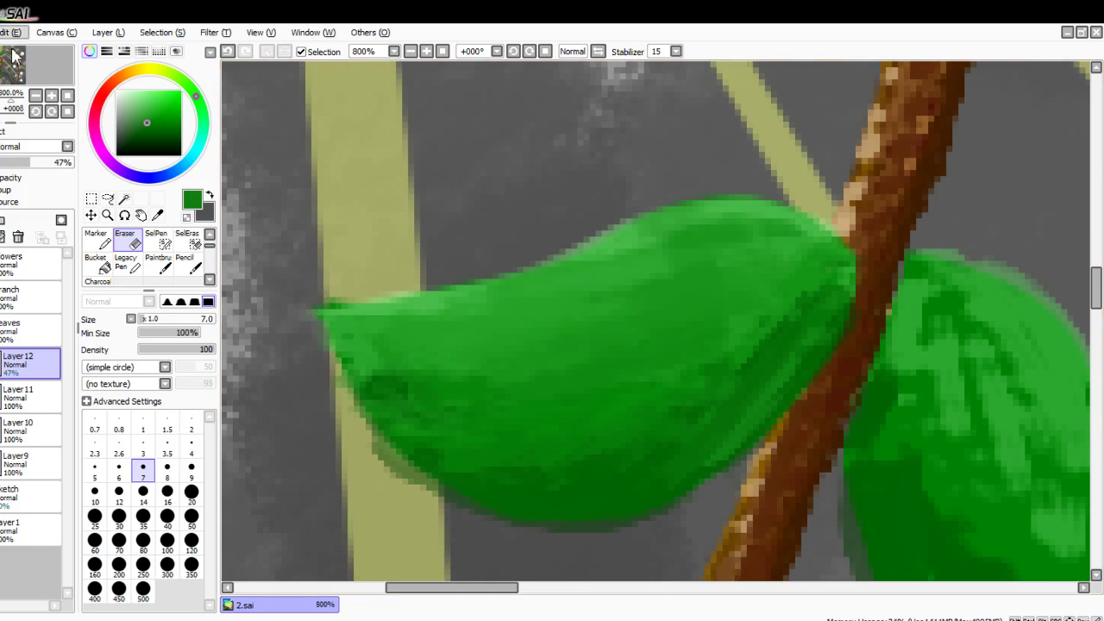
scroll(399, 268, up, 2)
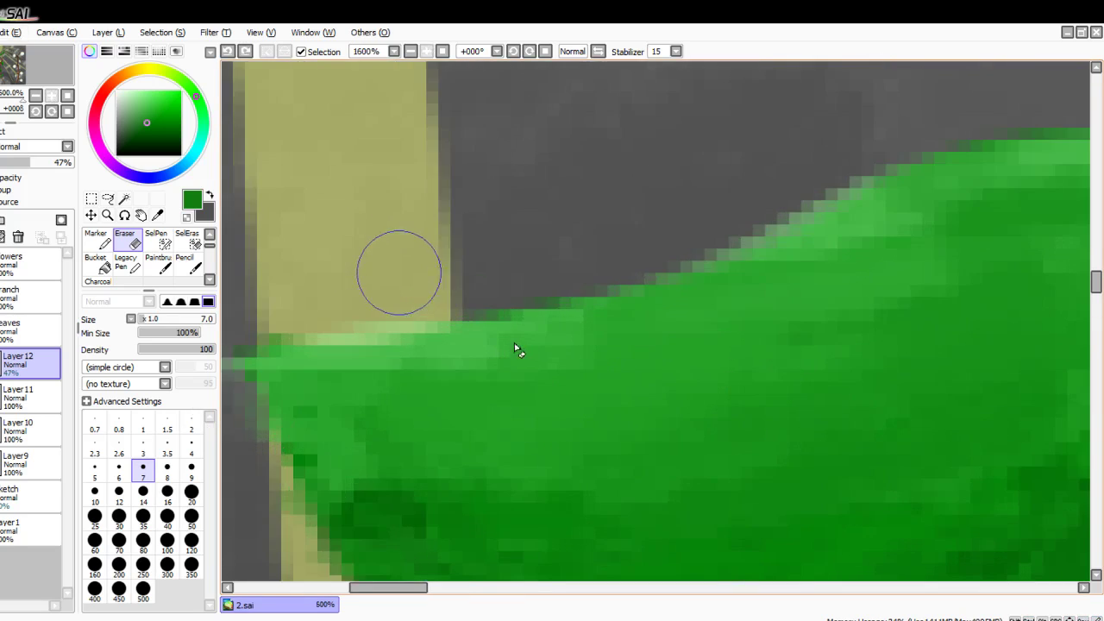
mouse_move(424, 288)
mouse_down()
mouse_move(355, 313)
mouse_move(296, 302)
mouse_up()
scroll(278, 327, down, 2)
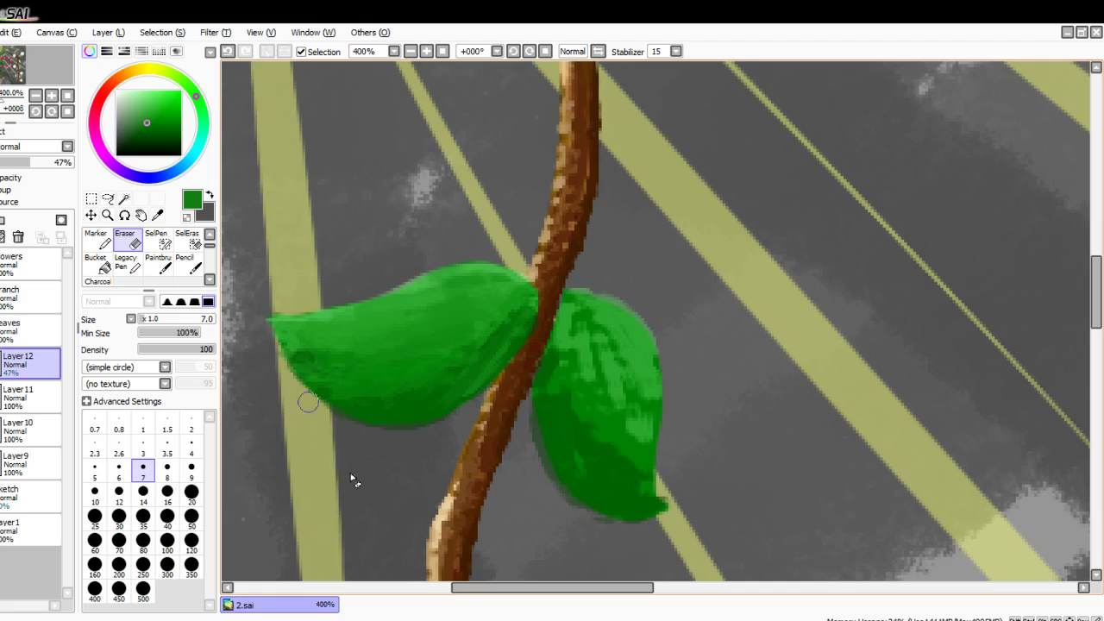
drag(258, 367, 399, 442)
scroll(250, 374, up, 3)
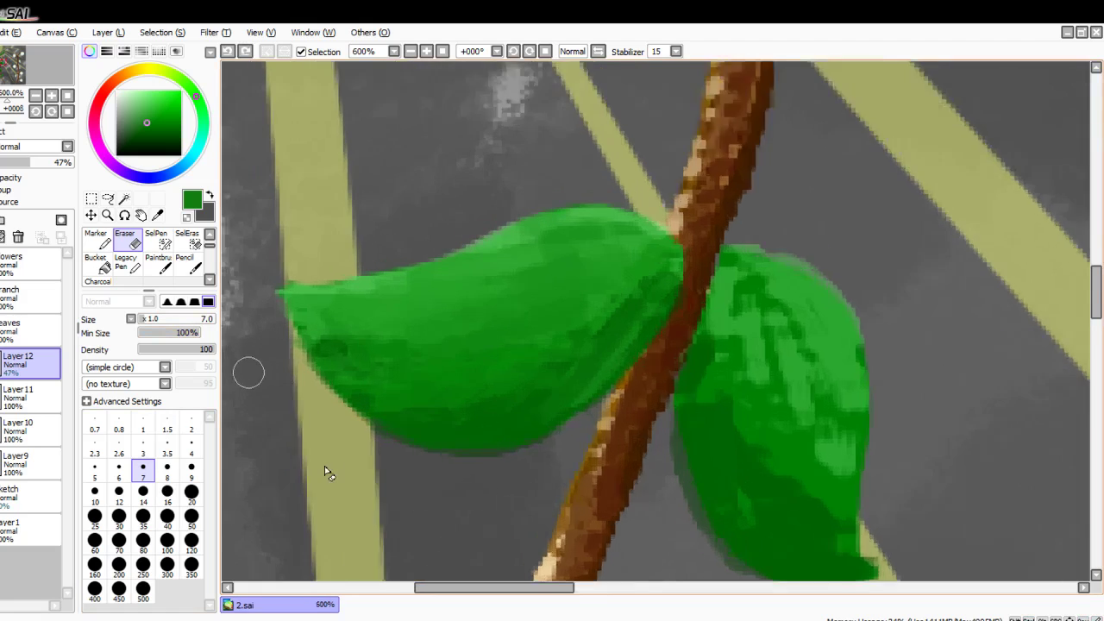
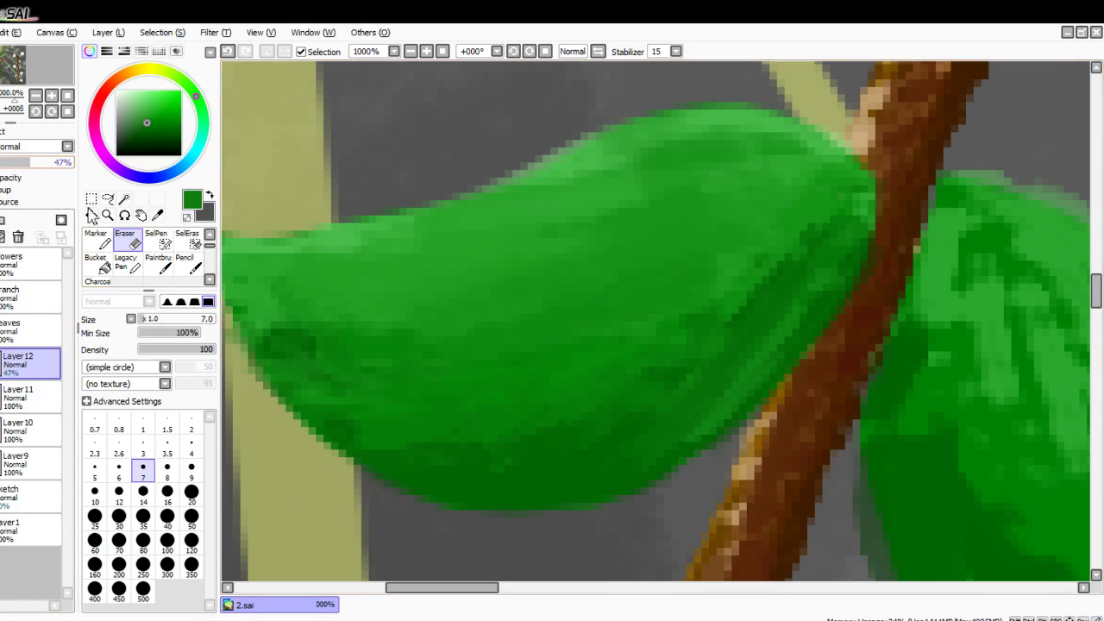
Step: Restore Layer12's opacity to 100% and paint mid green with the Paintbrush over the dark patch near the leaf's tip
drag(43, 162, 330, 217)
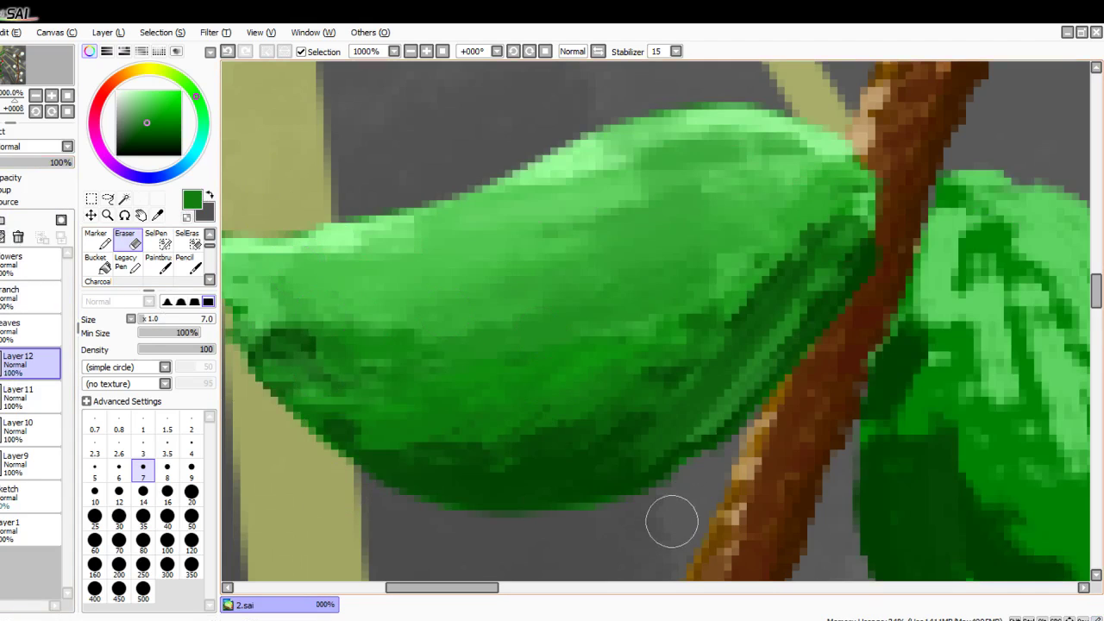
click(17, 397)
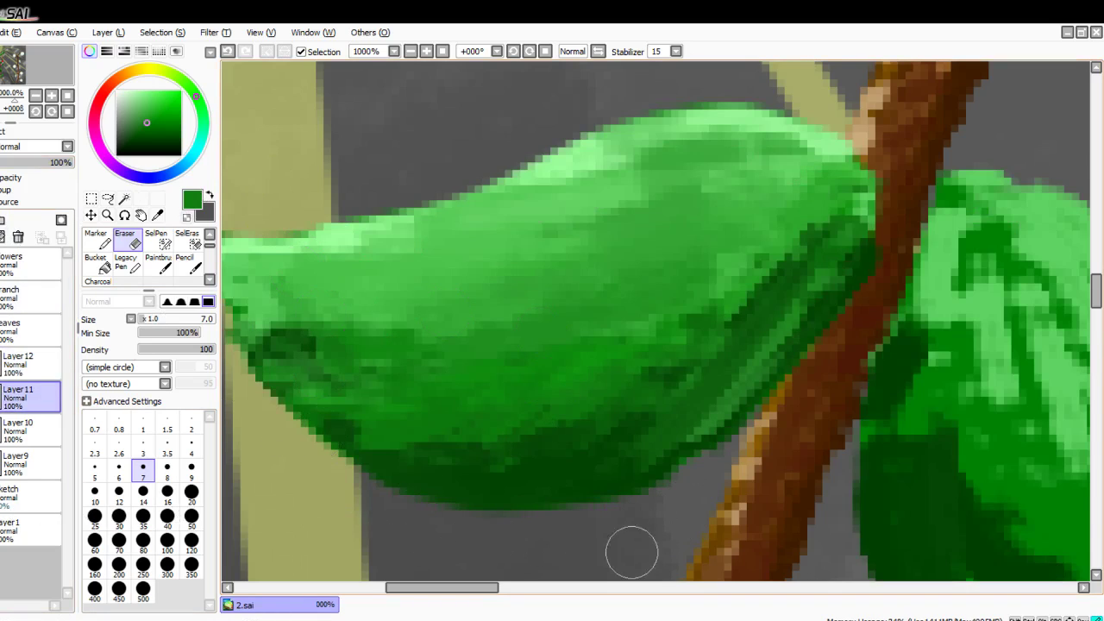
click(26, 364)
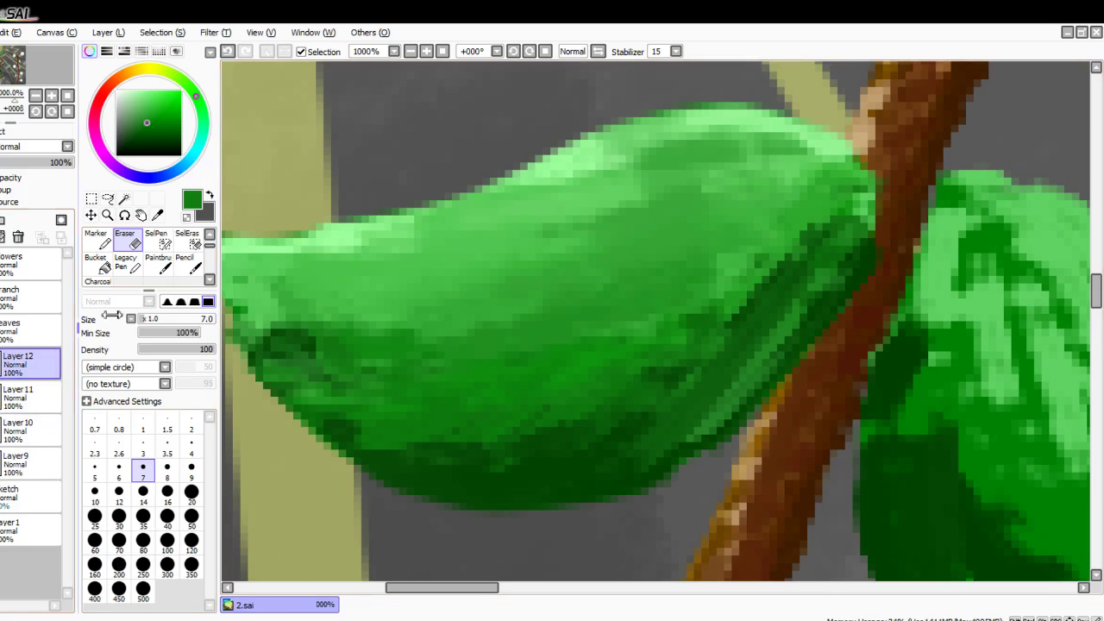
click(158, 263)
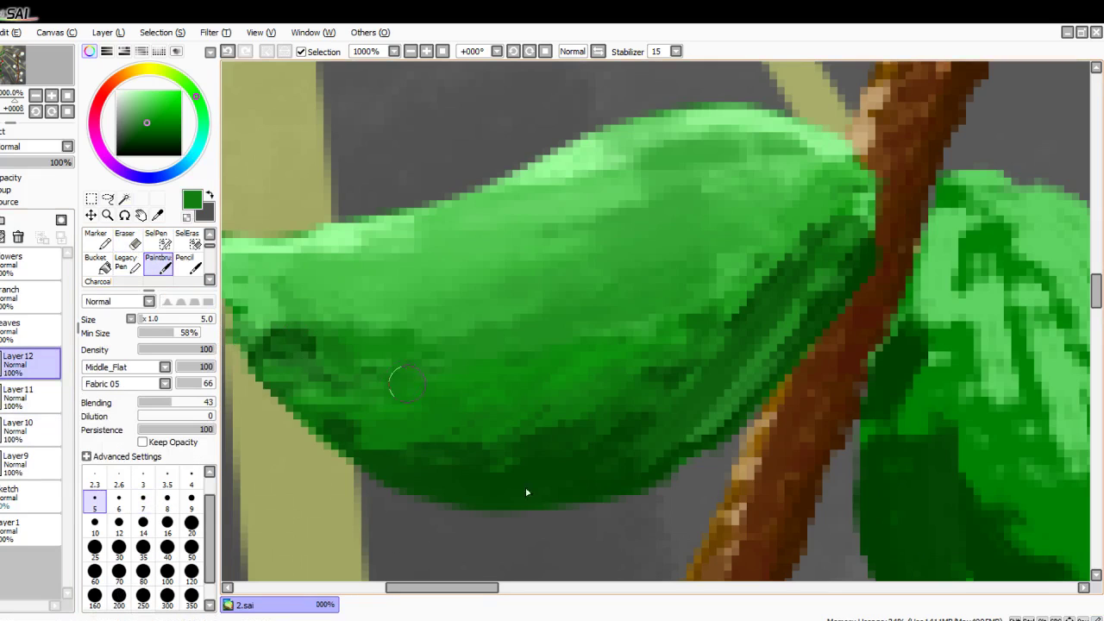
mouse_move(276, 339)
mouse_down()
mouse_move(467, 332)
mouse_move(640, 302)
mouse_move(423, 360)
mouse_up()
mouse_move(313, 341)
mouse_down()
mouse_move(568, 336)
mouse_move(689, 311)
mouse_move(467, 427)
mouse_move(513, 423)
mouse_up()
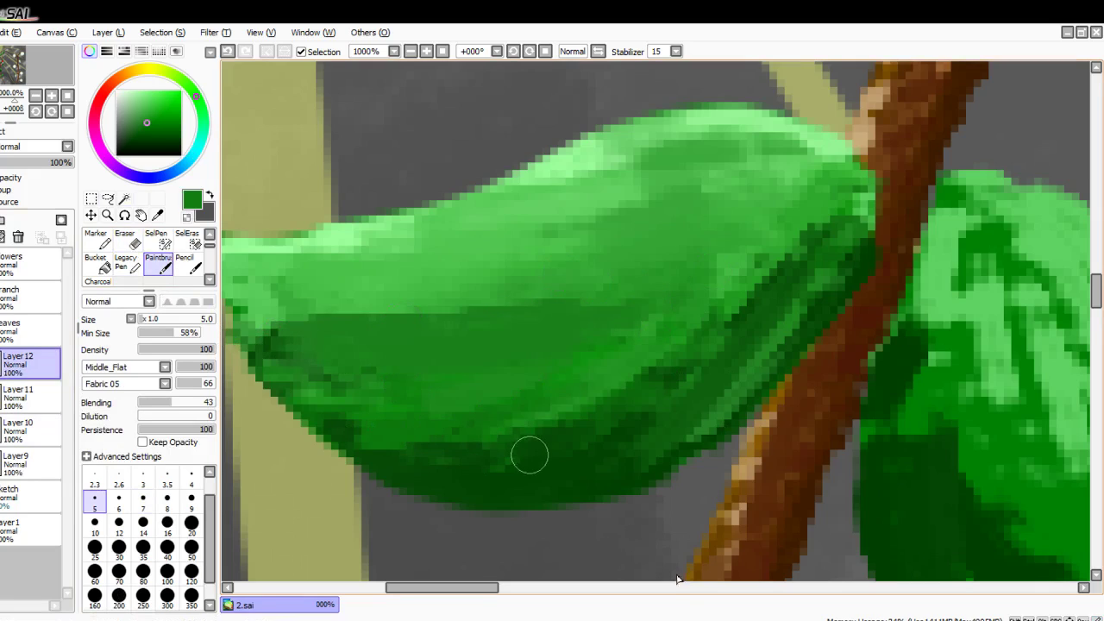
Step: Sample dark green and extend the shadow upward across the leaf's stem side and lower middle
right_click(529, 471)
mouse_move(588, 435)
mouse_down()
mouse_move(700, 333)
mouse_move(498, 419)
mouse_move(587, 439)
mouse_move(727, 365)
mouse_move(744, 370)
mouse_move(716, 396)
mouse_up()
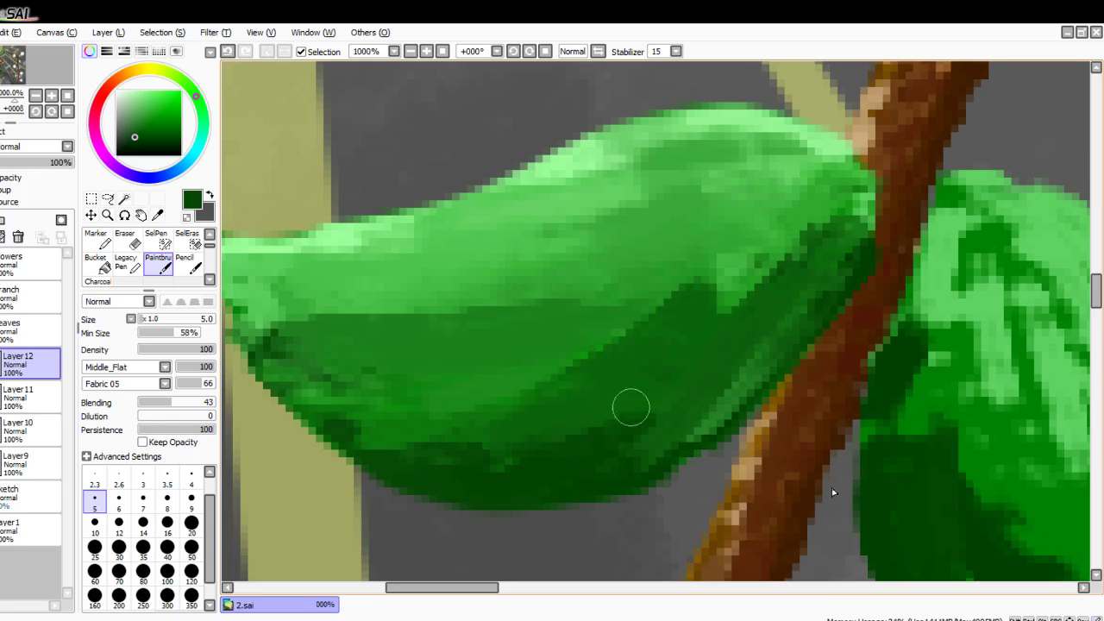
mouse_move(630, 408)
mouse_down()
mouse_move(743, 387)
mouse_move(697, 398)
mouse_move(727, 327)
mouse_move(633, 348)
mouse_move(454, 432)
mouse_move(583, 352)
mouse_move(431, 409)
mouse_up()
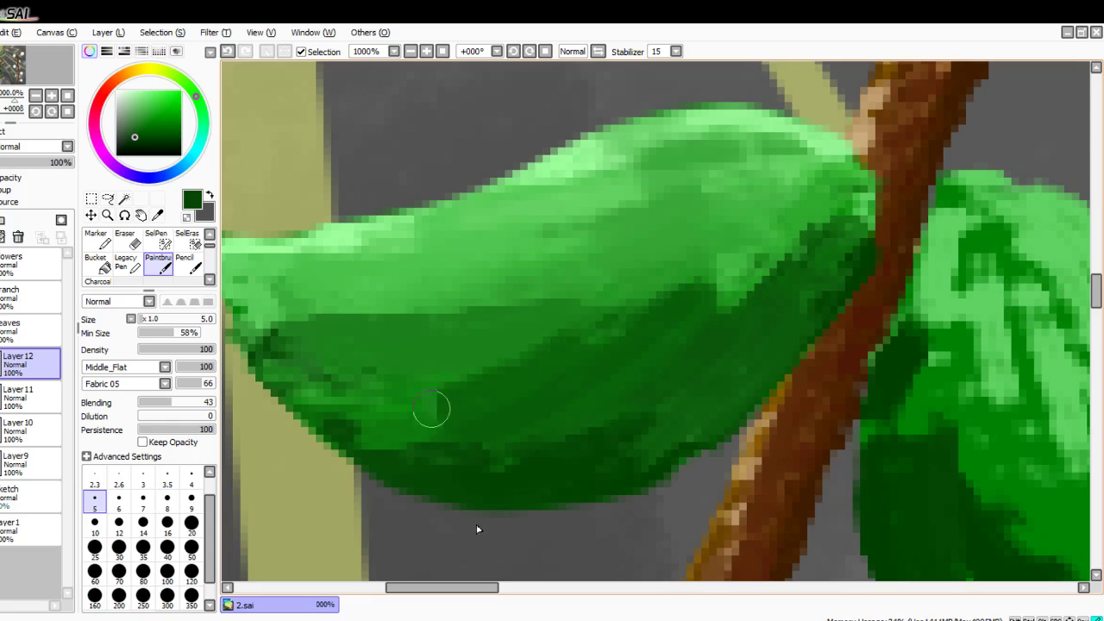
Step: Sample mid green and blend the midtone between the light upper half and the shadow, from the stem side to the tip
right_click(658, 287)
mouse_move(660, 294)
mouse_down()
mouse_move(750, 266)
mouse_move(509, 366)
mouse_up()
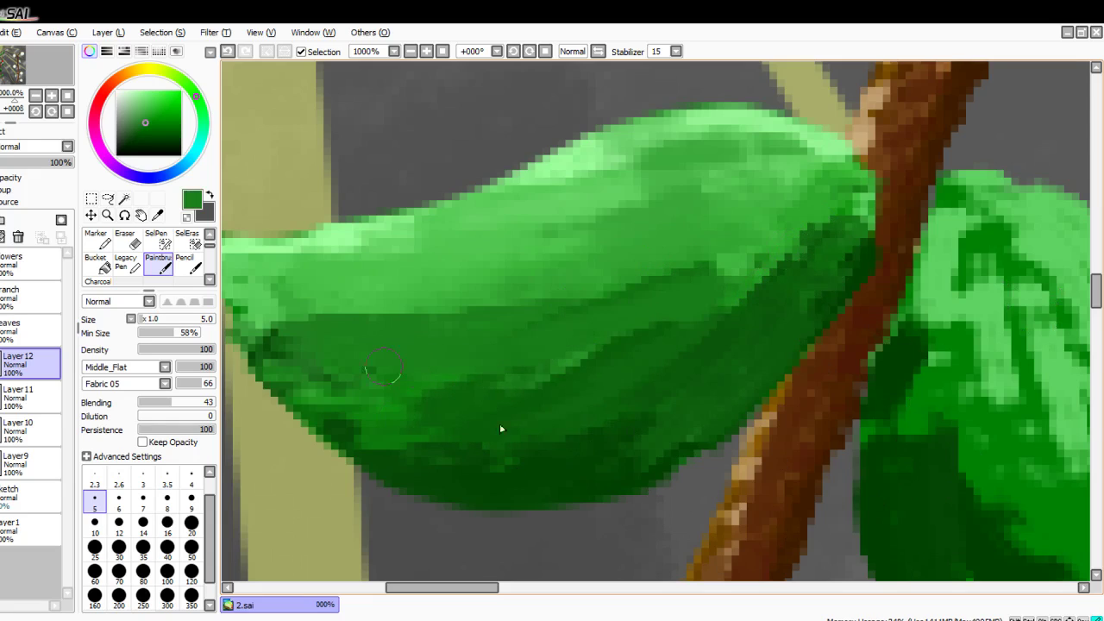
drag(557, 294, 798, 216)
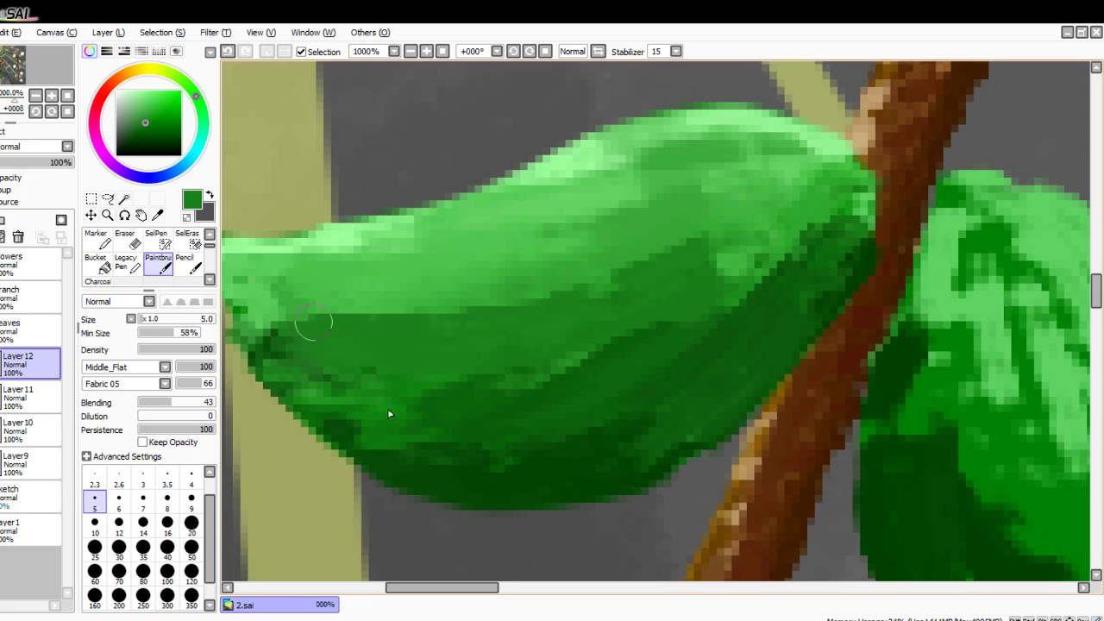
drag(502, 337, 326, 340)
mouse_move(357, 395)
mouse_down()
mouse_move(461, 422)
mouse_move(549, 420)
mouse_up()
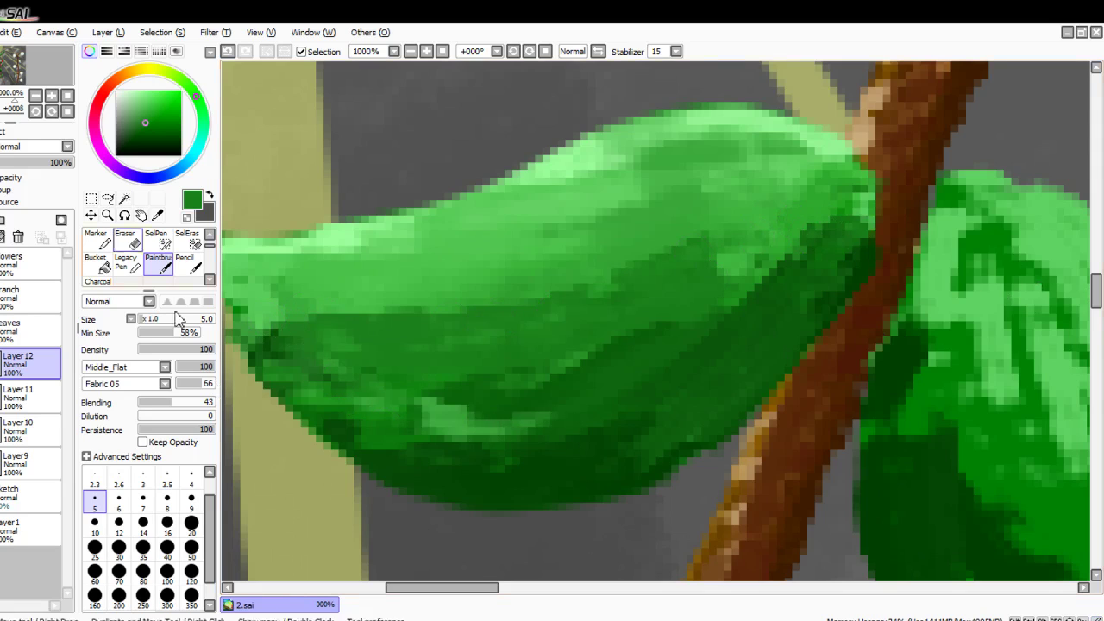
Step: Choose a saturated dark green and paint it over the leaf's lower shadow beside the stem
click(177, 146)
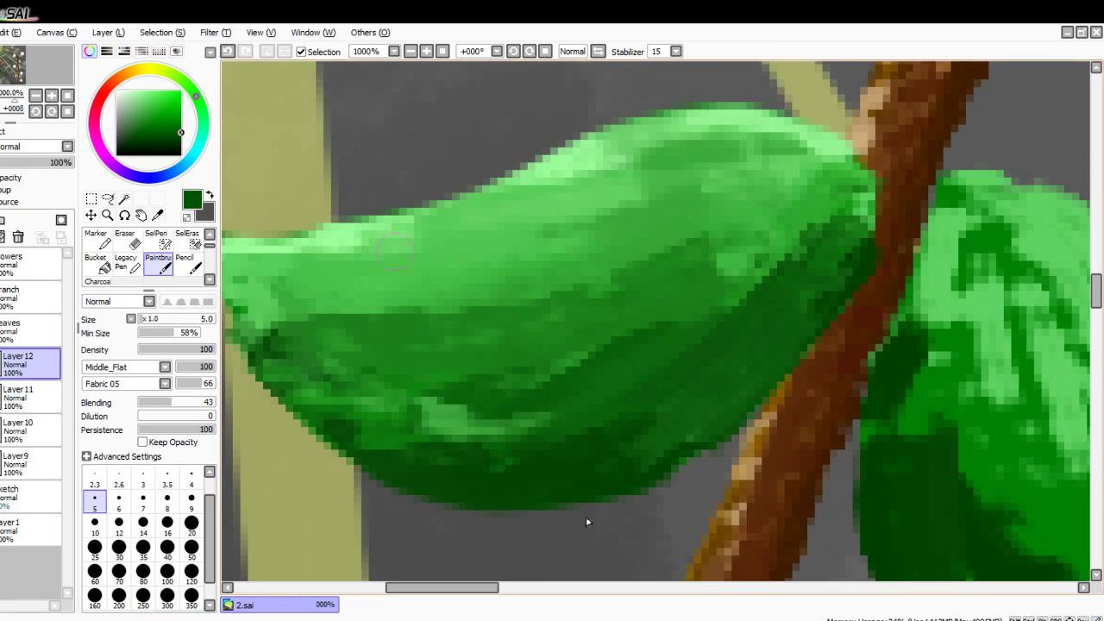
scroll(619, 437, up, 2)
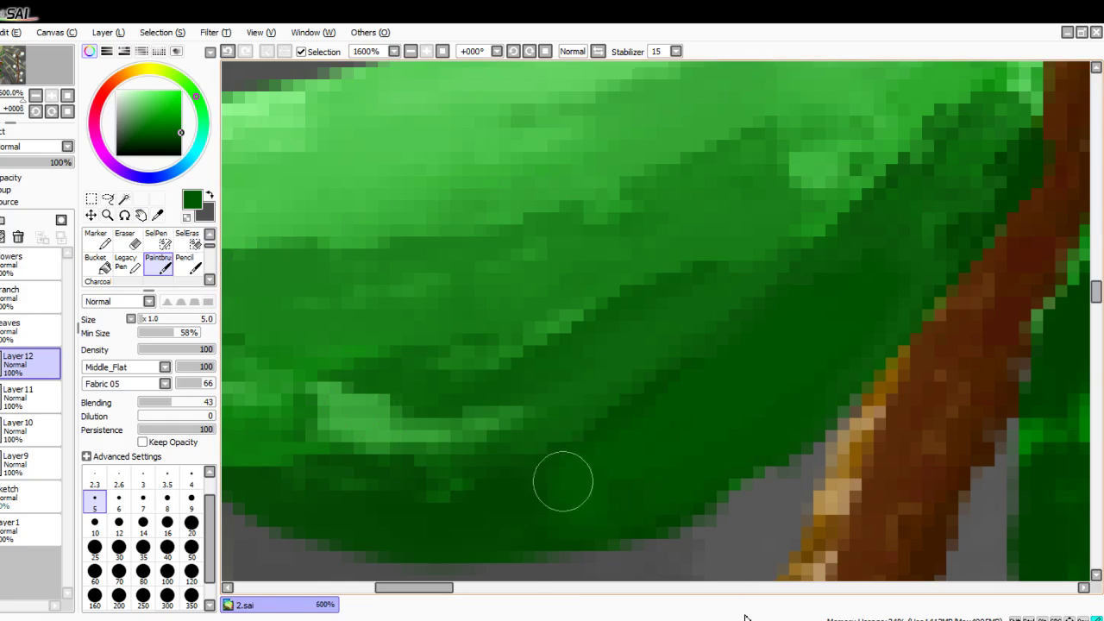
scroll(96, 259, up, 1)
Step: Choose a still darker green and brush a deeper shadow band along the lower half with the Paintbrush at size 5
click(98, 241)
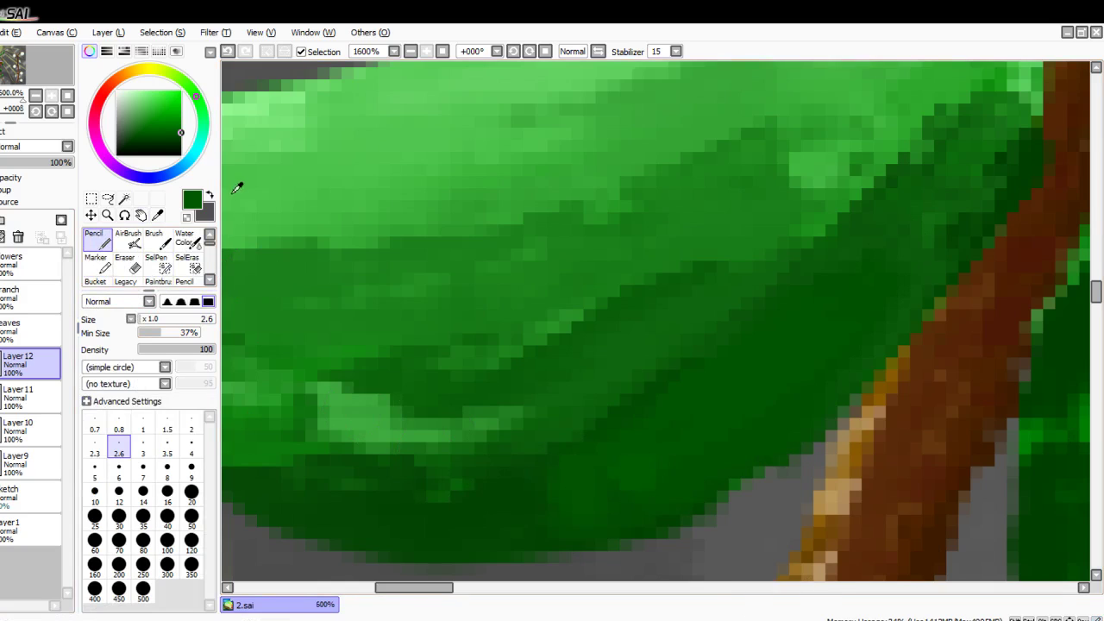
scroll(363, 298, down, 1)
scroll(628, 413, up, 1)
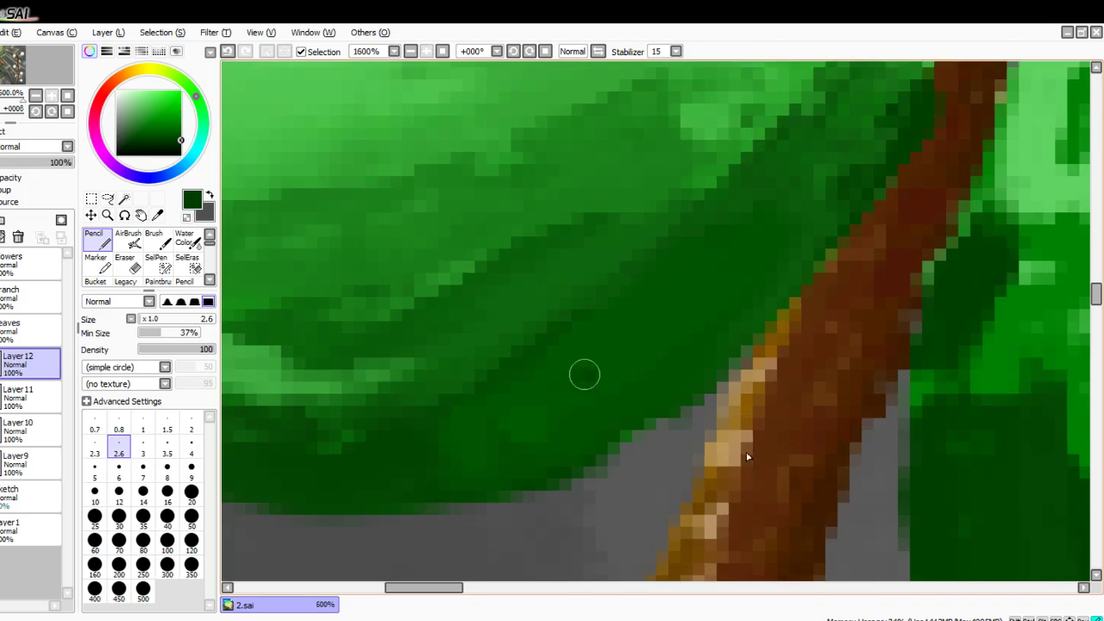
mouse_move(584, 375)
mouse_down()
mouse_move(563, 396)
mouse_move(567, 363)
mouse_up()
scroll(147, 259, down, 1)
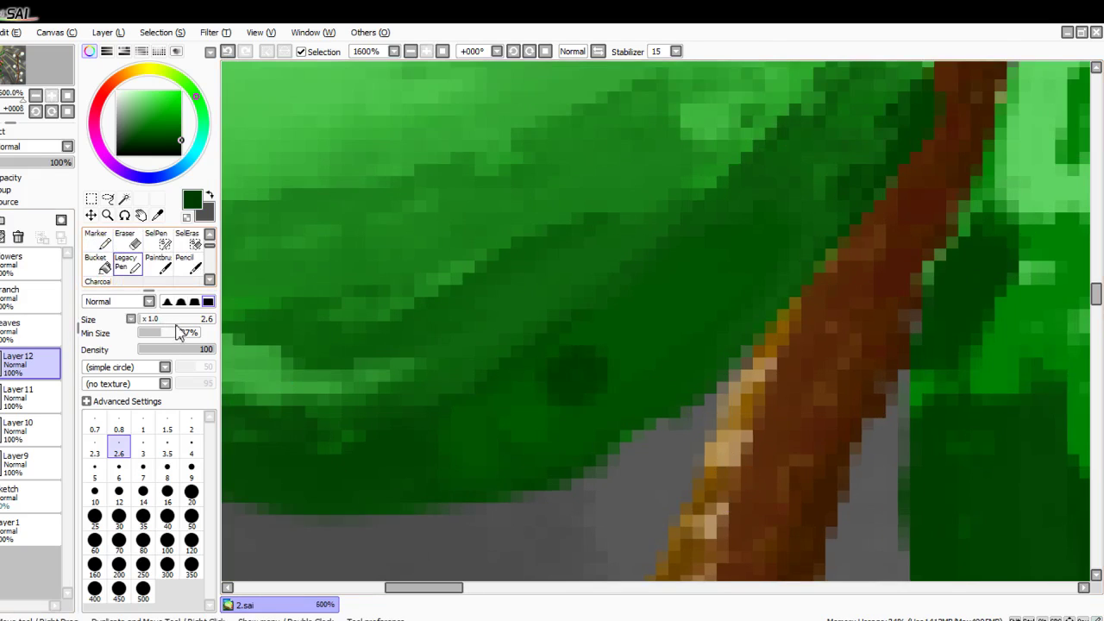
click(158, 263)
drag(582, 375, 705, 271)
drag(522, 400, 459, 415)
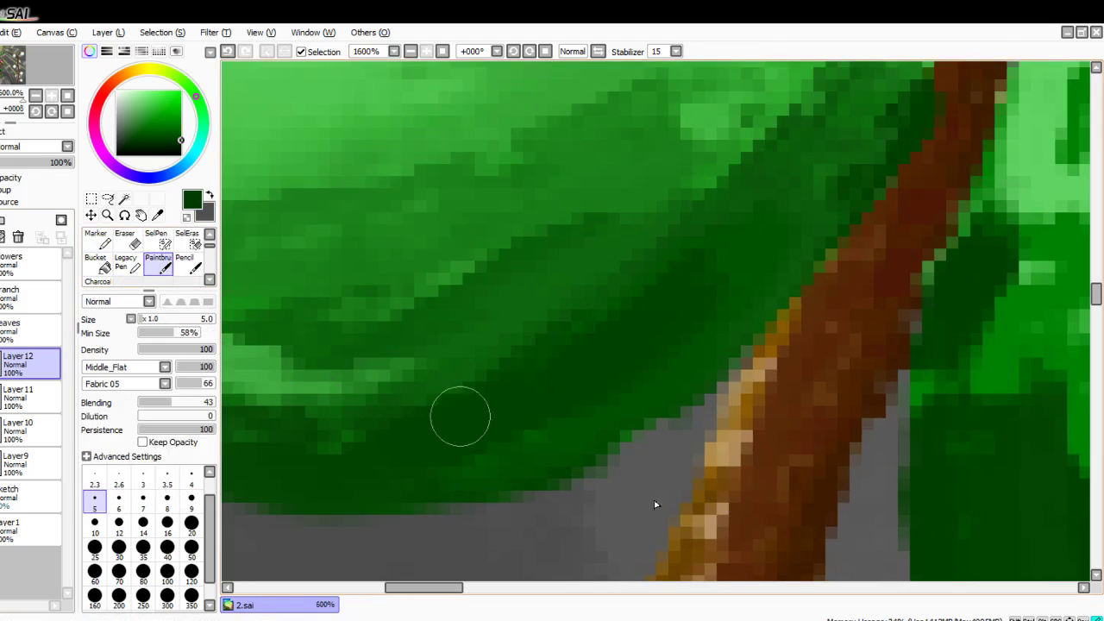
Step: Brush the darkest green along the leaf's lower half, from the stem side to the tip's lower edge
drag(703, 263, 729, 238)
drag(568, 344, 395, 397)
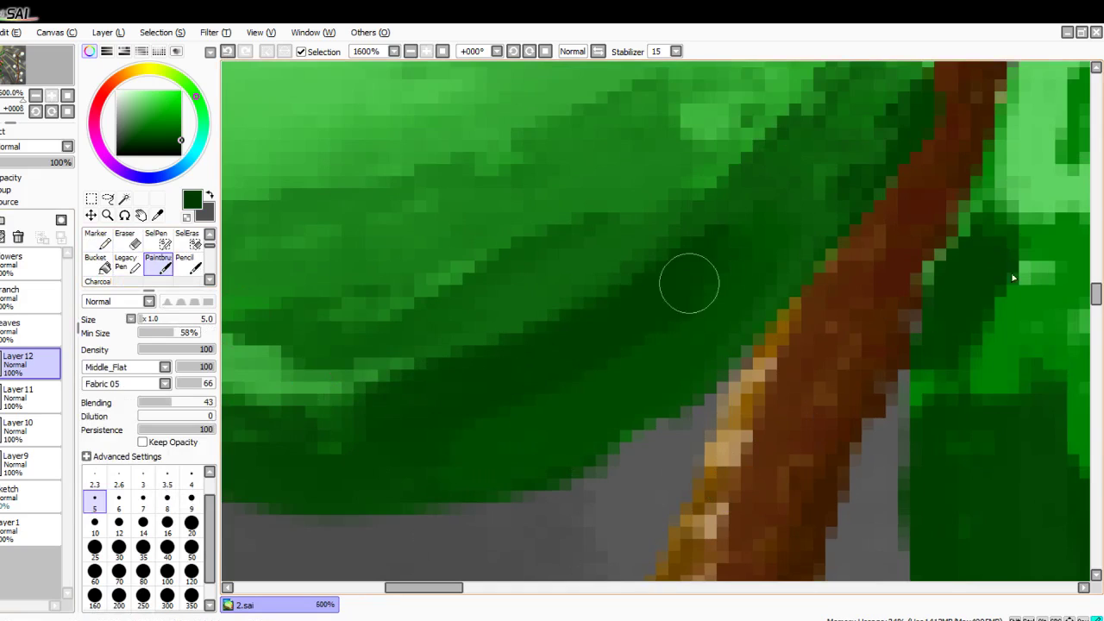
drag(690, 283, 808, 195)
drag(581, 322, 283, 422)
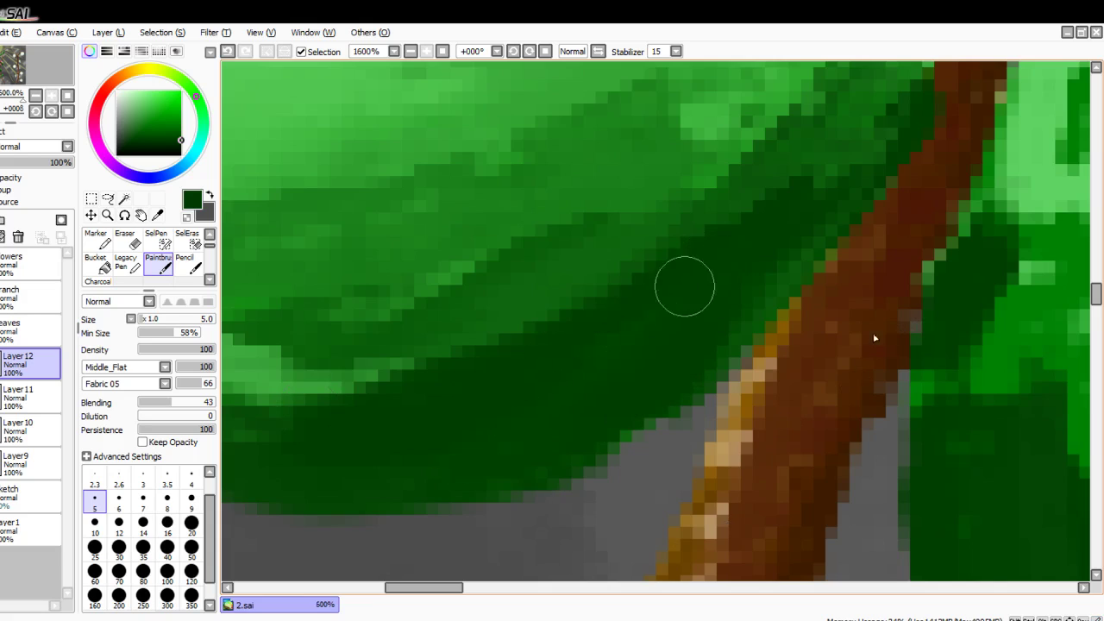
mouse_move(521, 402)
mouse_down()
mouse_move(690, 400)
mouse_move(259, 414)
mouse_up()
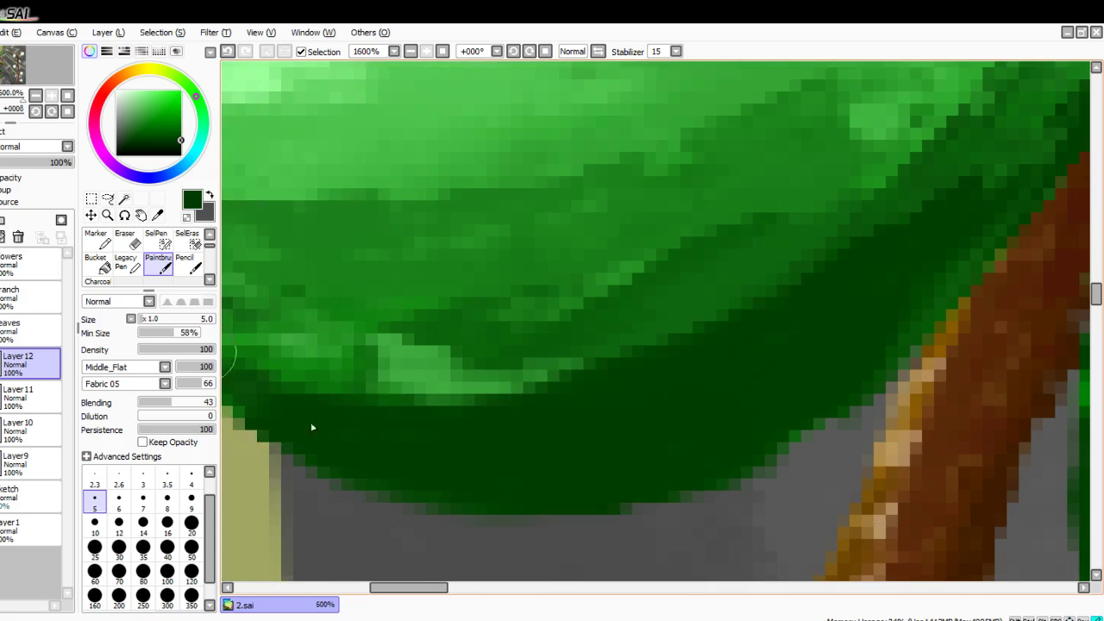
drag(360, 417, 384, 421)
drag(456, 440, 576, 438)
Step: Extend the dark green shadow upward across the leaf's middle, from the tip side toward the stem
mouse_move(475, 405)
mouse_down()
mouse_move(284, 301)
mouse_move(809, 349)
mouse_move(771, 327)
mouse_move(565, 395)
mouse_move(712, 308)
mouse_move(721, 226)
mouse_move(639, 182)
mouse_up()
mouse_move(778, 200)
mouse_down()
mouse_move(715, 333)
mouse_move(595, 389)
mouse_move(922, 279)
mouse_move(774, 402)
mouse_move(611, 443)
mouse_move(892, 247)
mouse_move(552, 415)
mouse_move(961, 232)
mouse_move(439, 380)
mouse_move(779, 296)
mouse_move(709, 250)
mouse_move(492, 351)
mouse_move(547, 374)
mouse_move(855, 225)
mouse_move(765, 221)
mouse_up()
mouse_move(529, 328)
mouse_down()
mouse_move(566, 340)
mouse_move(929, 148)
mouse_move(641, 254)
mouse_move(297, 308)
mouse_move(328, 313)
mouse_move(353, 269)
mouse_move(375, 316)
mouse_move(436, 325)
mouse_move(409, 360)
mouse_move(503, 282)
mouse_move(550, 218)
mouse_move(811, 192)
mouse_move(633, 389)
mouse_move(483, 397)
mouse_move(953, 348)
mouse_up()
drag(700, 446, 576, 447)
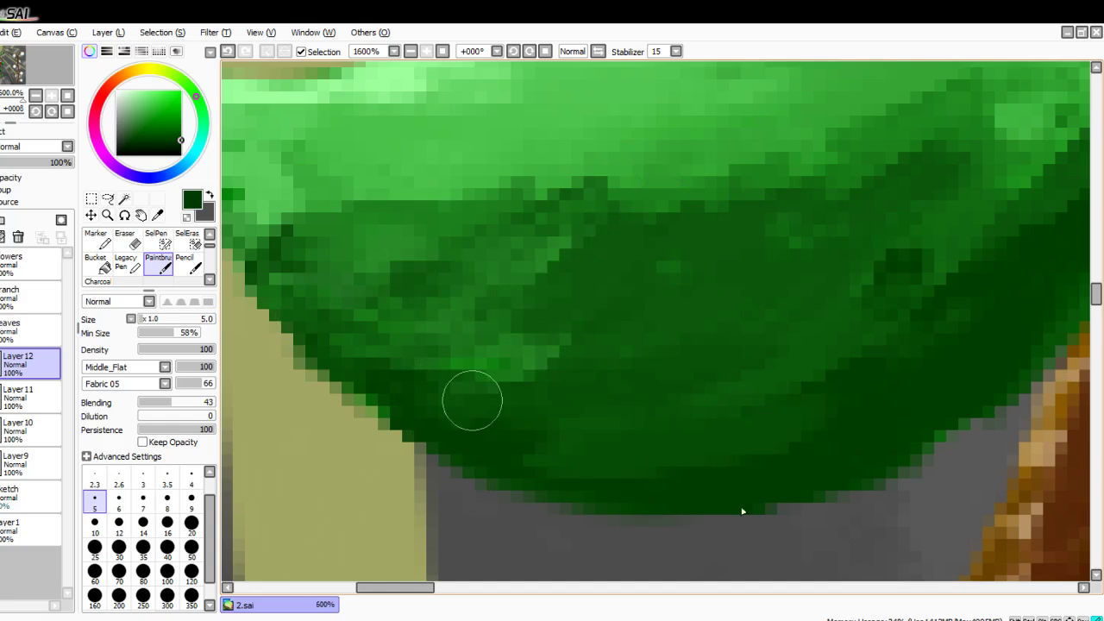
drag(792, 350, 964, 219)
drag(932, 257, 983, 173)
Step: Deepen the dark green shadow on the leaf's stem side, along the edge beside the branch
key(Right)
key(Right)
key(Right)
key(Right)
key(Right)
key(Right)
key(Up)
key(Up)
key(Up)
key(Up)
key(Up)
key(Up)
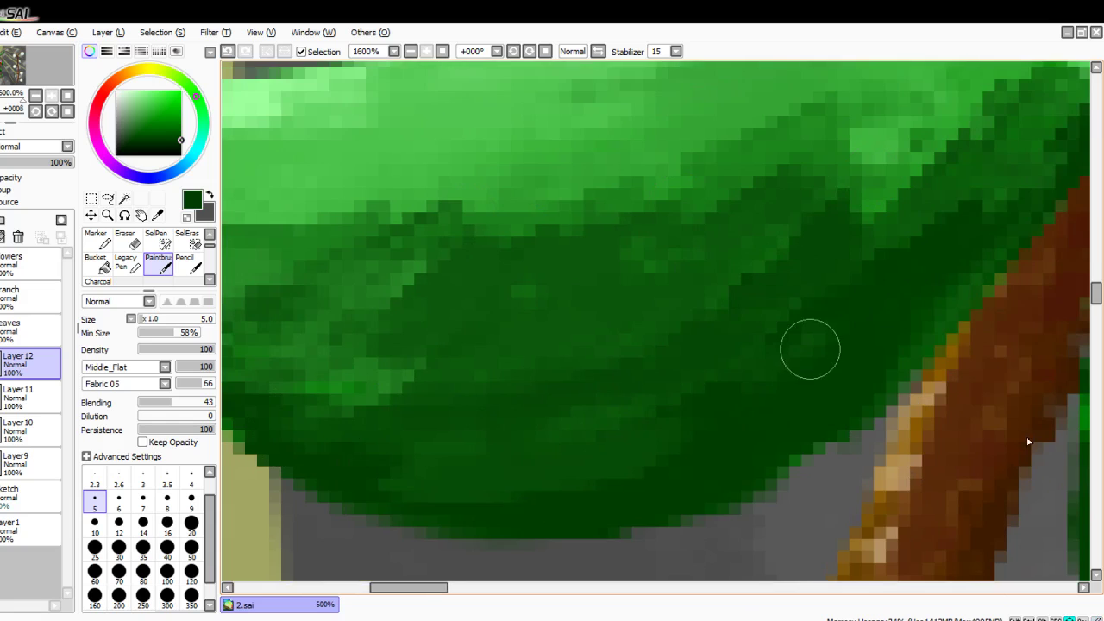
mouse_move(817, 420)
mouse_down()
mouse_move(991, 230)
mouse_move(932, 256)
mouse_move(966, 212)
mouse_up()
mouse_move(838, 467)
mouse_down()
mouse_move(938, 390)
mouse_move(992, 311)
mouse_up()
Step: Sample mid green from the leaf and brush it along the shadow's upper boundary toward the tip
scroll(776, 405, down, 7)
scroll(783, 380, up, 4)
right_click(804, 328)
mouse_move(804, 328)
mouse_down()
mouse_move(715, 414)
mouse_move(638, 366)
mouse_move(449, 382)
mouse_move(464, 426)
mouse_up()
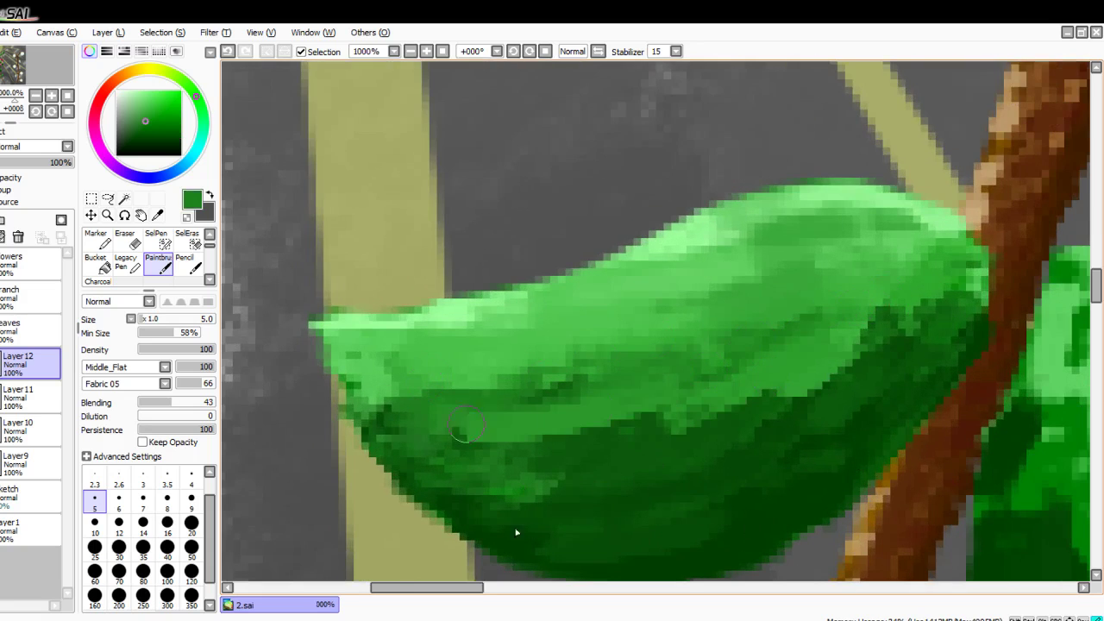
drag(703, 432, 509, 485)
Step: Soften the boundary between the leaf's light and shadow with the Blur tool at size 8
scroll(164, 259, down, 3)
click(188, 258)
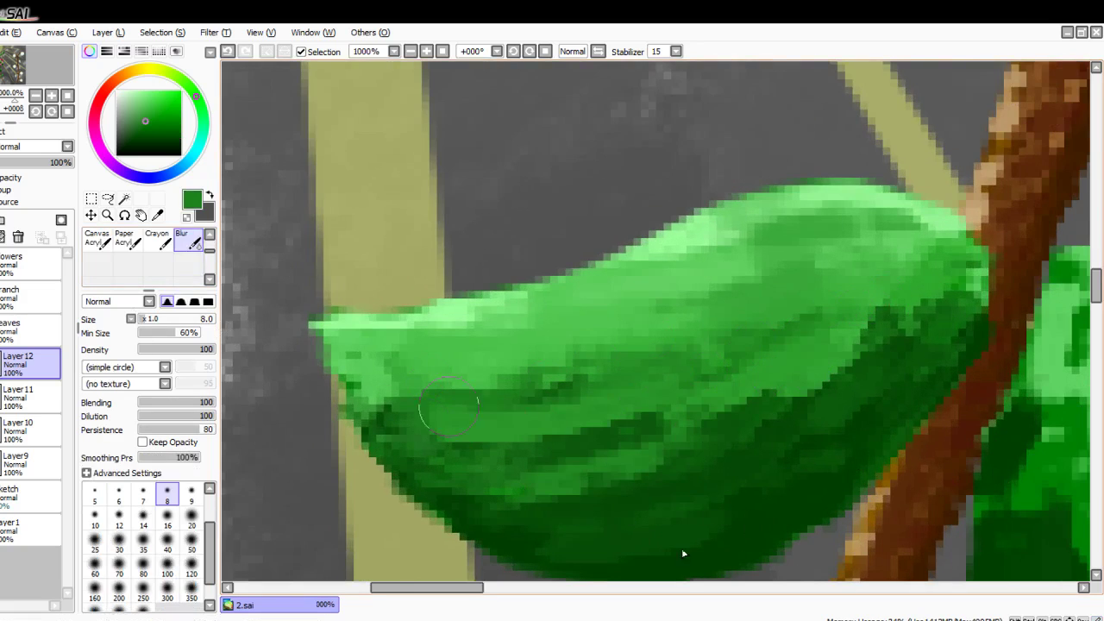
mouse_move(527, 396)
mouse_down()
mouse_move(882, 323)
mouse_move(732, 388)
mouse_up()
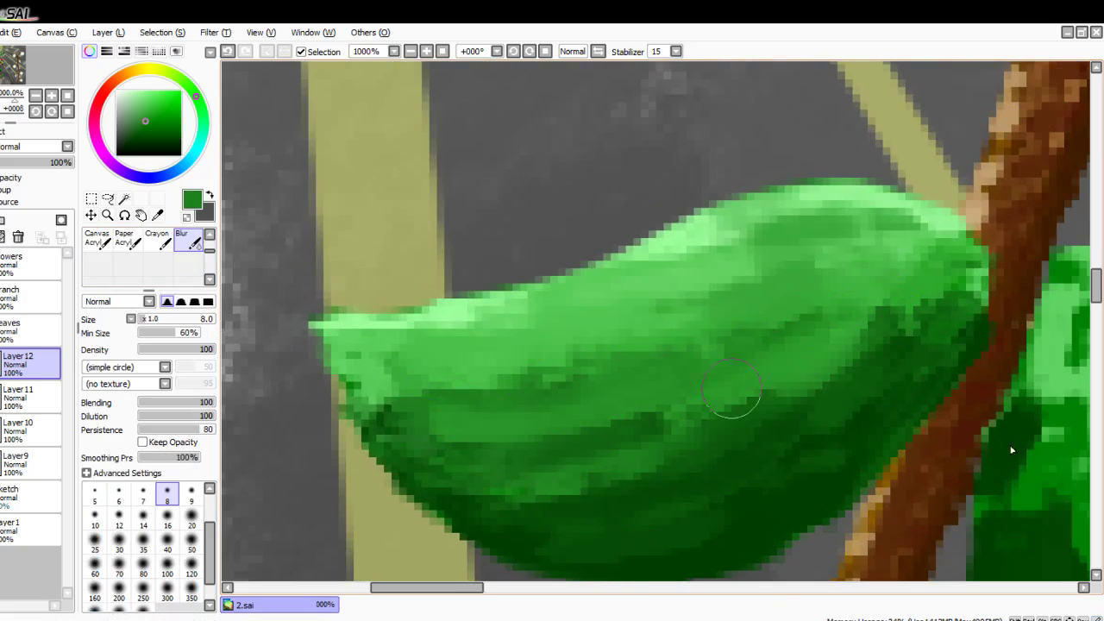
drag(414, 441, 798, 380)
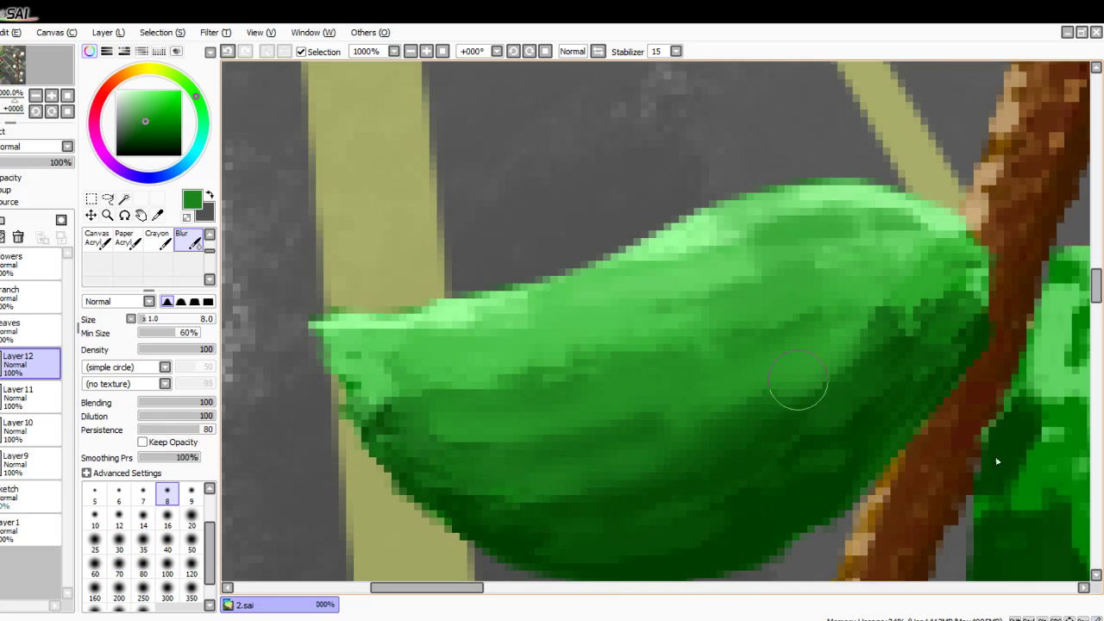
key(Home)
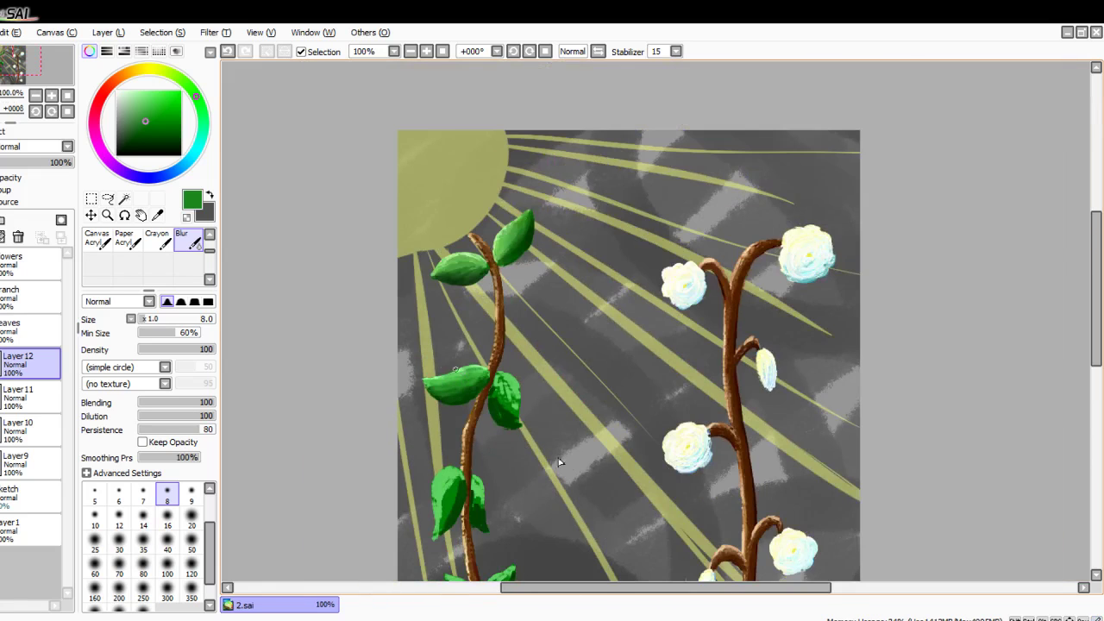
Step: Return to the Paintbrush at size 5 and brush bright, saturated green streaks through the leaf's middle
scroll(424, 389, up, 6)
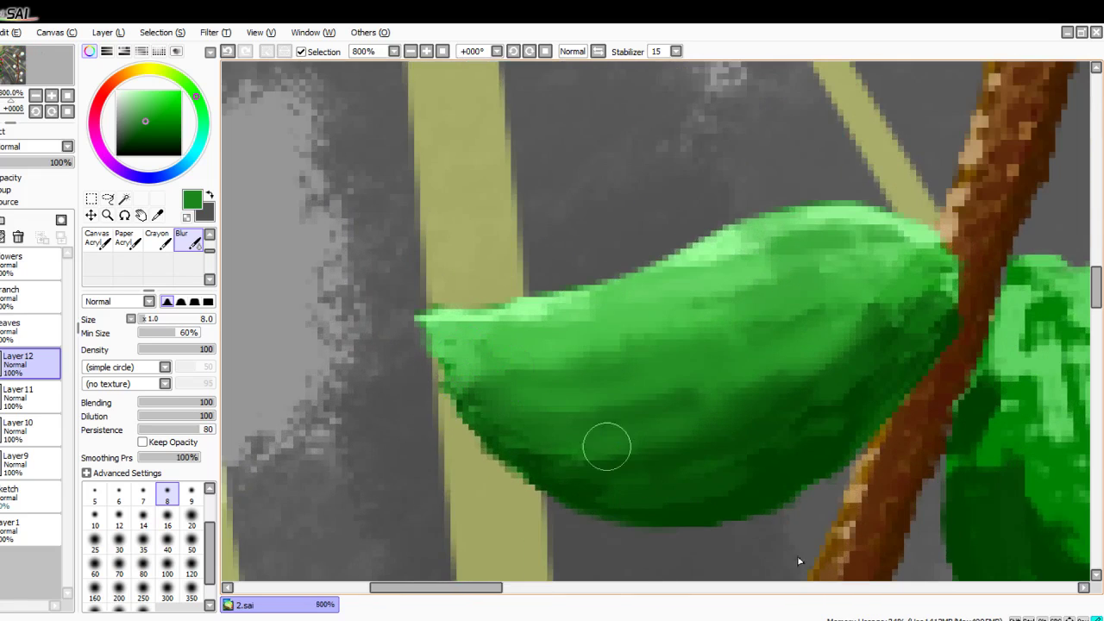
scroll(129, 263, up, 4)
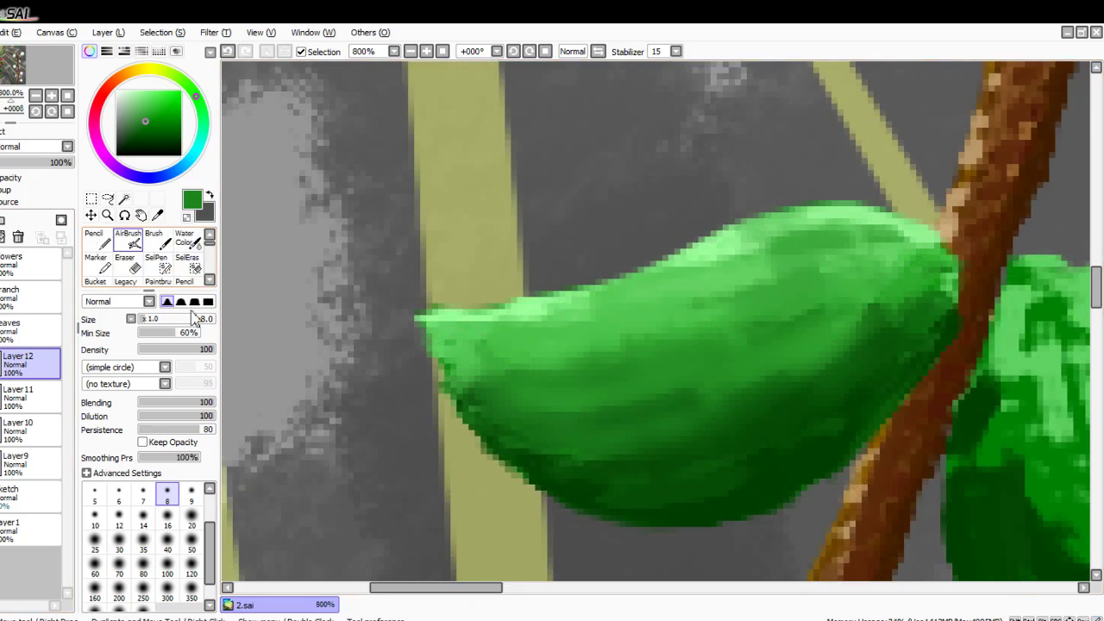
scroll(130, 262, down, 1)
scroll(788, 512, up, 2)
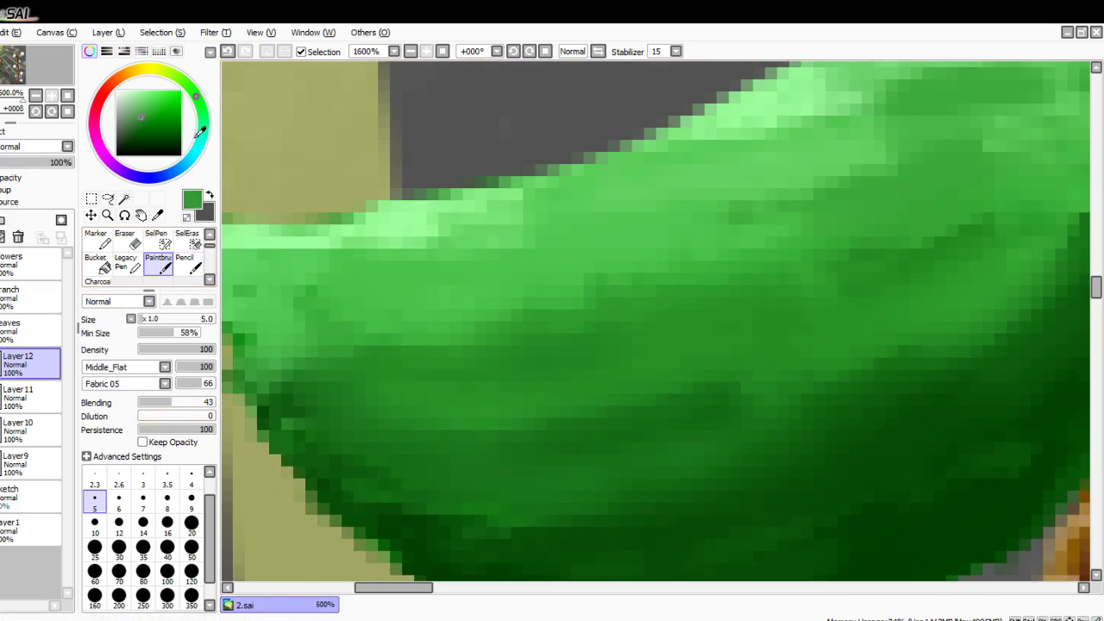
click(159, 102)
scroll(777, 406, down, 2)
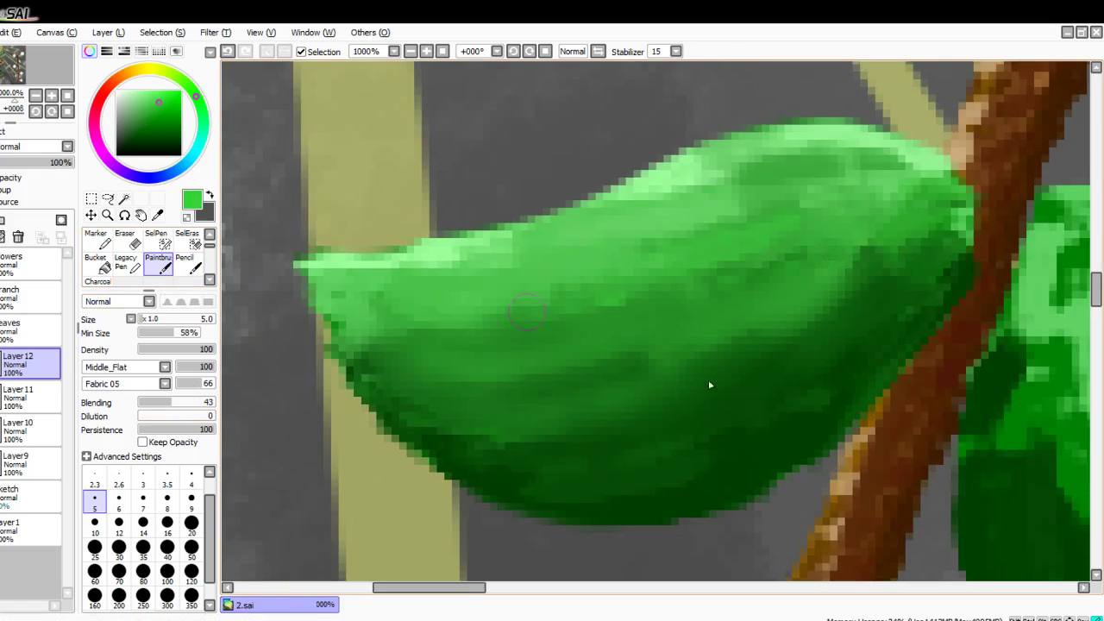
drag(426, 336, 804, 230)
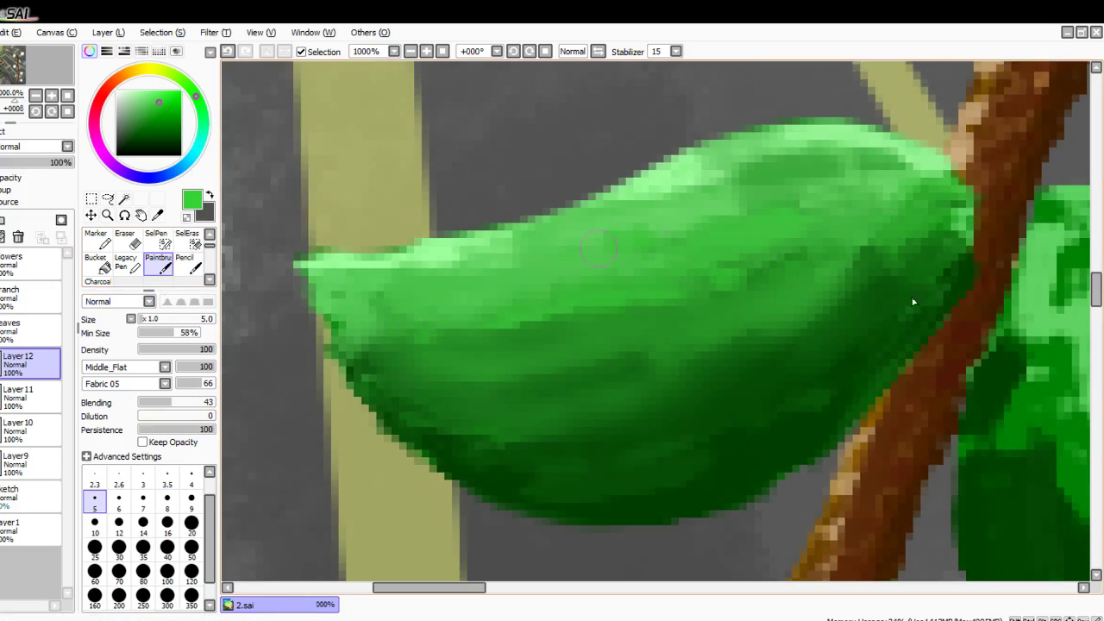
drag(411, 340, 608, 343)
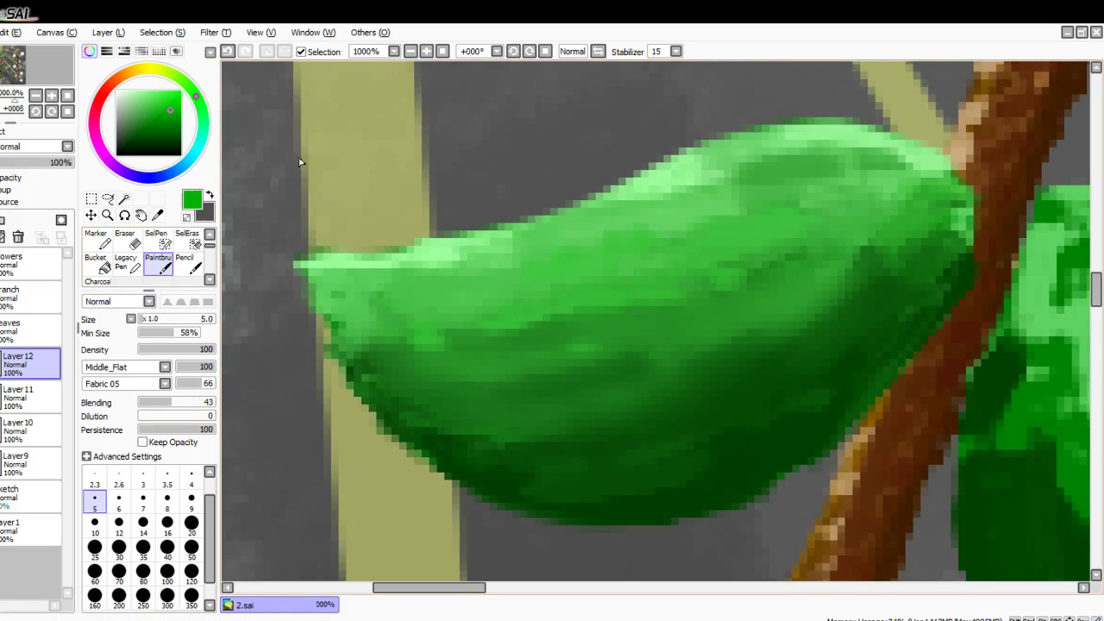
drag(759, 302, 570, 358)
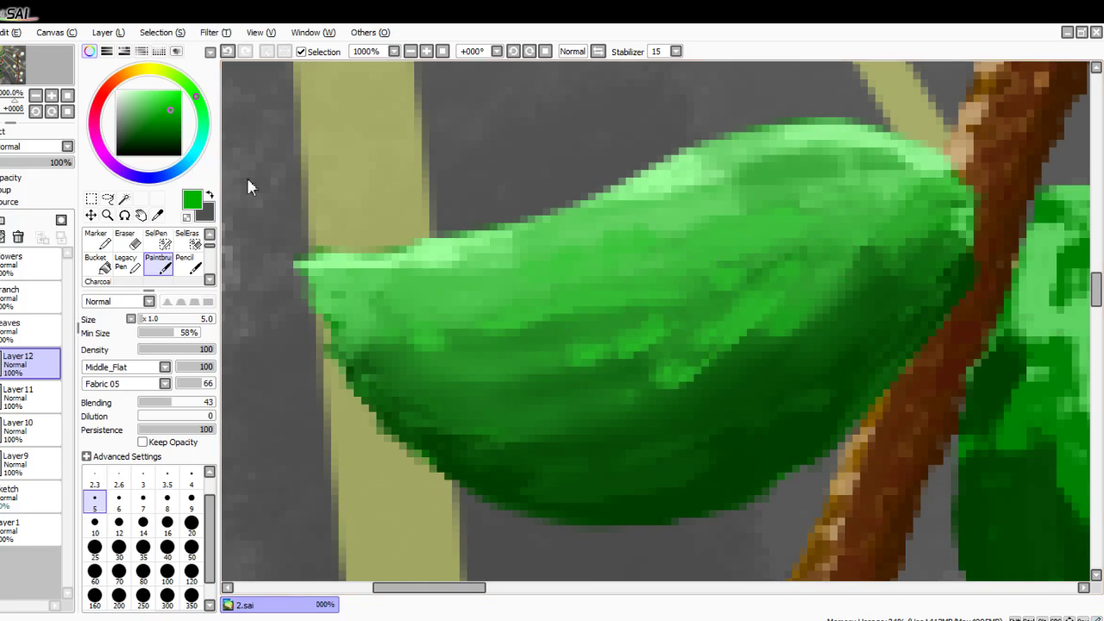
drag(662, 378, 806, 302)
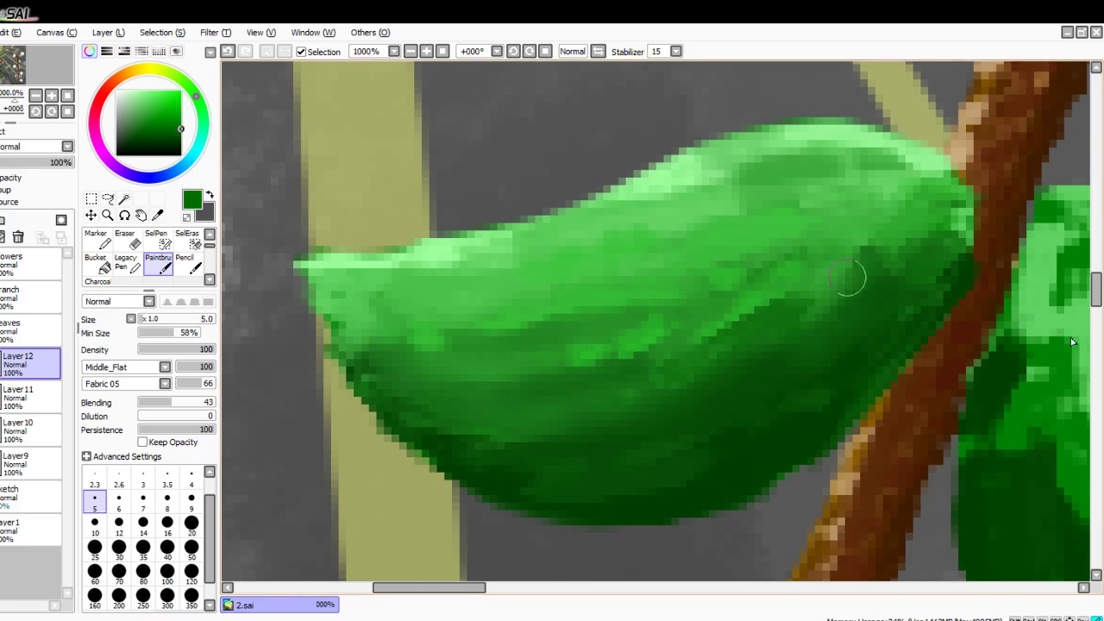
Step: Choose a saturated dark green and paint it over the bright streaks in the leaf's middle and toward the stem
drag(578, 357, 743, 299)
drag(519, 359, 656, 320)
drag(768, 343, 818, 328)
drag(820, 343, 718, 411)
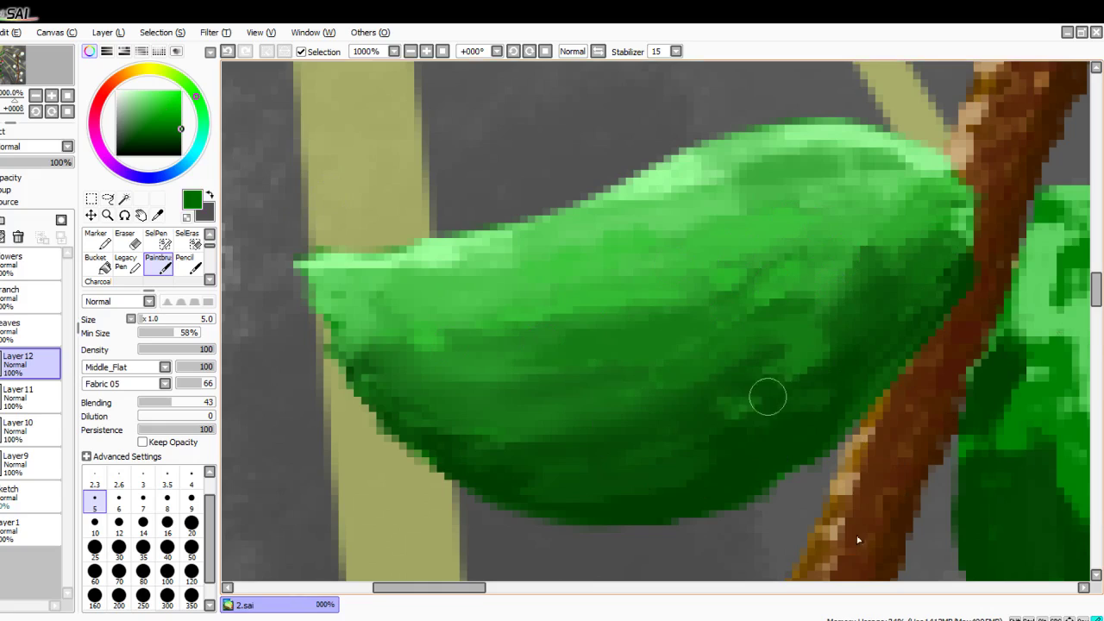
mouse_move(833, 298)
mouse_down()
mouse_move(688, 369)
mouse_move(834, 289)
mouse_up()
mouse_move(723, 380)
mouse_down()
mouse_move(835, 295)
mouse_move(666, 394)
mouse_up()
drag(760, 299, 607, 380)
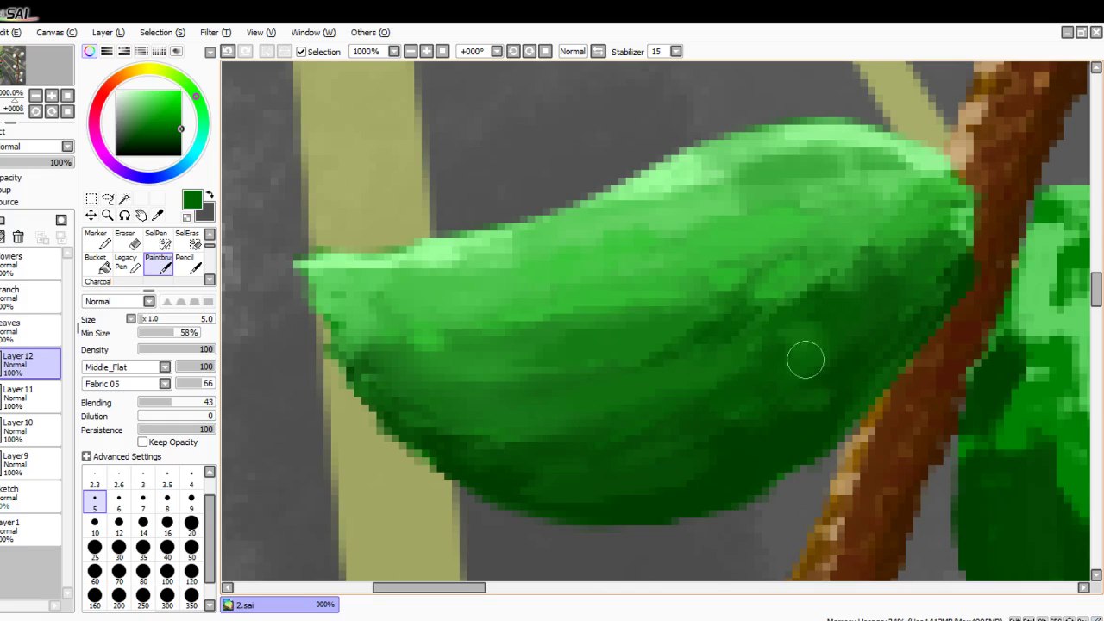
drag(806, 360, 773, 380)
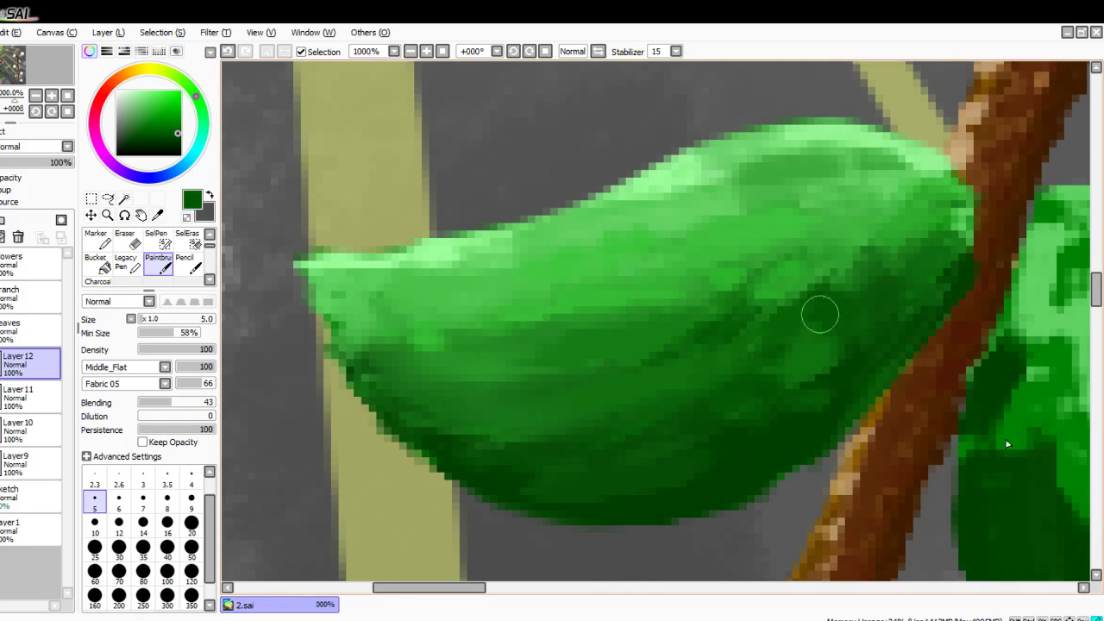
Step: Pick a slightly darker green and brush long curved streaks through the leaf's lower half and middle
drag(819, 314, 557, 439)
drag(907, 325, 691, 453)
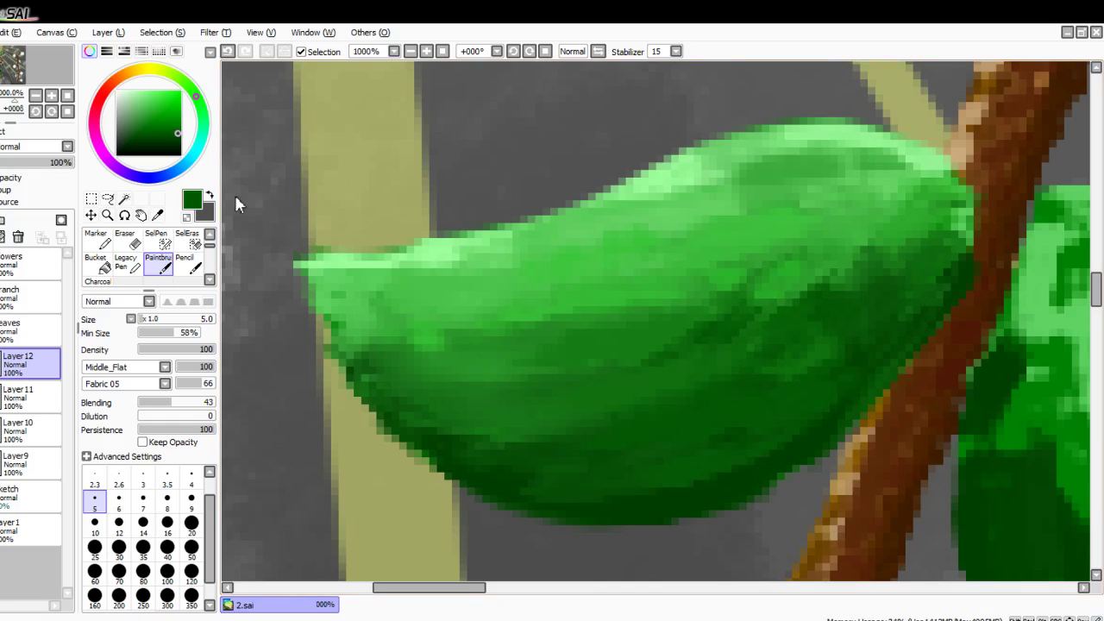
mouse_move(581, 450)
mouse_down()
mouse_move(712, 348)
mouse_move(566, 477)
mouse_move(688, 386)
mouse_move(500, 450)
mouse_move(683, 355)
mouse_move(600, 362)
mouse_move(505, 417)
mouse_move(798, 313)
mouse_move(546, 433)
mouse_move(828, 299)
mouse_move(610, 441)
mouse_move(867, 296)
mouse_move(720, 436)
mouse_move(915, 267)
mouse_move(607, 430)
mouse_move(891, 242)
mouse_move(531, 436)
mouse_move(869, 261)
mouse_move(449, 418)
mouse_move(804, 295)
mouse_move(637, 429)
mouse_move(801, 304)
mouse_move(427, 357)
mouse_move(868, 293)
mouse_move(874, 248)
mouse_move(522, 333)
mouse_move(811, 253)
mouse_move(512, 324)
mouse_up()
Step: Choose a bright saturated green and paint it across the leaf's upper middle up to the stem end
click(163, 103)
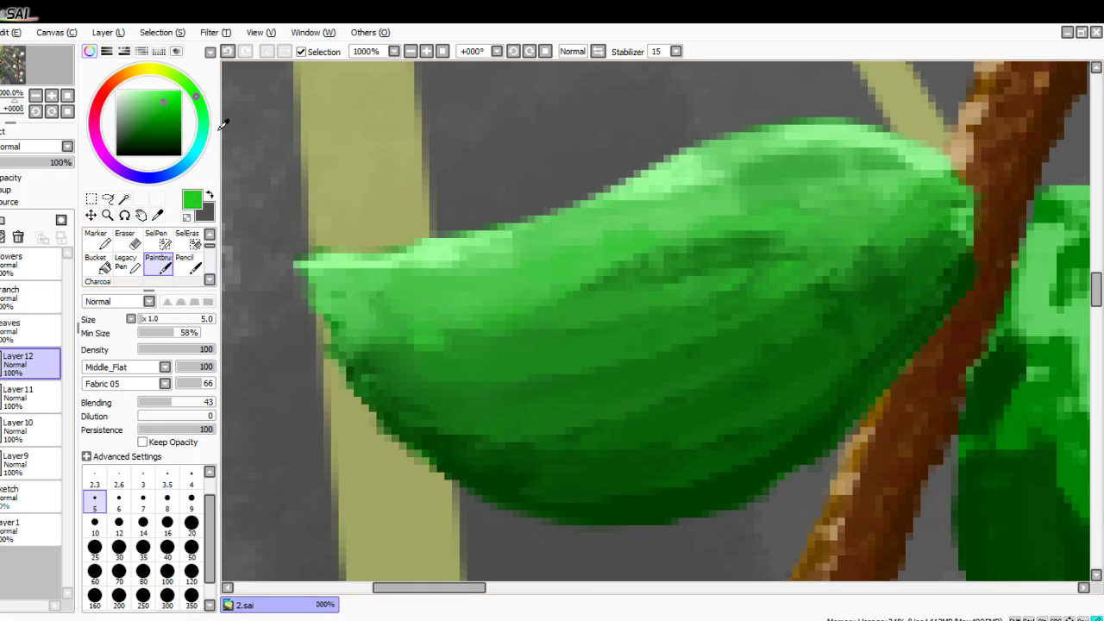
drag(791, 234, 560, 293)
drag(664, 276, 837, 242)
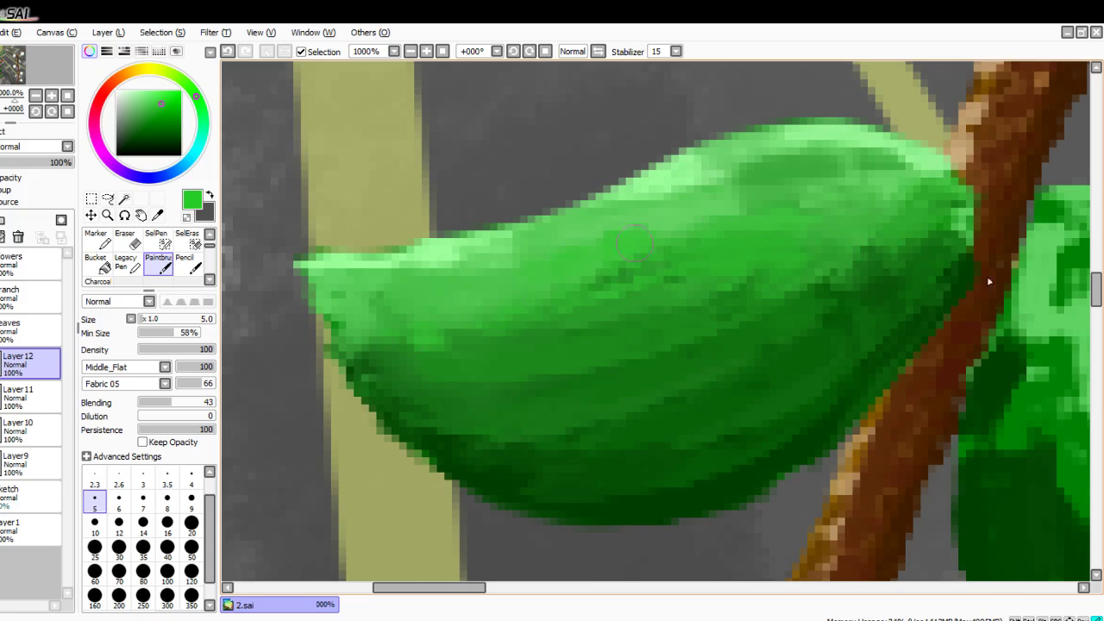
drag(635, 244, 792, 226)
mouse_move(791, 226)
mouse_down()
mouse_move(452, 302)
mouse_move(793, 274)
mouse_move(852, 240)
mouse_up()
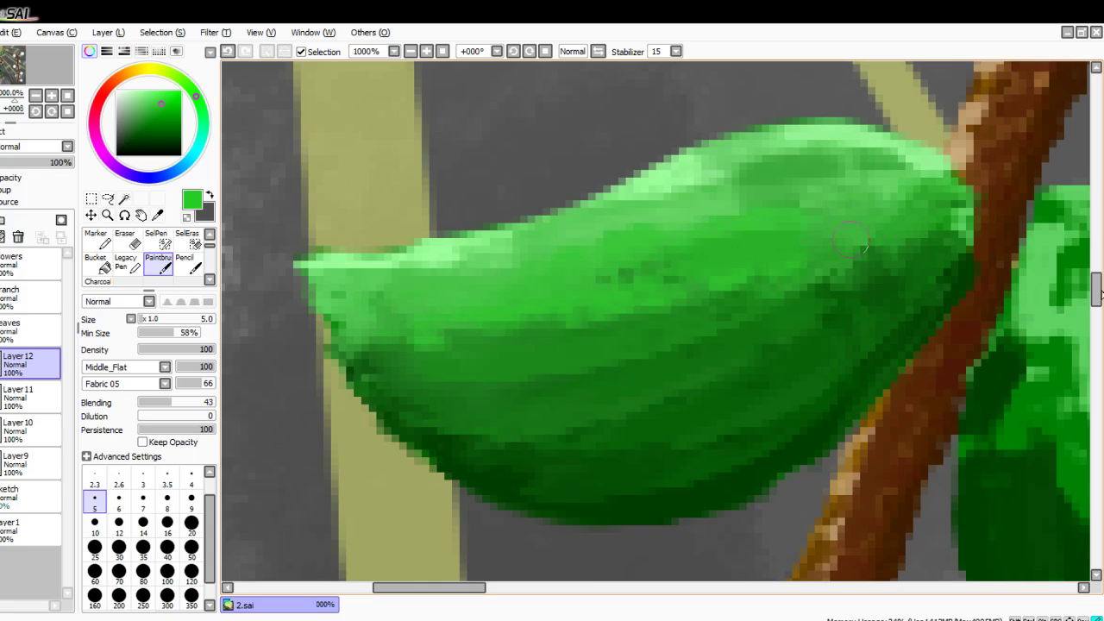
drag(939, 219, 711, 235)
Step: Extend the bright green into the leaf's lower middle and smooth it from the stem side to the tip
mouse_move(673, 380)
mouse_down()
mouse_move(861, 252)
mouse_move(552, 352)
mouse_up()
mouse_move(790, 300)
mouse_down()
mouse_move(427, 359)
mouse_move(853, 295)
mouse_up()
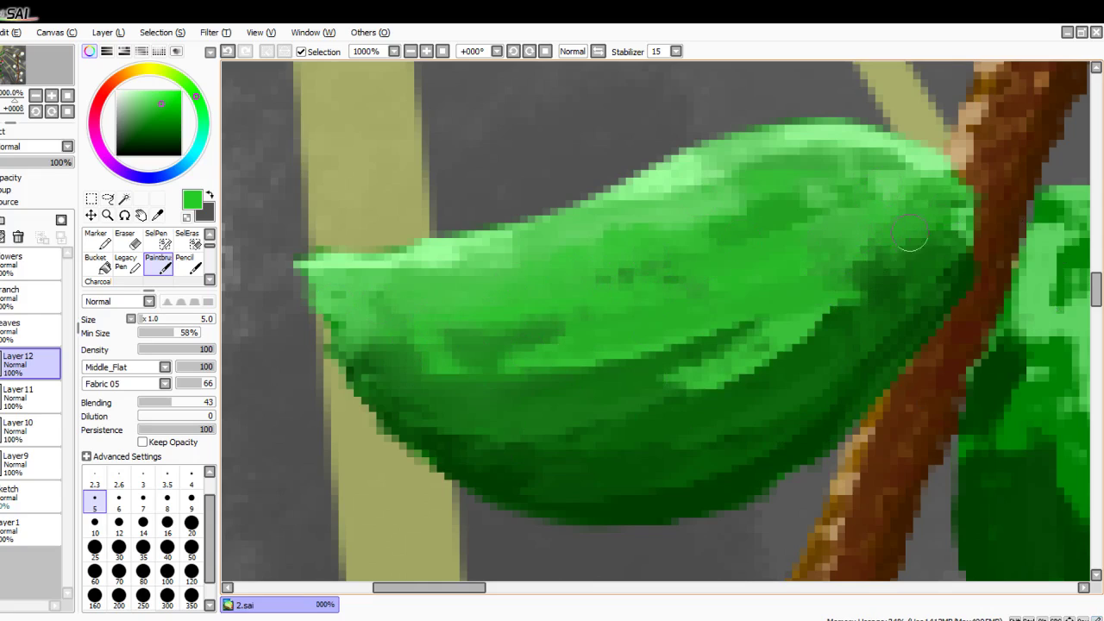
drag(913, 235, 569, 304)
drag(804, 260, 437, 345)
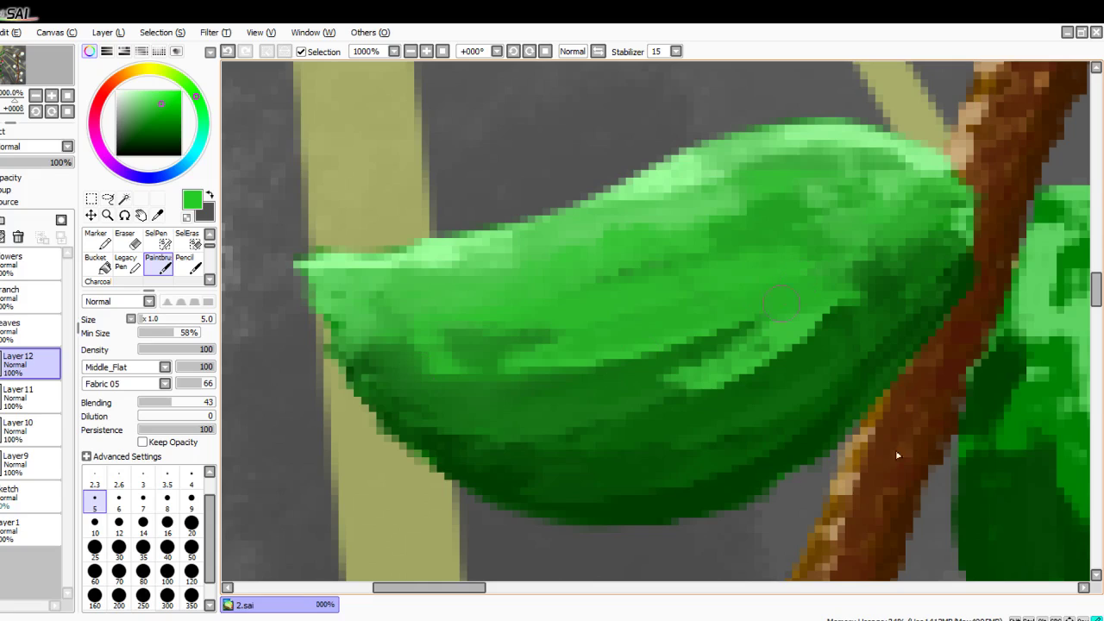
Step: Sample dark green from the leaf's shadow and paint over the bright patch on the lower stem side
alt+click(781, 481)
mouse_move(742, 363)
mouse_down()
mouse_move(626, 386)
mouse_move(657, 388)
mouse_move(826, 317)
mouse_up()
drag(675, 371, 881, 278)
mouse_move(761, 341)
mouse_down()
mouse_move(854, 301)
mouse_move(918, 256)
mouse_up()
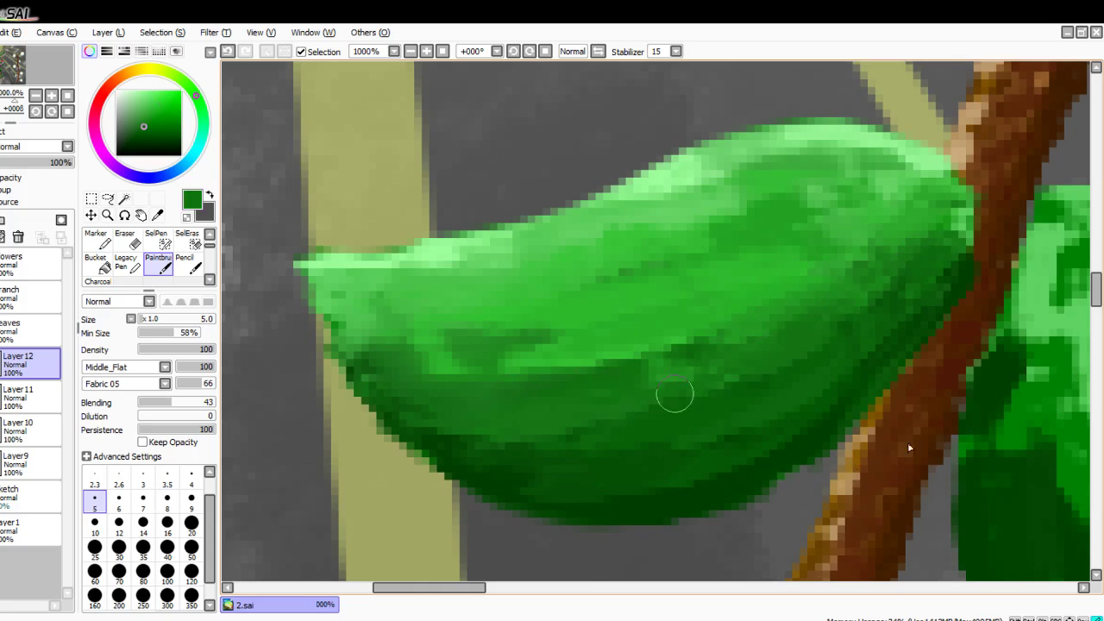
drag(868, 317, 755, 376)
mouse_move(790, 331)
mouse_down()
mouse_move(682, 385)
mouse_move(900, 265)
mouse_move(533, 447)
mouse_move(854, 300)
mouse_up()
Step: Blend mid-green streaks through the leaf's lower half, from the stem side to the tip
mouse_move(711, 406)
mouse_down()
mouse_move(848, 333)
mouse_move(572, 444)
mouse_up()
drag(621, 423, 742, 400)
drag(802, 360, 543, 459)
mouse_move(812, 359)
mouse_down()
mouse_move(470, 368)
mouse_move(432, 358)
mouse_up()
mouse_move(431, 355)
mouse_down()
mouse_move(730, 343)
mouse_move(477, 373)
mouse_move(857, 266)
mouse_move(526, 395)
mouse_up()
drag(910, 280, 511, 412)
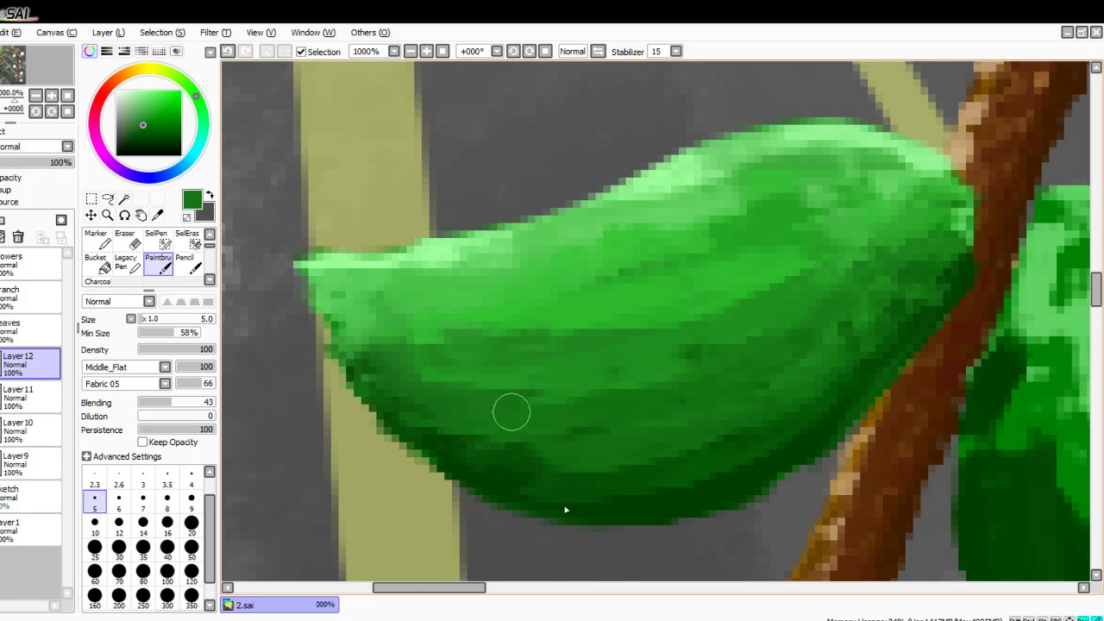
Step: Smooth the brush streaks across the whole leaf with the Blur tool at size 7
scroll(599, 387, down, 7)
scroll(586, 359, up, 5)
scroll(189, 264, down, 2)
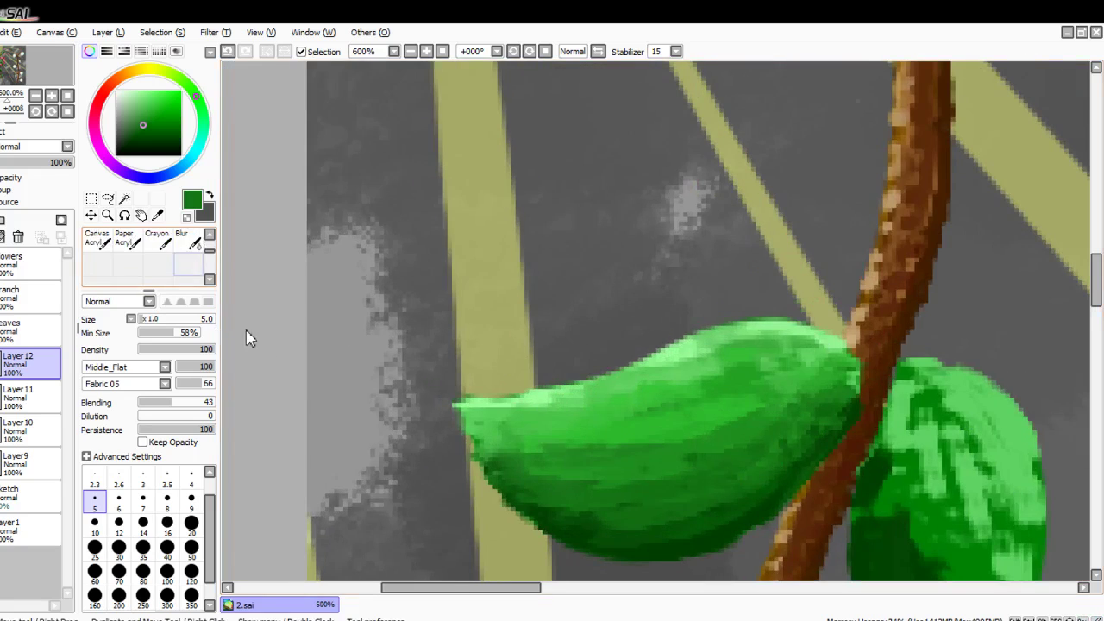
click(183, 238)
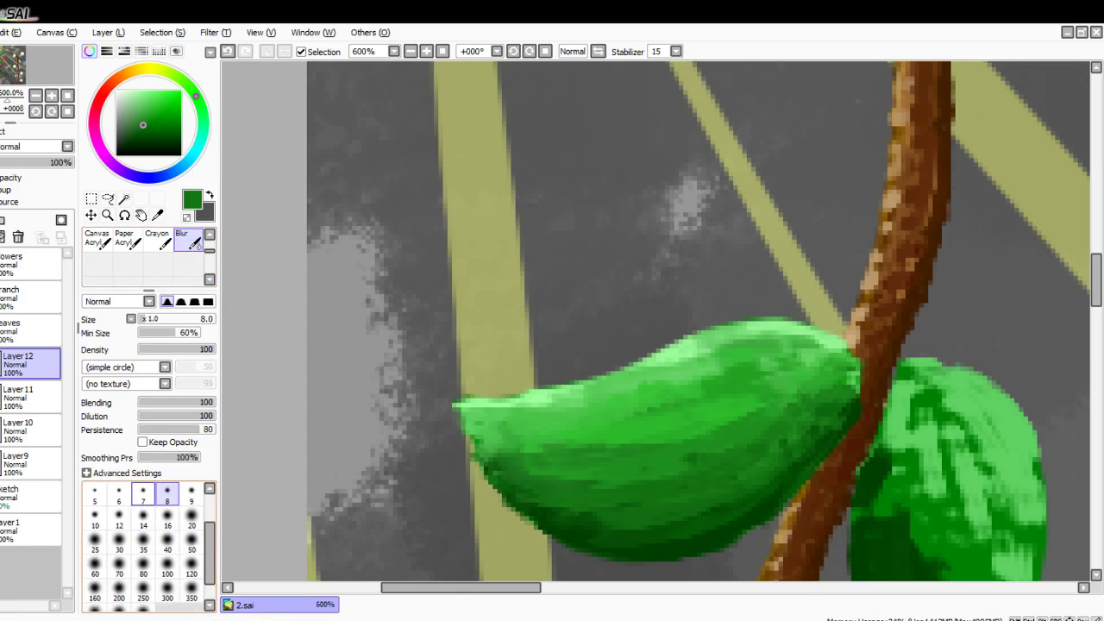
scroll(143, 493, up, 1)
click(143, 514)
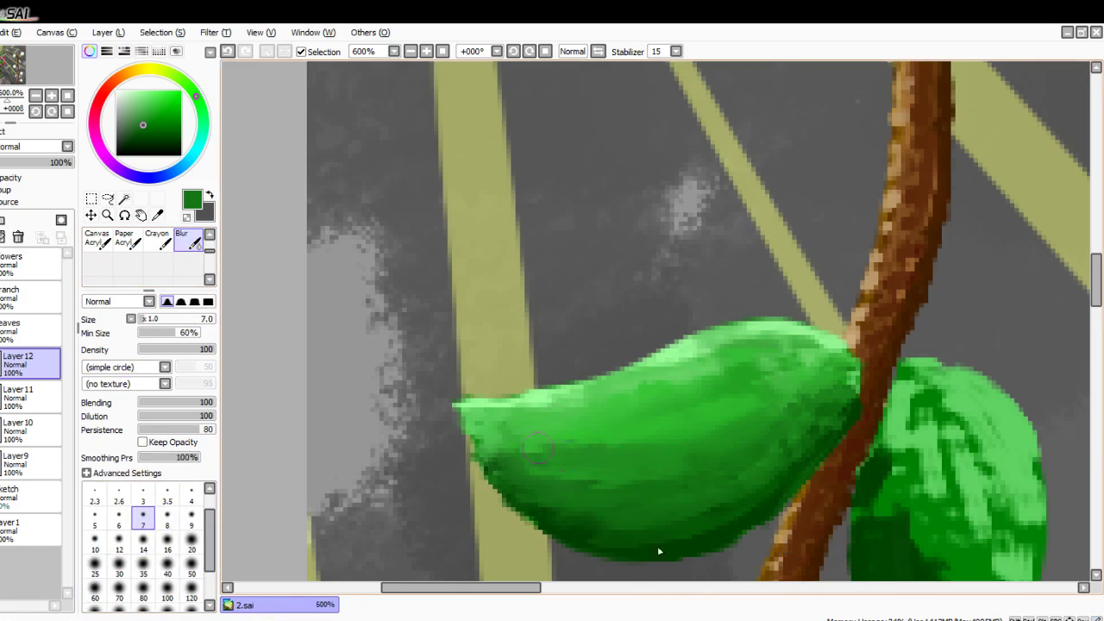
drag(565, 490, 535, 517)
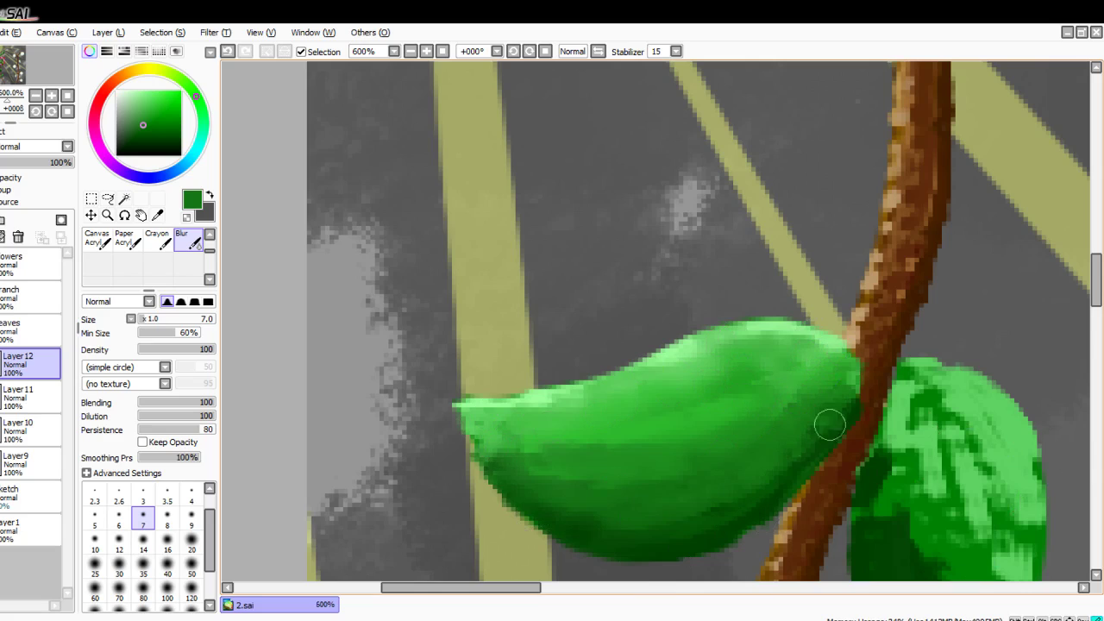
scroll(500, 428, down, 1)
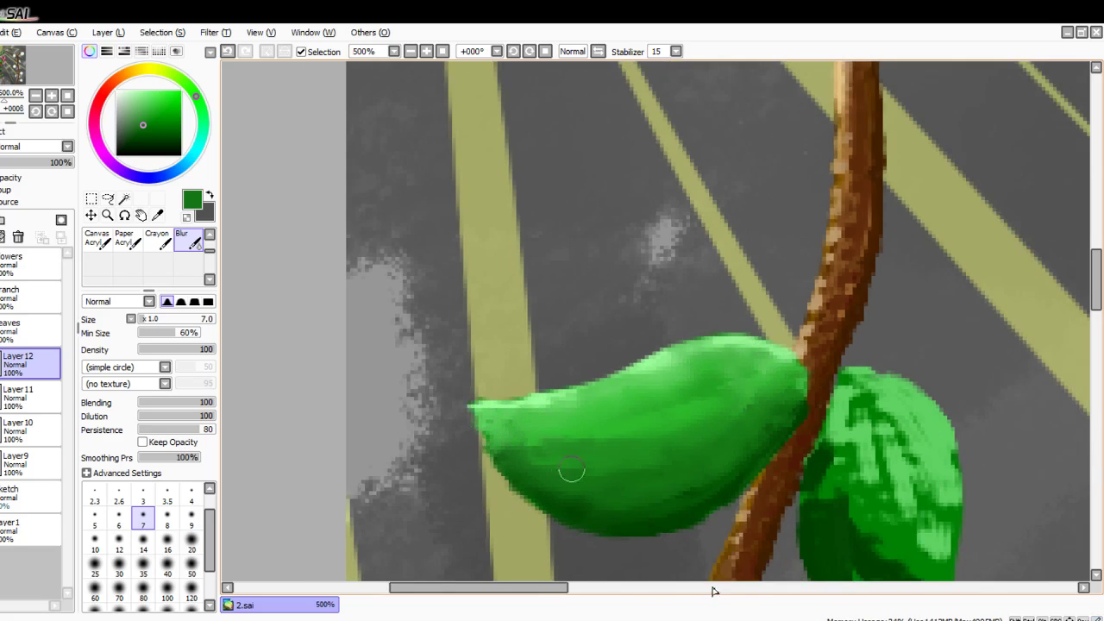
scroll(530, 485, down, 3)
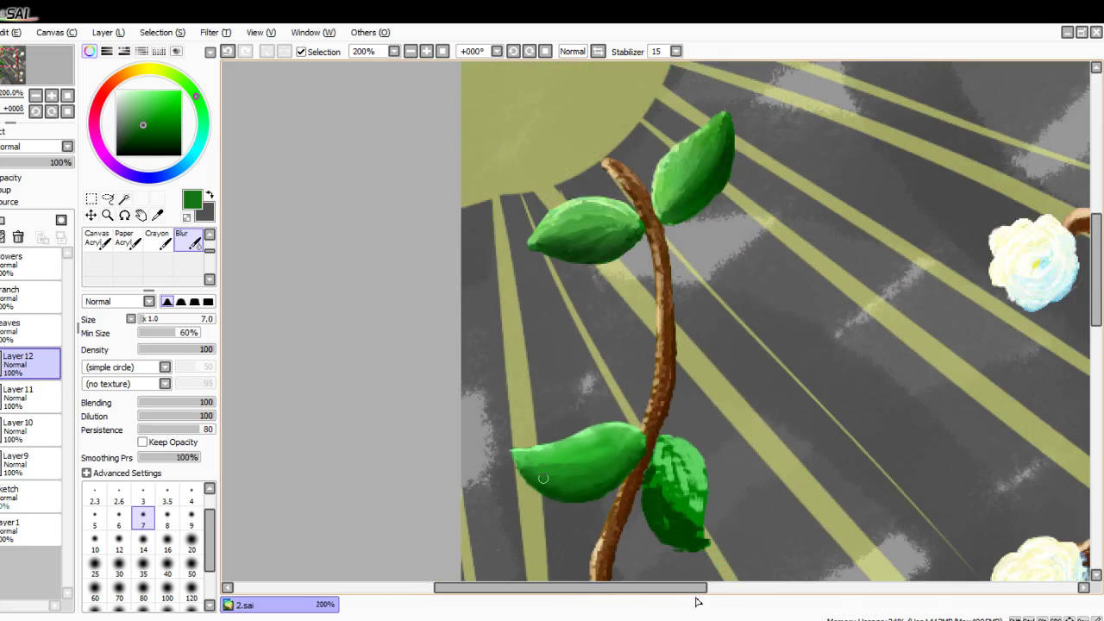
Step: Switch from the Blur tool to the Paintbrush and choose a light yellow-green as the painting colour
key(x)
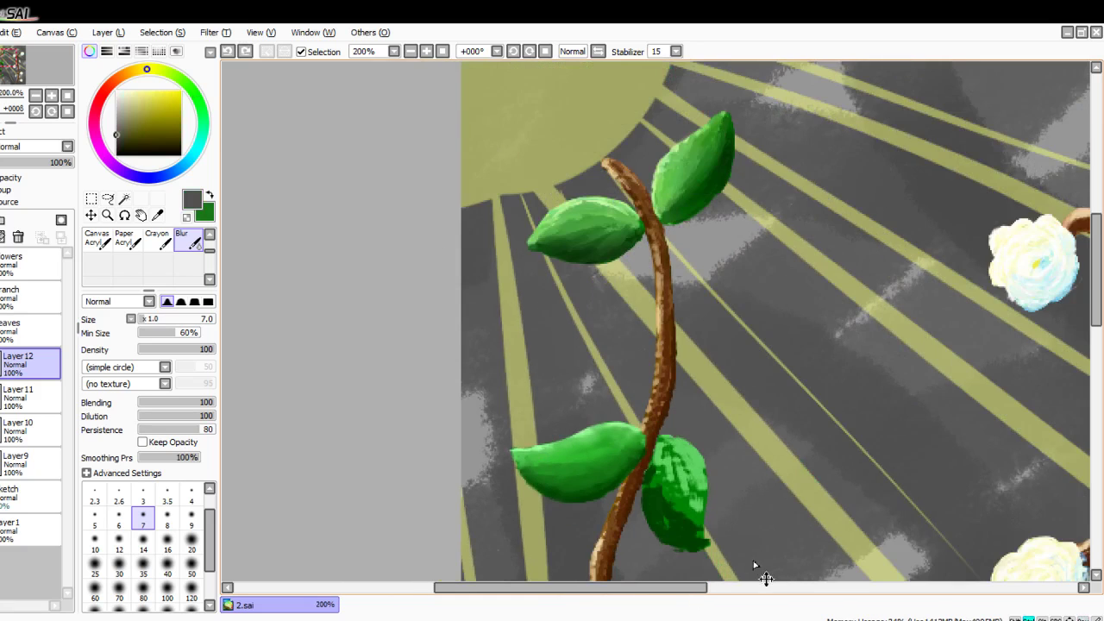
scroll(795, 571, up, 4)
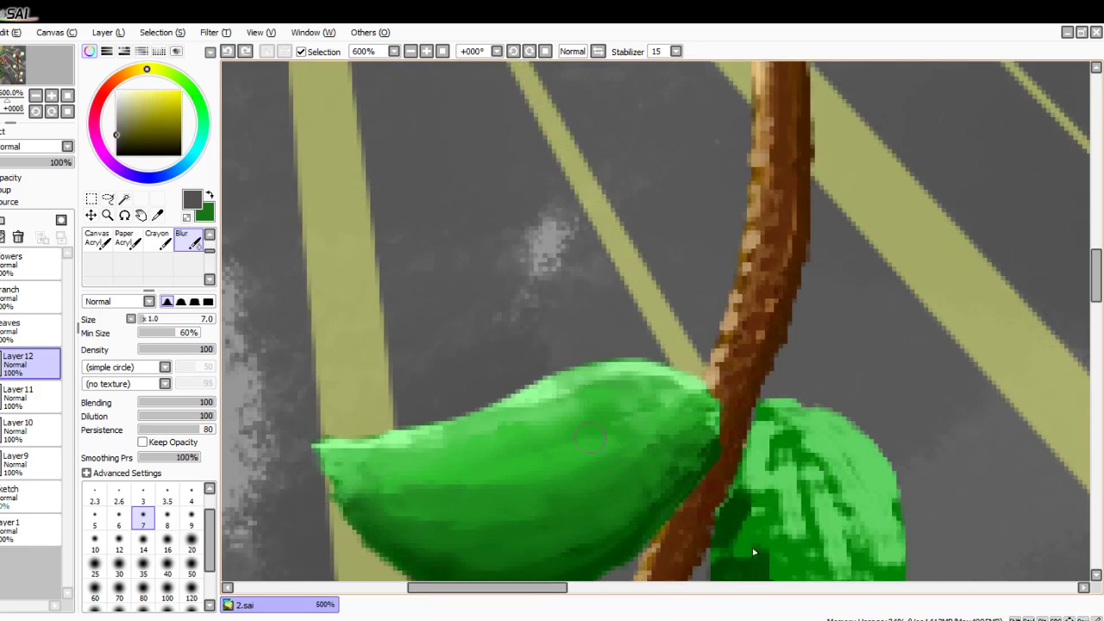
right_click(240, 99)
click(157, 97)
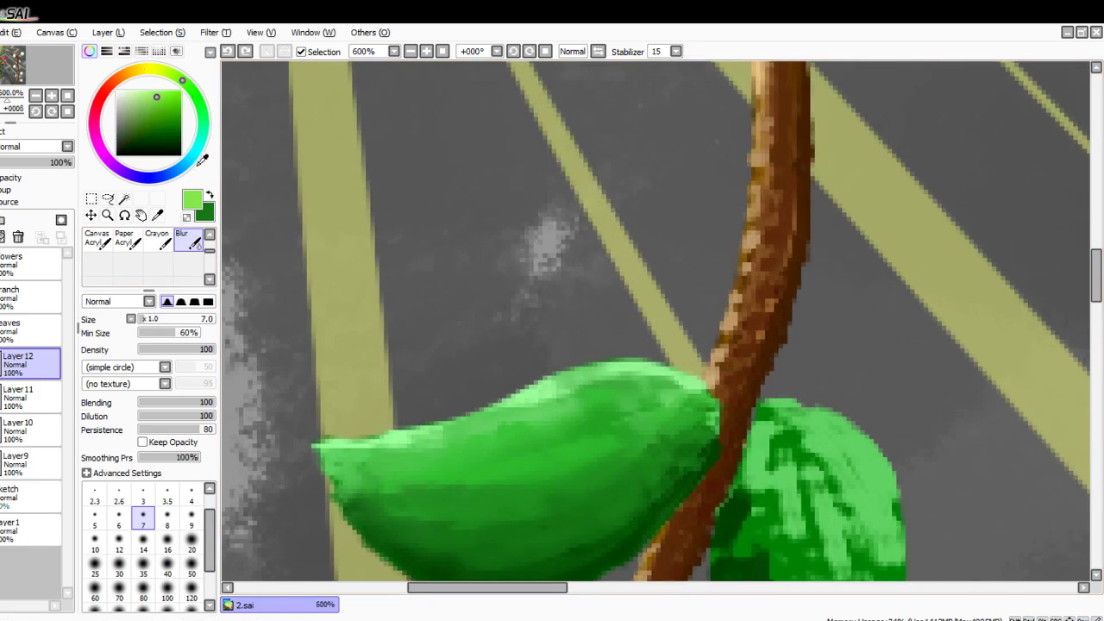
scroll(142, 271, up, 1)
scroll(159, 246, up, 1)
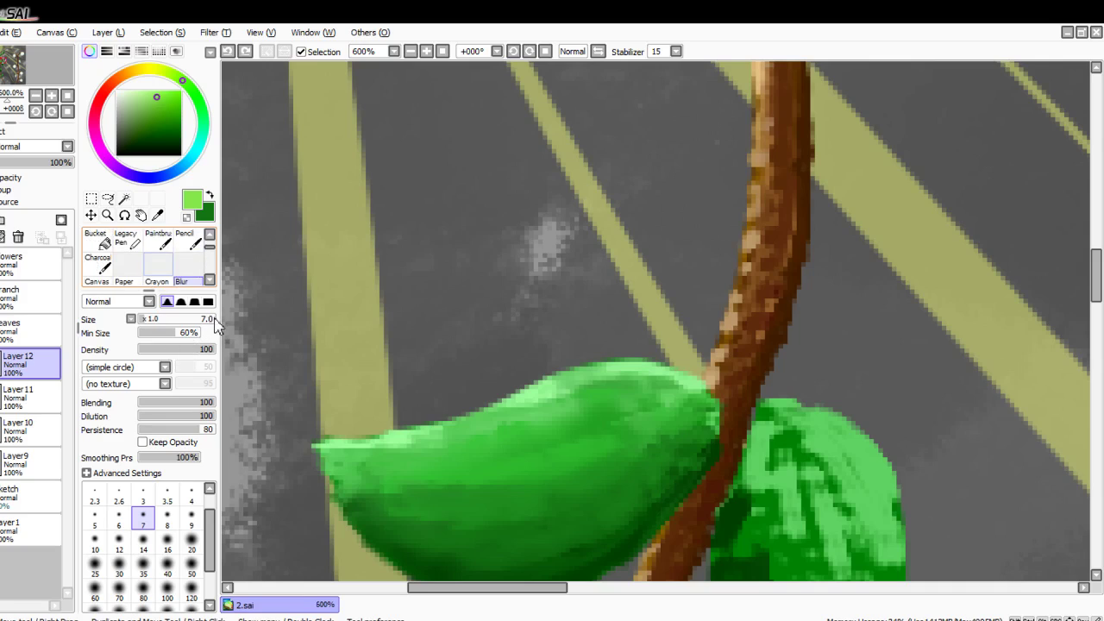
click(159, 240)
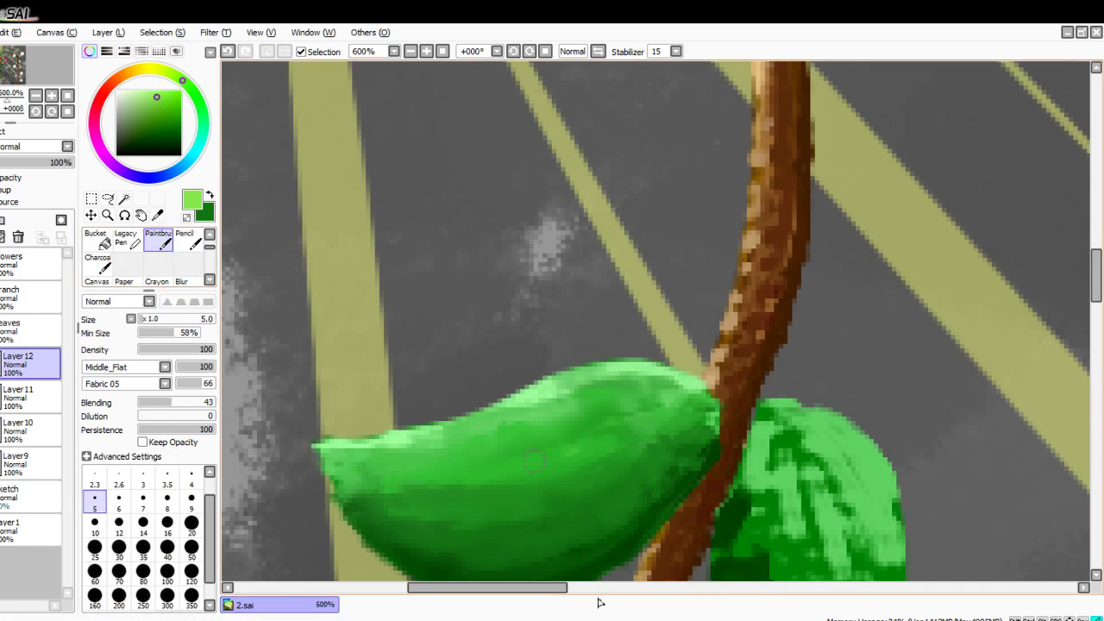
Step: Try a light yellow-green streak through the middle of the second pair's left leaf
drag(505, 463, 614, 426)
key(Left)
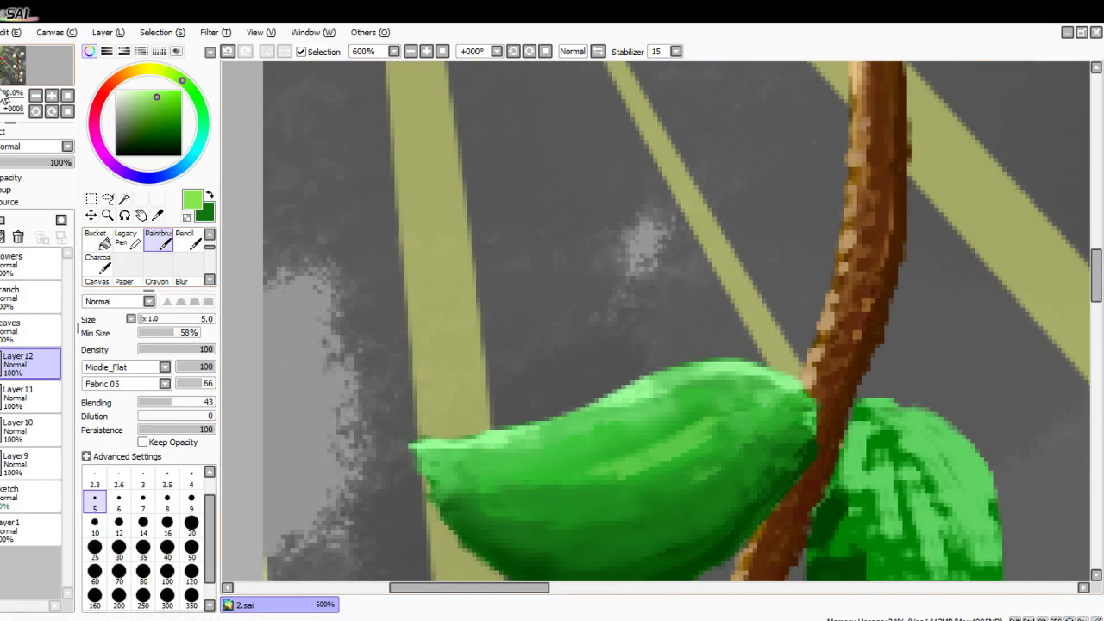
key(ctrl+z)
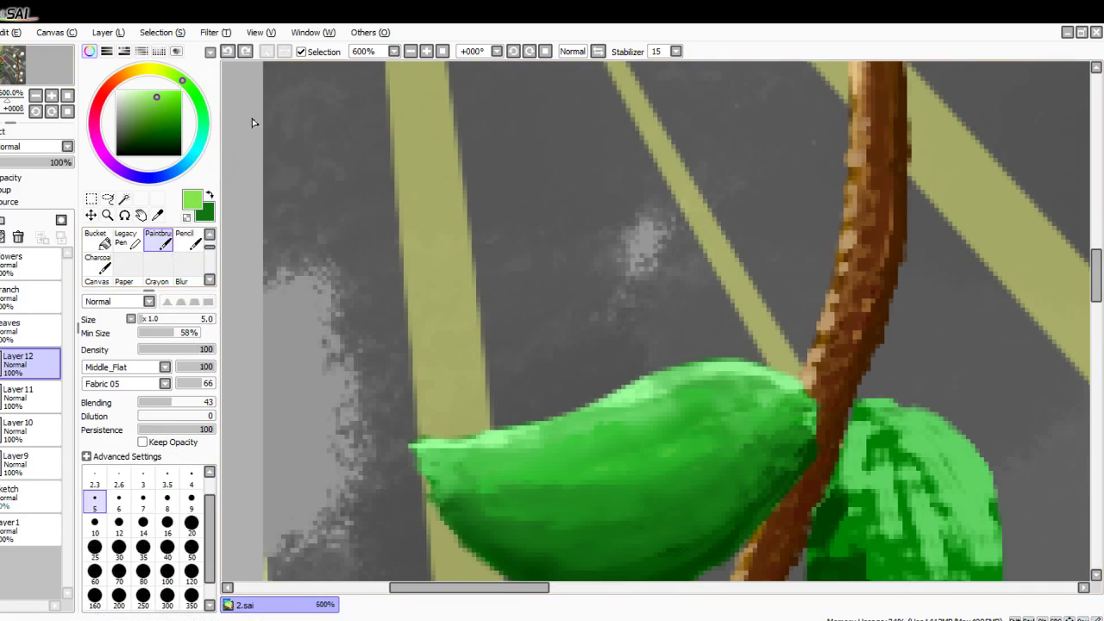
Step: Try medium green strokes along the leaf's lower half and undo the lowest one
click(194, 93)
scroll(250, 173, down, 3)
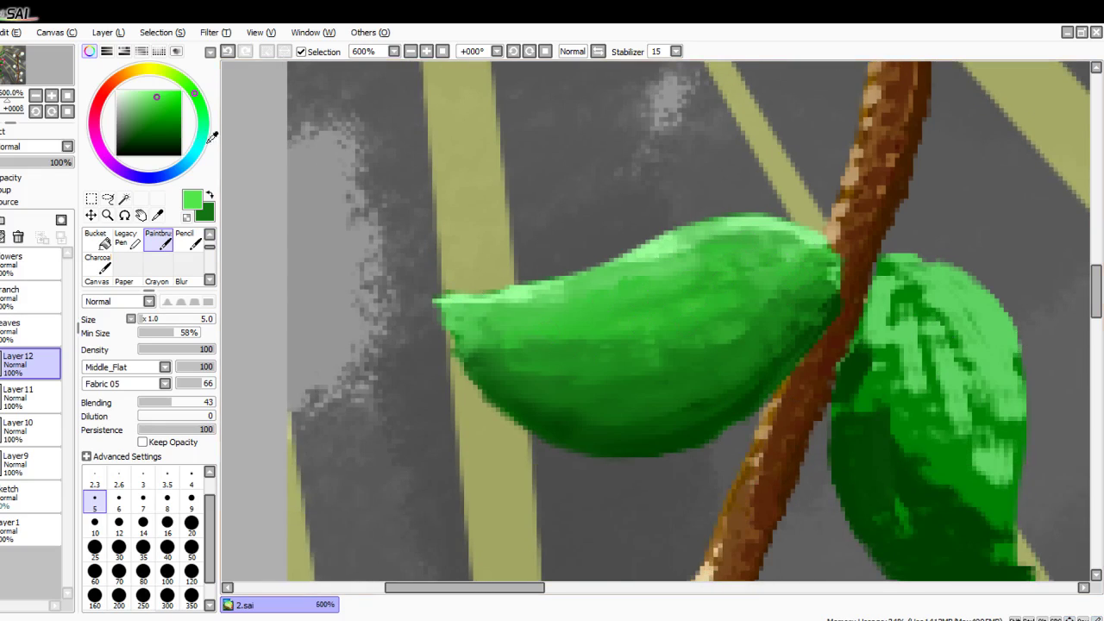
click(158, 114)
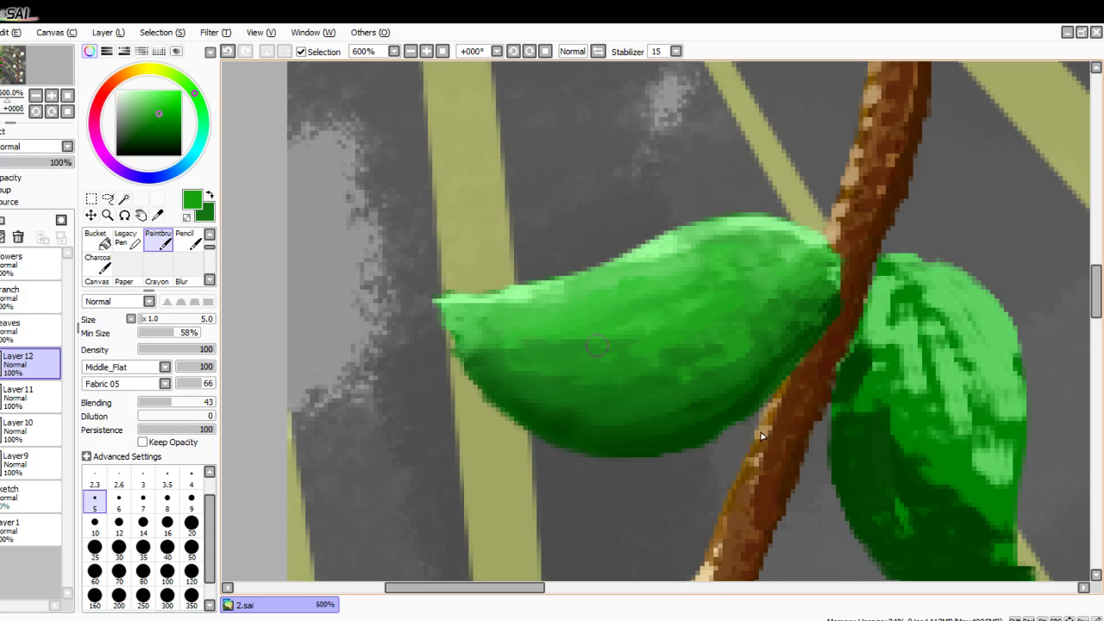
scroll(686, 345, up, 1)
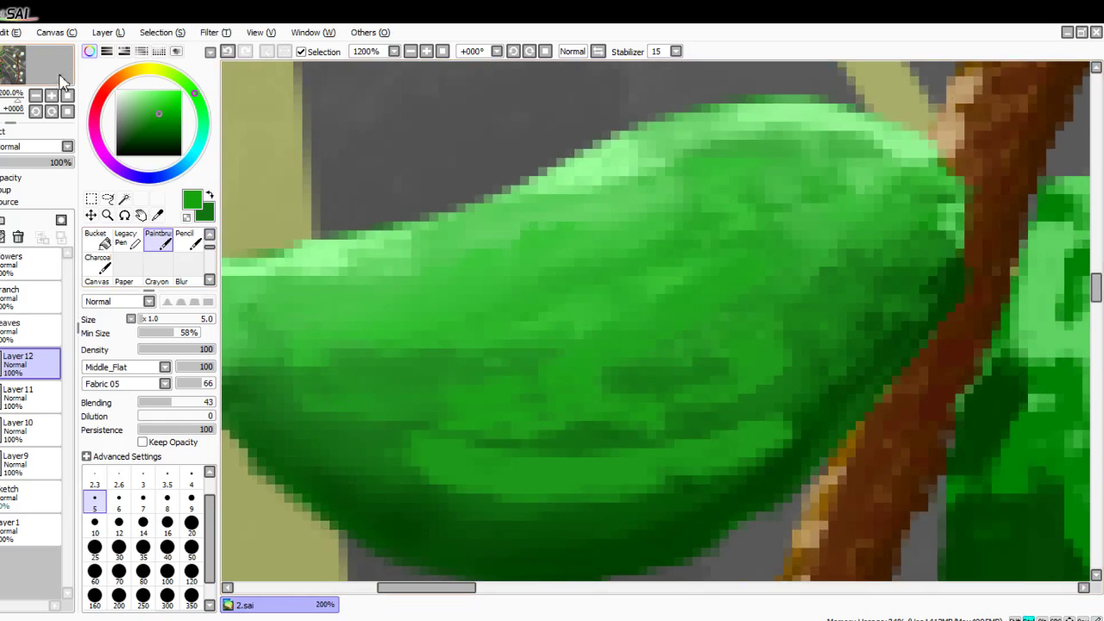
key(ctrl+z)
Step: Paint dark green streaks over the leaf's lower half, following its curve from the tip side to the stem
click(179, 144)
click(210, 195)
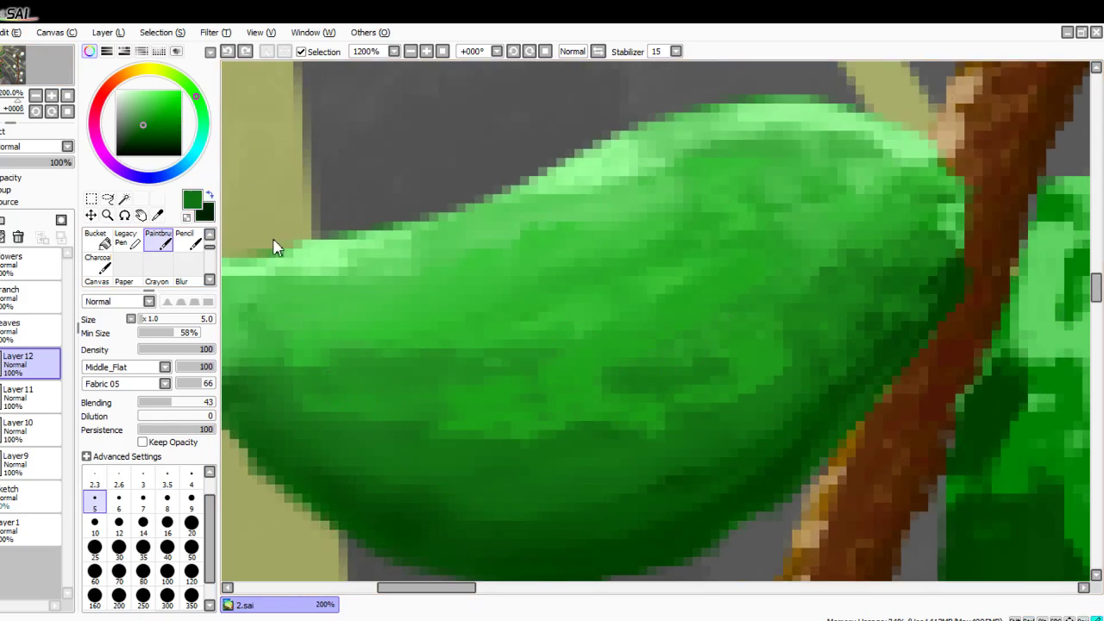
mouse_move(767, 358)
mouse_down()
mouse_move(589, 471)
mouse_move(833, 325)
mouse_up()
mouse_move(561, 490)
mouse_down()
mouse_move(840, 325)
mouse_move(513, 509)
mouse_up()
mouse_move(526, 430)
mouse_down()
mouse_move(592, 399)
mouse_move(690, 328)
mouse_up()
mouse_move(691, 328)
mouse_down()
mouse_move(470, 425)
mouse_move(630, 347)
mouse_up()
drag(518, 509, 785, 377)
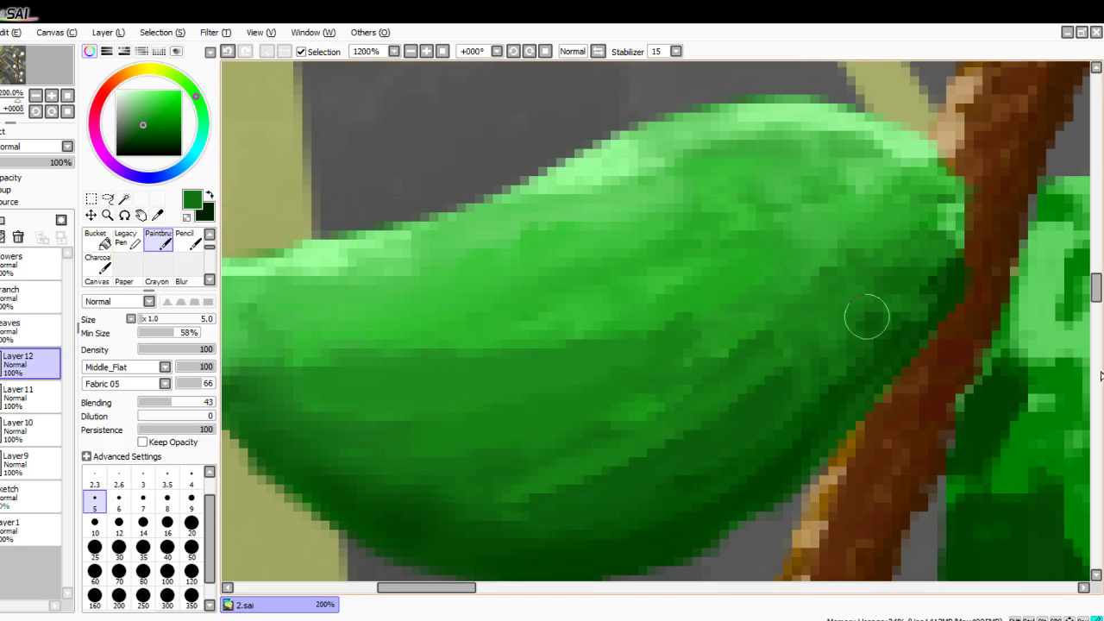
drag(460, 495, 841, 311)
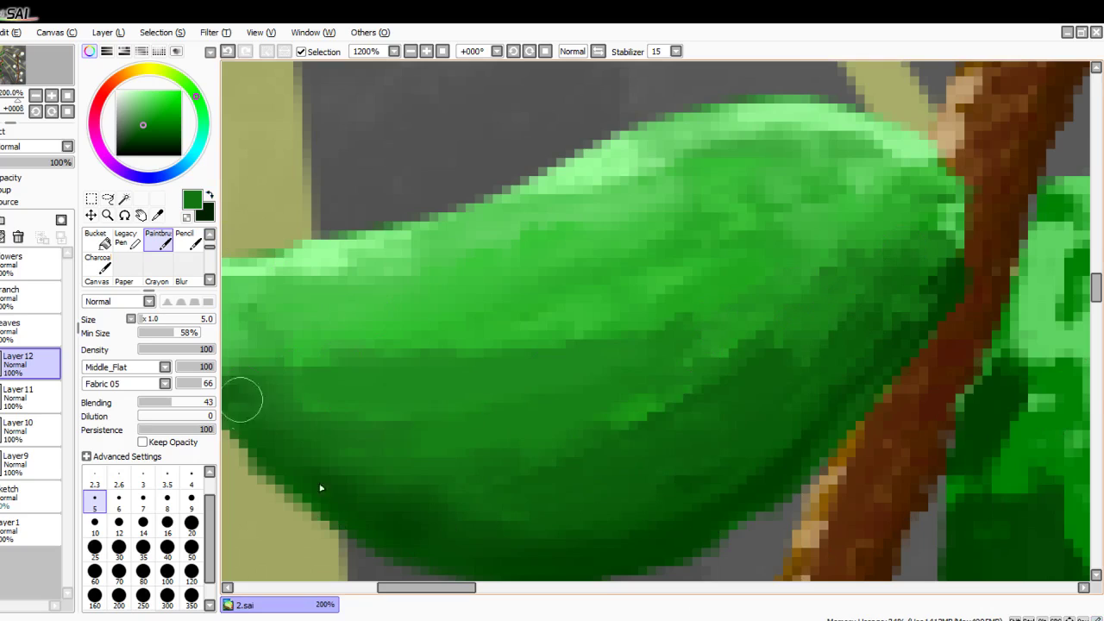
mouse_move(243, 399)
mouse_down()
mouse_move(321, 450)
mouse_move(745, 361)
mouse_up()
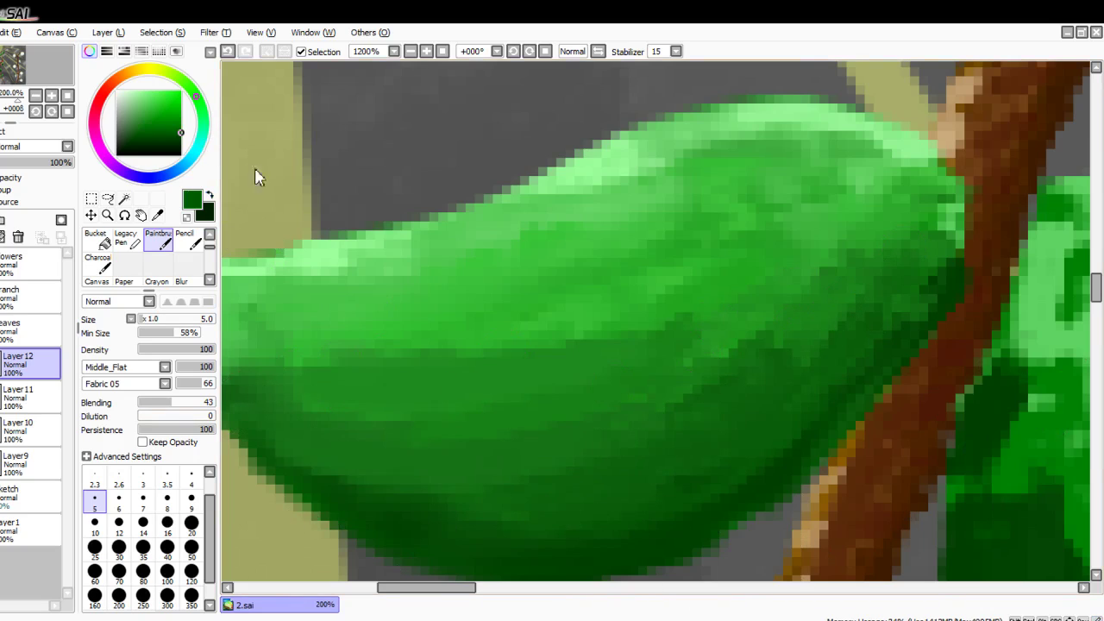
Step: Deepen the shadow across the leaf's lower half with darker green strokes, blending them from the stem to the tip
drag(313, 471, 543, 440)
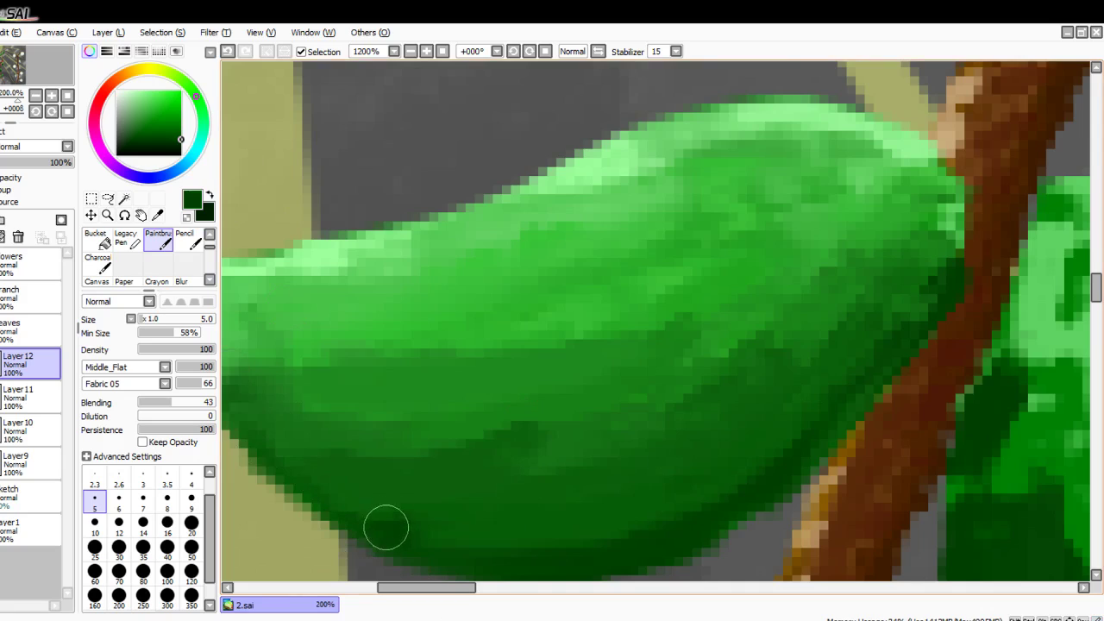
drag(385, 523, 589, 419)
key(ctrl+z)
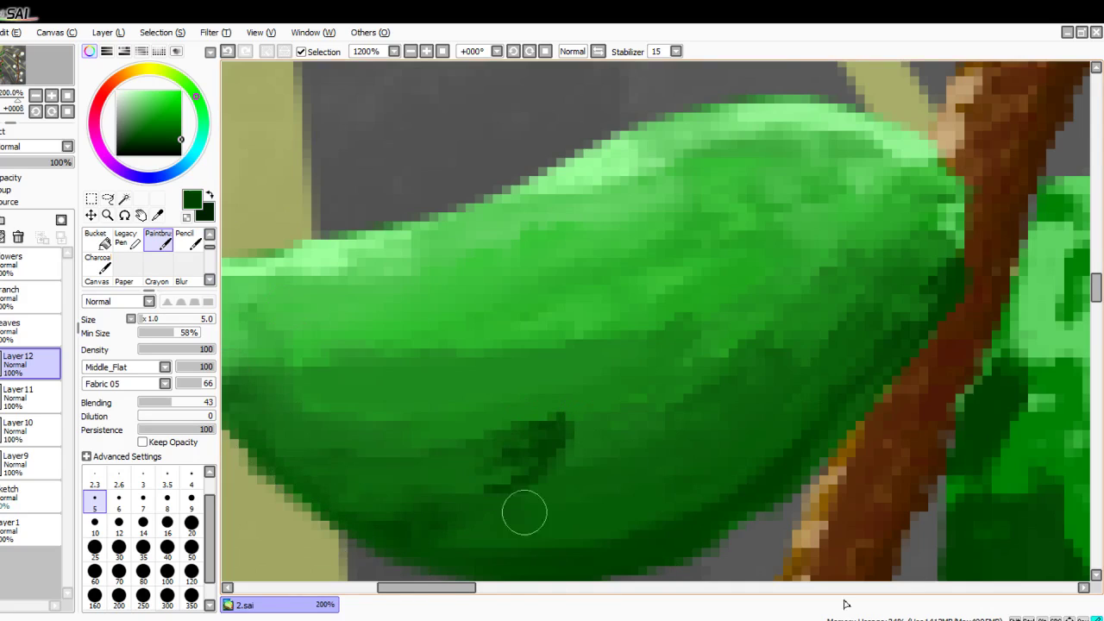
mouse_move(354, 492)
mouse_down()
mouse_move(674, 394)
mouse_move(563, 445)
mouse_move(366, 498)
mouse_move(813, 351)
mouse_up()
drag(751, 380, 410, 515)
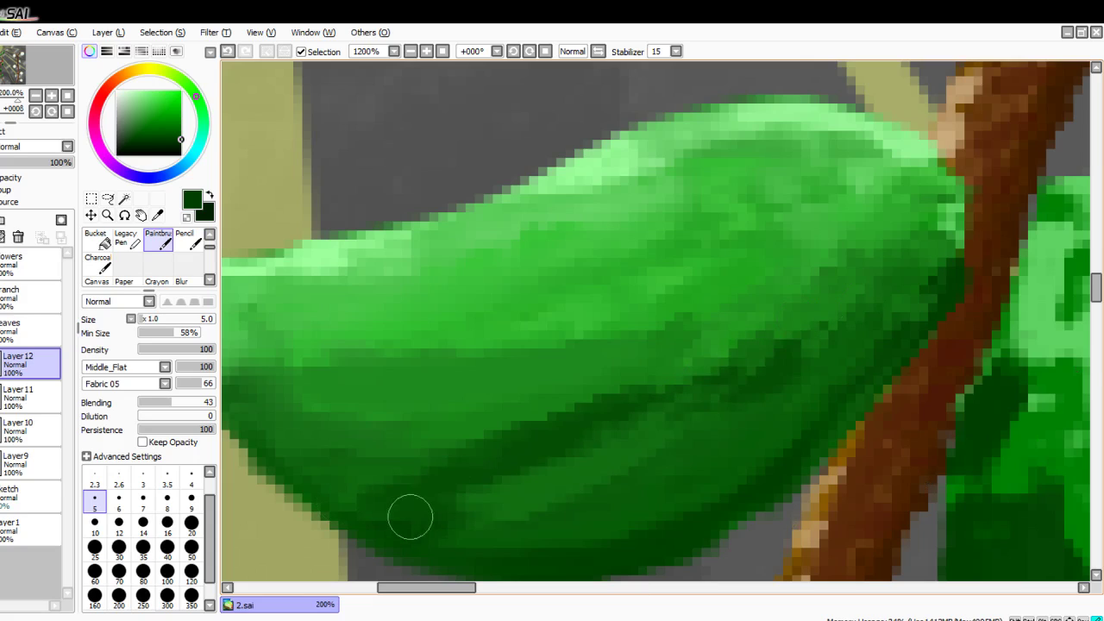
mouse_move(867, 298)
mouse_down()
mouse_move(422, 506)
mouse_move(683, 377)
mouse_move(552, 432)
mouse_move(900, 239)
mouse_move(311, 406)
mouse_up()
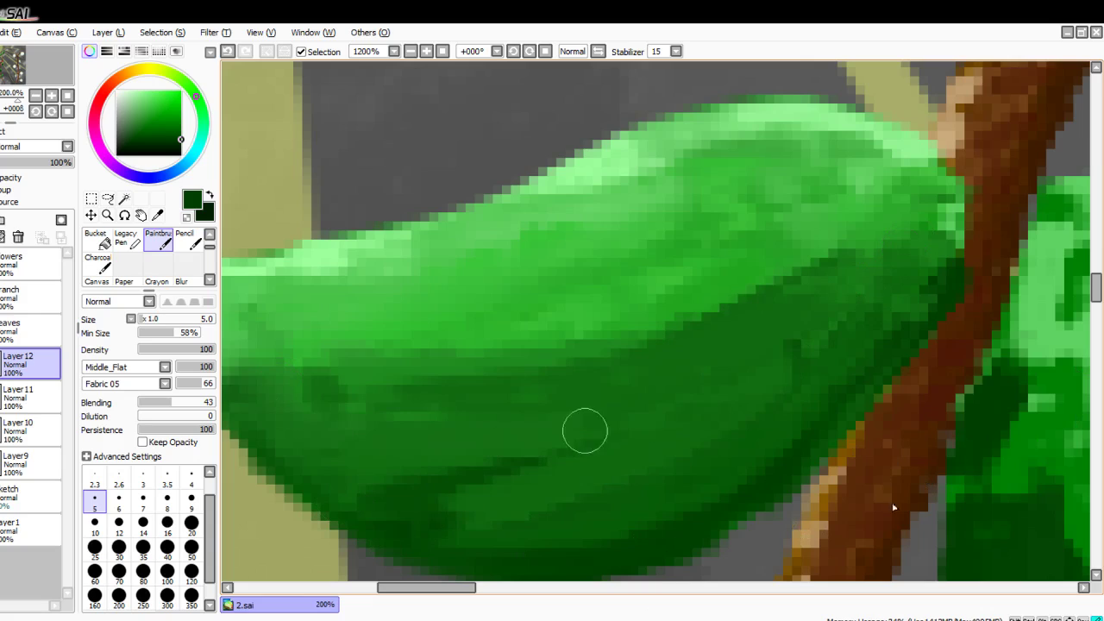
mouse_move(854, 326)
mouse_down()
mouse_move(479, 474)
mouse_move(241, 419)
mouse_move(688, 467)
mouse_up()
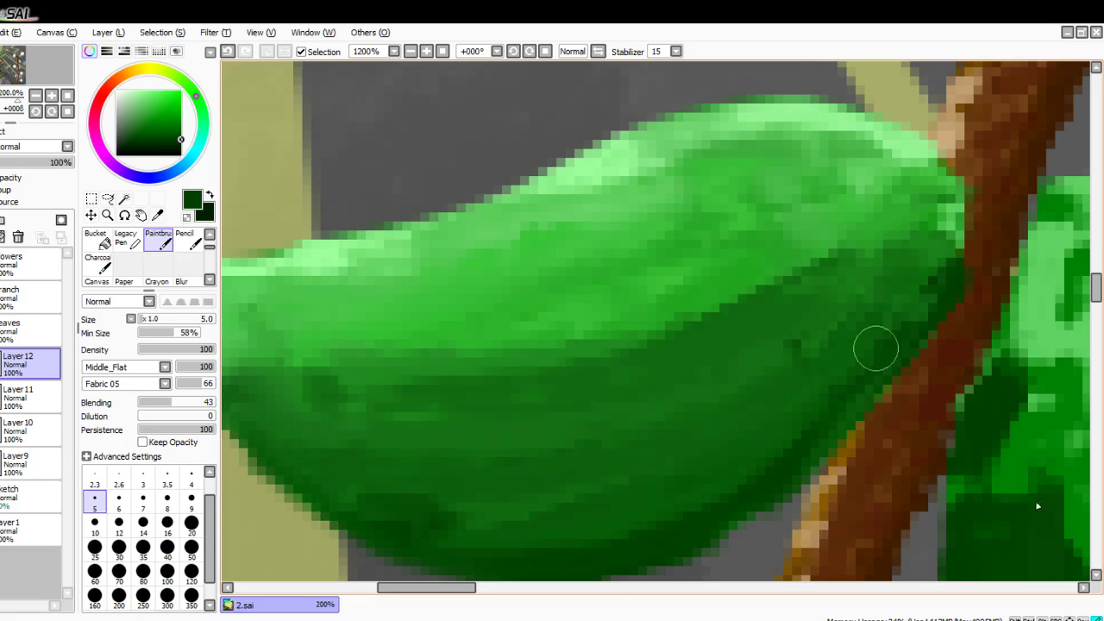
mouse_move(875, 349)
mouse_down()
mouse_move(582, 500)
mouse_move(276, 436)
mouse_move(778, 324)
mouse_move(860, 277)
mouse_move(713, 293)
mouse_up()
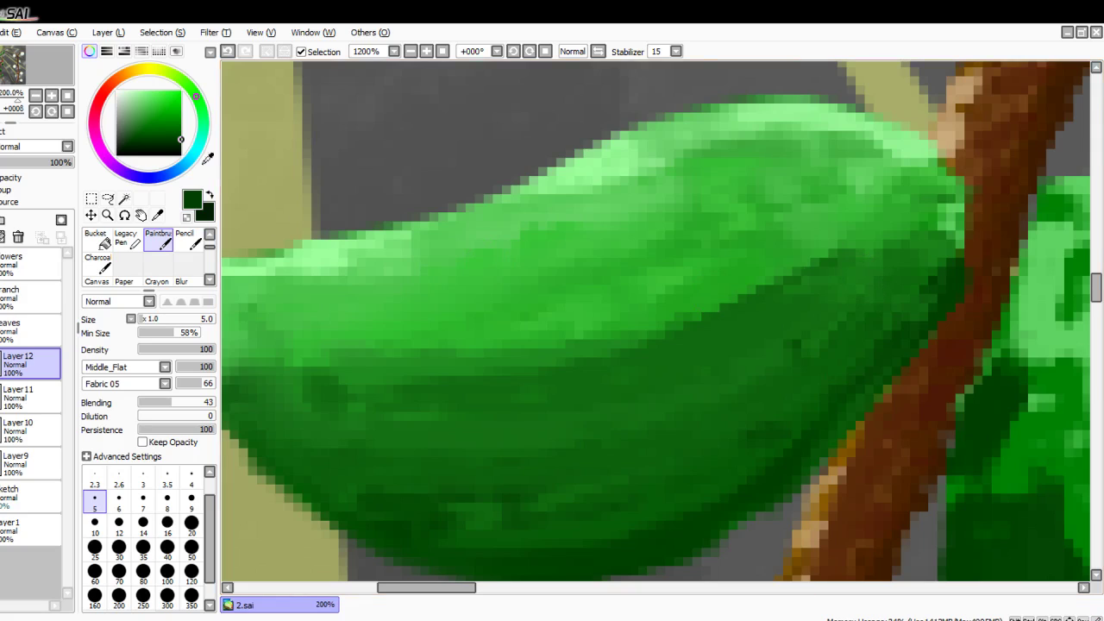
Step: Paint saturated bright green along the boundary between the leaf's lit upper half and its shadow
mouse_move(825, 267)
mouse_down()
mouse_move(432, 348)
mouse_move(317, 349)
mouse_up()
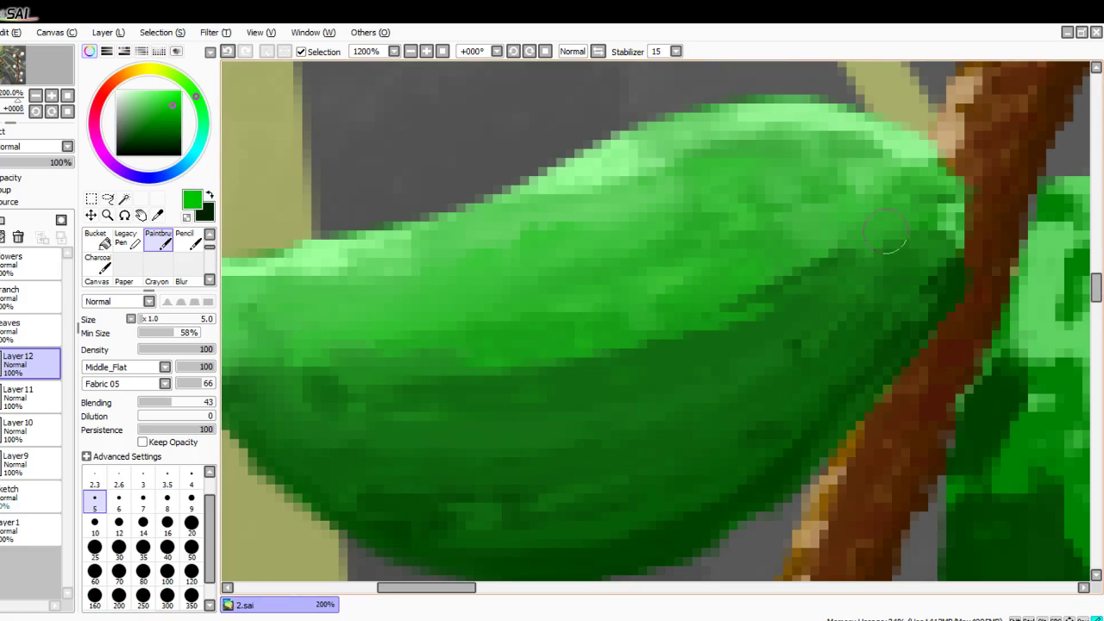
drag(785, 223, 298, 358)
mouse_move(893, 220)
mouse_down()
mouse_move(706, 310)
mouse_move(270, 350)
mouse_up()
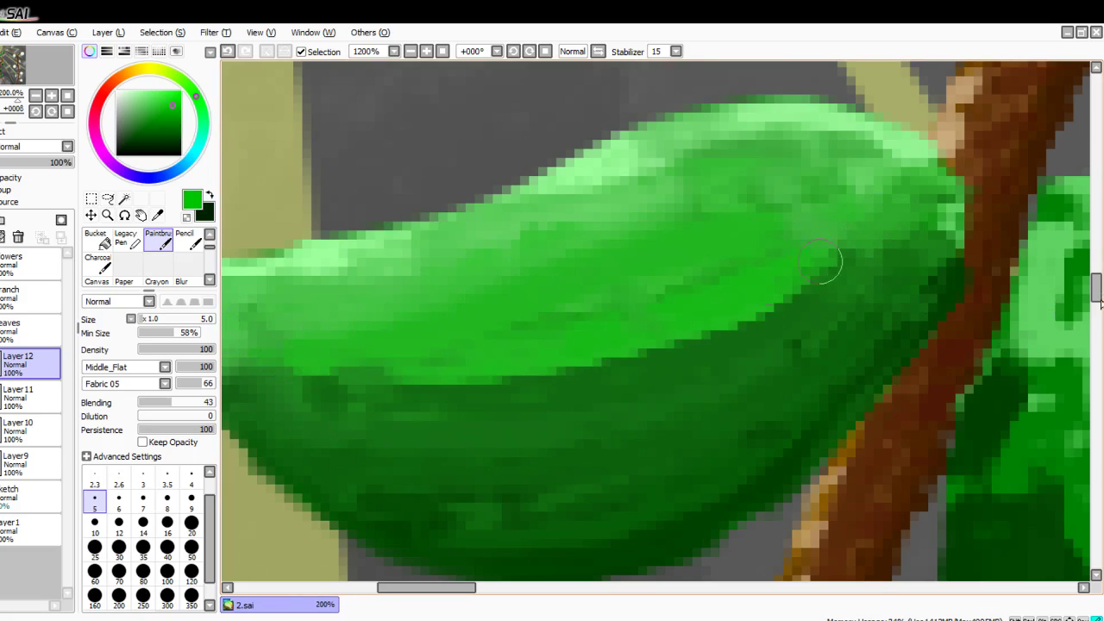
Step: Try pale green highlights beside the stem and through the leaf's middle, and undo these strokes
click(139, 91)
drag(885, 256, 923, 244)
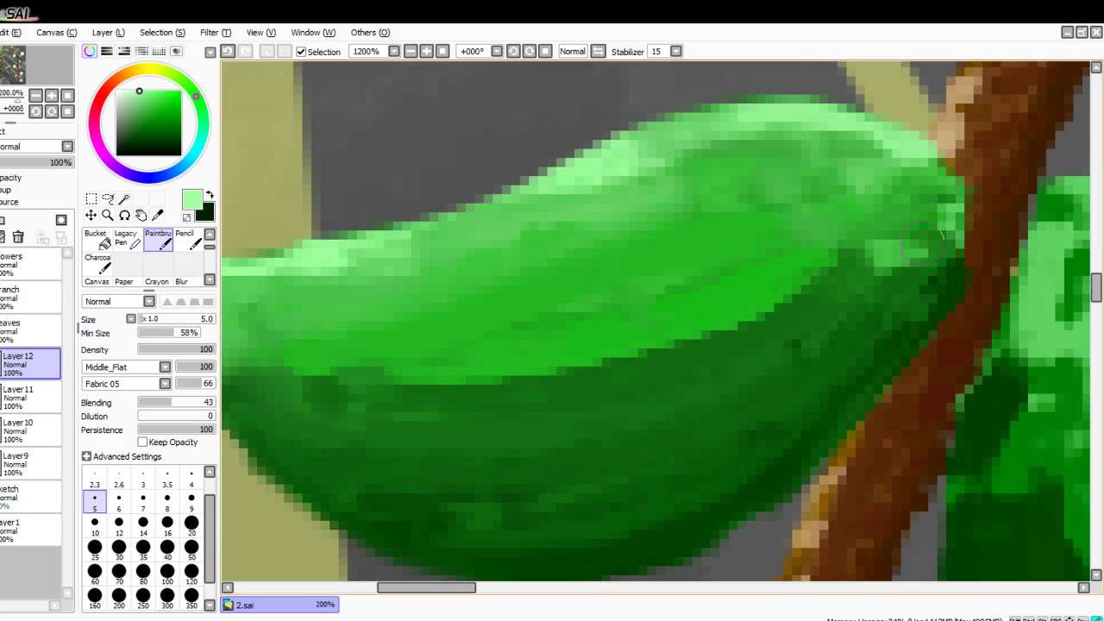
drag(821, 264, 557, 373)
drag(761, 207, 678, 227)
drag(735, 191, 466, 278)
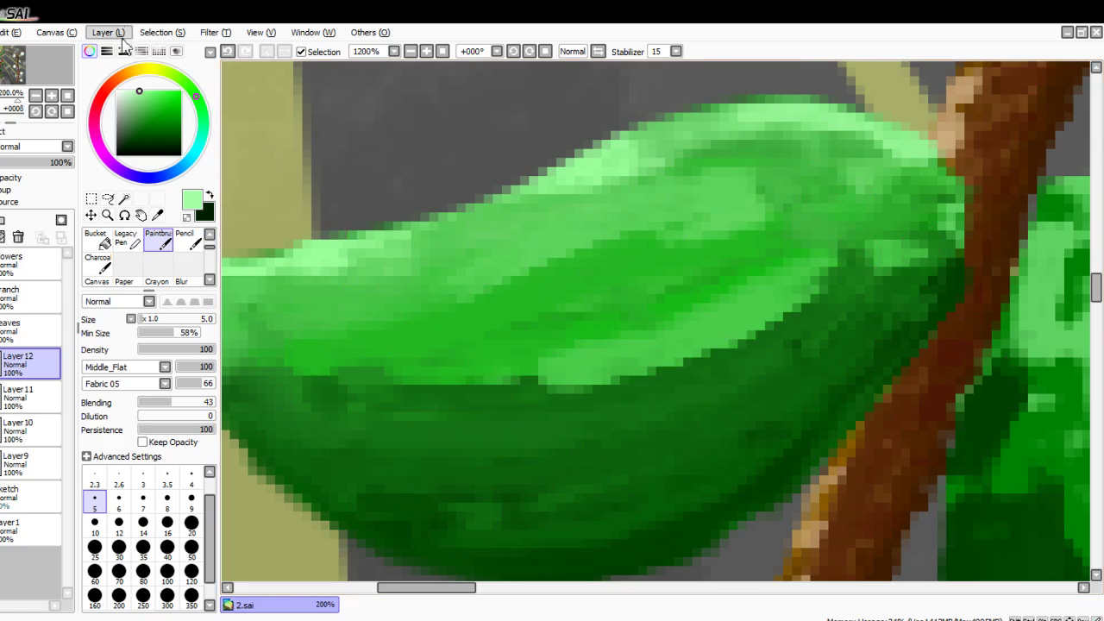
key(ctrl+z)
key(ctrl+z)
key(ctrl+z)
key(ctrl+z)
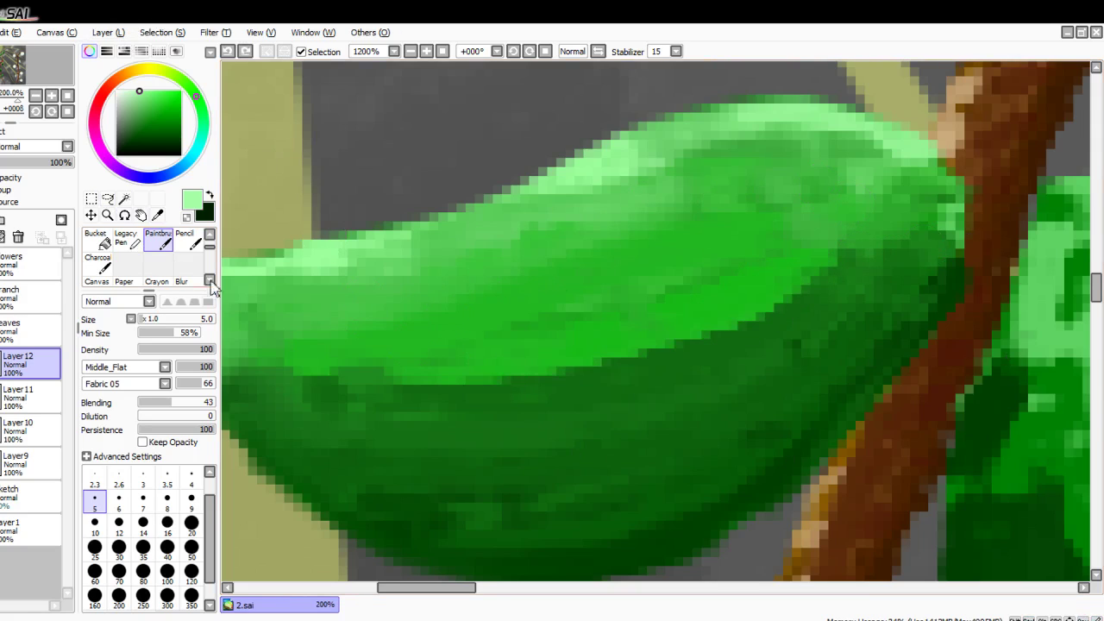
Step: Choose a muted light green and paint soft highlight streaks through the leaf's middle and along the shadow edge
click(140, 96)
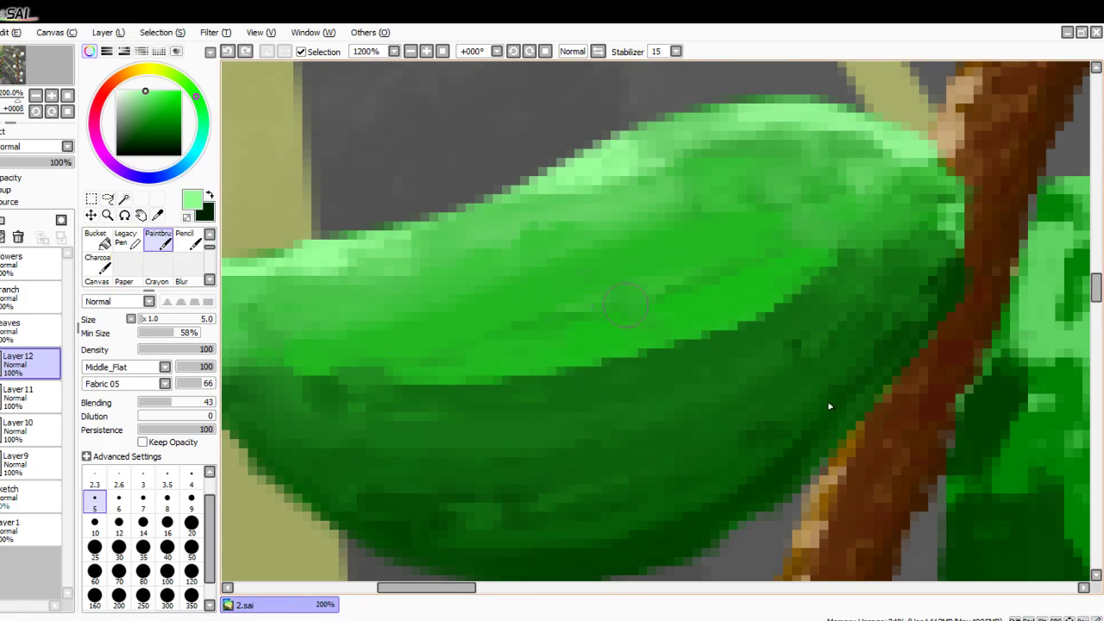
drag(146, 105, 142, 102)
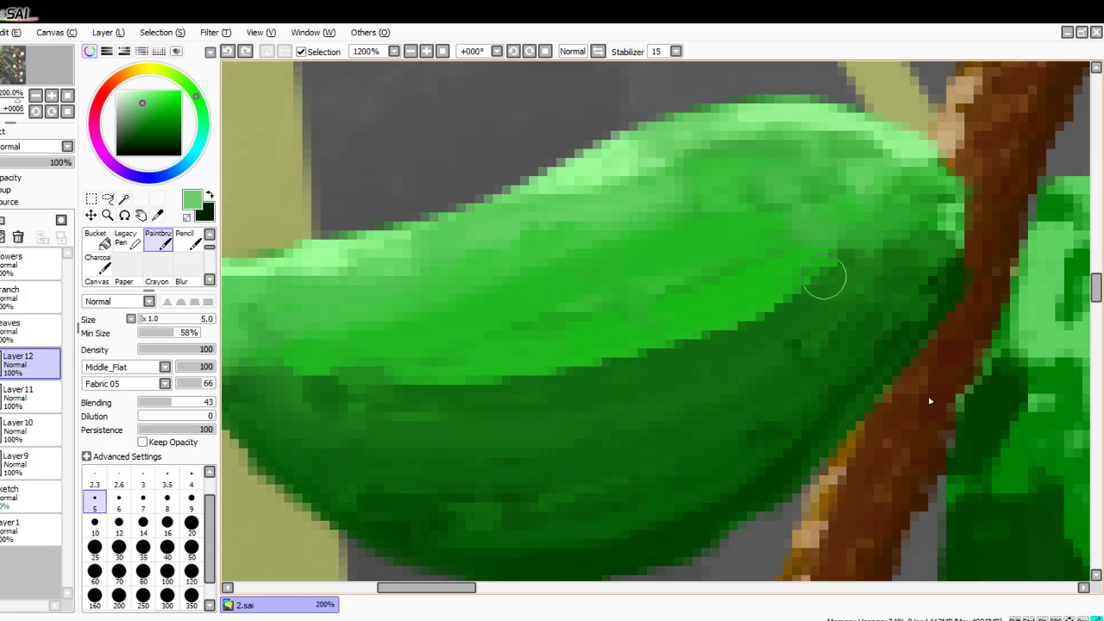
drag(770, 321, 717, 333)
drag(811, 296, 581, 353)
drag(761, 232, 609, 273)
drag(693, 278, 466, 326)
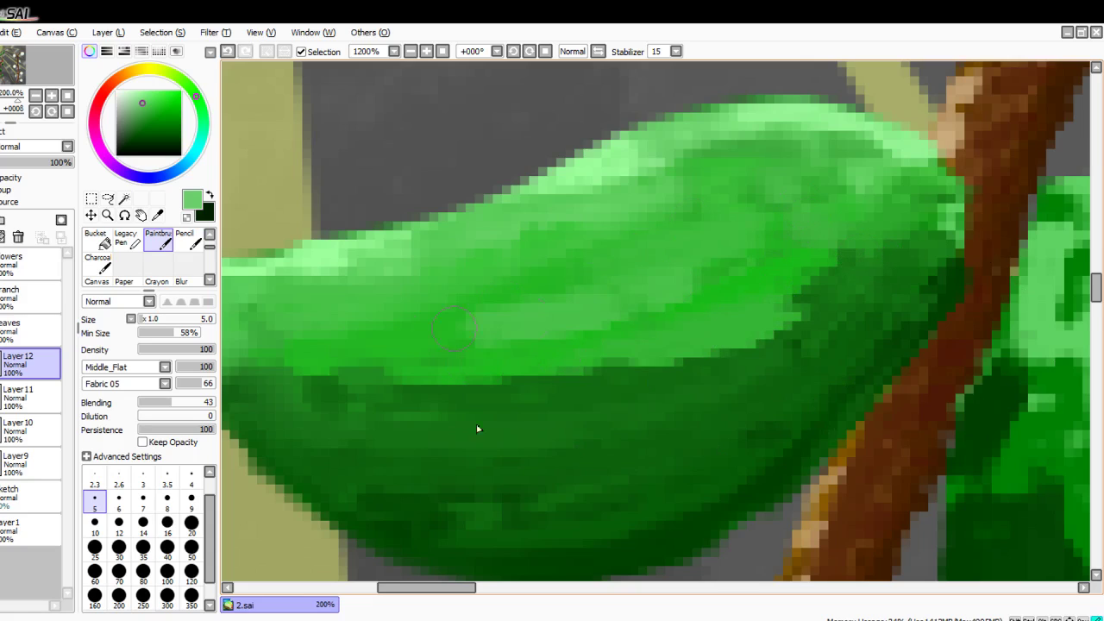
Step: Cover the lower highlight streak with saturated mid-green and extend that colour along the shadow edge towards the tip
click(161, 117)
drag(821, 305, 566, 369)
drag(664, 316, 818, 283)
drag(595, 381, 359, 372)
mouse_move(647, 366)
mouse_down()
mouse_move(763, 335)
mouse_move(676, 372)
mouse_up()
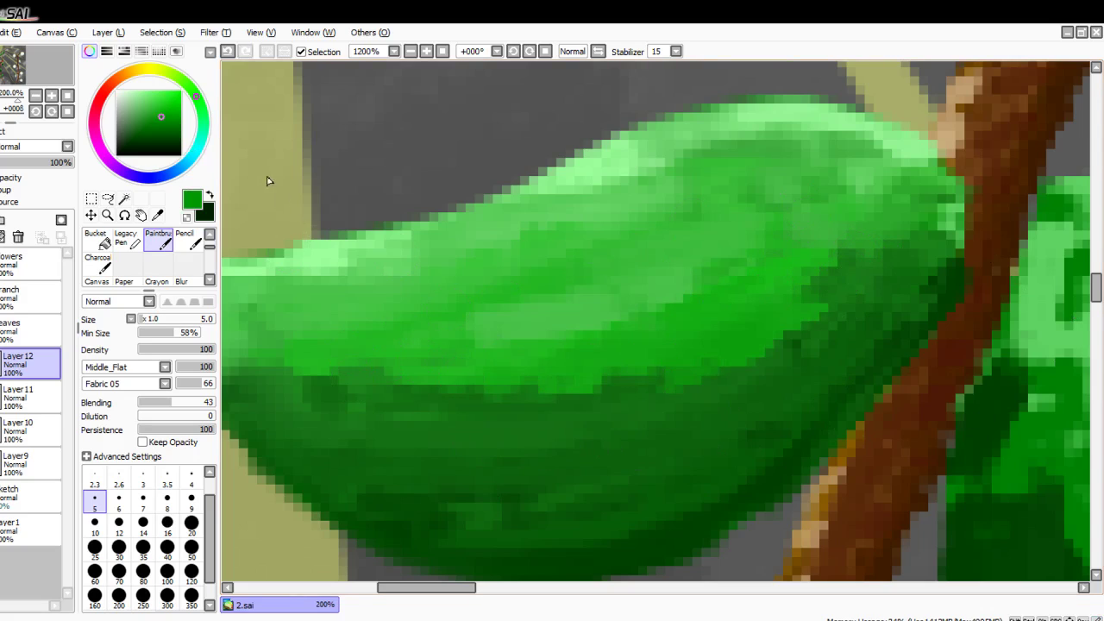
Step: Darken the band below the middle highlights with a deeper green, from the stem side towards the tip
drag(166, 122, 167, 127)
mouse_move(789, 280)
mouse_down()
mouse_move(535, 384)
mouse_move(560, 353)
mouse_up()
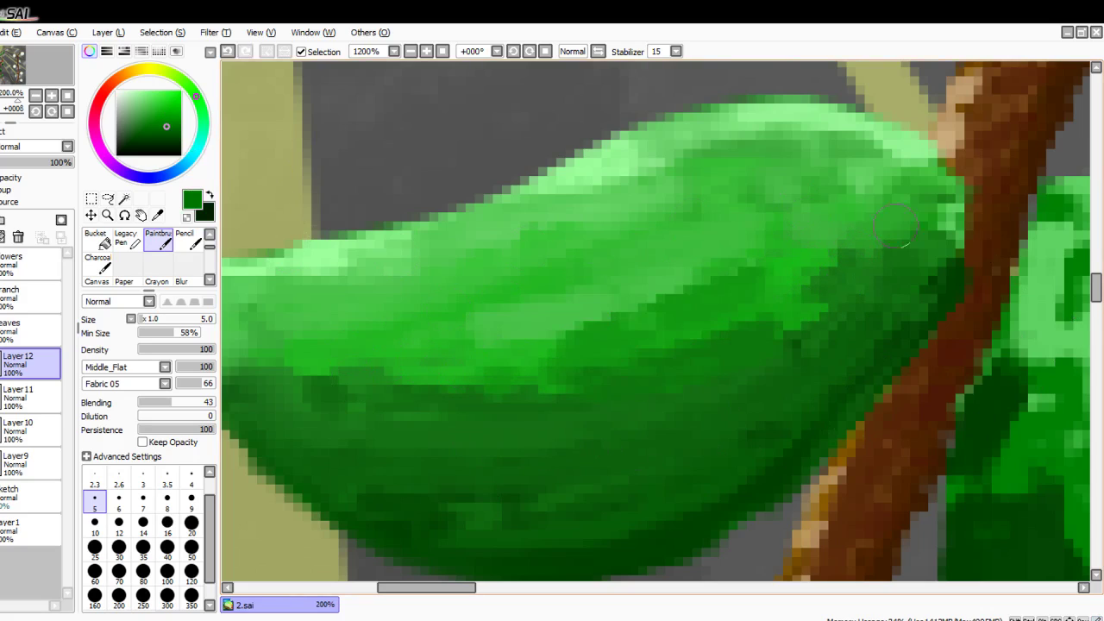
drag(764, 259, 479, 345)
drag(798, 298, 630, 345)
mouse_move(750, 333)
mouse_down()
mouse_move(826, 290)
mouse_move(355, 369)
mouse_up()
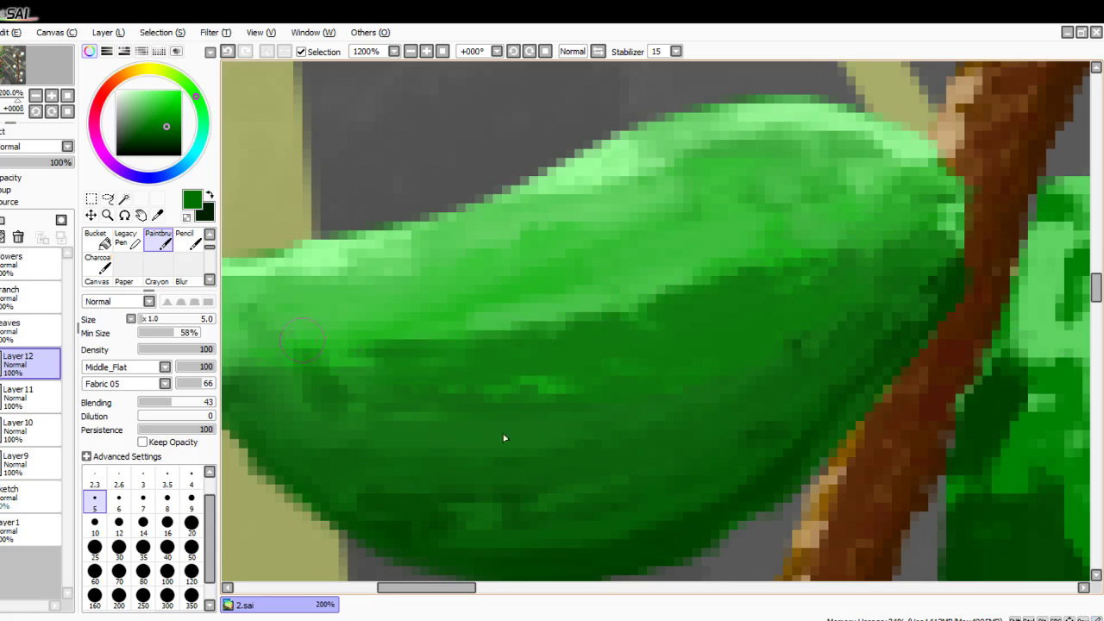
Step: Blend the deeper green into the leaf's tip and along the nearby light-shadow boundary
key(Left)
mouse_move(673, 378)
mouse_down()
mouse_move(444, 371)
mouse_move(297, 337)
mouse_move(275, 299)
mouse_up()
mouse_move(352, 356)
mouse_down()
mouse_move(291, 294)
mouse_move(445, 409)
mouse_up()
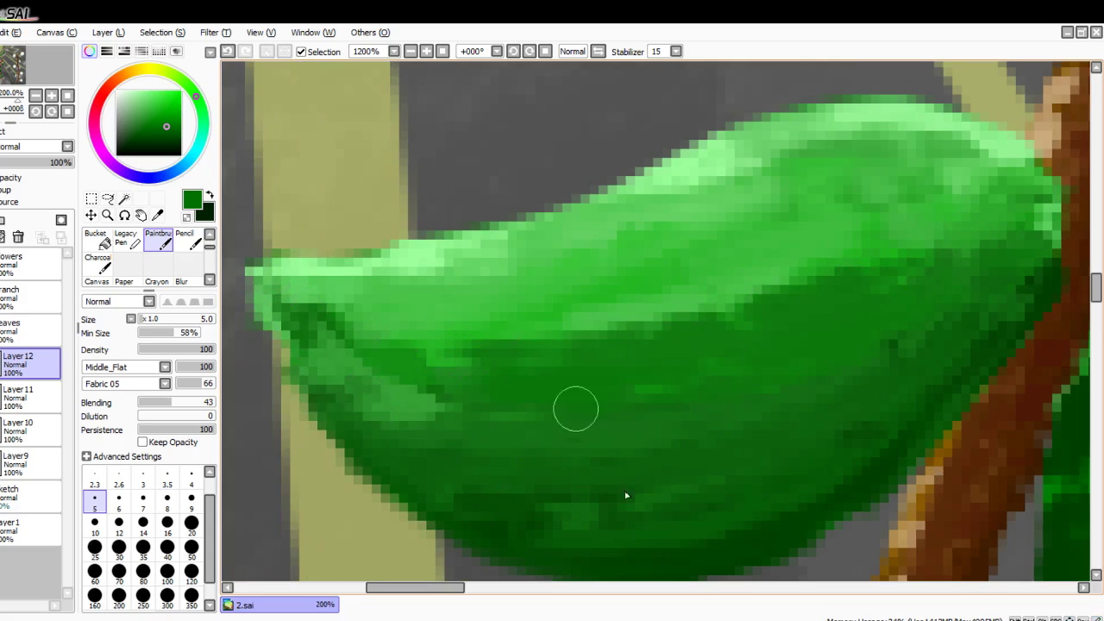
drag(298, 377, 474, 393)
mouse_move(478, 349)
mouse_down()
mouse_move(314, 313)
mouse_move(636, 312)
mouse_up()
drag(635, 318, 406, 375)
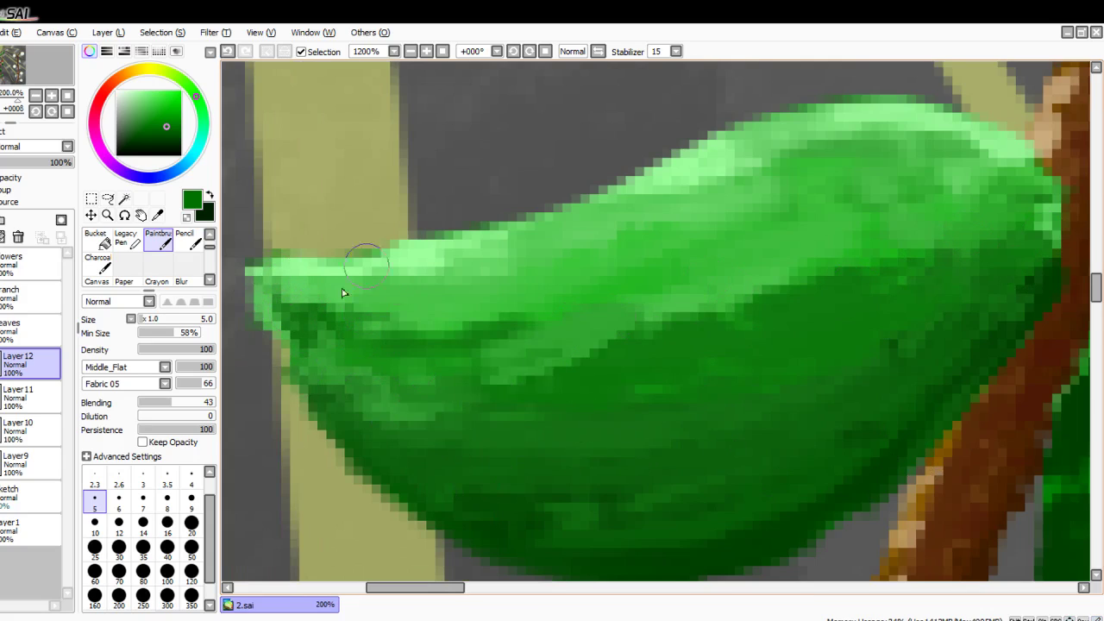
Step: Choose a vivid light green and brush it through the leaf's middle, from the tip to the stem end
click(160, 98)
mouse_move(636, 295)
mouse_down()
mouse_move(478, 342)
mouse_move(350, 352)
mouse_up()
drag(378, 303, 447, 291)
drag(765, 304, 658, 355)
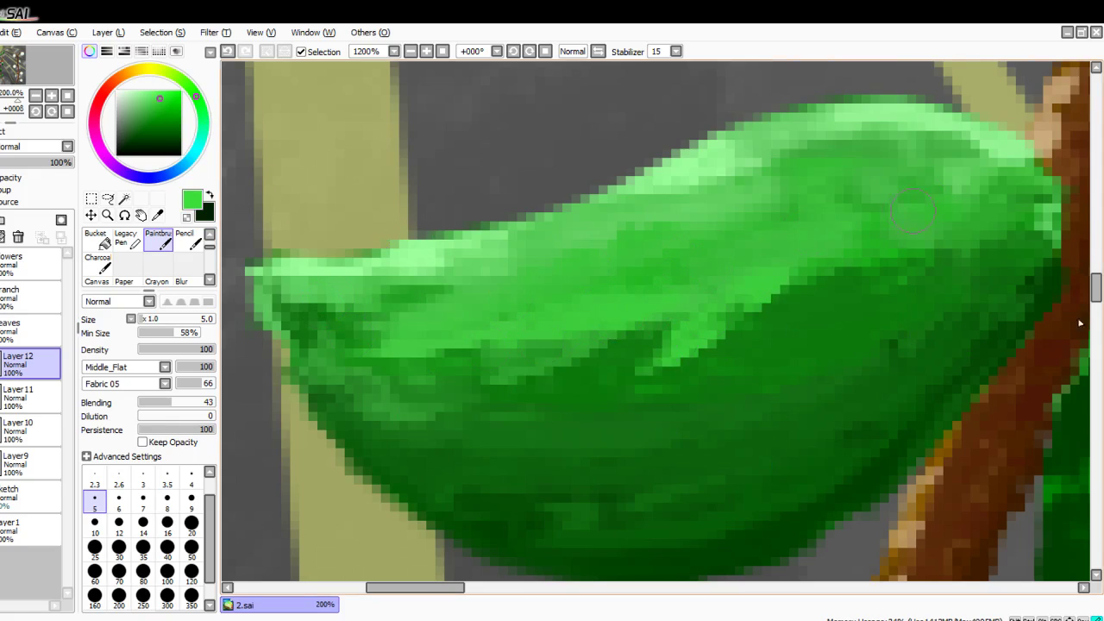
drag(868, 259, 616, 348)
drag(944, 186, 762, 251)
drag(1015, 205, 768, 309)
drag(819, 279, 732, 312)
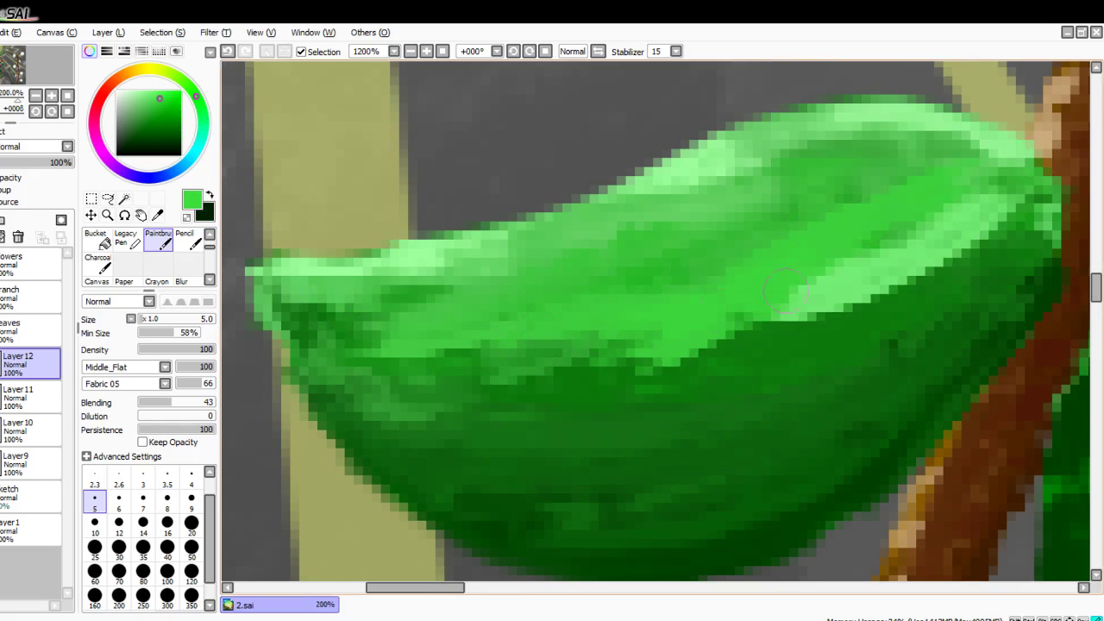
Step: Brush vivid green diagonally from the leaf's stem-side middle towards the tip, blending the lower highlights into the mid-tones
mouse_move(906, 264)
mouse_down()
mouse_move(664, 367)
mouse_move(628, 367)
mouse_up()
mouse_move(761, 283)
mouse_down()
mouse_move(832, 258)
mouse_move(552, 362)
mouse_up()
drag(649, 295, 509, 338)
drag(764, 274, 390, 352)
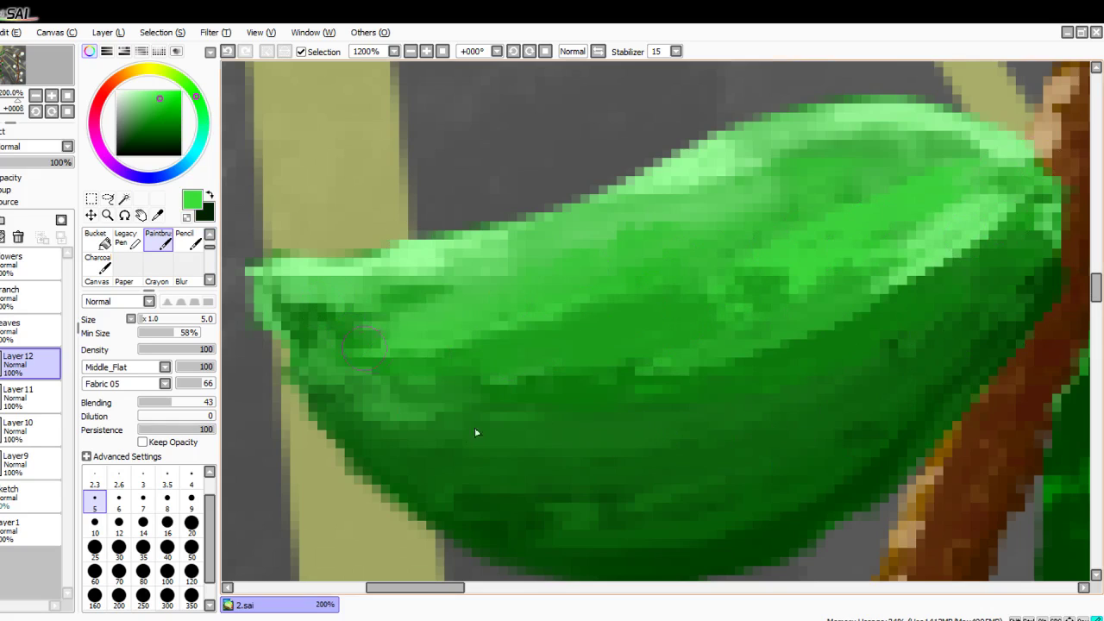
drag(532, 310, 399, 346)
mouse_move(576, 302)
mouse_down()
mouse_move(531, 319)
mouse_move(324, 344)
mouse_up()
Step: Brighten the area near the leaf's tip with vivid green and blend it back into the leaf's middle
drag(371, 302, 481, 304)
mouse_move(333, 321)
mouse_down()
mouse_move(427, 331)
mouse_move(580, 318)
mouse_up()
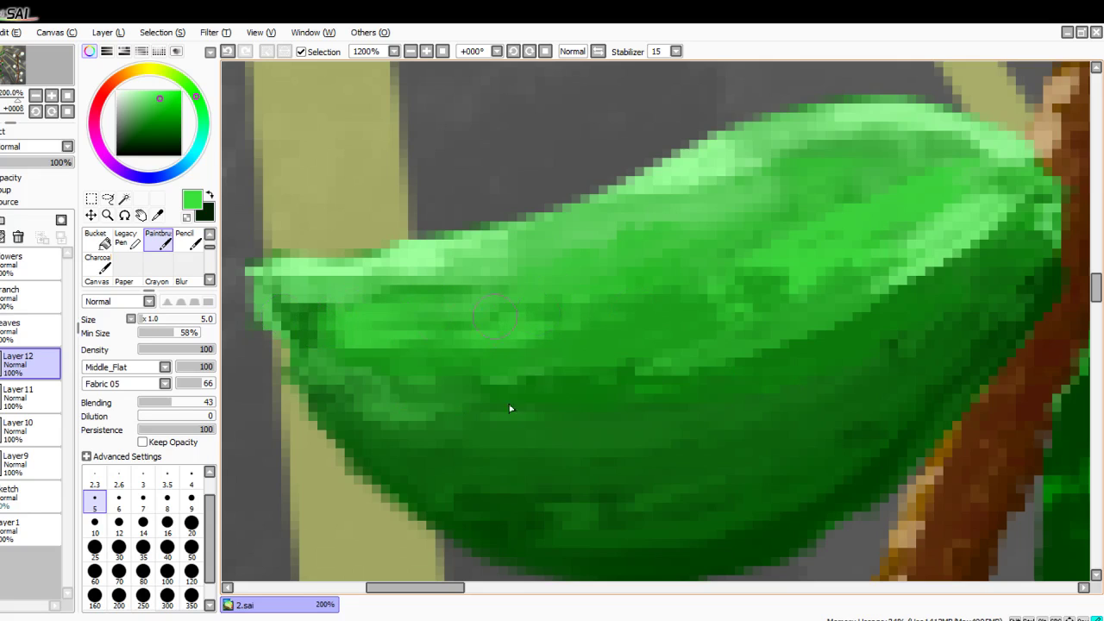
drag(415, 317, 265, 309)
mouse_move(380, 295)
mouse_down()
mouse_move(578, 312)
mouse_move(731, 240)
mouse_up()
drag(776, 279, 666, 341)
scroll(617, 312, down, 7)
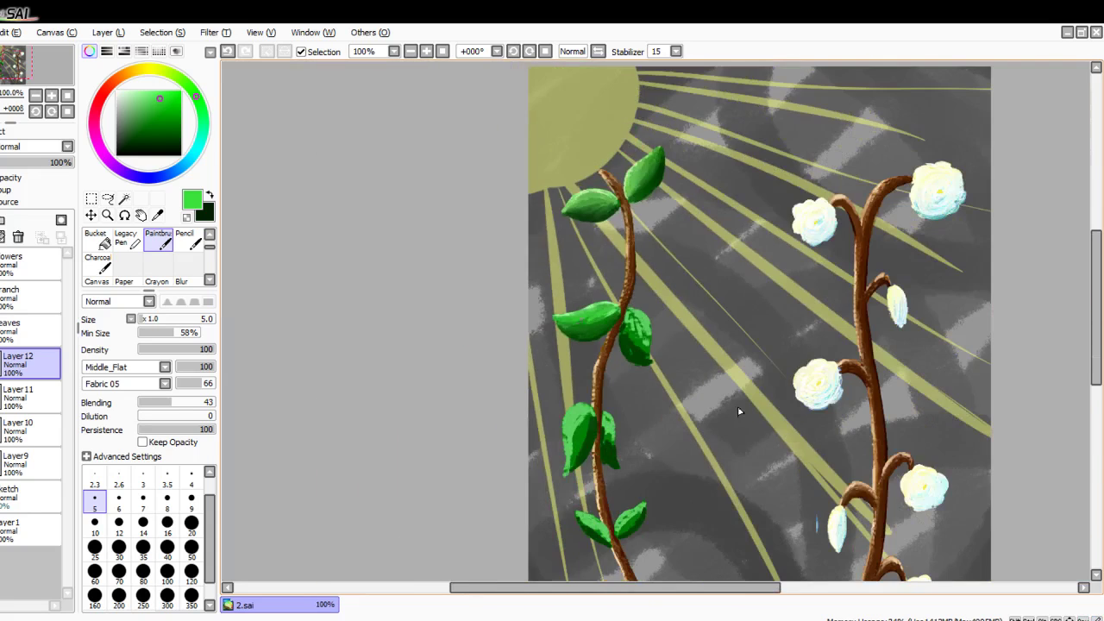
Step: Sample a darker mid-green from the leaf and brush diagonal streaks from the middle highlights into the shadow band
scroll(623, 309, up, 8)
drag(577, 338, 470, 388)
right_click(429, 456)
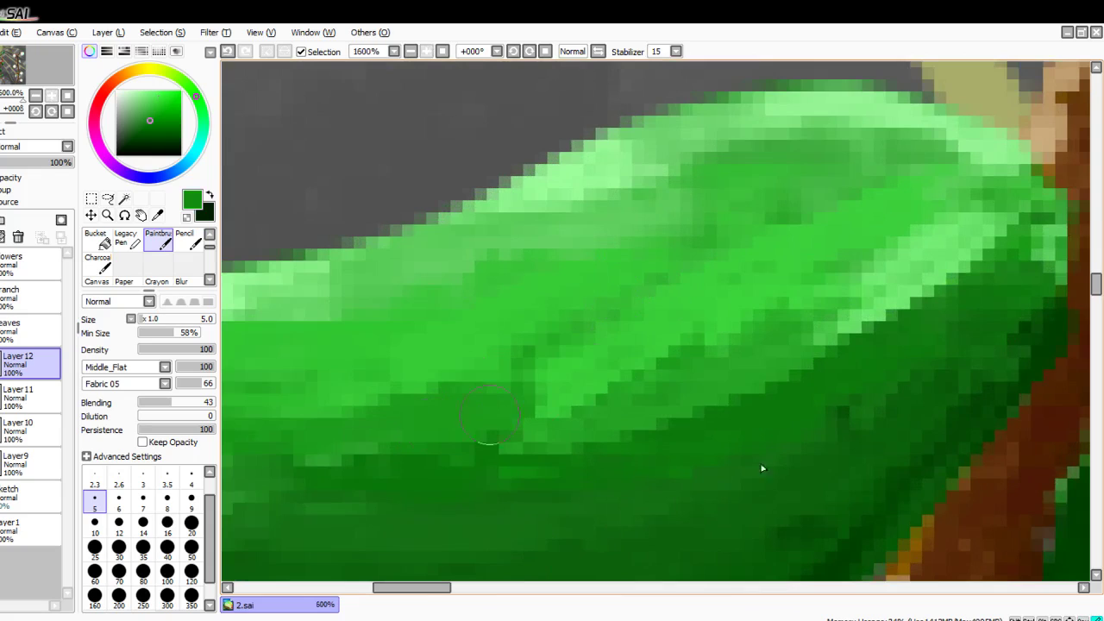
drag(673, 328, 500, 414)
drag(686, 345, 463, 471)
drag(666, 431, 776, 392)
Step: Pull the pale stem-end highlight down into the shadow with diagonal mid-green strokes
mouse_move(915, 261)
mouse_down()
mouse_move(697, 455)
mouse_move(781, 388)
mouse_up()
drag(944, 289, 783, 442)
drag(807, 321, 678, 433)
drag(959, 257, 747, 434)
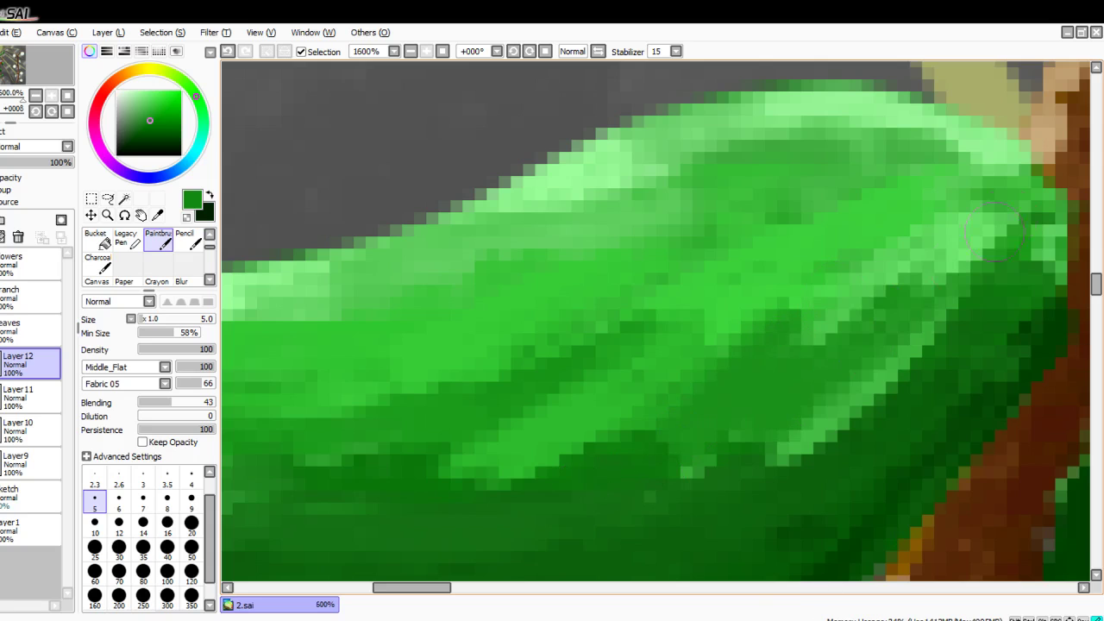
drag(892, 363, 783, 459)
drag(889, 293, 677, 424)
Step: Extend the mid-green along the leaf's light-shadow boundary with long strokes towards the tip
drag(751, 302, 345, 488)
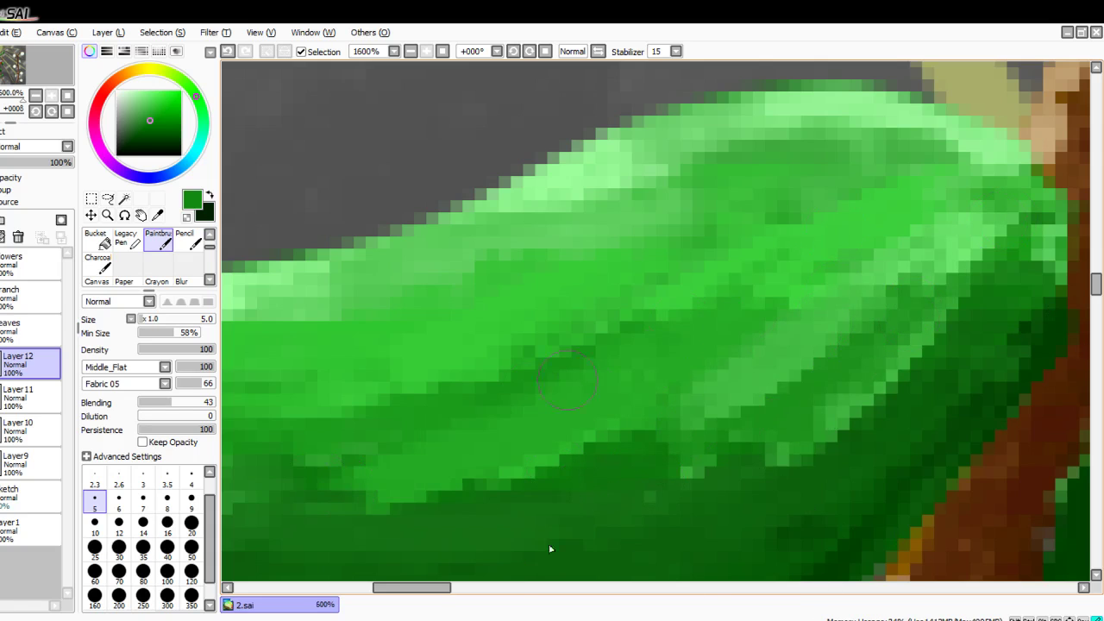
drag(567, 380, 292, 471)
scroll(328, 444, down, 5)
scroll(291, 418, down, 4)
scroll(288, 346, up, 3)
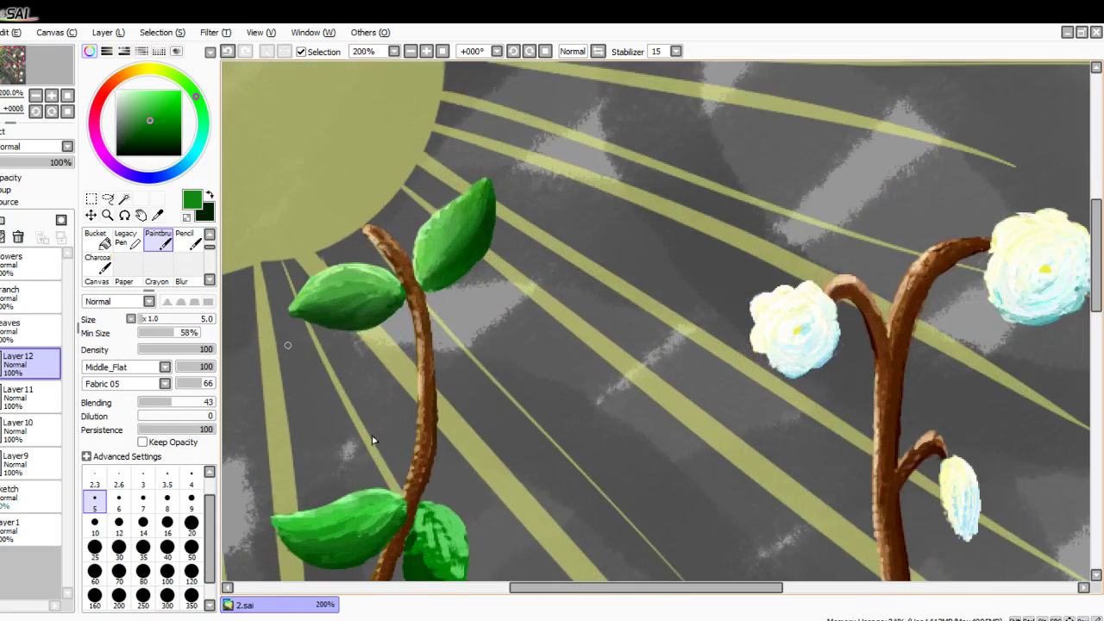
Step: Examine the finished top pair of leaves against the second pair at a reduced view
key(Down)
key(Up)
key(Up)
key(Up)
key(Up)
key(Up)
key(Left)
key(Left)
key(Left)
key(Left)
key(Left)
key(Left)
key(Left)
key(Left)
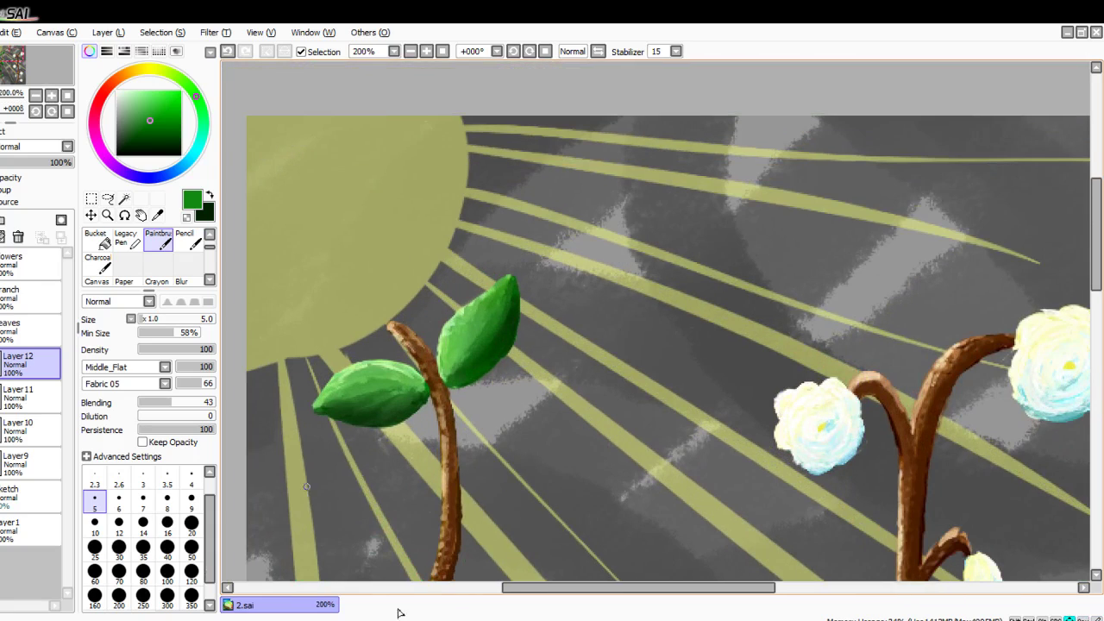
key(Down)
scroll(665, 461, down, 3)
Step: Brush mid-green along the boundary below the leaf's middle and carry it down into the dark shadow
scroll(734, 381, up, 6)
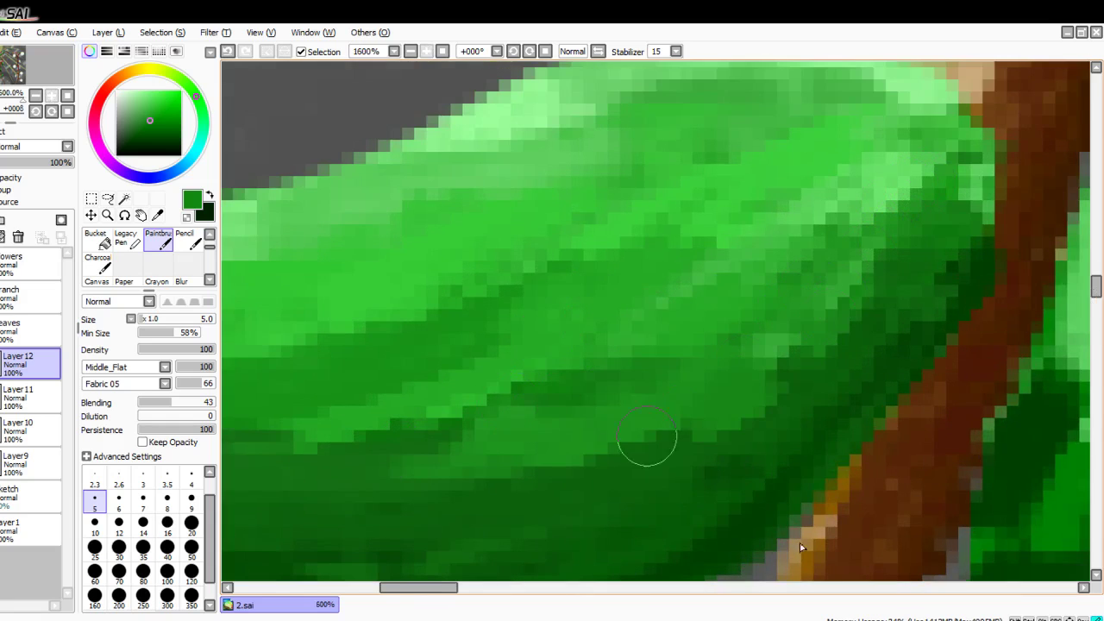
mouse_move(713, 245)
mouse_down()
mouse_move(487, 351)
mouse_move(358, 436)
mouse_up()
drag(563, 382, 284, 473)
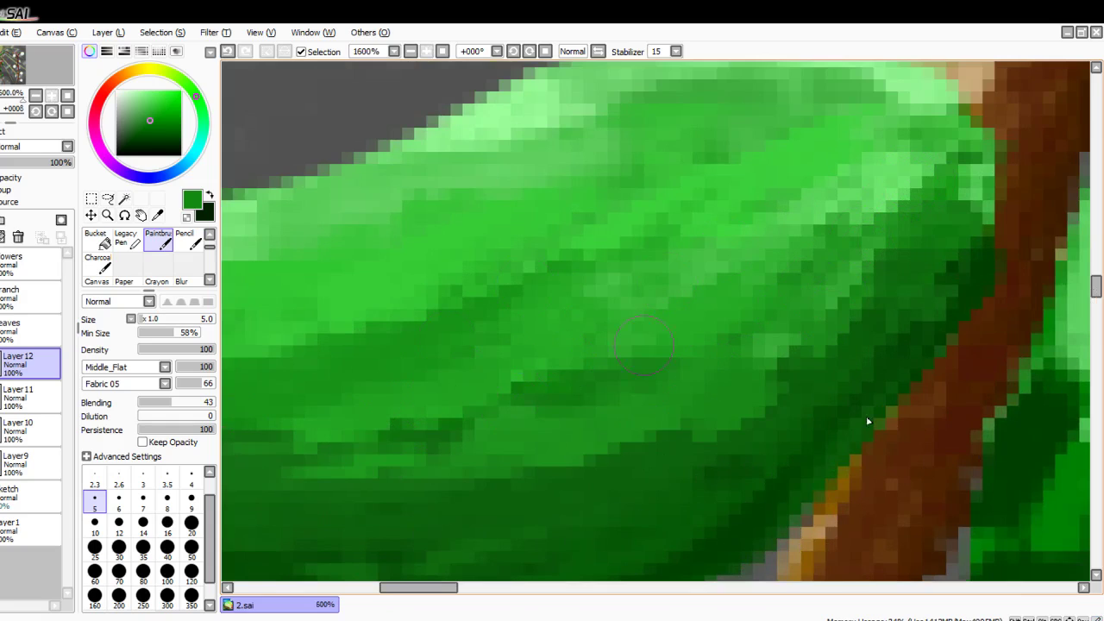
drag(615, 373, 337, 448)
drag(692, 433, 293, 521)
Step: Break up the leaf's middle highlights with long mid-green streaks between the stem end and the tip
drag(618, 259, 234, 355)
drag(597, 276, 759, 198)
mouse_move(862, 179)
mouse_down()
mouse_move(638, 251)
mouse_move(345, 376)
mouse_up()
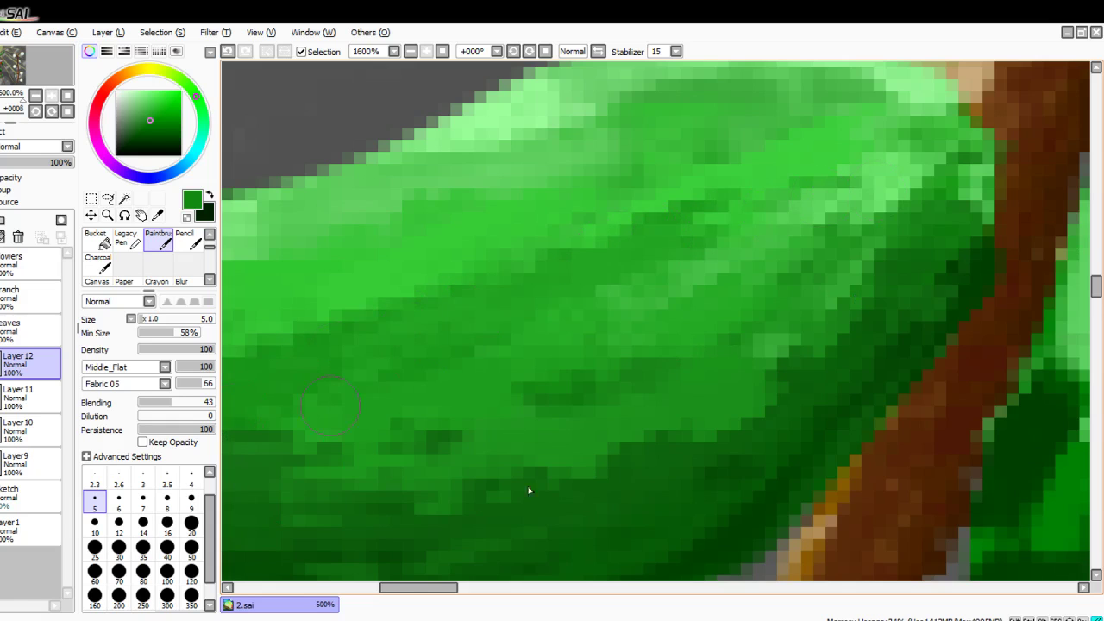
drag(431, 364, 681, 295)
scroll(466, 547, down, 5)
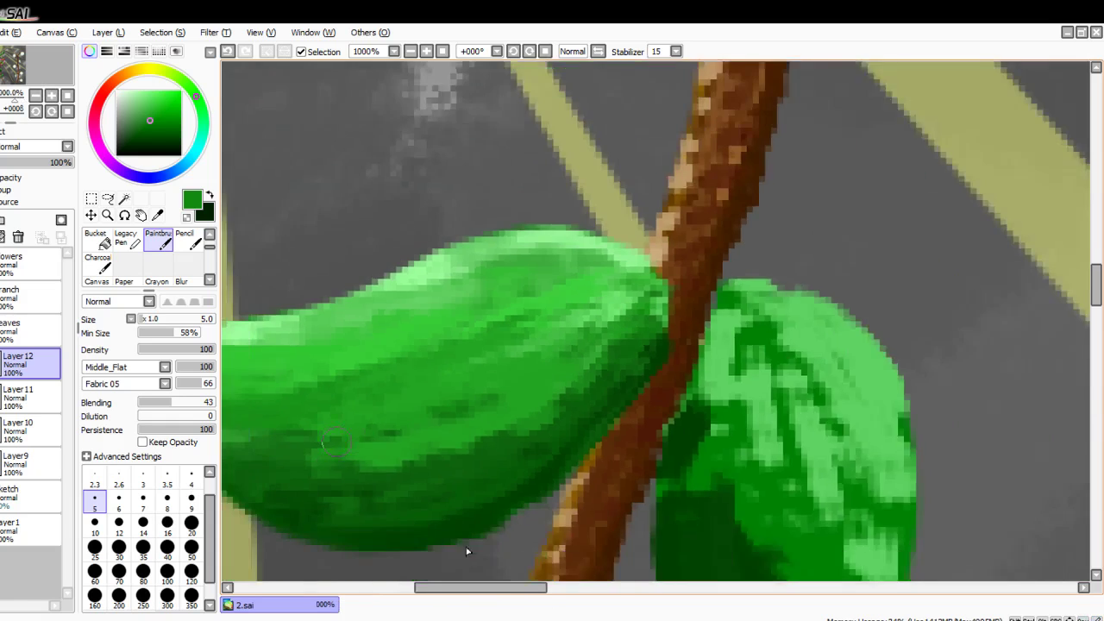
Step: Sample a deeper green and cover the band between the middle highlights and the lower shadow up to the stem
scroll(393, 429, up, 5)
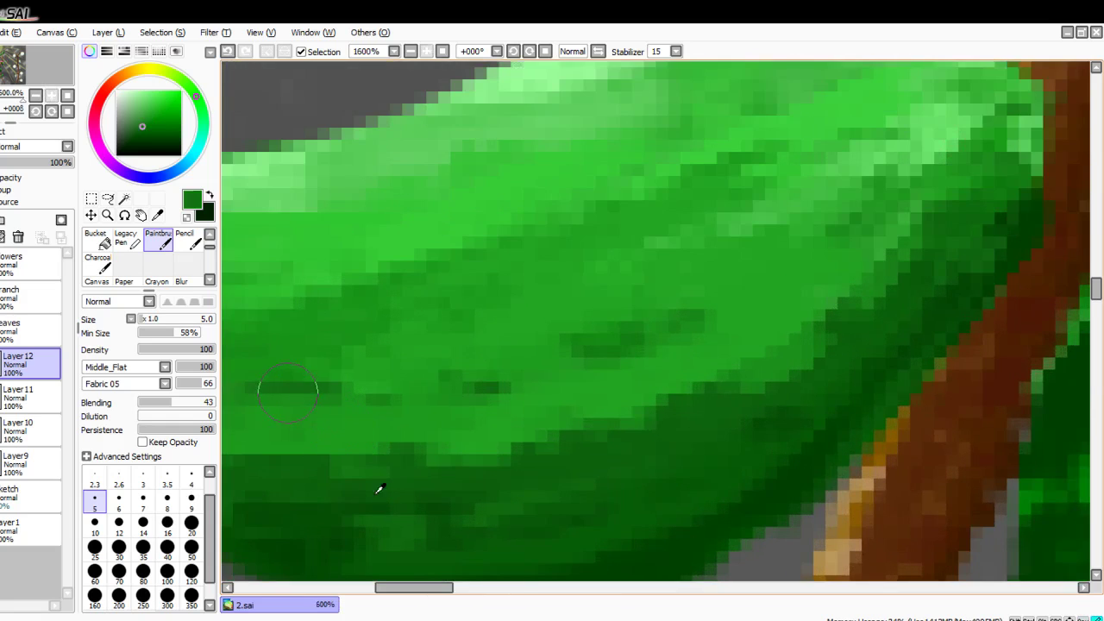
mouse_move(298, 423)
mouse_down()
mouse_move(653, 322)
mouse_move(259, 459)
mouse_move(988, 186)
mouse_move(309, 476)
mouse_move(991, 223)
mouse_move(319, 466)
mouse_move(815, 211)
mouse_up()
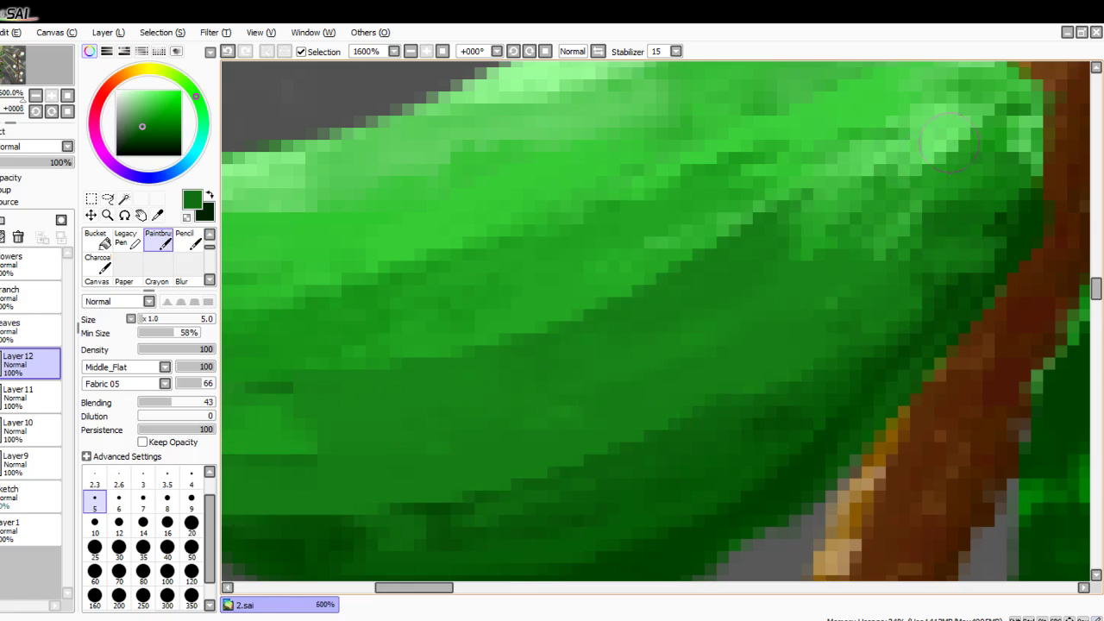
mouse_move(949, 138)
mouse_down()
mouse_move(629, 458)
mouse_move(1023, 267)
mouse_move(345, 369)
mouse_move(911, 205)
mouse_up()
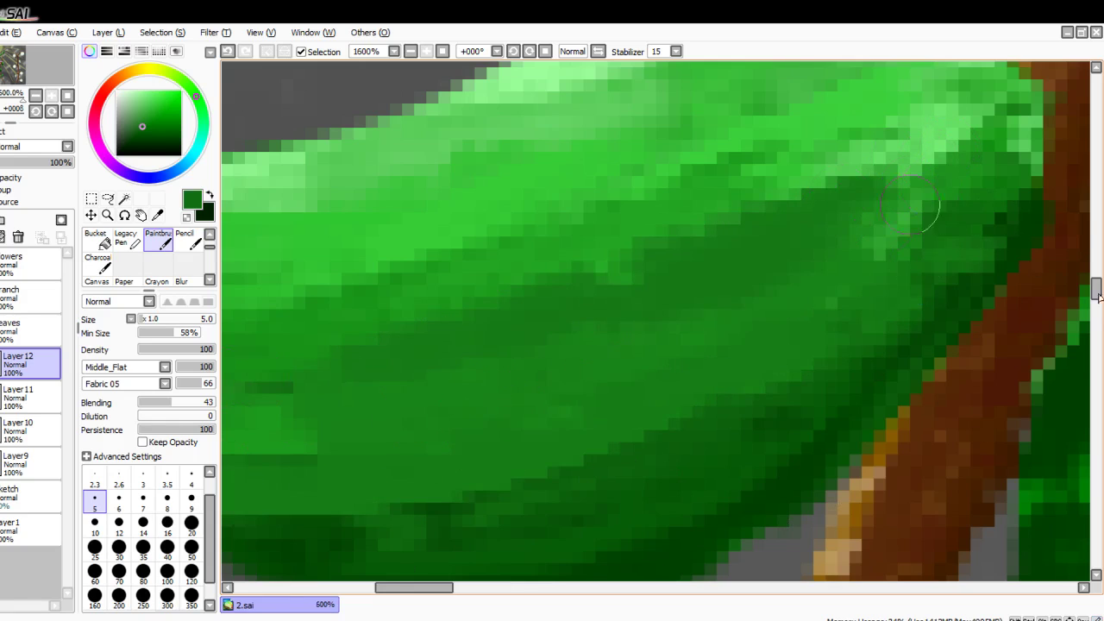
mouse_move(394, 449)
mouse_down()
mouse_move(776, 345)
mouse_move(463, 523)
mouse_move(631, 454)
mouse_move(383, 521)
mouse_move(888, 250)
mouse_move(397, 530)
mouse_move(643, 339)
mouse_move(323, 468)
mouse_up()
scroll(457, 458, down, 5)
scroll(510, 452, up, 2)
Step: Swap to the dark green and soften the leaf's stem-side tones with the Water Color brush at size 7
key(x)
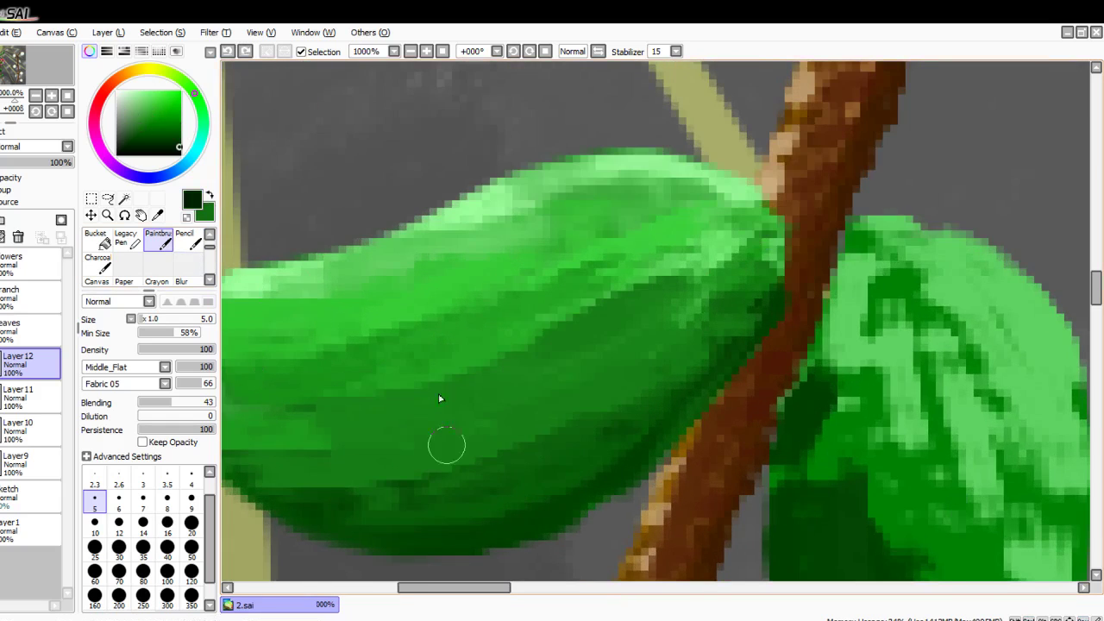
click(209, 280)
scroll(160, 259, up, 3)
click(188, 241)
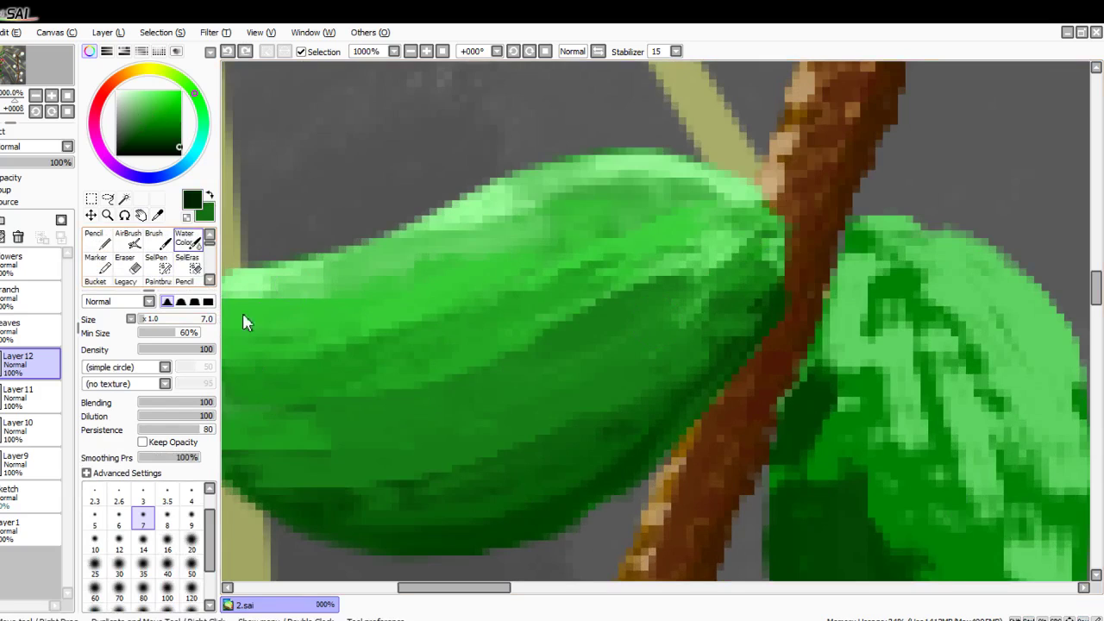
scroll(498, 468, up, 2)
scroll(623, 375, down, 2)
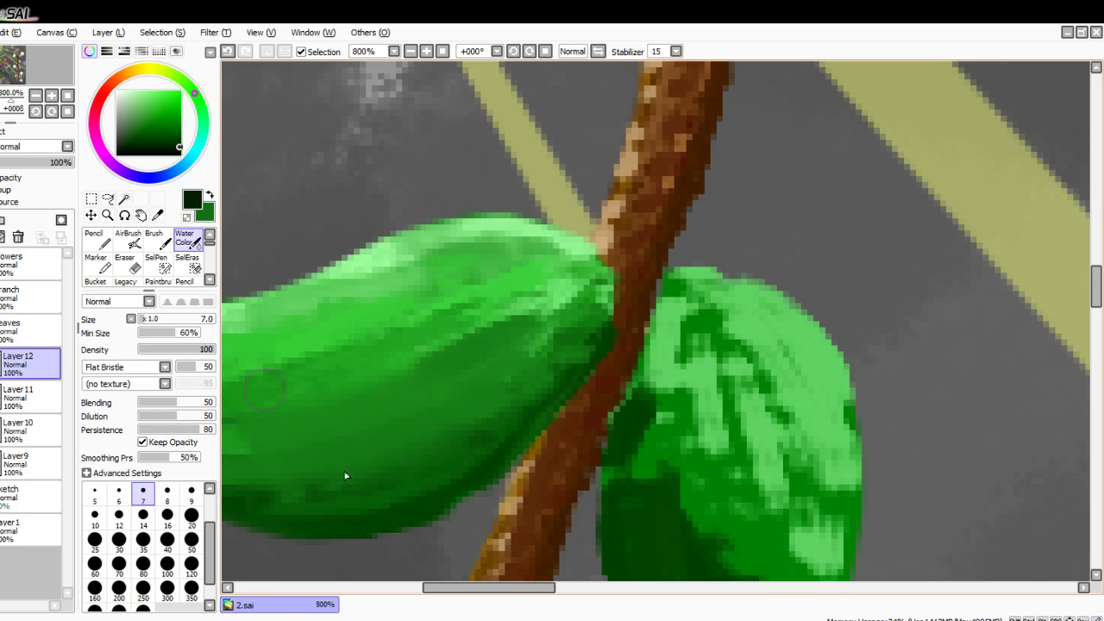
Step: Smooth the colour transitions at the leaf's tip and along its lower shadow with the Water Color brush
key(Left)
key(Left)
key(Left)
key(Left)
key(Left)
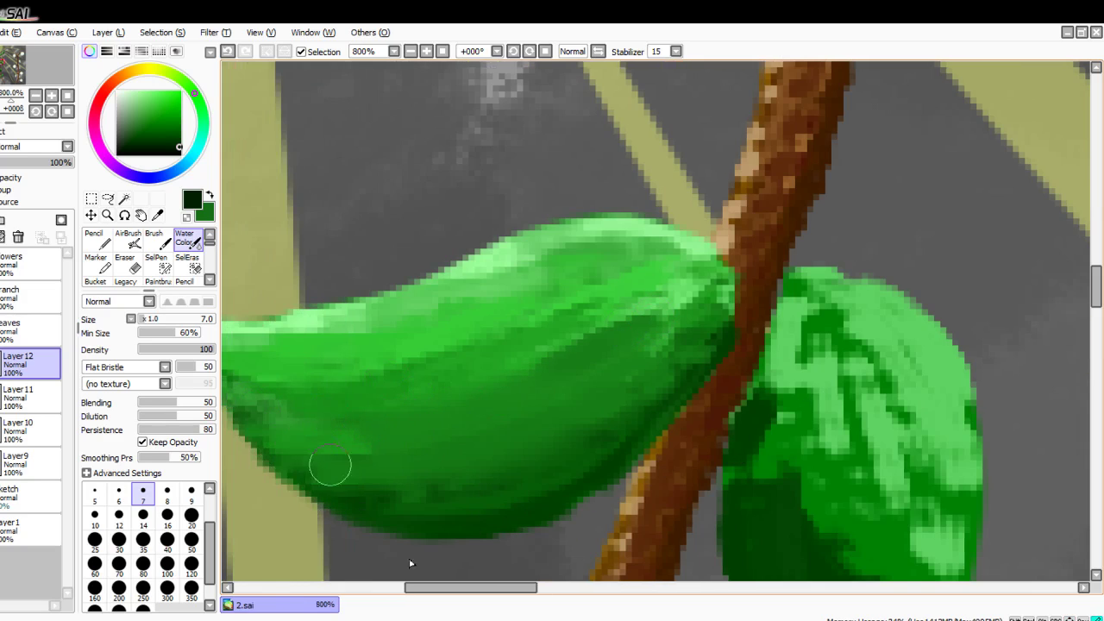
scroll(357, 532, left, 3)
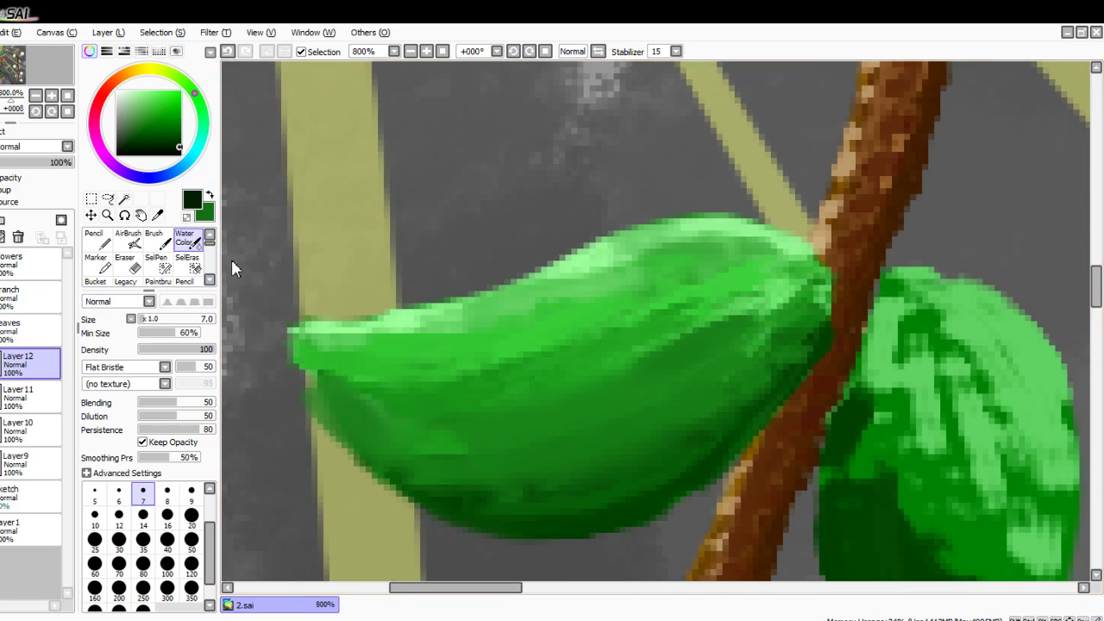
scroll(563, 481, up, 1)
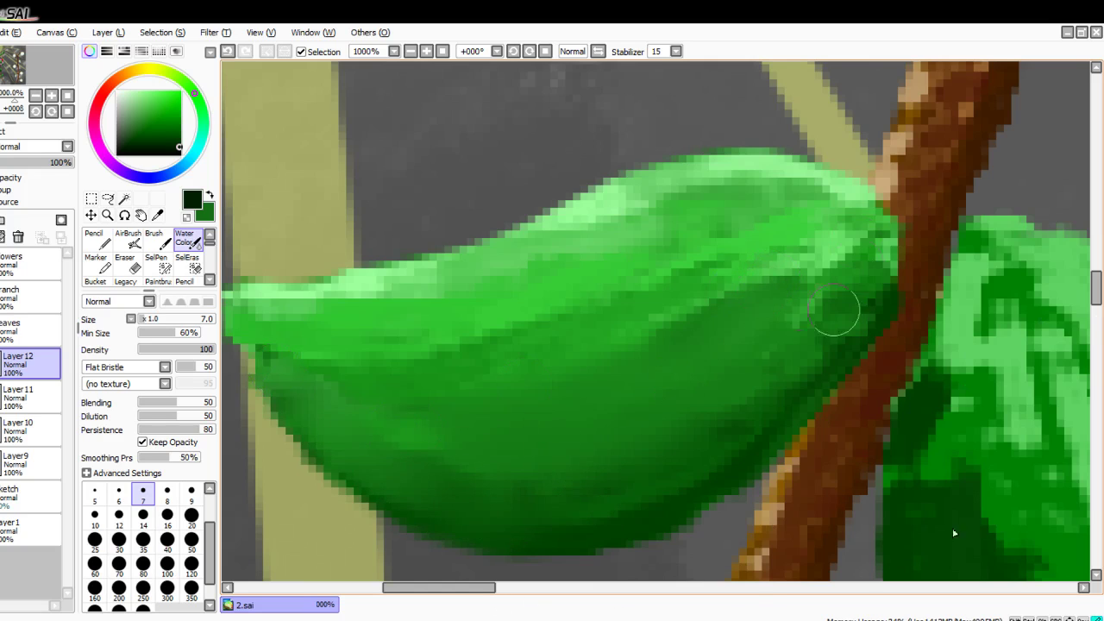
scroll(354, 466, down, 6)
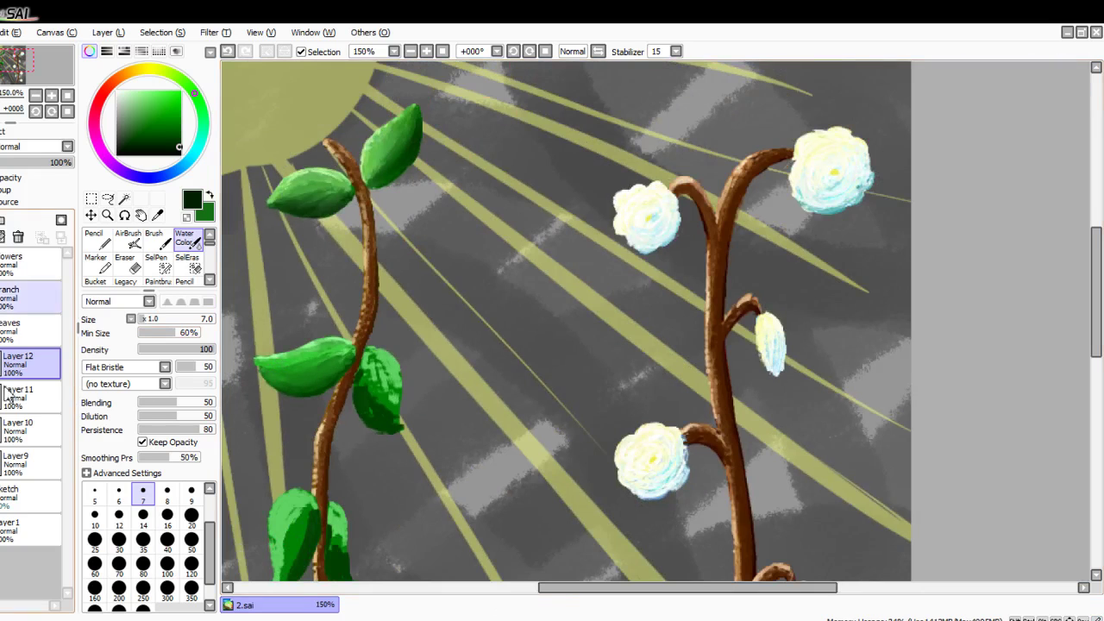
Step: Add a new layer above Layer12 and choose a bright yellow as the painting colour
key(Left)
key(Left)
key(Left)
click(1, 220)
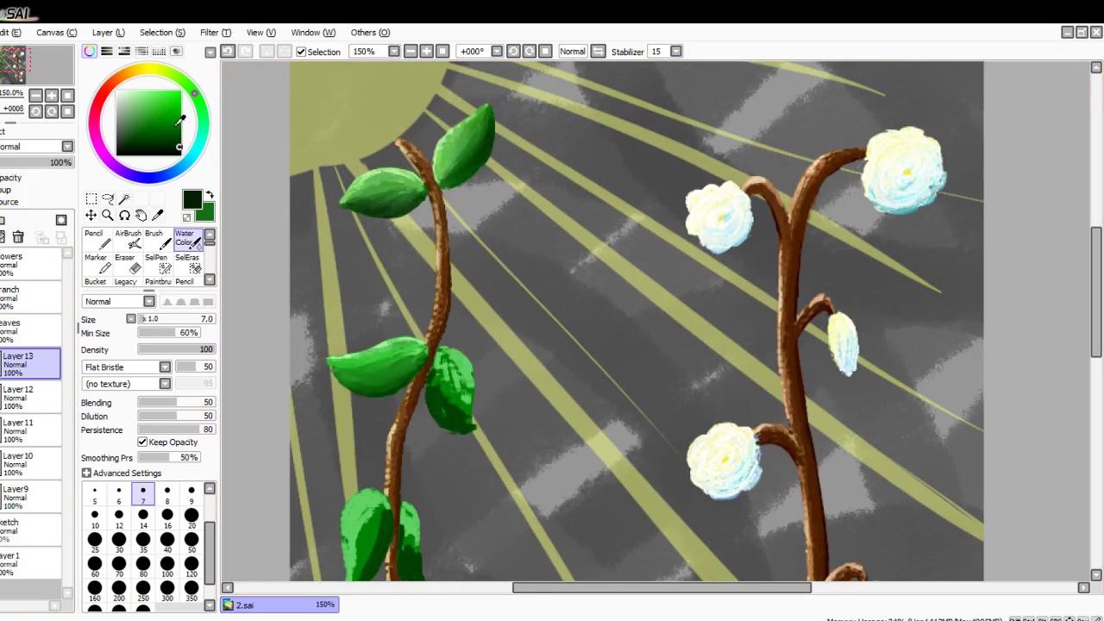
drag(144, 69, 152, 69)
drag(154, 107, 160, 91)
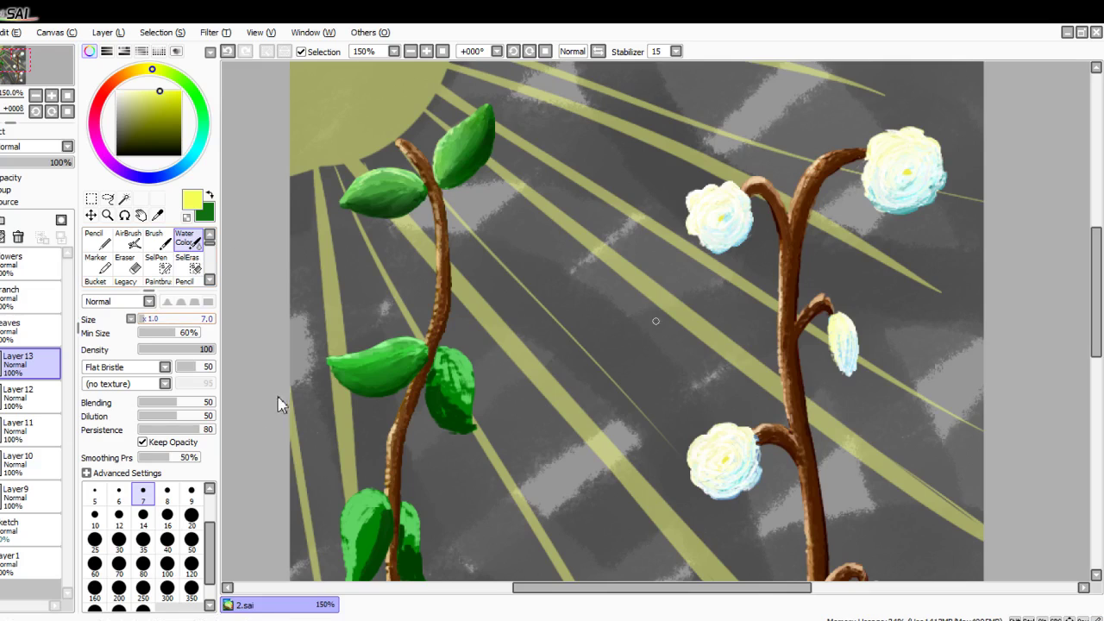
Step: With the Pencil at size 8, draw a yellow stroke along the leaf's upper edge and a grey one along its lower edge
scroll(300, 302, up, 3)
click(98, 241)
scroll(471, 367, up, 3)
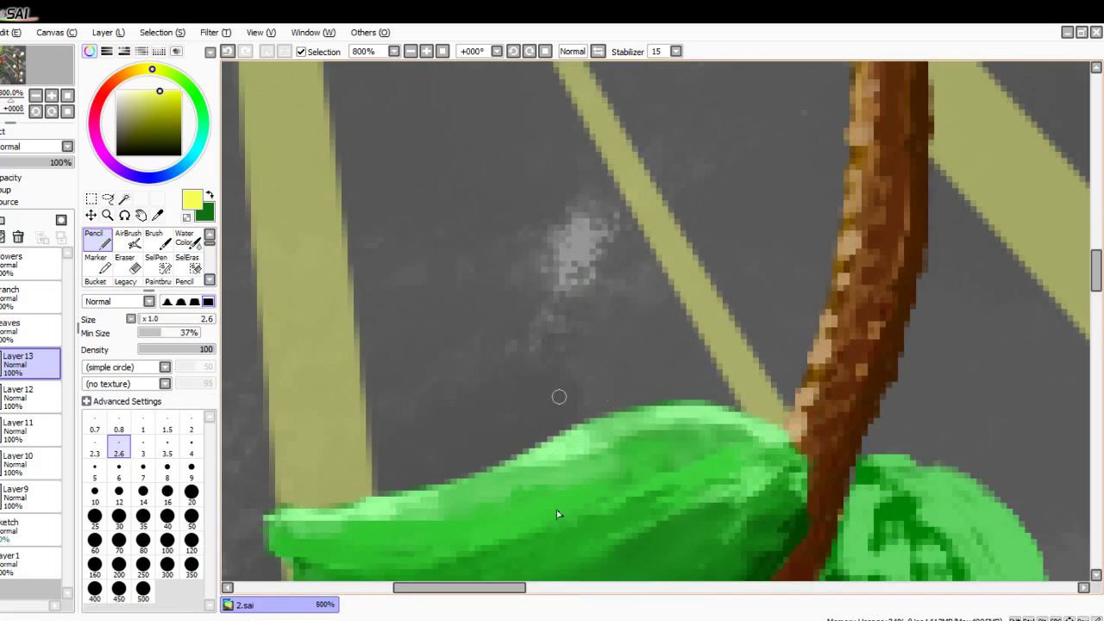
click(167, 467)
scroll(599, 375, down, 5)
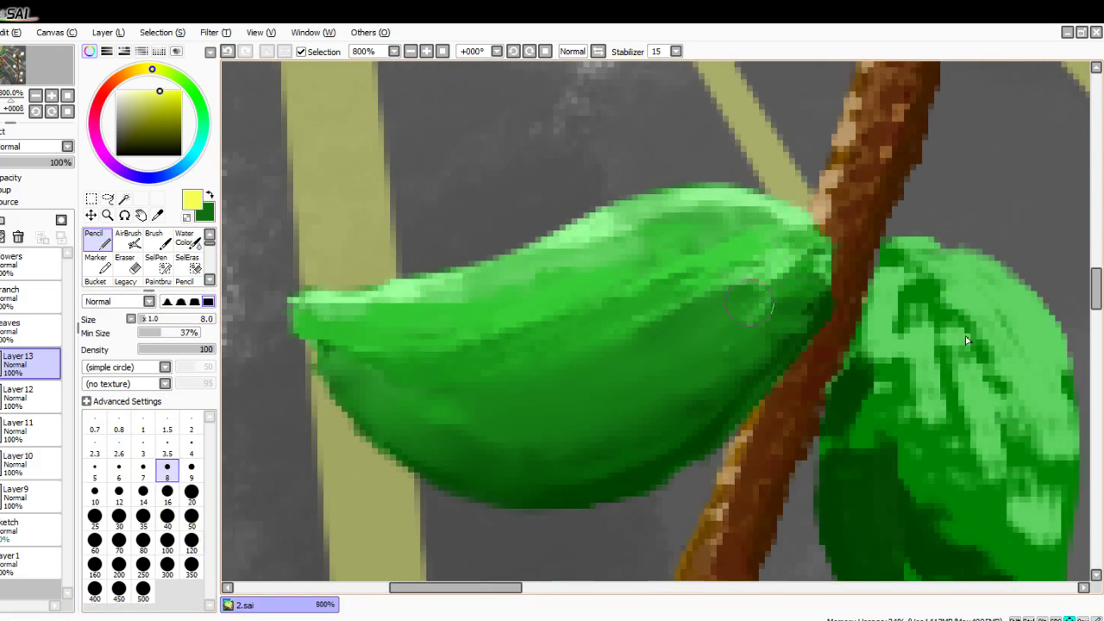
mouse_move(818, 221)
mouse_down()
mouse_move(801, 228)
mouse_move(715, 205)
mouse_move(629, 210)
mouse_move(508, 269)
mouse_move(333, 295)
mouse_move(248, 256)
mouse_up()
click(117, 131)
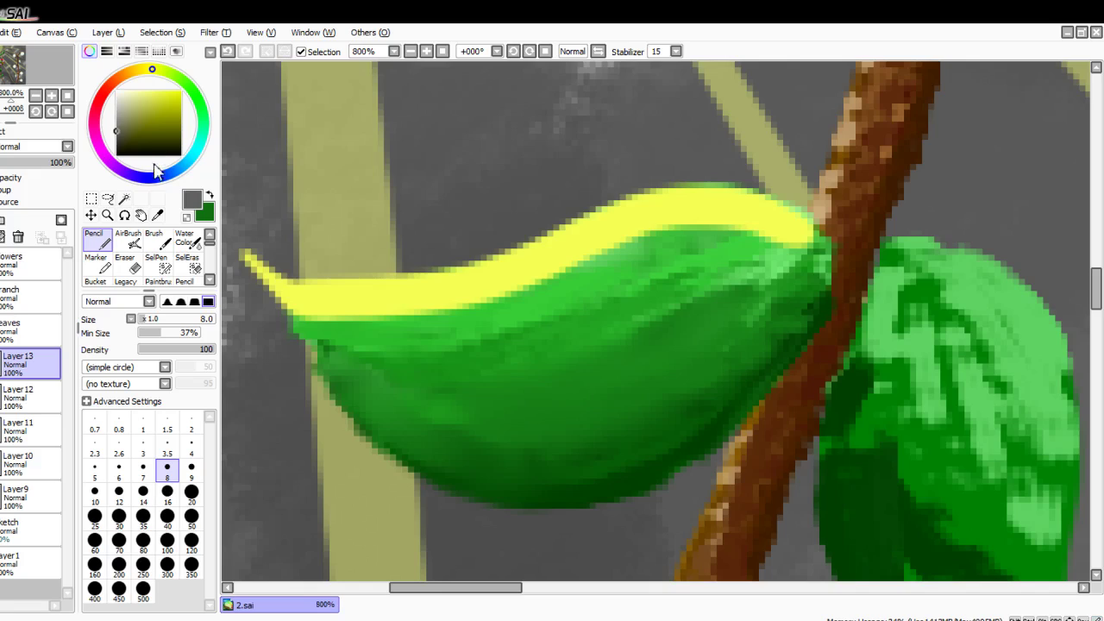
mouse_move(771, 355)
mouse_down()
mouse_move(814, 313)
mouse_move(691, 441)
mouse_move(551, 496)
mouse_move(438, 471)
mouse_move(371, 415)
mouse_move(305, 329)
mouse_move(244, 288)
mouse_move(238, 260)
mouse_up()
Step: Choose the Blur brush and set Layer13's blending mode to Multiply
scroll(187, 263, down, 3)
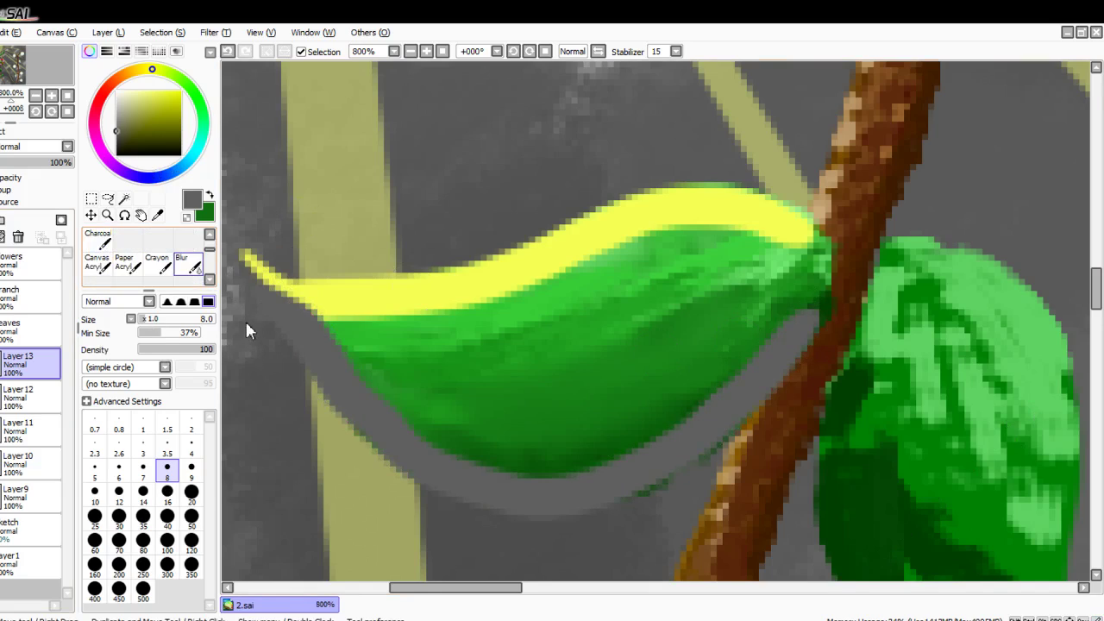
click(186, 264)
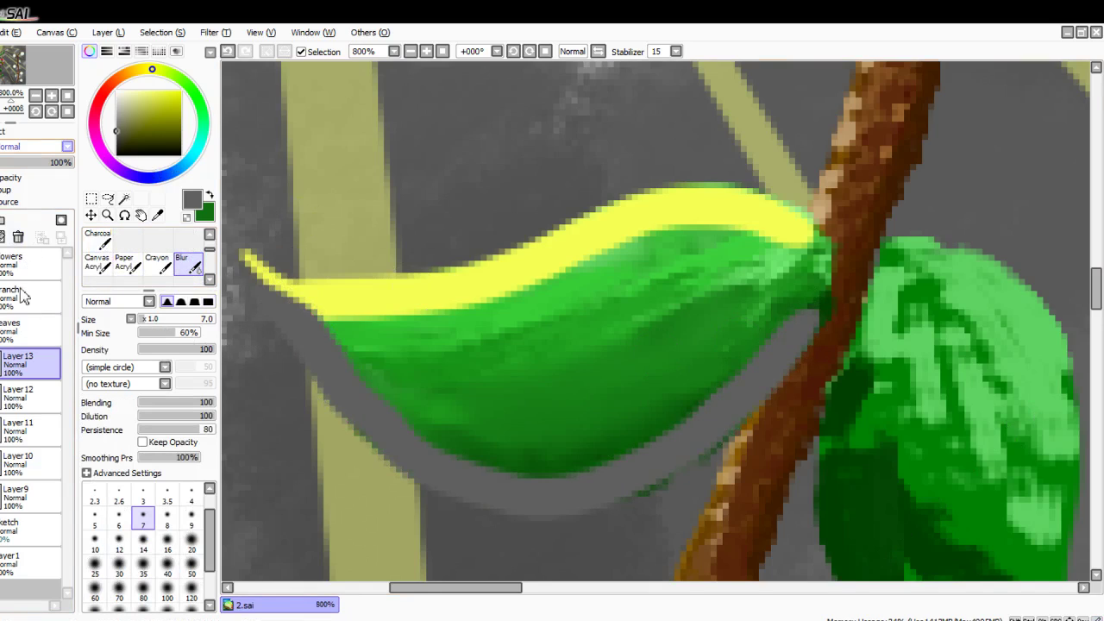
click(21, 214)
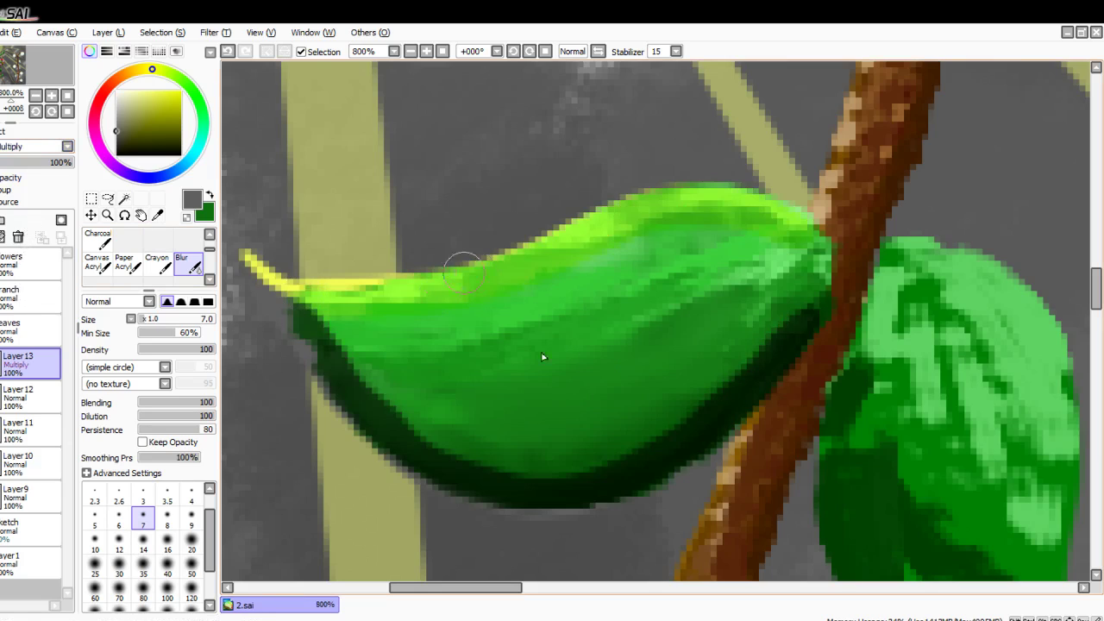
Step: Blur the yellow upper stroke and the dark lower stroke so that both blend into the leaf
drag(376, 281, 297, 289)
mouse_move(367, 382)
mouse_down()
mouse_move(387, 414)
mouse_move(328, 364)
mouse_up()
drag(470, 268, 425, 291)
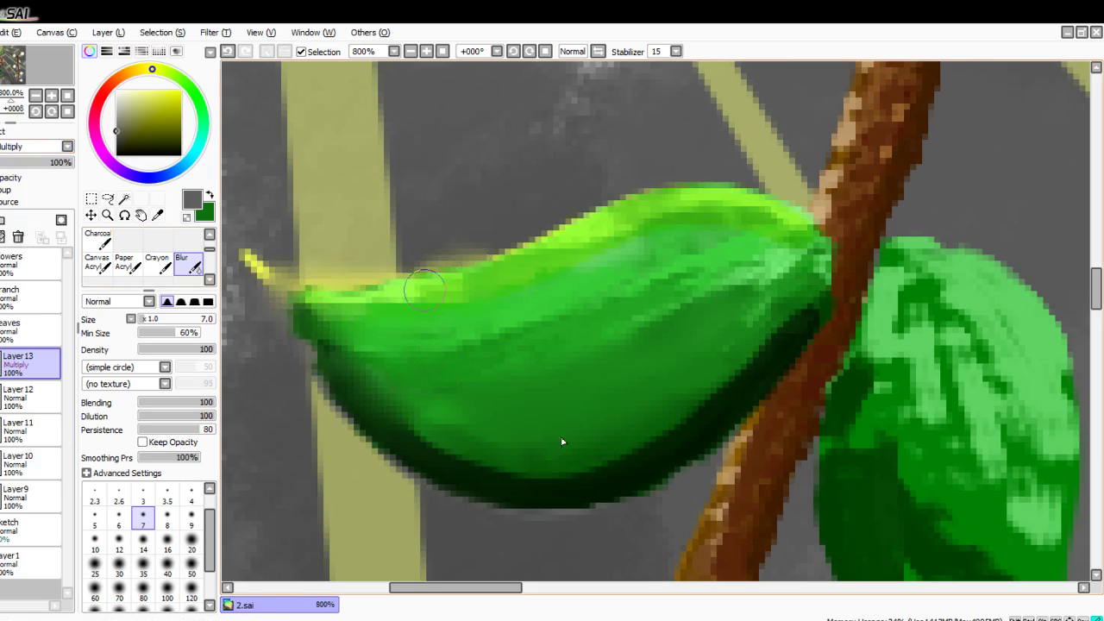
mouse_move(542, 272)
mouse_down()
mouse_move(665, 240)
mouse_move(569, 218)
mouse_move(584, 272)
mouse_move(584, 248)
mouse_move(704, 296)
mouse_move(738, 278)
mouse_up()
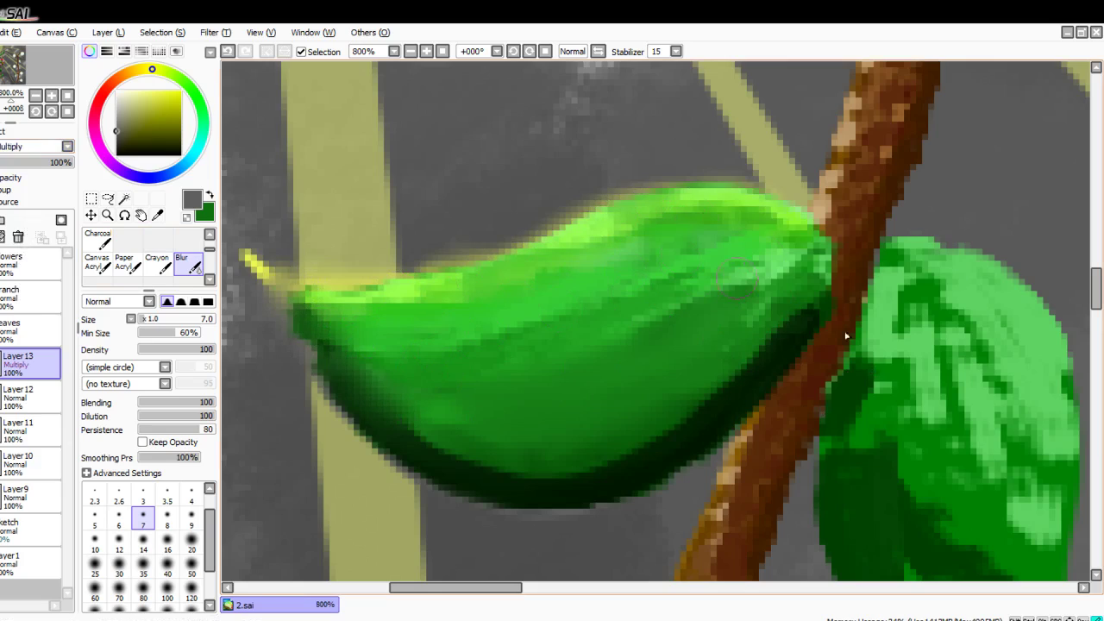
mouse_move(331, 339)
mouse_down()
mouse_move(401, 355)
mouse_move(434, 412)
mouse_move(375, 414)
mouse_move(230, 344)
mouse_move(332, 400)
mouse_move(374, 444)
mouse_move(480, 498)
mouse_move(453, 500)
mouse_move(457, 472)
mouse_move(485, 505)
mouse_move(433, 419)
mouse_up()
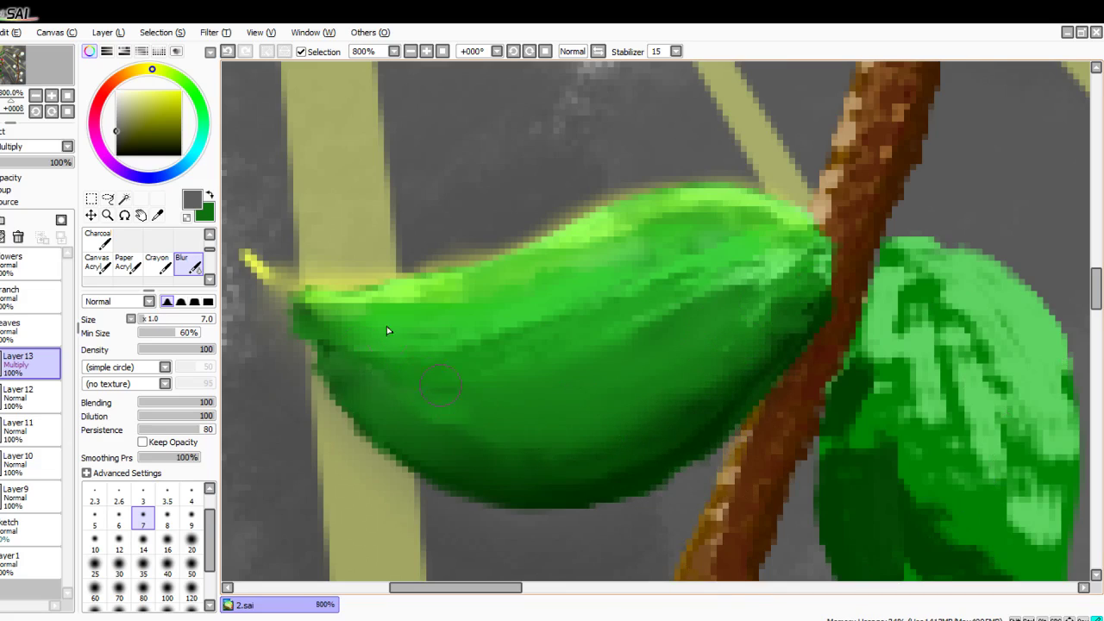
Step: Draw a grey Pencil stroke at size 8 across the leaf's lower middle on the Multiply layer
scroll(139, 259, up, 2)
click(96, 239)
scroll(130, 296, up, 2)
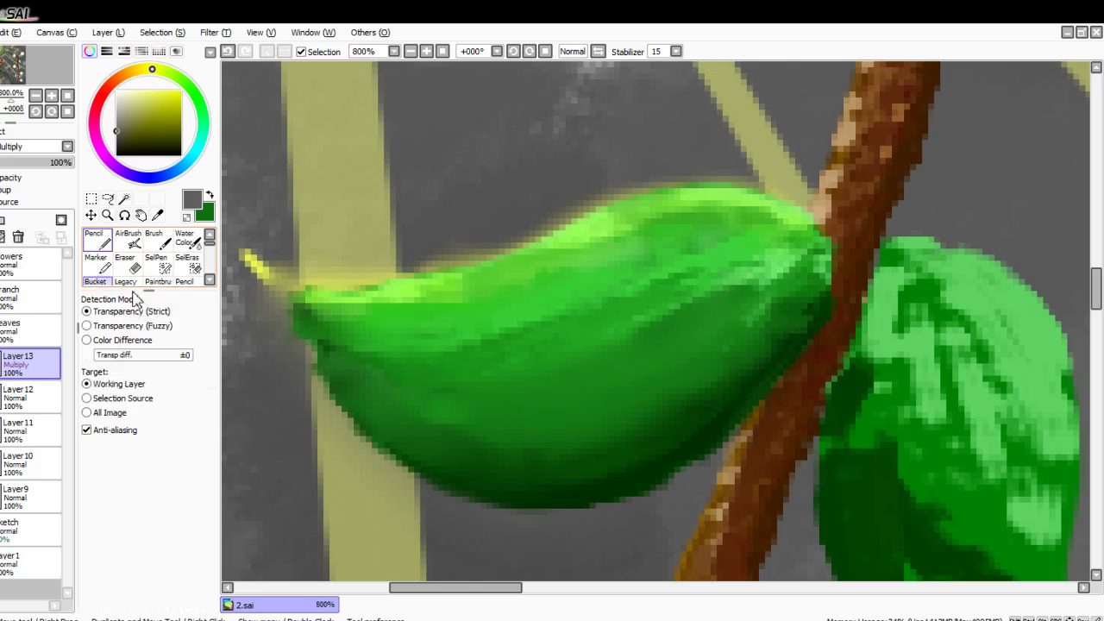
click(96, 240)
mouse_move(723, 344)
mouse_down()
mouse_move(515, 402)
mouse_move(435, 408)
mouse_up()
scroll(143, 263, down, 4)
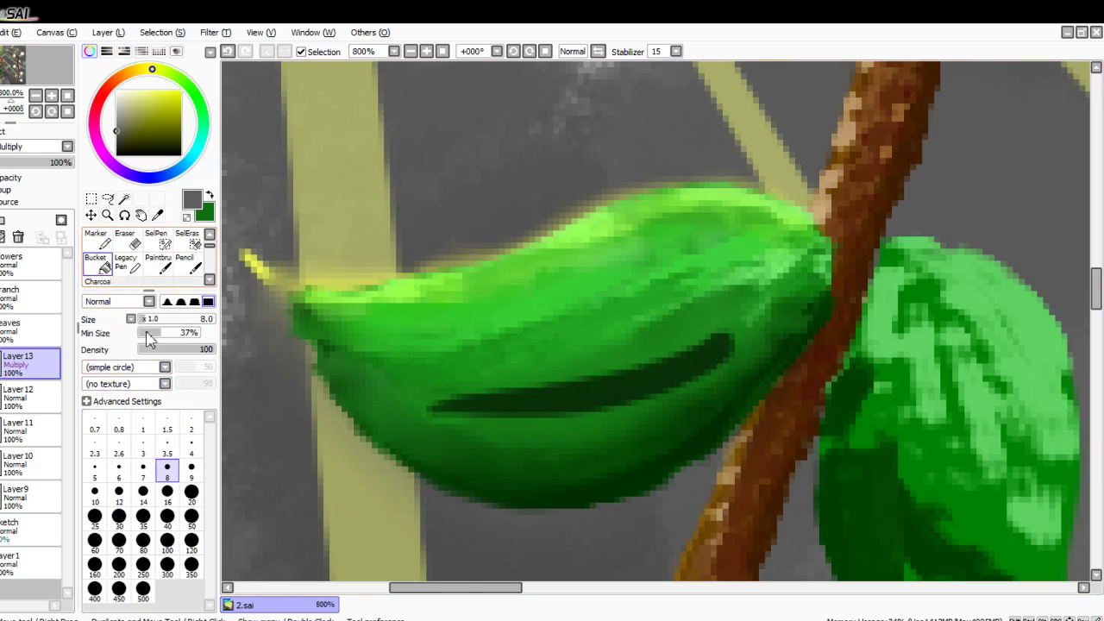
Step: Blend the grey stroke across the leaf's lower middle into the leaf with the Blur brush at size 7
scroll(188, 264, down, 1)
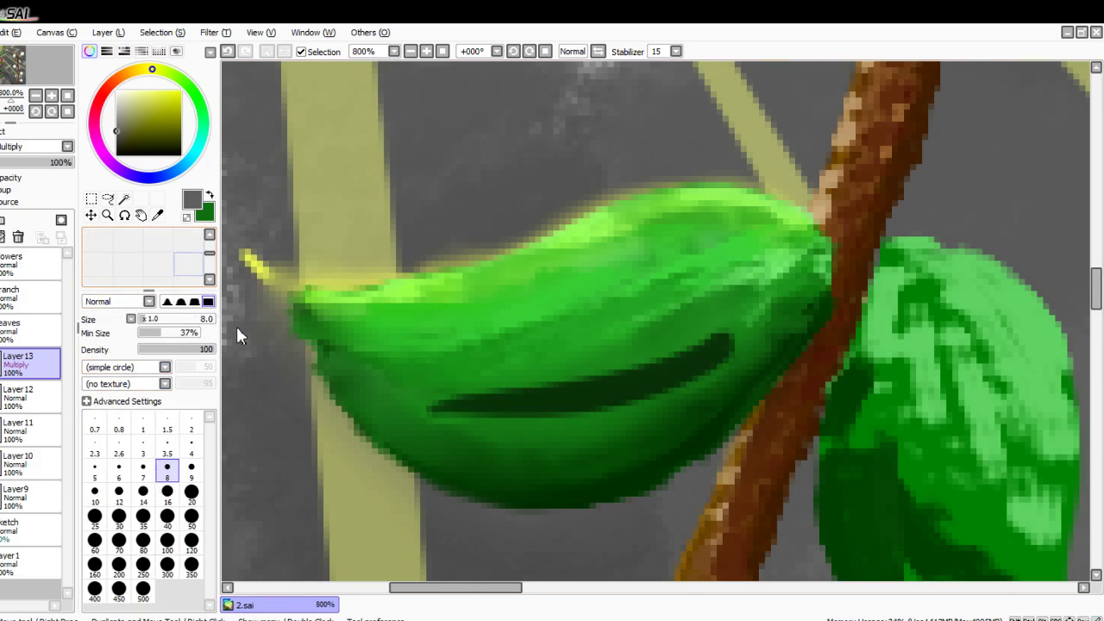
scroll(188, 264, up, 2)
click(188, 263)
drag(600, 342, 739, 337)
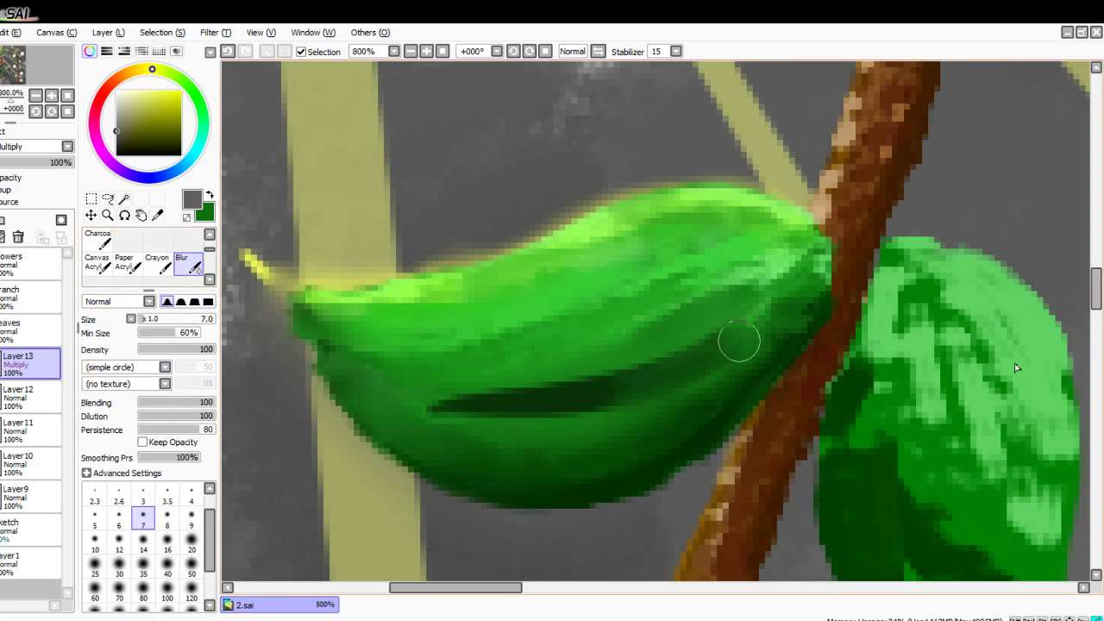
mouse_move(653, 387)
mouse_down()
mouse_move(655, 358)
mouse_move(544, 437)
mouse_move(661, 377)
mouse_move(699, 328)
mouse_move(539, 410)
mouse_move(460, 401)
mouse_move(592, 402)
mouse_move(551, 383)
mouse_move(719, 378)
mouse_up()
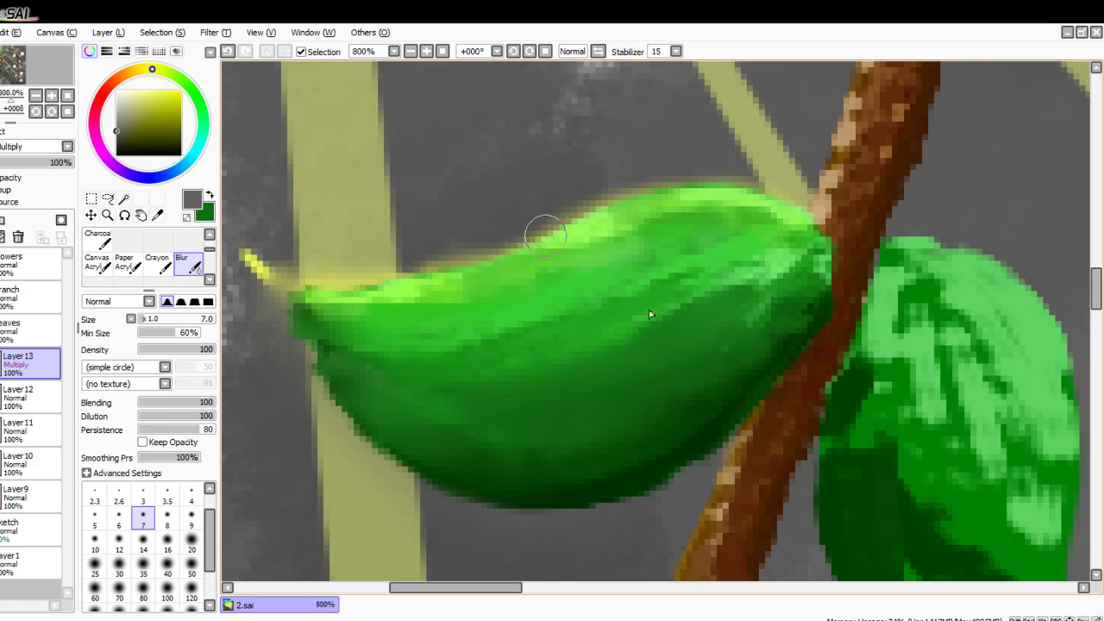
Step: Erase the yellow and grey spill outside the leaf's upper edge, pointed tip and lower edge with the Eraser at size 7
scroll(127, 265, up, 2)
click(127, 239)
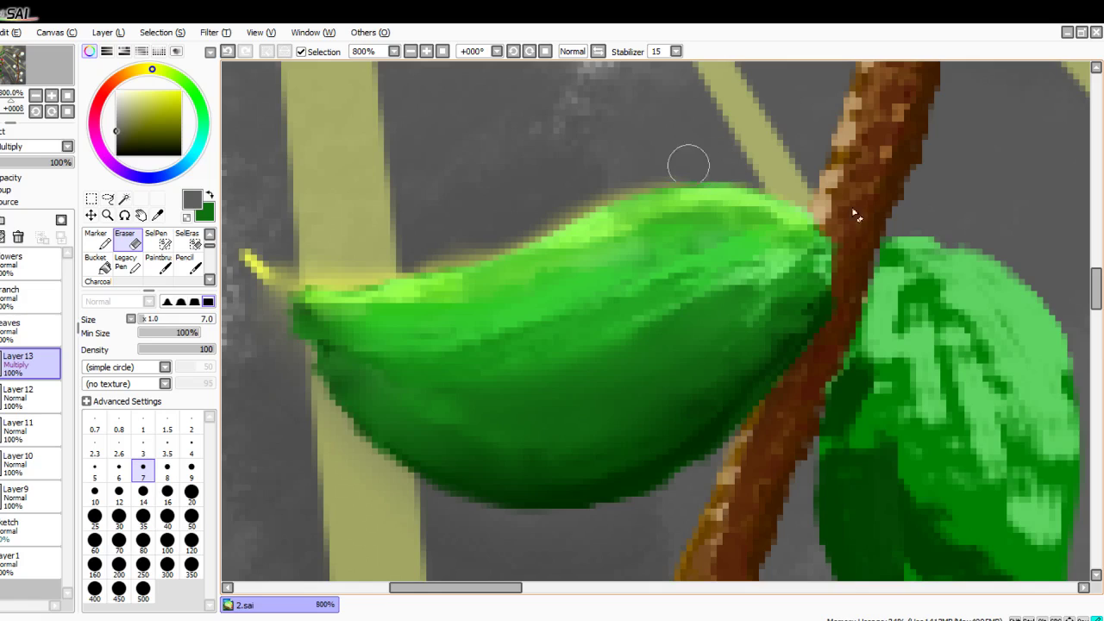
mouse_move(688, 165)
mouse_down()
mouse_move(640, 171)
mouse_move(474, 245)
mouse_move(348, 259)
mouse_up()
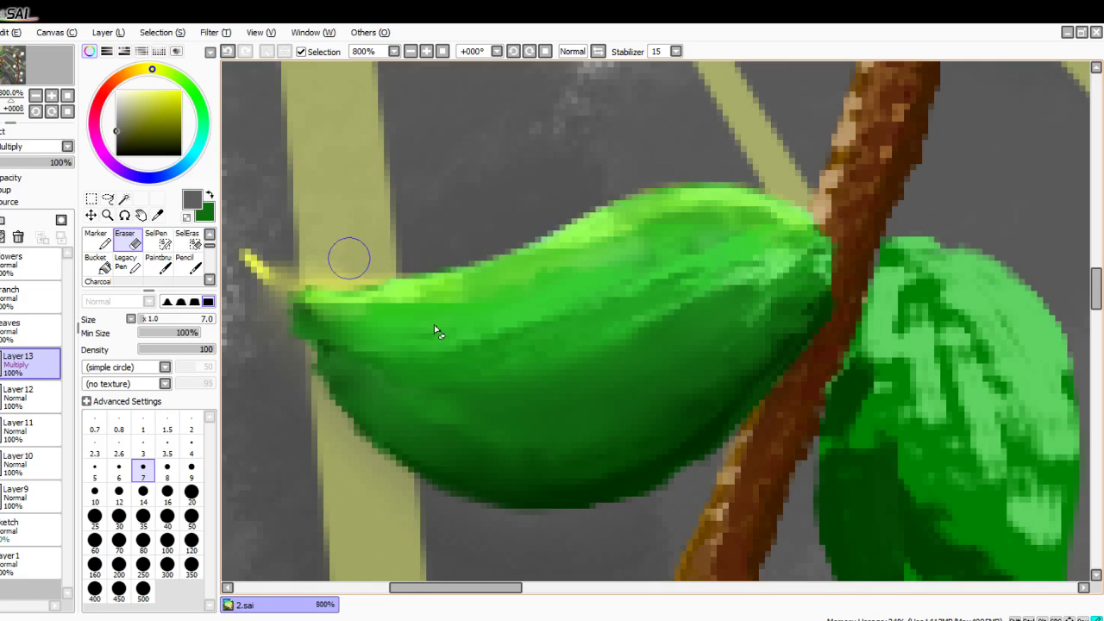
mouse_move(414, 246)
mouse_down()
mouse_move(262, 282)
mouse_move(211, 264)
mouse_move(254, 246)
mouse_up()
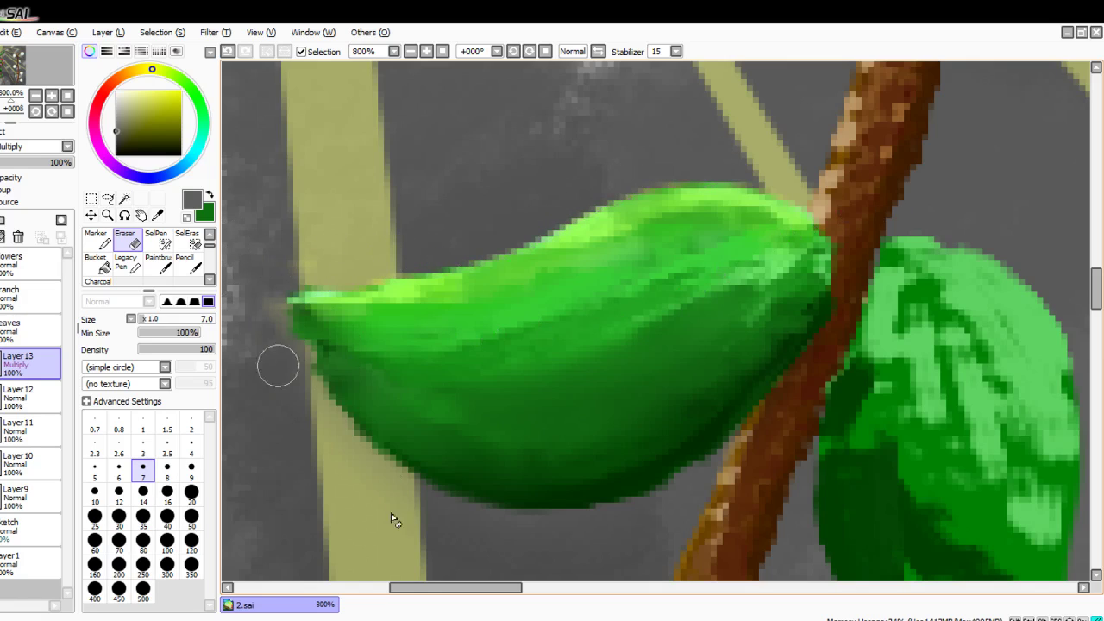
drag(269, 310, 388, 479)
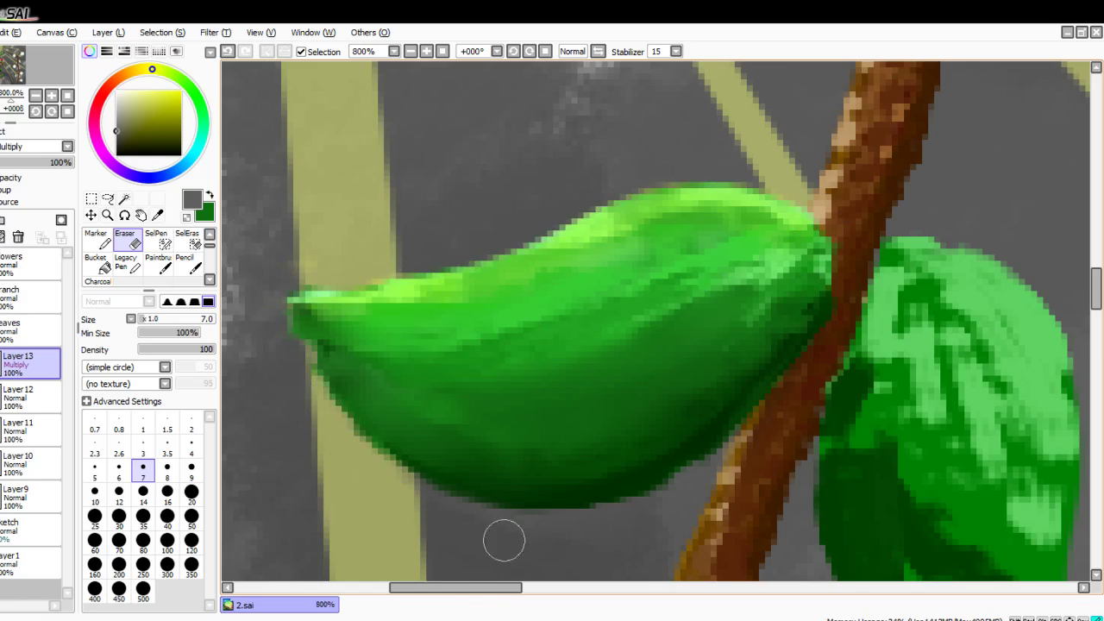
mouse_move(319, 460)
mouse_down()
mouse_move(507, 522)
mouse_move(456, 509)
mouse_move(619, 509)
mouse_move(576, 521)
mouse_move(744, 464)
mouse_up()
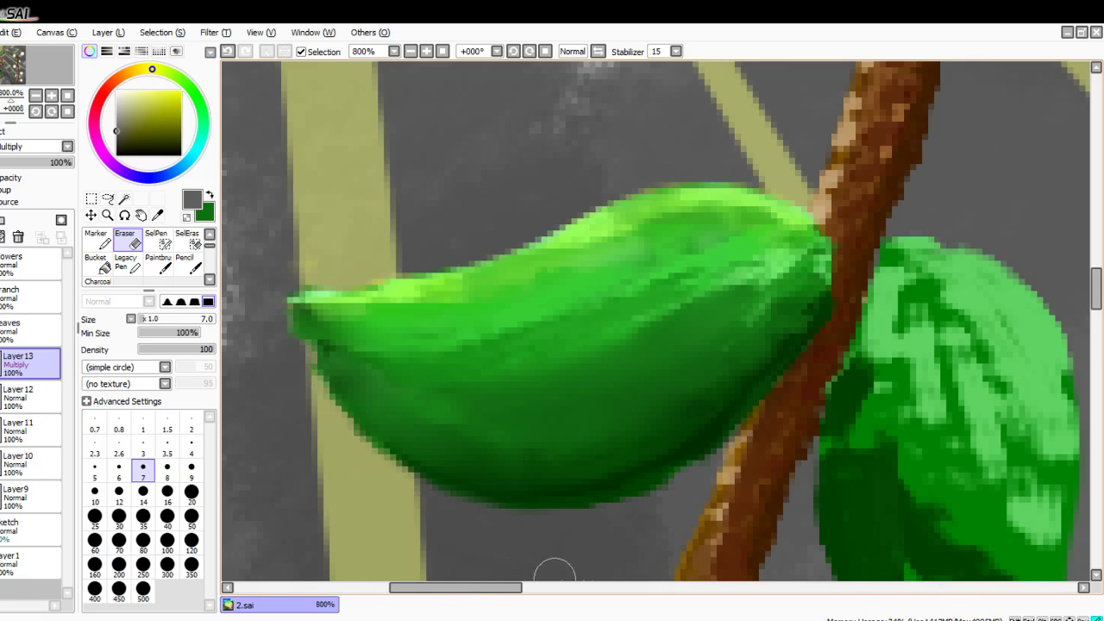
Step: Examine the whole illustration to judge how the shaded leaf fits with the other leaves and flowers
scroll(554, 571, down, 10)
key(Down)
key(Down)
key(Down)
key(Down)
key(Down)
key(Down)
key(Down)
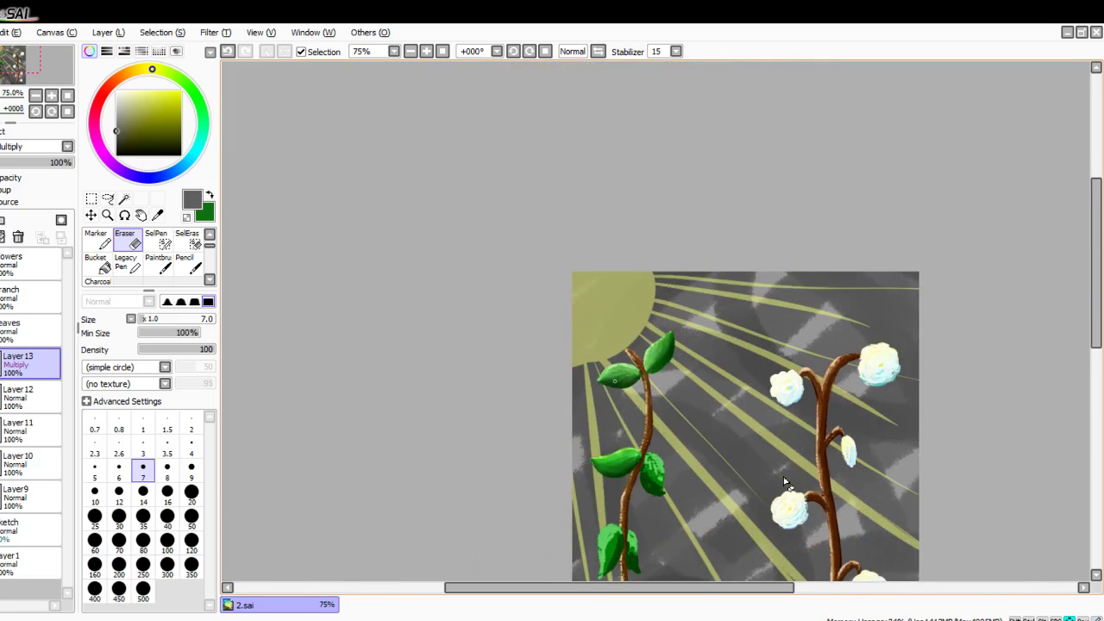
key(Right)
key(Right)
key(Right)
key(Right)
key(Right)
key(Right)
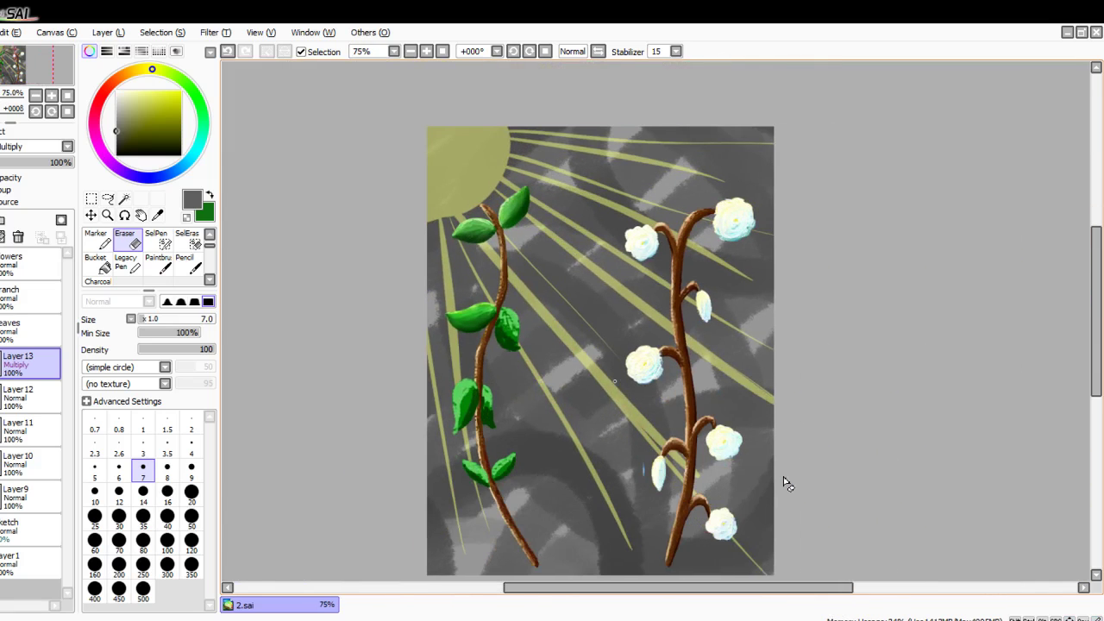
Step: Erase a patch of Layer13's colour along the middle of the leaf's upper edge and soften the pale highlight with the Blur brush
scroll(609, 422, up, 10)
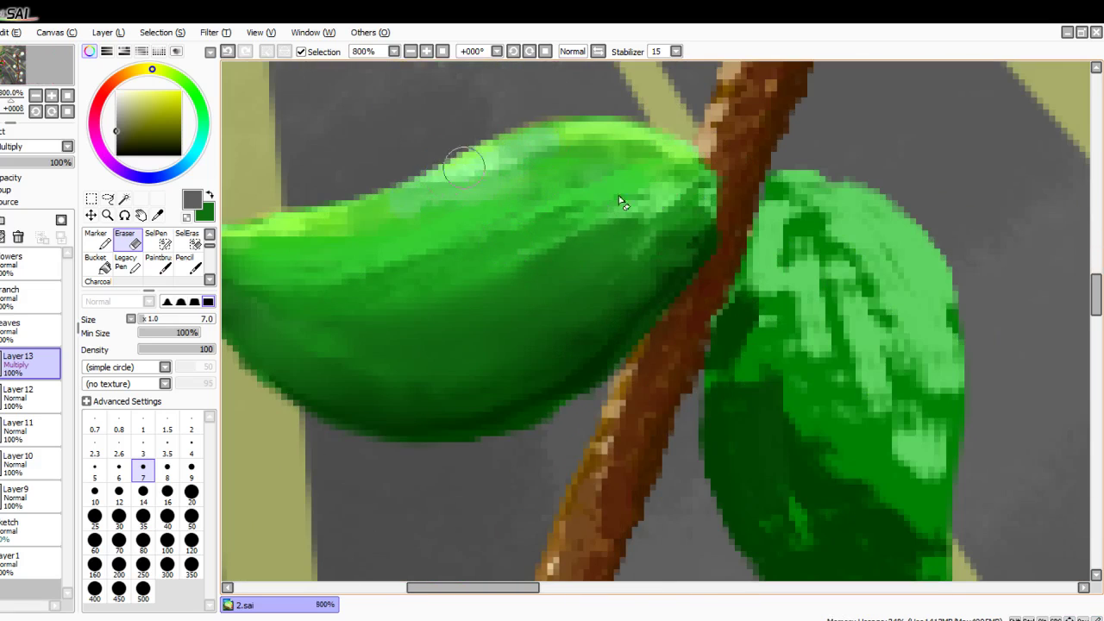
click(159, 263)
scroll(179, 263, down, 2)
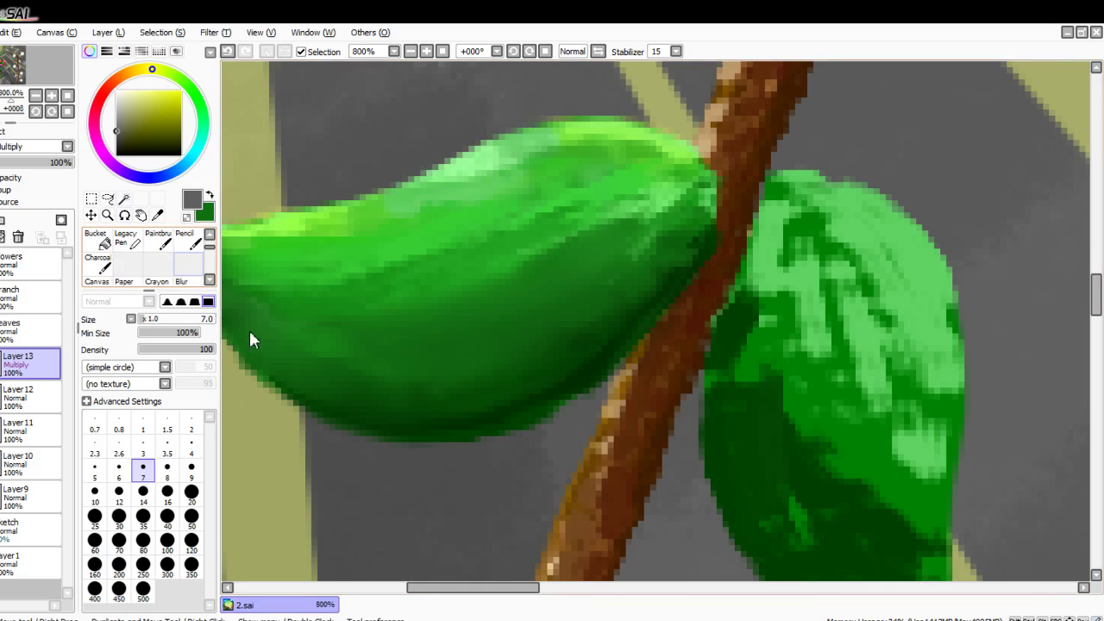
click(185, 263)
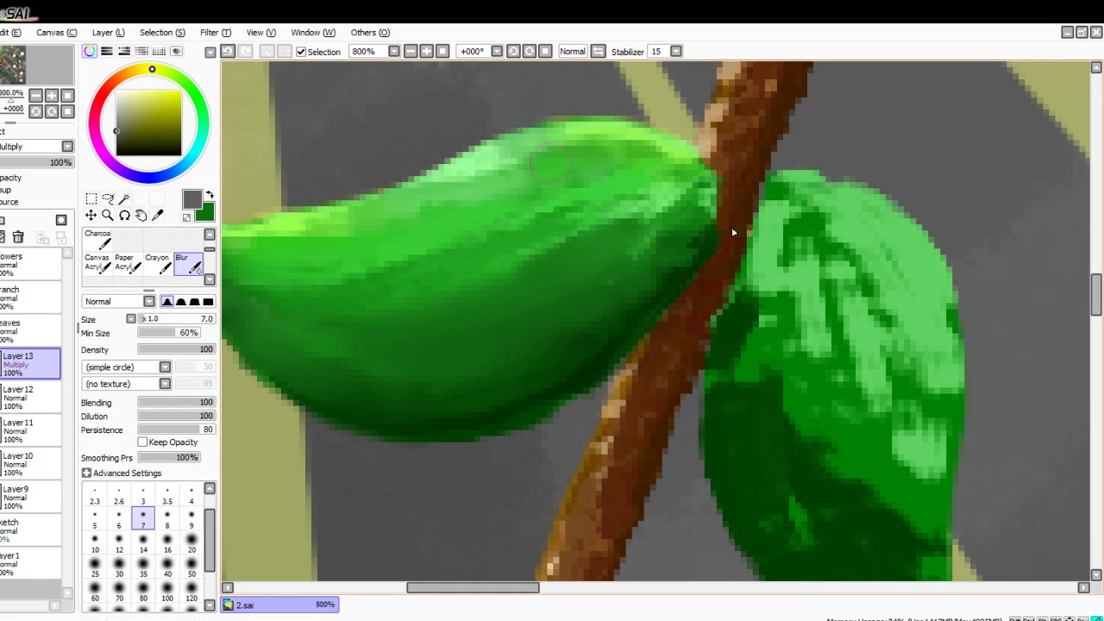
Step: Extend the pale highlight along the upper edge toward the leaf's tip by erasing Layer13's colour, and blend it with the Blur brush
scroll(328, 241, down, 10)
scroll(423, 241, up, 8)
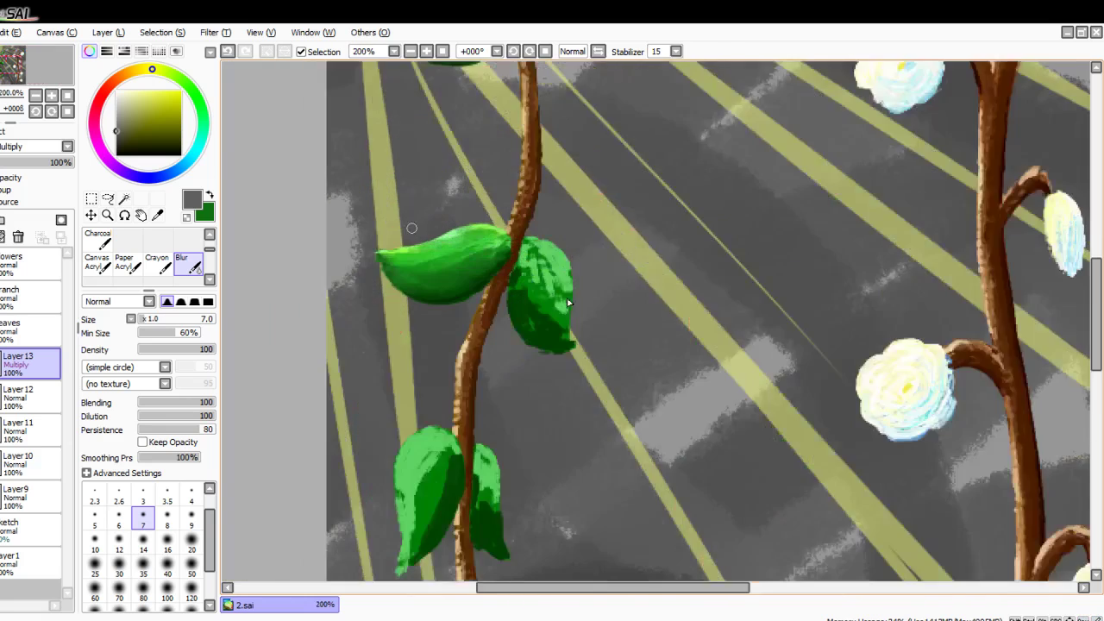
key(n)
key(e)
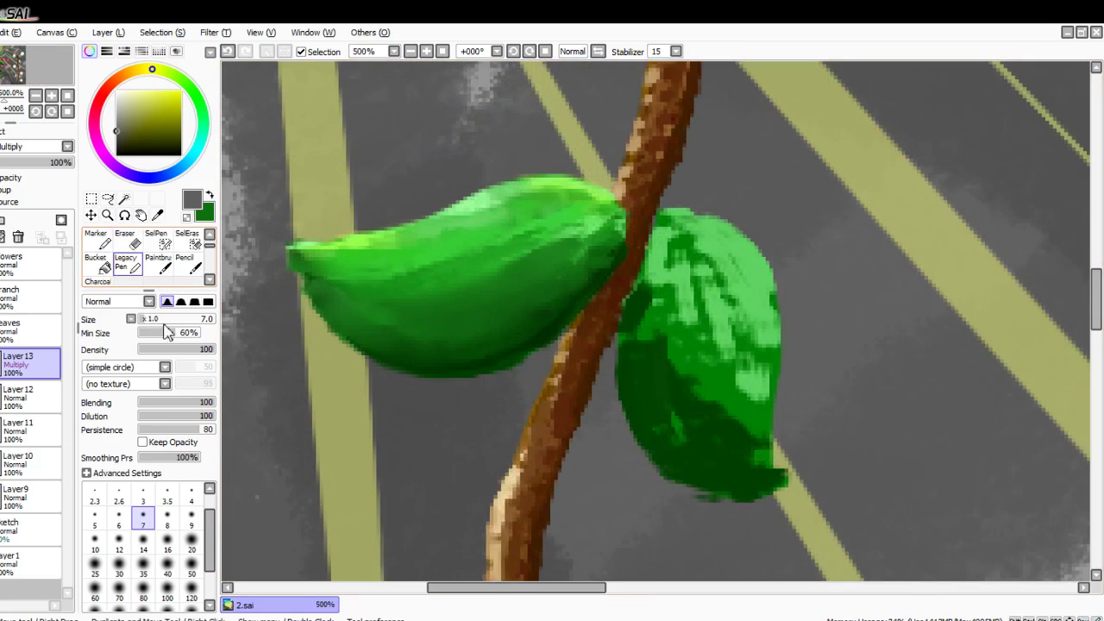
scroll(406, 211, up, 2)
drag(457, 248, 319, 262)
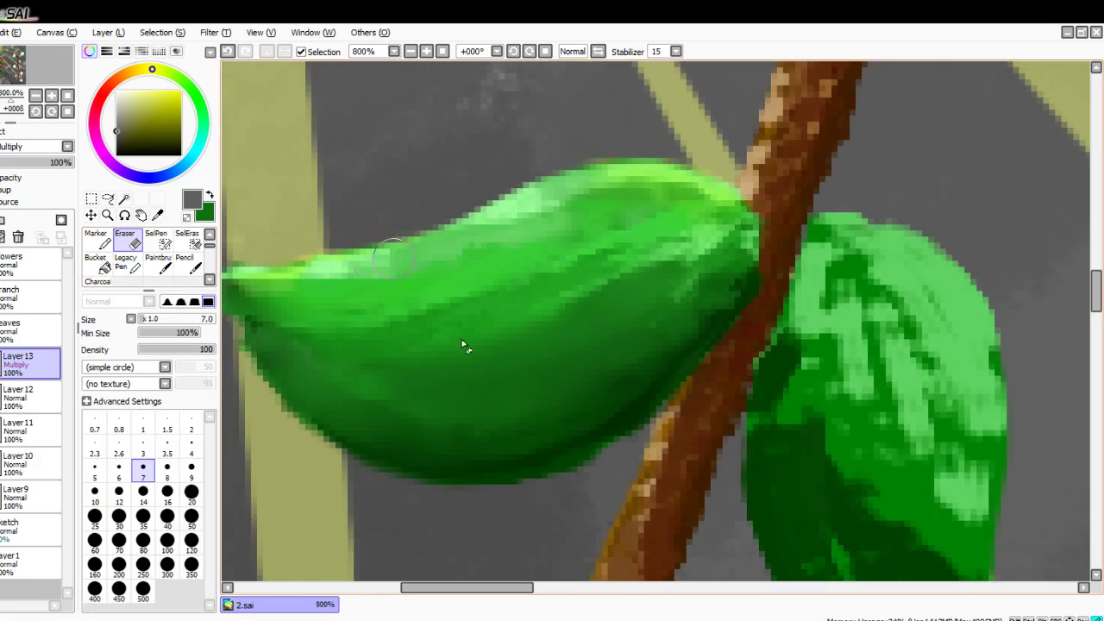
scroll(161, 262, down, 2)
click(187, 263)
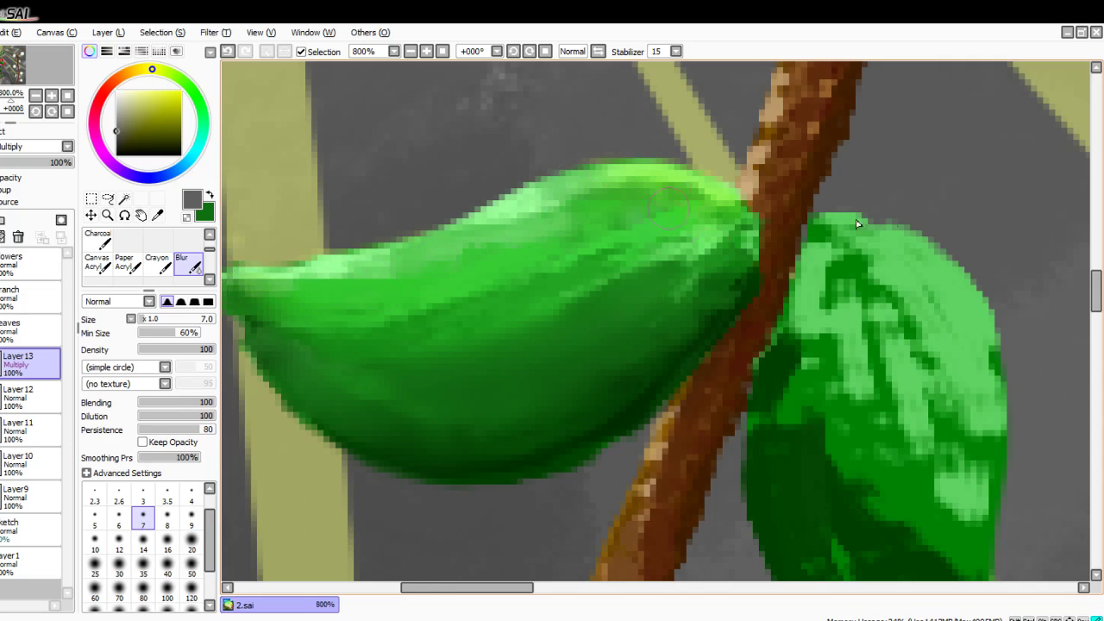
Step: Merge the Multiply layer Layer13 down into Layer12
scroll(754, 409, down, 12)
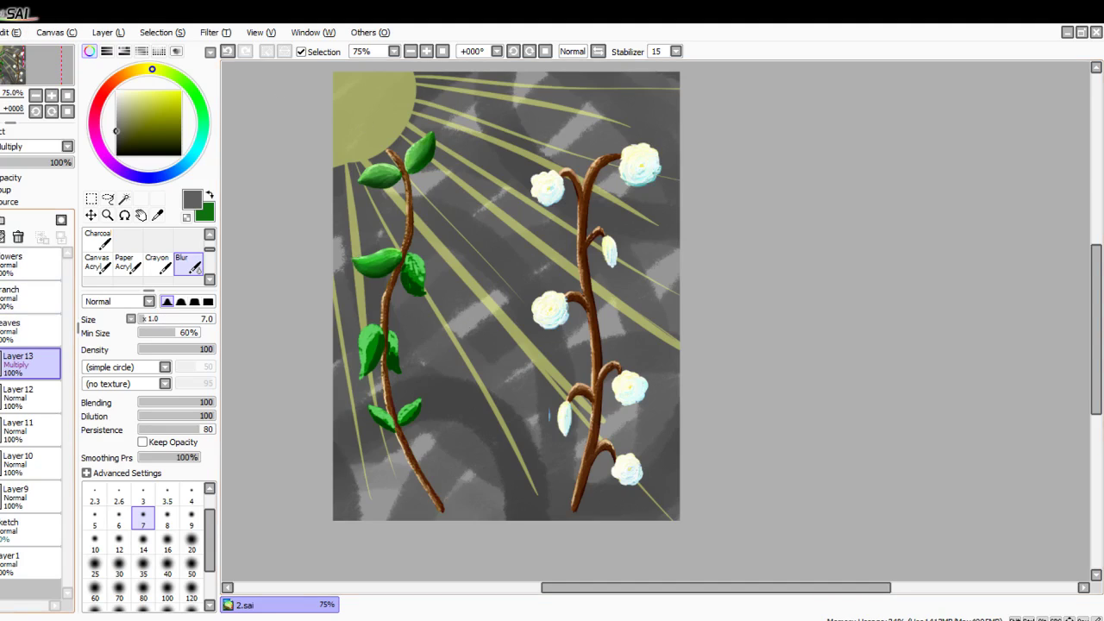
click(18, 238)
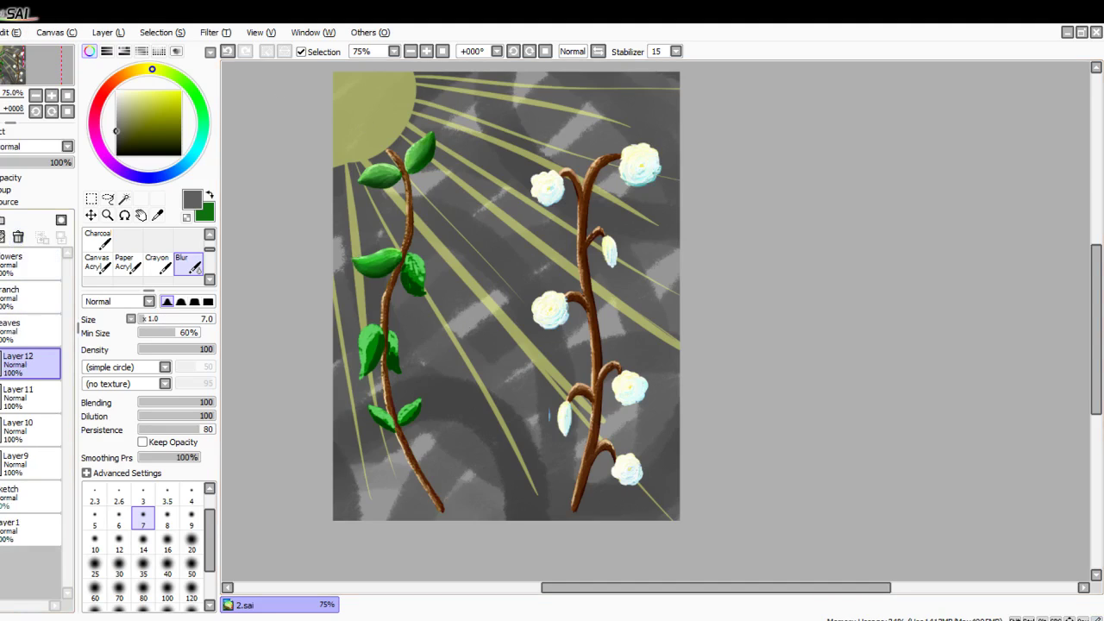